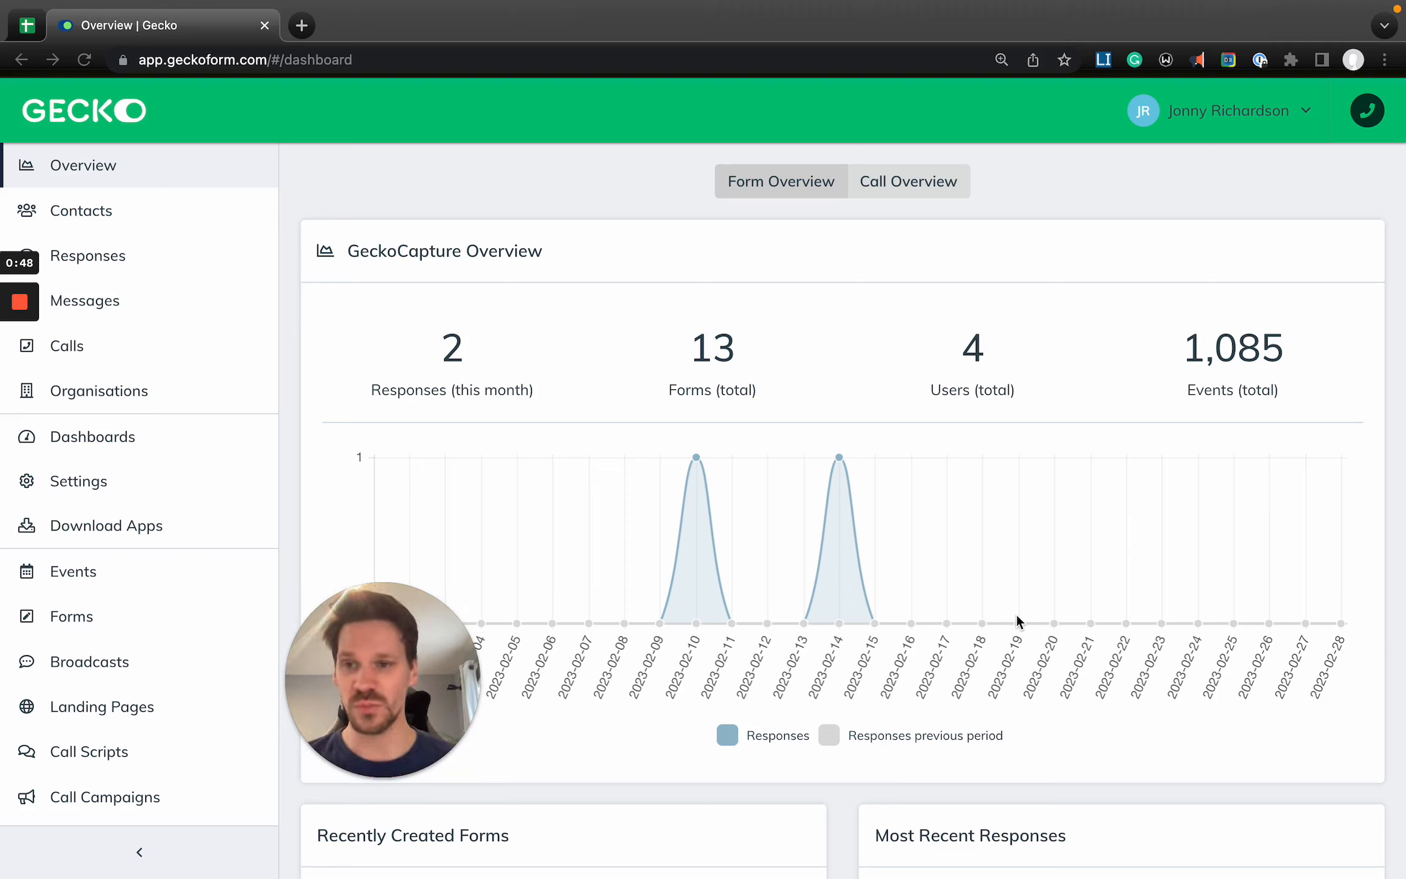
- Look over the sections of the navigation sidebar, from Overview down to Call Campaigns
left_click(943, 366)
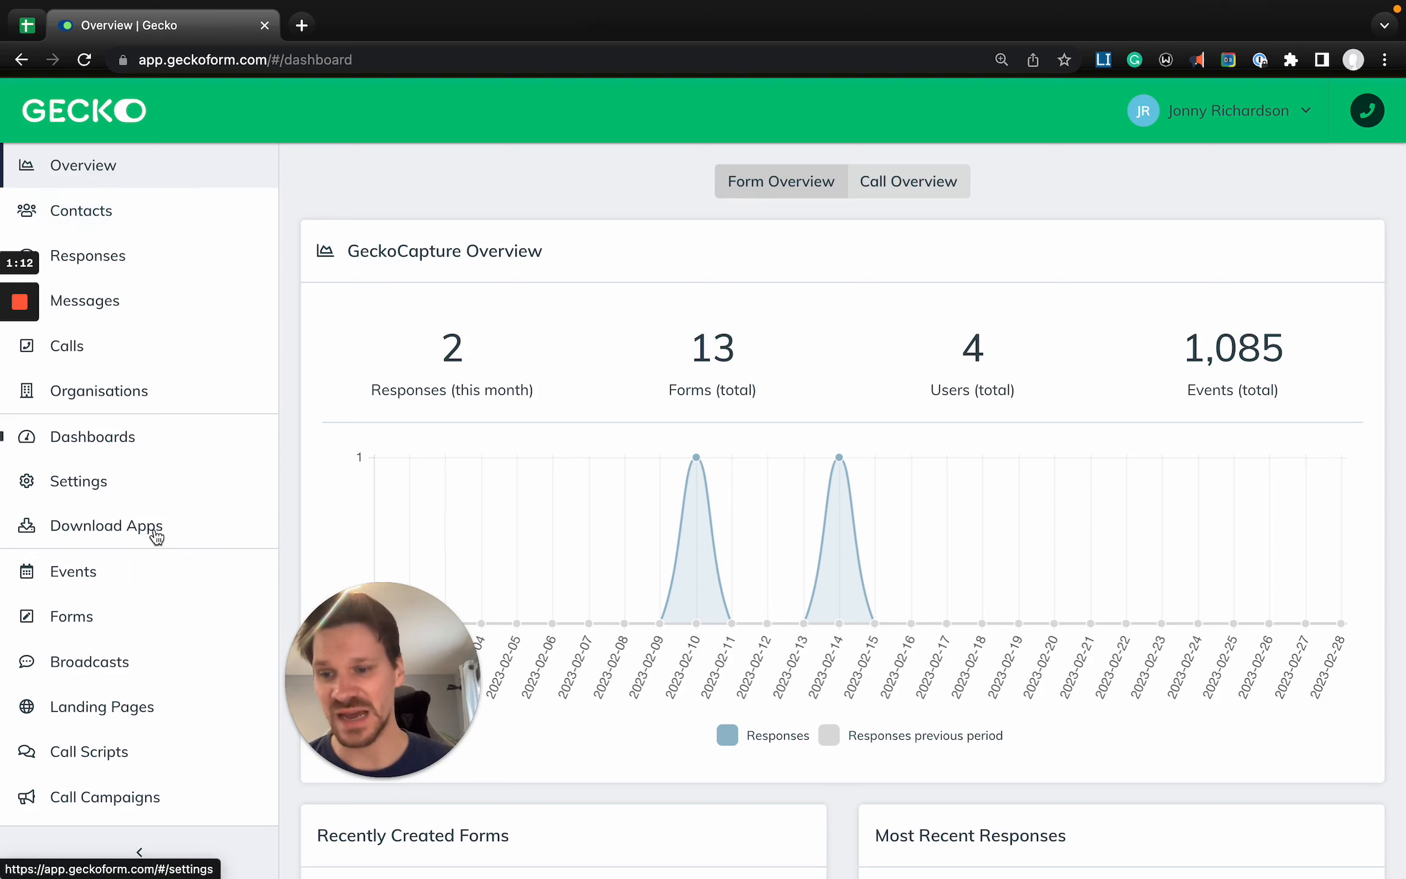
scroll(136, 781, "down", 1)
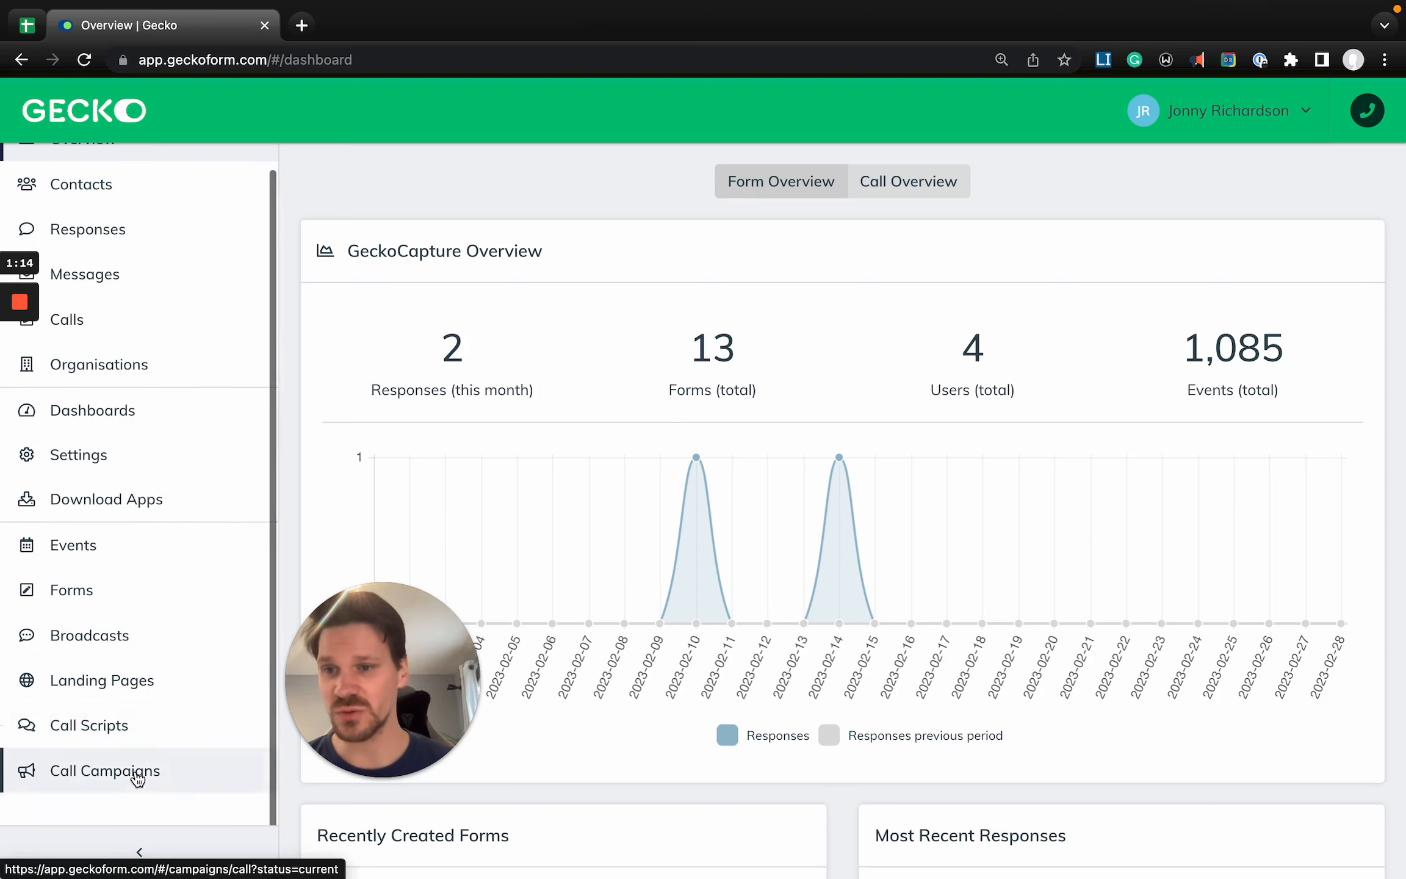
scroll(135, 777, "up", 1)
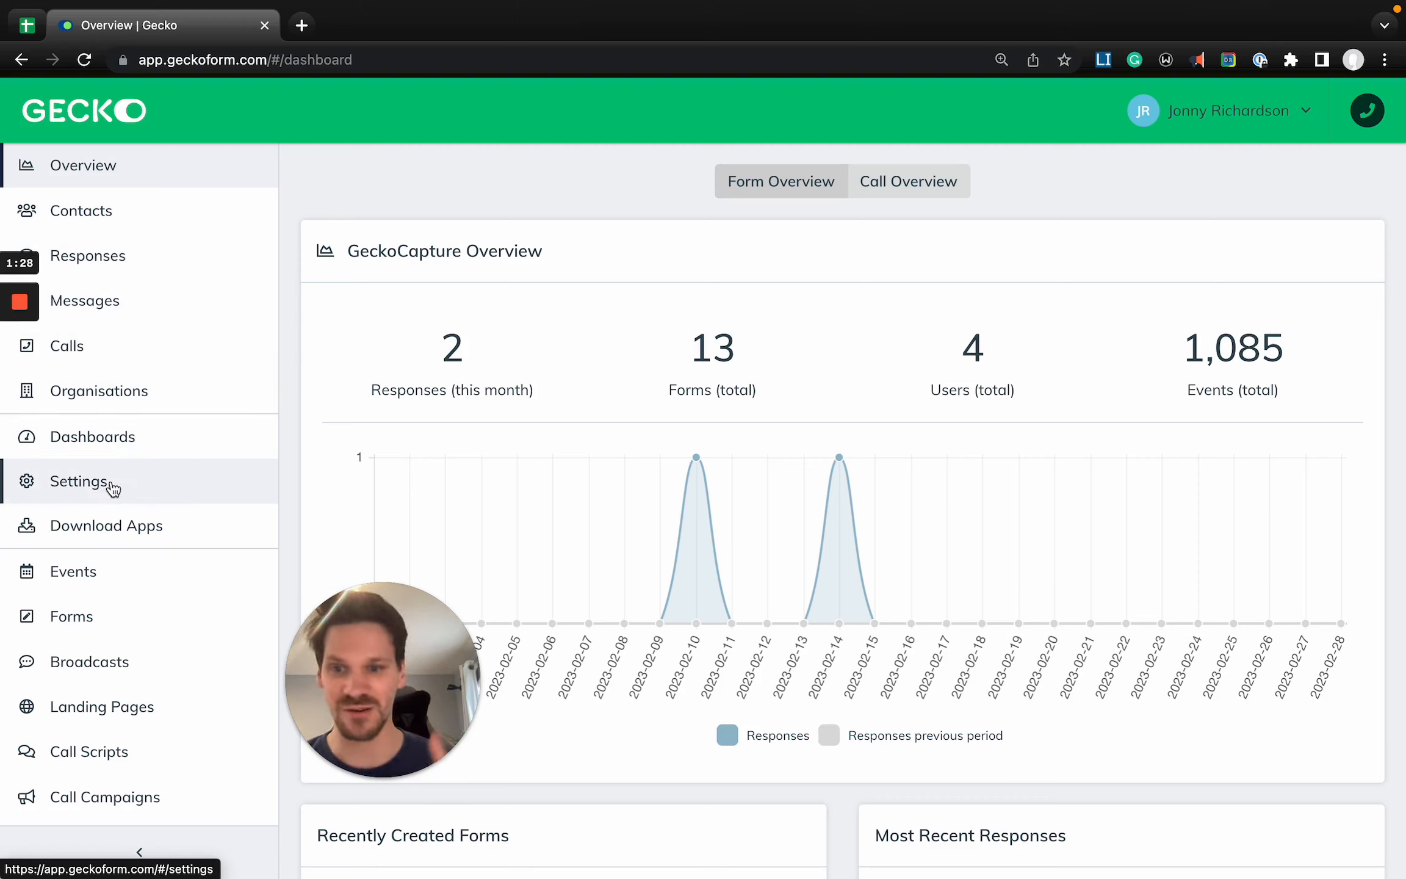
scroll(112, 490, "down", 1)
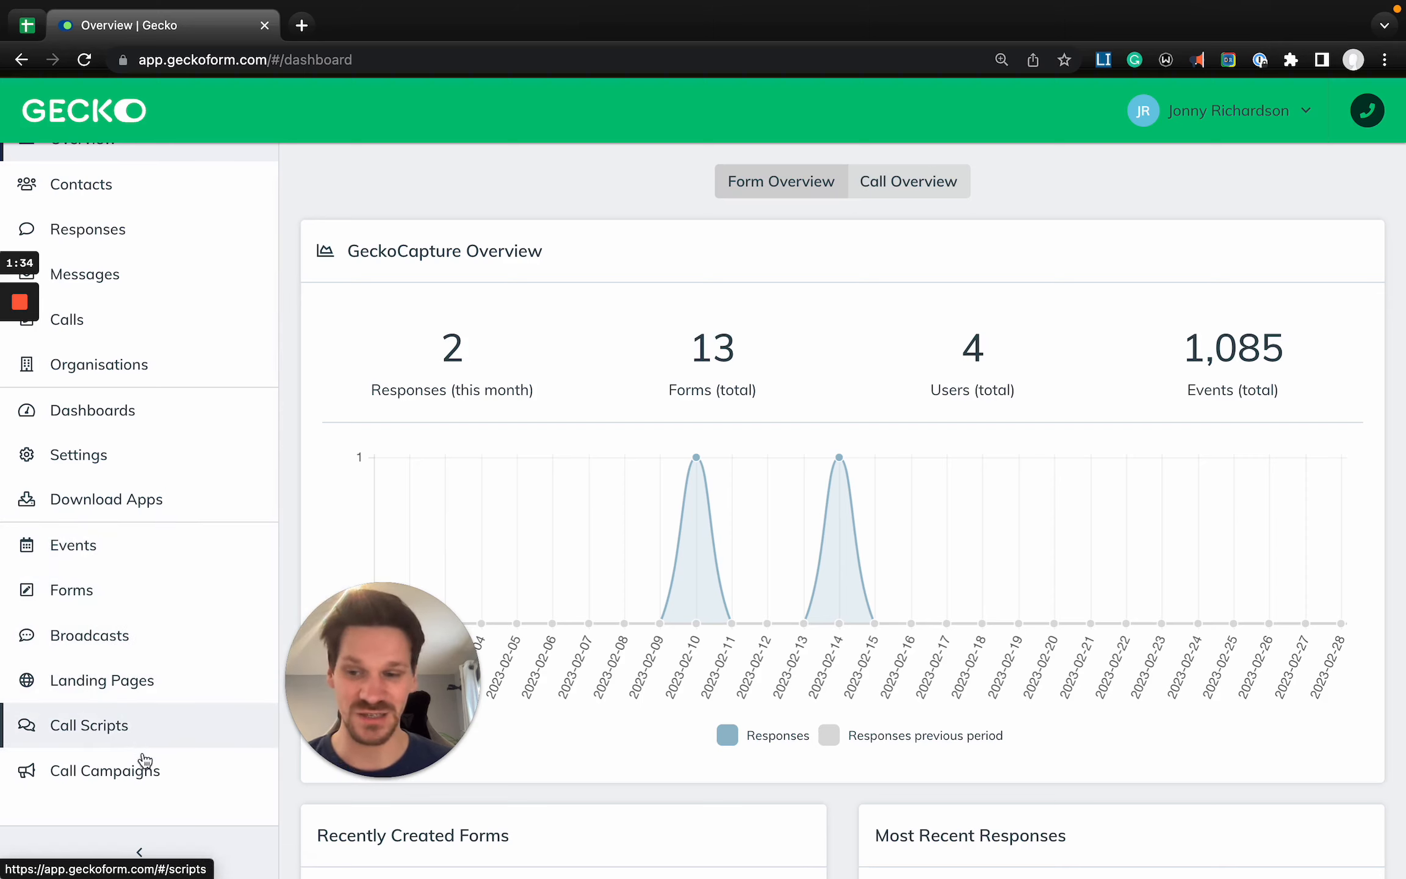
scroll(85, 781, "up", 5)
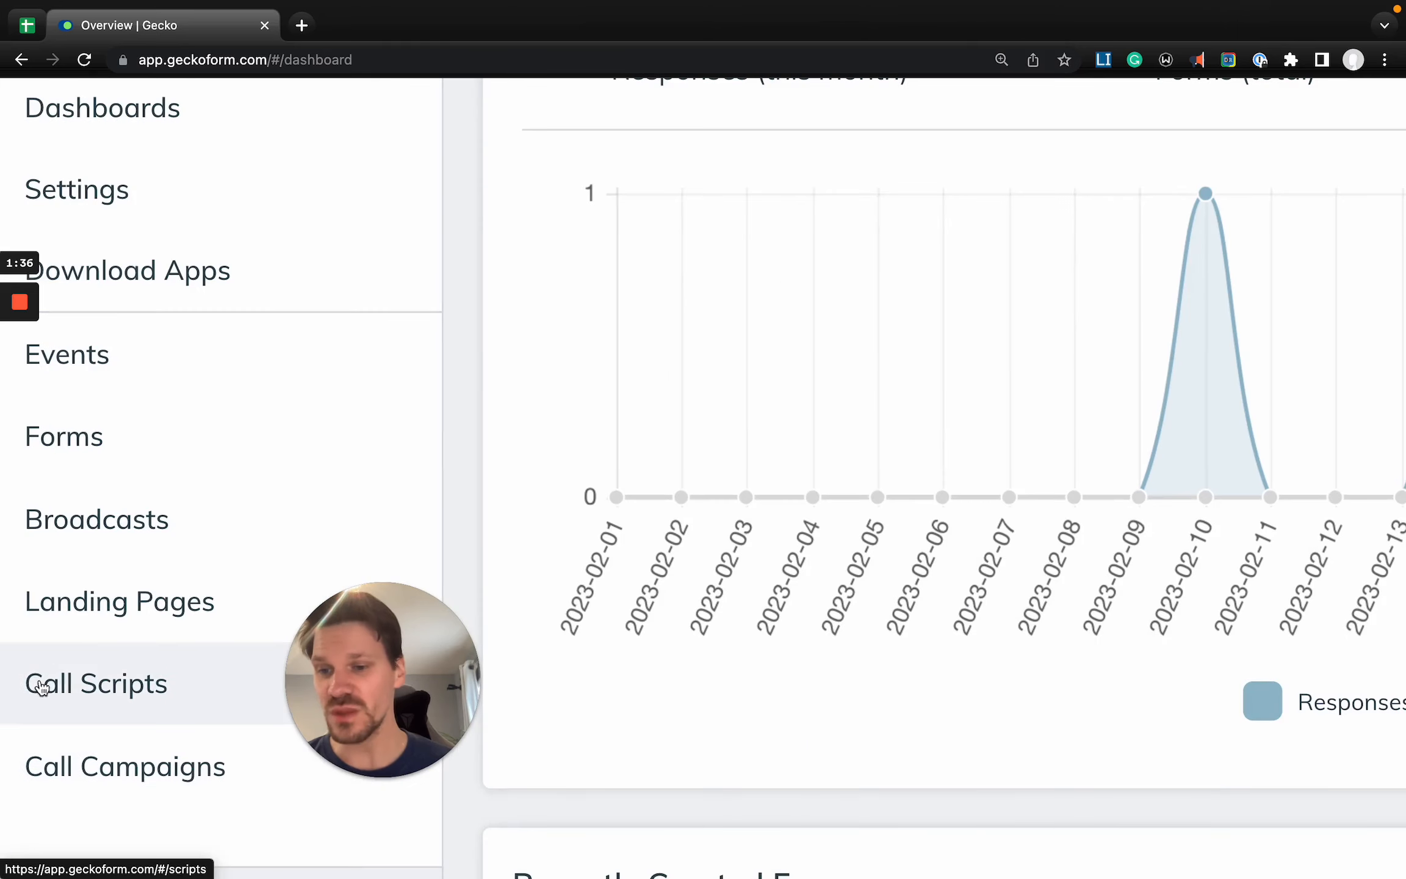
scroll(106, 790, "down", 5)
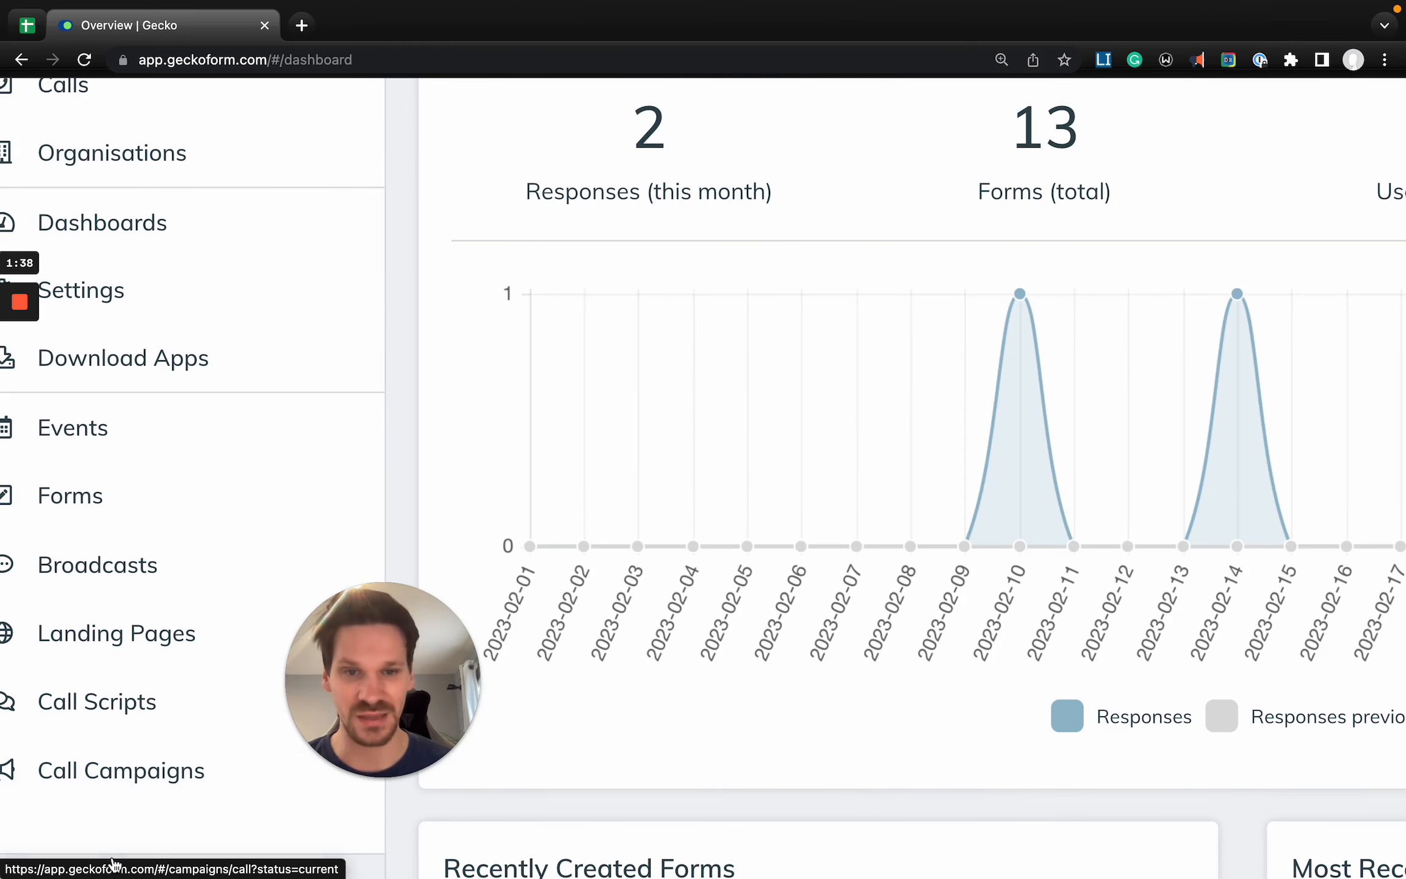
mouse_move(906, 519)
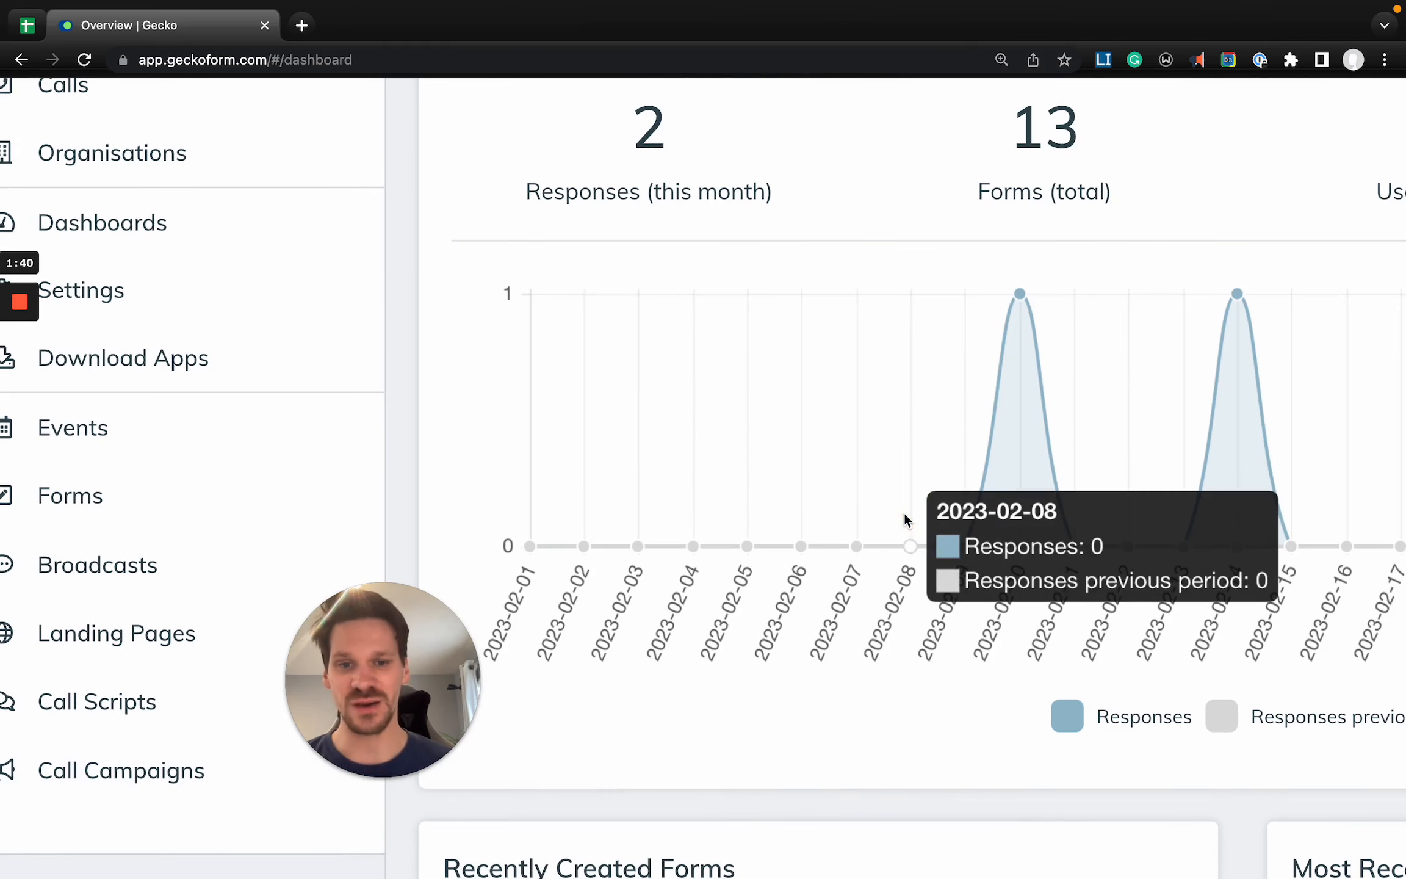
scroll(905, 519, "down", 5)
- Collapse the navigation sidebar and expand it again
left_click(122, 852)
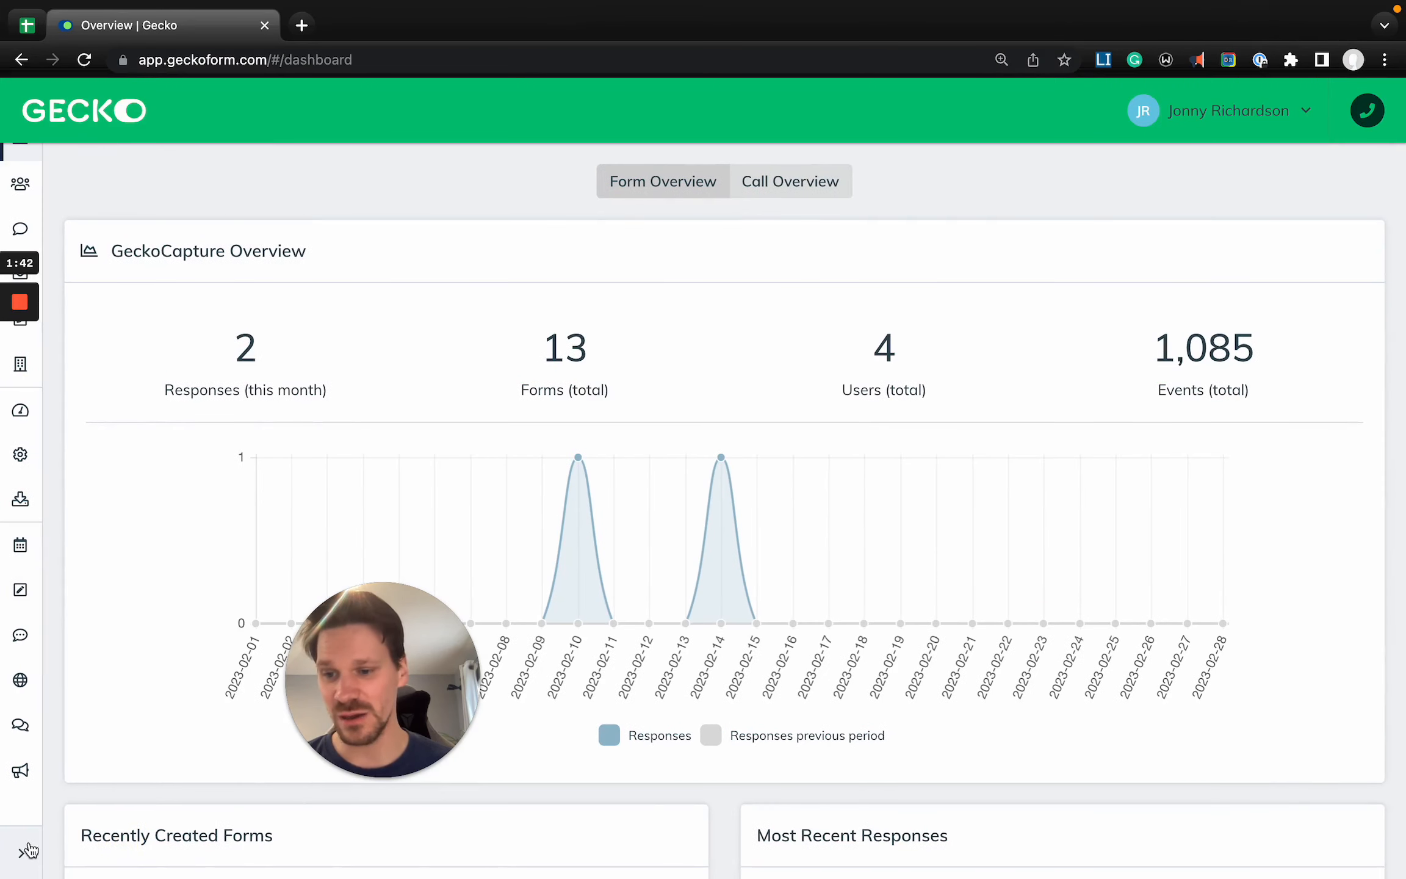
left_click(26, 852)
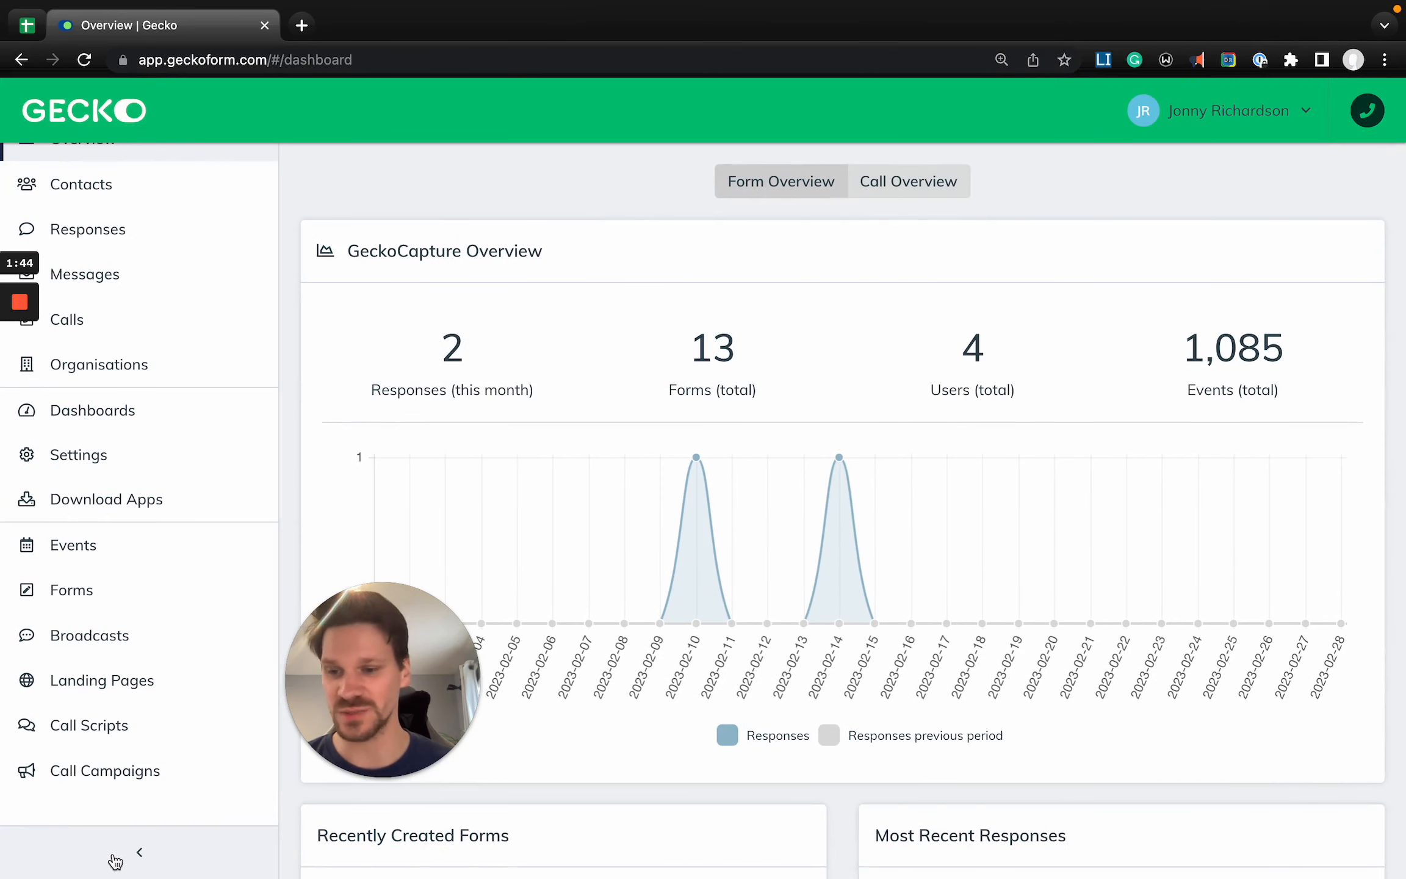
left_click(116, 855)
left_click(25, 851)
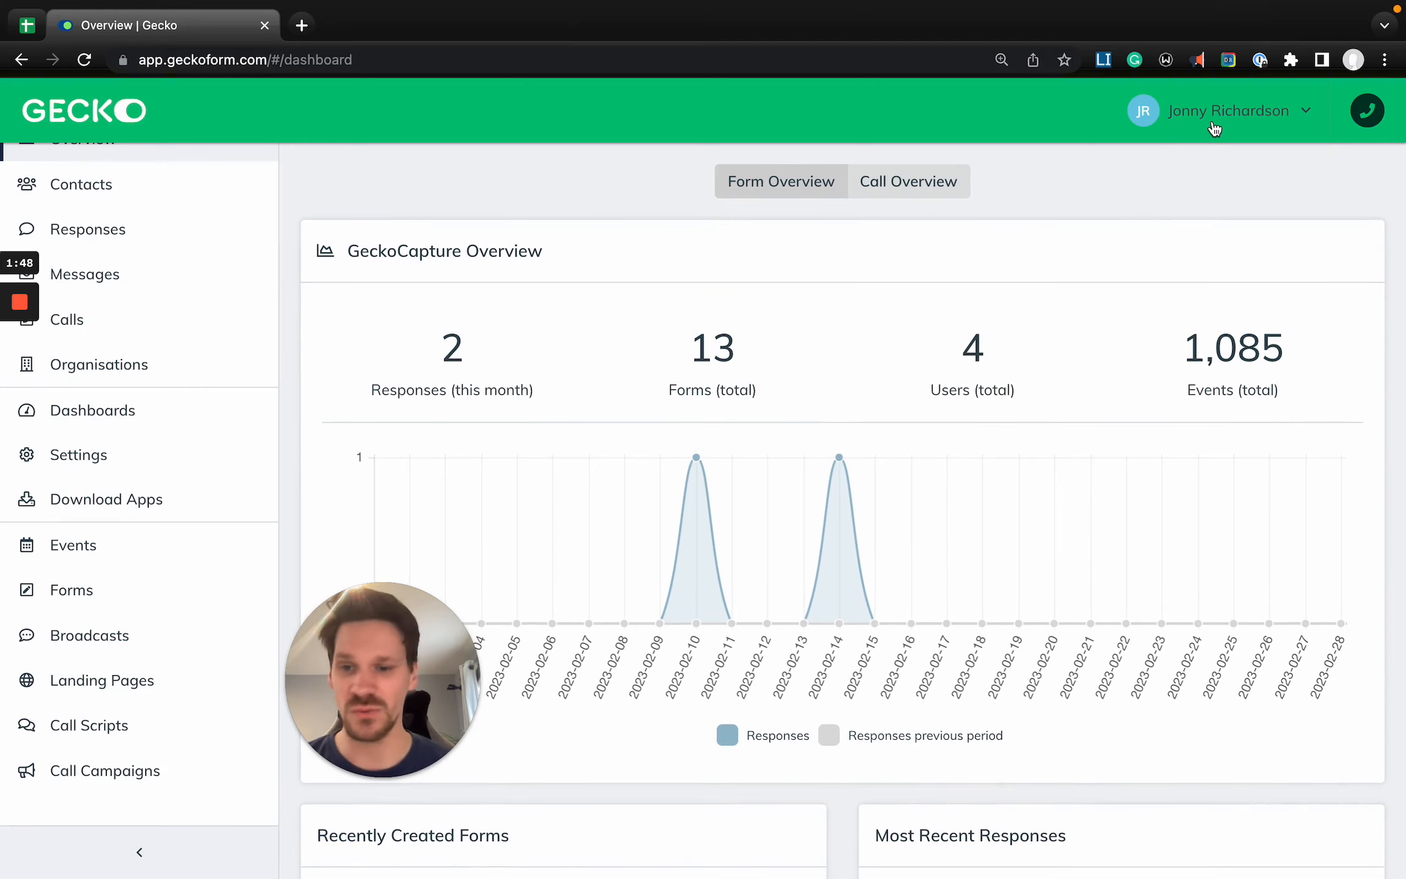
- Open the GeckoAcademy help centre from the account options and look through its article collections
left_click(1192, 127)
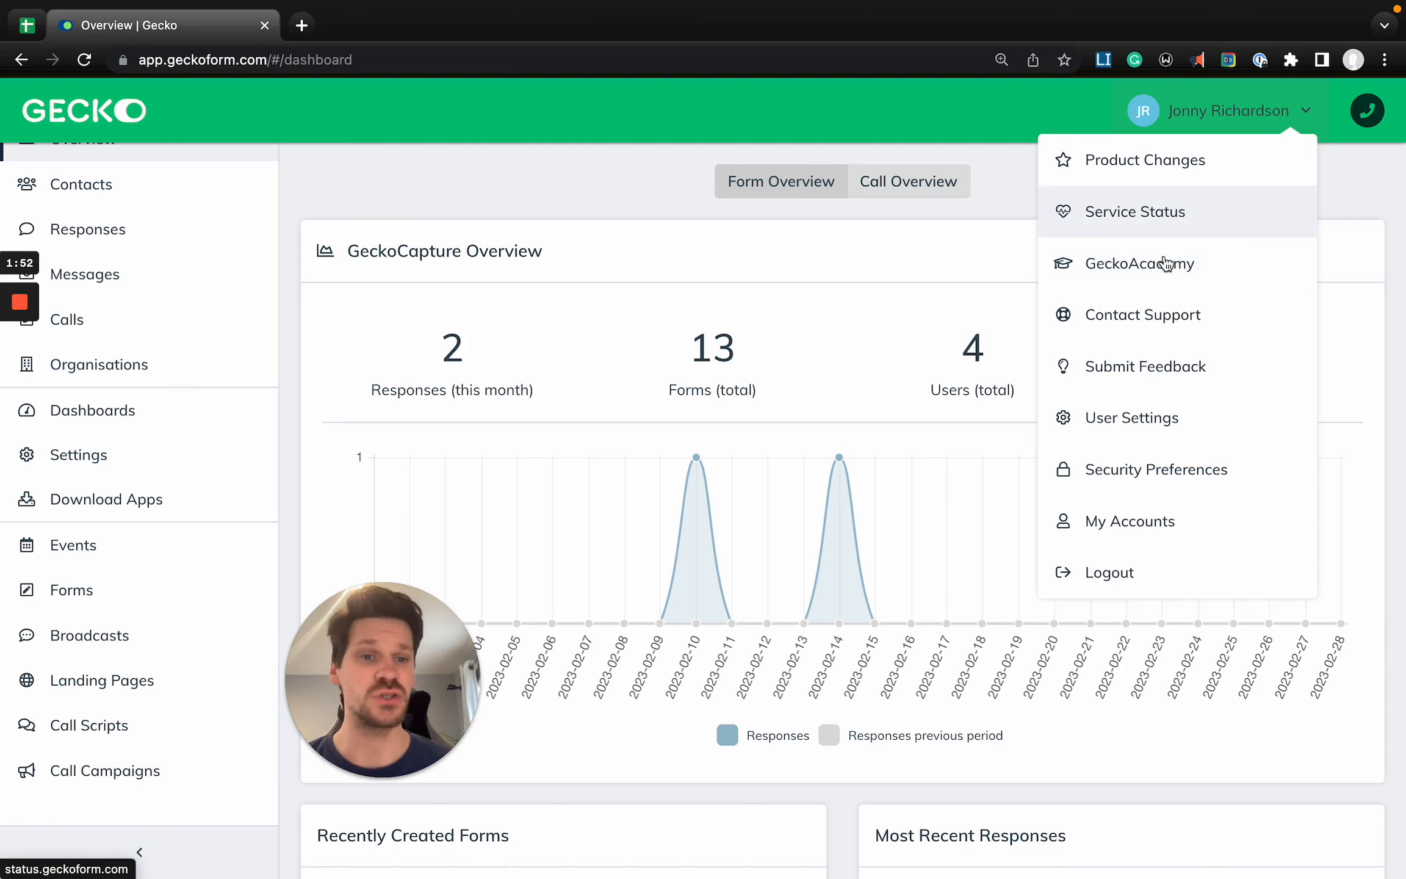
scroll(1251, 279, "up", 5)
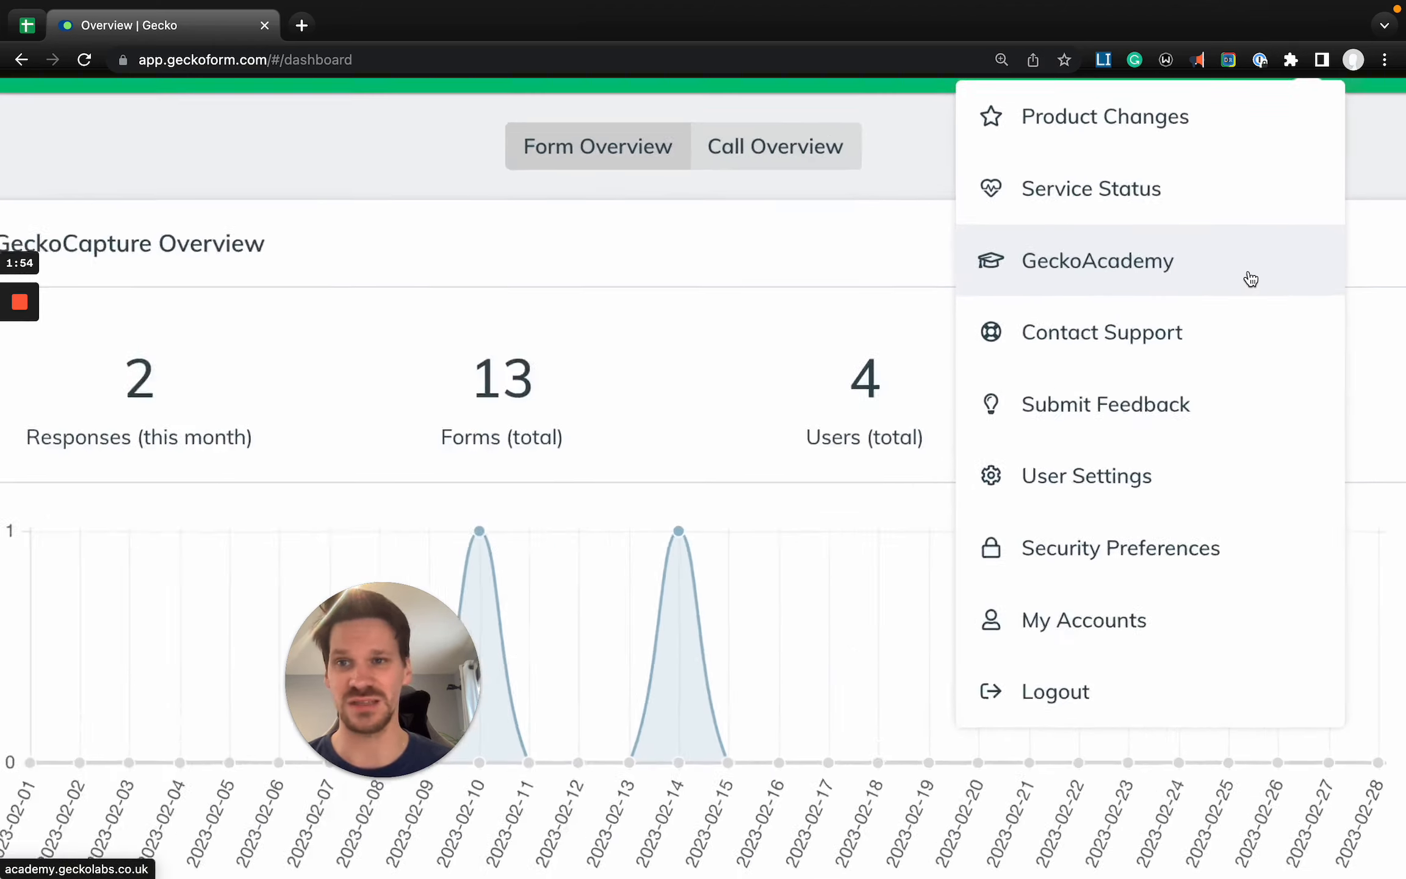
scroll(1251, 279, "right", 2)
scroll(1250, 279, "up", 1)
scroll(1152, 289, "down", 5)
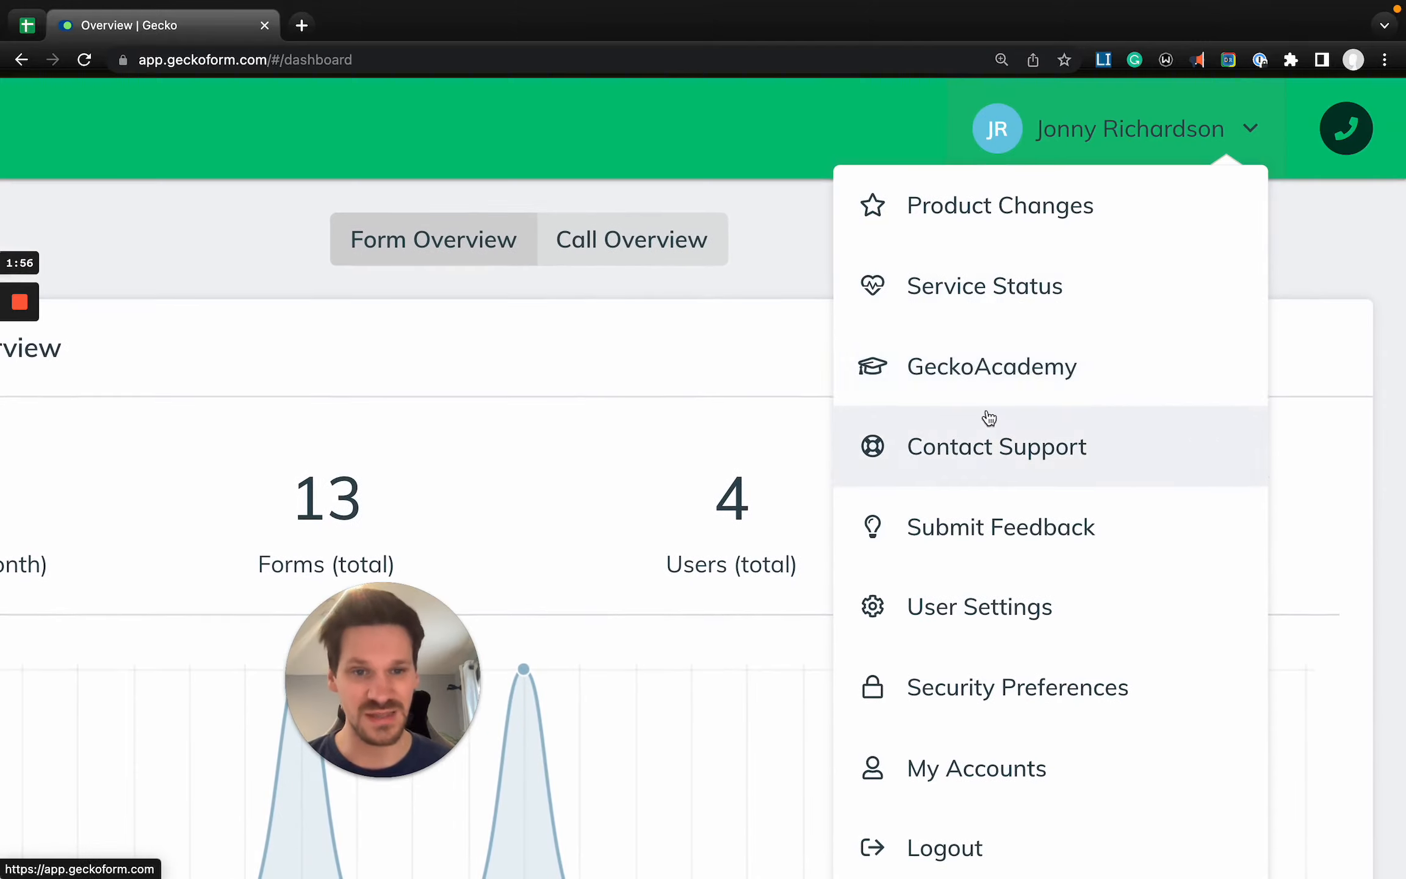
left_click(1039, 393)
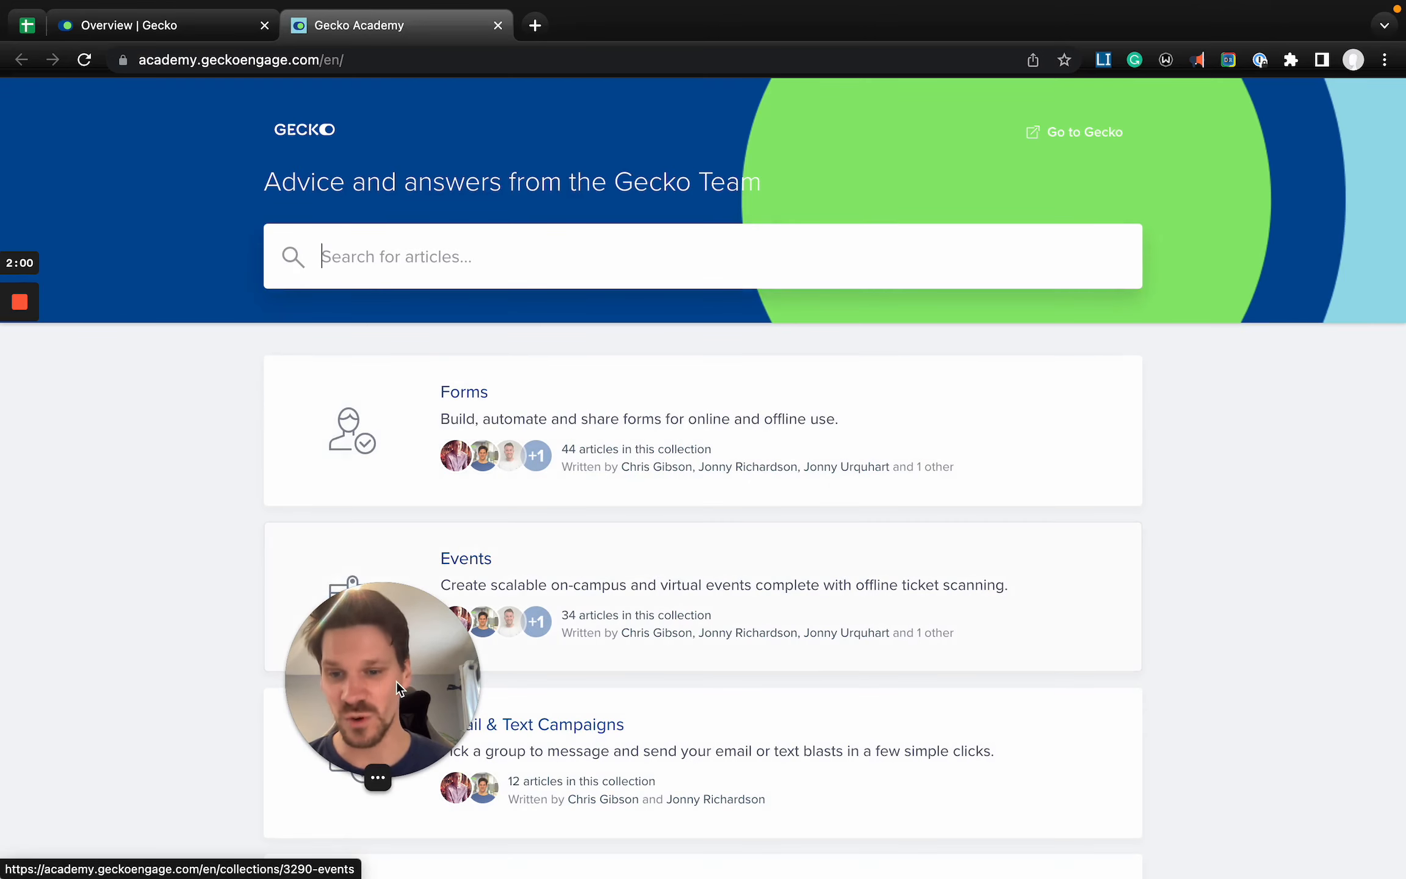
scroll(665, 565, "down", 5)
scroll(665, 565, "down", 3)
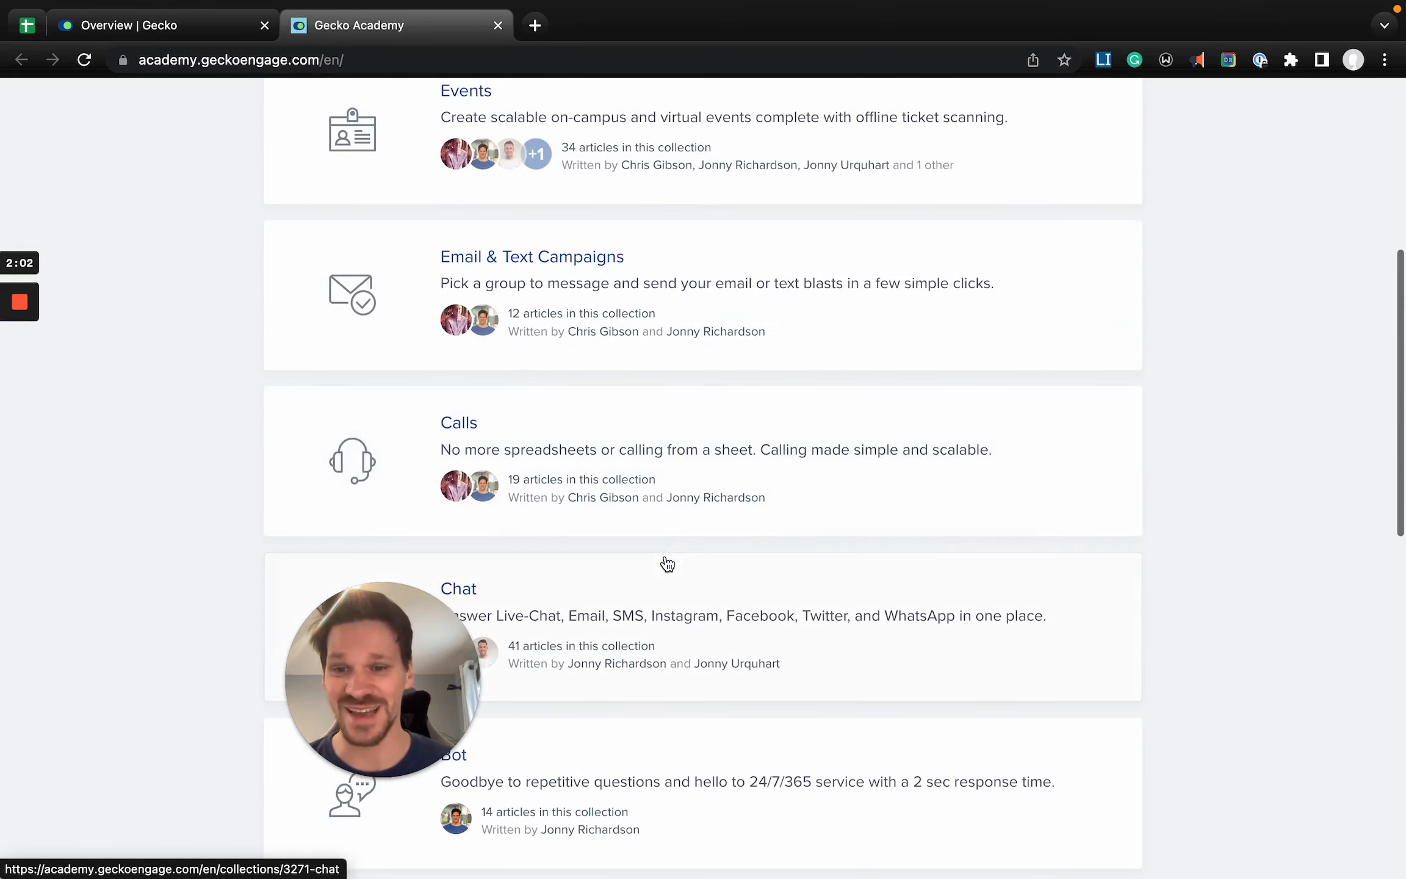
scroll(652, 385, "up", 2)
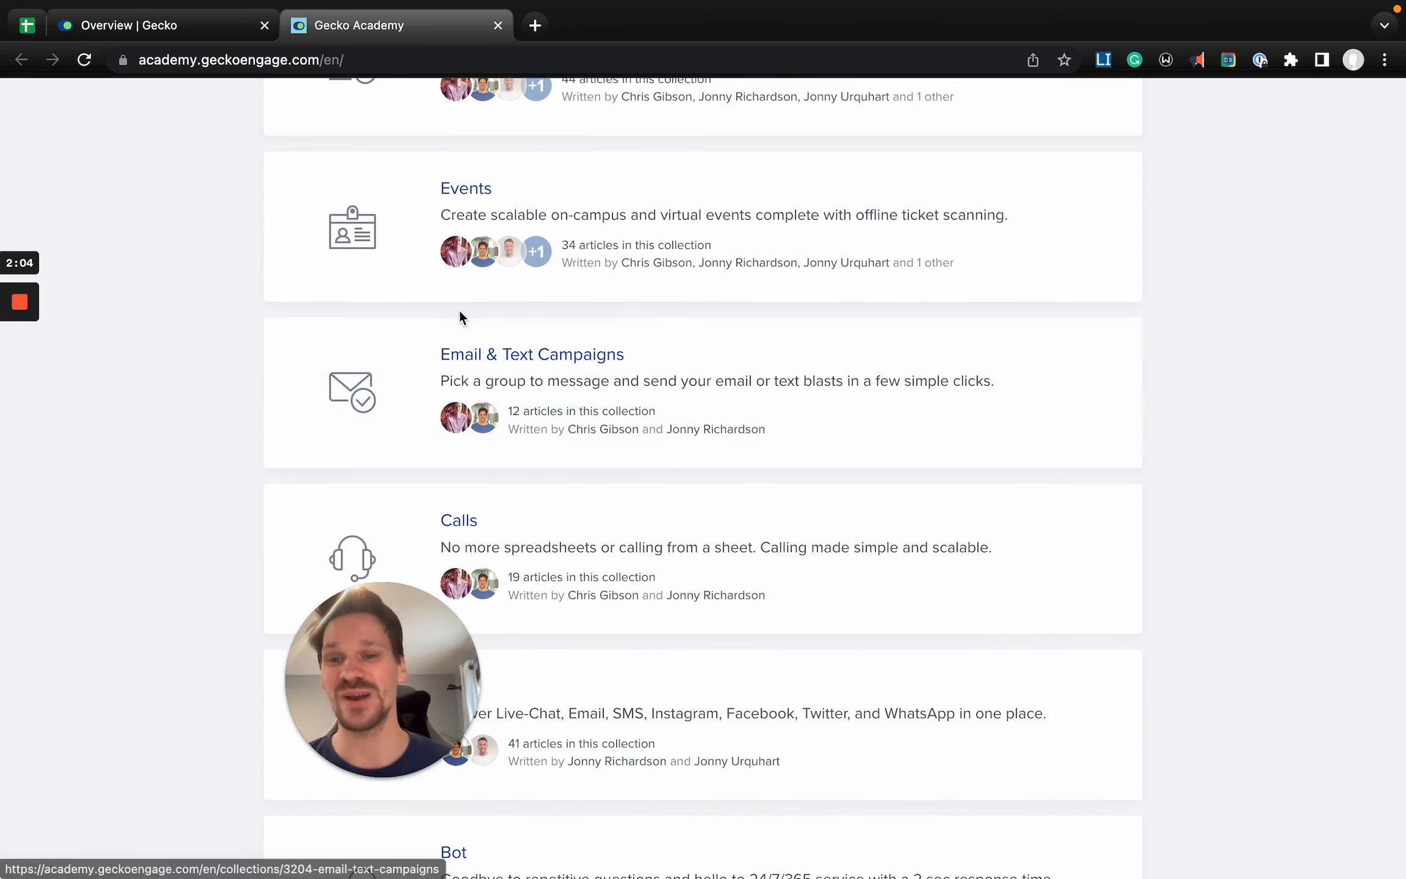
scroll(491, 501, "up", 1)
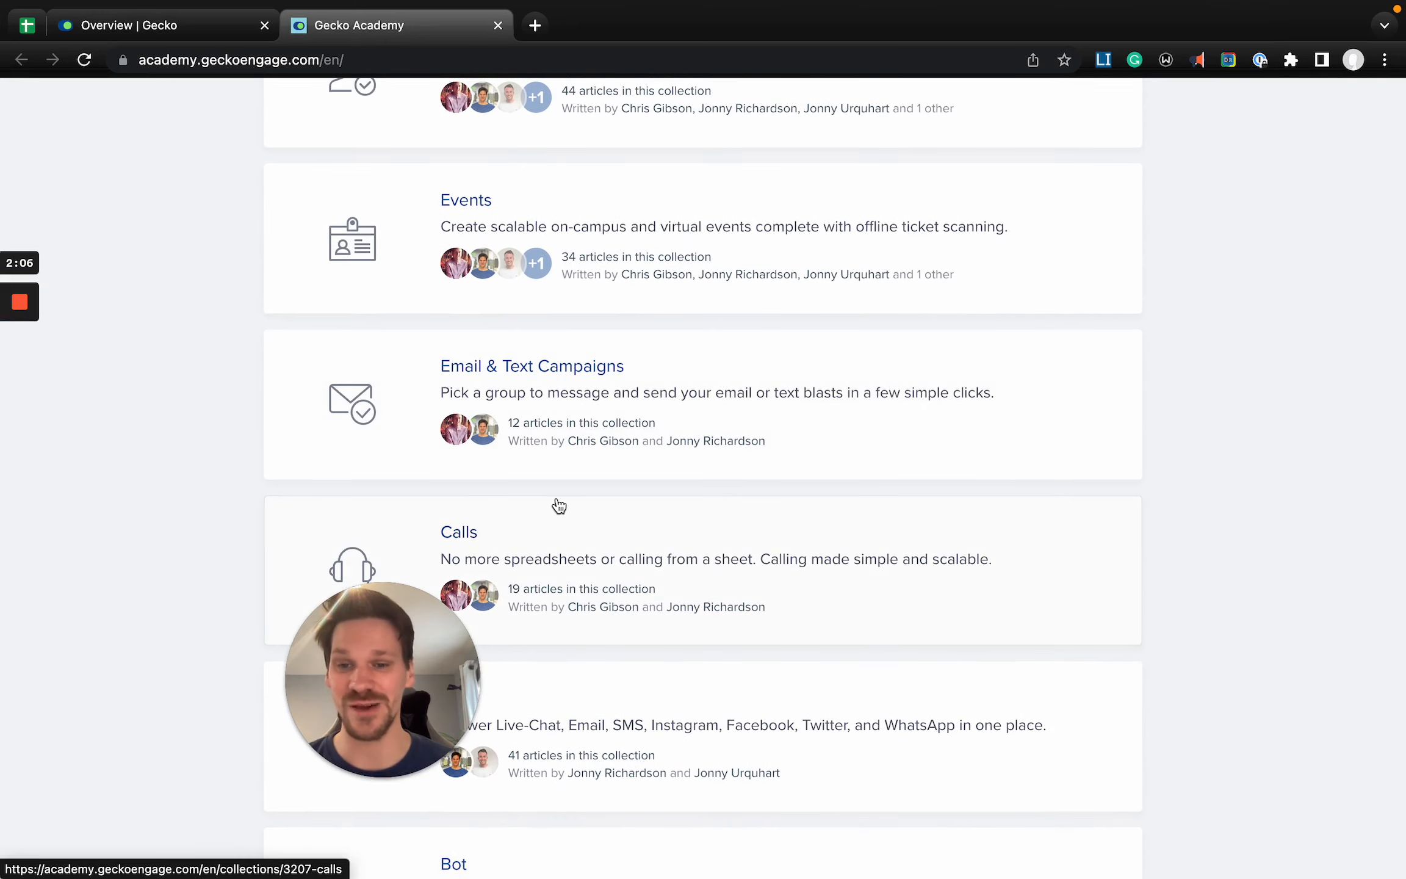
scroll(559, 502, "up", 6)
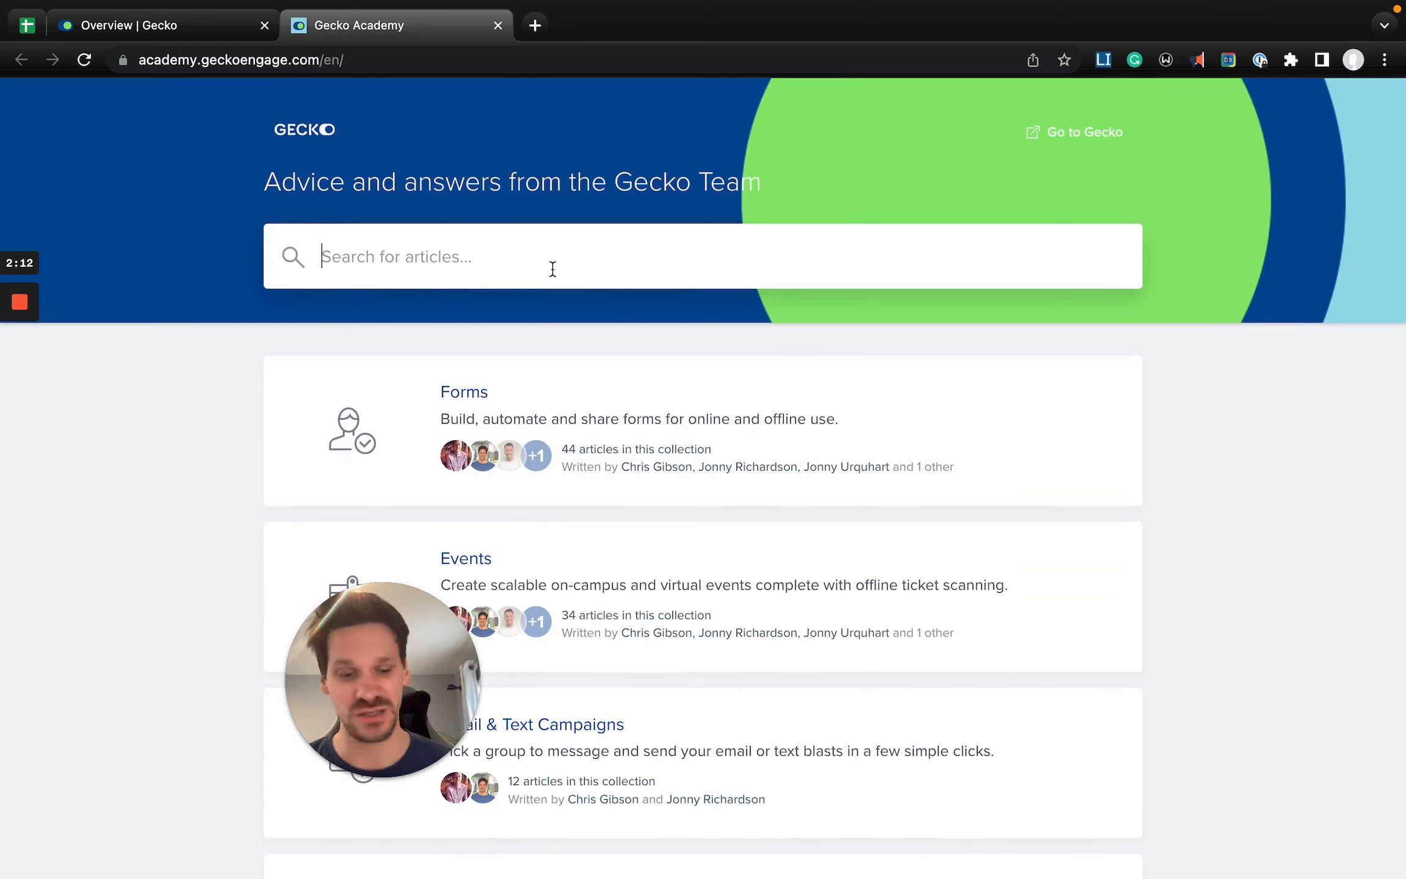
- Return to the Gecko overview, review the account options and close the Gecko Academy page
left_click(160, 25)
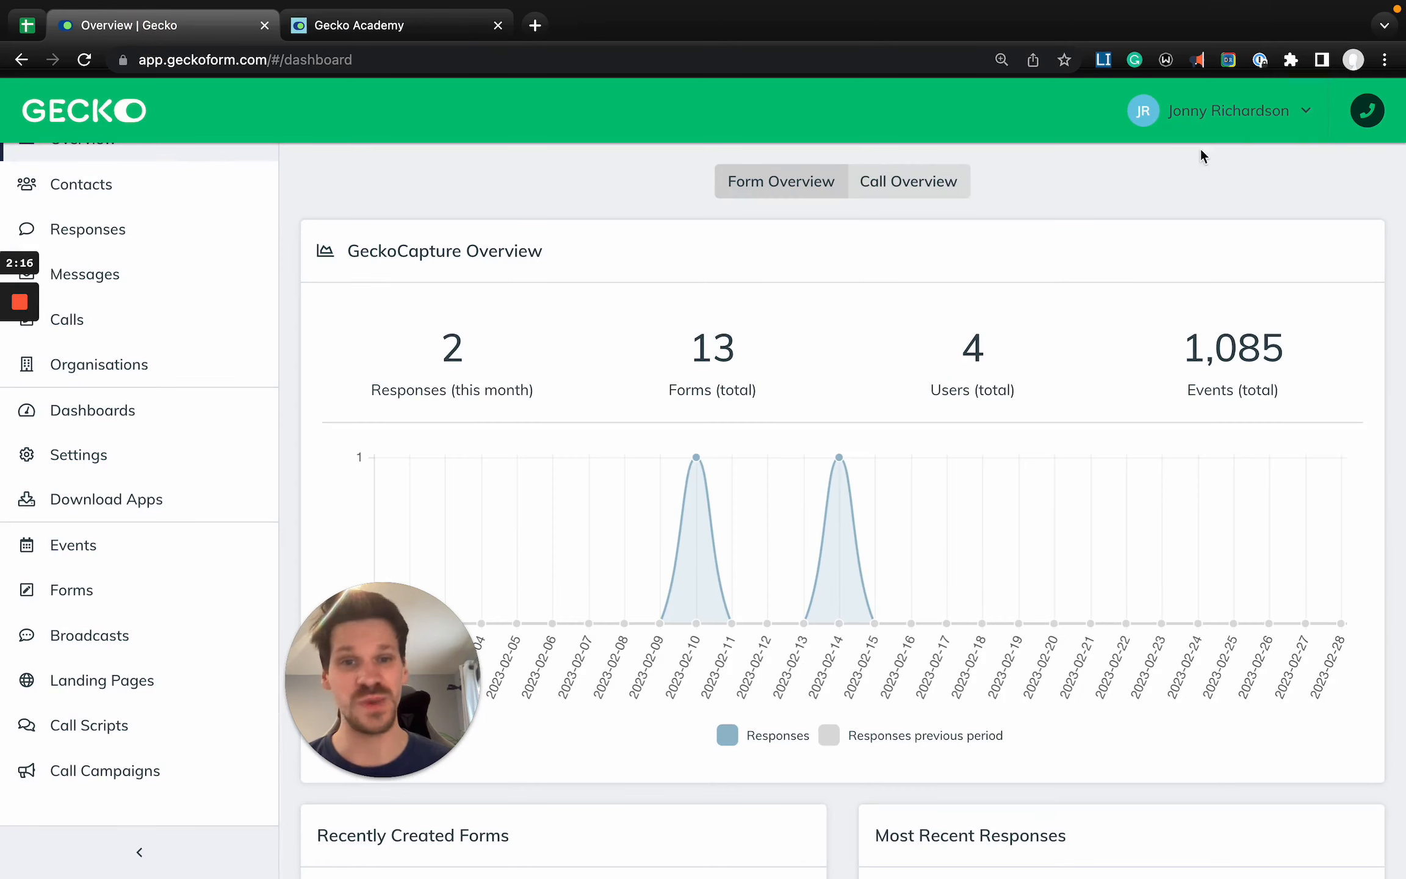
left_click(1231, 113)
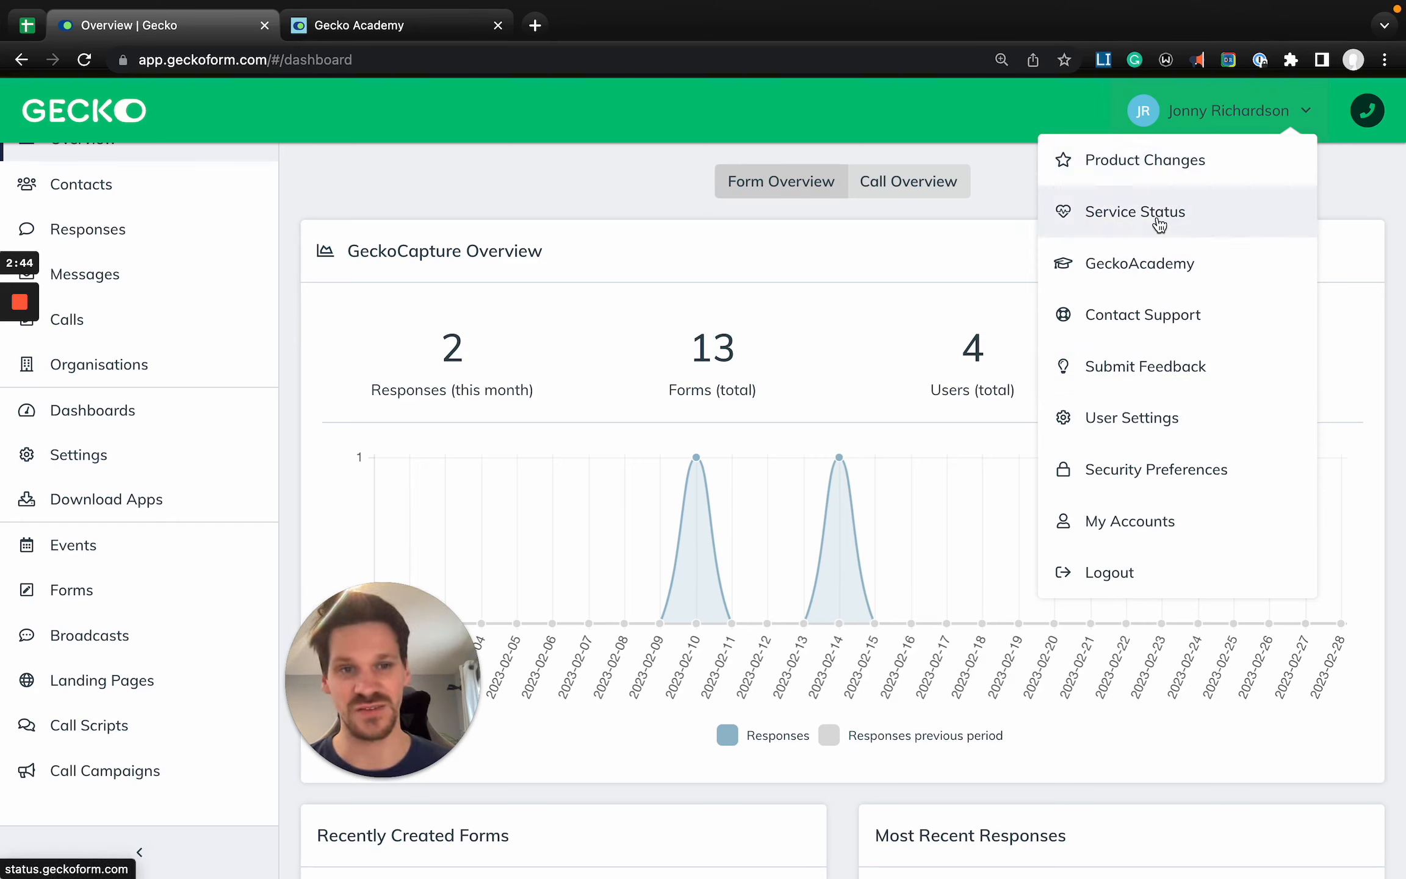
left_click(846, 282)
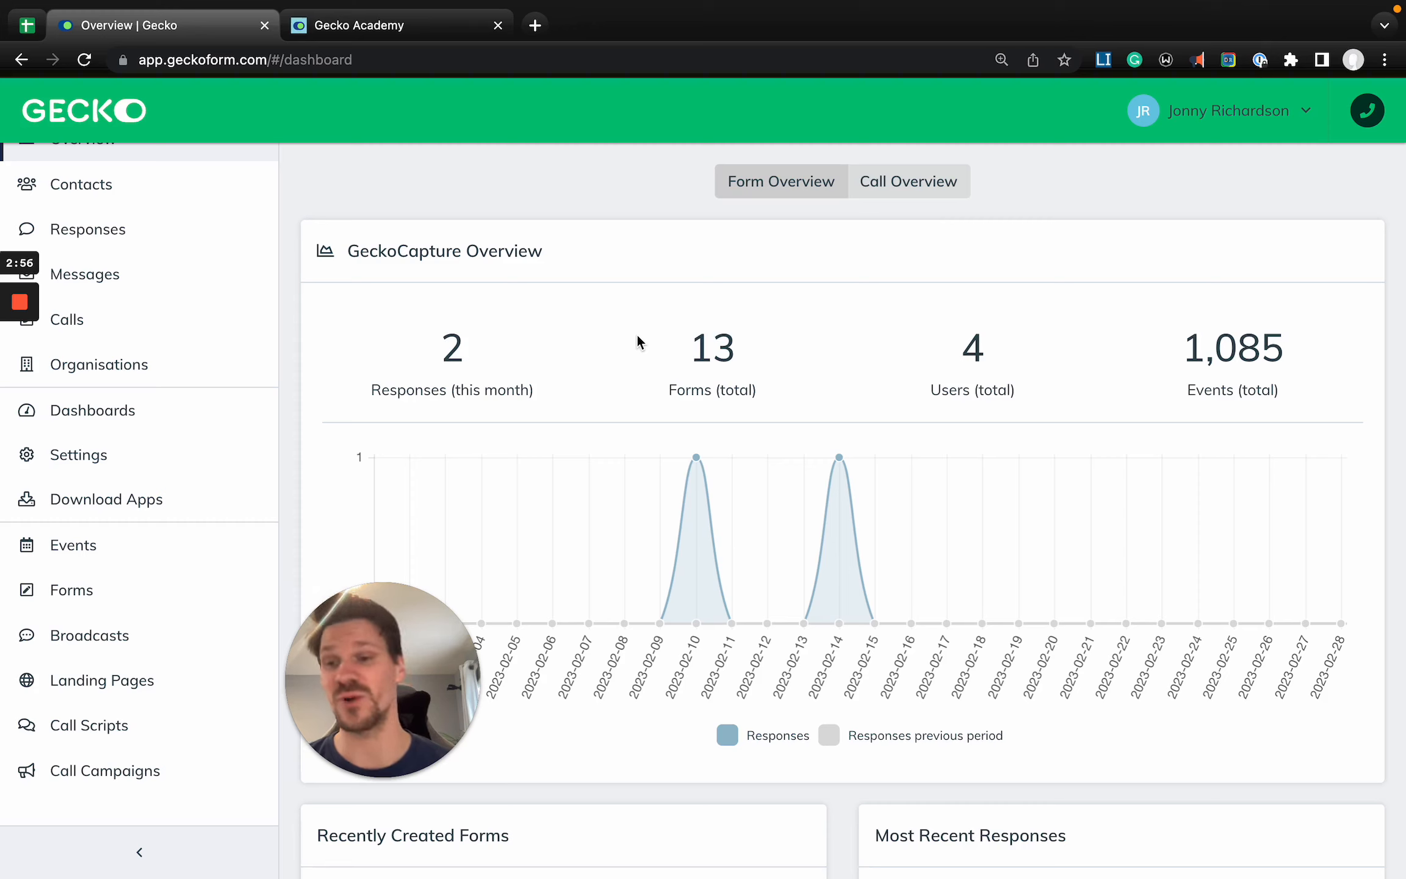
left_click(498, 26)
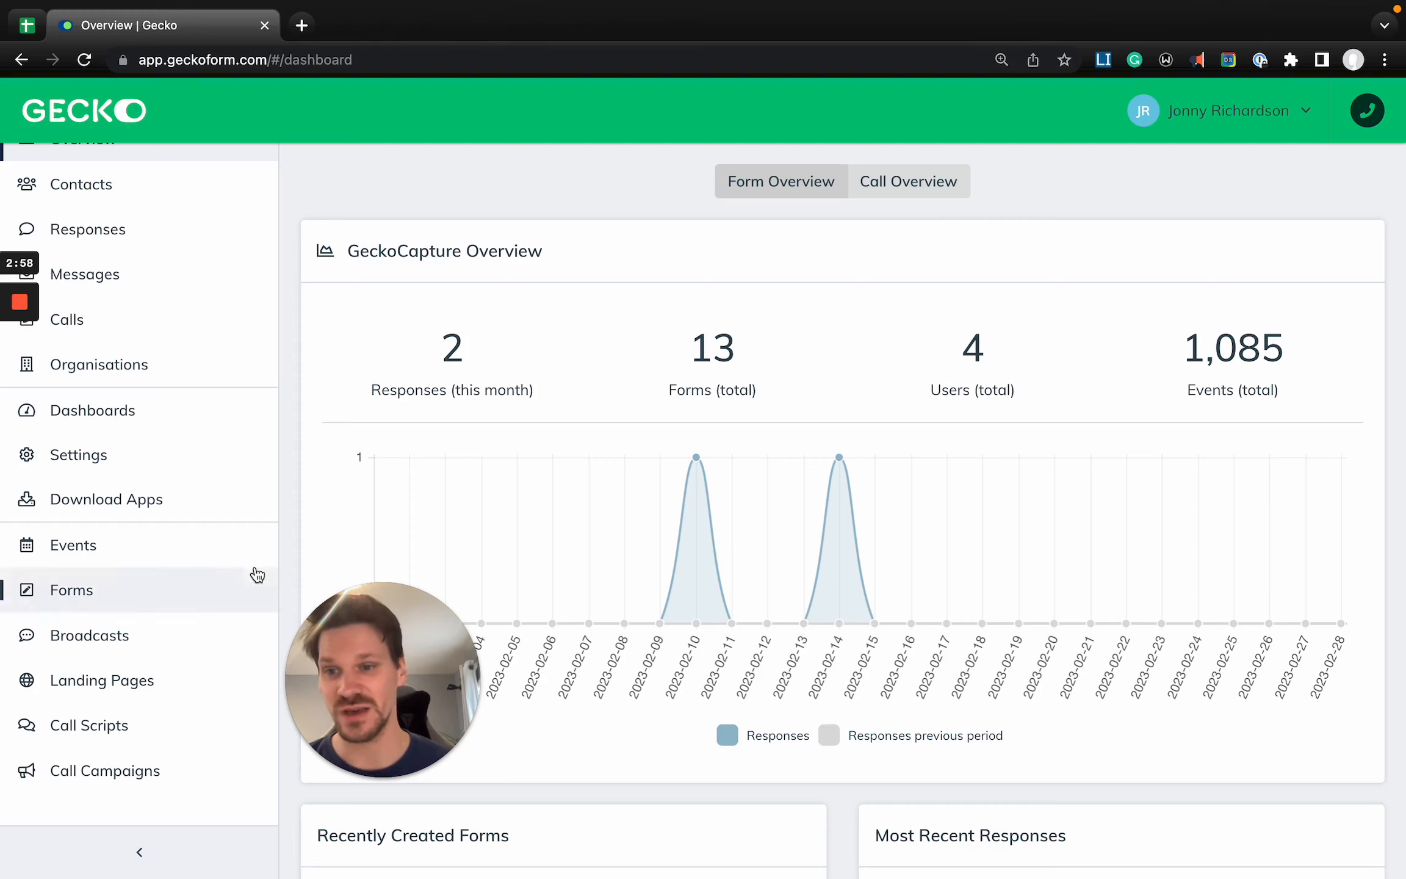
- Open the system settings and search them for "voip"
left_click(134, 465)
type("voip")
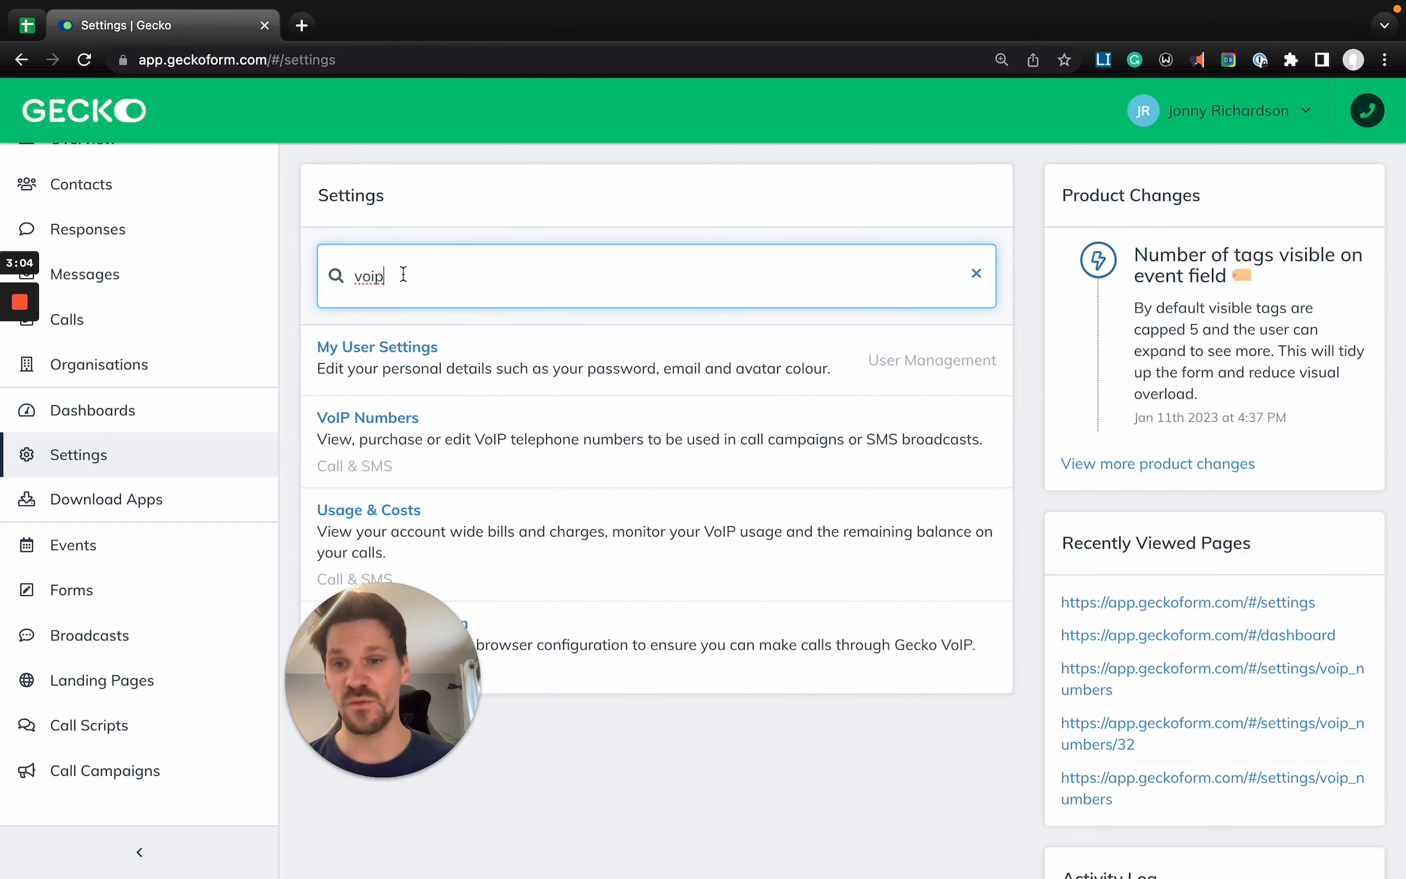
left_click(417, 439)
left_click_drag(380, 650, 163, 651)
- Open VoIP Numbers from the Call & SMS settings and review the voice and SMS capabilities of each number
scroll(382, 619, "down", 1)
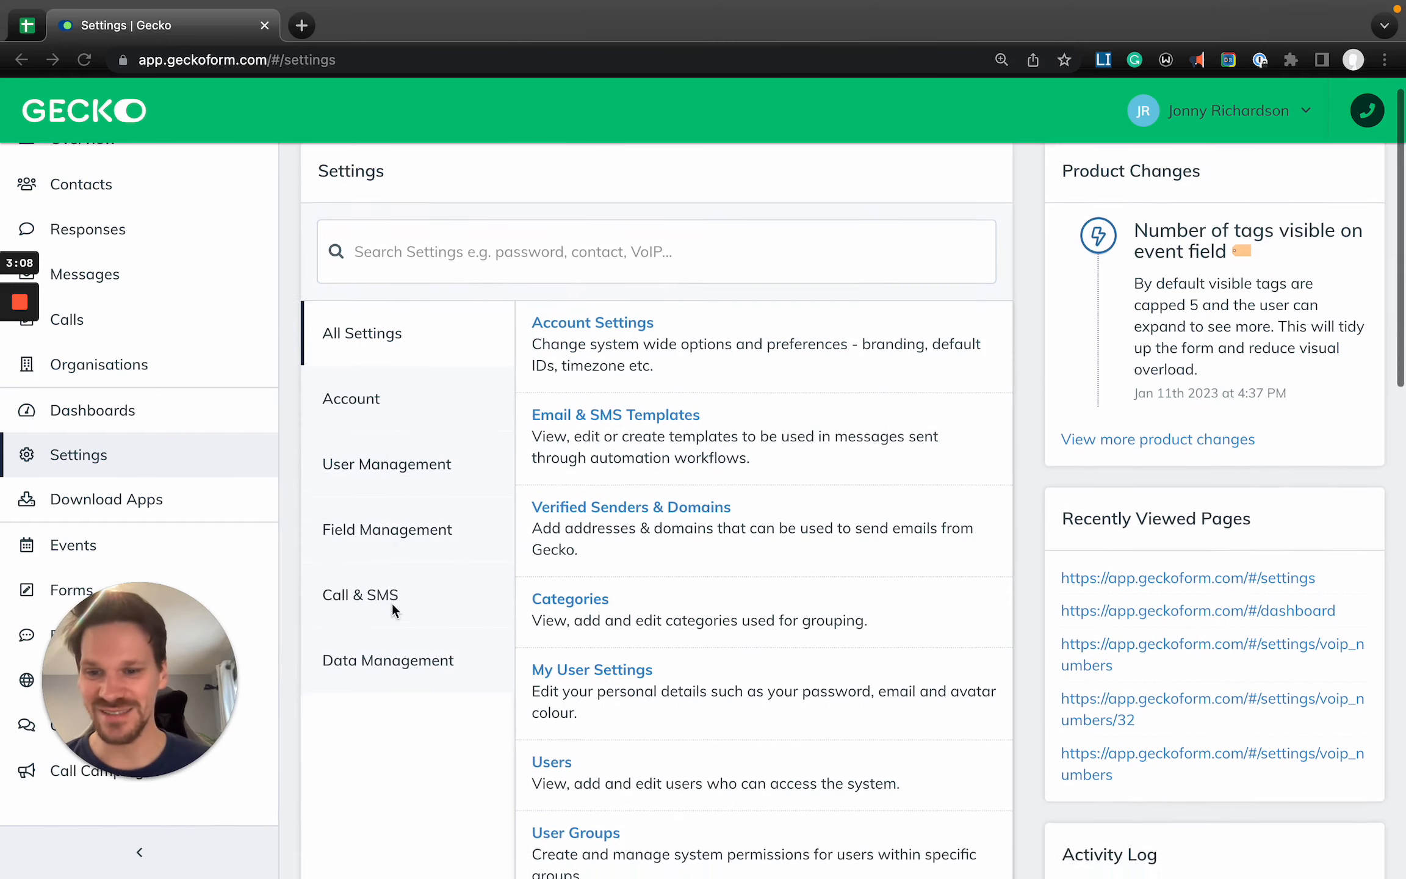
left_click(379, 599)
left_click(381, 600)
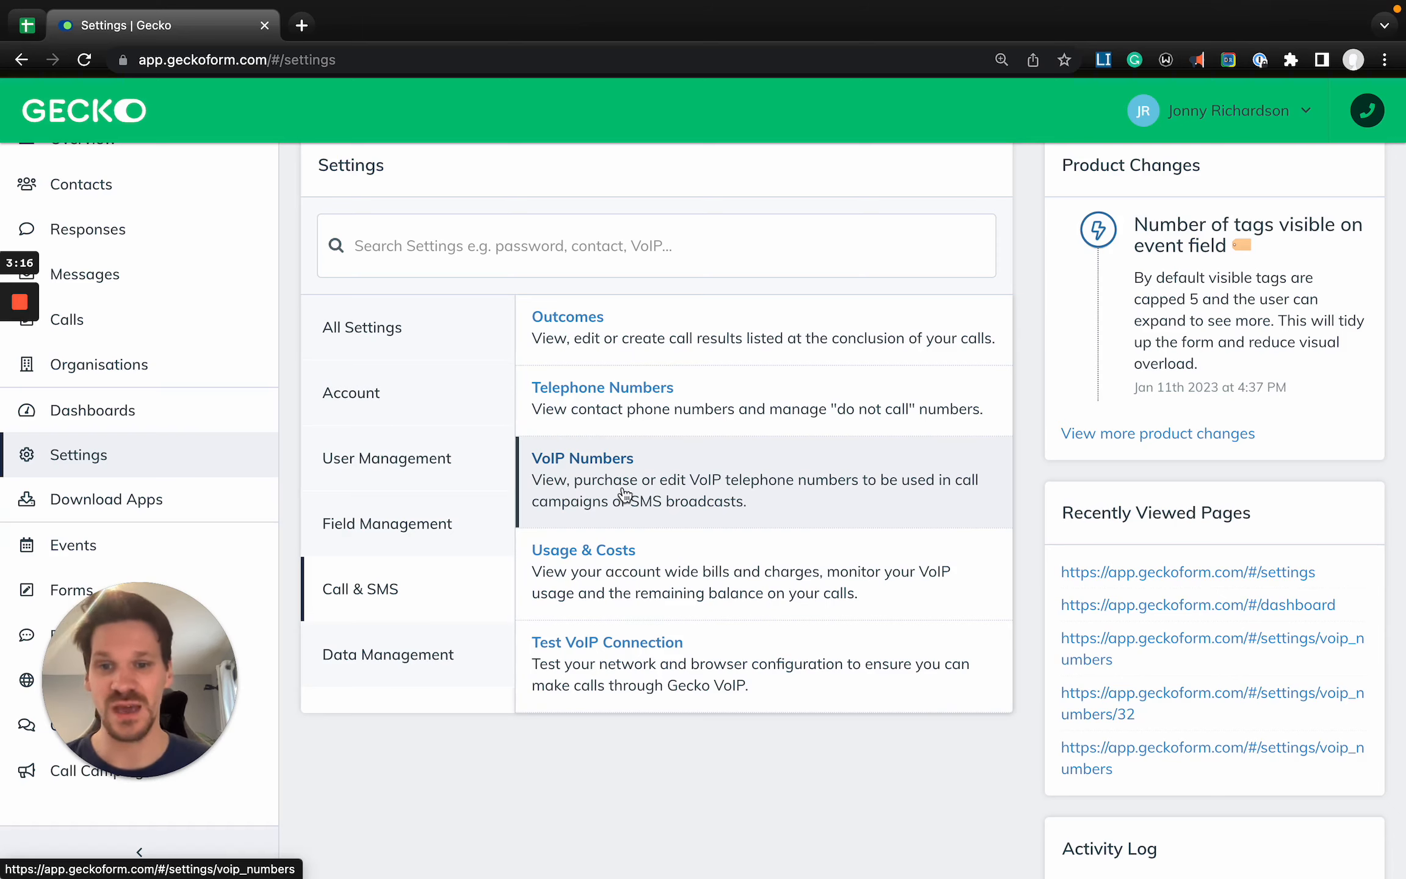
left_click(609, 475)
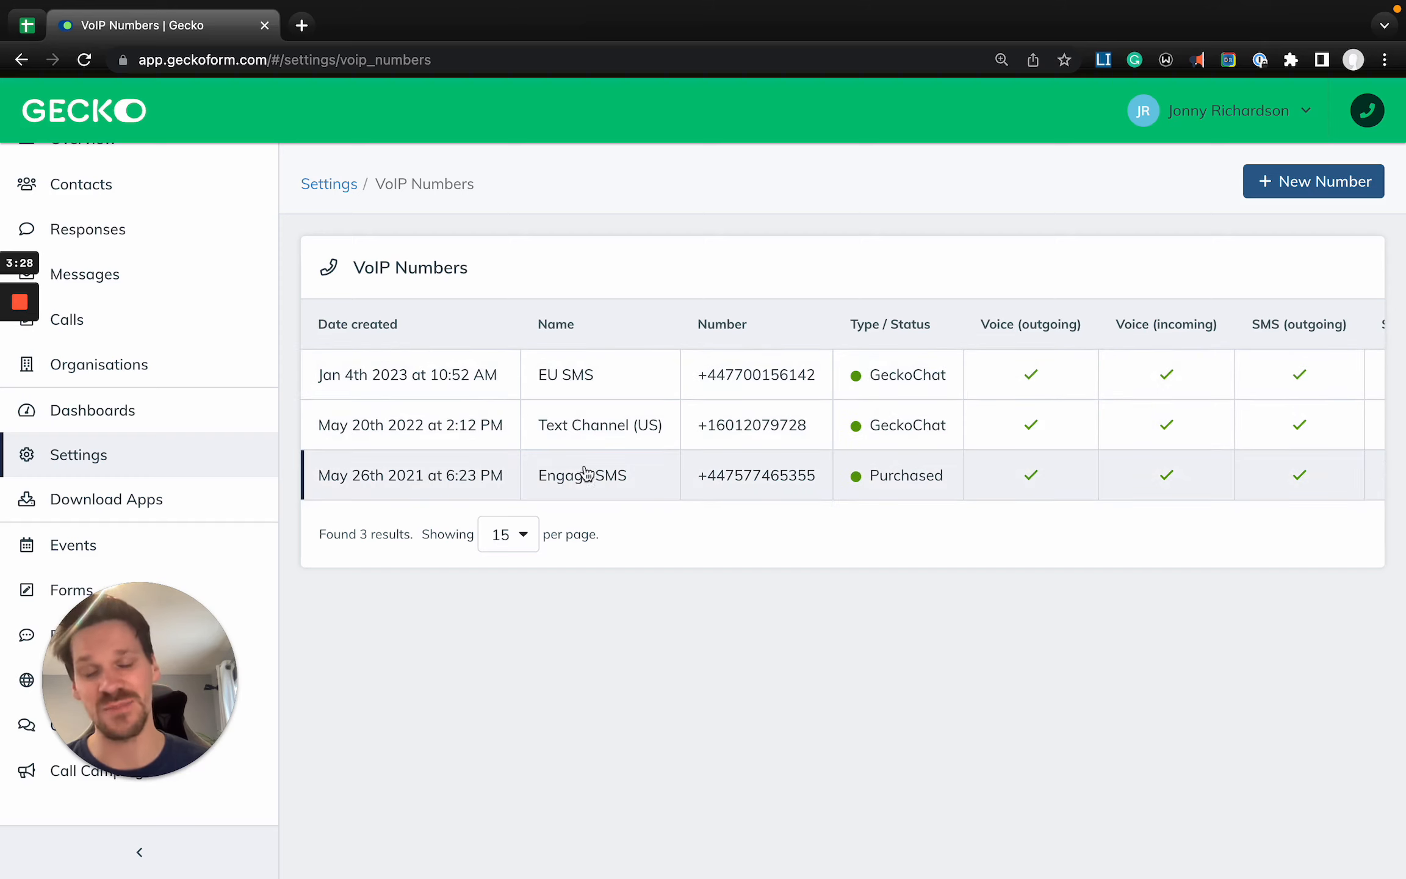
scroll(760, 407, "right", 3)
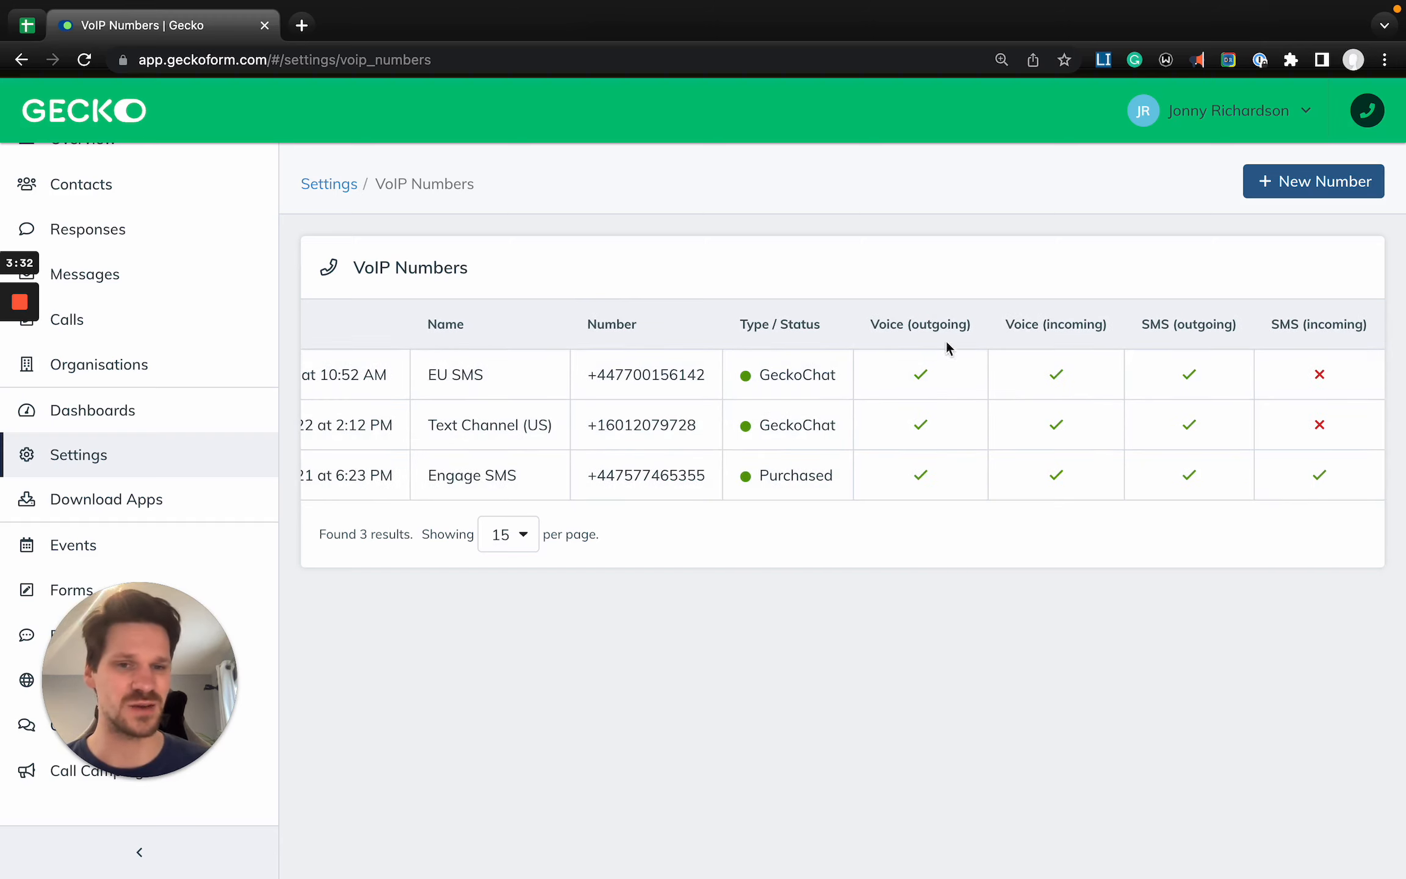
scroll(835, 402, "left", 3)
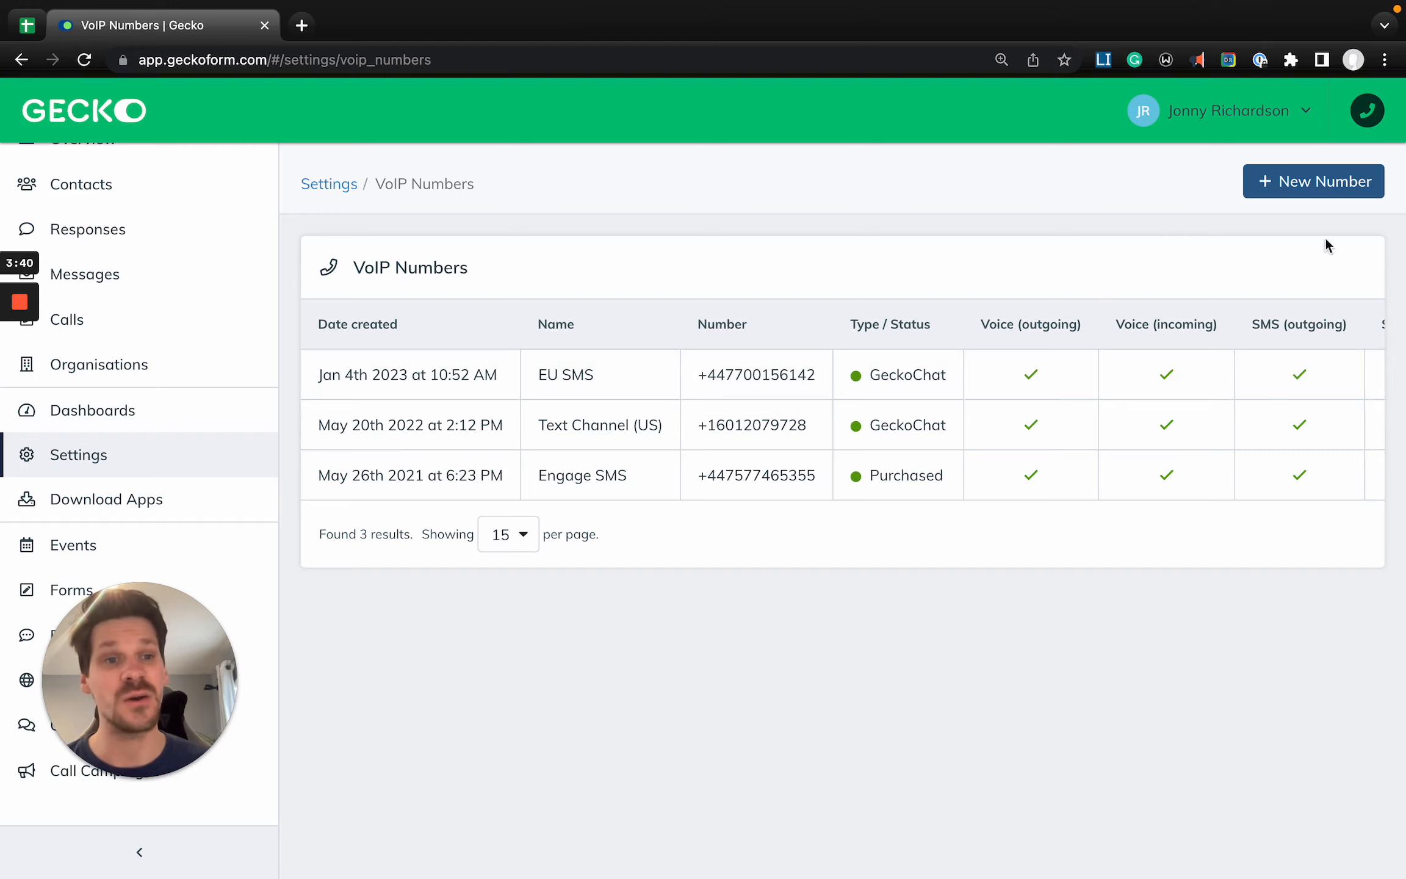
- Start a new VoIP number with the Verify a Number option and examine the Name and Number fields
left_click(1312, 183)
left_click(702, 354)
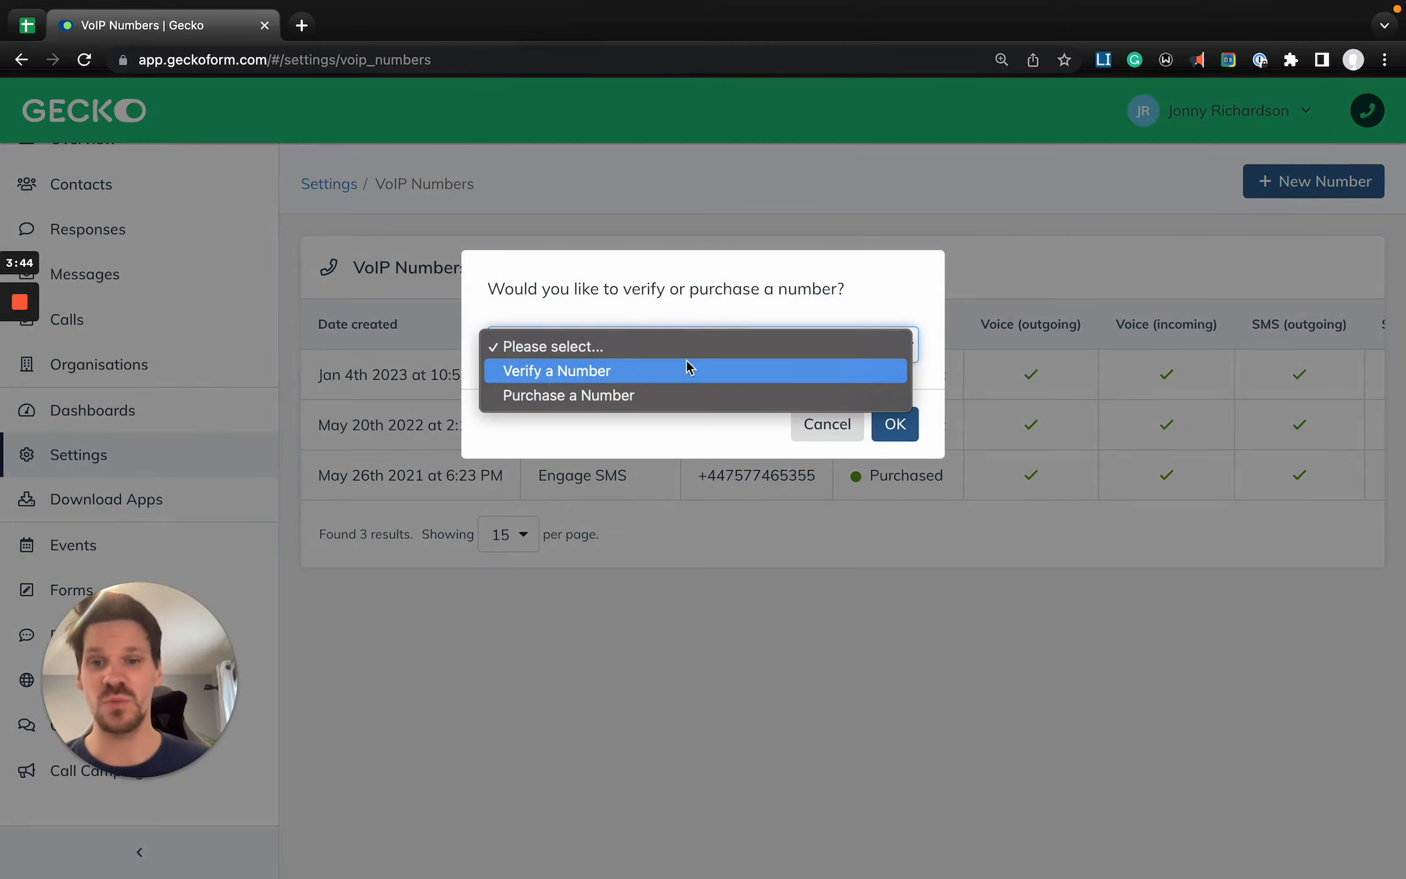
left_click(653, 379)
left_click(895, 423)
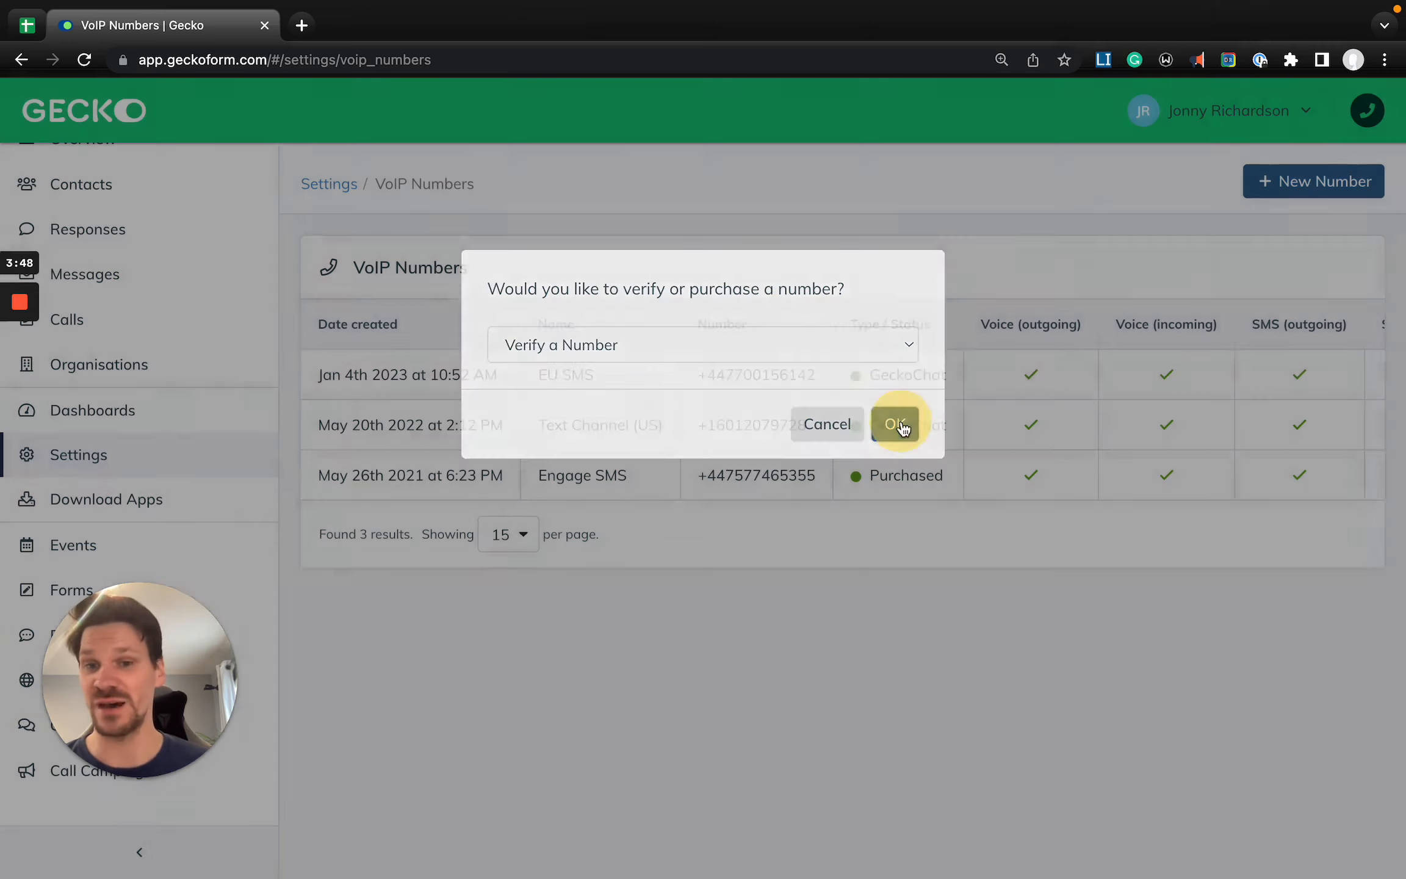
left_click(707, 374)
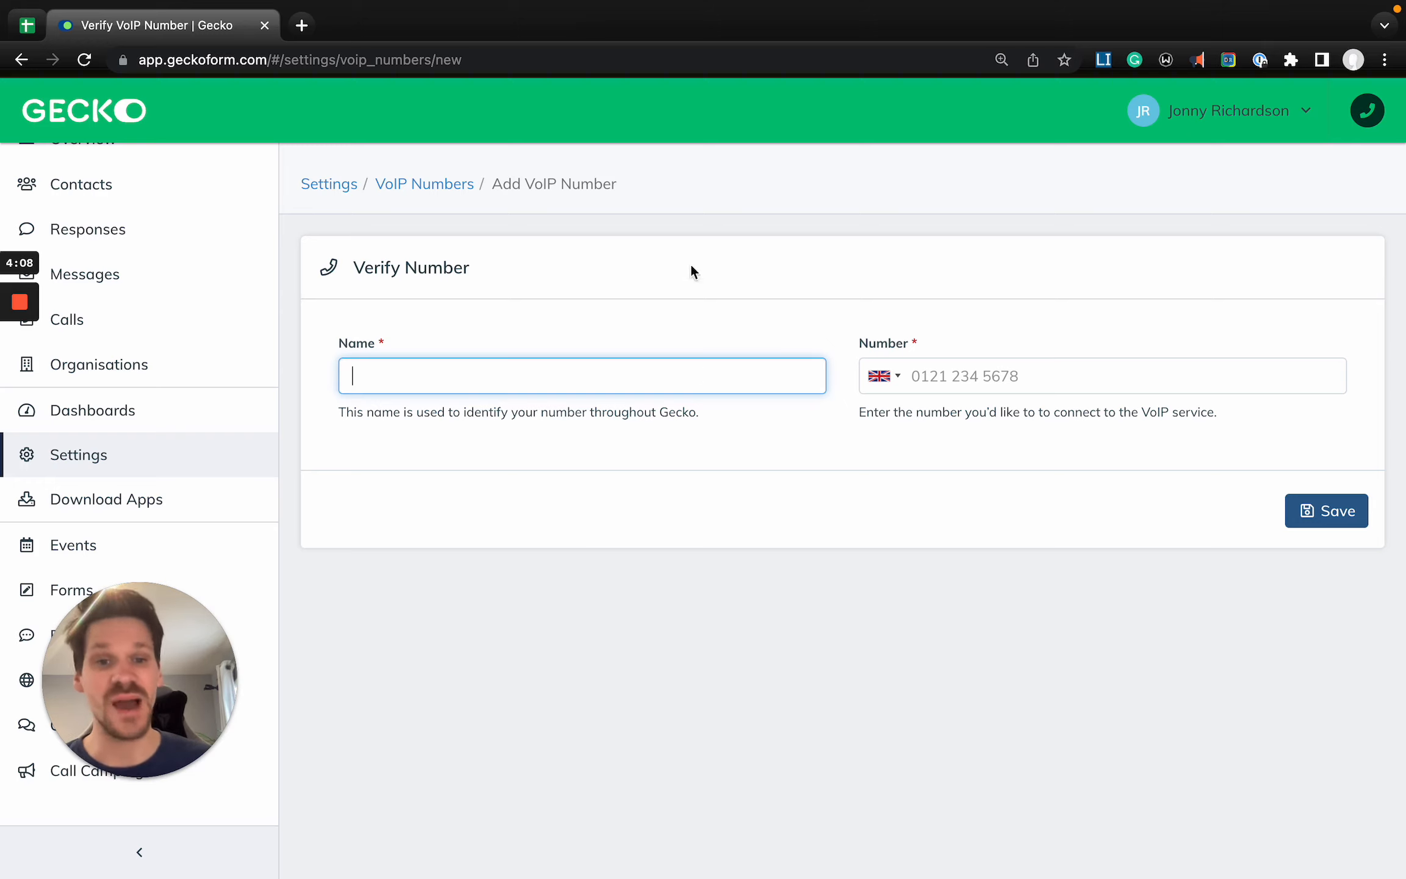
left_click(981, 359)
left_click(911, 376)
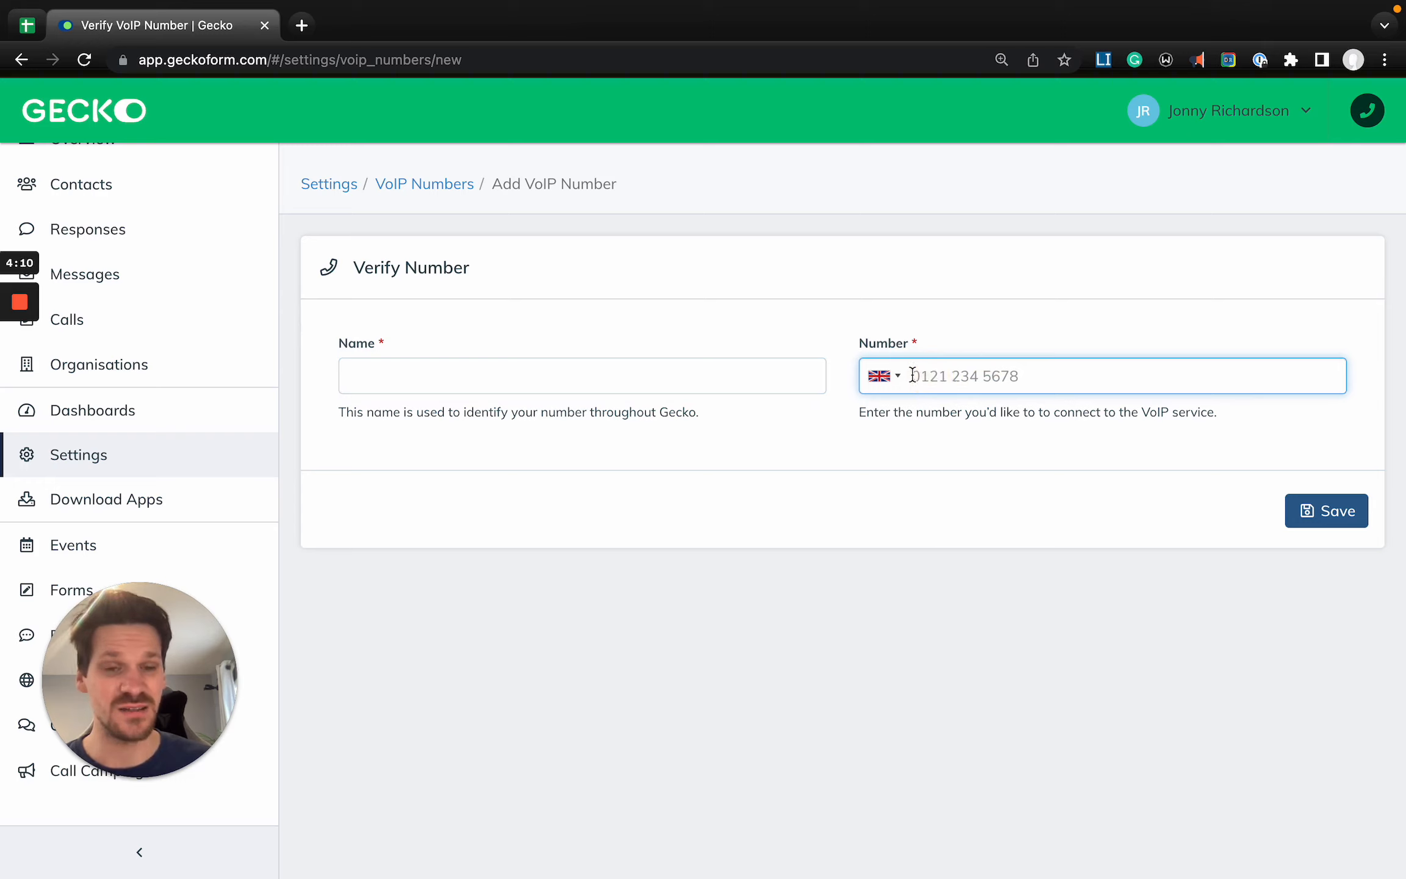
left_click(401, 366)
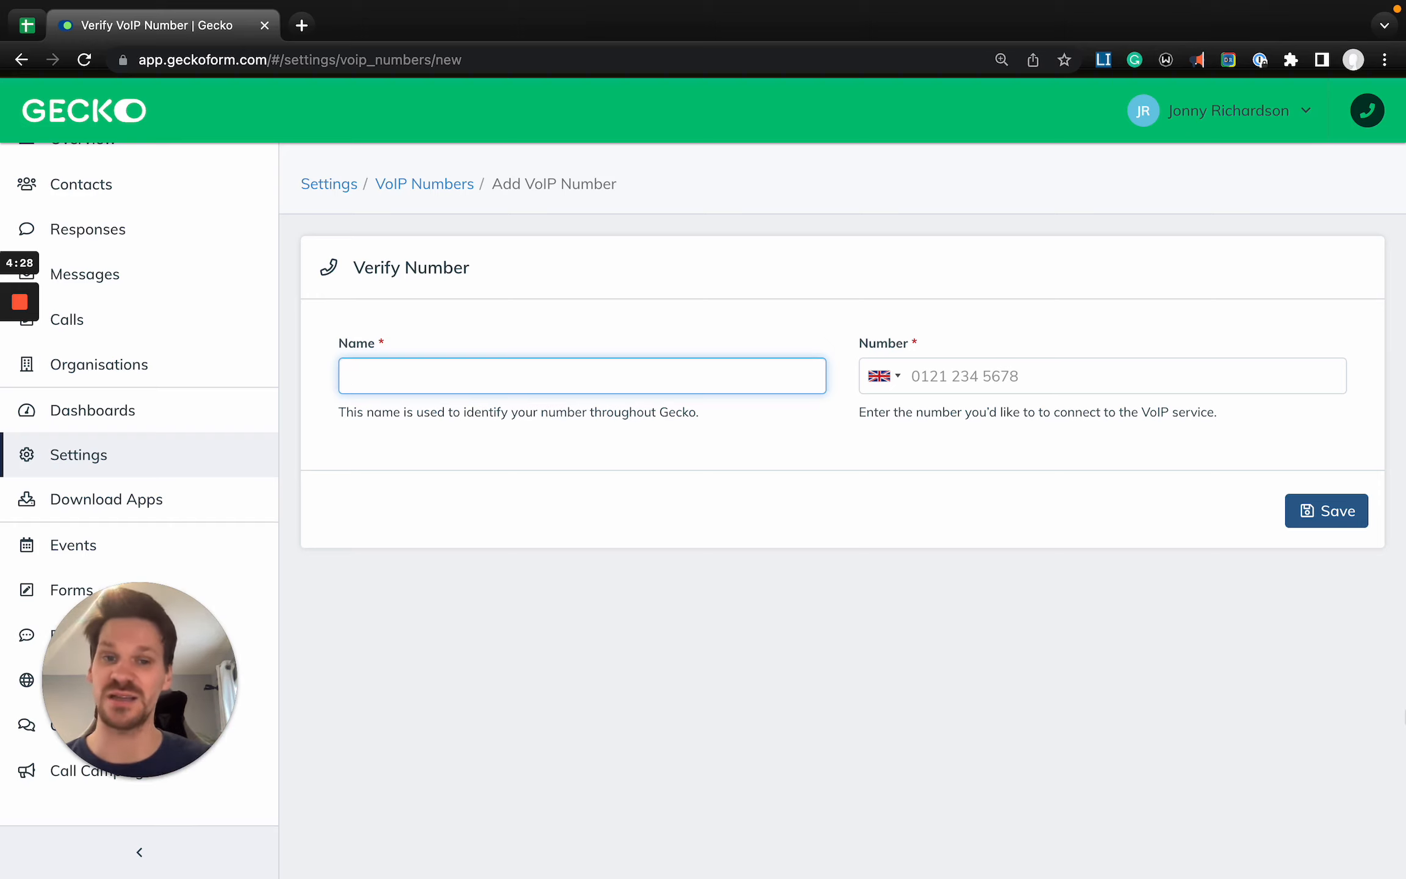
- Return to the VoIP Numbers list and start a new number with the Purchase a Number option
left_click(427, 183)
left_click(1330, 182)
left_click(641, 345)
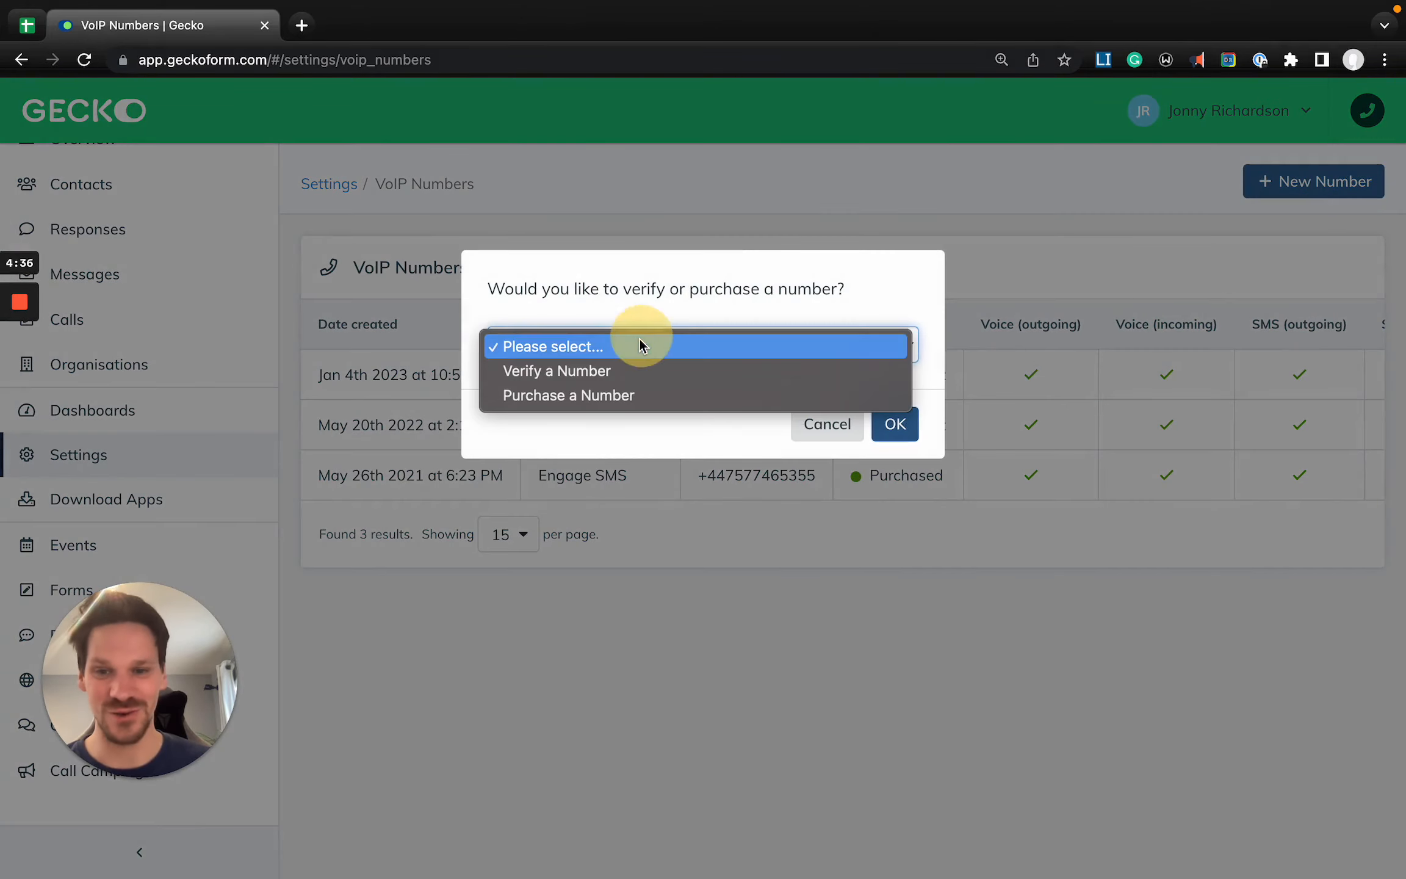
left_click(557, 397)
left_click(895, 425)
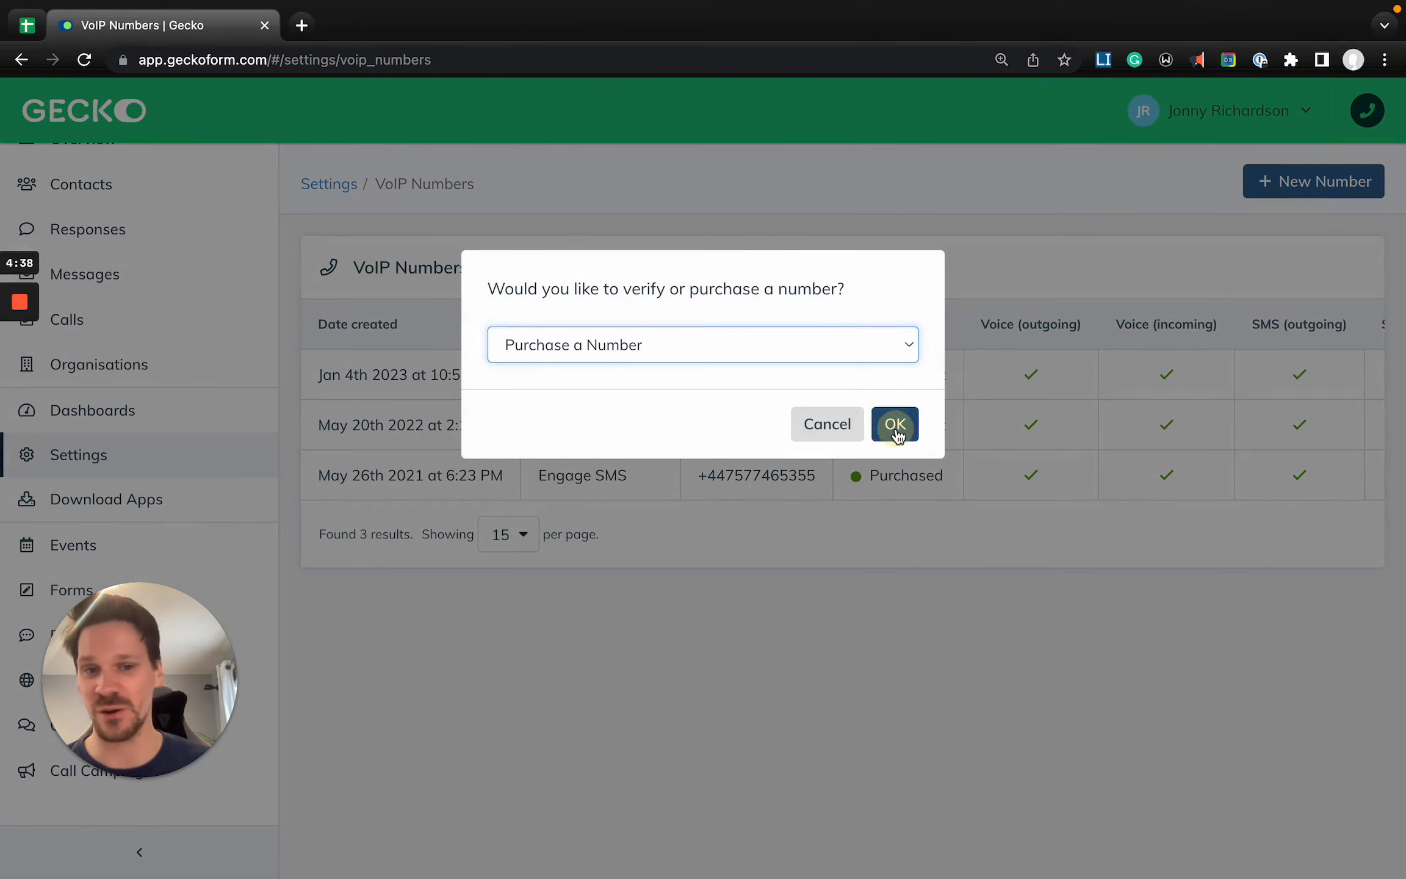
- Enter Academy Number as the name of the VoIP number in the purchase form
left_click(376, 373)
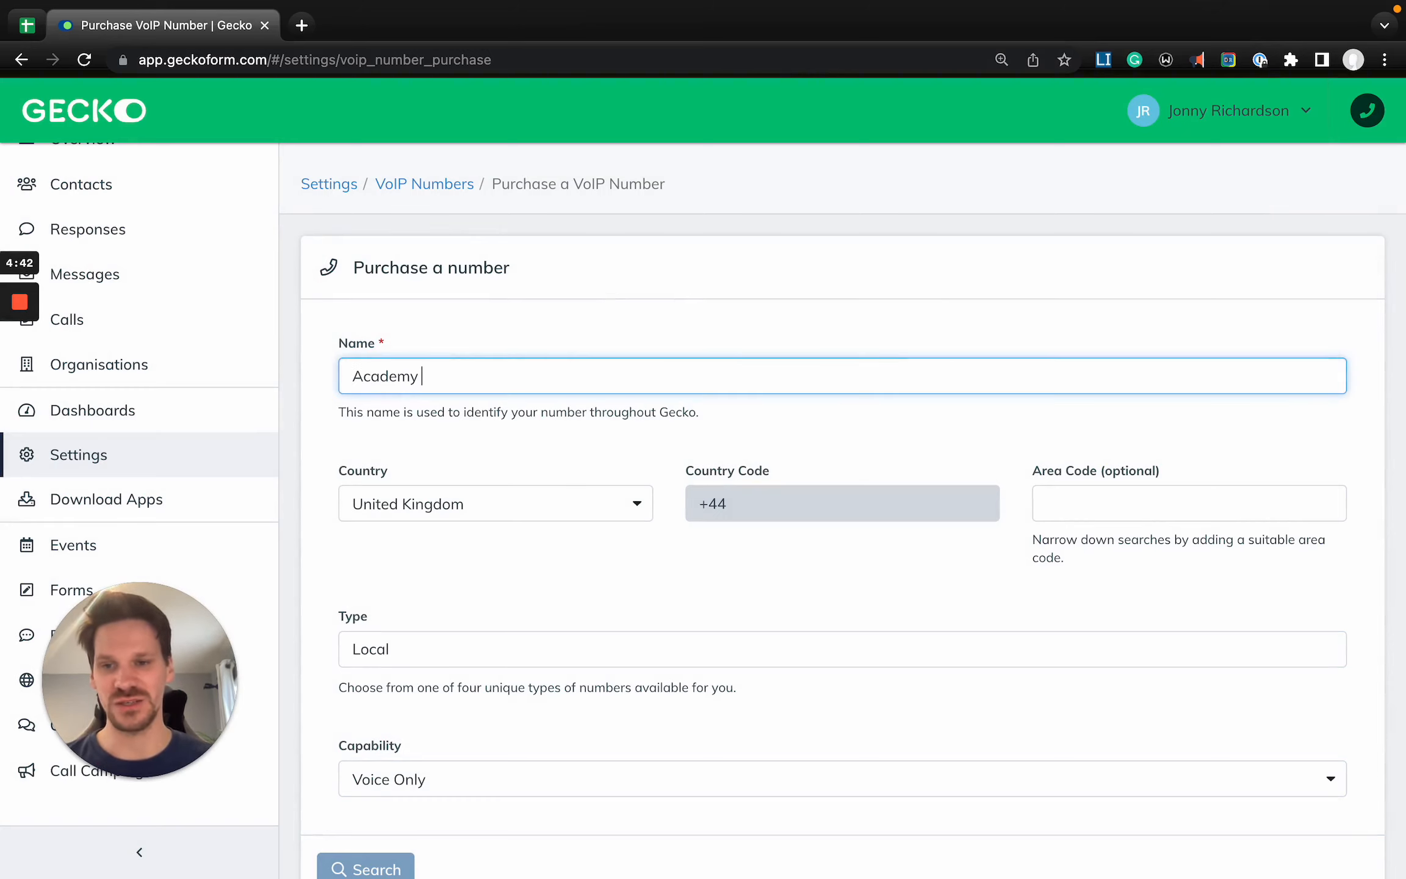
type("Academy Number")
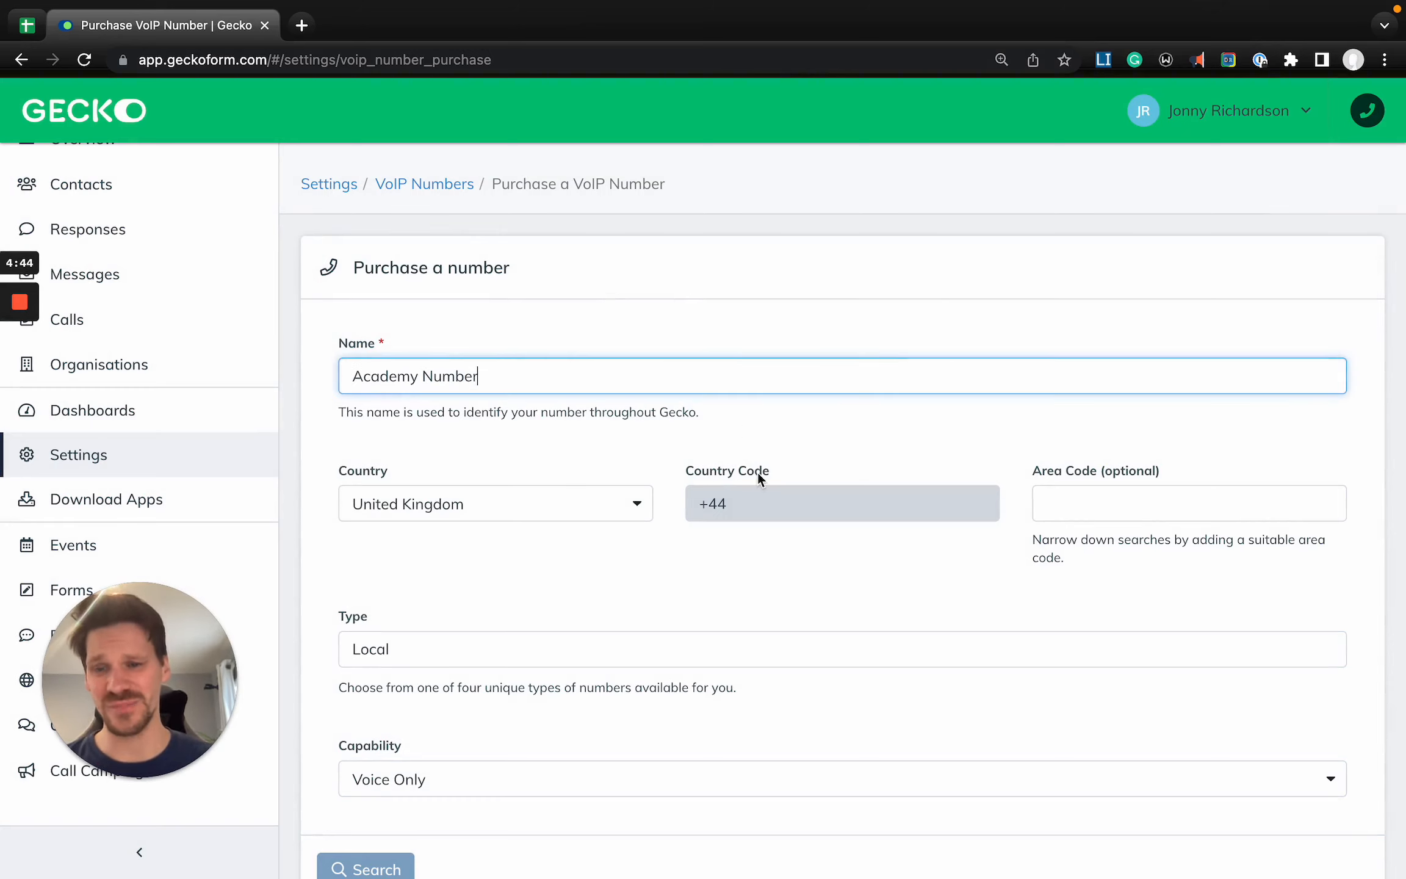
scroll(757, 471, "down", 1)
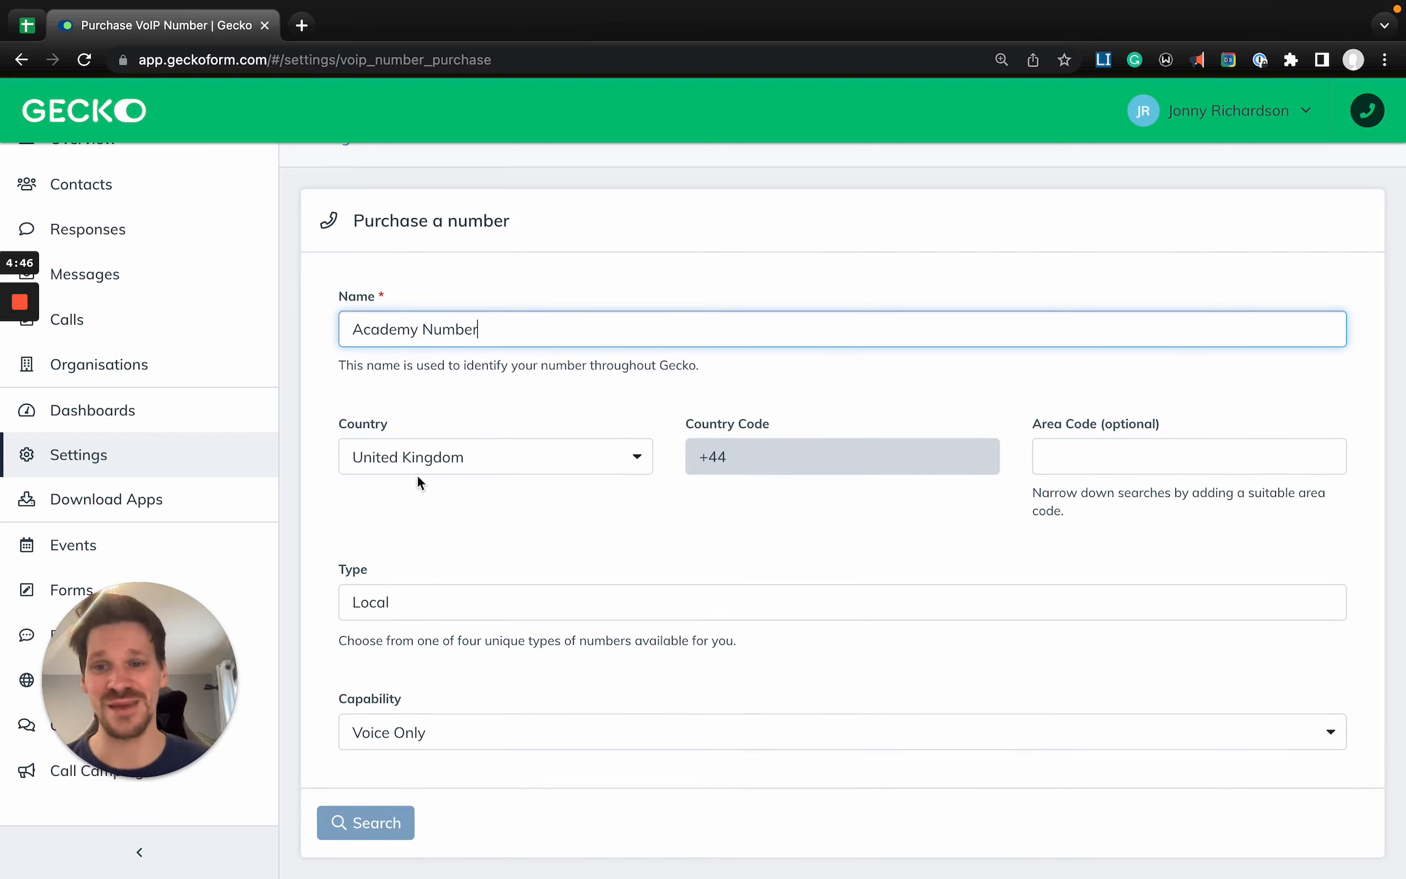
- Examine the country list, the optional area code and the number types offered for the purchase
left_click(447, 462)
scroll(455, 612, "down", 1)
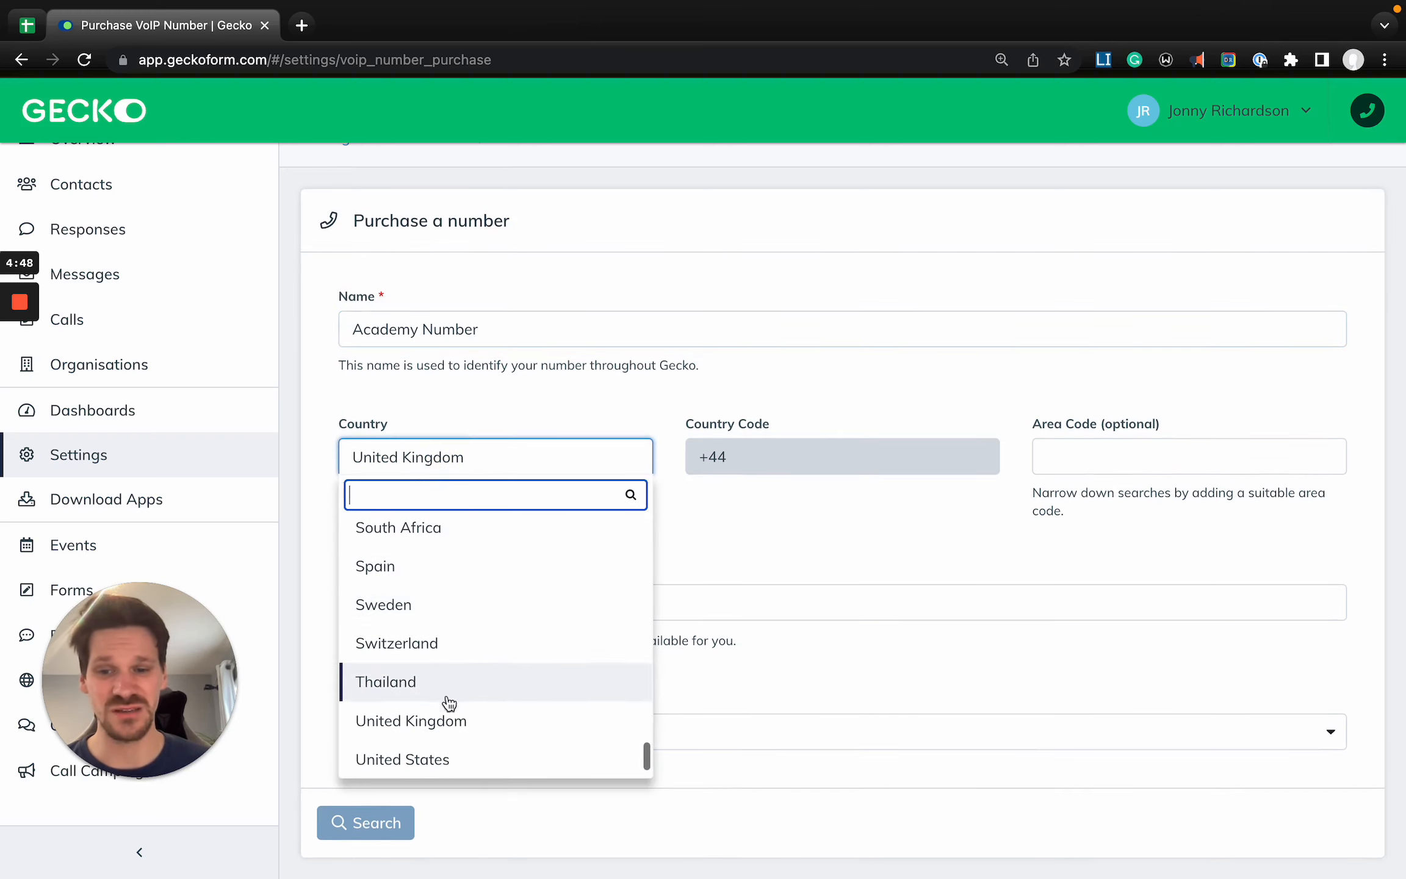
left_click(882, 546)
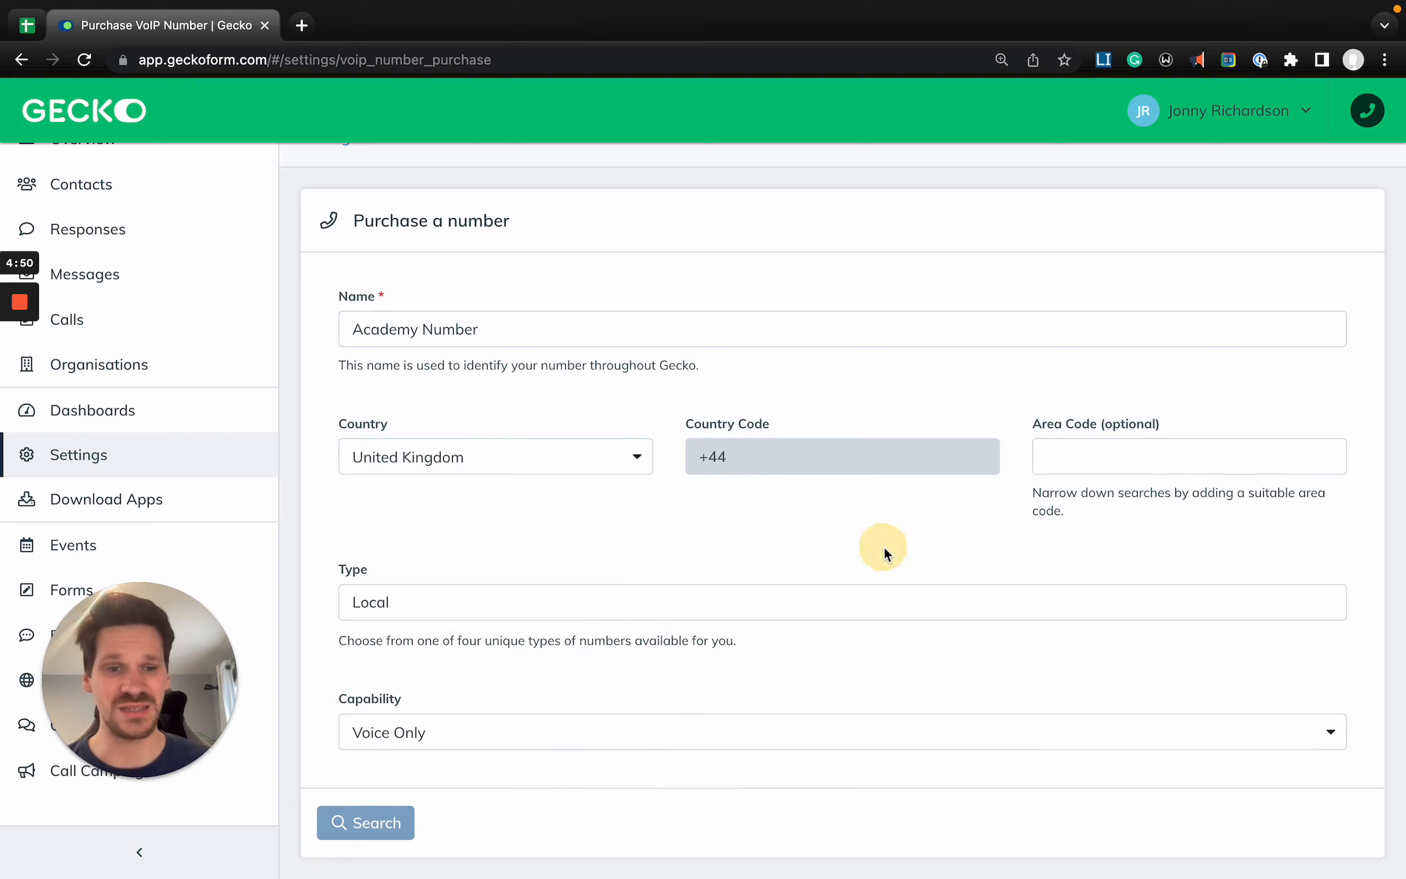
left_click(1103, 451)
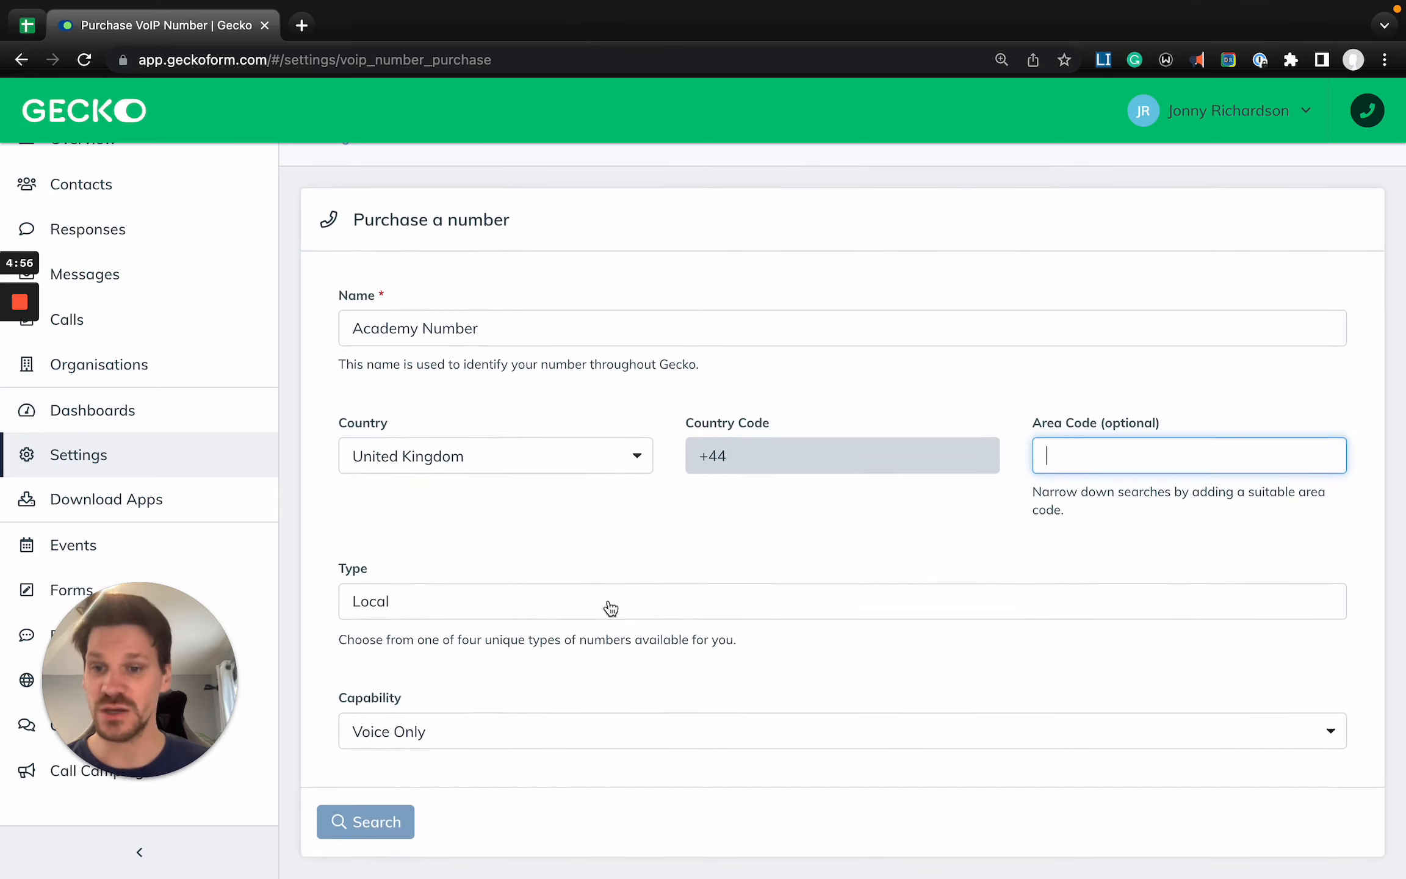
left_click(558, 607)
scroll(568, 691, "down", 2)
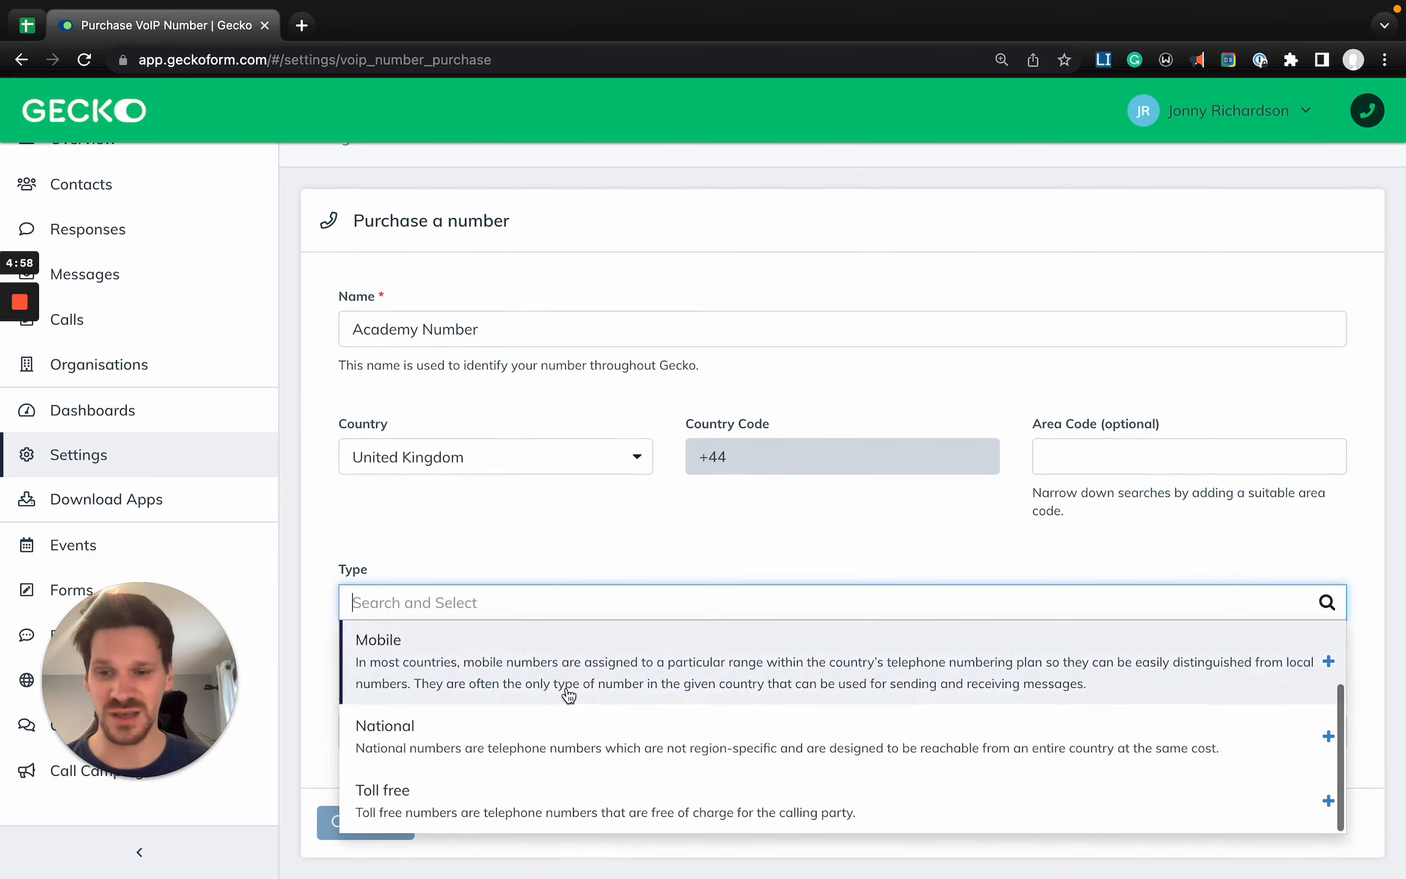
scroll(568, 691, "up", 2)
left_click(551, 538)
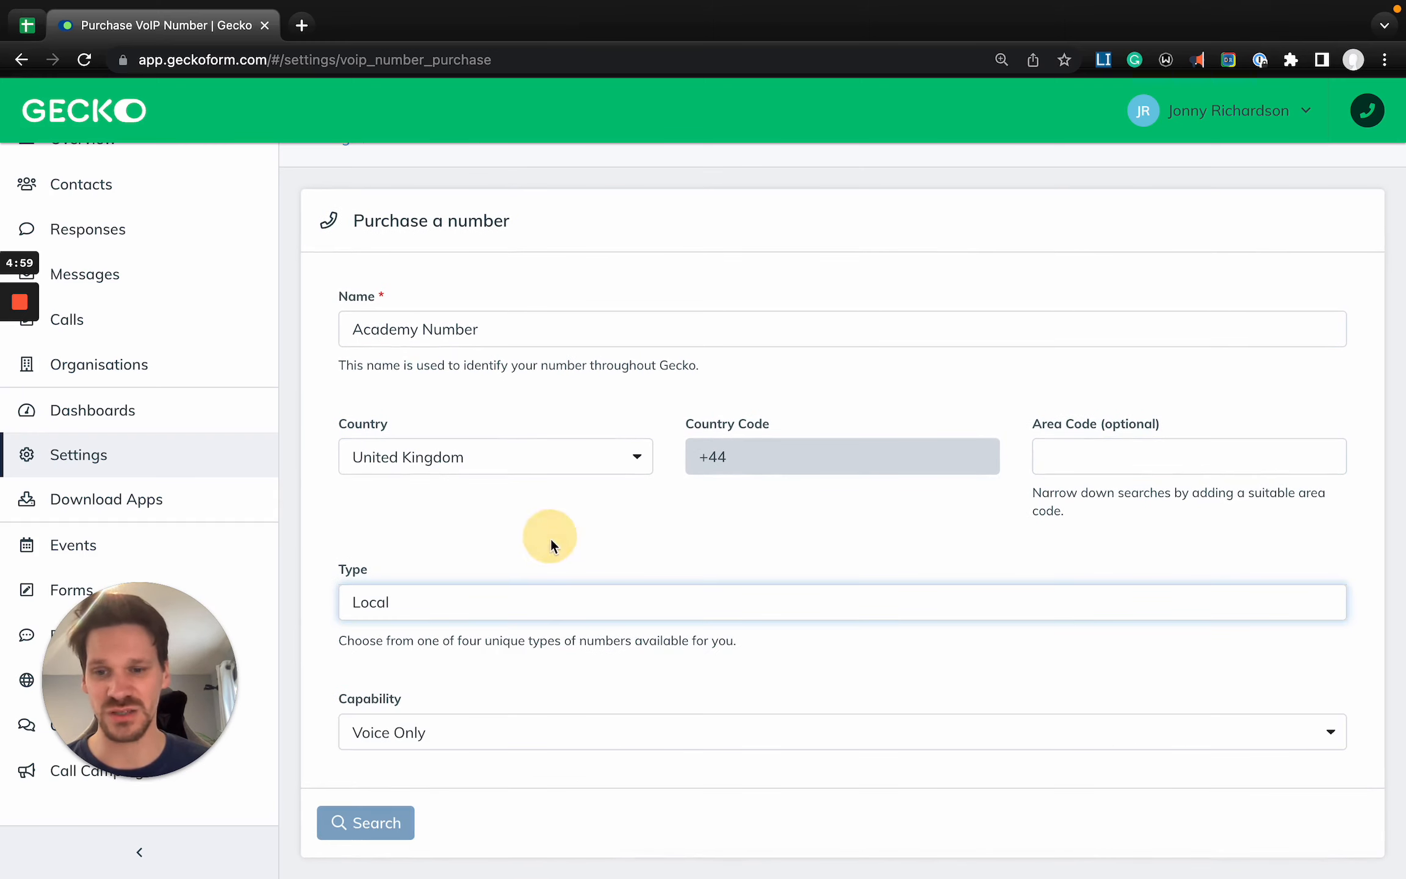
- Set the number's capability to Voice & SMS and search for available numbers
left_click(464, 733)
scroll(409, 729, "up", 5)
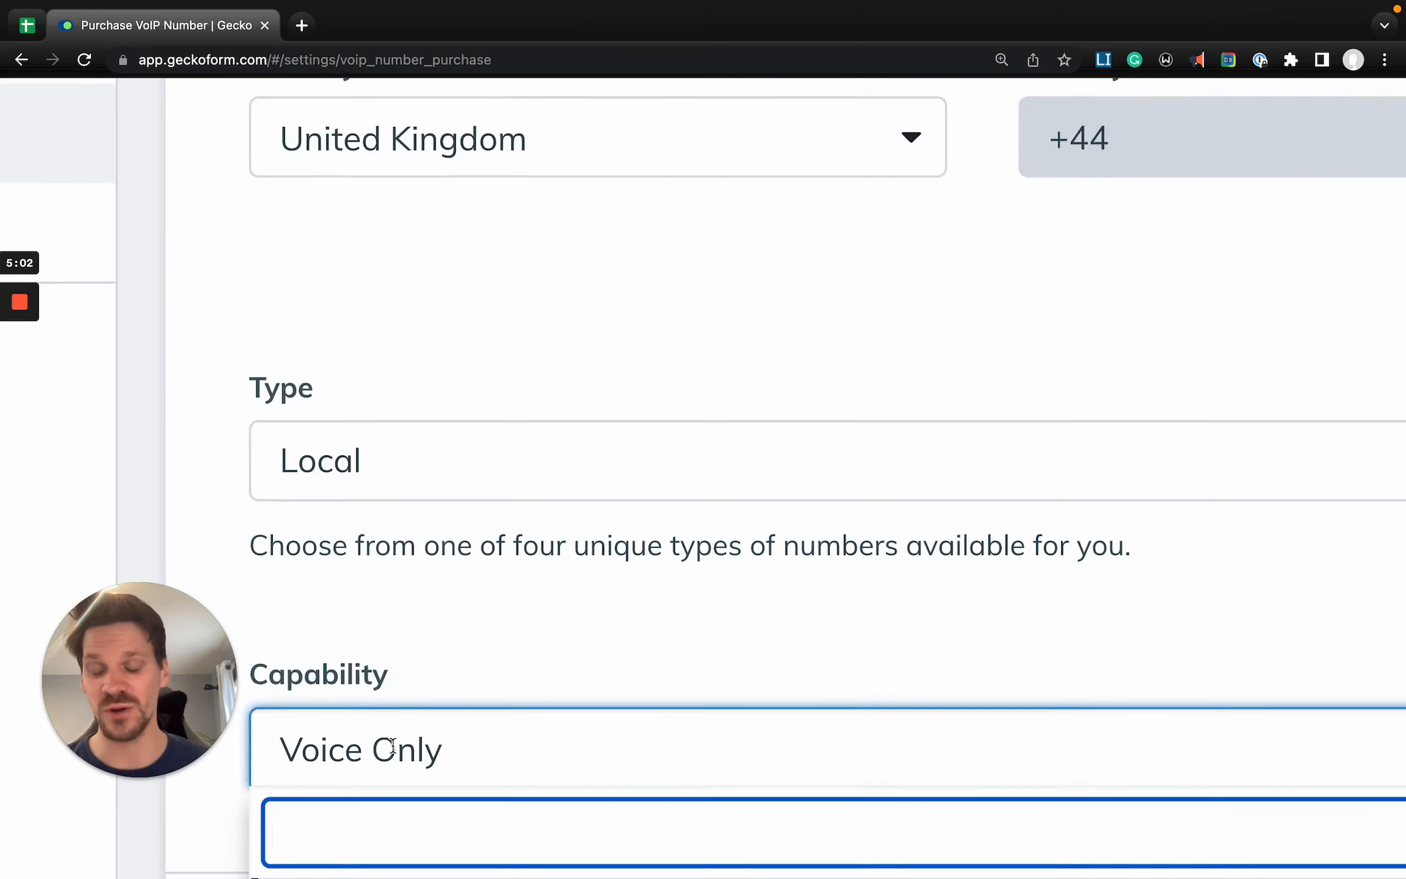
scroll(393, 746, "down", 3)
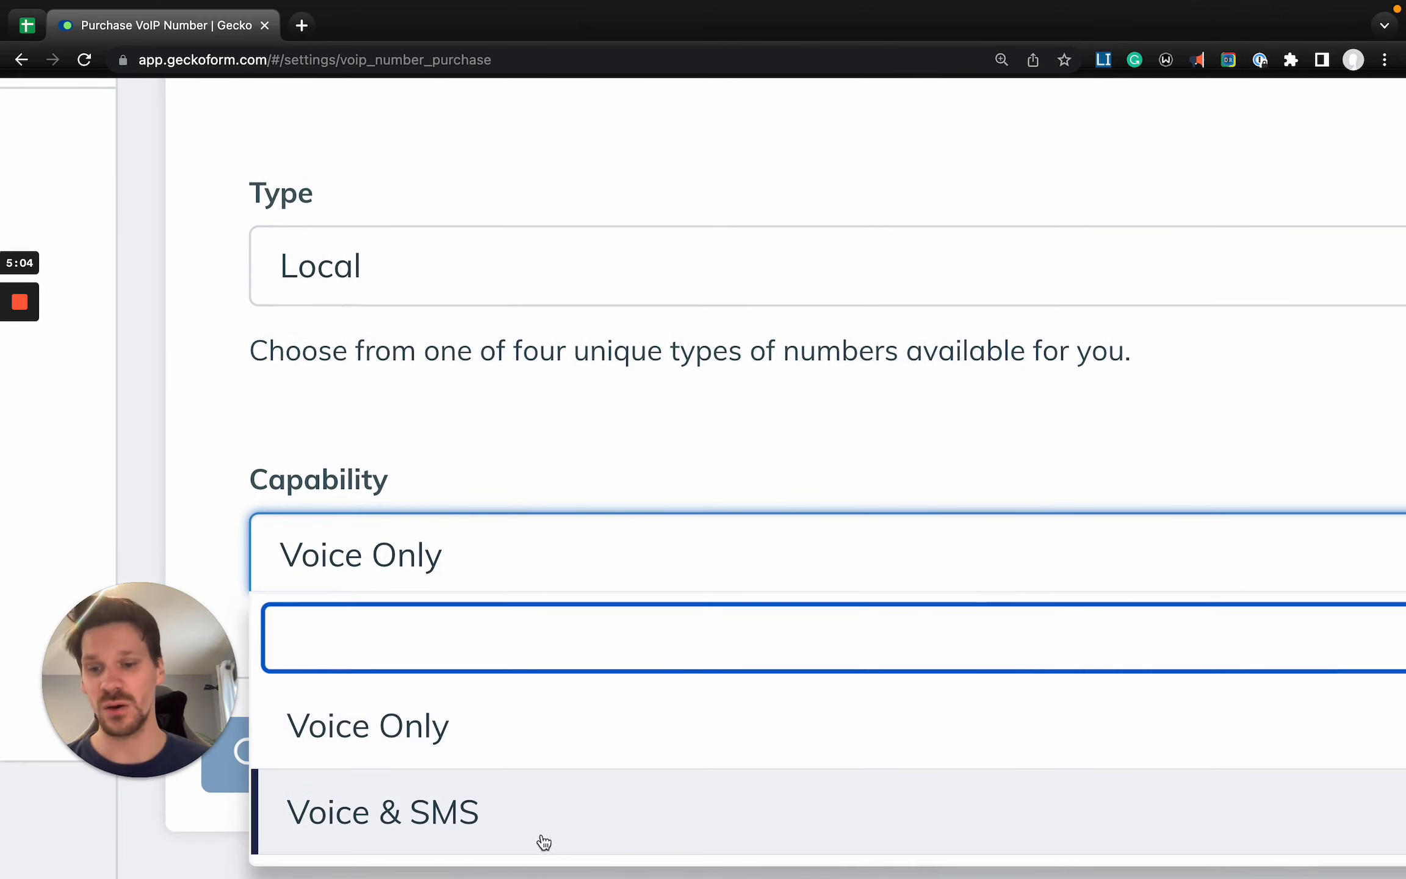
left_click(543, 841)
scroll(548, 839, "down", 5)
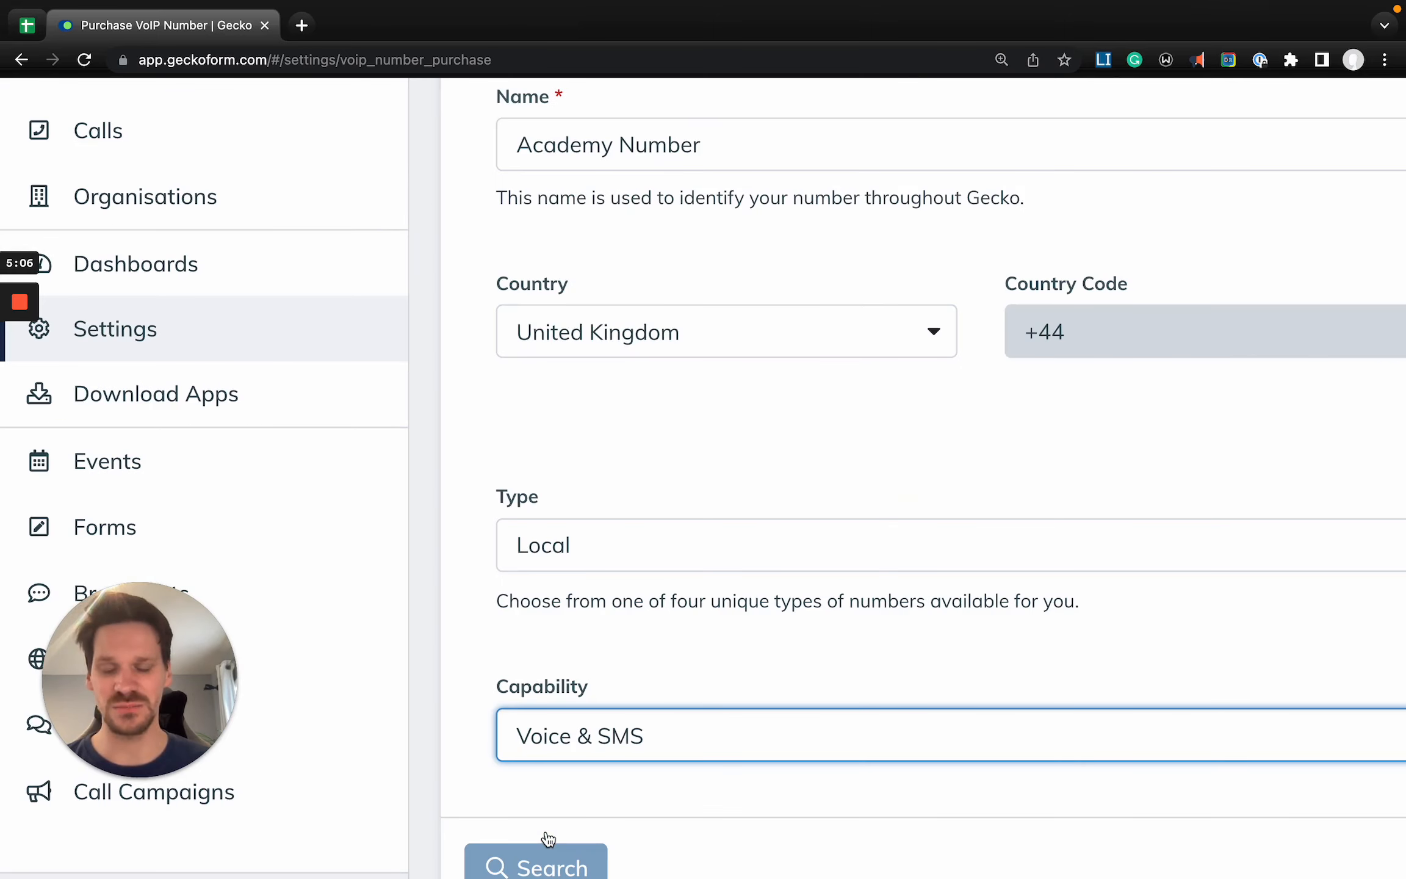
scroll(548, 839, "down", 5)
left_click(367, 829)
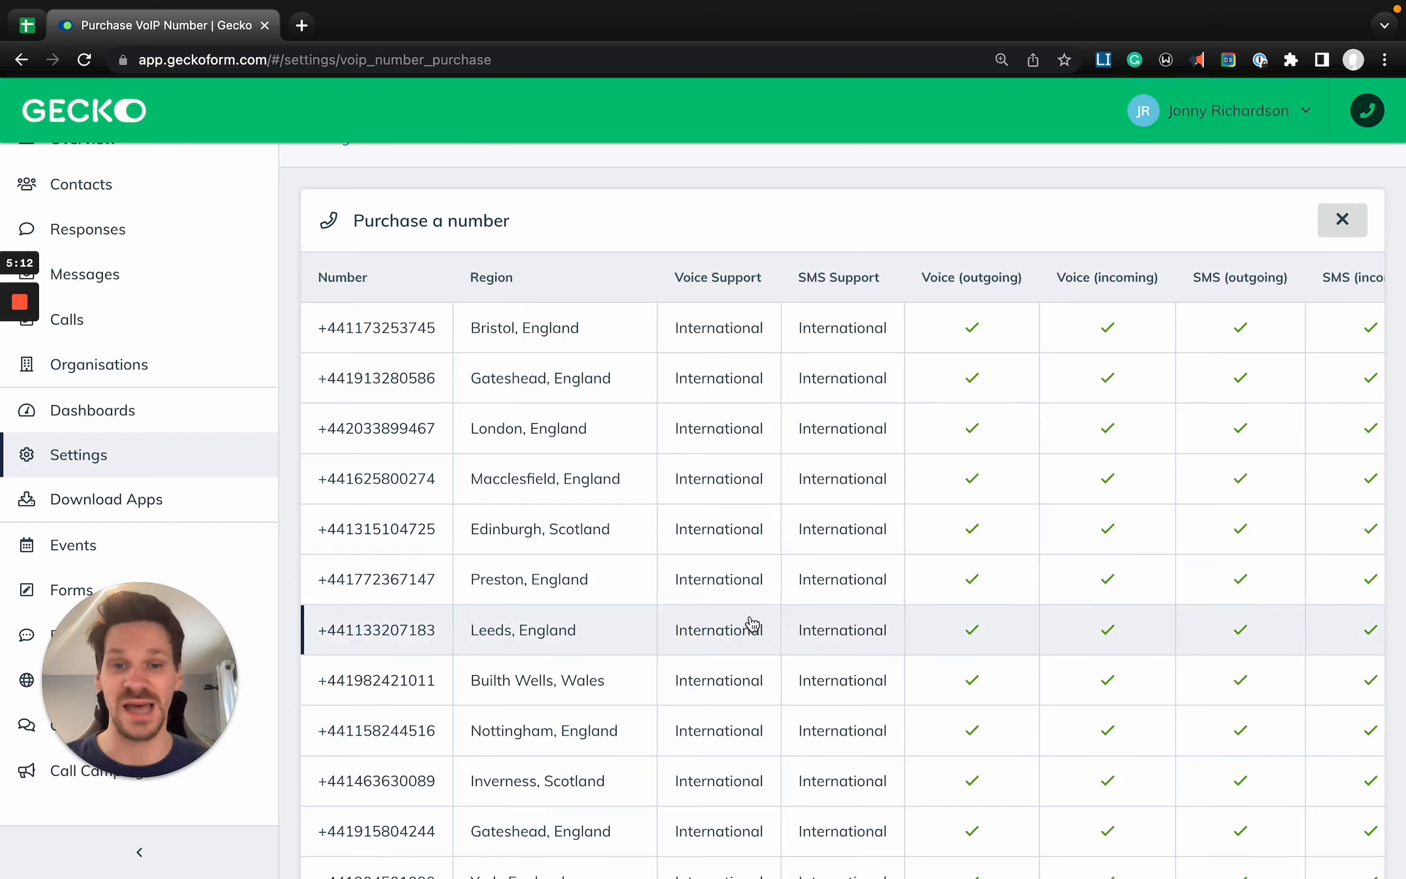
- Review the capabilities of the available numbers and purchase the one for Leeds, England
scroll(973, 451, "right", 2)
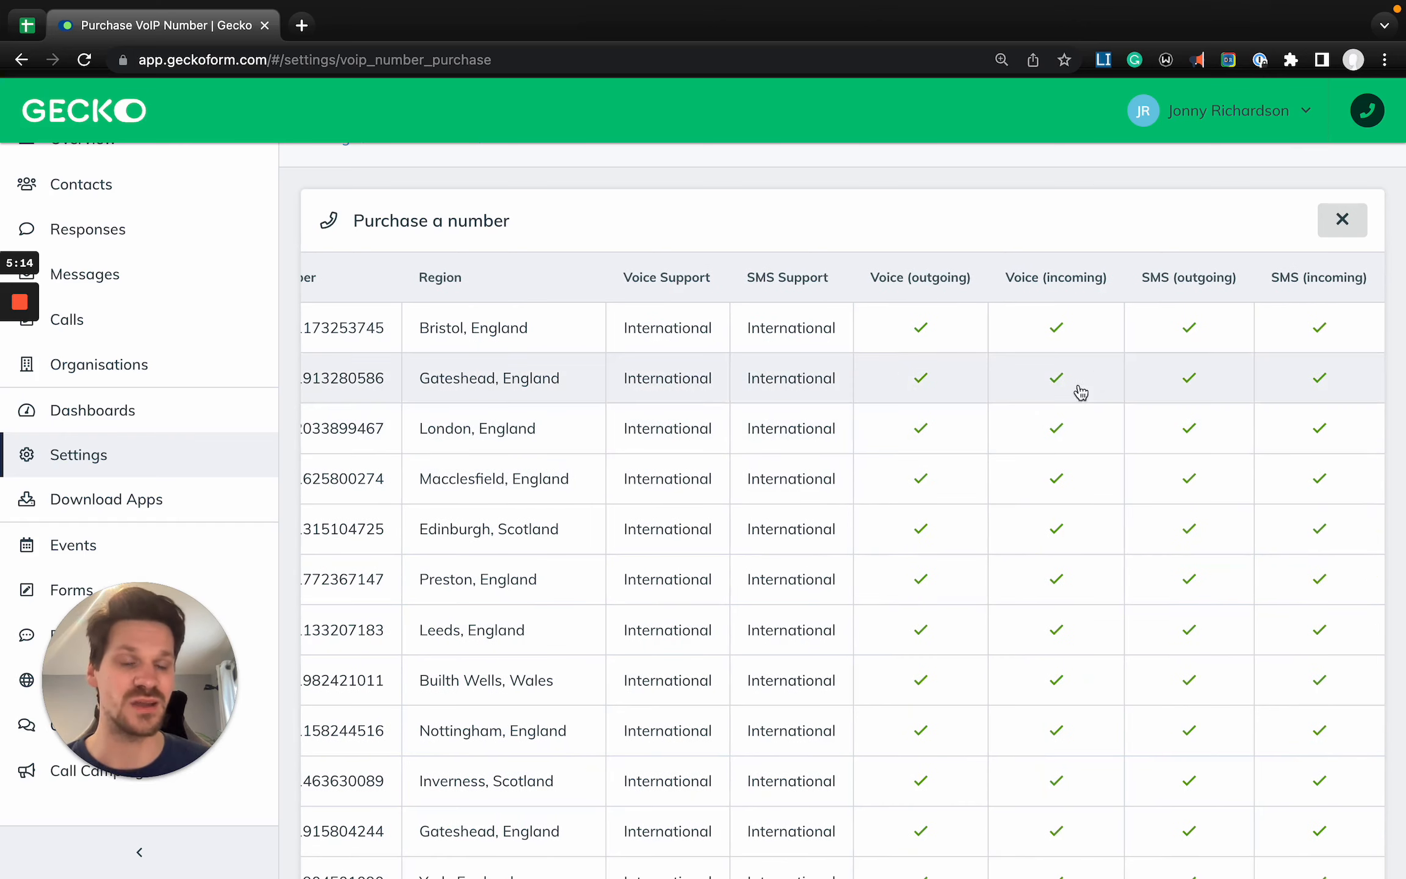
scroll(622, 452, "left", 2)
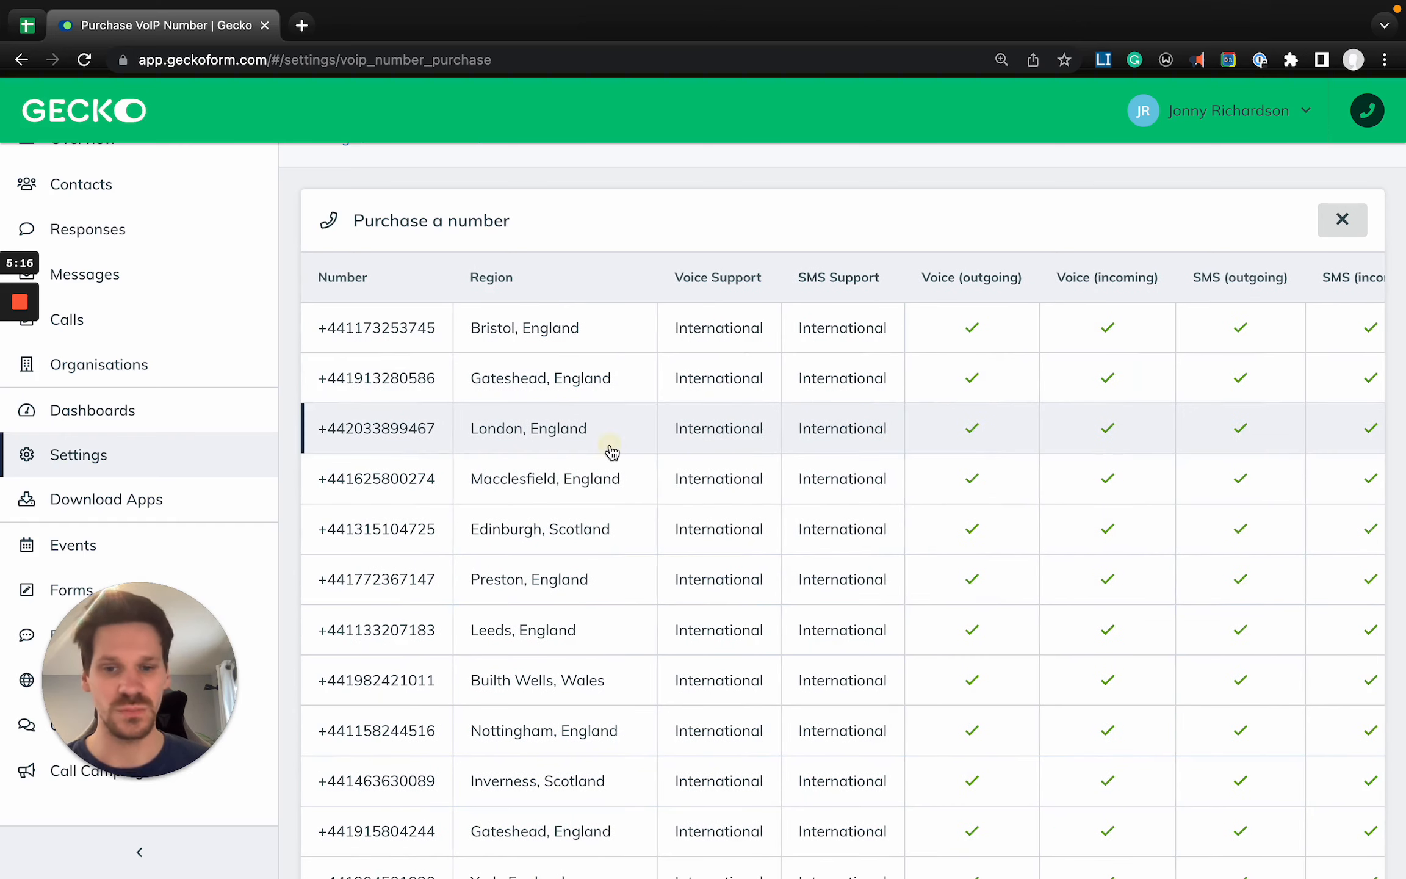
left_click(613, 451)
left_click(830, 424)
left_click(563, 629)
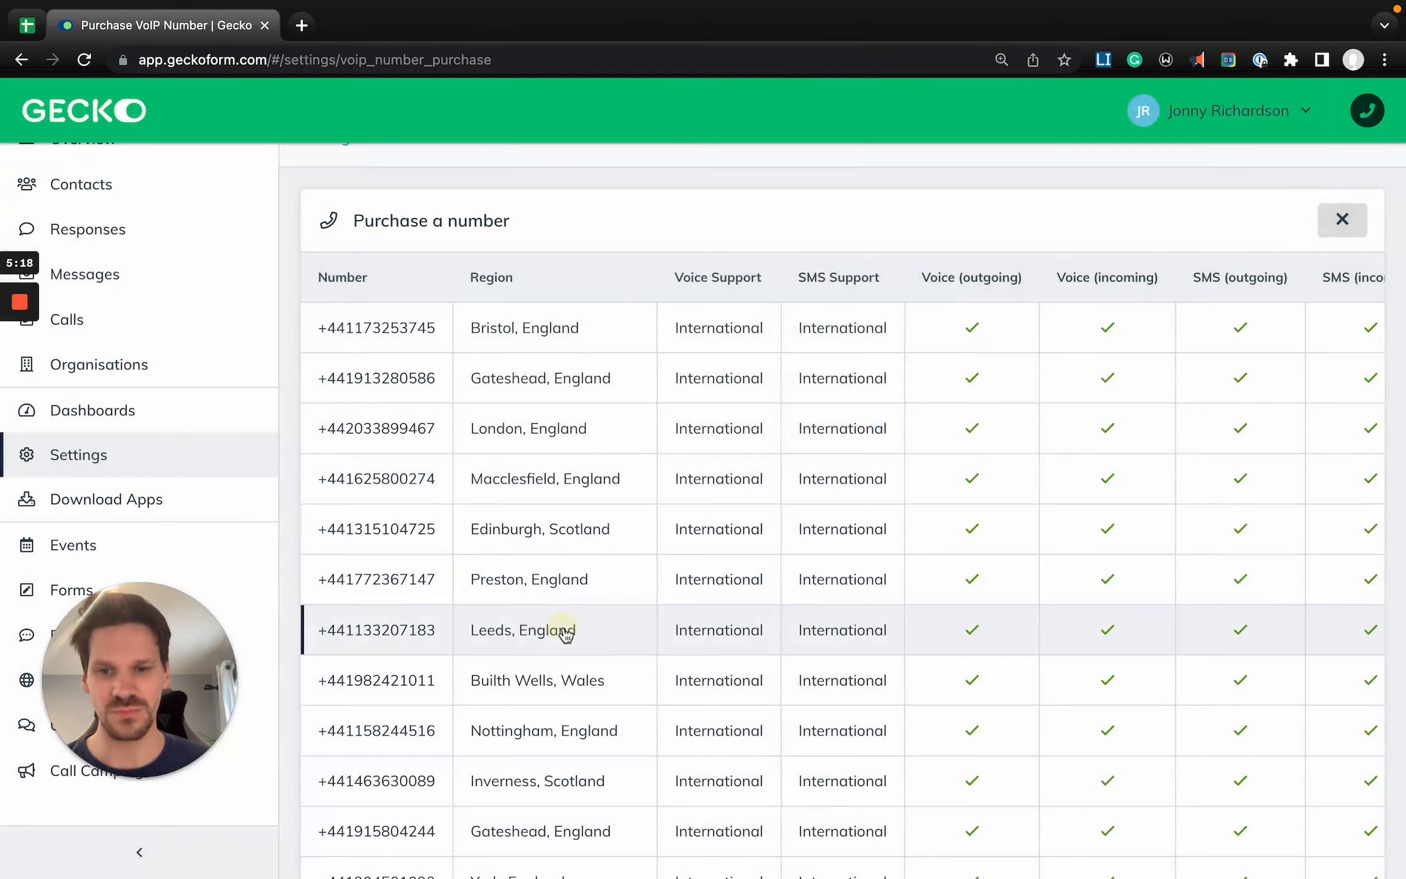
left_click(895, 414)
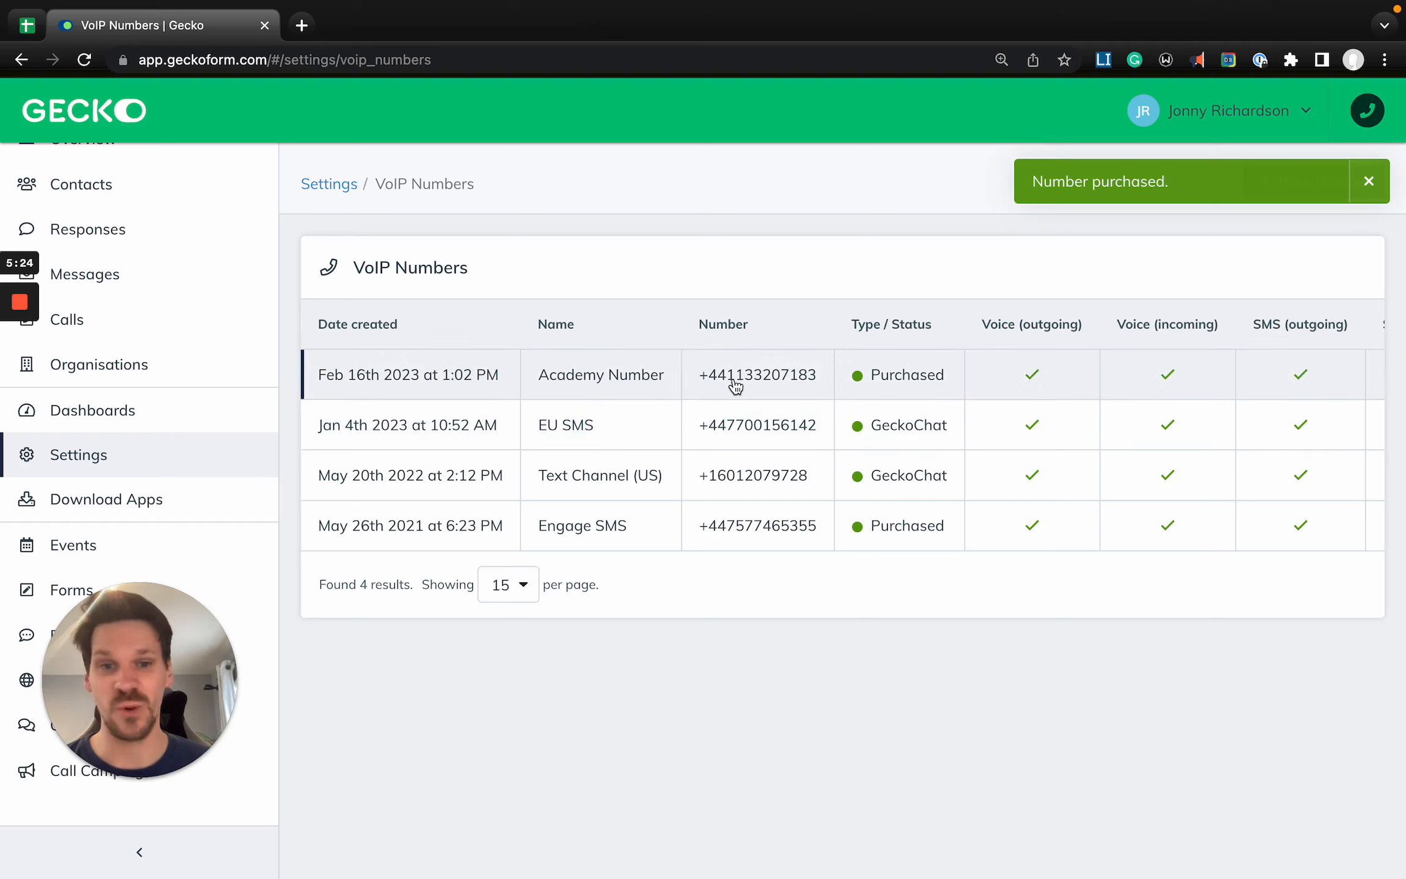
- Check the voice and SMS capabilities of Academy Number in the VoIP Numbers list
scroll(1117, 373, "right", 3)
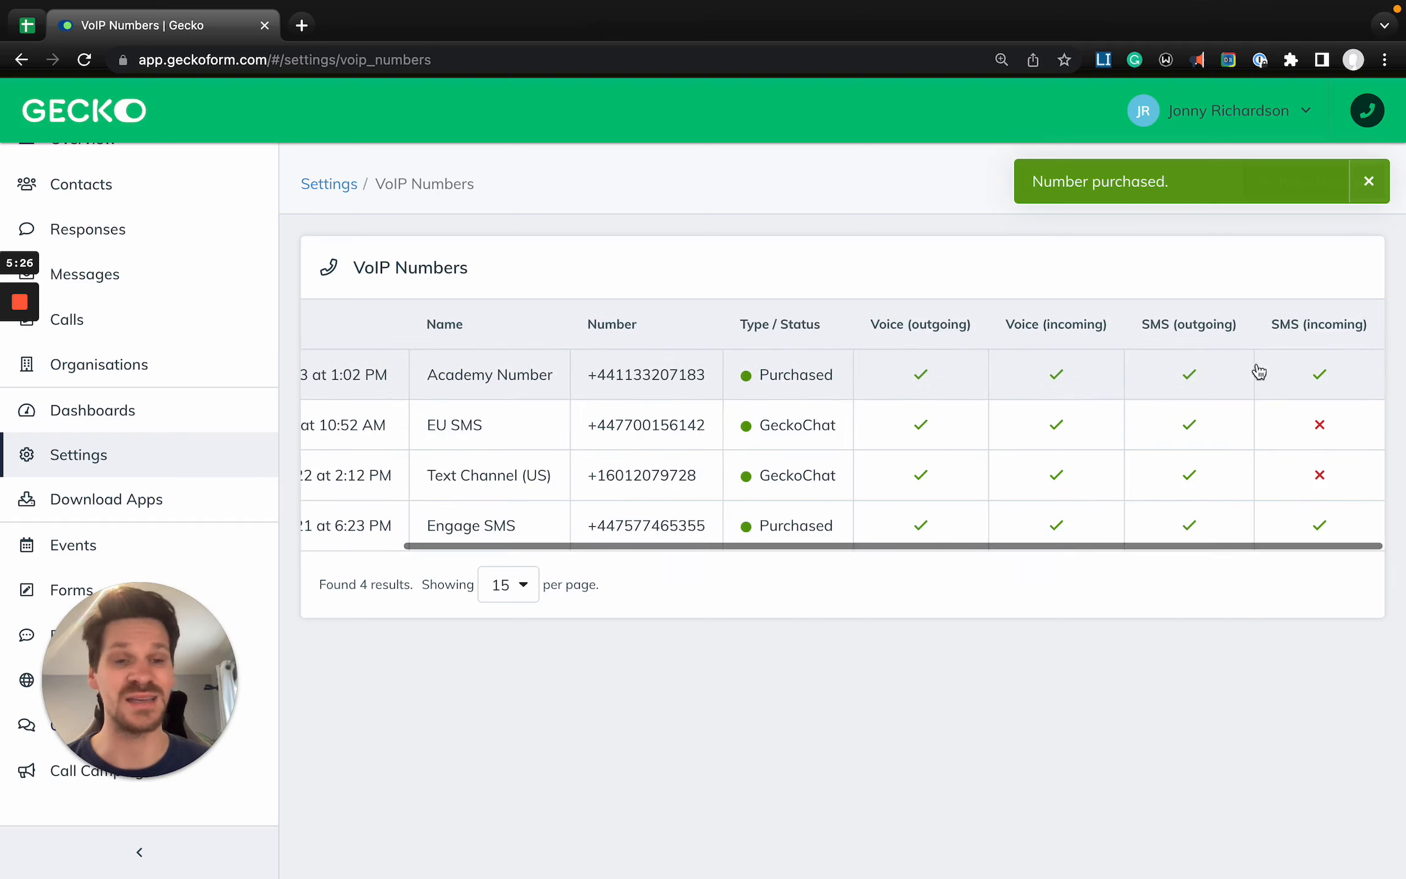
scroll(824, 381, "left", 3)
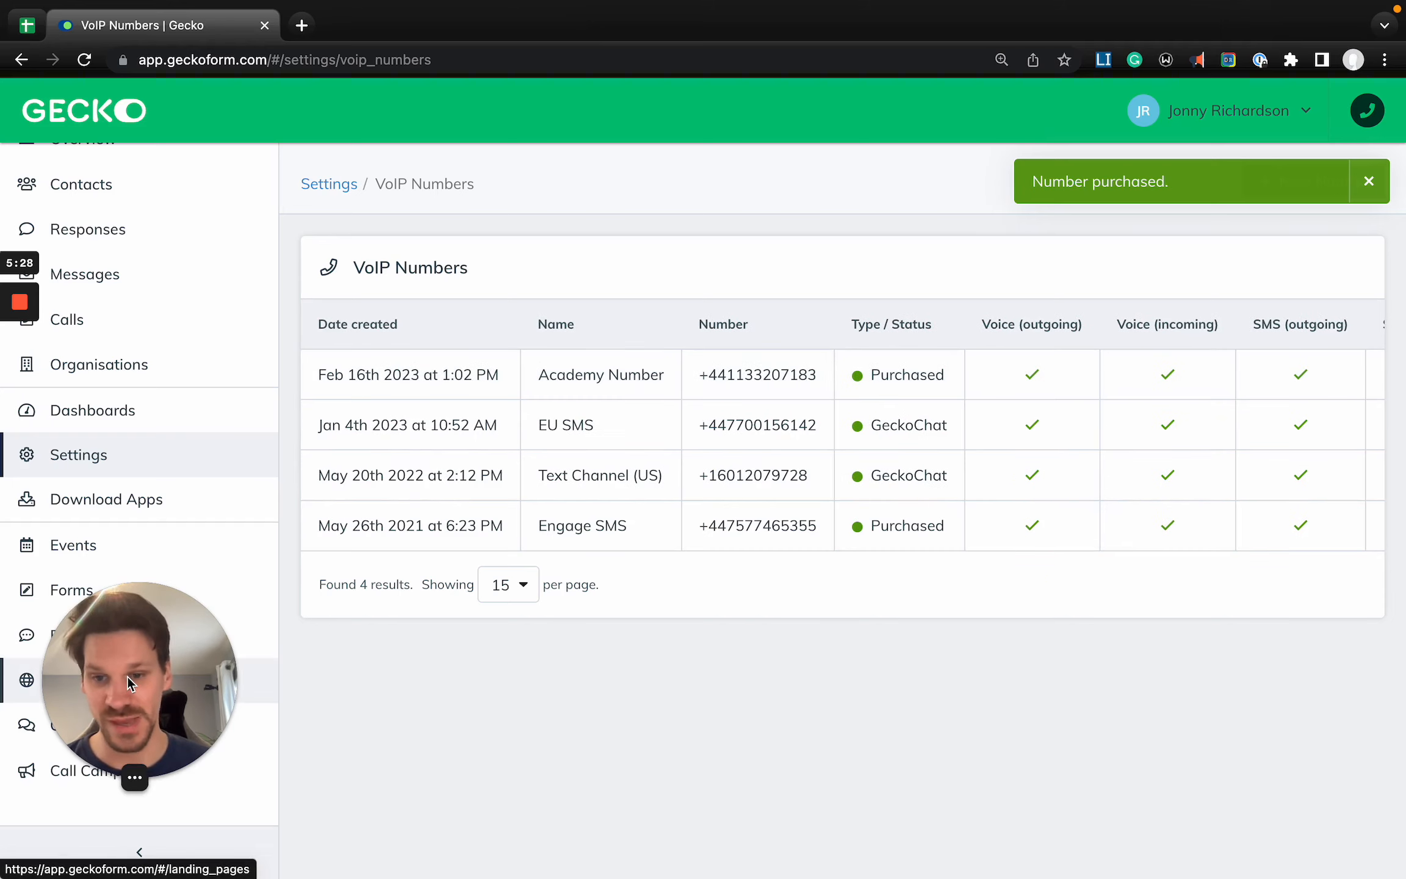
left_click_drag(128, 677, 436, 677)
left_click(747, 726)
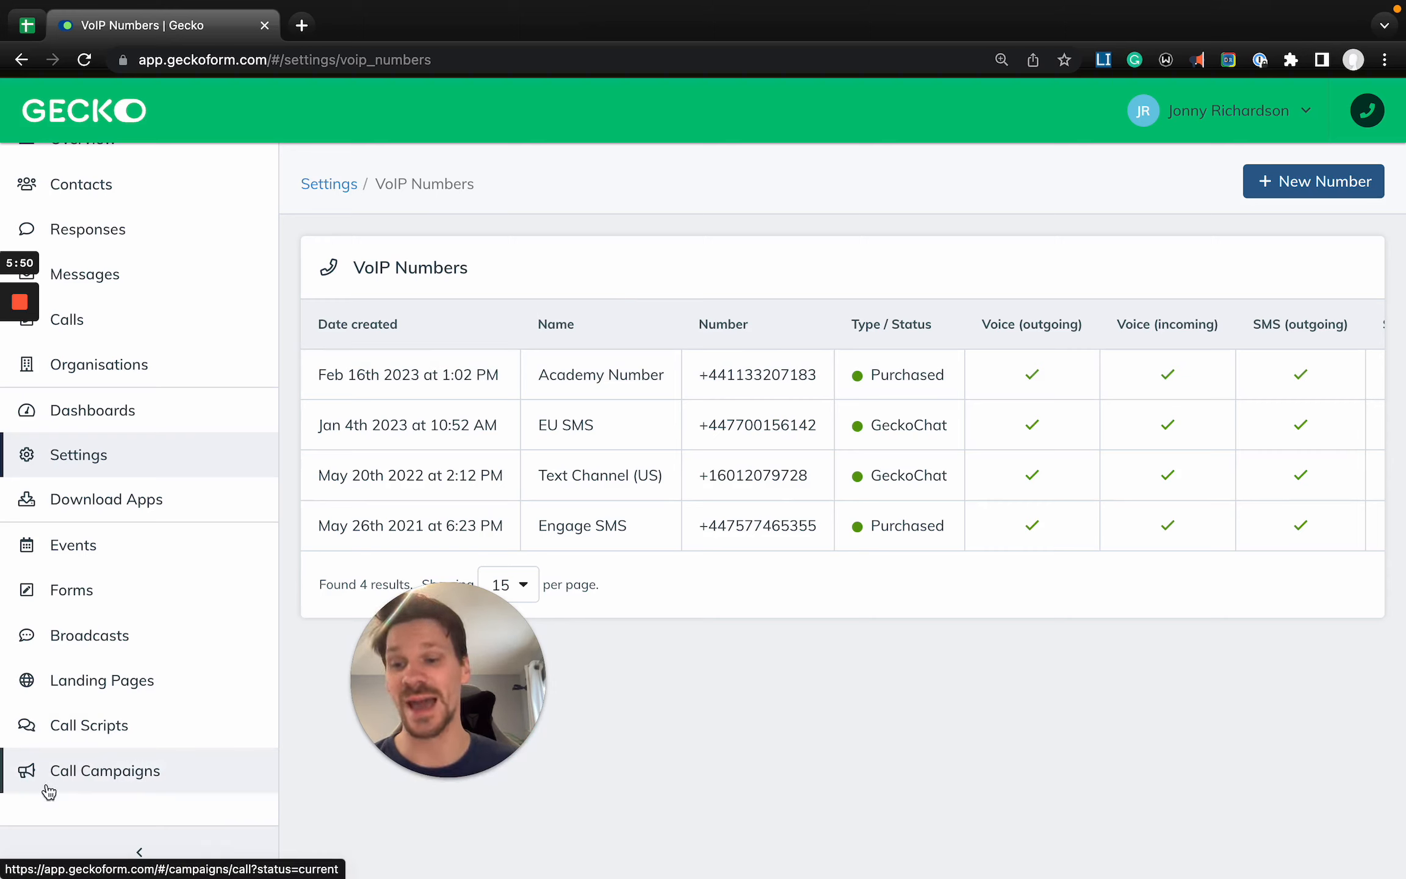
- Open Call Campaigns and examine the Status filter options and the actions available for Gecko Call Campaign
left_click(149, 781)
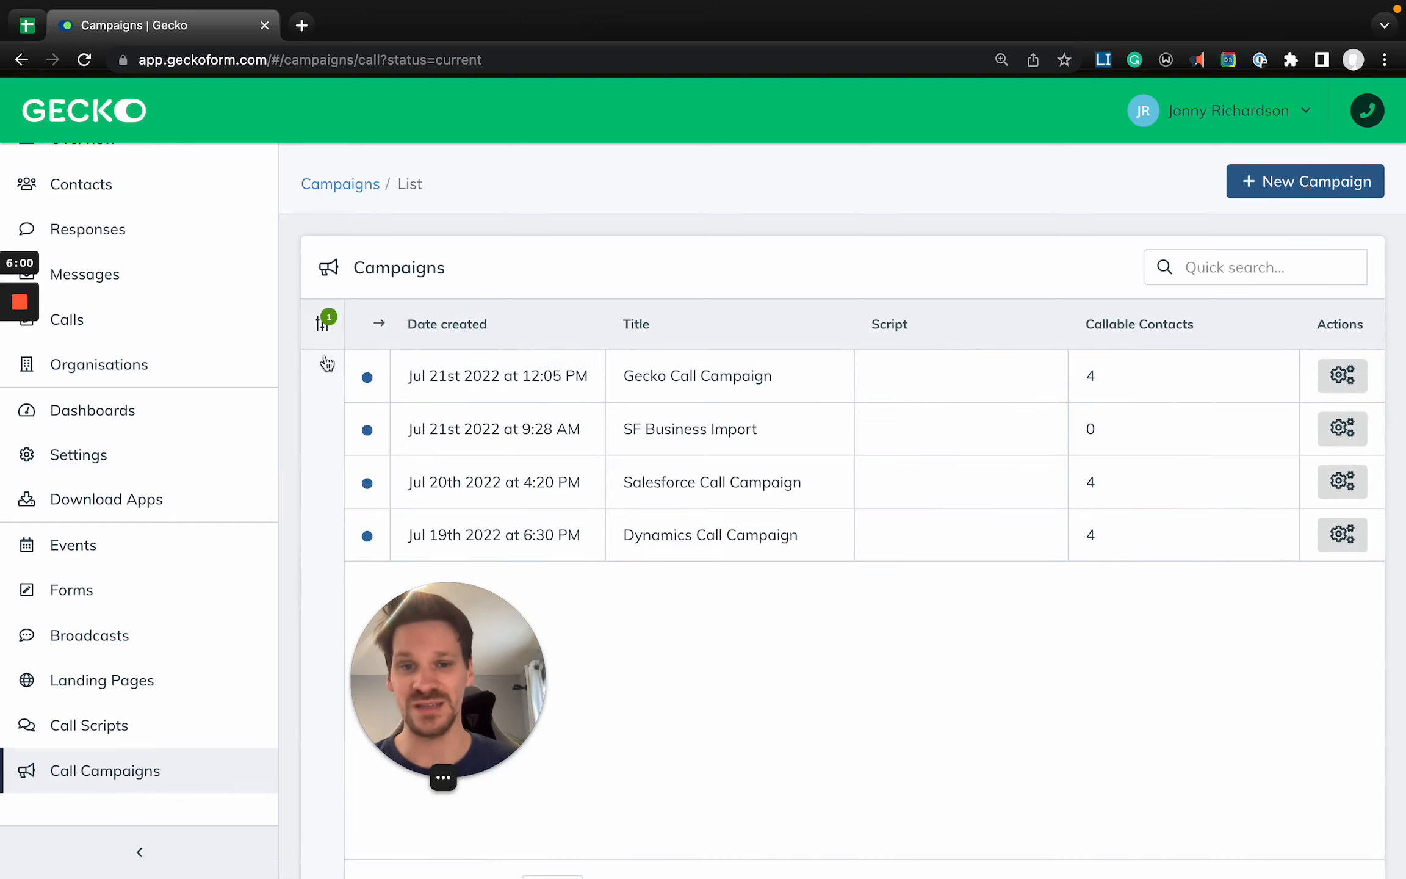
left_click(322, 328)
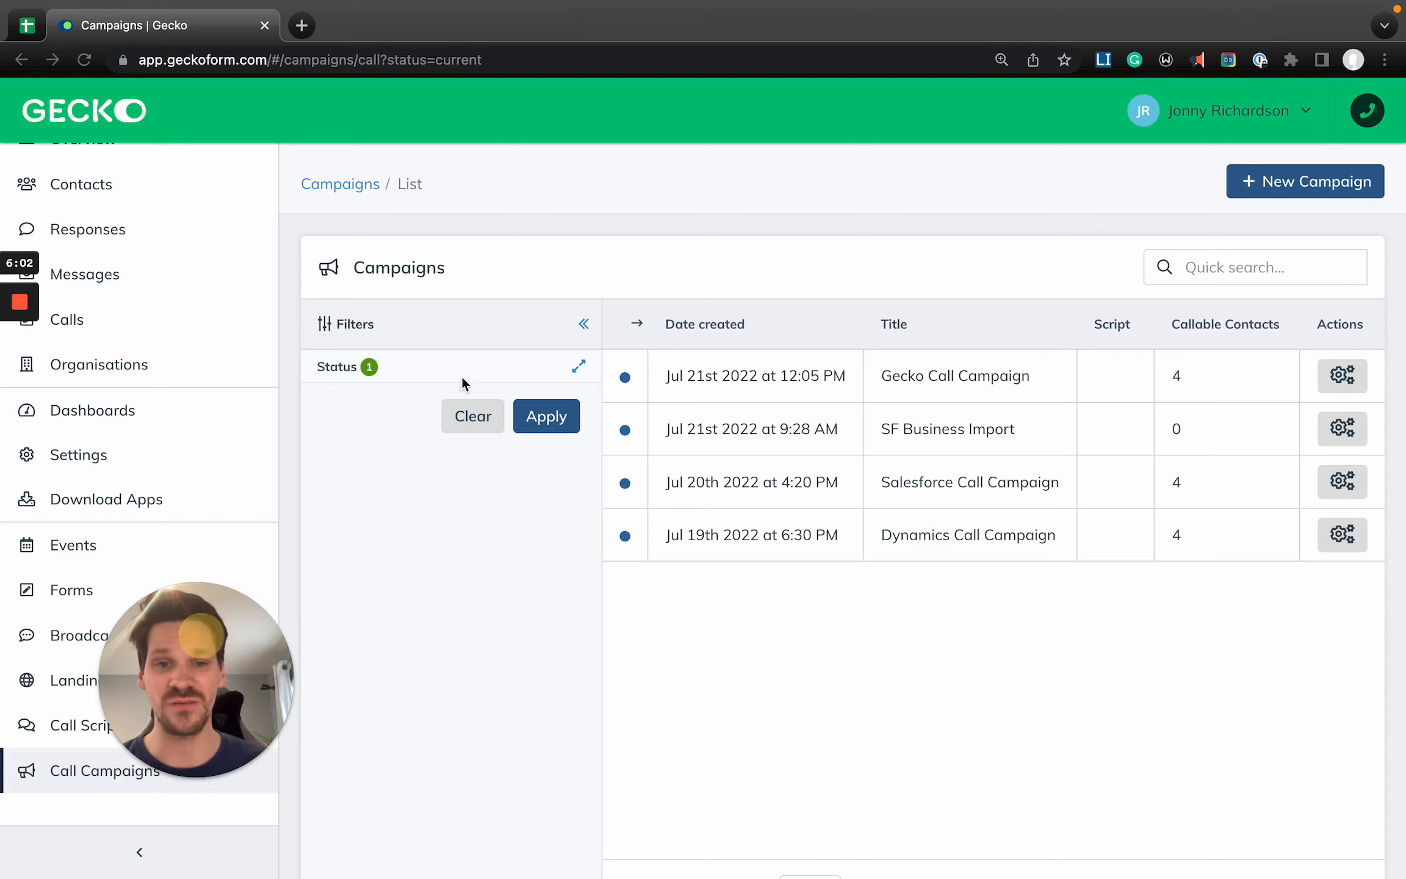
left_click(475, 367)
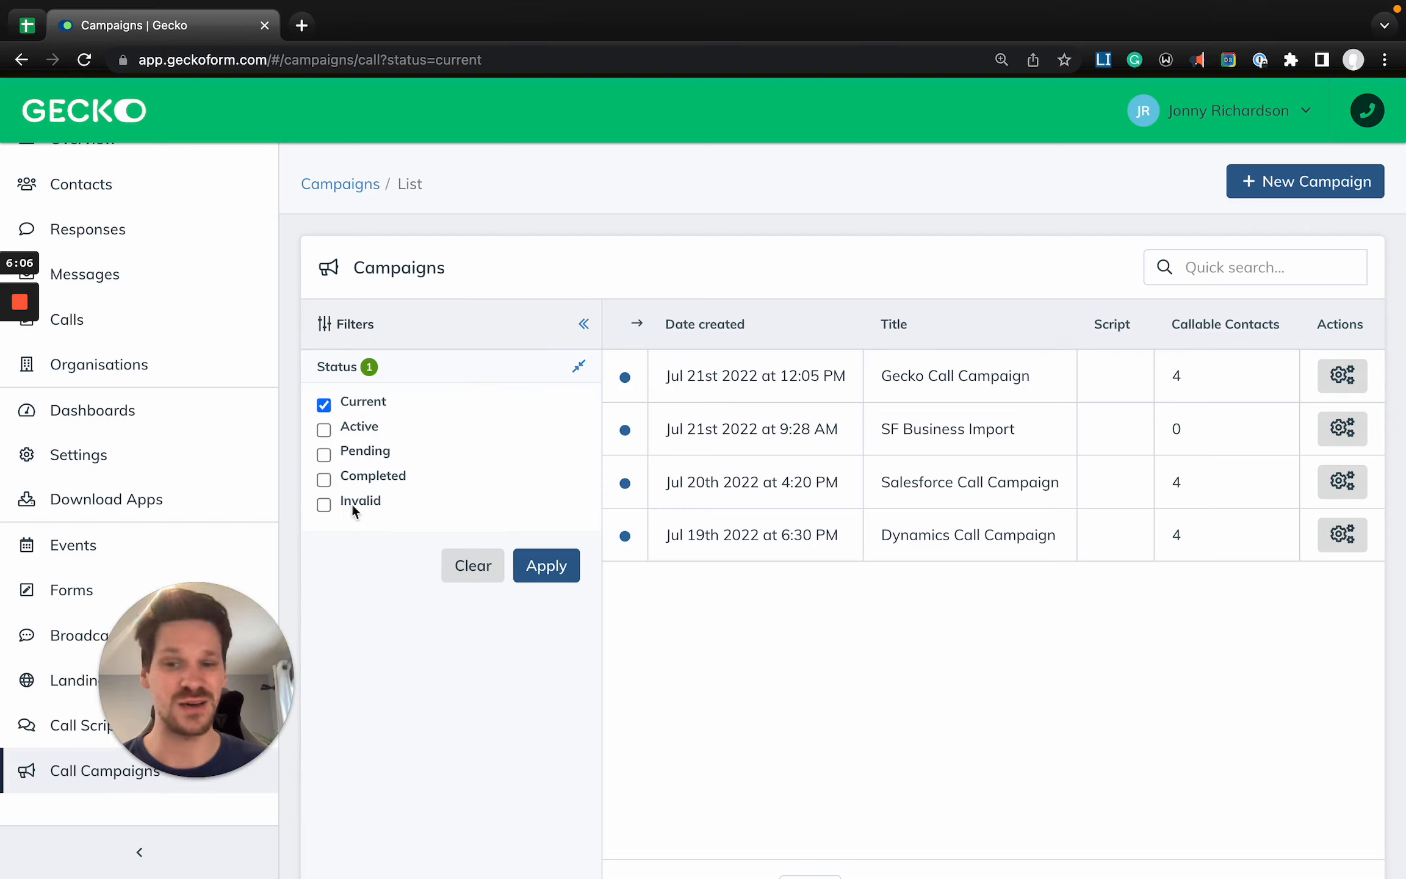
left_click(454, 379)
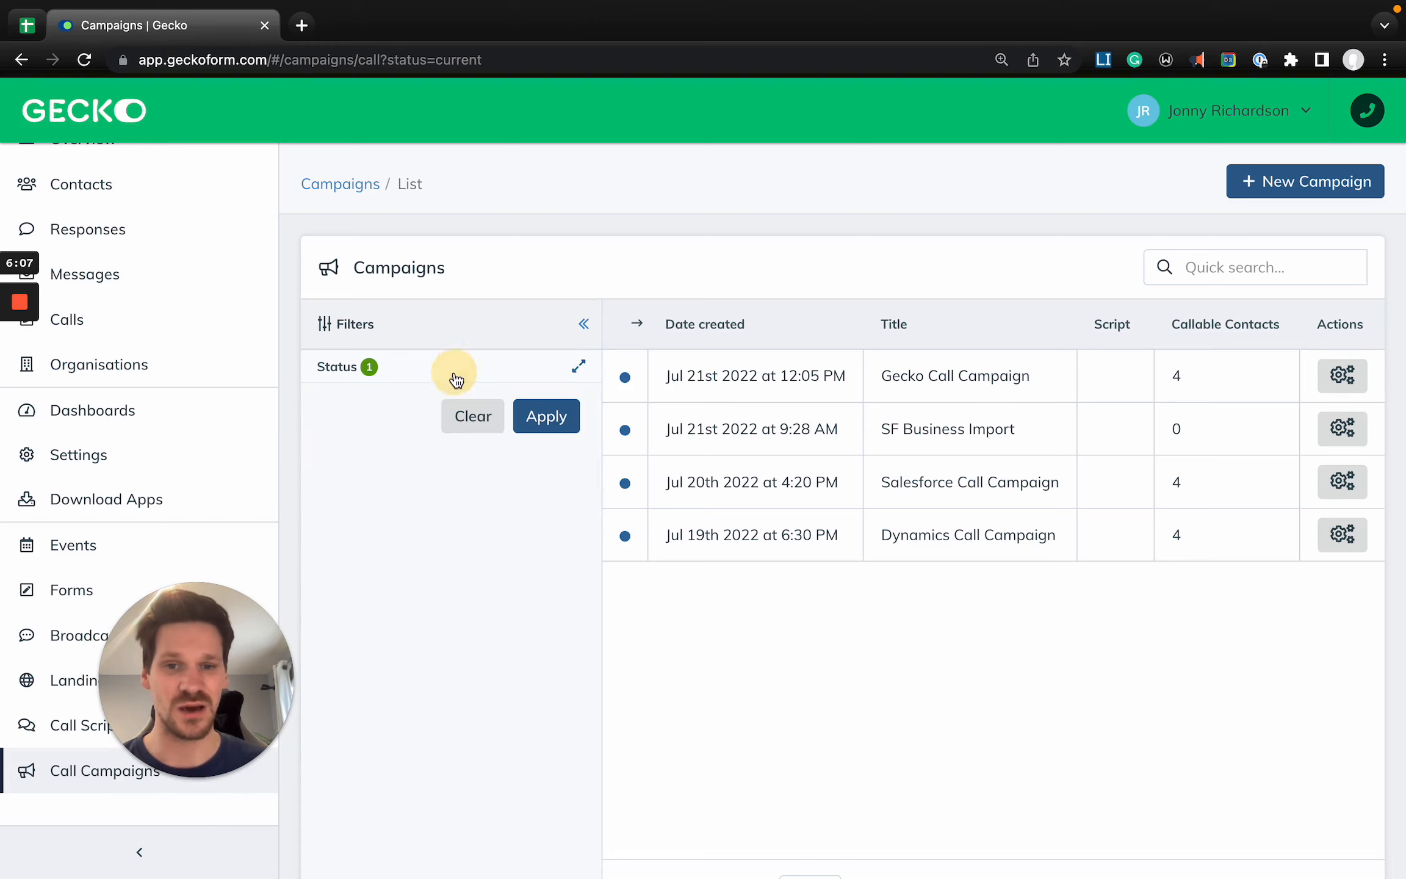
left_click(491, 331)
left_click(1352, 377)
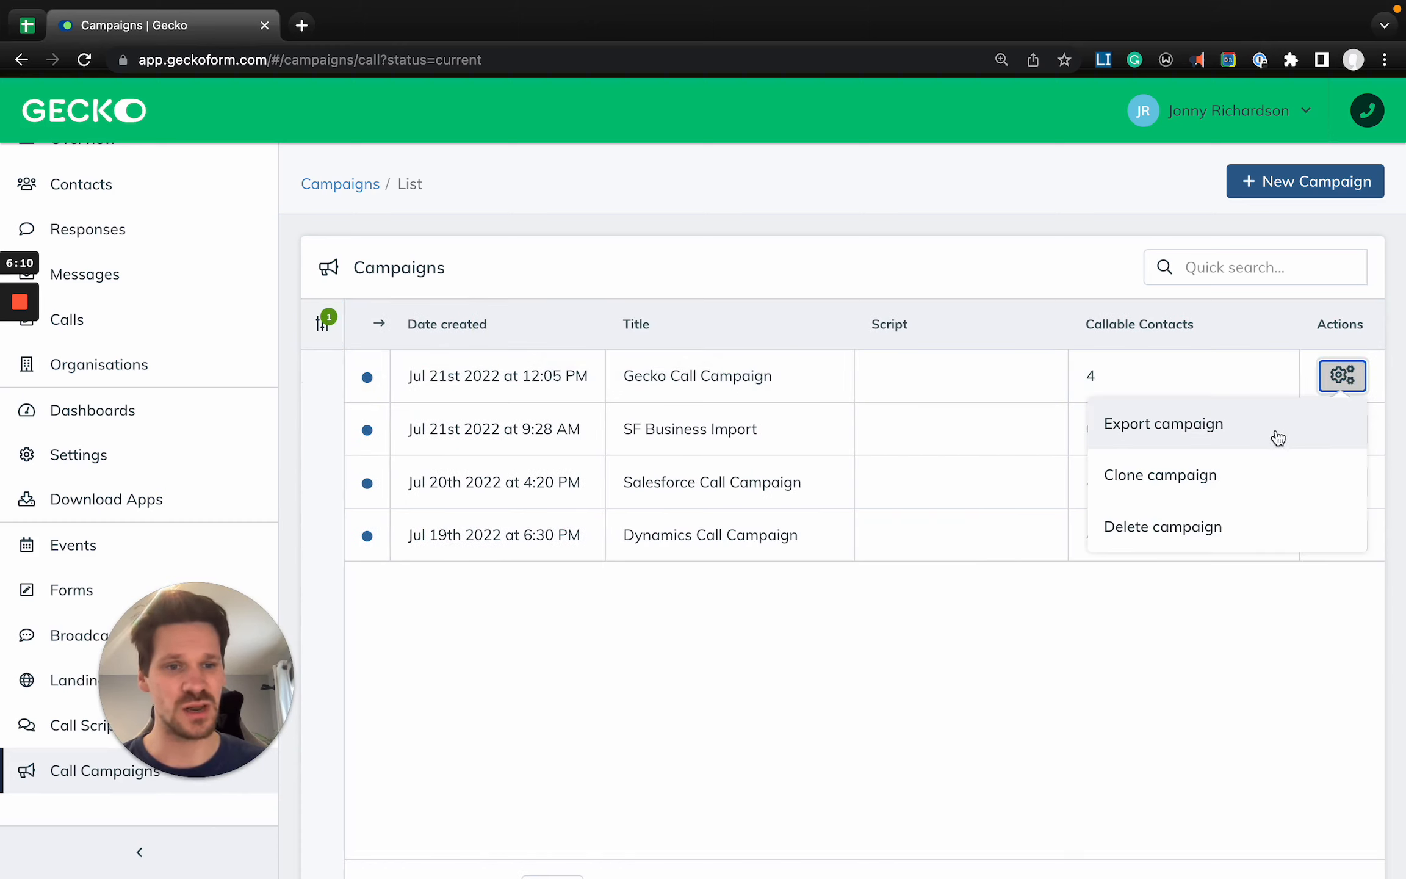
left_click(1188, 629)
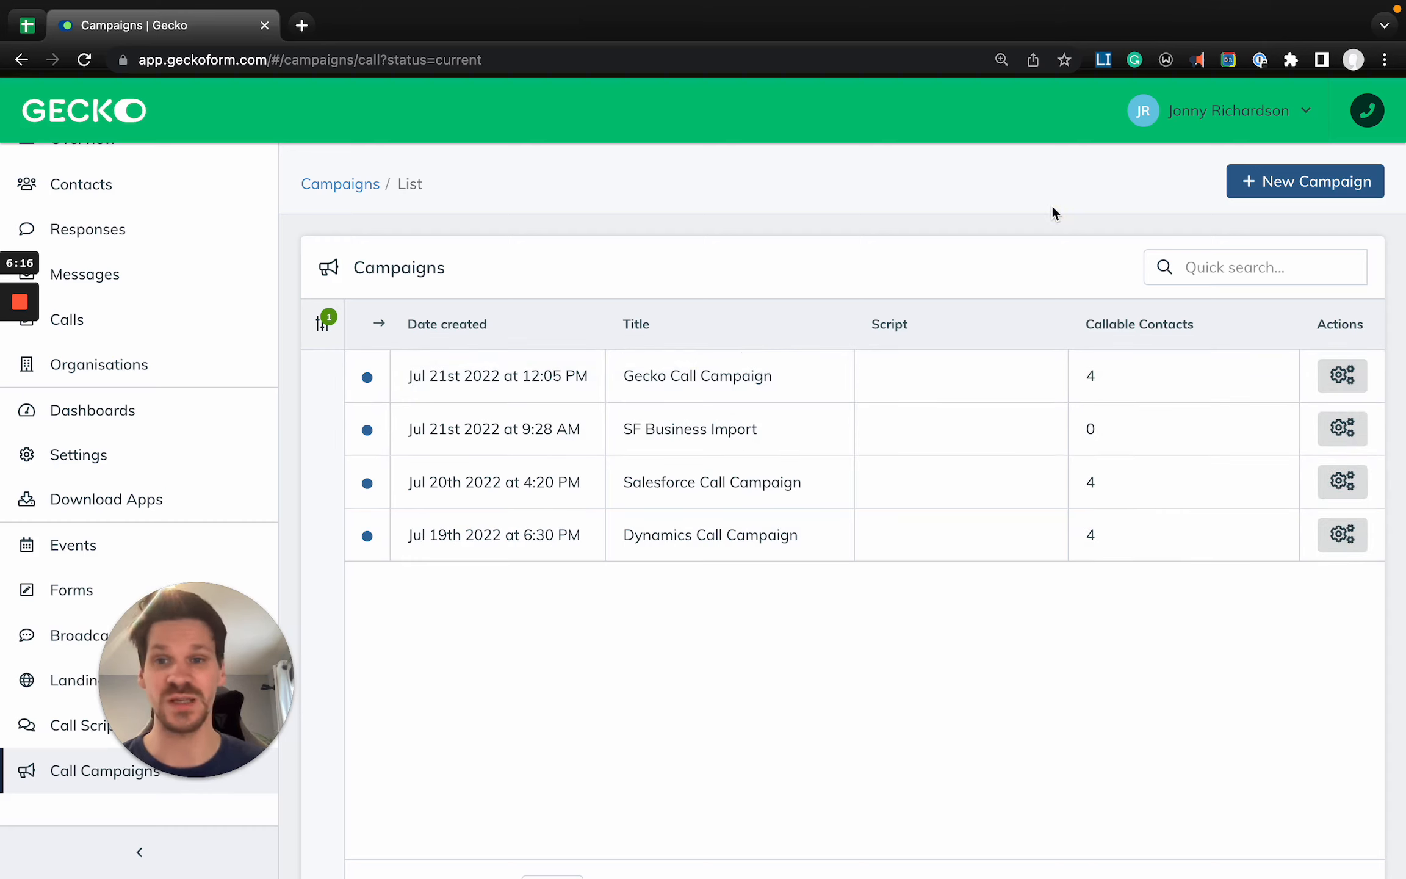
- Start a new call campaign and title it Academy Training Campaign
left_click(1298, 182)
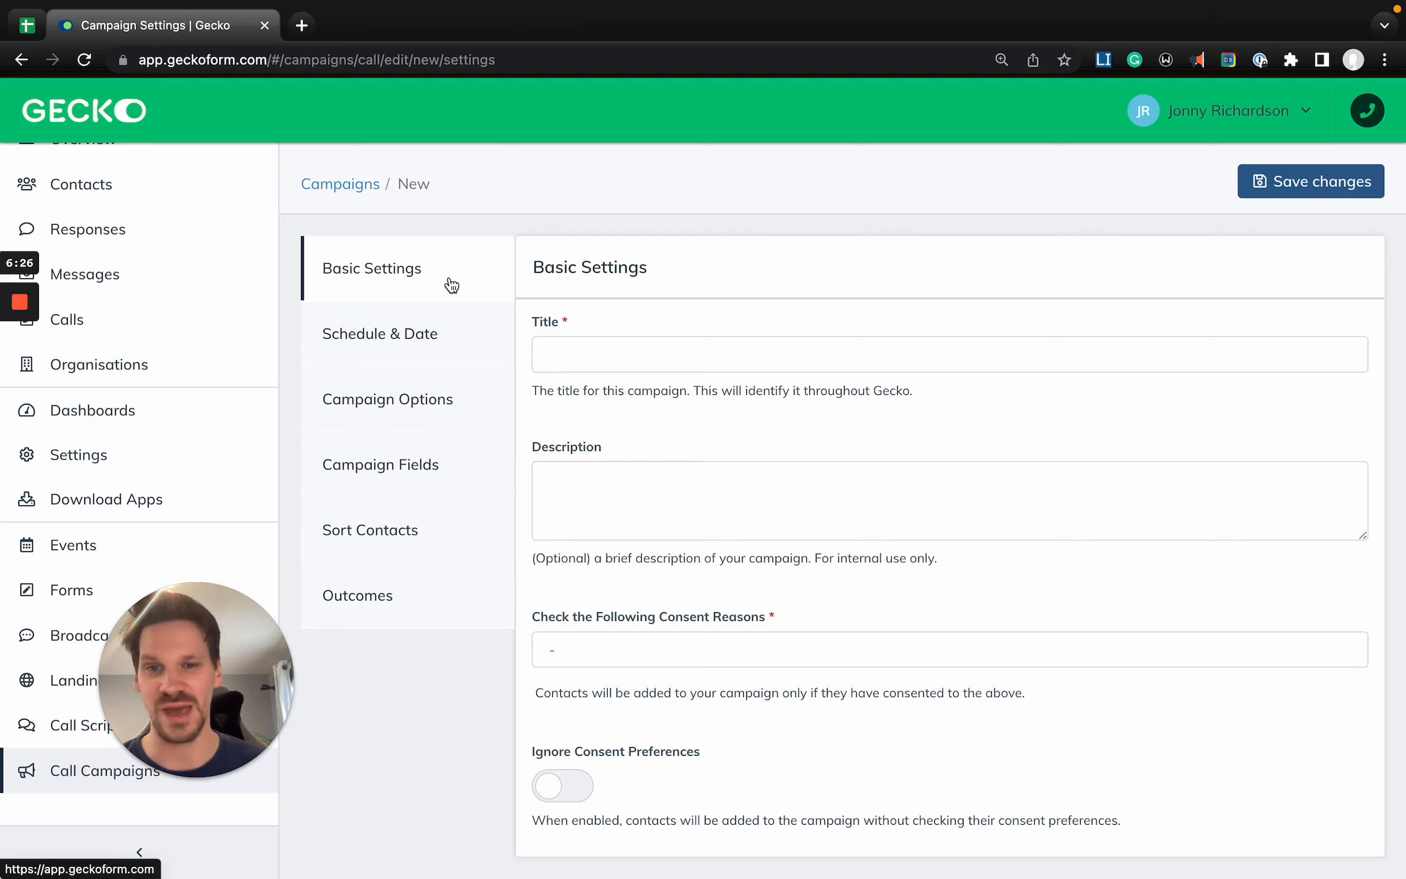
left_click(568, 348)
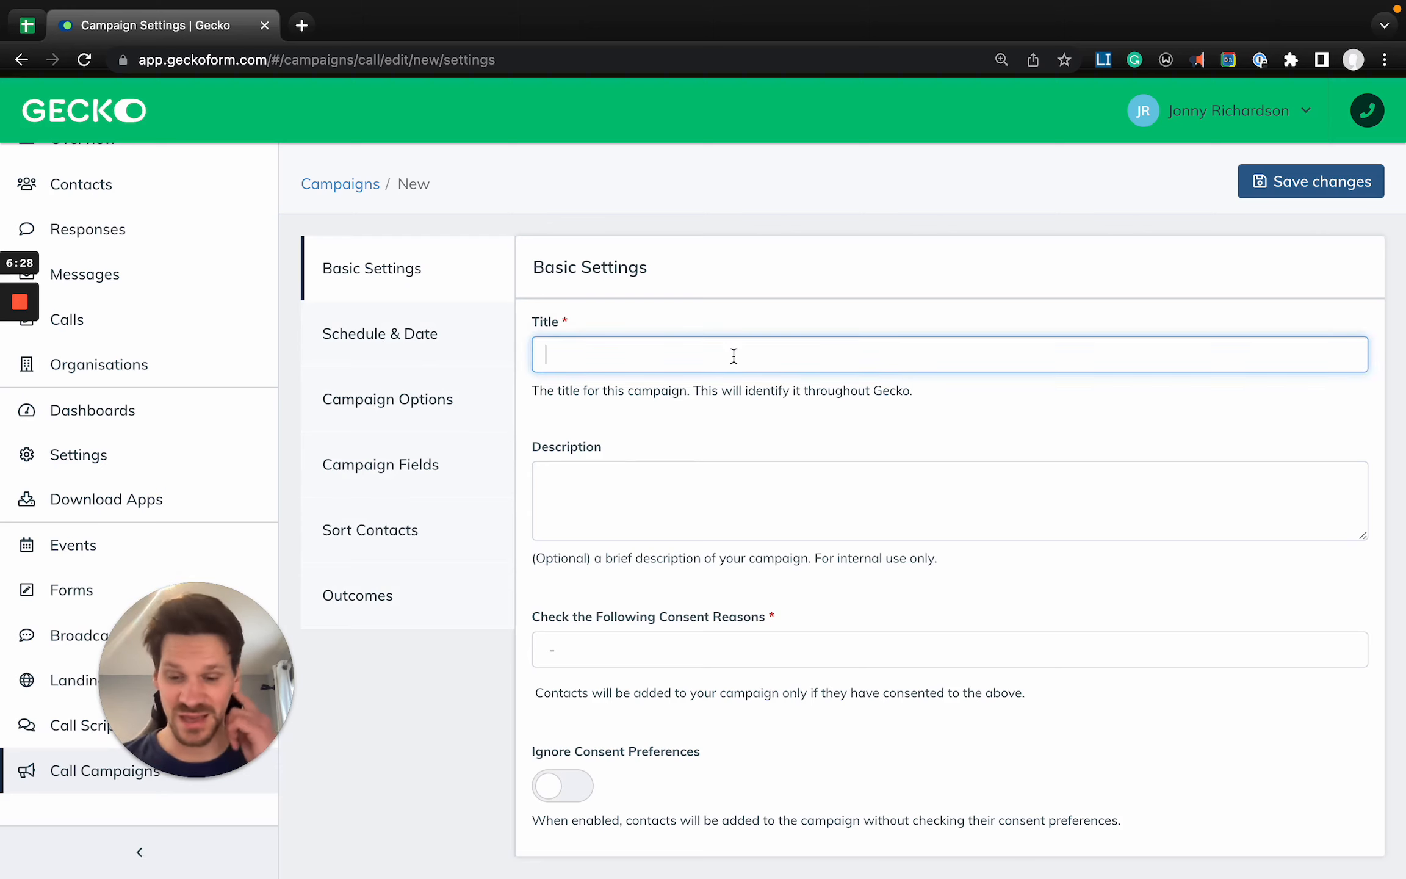
type("Academy ")
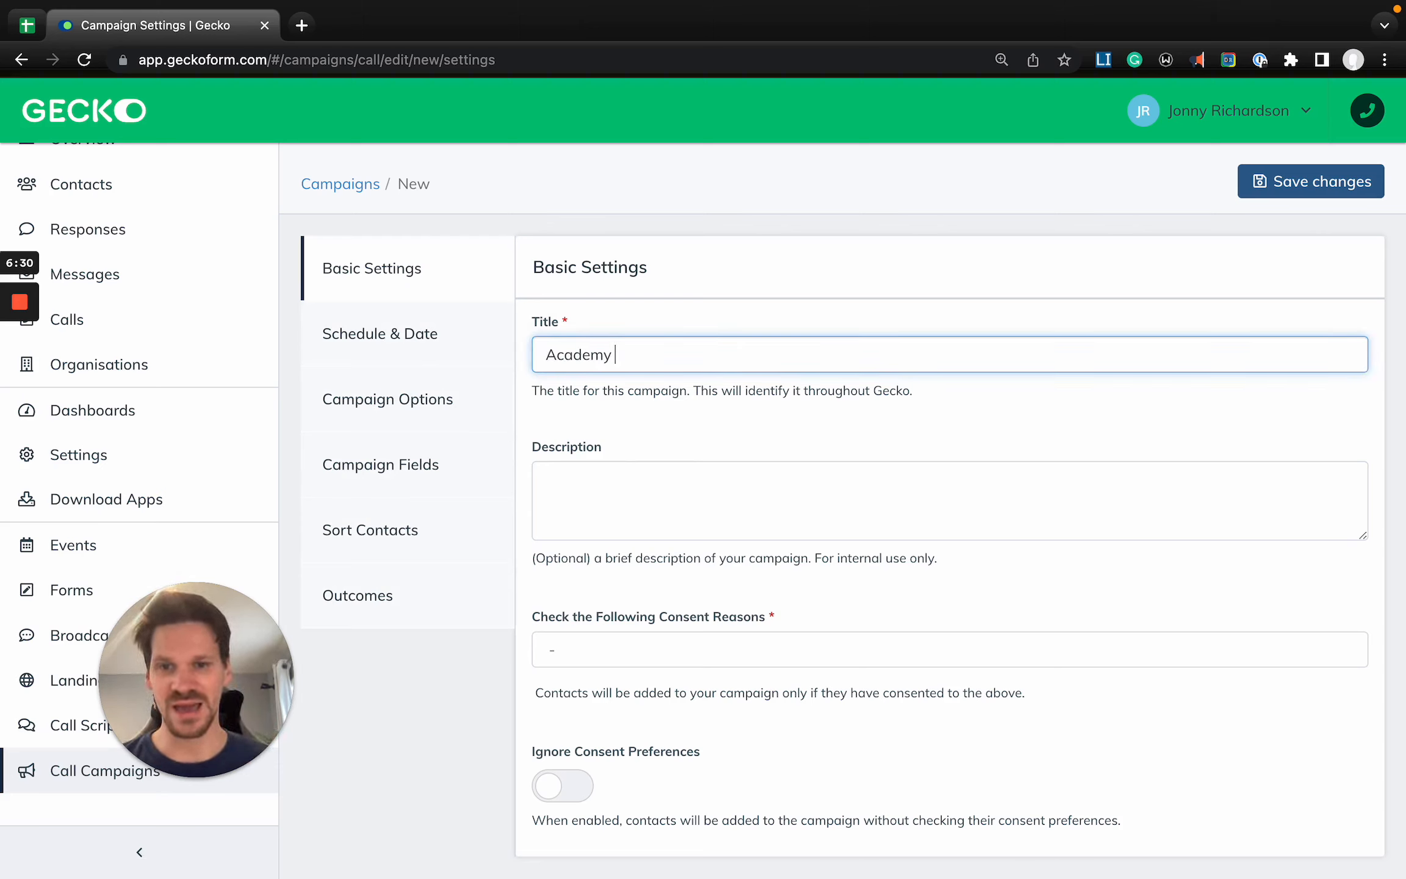
type("Training Campaig")
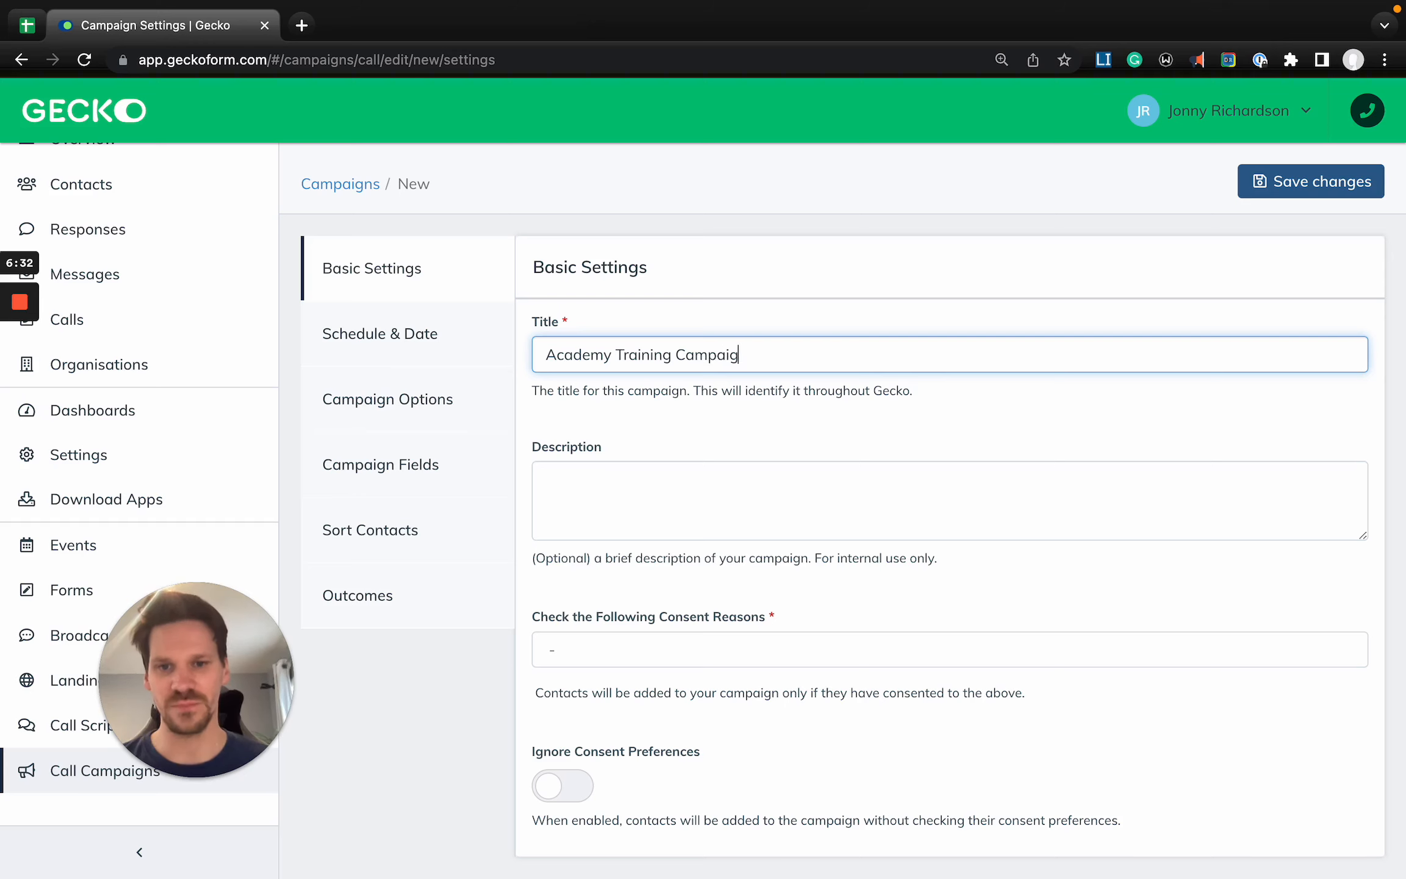
type("n")
- Fill the campaign description with a generated placeholder paragraph of four sentences
left_click(1104, 59)
key("super+c")
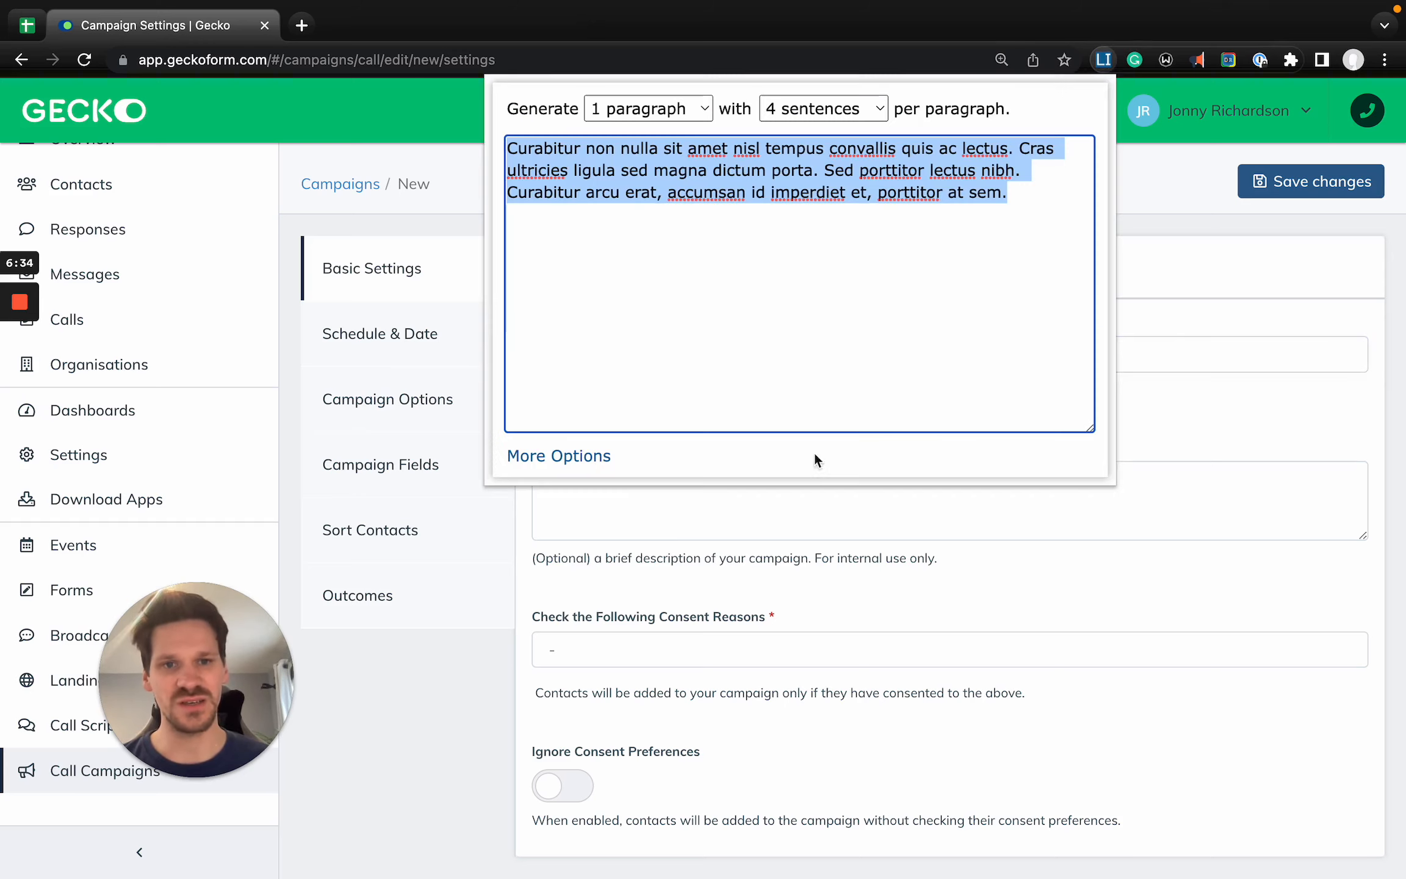
left_click(1172, 477)
left_click(1107, 491)
key("super+v")
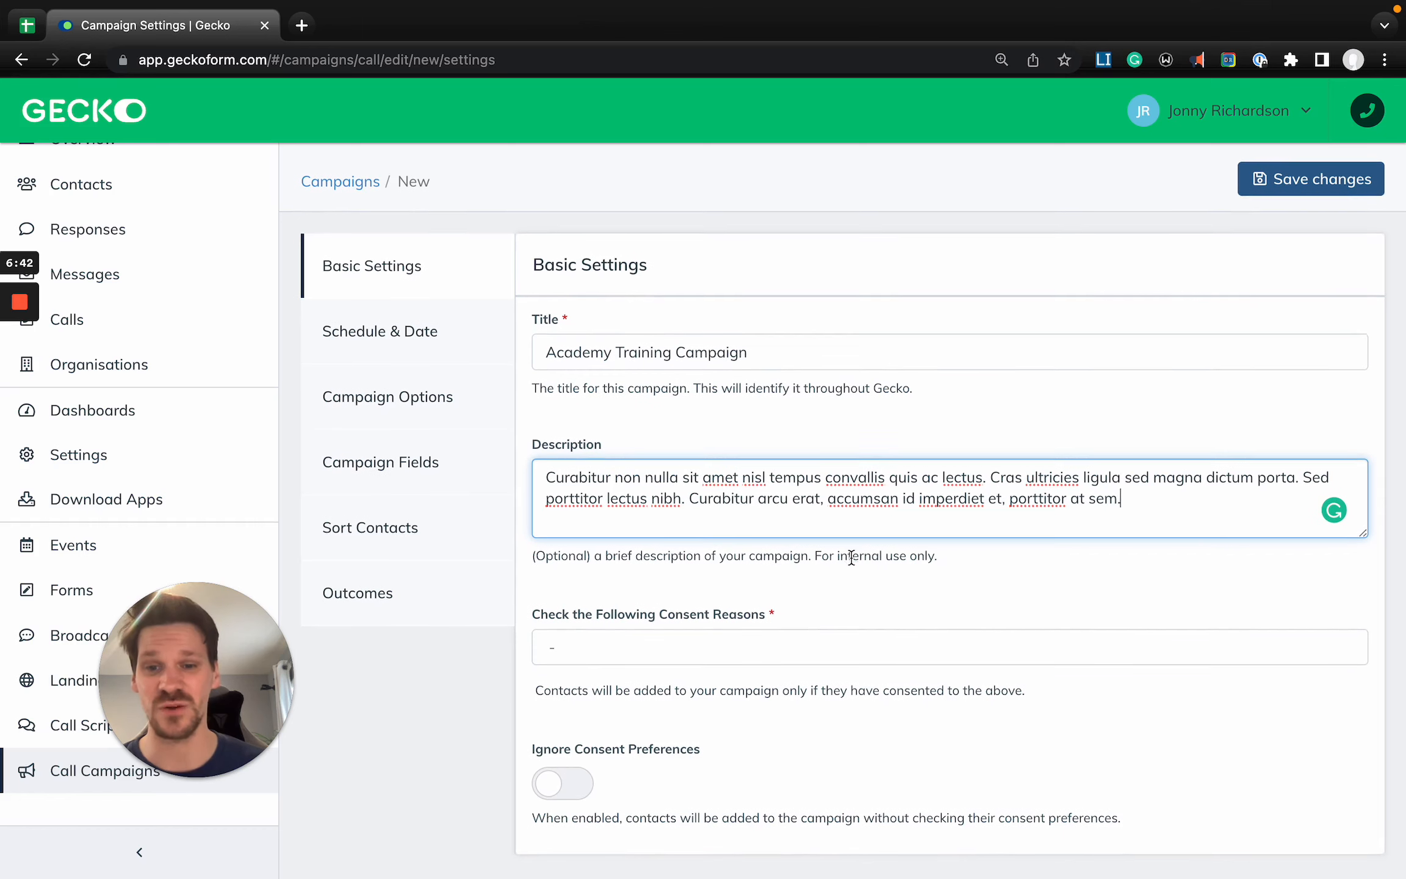
- Set the campaign's consent reason to Receive phone call and enable Ignore Consent Preferences
left_click(664, 647)
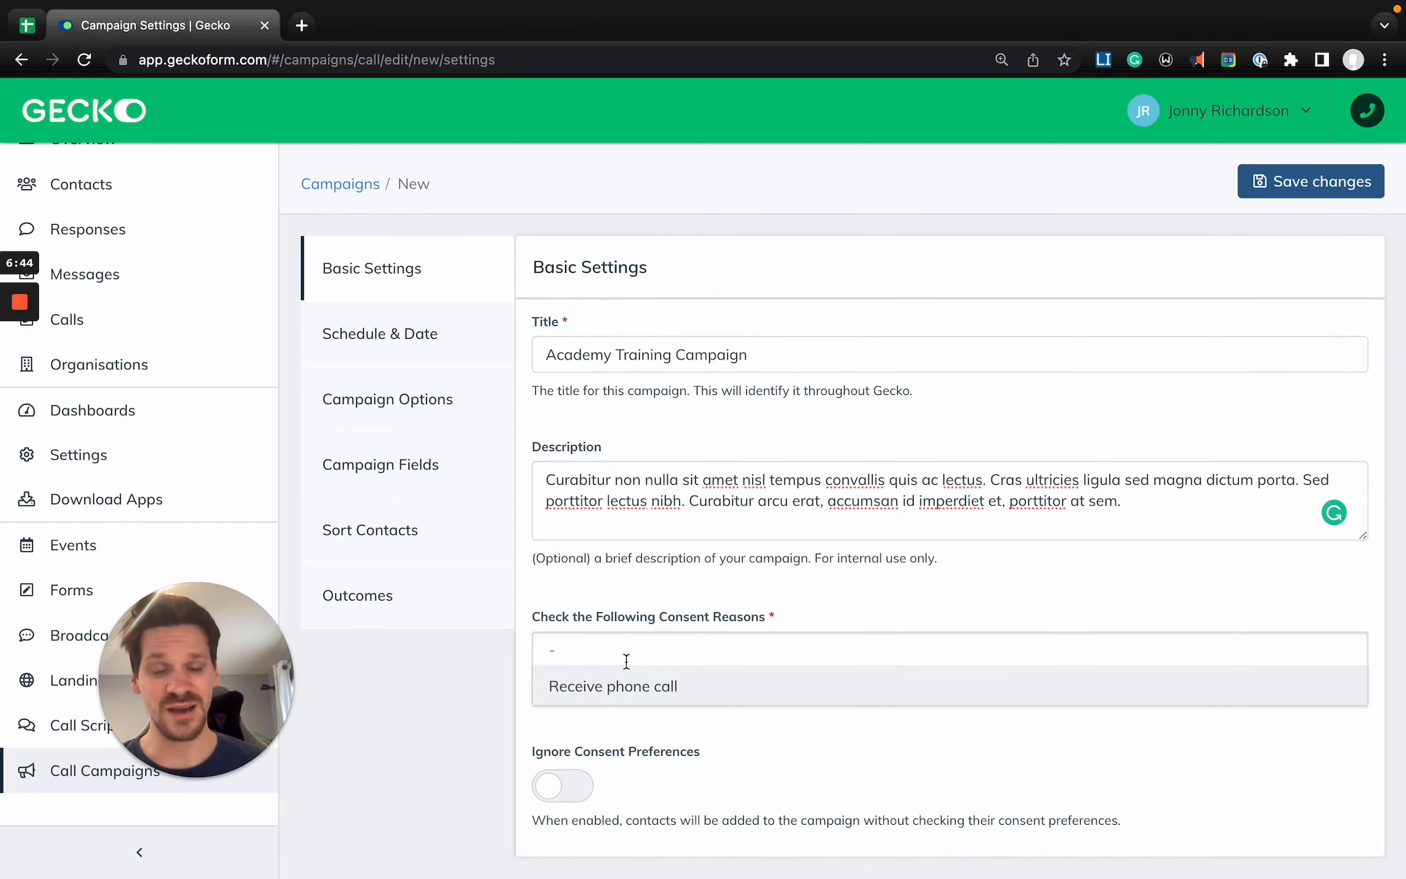
left_click(605, 685)
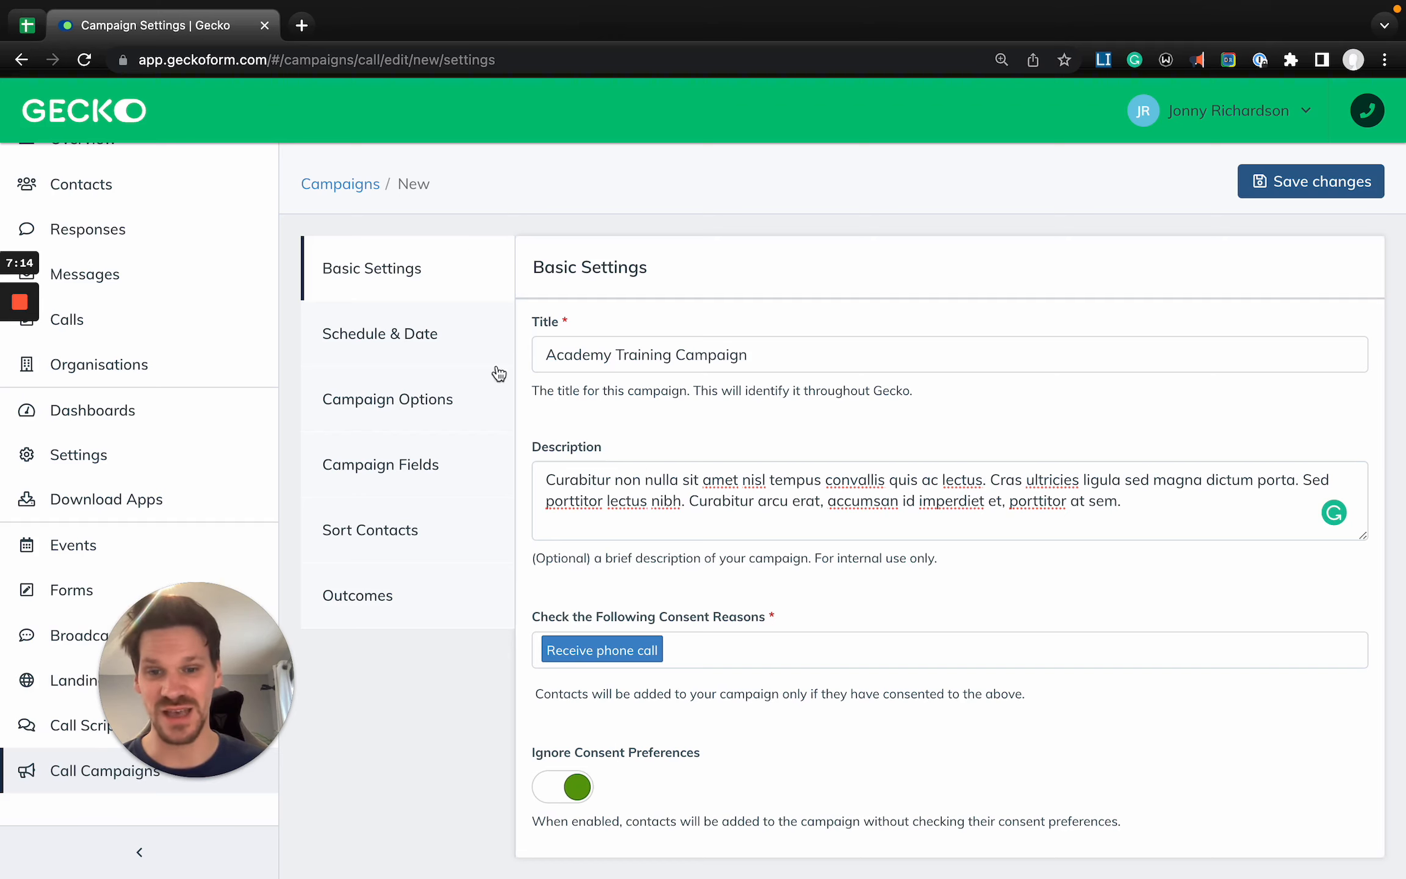
- Schedule the campaign to start on 02/16/2023 and end on 05/31/2023
left_click(406, 349)
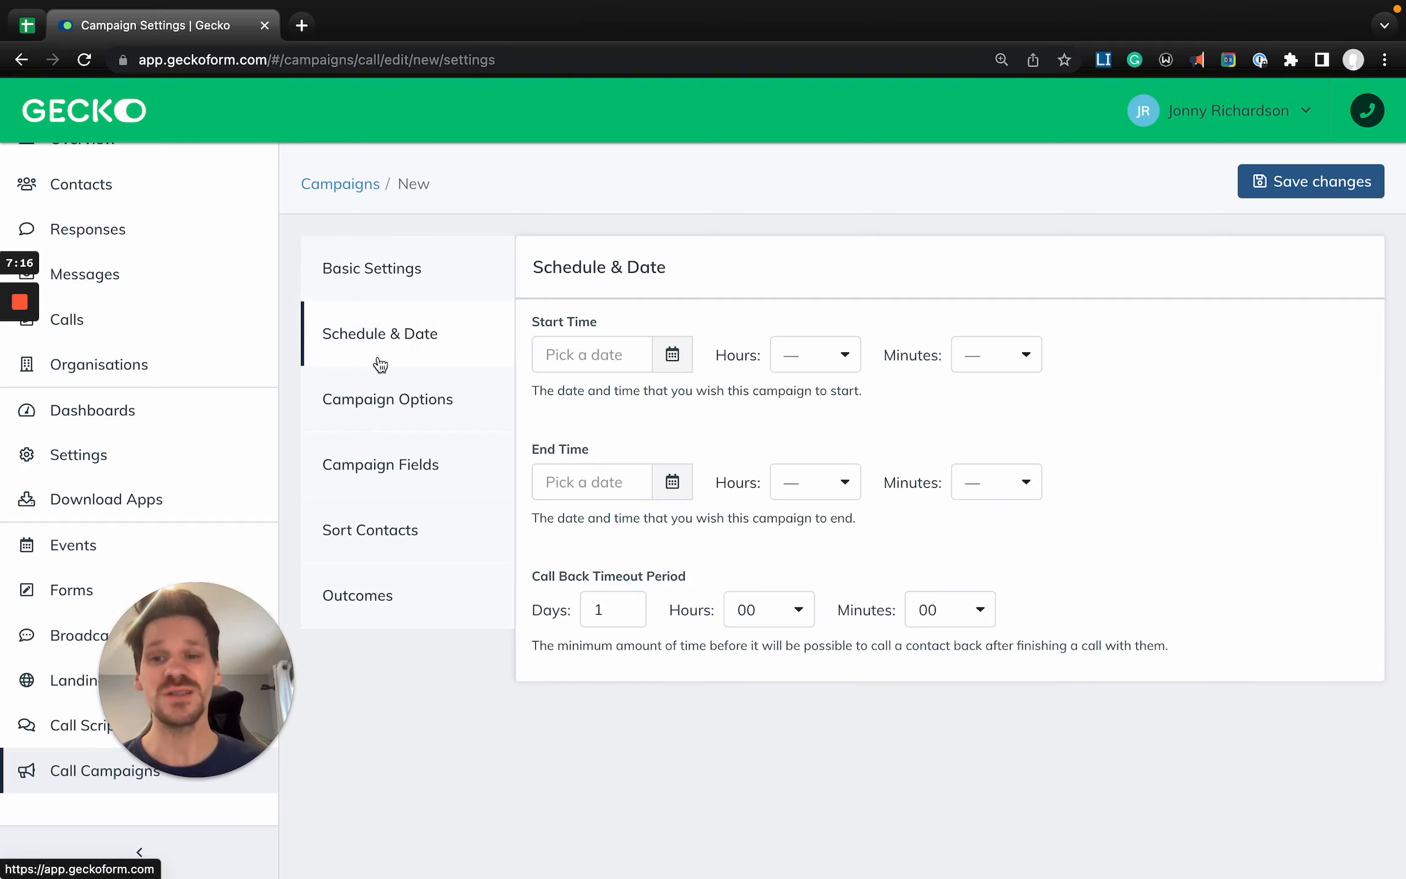
left_click(605, 355)
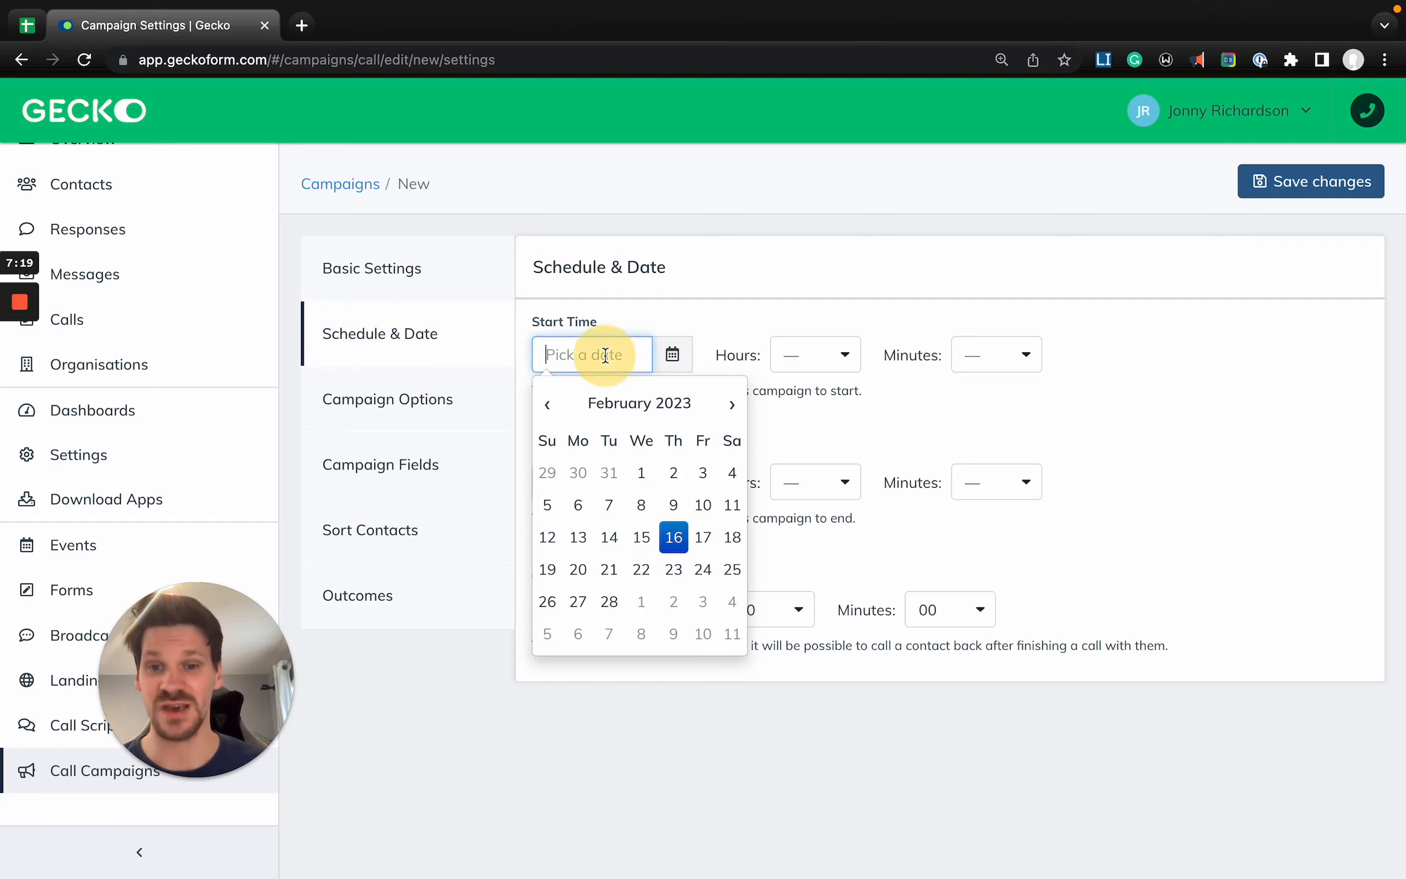
left_click(675, 535)
left_click(641, 491)
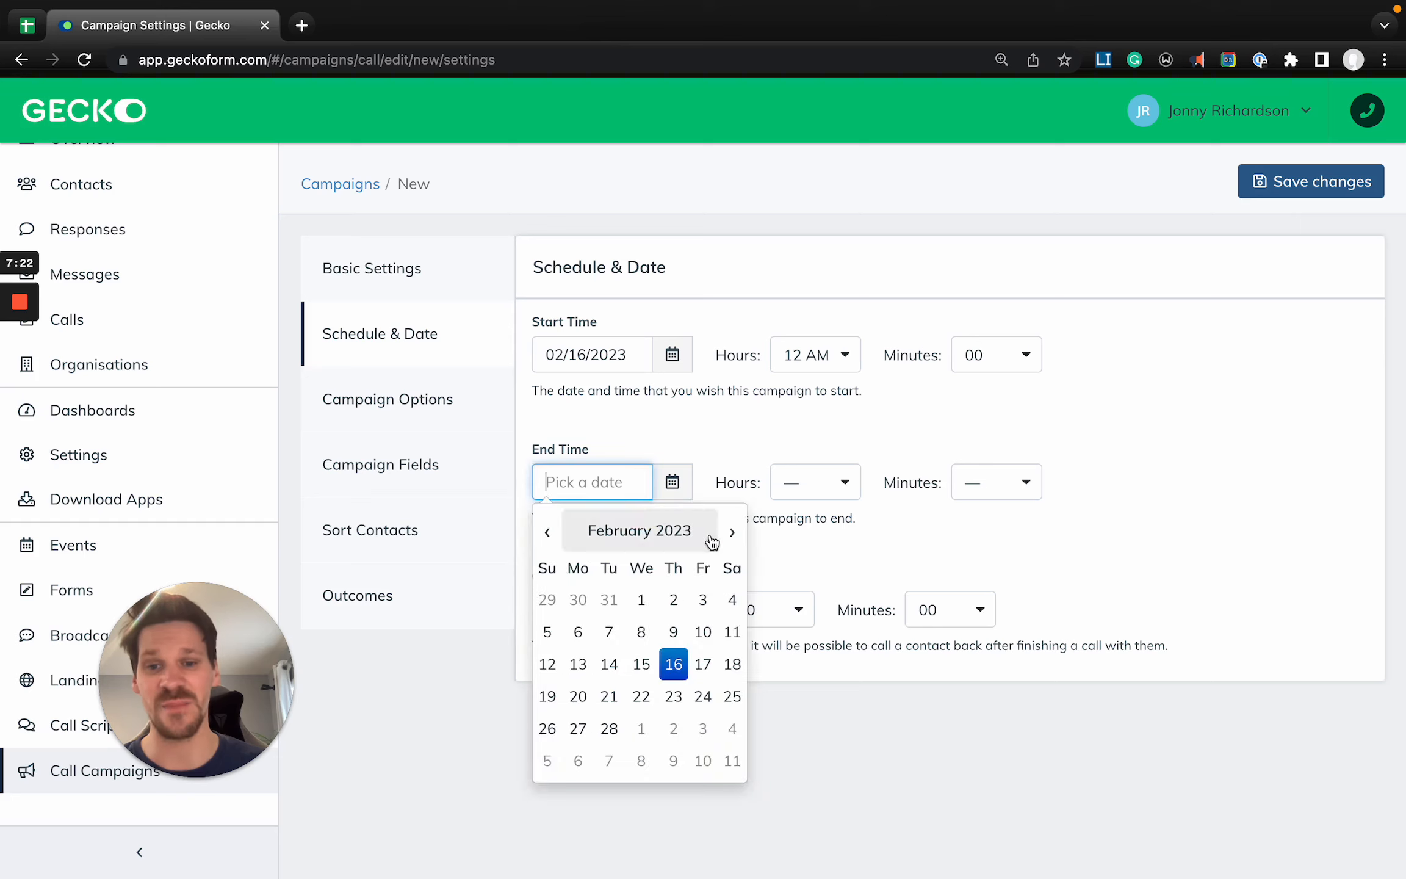
left_click(732, 532)
left_click(732, 532)
left_click(732, 532)
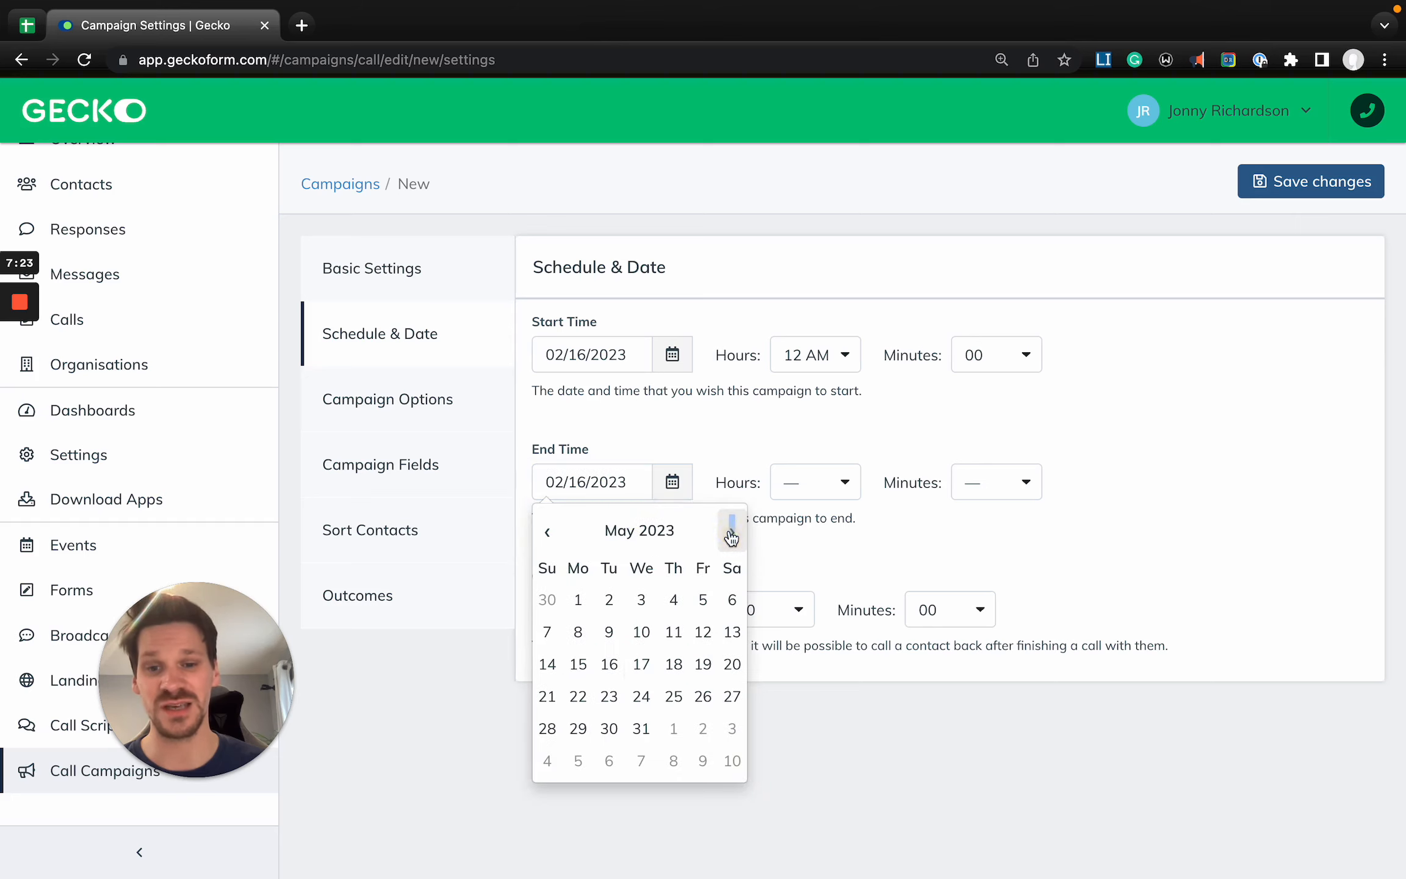
left_click(642, 728)
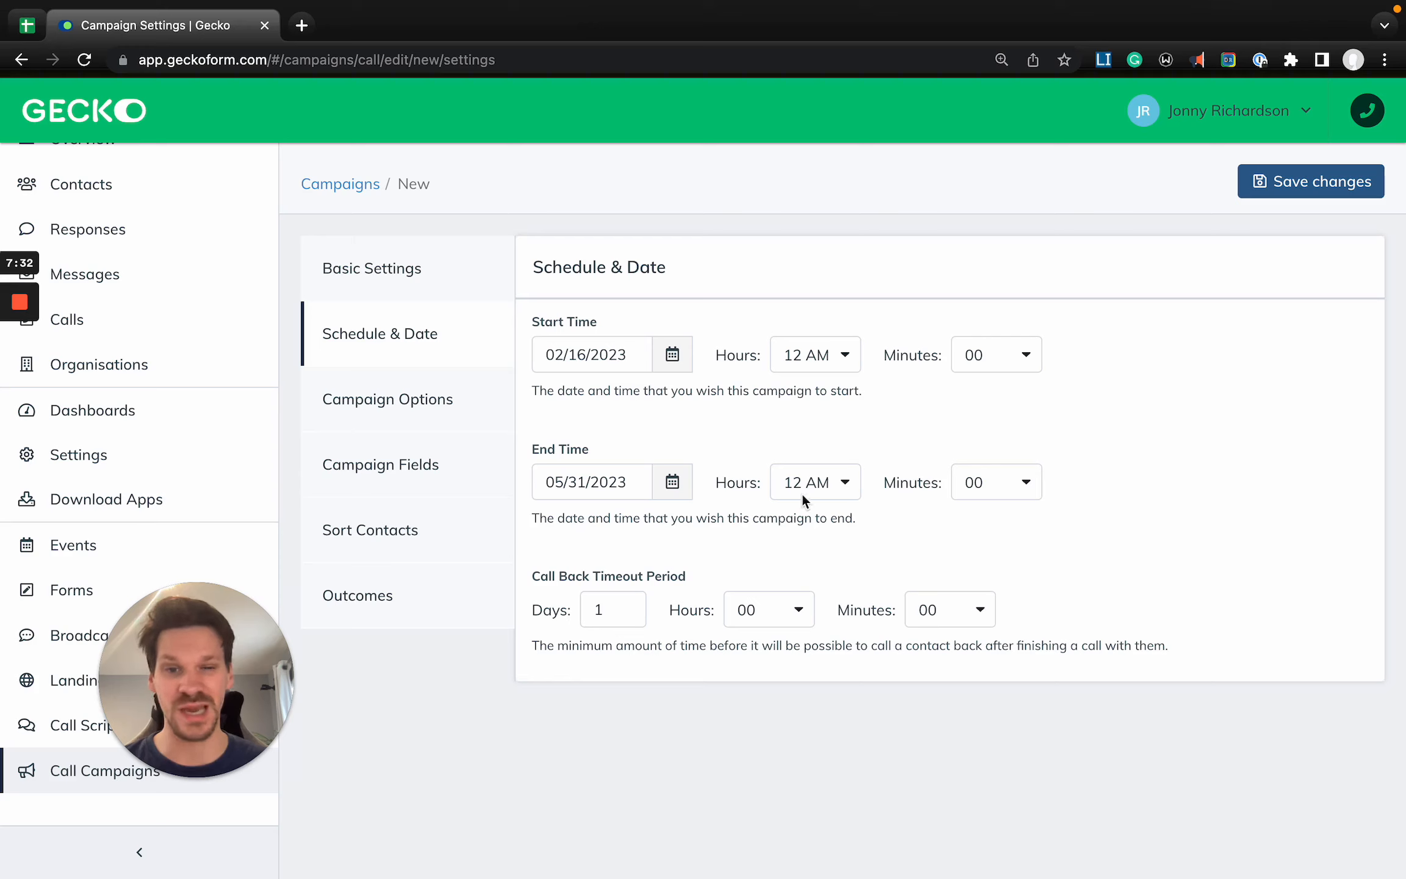
- Clear the campaign's end date and start date so neither is scheduled
triple_click(608, 491)
key("BackSpace")
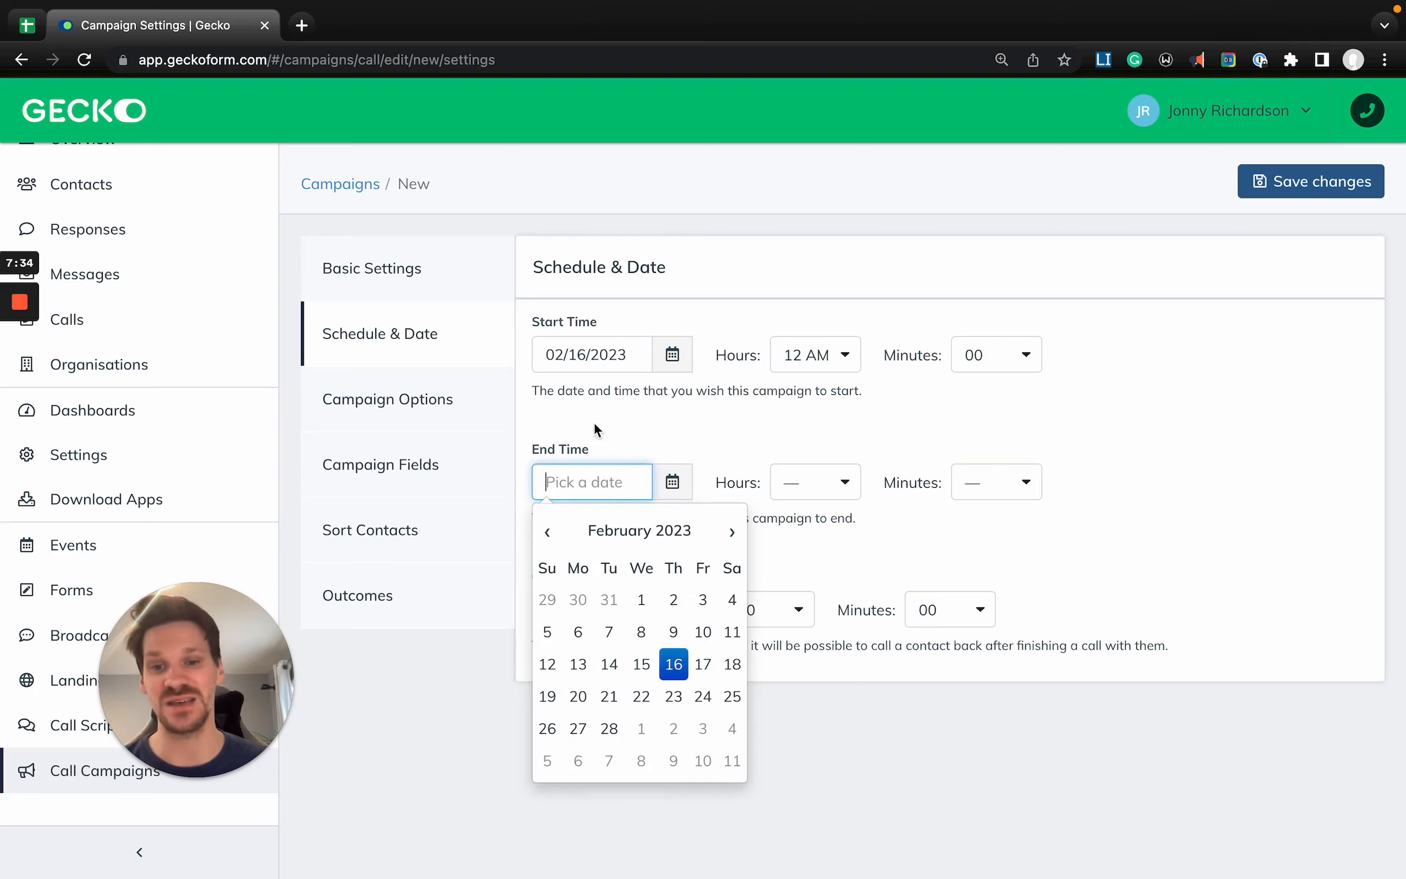
triple_click(596, 354)
key("BackSpace")
left_click(694, 324)
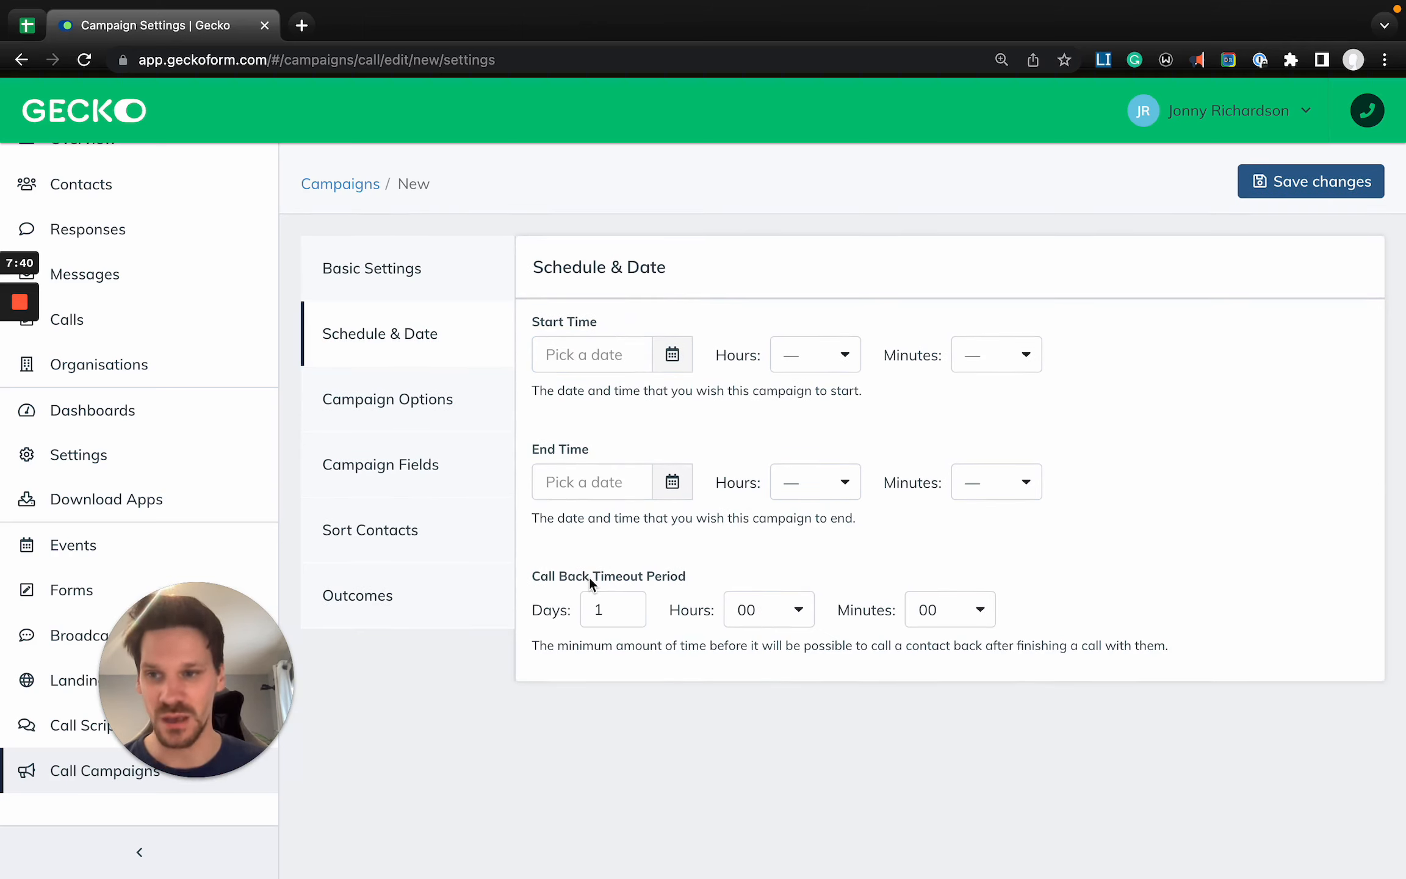
- Set the campaign's Call Back Timeout Period to 0 days and 01 hours
scroll(675, 830, "up", 5)
scroll(675, 830, "right", 1)
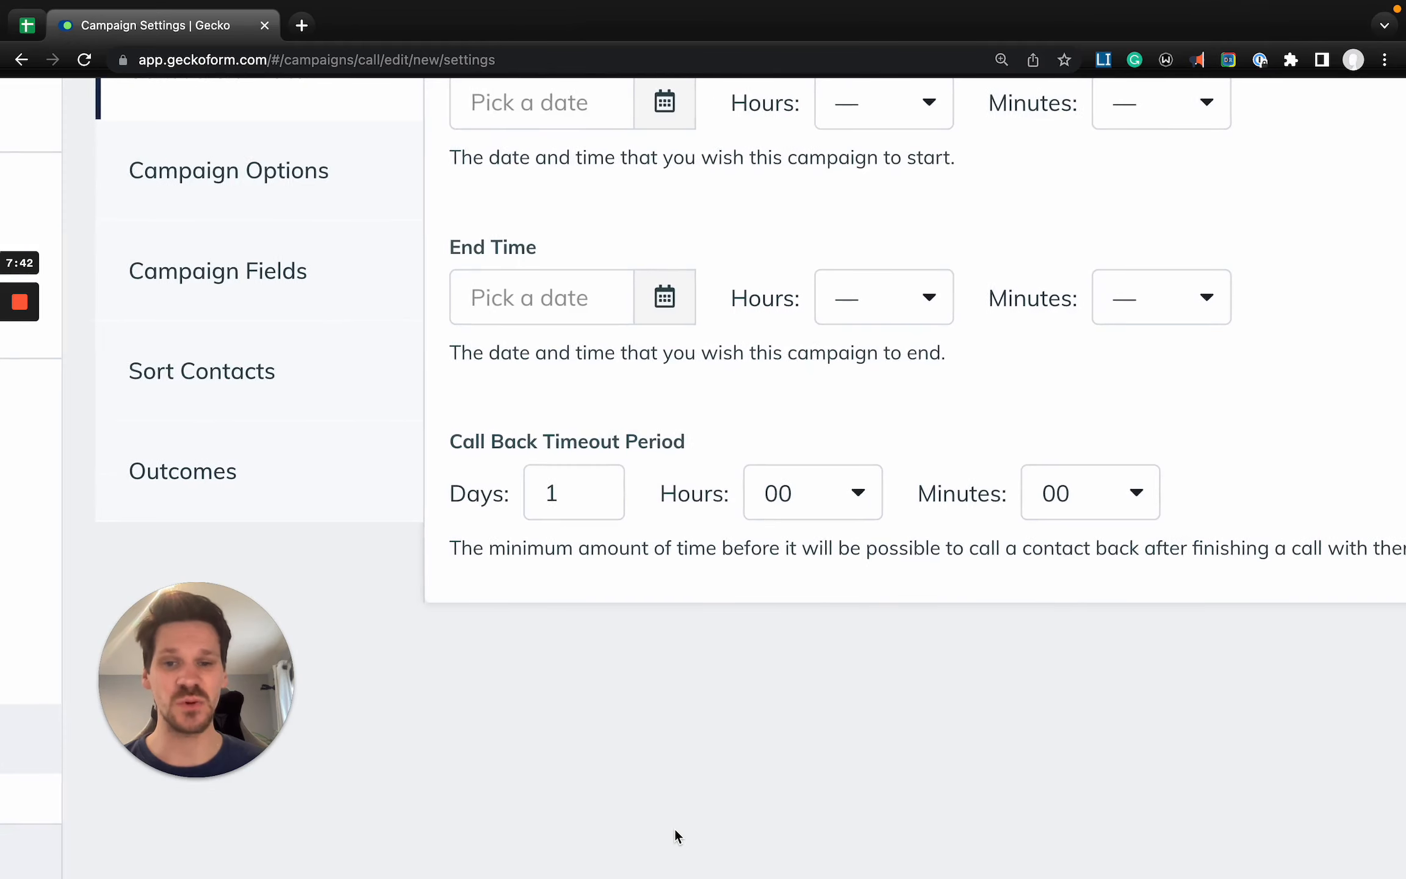
left_click_drag(379, 444, 639, 446)
scroll(638, 439, "down", 5)
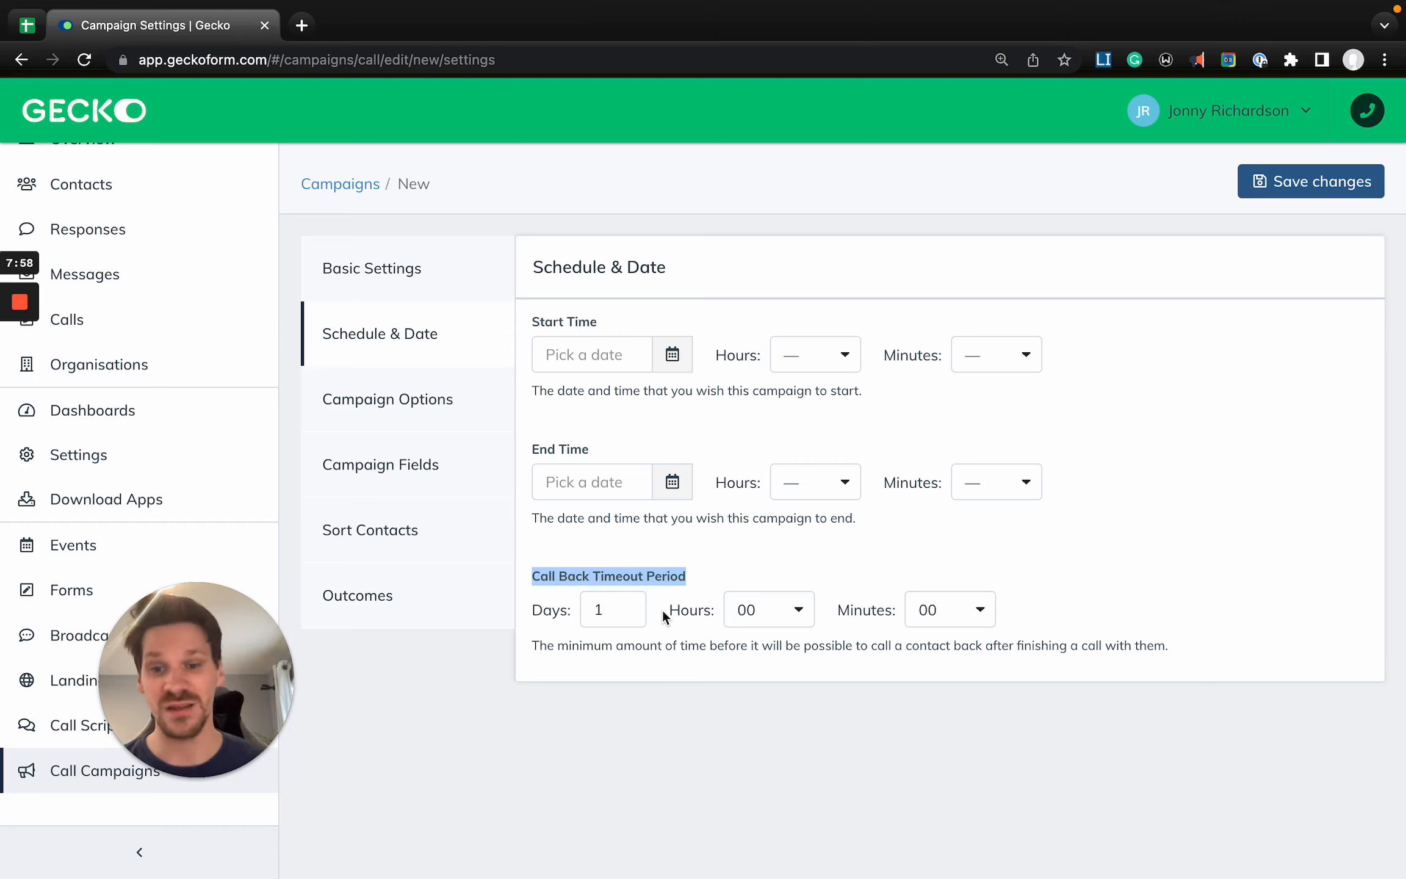
left_click(628, 611)
key("BackSpace")
type("0")
left_click(735, 622)
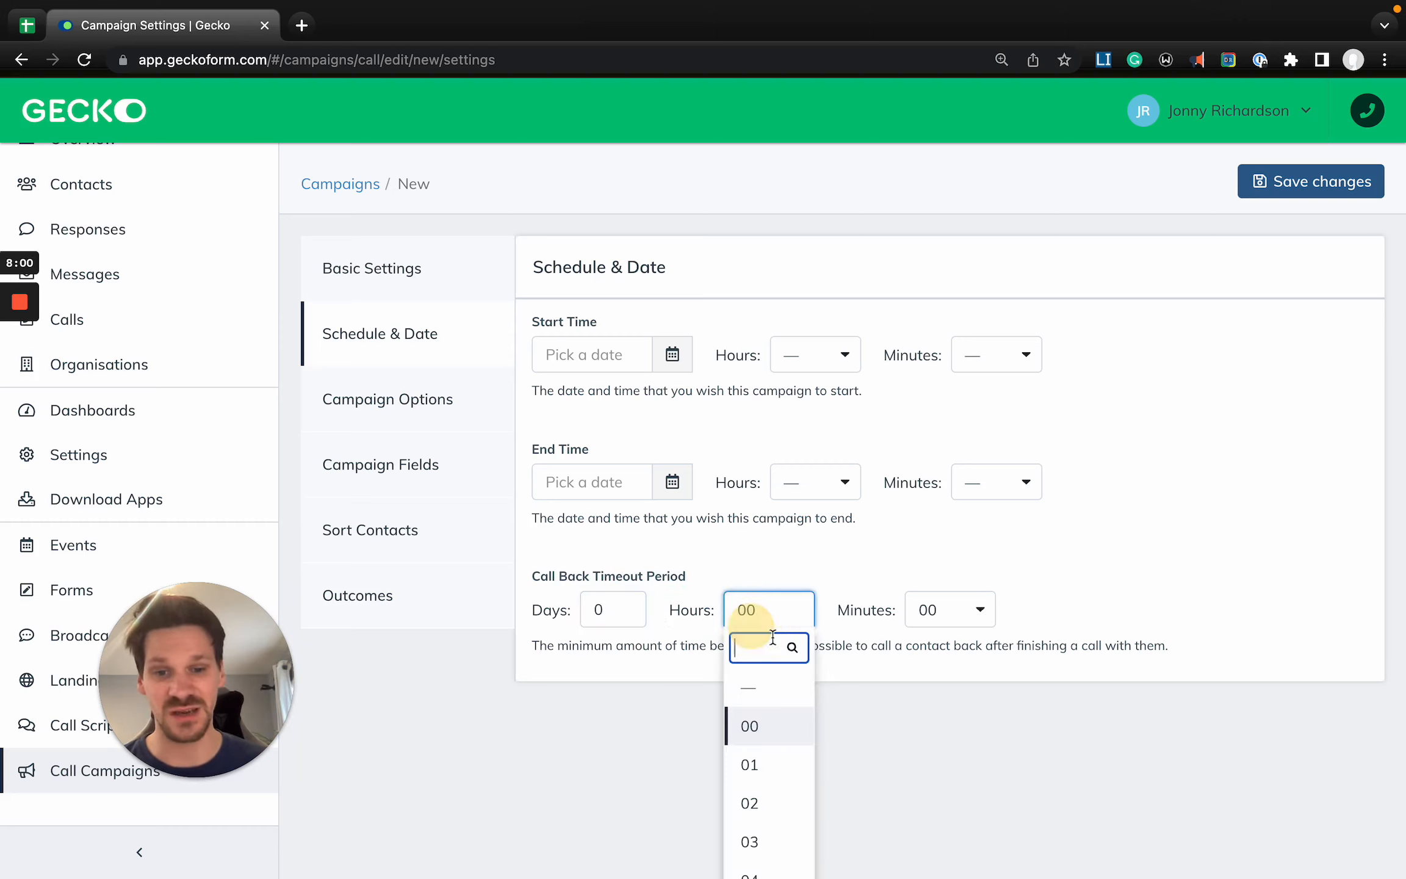
left_click(768, 773)
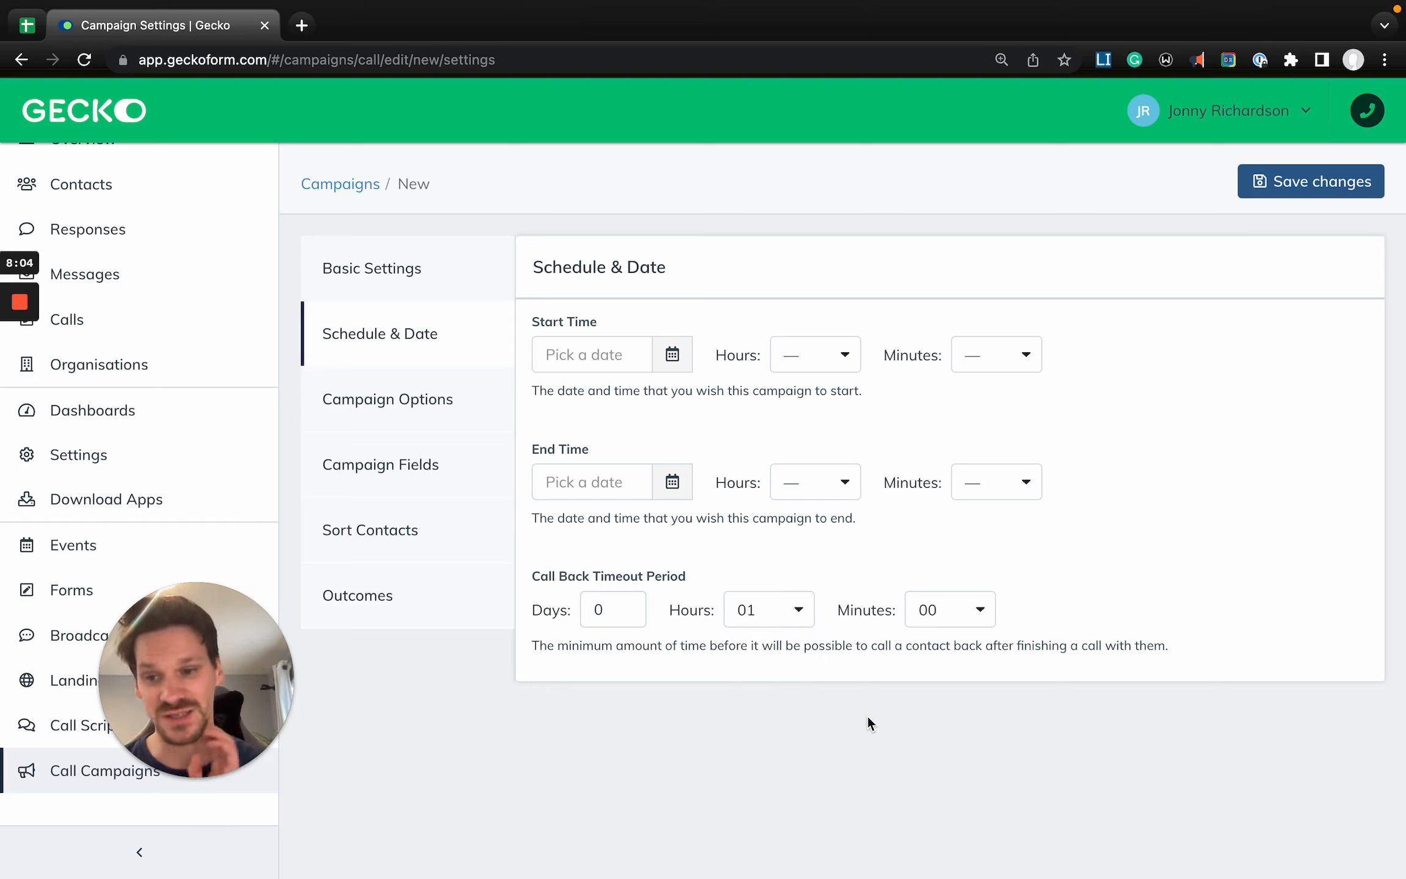
- Change the call back timeout's hours to 05
left_click(779, 622)
scroll(784, 779, "down", 3)
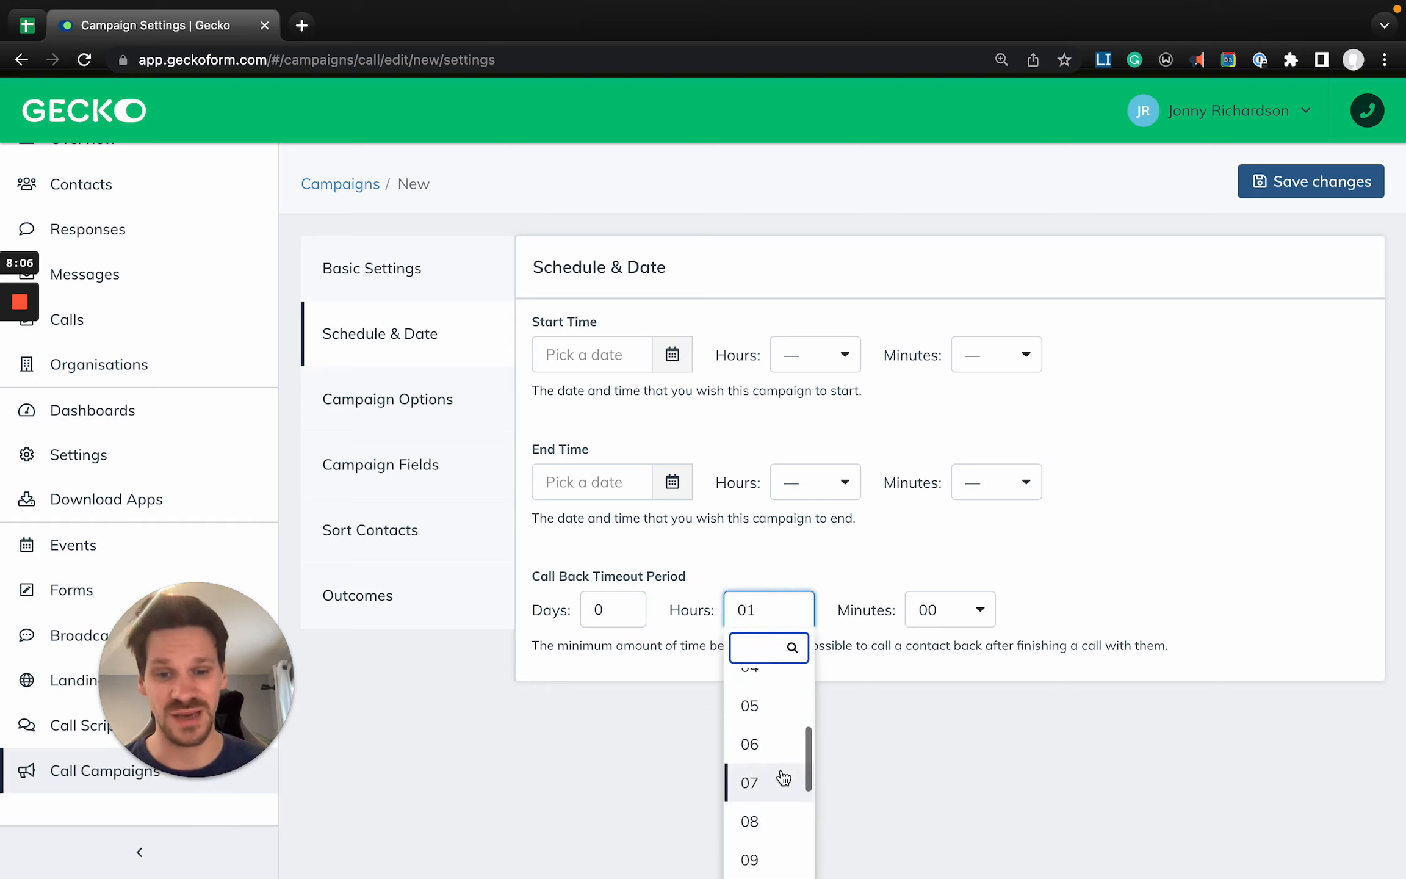
left_click(770, 713)
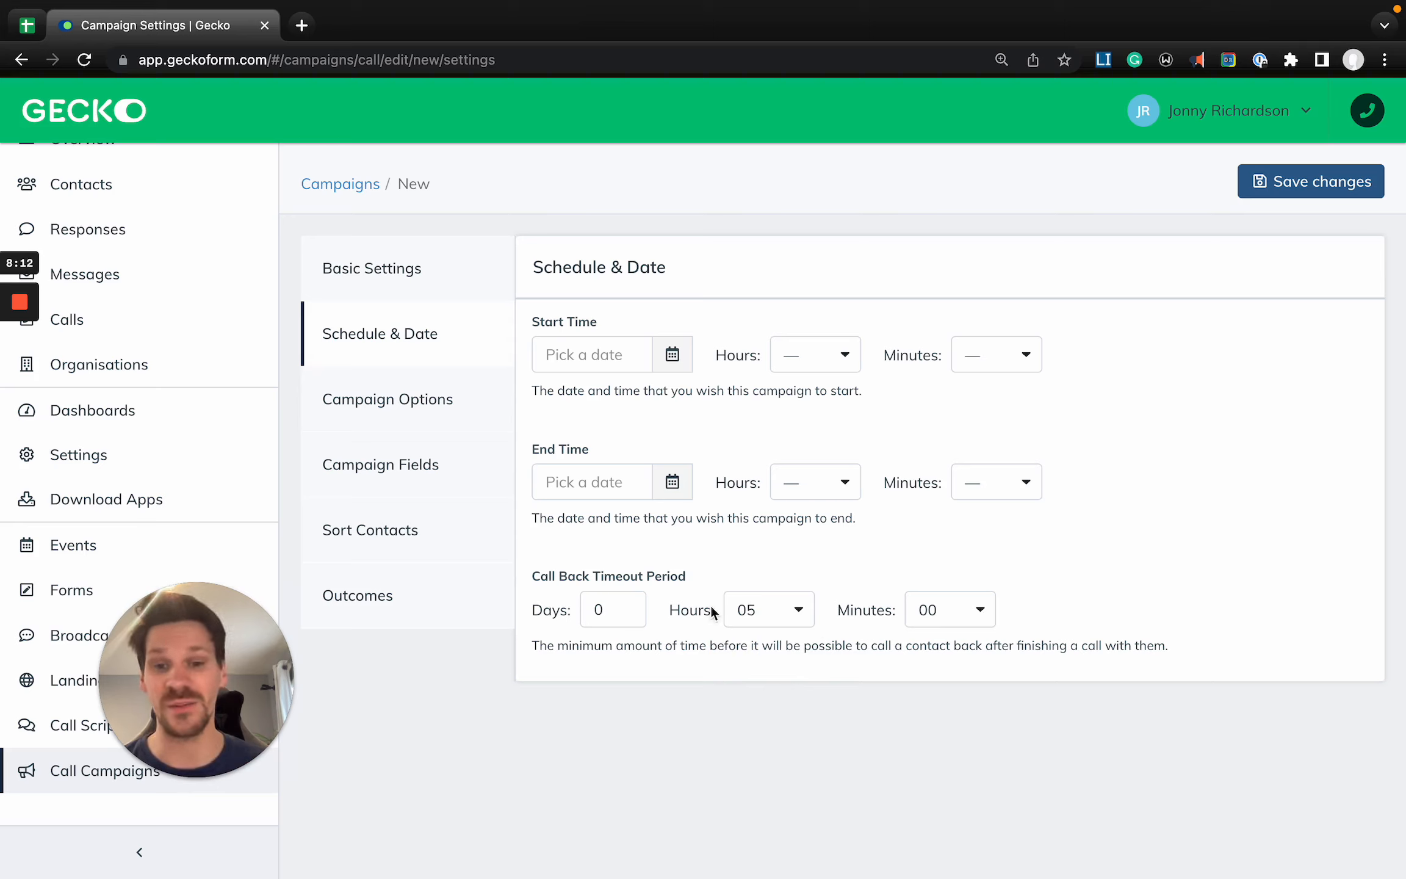
- Set the call back timeout's hours to 00
left_click(763, 613)
scroll(758, 726, "up", 3)
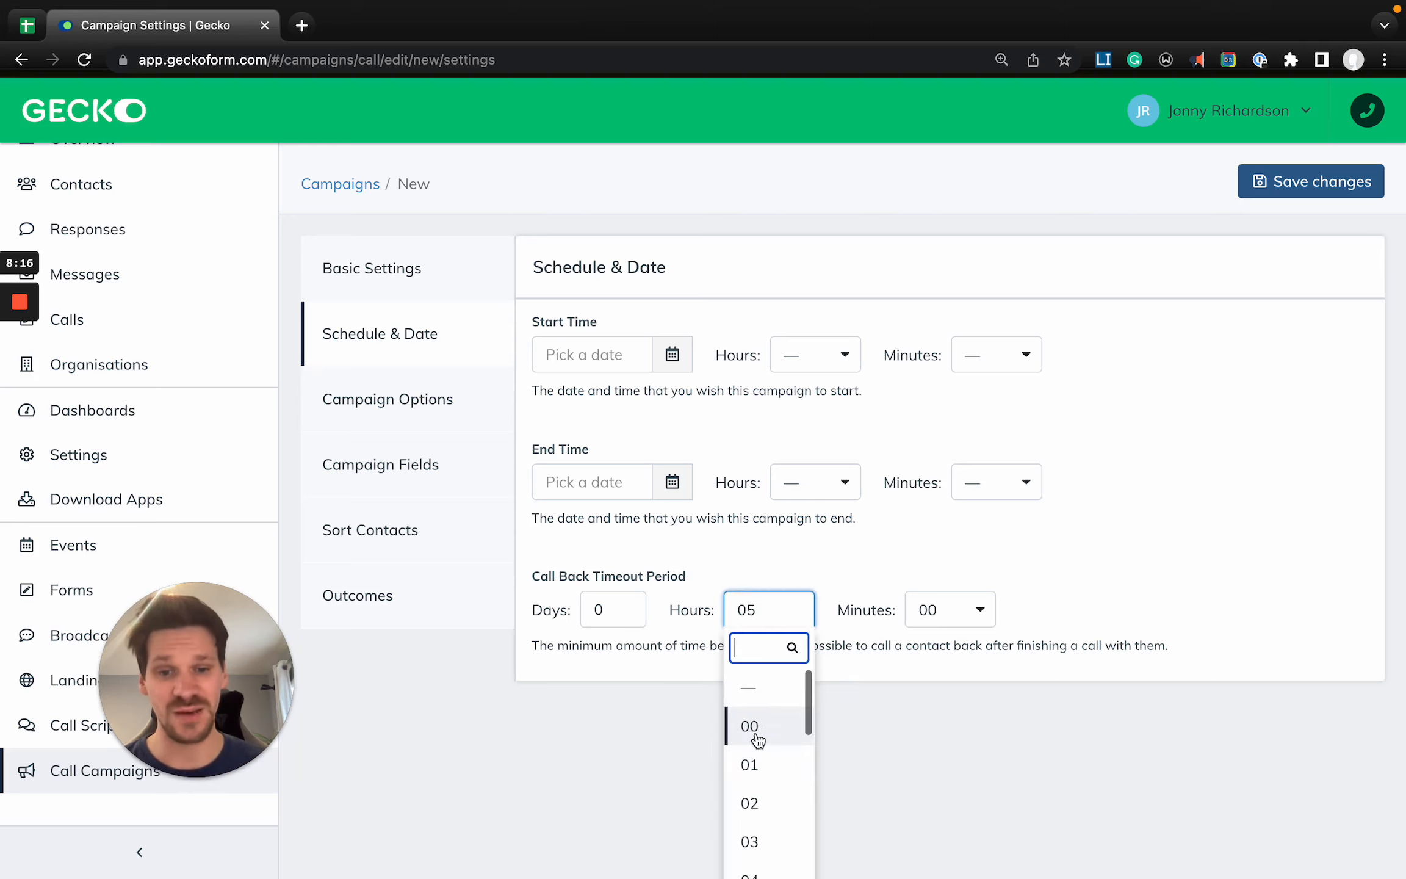
left_click(765, 728)
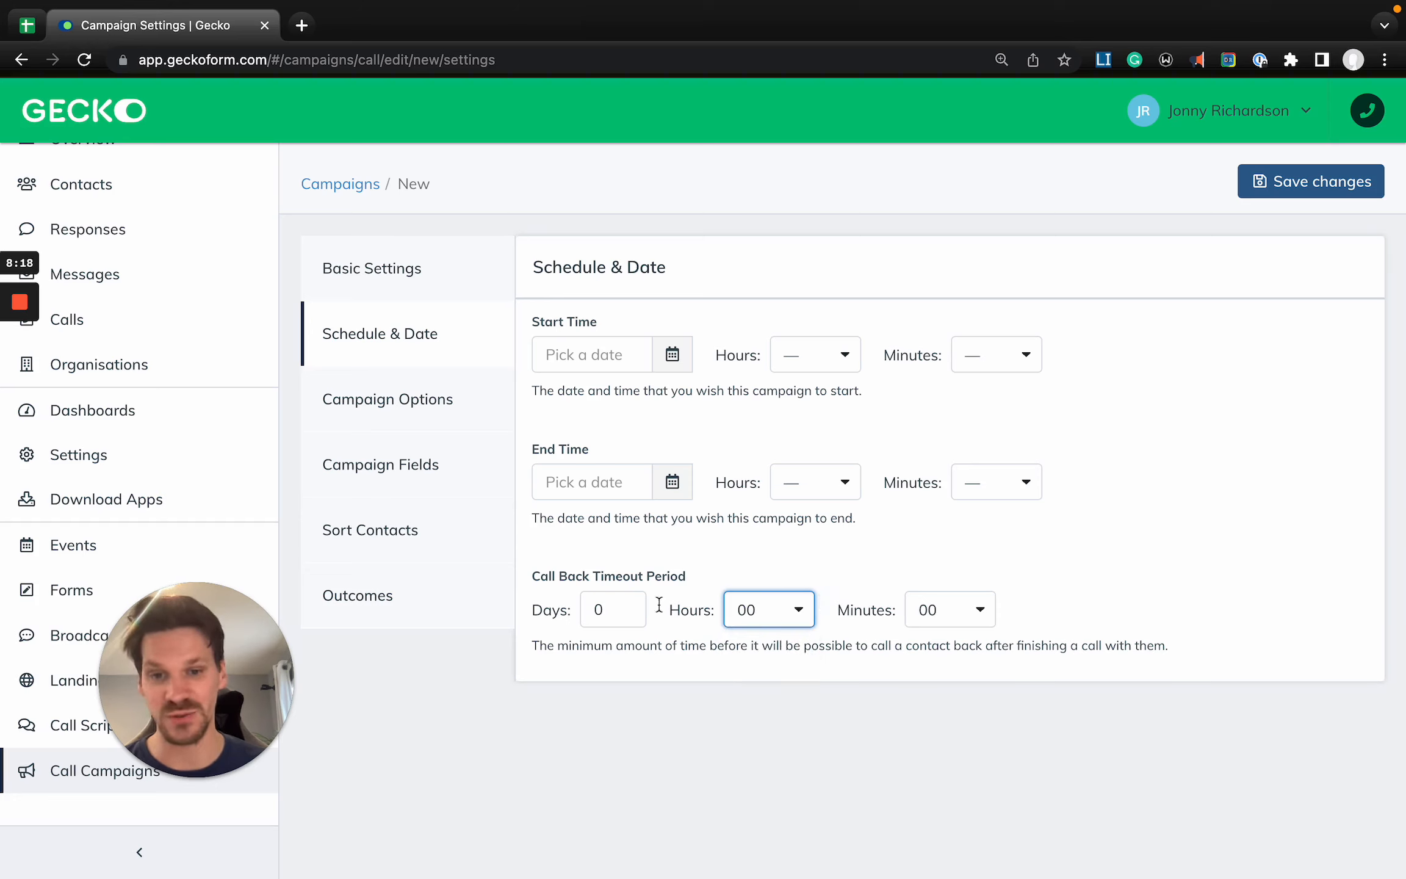
left_click(638, 574)
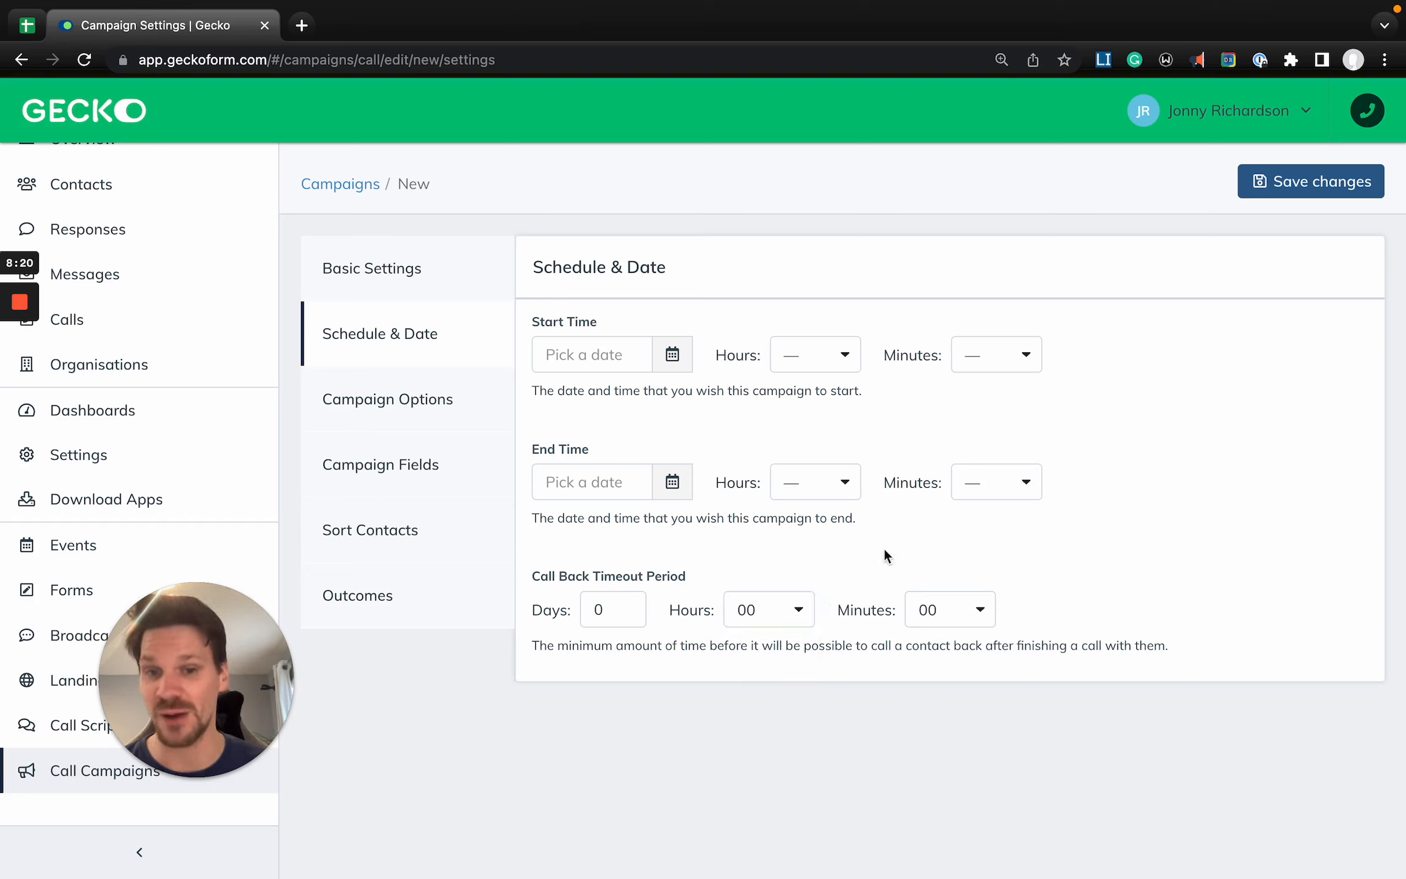
- Open the Campaign Options and look through the available call scripts without selecting one
left_click(464, 408)
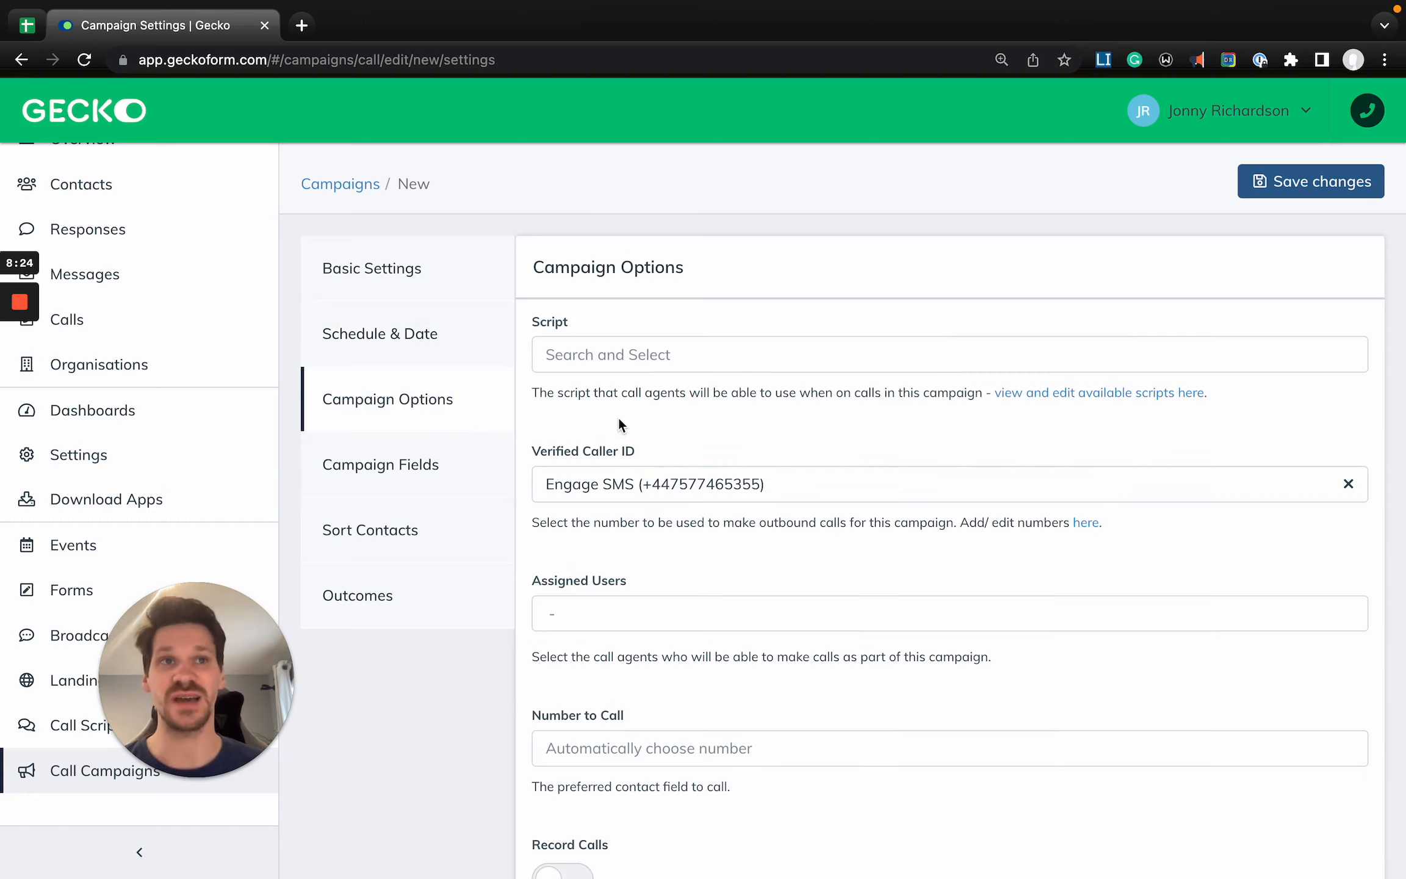
left_click_drag(177, 666, 220, 676)
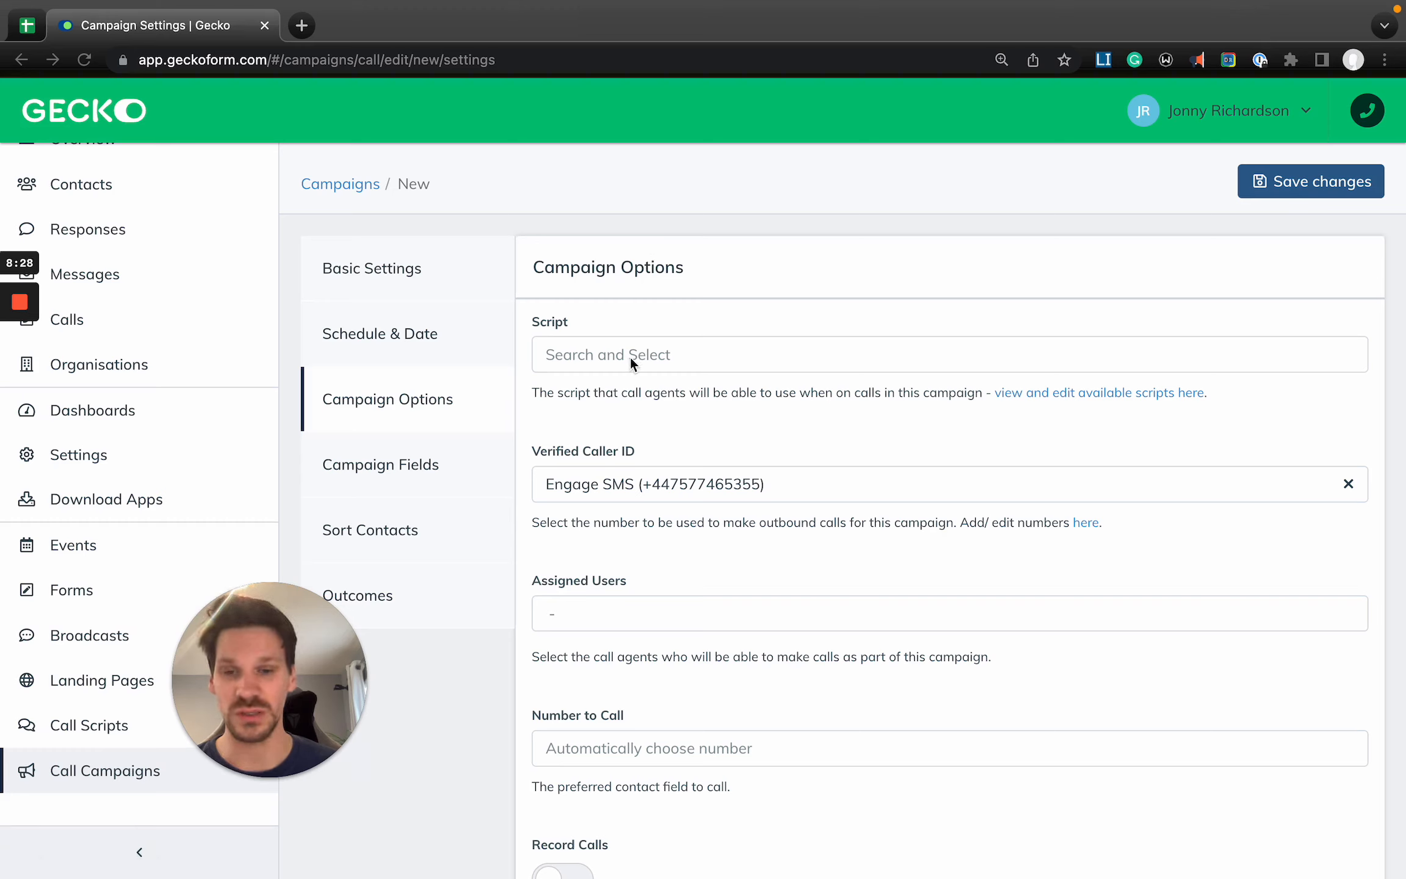
left_click(601, 356)
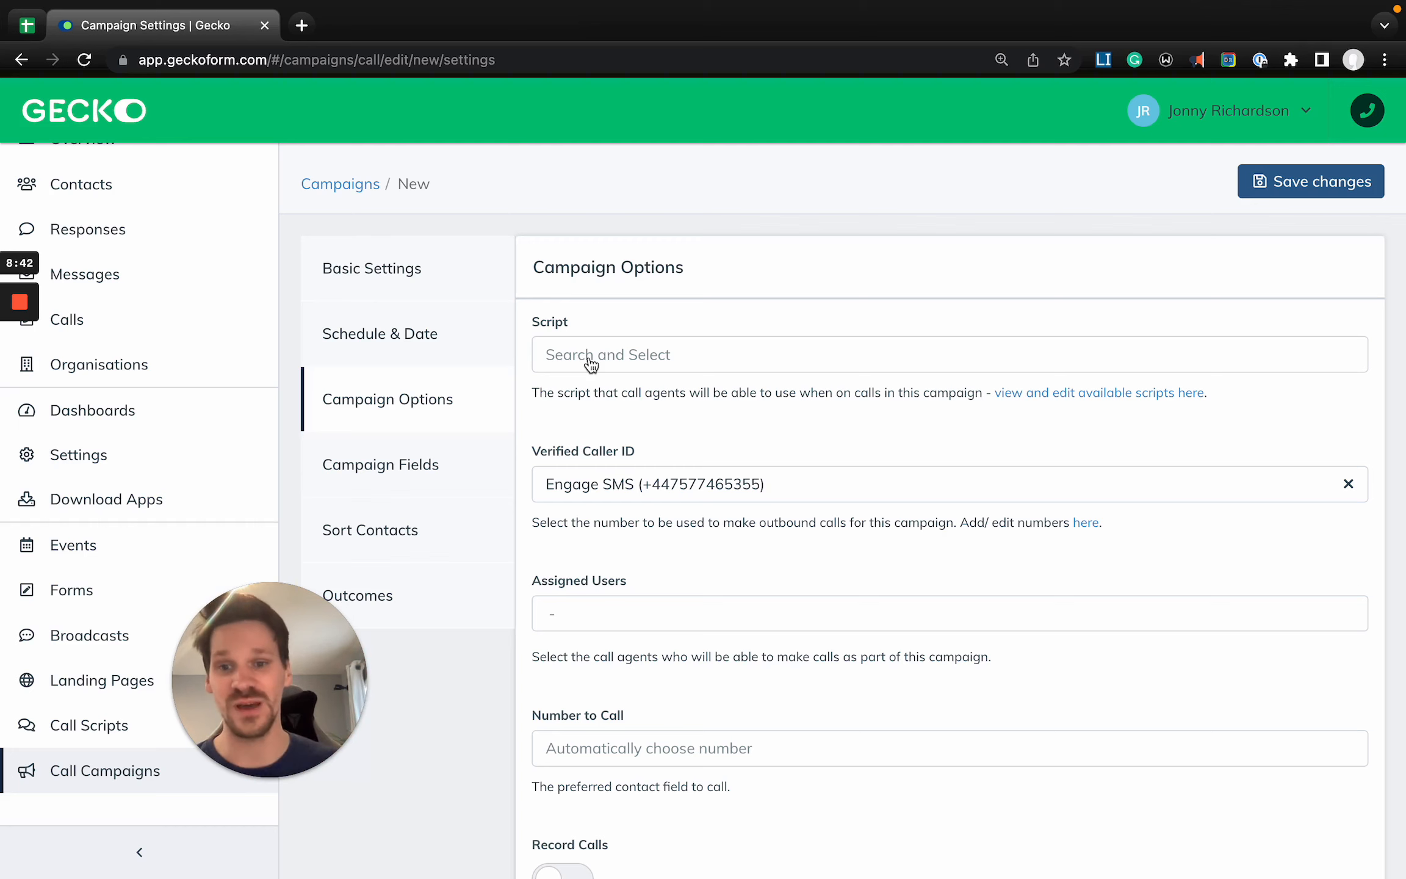
scroll(599, 365, "down", 1)
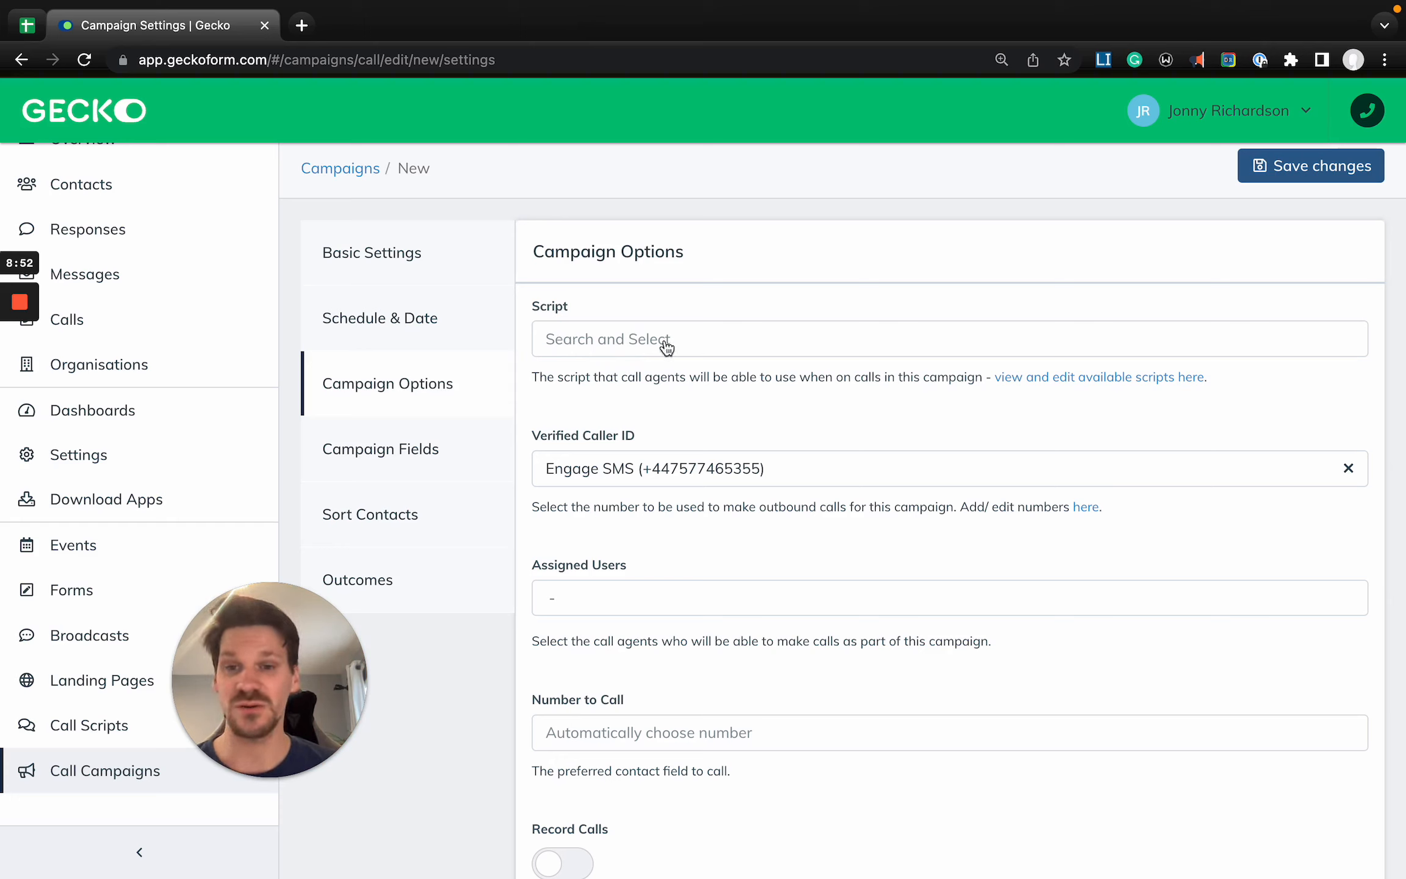
left_click(609, 342)
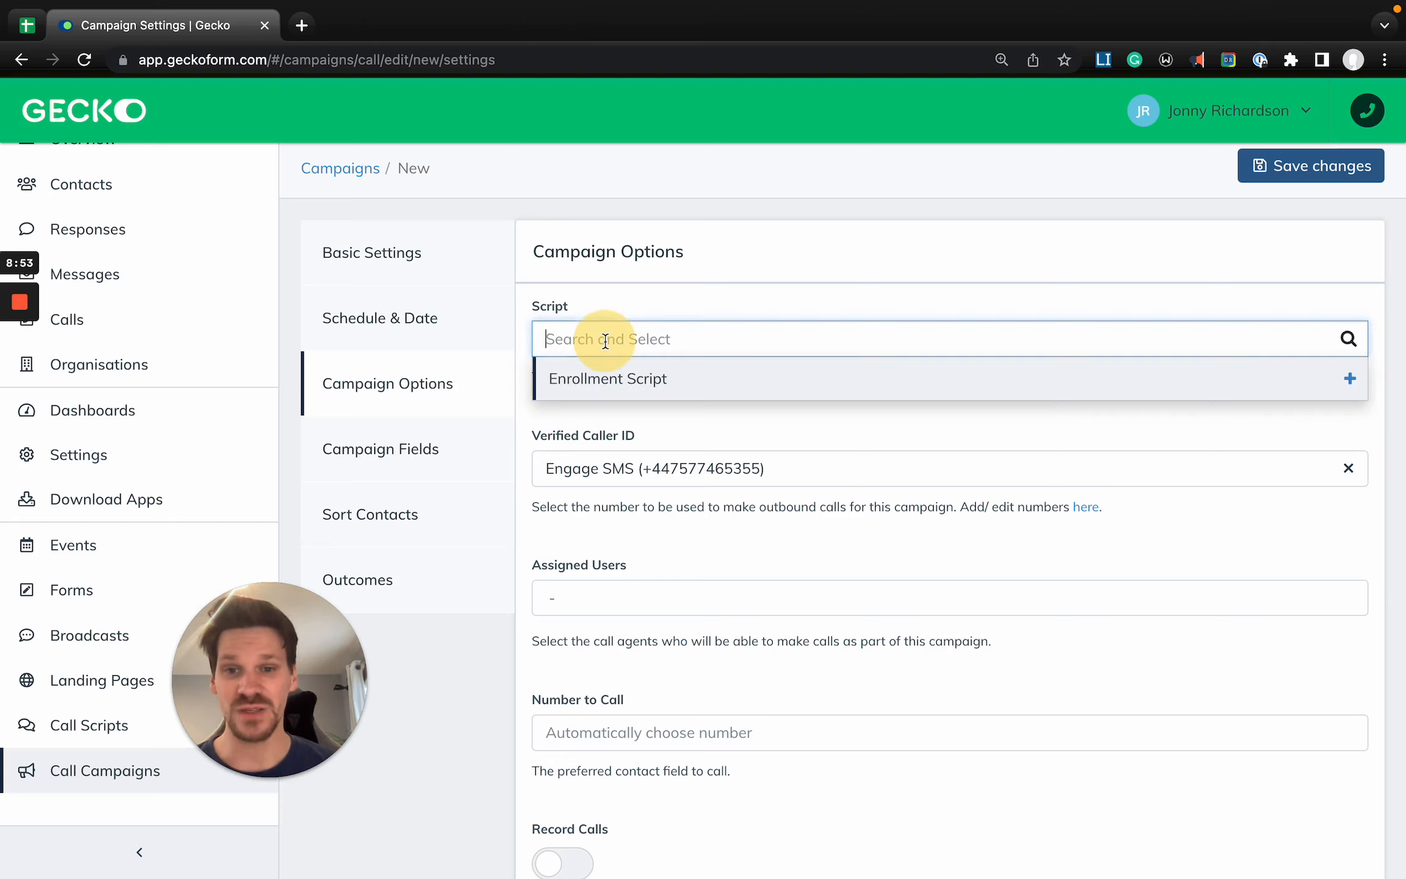
left_click(665, 319)
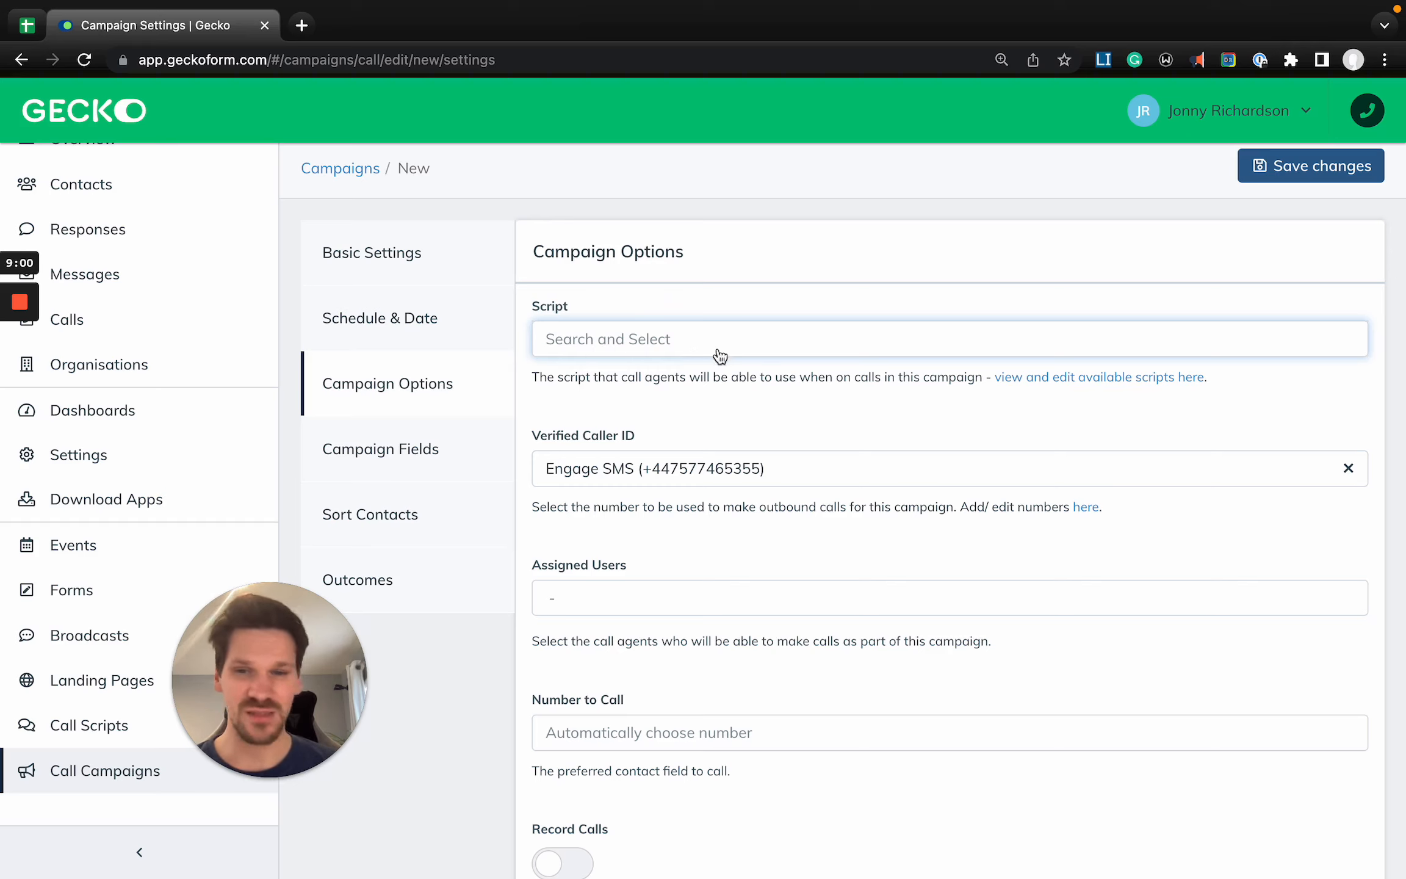
scroll(616, 415, "down", 2)
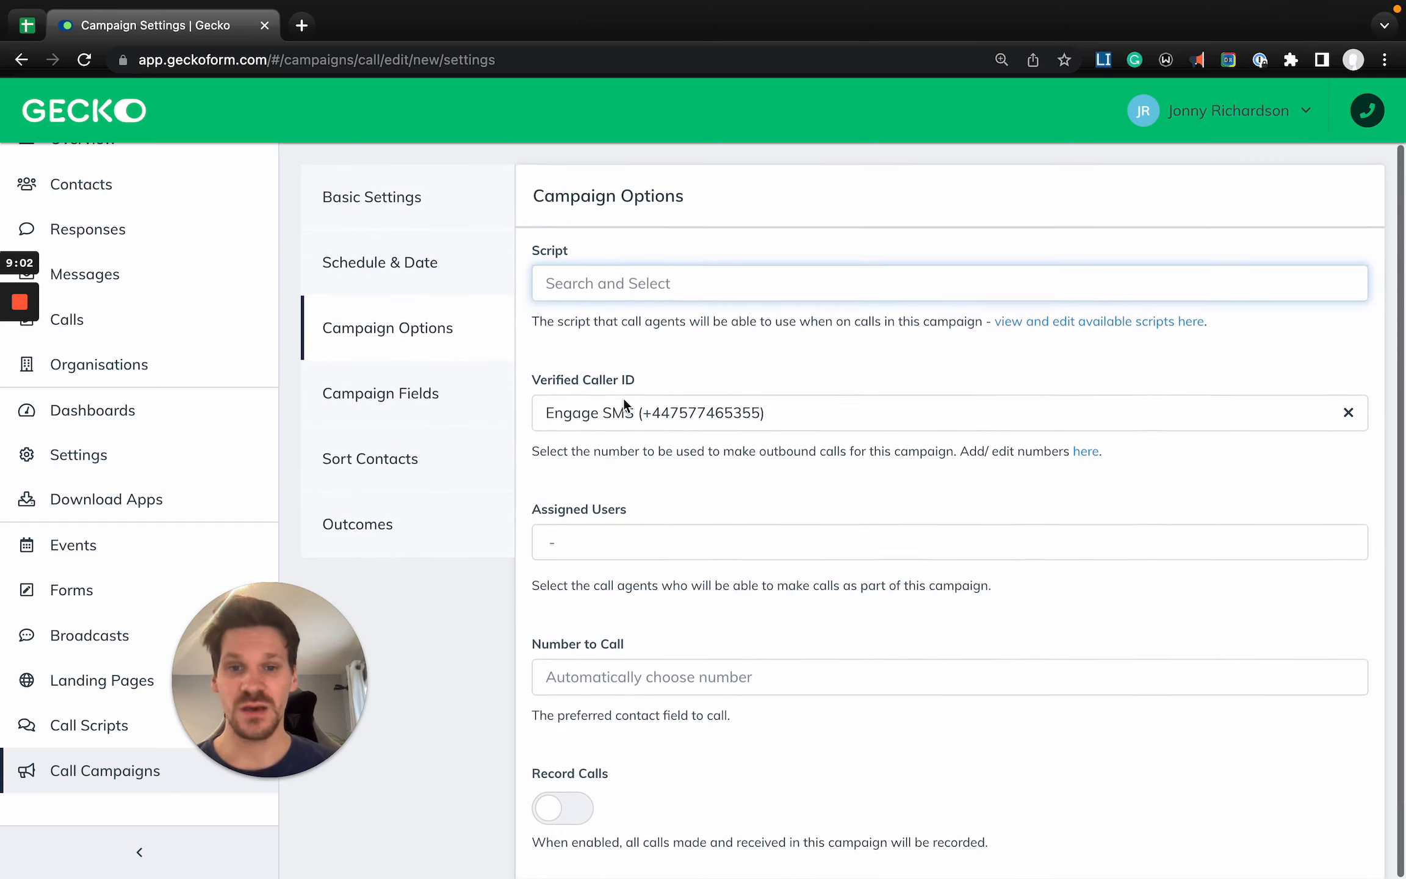
- Set the campaign's Verified Caller ID to Academy Number
left_click(552, 377)
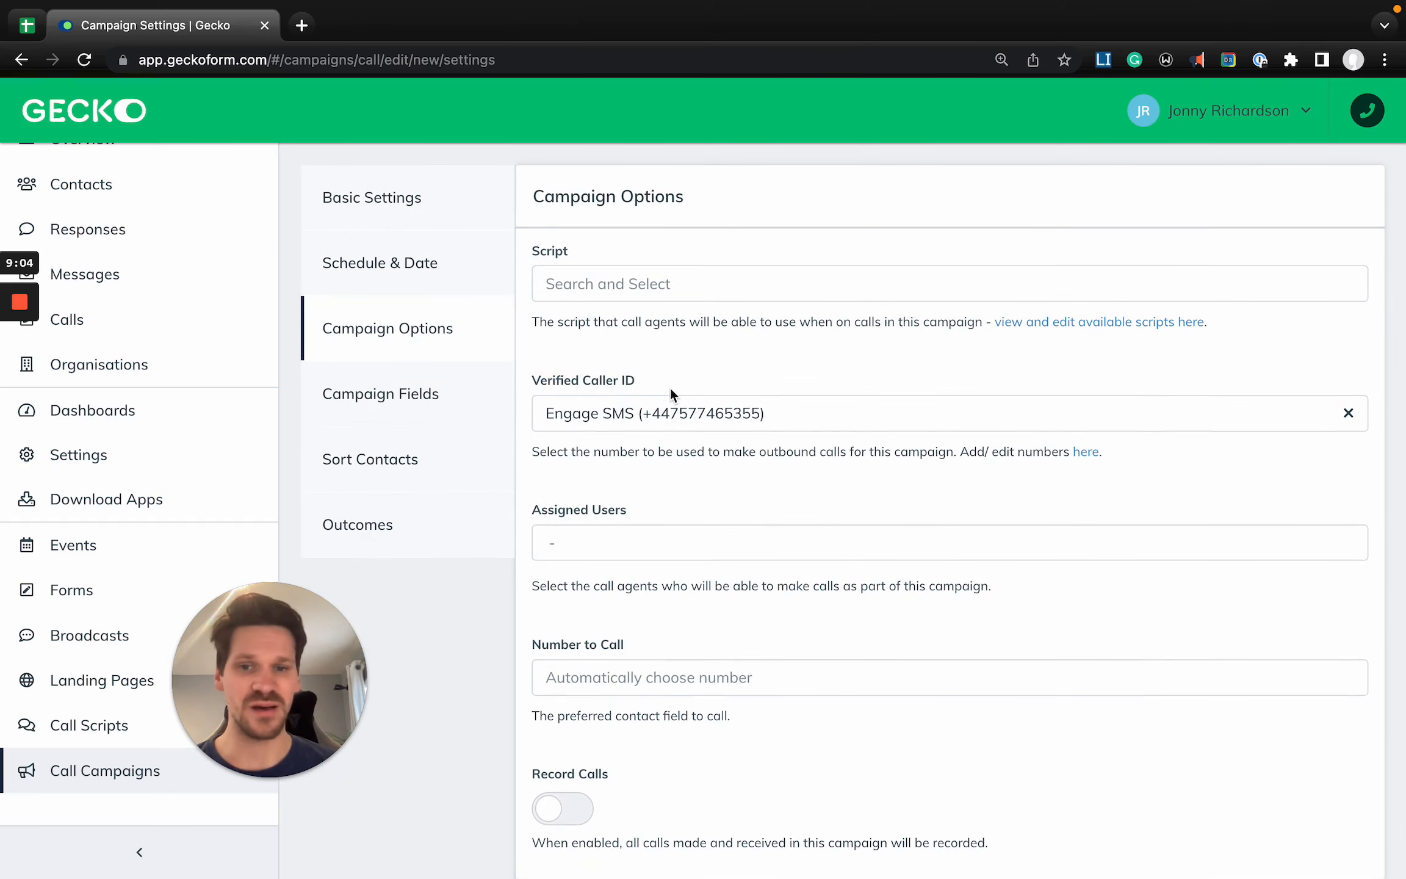
left_click(655, 415)
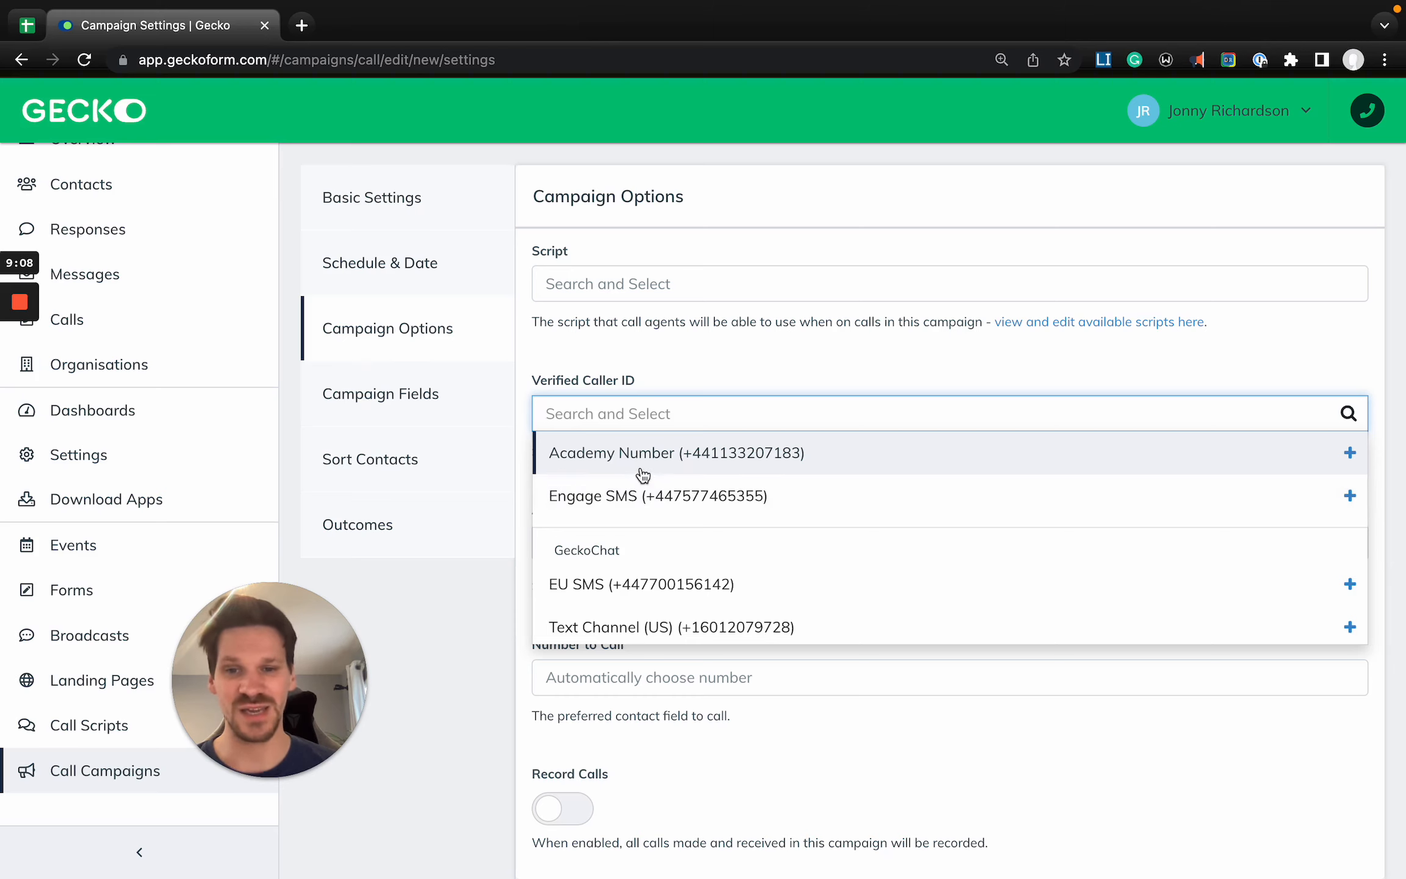
left_click(643, 464)
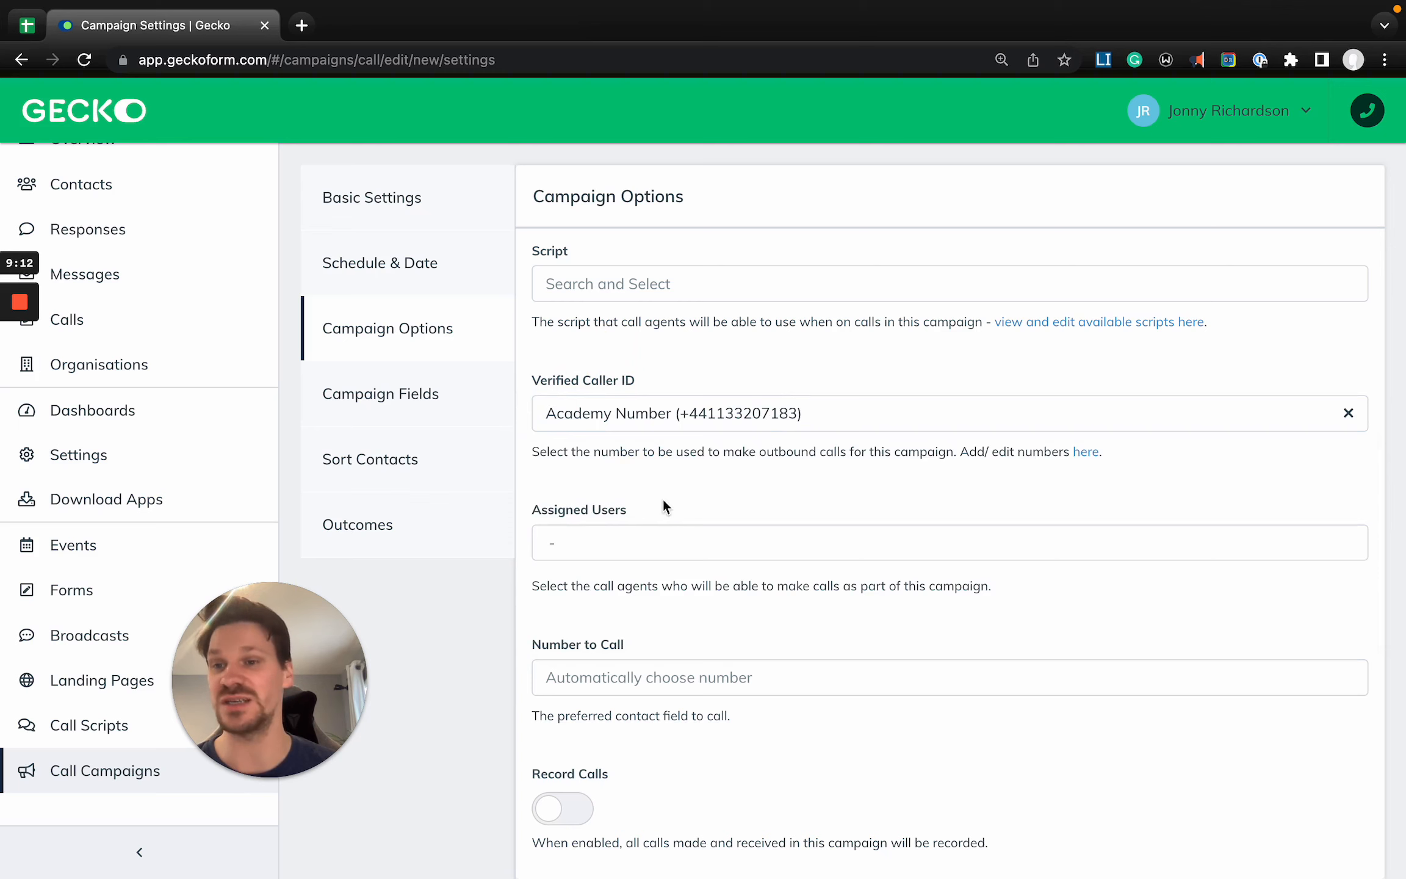
- Assign all listed users except GeckoChat Integration as the campaign's call agents
scroll(648, 488, "down", 1)
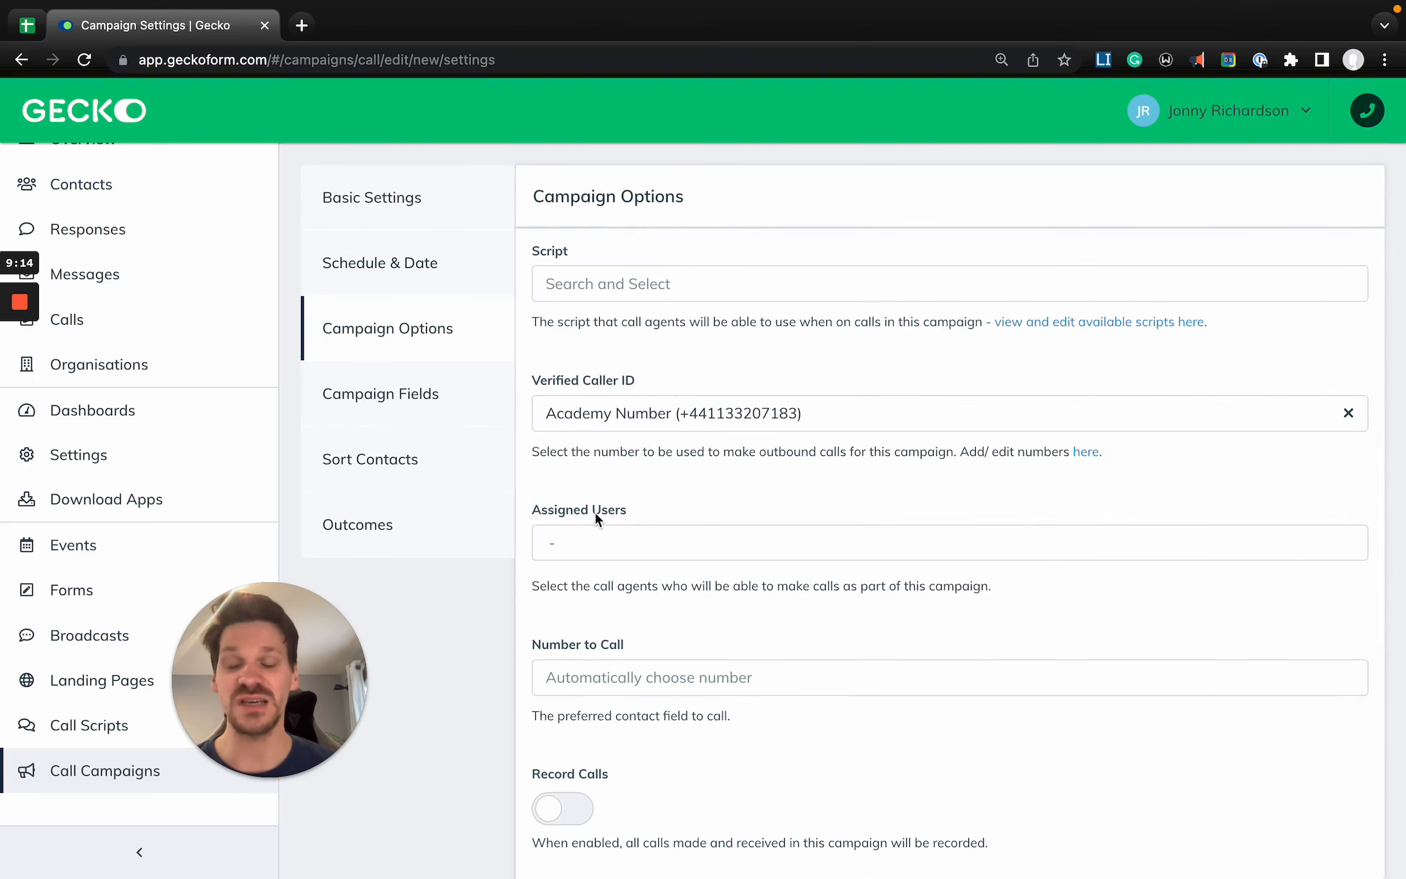
scroll(596, 514, "up", 1)
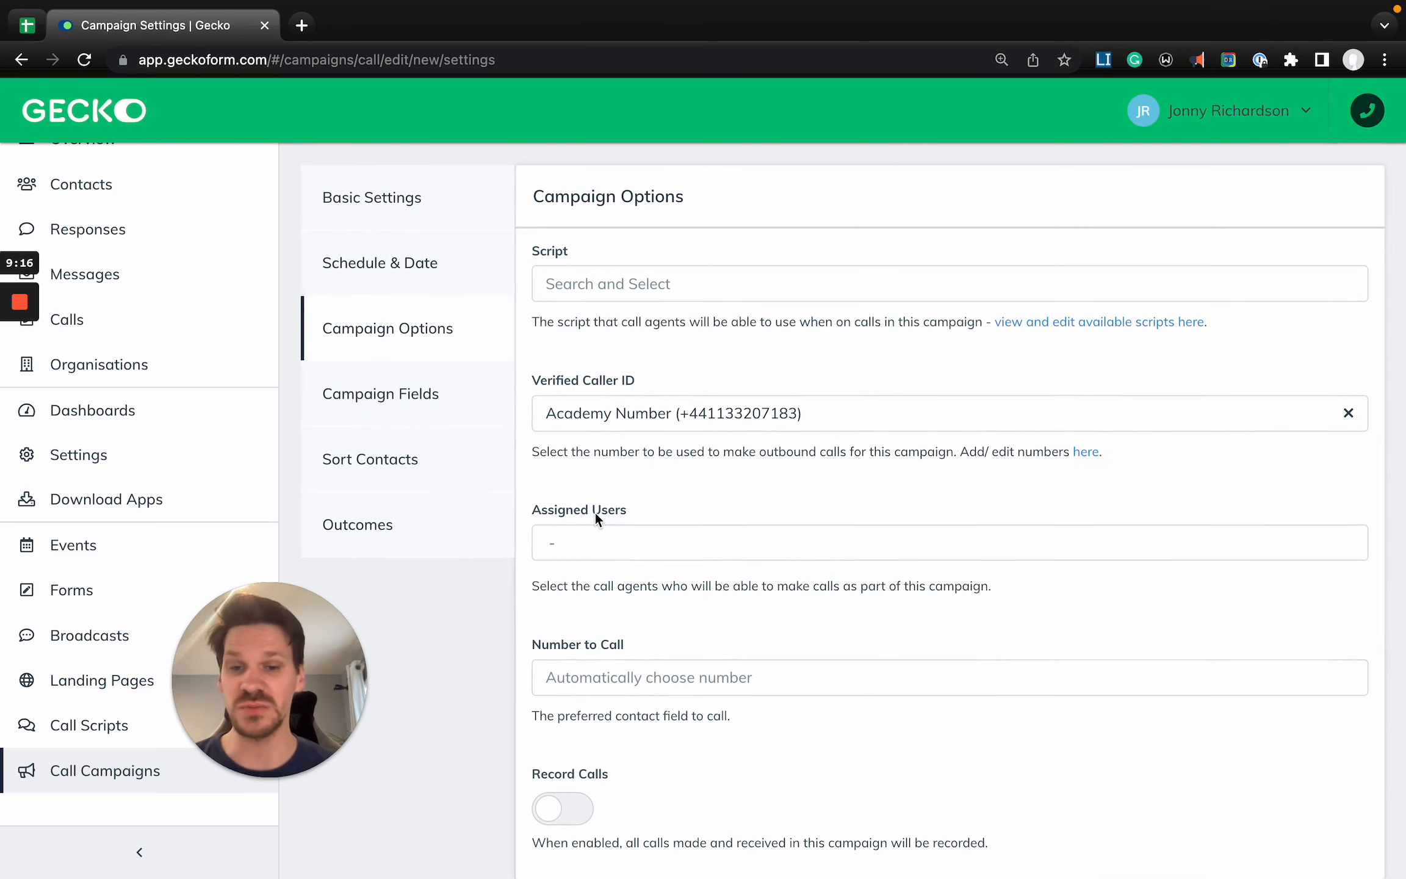
left_click(621, 543)
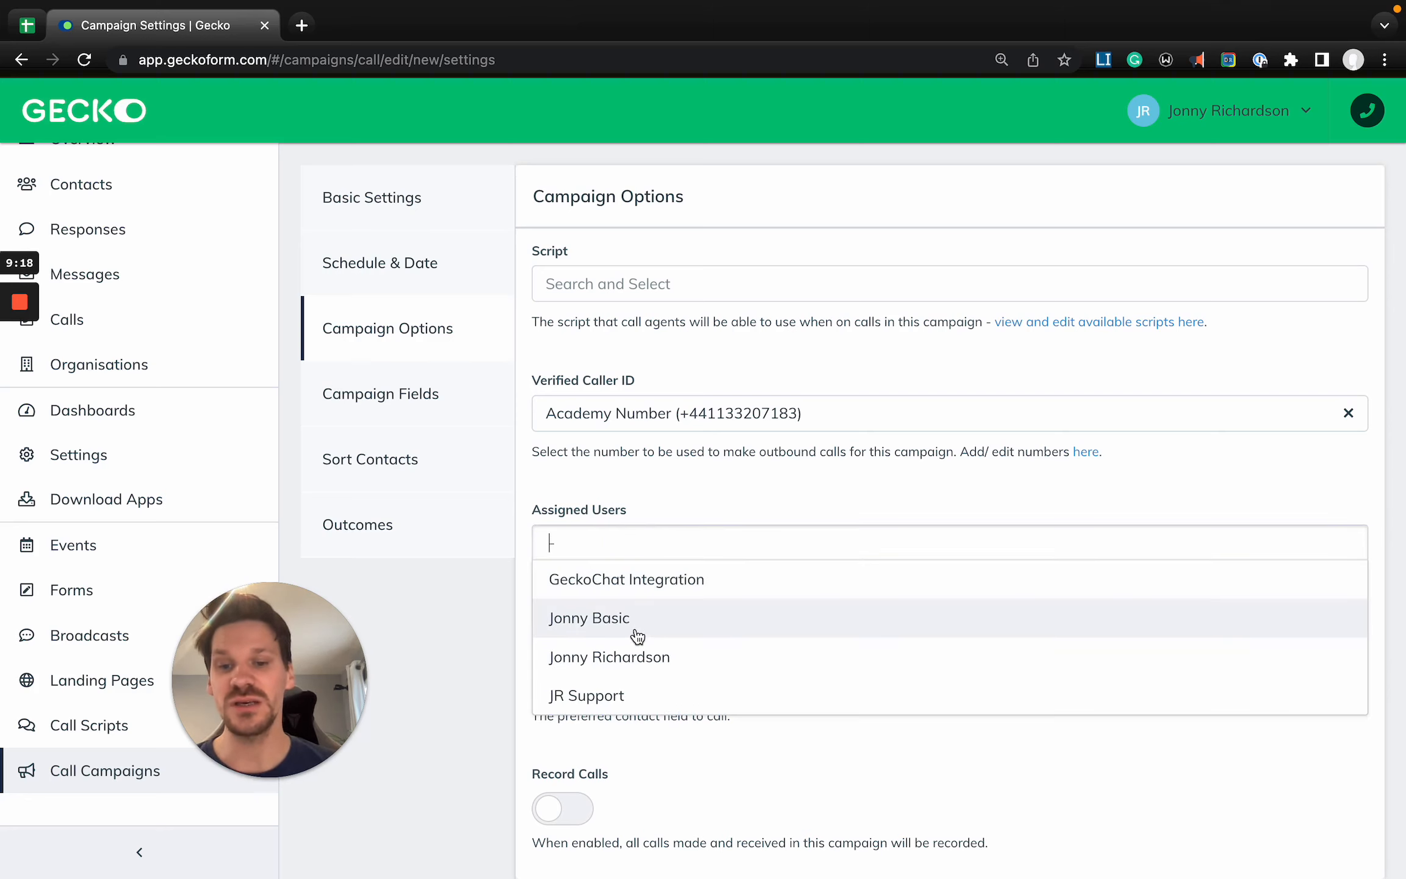
left_click(663, 658)
left_click(684, 621)
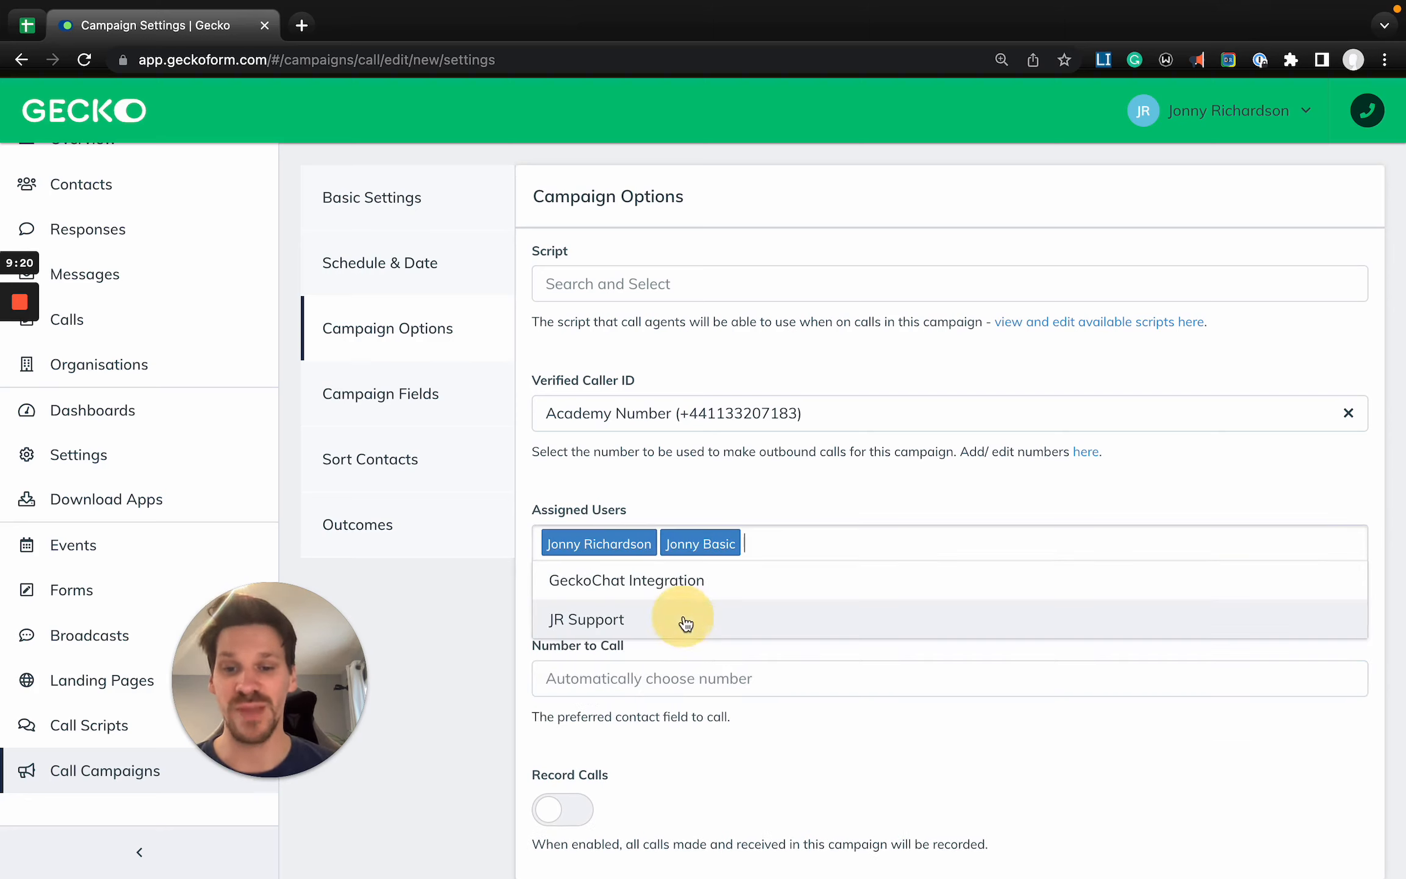
left_click(685, 622)
left_click(777, 499)
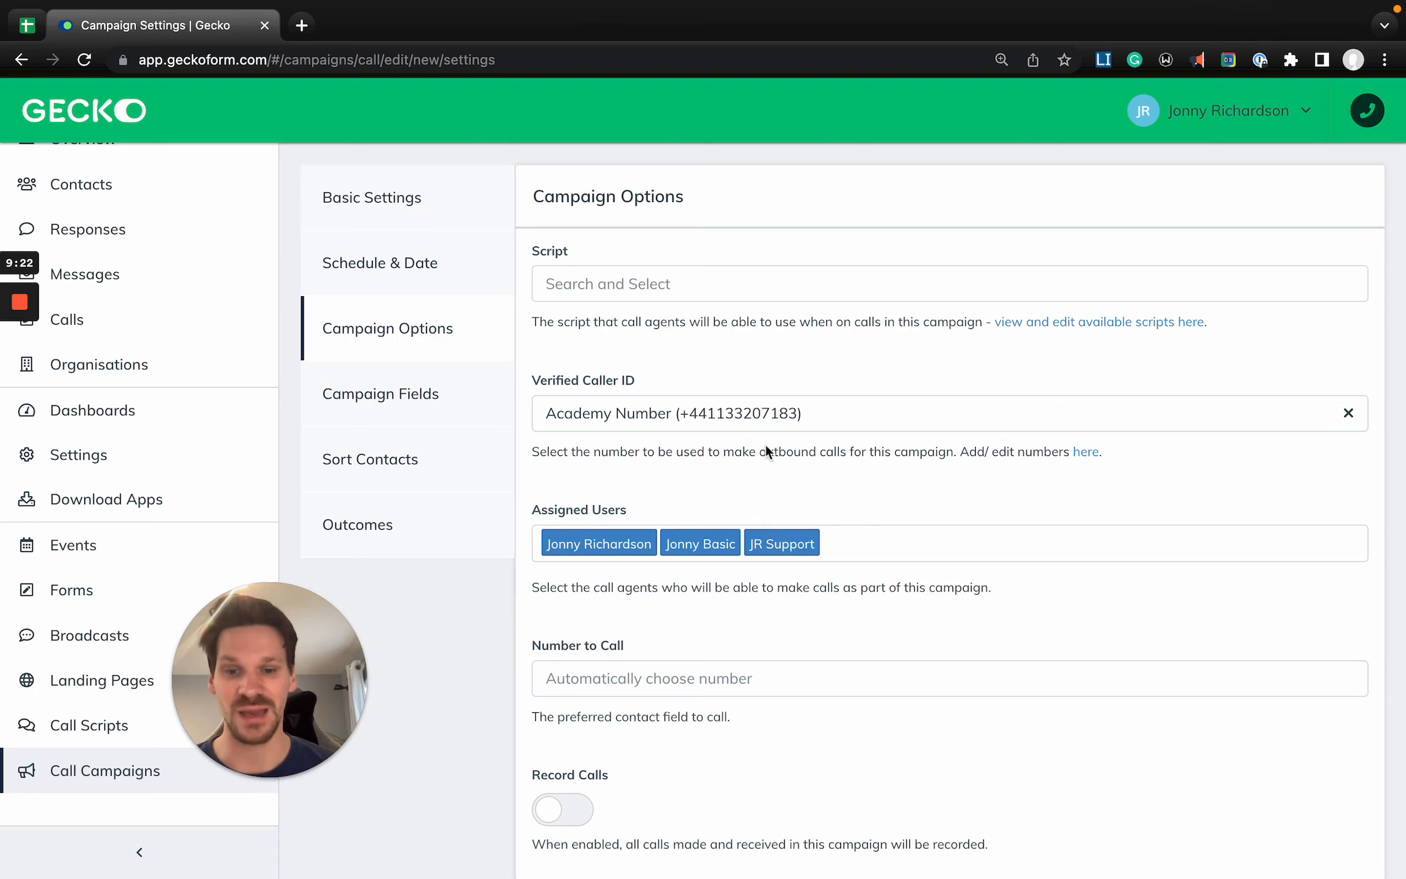
- Set the campaign's preferred Number to Call field to Telephone
scroll(855, 568, "down", 1)
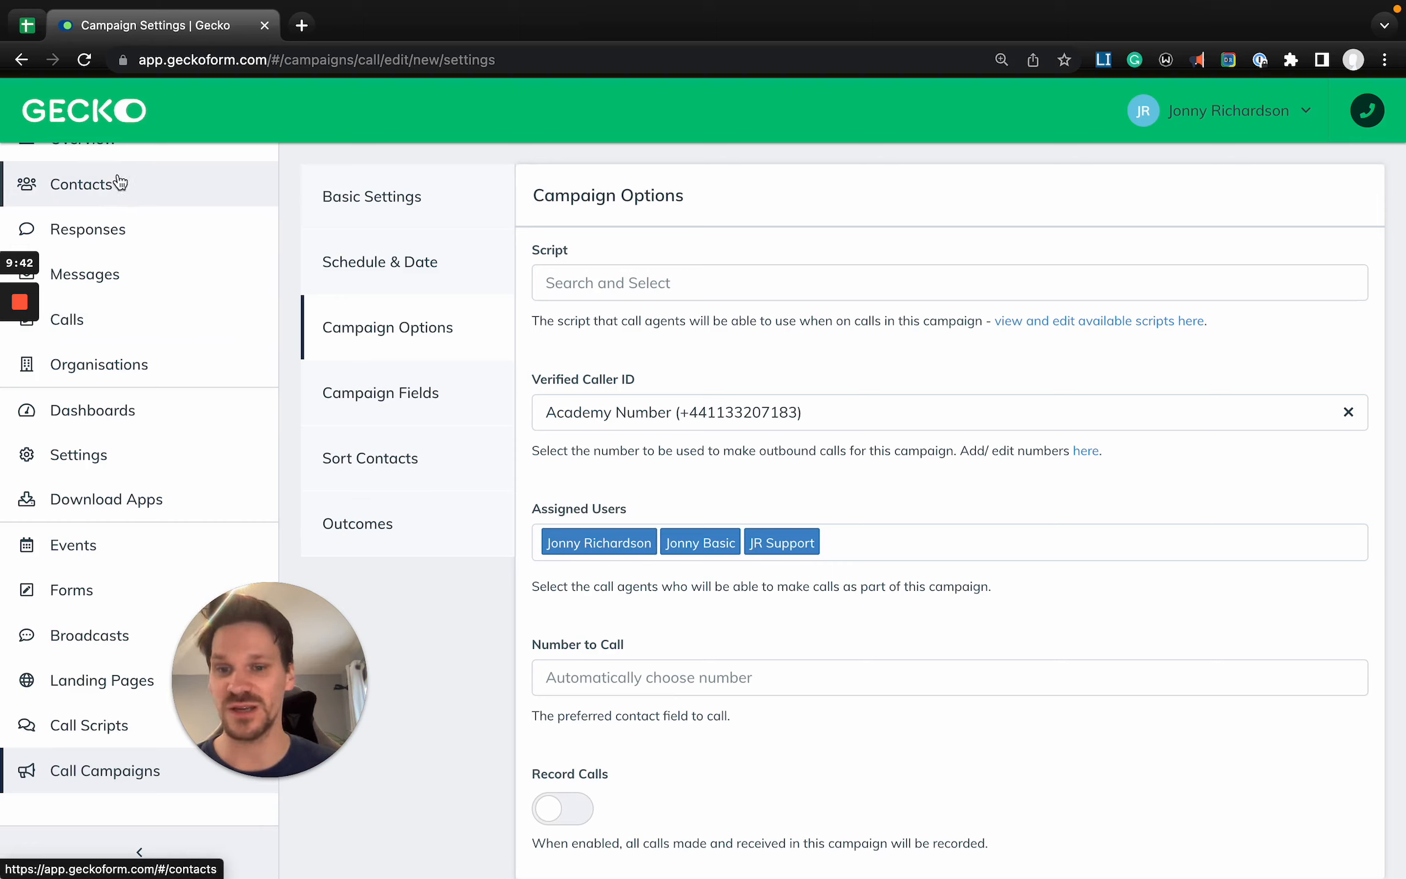
left_click(681, 678)
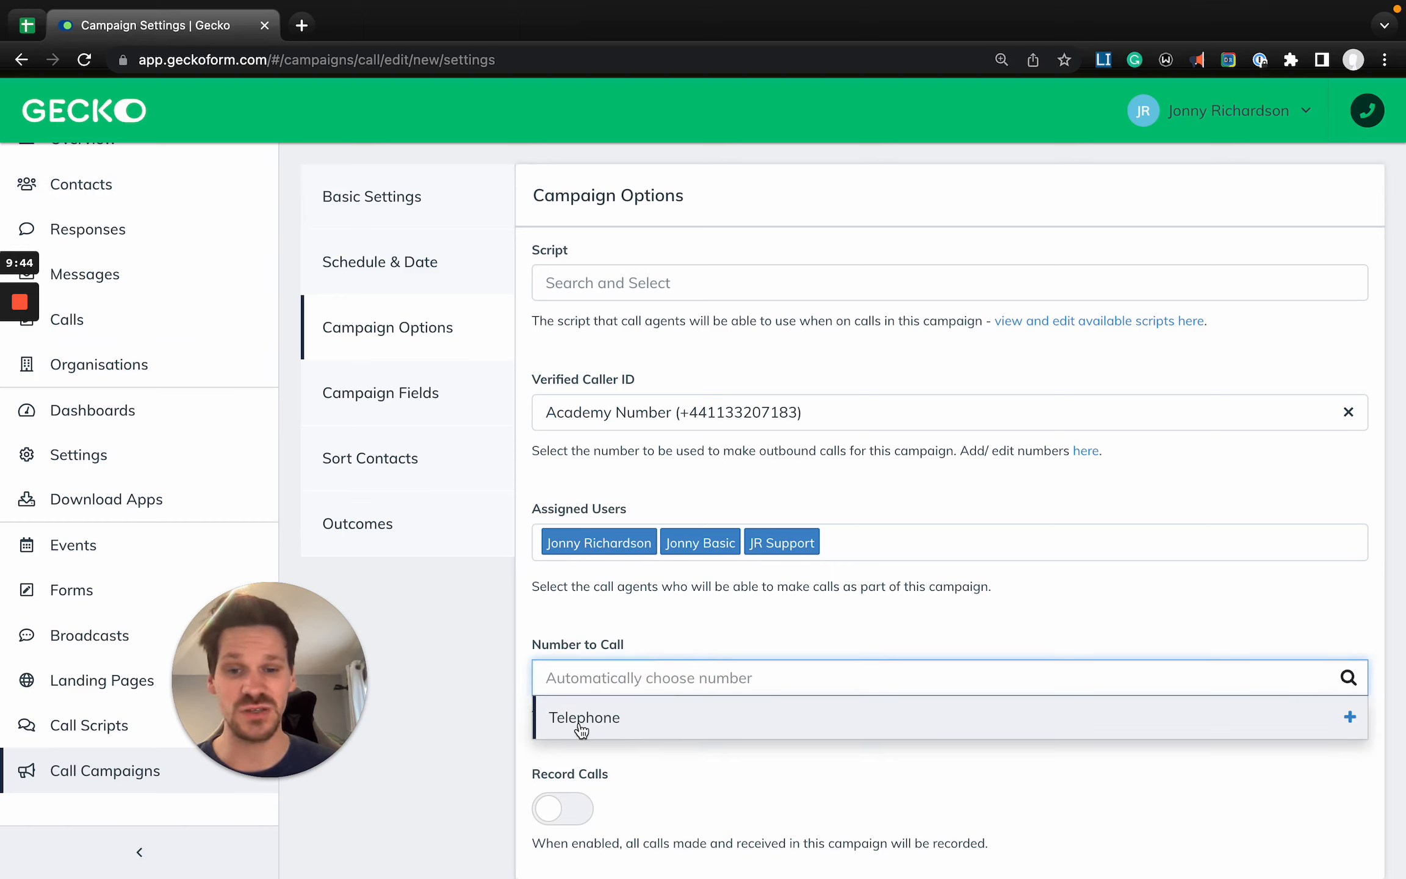
left_click(582, 720)
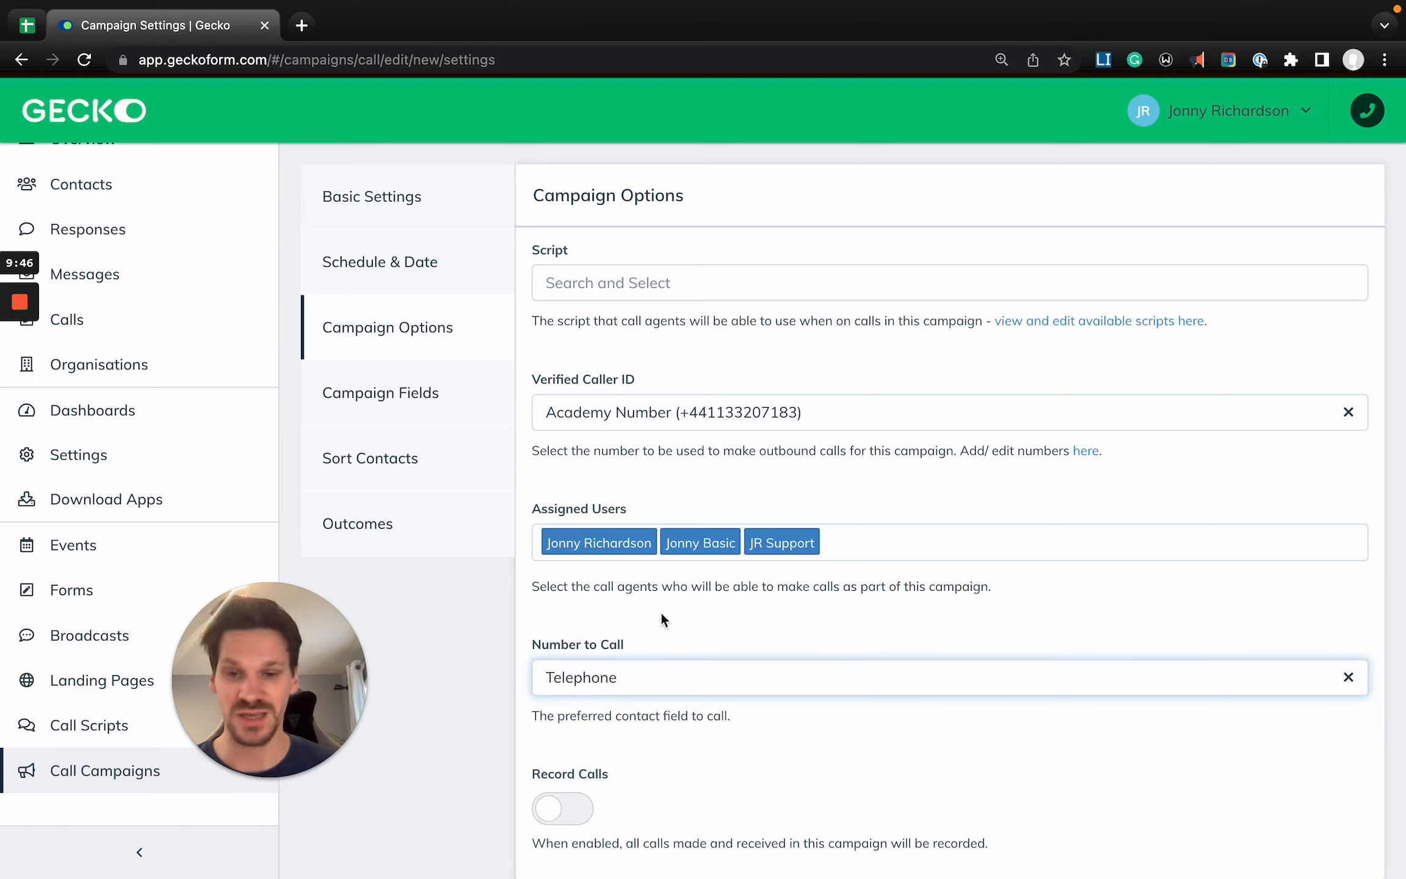
left_click(594, 688)
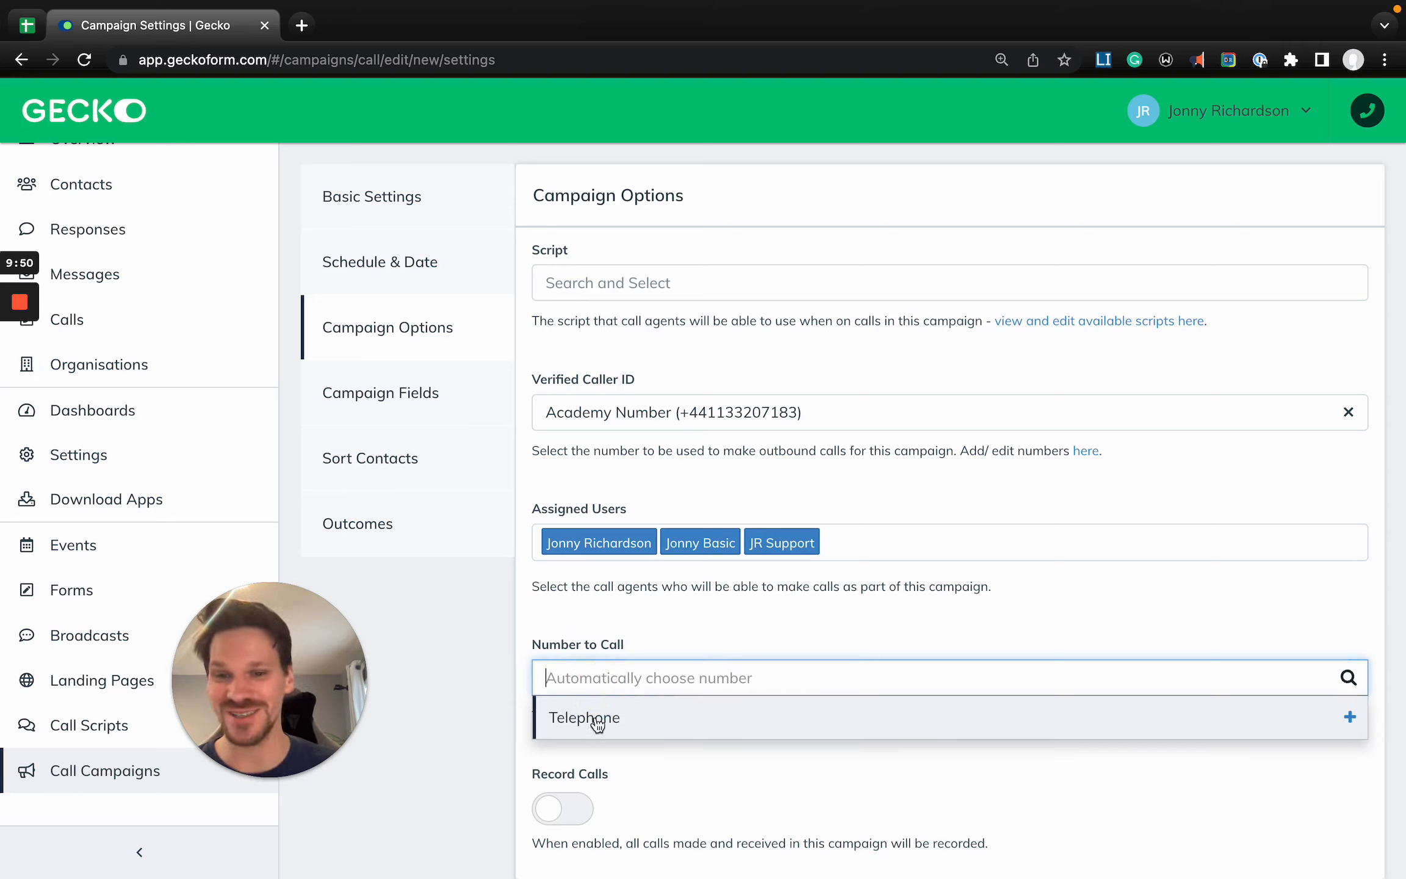
left_click(631, 731)
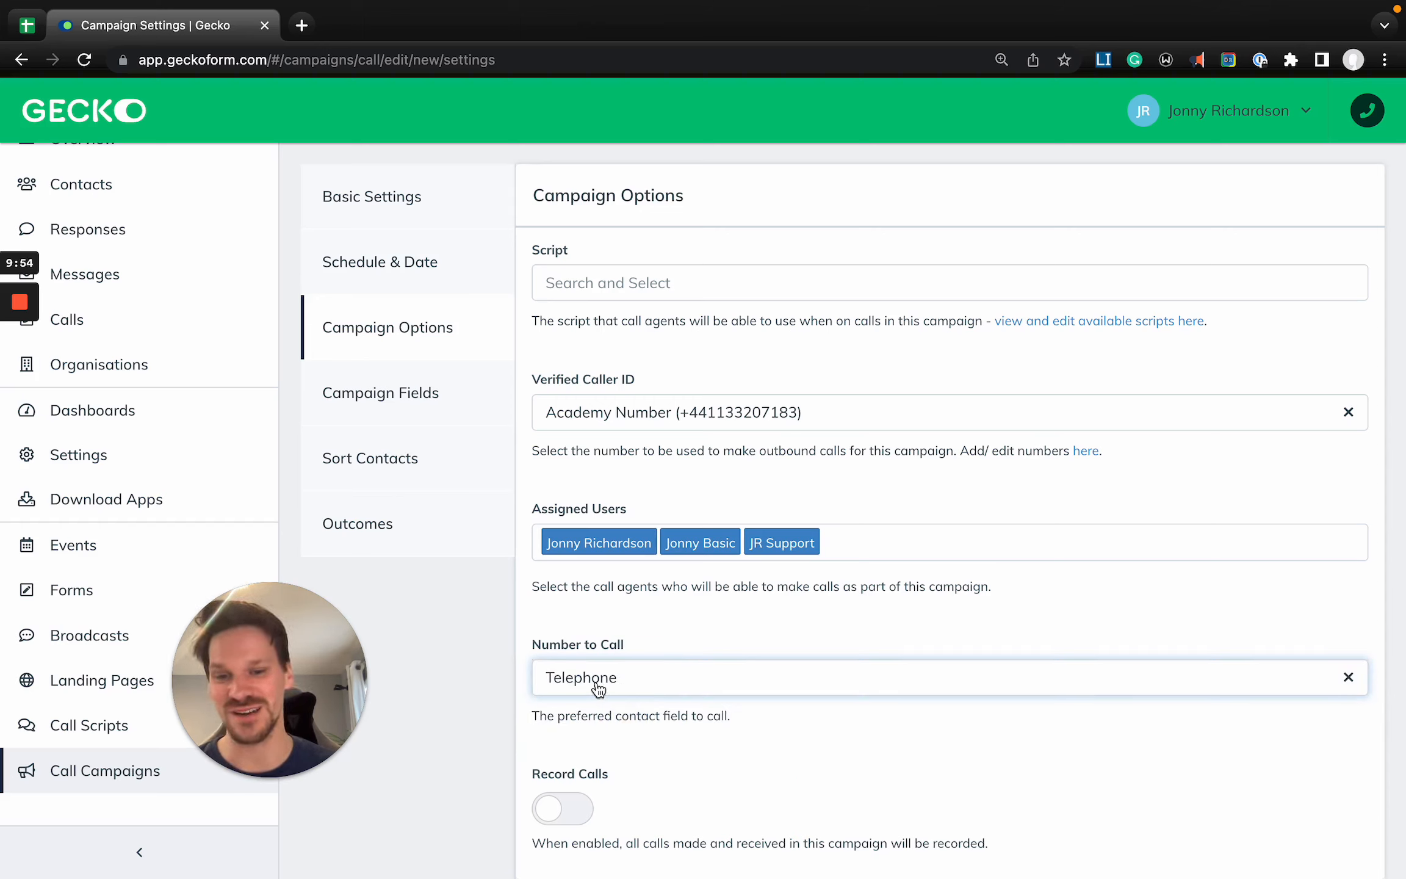
left_click(612, 719)
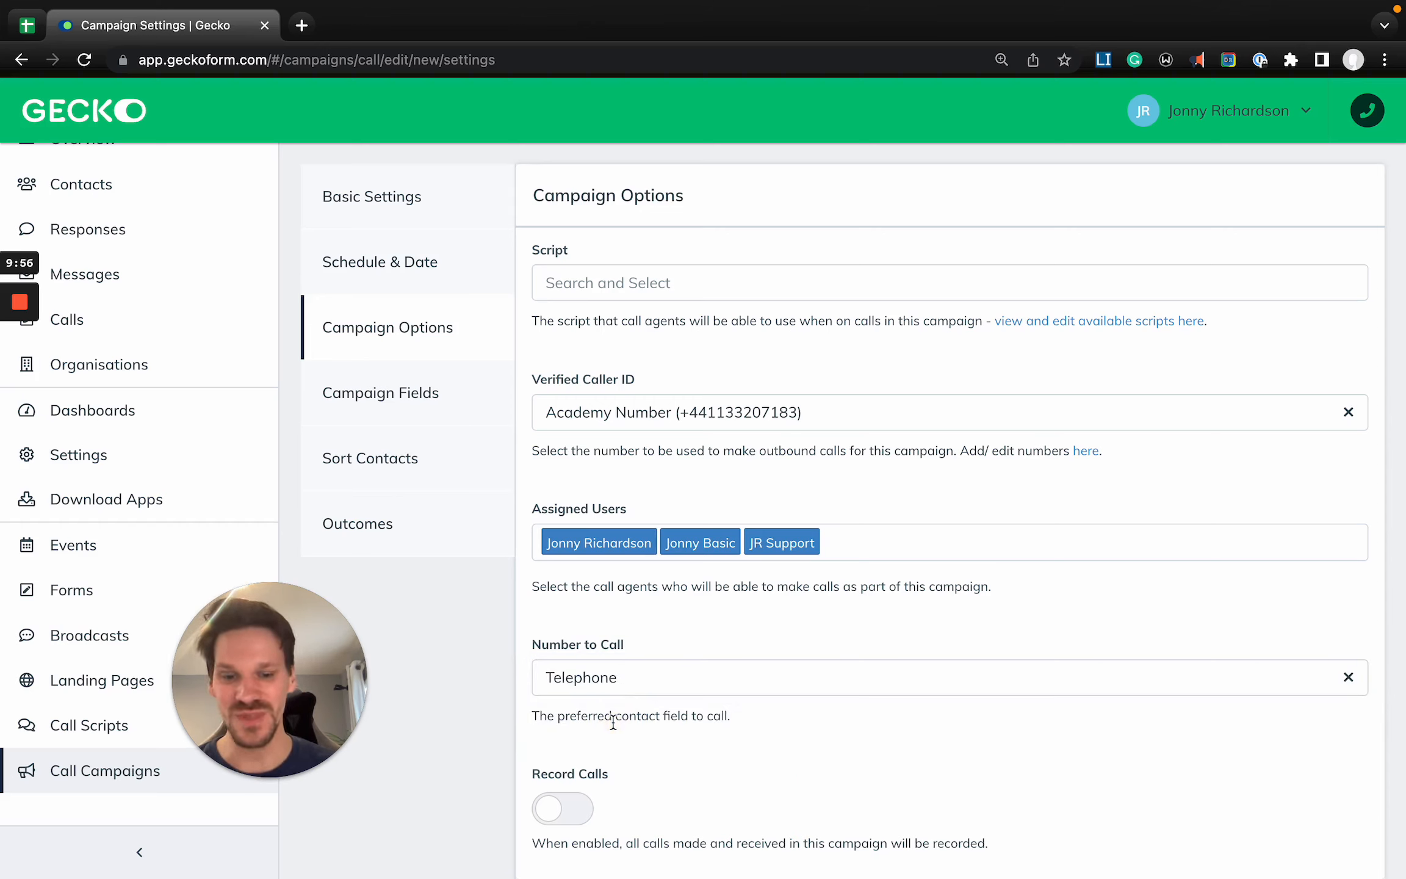
left_click(615, 709)
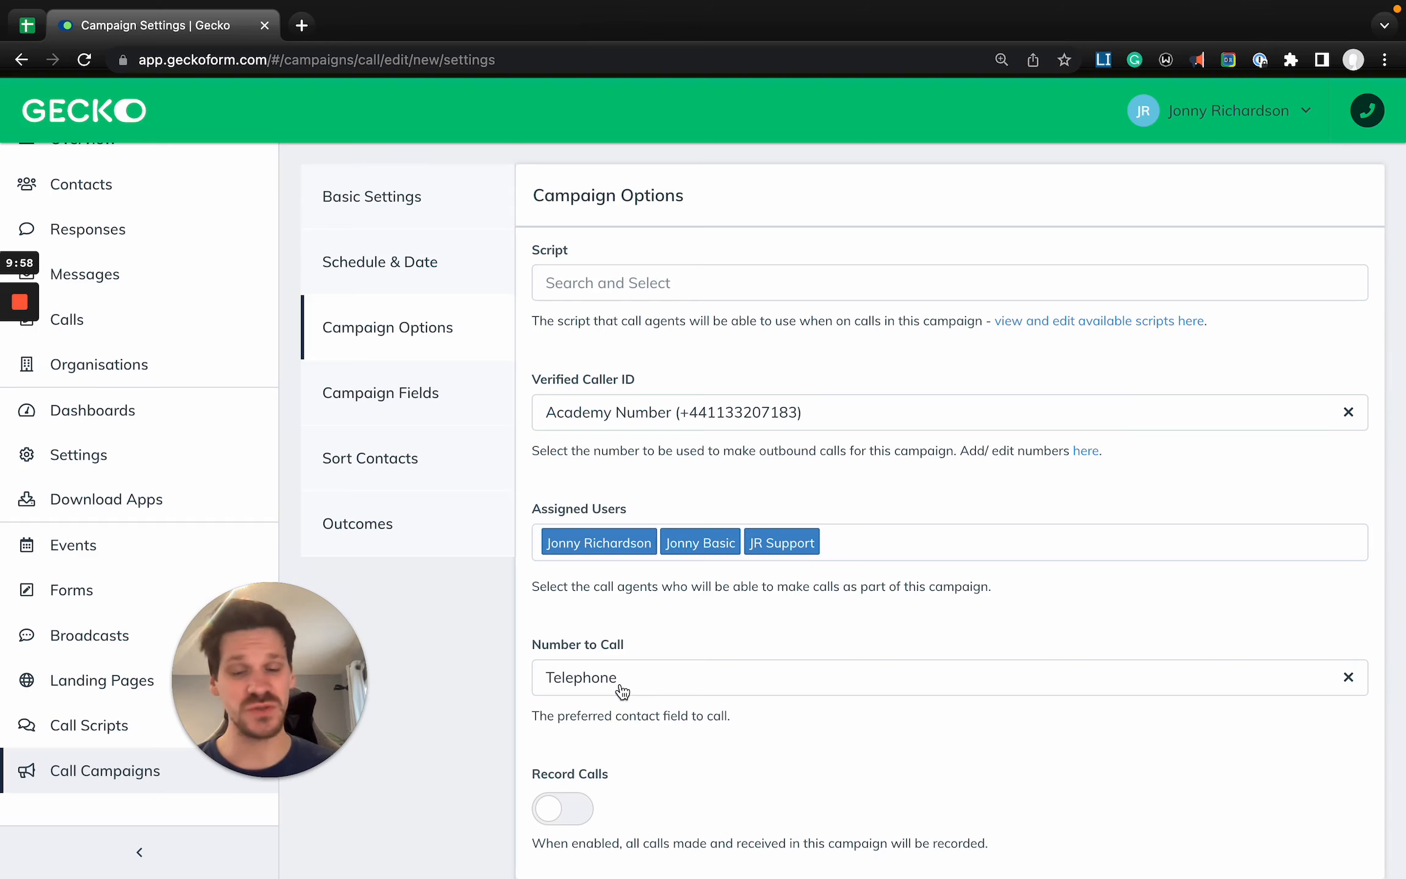
- Turn on Record Calls for the campaign and check over the rest of the Campaign Options
scroll(636, 749, "up", 3)
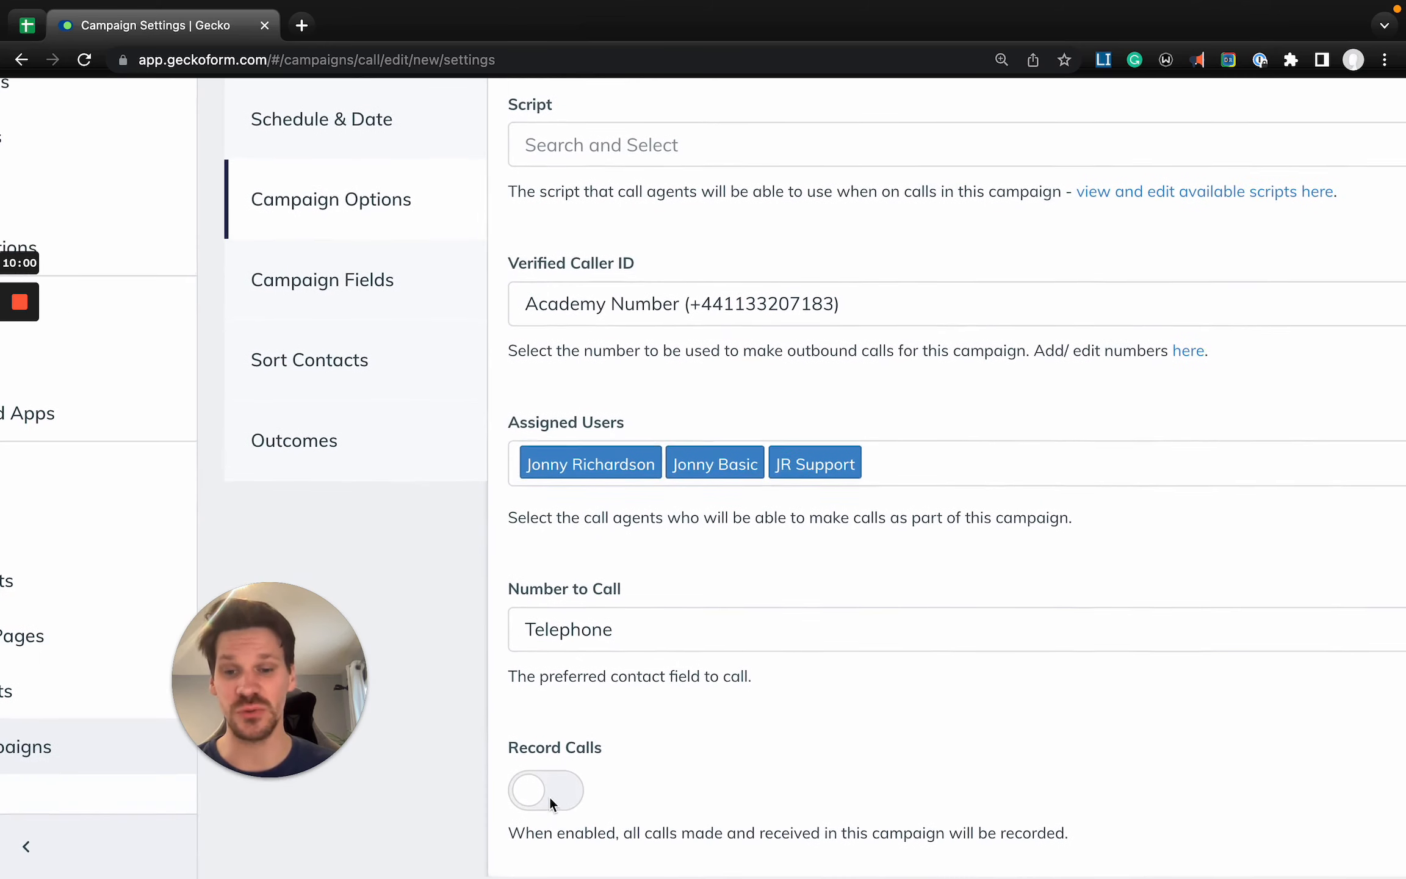
left_click(549, 797)
scroll(549, 798, "down", 3)
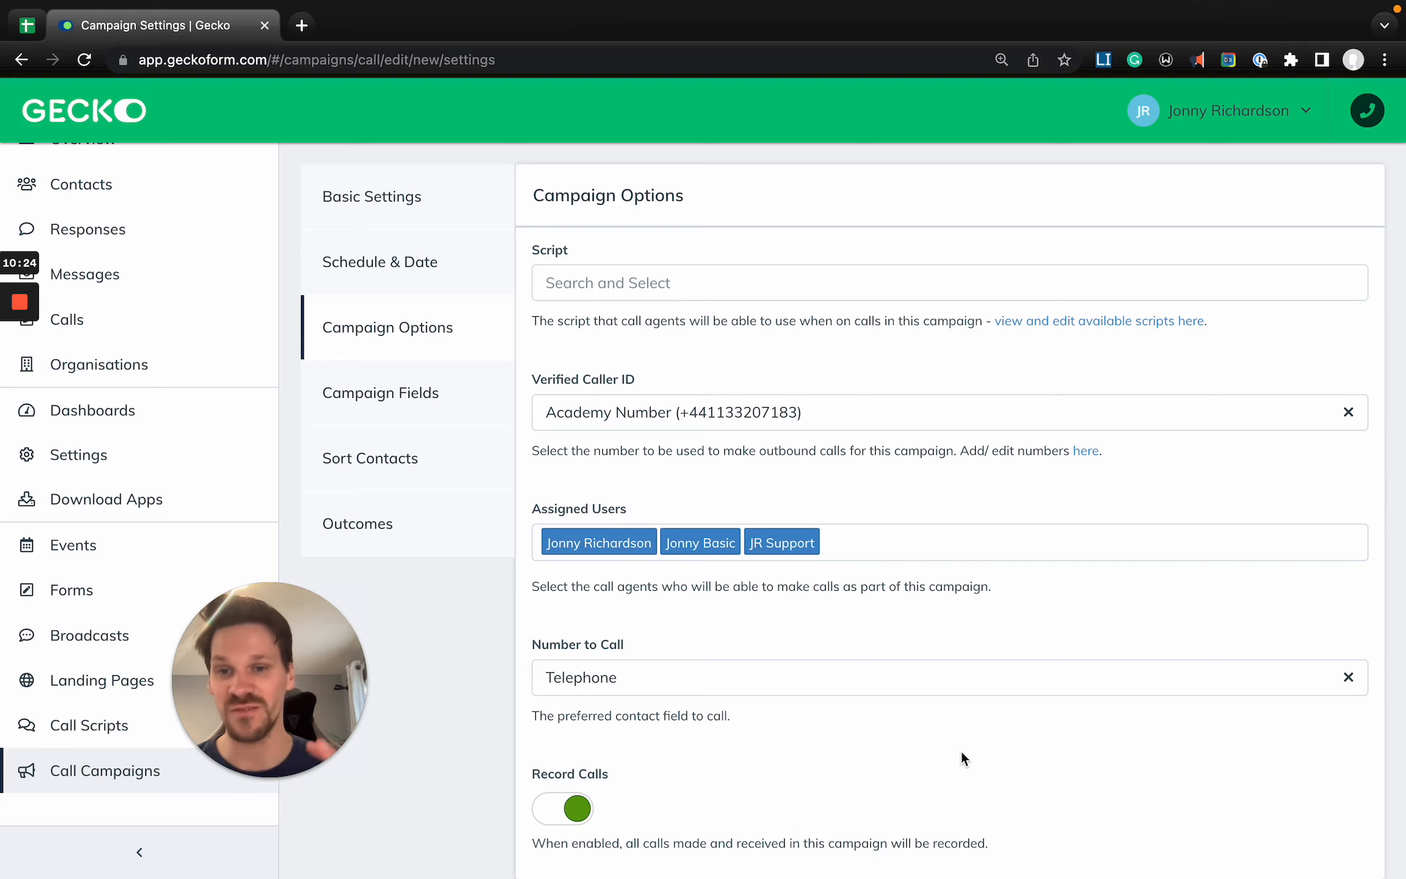
scroll(750, 519, "up", 1)
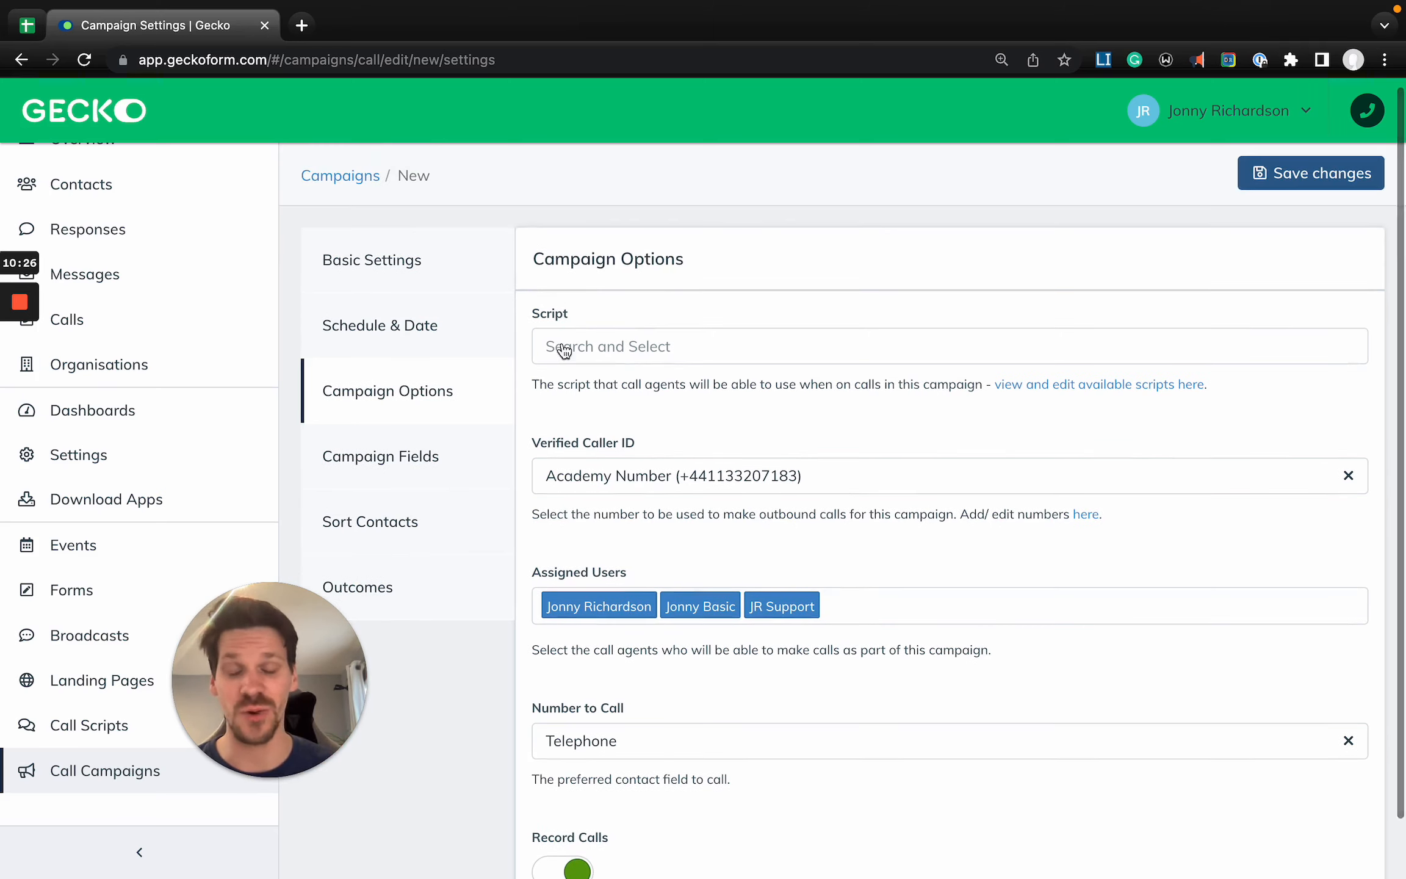
scroll(659, 765, "down", 1)
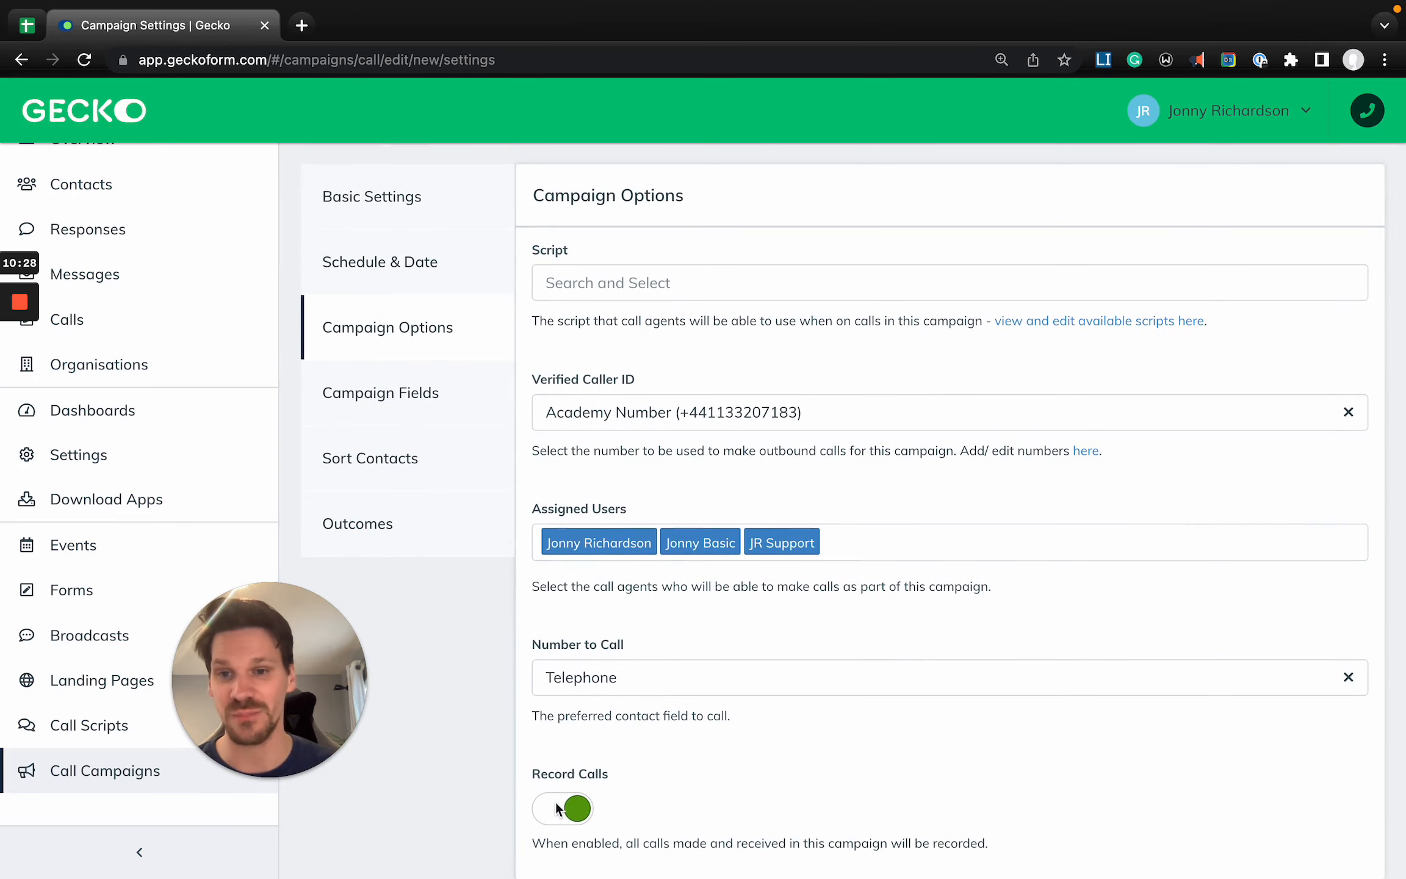
- In the Campaign Fields, hide Telephone, Preferred Language and Organisation from the overview contact list and show Program of Interest and Year of Entry
left_click(426, 416)
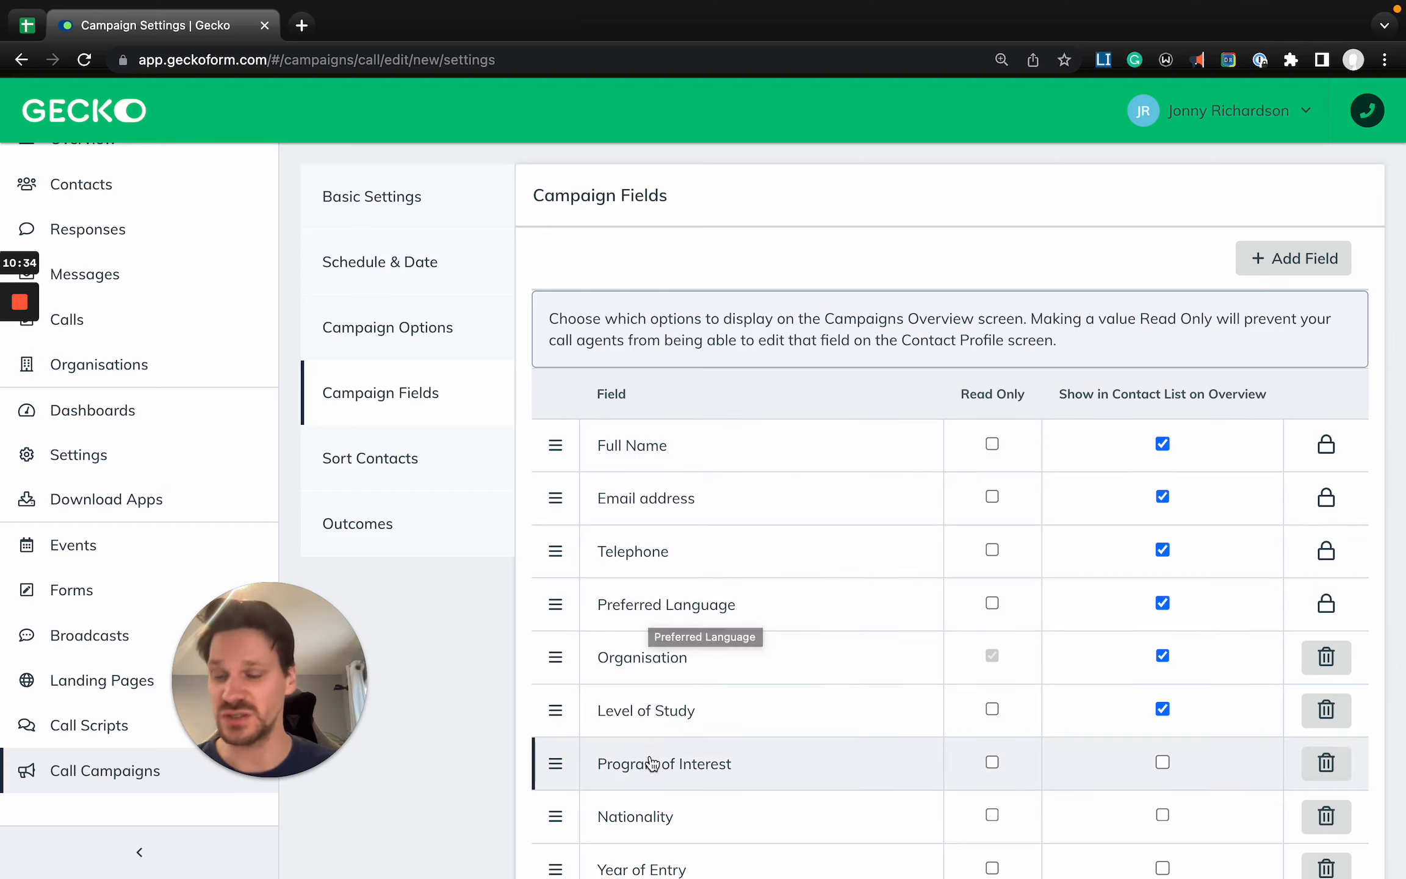
scroll(703, 484, "down", 2)
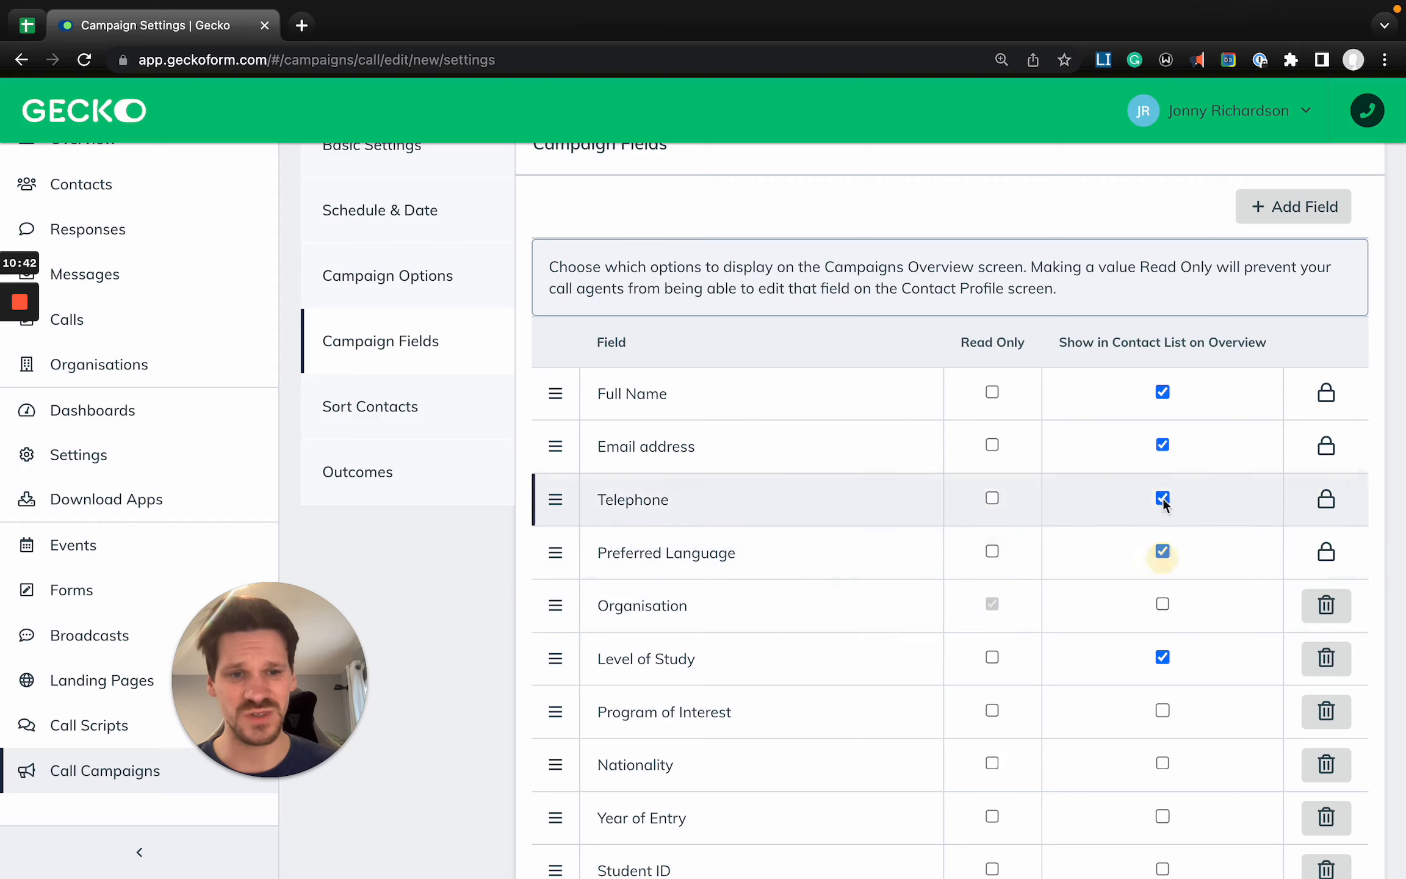
left_click(1163, 551)
scroll(1165, 611, "down", 1)
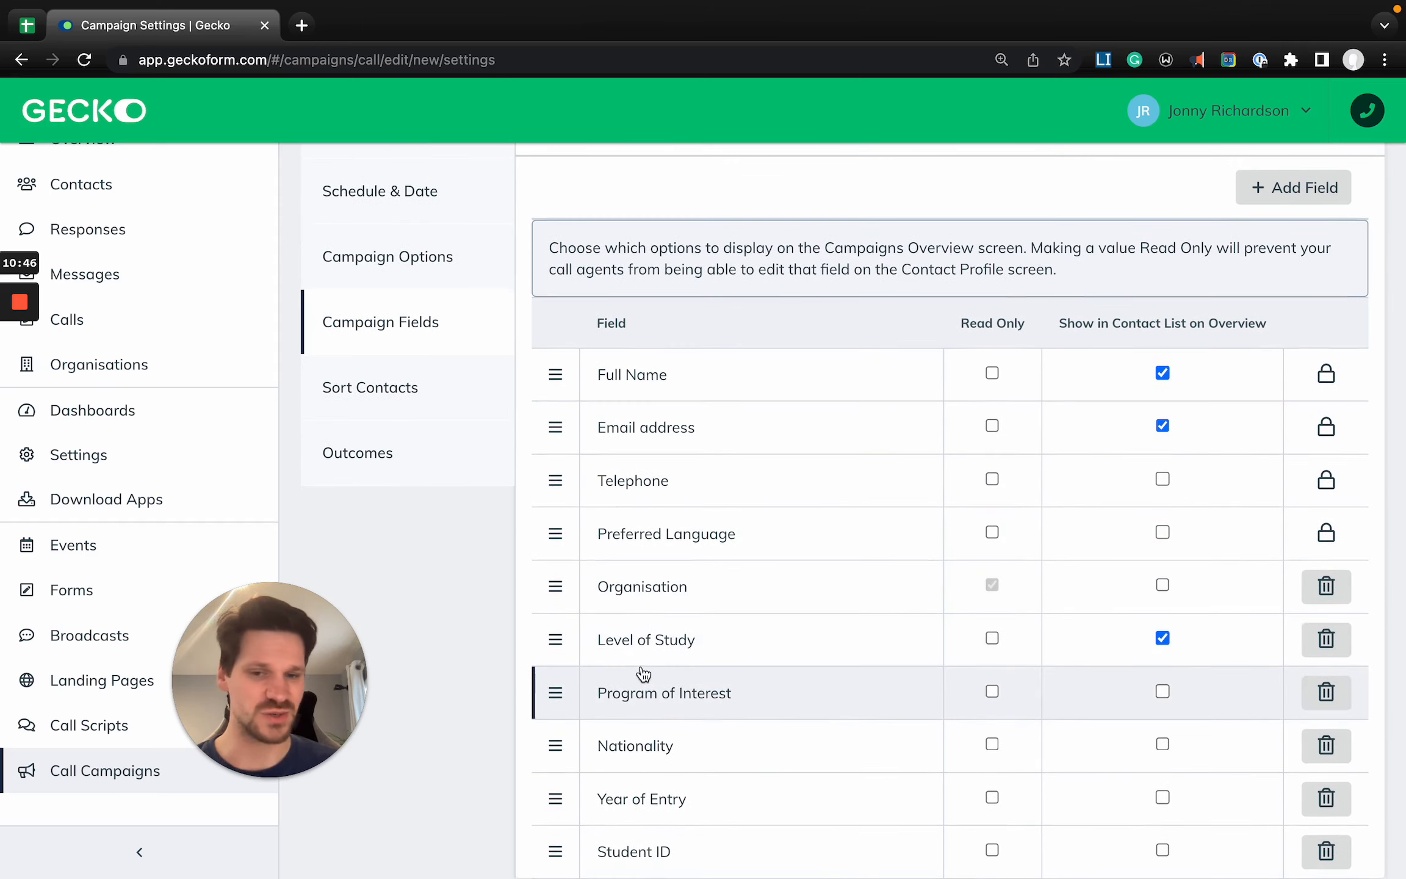
left_click(1163, 692)
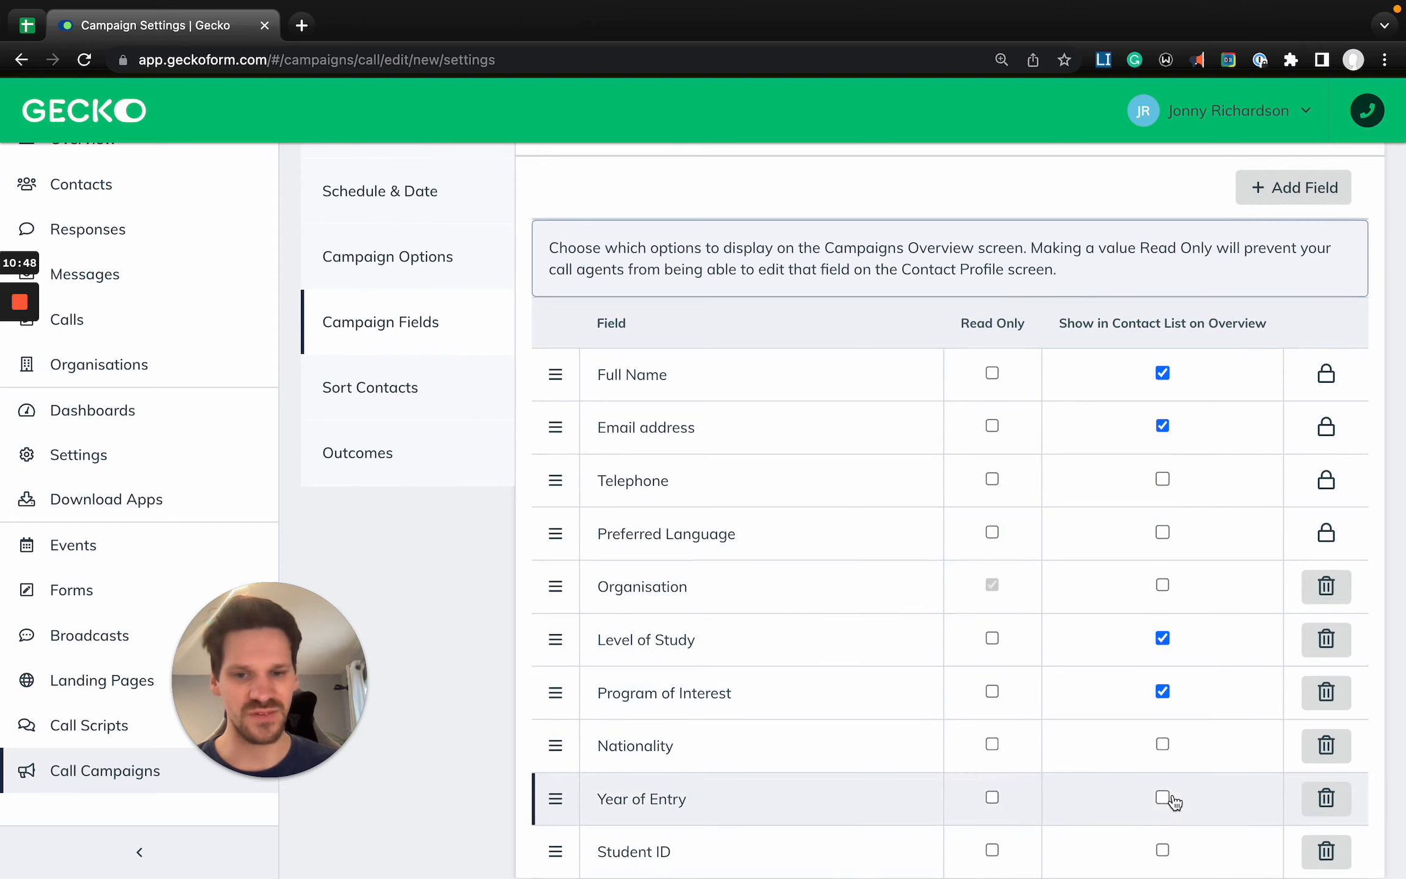
left_click(1174, 807)
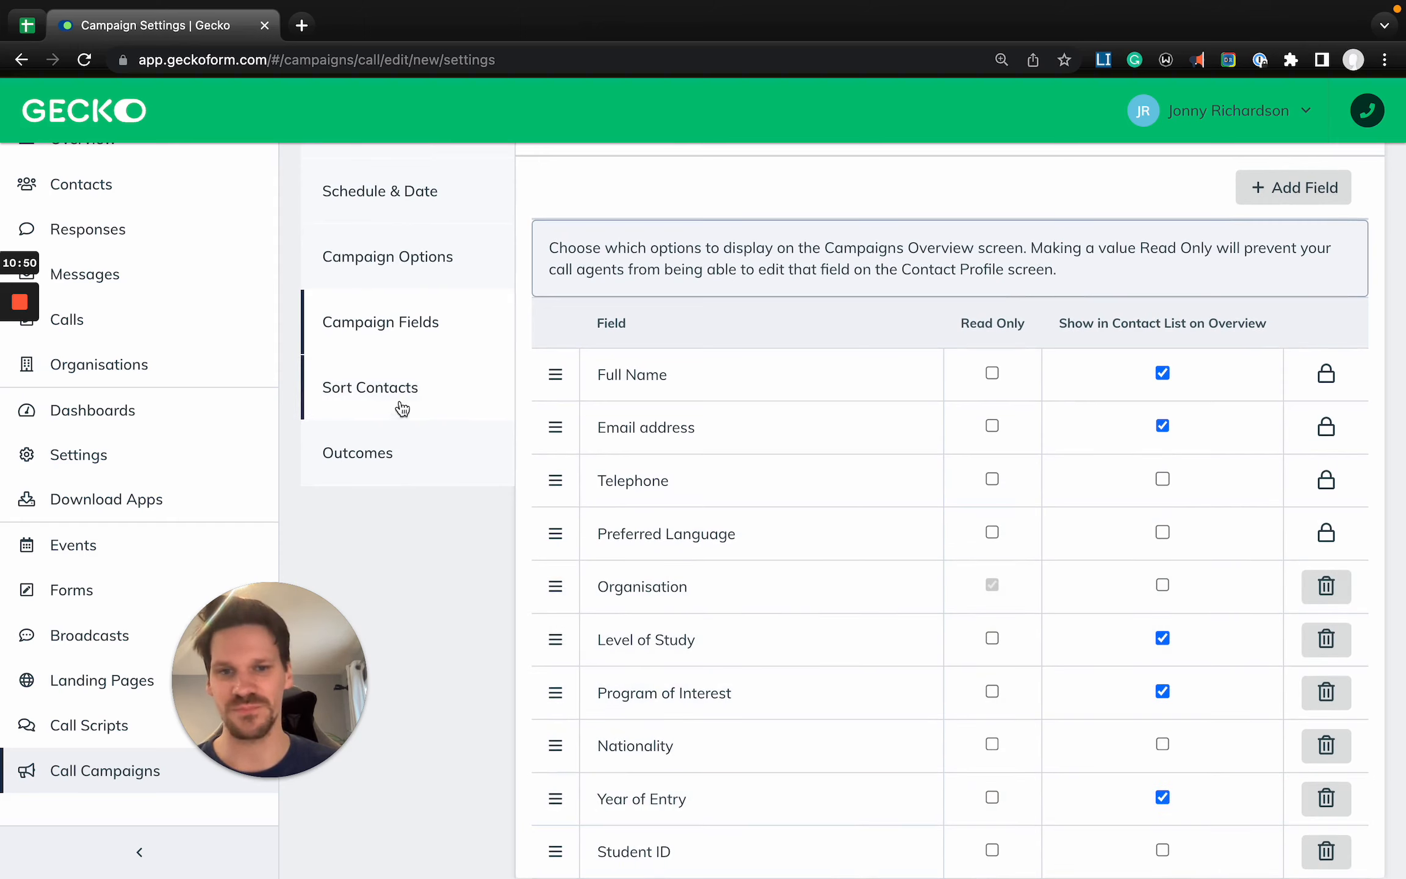
- Open the campaign's Sort Contacts settings and review the default sort field and order
scroll(803, 441, "up", 2)
scroll(802, 441, "up", 2)
left_click(381, 519)
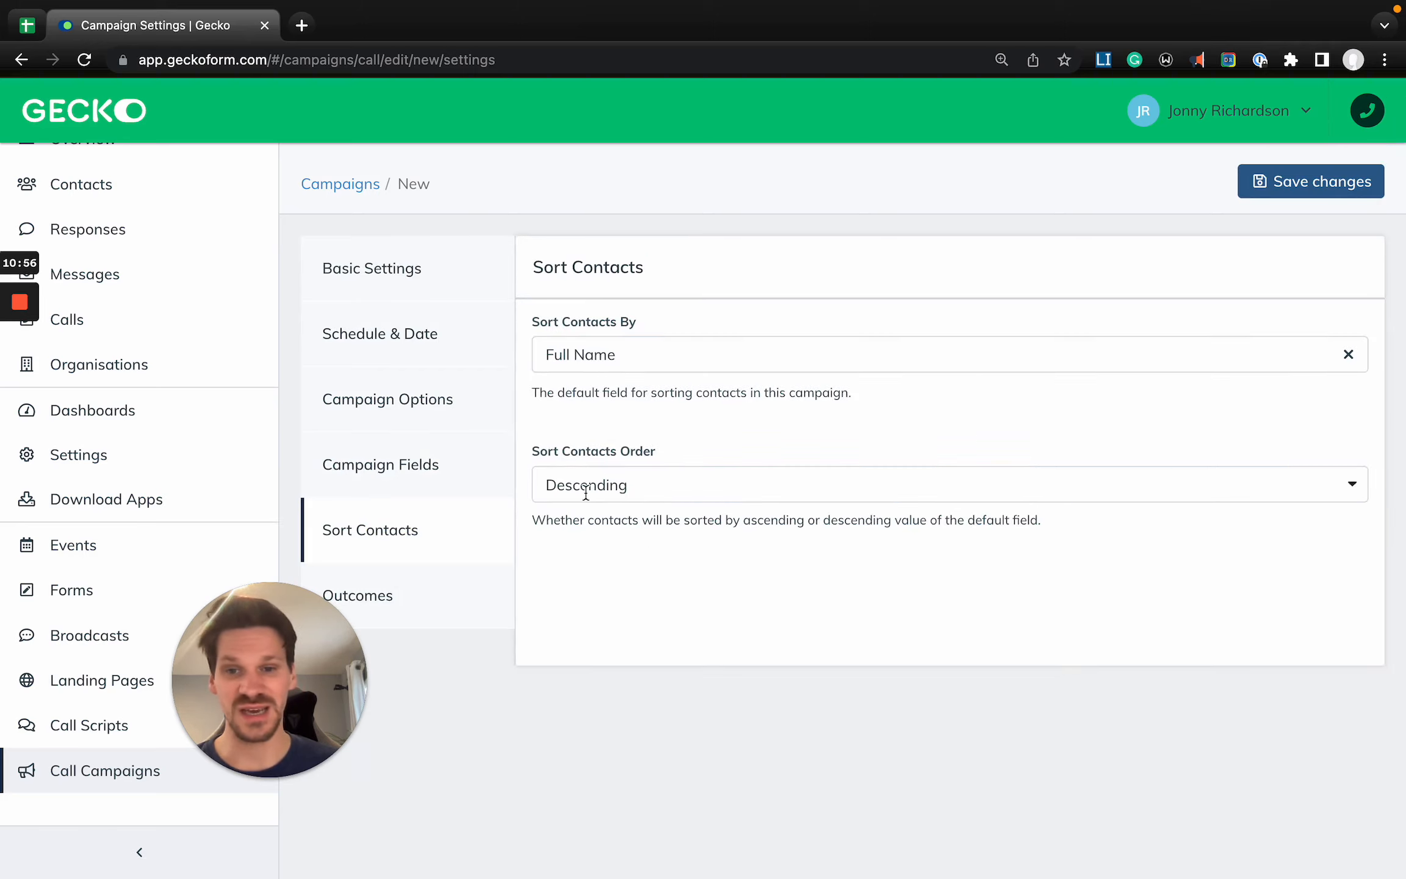
- Add "Left message on voicemail" to the campaign's call outcomes
left_click(475, 604)
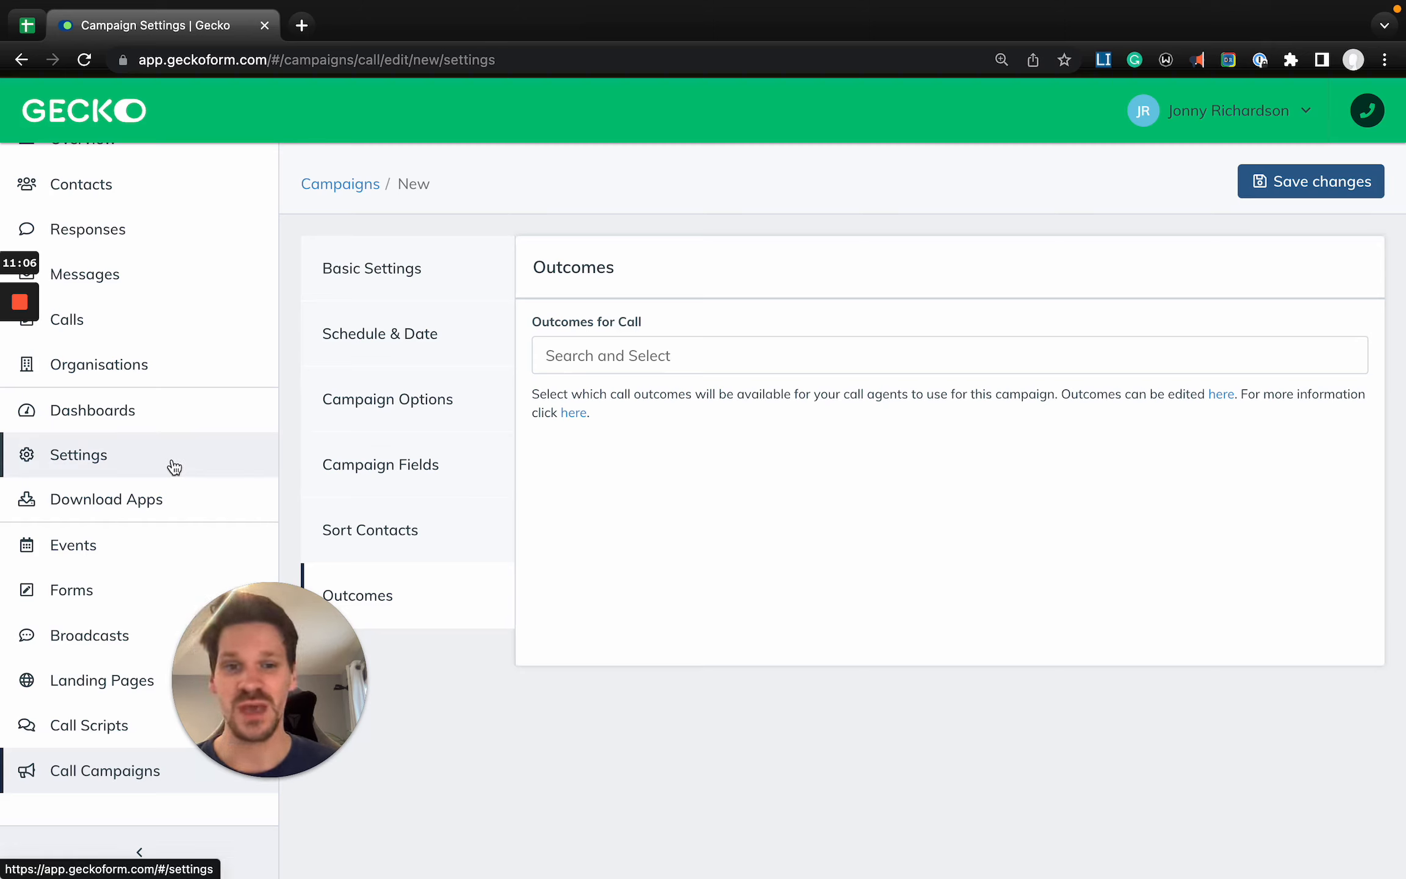
left_click(620, 367)
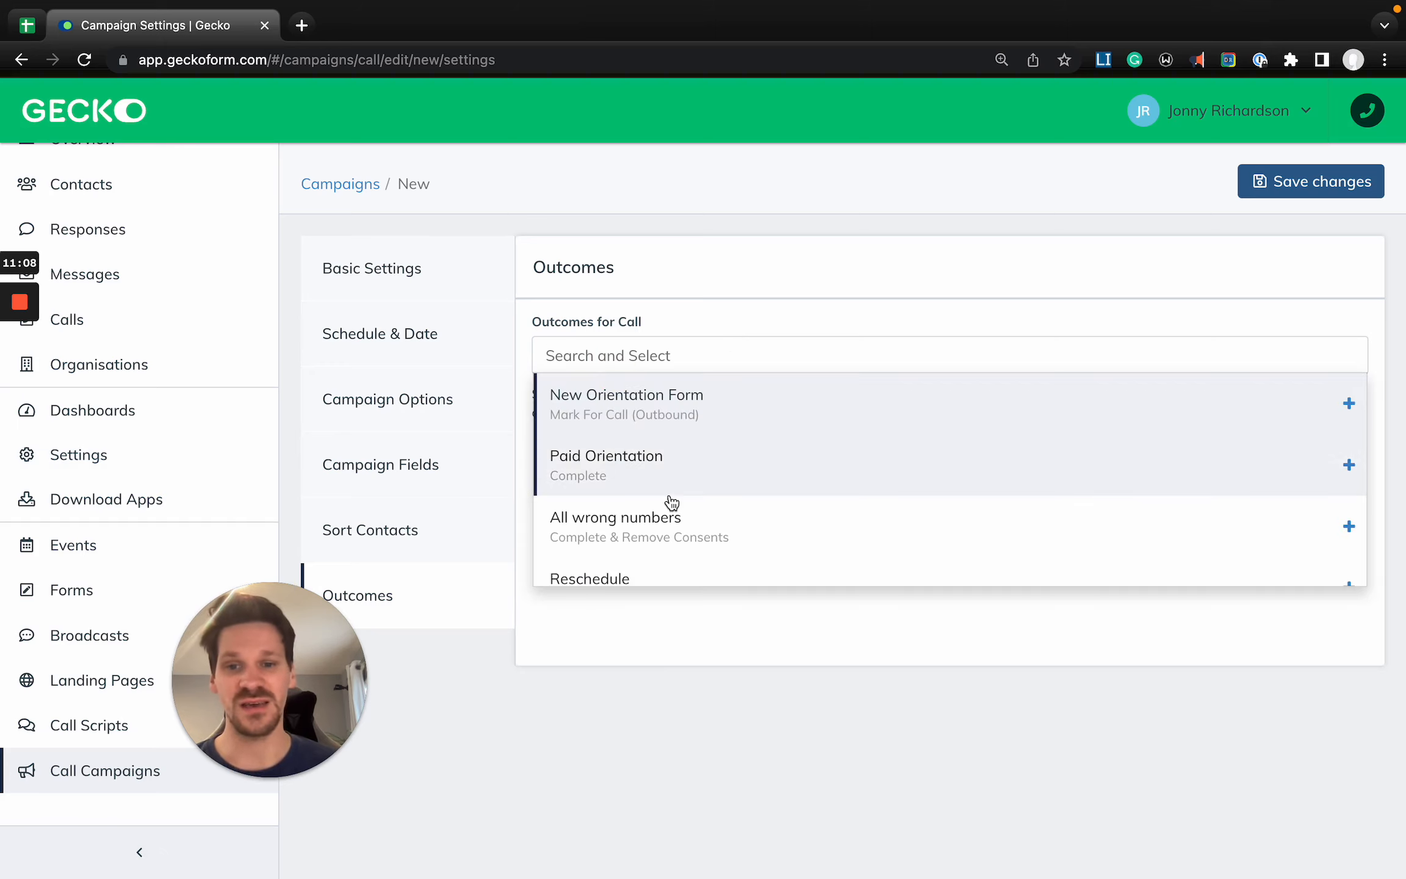
scroll(672, 502, "down", 3)
left_click(675, 302)
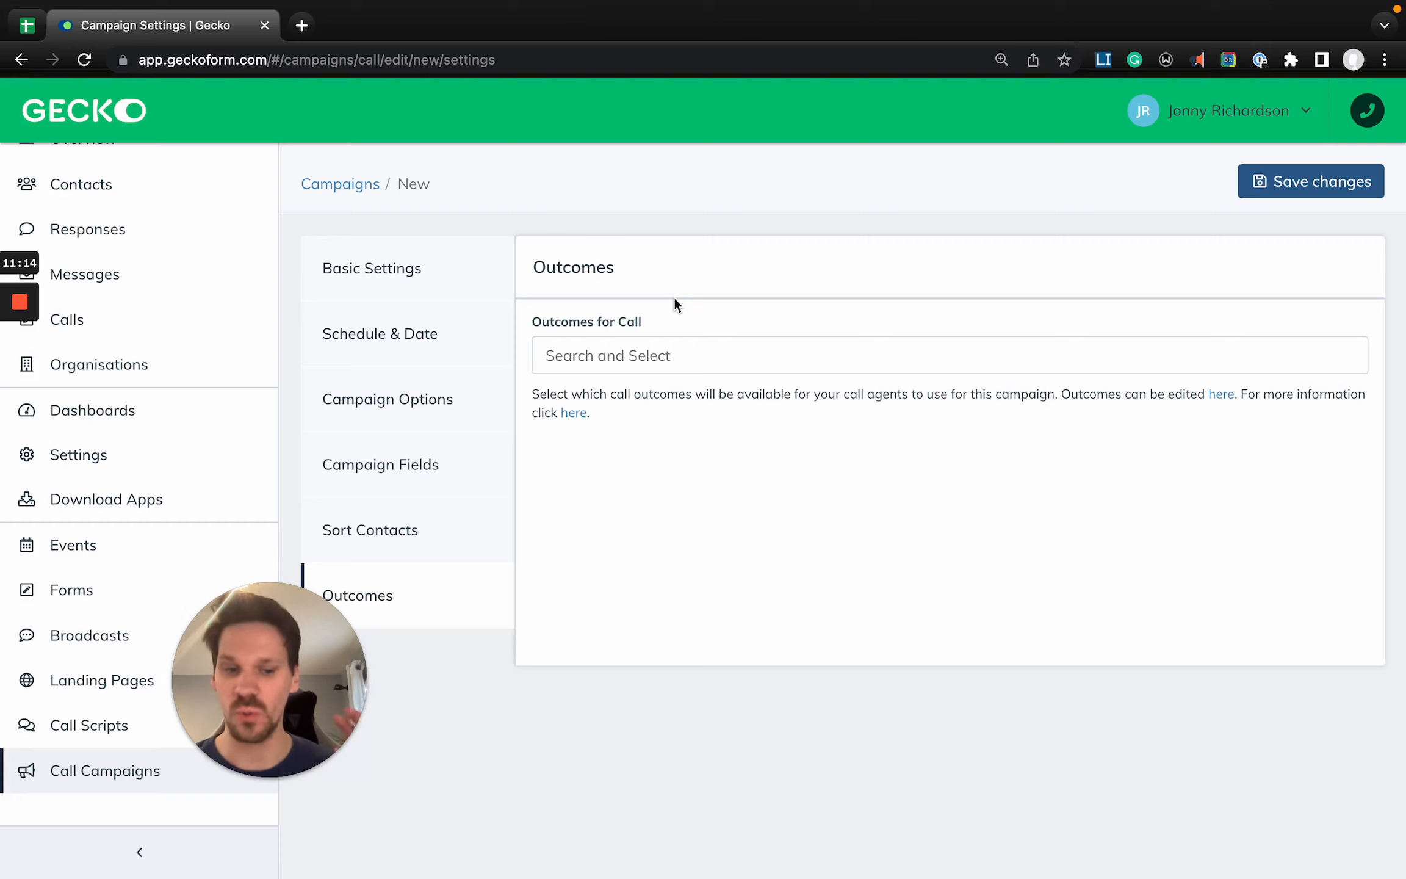
left_click(659, 367)
scroll(662, 497, "down", 6)
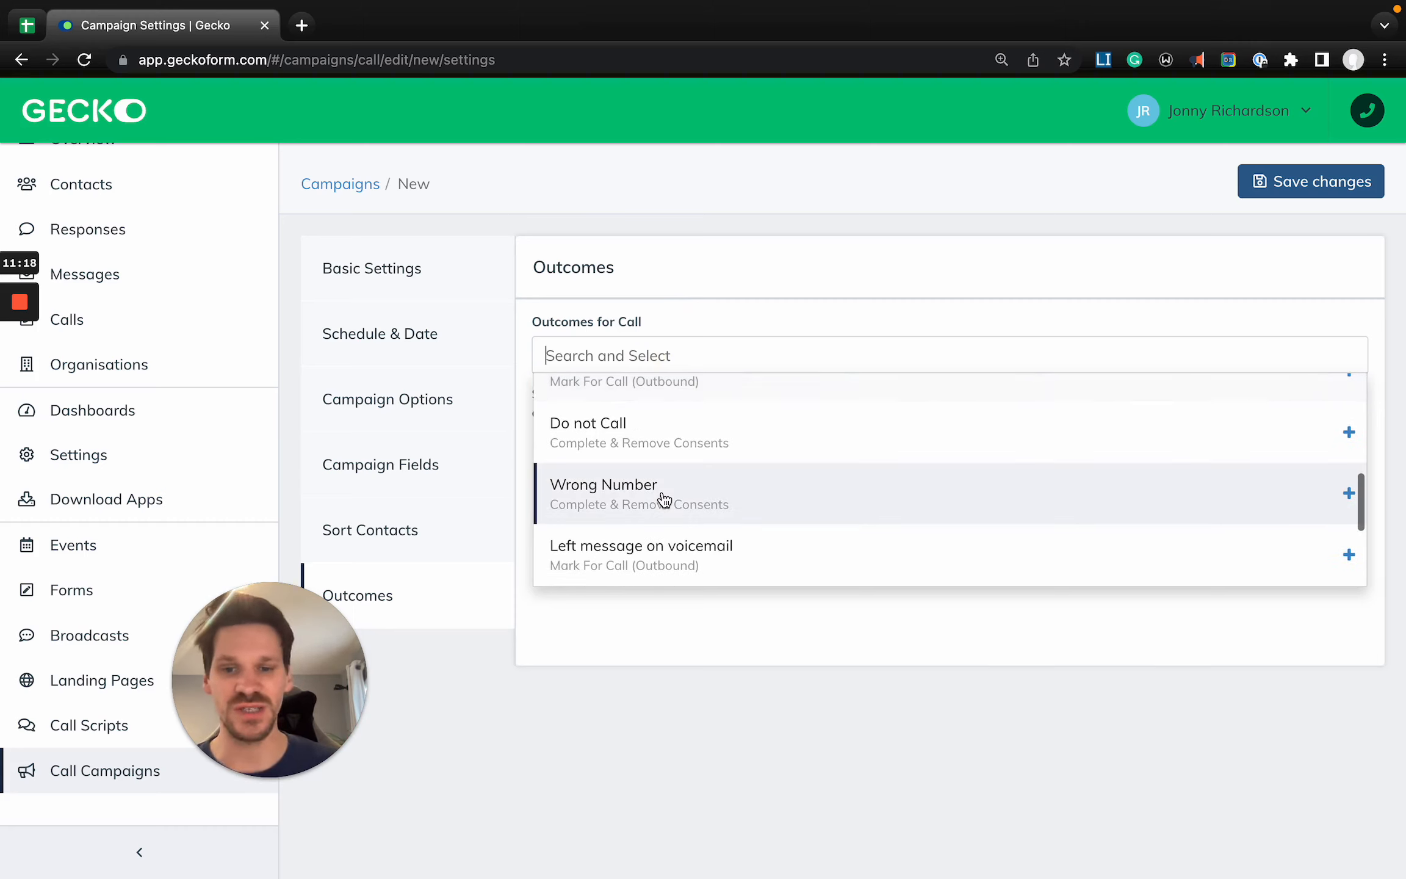
type("voi")
left_click(640, 420)
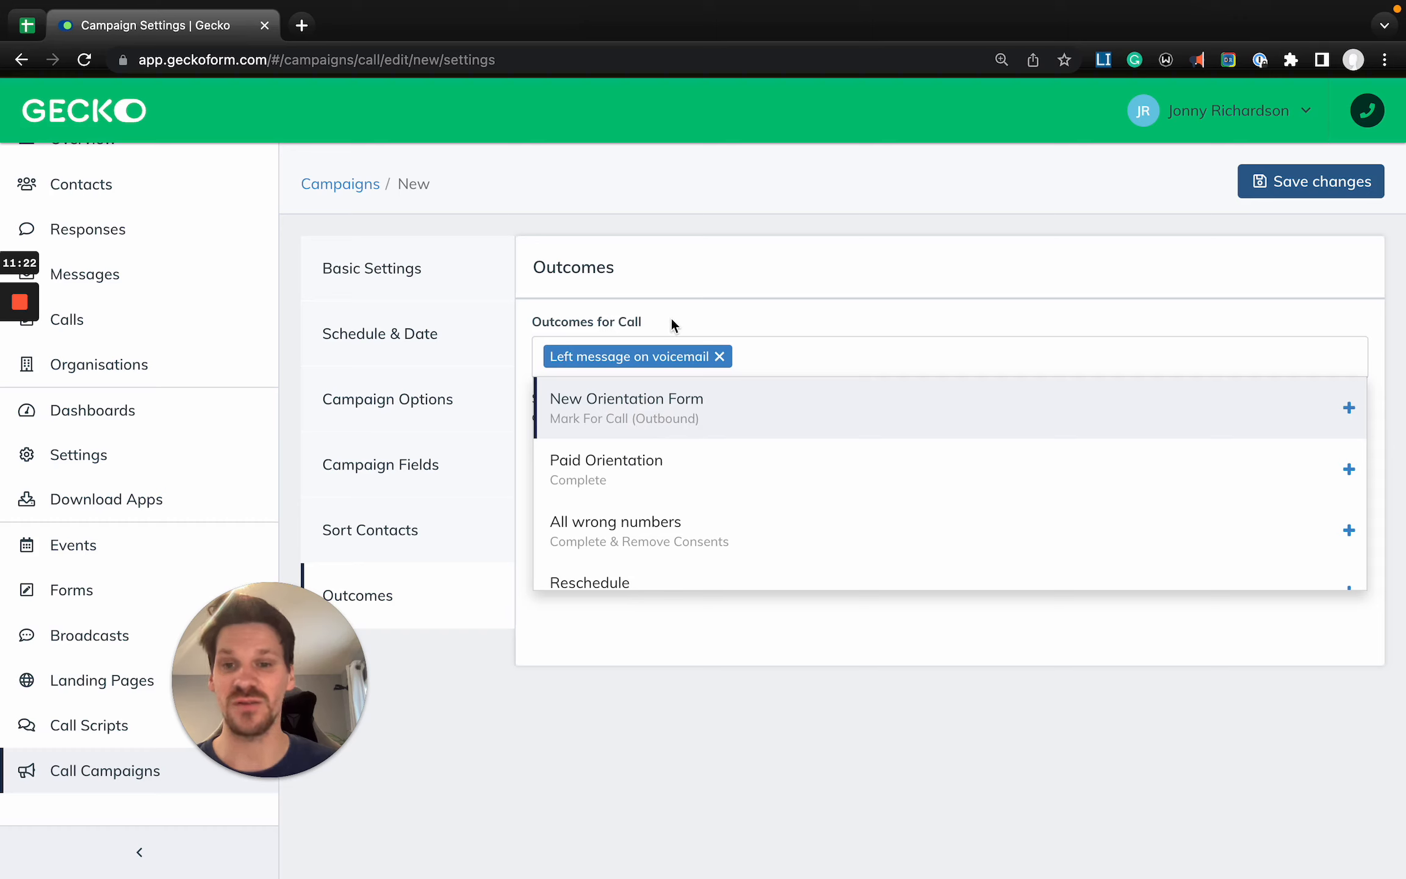
- Add "Reschedule" to the call outcomes available in the campaign and close the outcome list
scroll(690, 495, "down", 3)
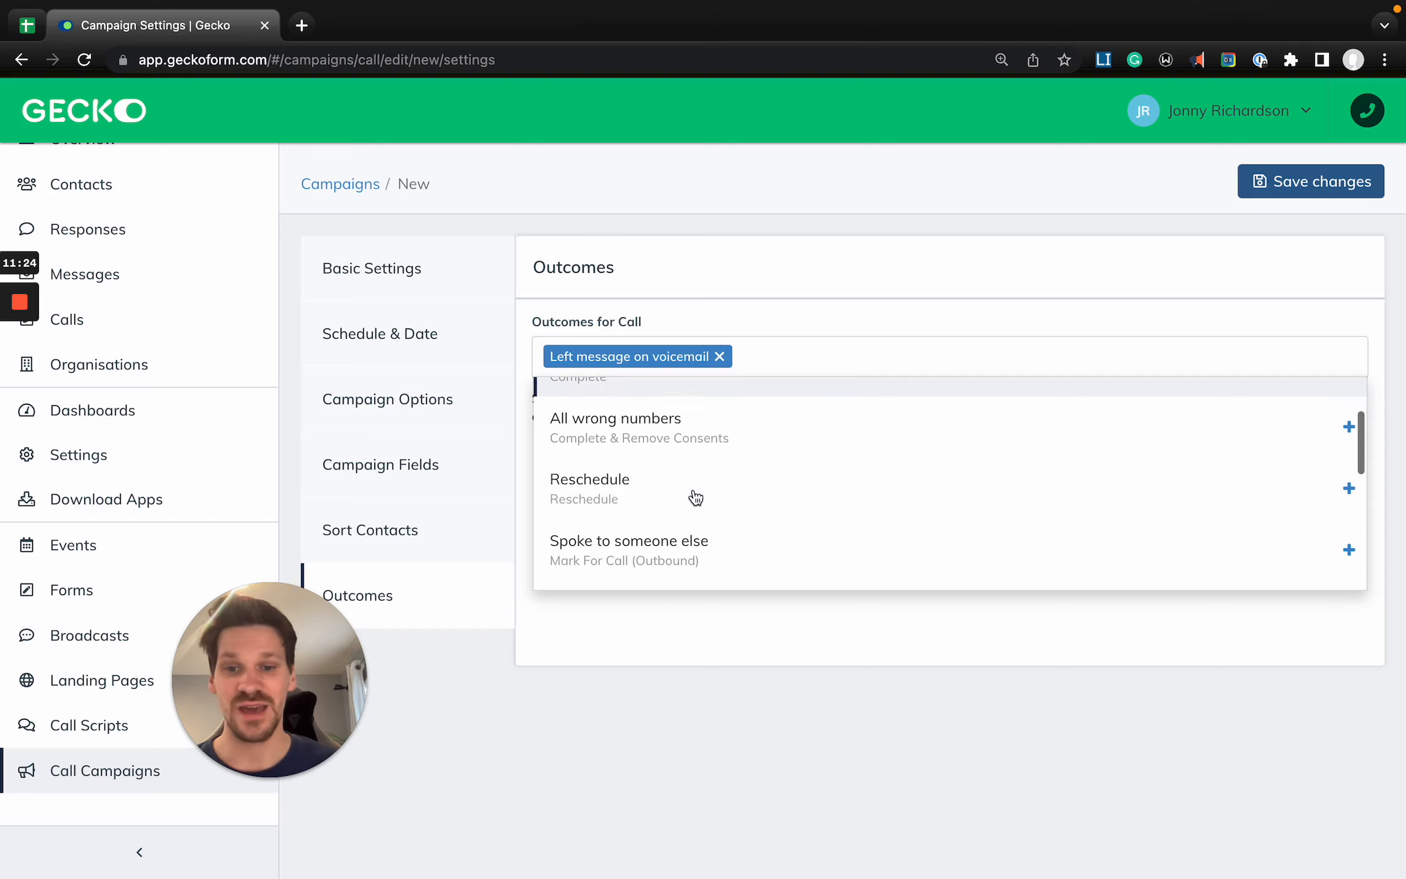
left_click(649, 502)
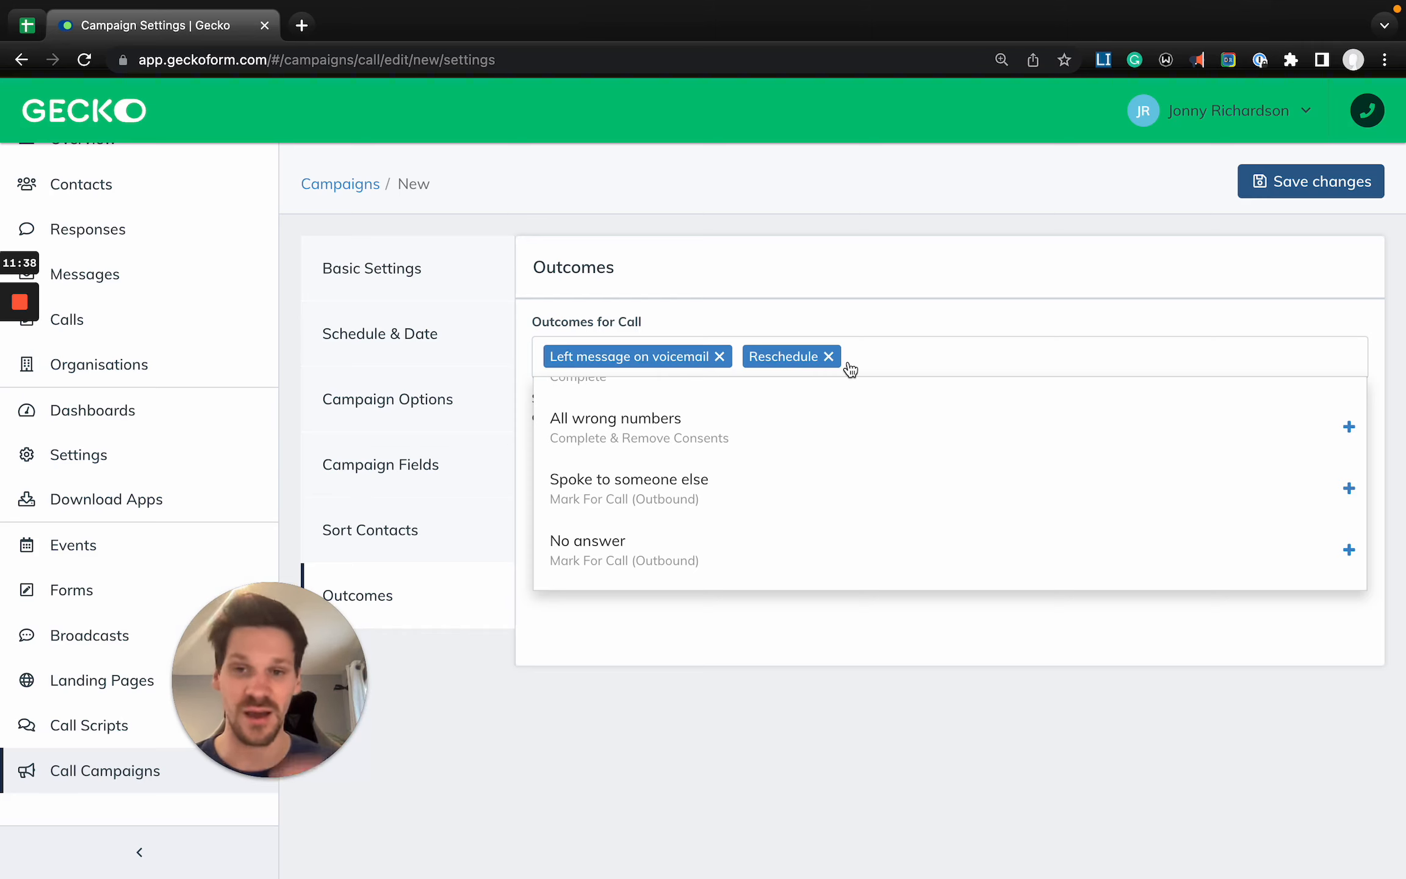
scroll(794, 459, "down", 3)
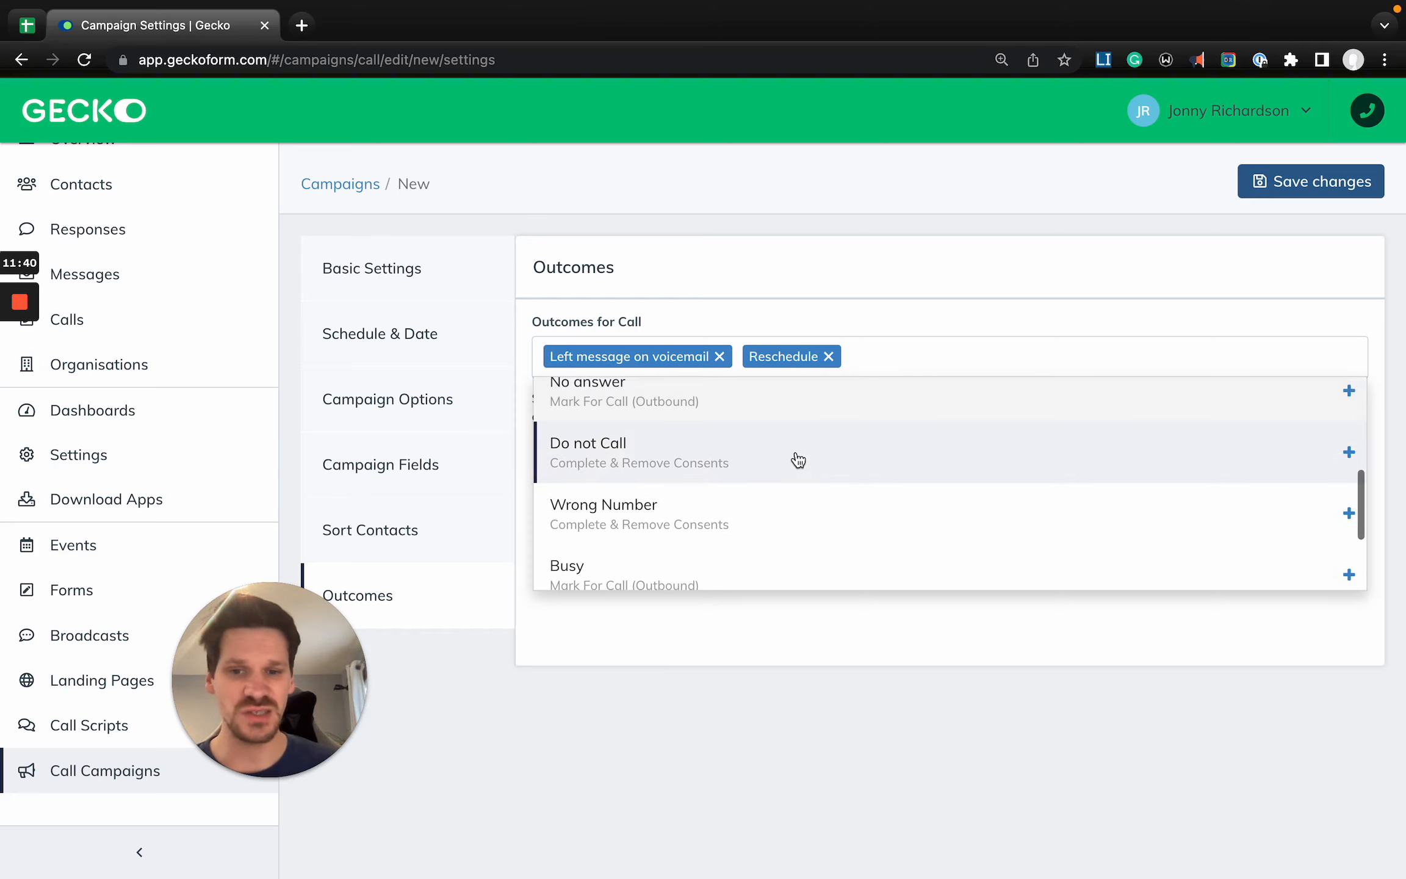
left_click(721, 701)
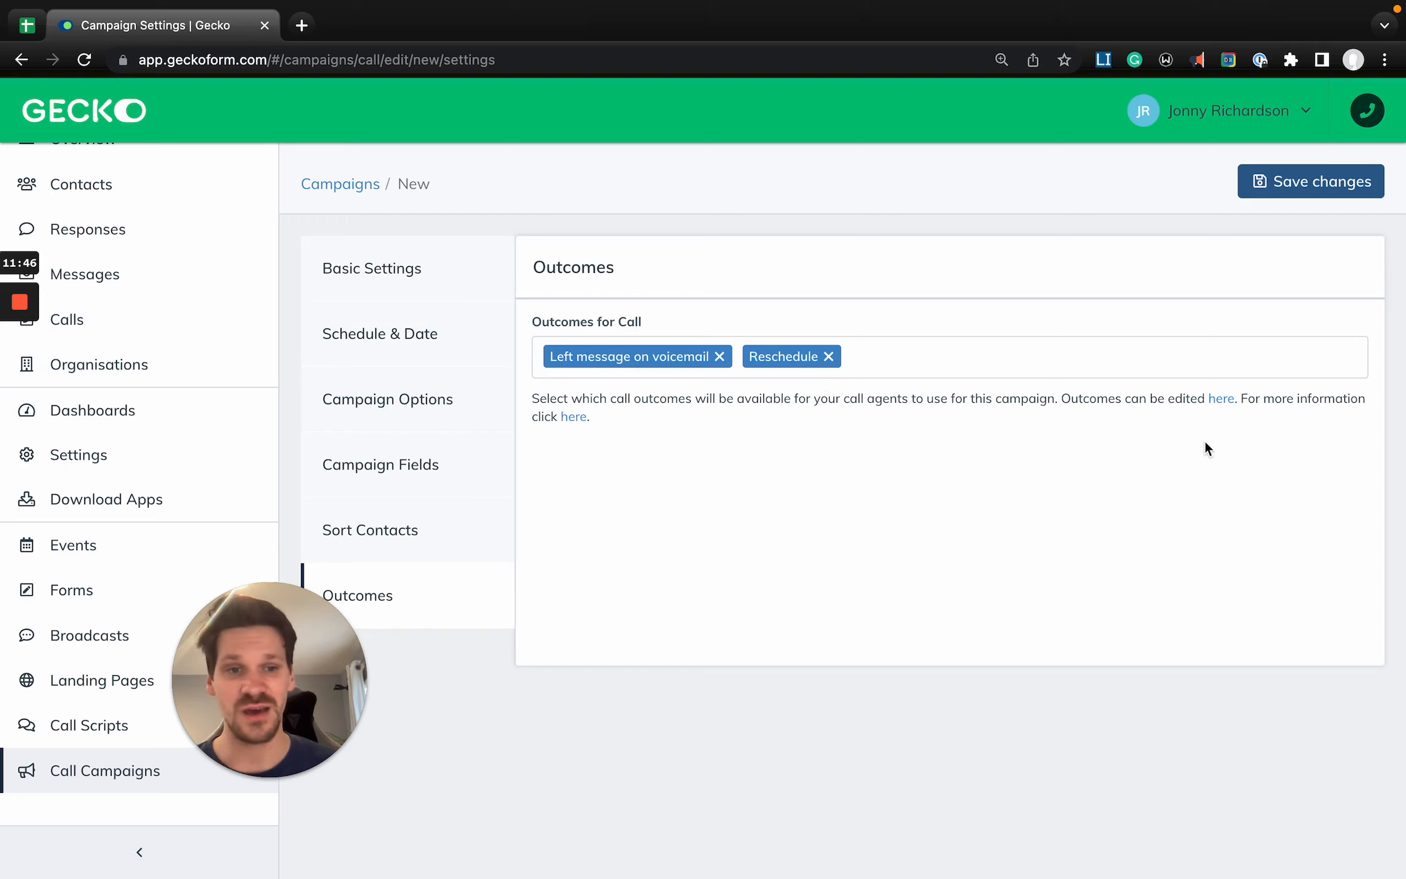
- Open the account's Outcomes settings in a new browser tab without discarding the unsaved campaign, and look through the existing call outcomes
left_click(1223, 400)
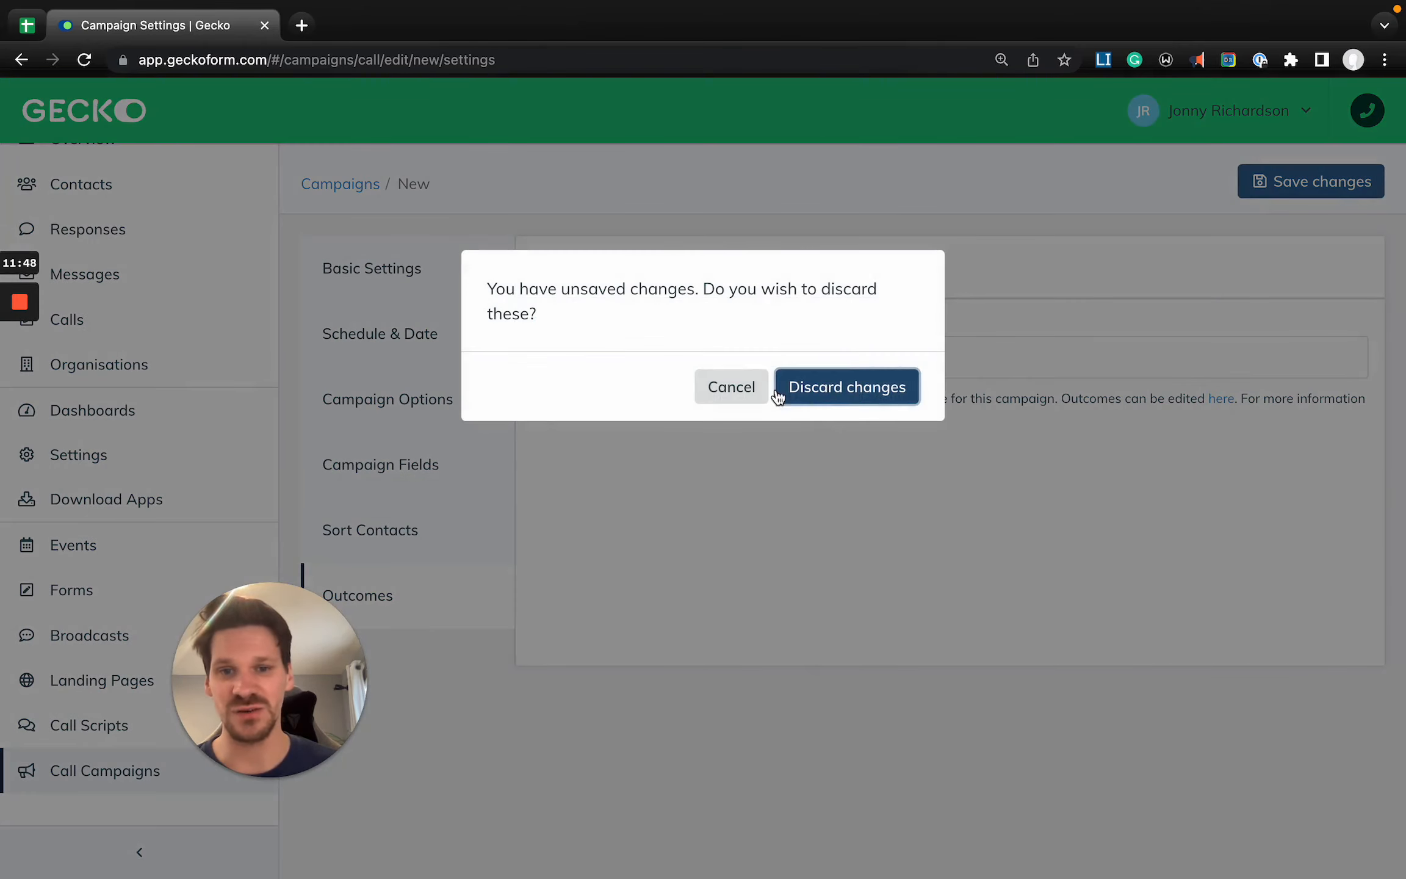
left_click(729, 388)
right_click(184, 461)
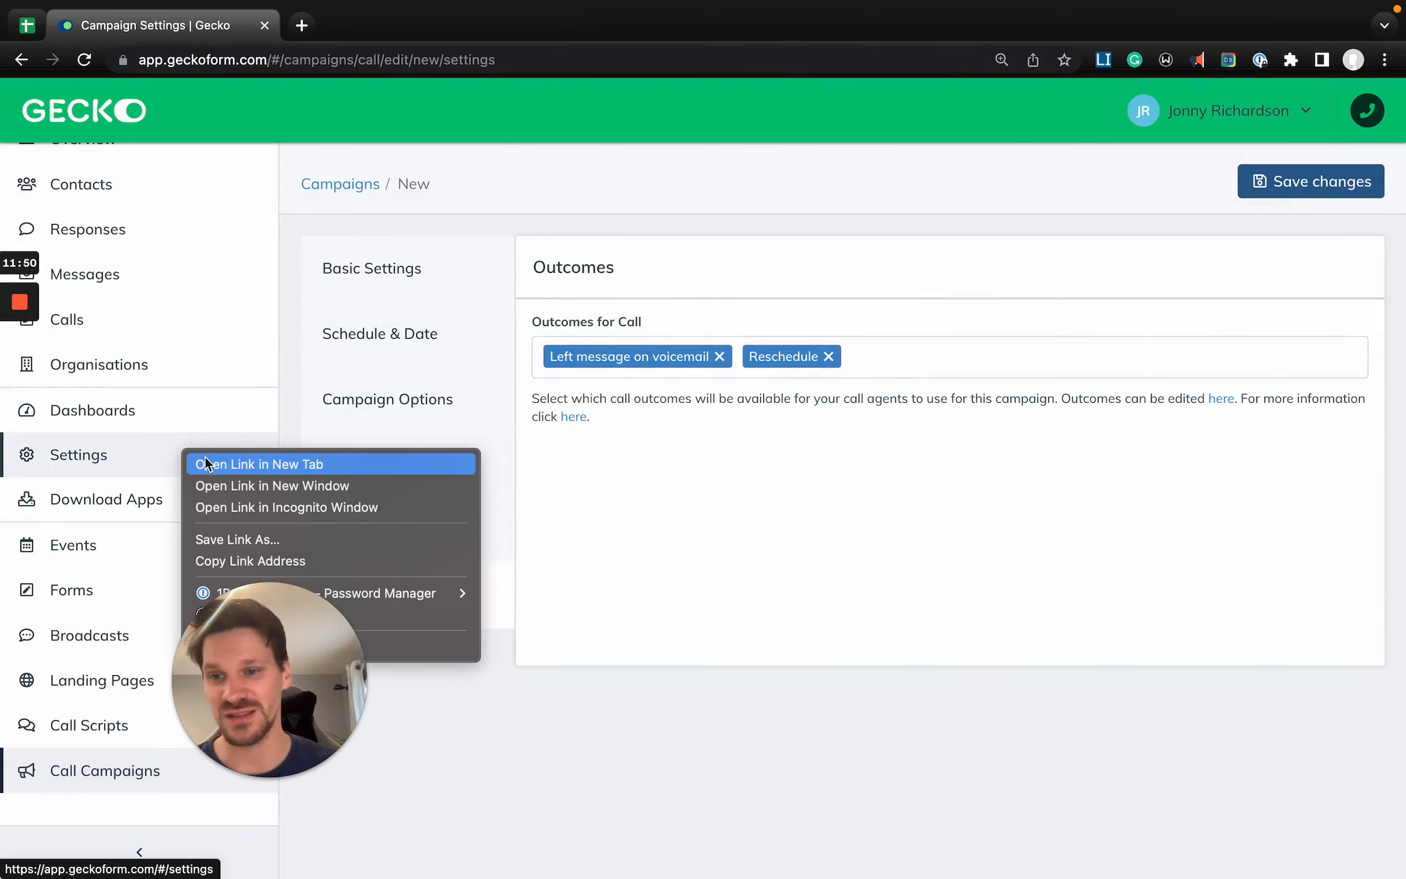
left_click(207, 464)
left_click(355, 26)
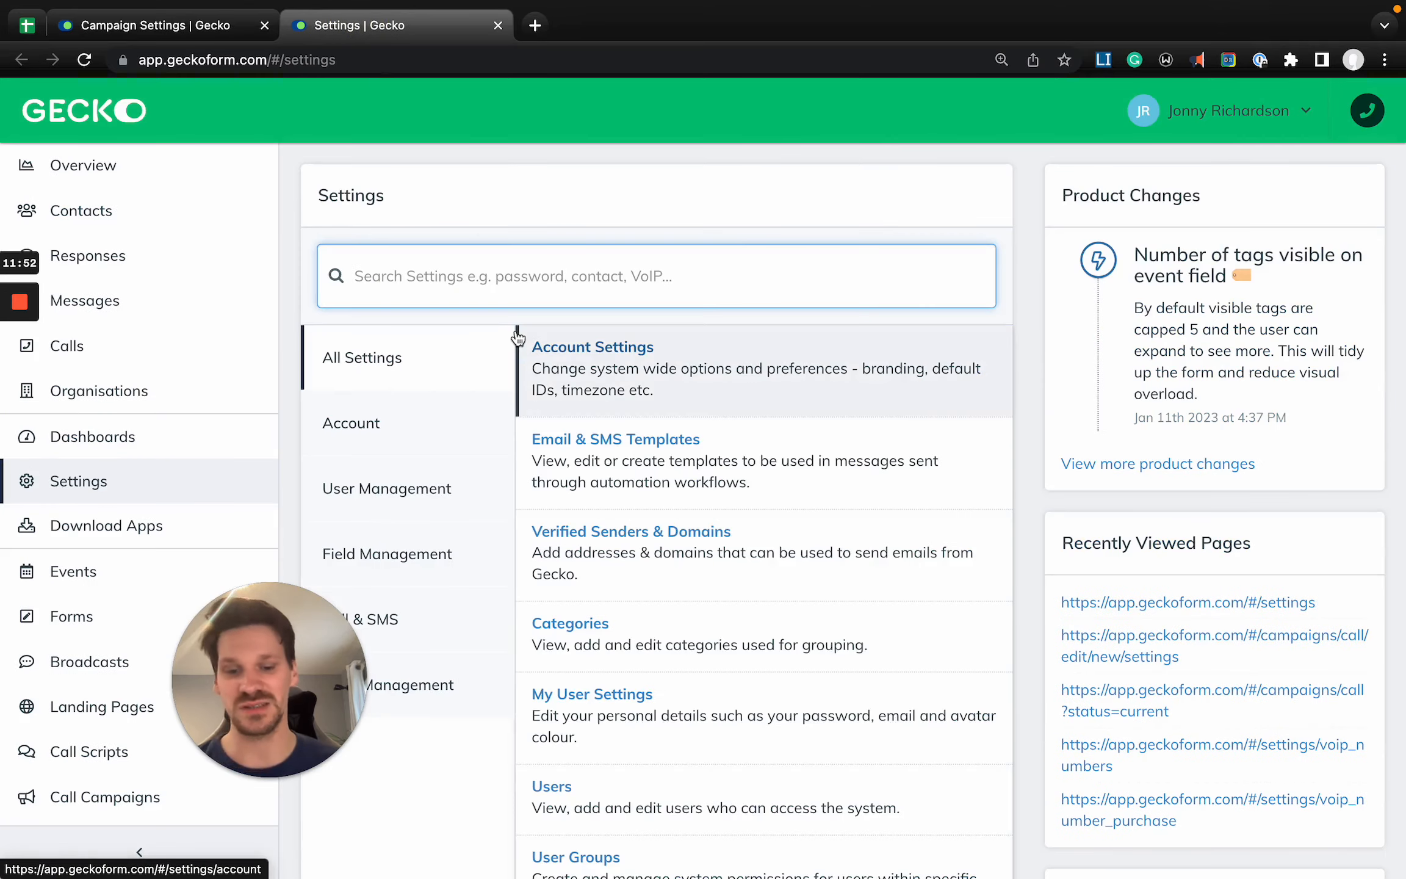
type("outc")
left_click(511, 368)
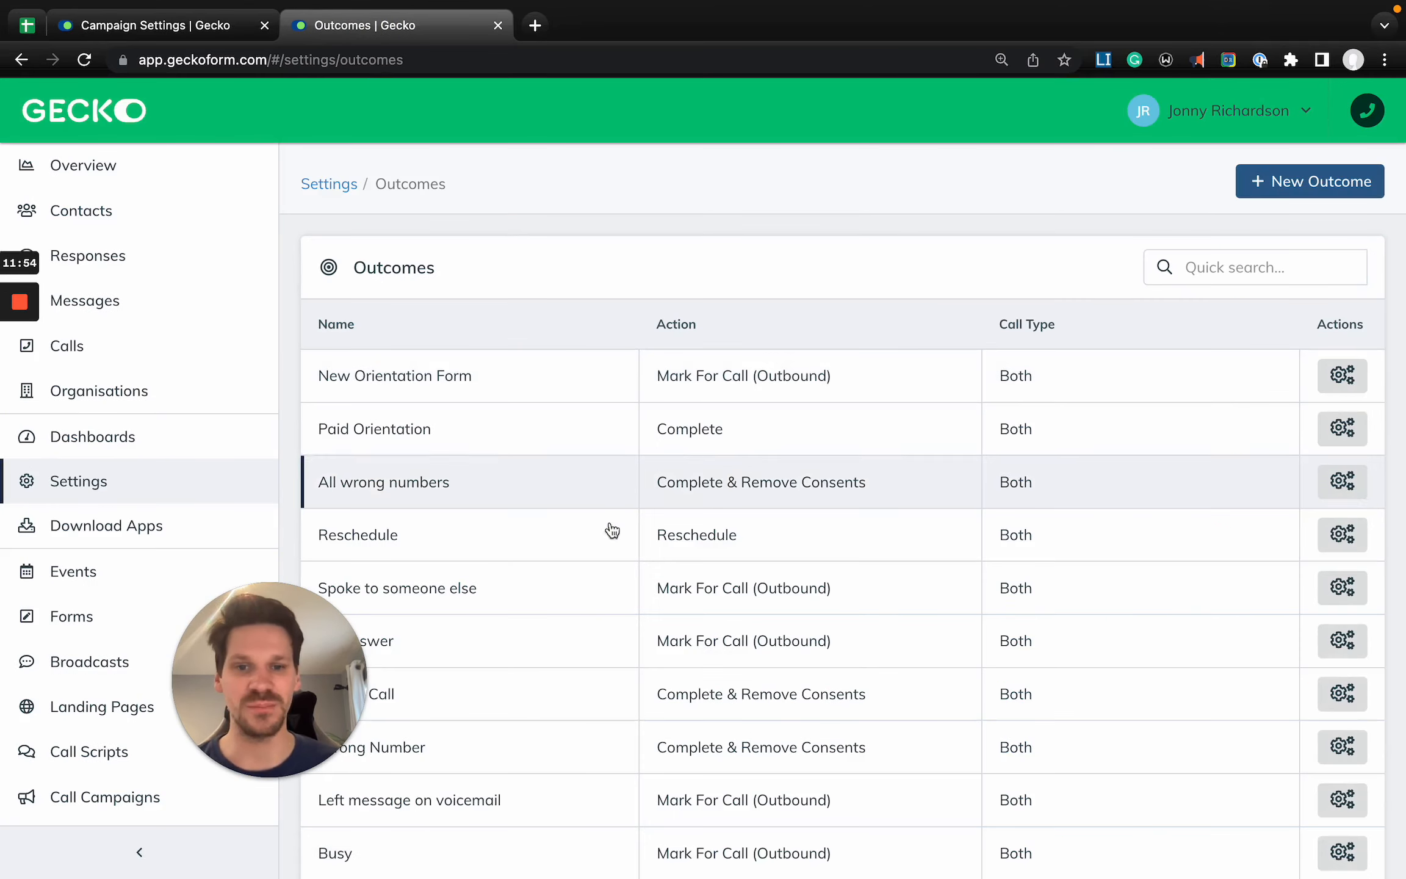
scroll(615, 556, "down", 3)
left_click_drag(306, 659, 187, 659)
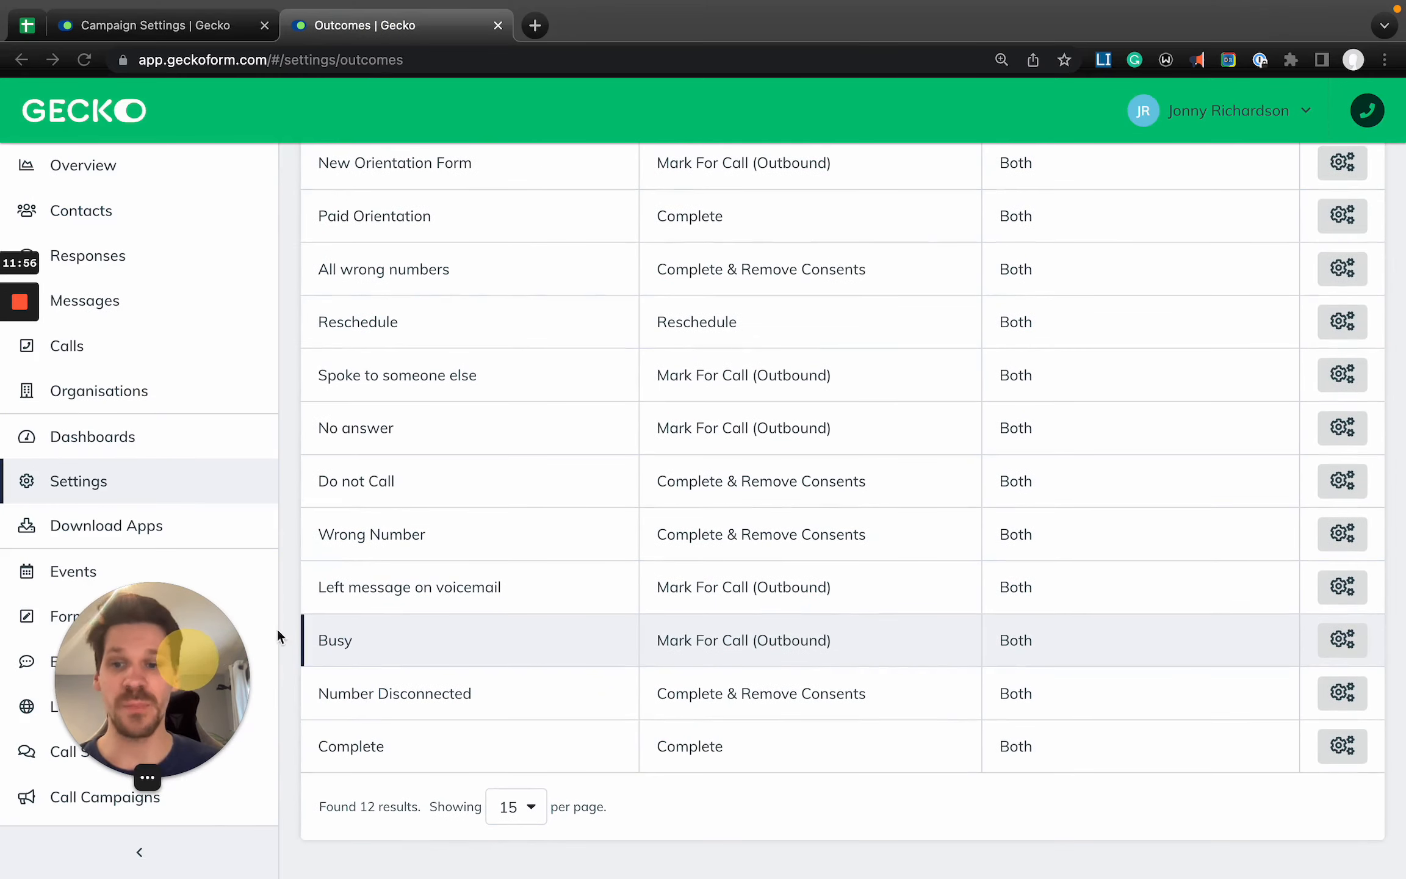
scroll(607, 454, "up", 1)
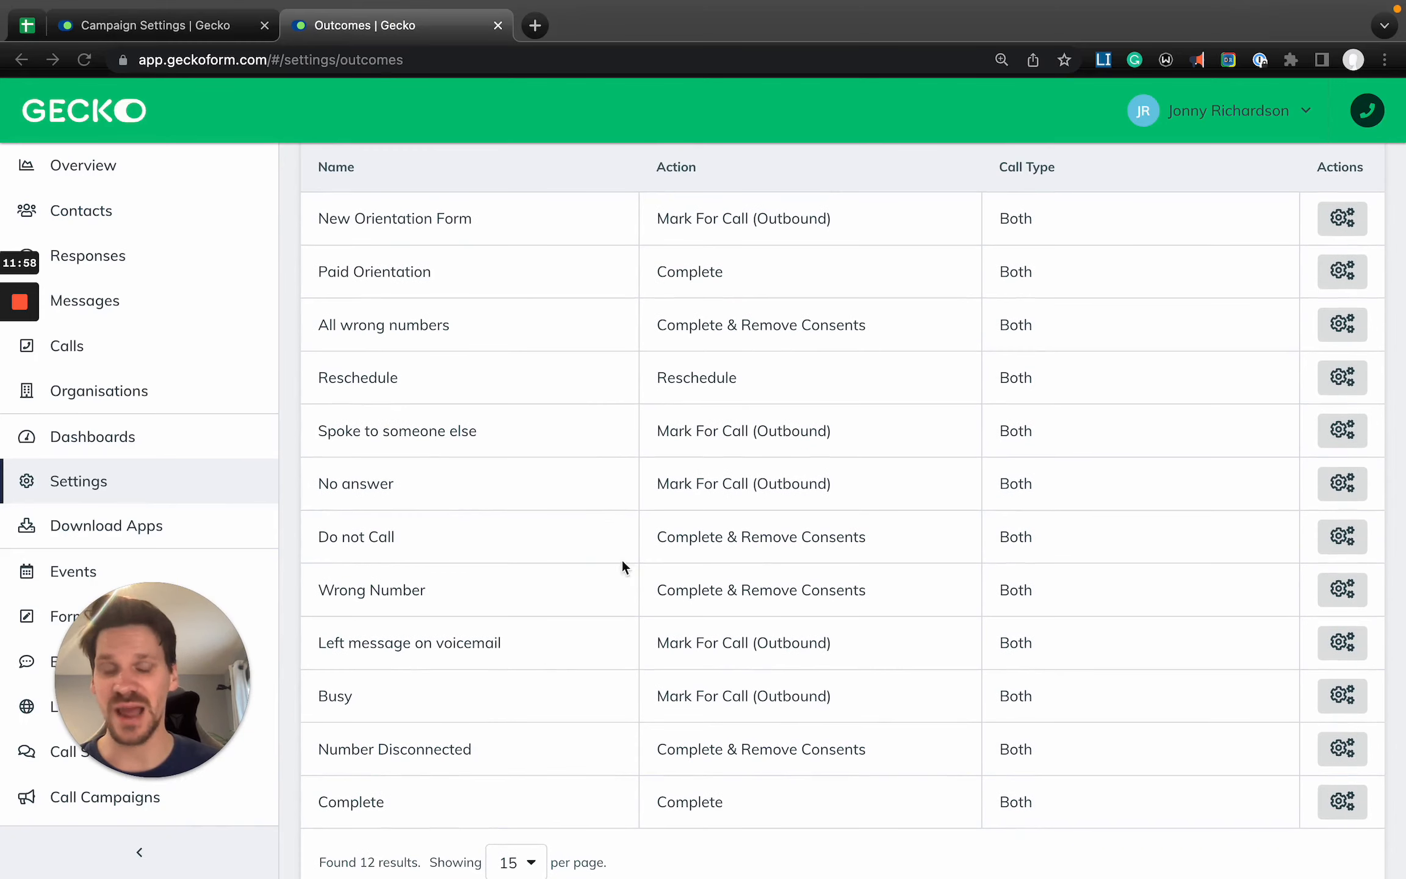
scroll(807, 536, "up", 3)
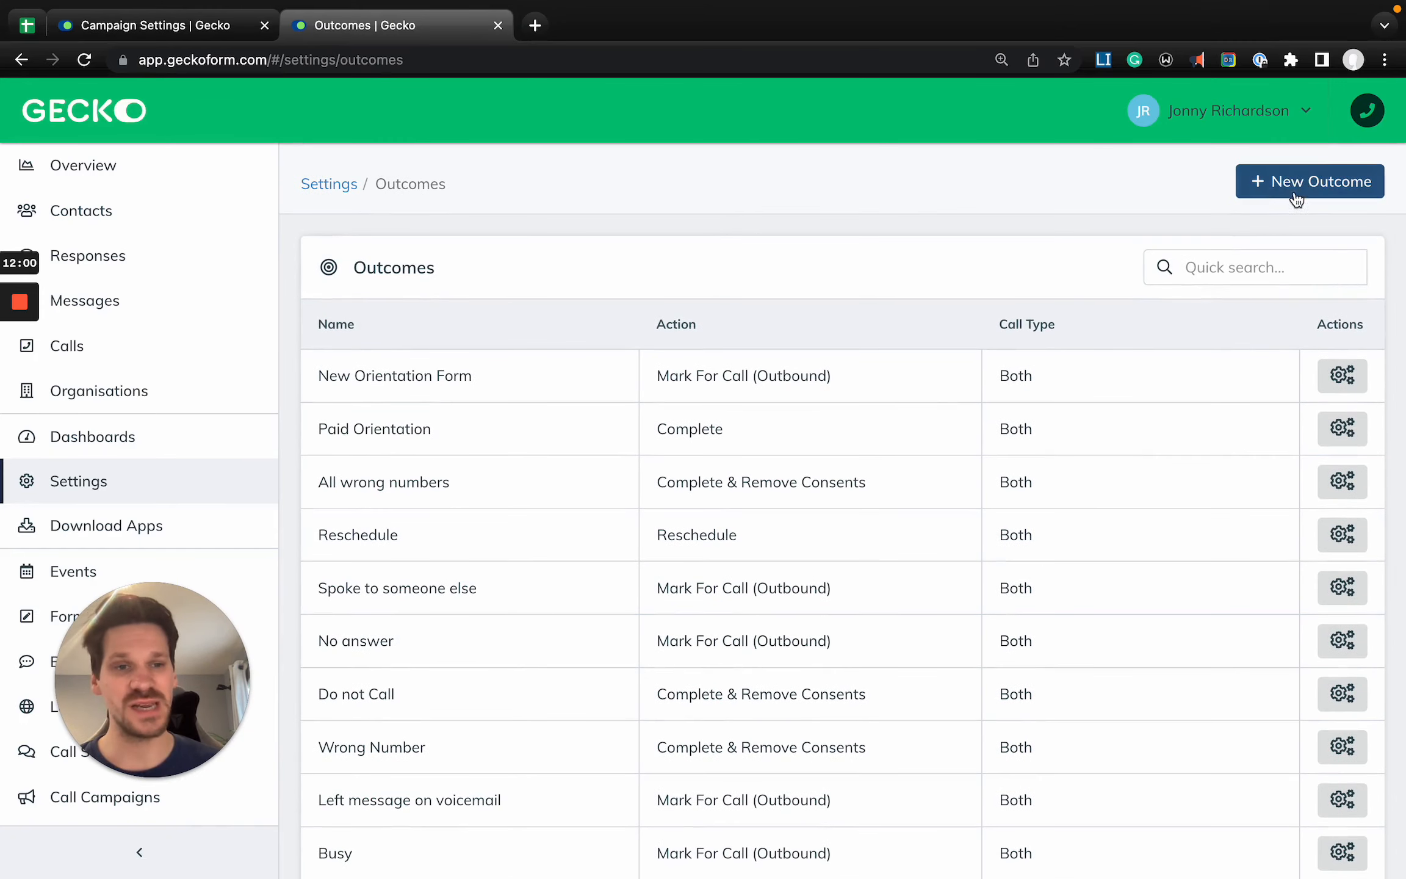
- Start a new call outcome, try the Mark For Call (Outbound) action, and set the action back to Complete
left_click(1295, 195)
left_click(511, 377)
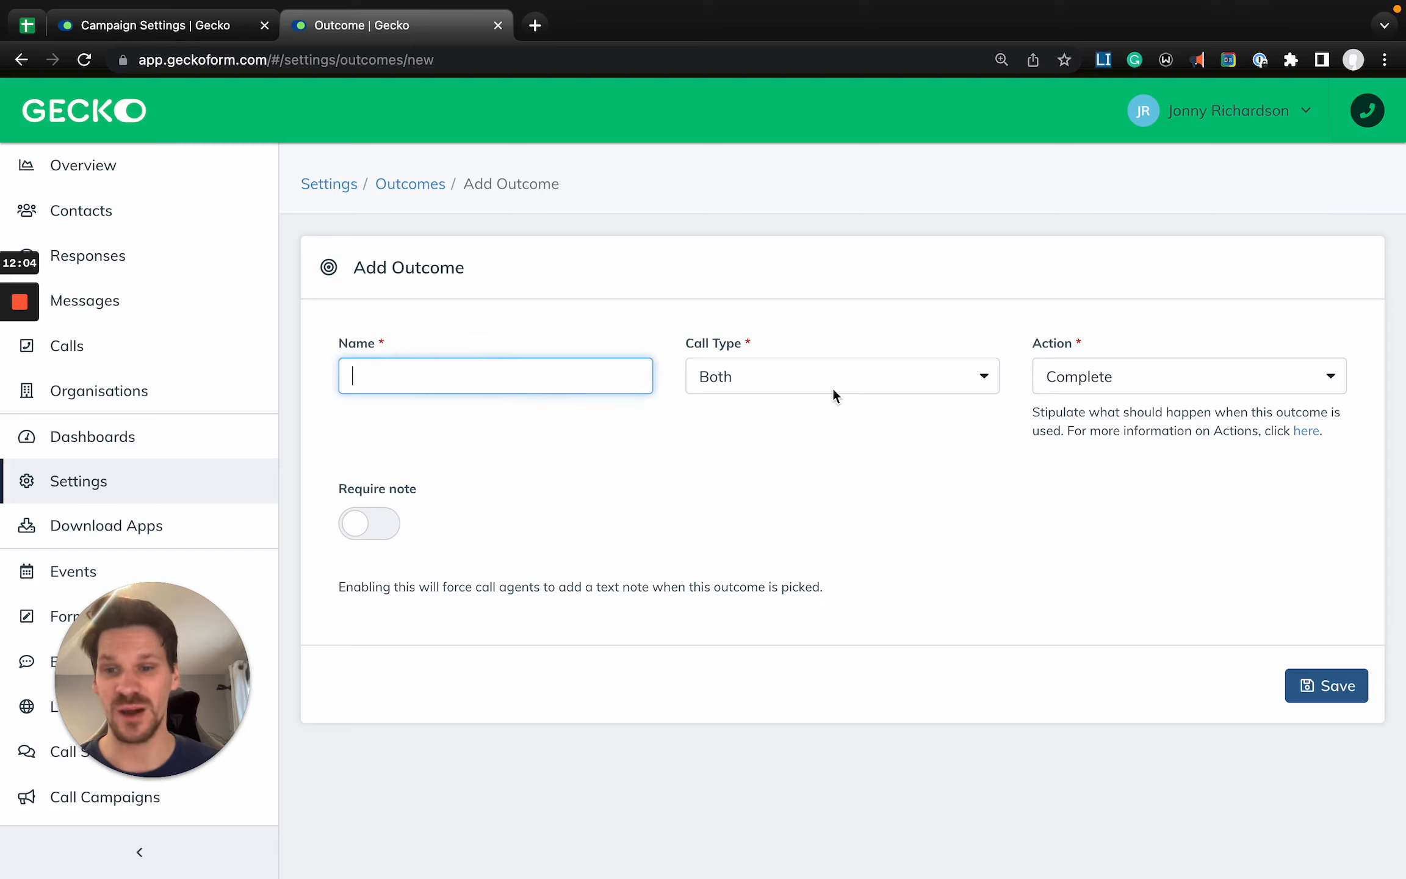
left_click(1114, 373)
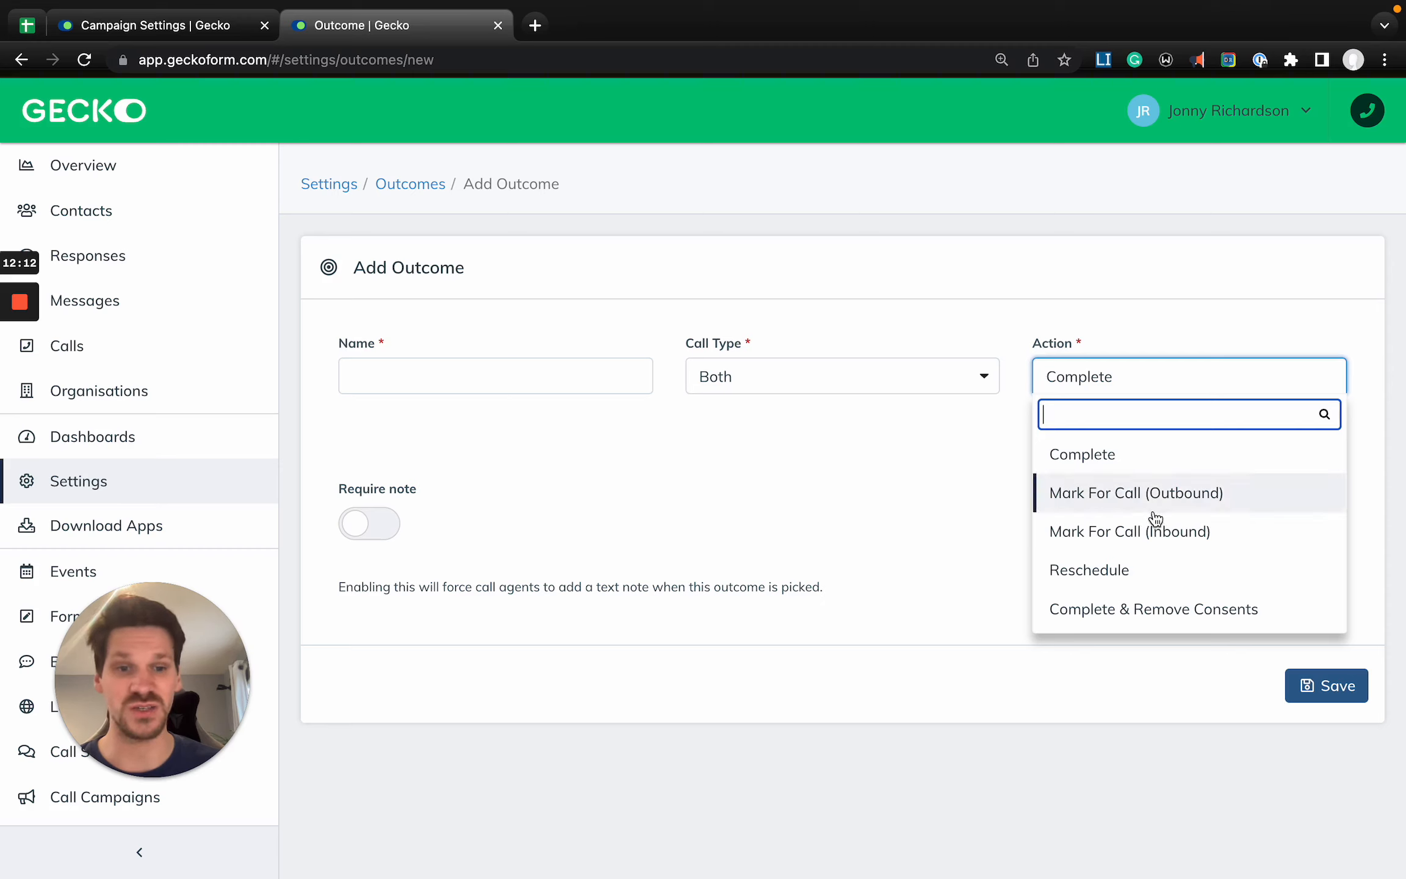
left_click(1078, 507)
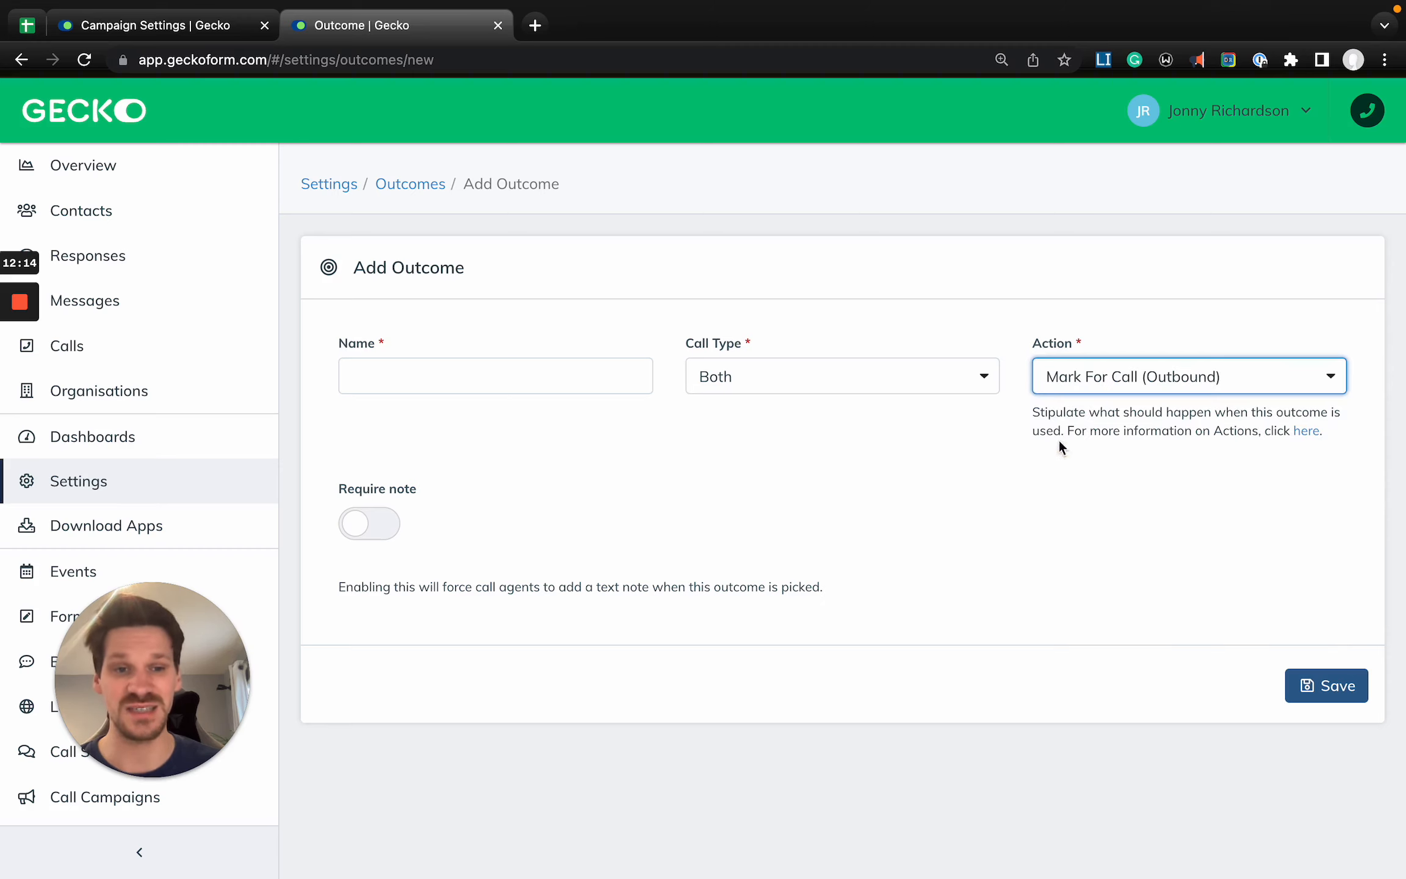
left_click(1207, 384)
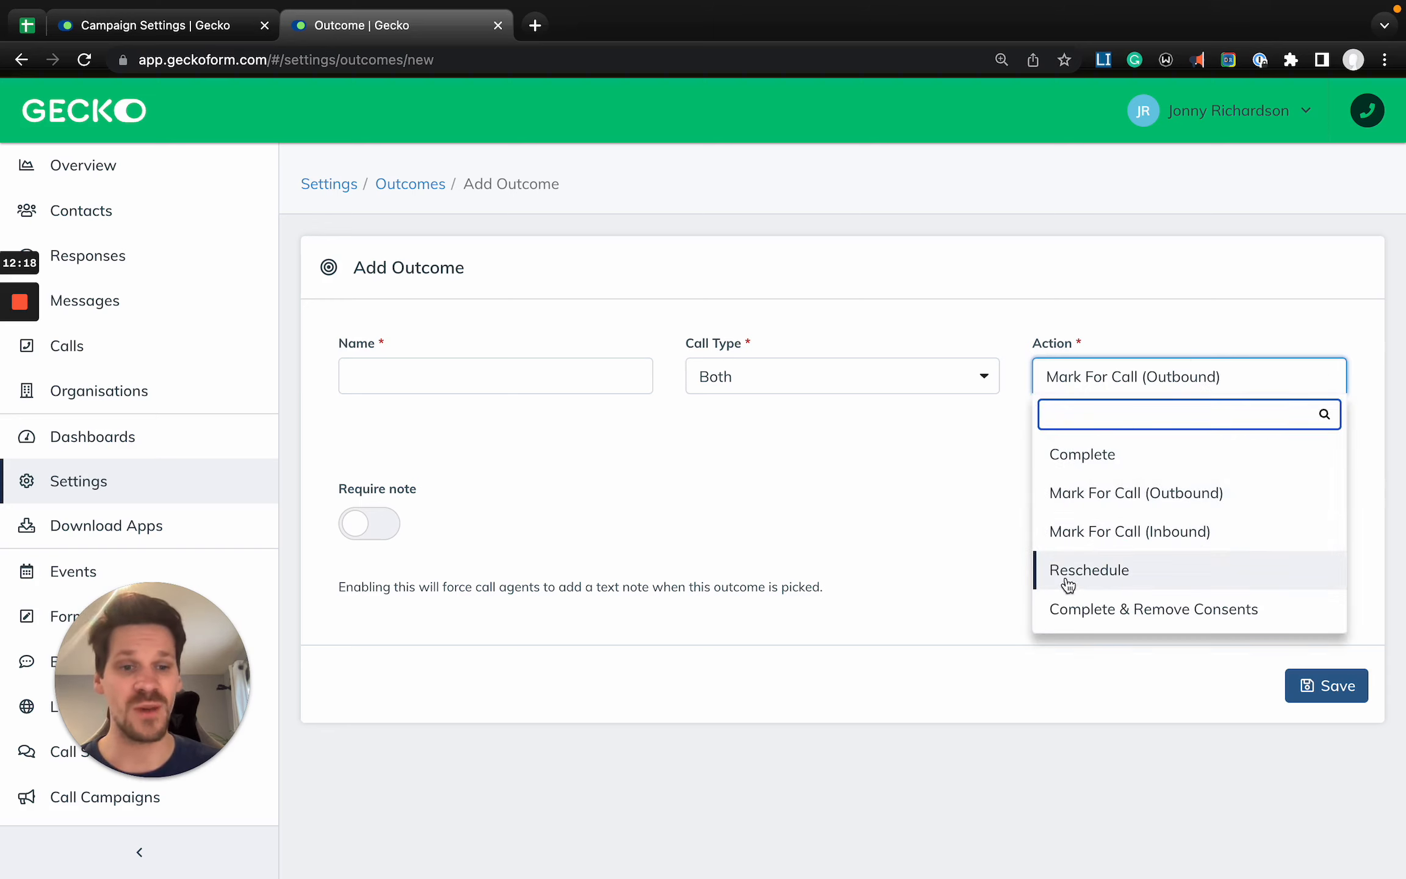
left_click(1076, 455)
left_click(1068, 435)
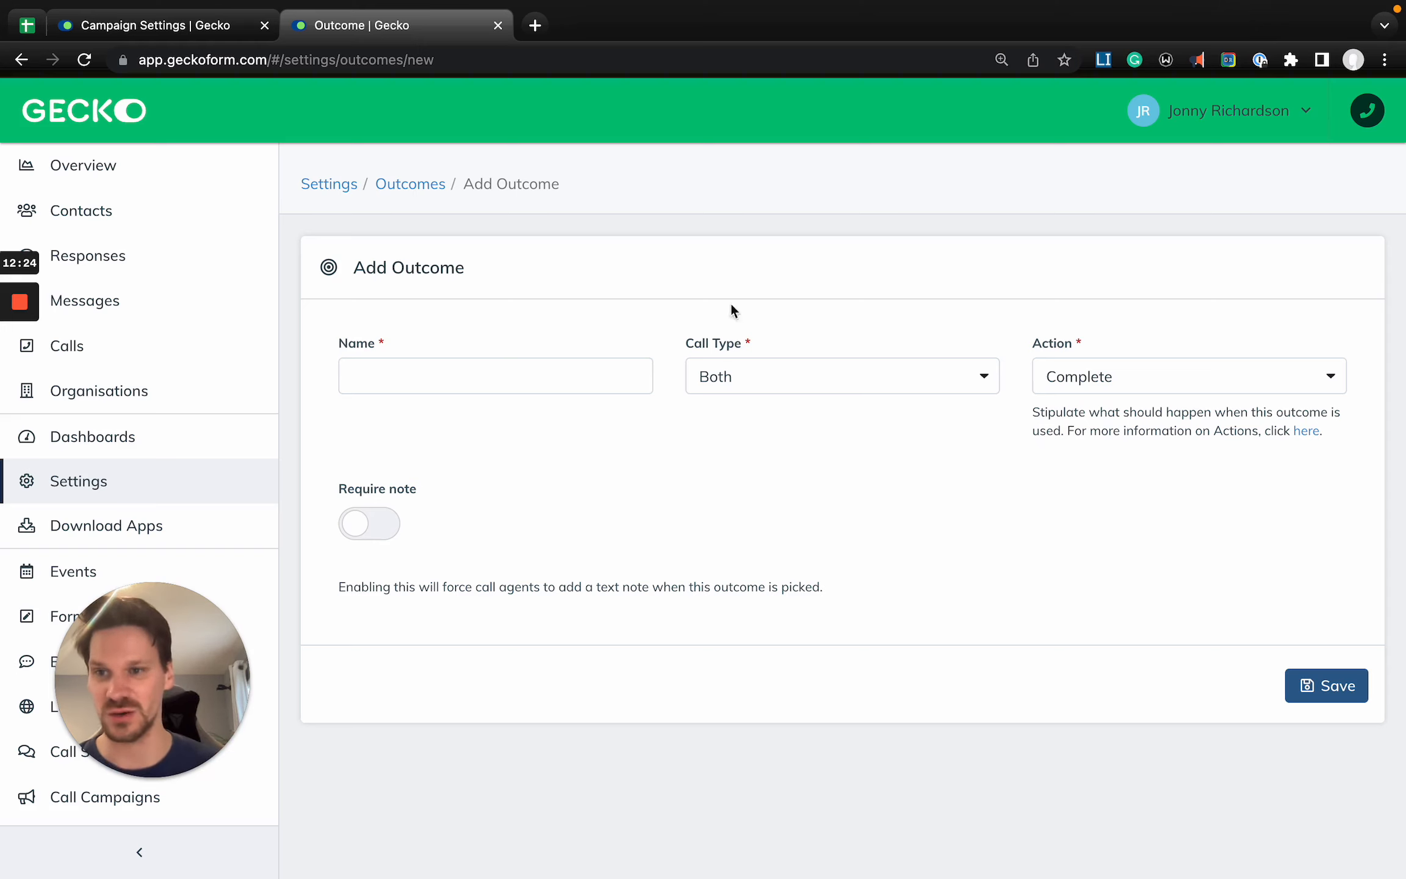
- Return to the campaign, add every remaining outcome from New Orientation Form to Complete to its call outcomes, and save the campaign
left_click(212, 27)
left_click(900, 357)
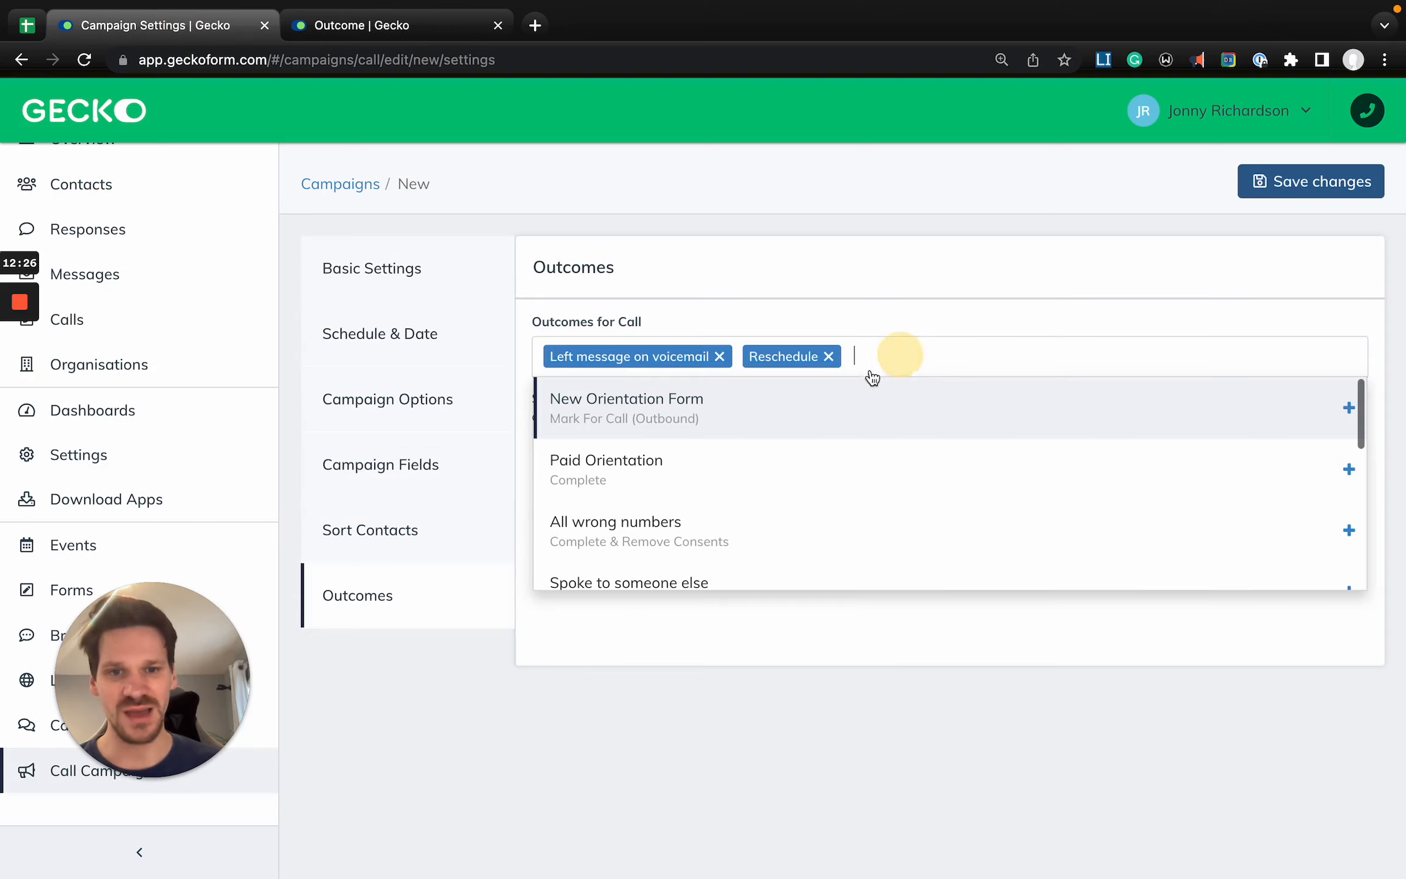
left_click(838, 420)
left_click(839, 425)
left_click(840, 425)
left_click(841, 426)
left_click(841, 427)
left_click(841, 427)
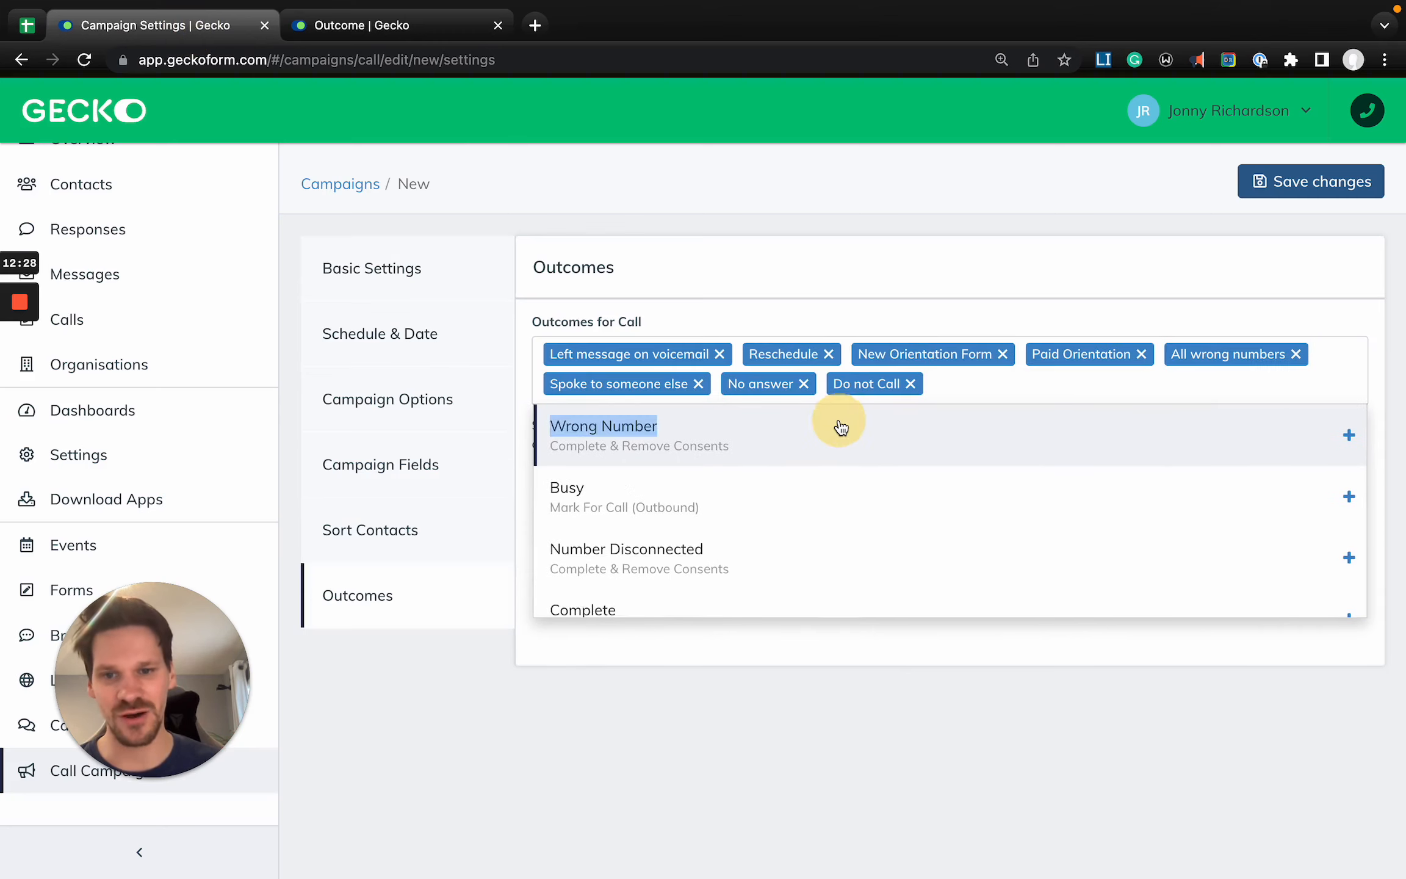
left_click(840, 429)
left_click(839, 430)
left_click(839, 431)
left_click(839, 431)
left_click(815, 664)
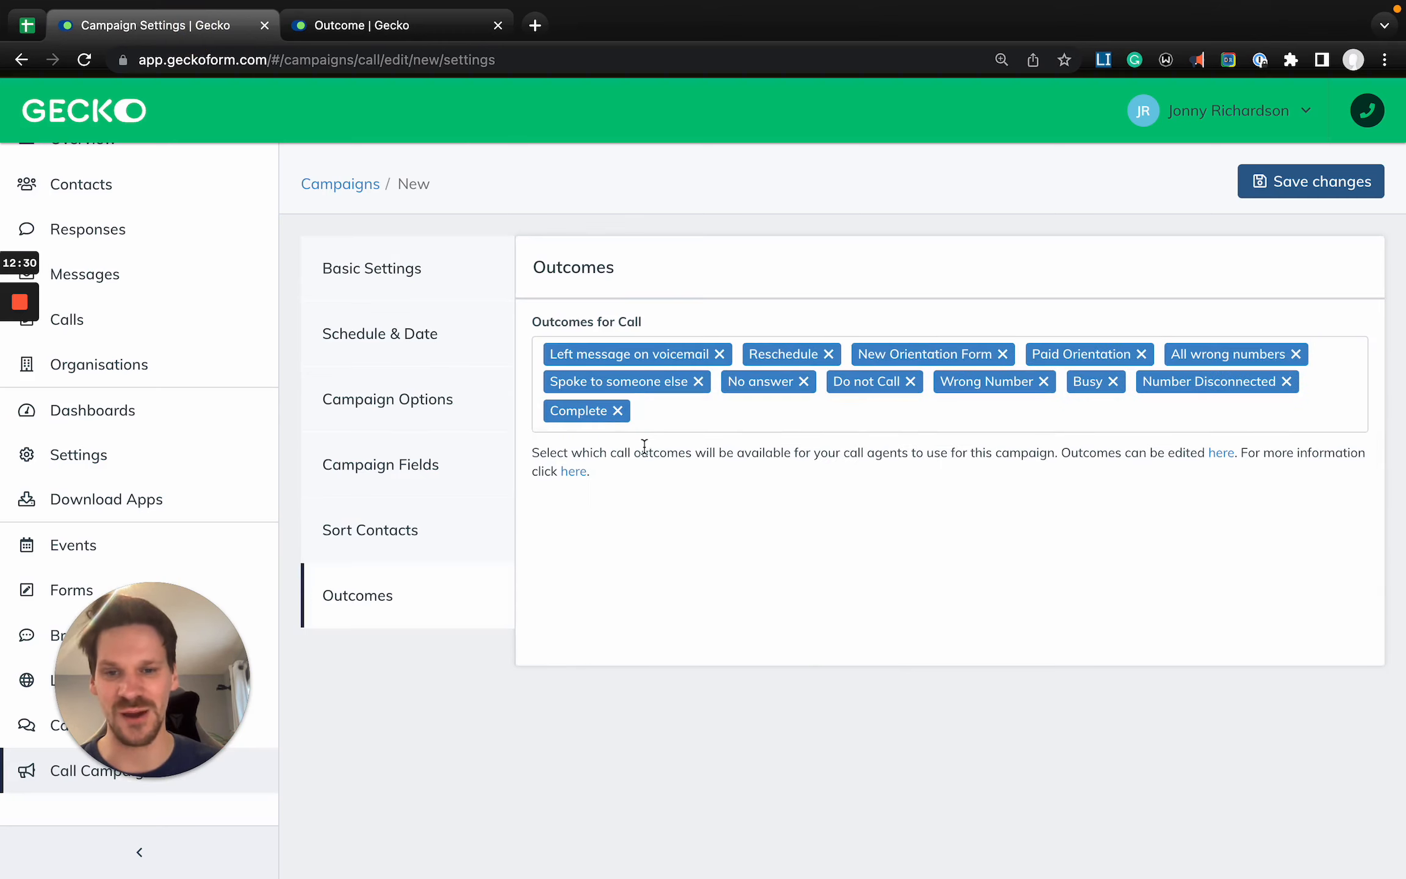
left_click(1318, 183)
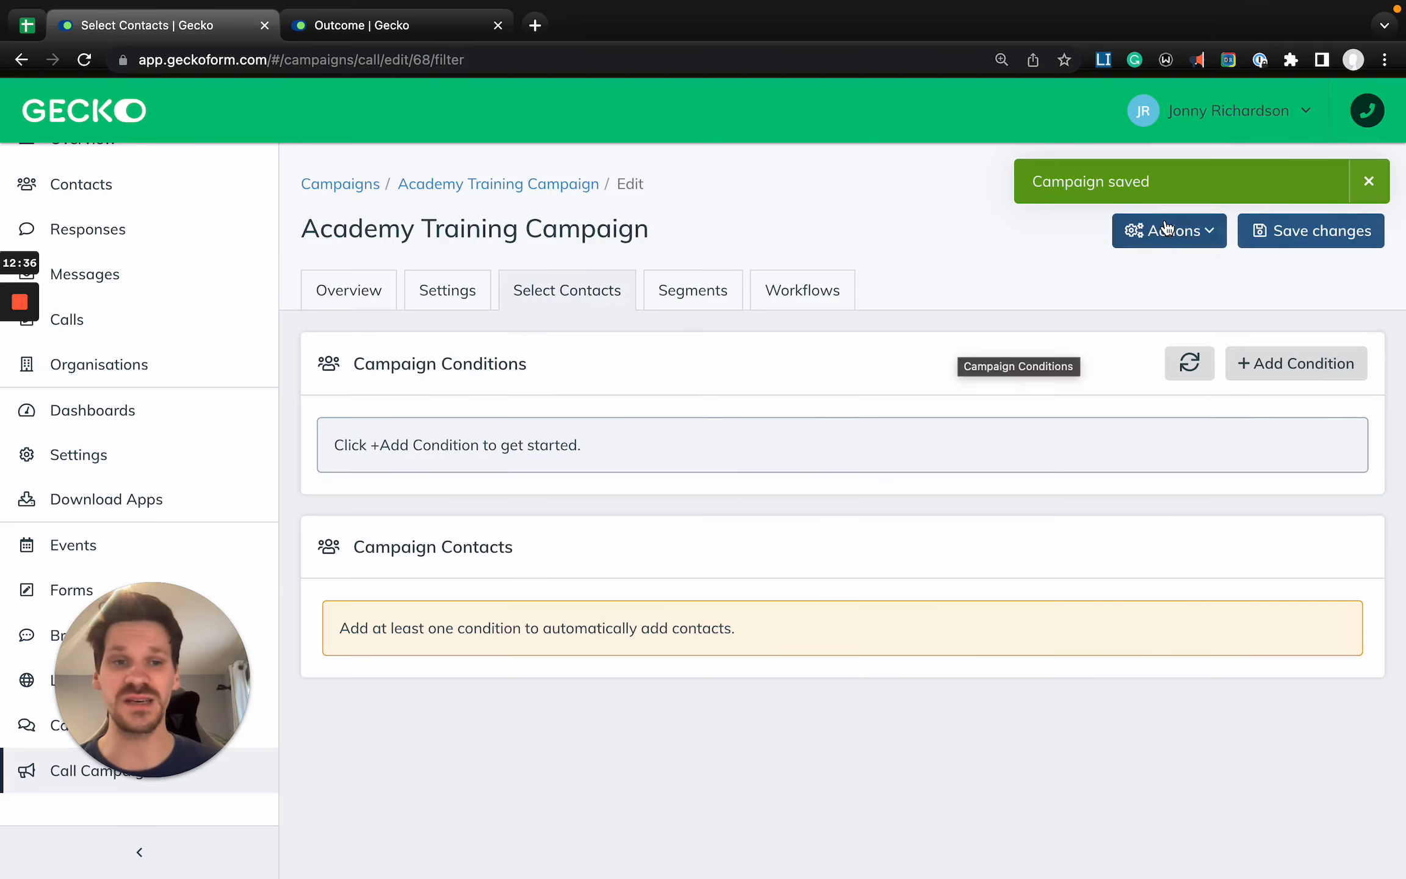
- Review the saved campaign's settings sections, including Schedule & Date, Campaign Fields, Sort Contacts and Basic Settings
left_click(482, 292)
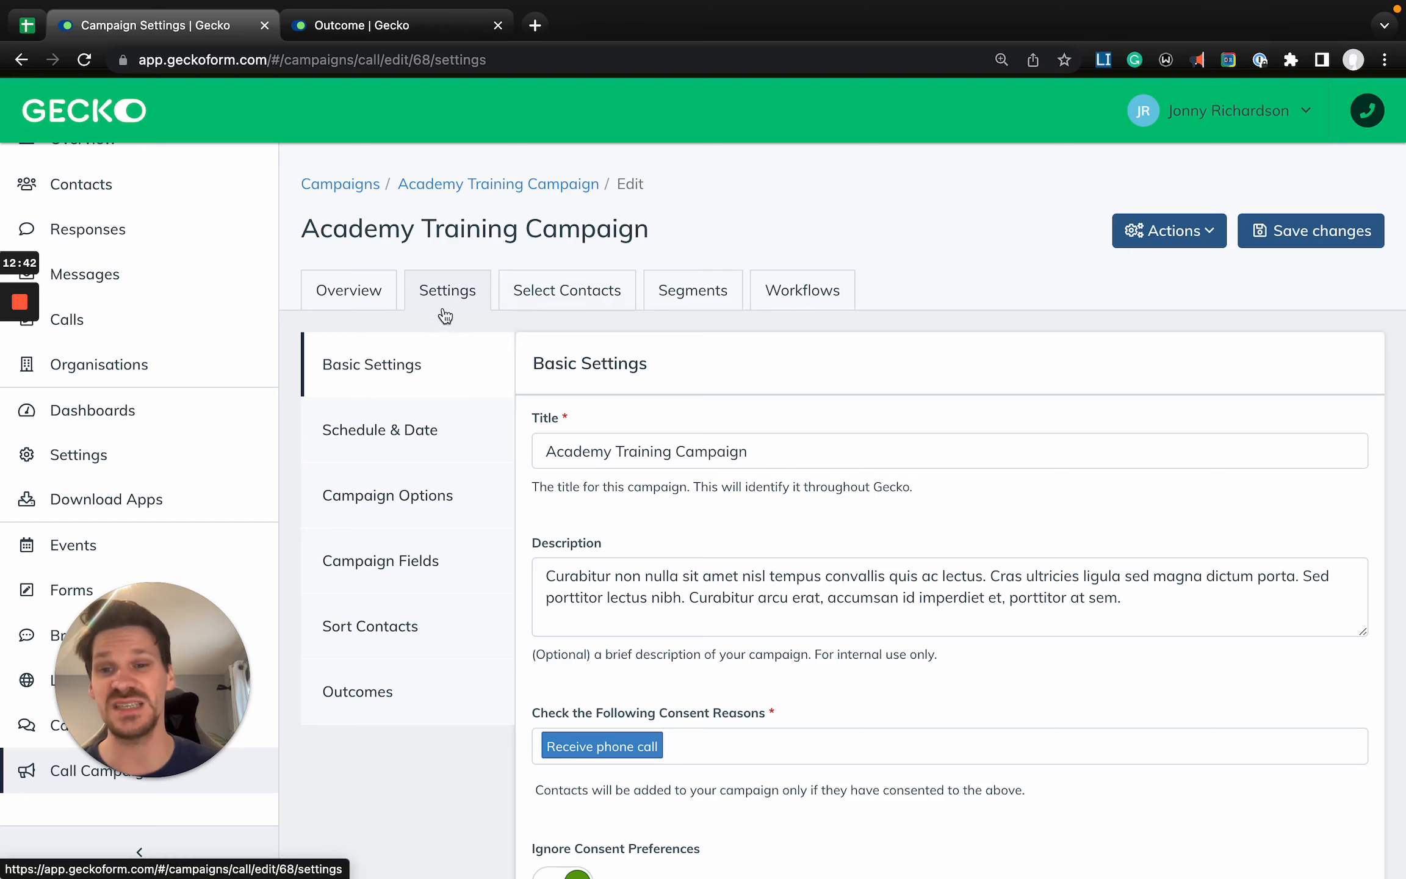
left_click(408, 443)
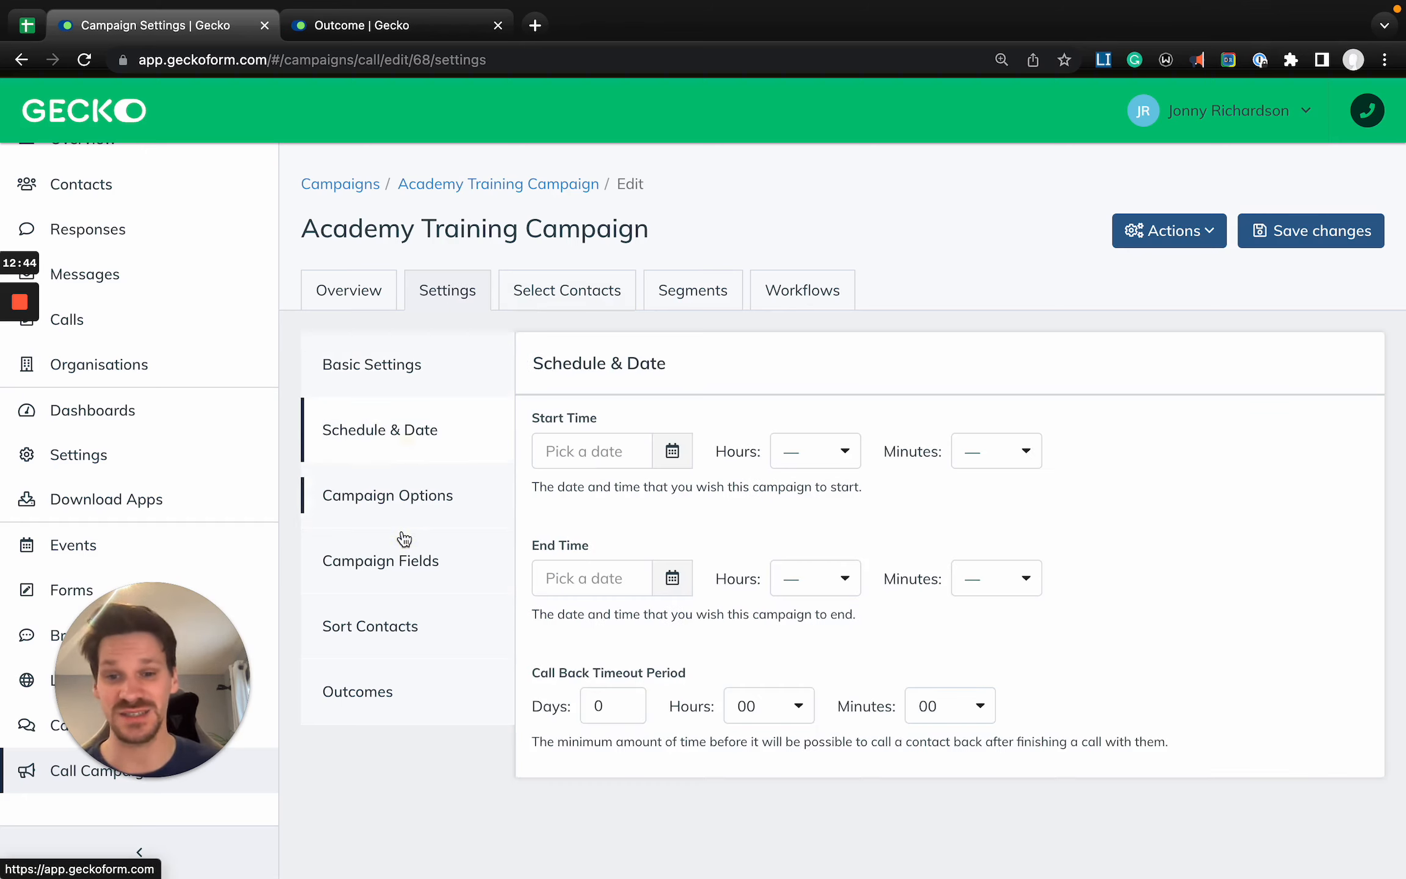
left_click(412, 565)
left_click(403, 613)
left_click(409, 369)
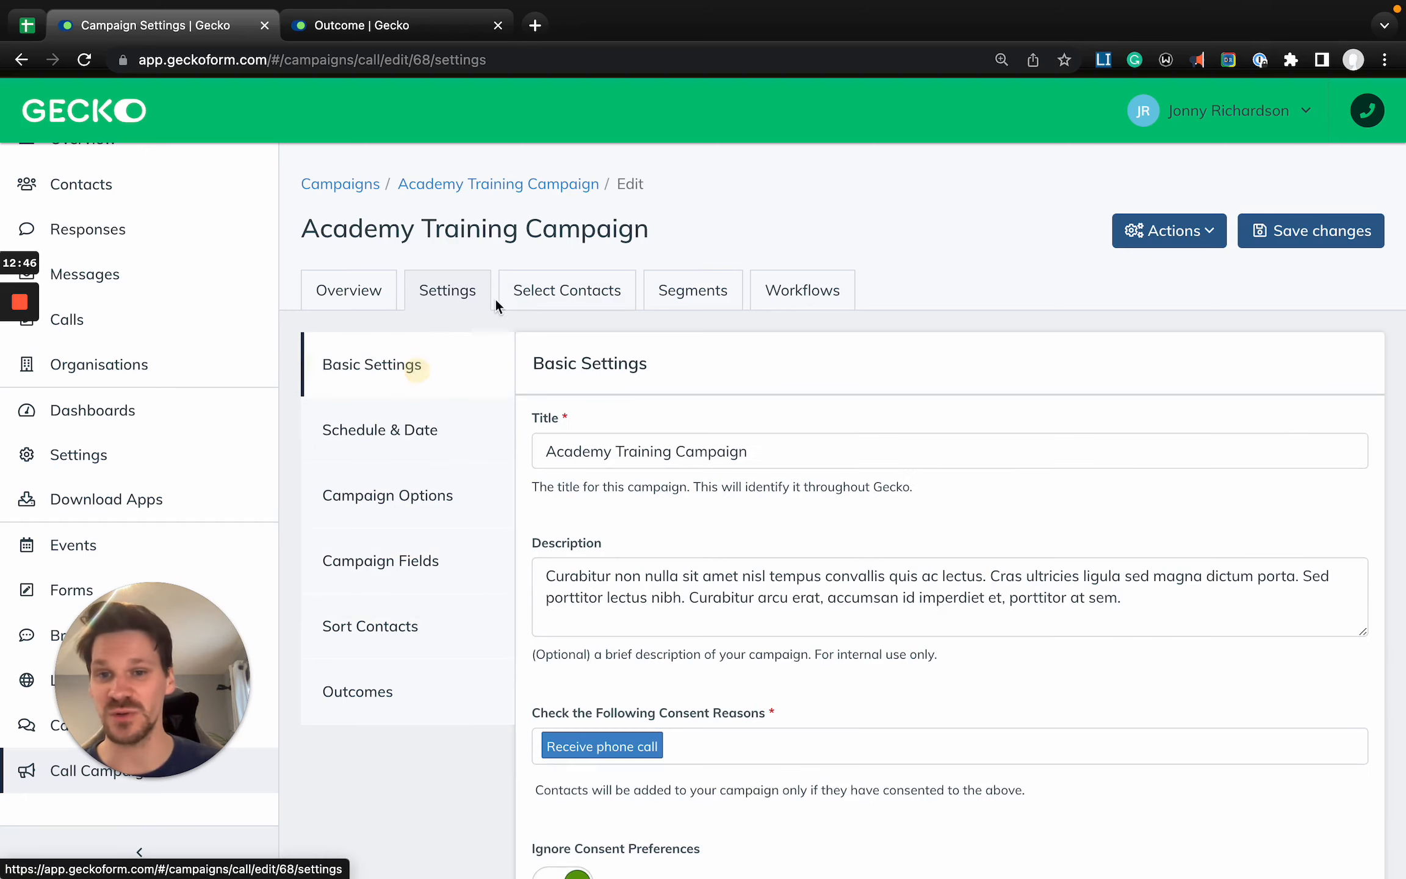
- Open the campaign's contact selection and look through the condition types available for adding contacts, without choosing one
left_click(529, 296)
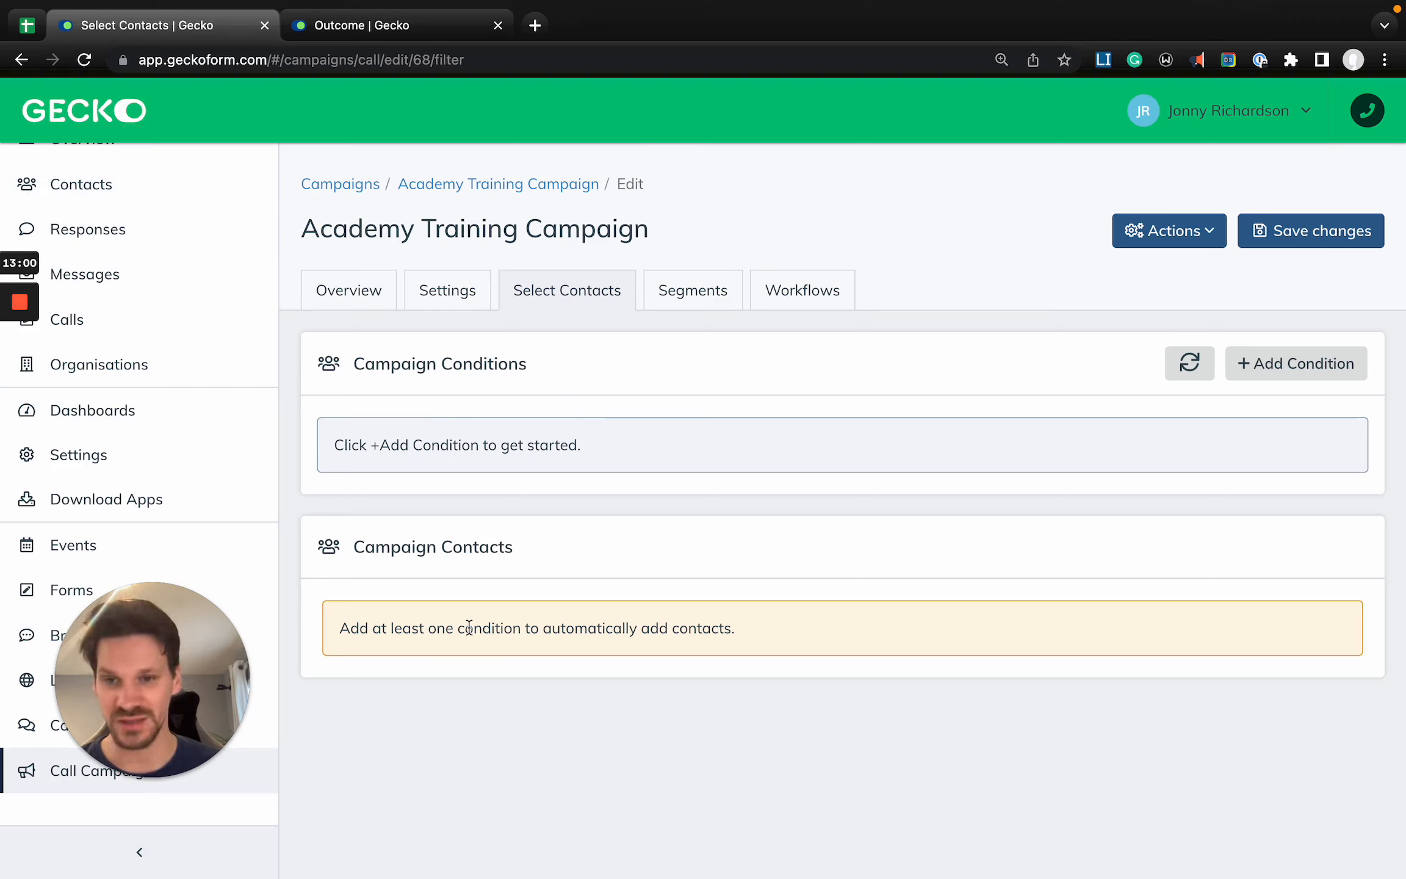
left_click_drag(205, 697, 394, 707)
left_click(648, 686)
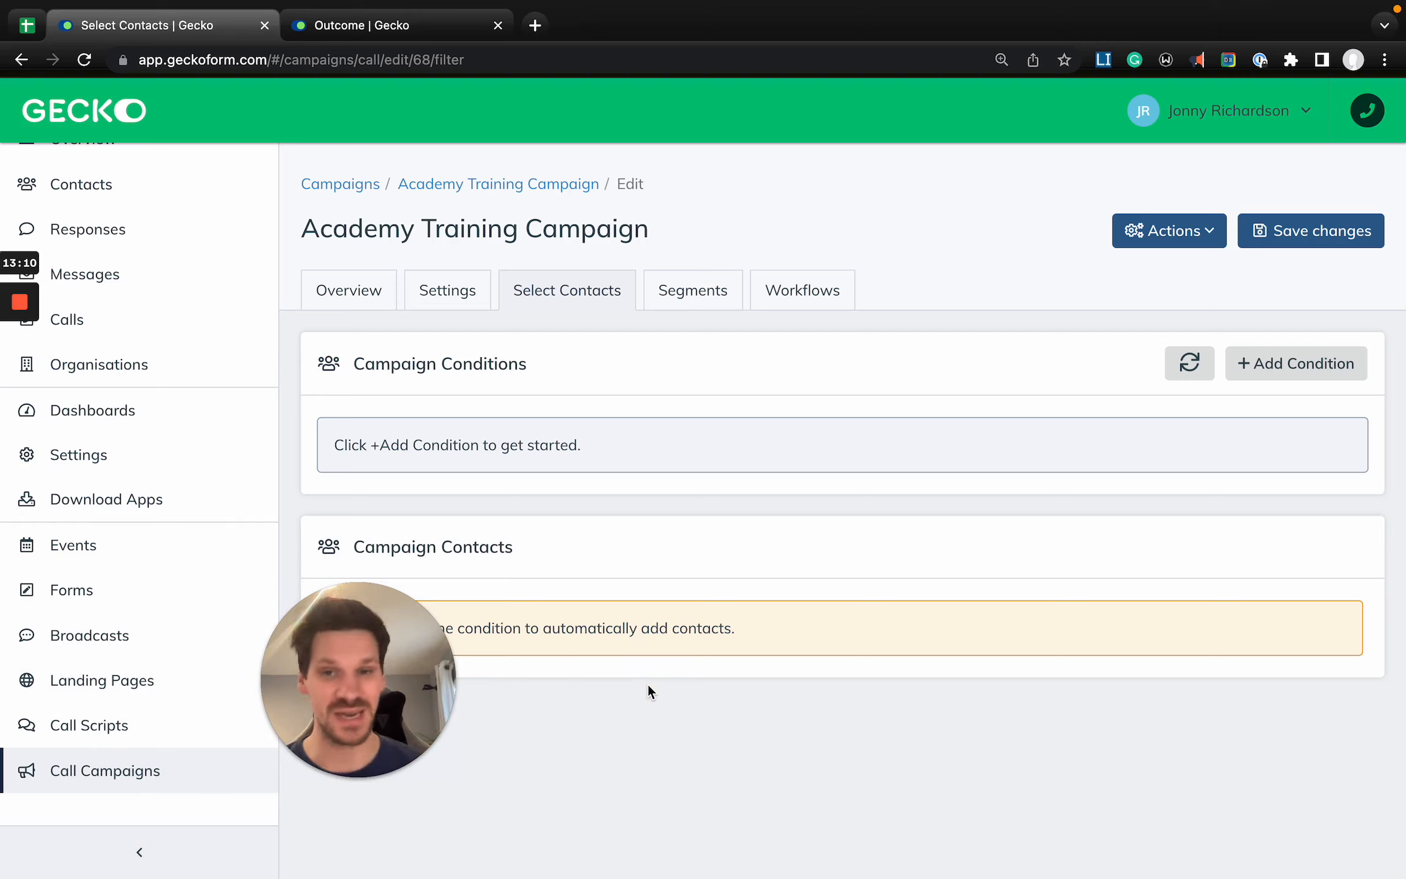
left_click(1297, 364)
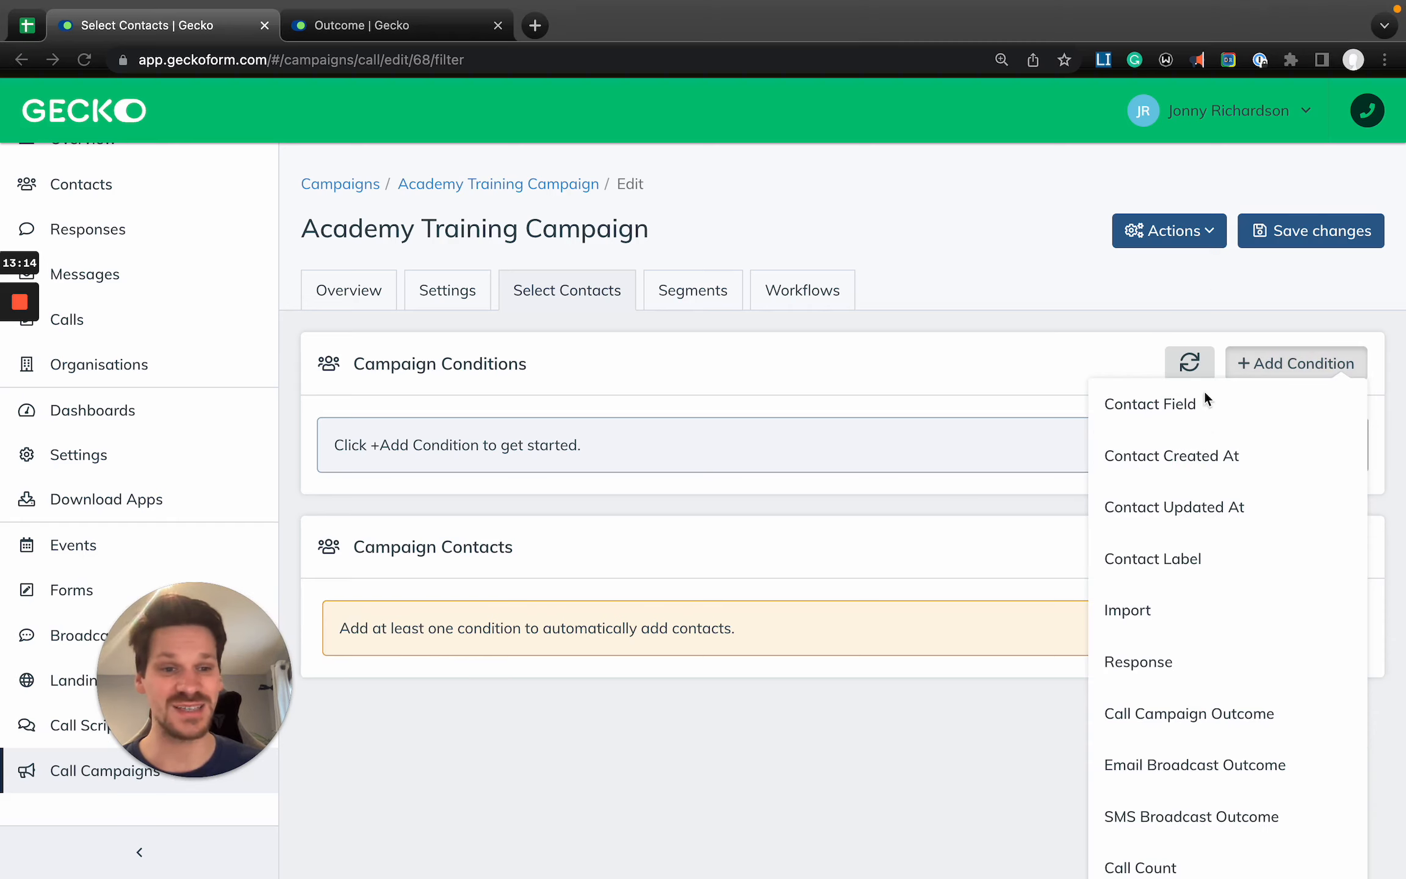
scroll(1155, 492, "down", 1)
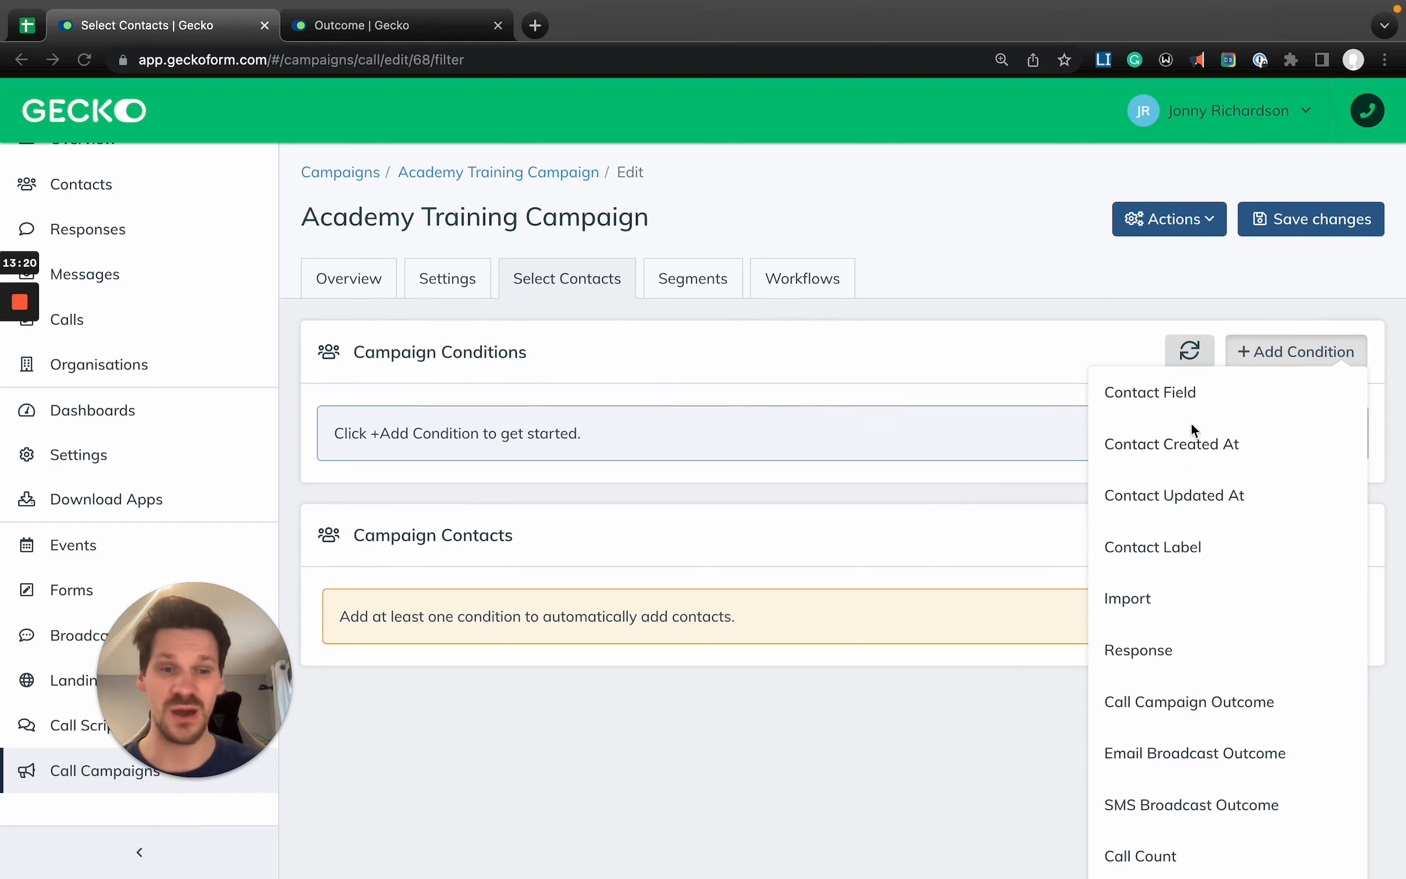
scroll(1200, 476, "down", 5)
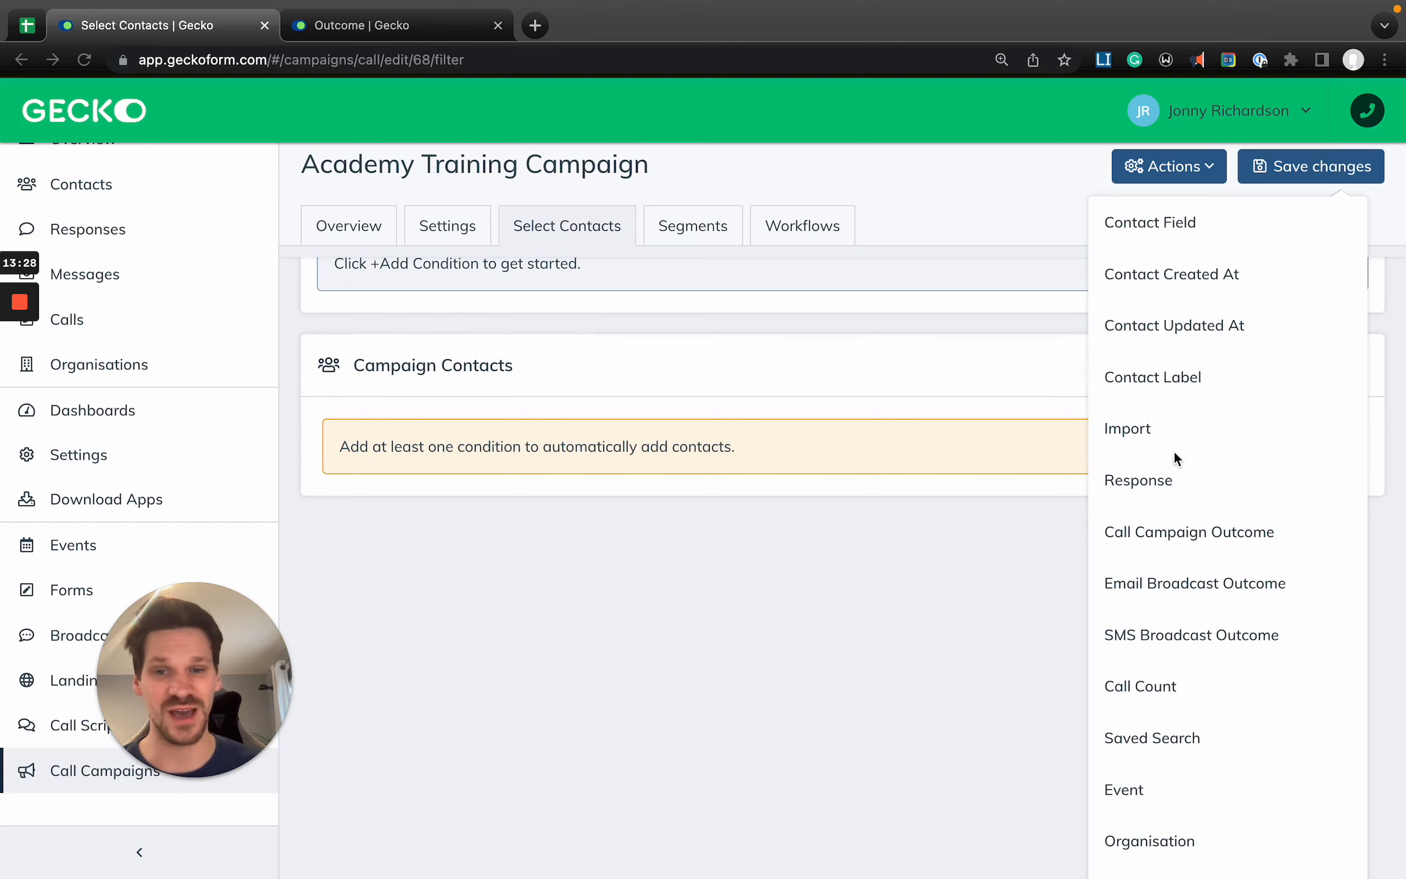
scroll(1173, 450, "up", 5)
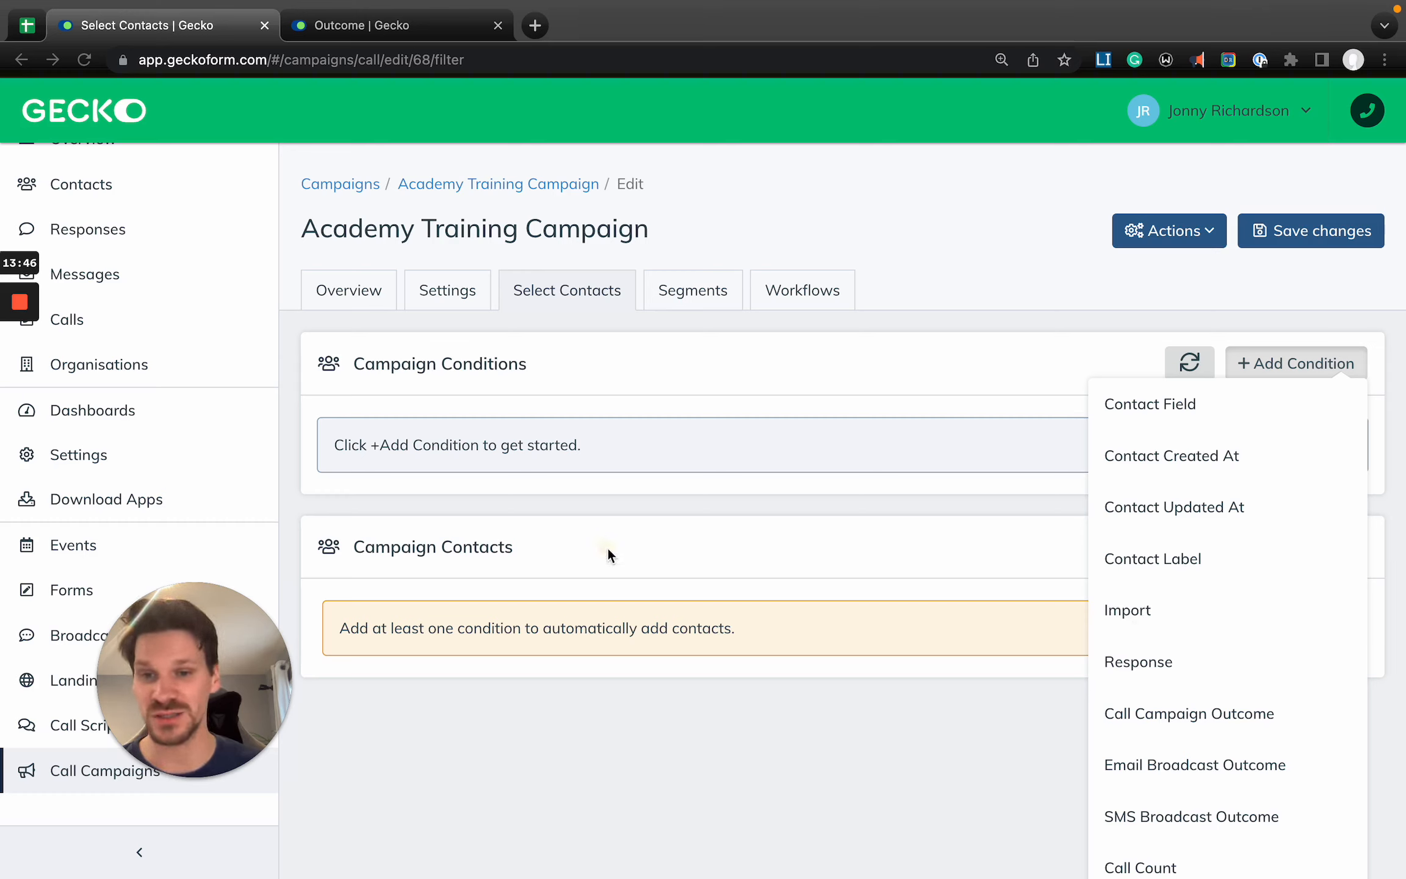
left_click_drag(158, 607, 403, 645)
left_click(1288, 356)
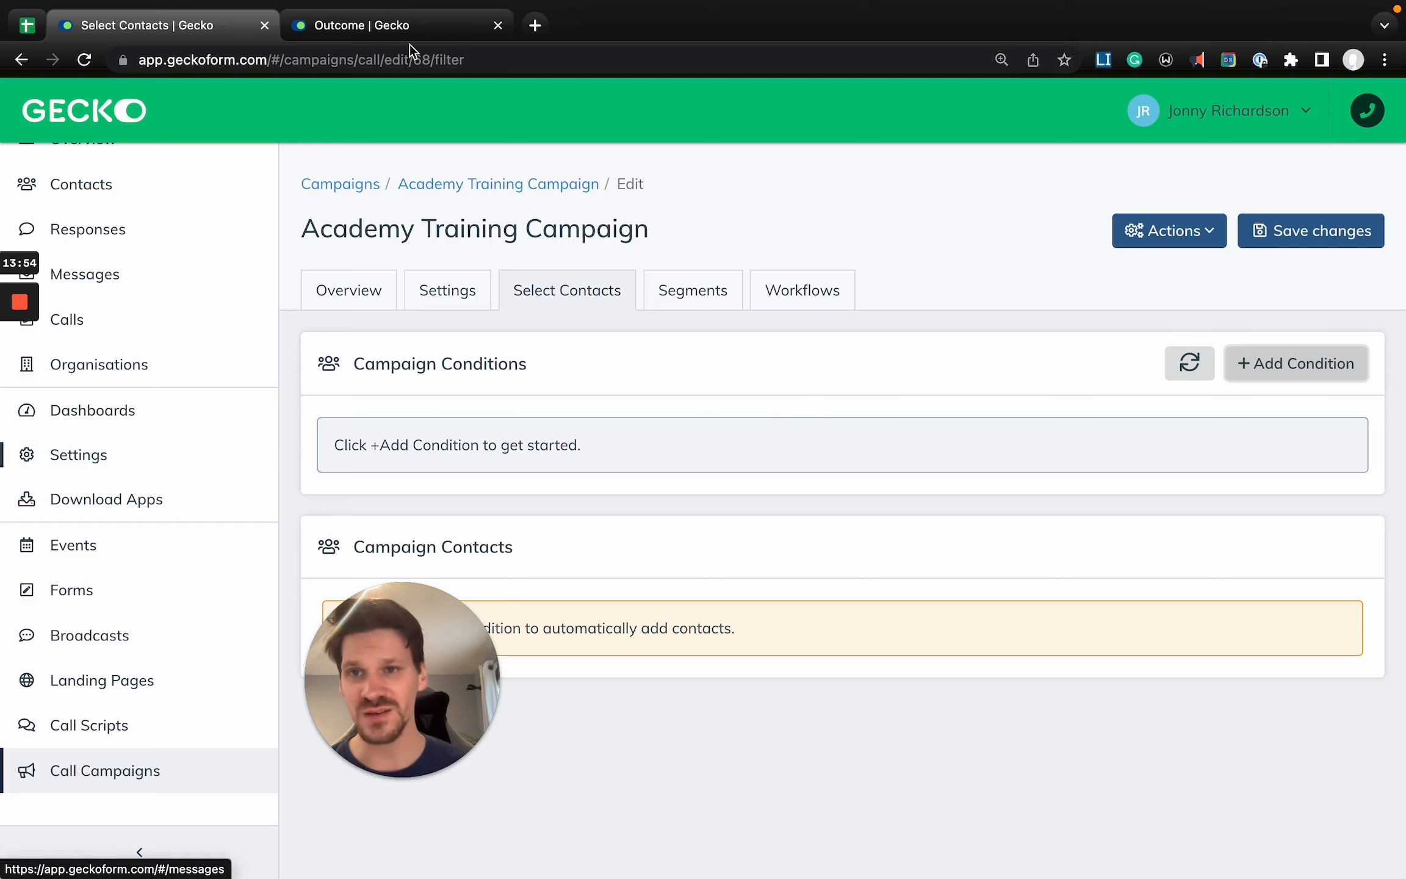
left_click_drag(393, 661, 168, 660)
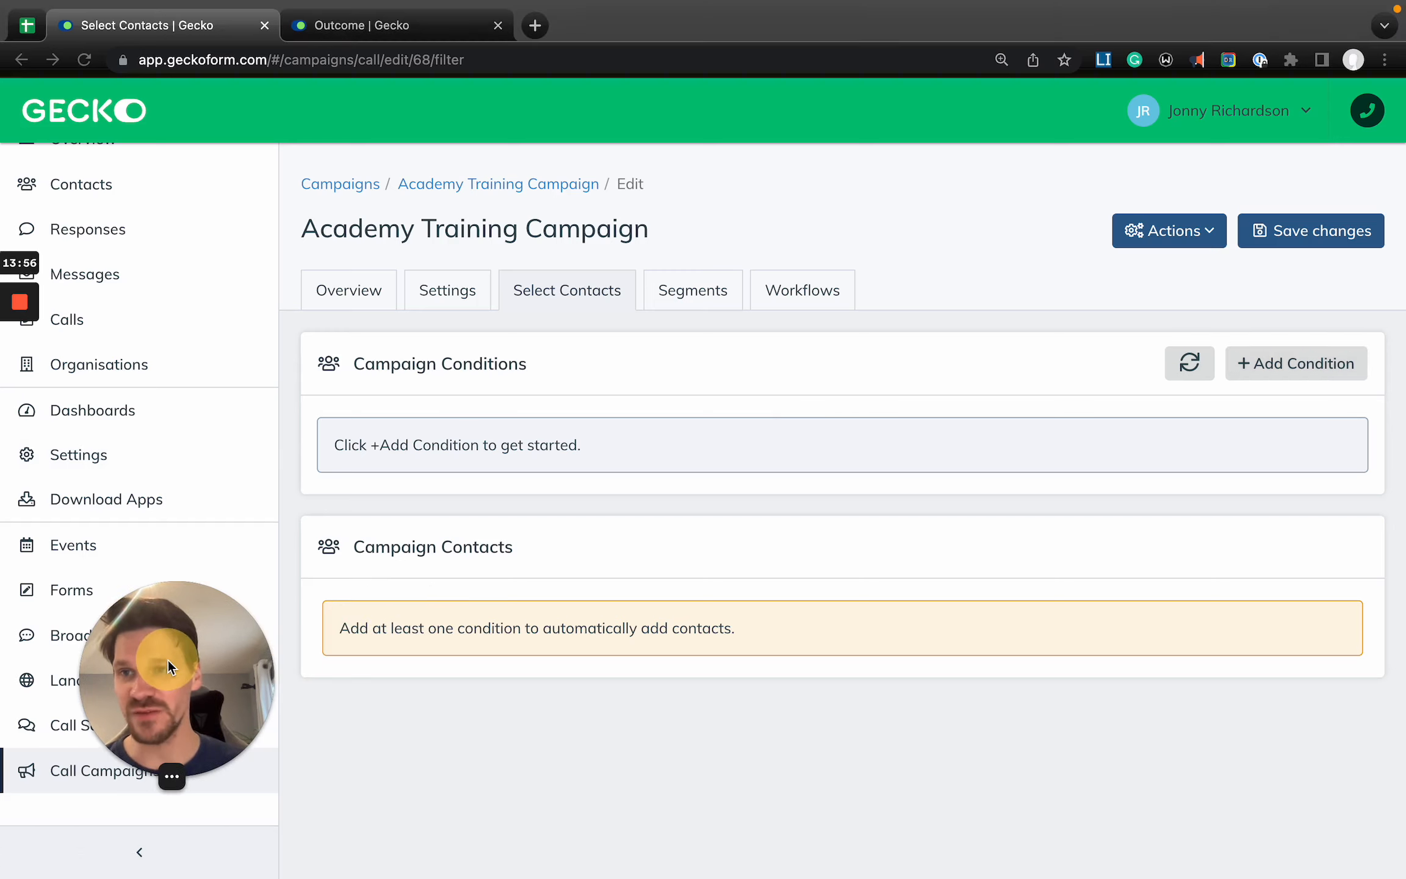
- Switch to the Sample Engage Import spreadsheet in Google Sheets and review the columns and rows of its Contacts sheet
left_click(27, 29)
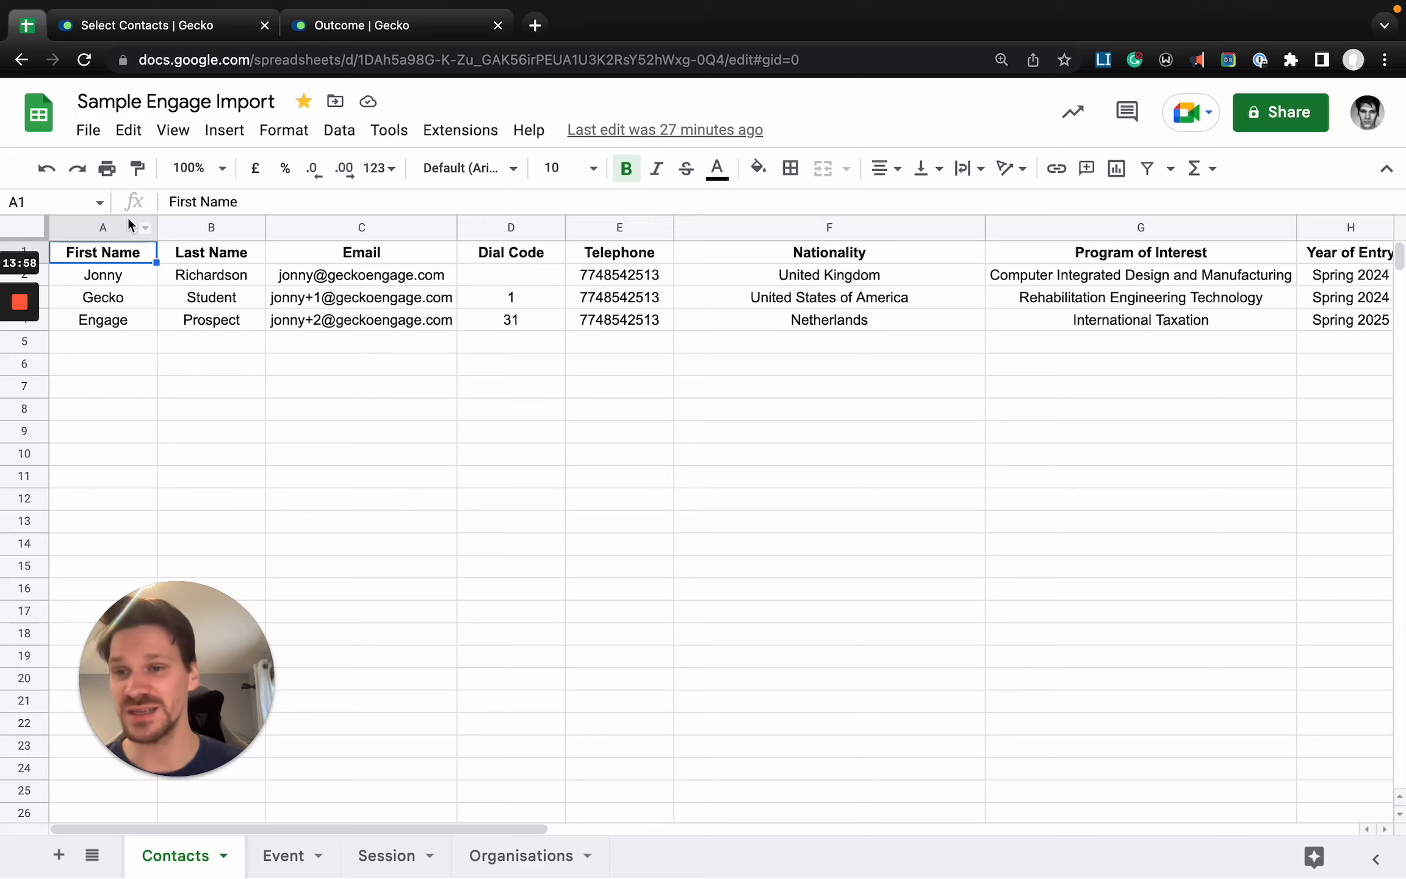
left_click(225, 360)
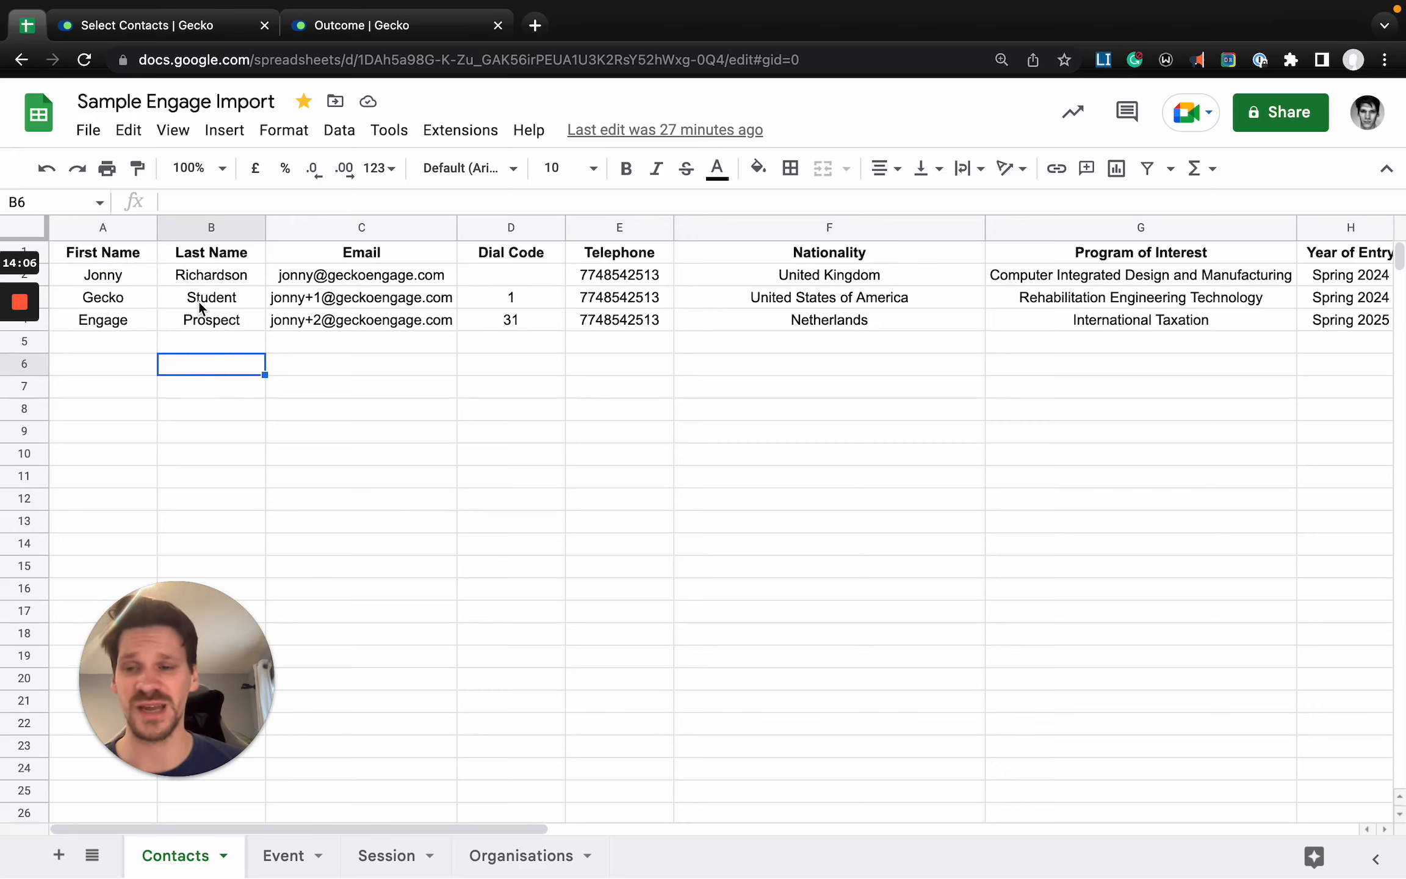
scroll(199, 301, "right", 3)
scroll(199, 301, "left", 3)
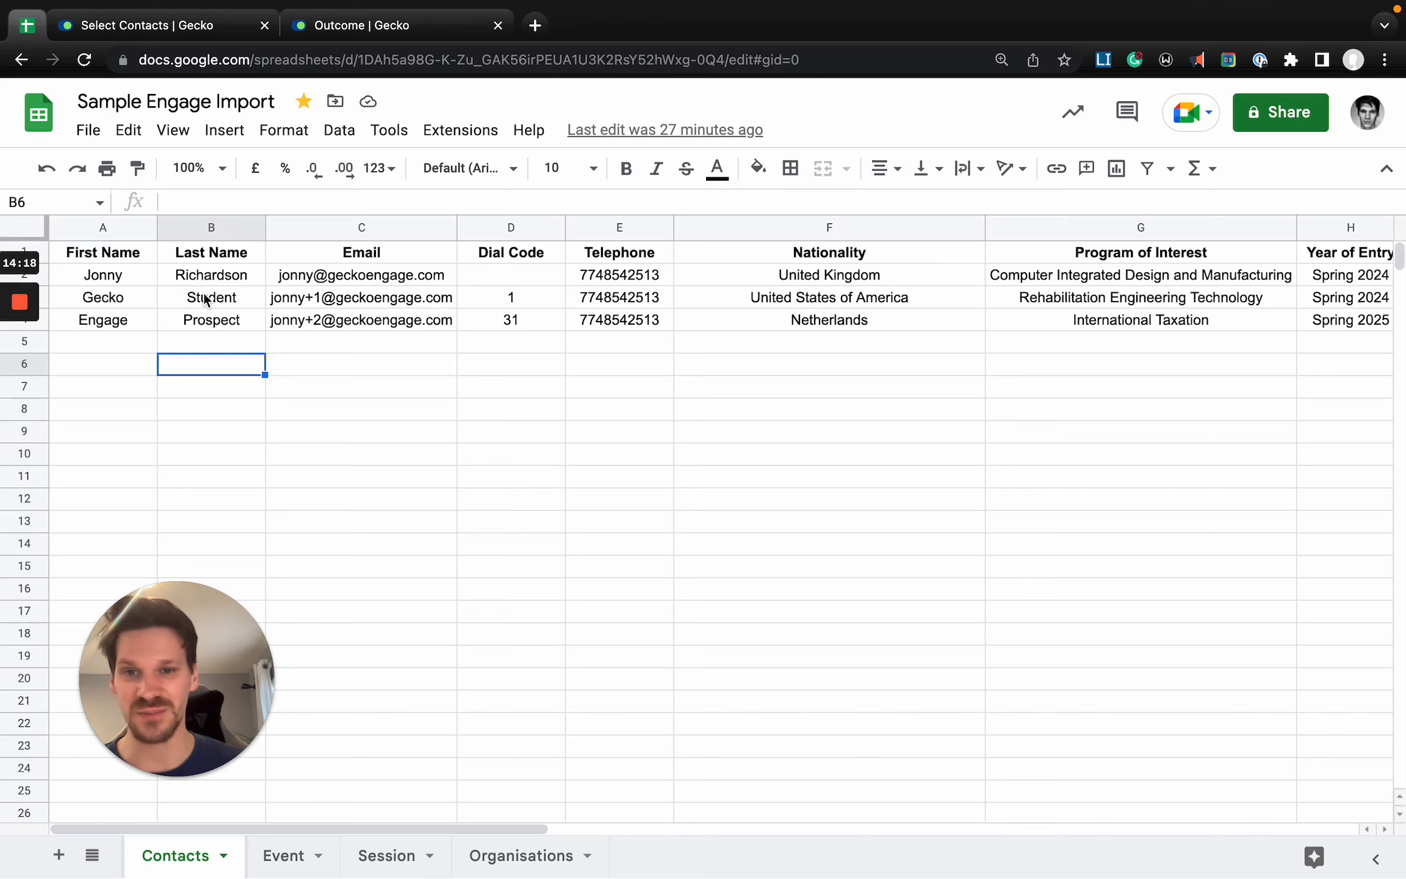
mouse_move(383, 282)
left_click(519, 564)
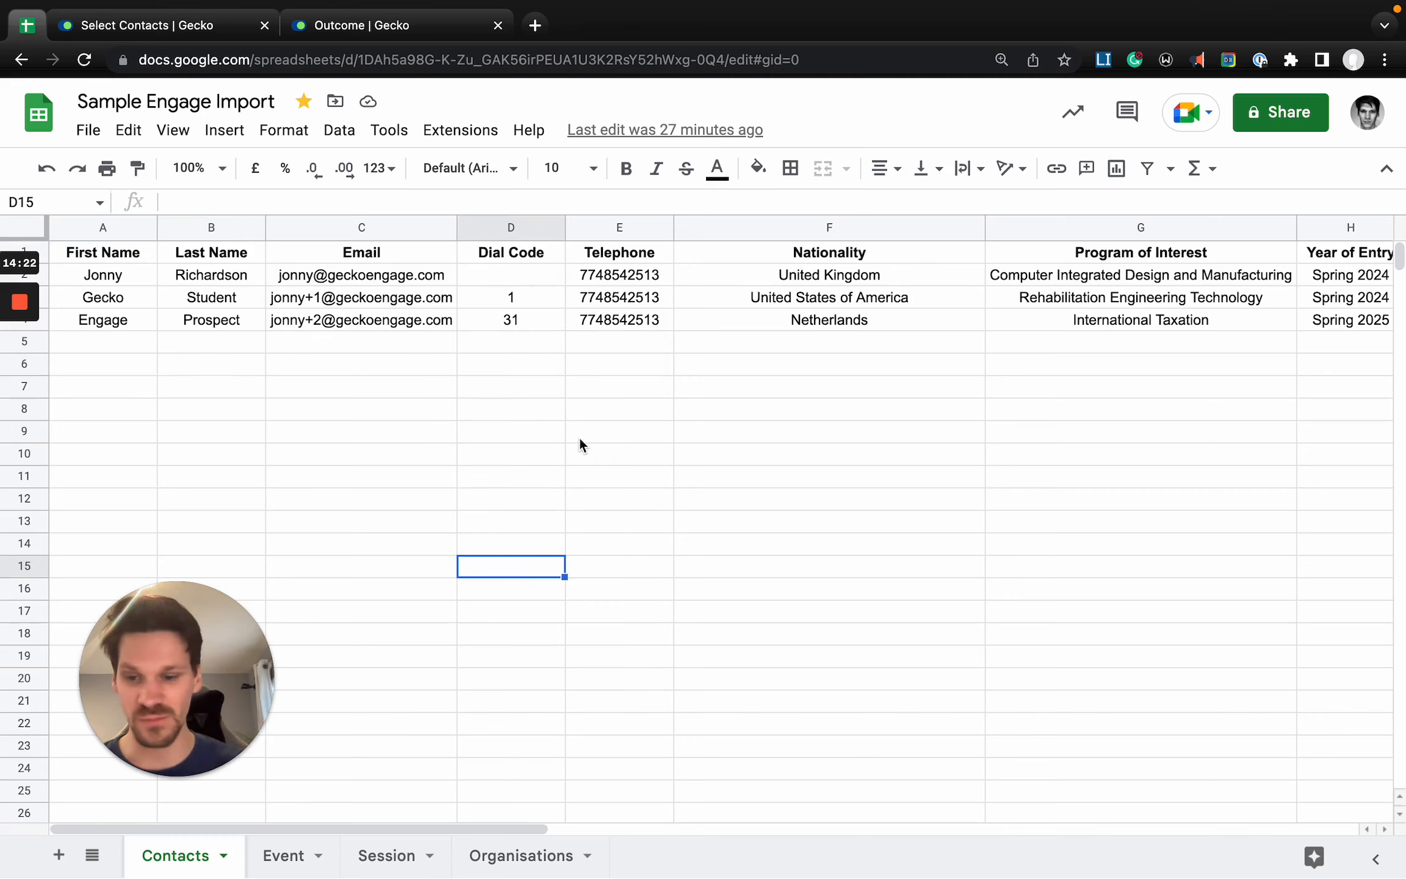
- Download the spreadsheet's Contacts sheet as a CSV file
left_click(88, 130)
mouse_move(158, 393)
left_click(574, 542)
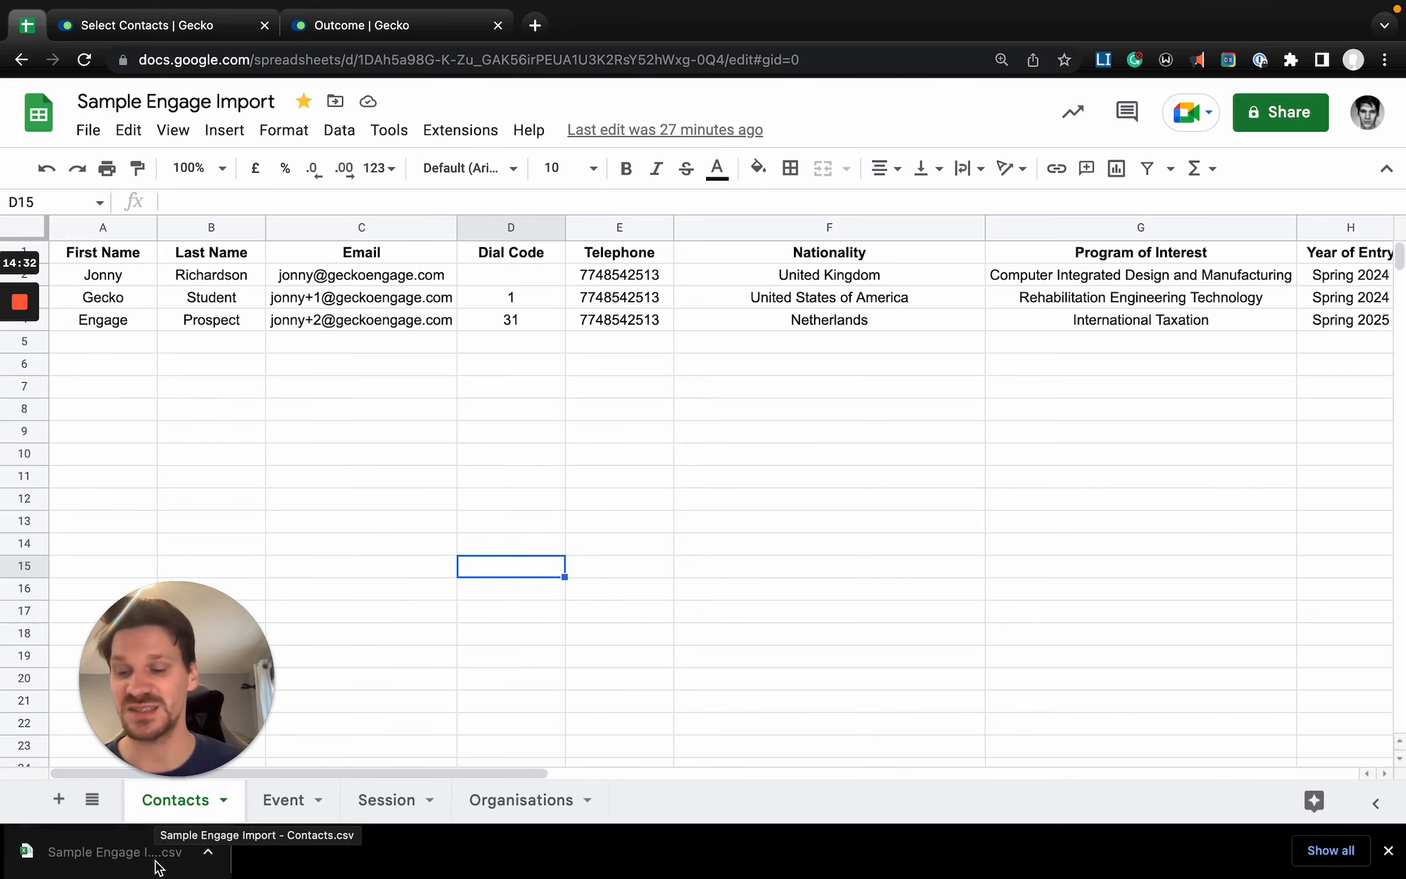
- Switch back to Gecko's new outcome form, discard it, and search the settings for "impor" to open the Imports page
left_click(330, 25)
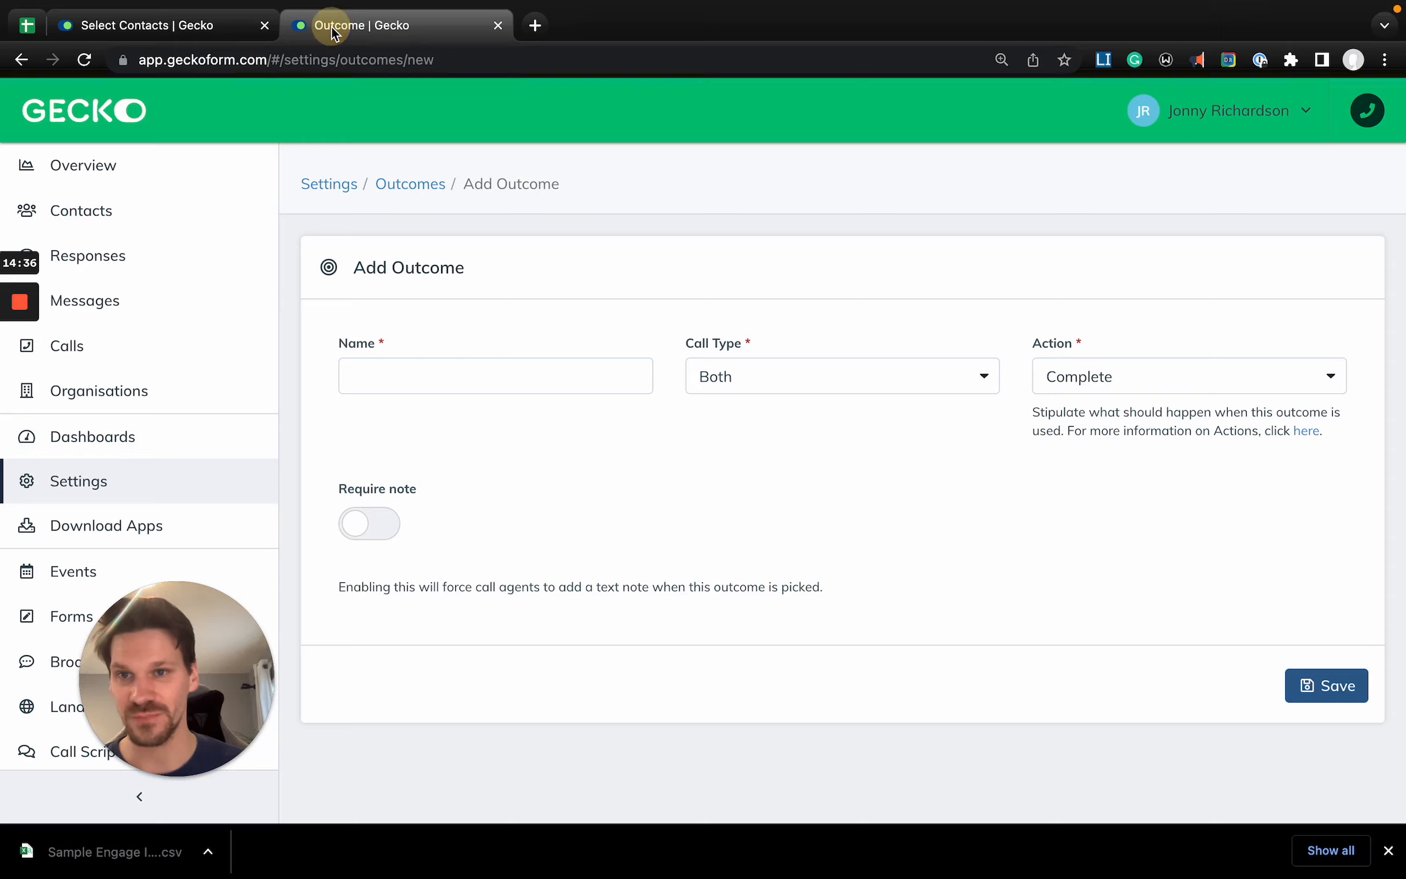
left_click(150, 481)
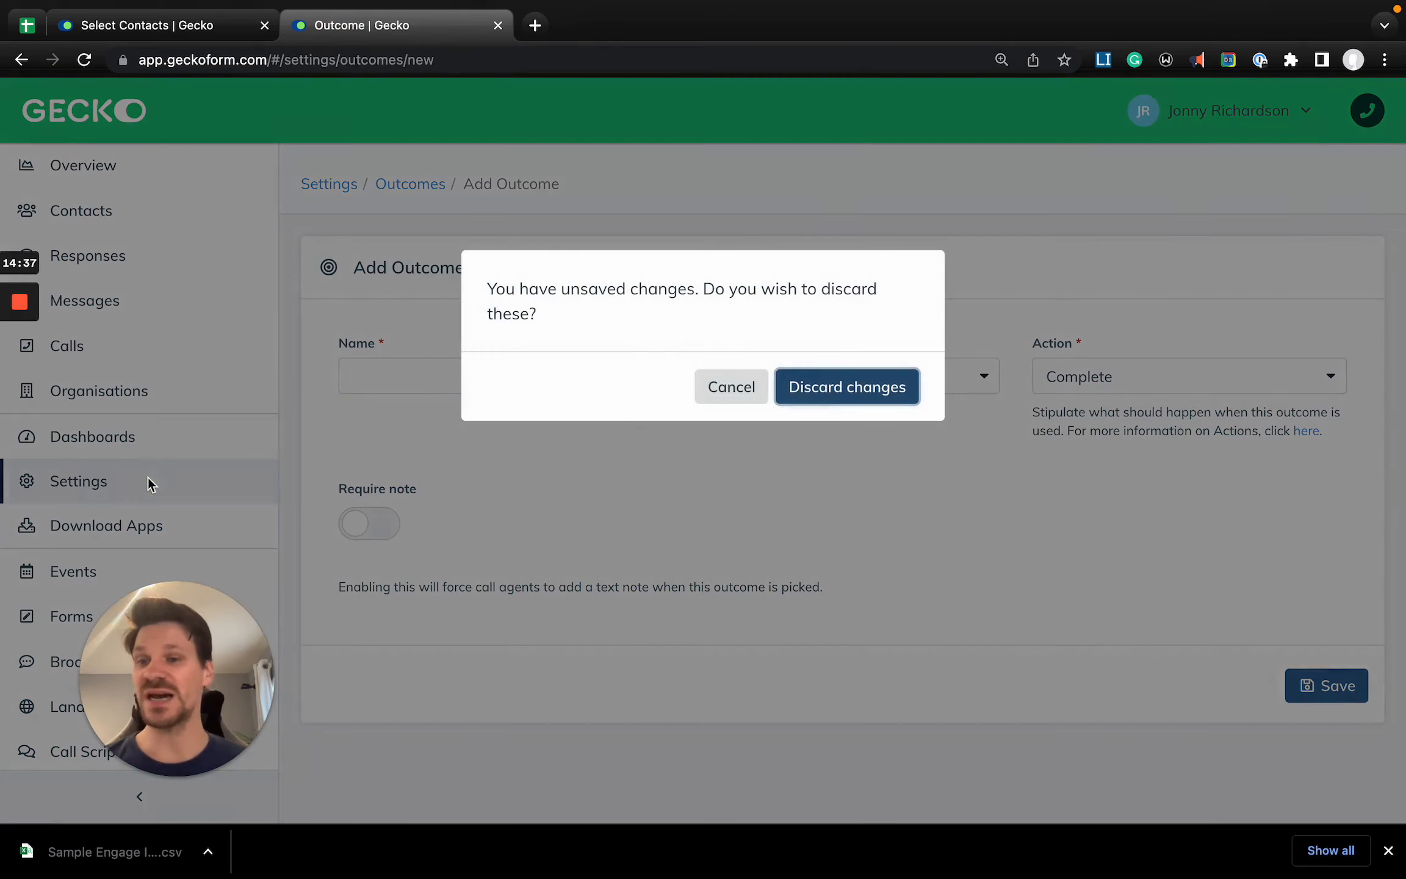
left_click(807, 397)
type("i")
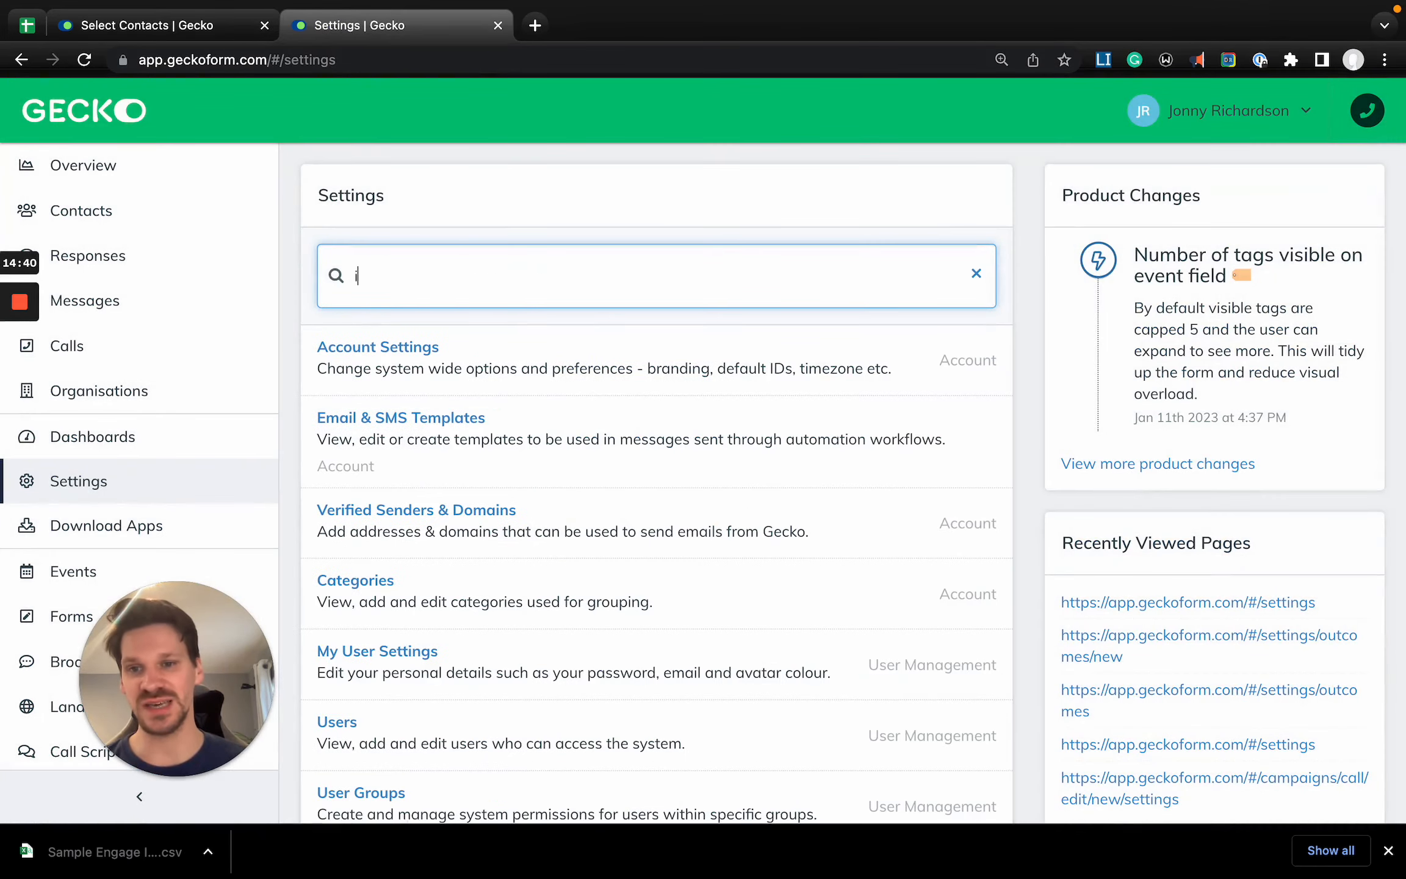
type("mpor")
left_click(360, 418)
- Start a new File Import and title it "Academy Call Campaign Import"
left_click(1309, 188)
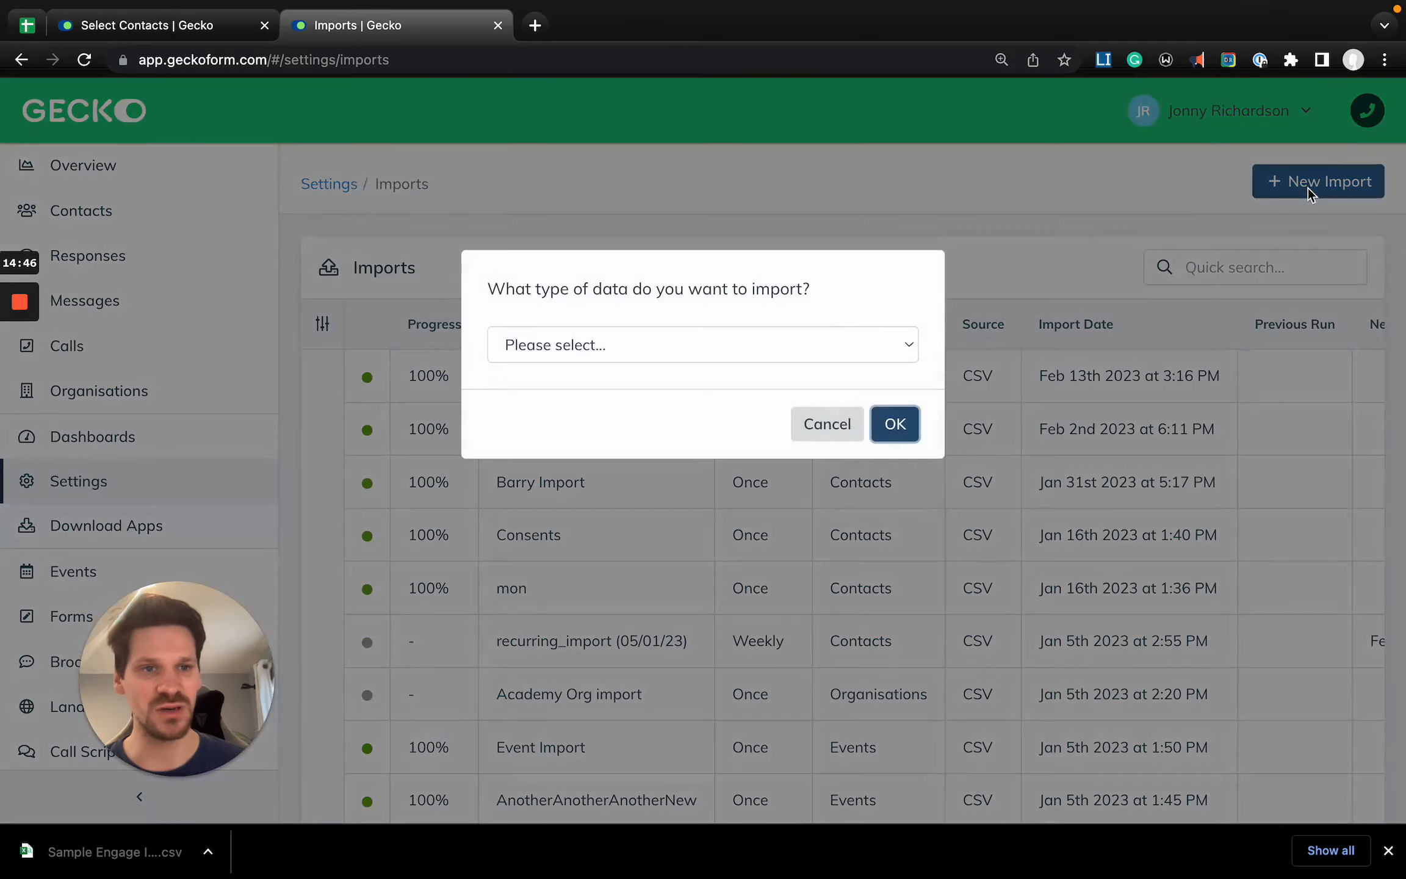
left_click(805, 346)
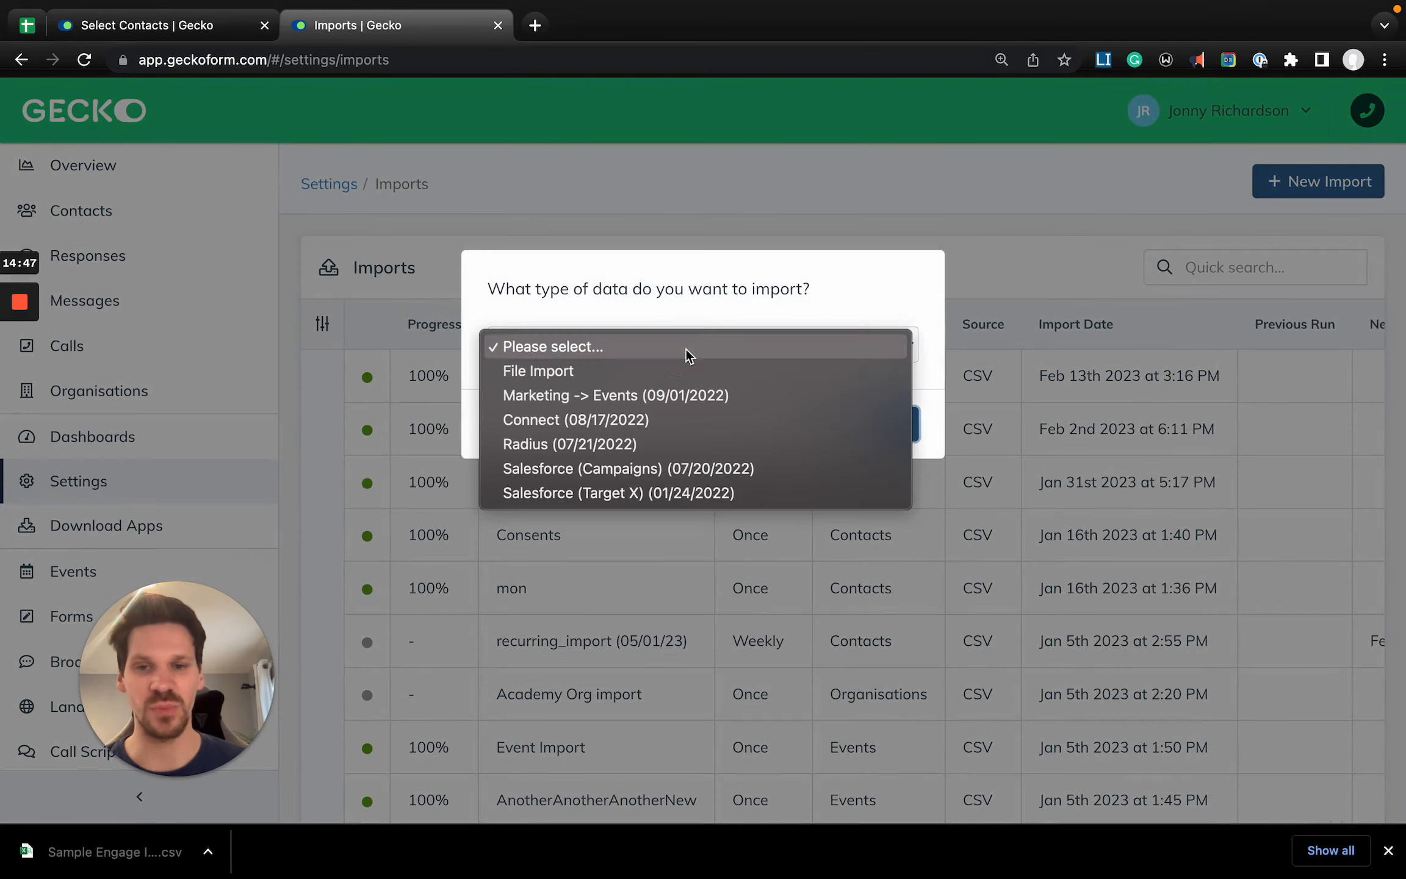
left_click(556, 371)
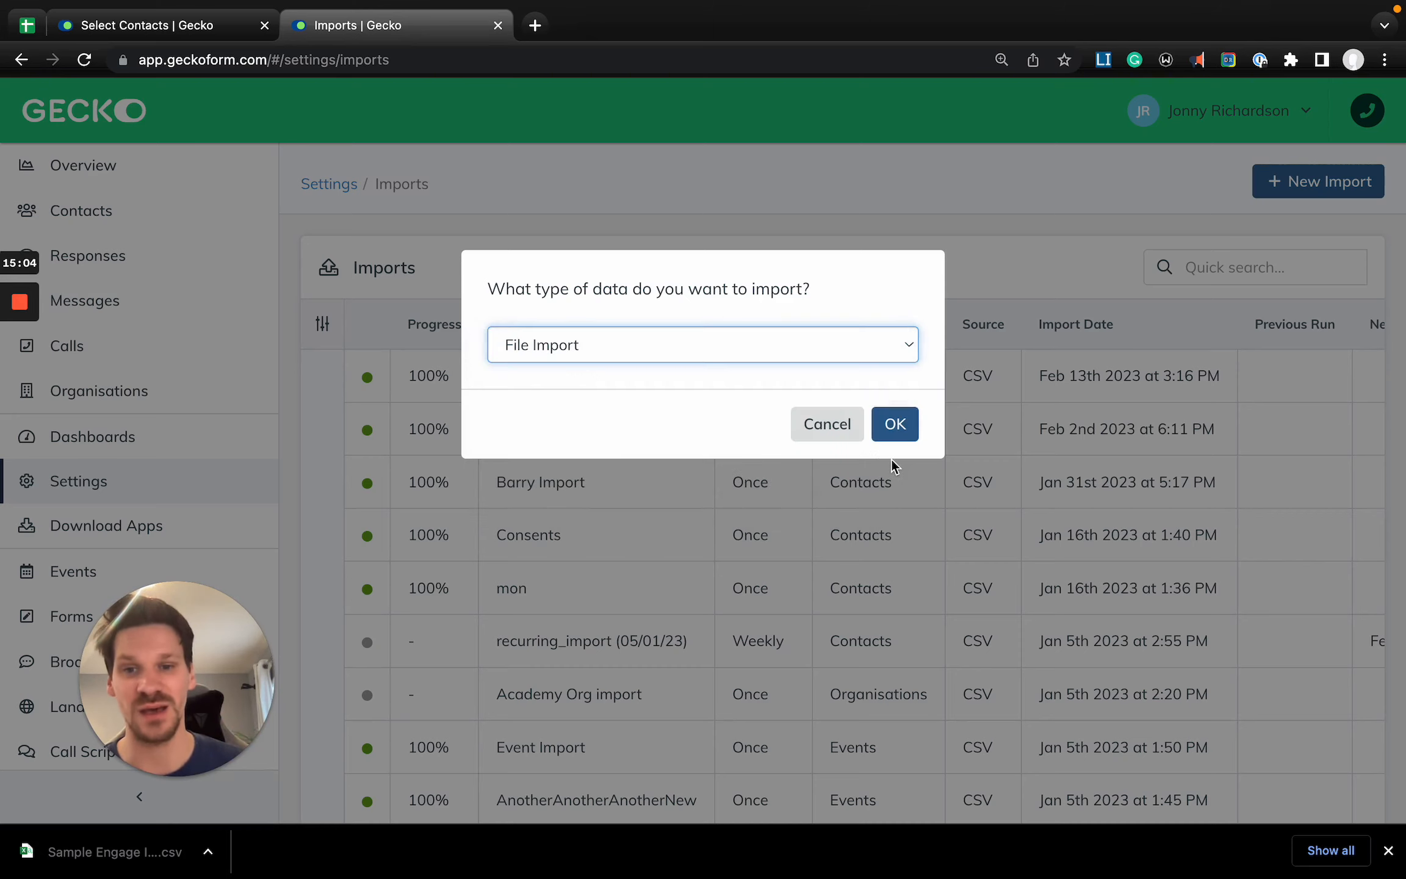
left_click(895, 425)
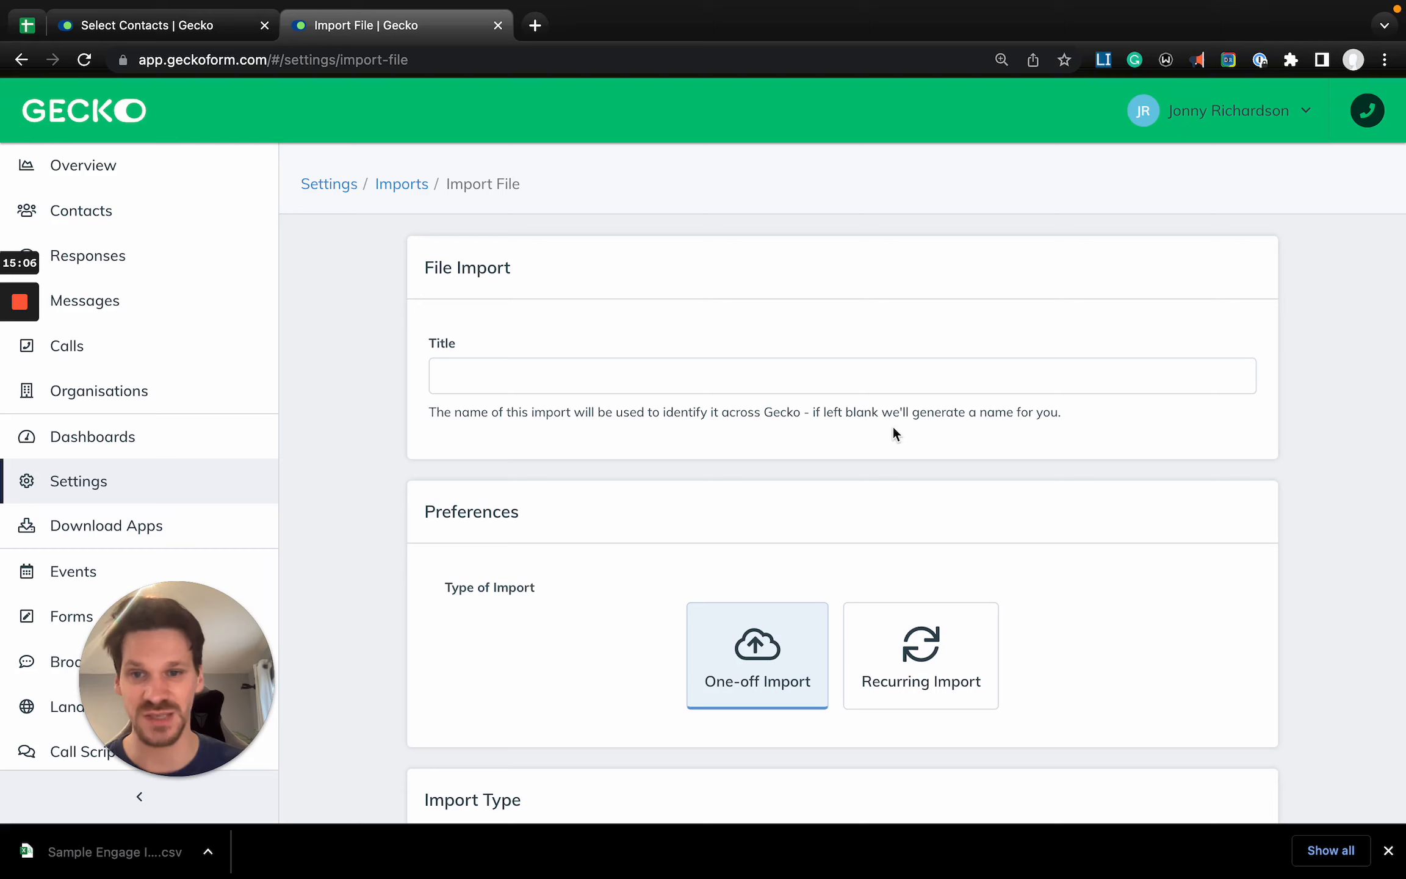
left_click(541, 379)
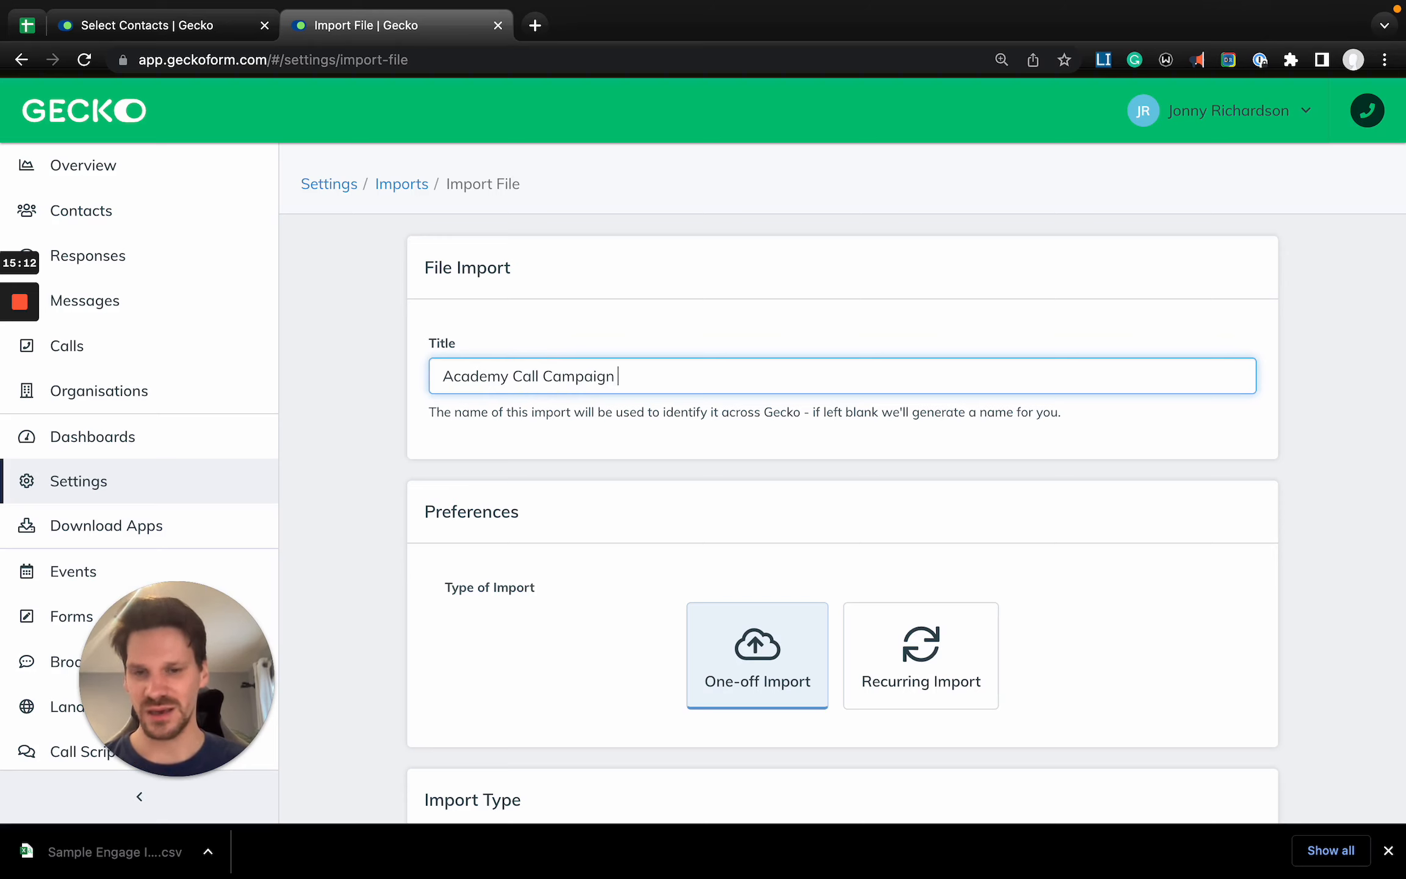
- Choose Recurring Import as the type of import and examine its FTP directory instructions and connection fields
scroll(680, 420, "down", 5)
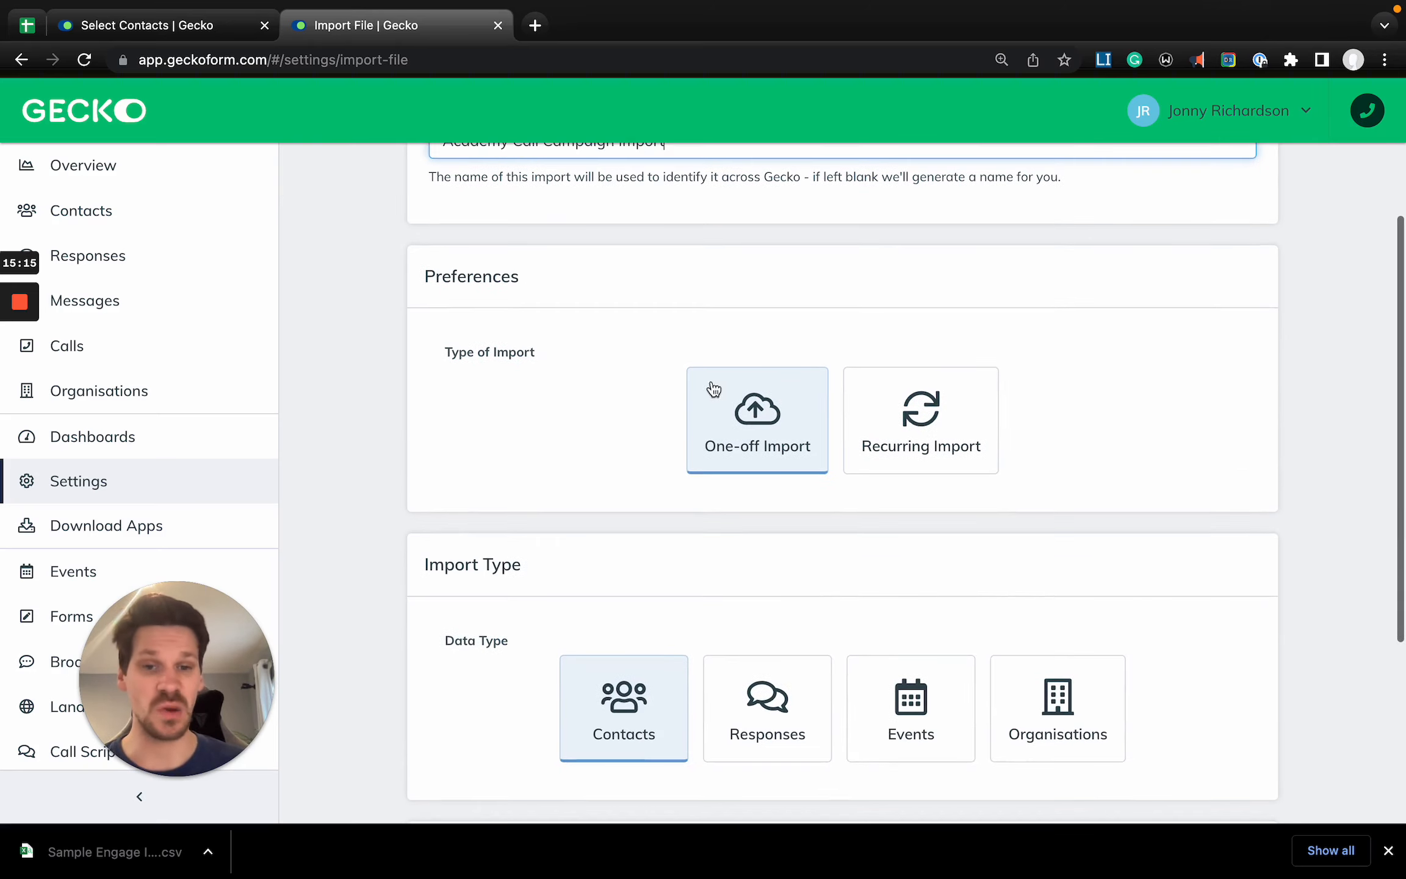
left_click(956, 453)
scroll(831, 473, "down", 13)
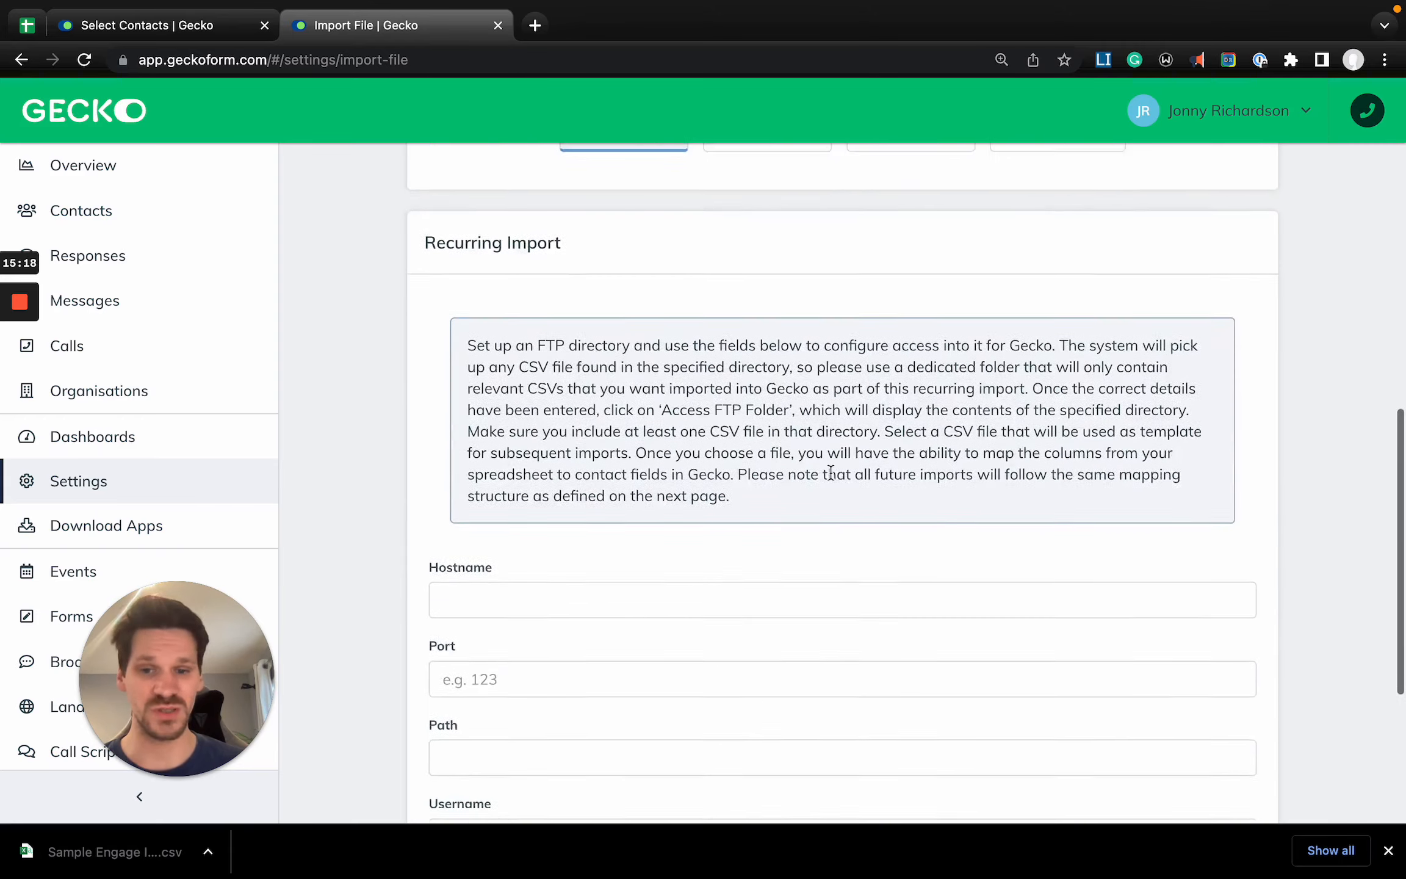
- Change the type of import to One-off Import and upload Sample Engage Import - Contacts.csv as the contacts file
scroll(831, 473, "up", 12)
left_click(753, 376)
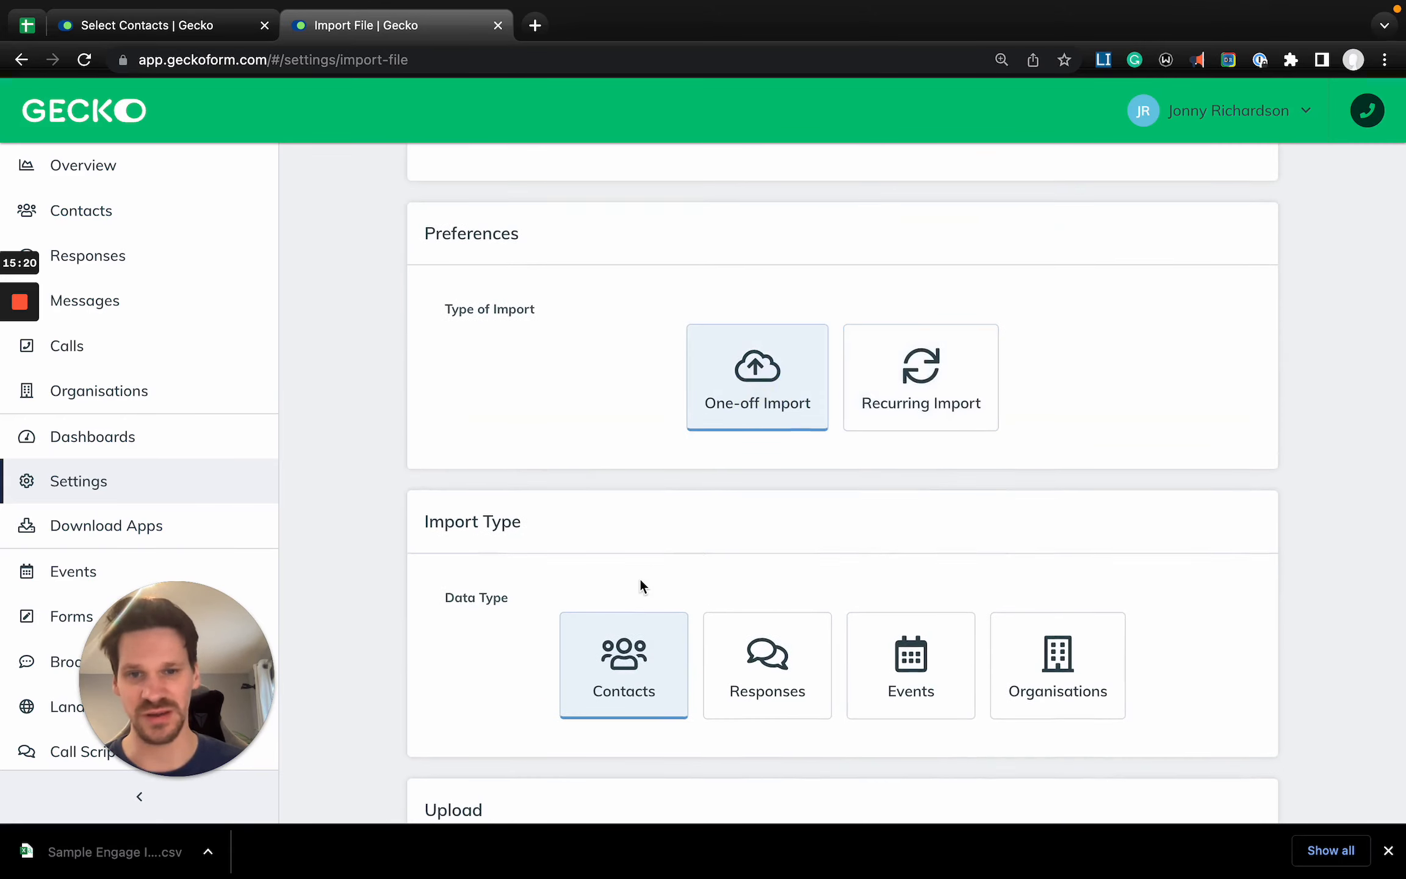
scroll(640, 580, "down", 5)
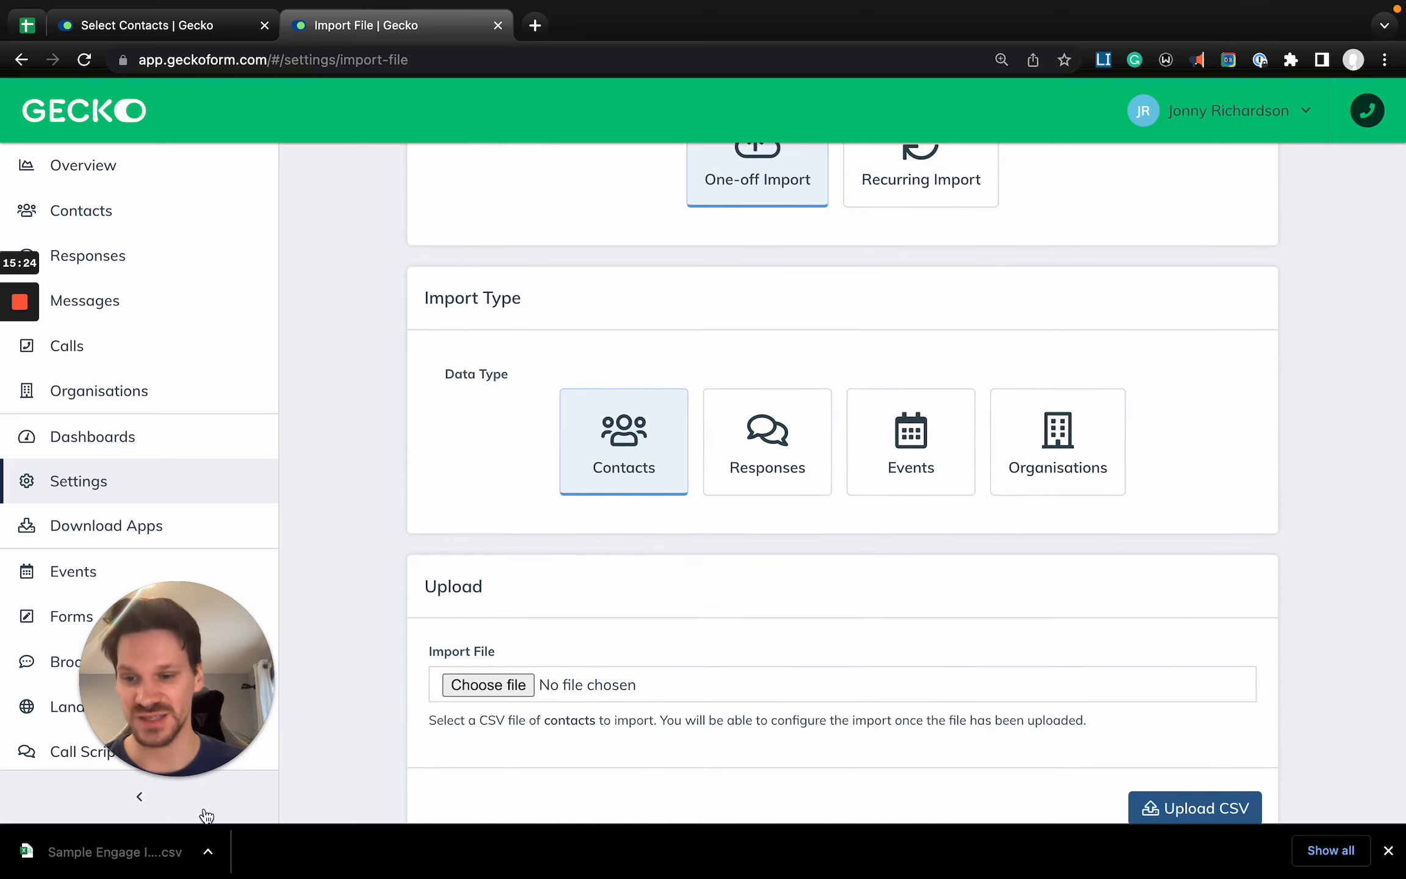
left_click_drag(173, 849, 549, 684)
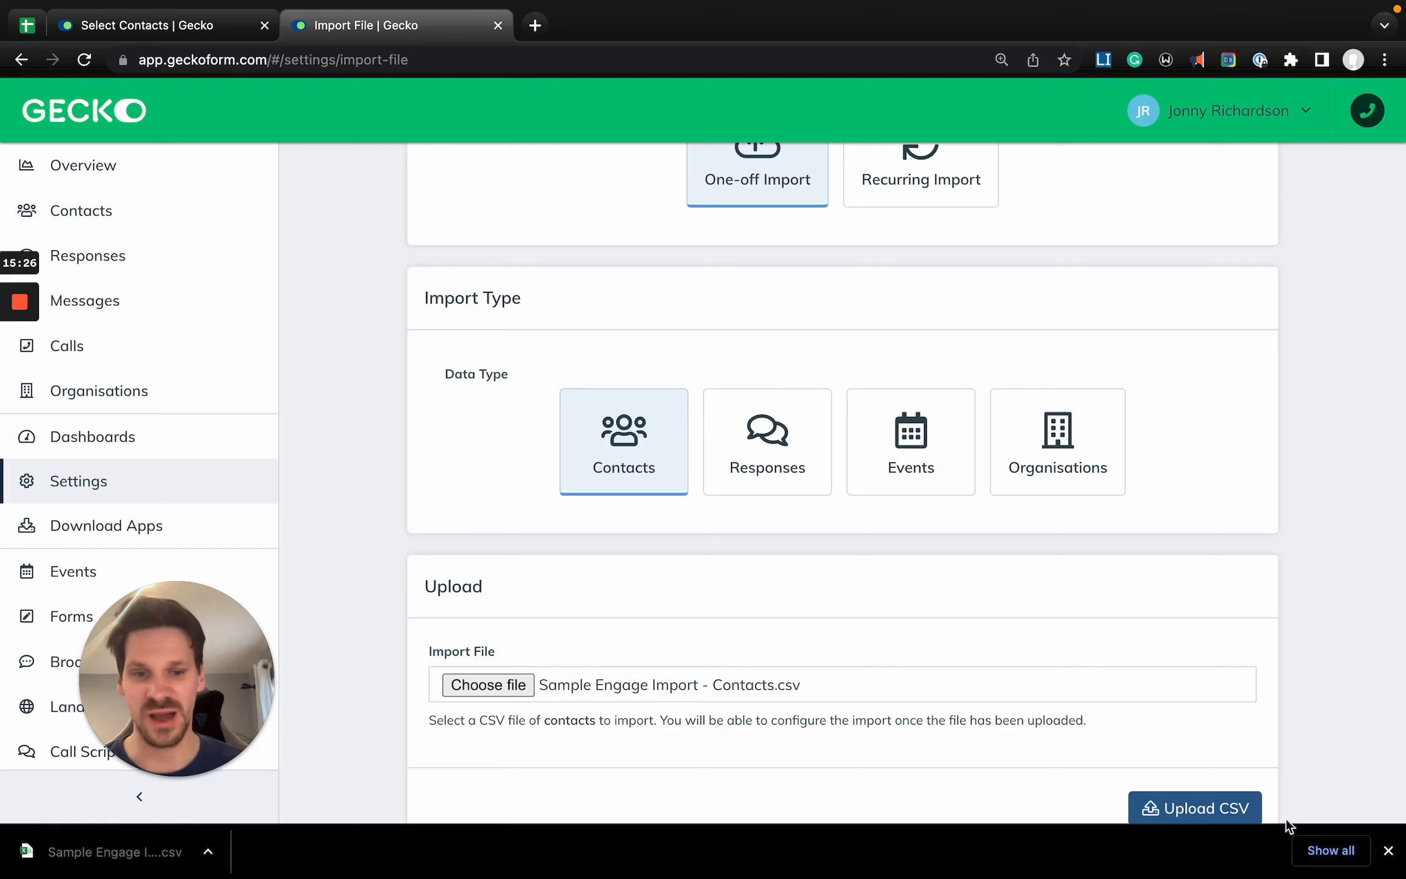
left_click(1390, 851)
left_click(1217, 824)
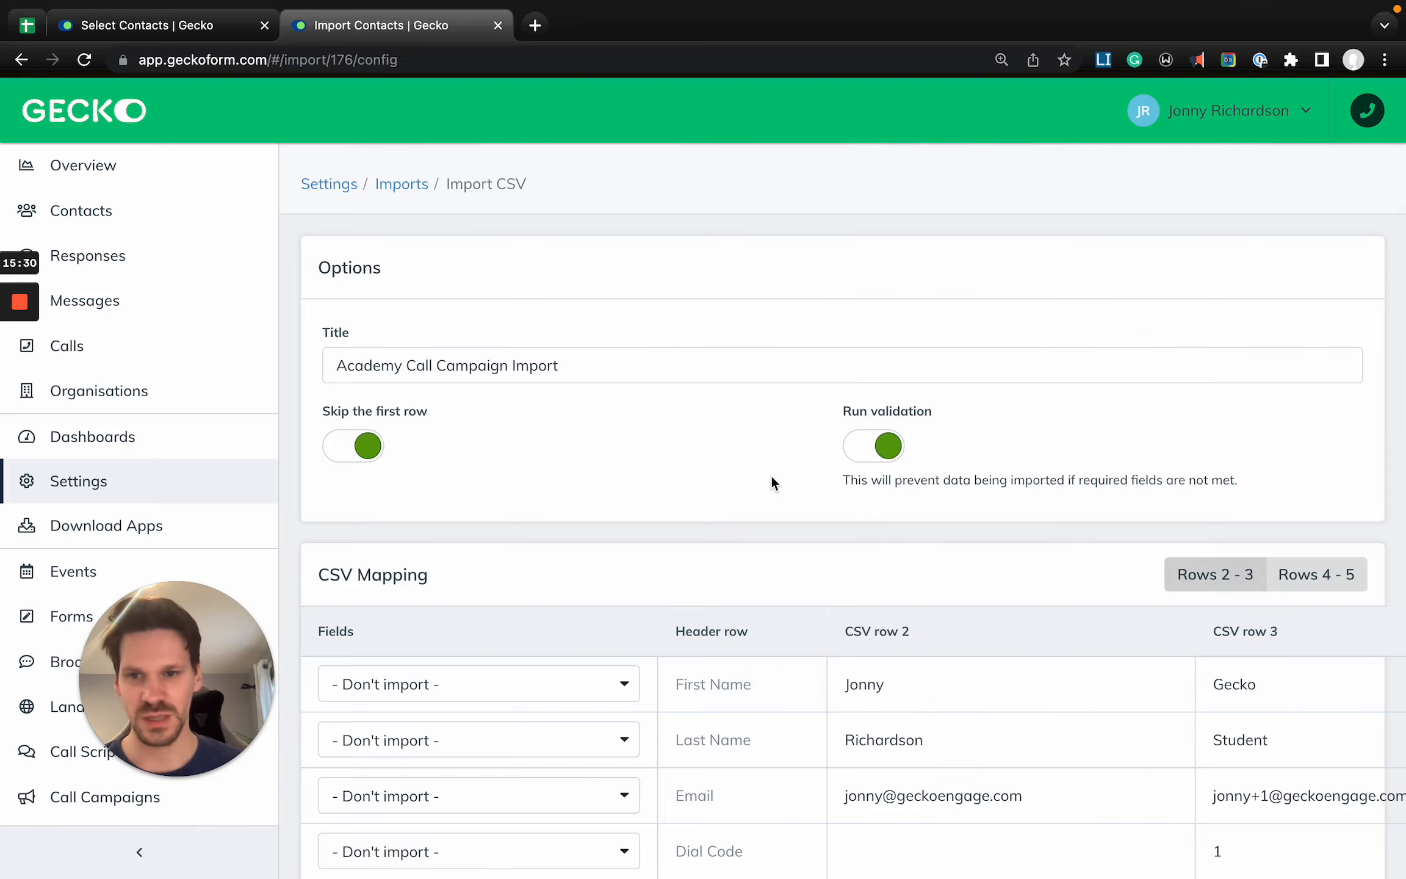
- Switch Skip the first row off and back on to compare how the CSV mapping treats the header row
left_click(359, 455)
left_click(359, 454)
left_click(357, 450)
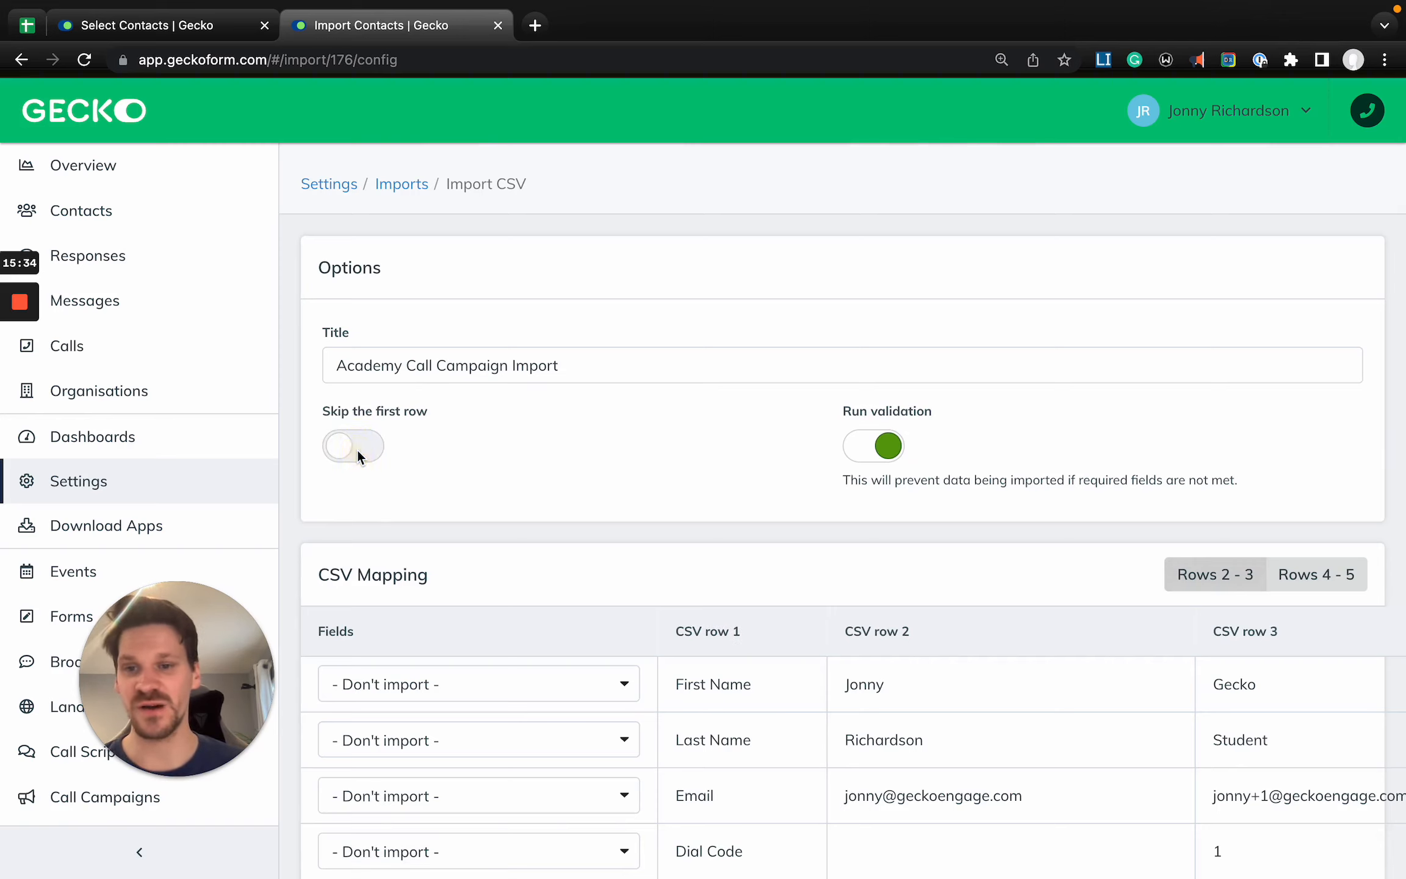
left_click(357, 449)
- Switch to the Sample Engage Import spreadsheet and examine the Contacts sheet's header row from First Name to Year of Entry
left_click(15, 33)
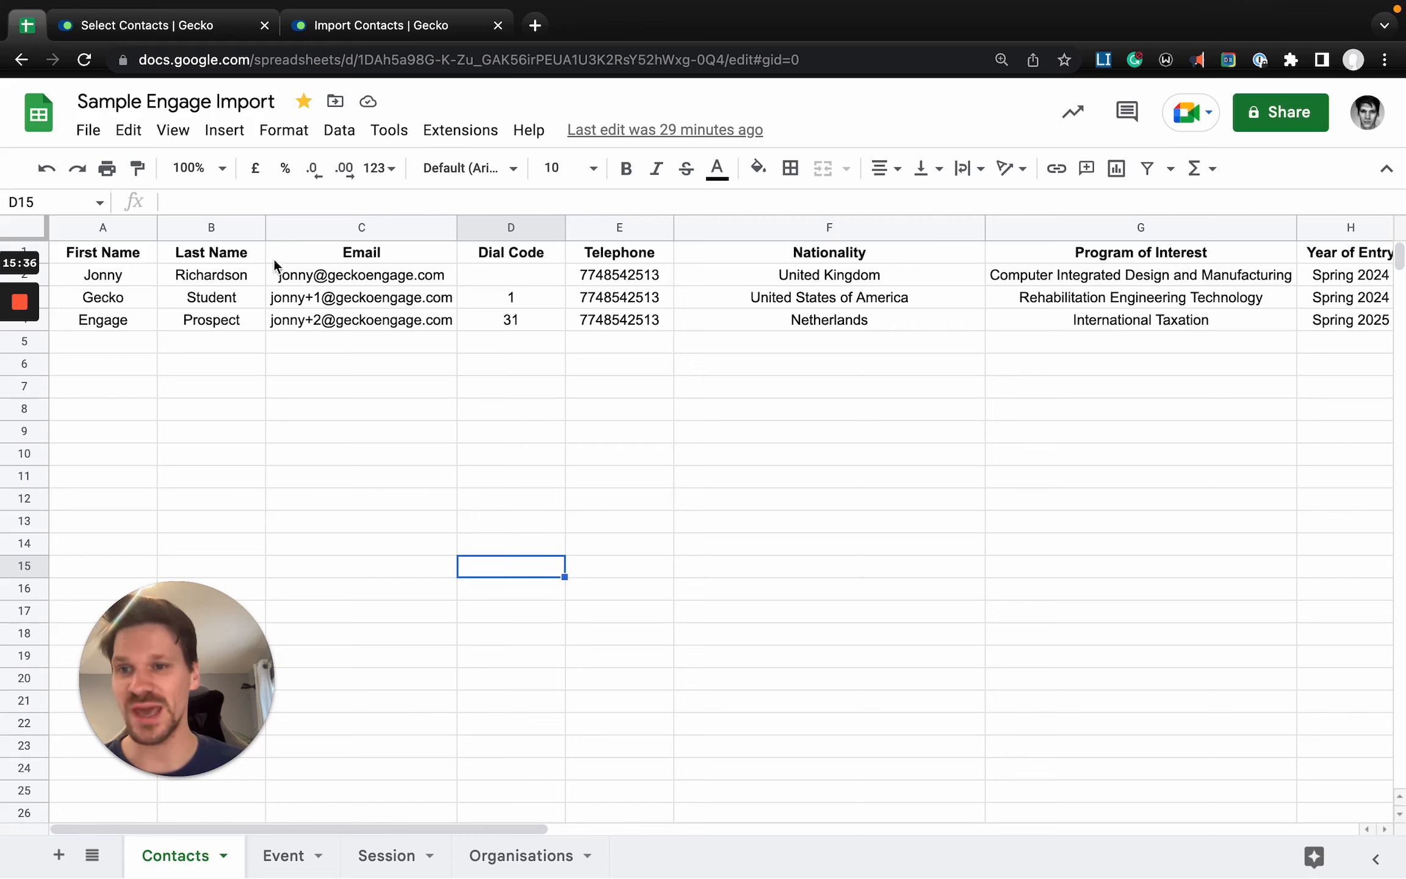
left_click(78, 256)
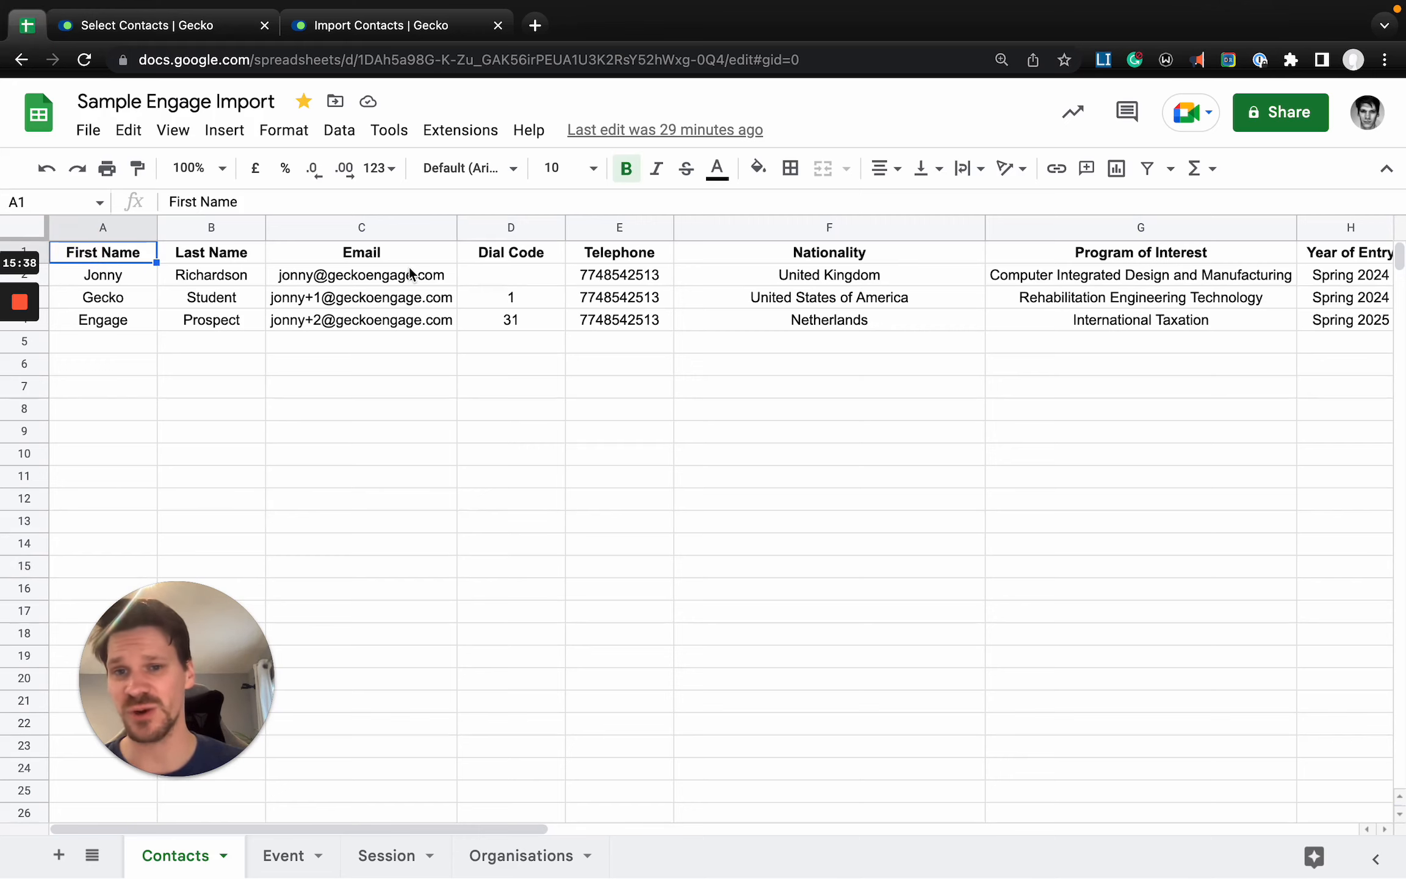
key("super+shift+Right")
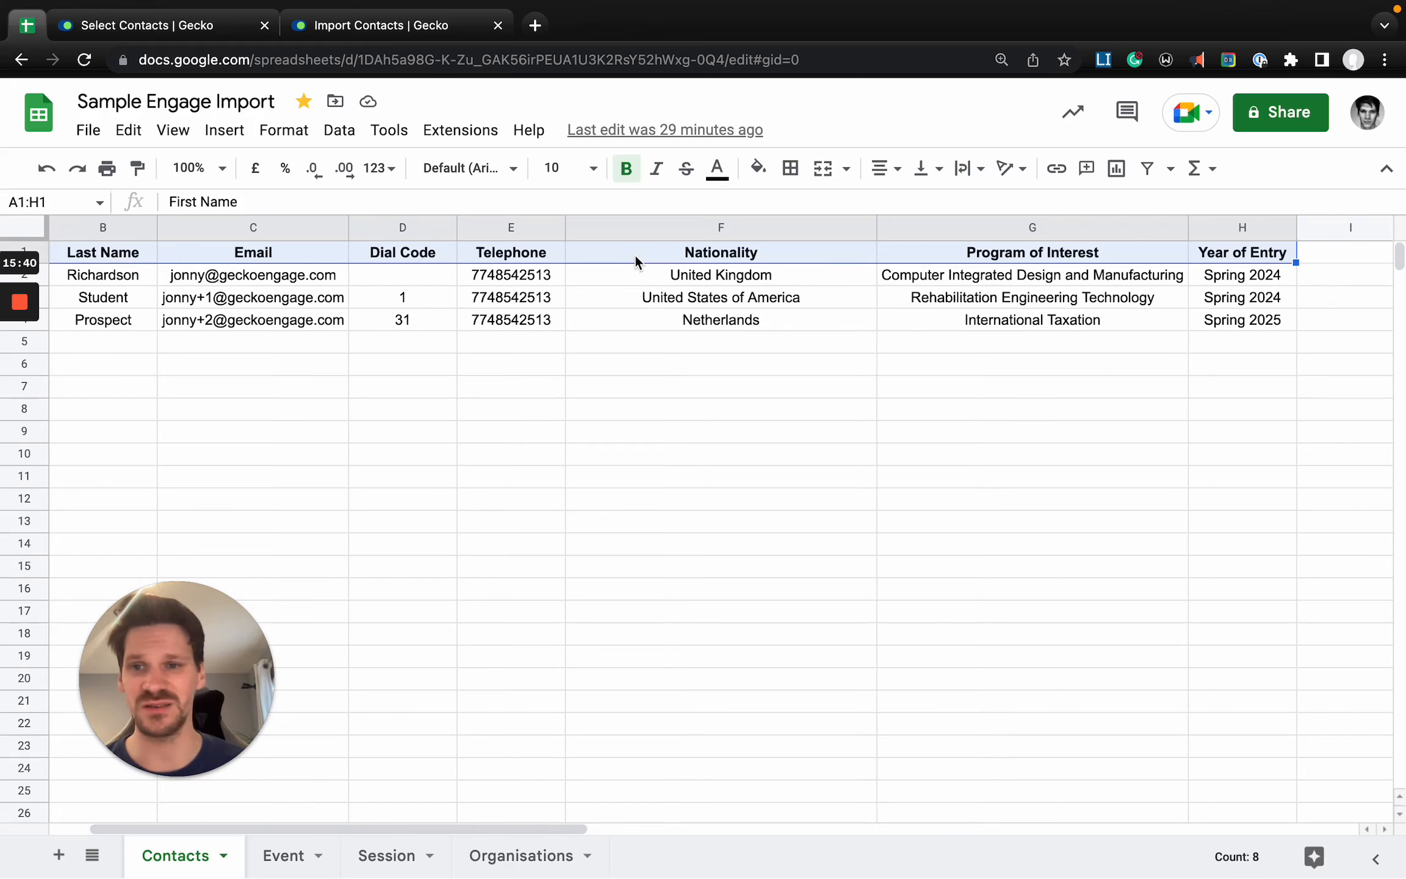
key("Left")
key("Right")
key("Left")
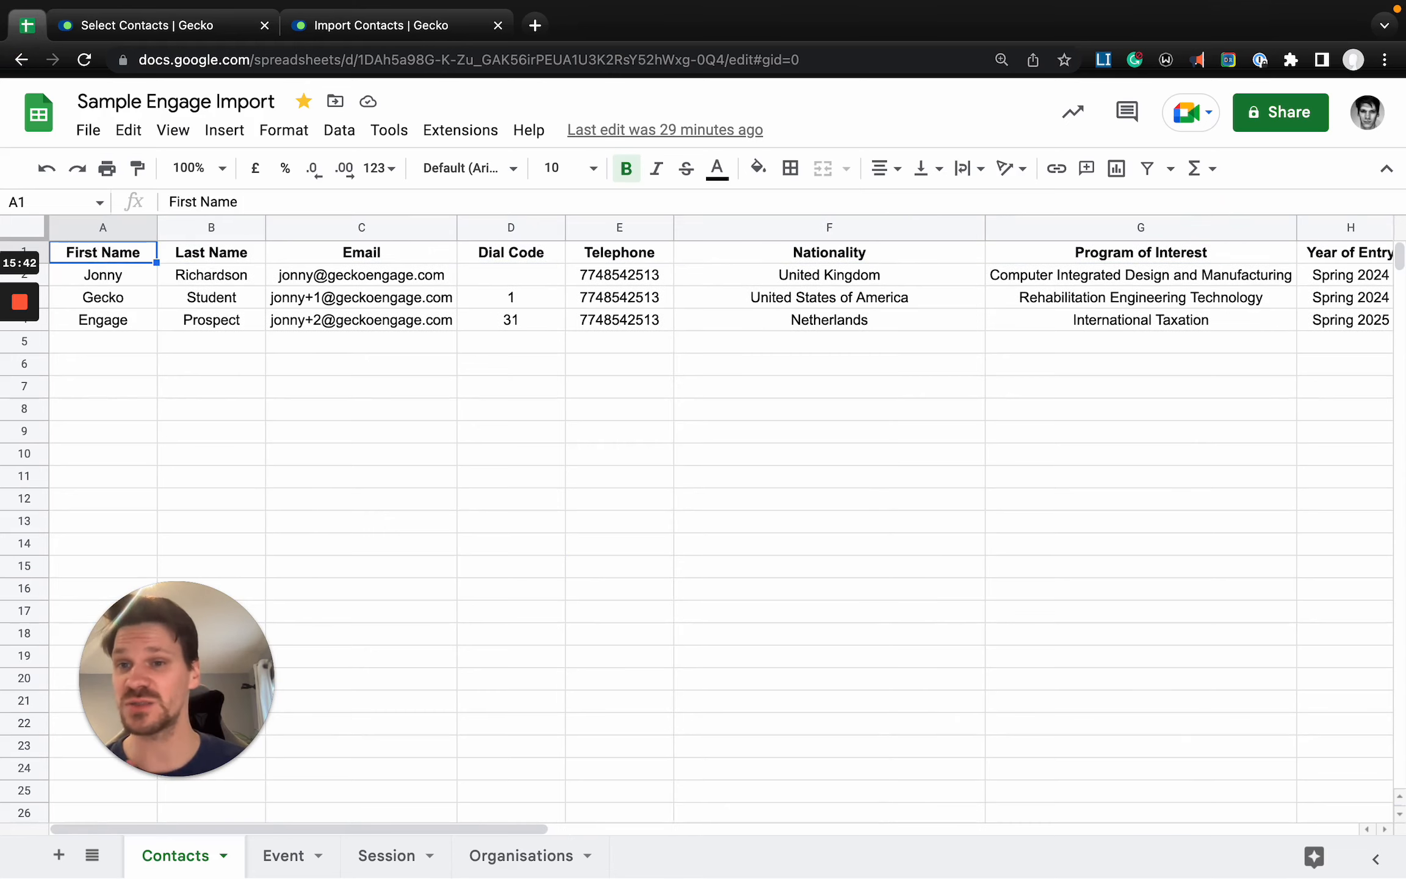
- Return to Gecko's import configuration, toggle Skip the first row off and on again, and review the CSV mapping fields
left_click(352, 26)
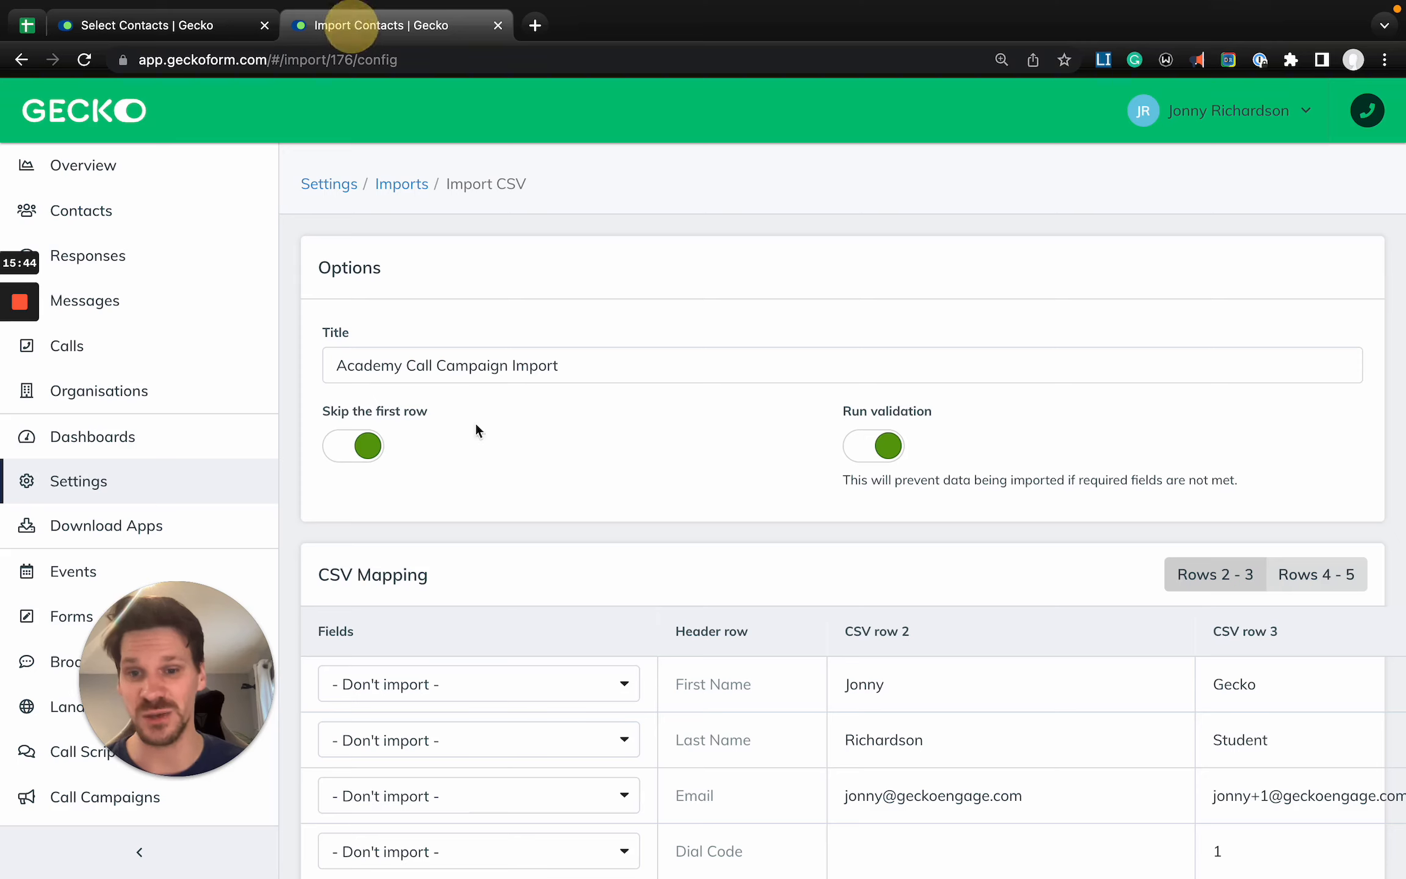
left_click(362, 454)
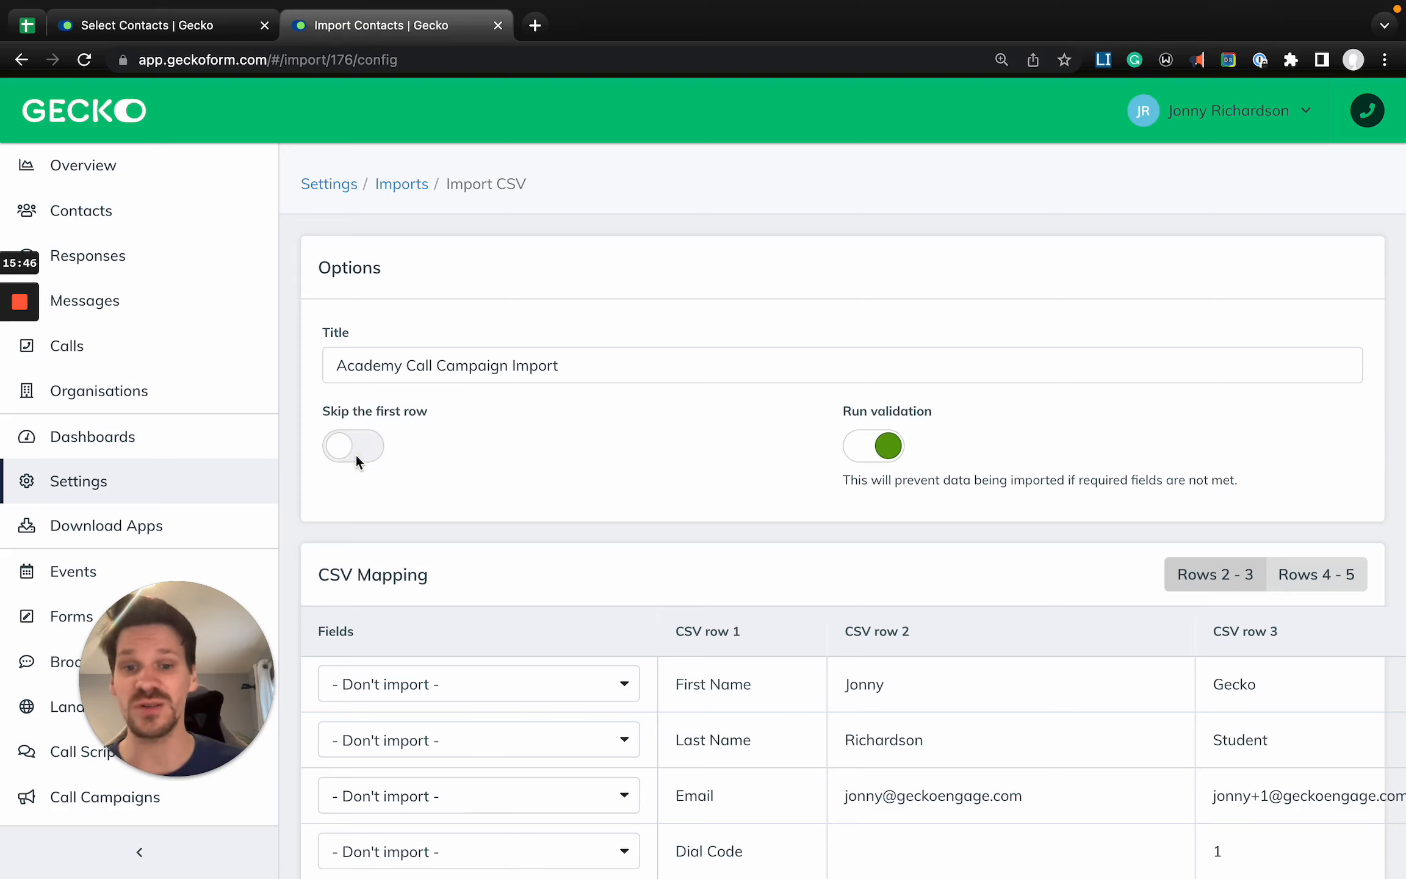
left_click(342, 455)
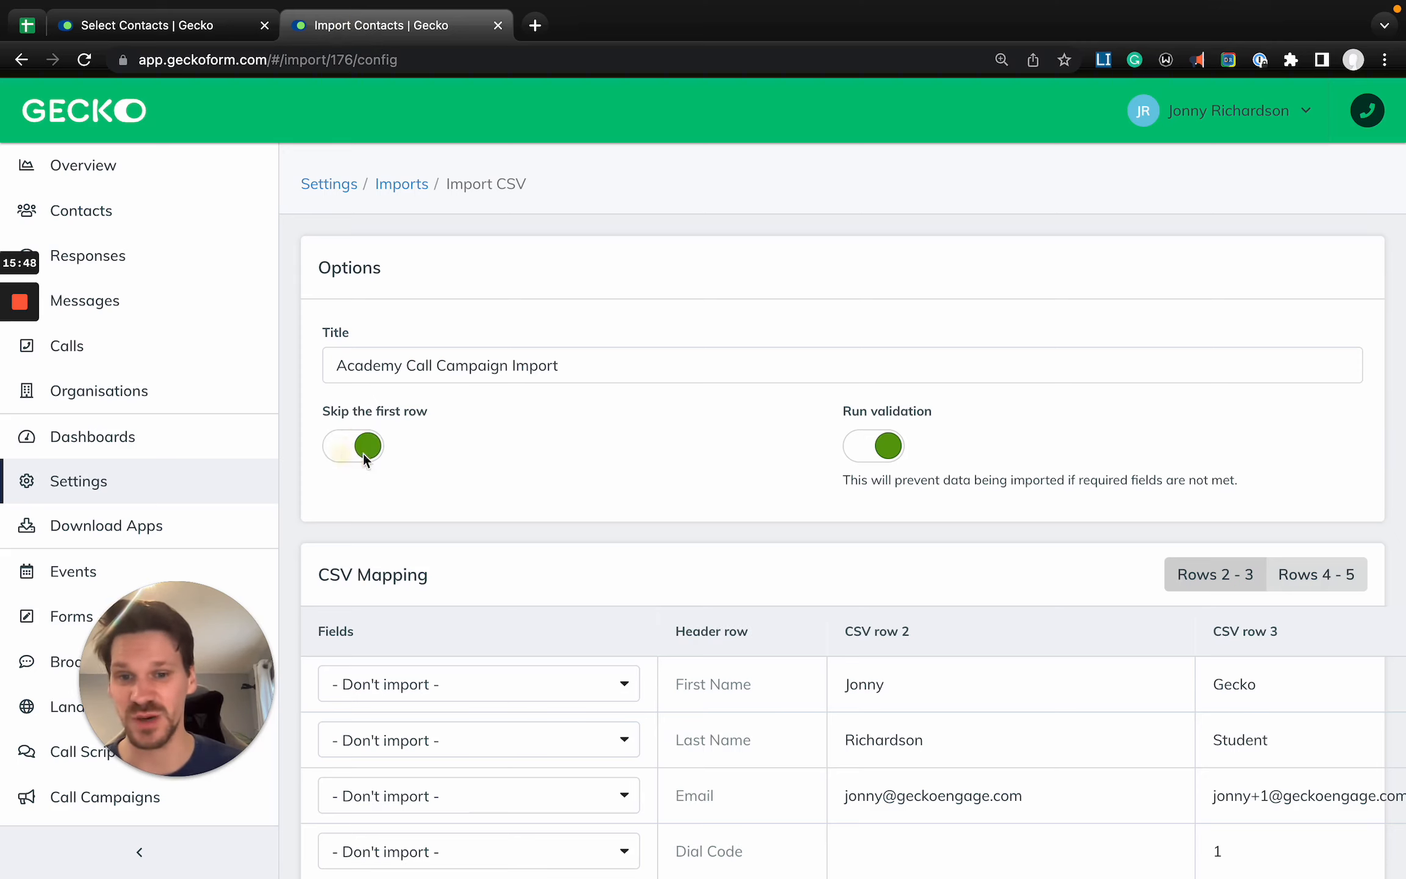
scroll(453, 482, "down", 5)
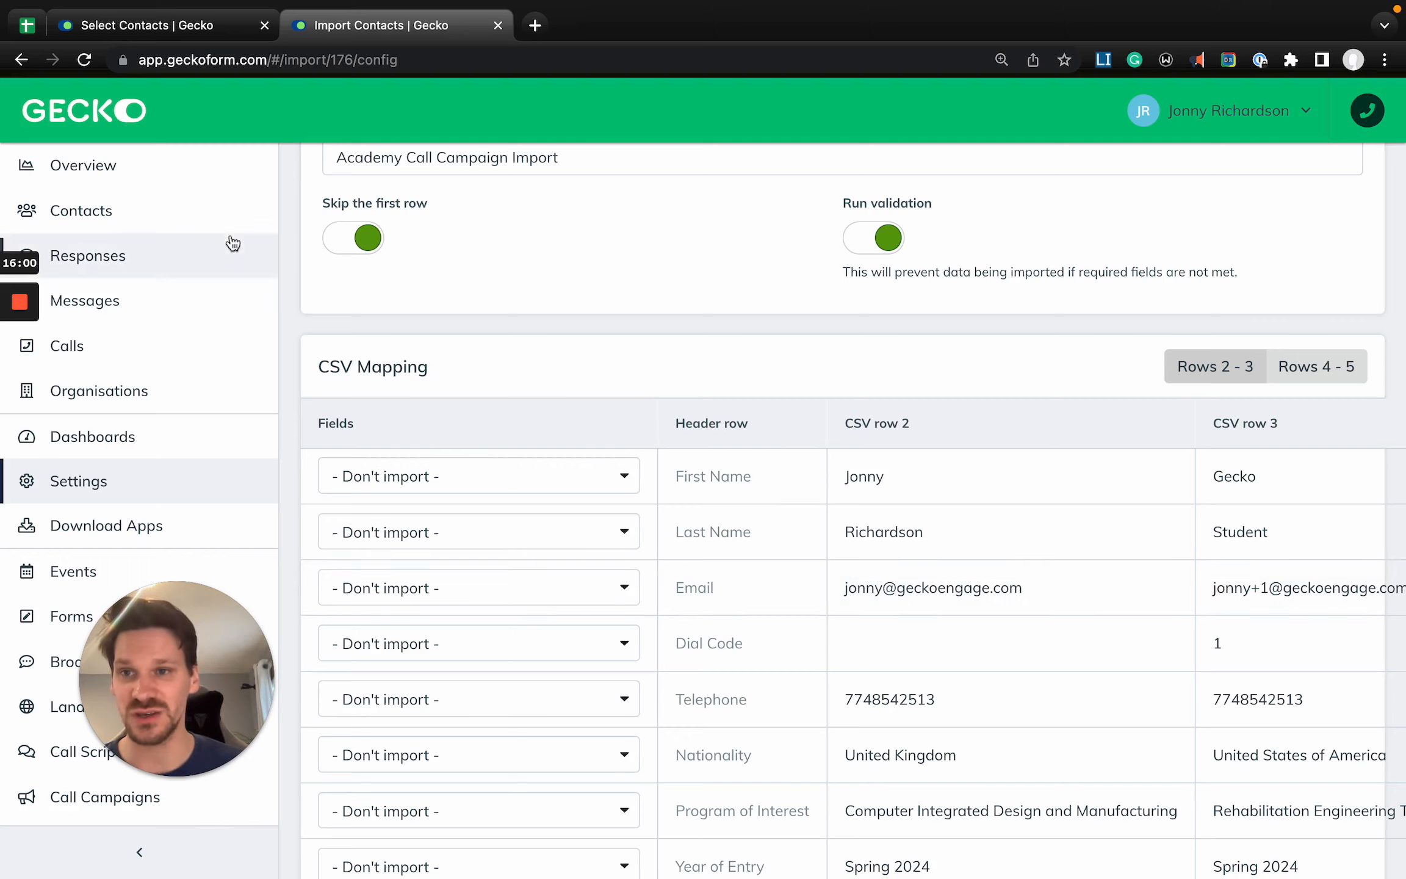
- Open Settings in a new tab, search for "contact", and examine the labels and types on the Contact Fields page
right_click(152, 481)
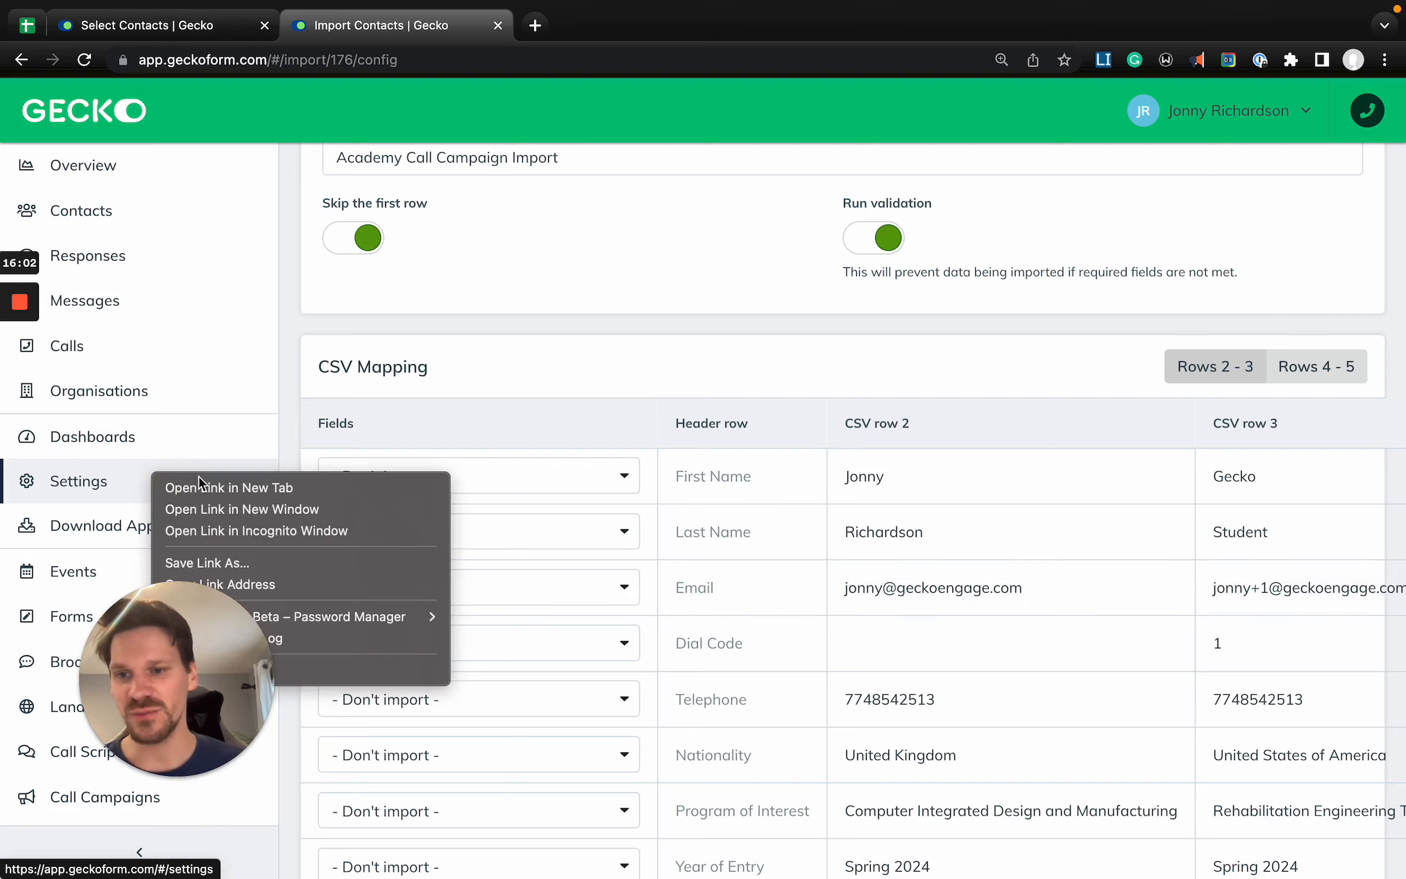
left_click(215, 487)
left_click(574, 25)
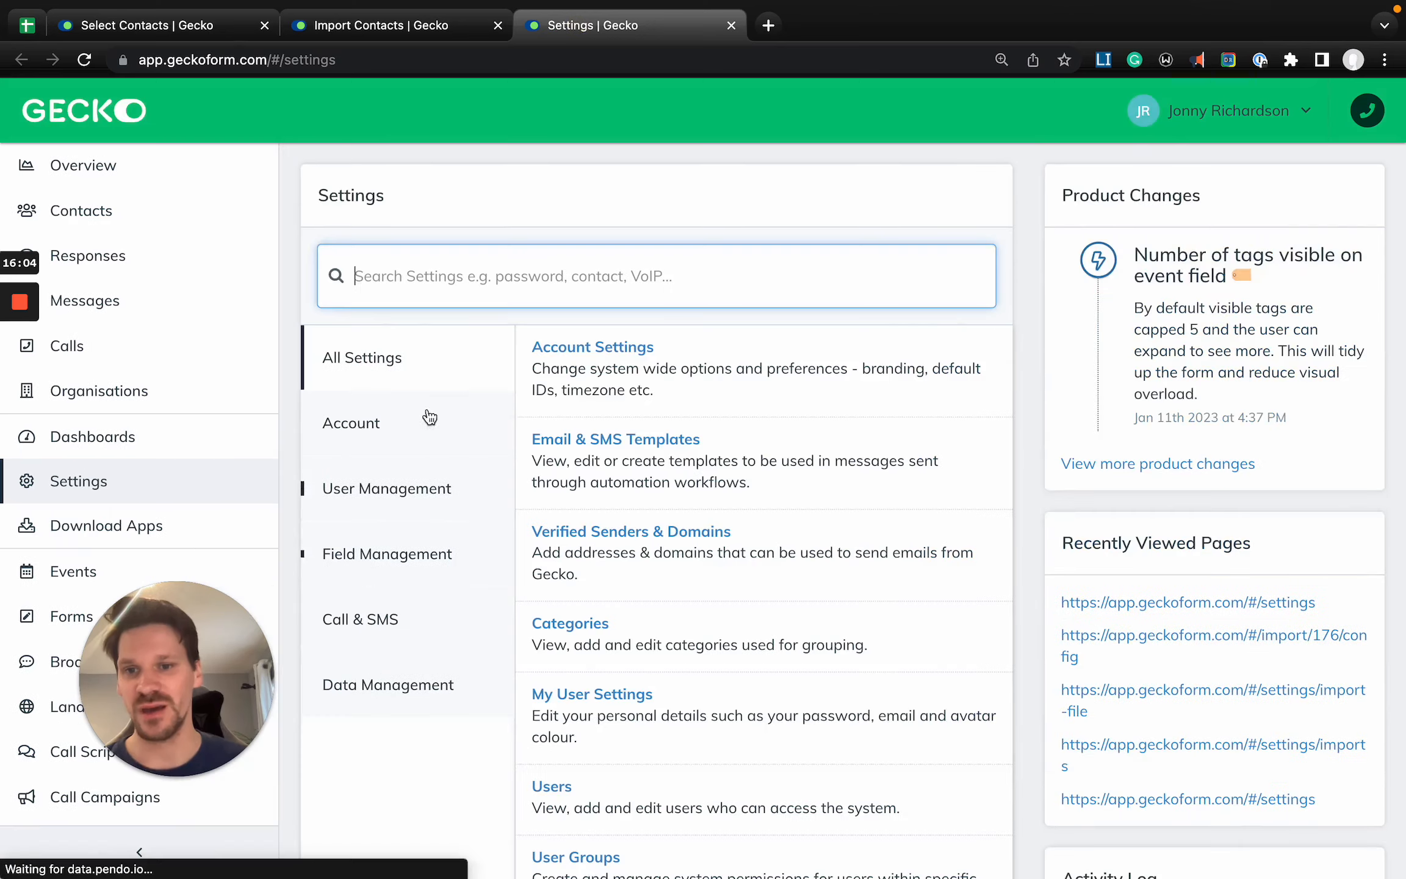
type("contact")
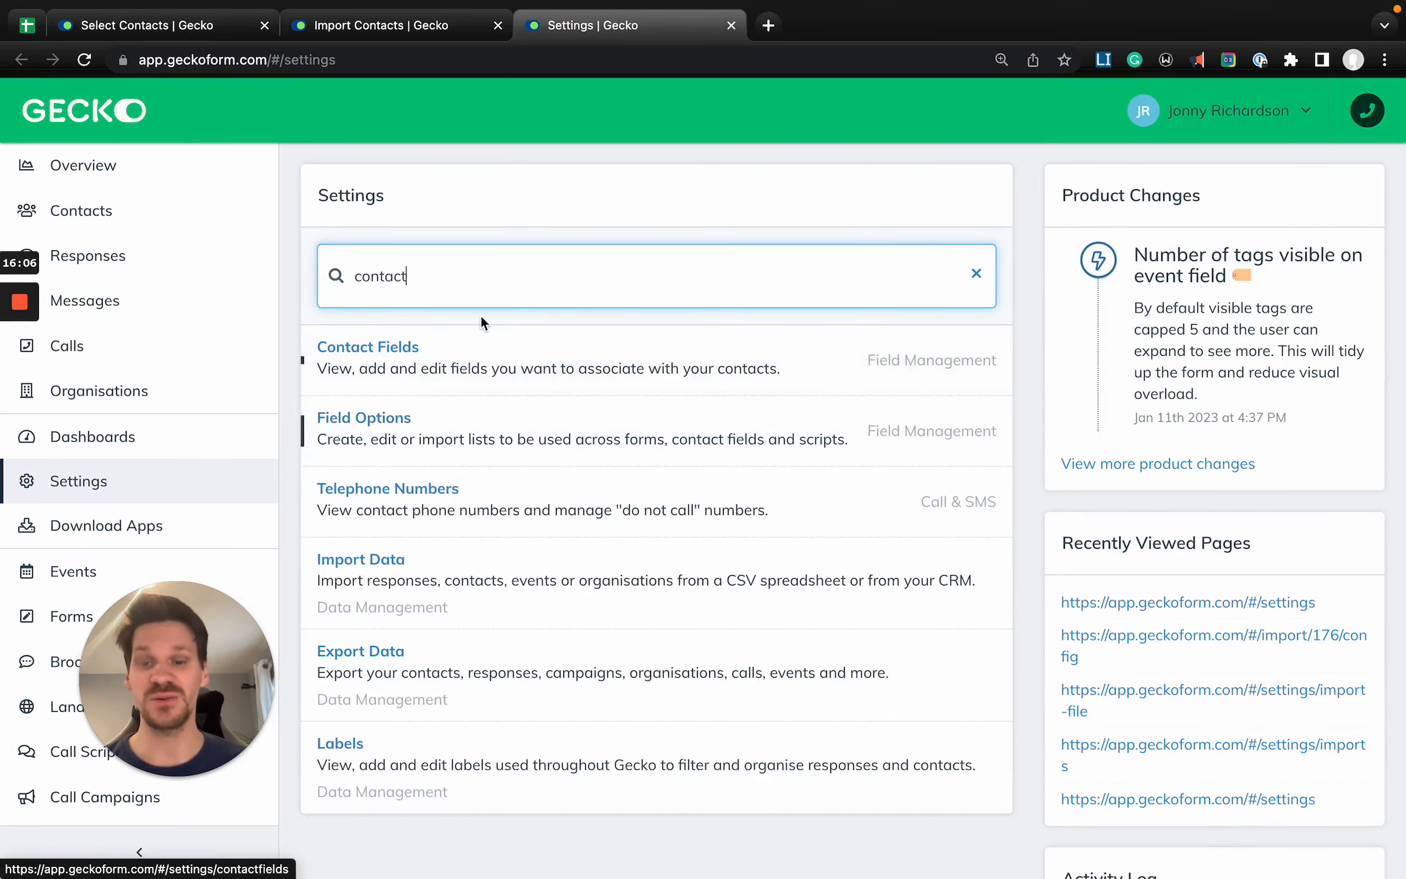
left_click(470, 381)
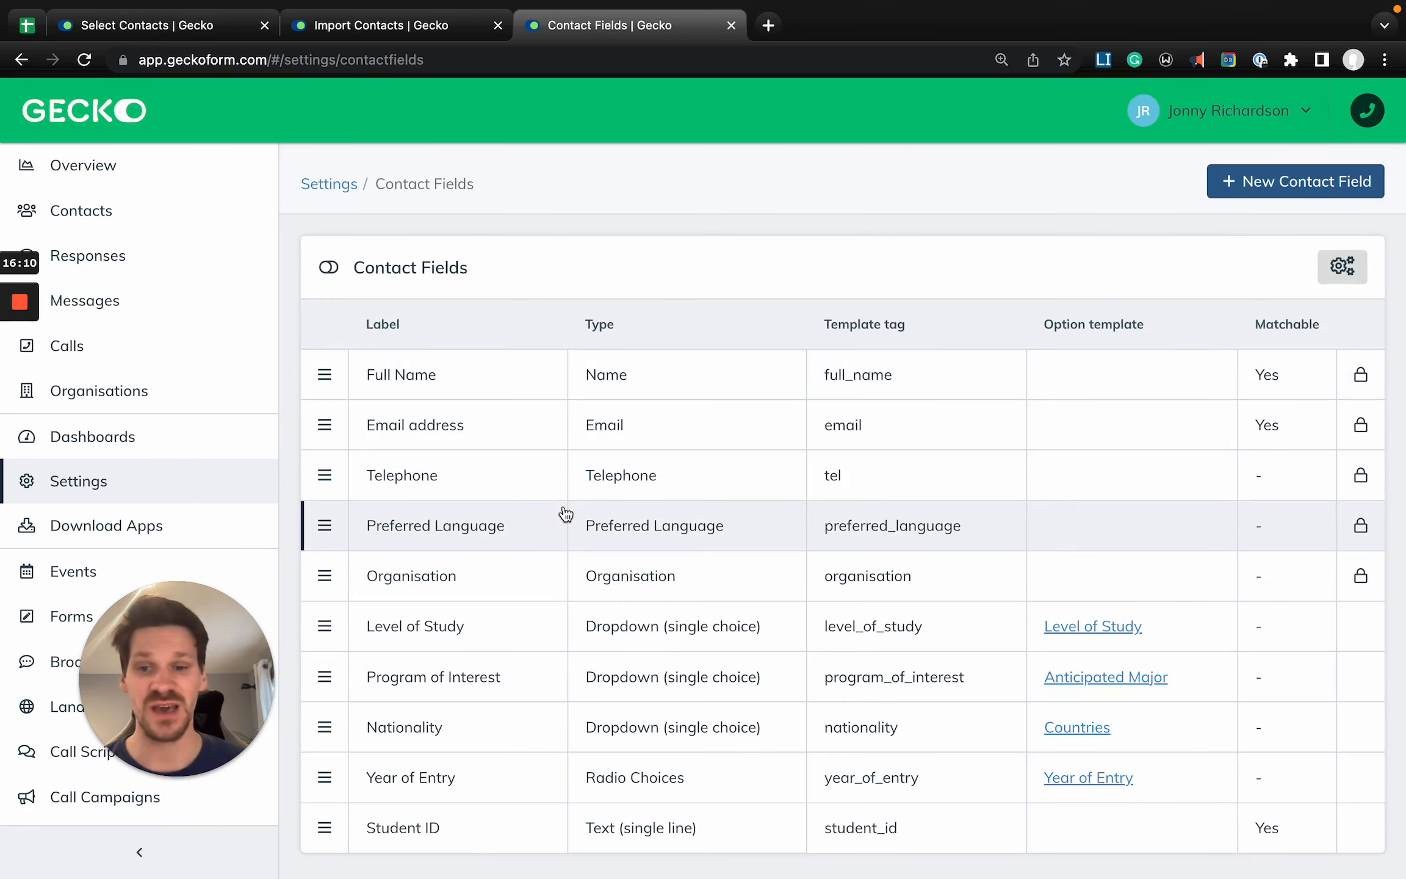
scroll(567, 514, "up", 3)
scroll(565, 514, "up", 1)
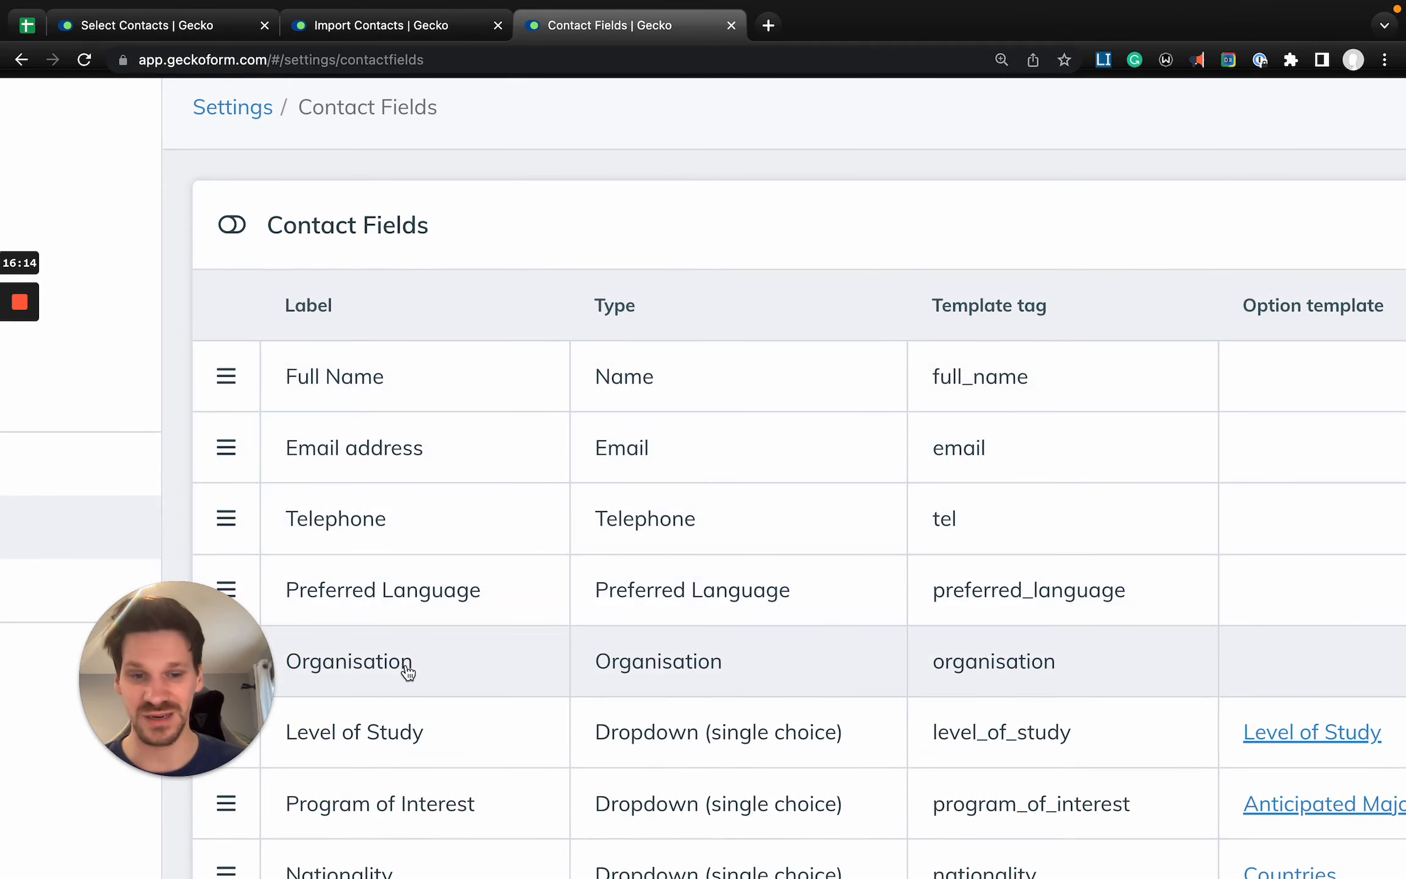
scroll(401, 665, "down", 3)
scroll(409, 672, "down", 1)
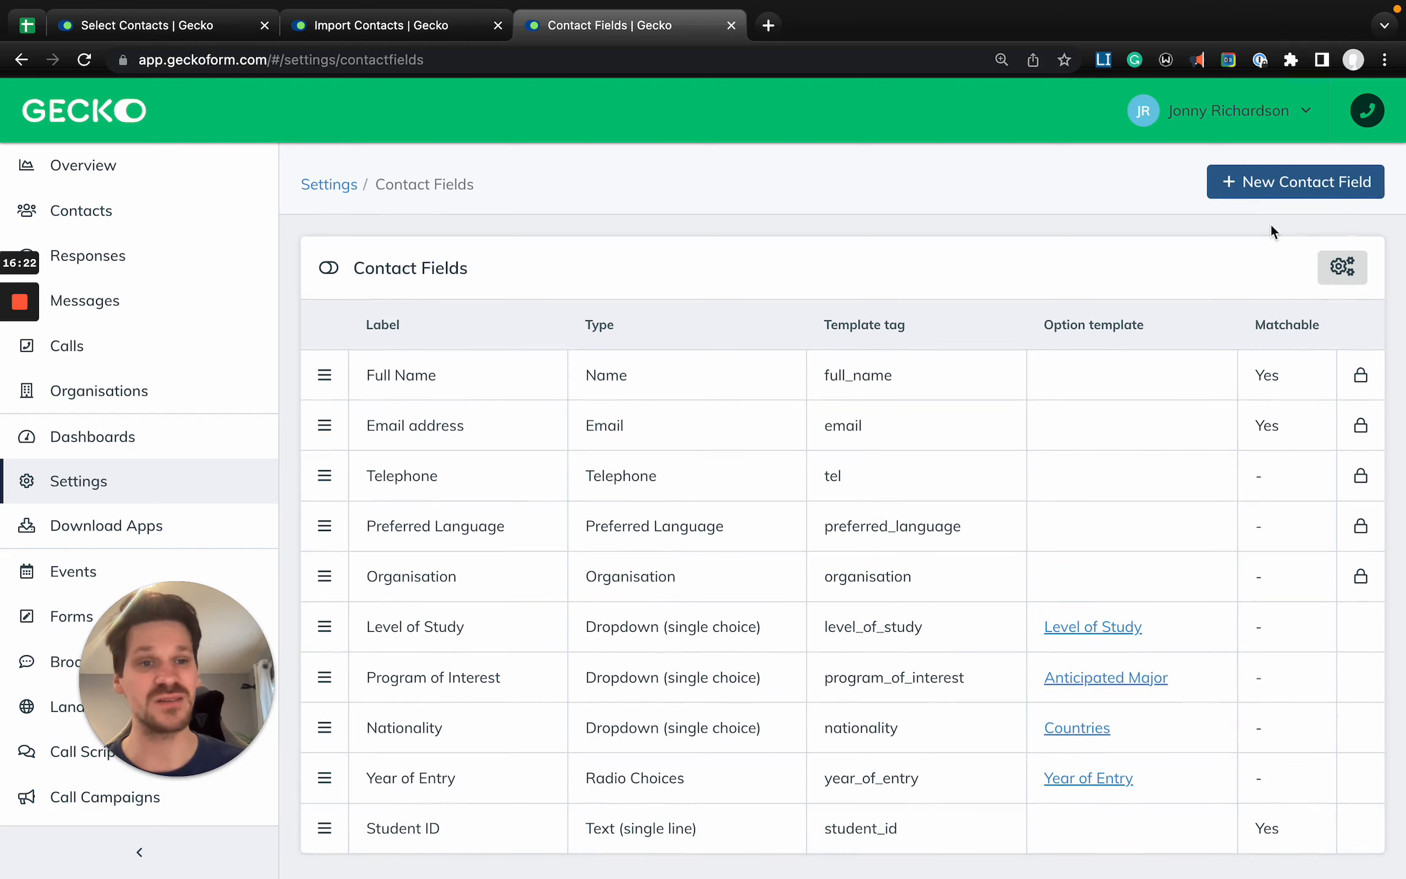
- Start a new contact field, set its type to Dropdown (single choice), and review its option template setting
left_click(1288, 191)
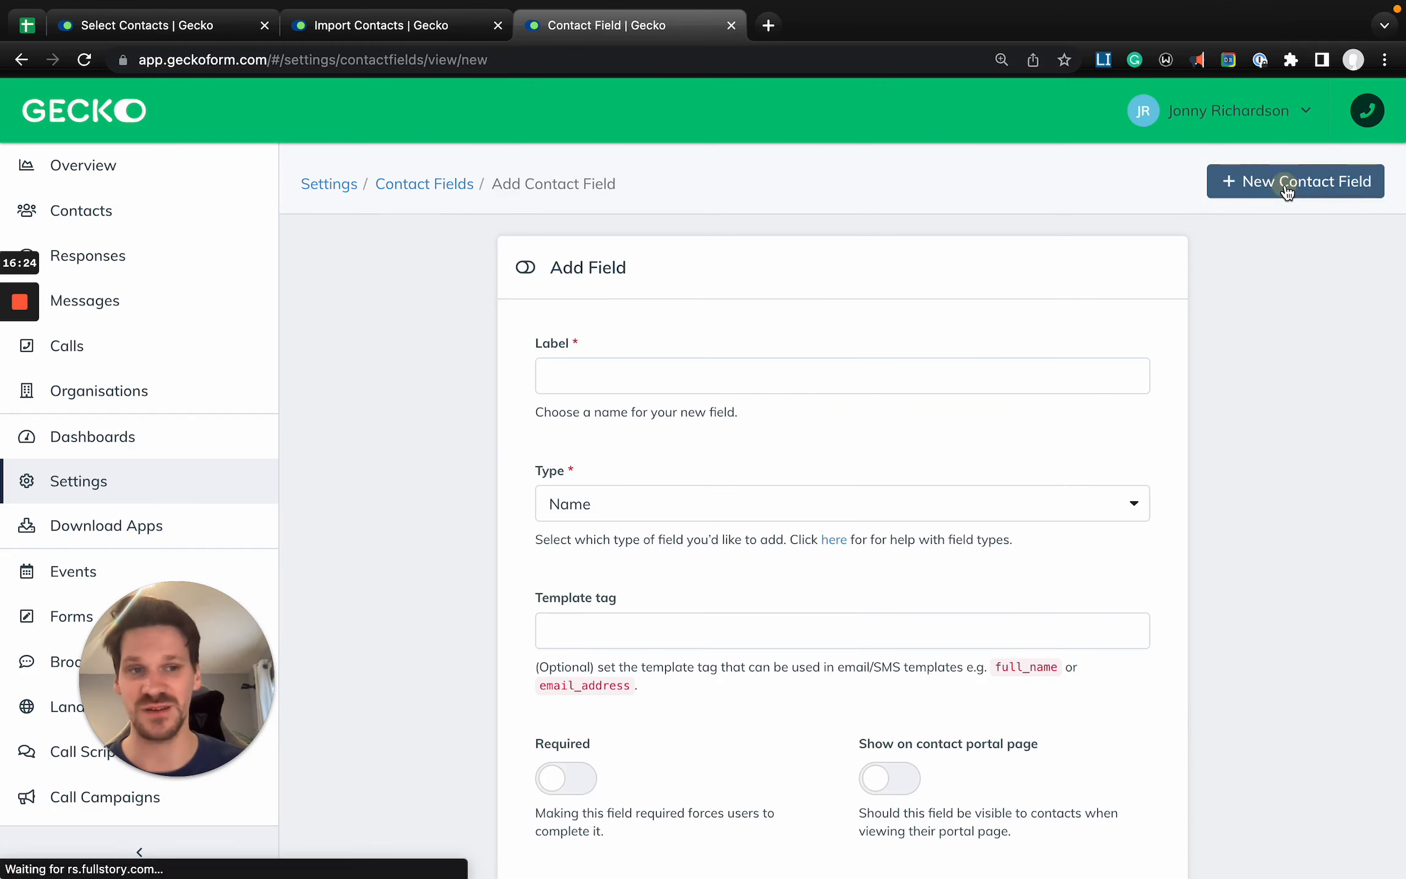
left_click(574, 382)
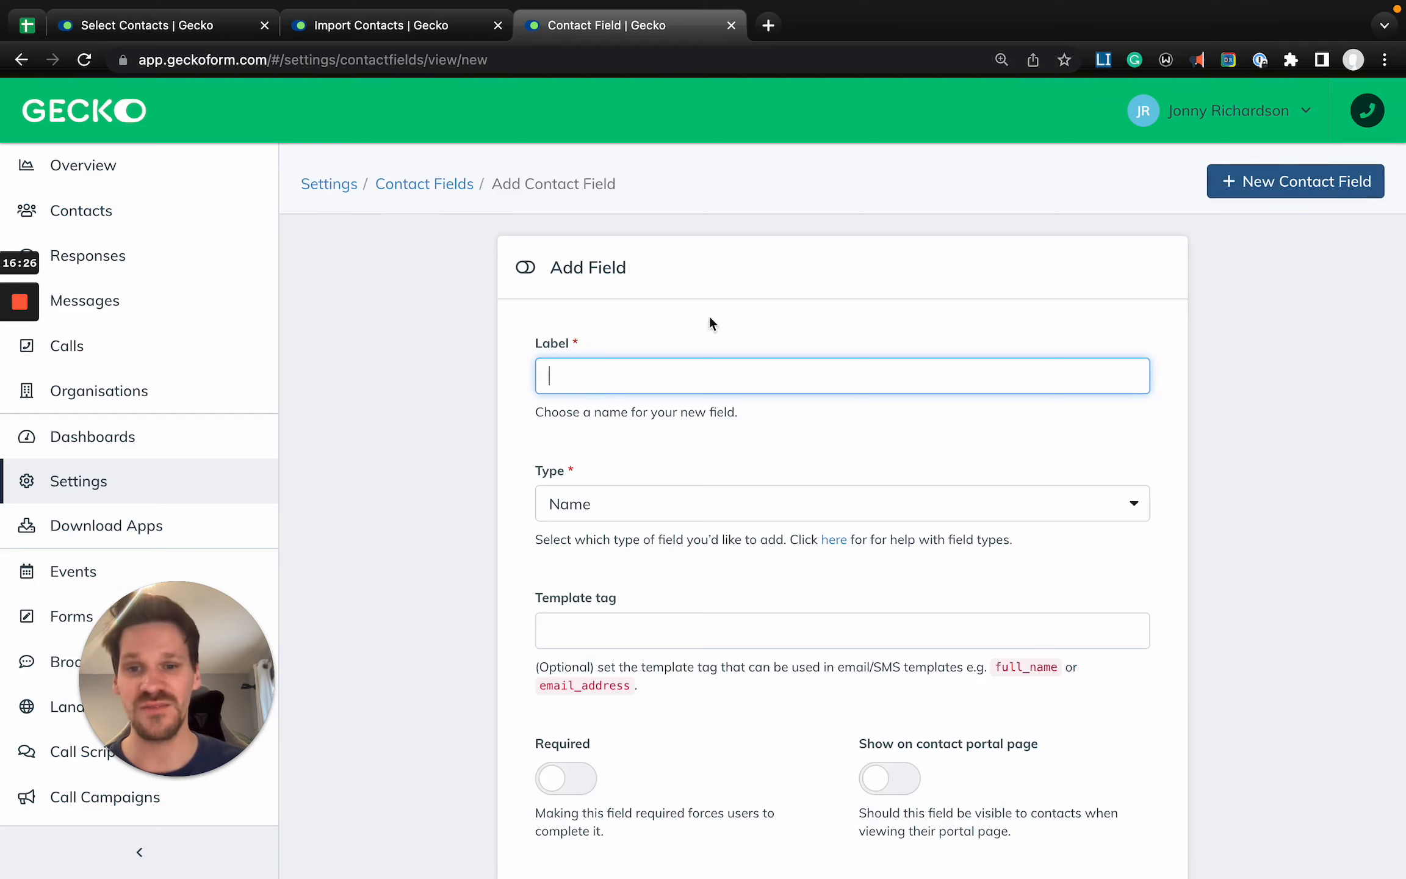
left_click(587, 502)
scroll(550, 617, "down", 3)
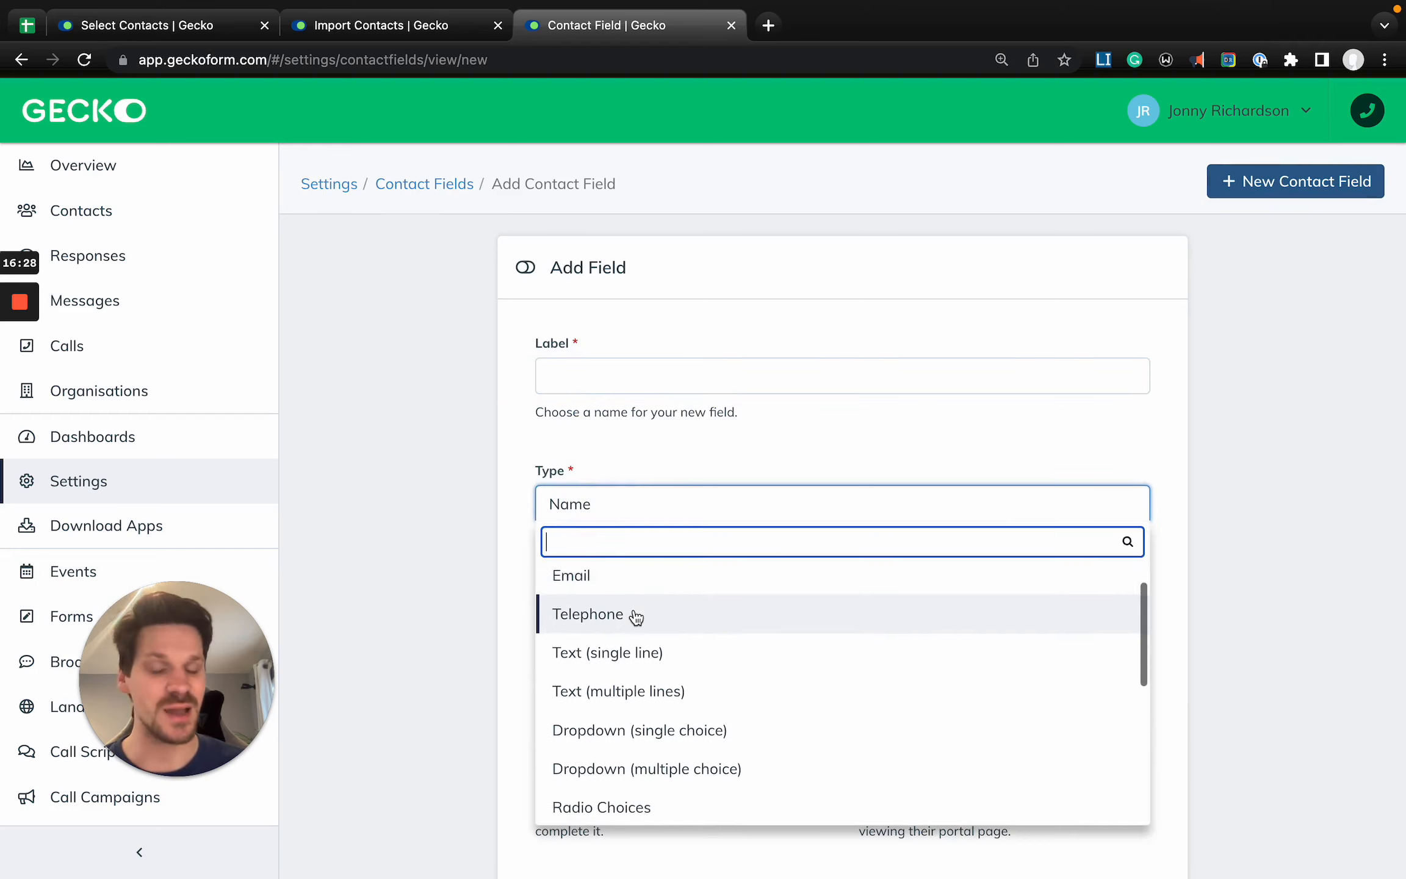
scroll(634, 618, "down", 3)
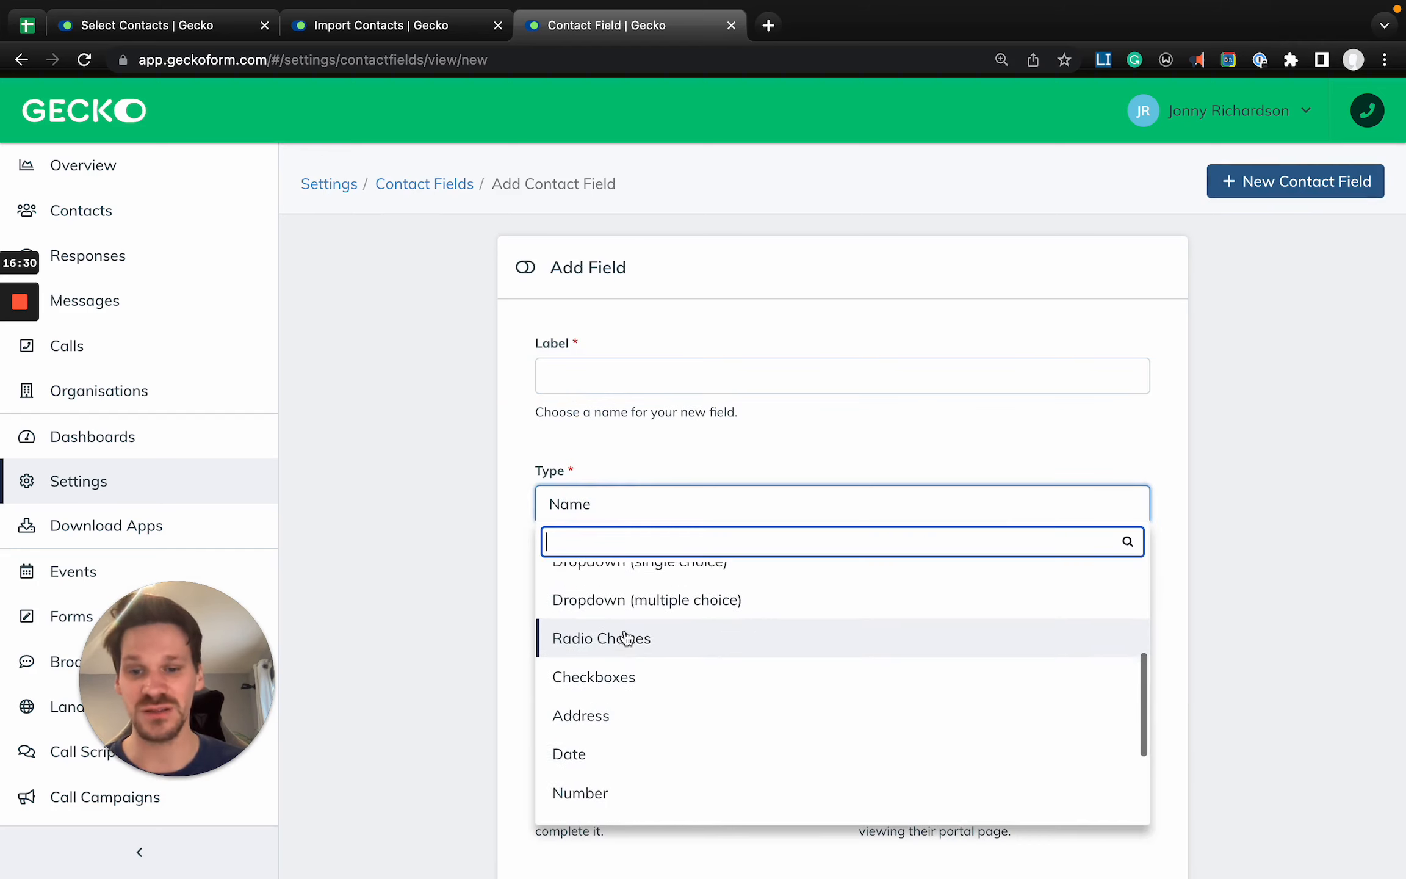
scroll(627, 638, "up", 4)
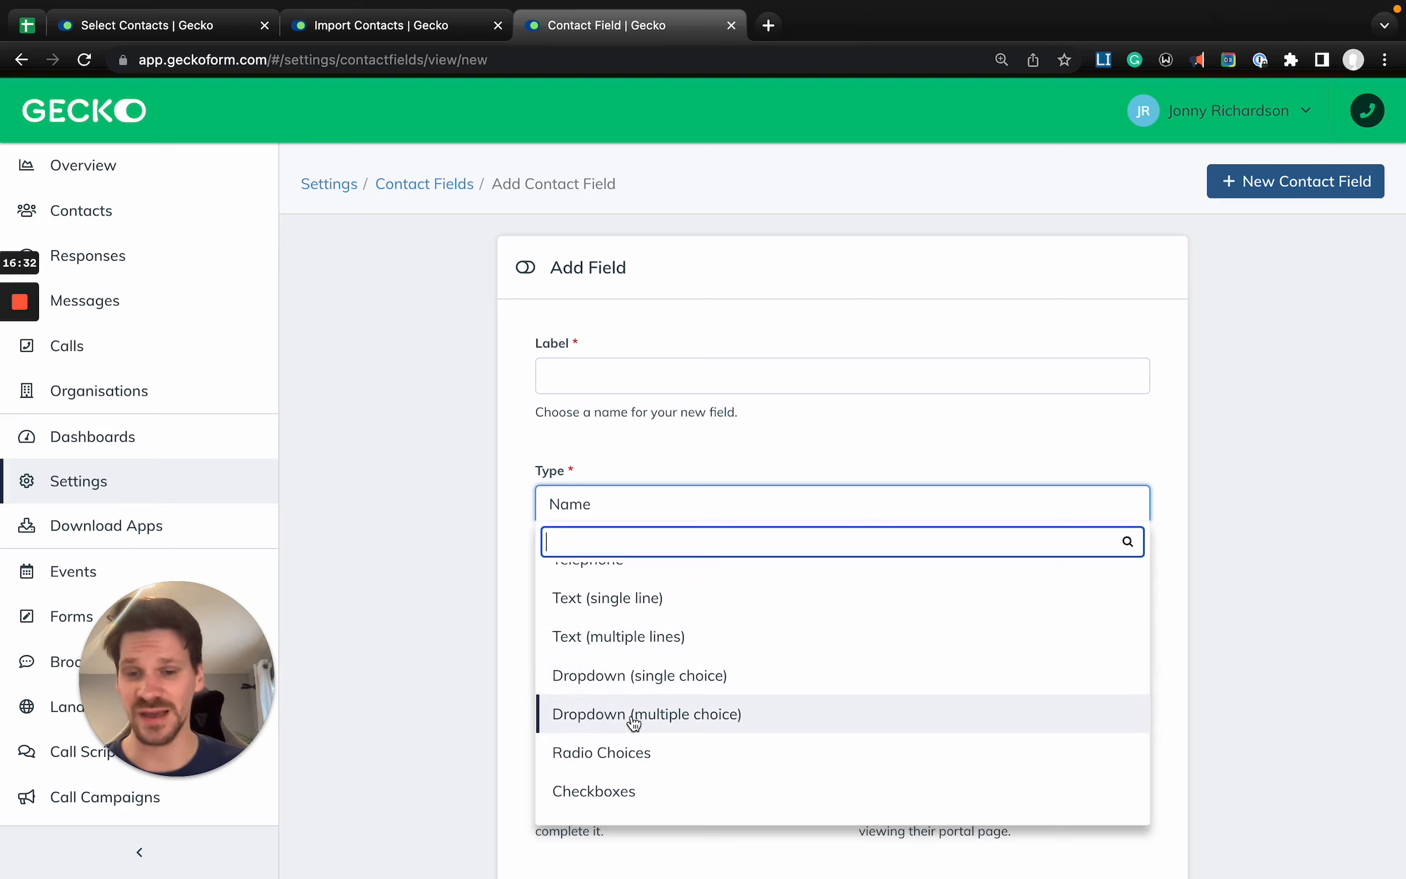
left_click(633, 689)
scroll(631, 580, "down", 5)
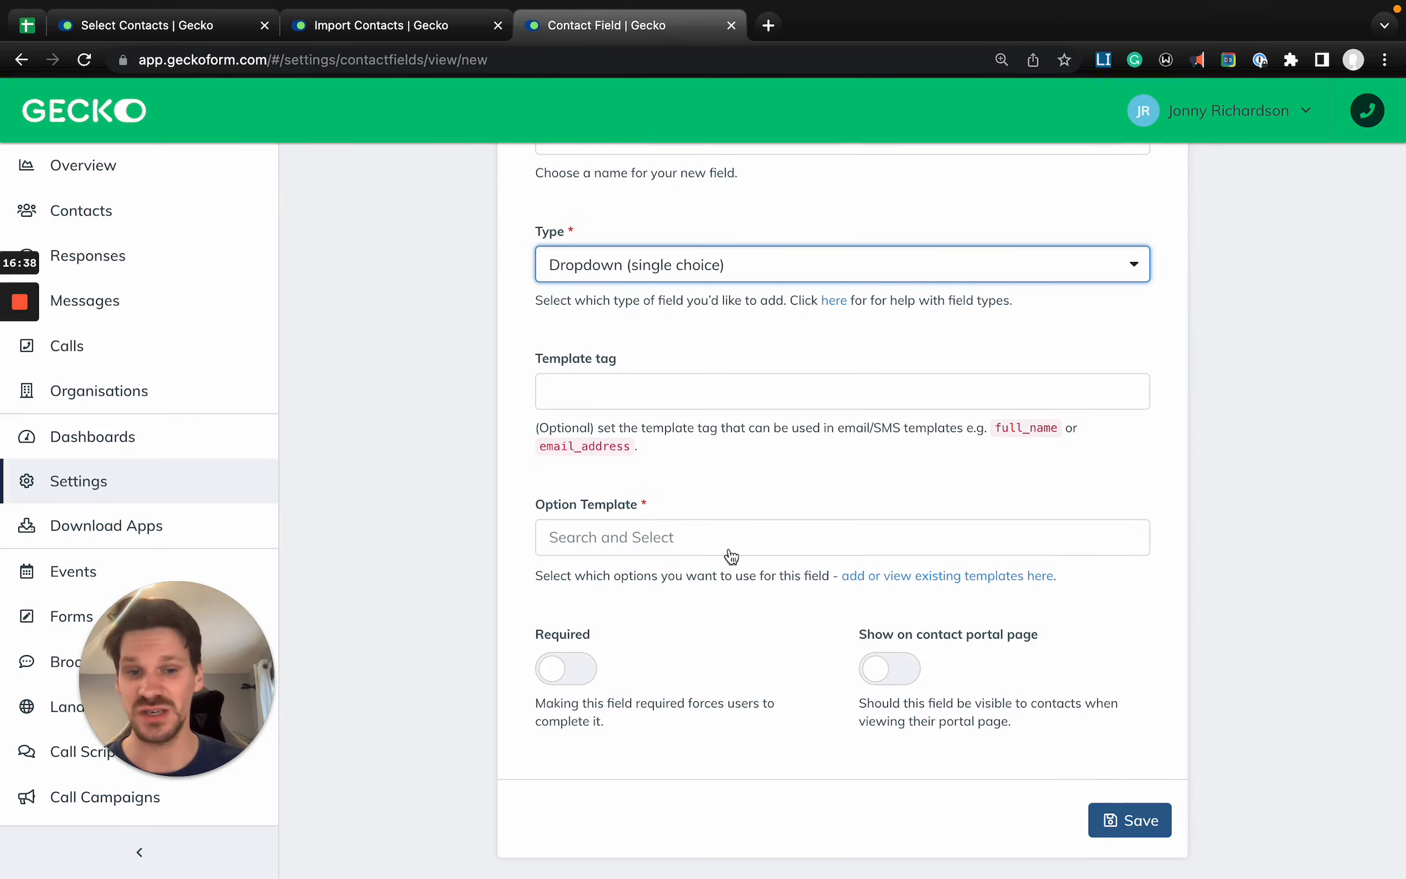
- Go to the existing option templates, discarding the unsaved contact field, and start a new option template
left_click(941, 578)
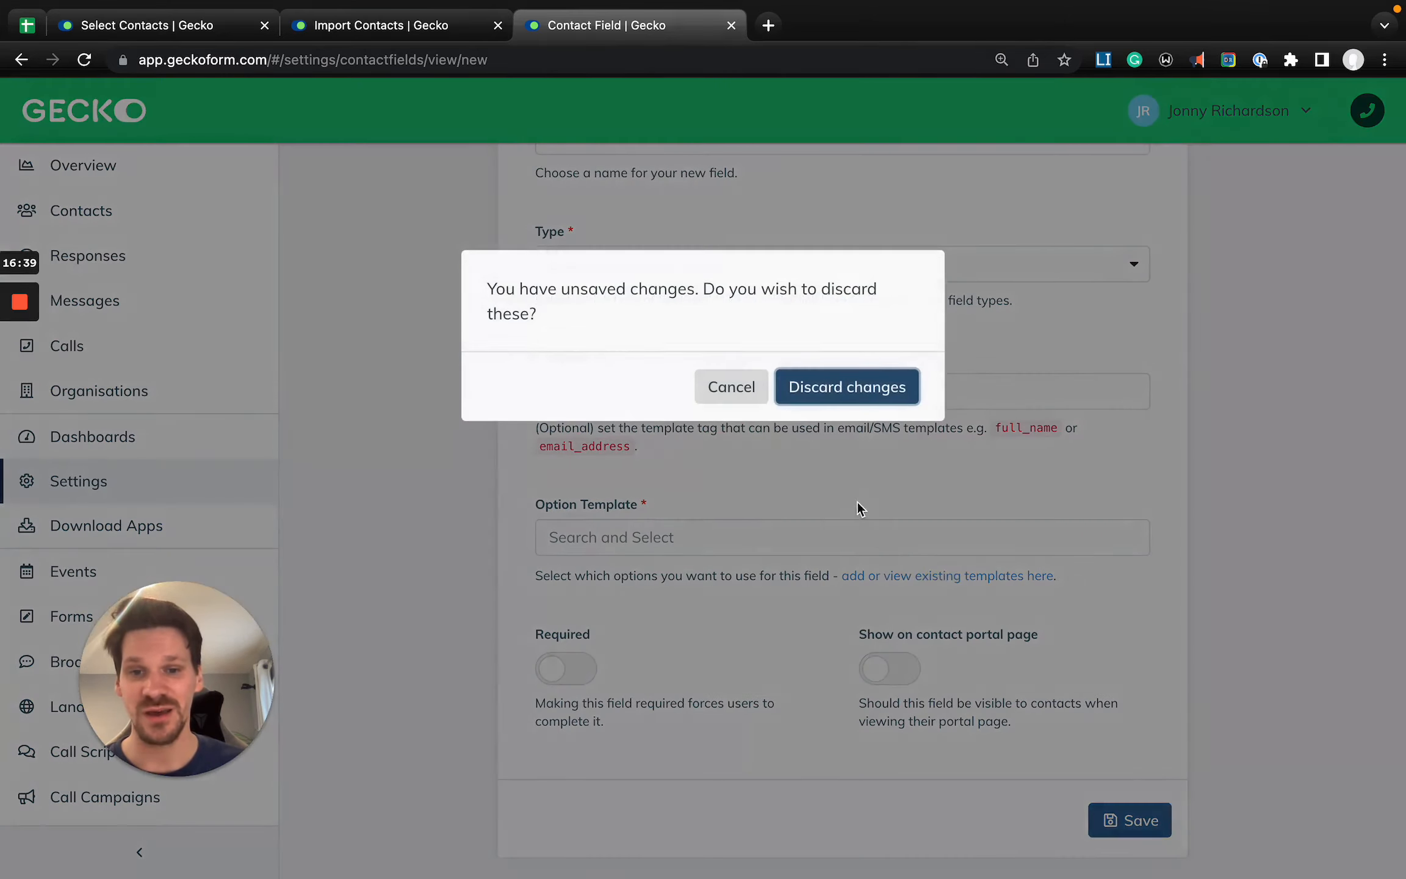
left_click(848, 386)
left_click(1313, 196)
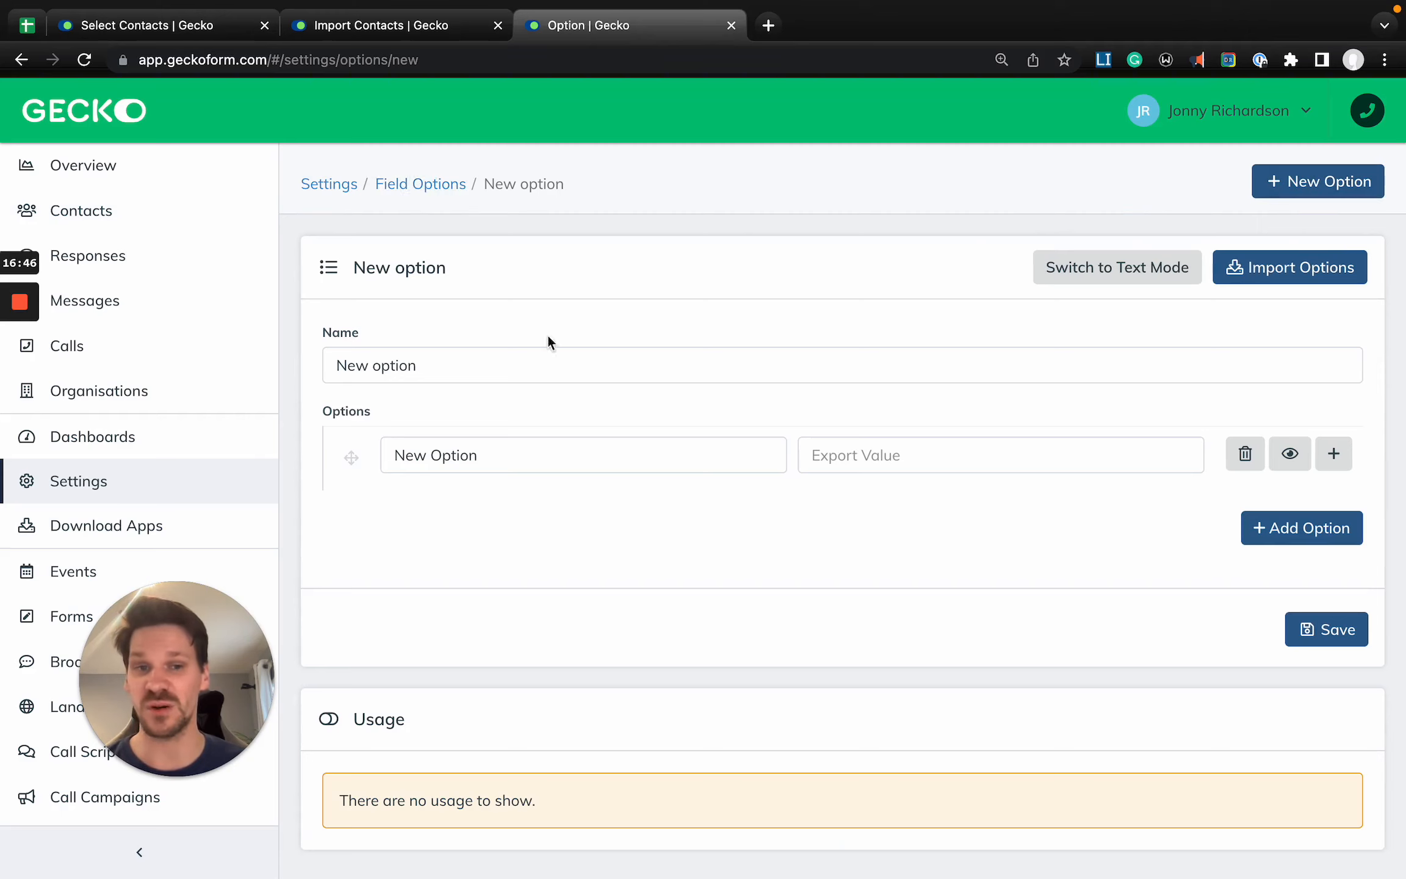
- Add three more option rows to the new option template and clear the first row's display value
left_click(1297, 529)
left_click(1289, 591)
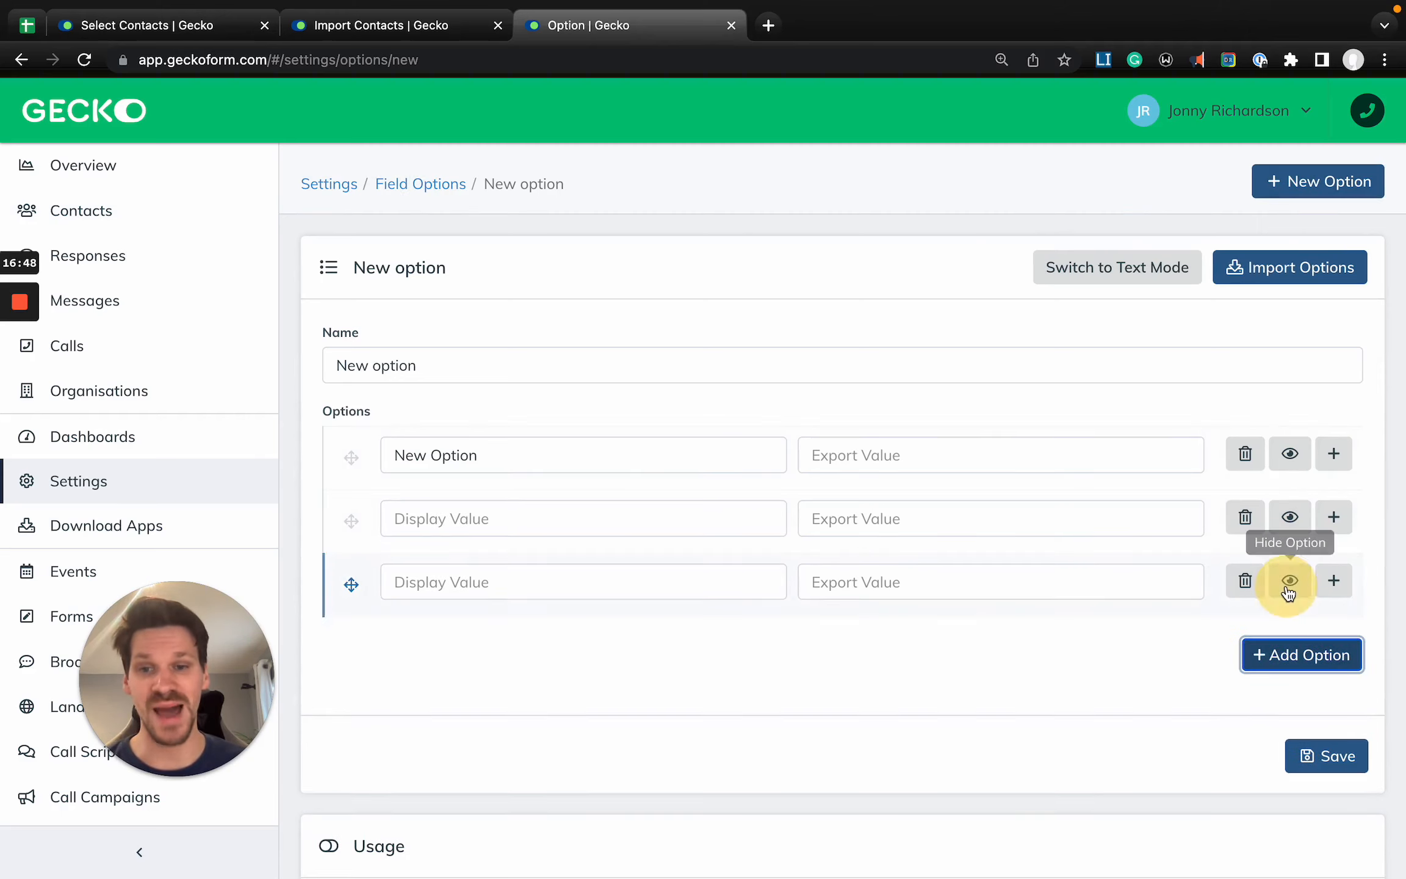
left_click(1255, 654)
left_click(611, 455)
key("super+a")
key("BackSpace")
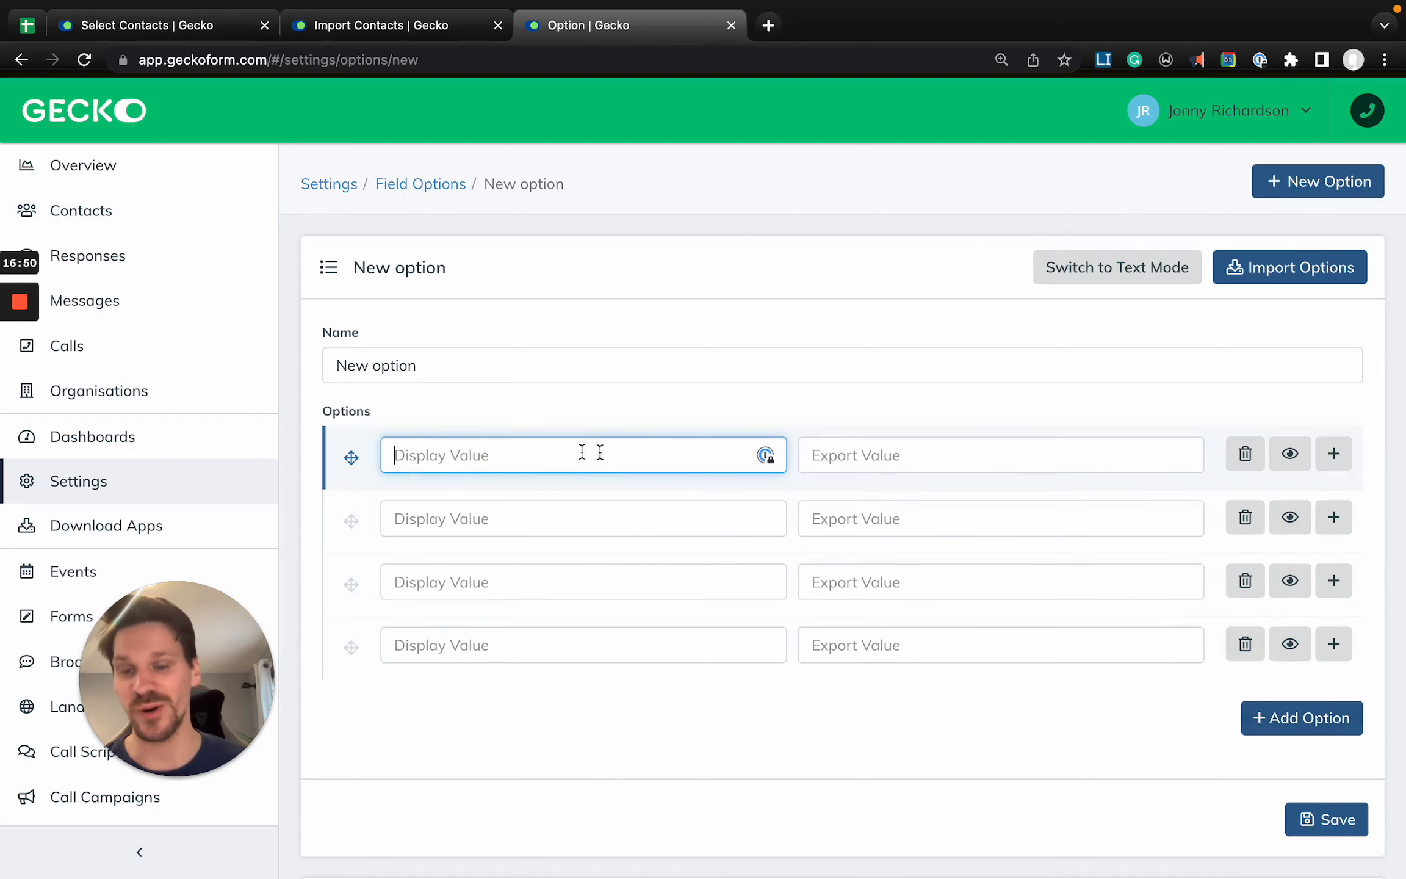
left_click(833, 456)
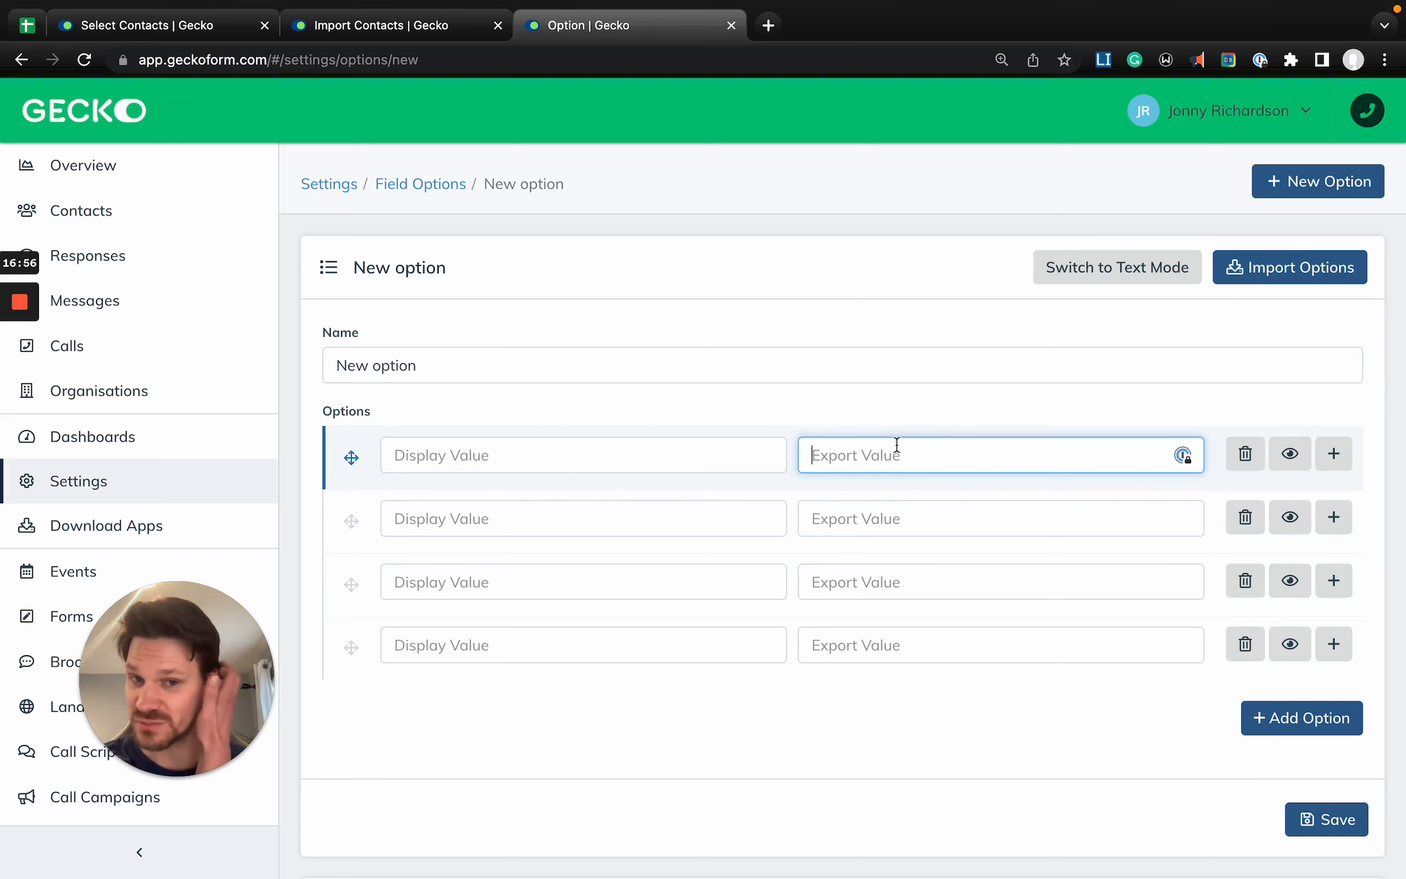
- Switch the new option template to text mode and review the indented option and code format instructions
left_click(1090, 275)
scroll(731, 471, "down", 5)
left_click(513, 615)
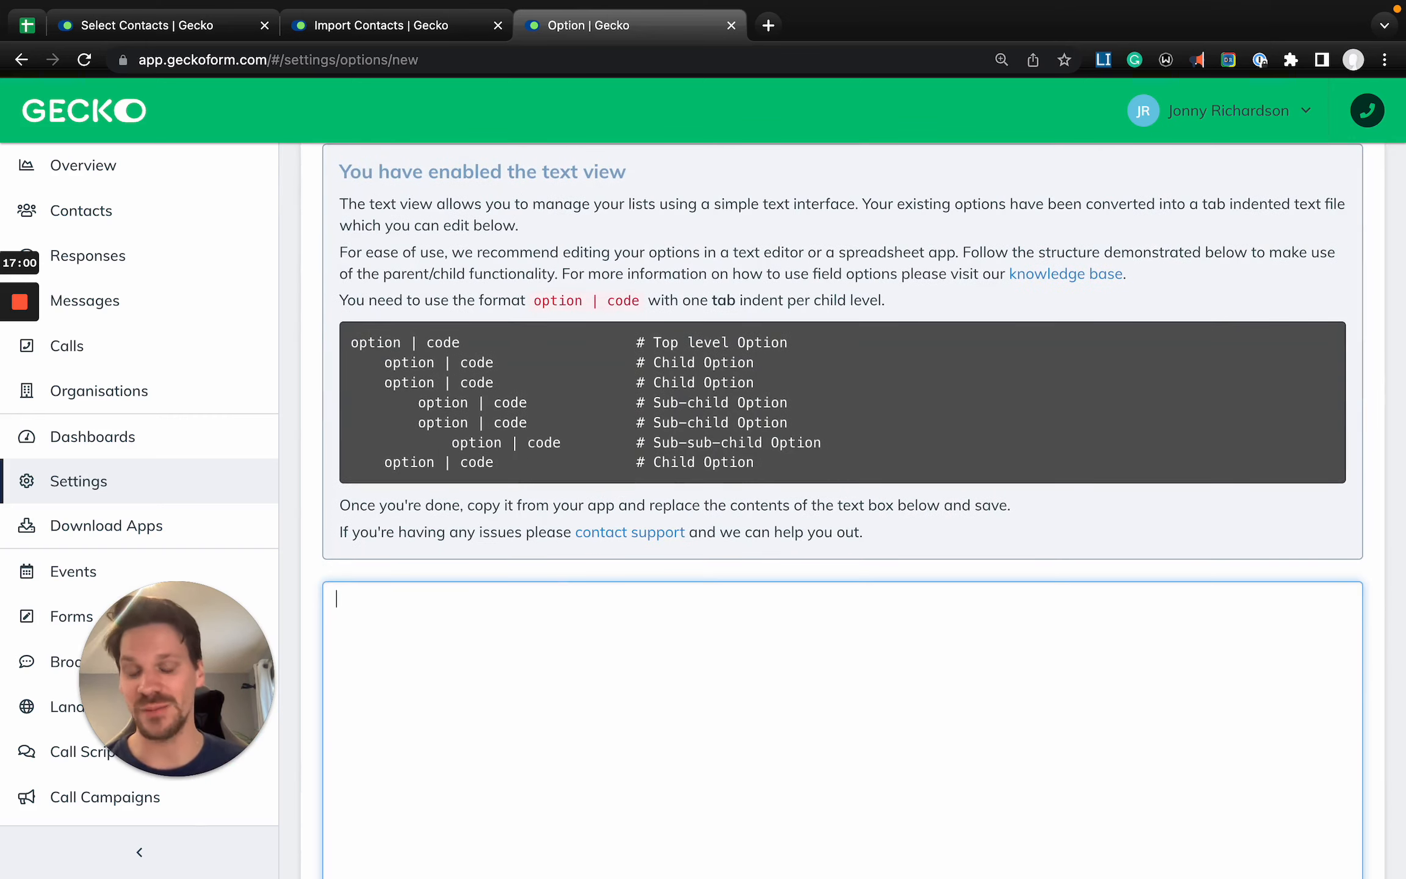
scroll(589, 666, "up", 5)
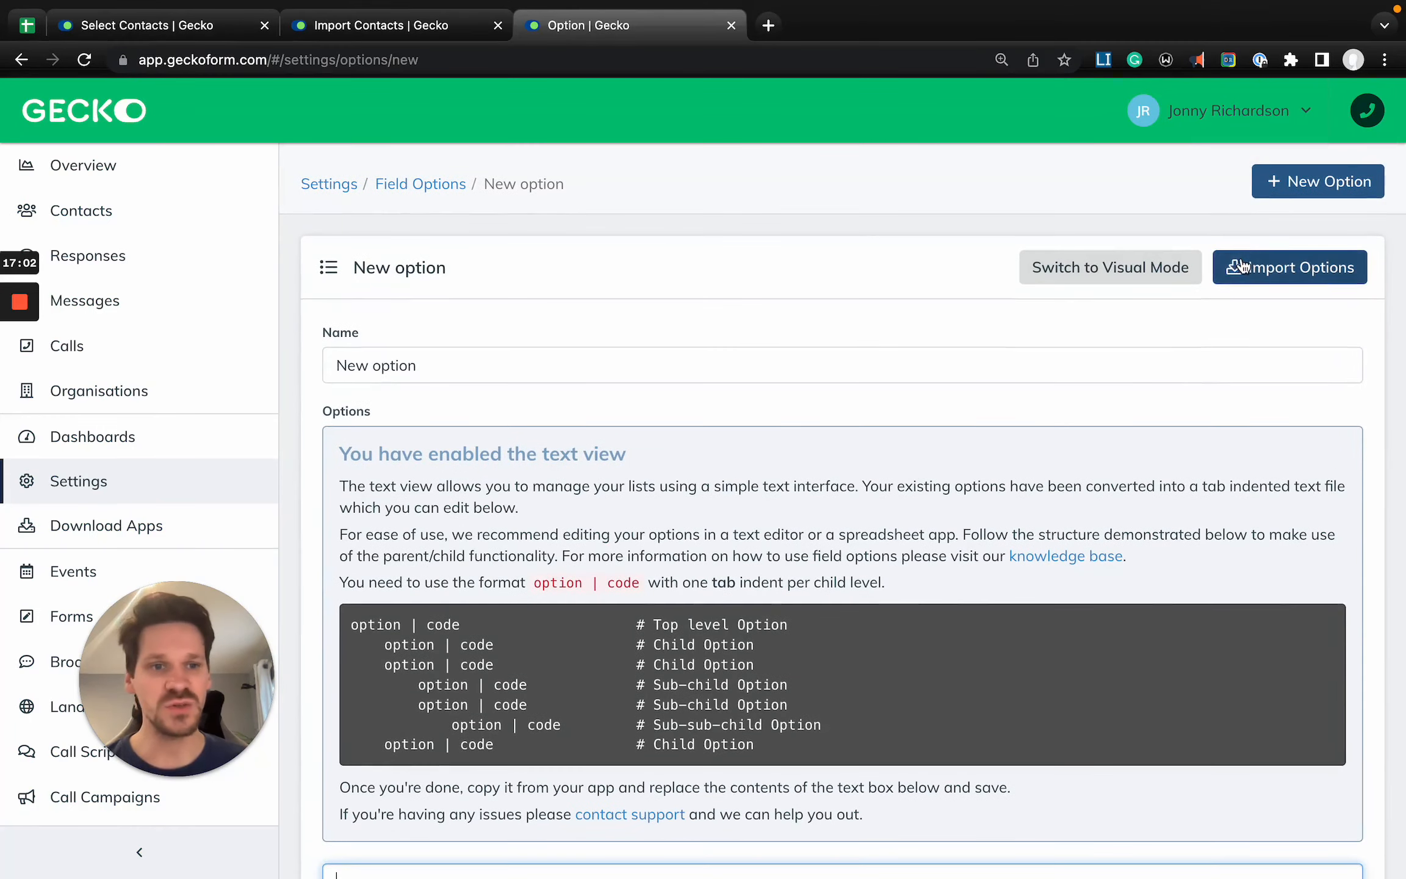
- Examine the option import choices for the Radius integration and its integration fields, leaving without importing anything
left_click(1249, 273)
left_click(512, 231)
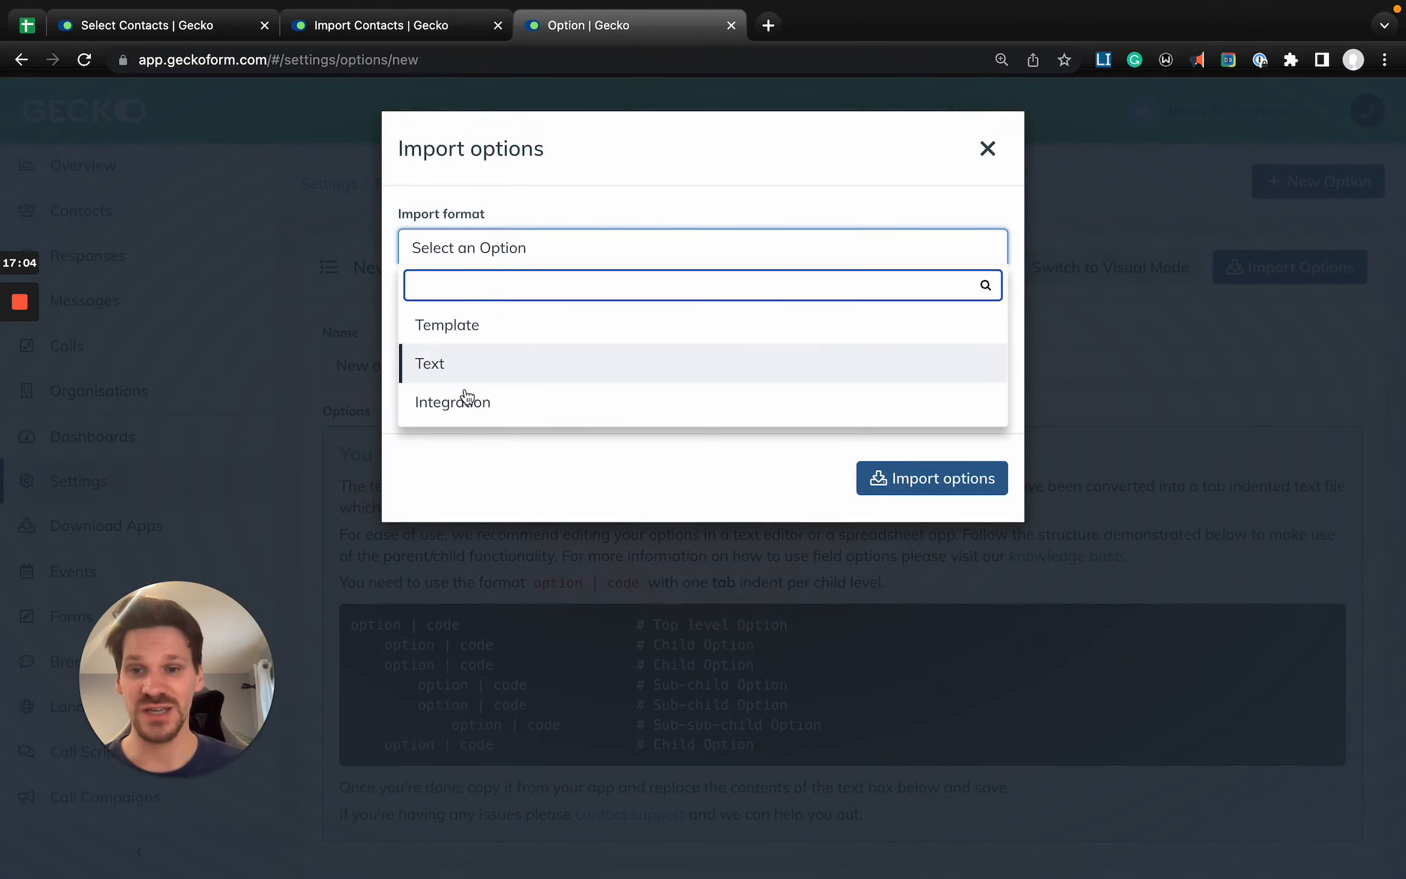
left_click(483, 410)
left_click(530, 328)
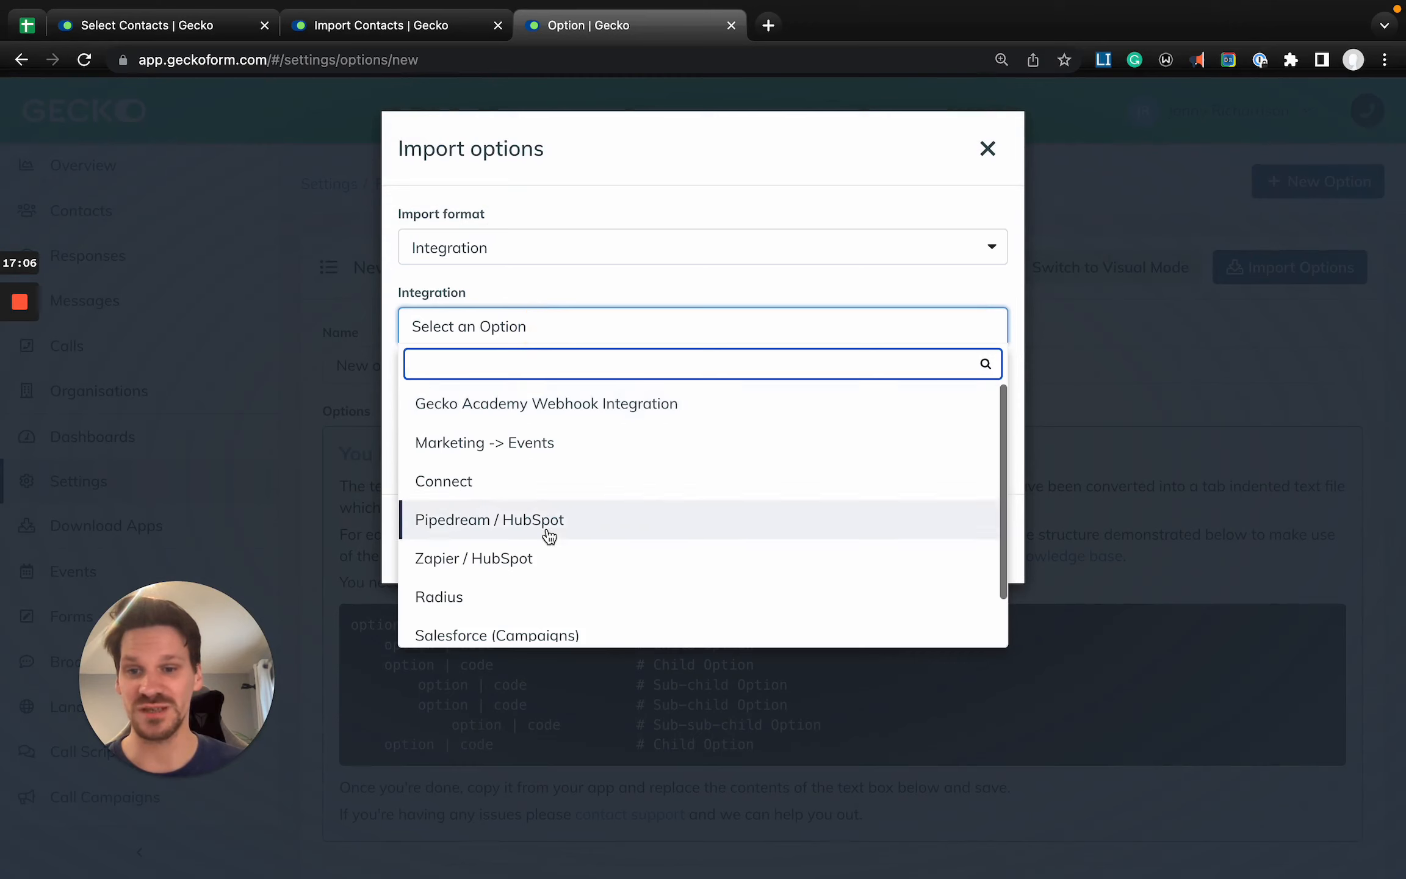
scroll(554, 518, "down", 1)
left_click(533, 546)
left_click(485, 405)
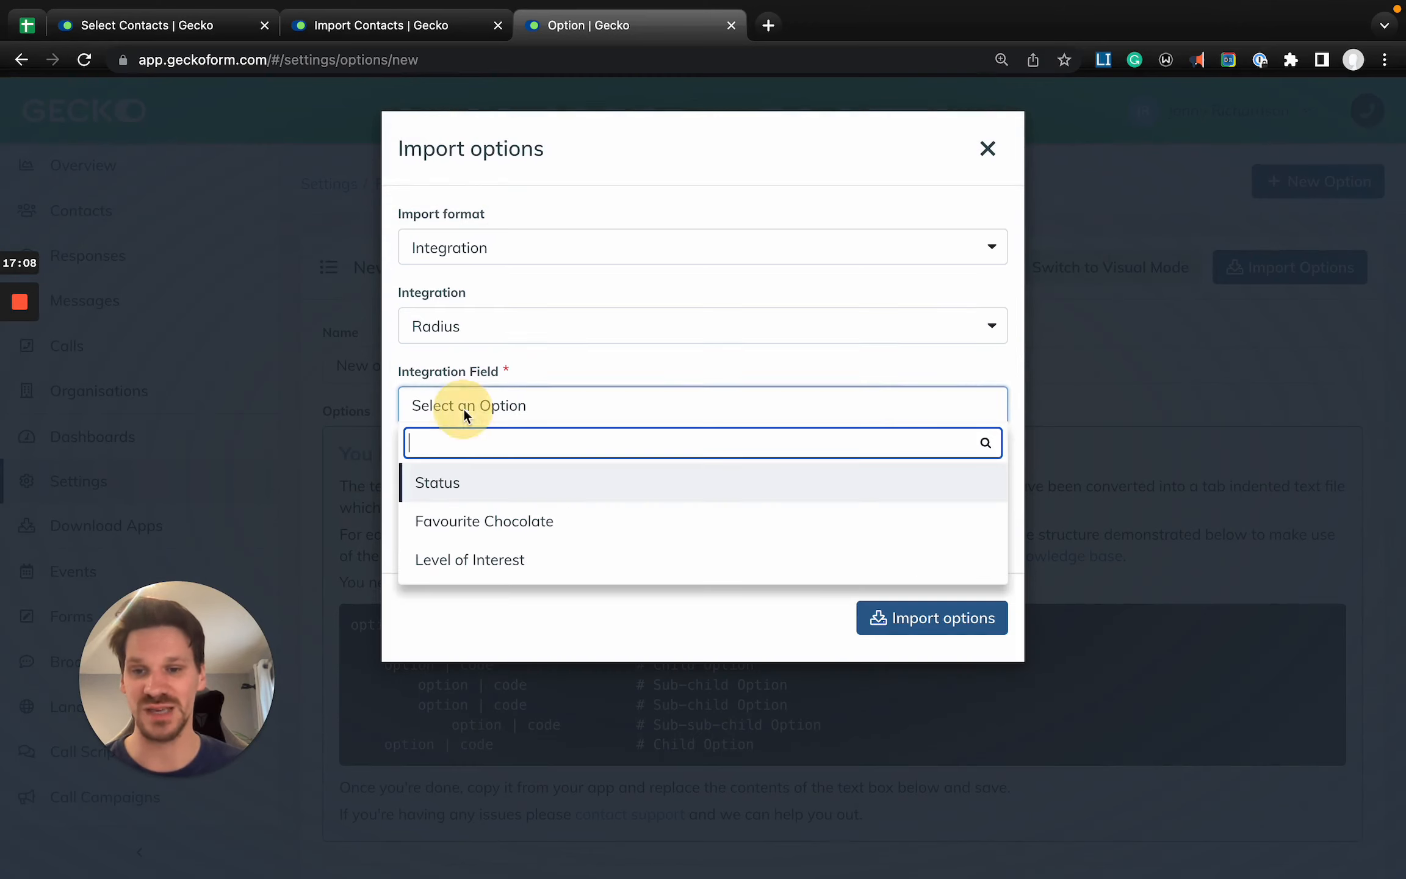
left_click(990, 150)
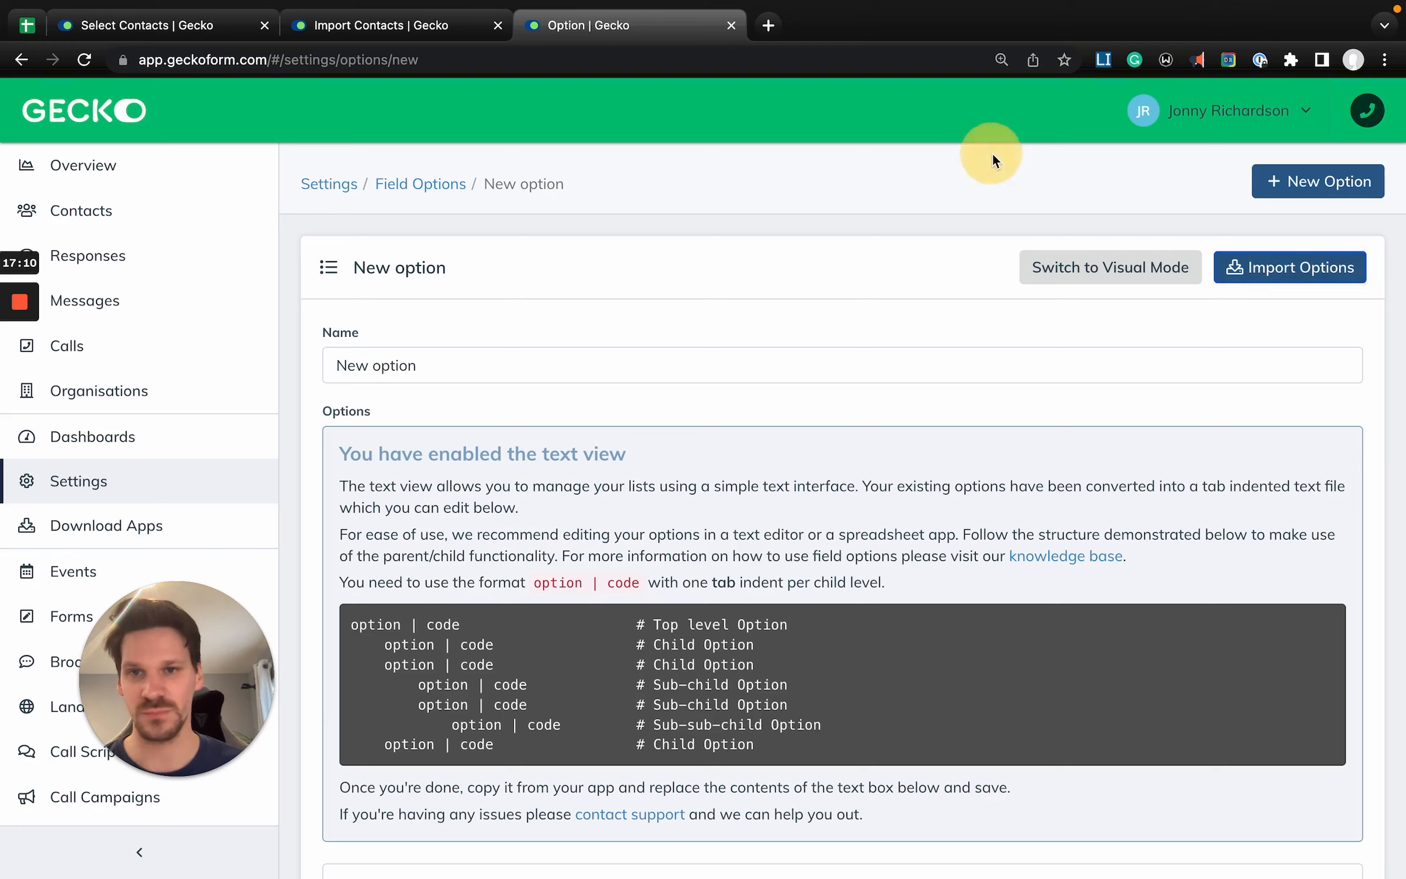
- Return to the contact import and compare the CSV mapping's header row with the contents of rows 2-3 and 4-5
left_click(196, 25)
left_click(349, 34)
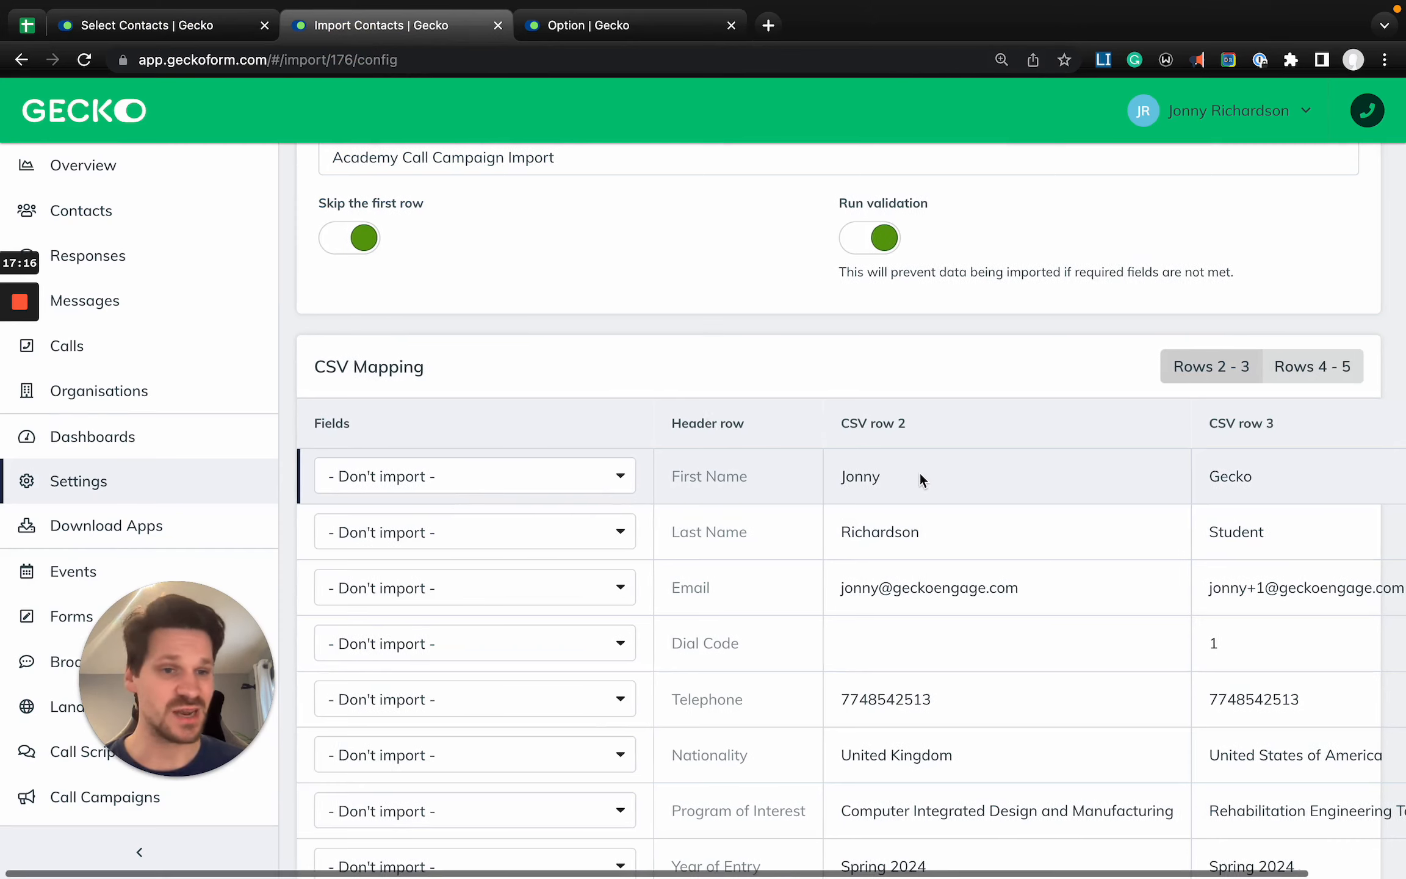
scroll(920, 473, "right", 2)
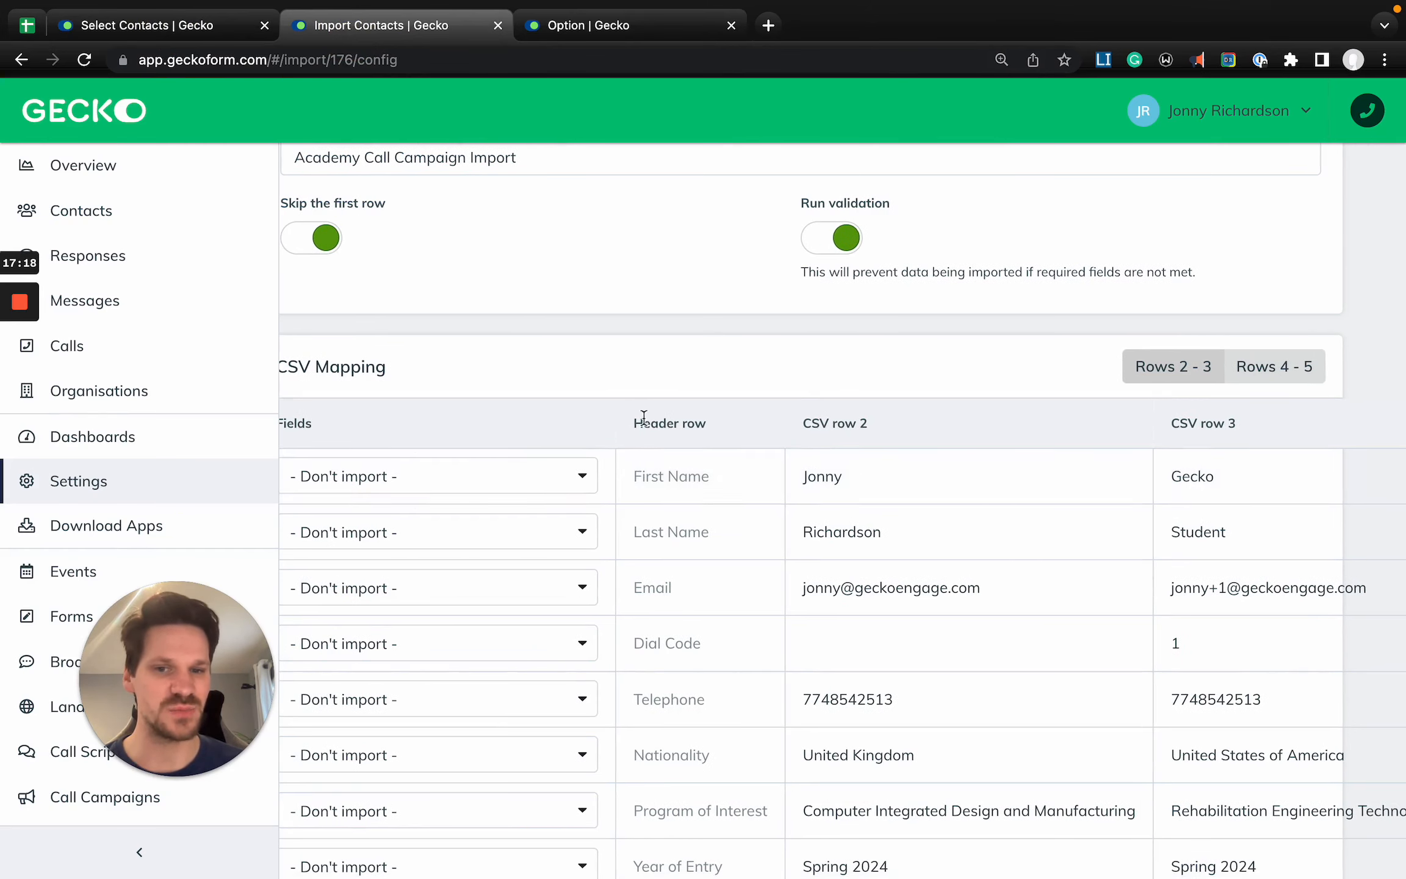
left_click_drag(629, 478, 732, 477)
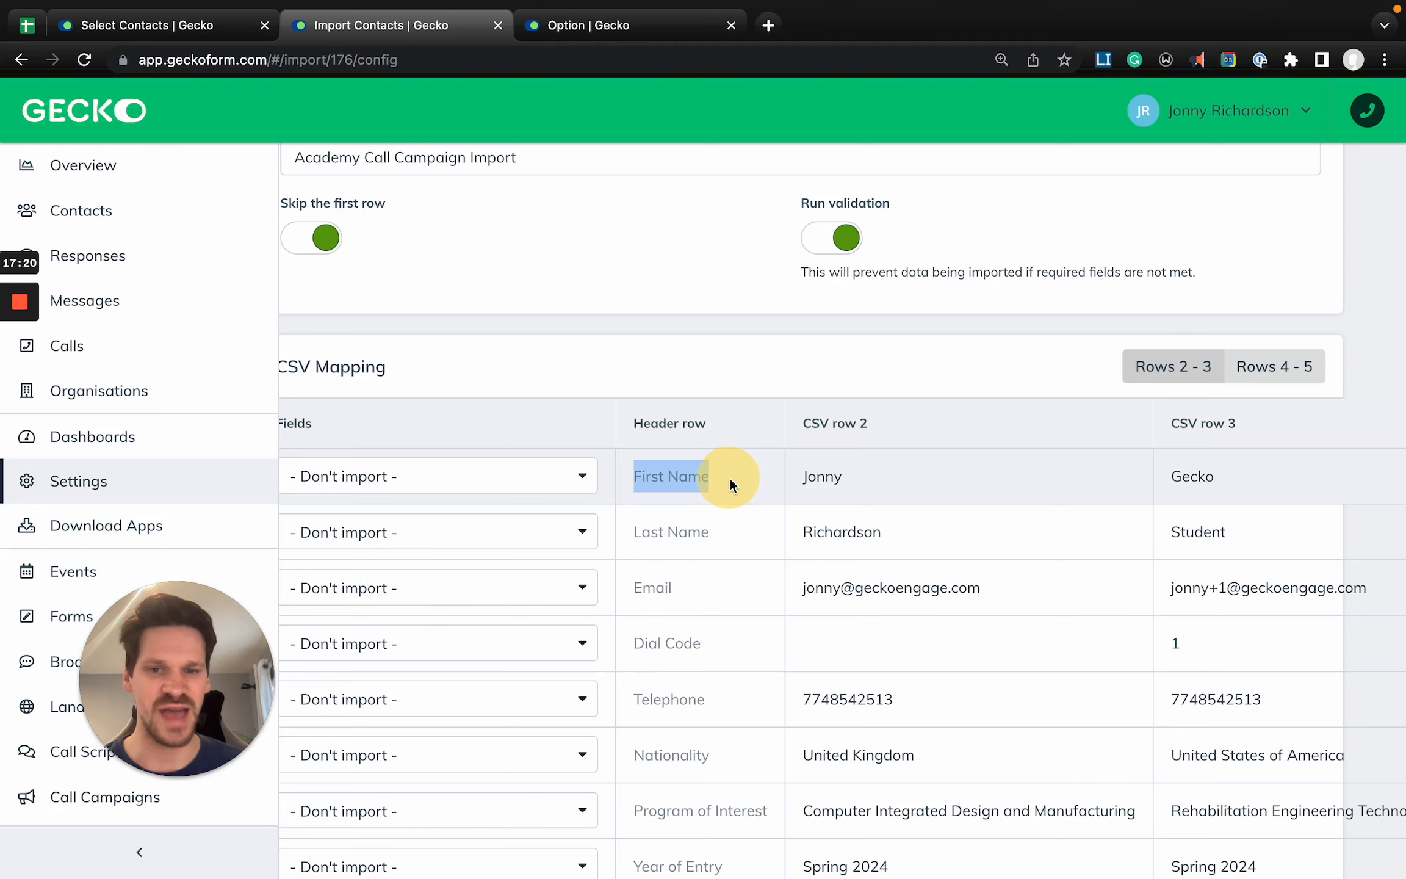
double_click(802, 475)
left_click(1279, 367)
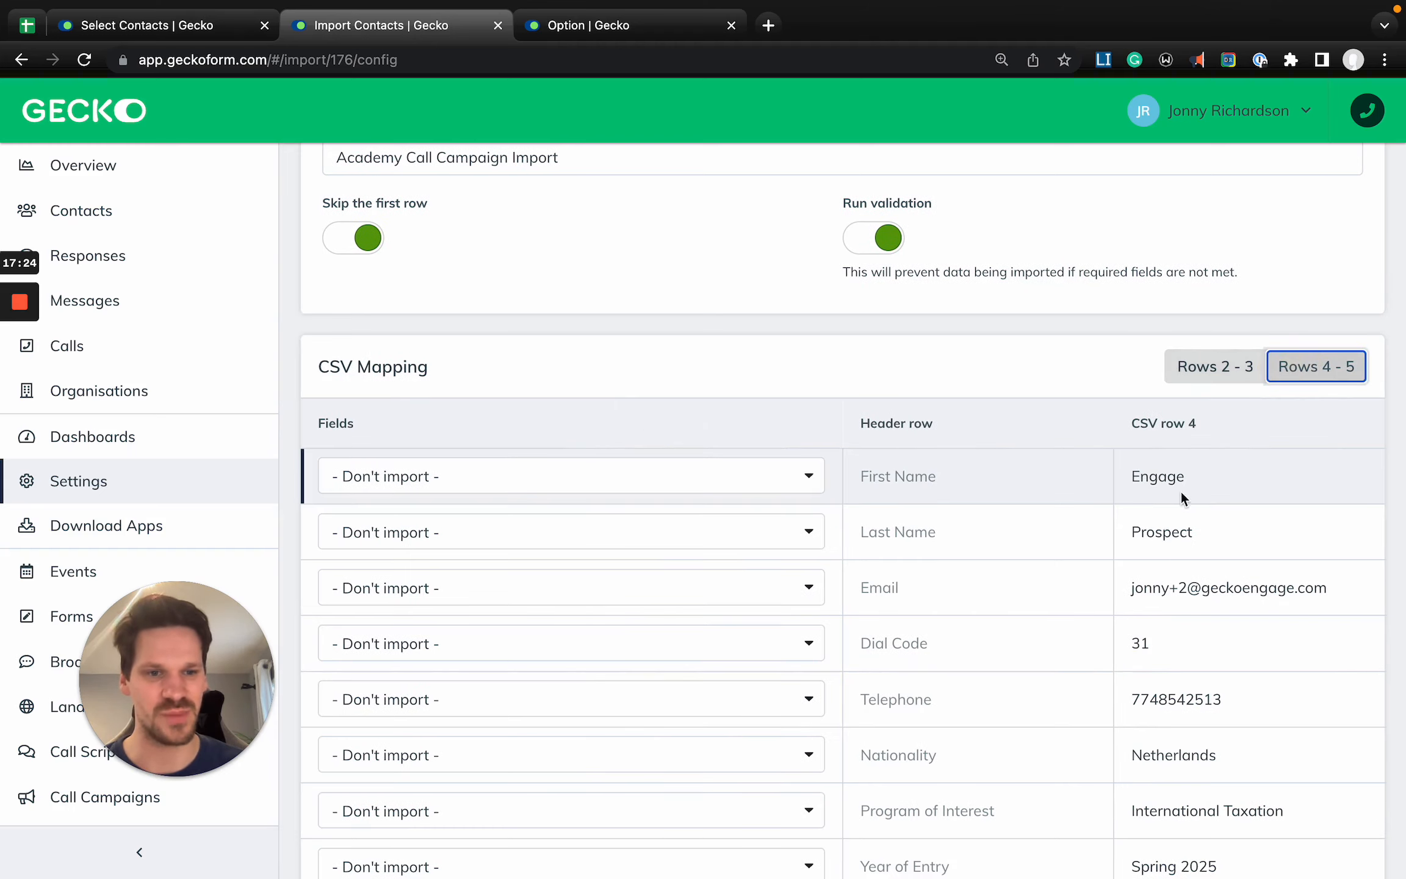
double_click(1159, 477)
- Switch to the Sample Engage Import spreadsheet and check the First Name entries in rows 2 to 4
left_click(39, 32)
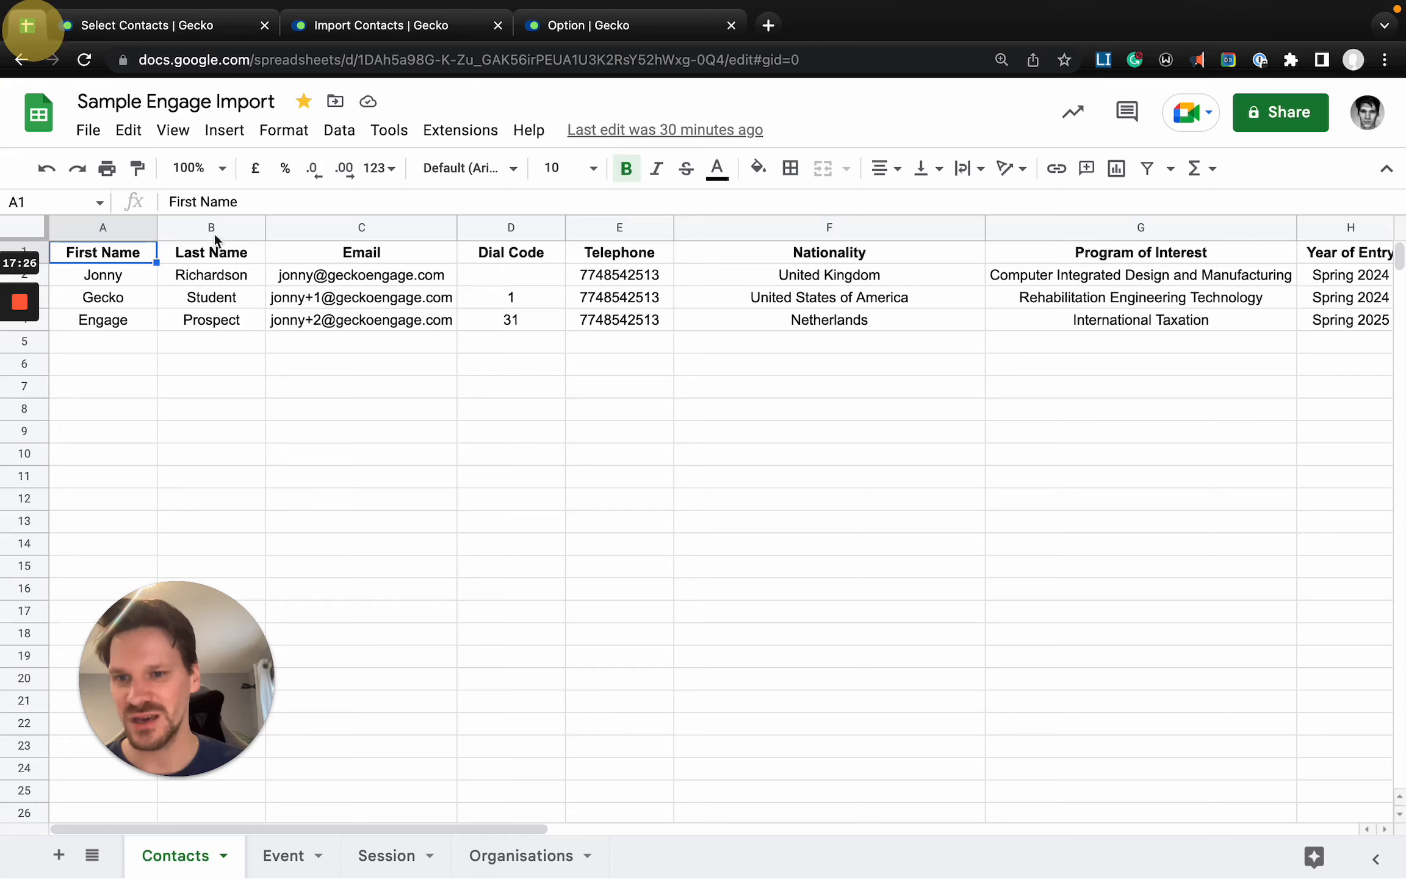
left_click(105, 274)
left_click(105, 297)
left_click(111, 322)
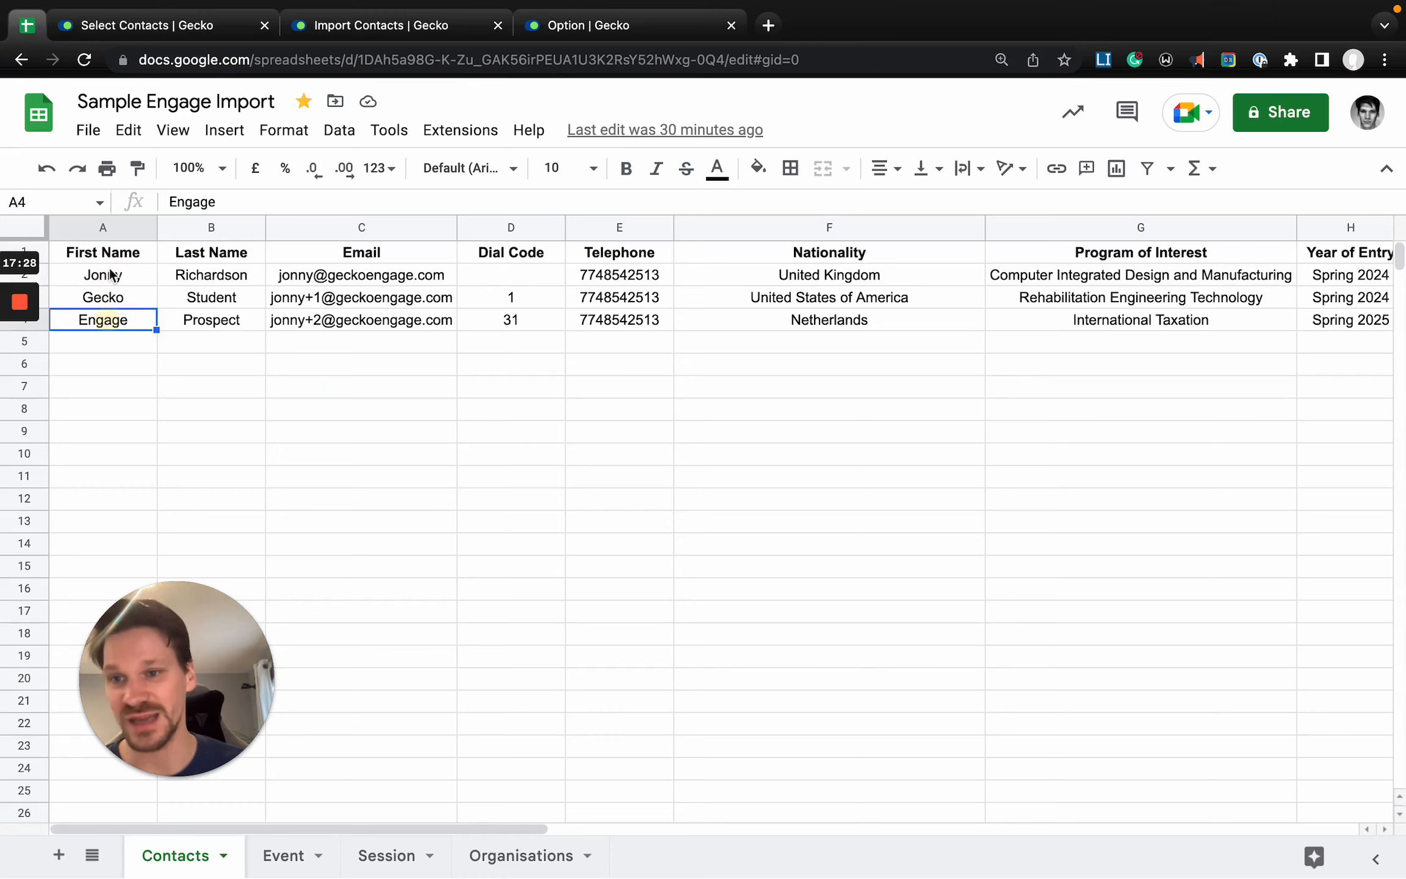
- Back in the contact import, map the First Name column to the Full Name field with the First format
left_click(335, 35)
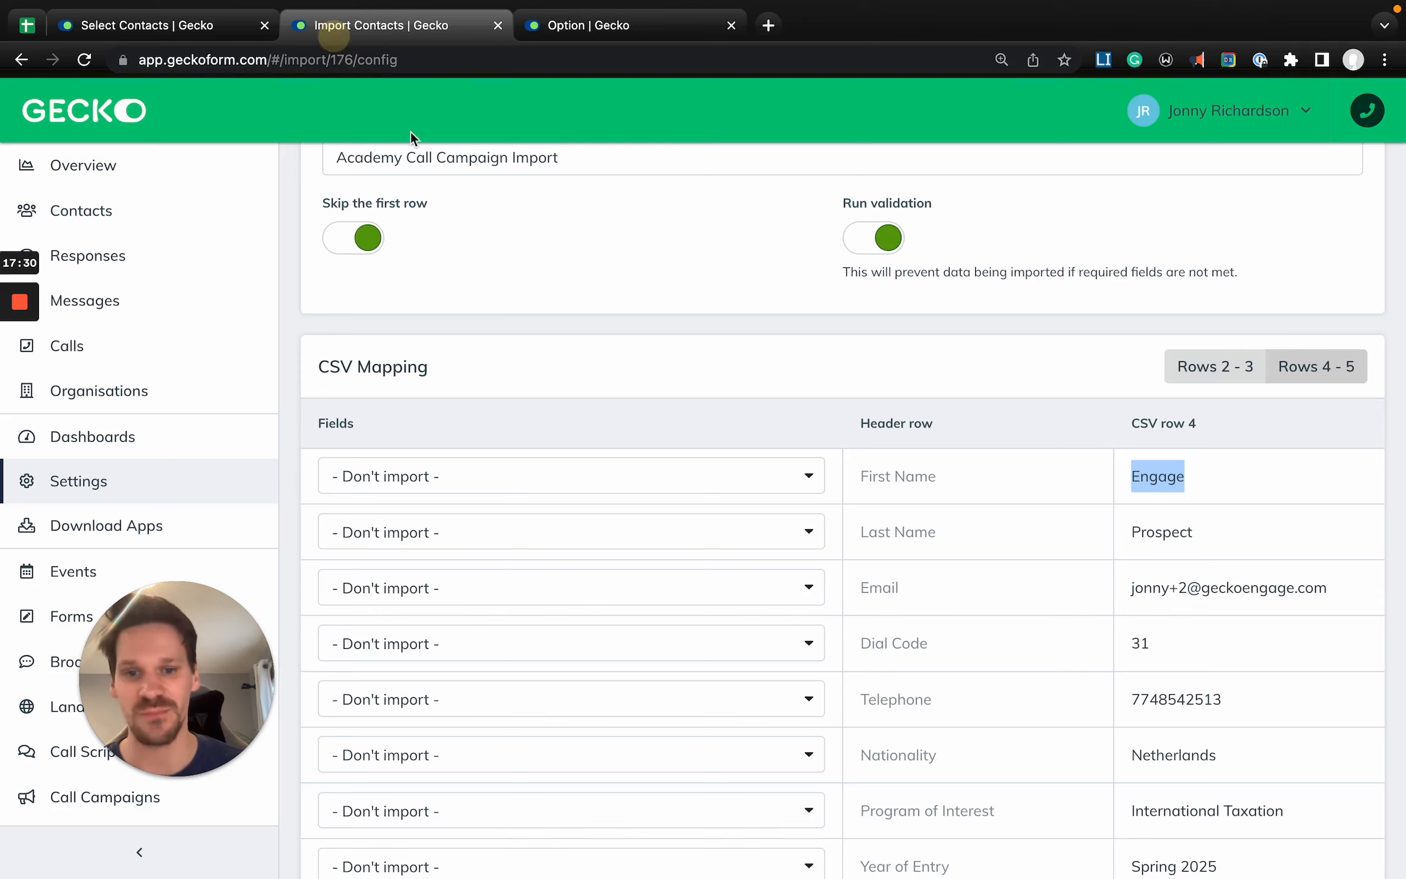
left_click(573, 468)
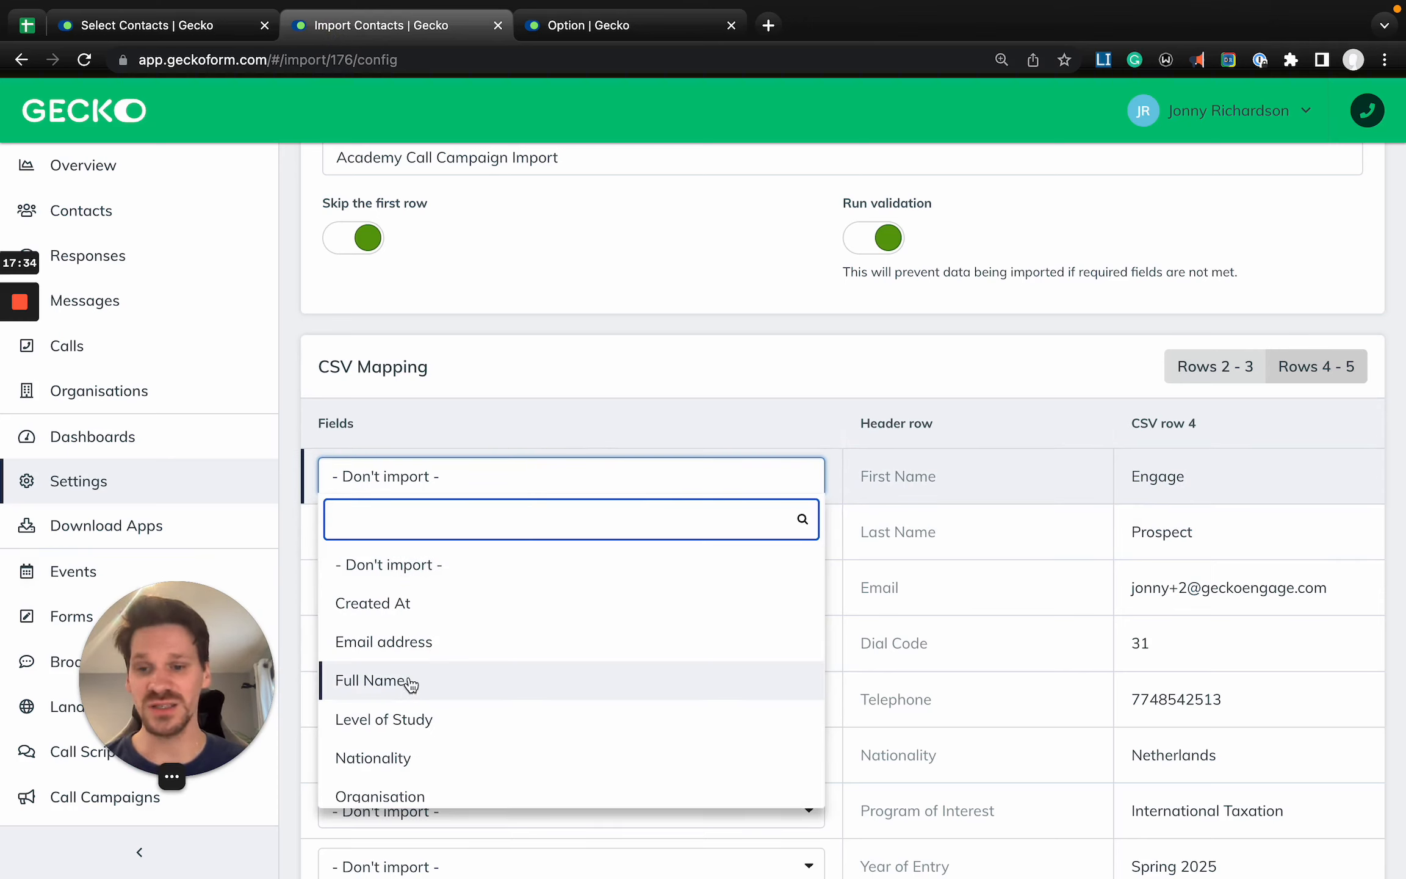
left_click(444, 688)
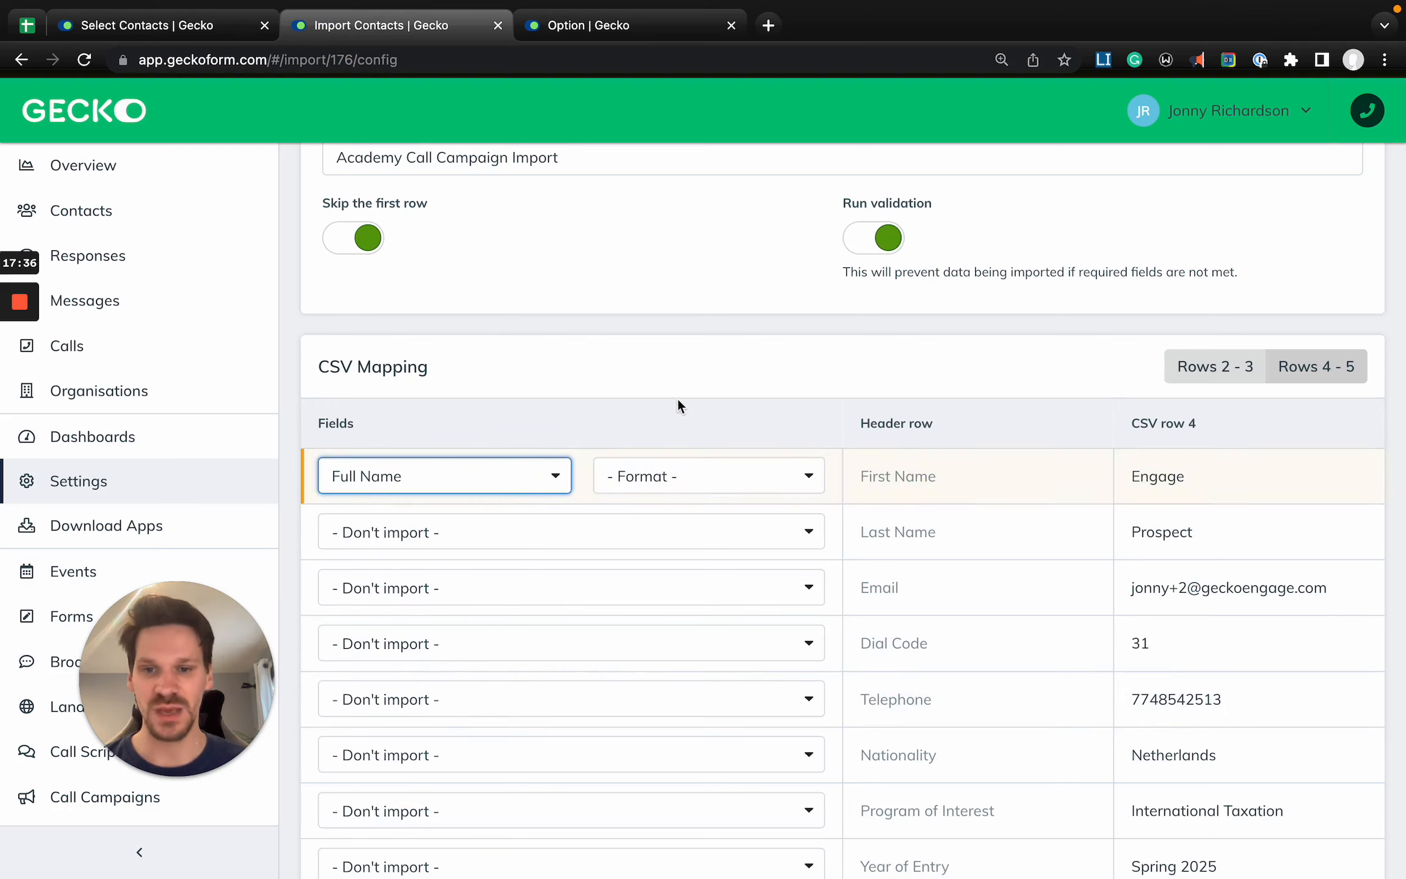
left_click(674, 474)
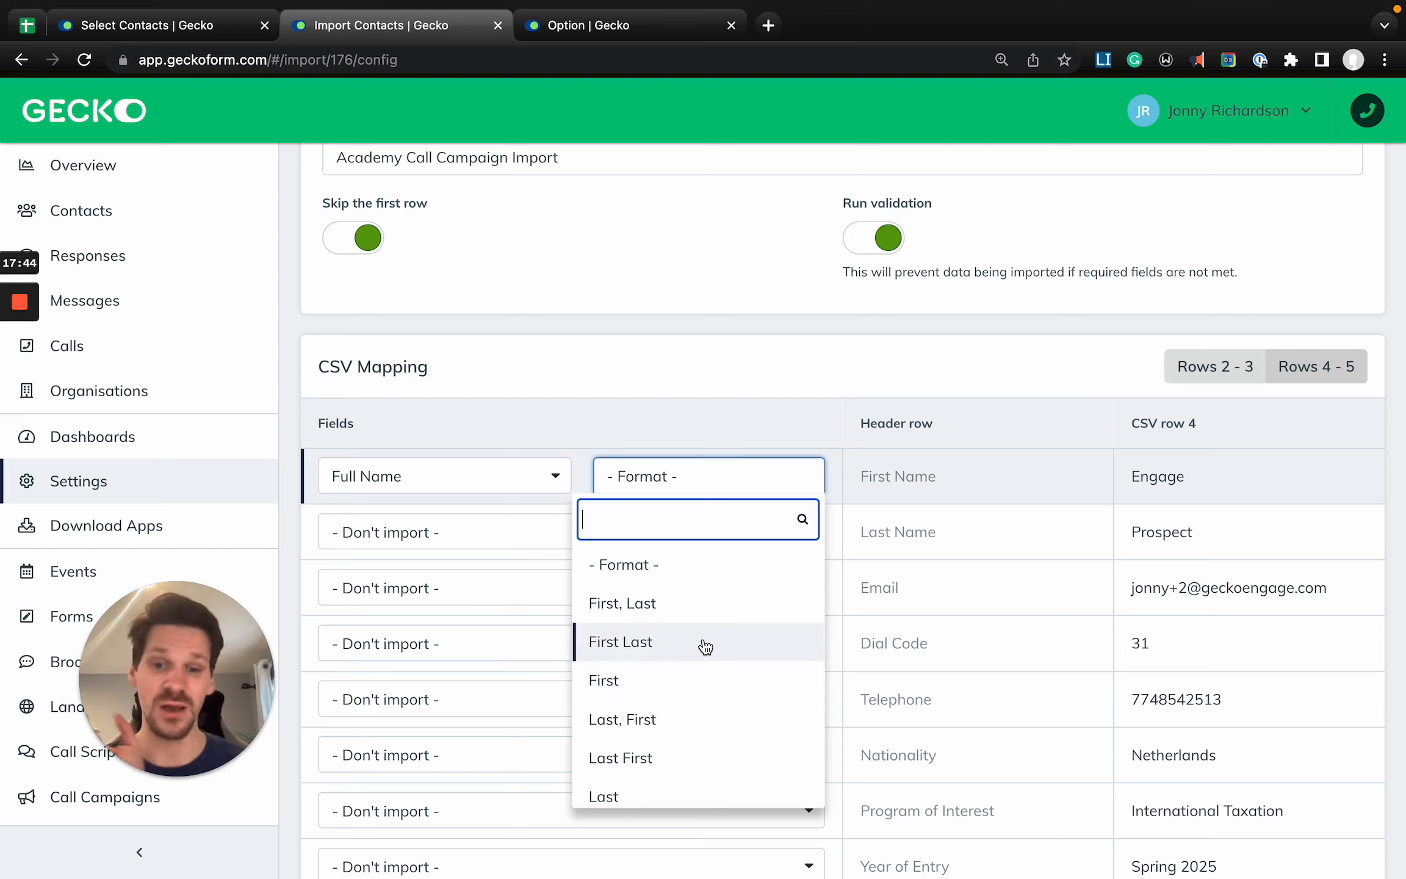
left_click(664, 682)
- Map the Last Name column to the Full Name field with the Last format
left_click(521, 544)
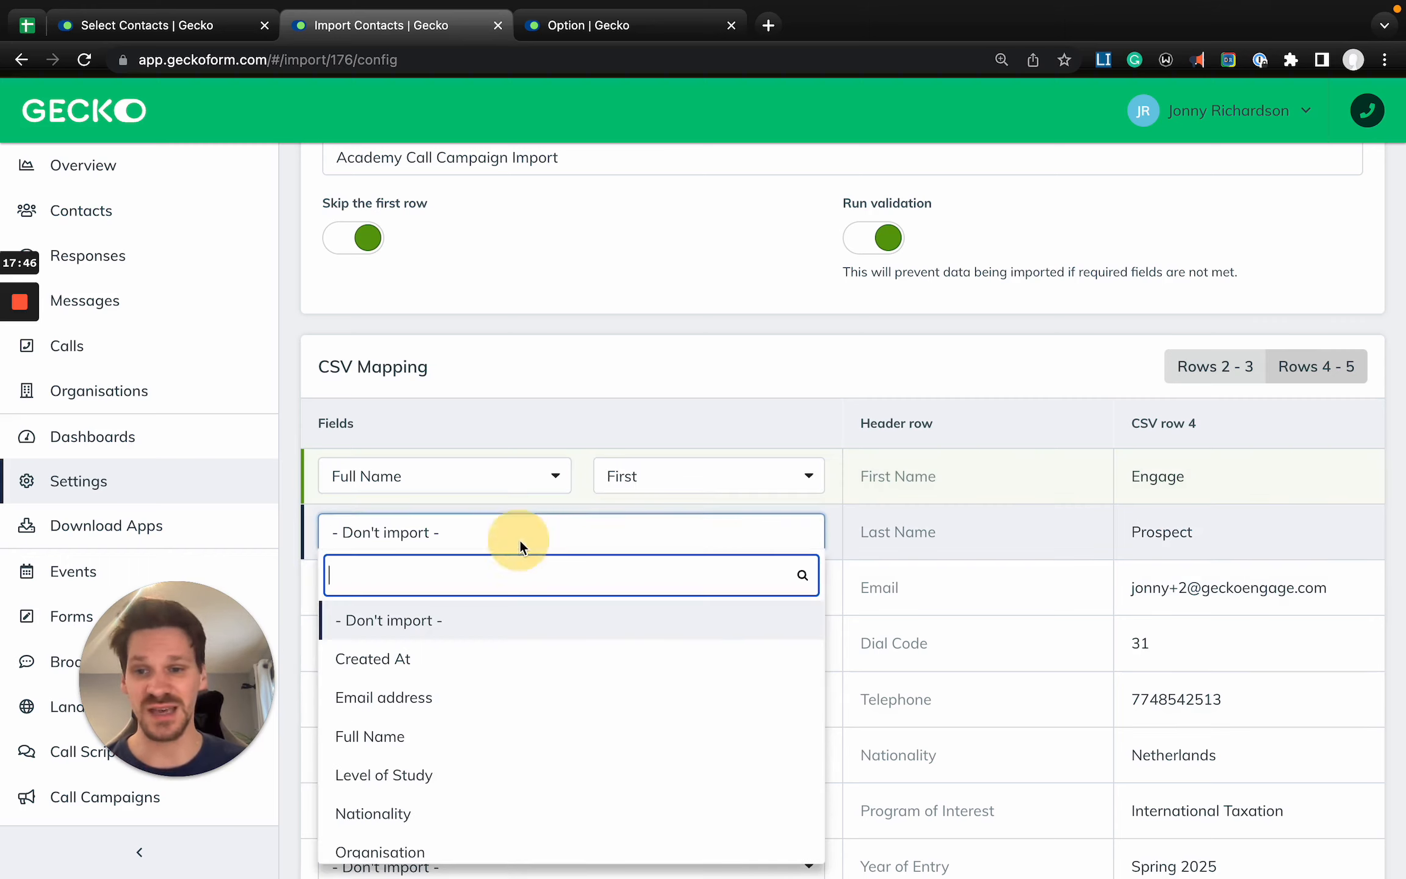
type("fu")
key("Return")
key("Tab")
type("Last")
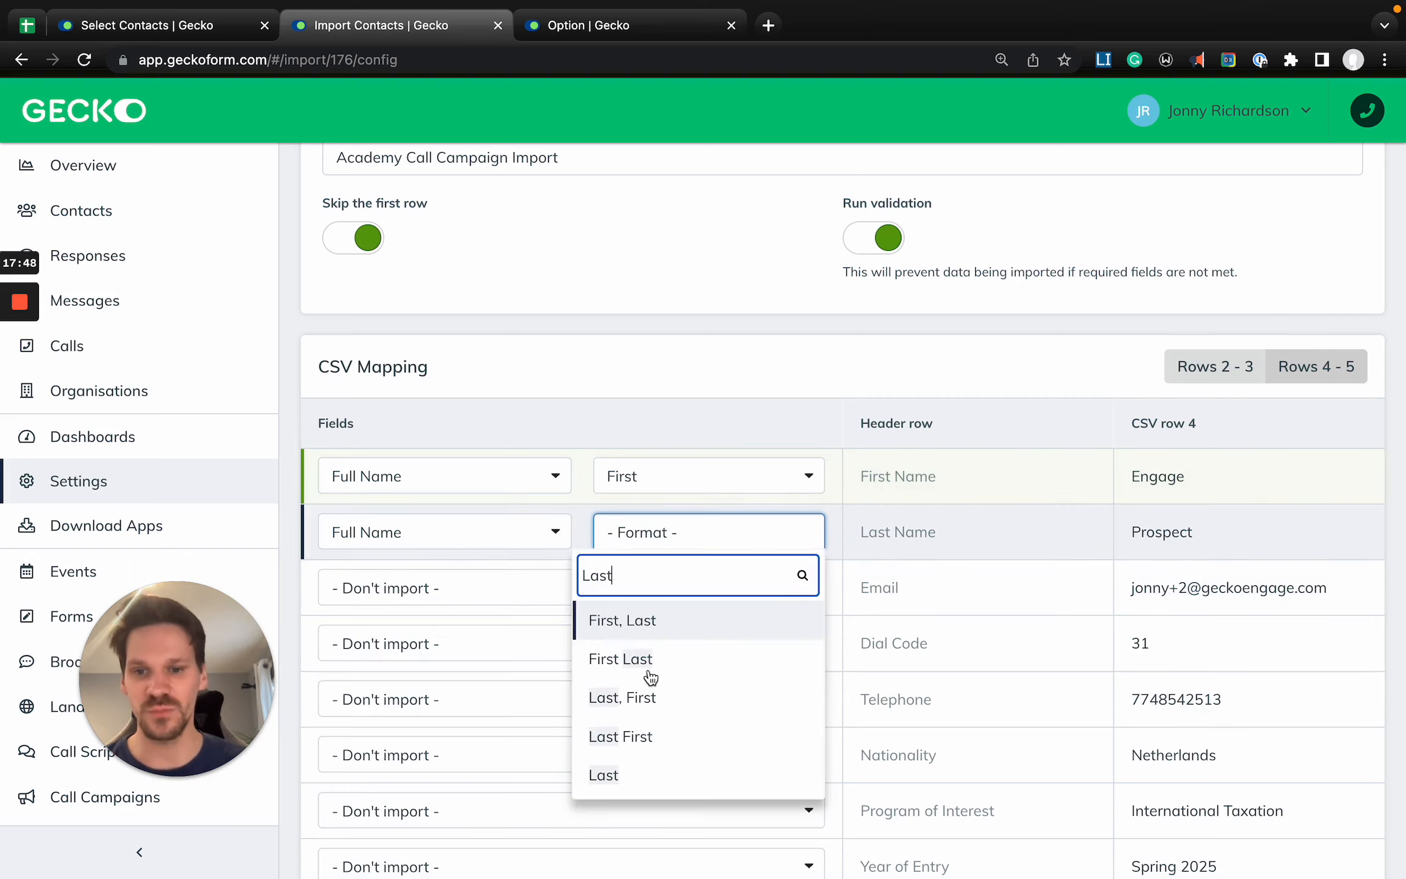
left_click(658, 774)
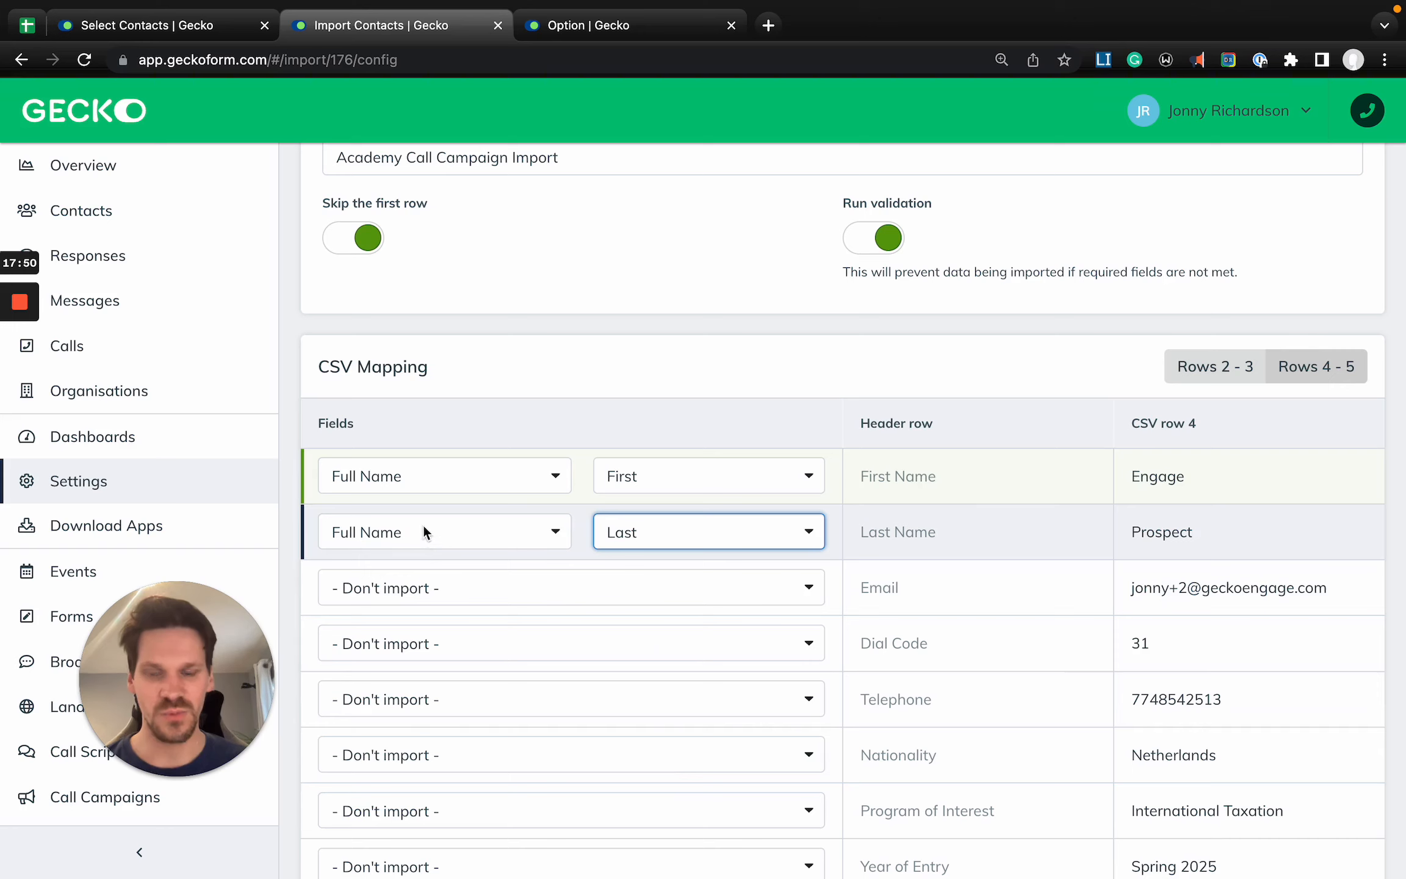
- Map the Email column to the Email address field
left_click(554, 591)
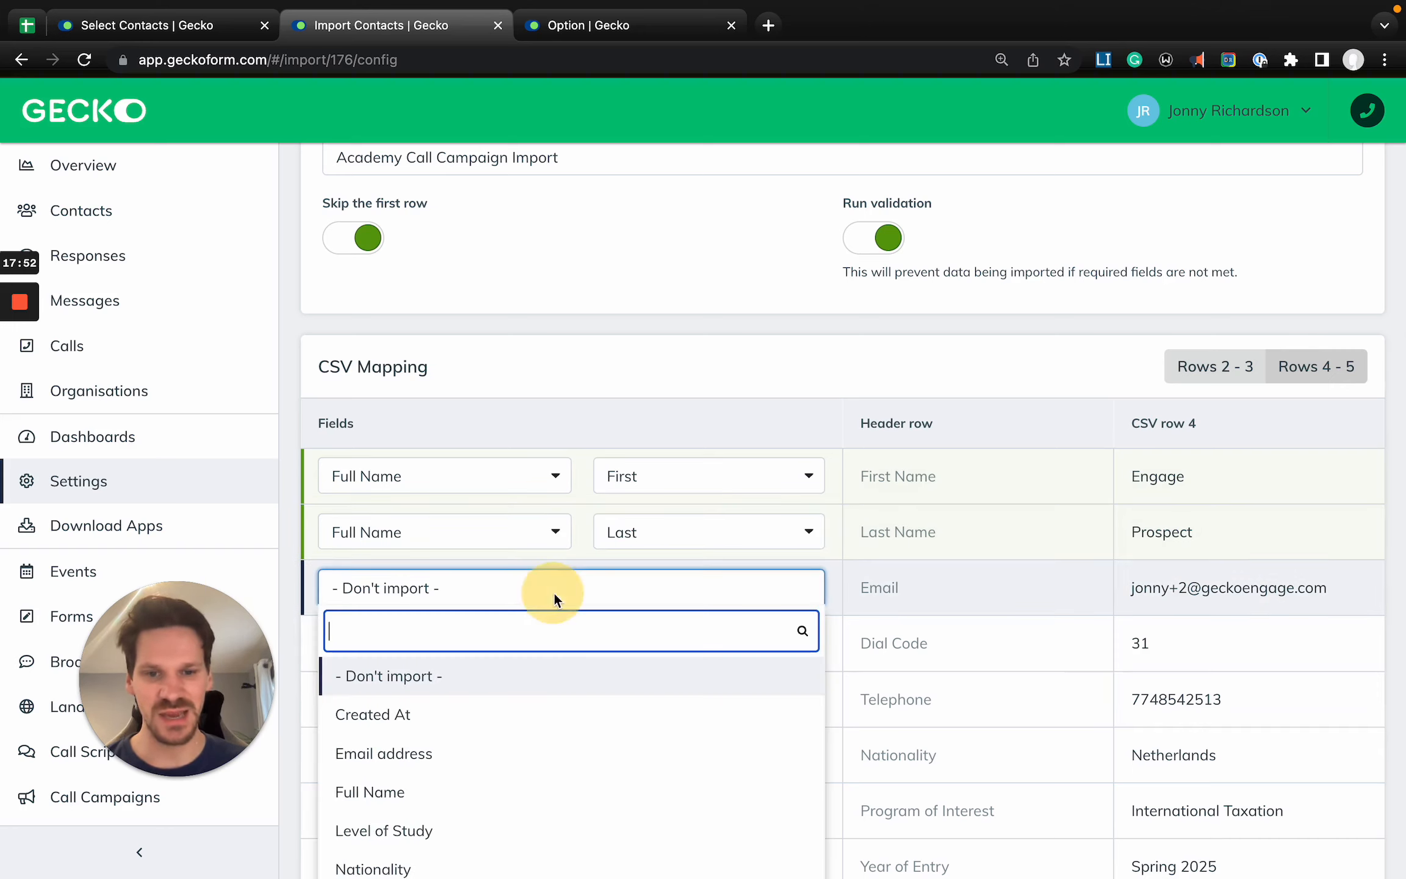
type("emai")
key("Return")
- Map the Dial Code column to the Telephone field with the Dial Code format
scroll(740, 626, "down", 1)
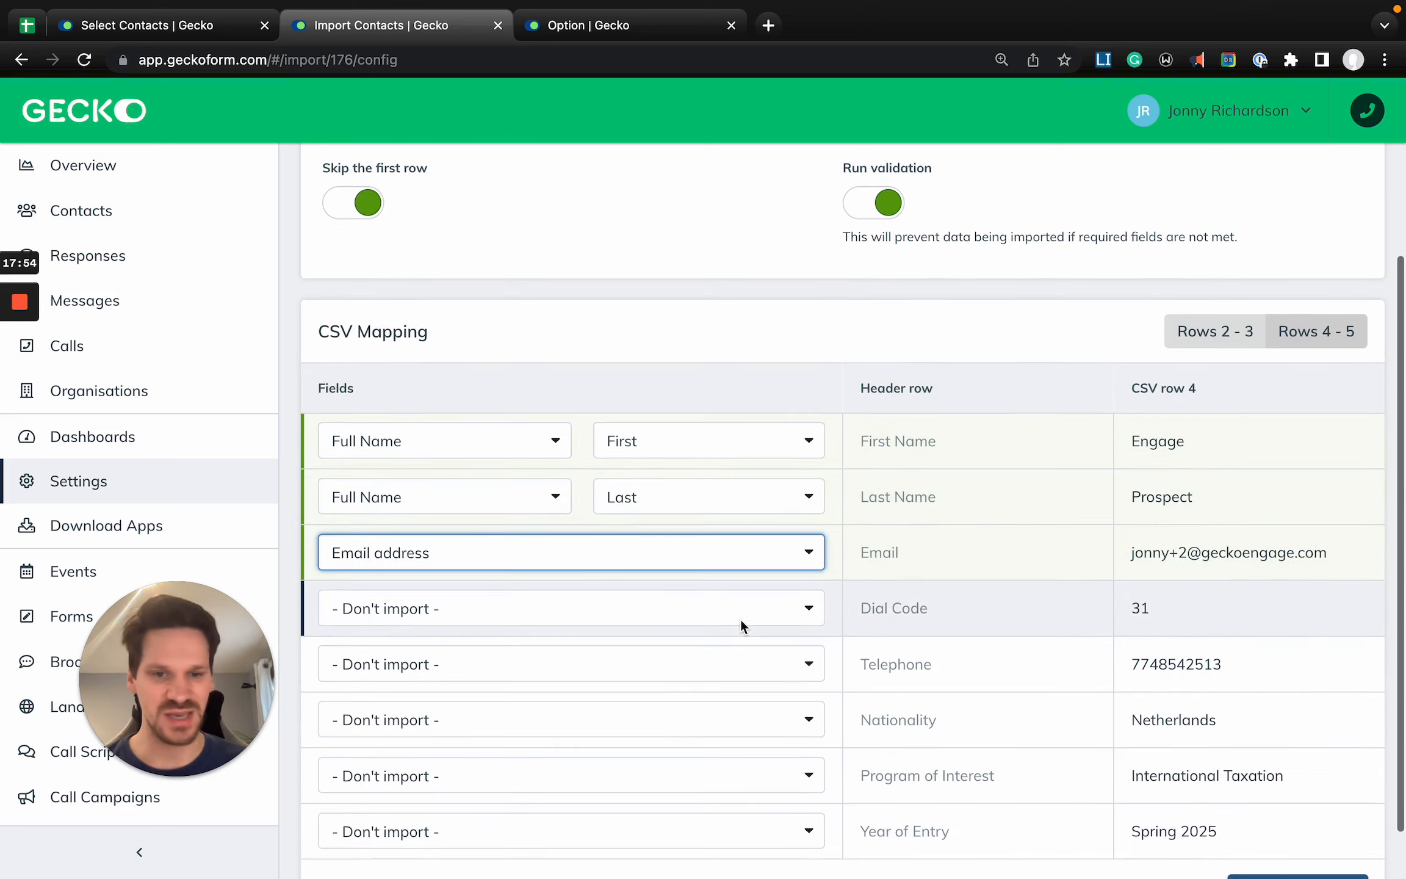
scroll(739, 618, "down", 1)
left_click(526, 564)
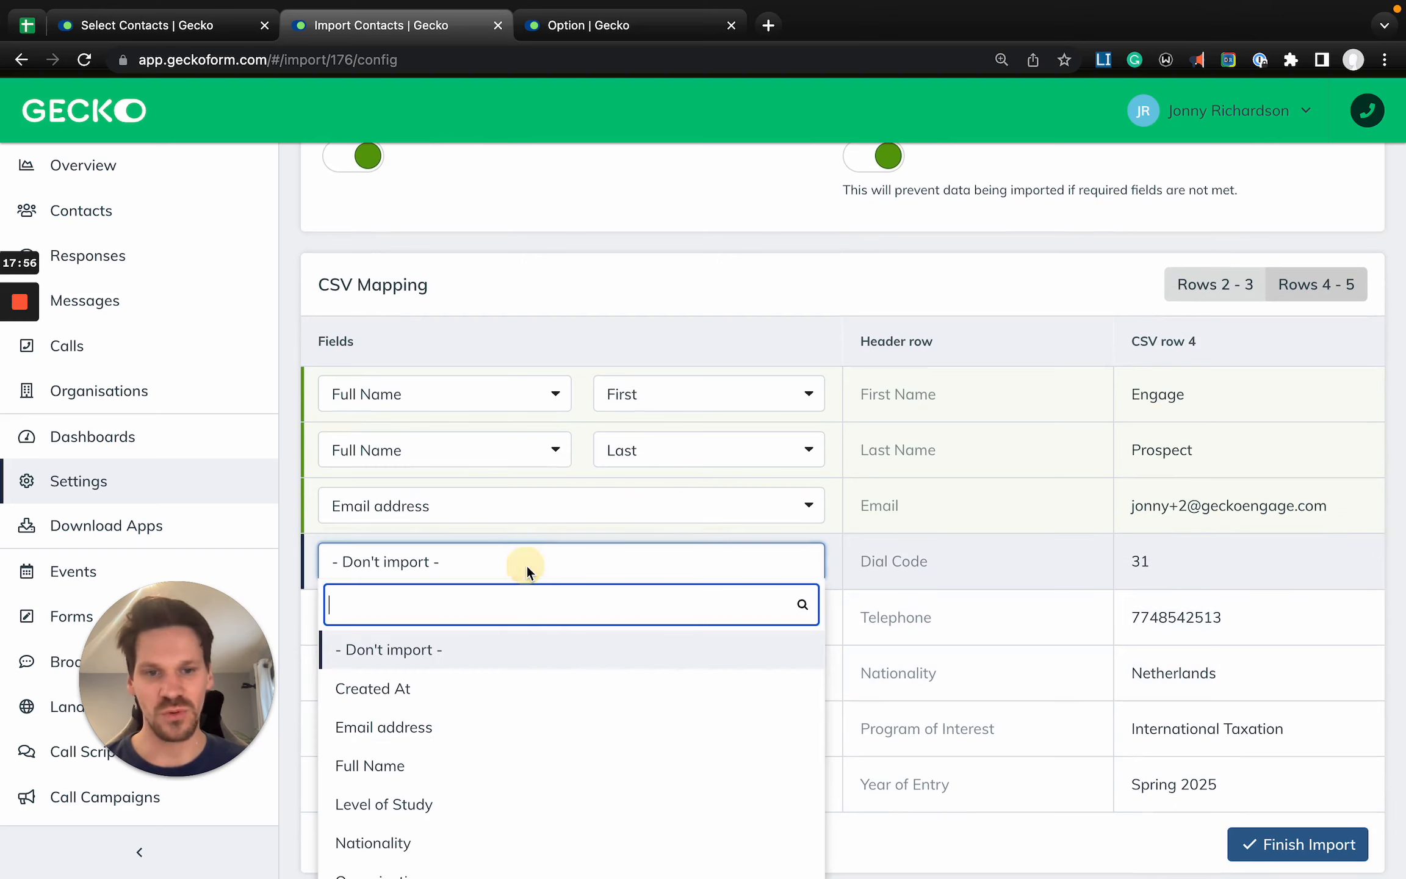
type("tele")
key("Return")
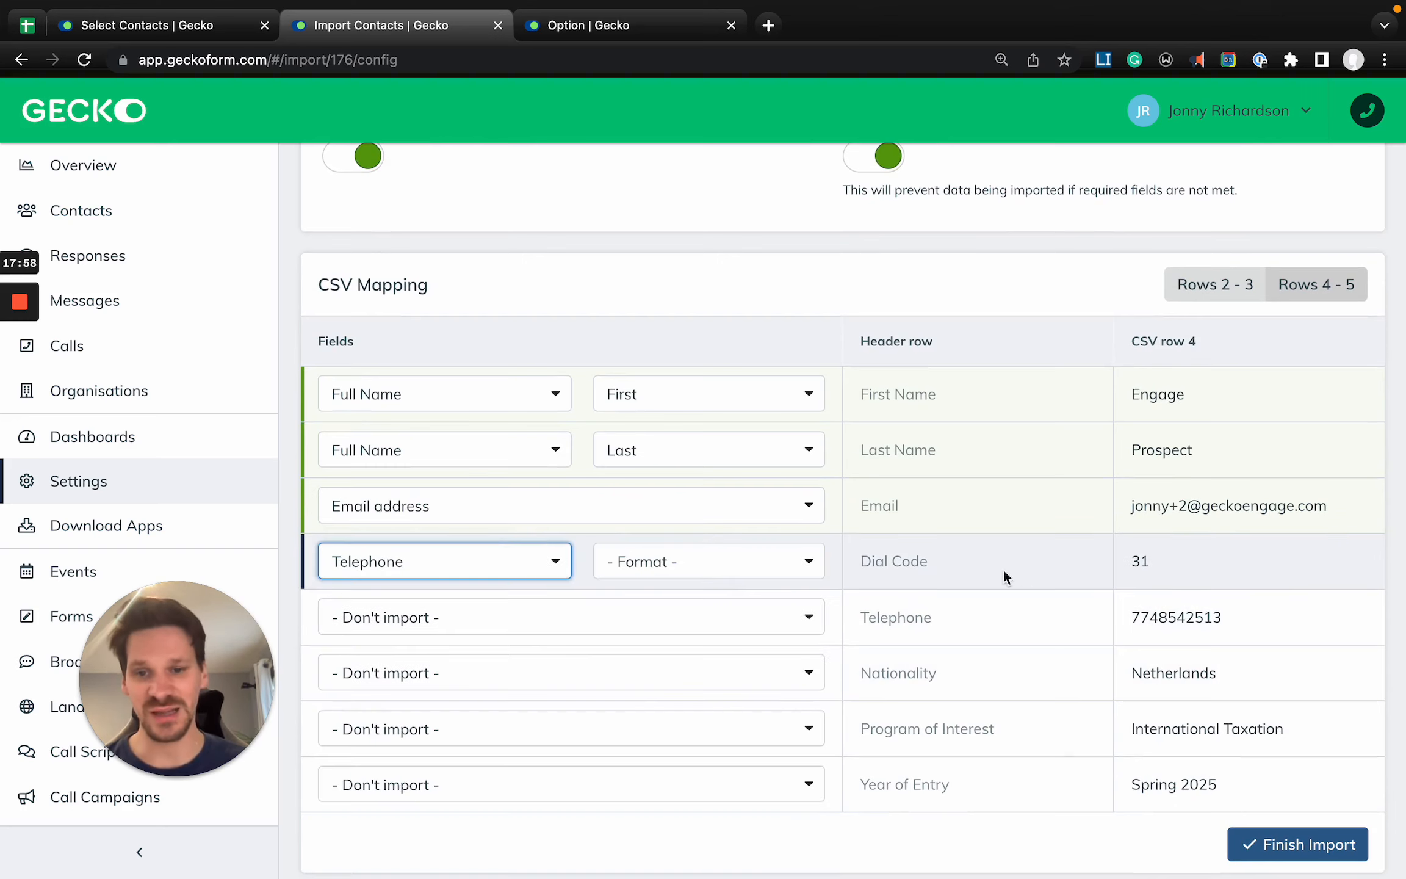
left_click(746, 563)
left_click(679, 729)
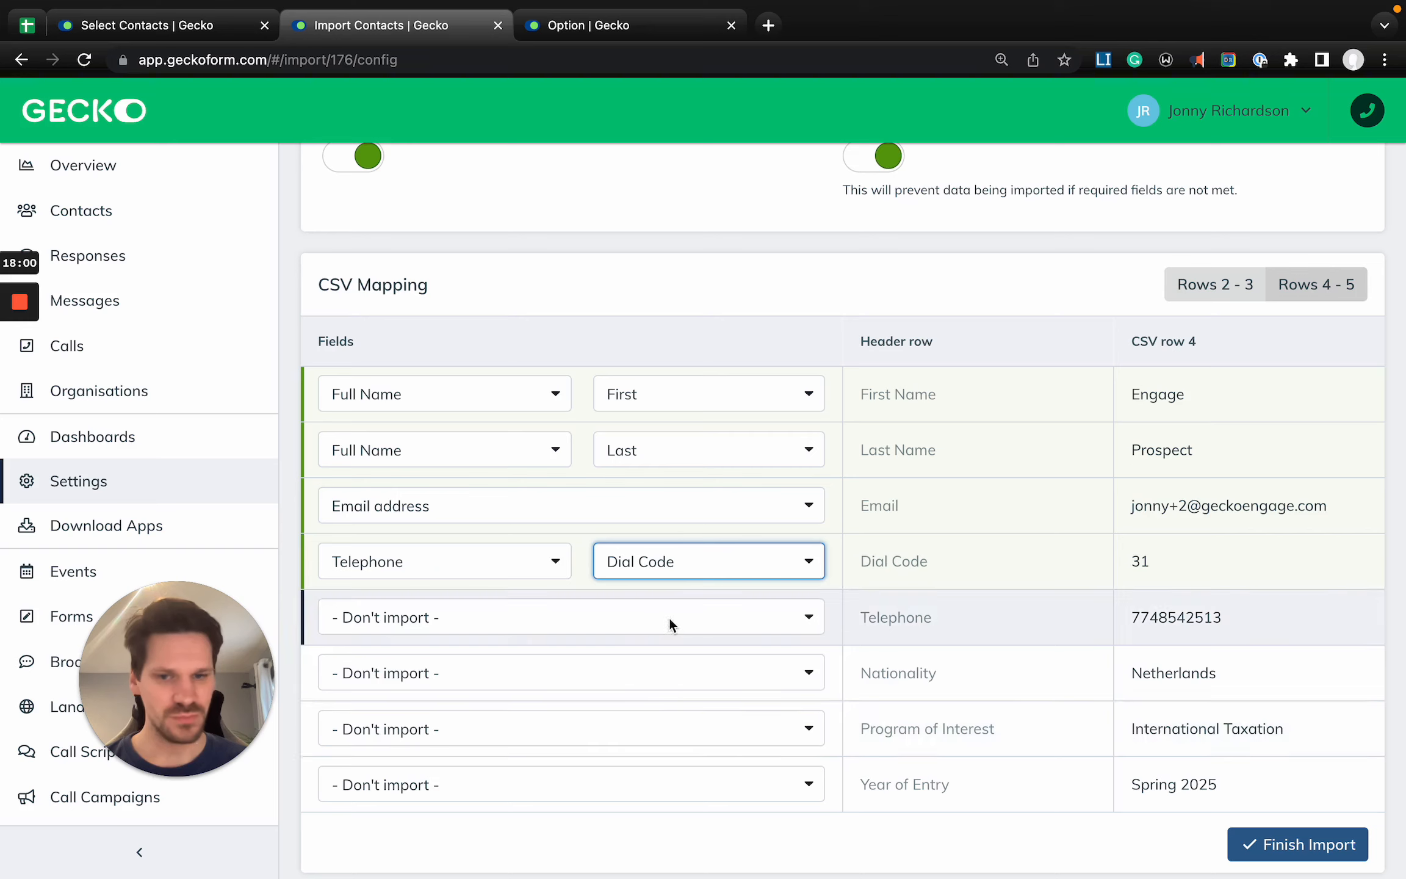
- Map the Telephone column to the Telephone field with the Number format
left_click(647, 618)
type("tele")
left_click(520, 713)
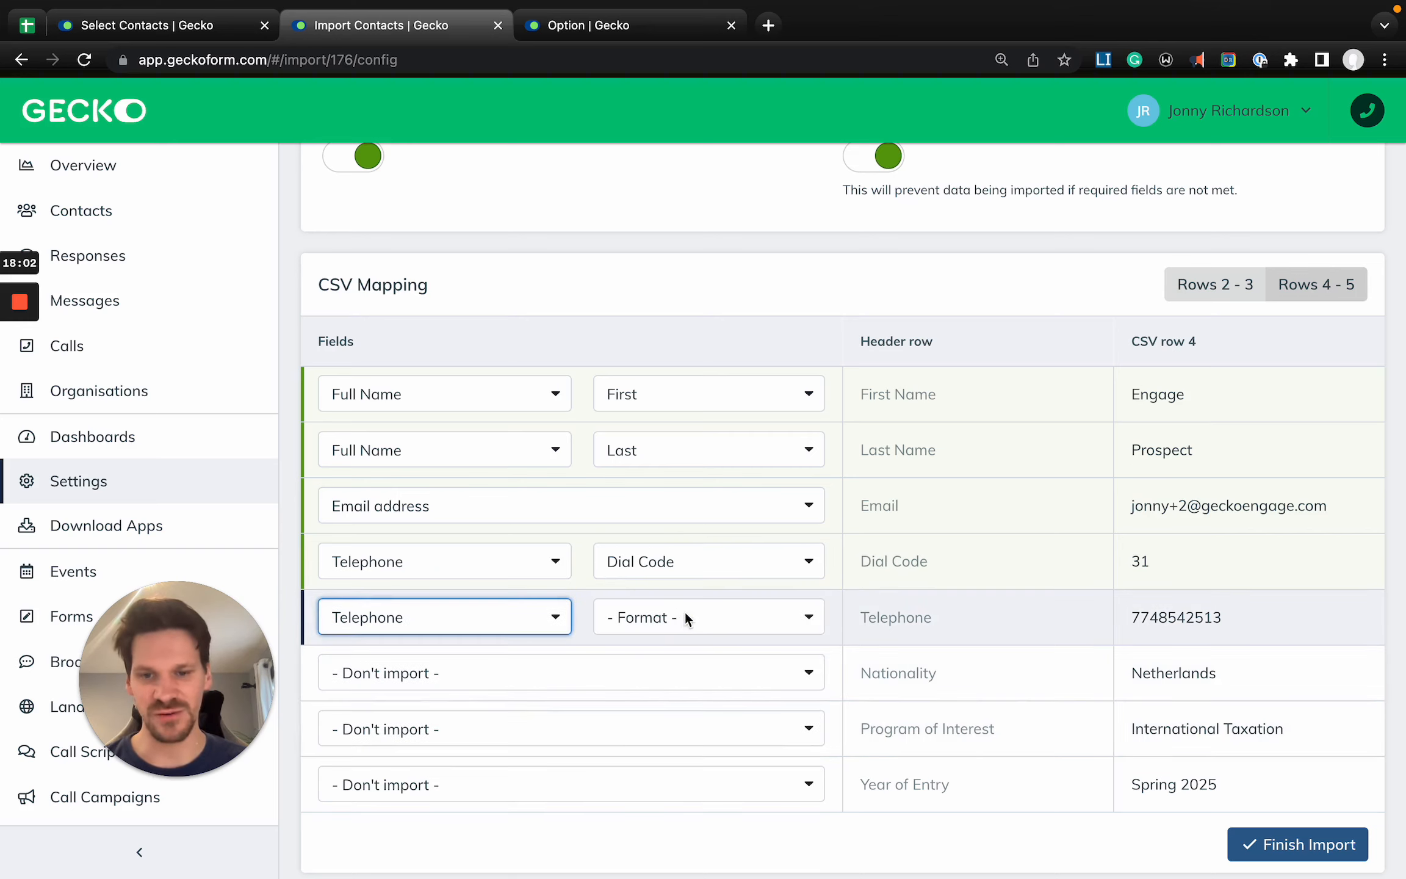
left_click(685, 611)
left_click(656, 818)
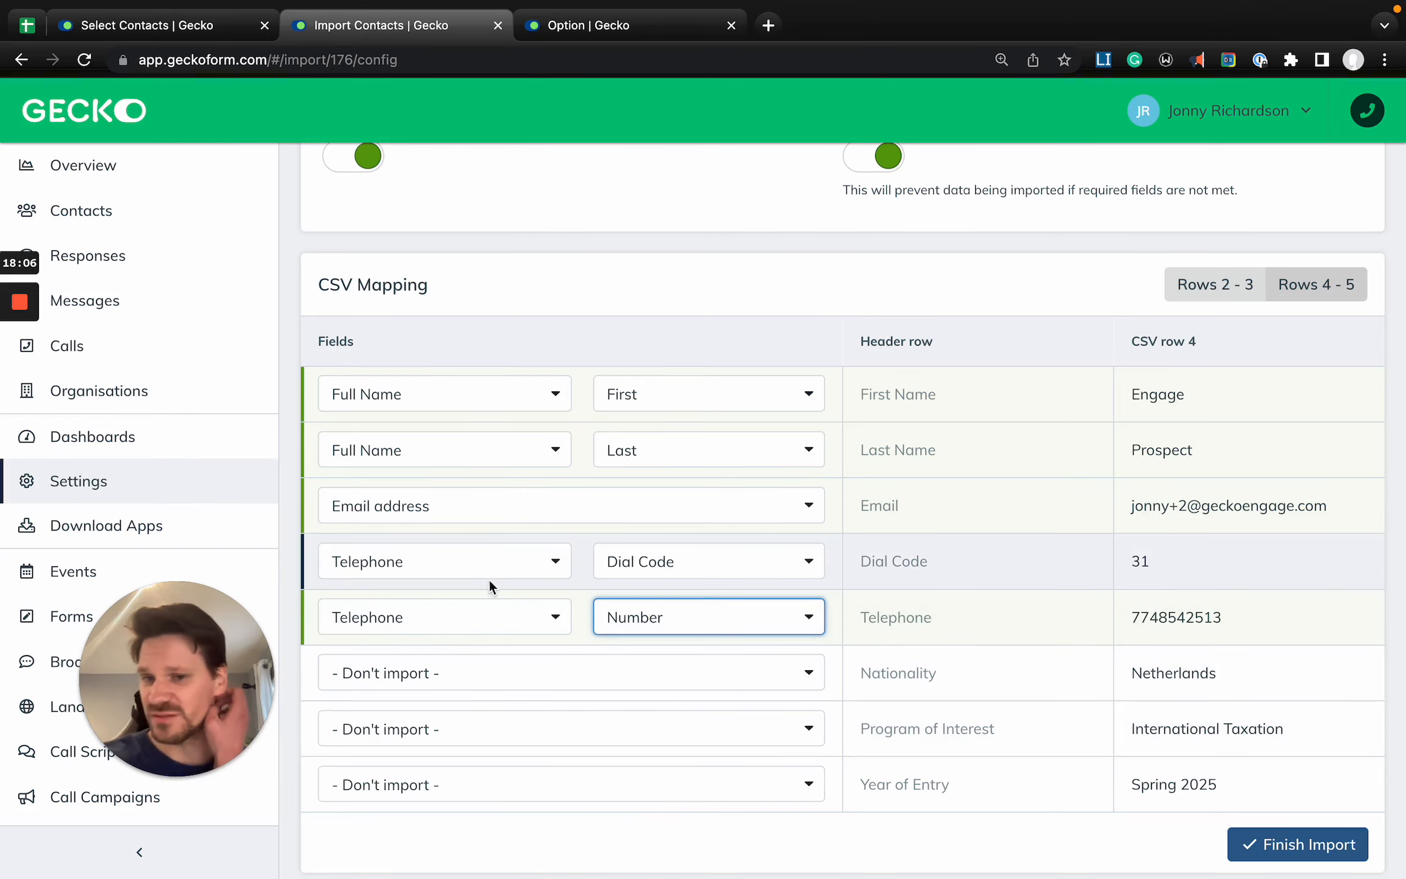
- Open the account settings in the separate settings tab, leaving the unsaved option template
left_click(605, 25)
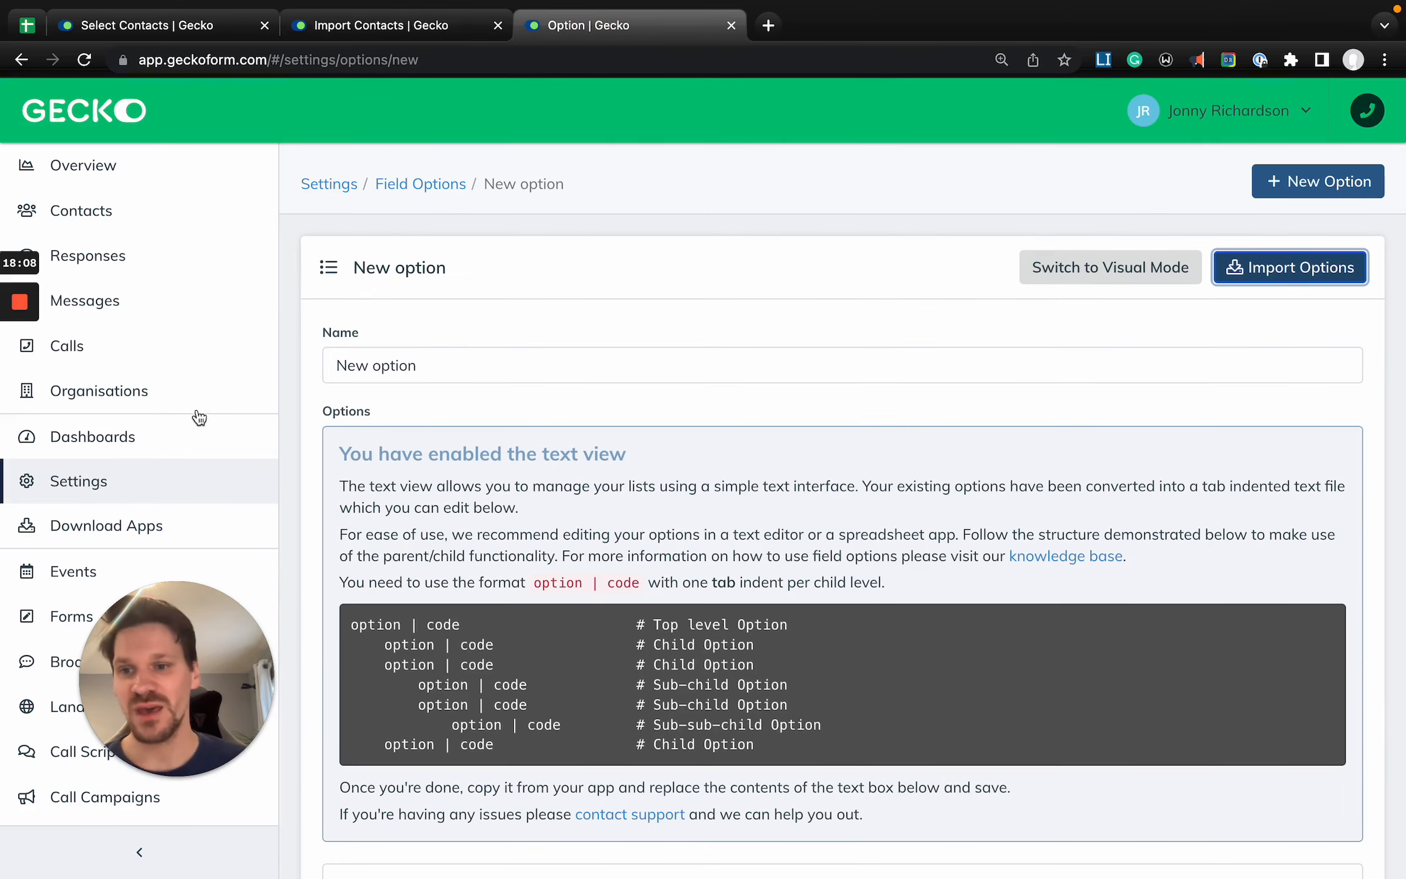
left_click(132, 477)
left_click(810, 394)
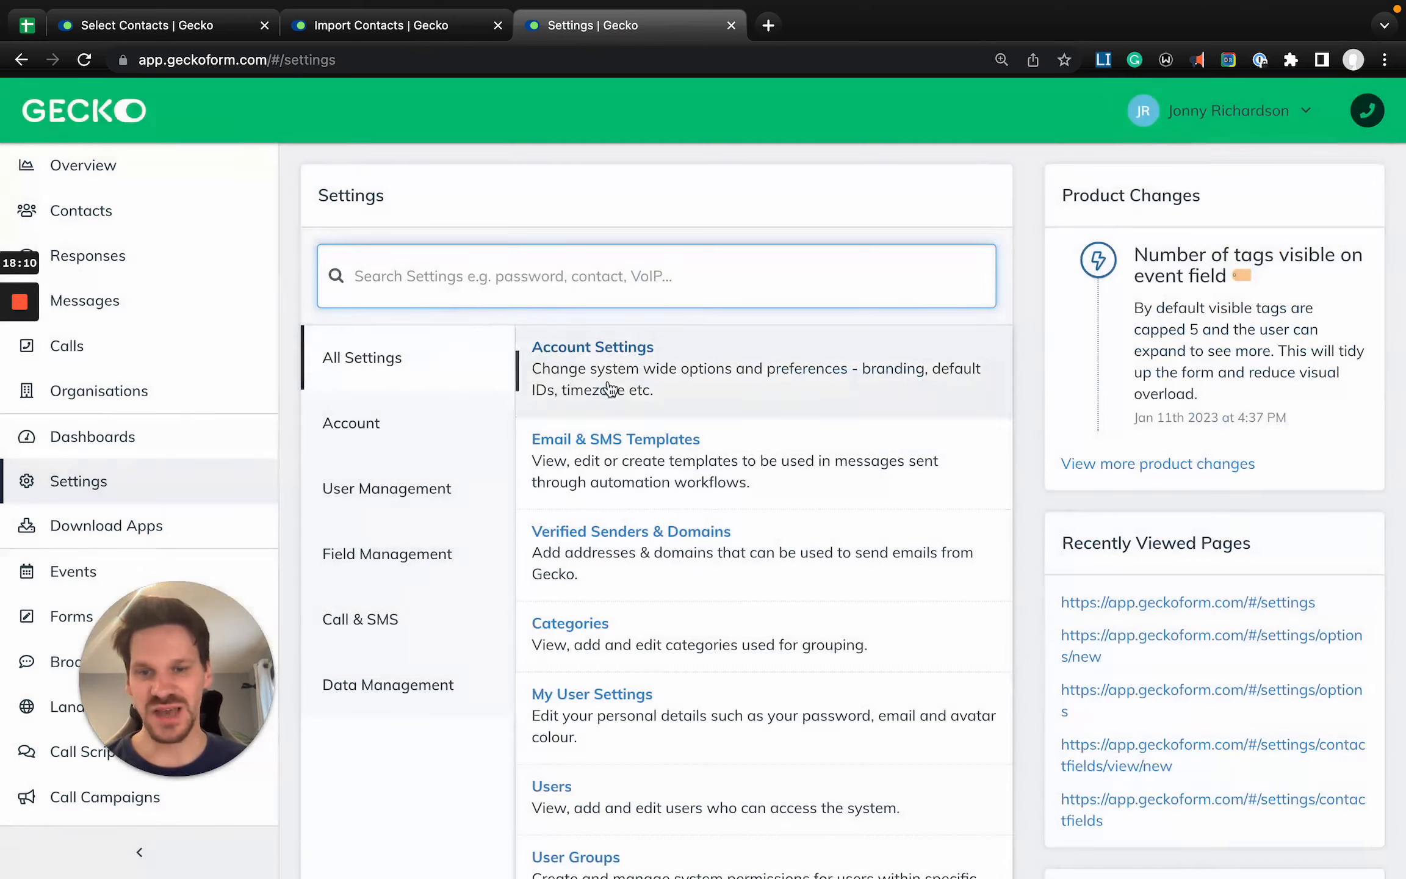
left_click(612, 369)
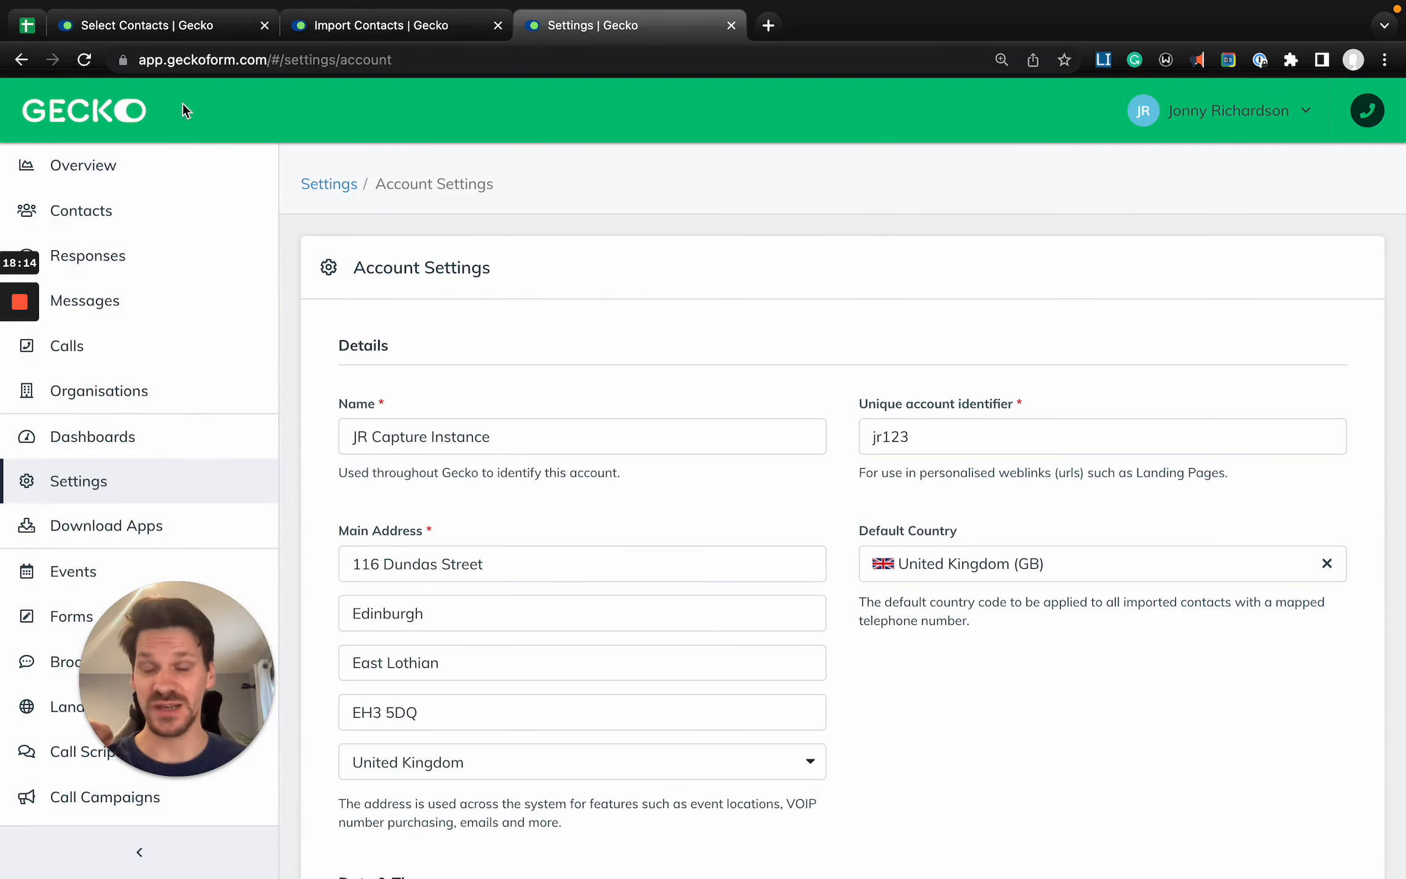
- Review the account's date and time formats, communication defaults, branding and image uploads, including the available time formats
scroll(996, 360, "down", 7)
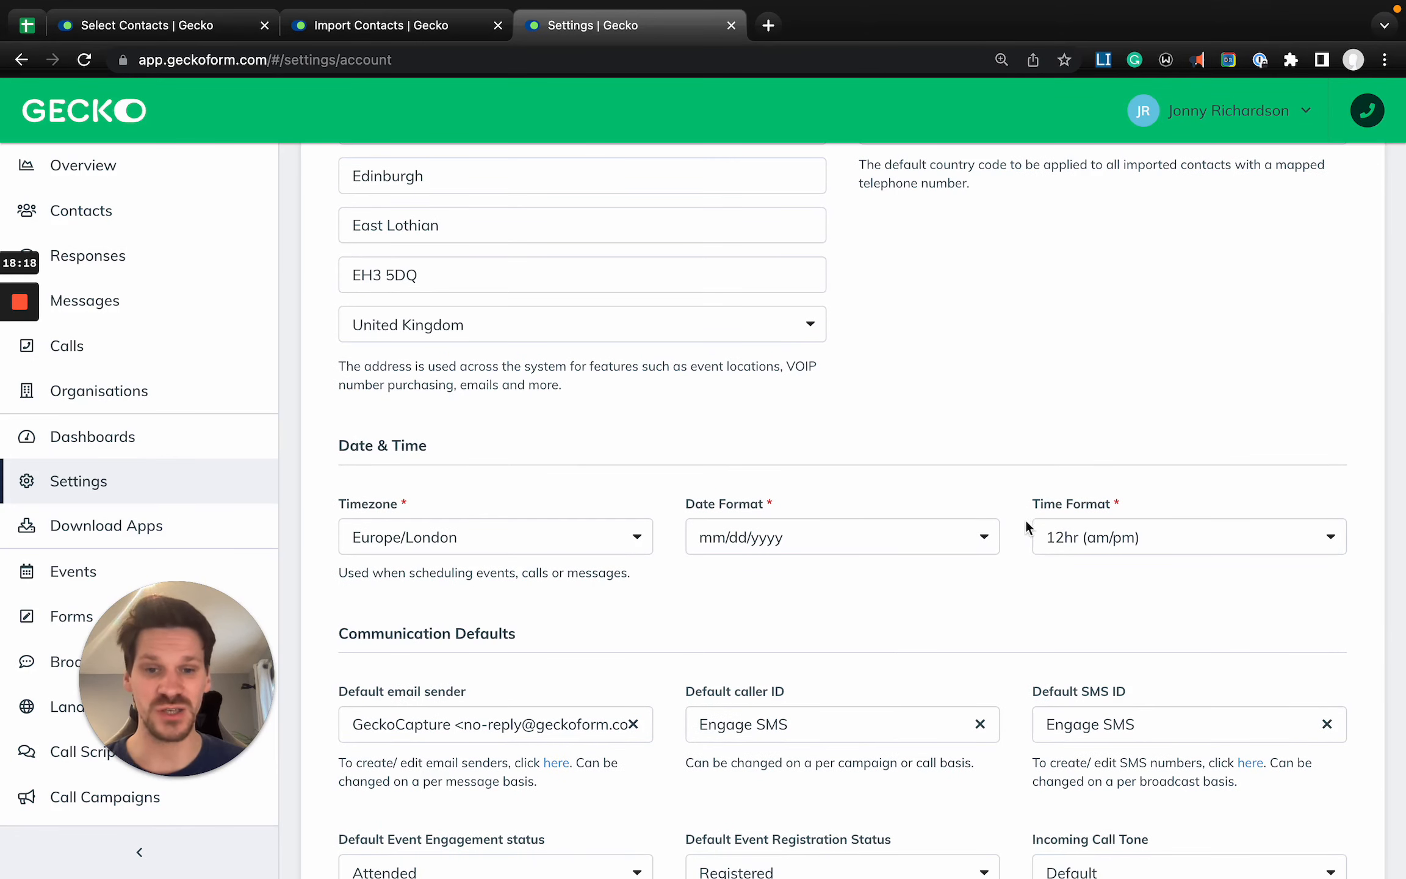
left_click(1206, 536)
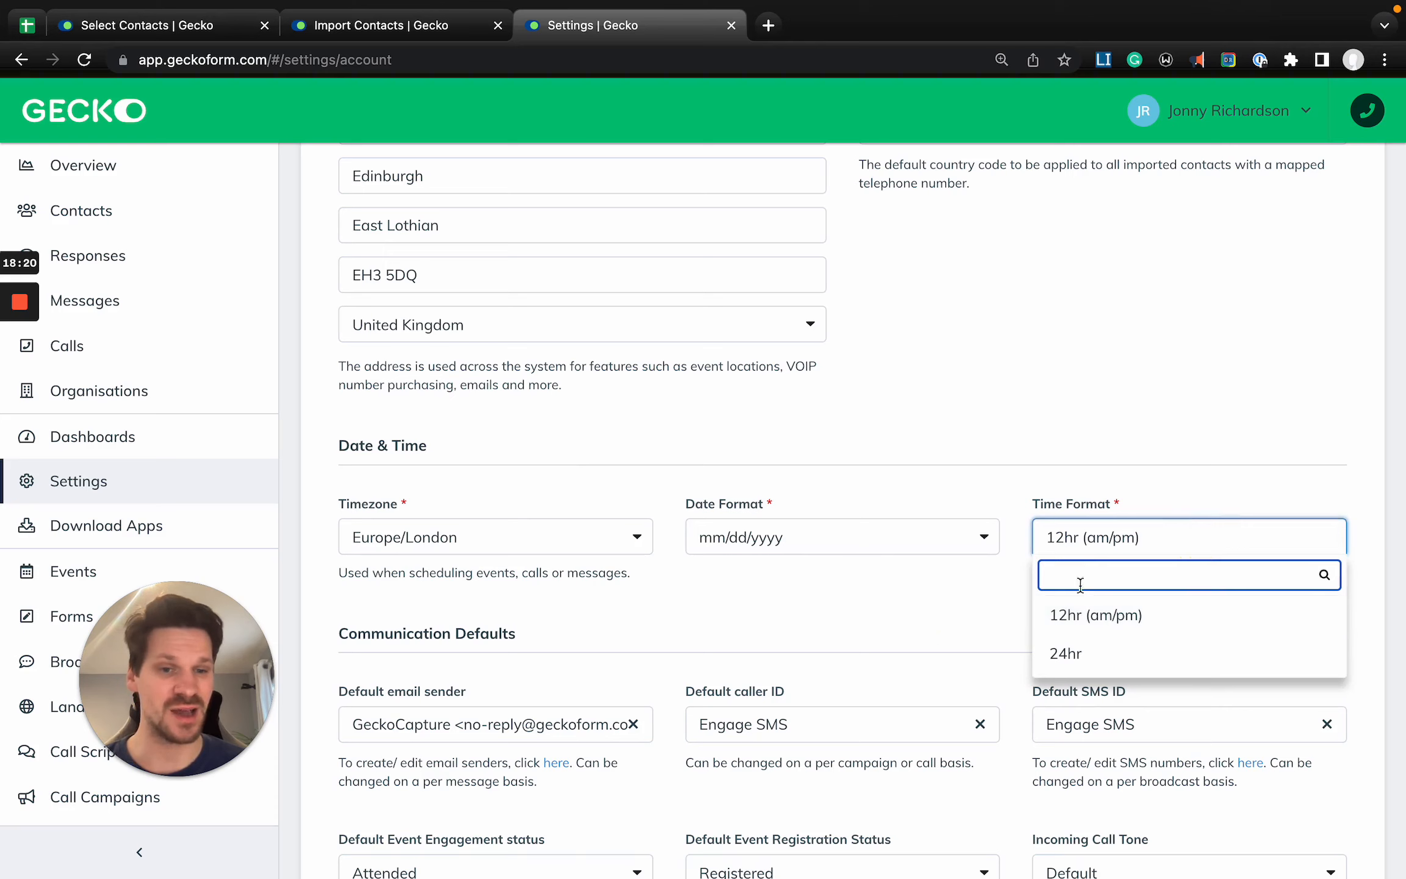
left_click(911, 637)
scroll(1119, 640, "down", 3)
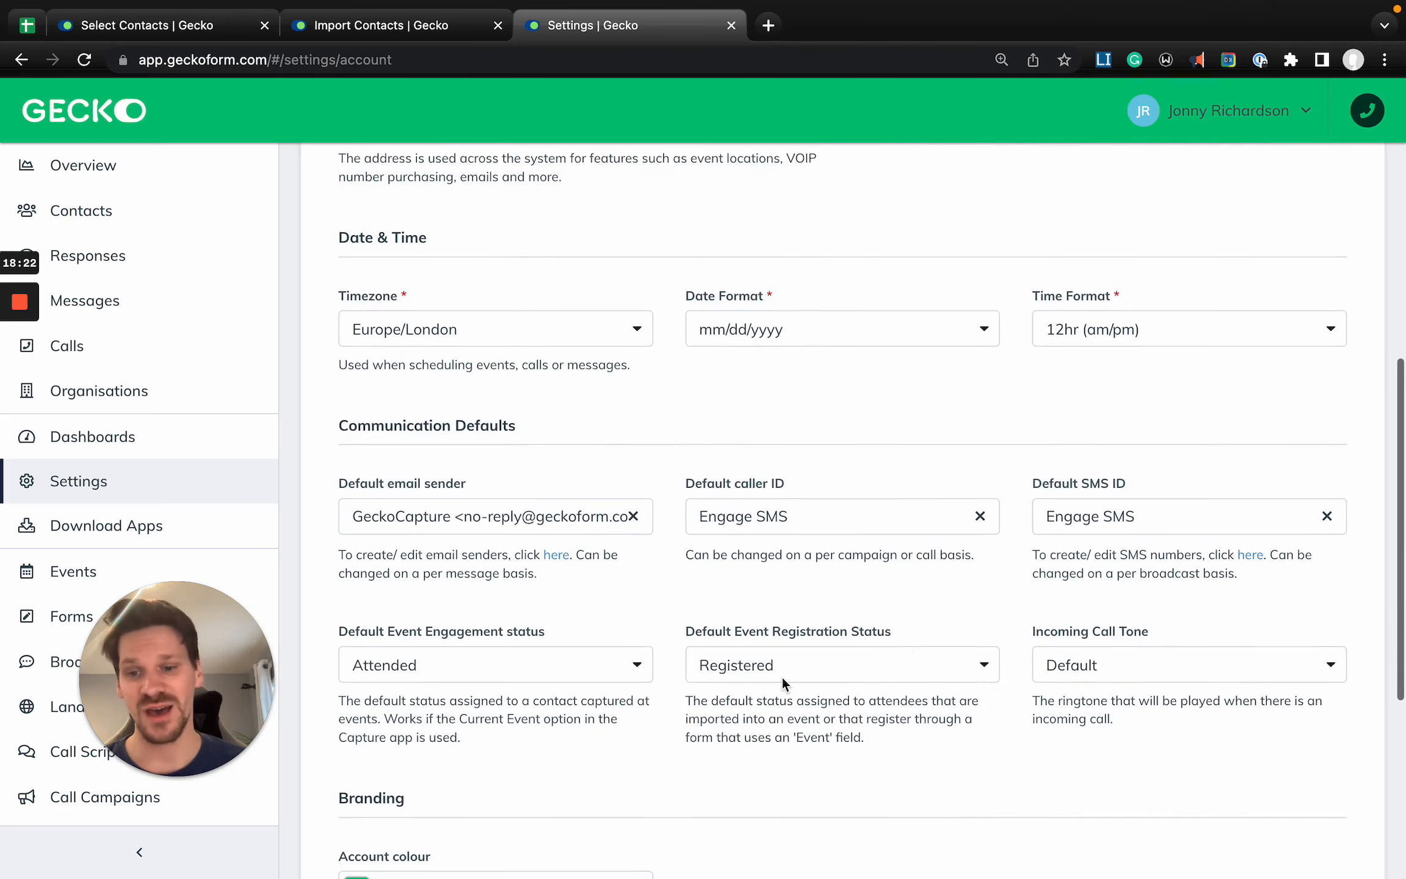
scroll(783, 678, "down", 3)
scroll(559, 726, "down", 3)
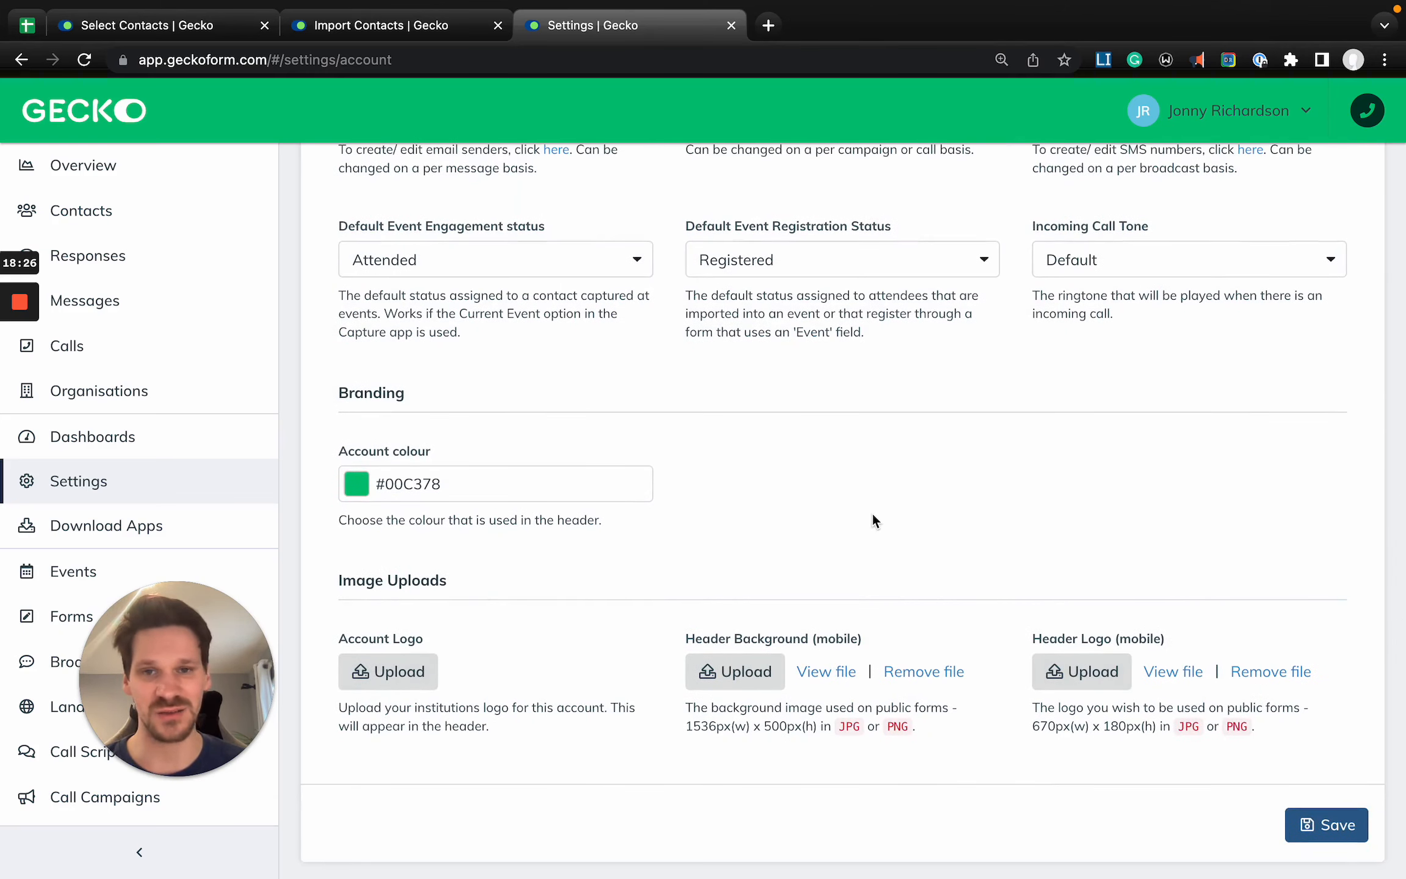
- Examine the account's Default Country setting and its note on imported contacts with a mapped telephone number
scroll(872, 521, "up", 10)
scroll(1244, 607, "up", 3)
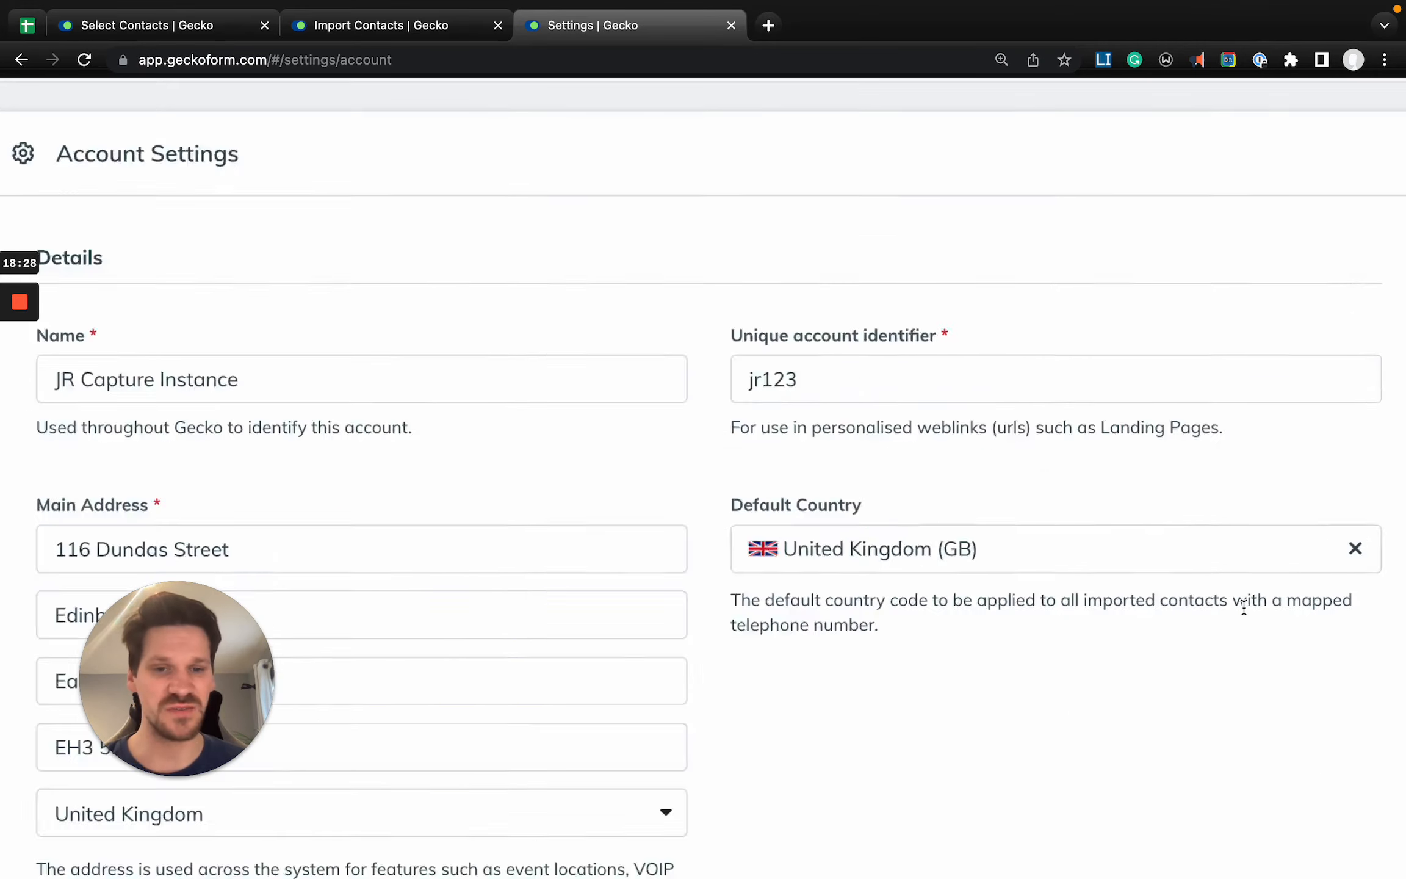
scroll(1243, 608, "up", 3)
scroll(1228, 607, "right", 2)
scroll(780, 569, "down", 3)
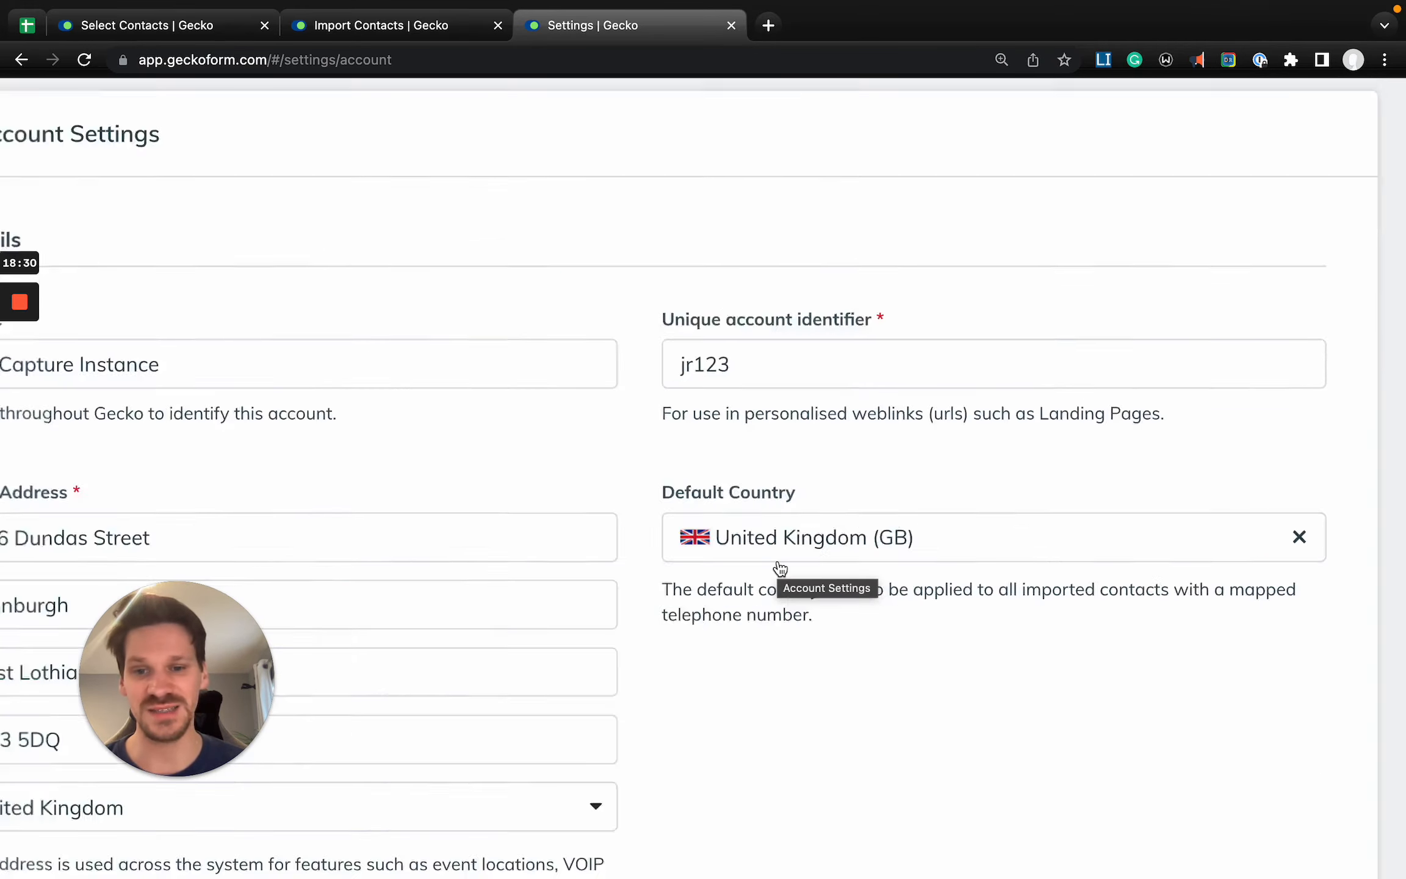
scroll(780, 569, "down", 3)
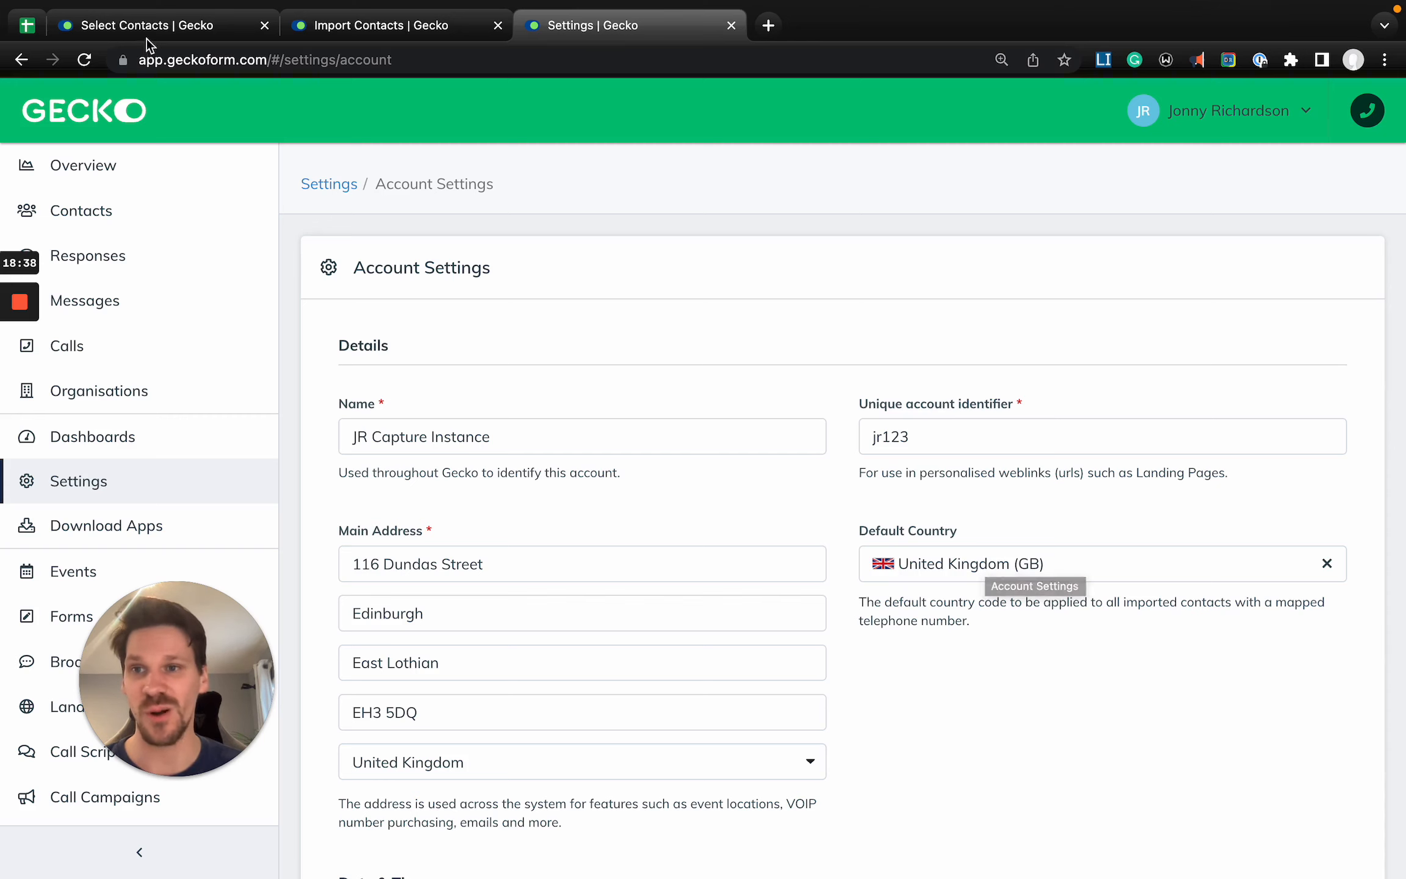
- Compare the first contact's dial code and telephone cells in the Sample Engage Import spreadsheet with the account's Default Country setting
left_click(24, 25)
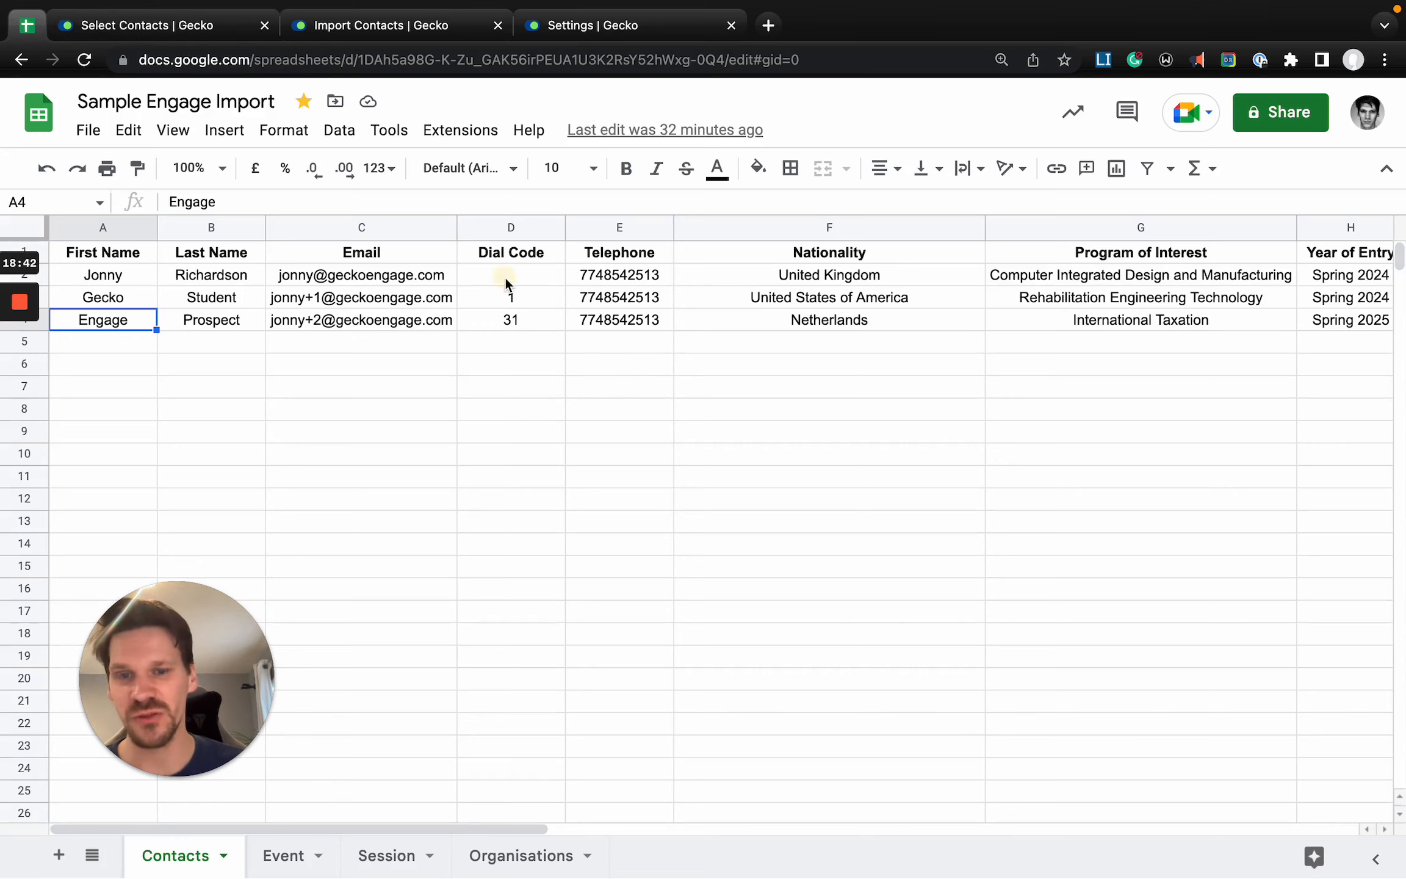
left_click_drag(506, 283, 604, 327)
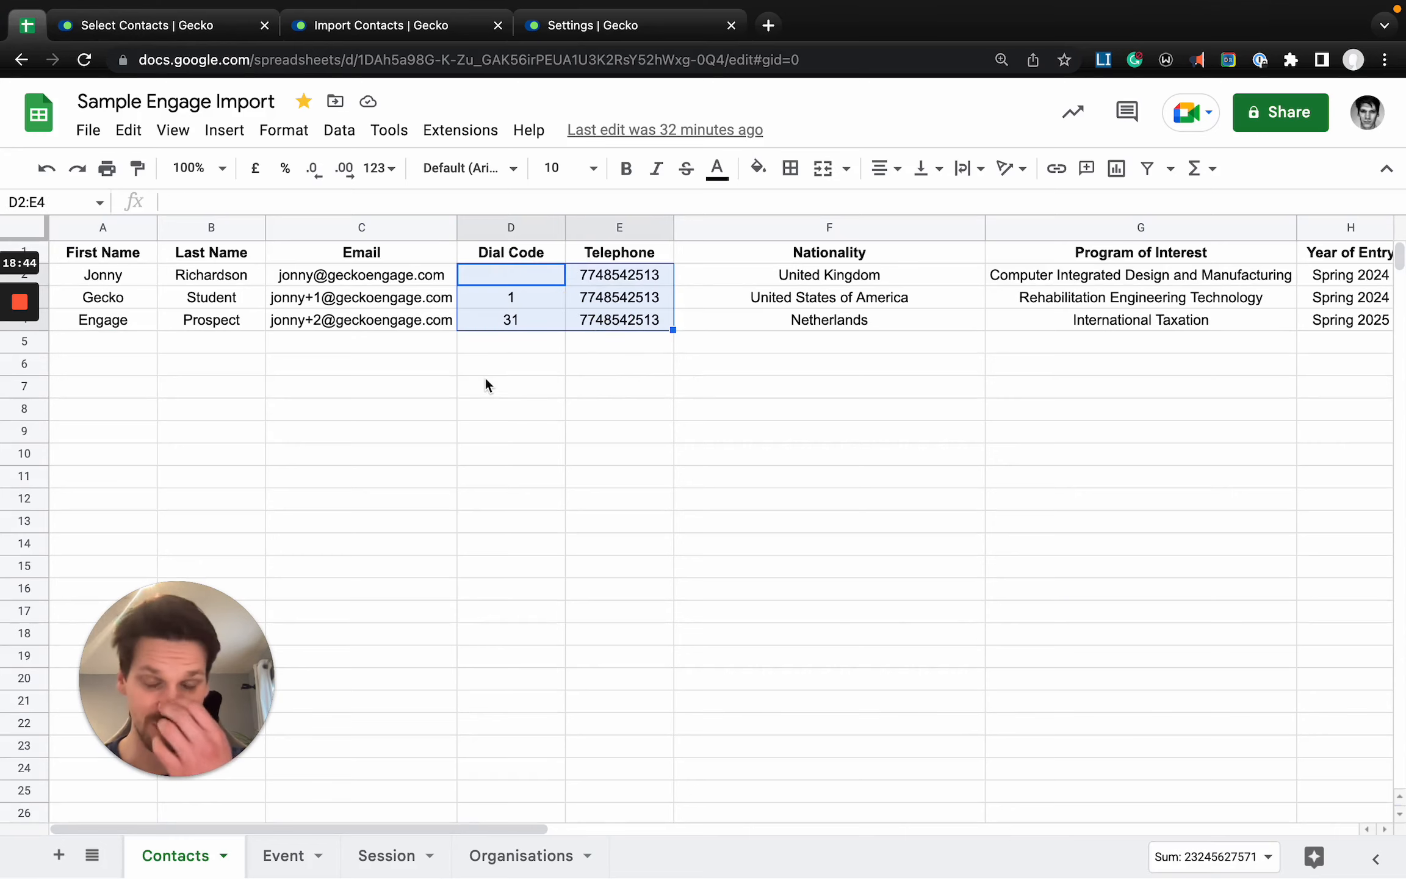
left_click(517, 274)
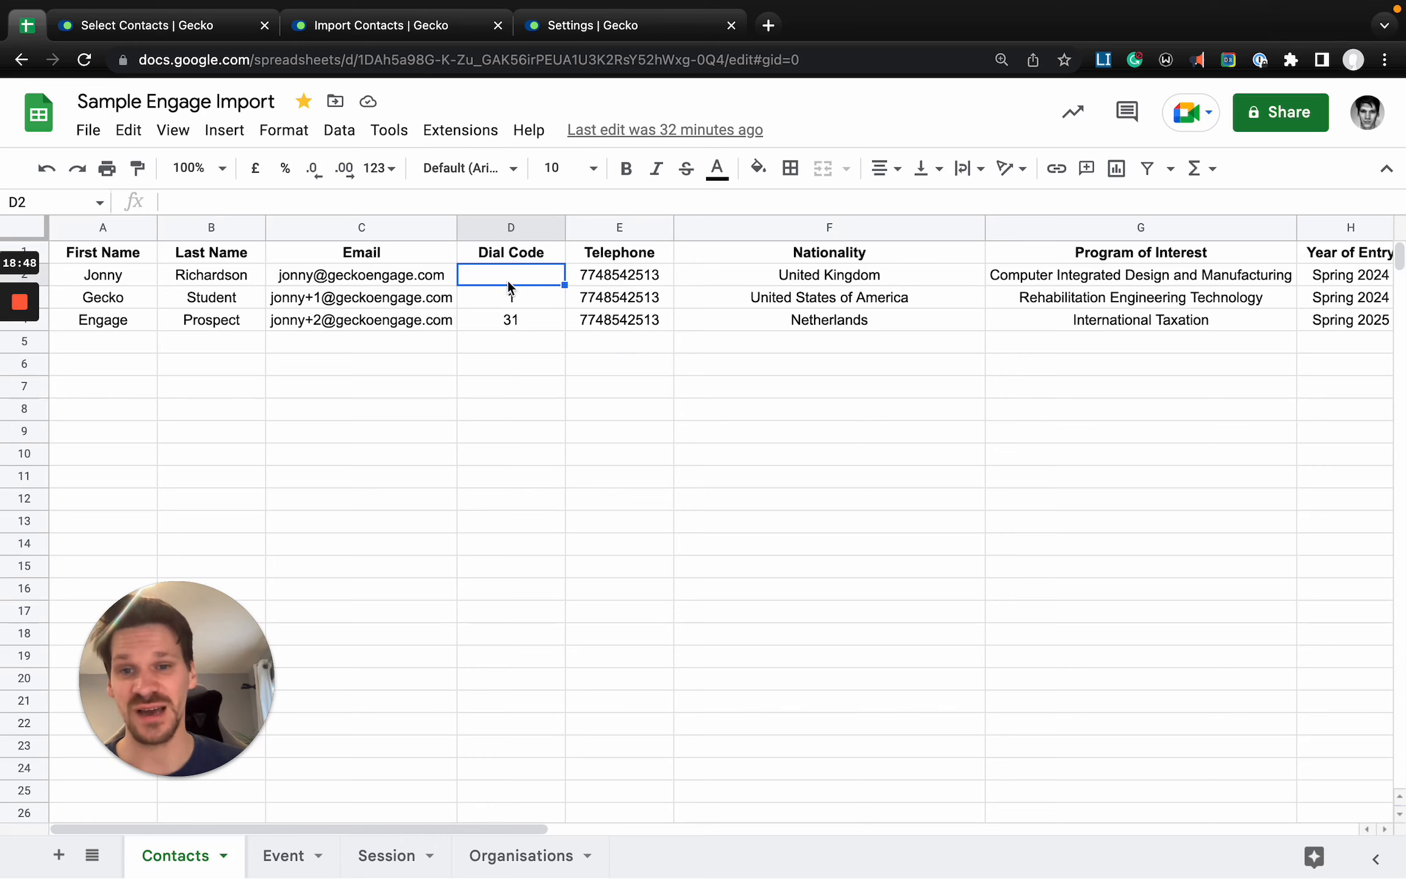
left_click(508, 282)
left_click(607, 281)
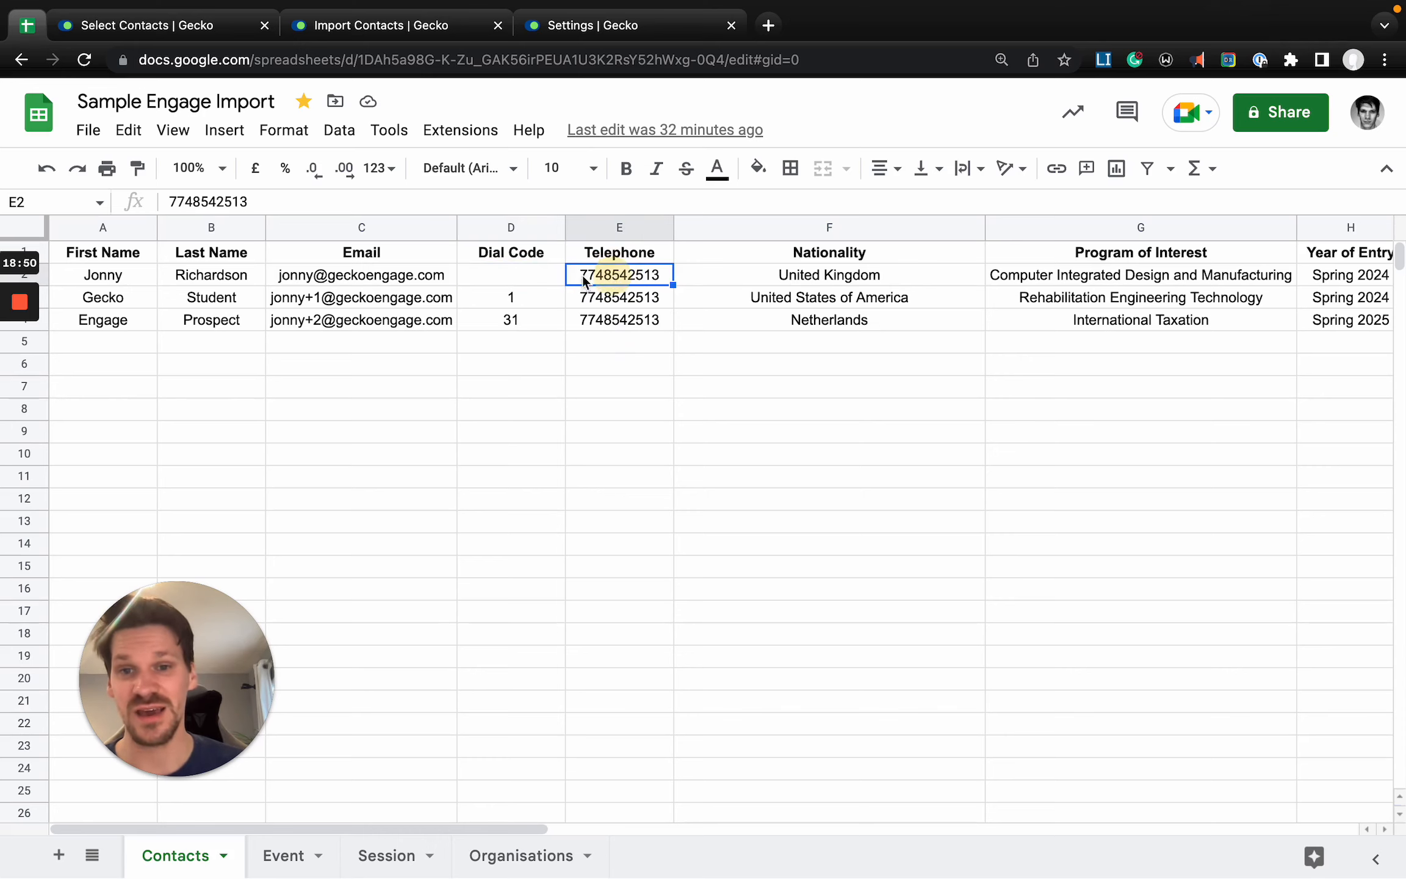
left_click(421, 35)
left_click(611, 30)
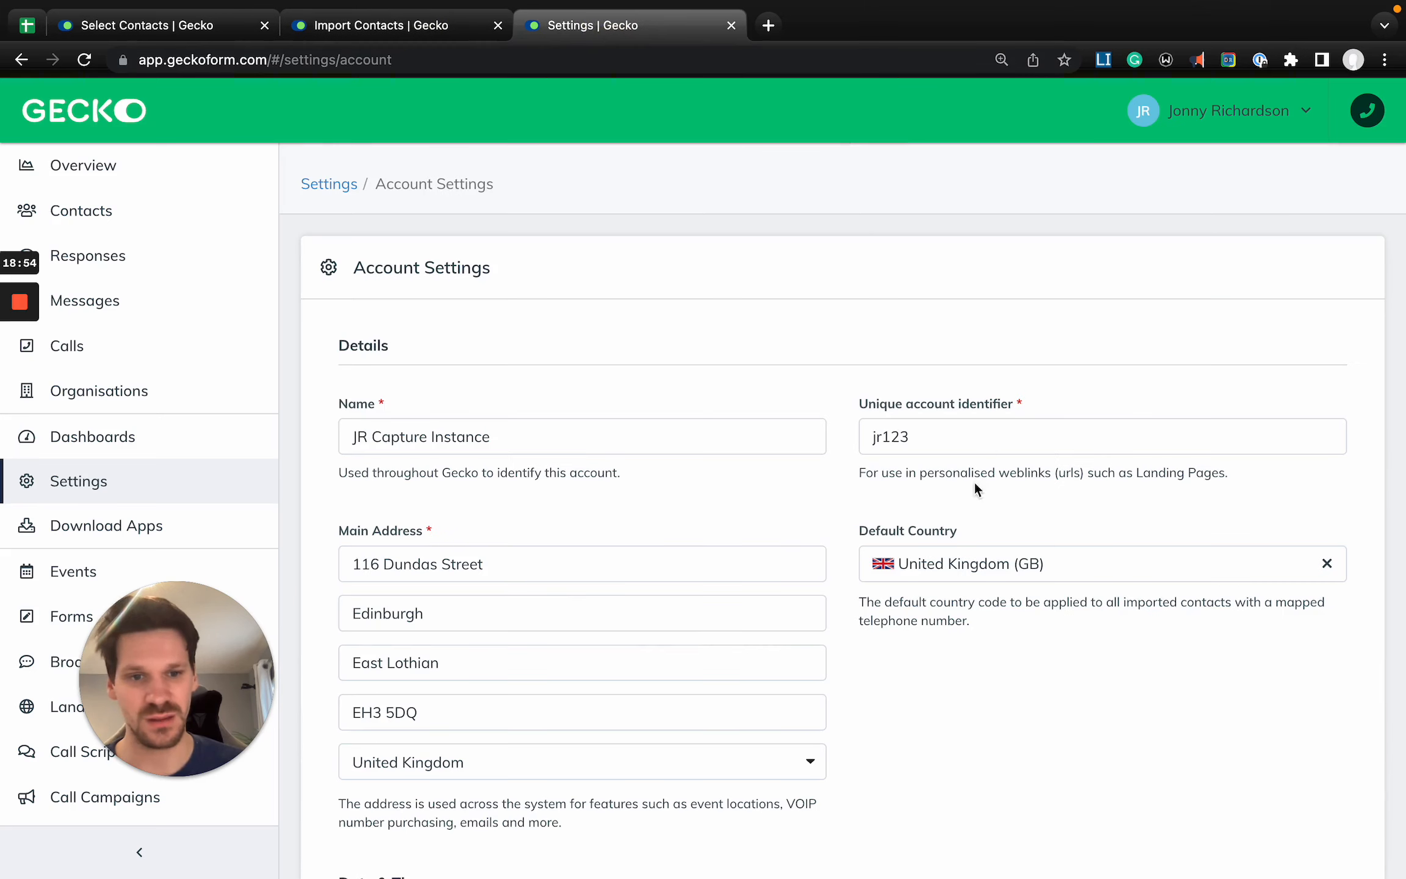
- Examine the dial codes of the second and third contacts in the Sample Engage Import spreadsheet
left_click(331, 32)
left_click(186, 27)
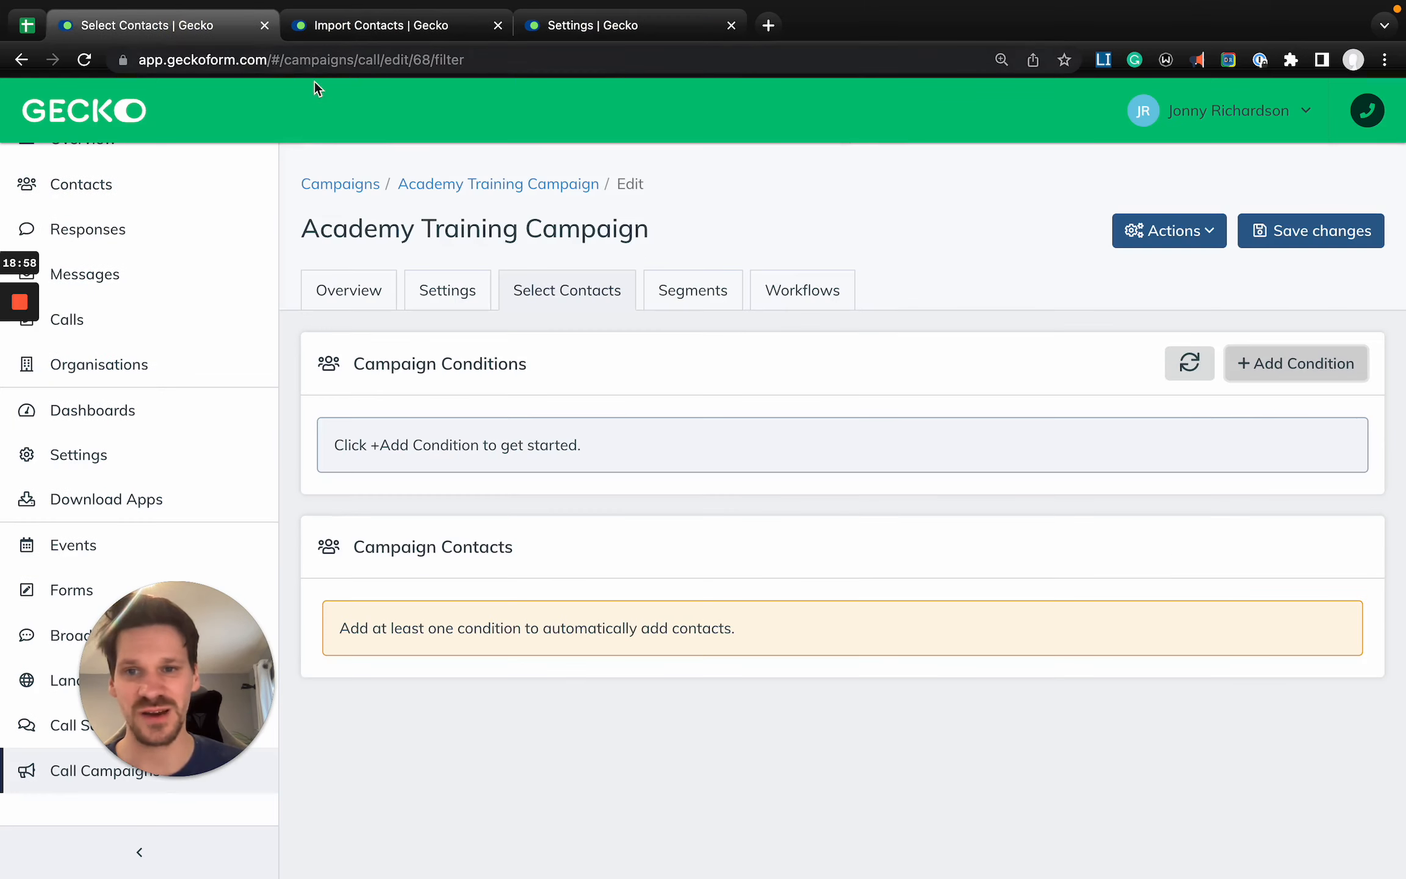
left_click(27, 25)
left_click(525, 306)
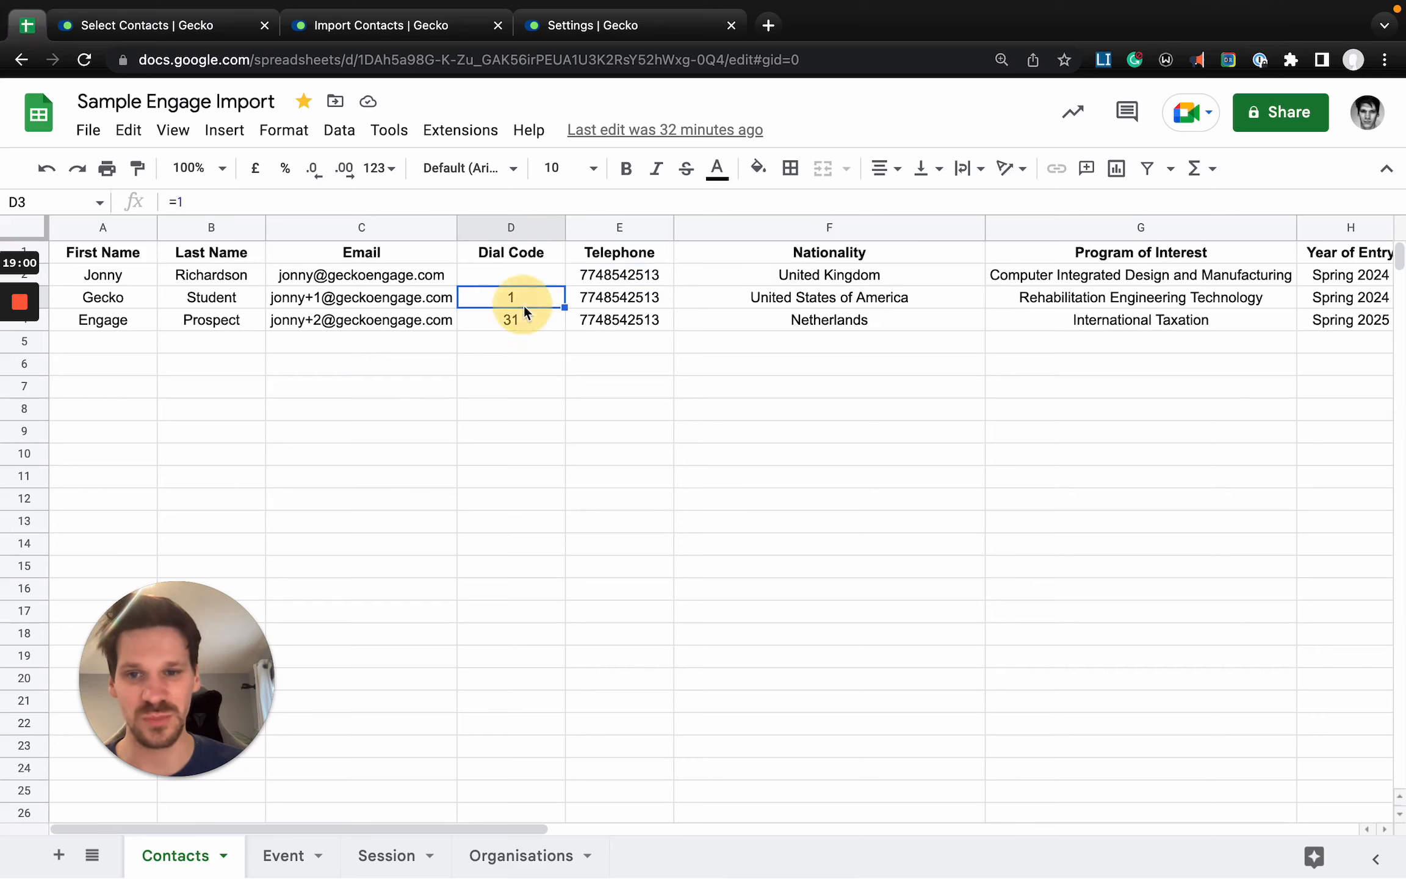
left_click(504, 324)
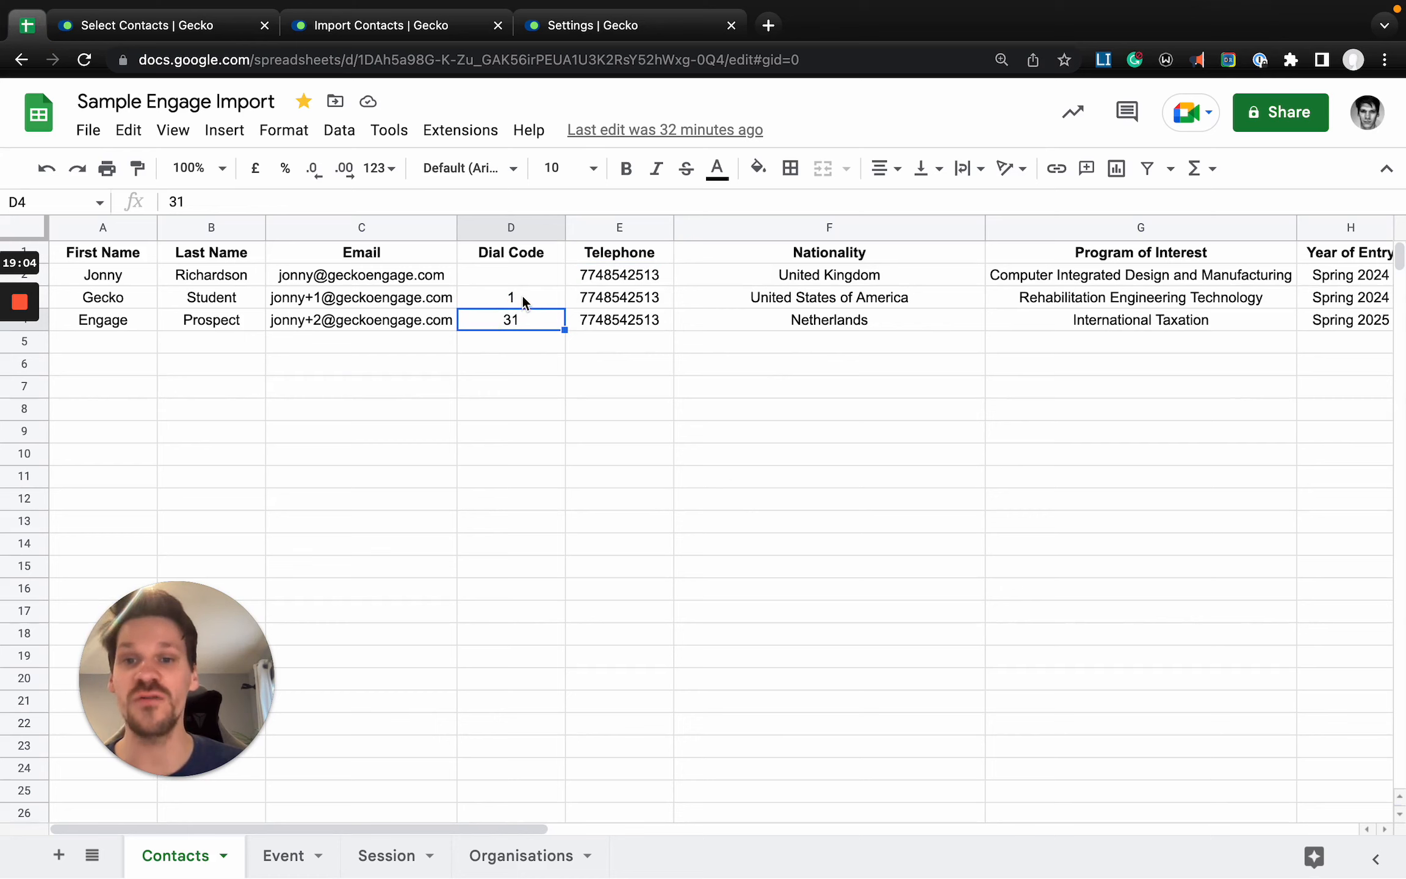
left_click_drag(522, 294, 551, 320)
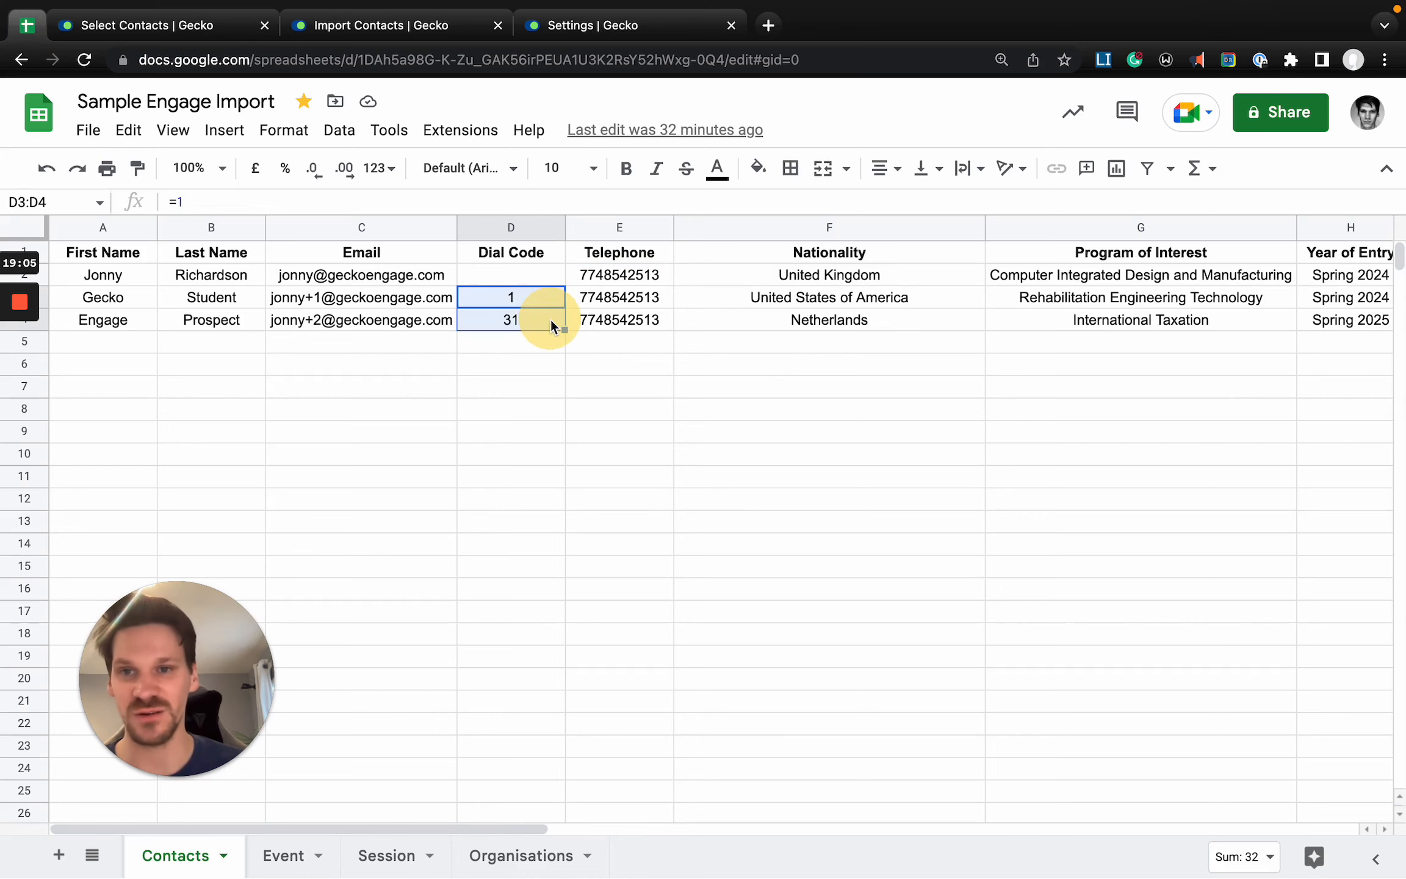
- Map the CSV's Nationality column to the Nationality field in the contact import
left_click(344, 36)
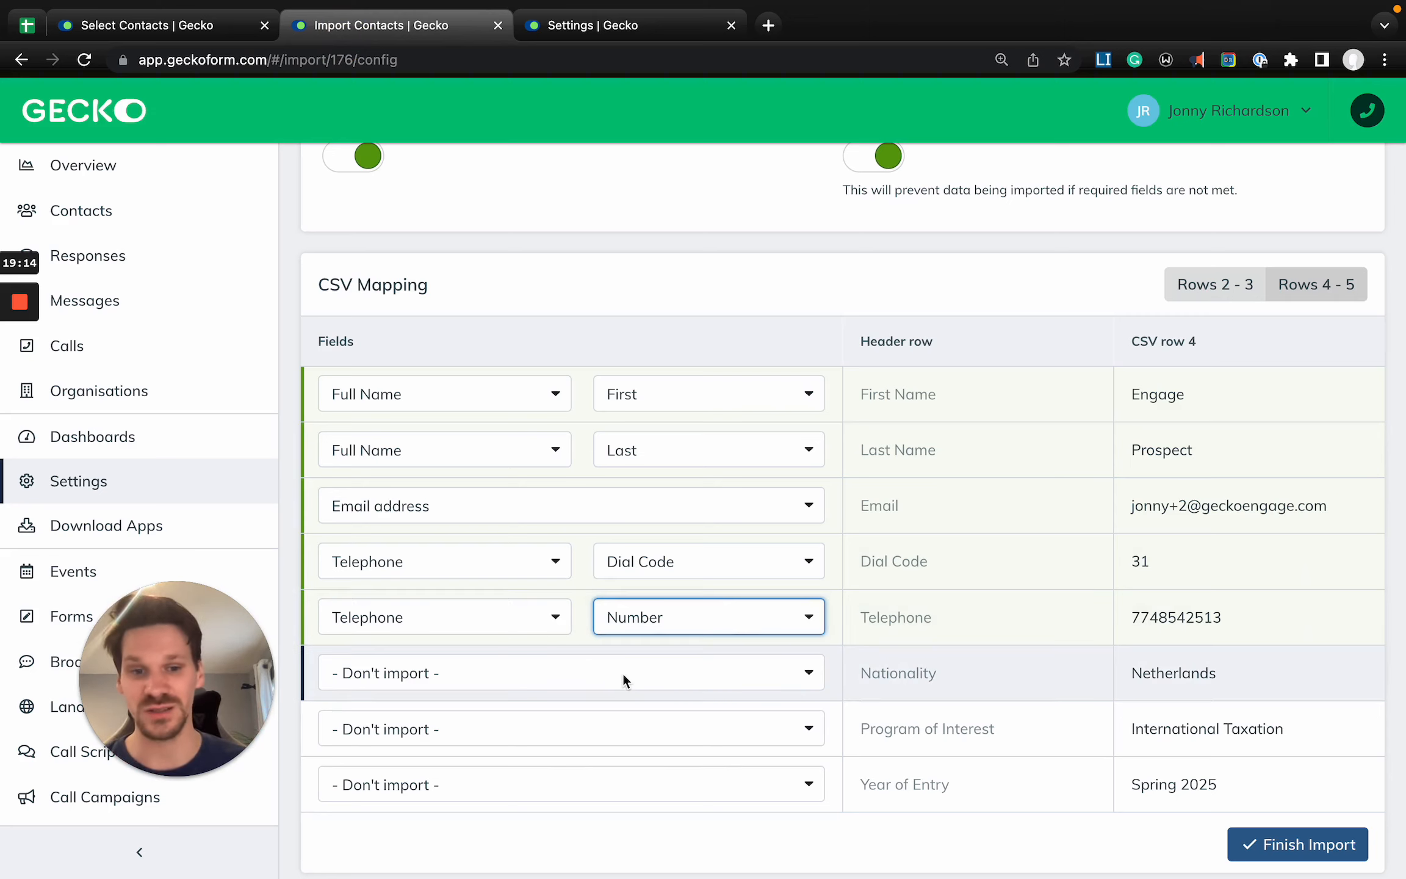
left_click(542, 668)
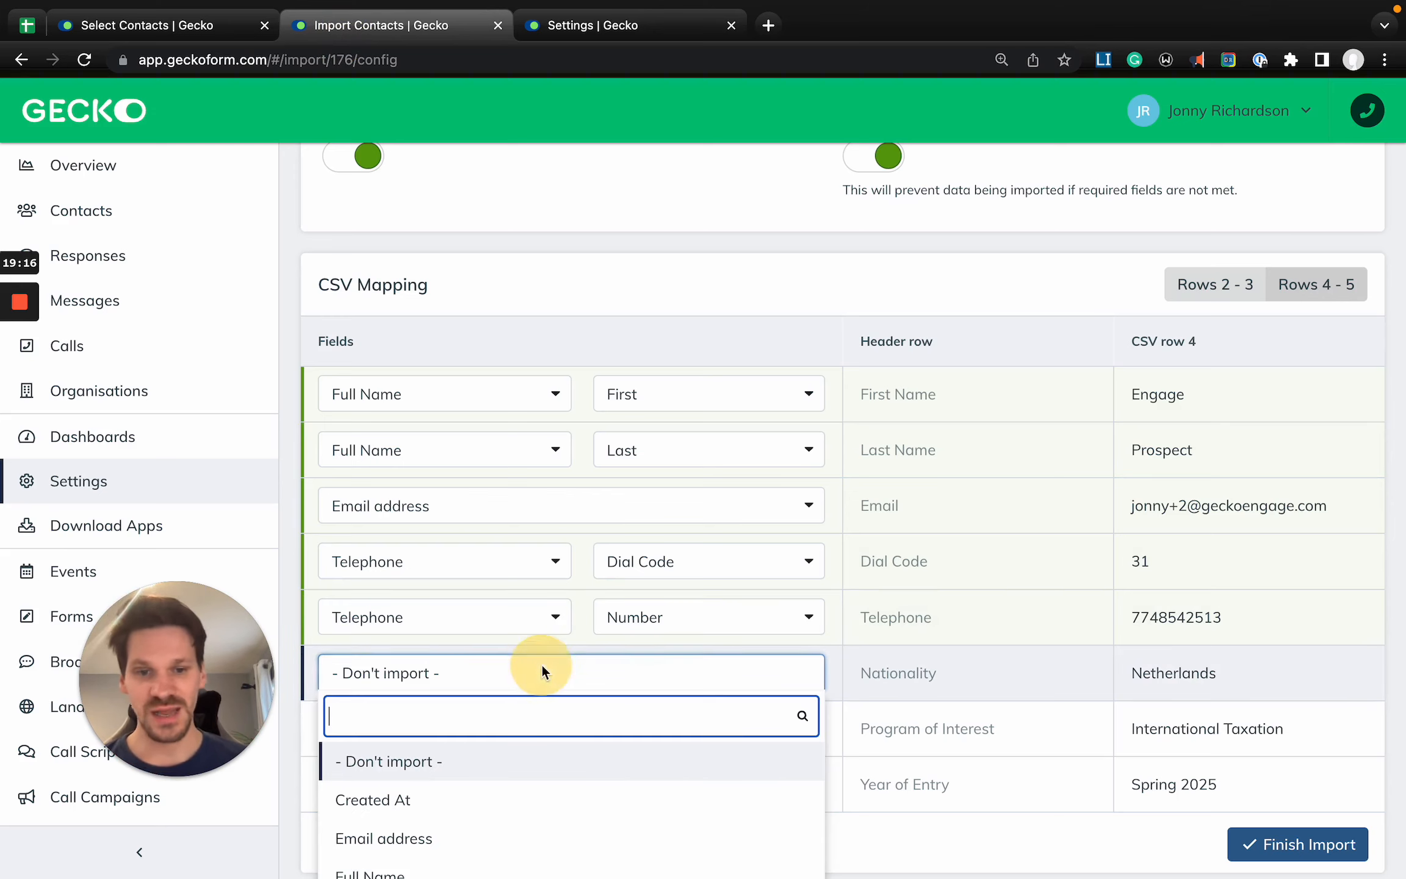
type("nation")
key("Return")
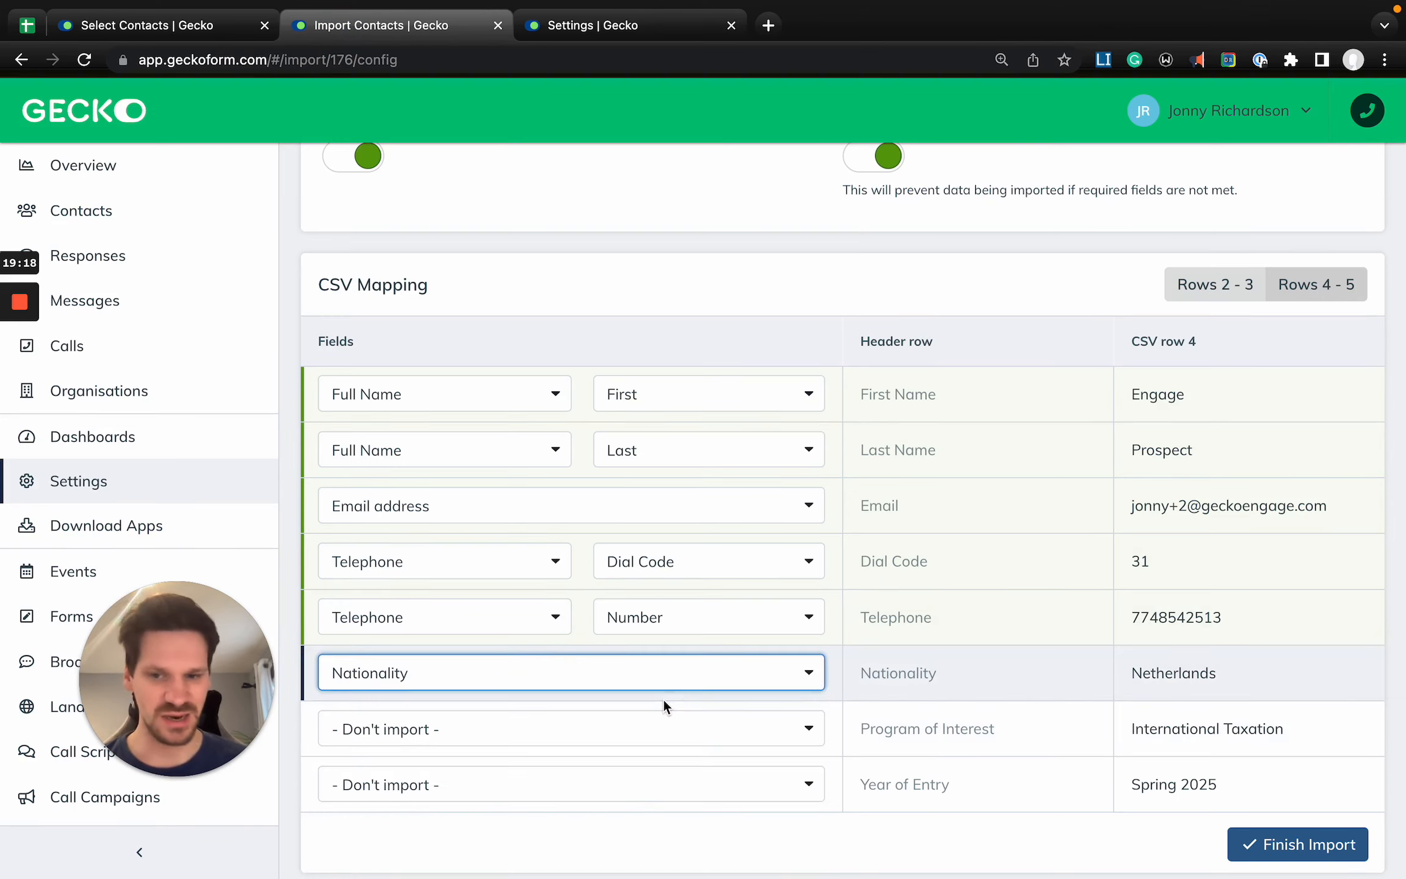
- Map the Program of Interest and Year of Entry columns to the contact fields of the same names
scroll(662, 697, "down", 1)
left_click(584, 723)
type("pro")
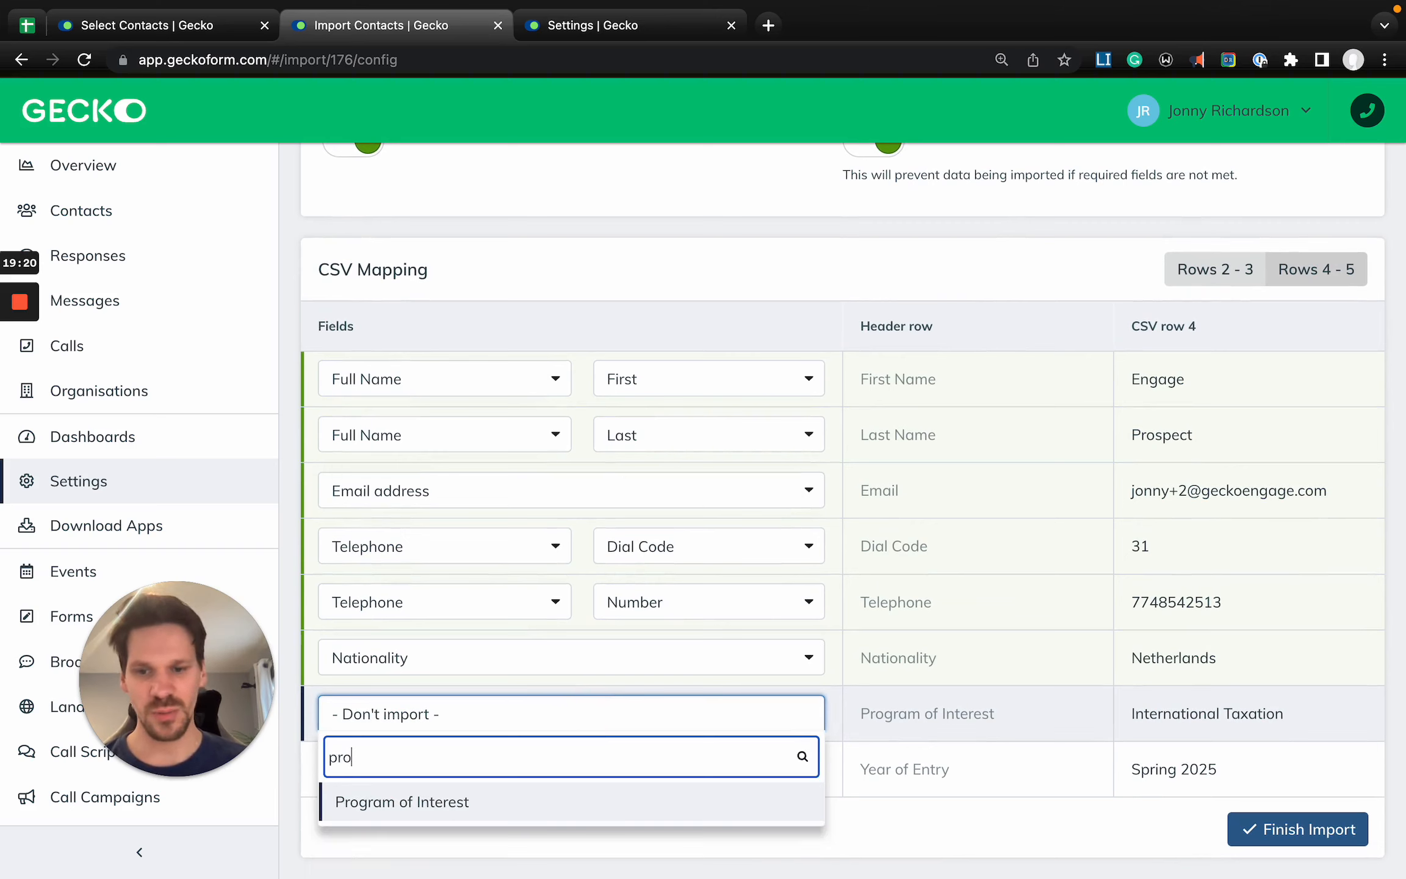
key("Return")
left_click(650, 775)
type("year")
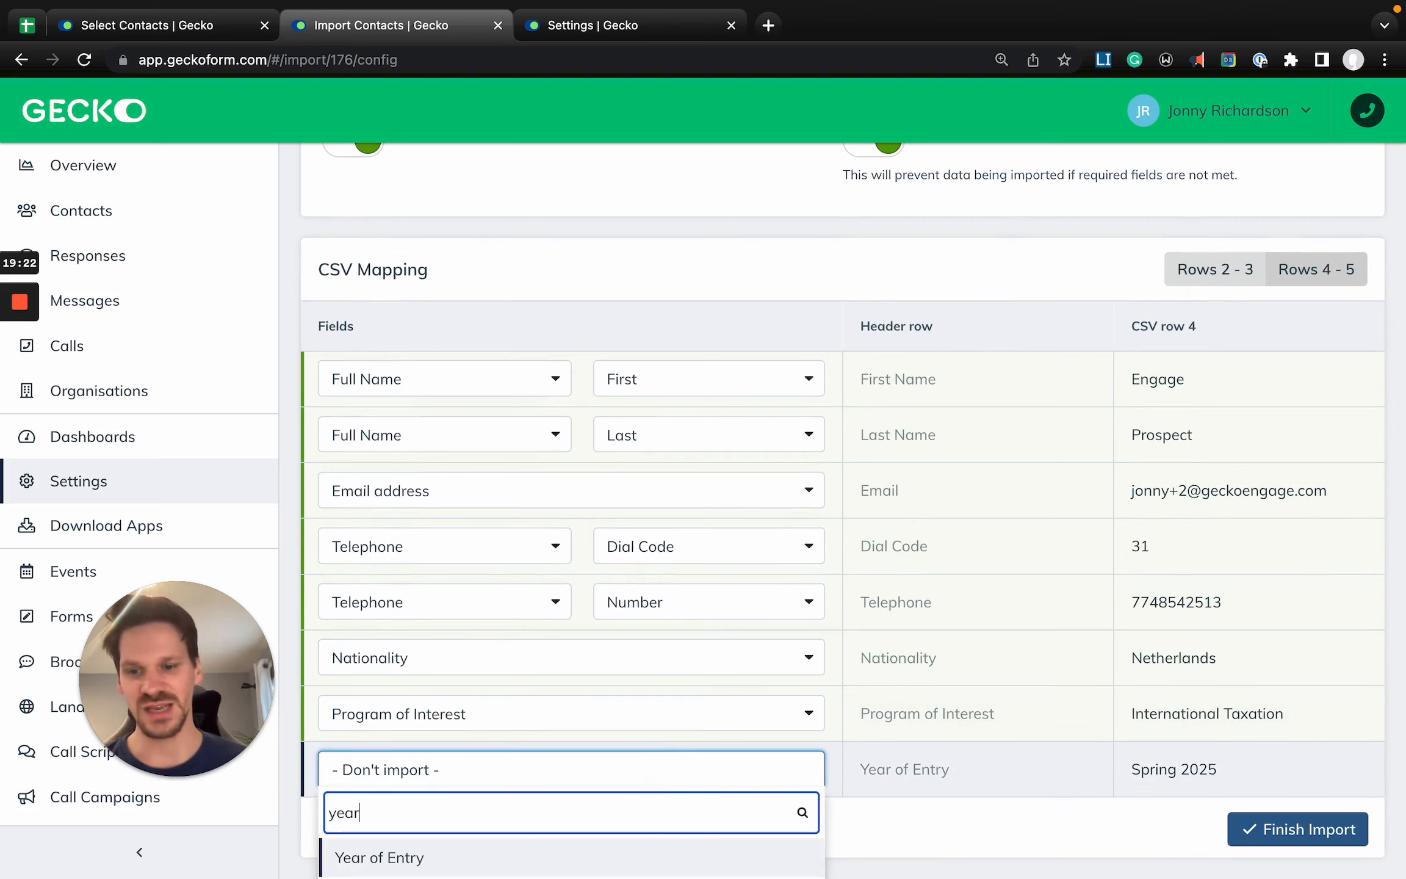
key("Return")
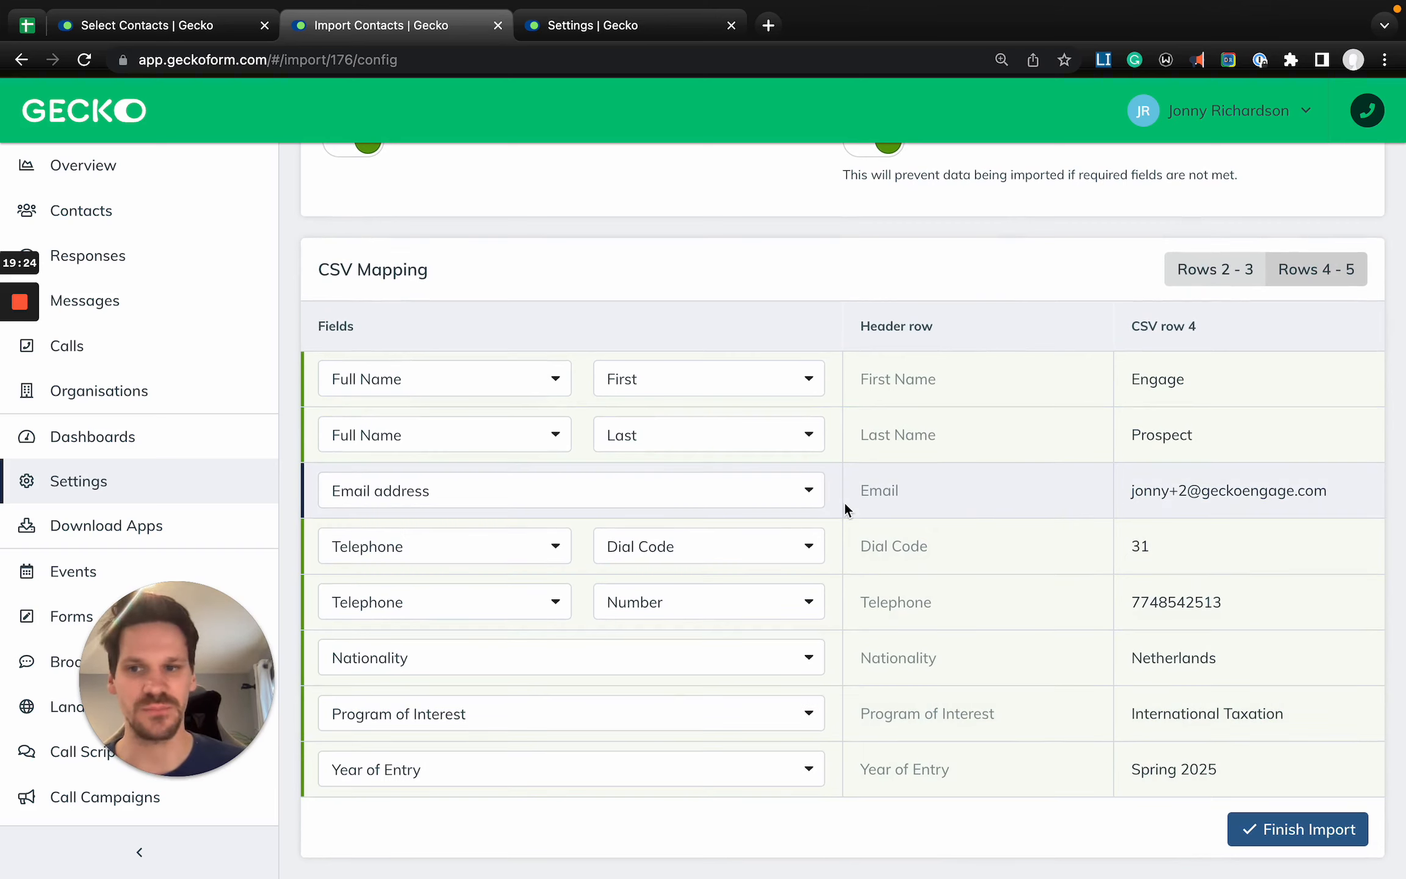
- Finish the contact import and copy its name, Academy Call Campaign Import, from the import summary
scroll(844, 501, "up", 3)
scroll(1086, 641, "down", 3)
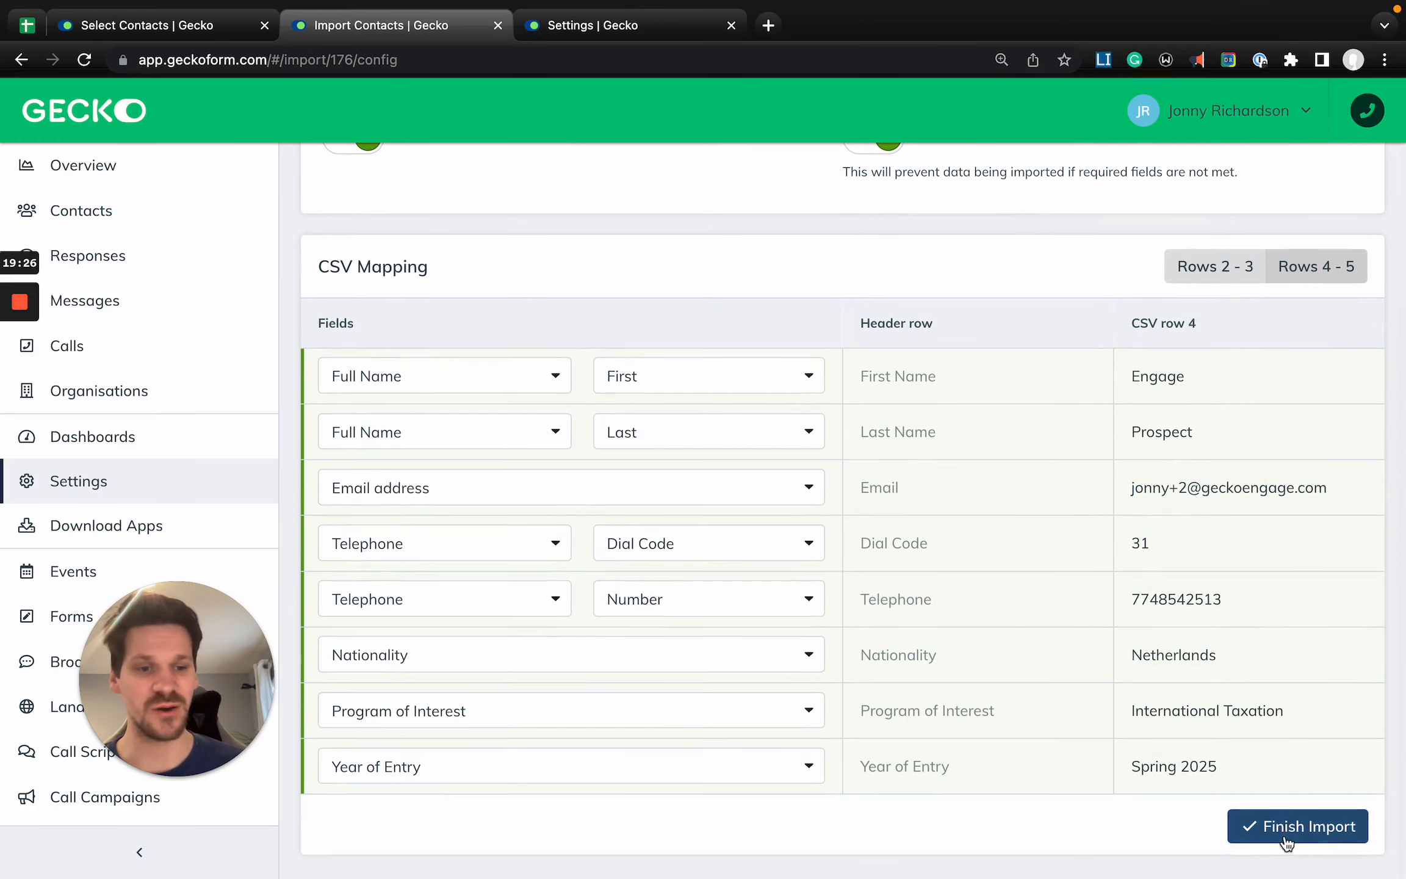
left_click(1287, 841)
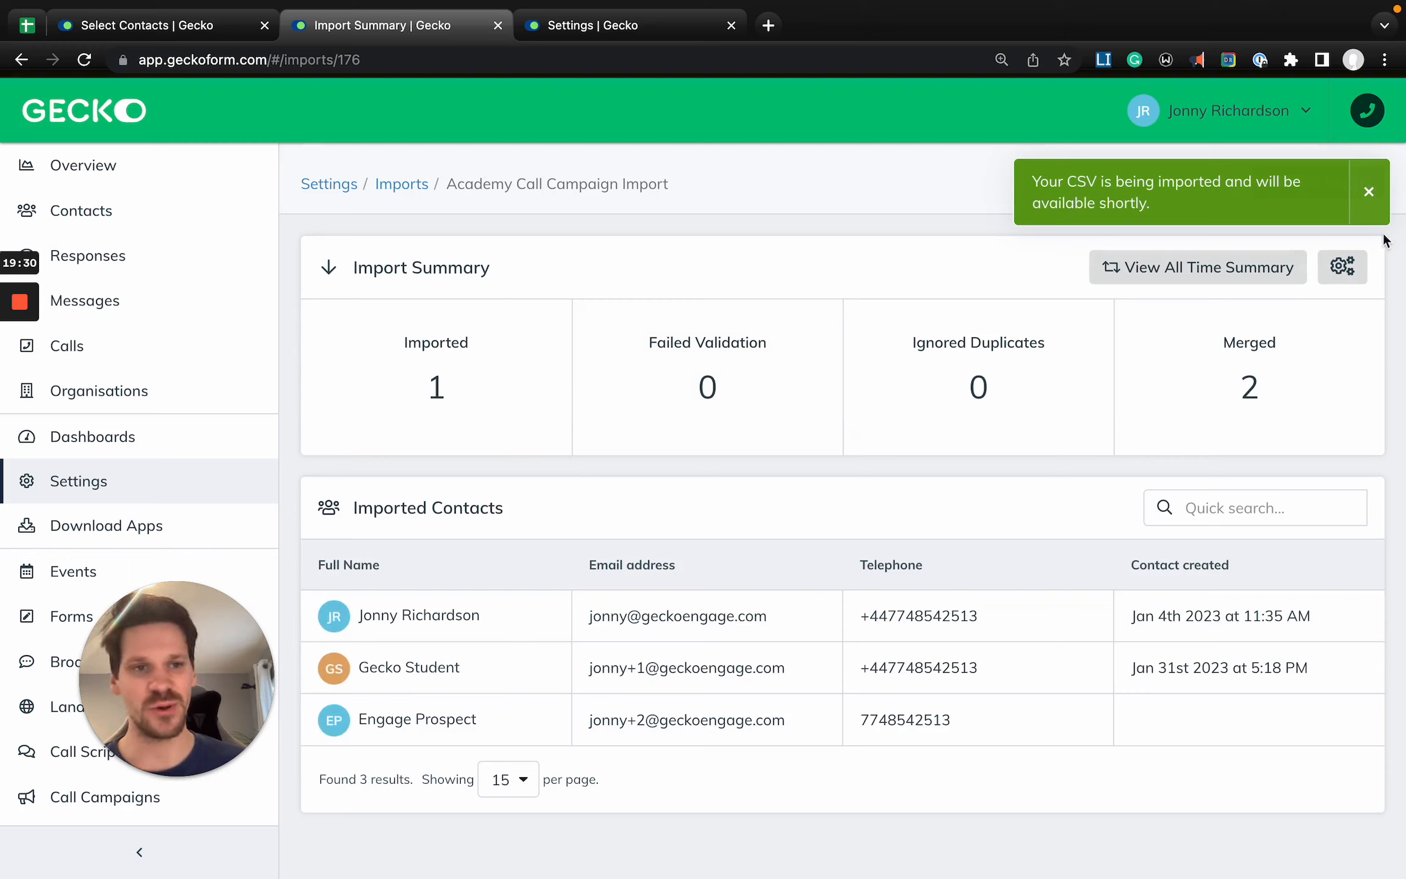
left_click(1370, 199)
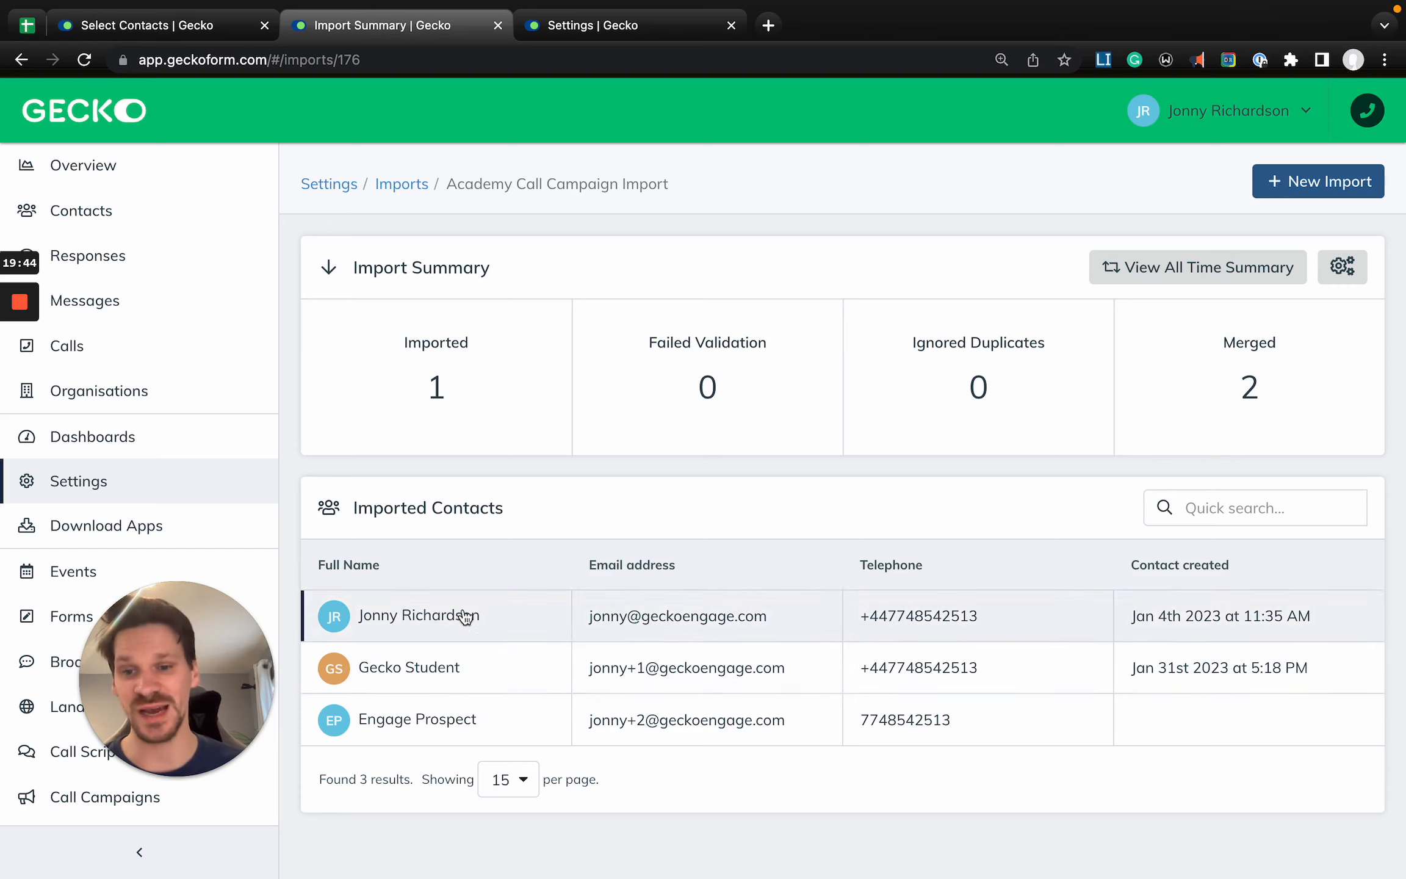
double_click(474, 183)
triple_click(474, 183)
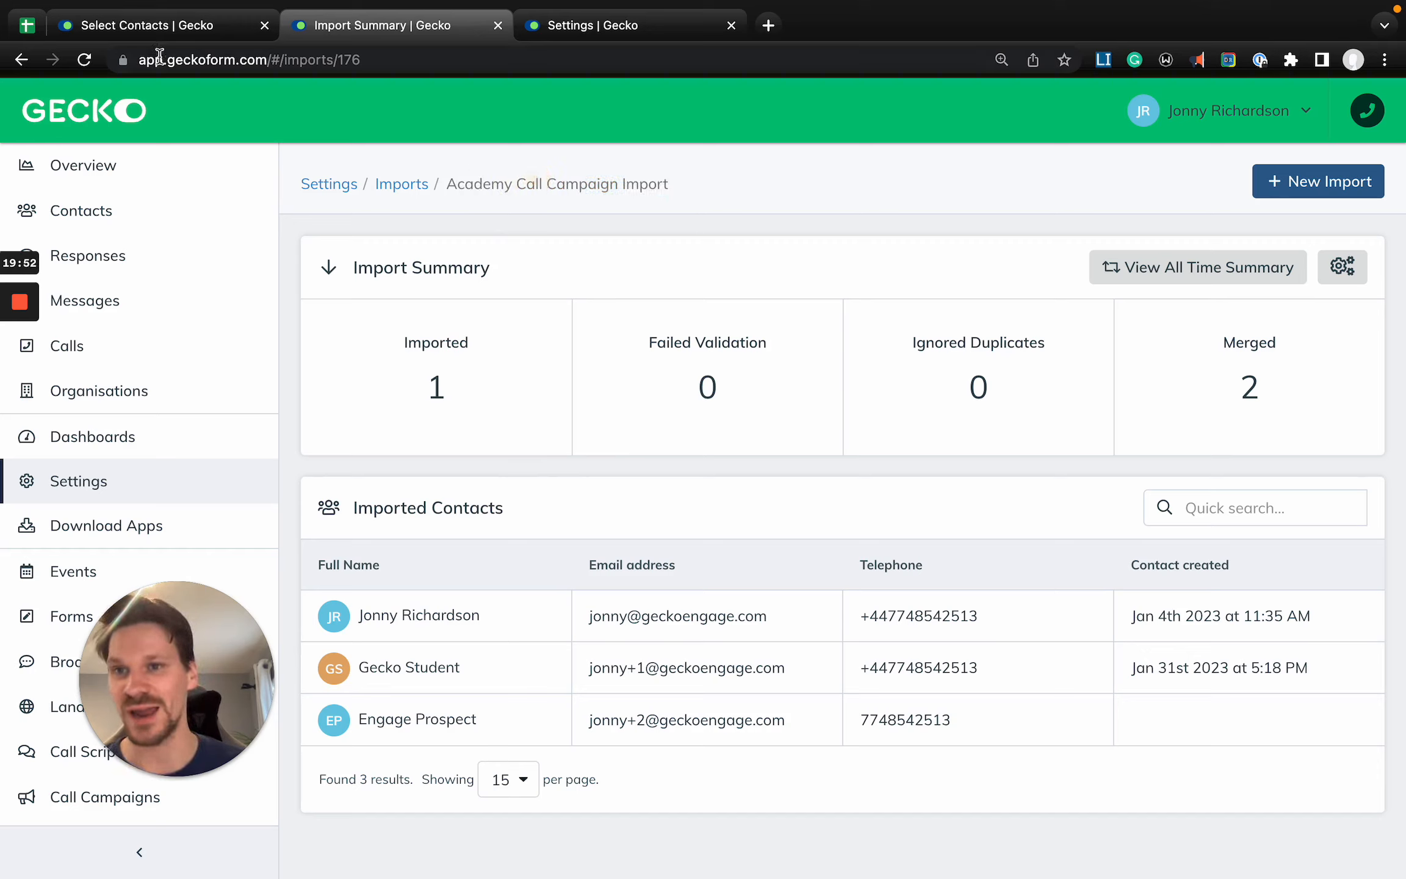
- Return to the Academy Training Campaign's contact selection, closing the import summary and settings tabs, and reload the page
left_click(148, 30)
left_click(499, 25)
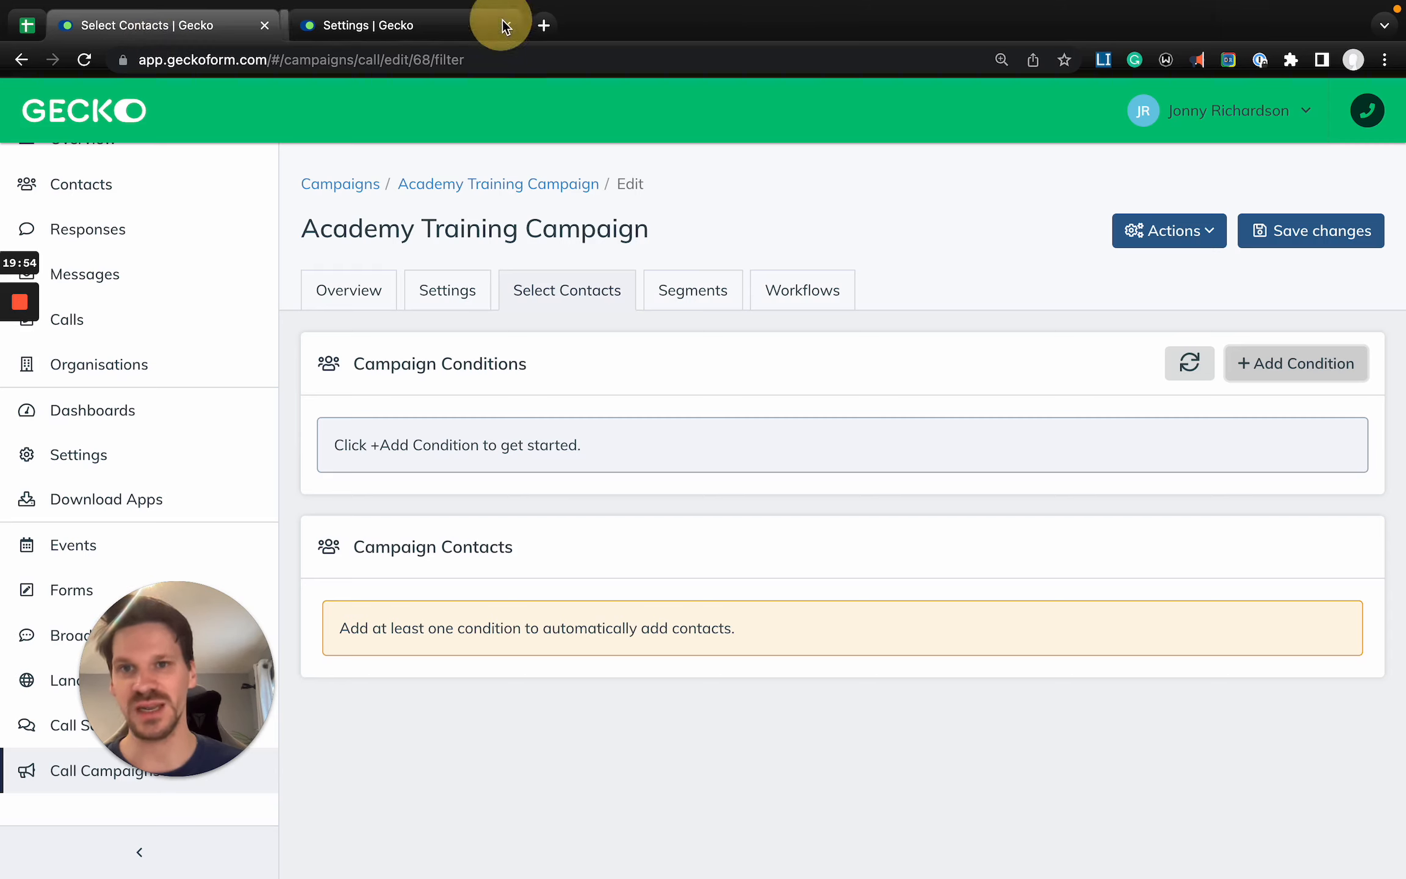
left_click(499, 25)
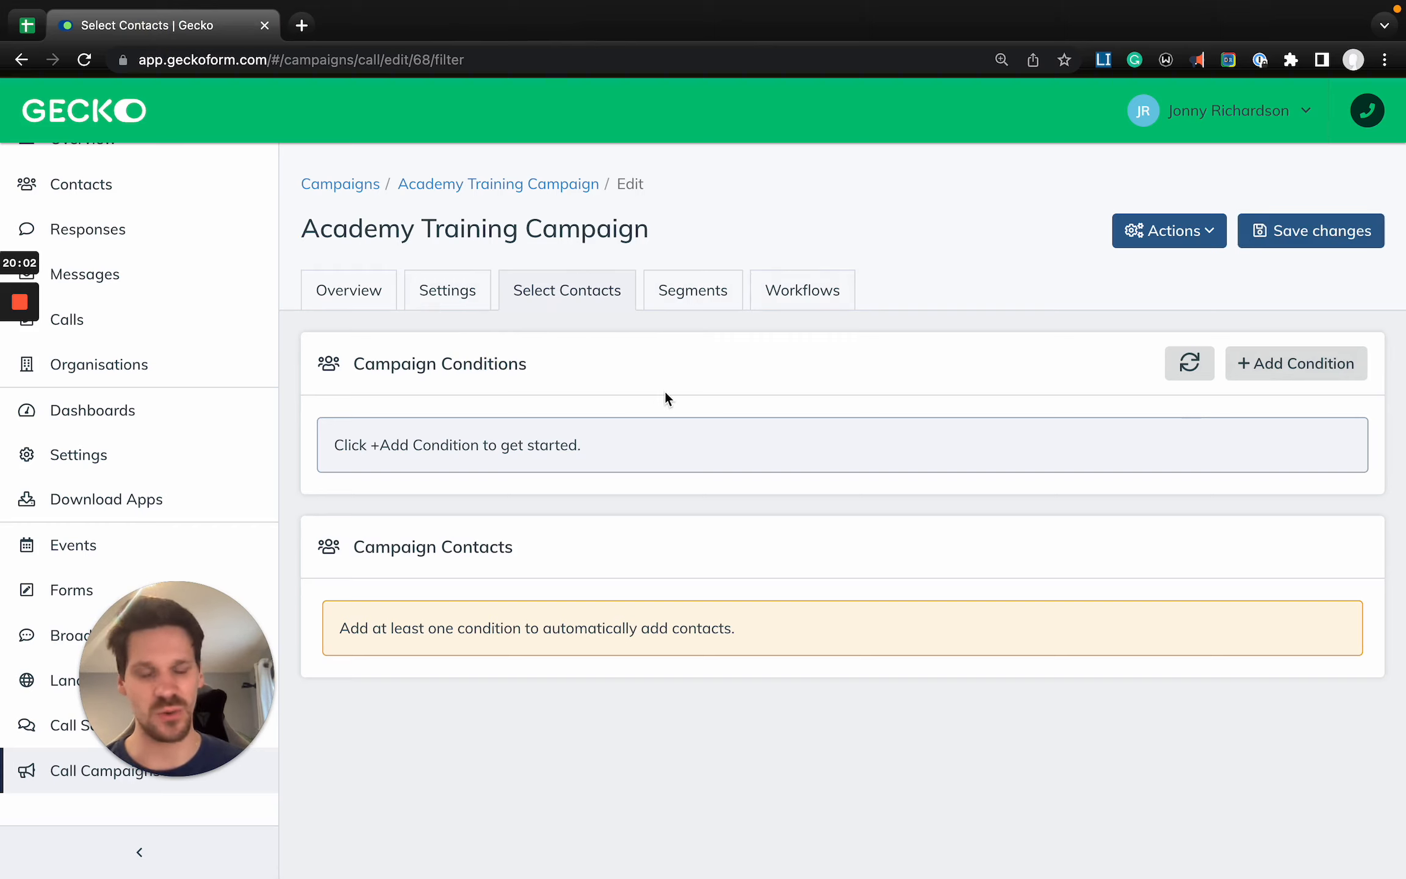
key("super+r")
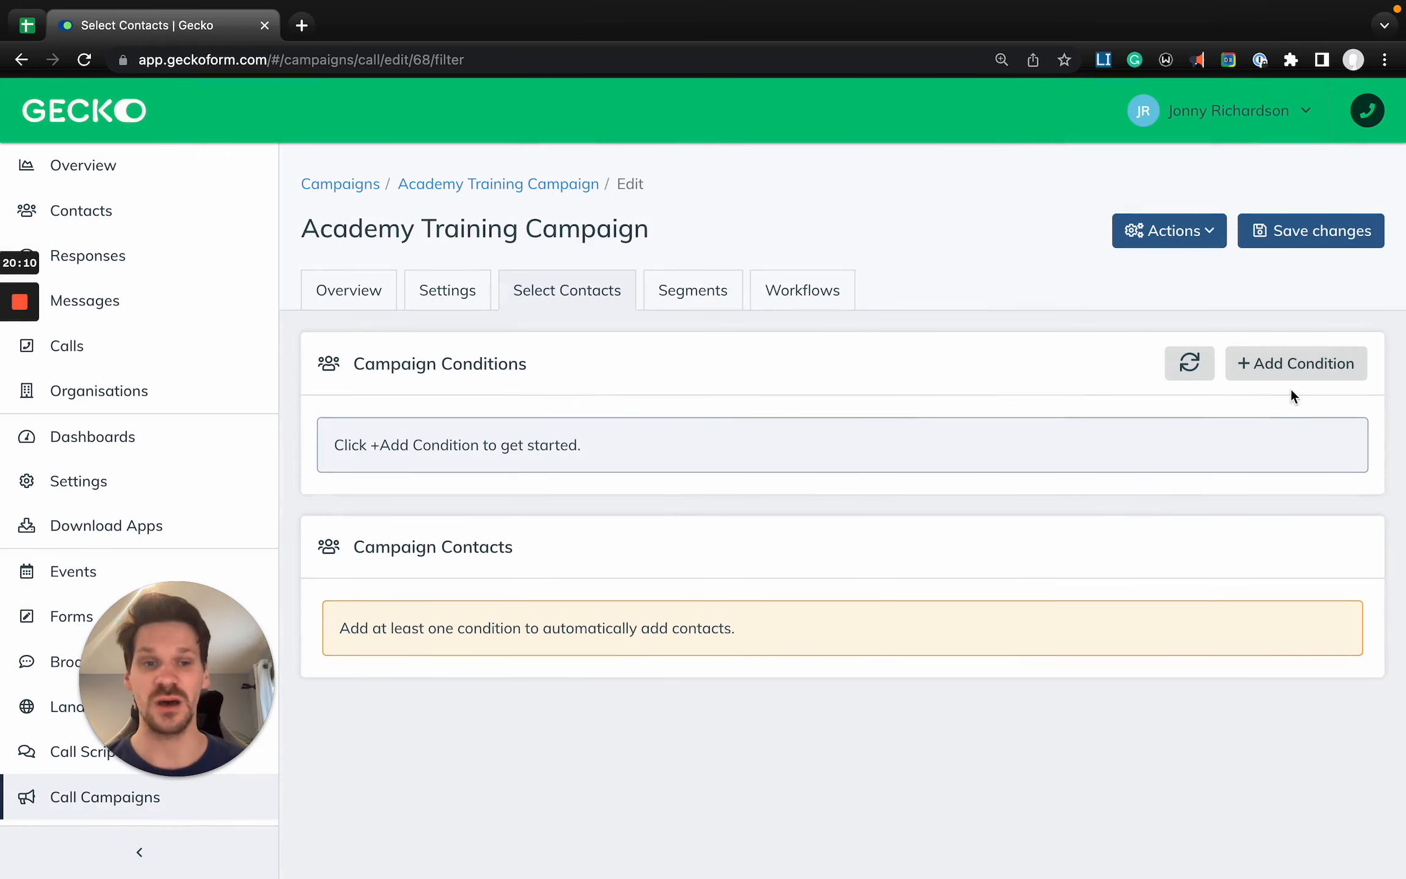
- Add an Import condition that equals Academy Call Campaign Import and refresh the campaign contacts
left_click(1296, 364)
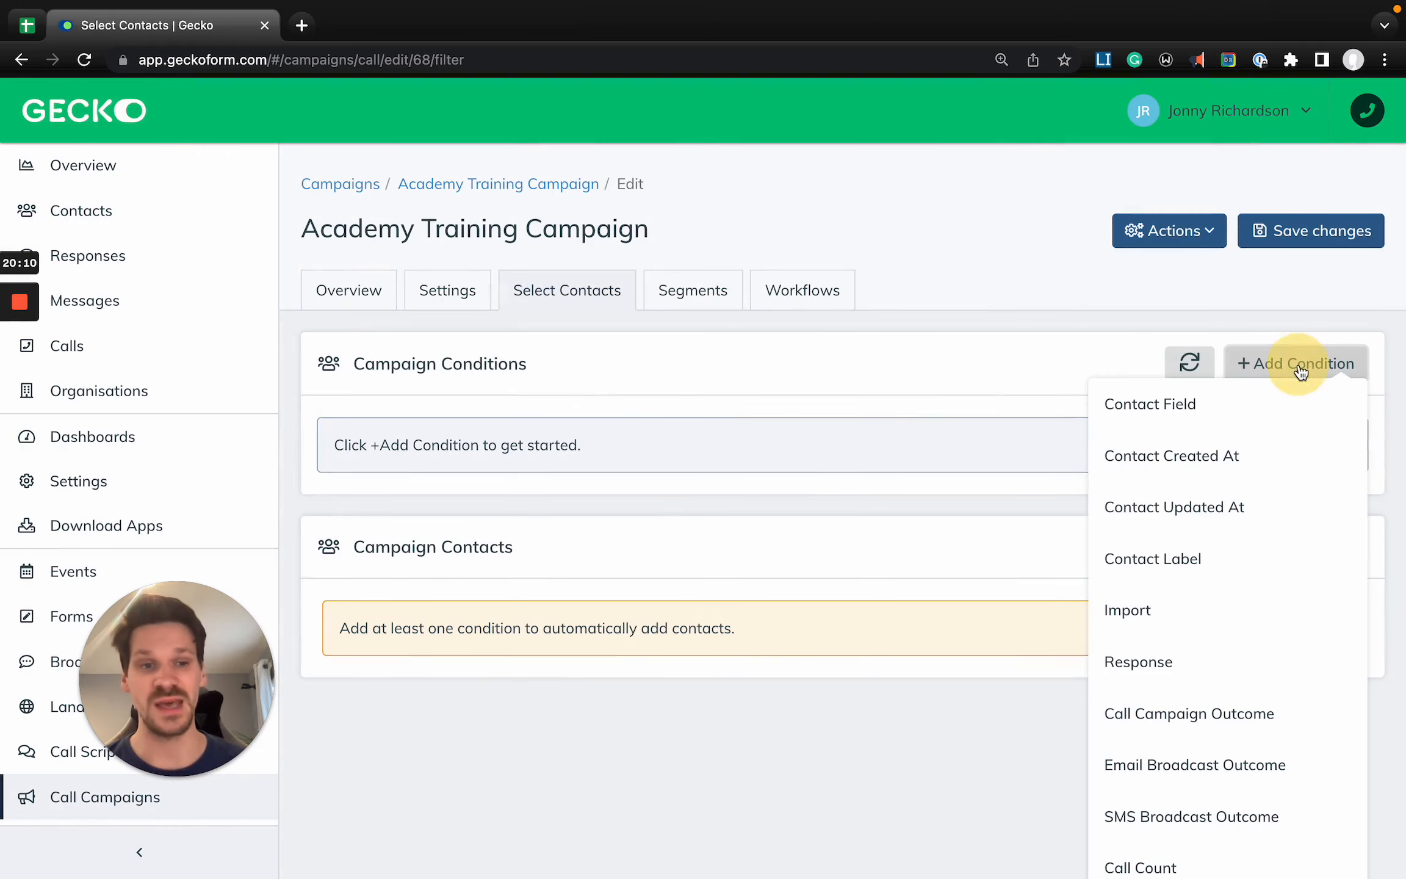
left_click(1165, 614)
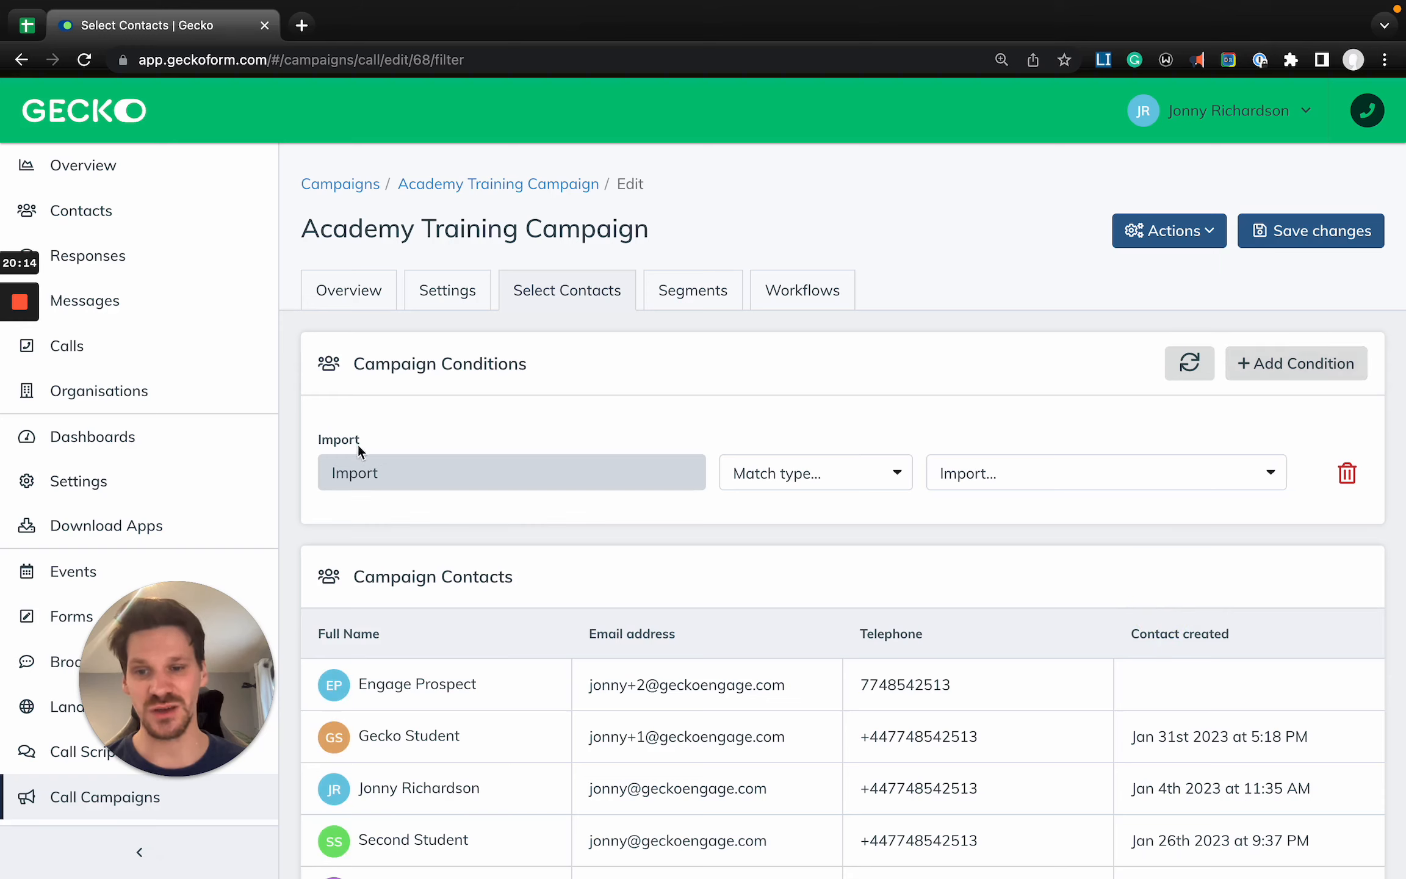
left_click(803, 462)
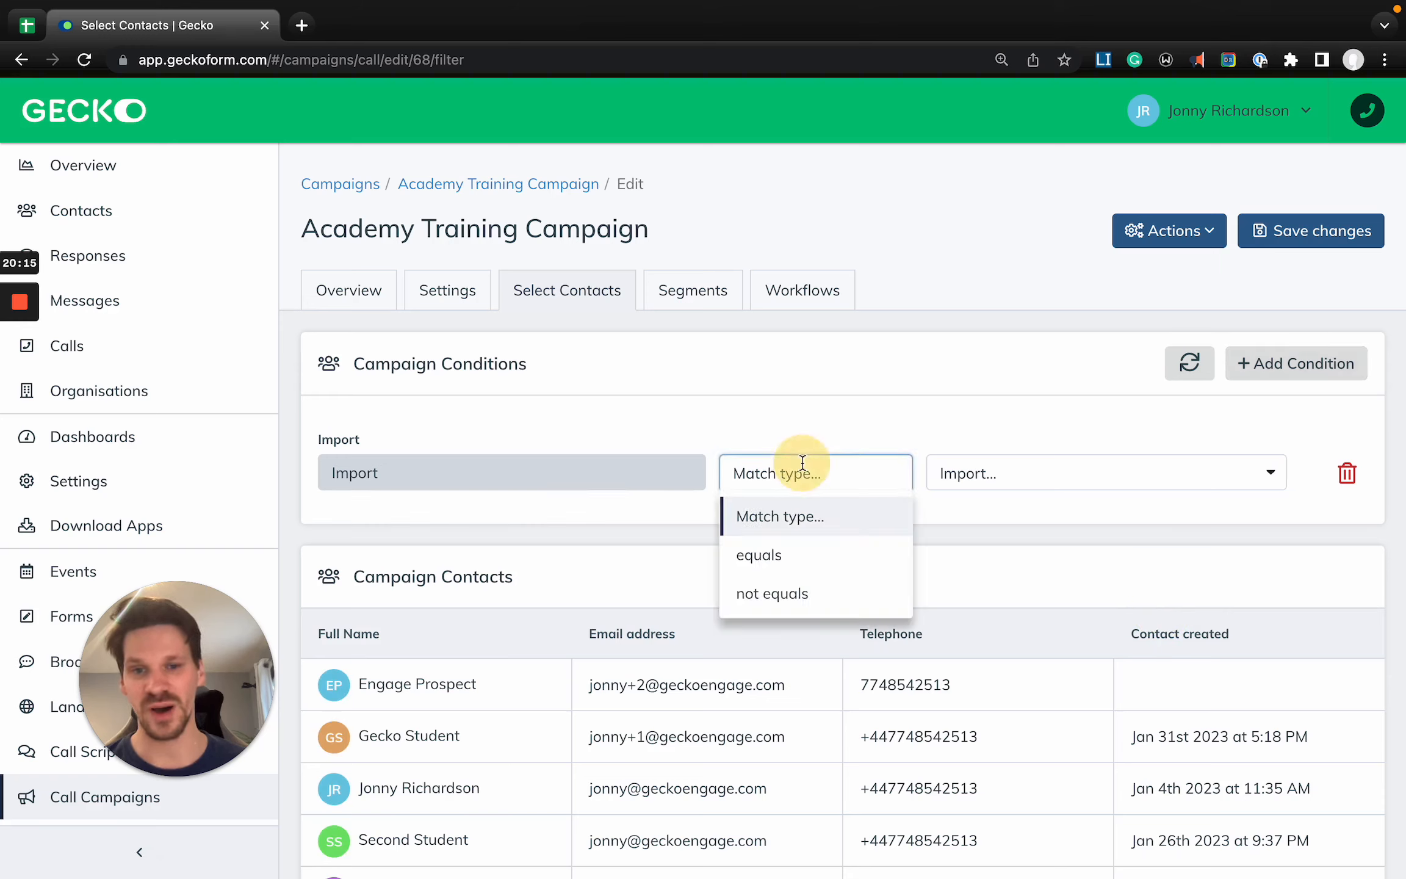
left_click(771, 553)
left_click(1011, 478)
type("Academy Call Campaign Import")
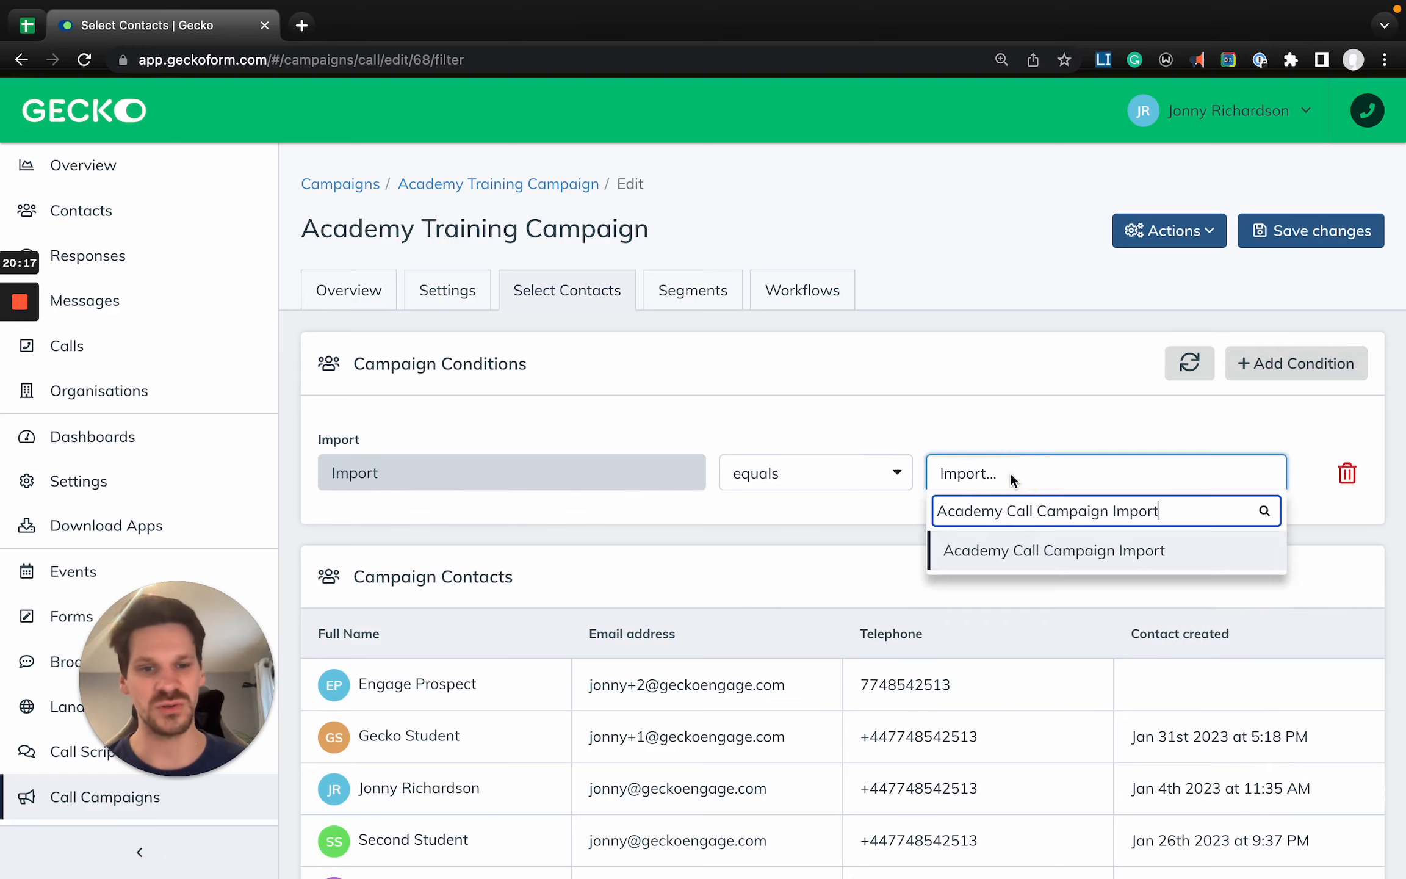
left_click(1033, 570)
left_click(1174, 384)
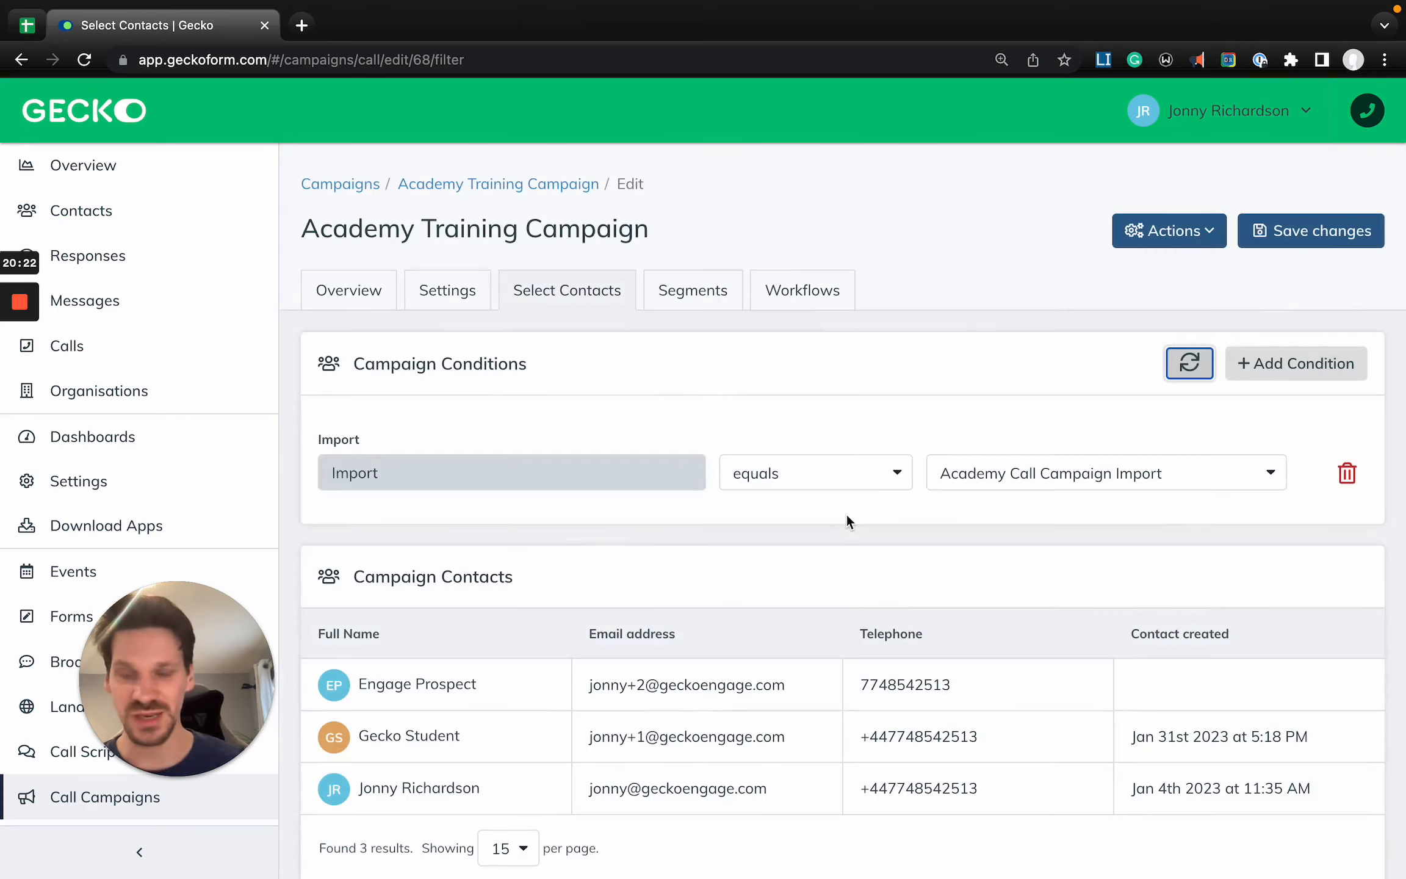
scroll(847, 517, "down", 1)
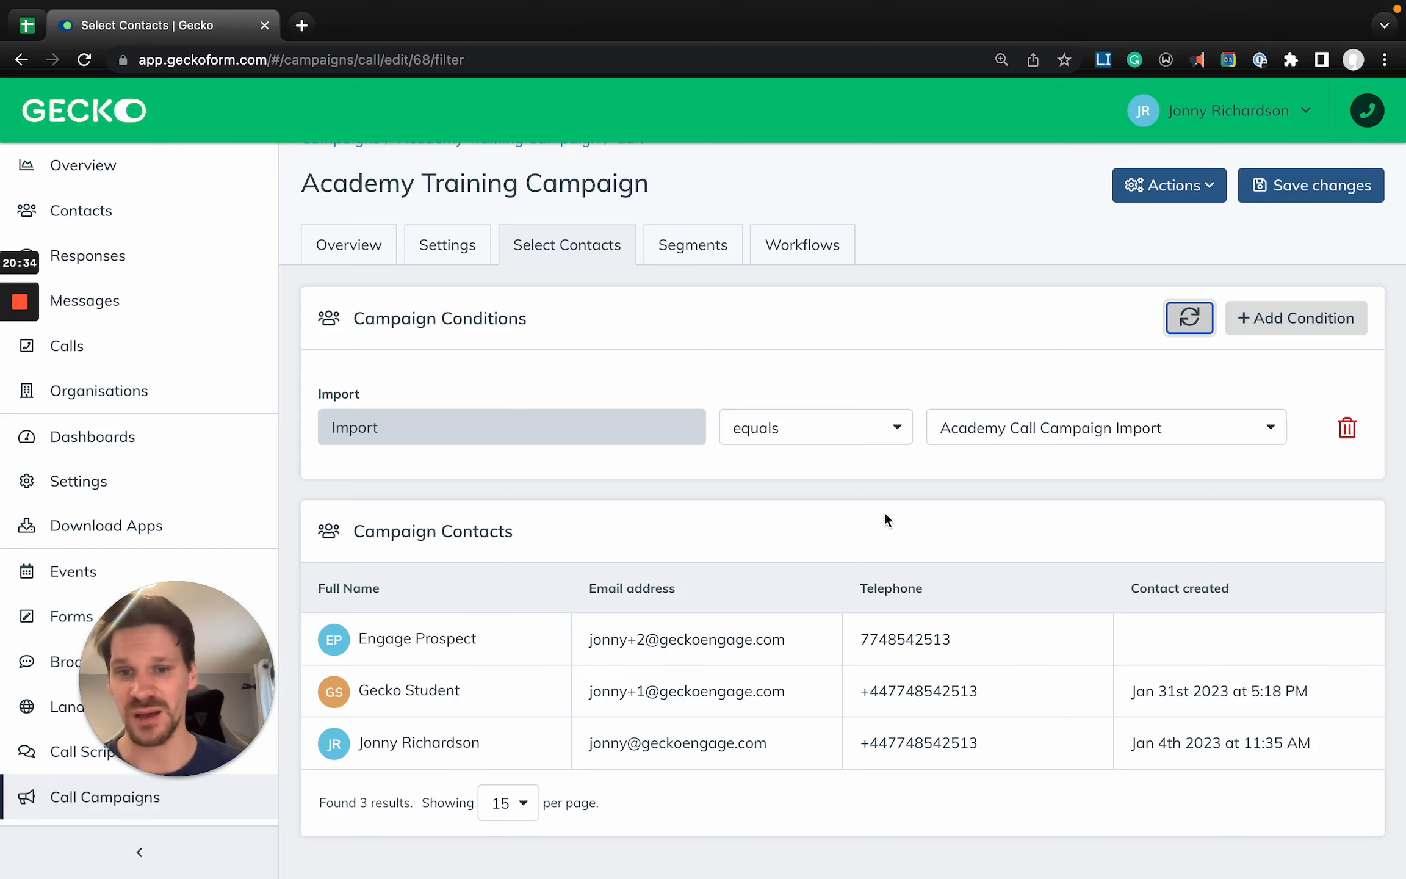
scroll(885, 513, "up", 2)
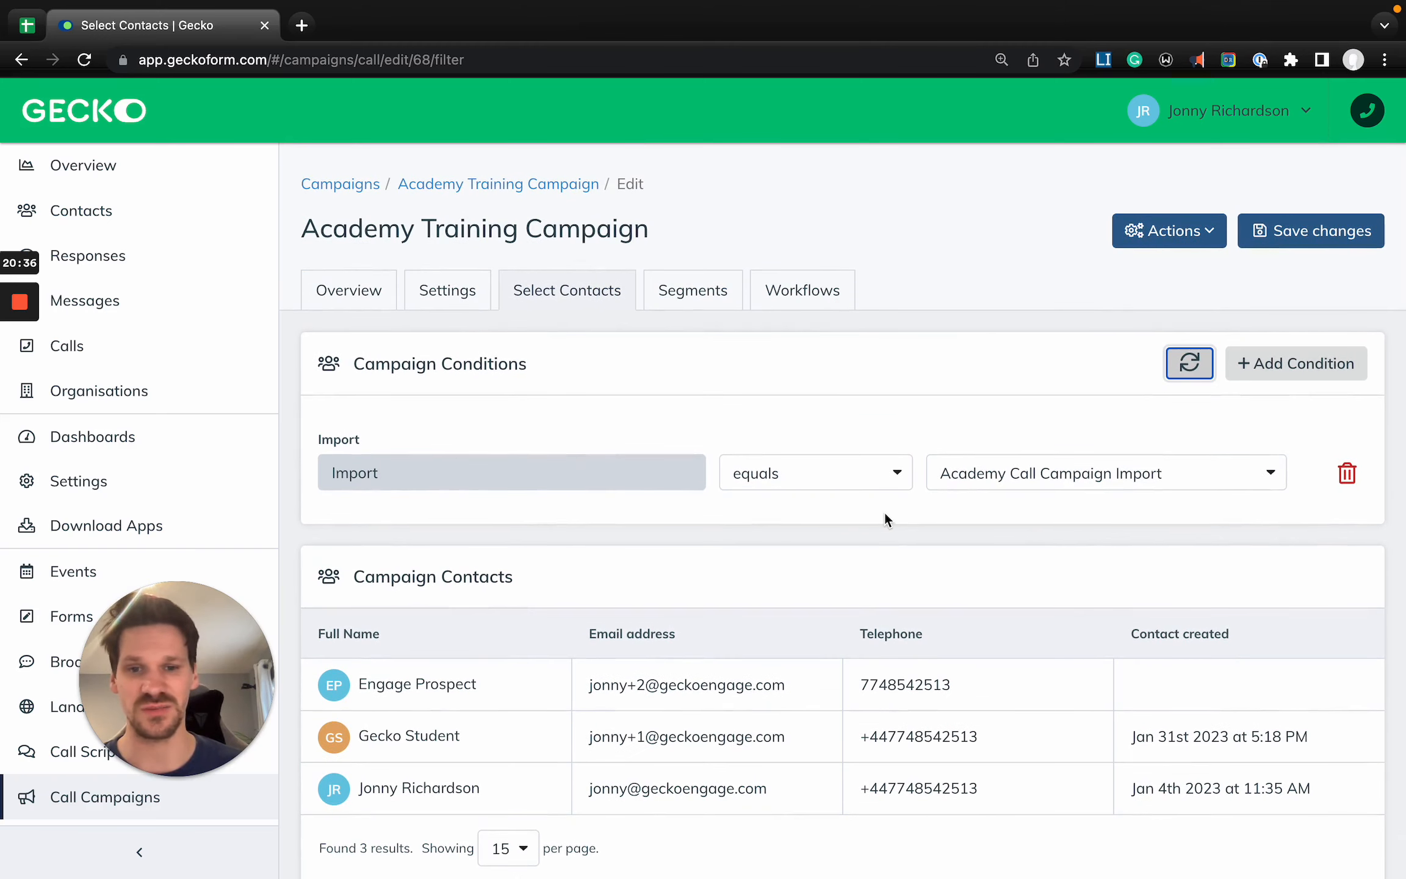
- Add a second Import condition joined with OR that equals Gecko Test, and refresh the campaign contacts
left_click(1294, 366)
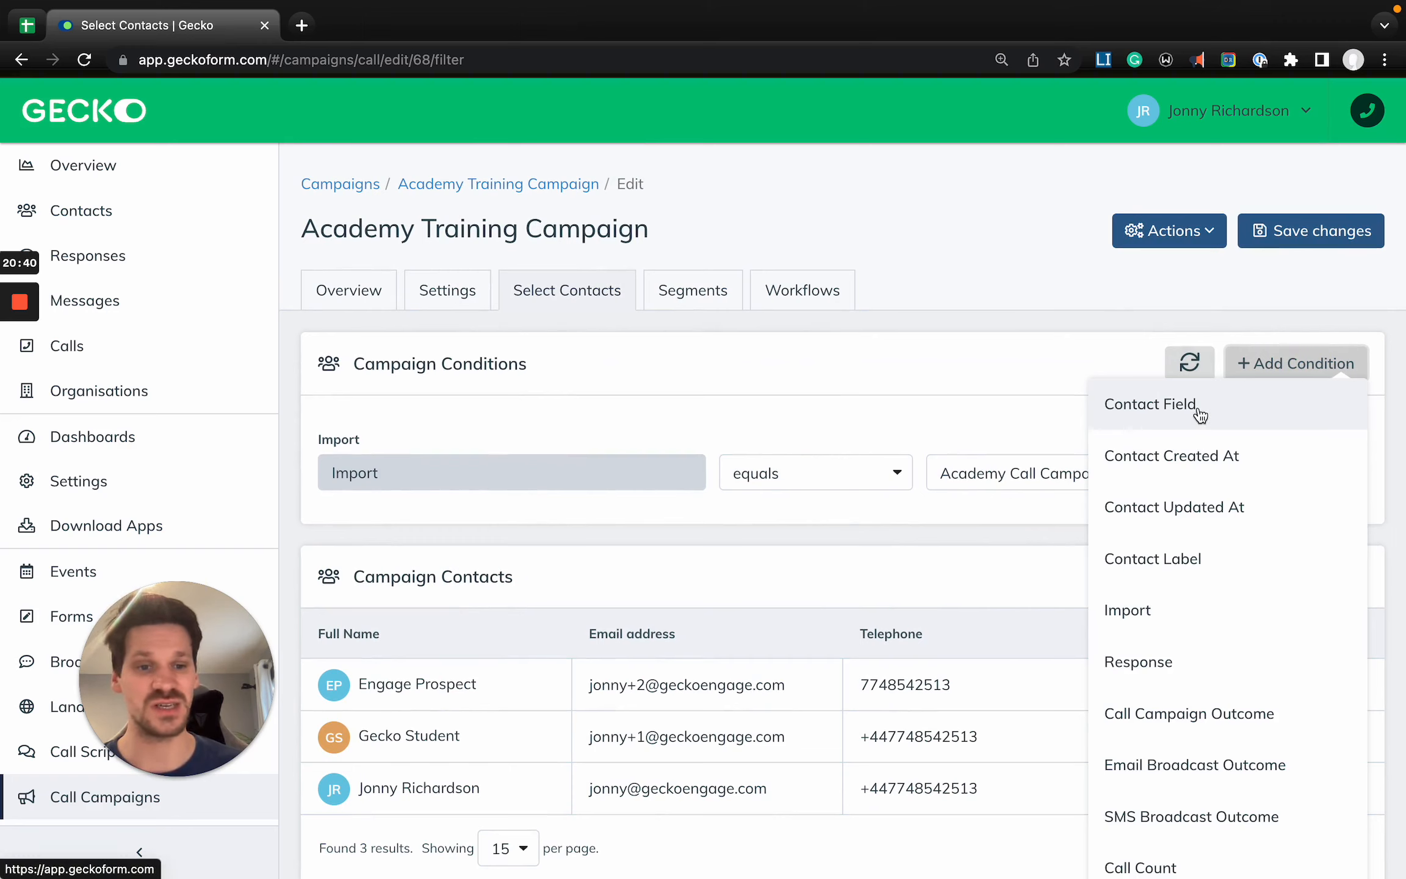
left_click(1183, 609)
left_click(429, 525)
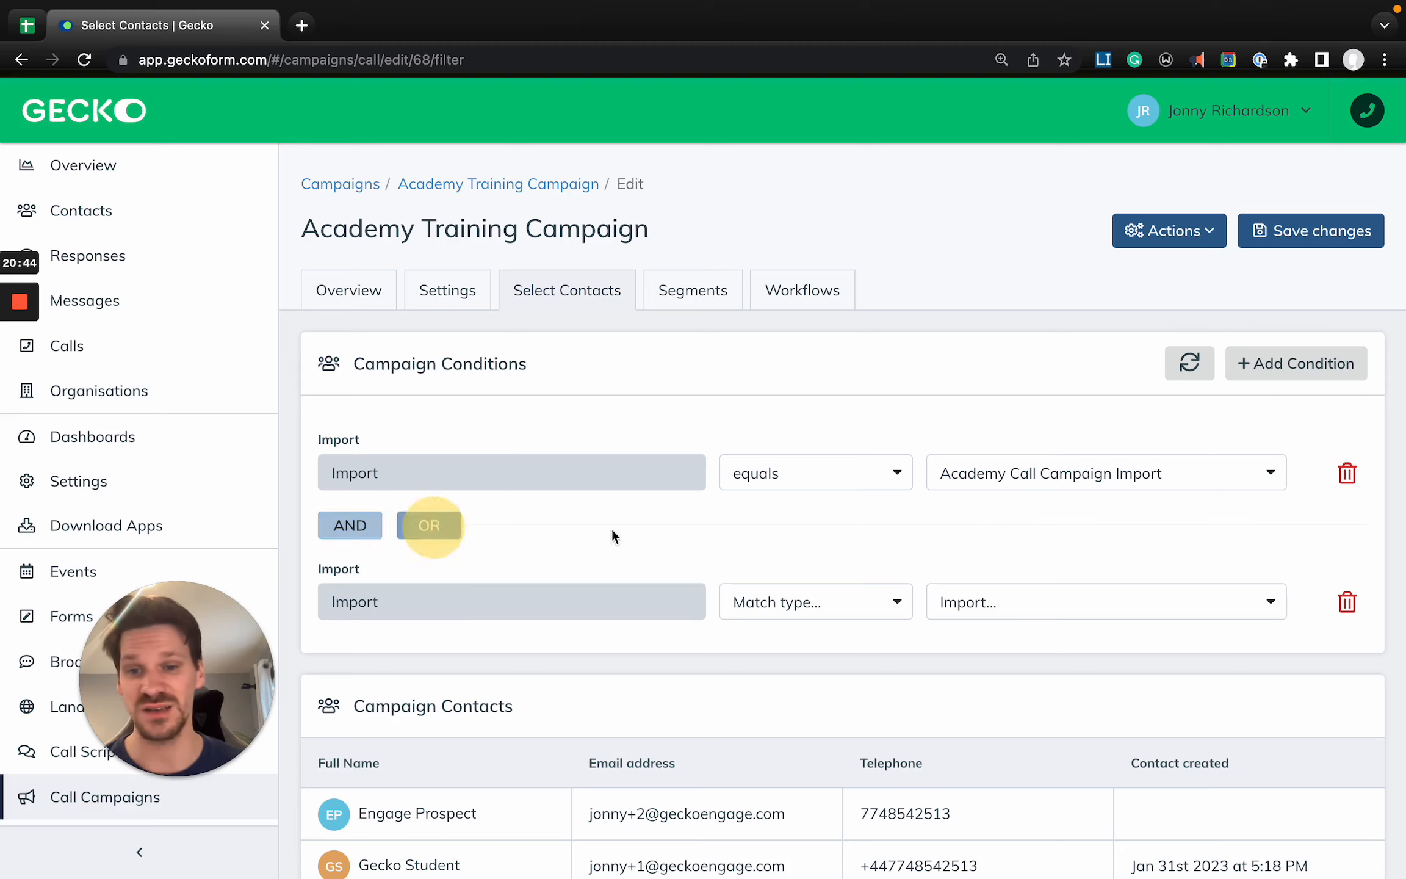
left_click(842, 595)
left_click(822, 702)
left_click(1055, 603)
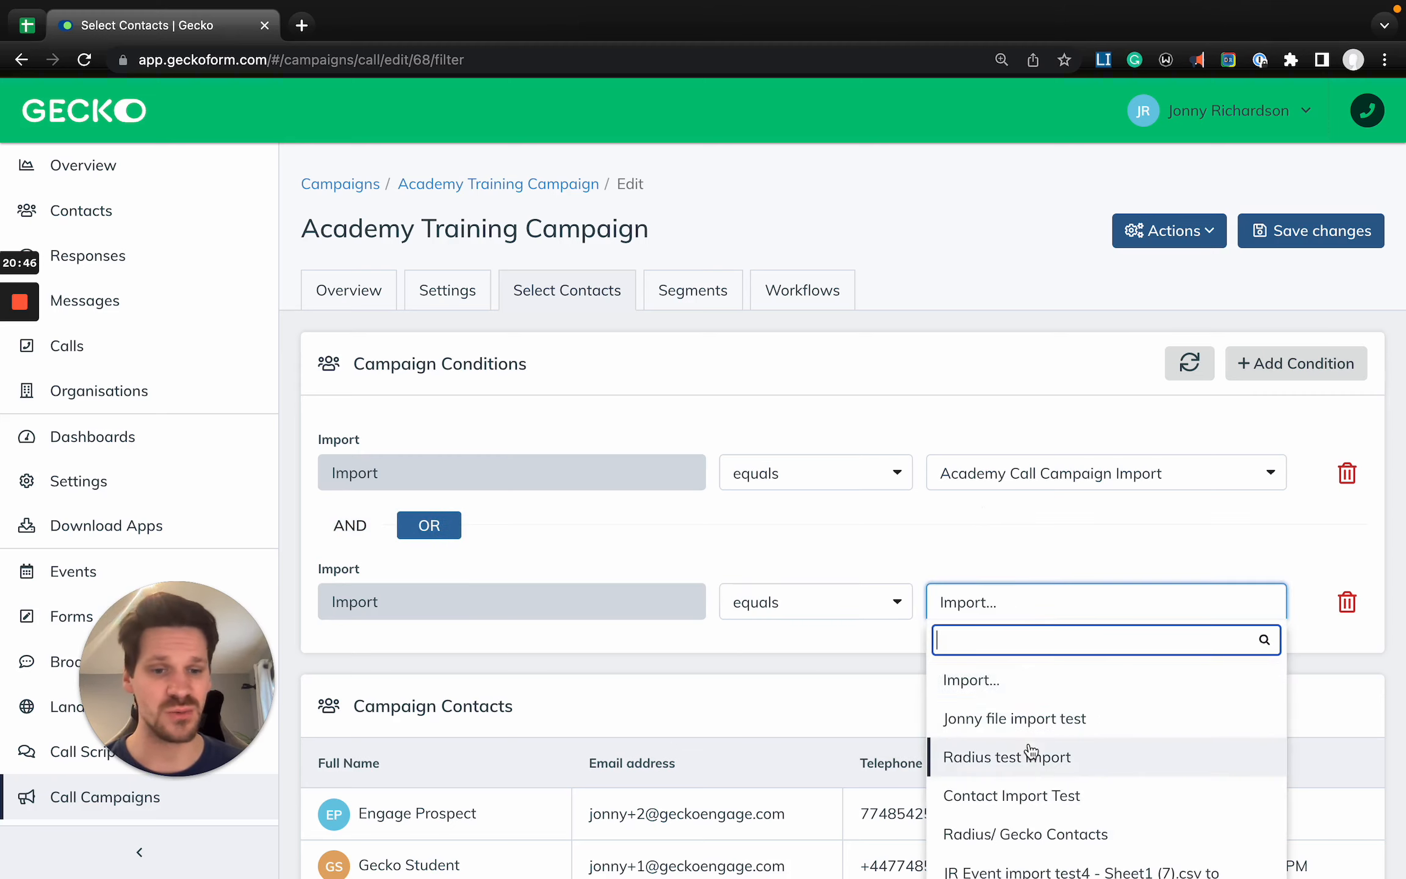
scroll(1032, 749, "down", 3)
left_click(1030, 747)
left_click(1193, 374)
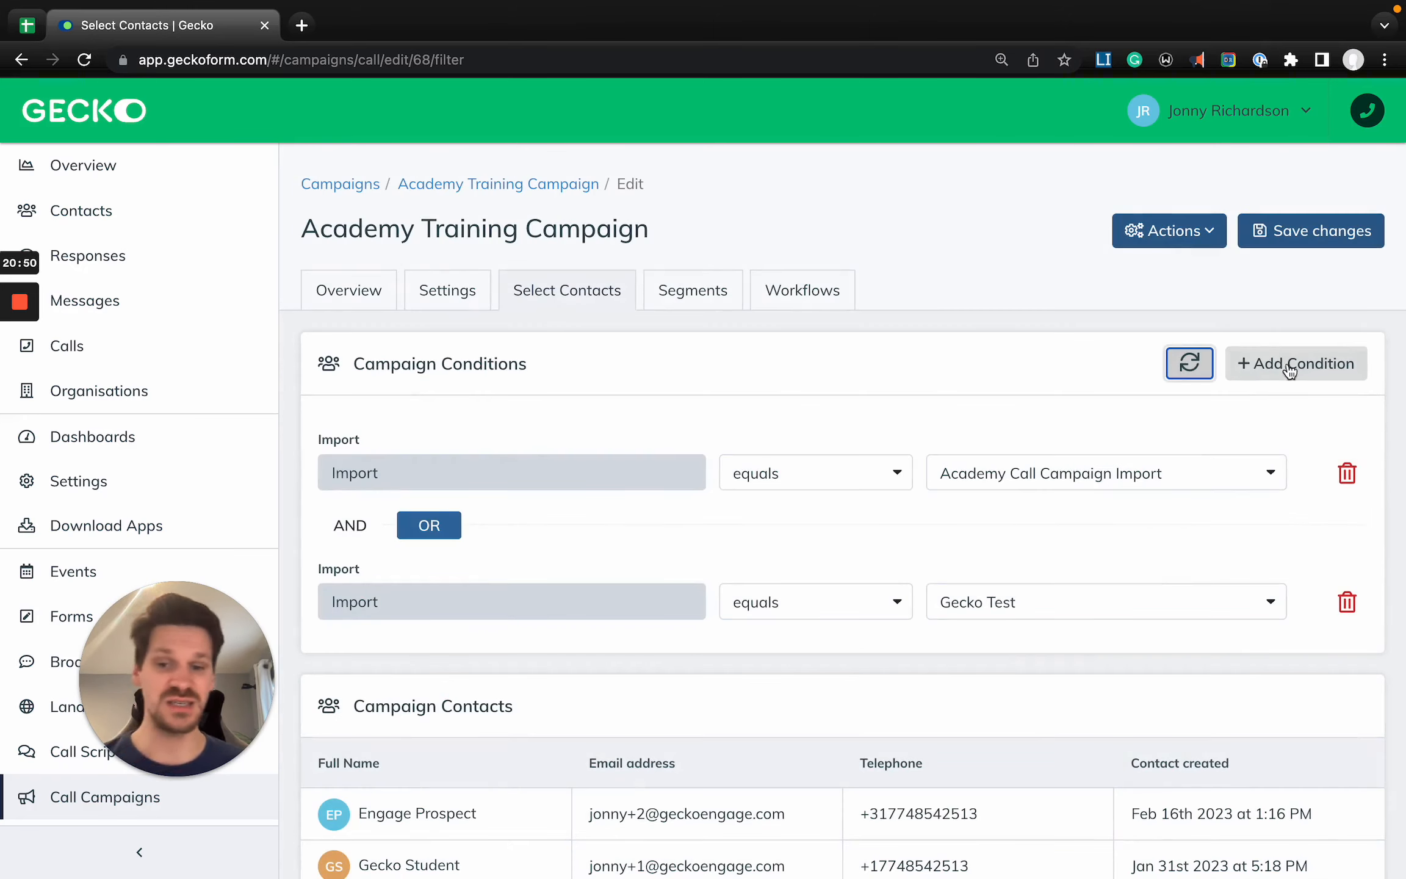
scroll(1228, 432, "down", 2)
scroll(1273, 298, "up", 2)
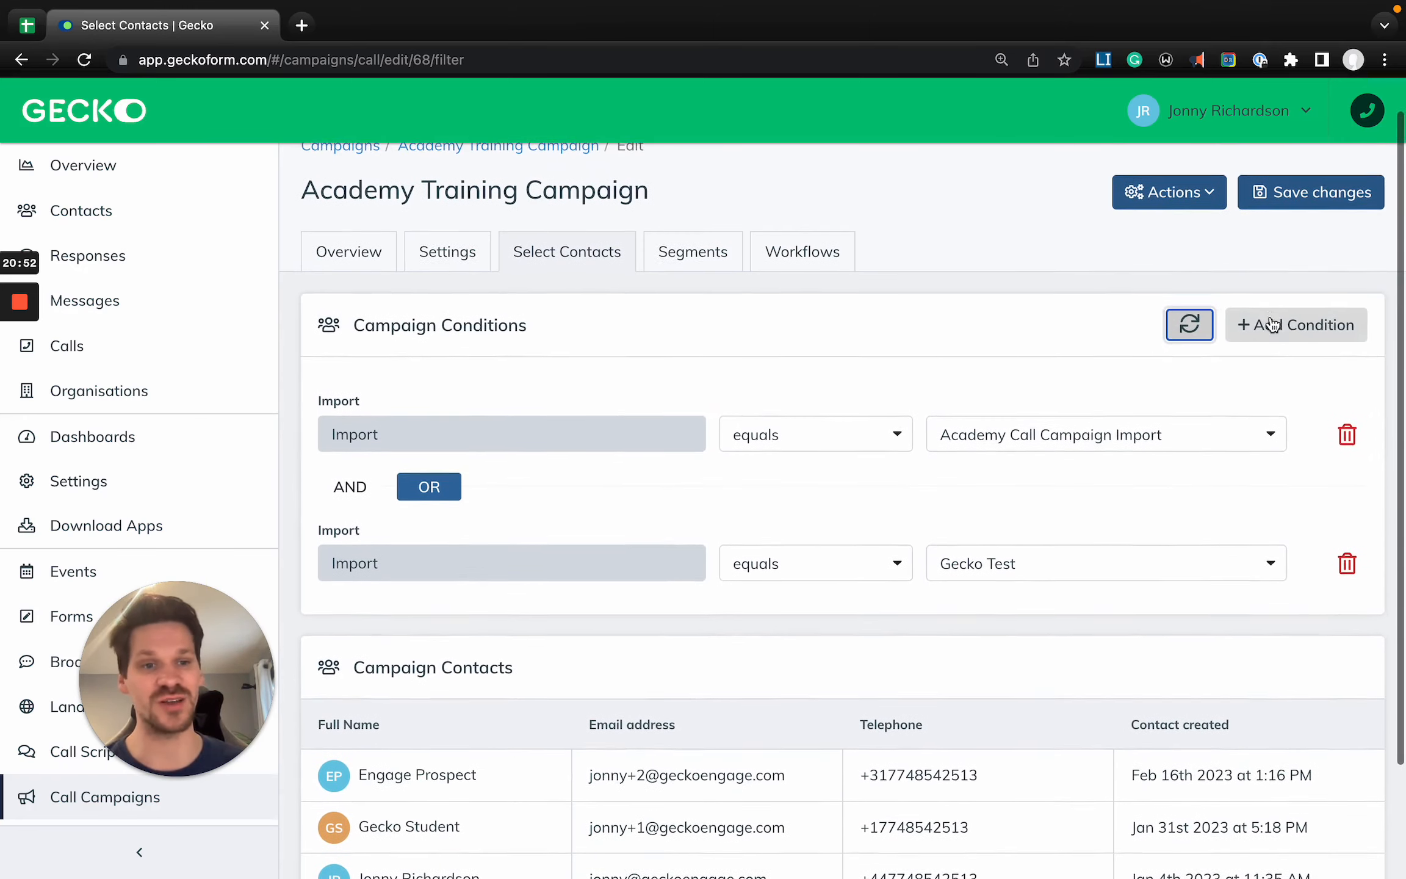
- Try an OR condition where Program of Interest contains Advanced Electronics and several Advanced Manufacturing tracks, and delete that condition
left_click(1282, 324)
left_click(1167, 373)
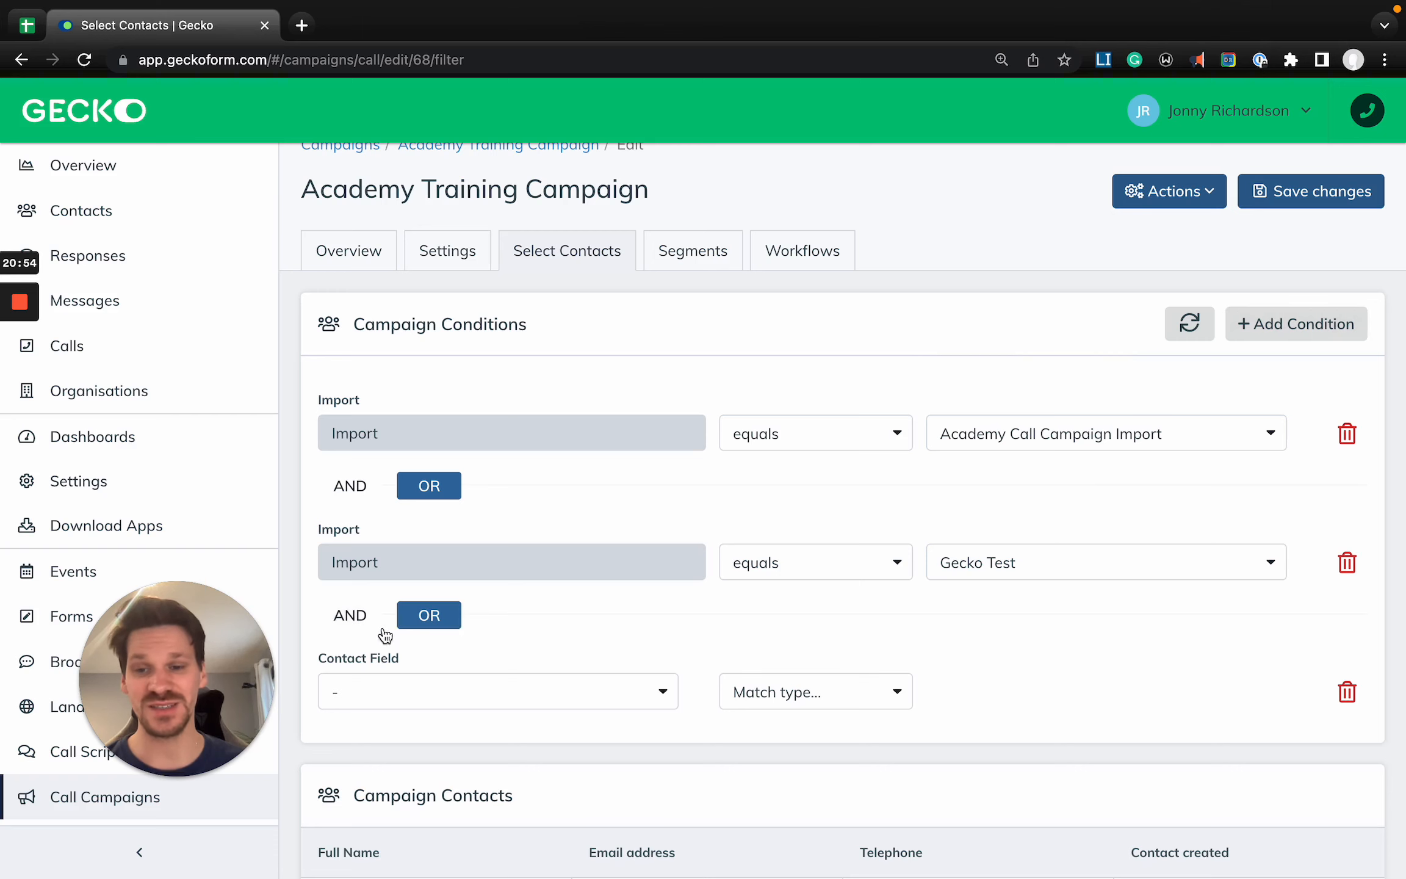
left_click(476, 702)
scroll(476, 702, "down", 2)
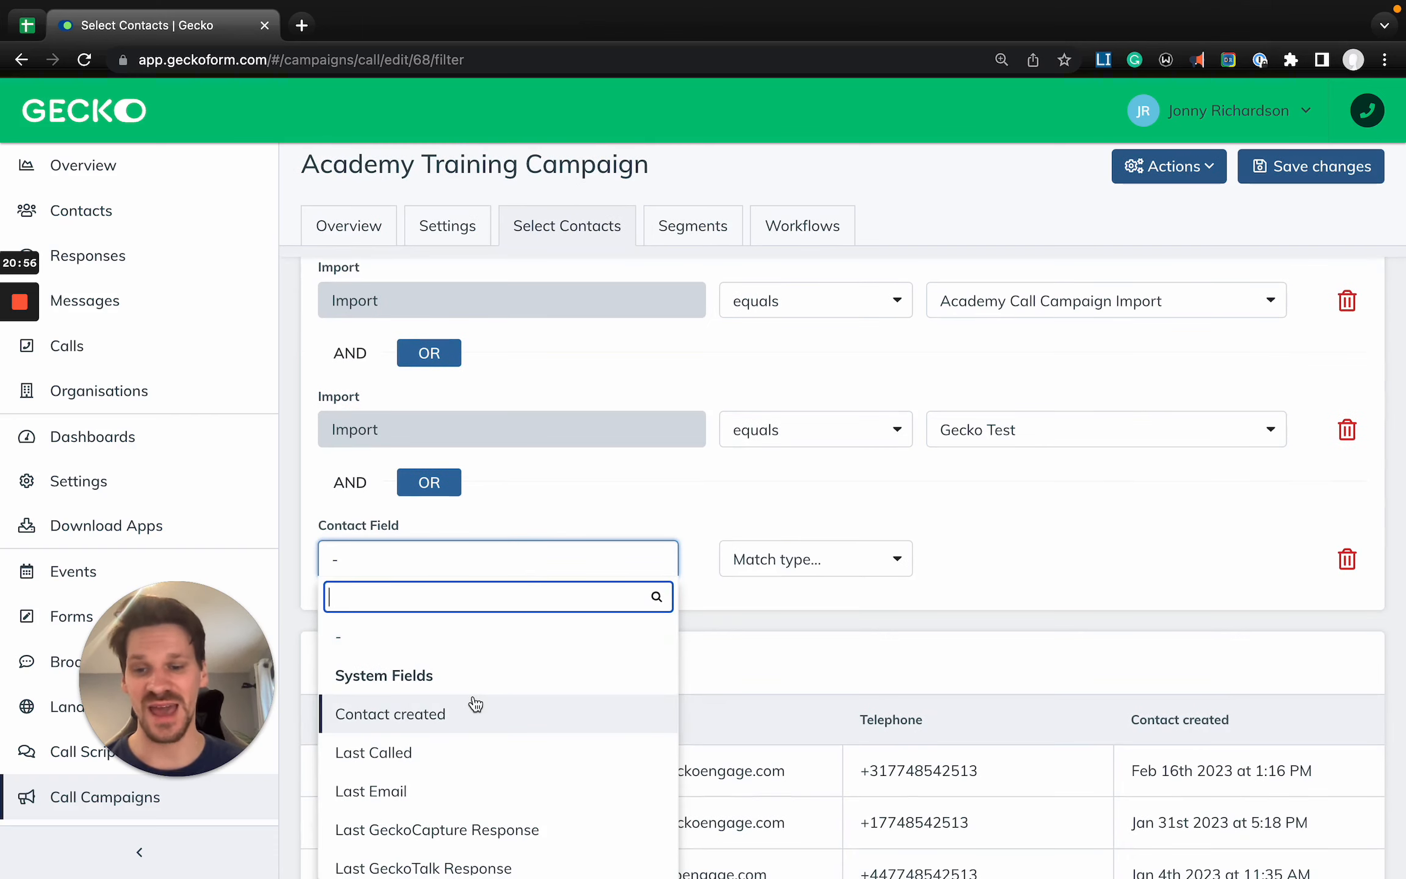
type("prog")
key("Return")
left_click(834, 546)
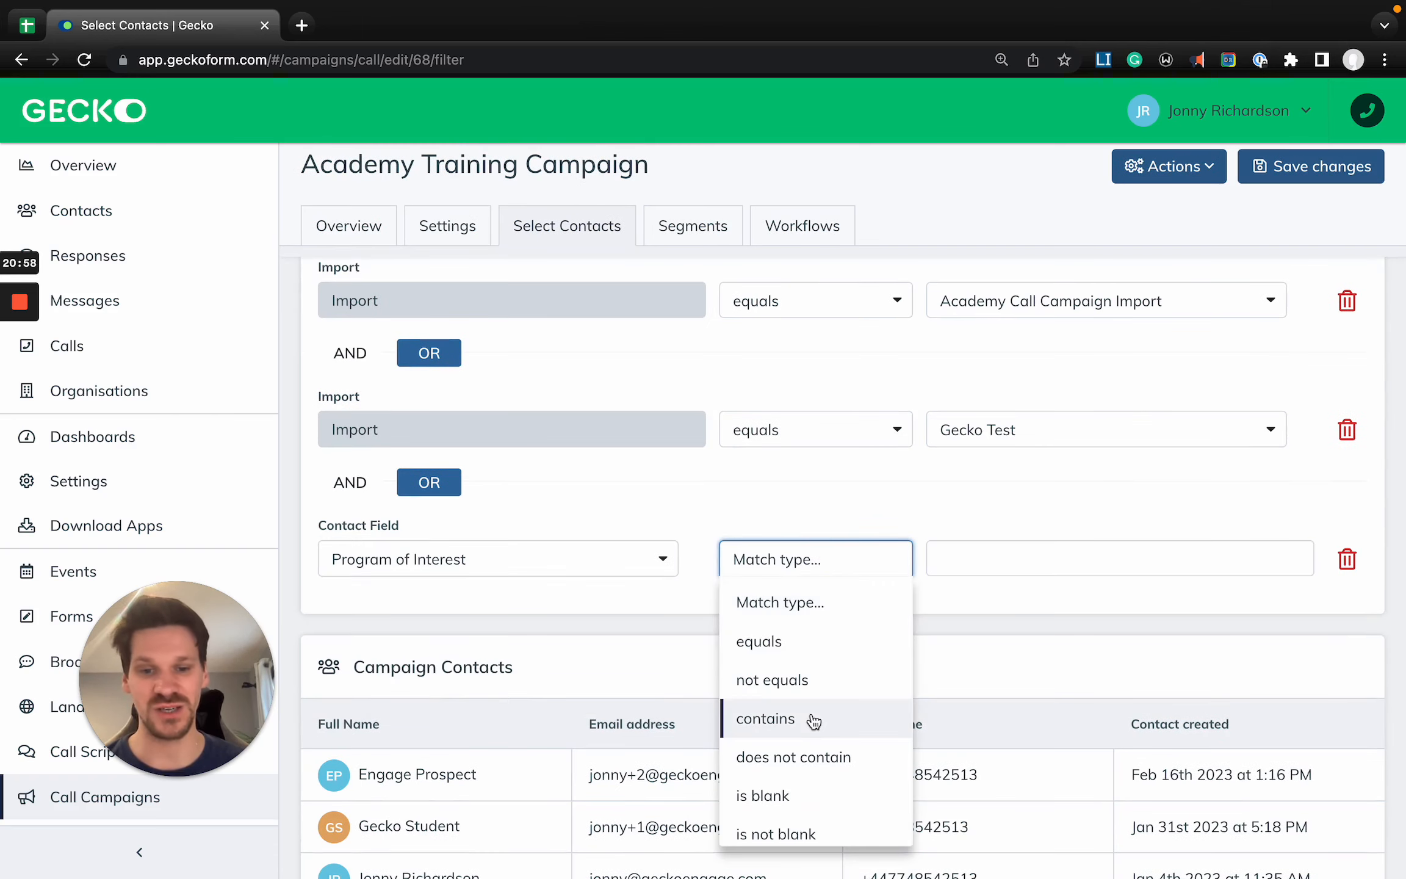
left_click(812, 715)
left_click(998, 550)
left_click(1006, 601)
left_click(1006, 604)
left_click(1007, 613)
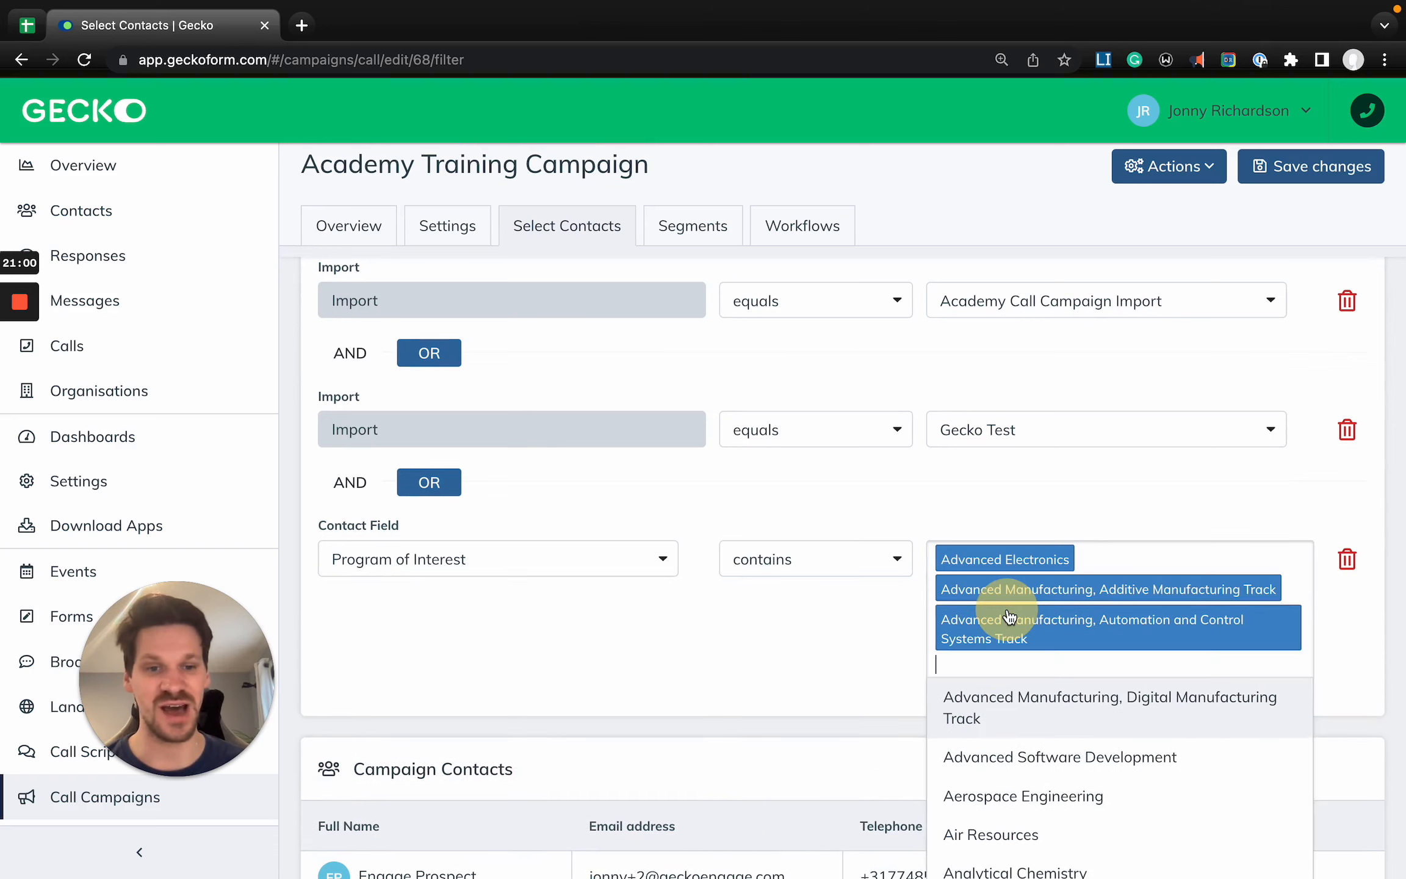
left_click(1007, 711)
left_click(1342, 567)
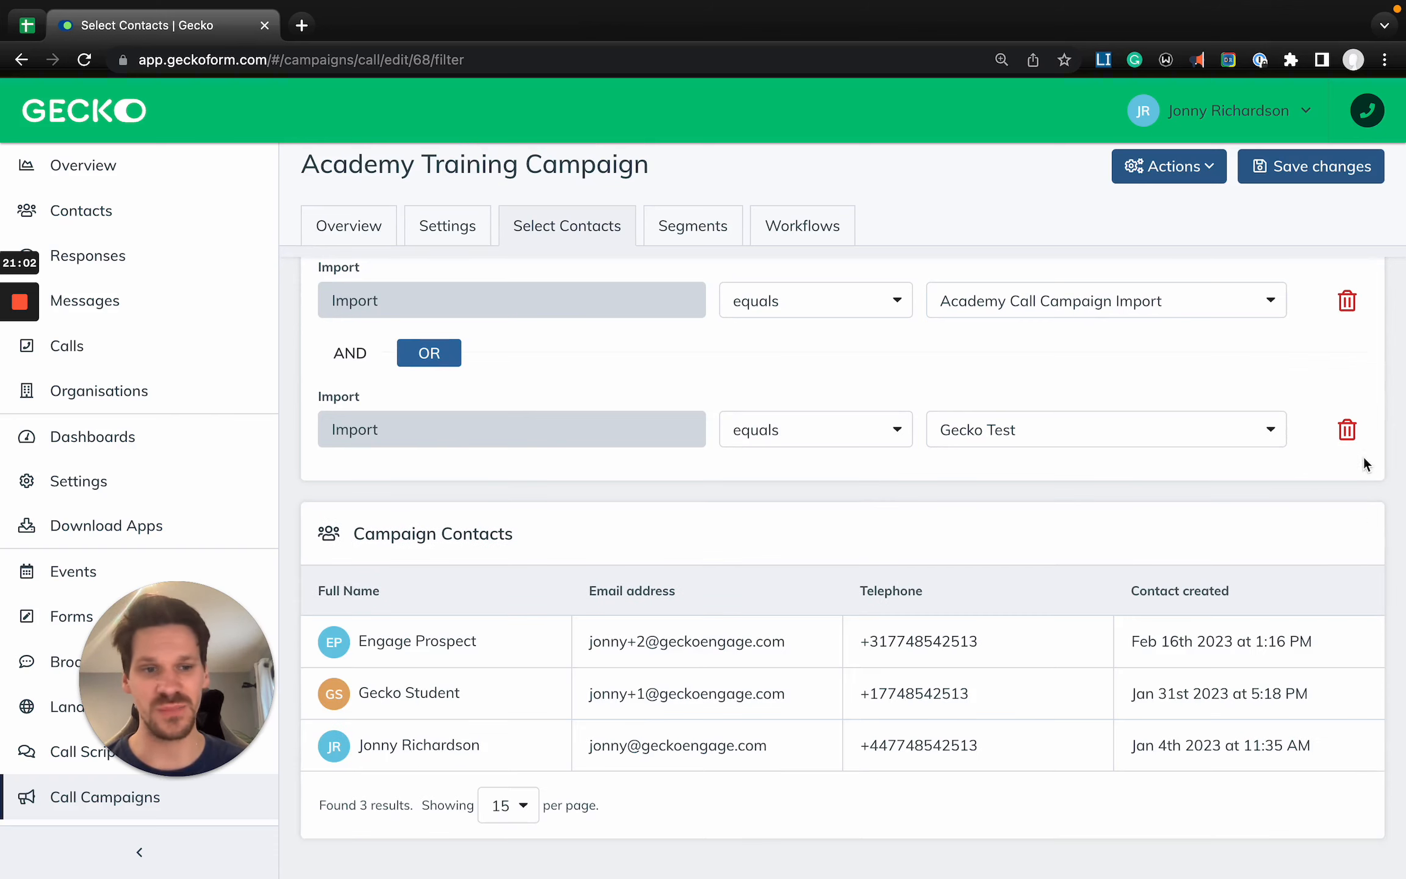
- Delete the Gecko Test import condition and save the campaign's contact selection
left_click(1347, 430)
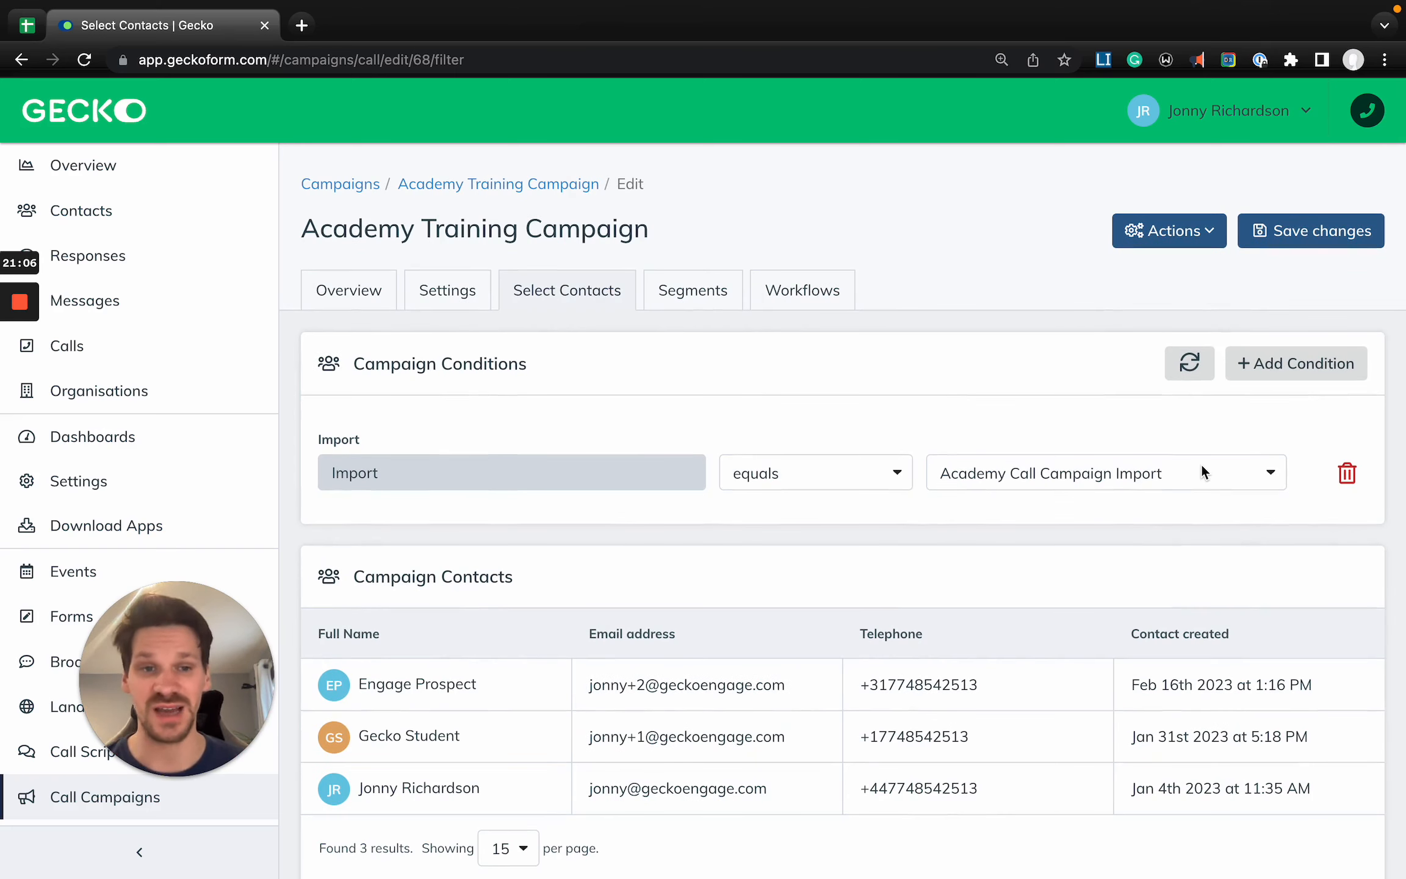
left_click(1303, 243)
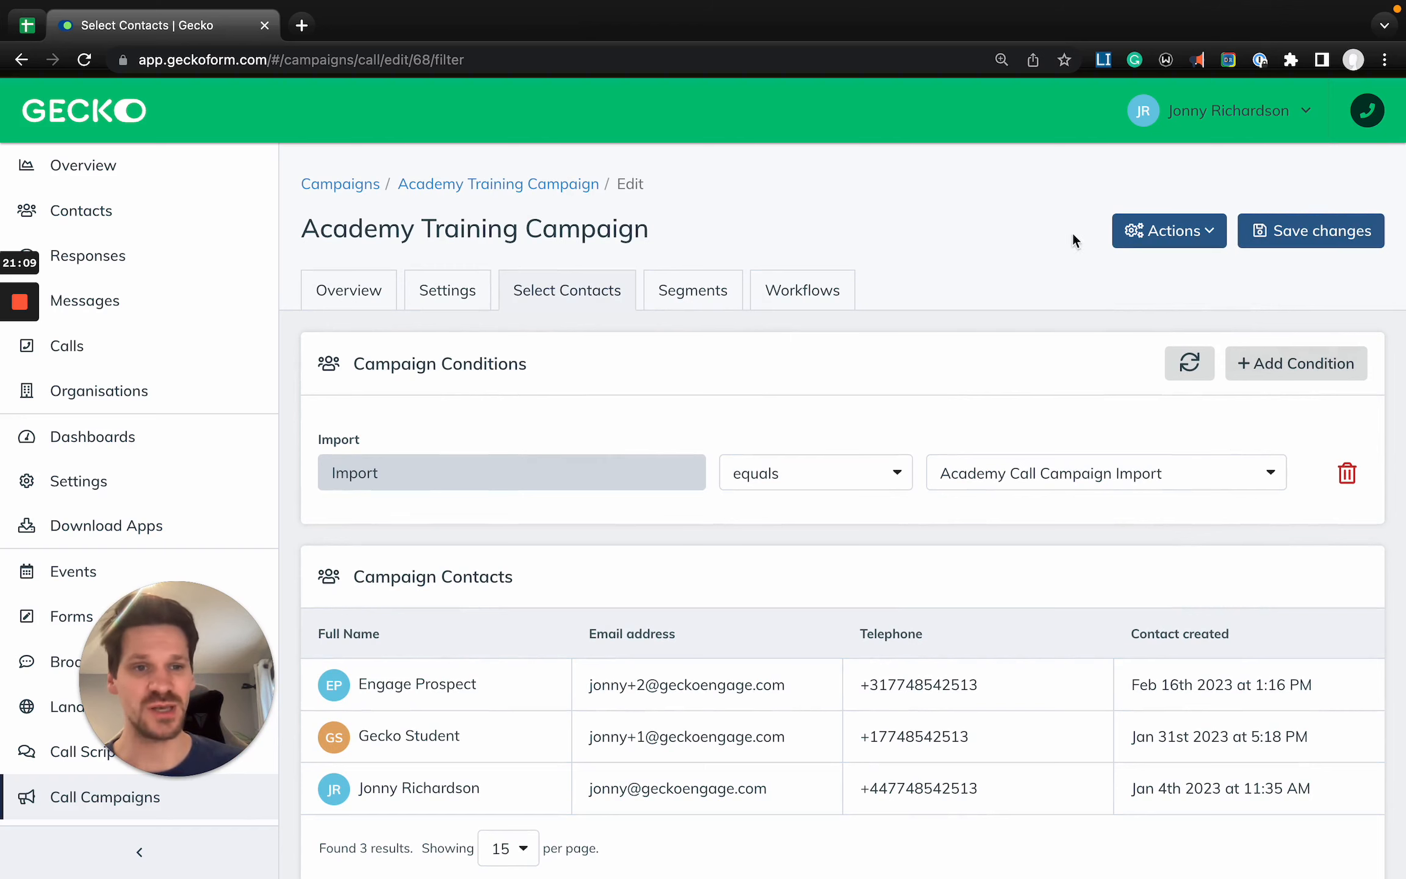
left_click(1309, 241)
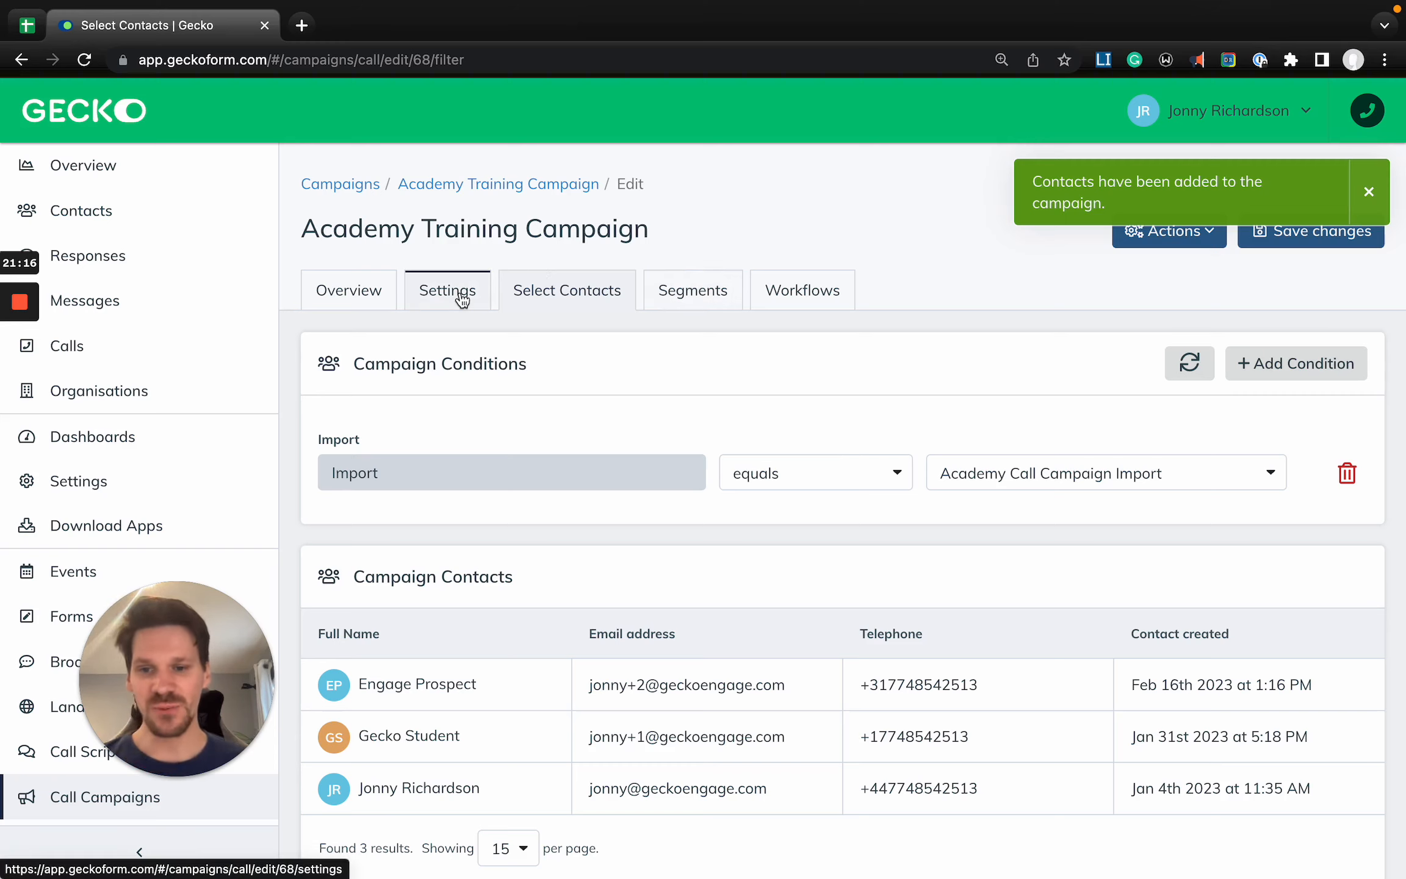
- Start and discard a new campaign segment, and review the assigned users in the campaign's Campaign Options settings
left_click(682, 296)
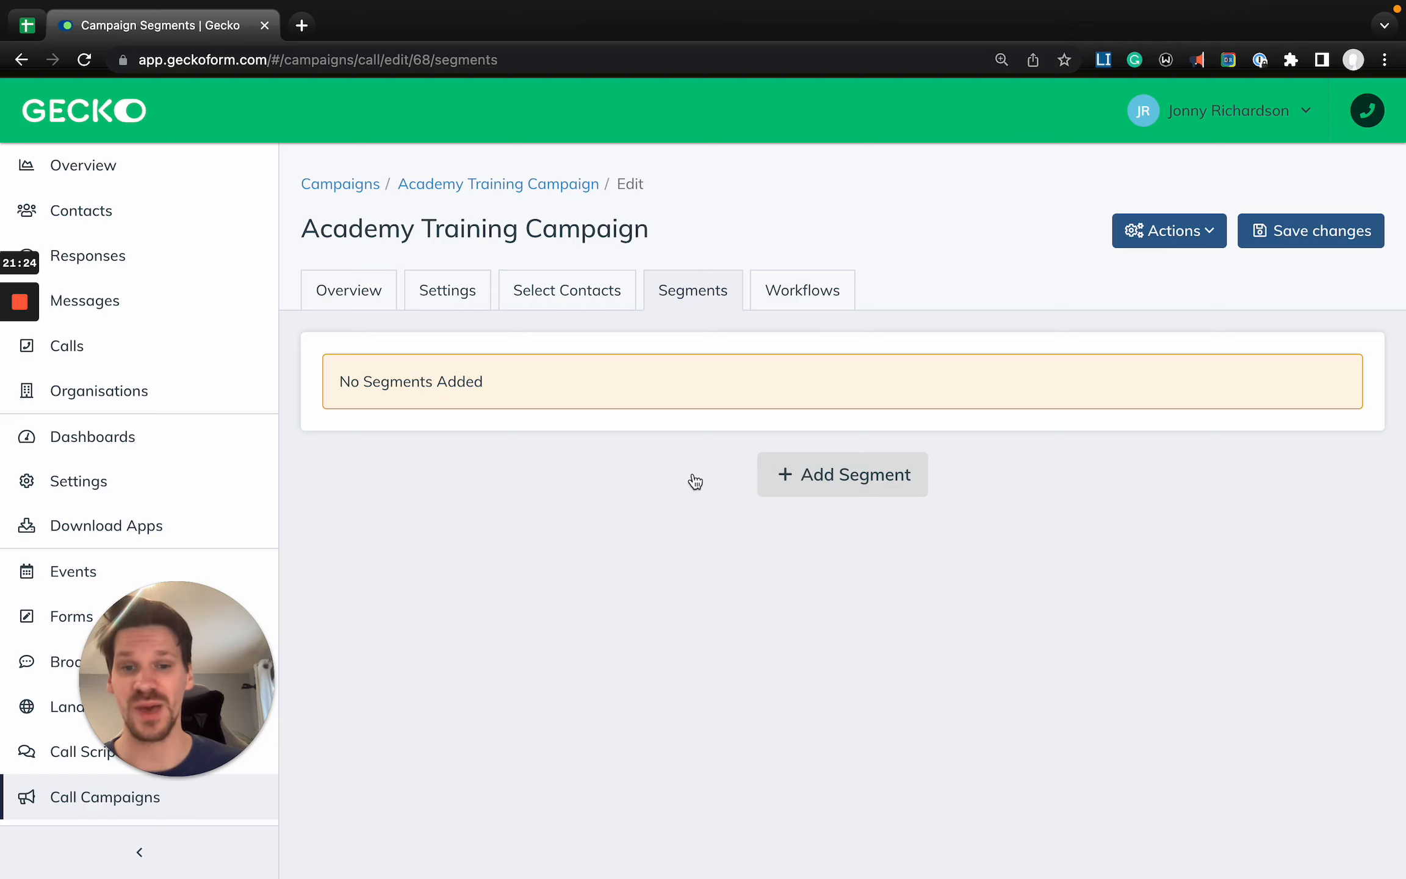
left_click(834, 486)
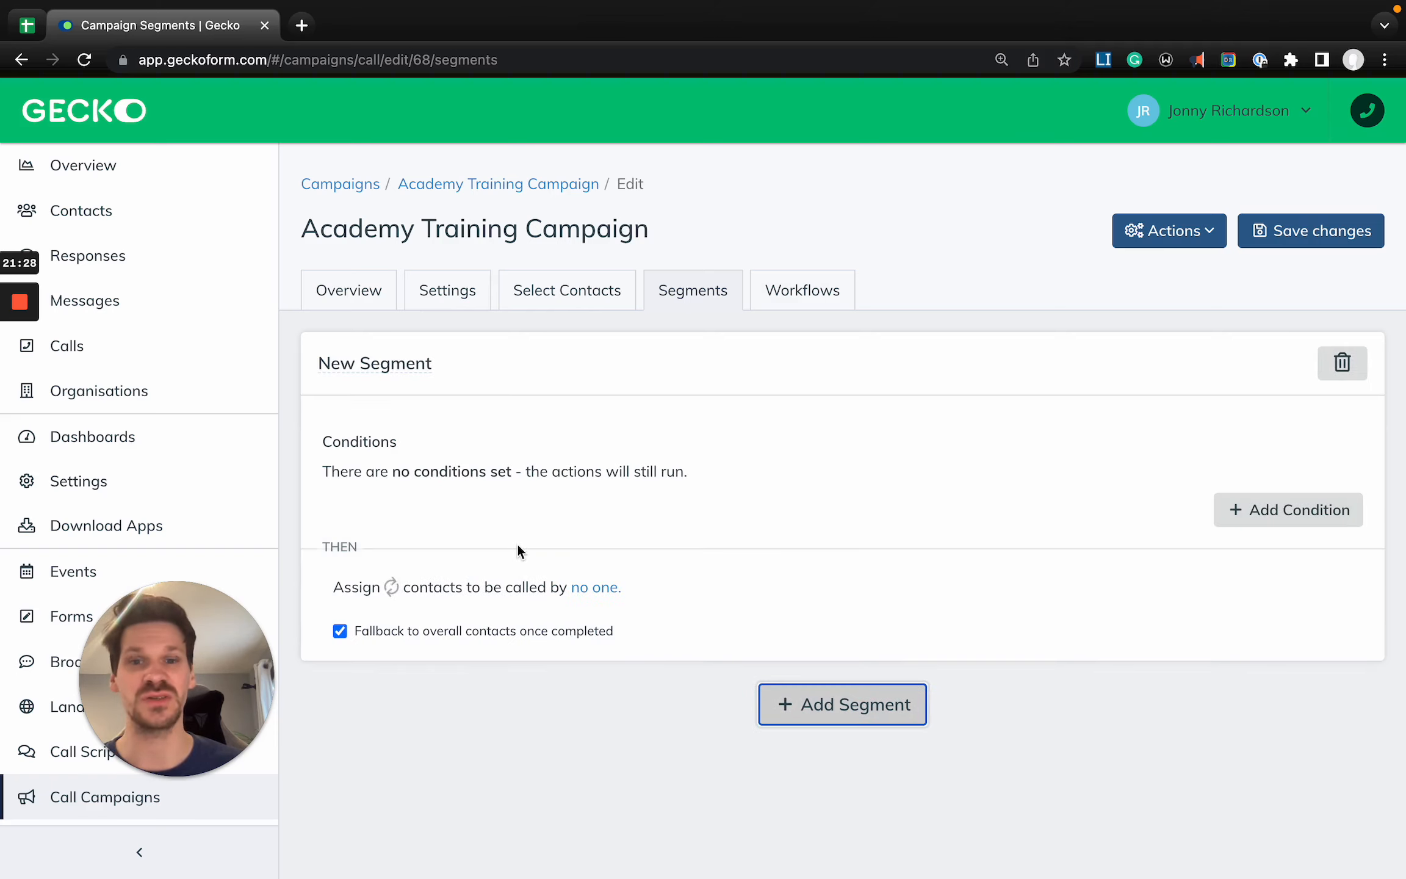
left_click(465, 288)
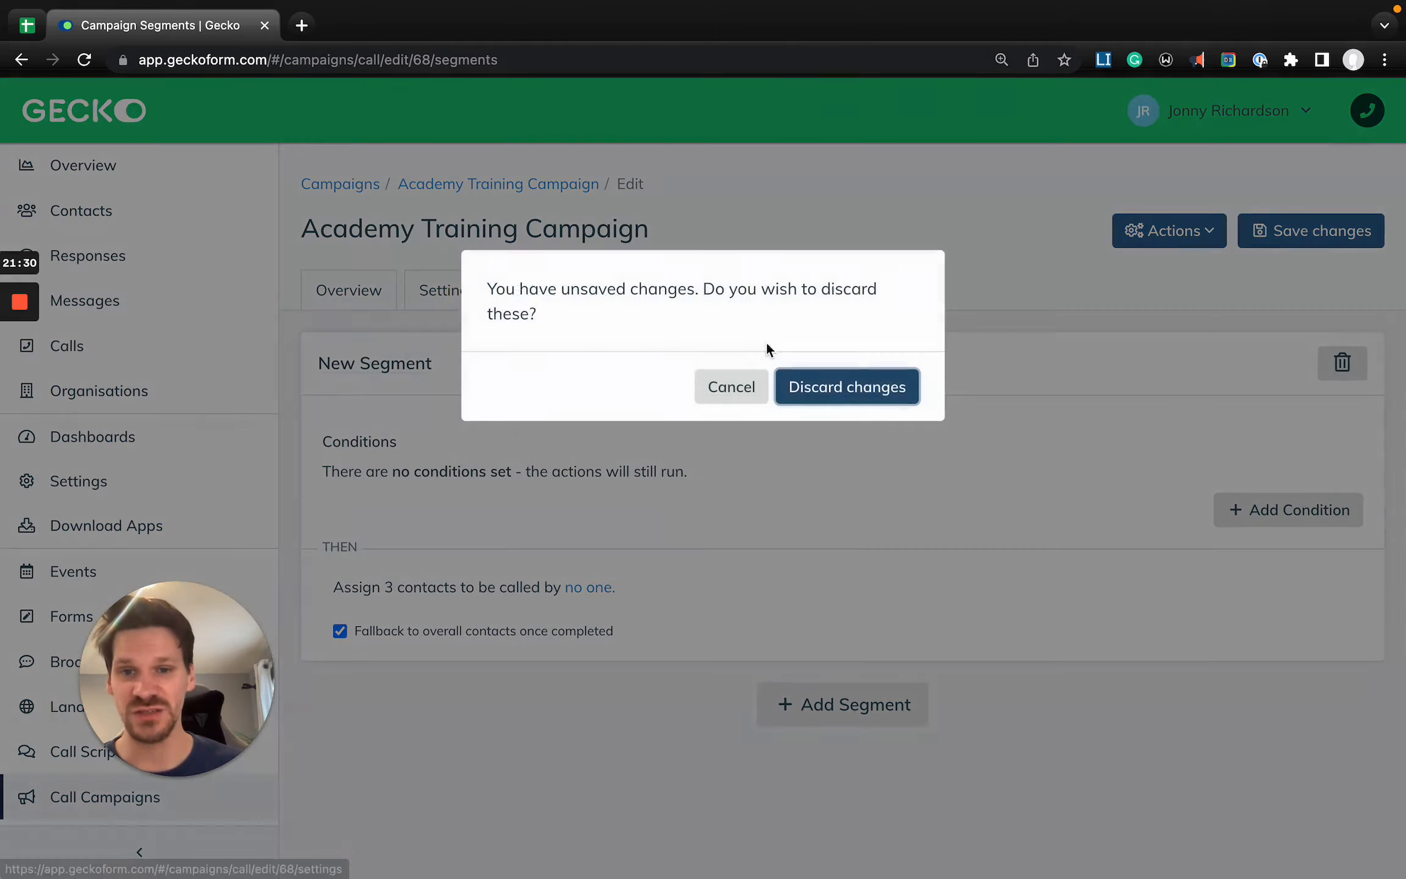
left_click(841, 391)
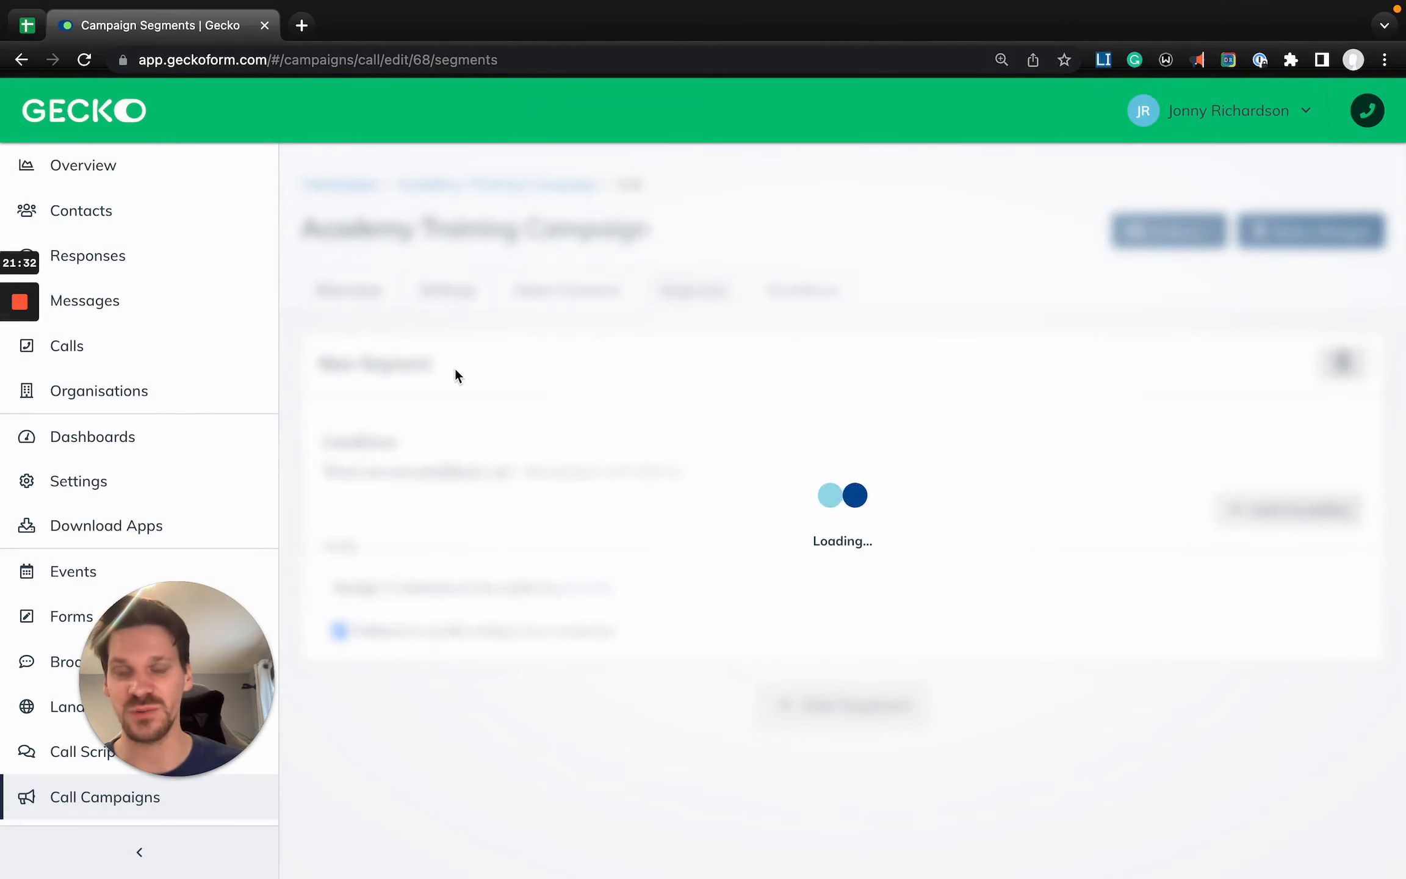
left_click(422, 492)
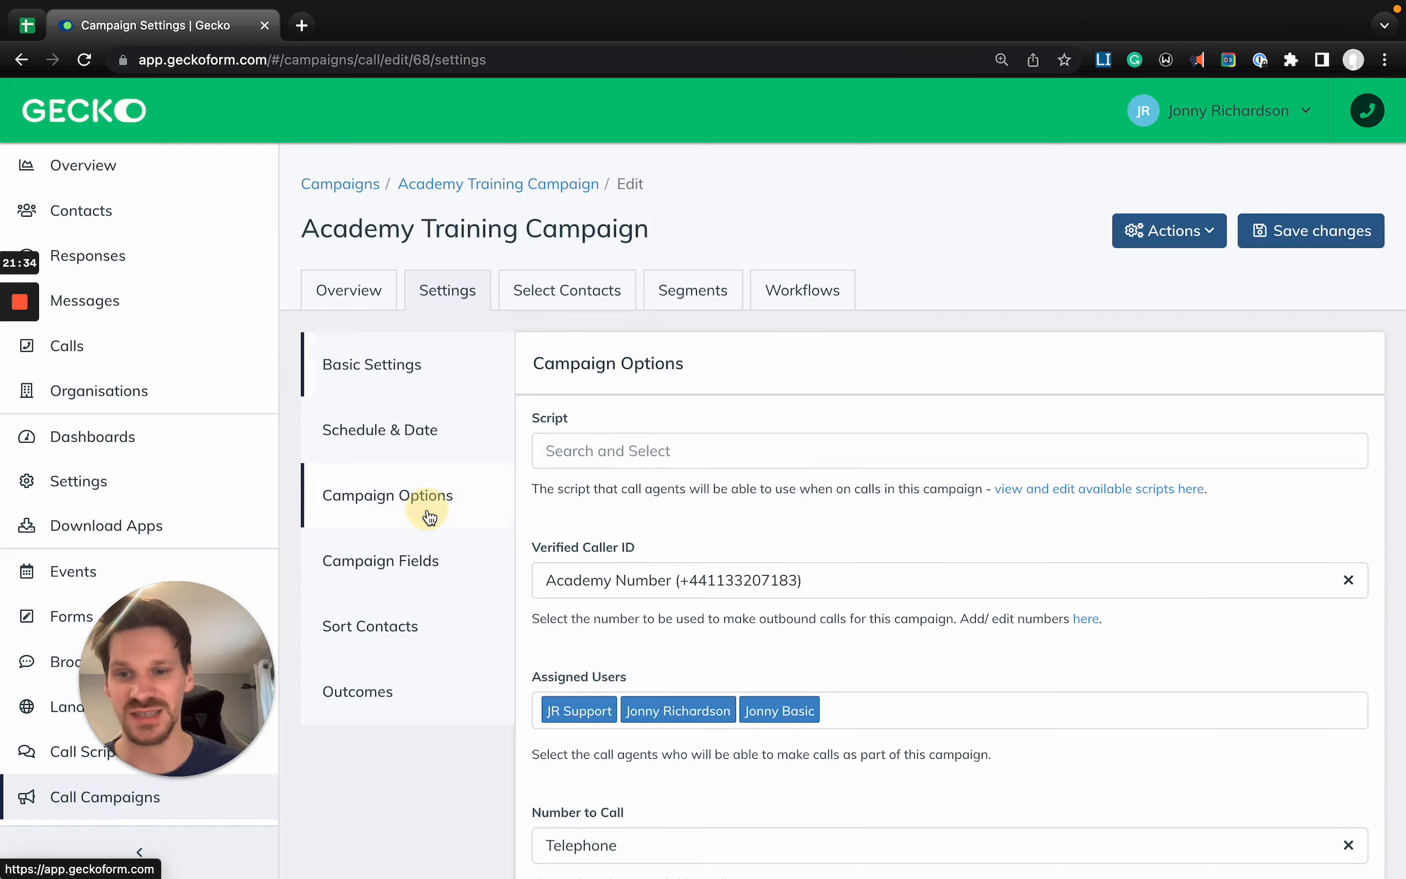
scroll(370, 502, "down", 2)
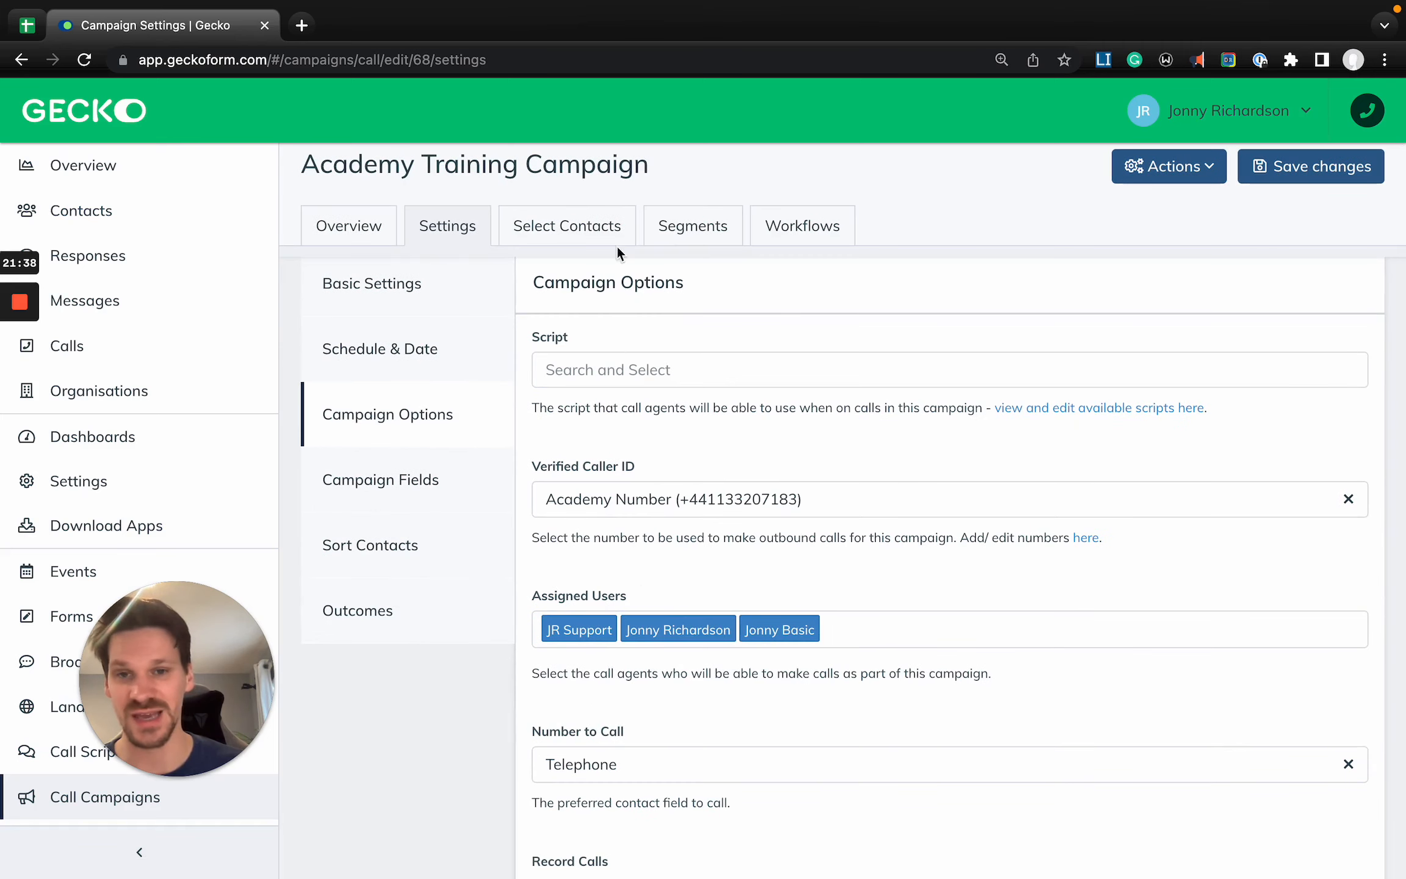
- Add a campaign segment with the condition that the contact field Nationality equals Netherlands
left_click(693, 226)
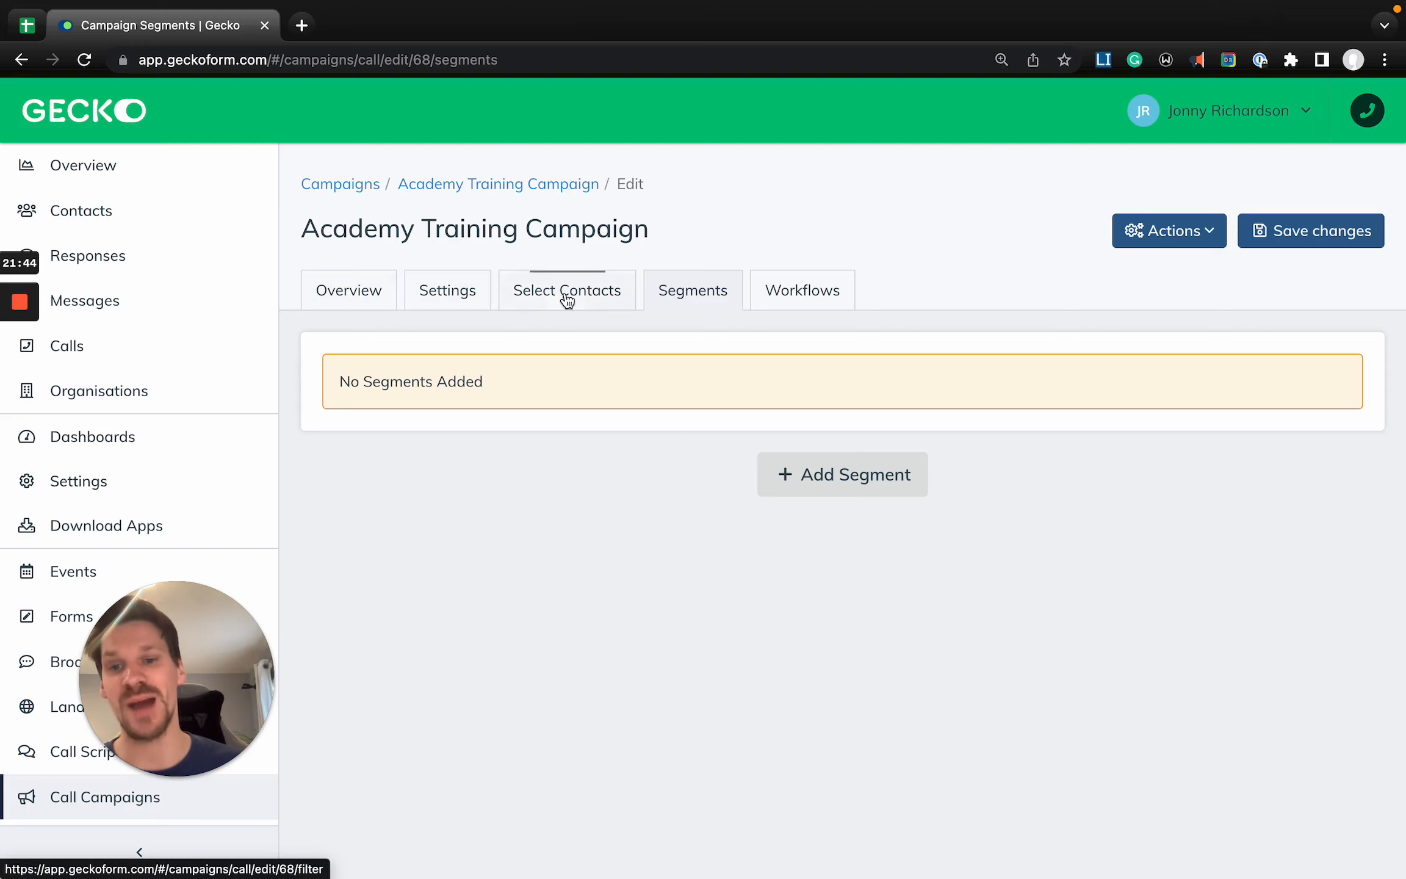
left_click(824, 467)
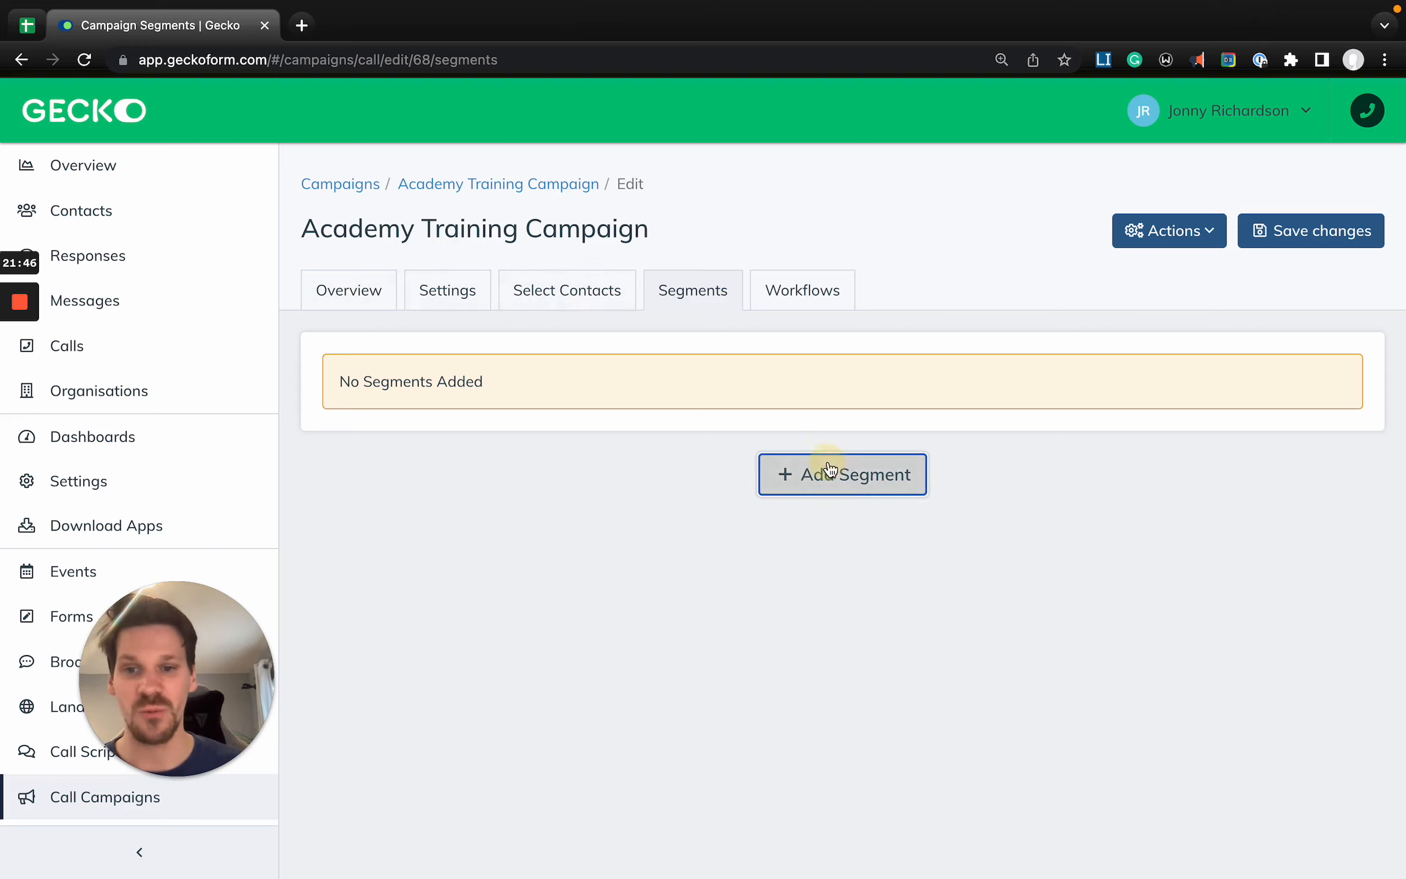
left_click(1279, 513)
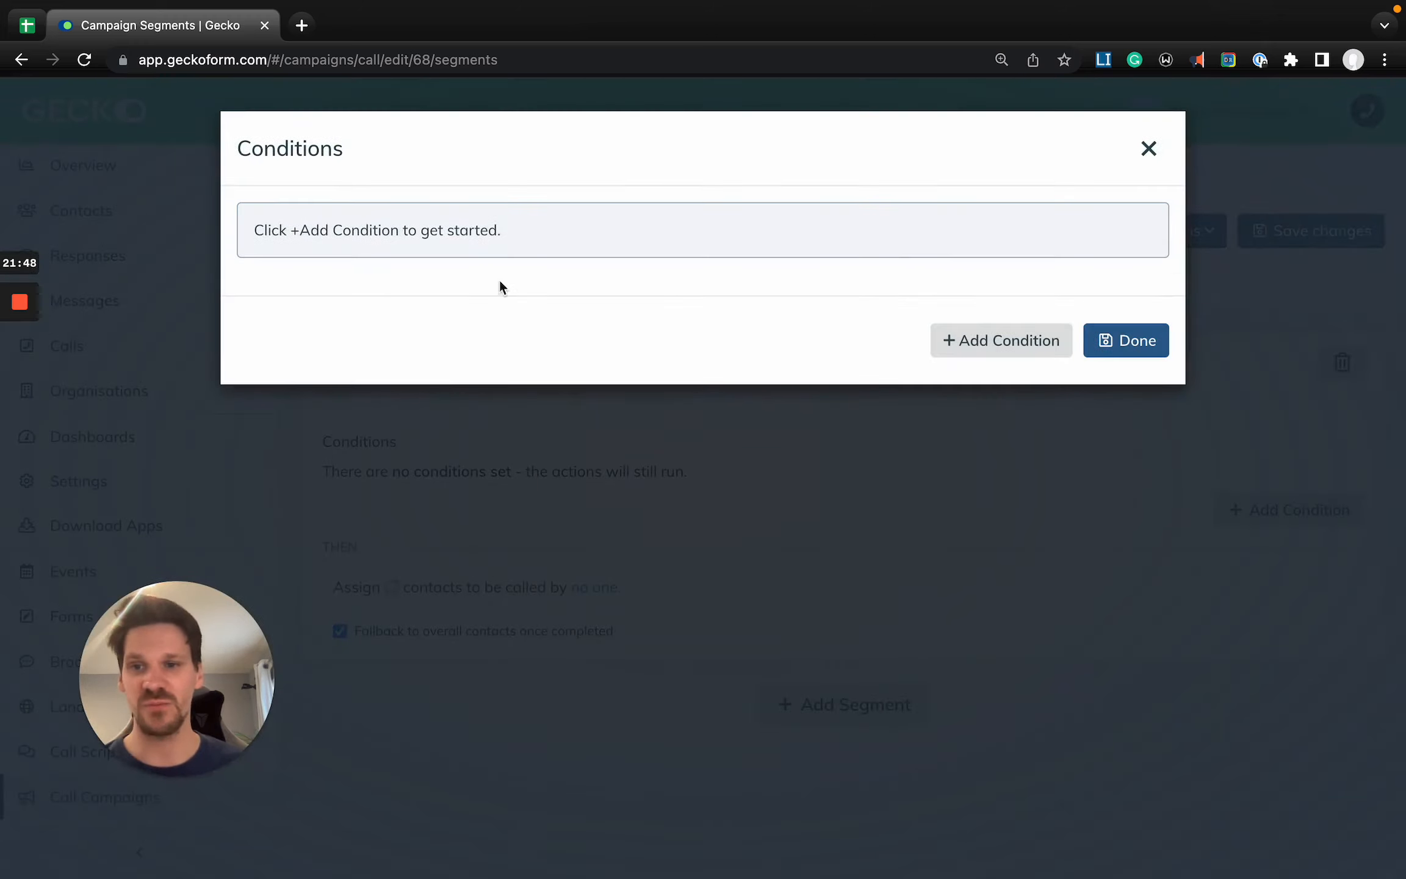
left_click(1038, 340)
left_click(876, 382)
left_click(339, 264)
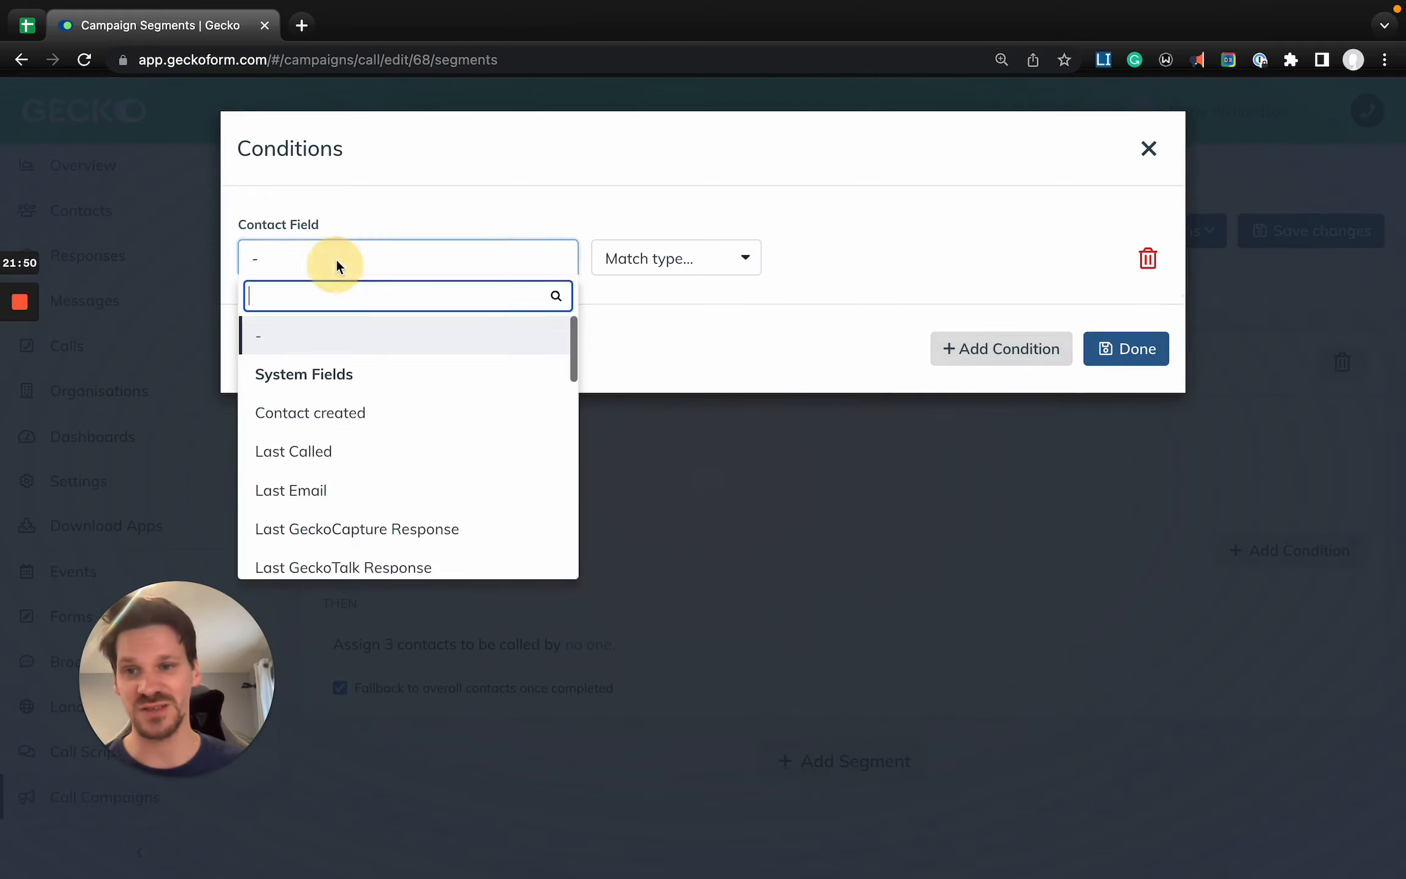
type("nat")
key("Return")
left_click(697, 264)
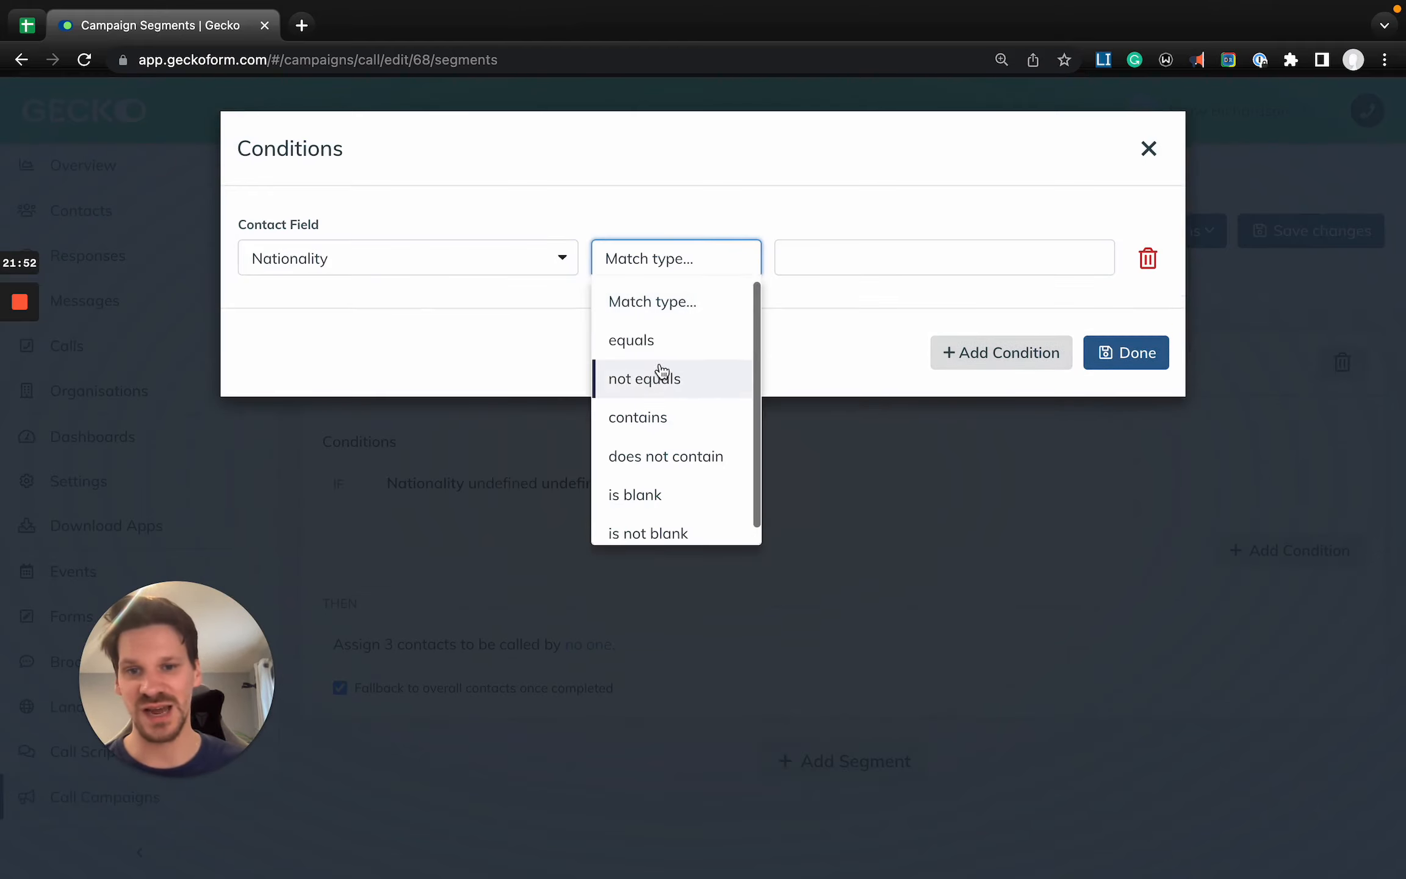
left_click(665, 343)
left_click(865, 269)
type("nether")
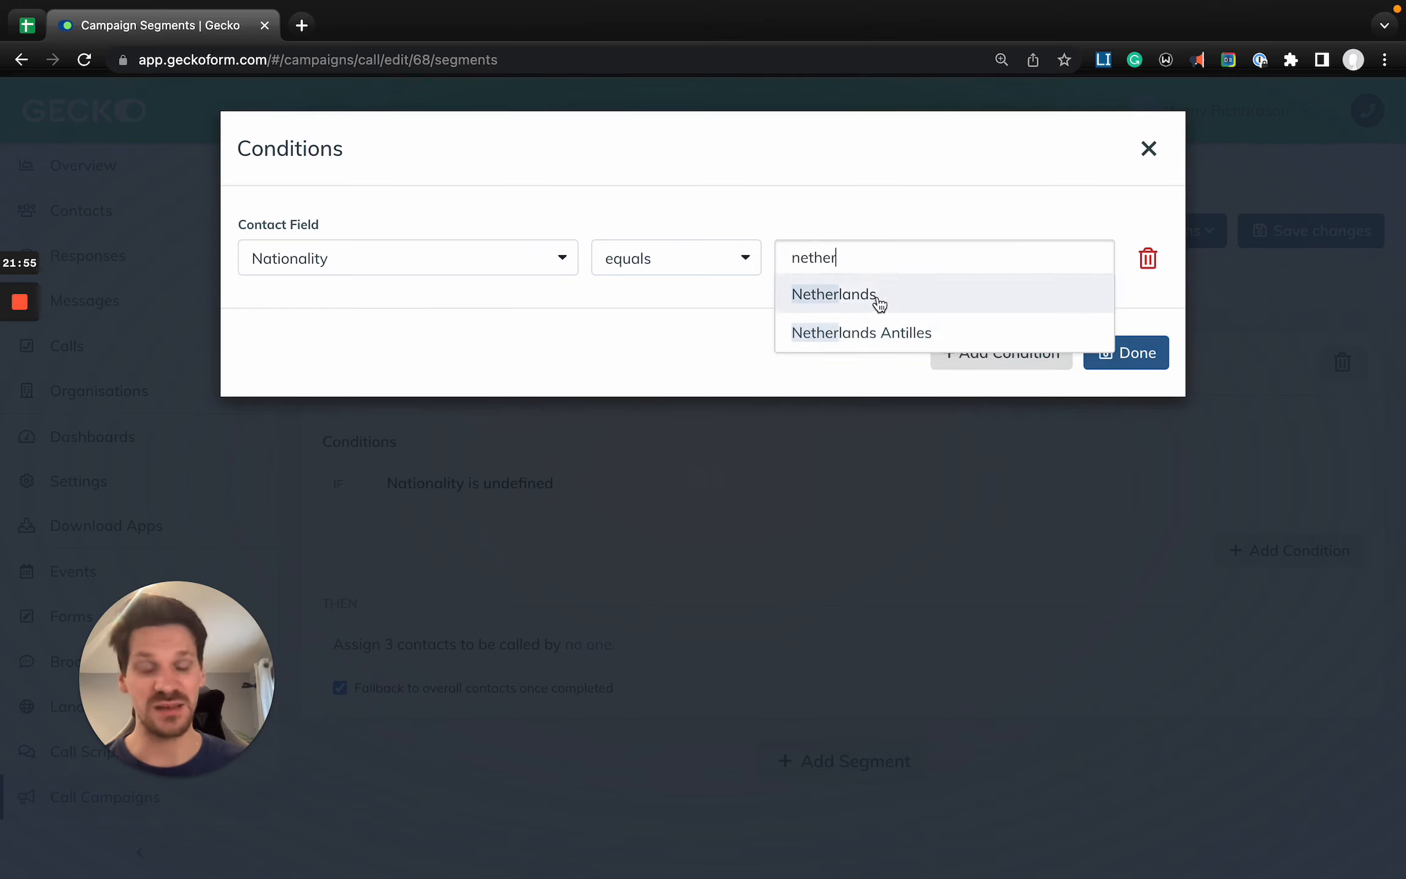
left_click(880, 299)
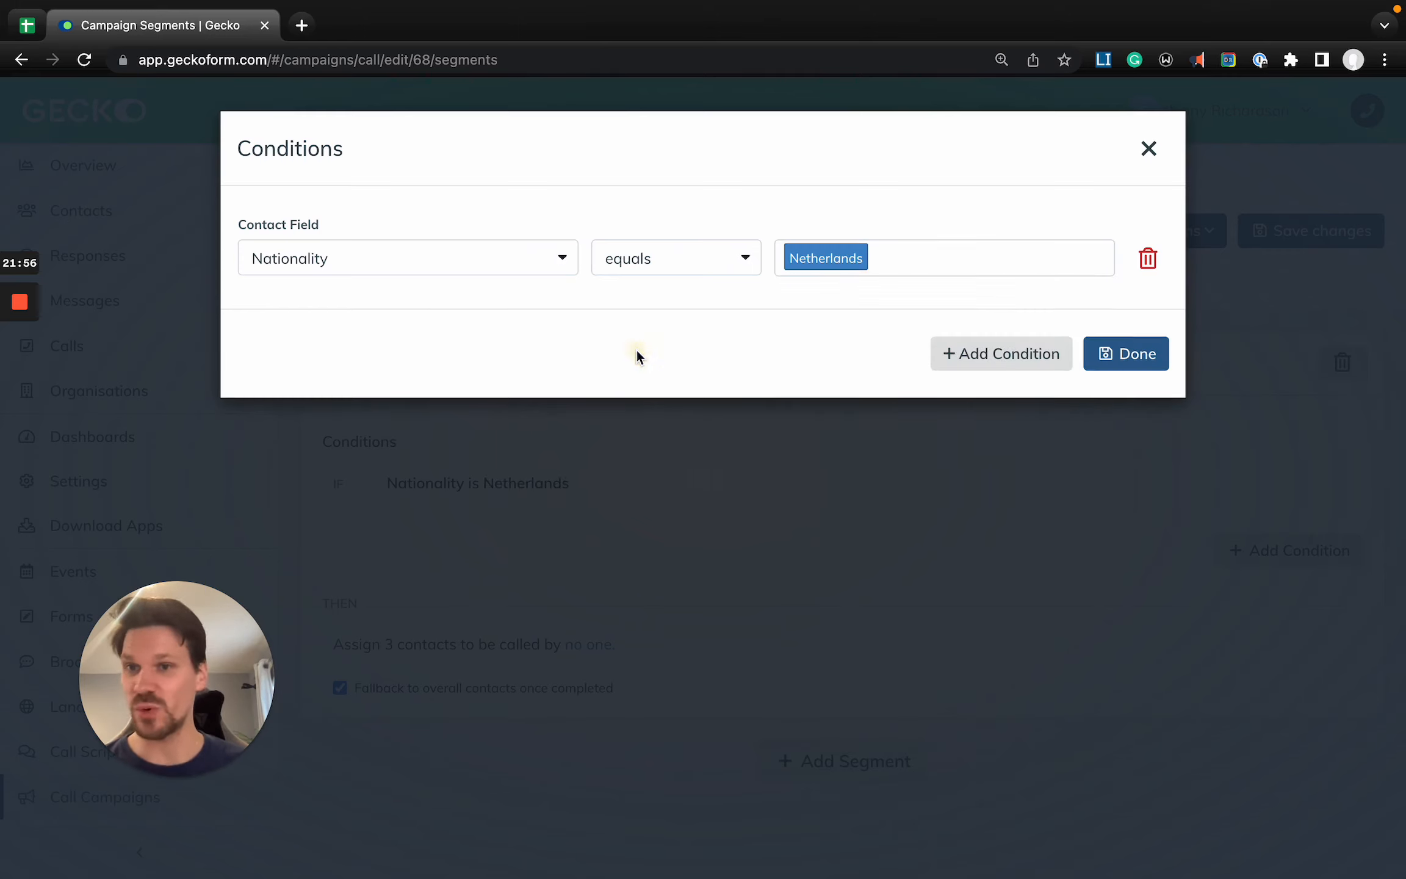
left_click(1141, 357)
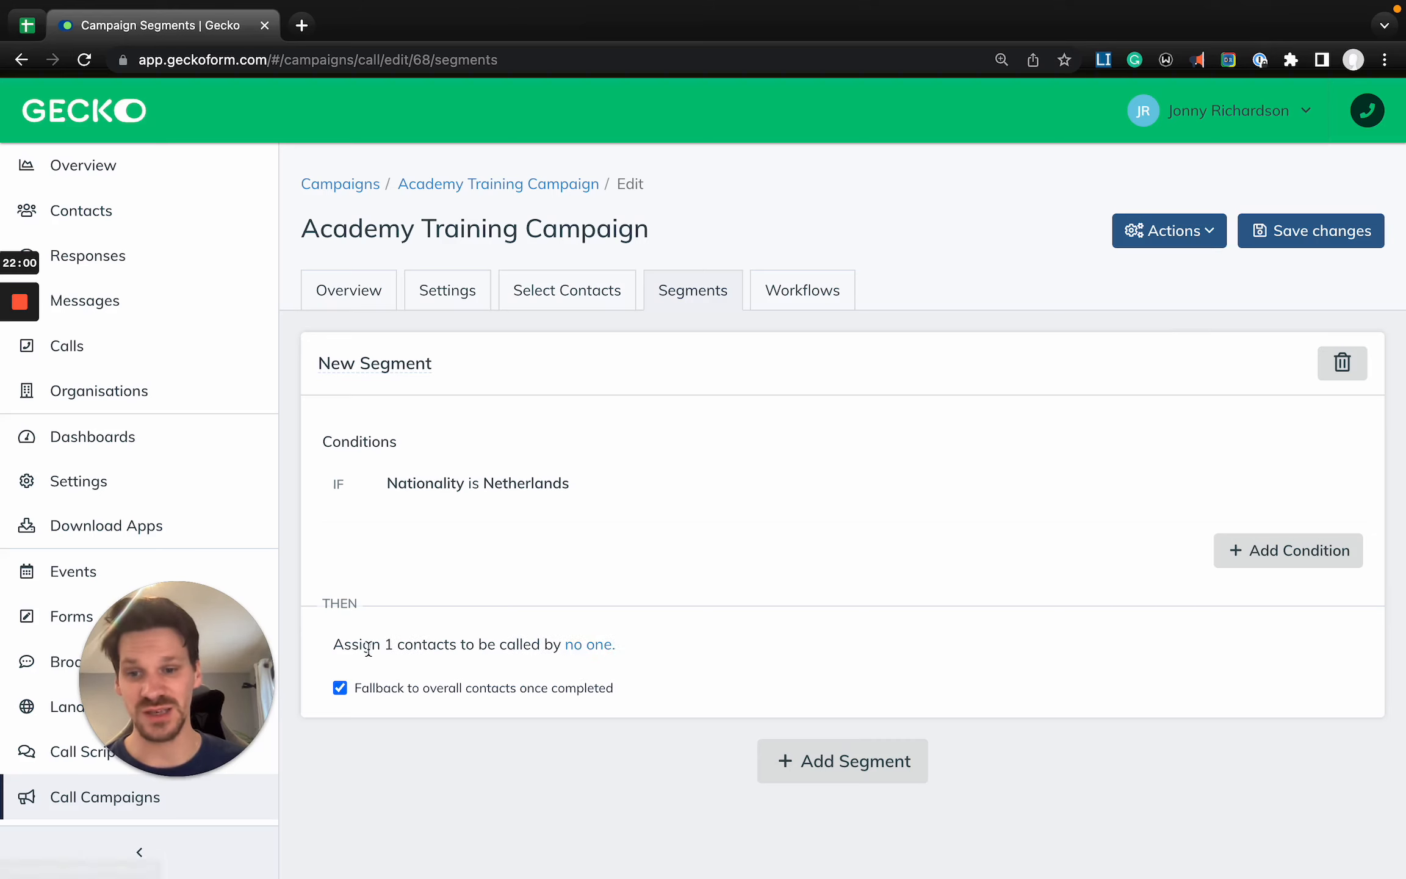
- Assign the Netherlands segment's contacts to be called by the Basic user, leaving the segment caller ID blank
left_click(406, 647)
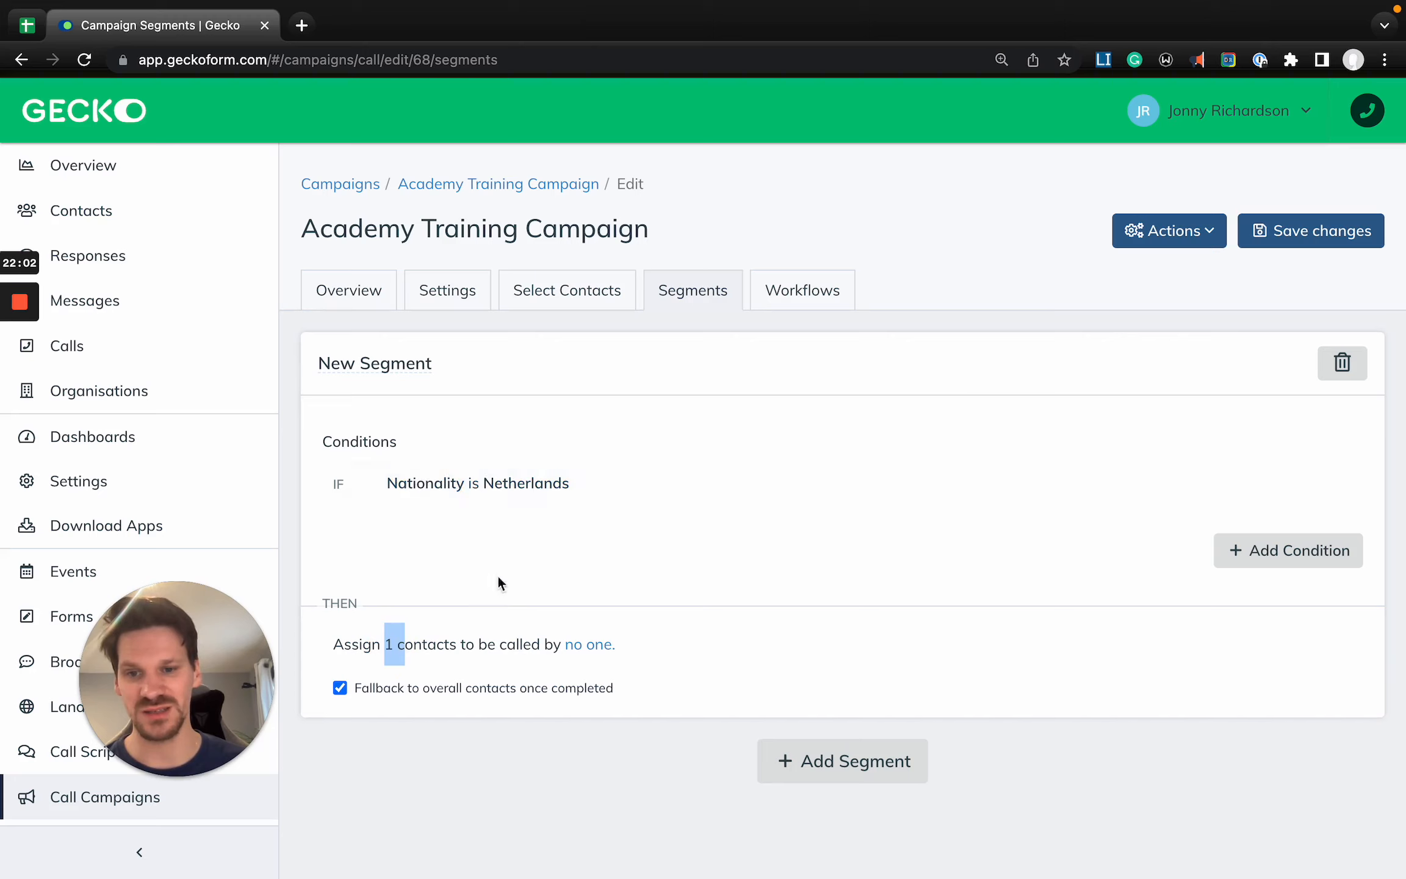
left_click(595, 647)
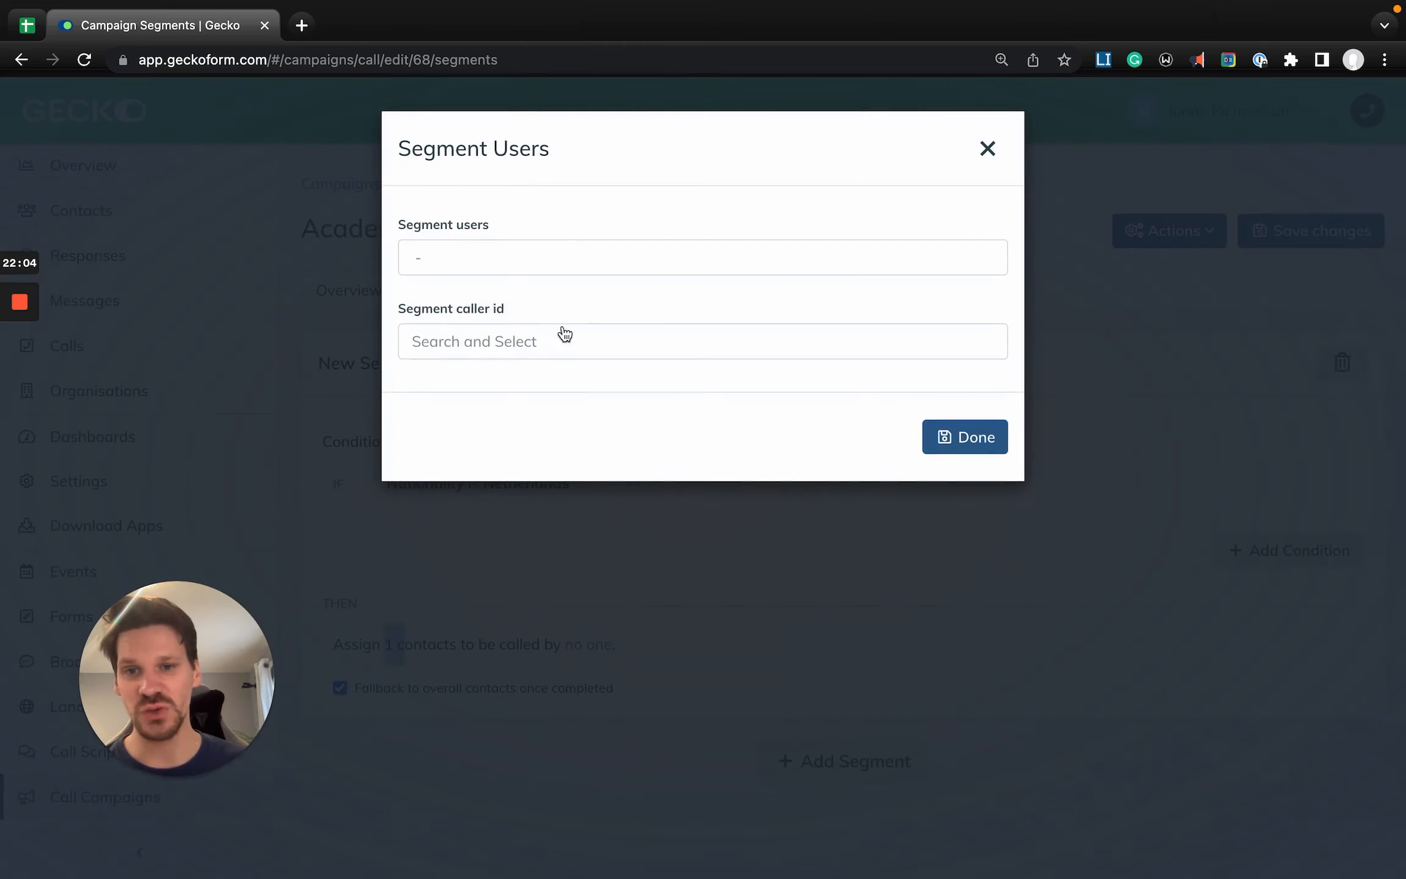
left_click(502, 259)
left_click(511, 298)
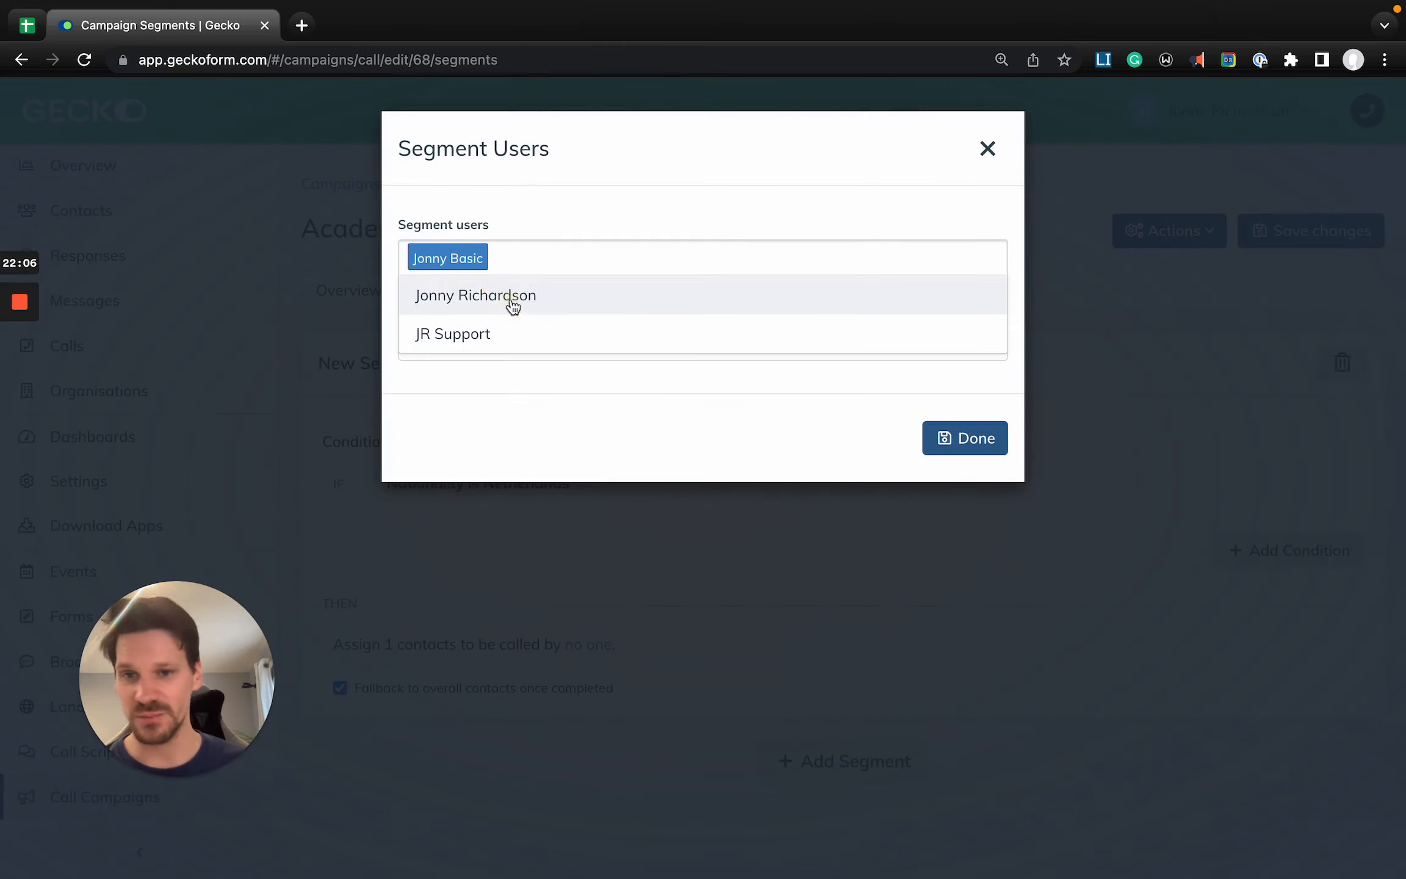
left_click(649, 408)
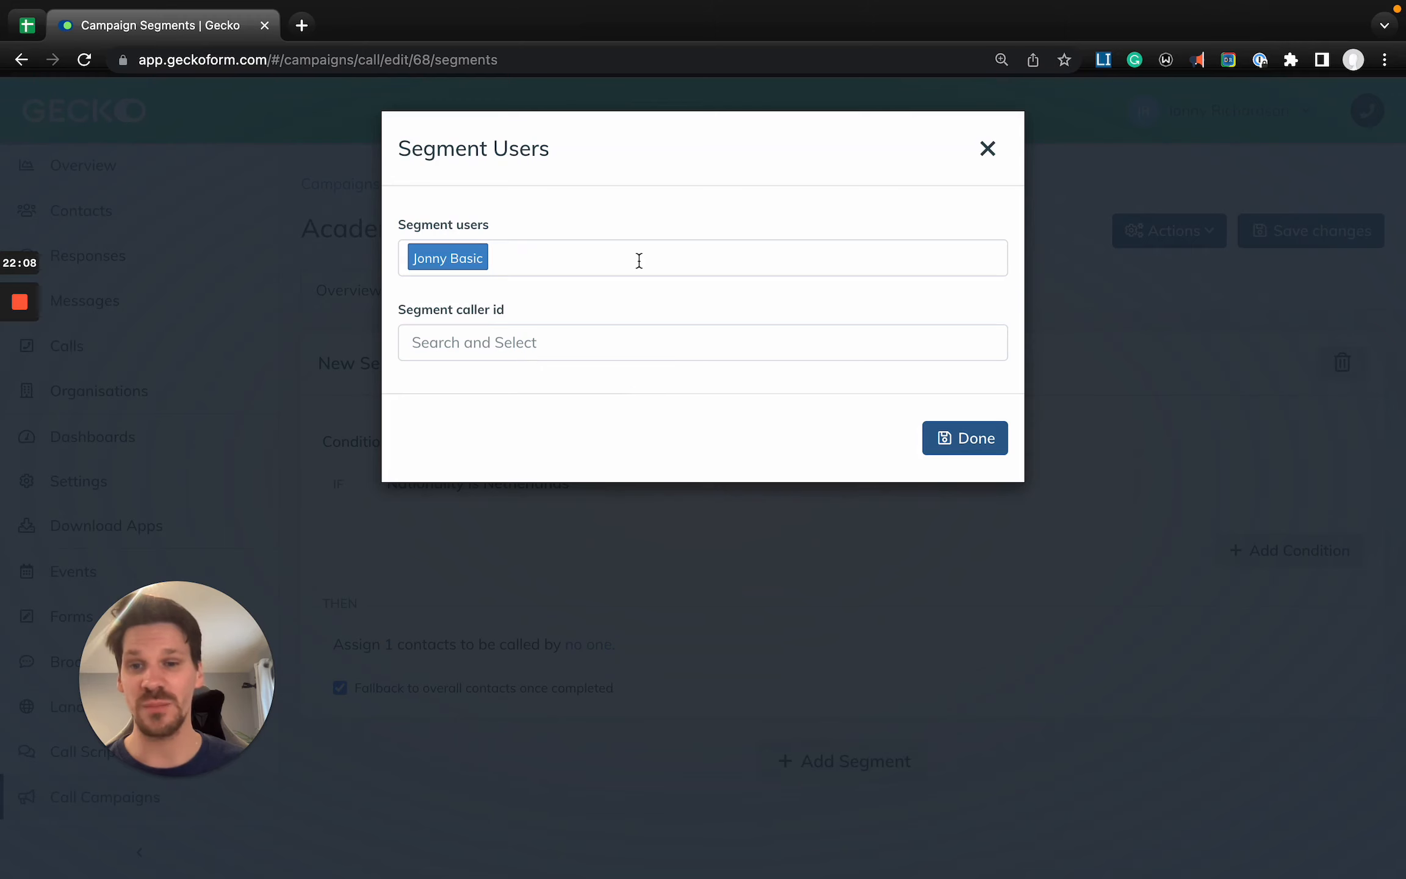
left_click(947, 444)
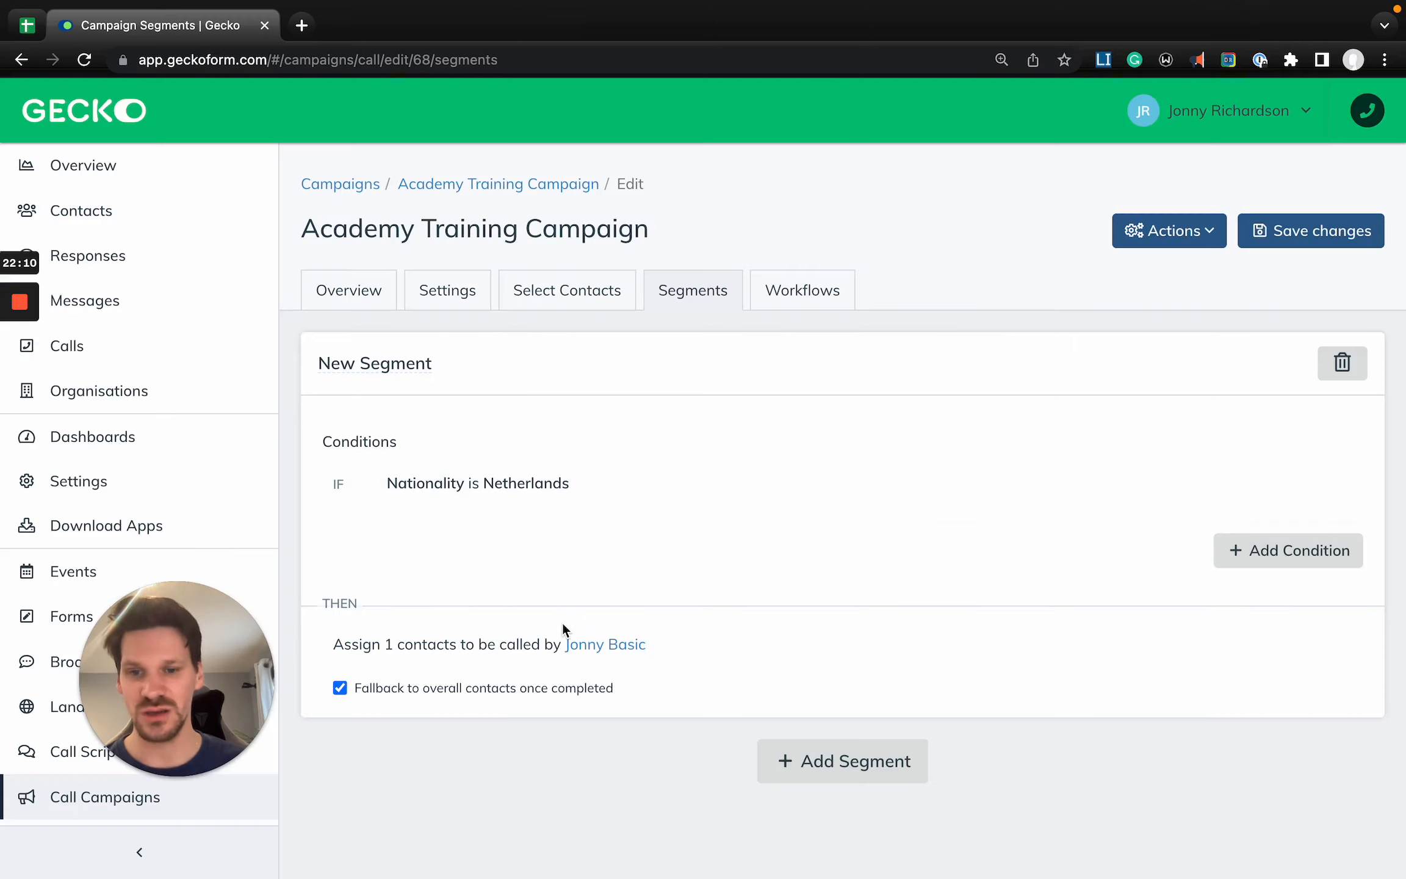
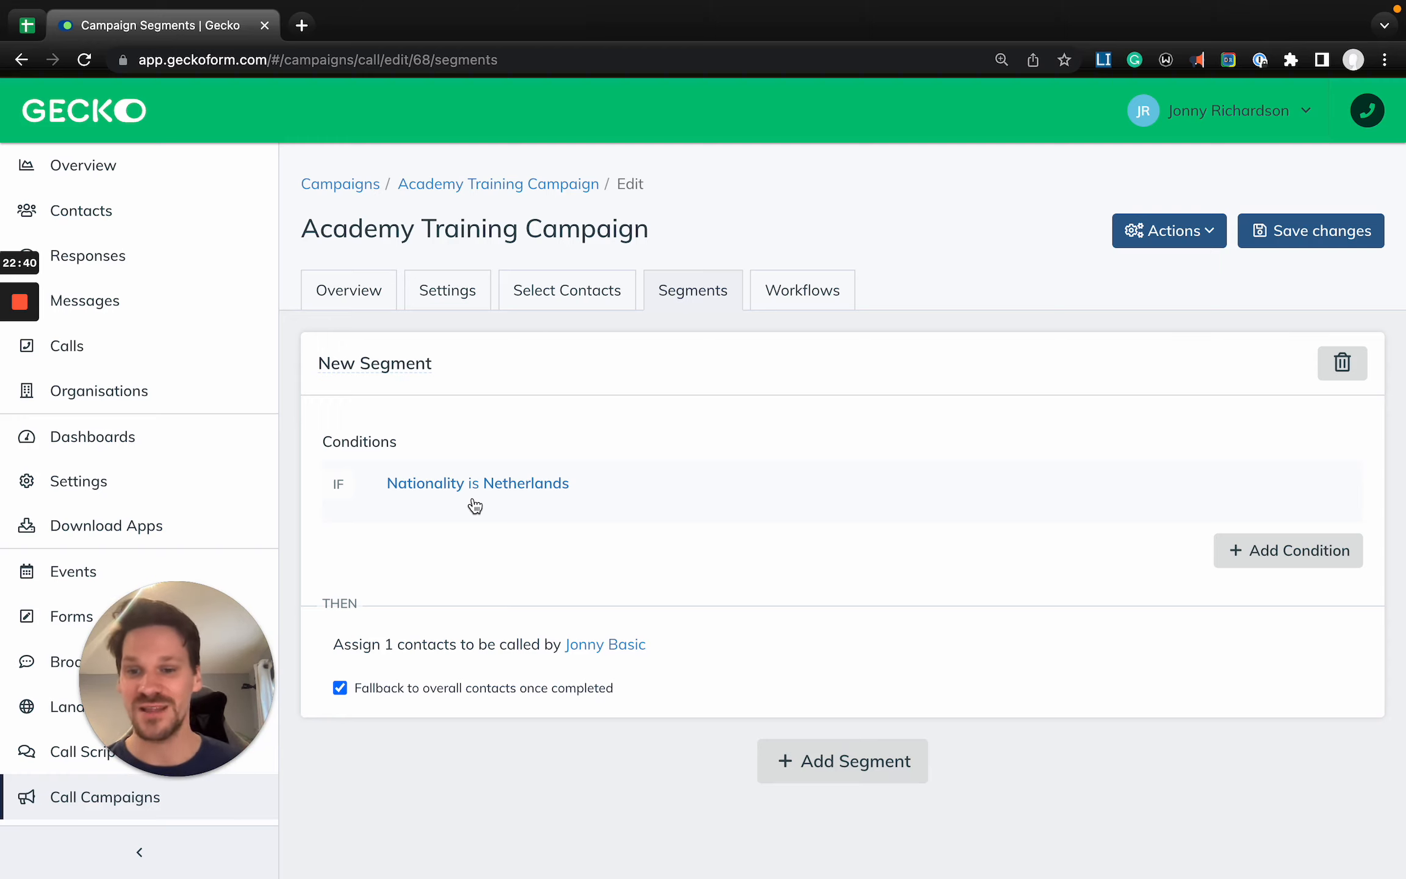
left_click(854, 762)
scroll(775, 633, "down", 3)
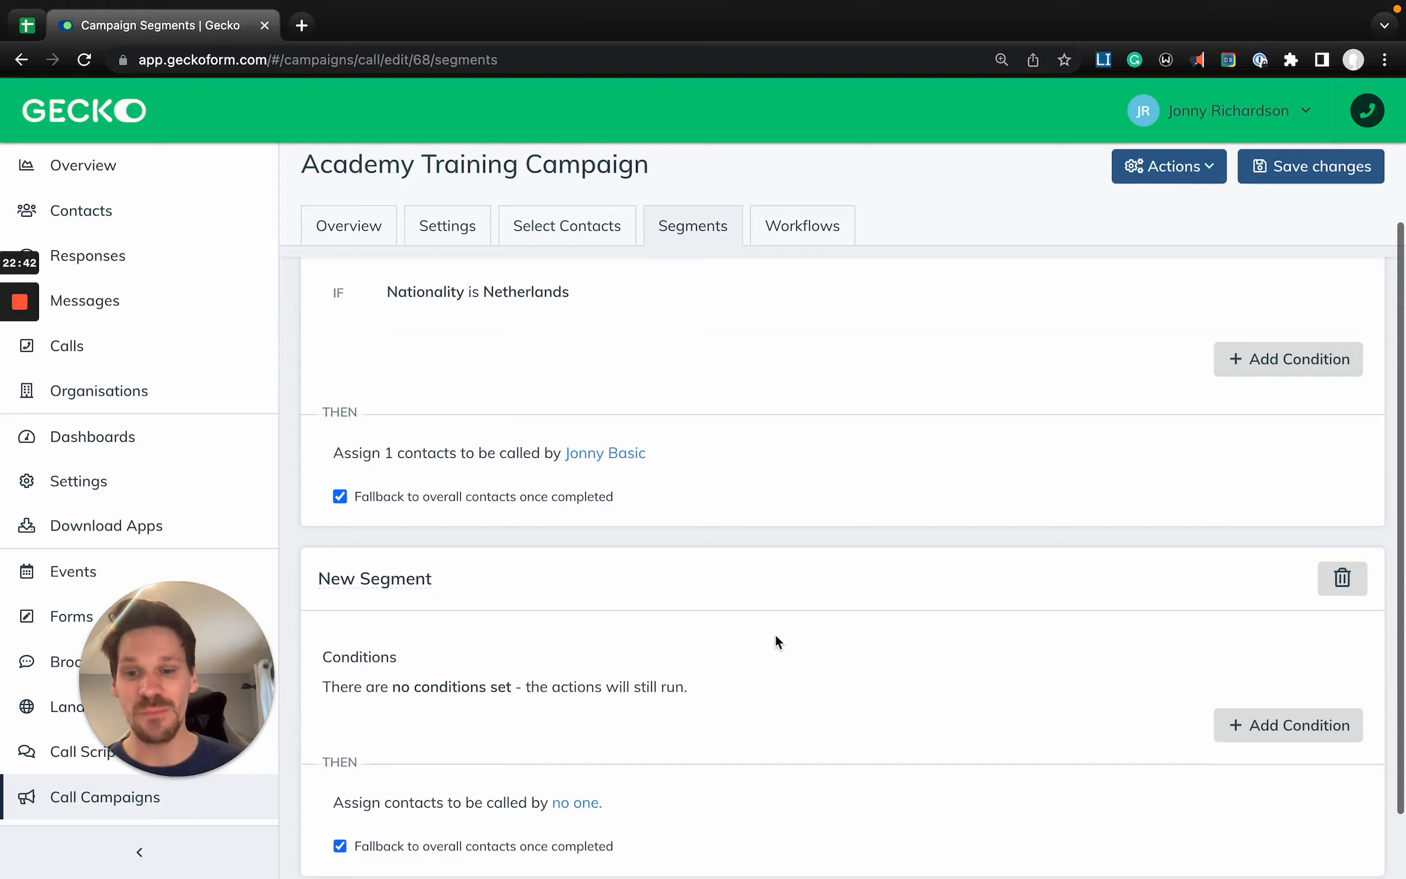
left_click(1342, 493)
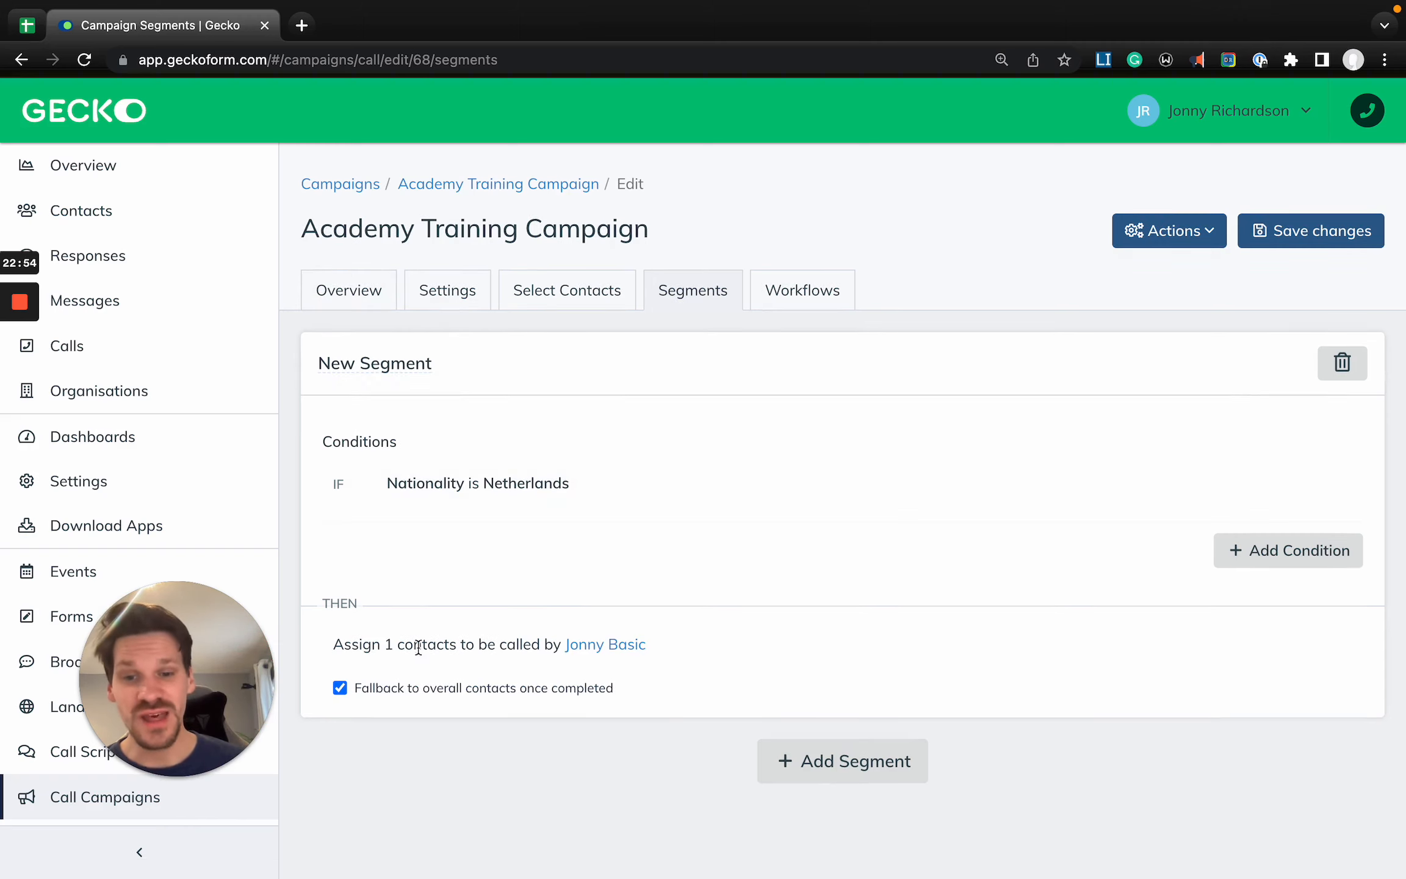
- Assign the account owner as an additional caller for the Netherlands segment and turn off the fallback to overall contacts once completed
left_click(587, 646)
left_click(579, 259)
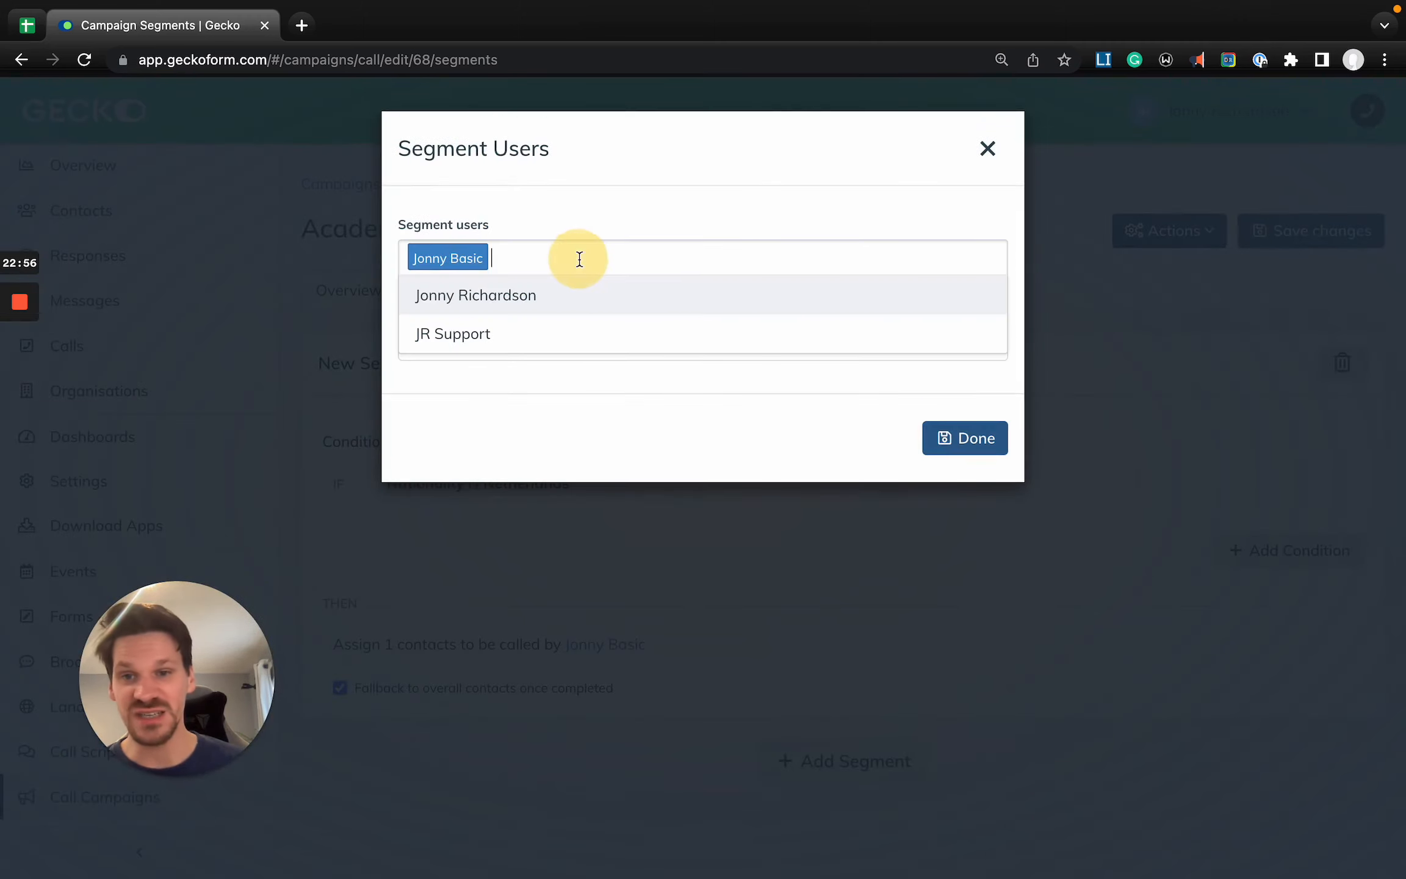
left_click(571, 297)
left_click(964, 452)
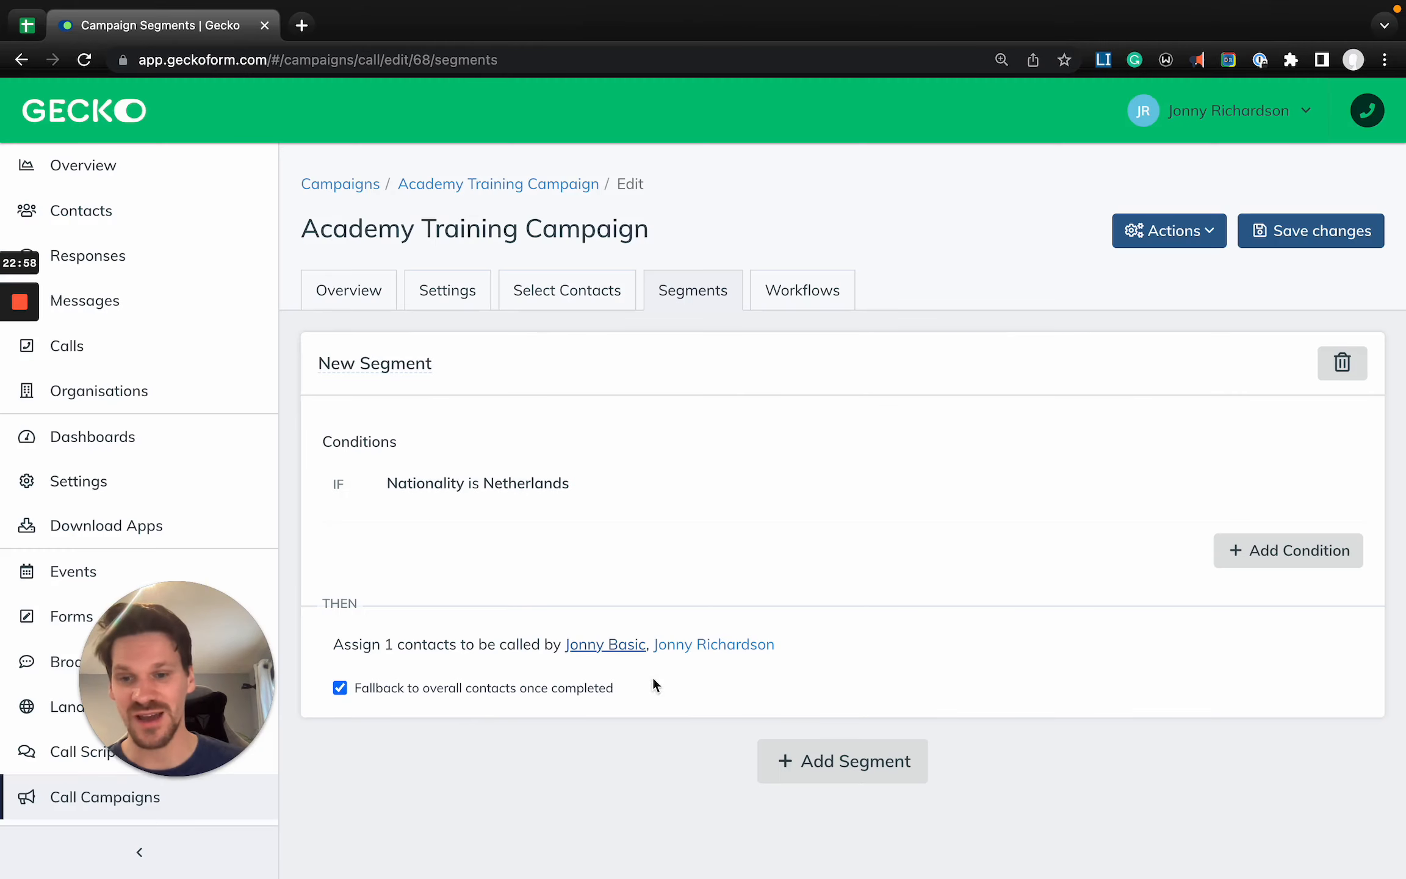
left_click(341, 690)
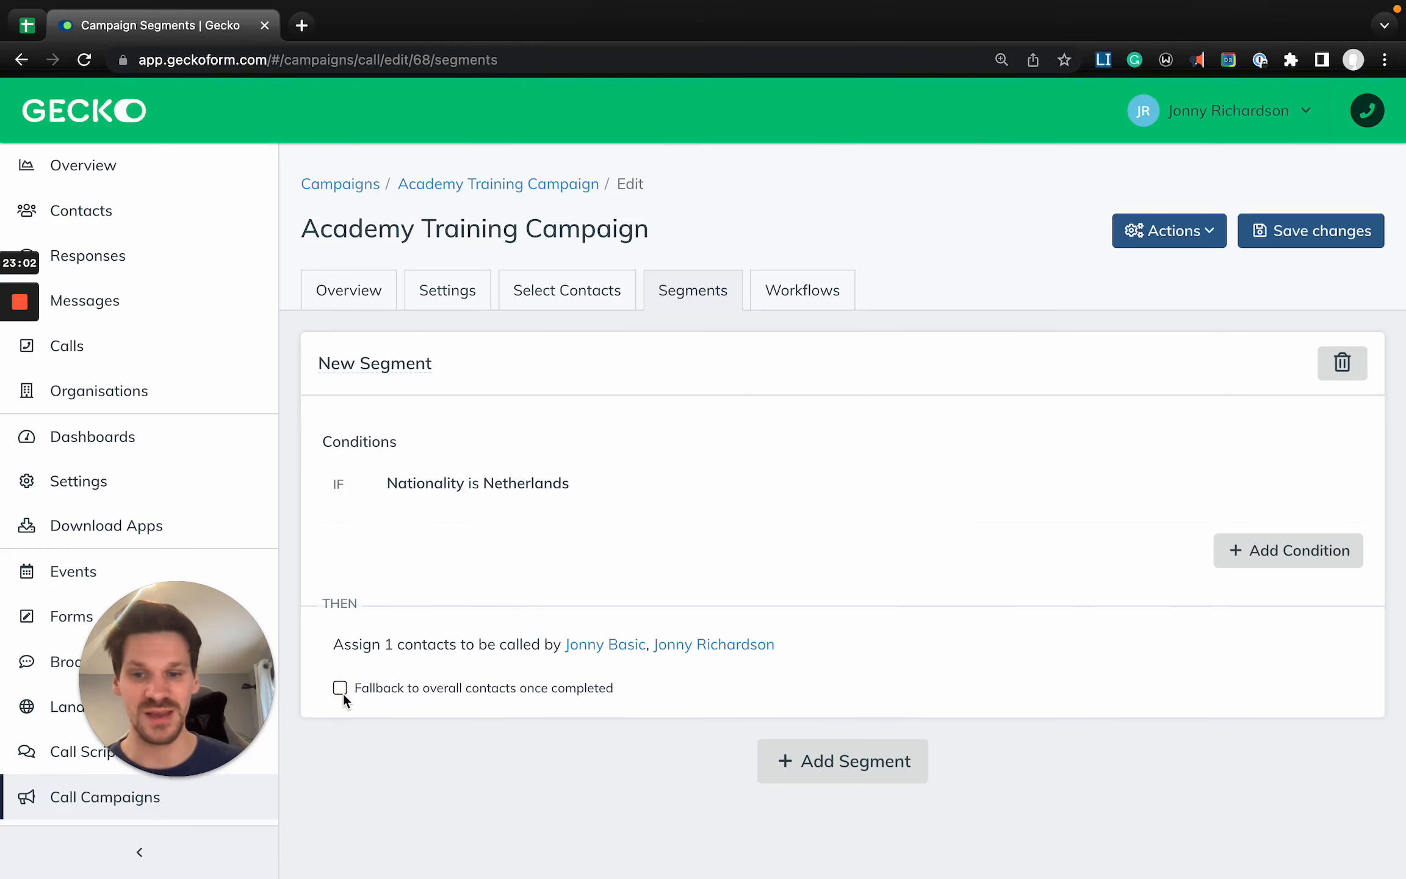
- Delete the Netherlands segment and save the campaign without segments
left_click(1346, 366)
left_click(1313, 233)
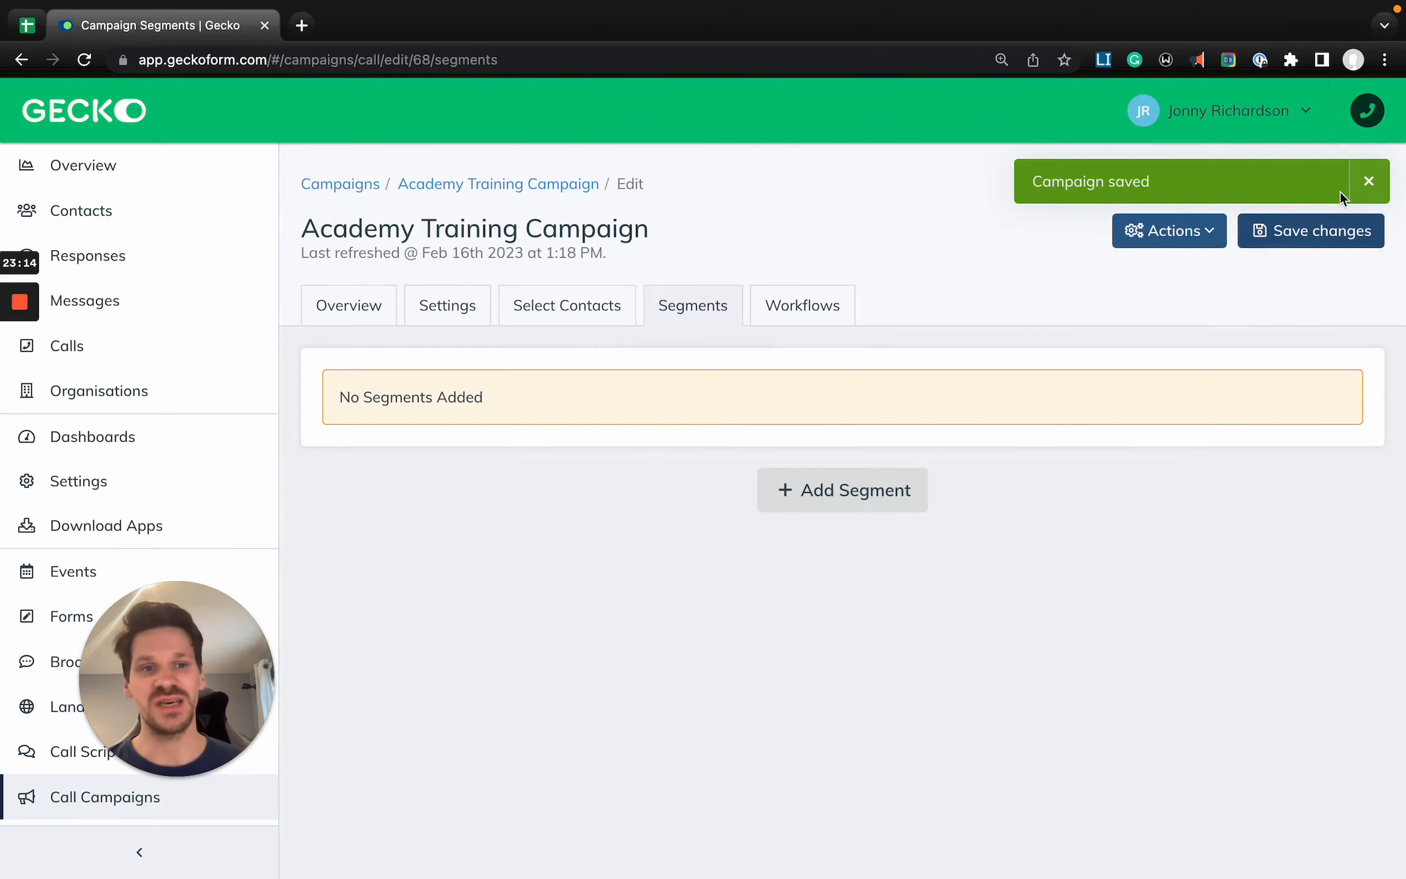
left_click(1381, 190)
- Add a workflow named Voicemail to the Academy Training Campaign
left_click(820, 310)
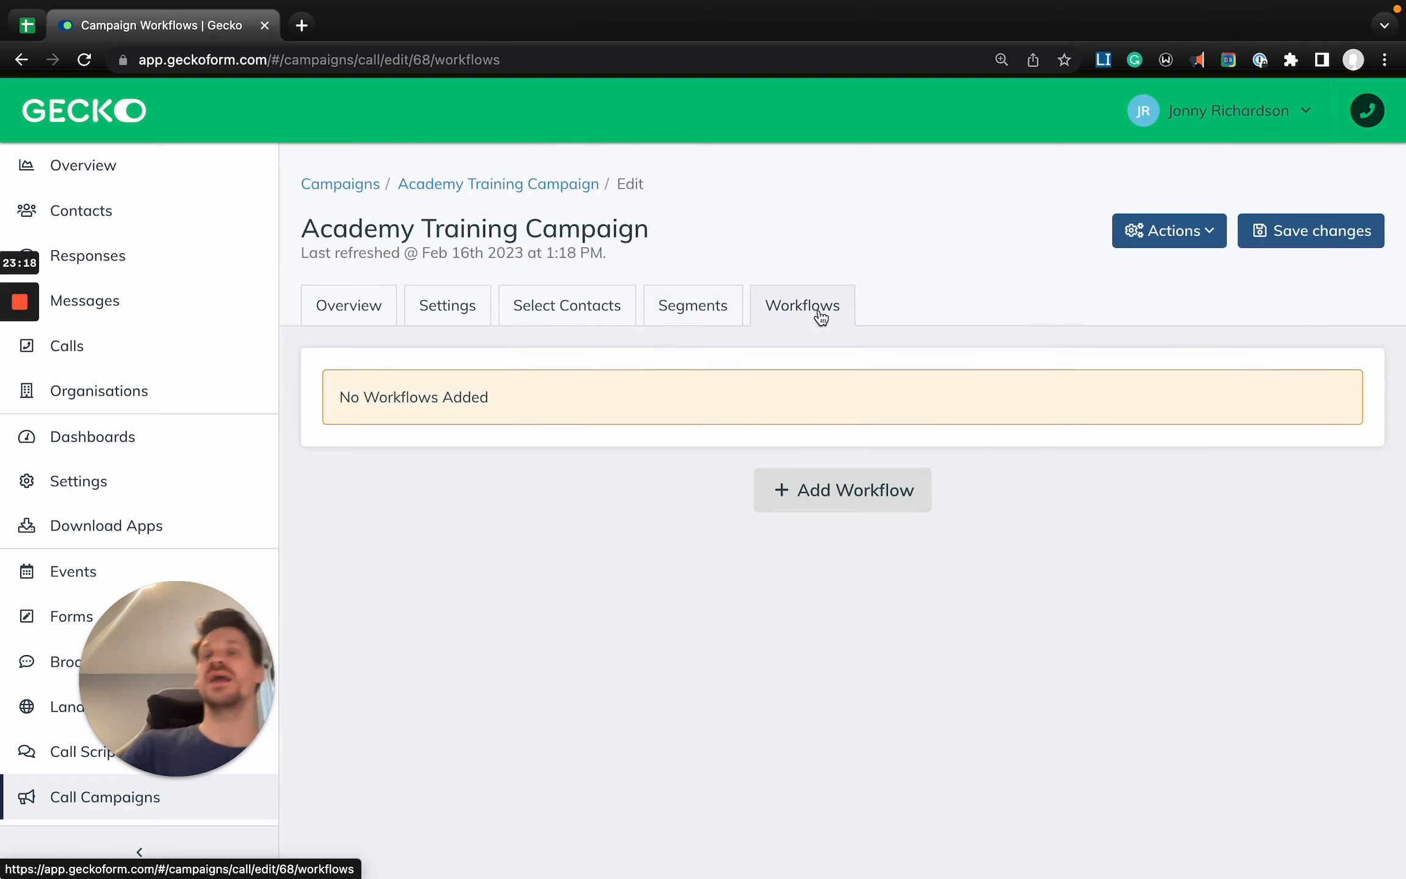
left_click(820, 503)
left_click(550, 411)
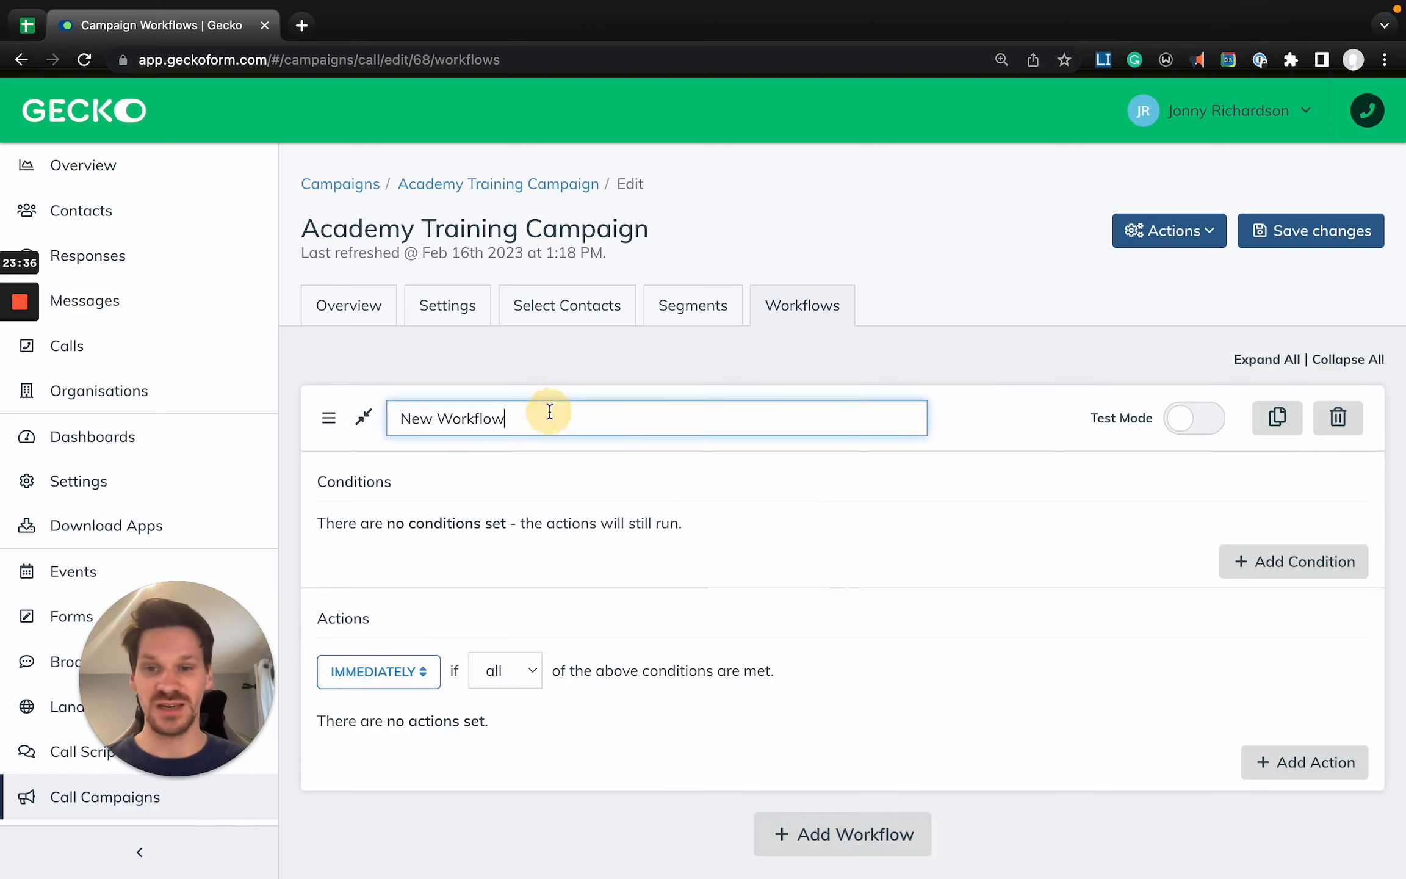
key("super+a")
type("Voicemail")
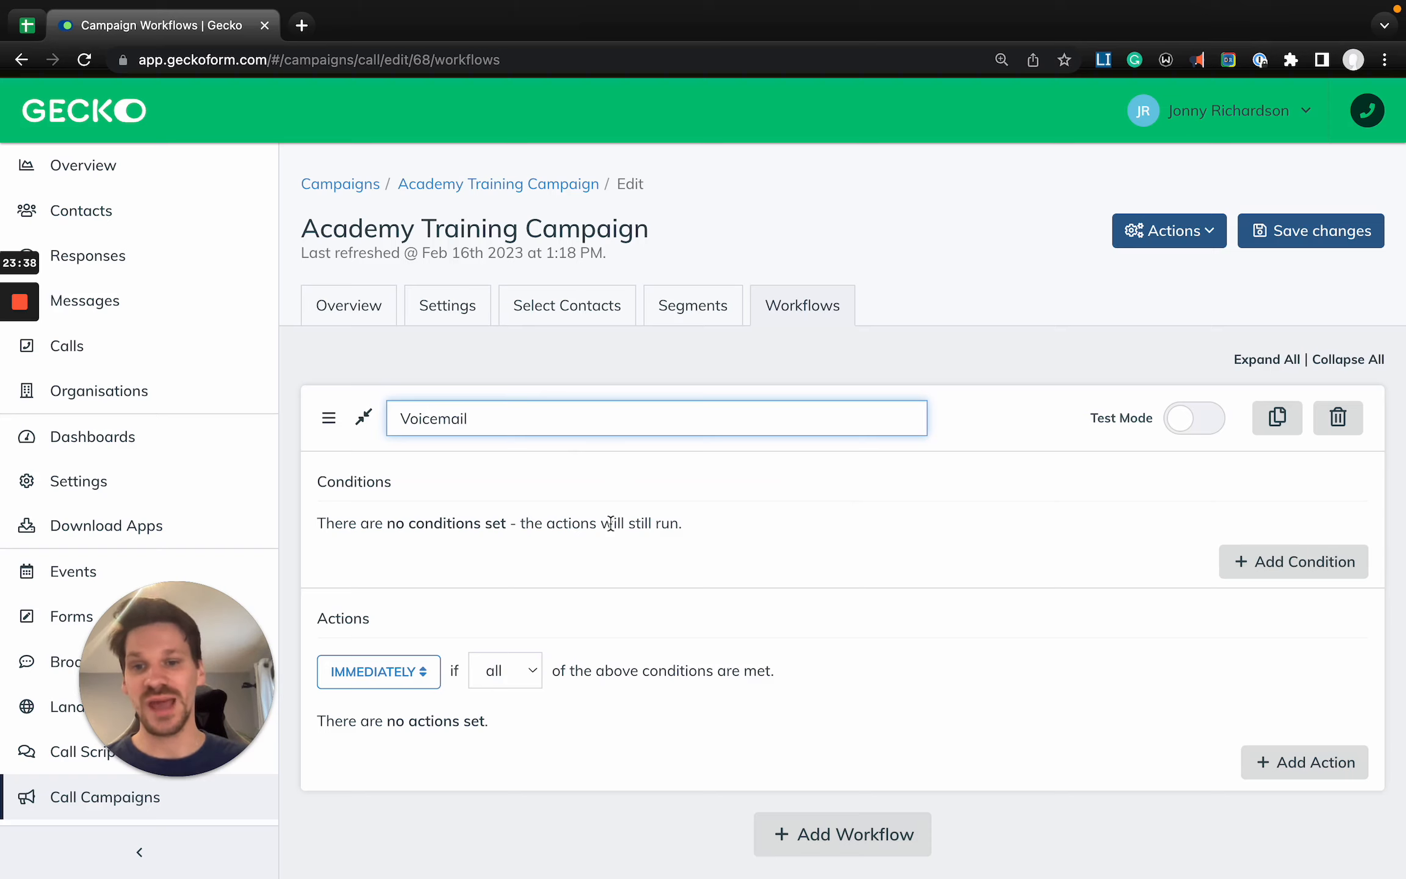
left_click(831, 512)
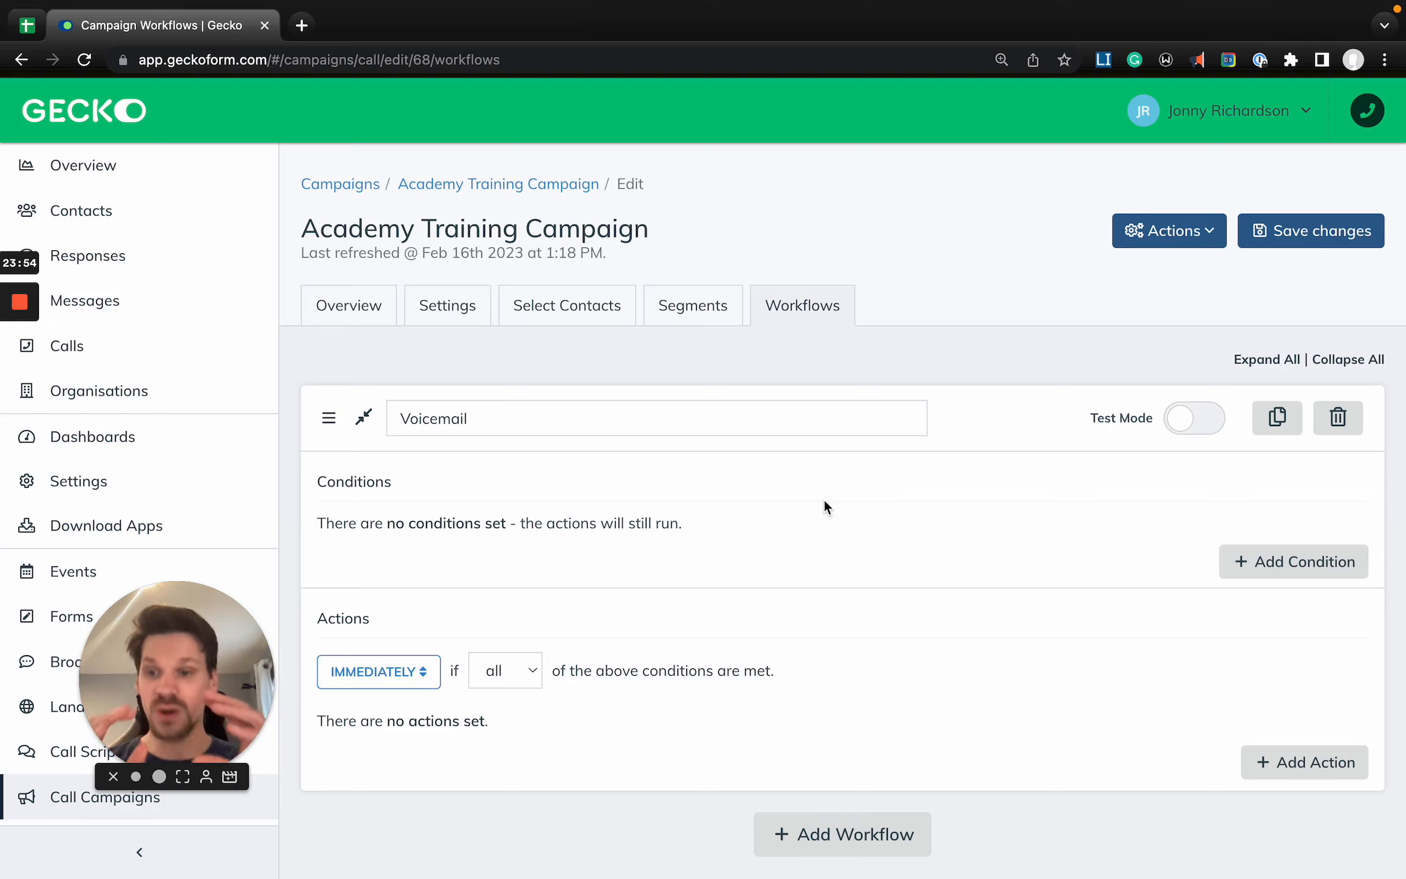
- Add a condition to the Voicemail workflow that the outcome equals Left message on voicemail
left_click_drag(330, 617, 471, 627)
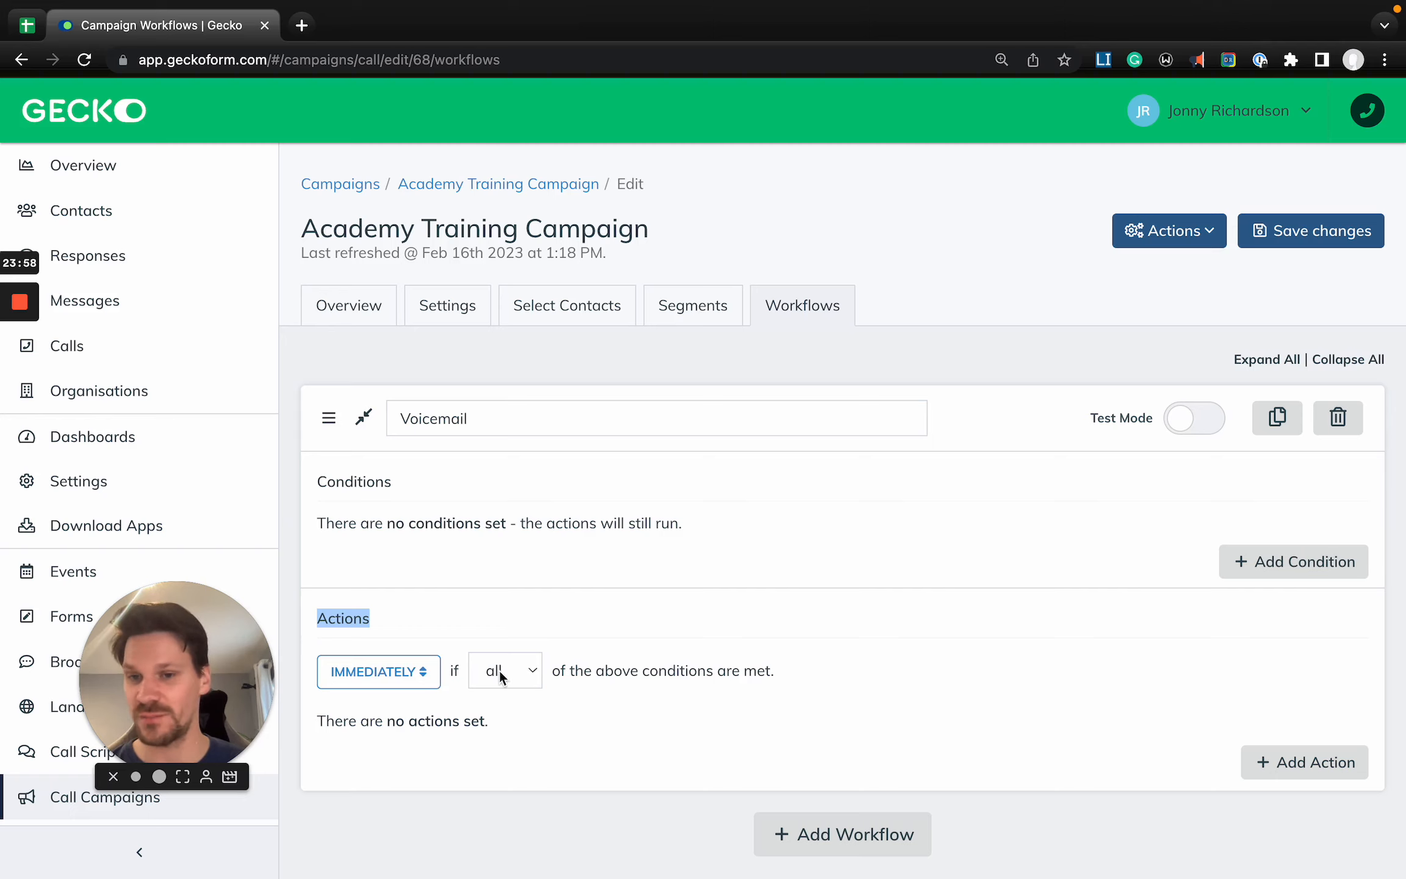
left_click(1258, 560)
left_click(598, 261)
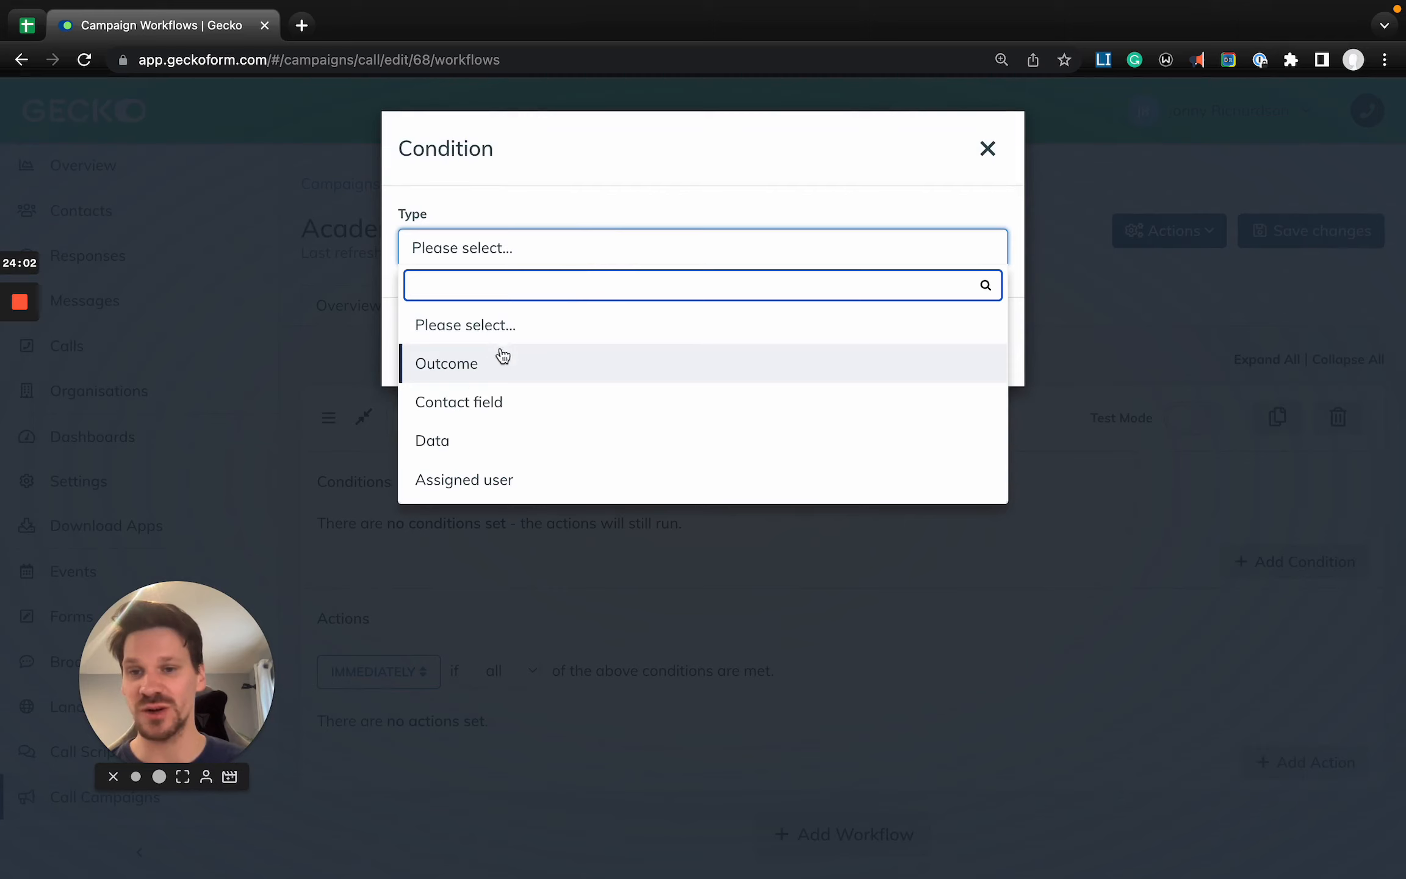
left_click(462, 374)
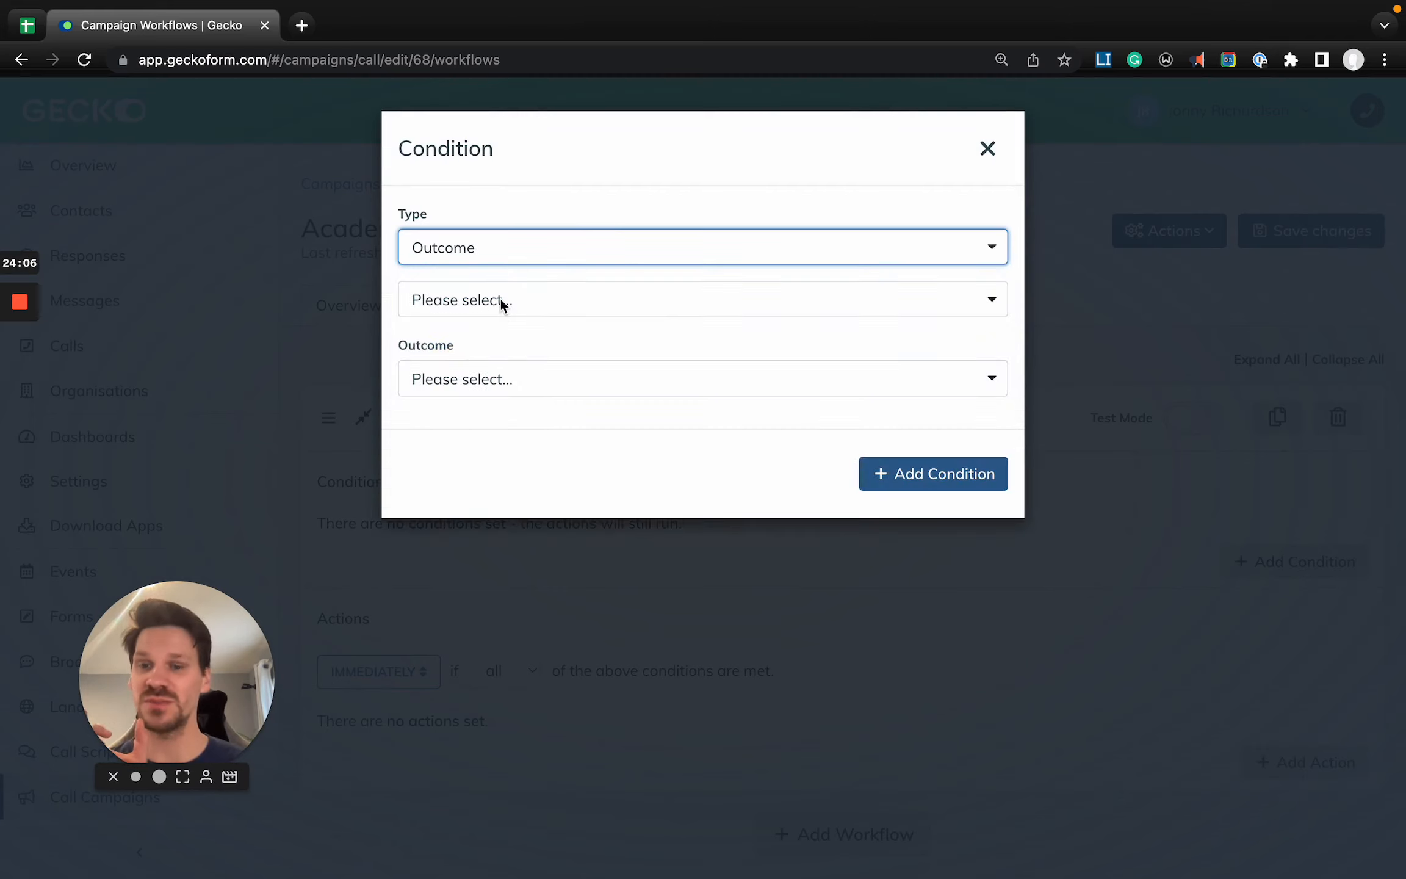
left_click(501, 299)
left_click(450, 415)
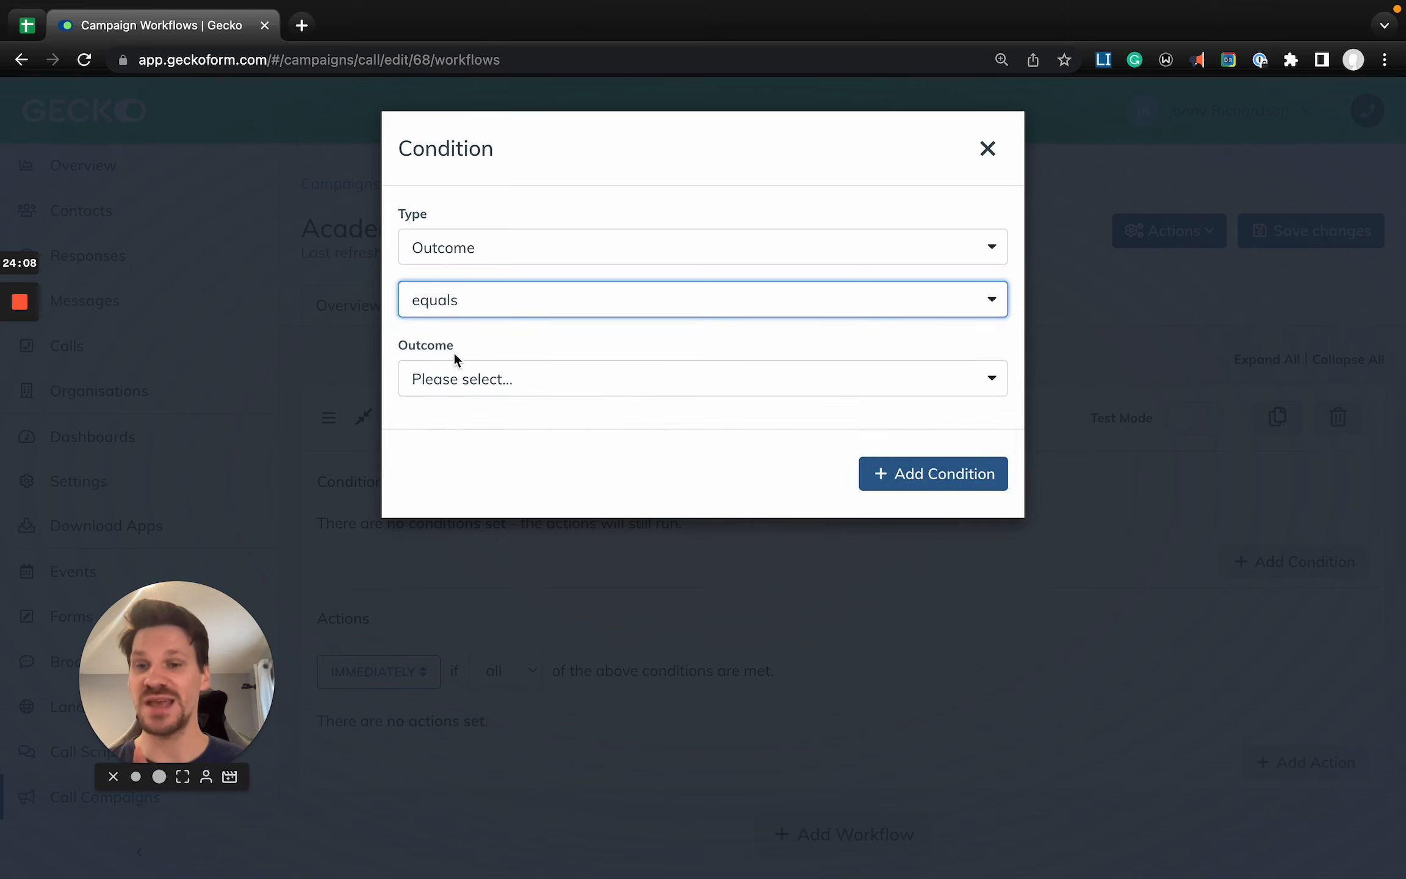
left_click(453, 374)
type("vo")
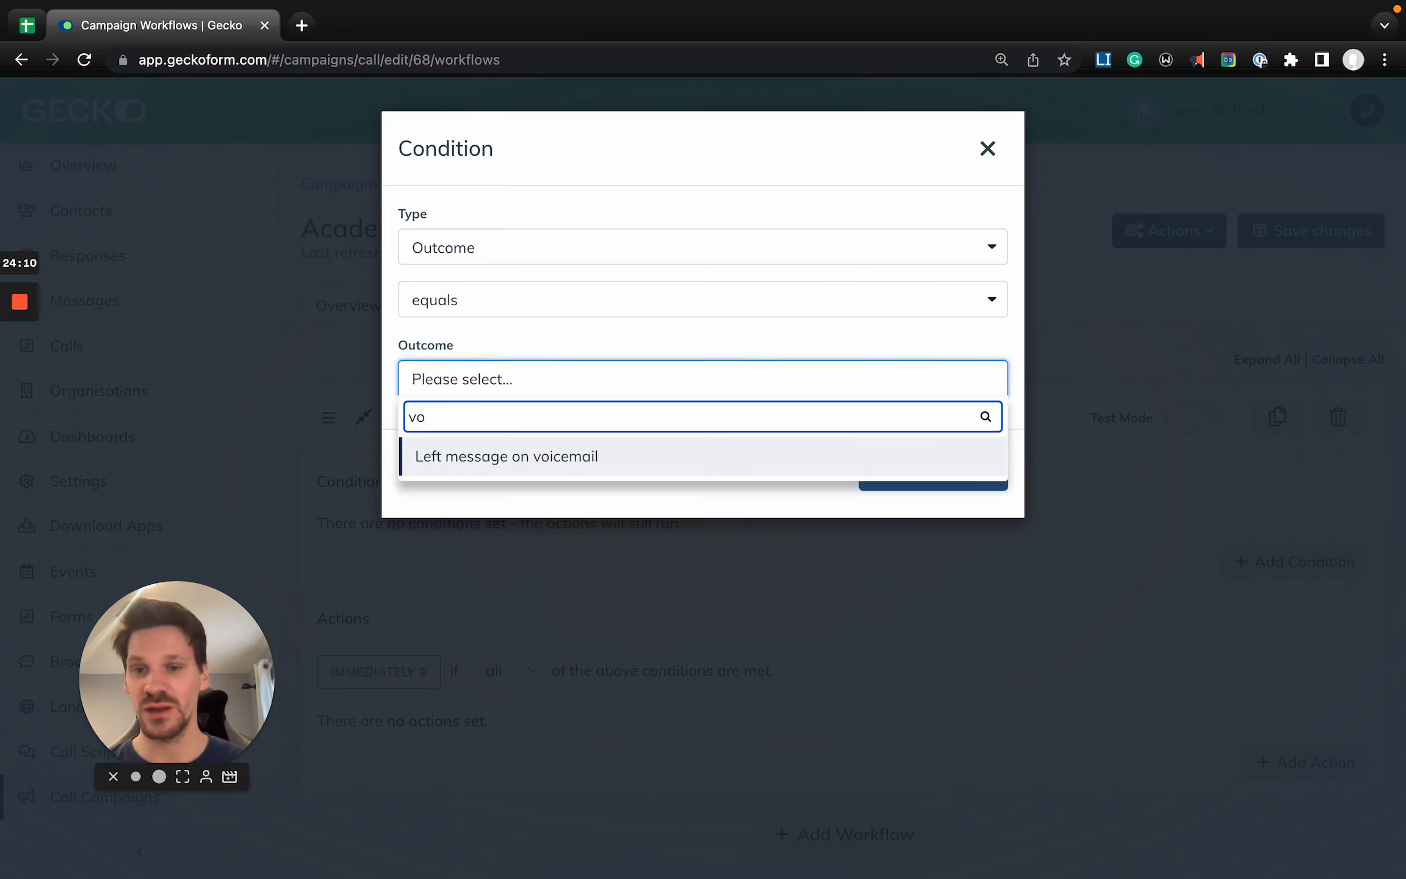
left_click(615, 456)
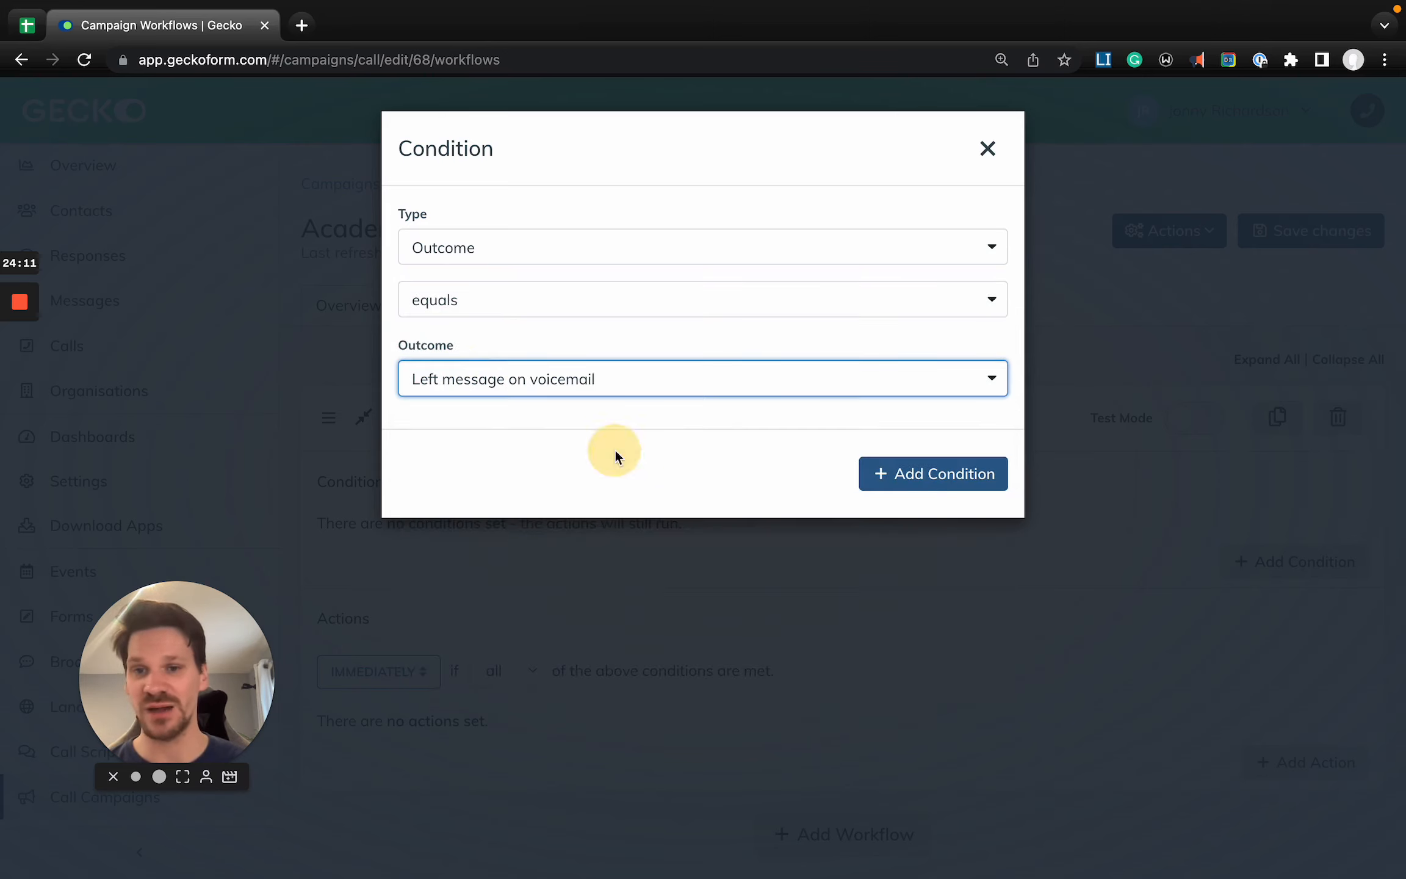
left_click(930, 489)
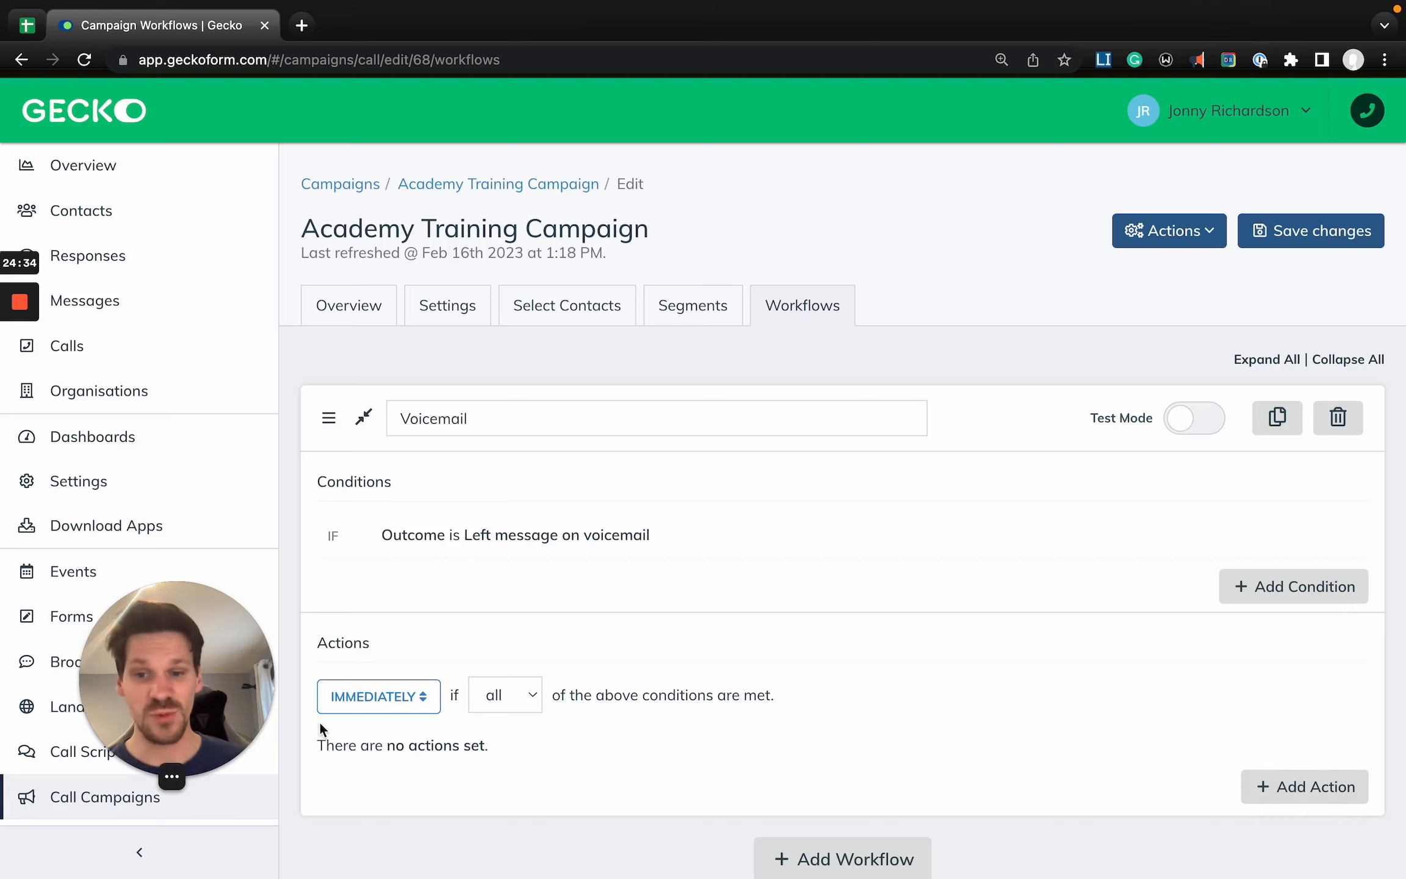
left_click(1340, 788)
left_click(501, 261)
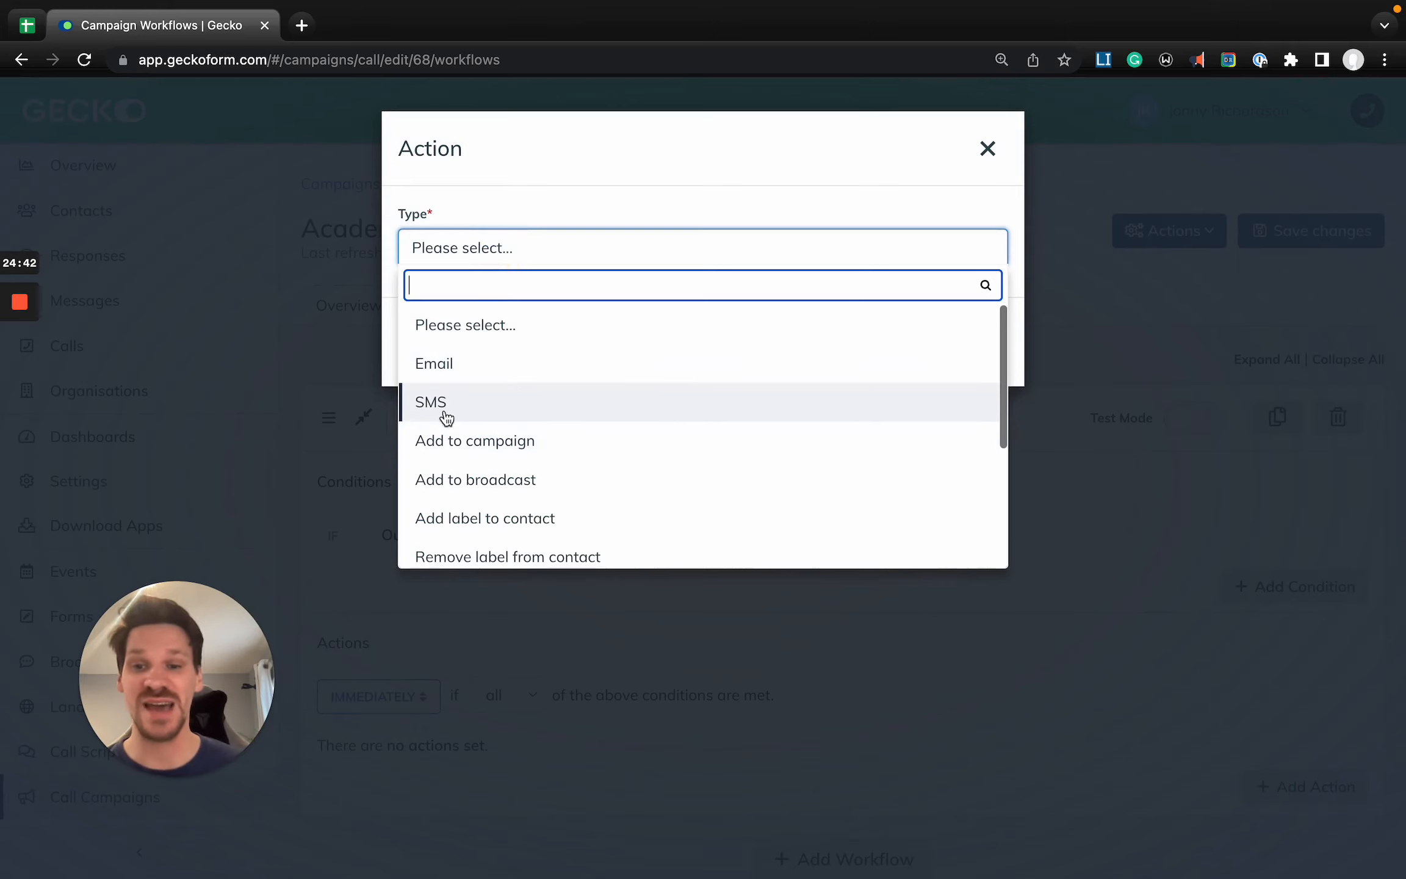
left_click(985, 154)
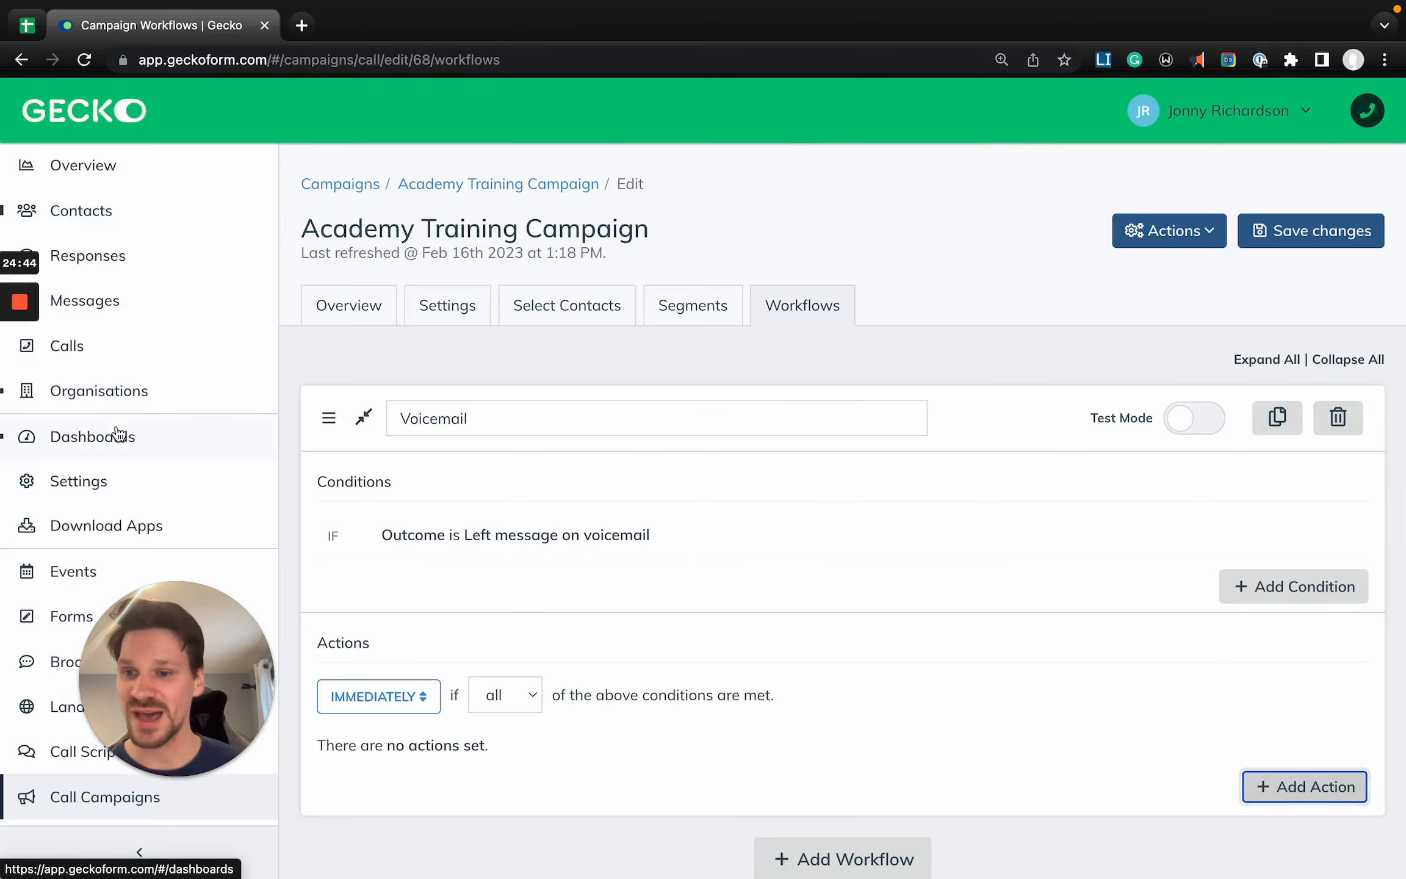
- Open the account settings in a new browser tab and start a new template in Email & SMS Templates
right_click(120, 482)
left_click(145, 488)
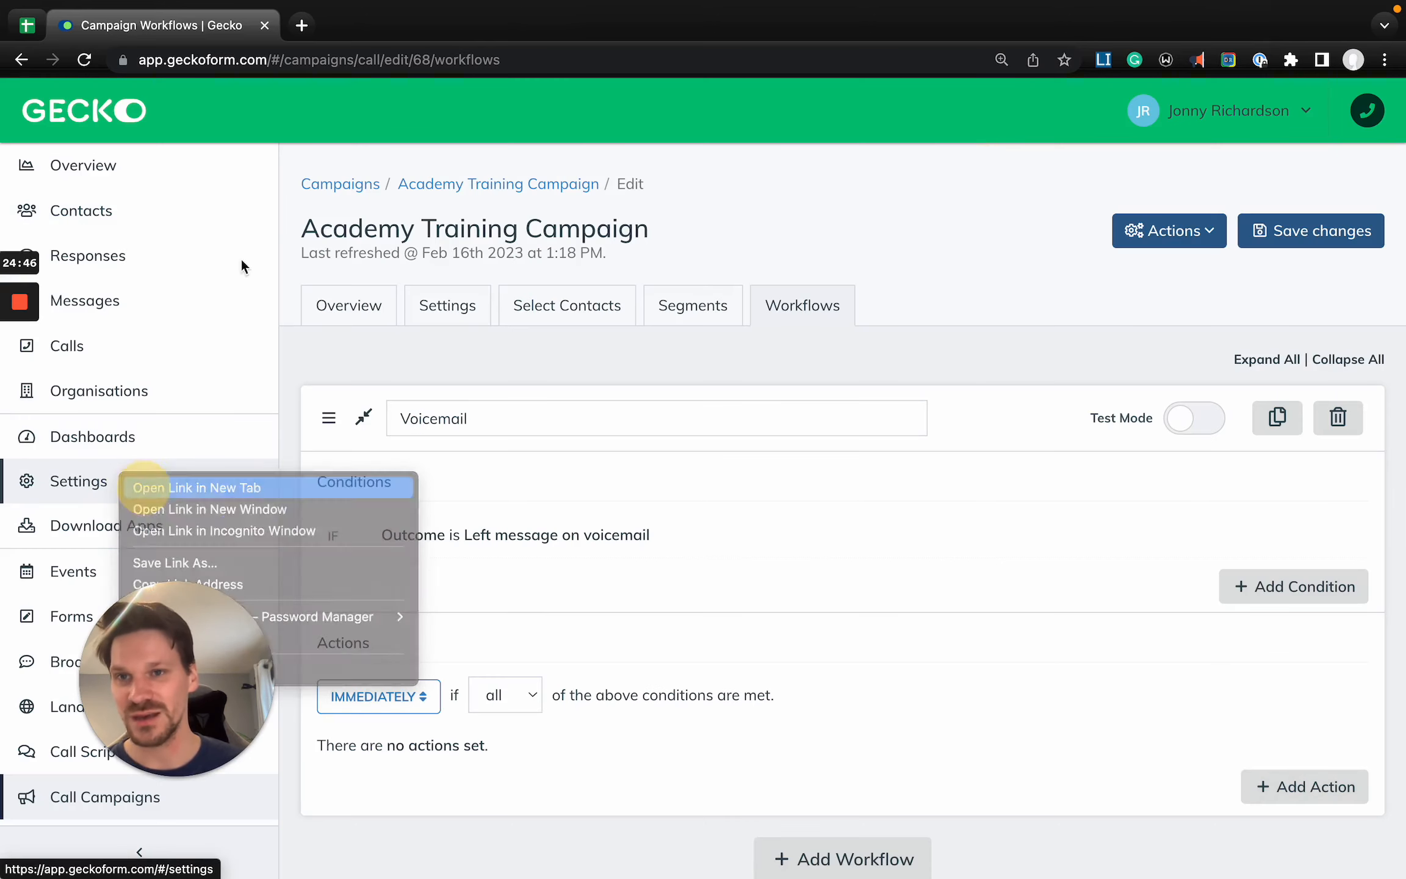
left_click(368, 23)
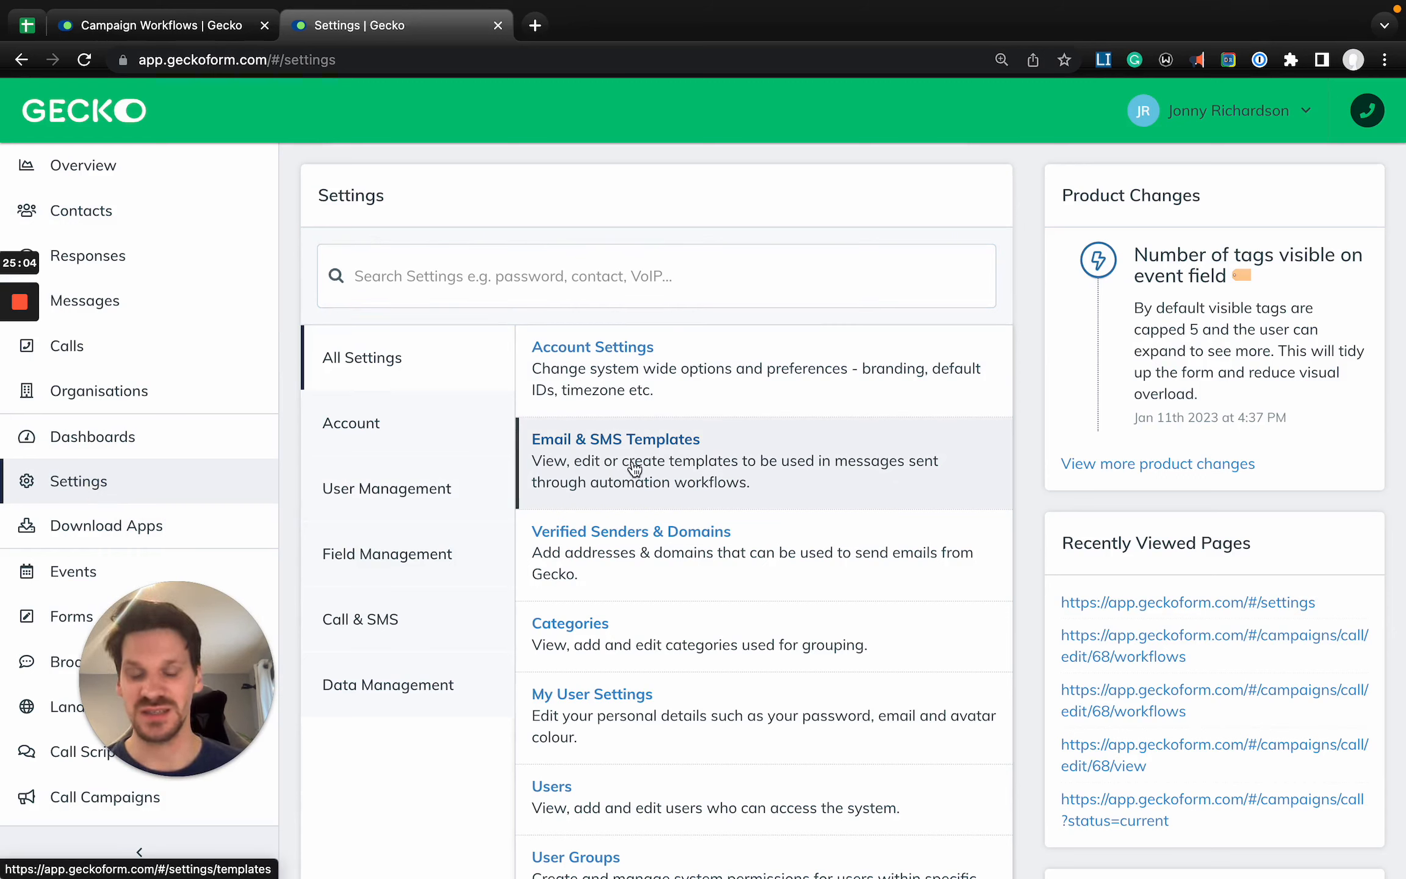
left_click(632, 467)
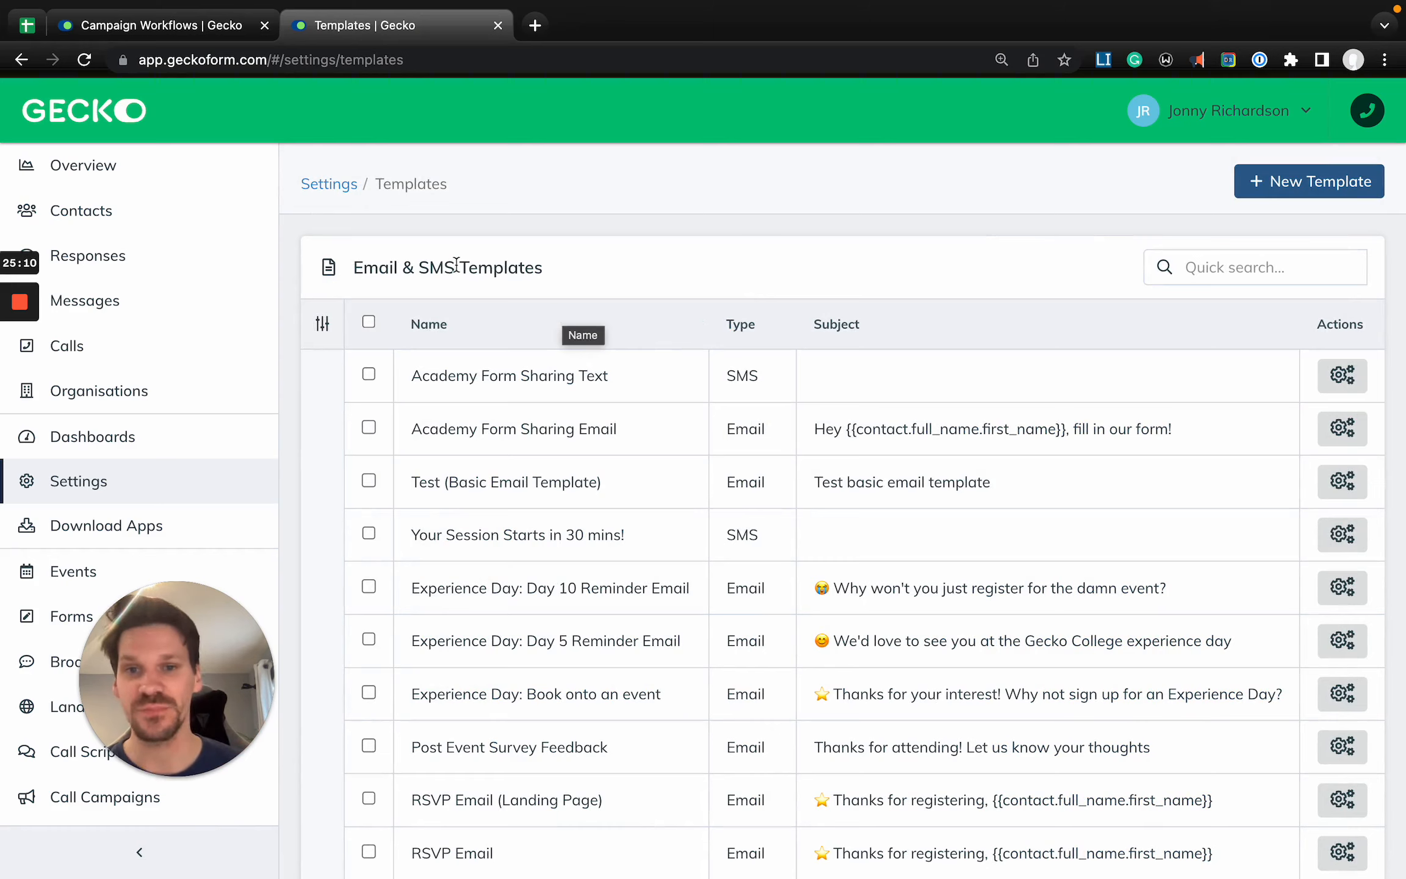
left_click(1275, 184)
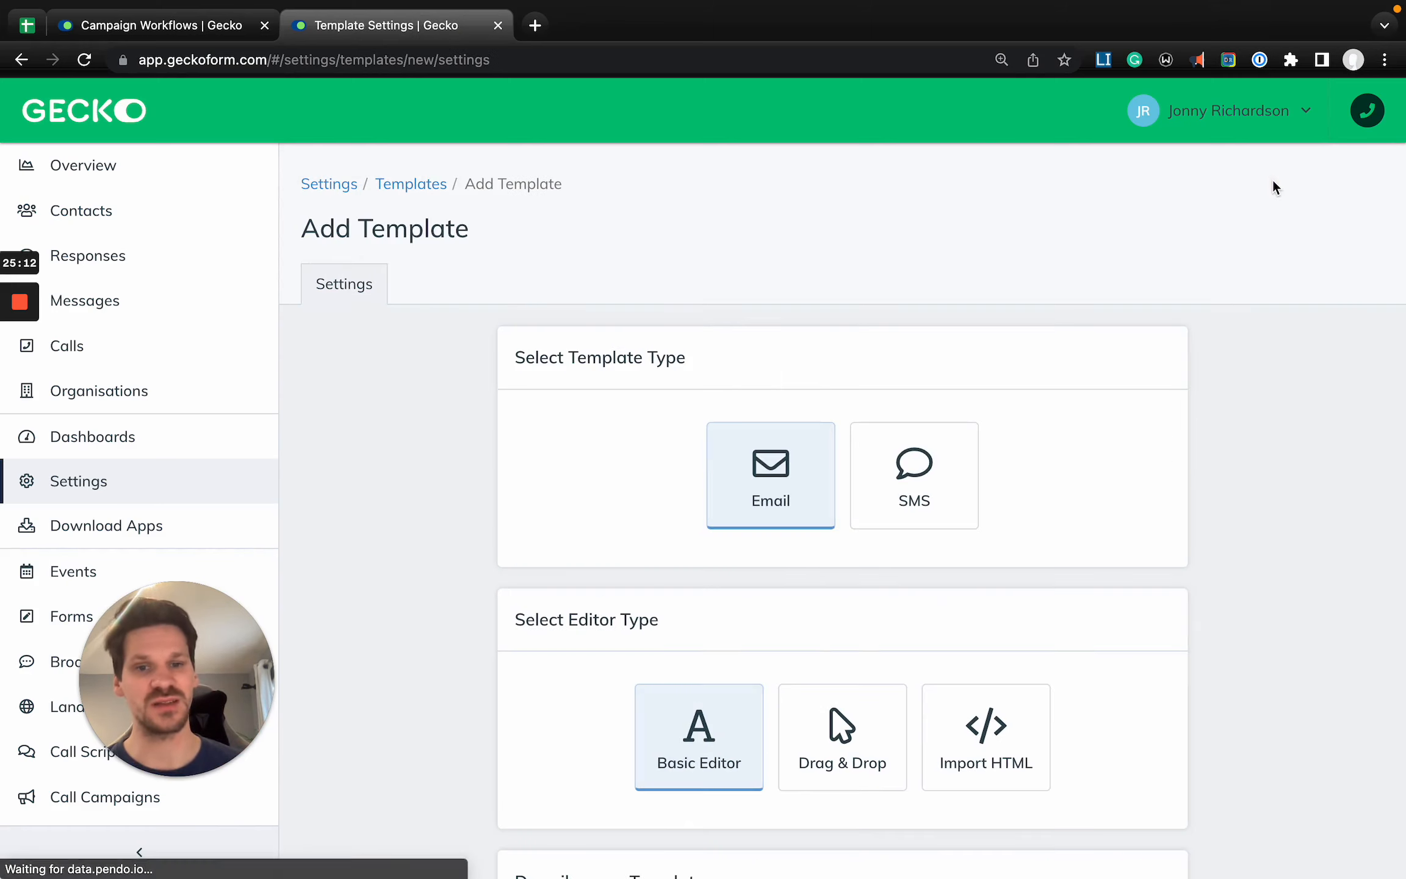
- Try switching the new template's type between SMS and Email, leaving Email selected
left_click(914, 470)
left_click(763, 479)
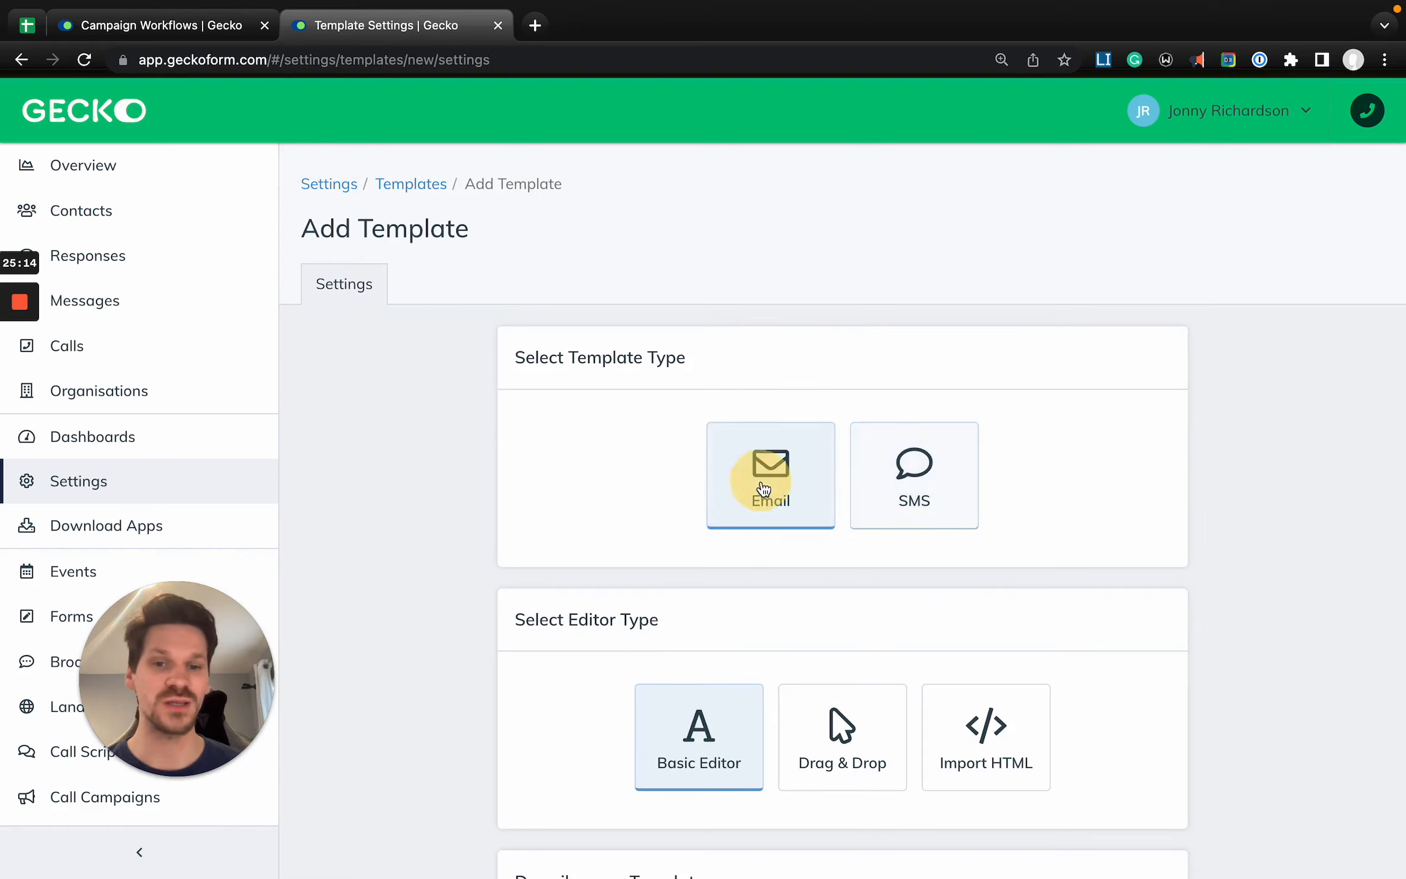
left_click(955, 486)
left_click(766, 513)
left_click(951, 502)
left_click(745, 487)
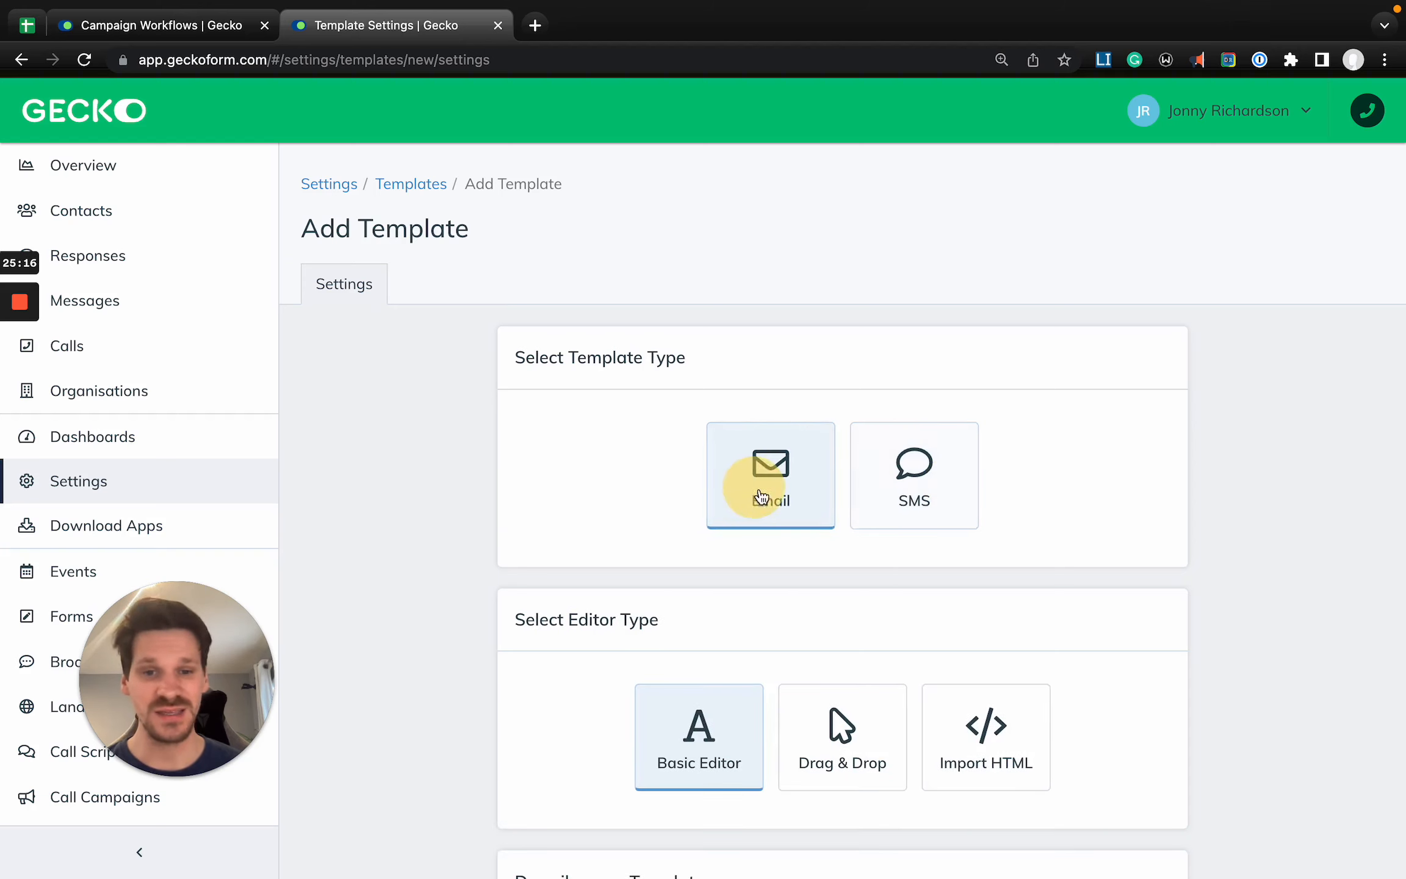
- Try the Import HTML editor type for the email template and return to Basic Editor
scroll(778, 555, "down", 3)
scroll(778, 554, "down", 1)
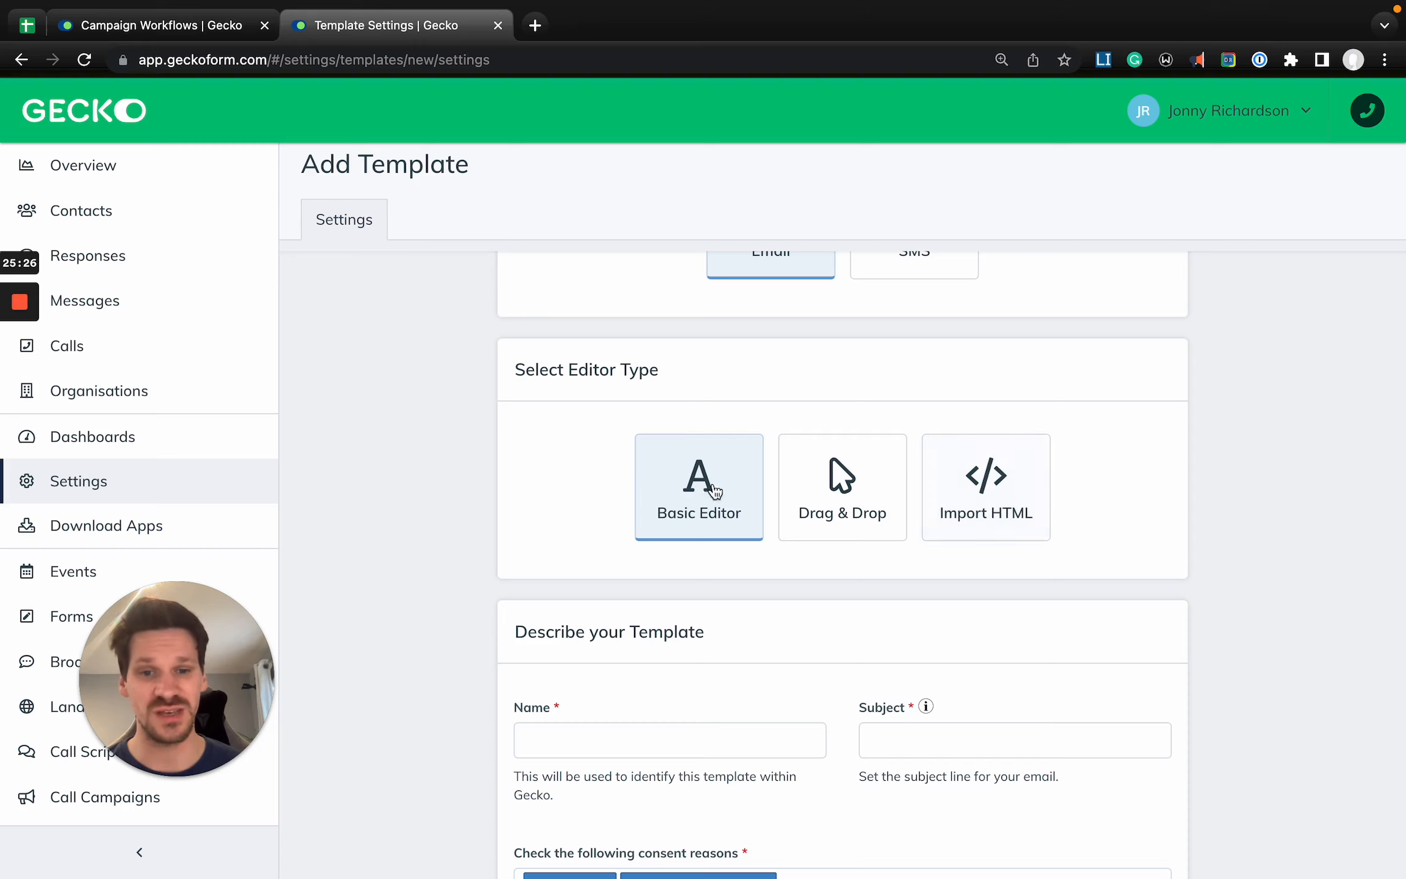
left_click(1034, 479)
left_click(650, 470)
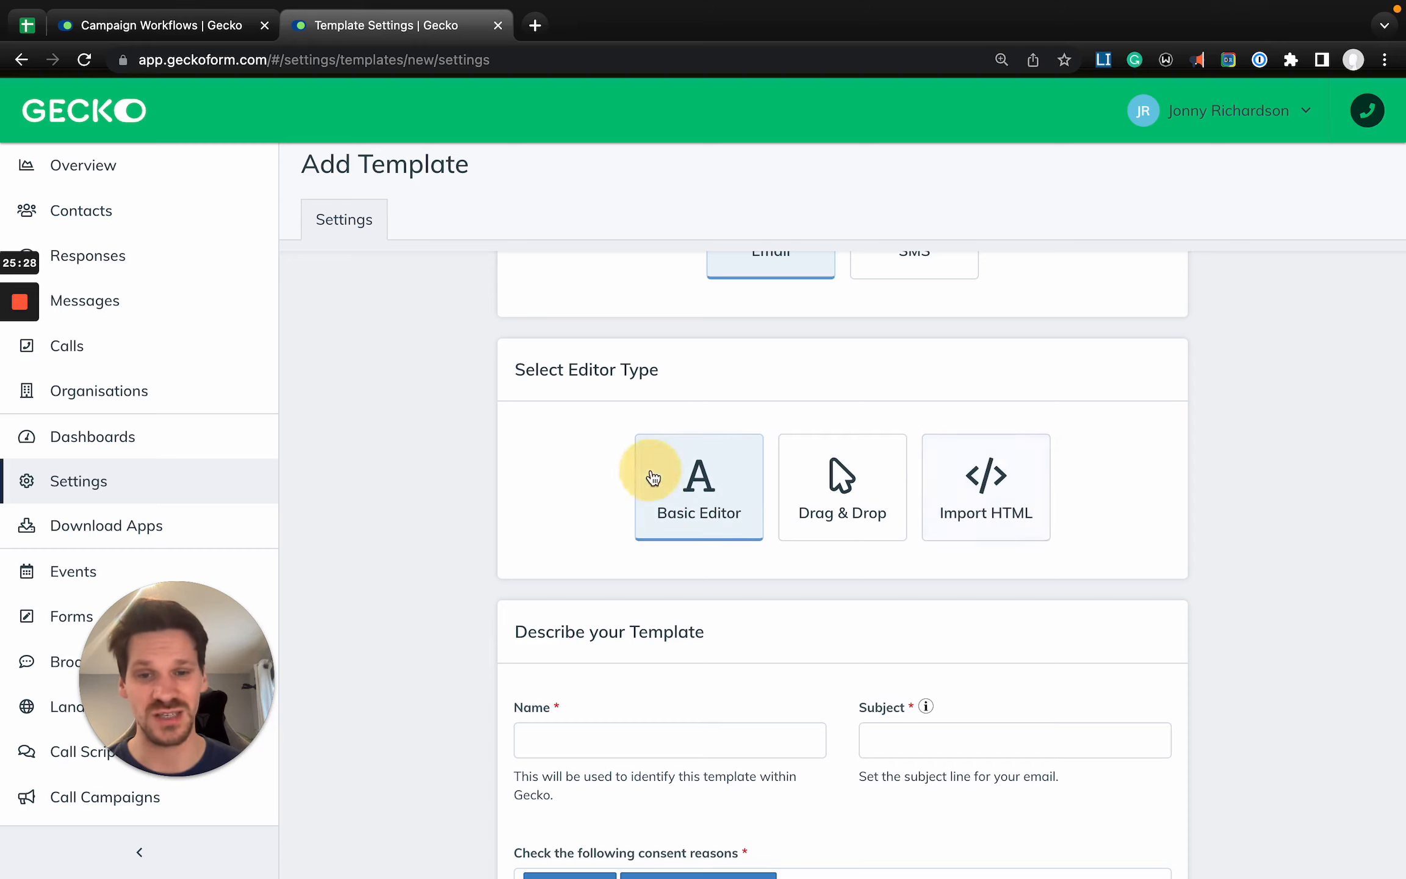
scroll(836, 464, "up", 2)
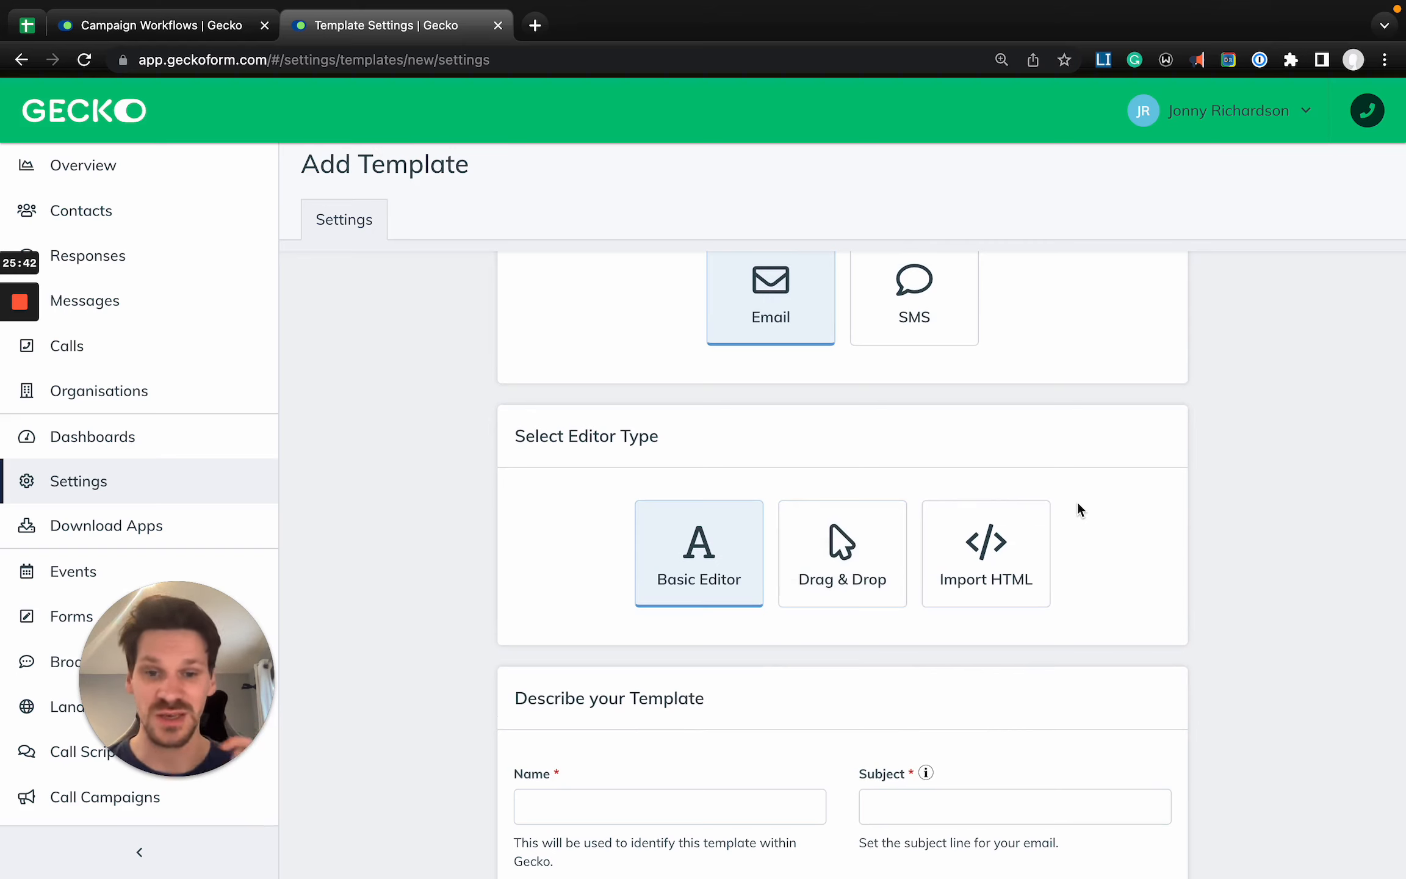
- Name the new email template Academy Left Voicemail
scroll(1078, 501, "down", 5)
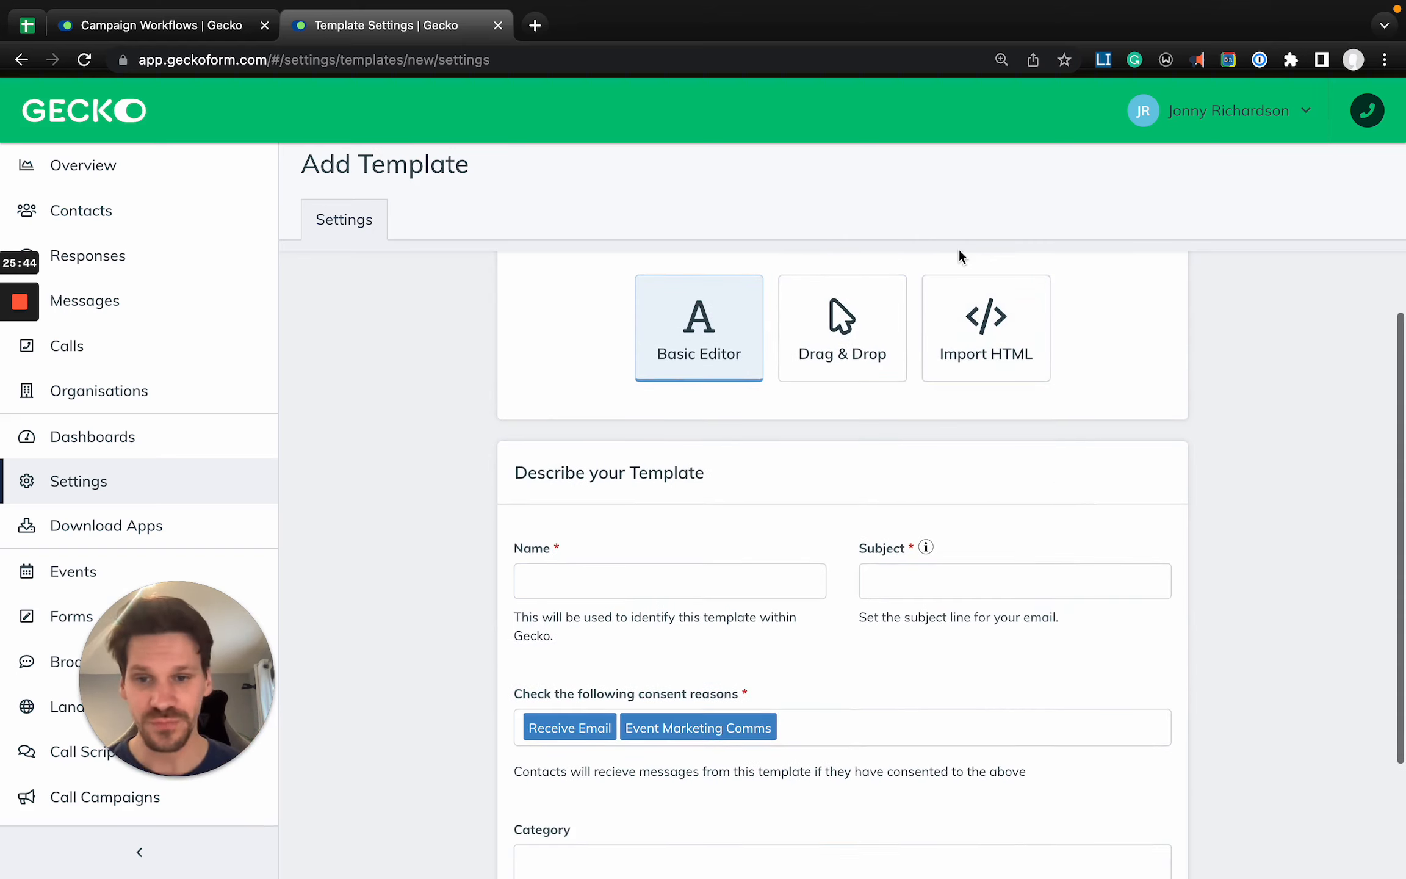
left_click(604, 510)
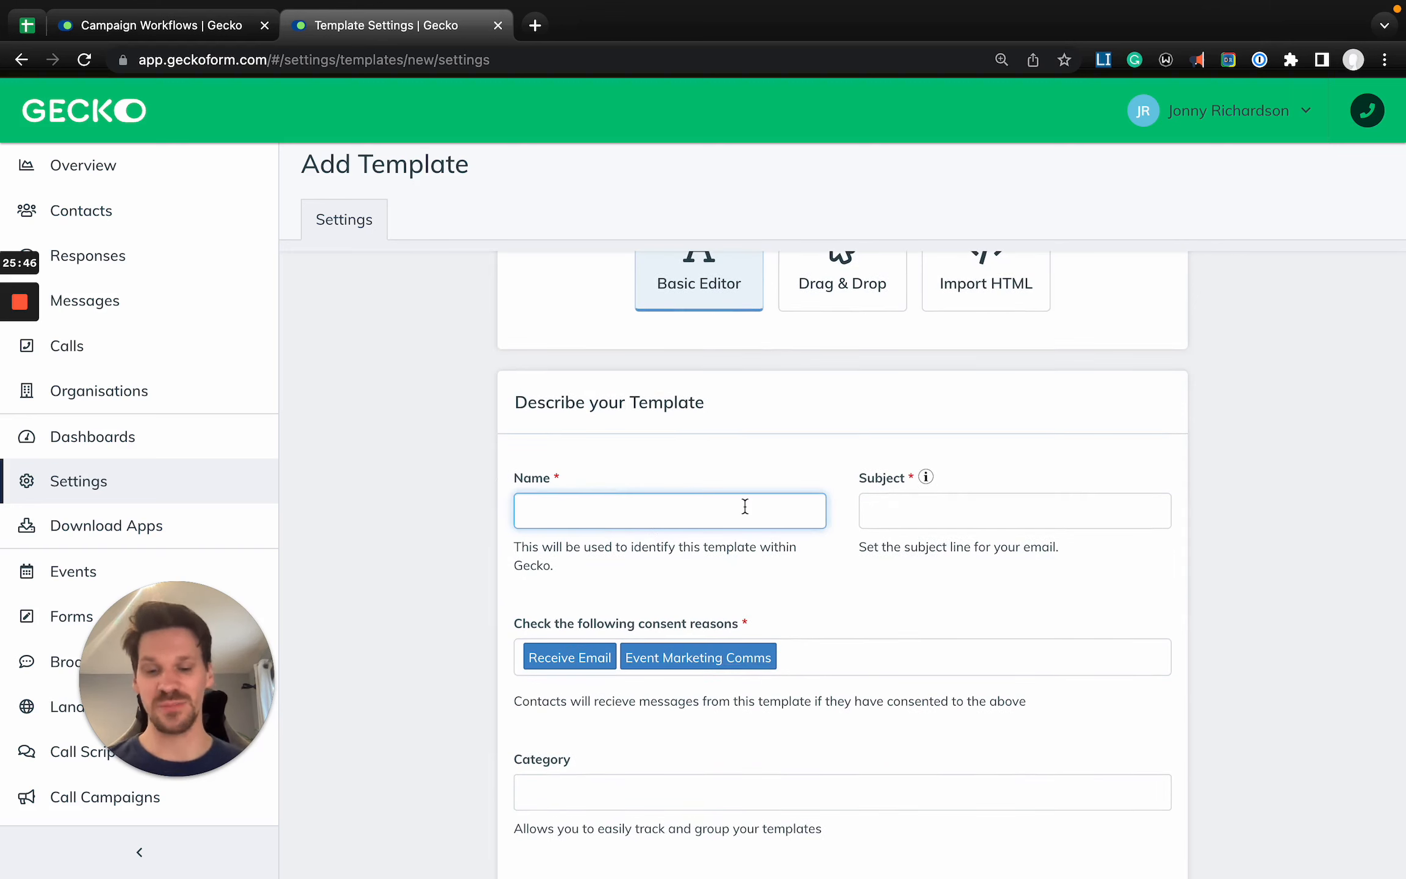
type("Accademy")
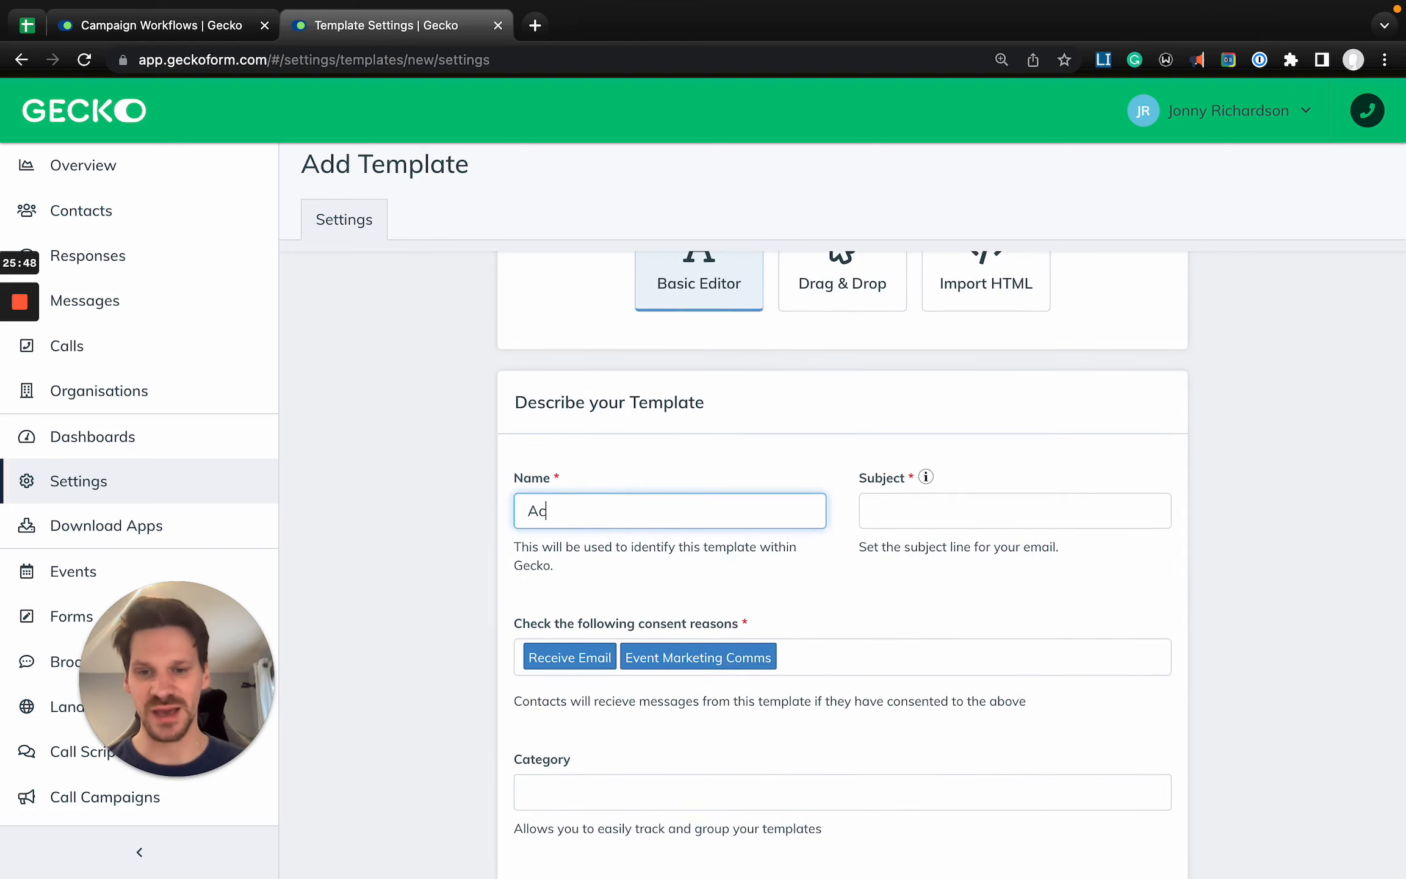
key("alt+BackSpace")
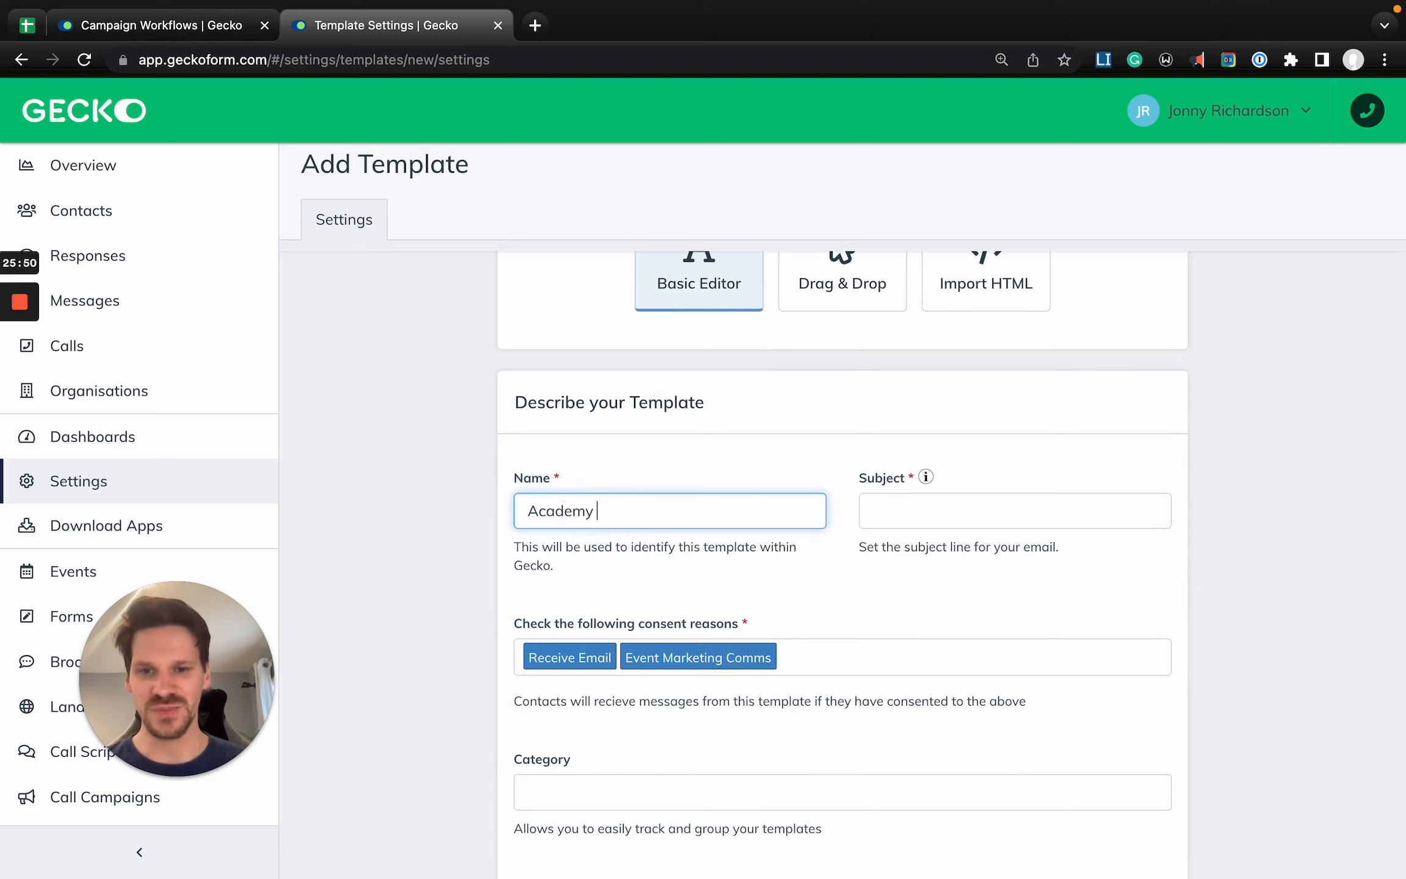
type("Academy Left Voicema")
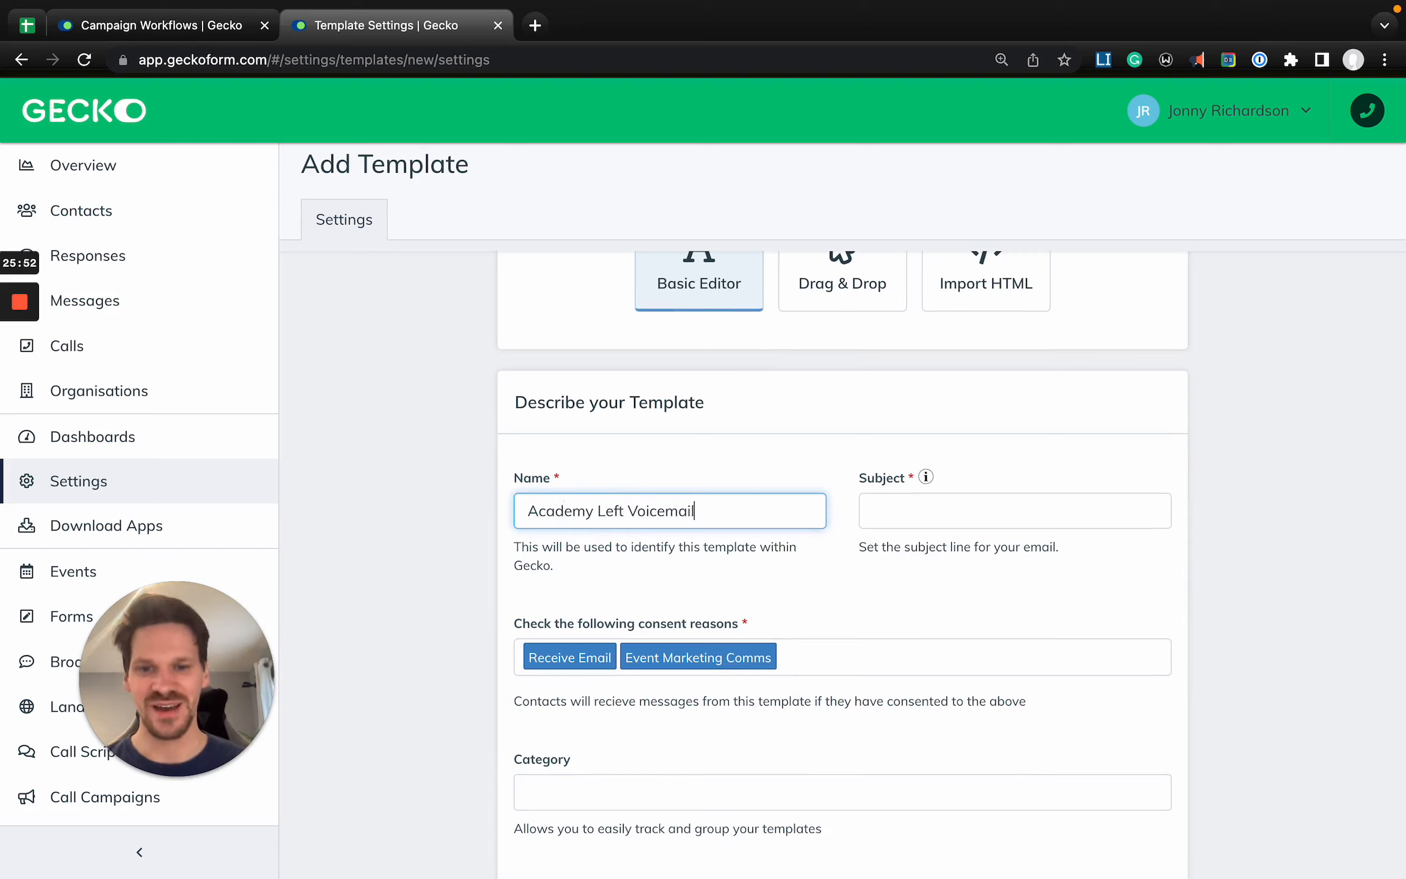
type("il")
key("alt+Left")
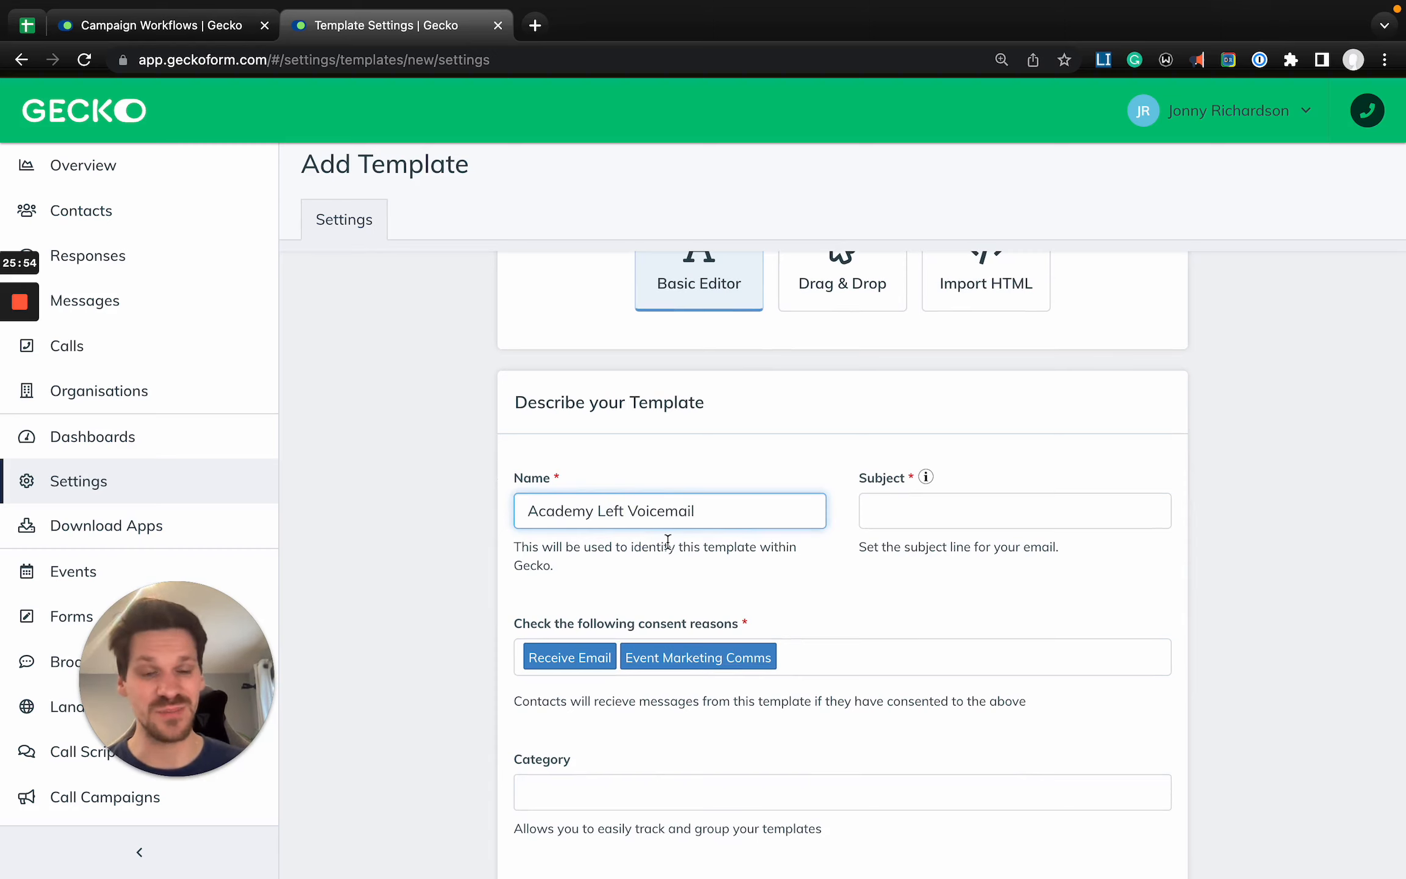
- Set the email subject to "We left you a message!" and continue to the template's body editor
left_click(957, 512)
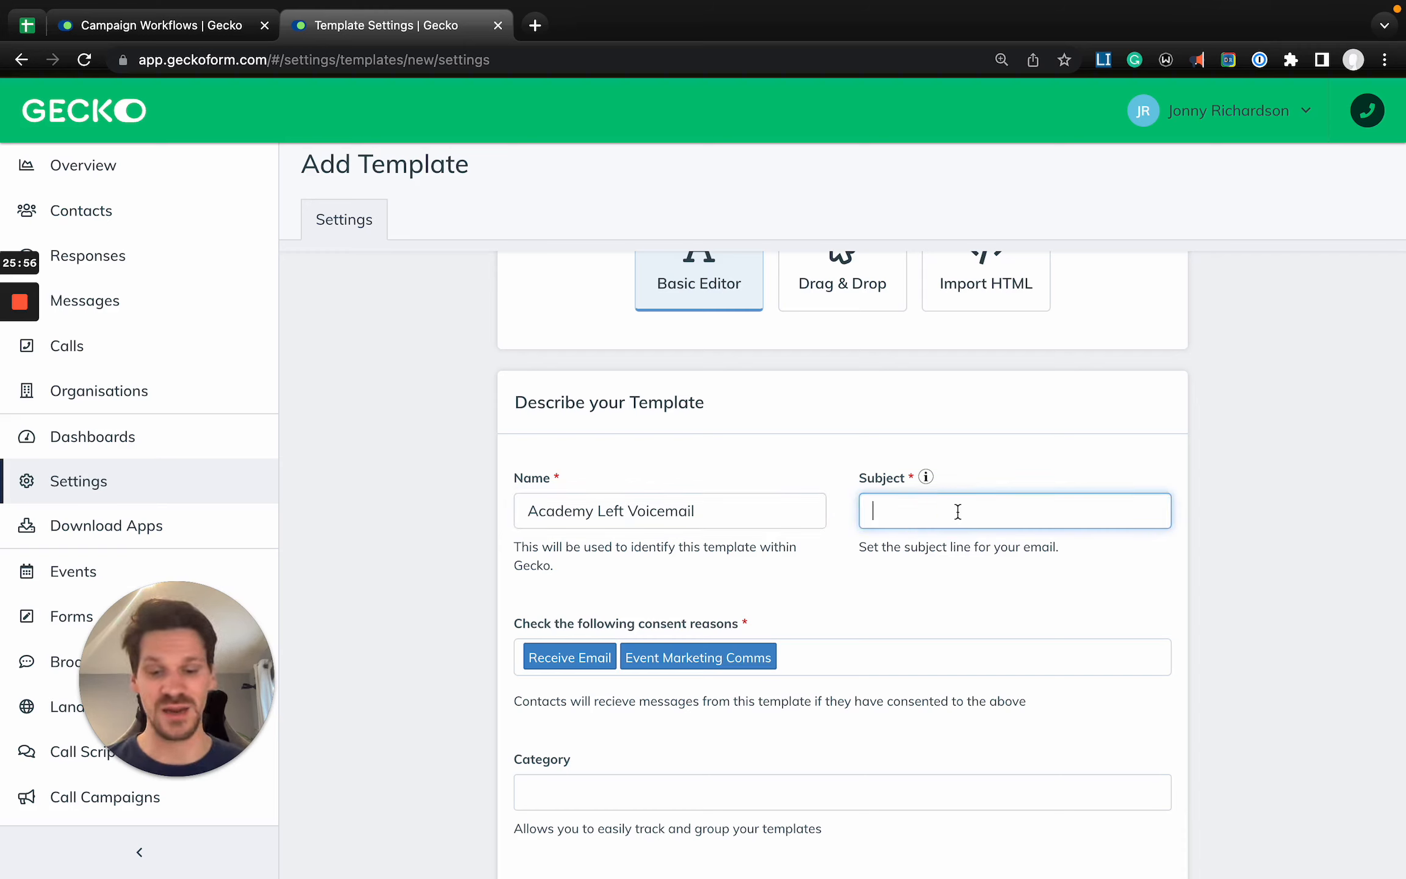
type("We left you ")
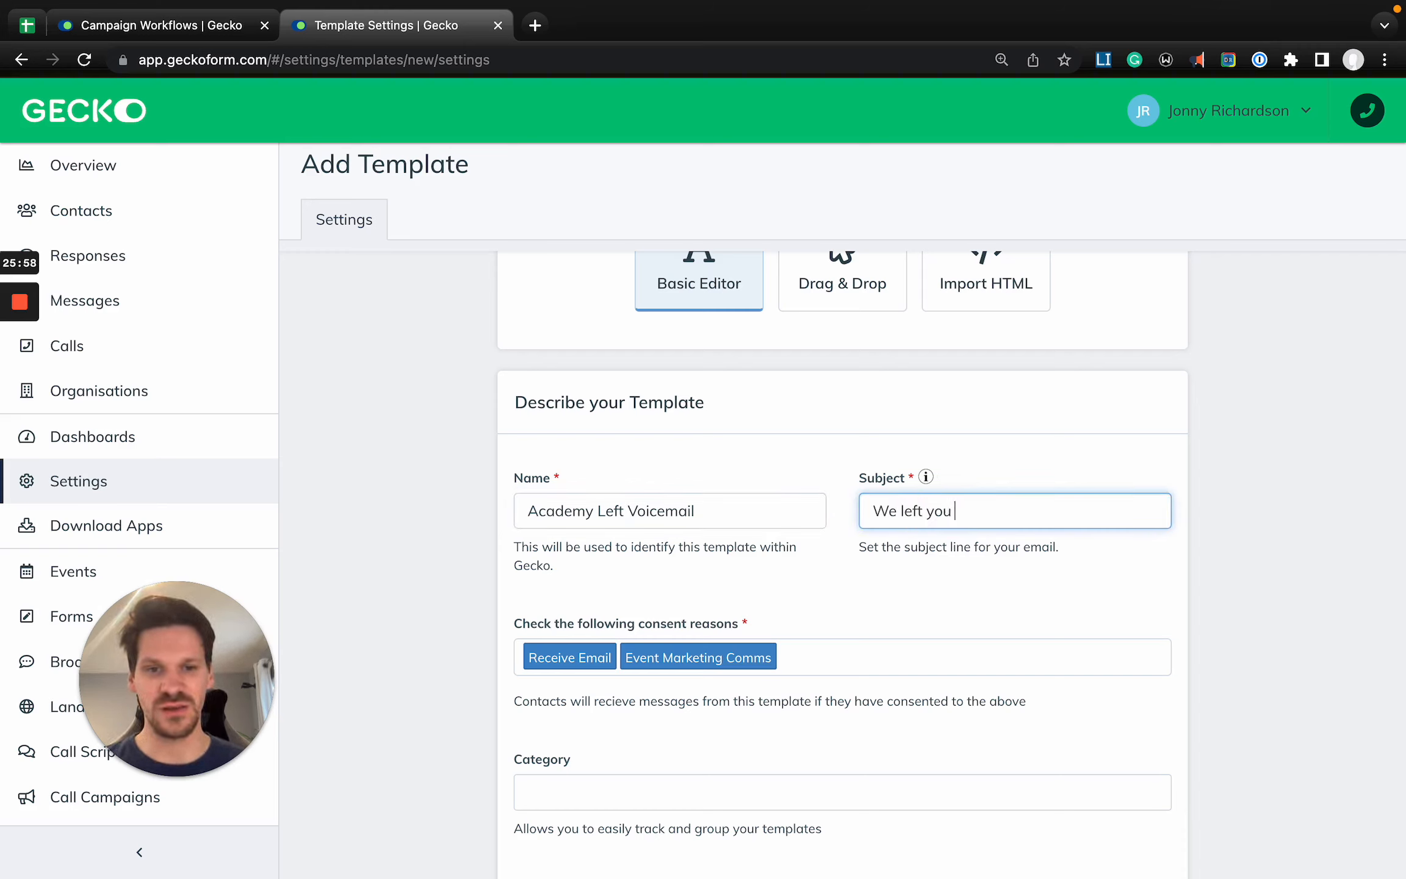
type("a message!")
scroll(1144, 587, "down", 2)
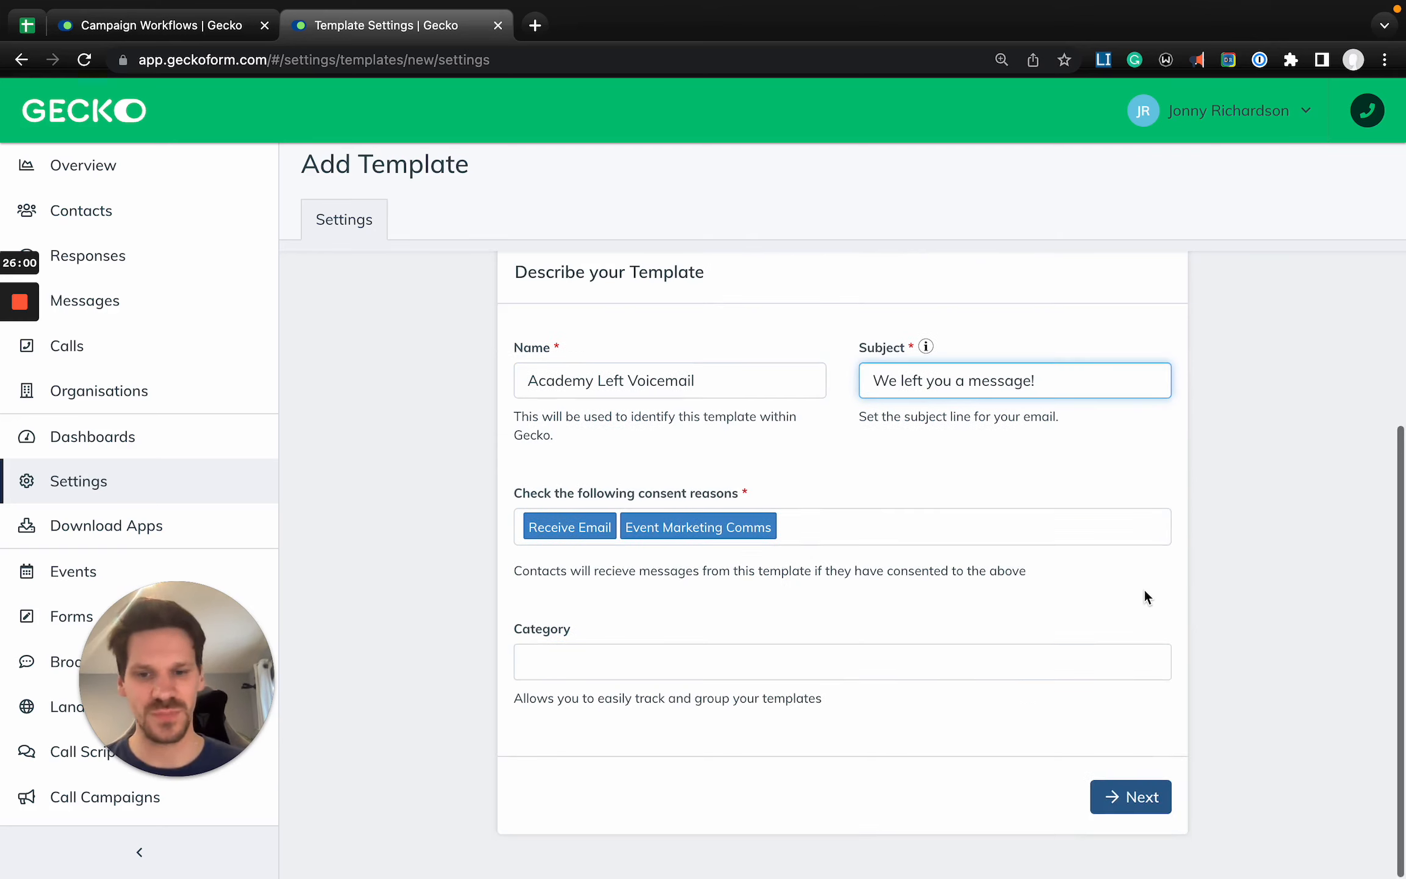
left_click(1127, 804)
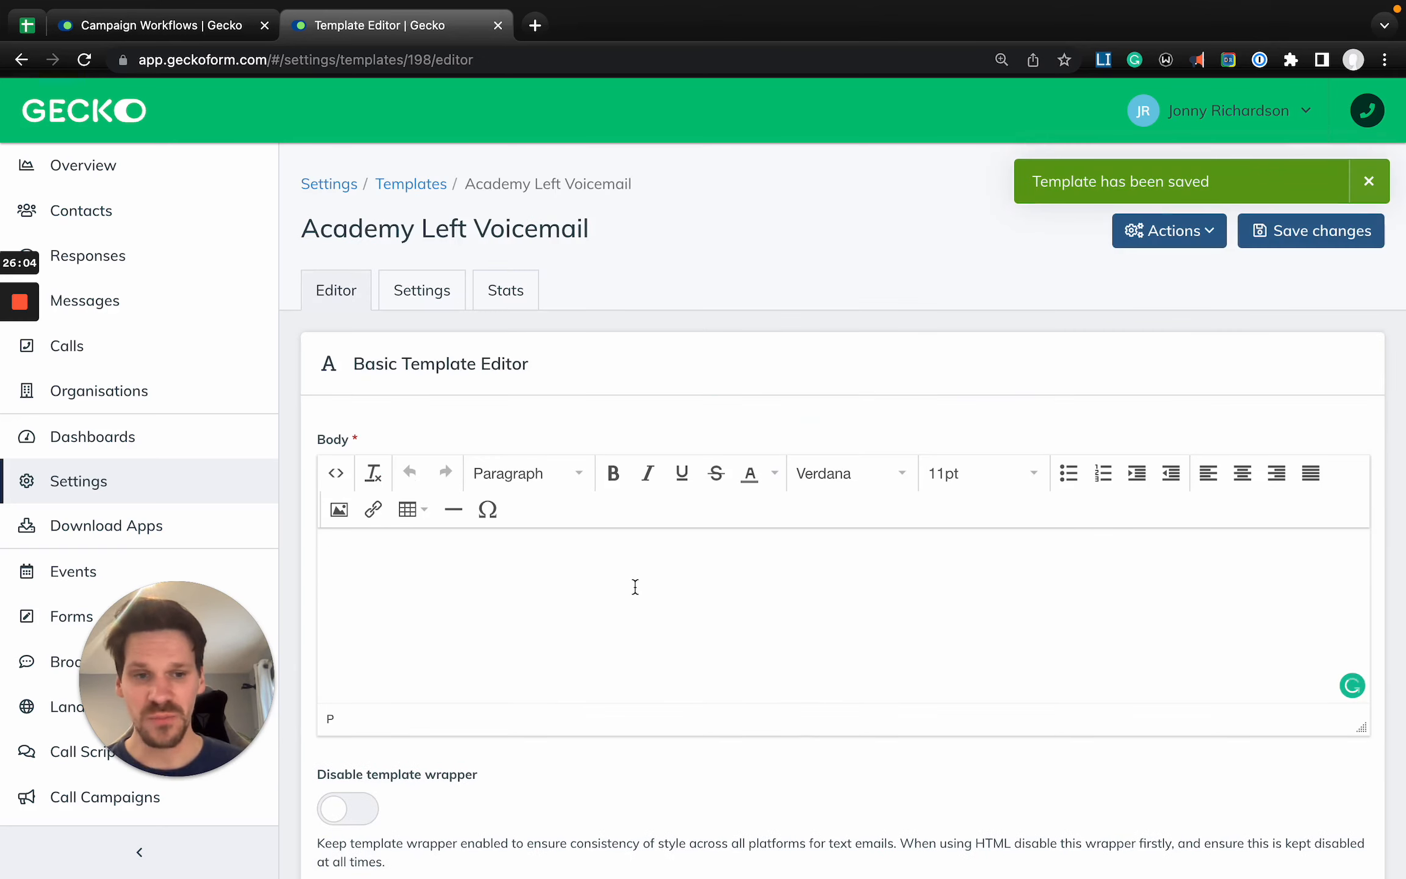
- Start the email body with the greeting "Hi student," followed by a blank line
key("Return")
key("Return")
key("BackSpace")
key("BackSpace")
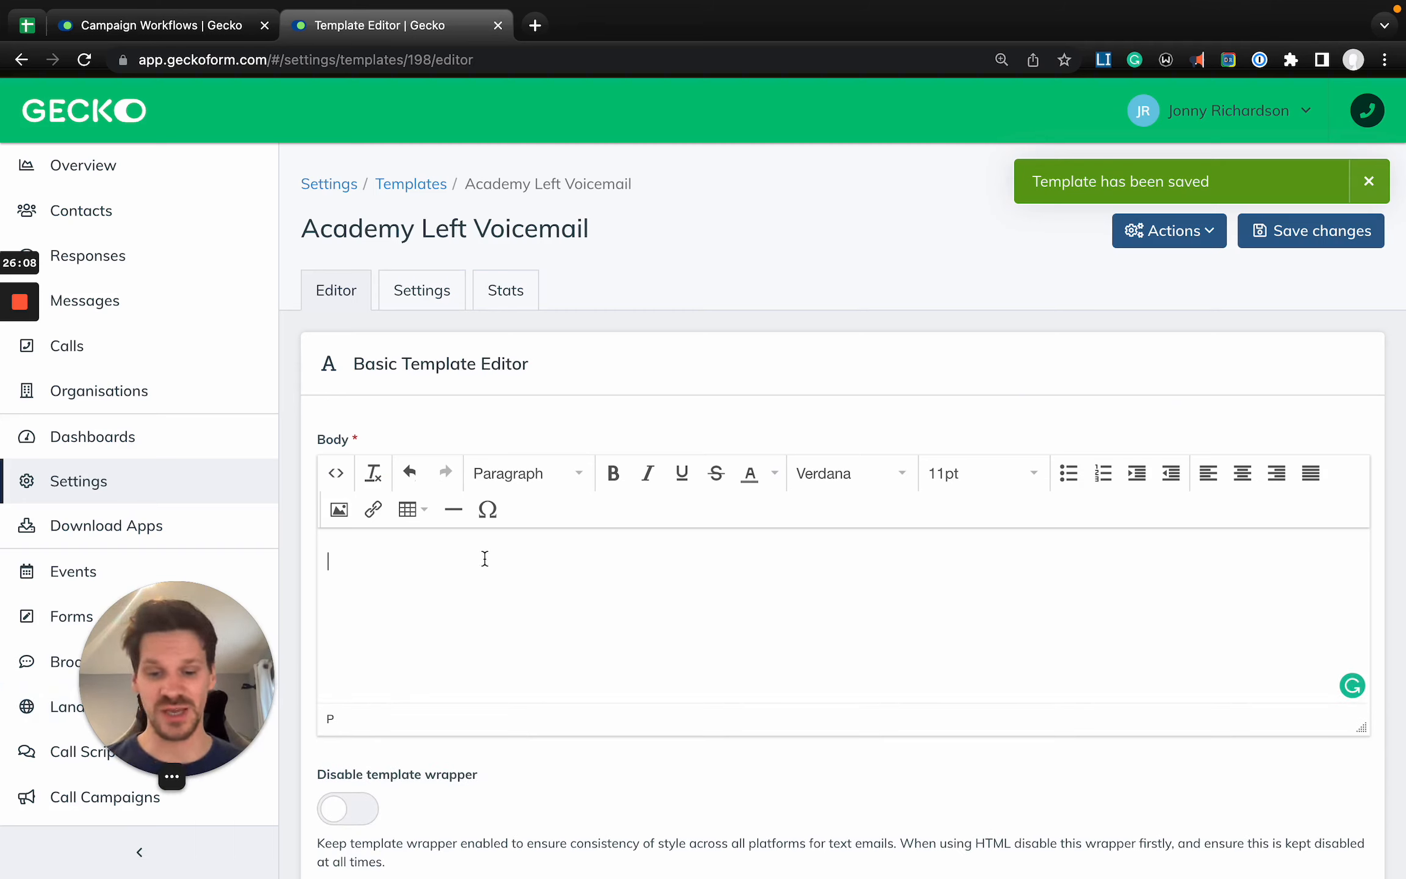
type("Hi student,")
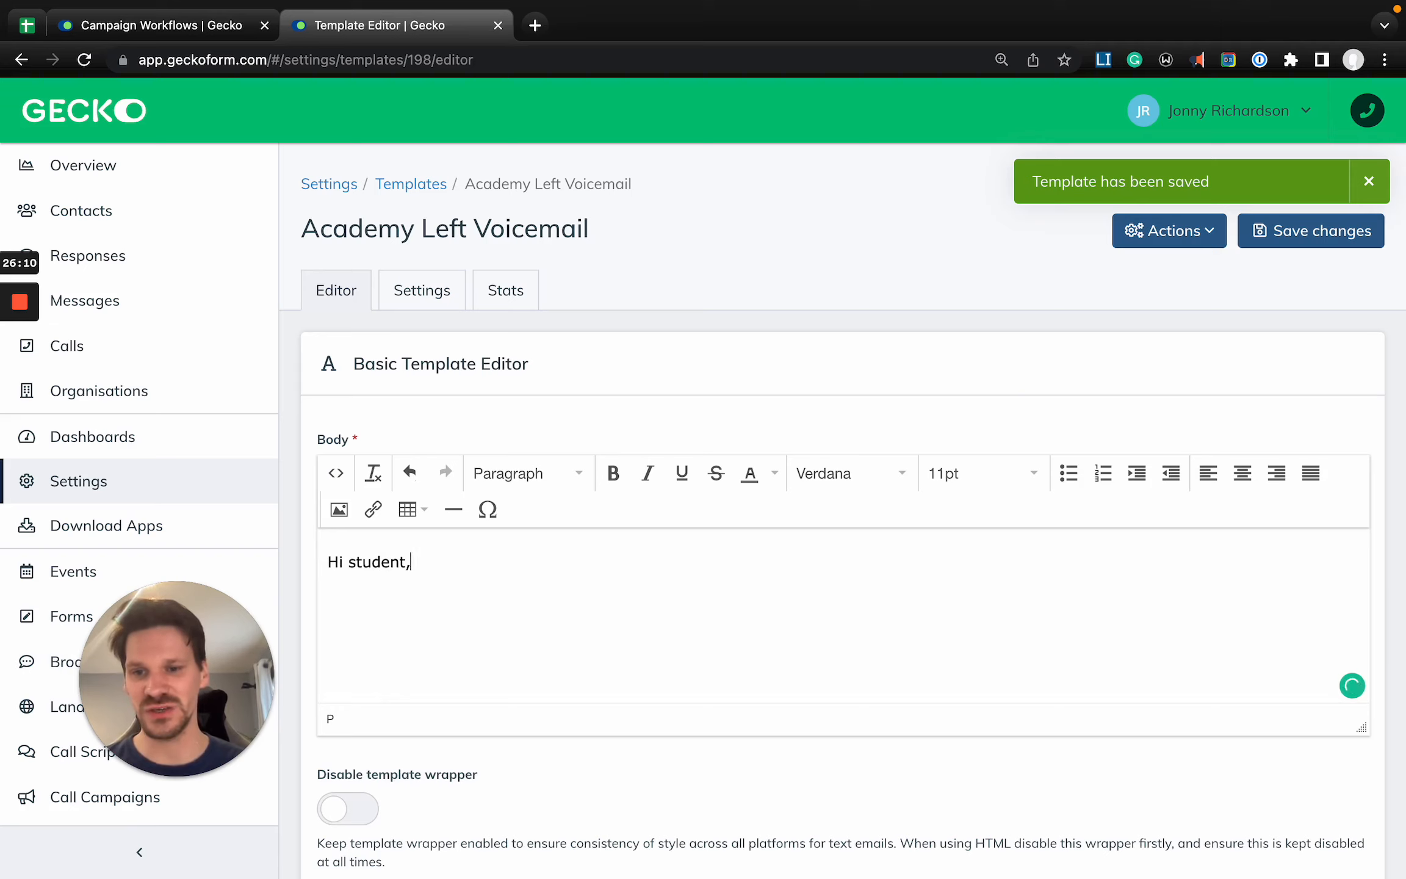
key("Return")
key("Return")
- Write below the greeting "We tried to call you today but weren't able to get through. We'll try calling again another time!"
type("Than")
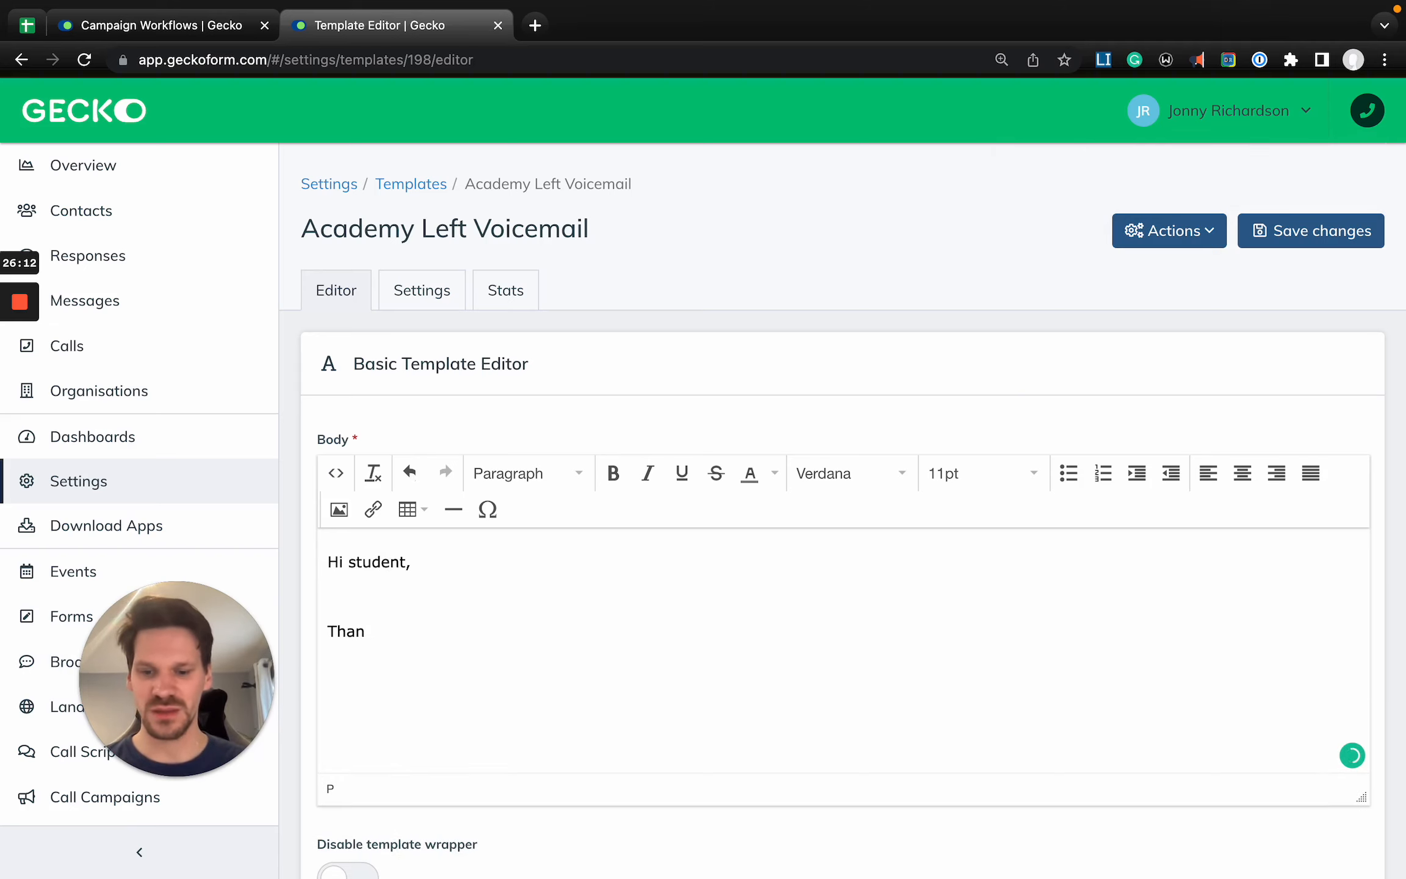
key("BackSpace")
key("BackSpace")
key("BackSpace")
key("BackSpace")
type("We tried to call you today but were")
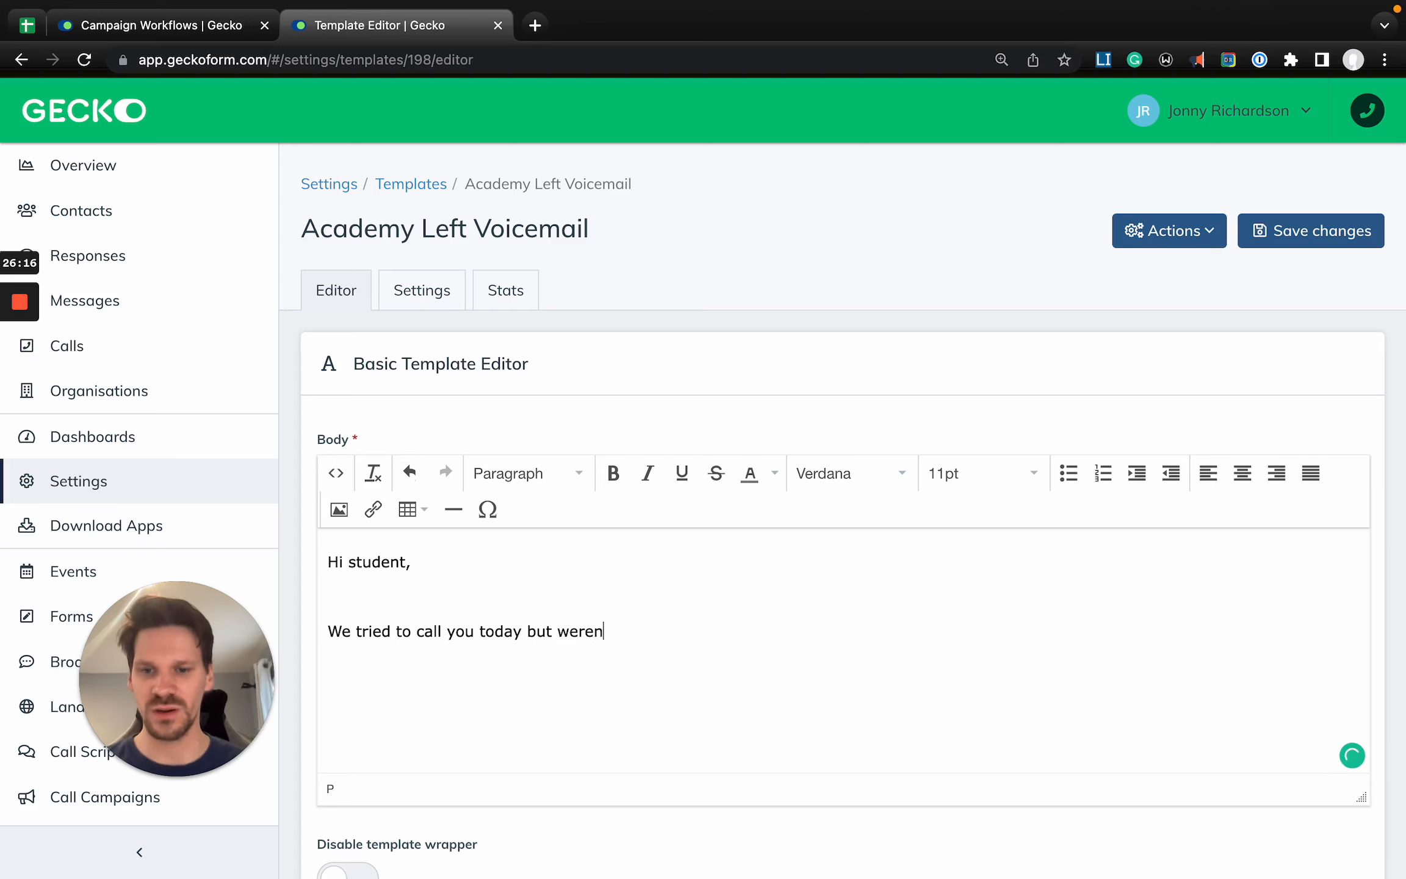
type("n't able to get thropugh")
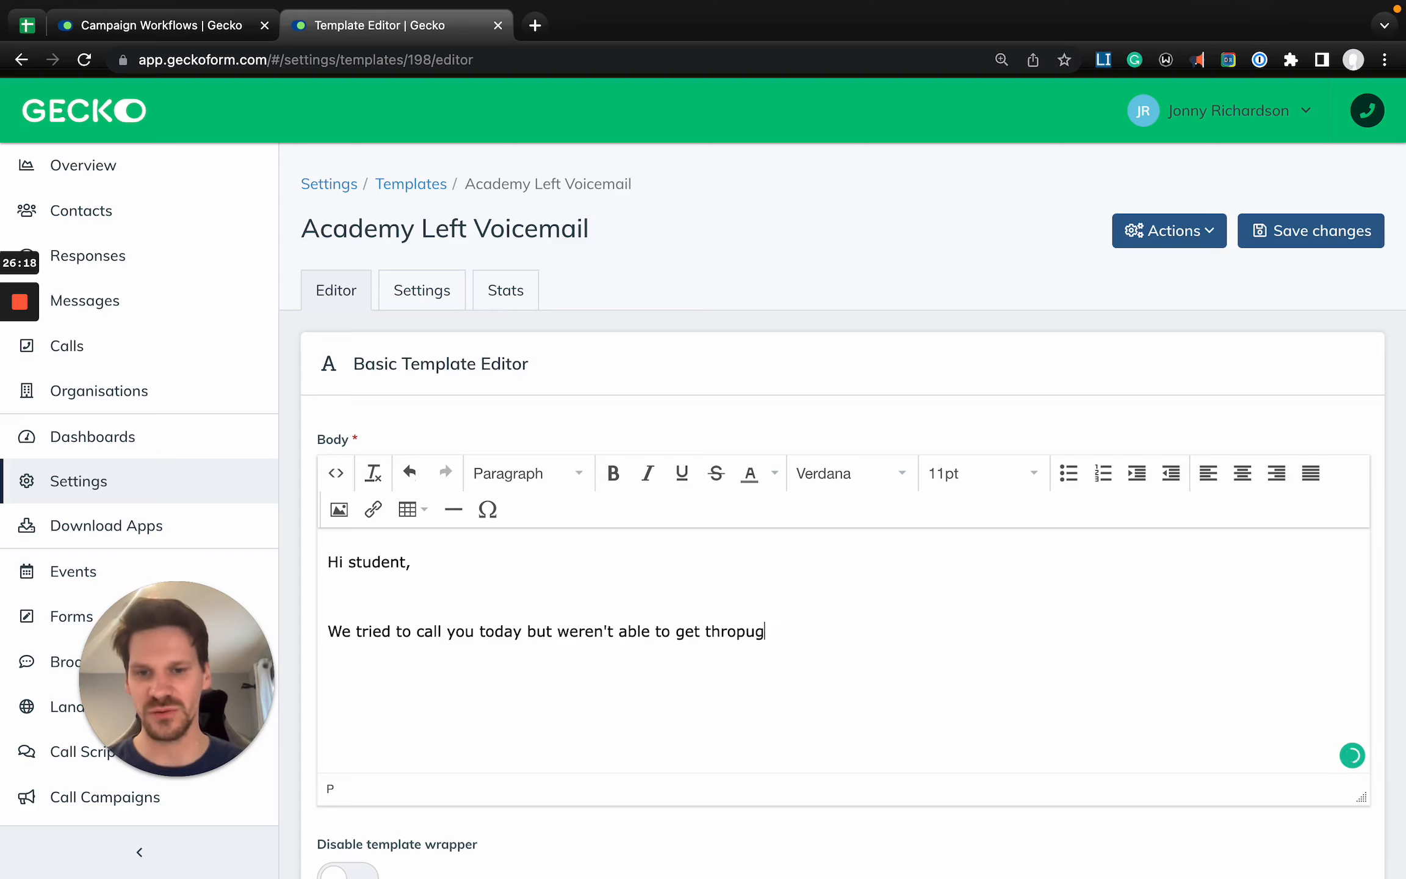
key("alt+BackSpace")
type("through. We'll try calling again another time!")
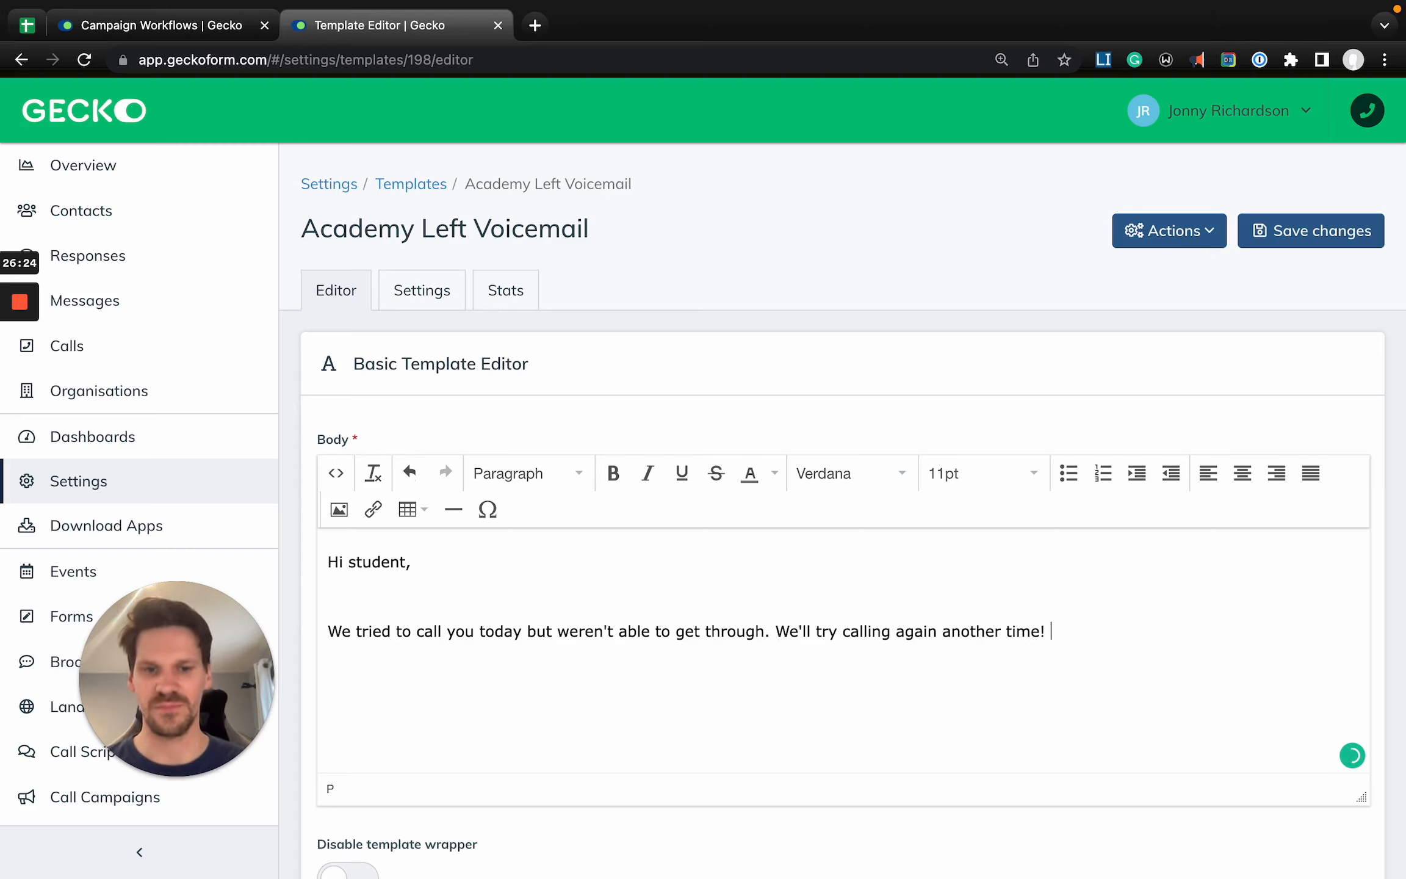
- Add a new paragraph reading "In the meantime, go here to learn more about Gecko."
key("Return")
type("In the menati")
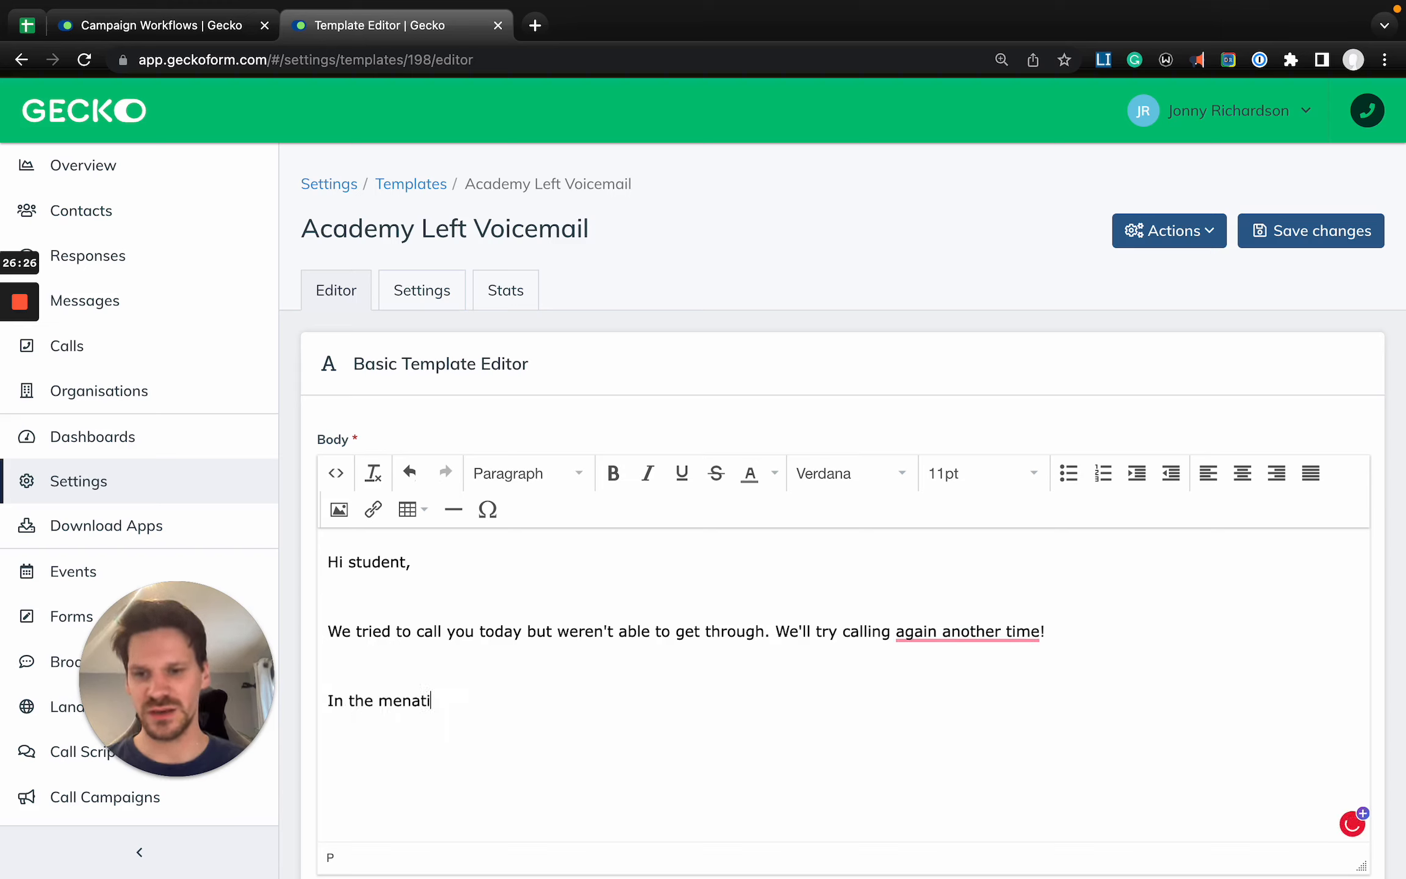
type("m")
key("alt+BackSpace")
type("meantime, go to")
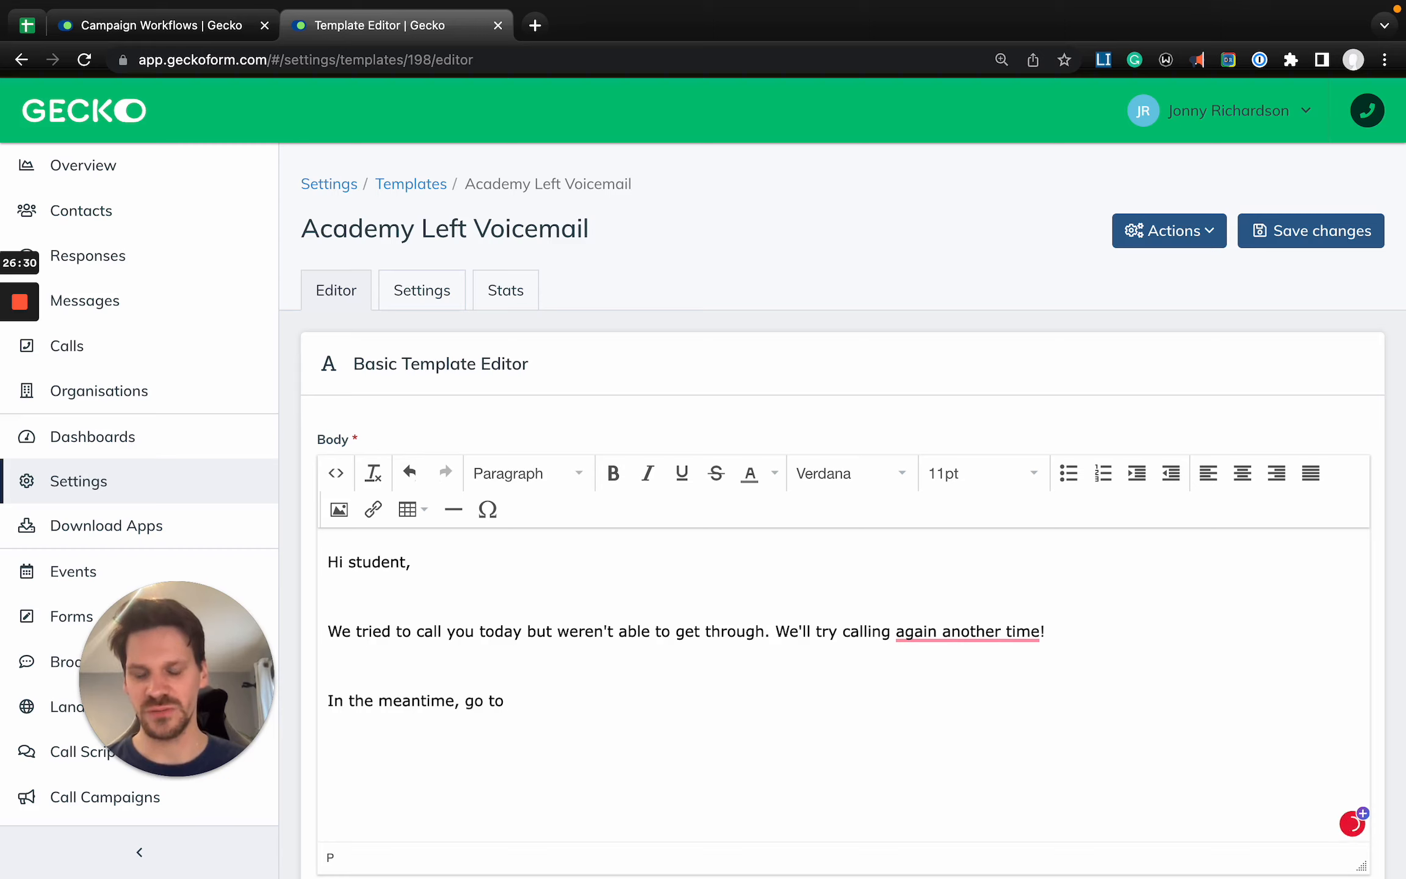
key("alt+BackSpace")
type("here to le")
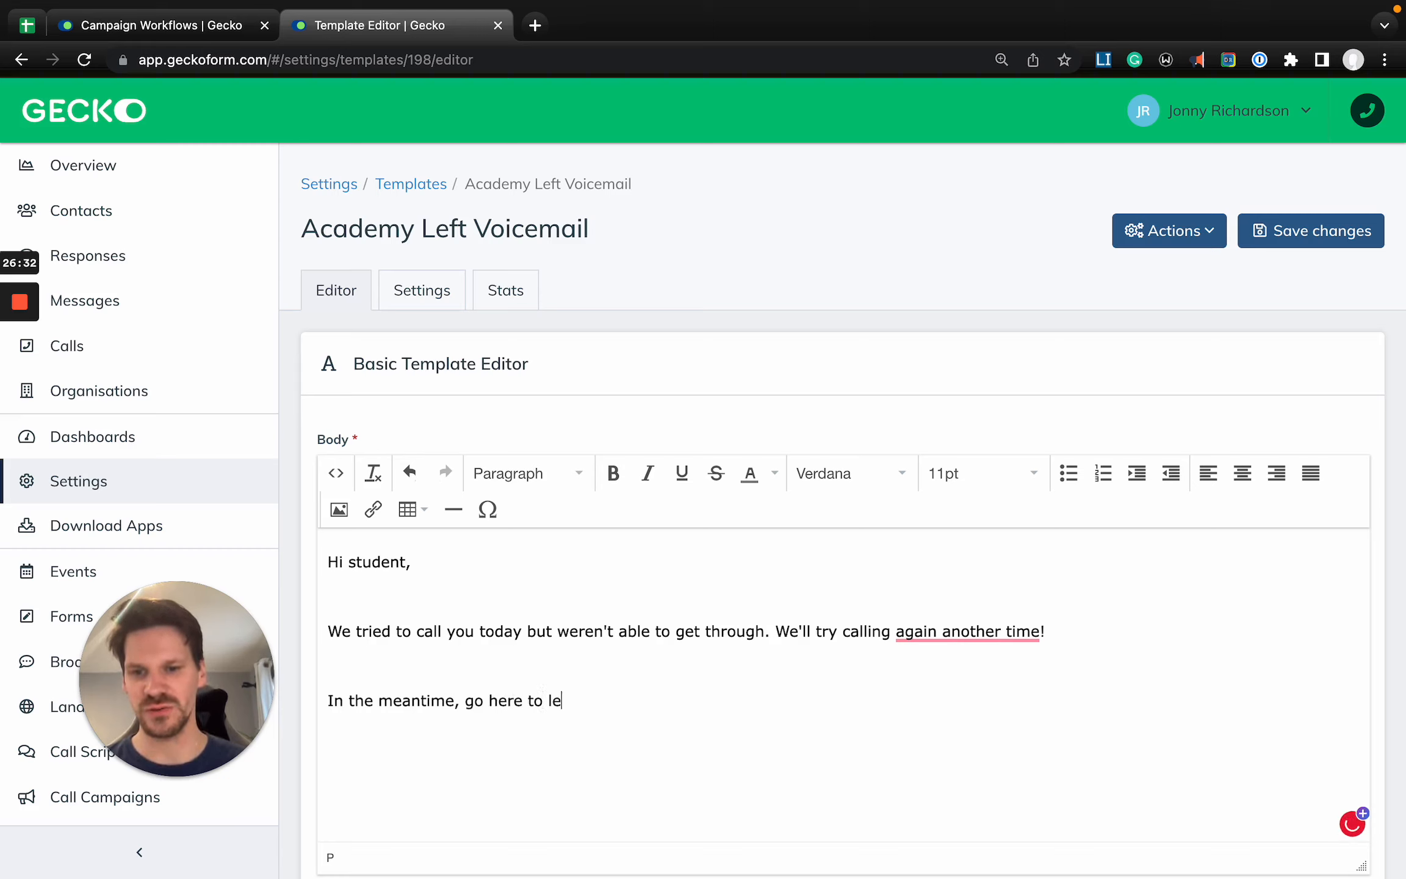
type("arn more about Gecko.")
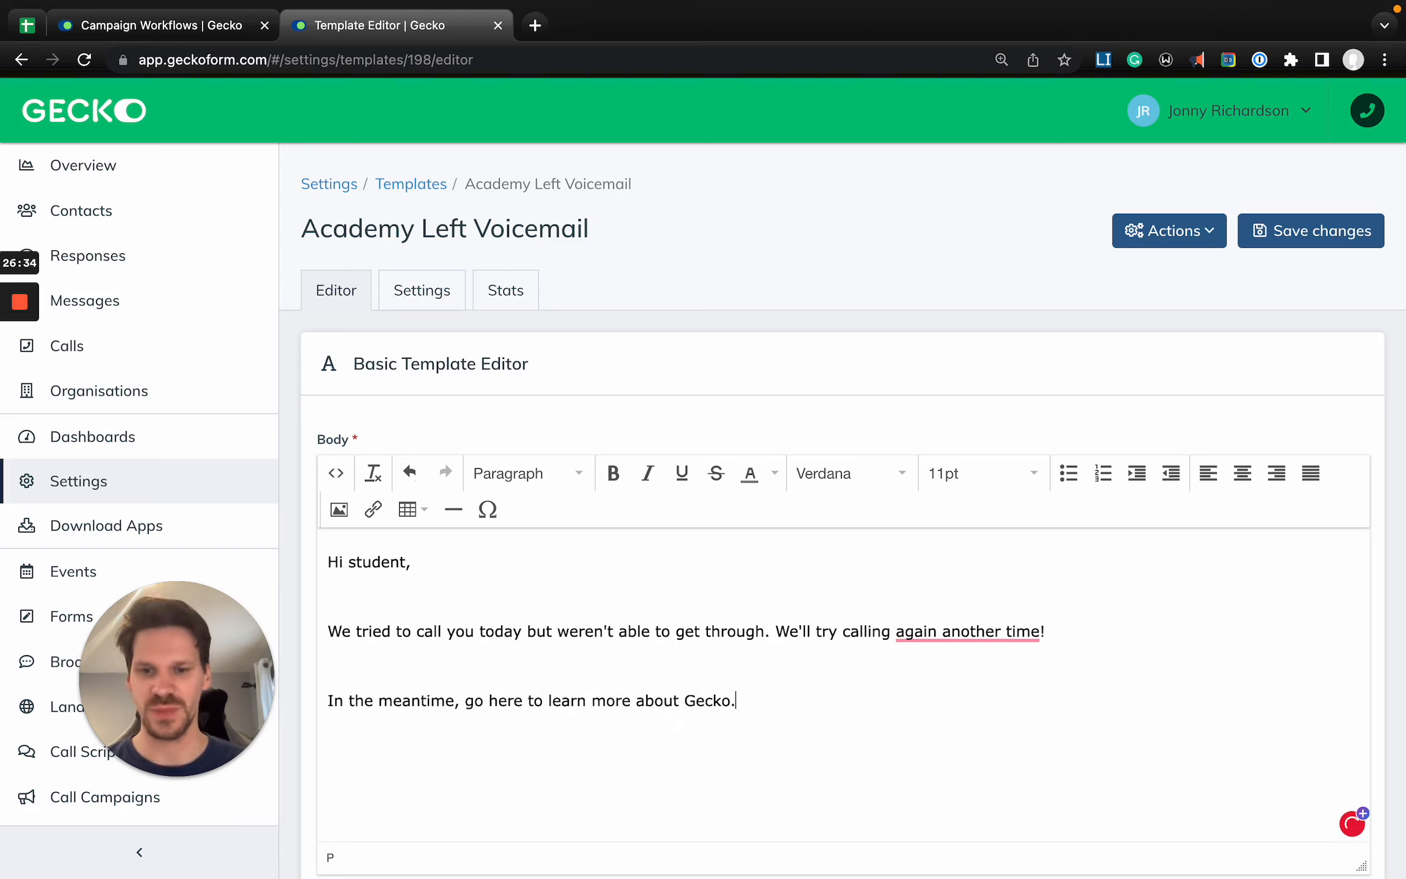
- Close the email with the sign-off "Regards," and "Gecko" on separate lines
key("Return")
type("Regards,")
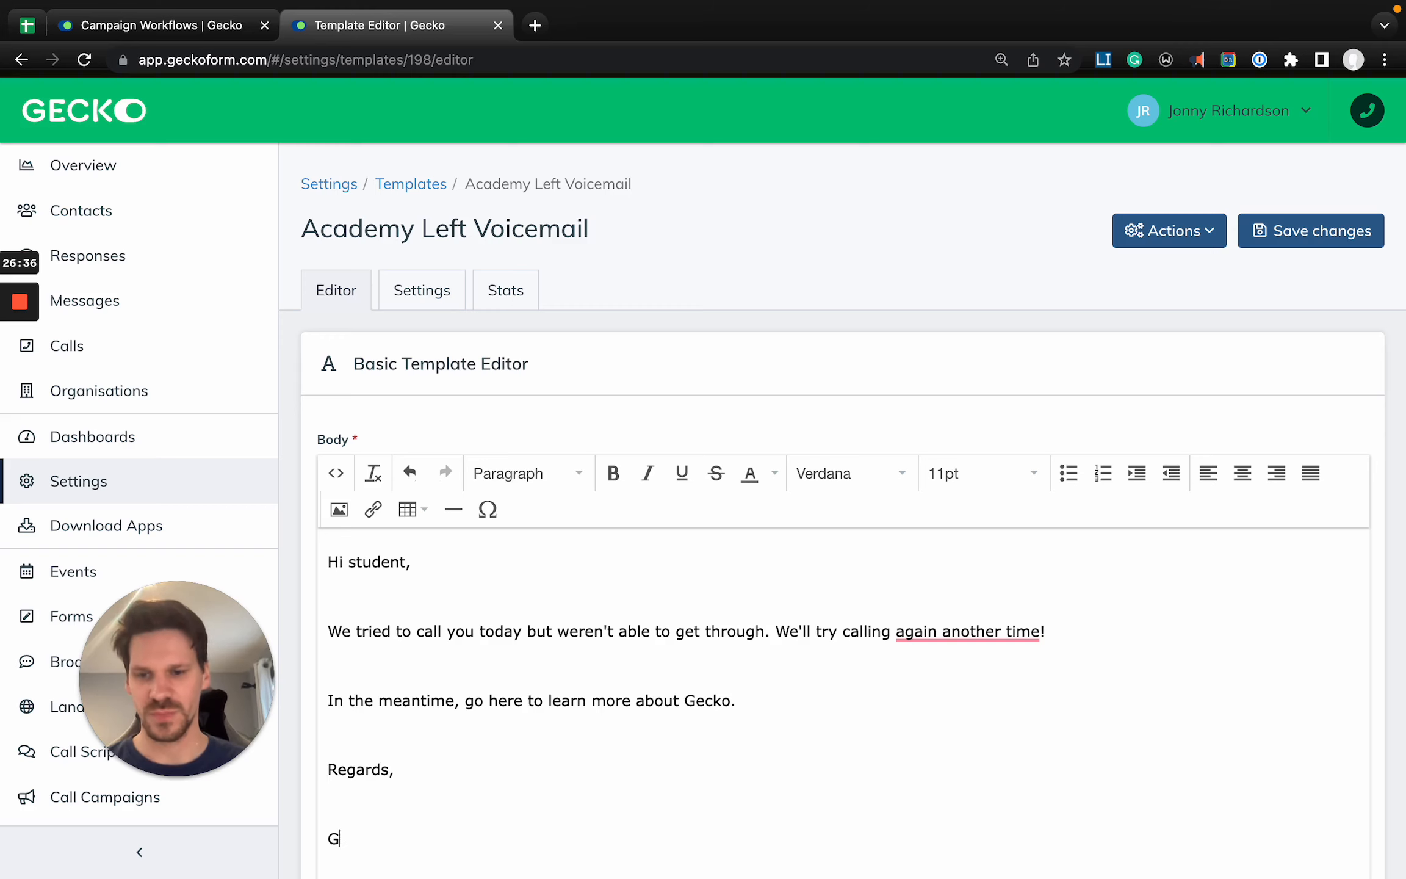
scroll(507, 620, "down", 1)
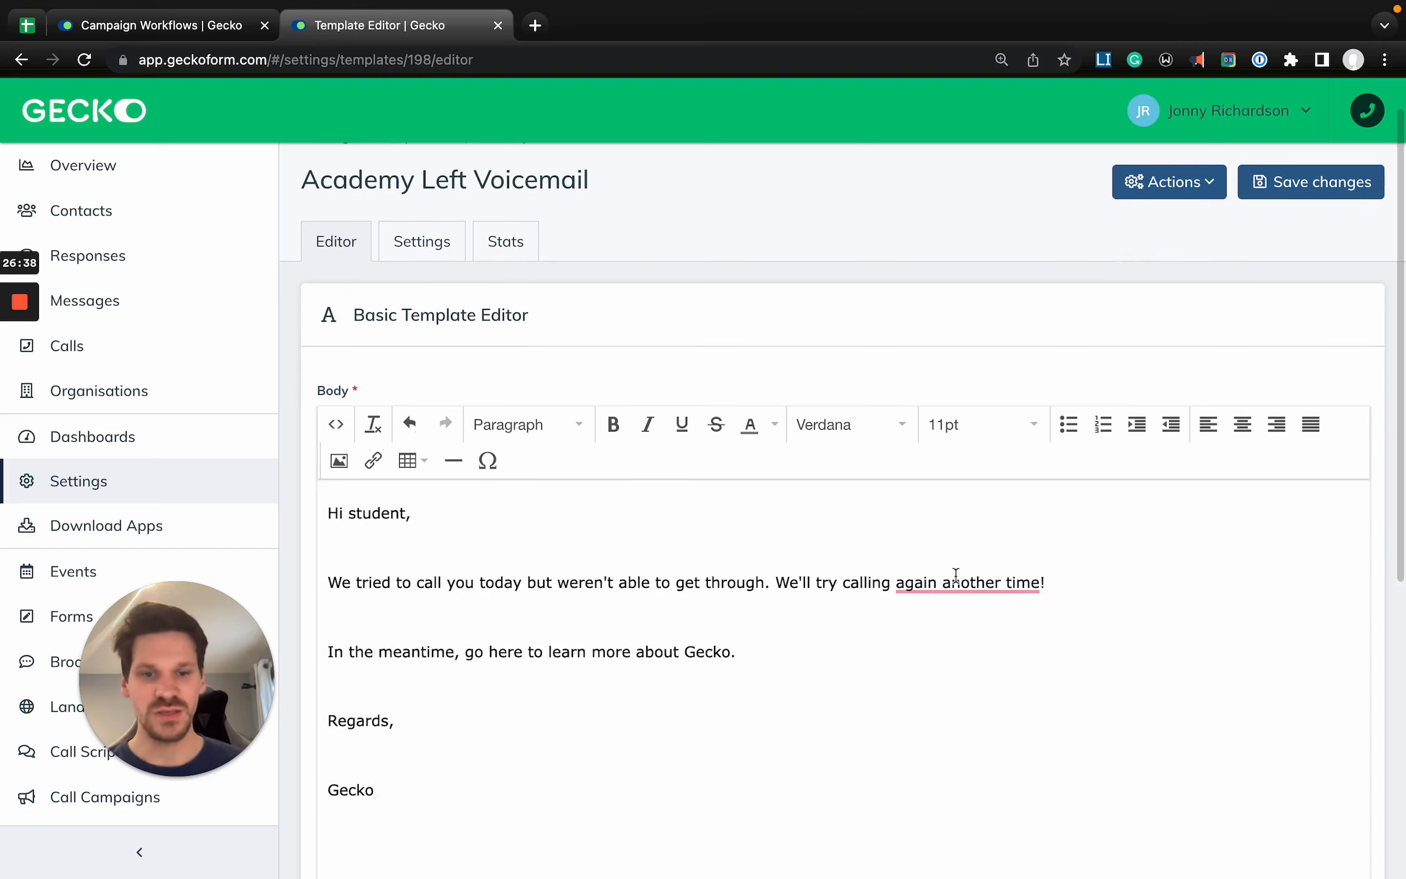
- Accept the grammar suggestion that rewords "again another time" as "another time again"
mouse_move(972, 589)
left_click(982, 643)
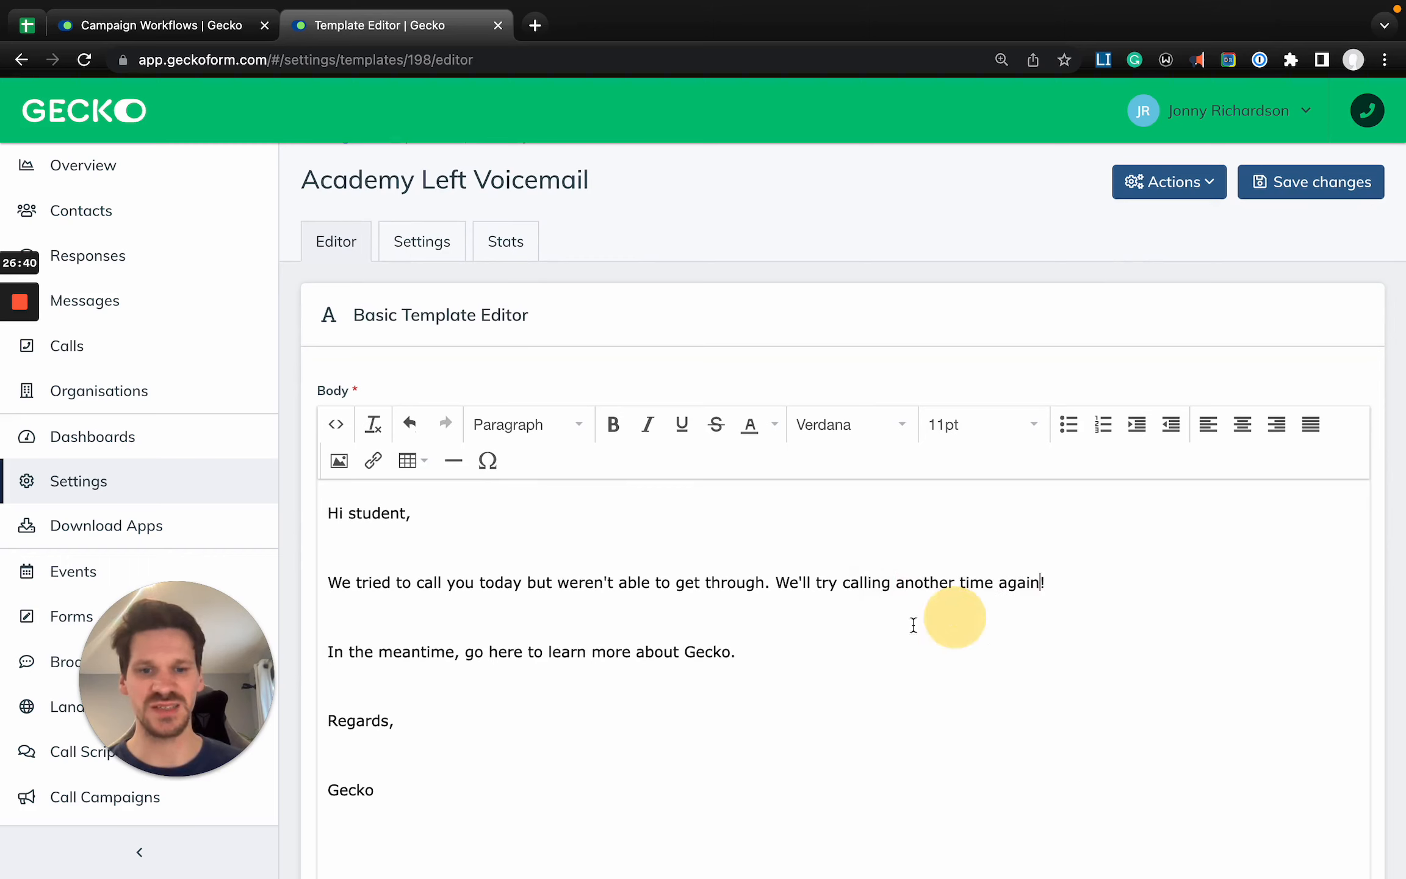
scroll(665, 686, "down", 5)
scroll(664, 682, "up", 3)
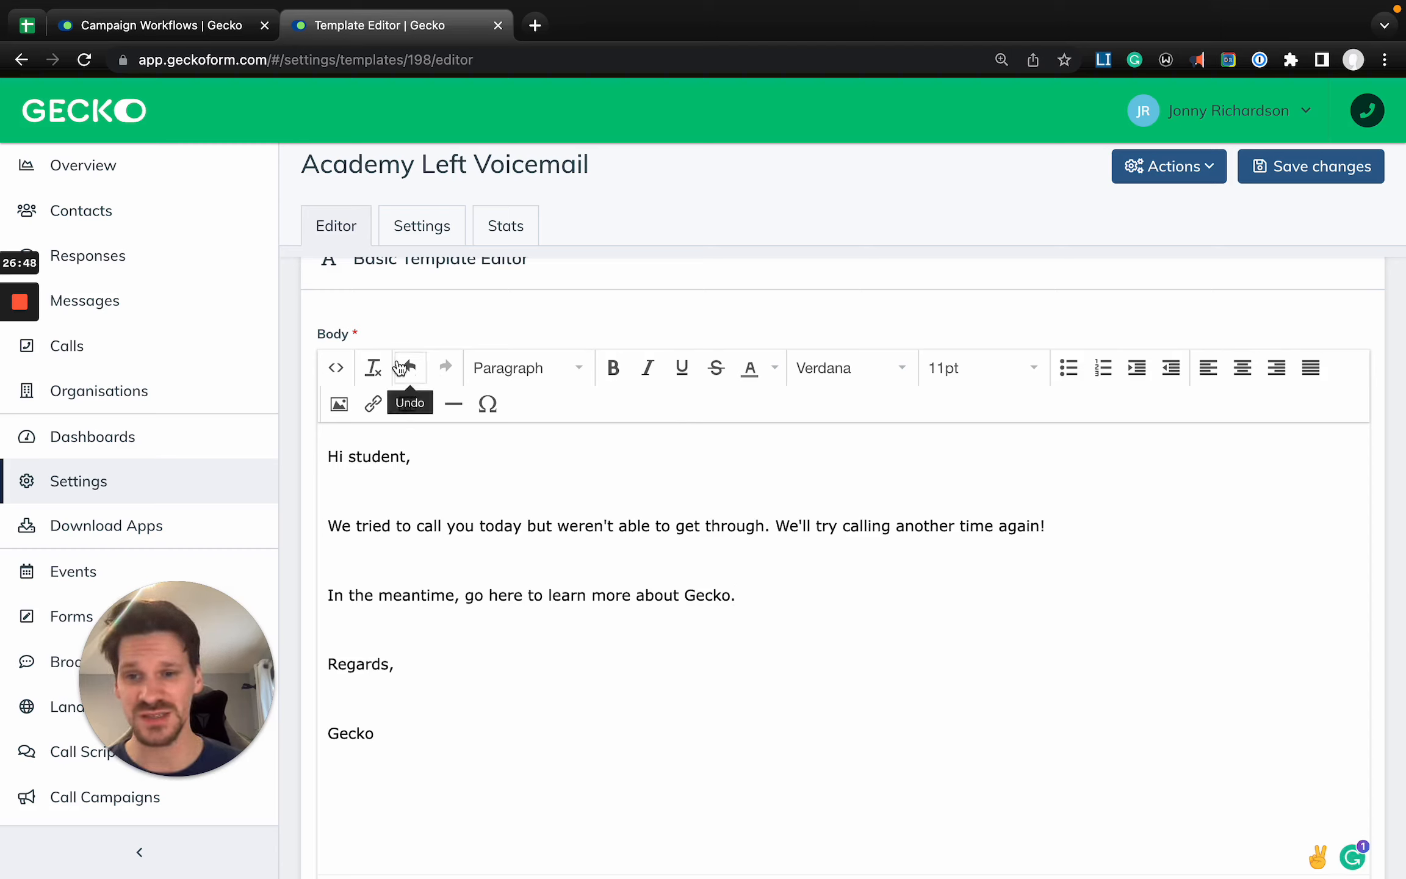
- Examine the email body's source code and close it without changes
left_click(336, 367)
key("super+a")
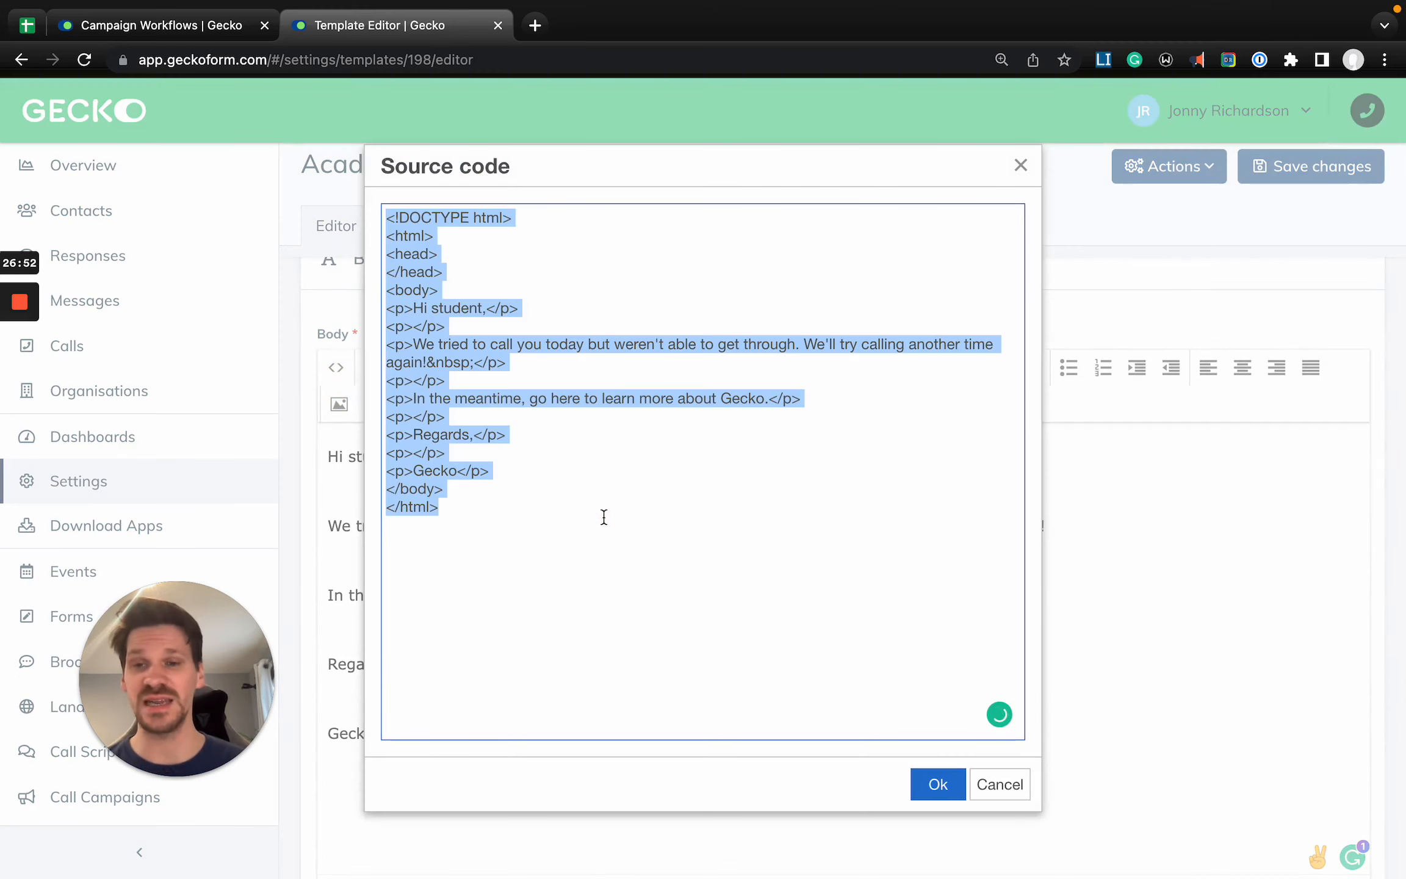
left_click(1000, 785)
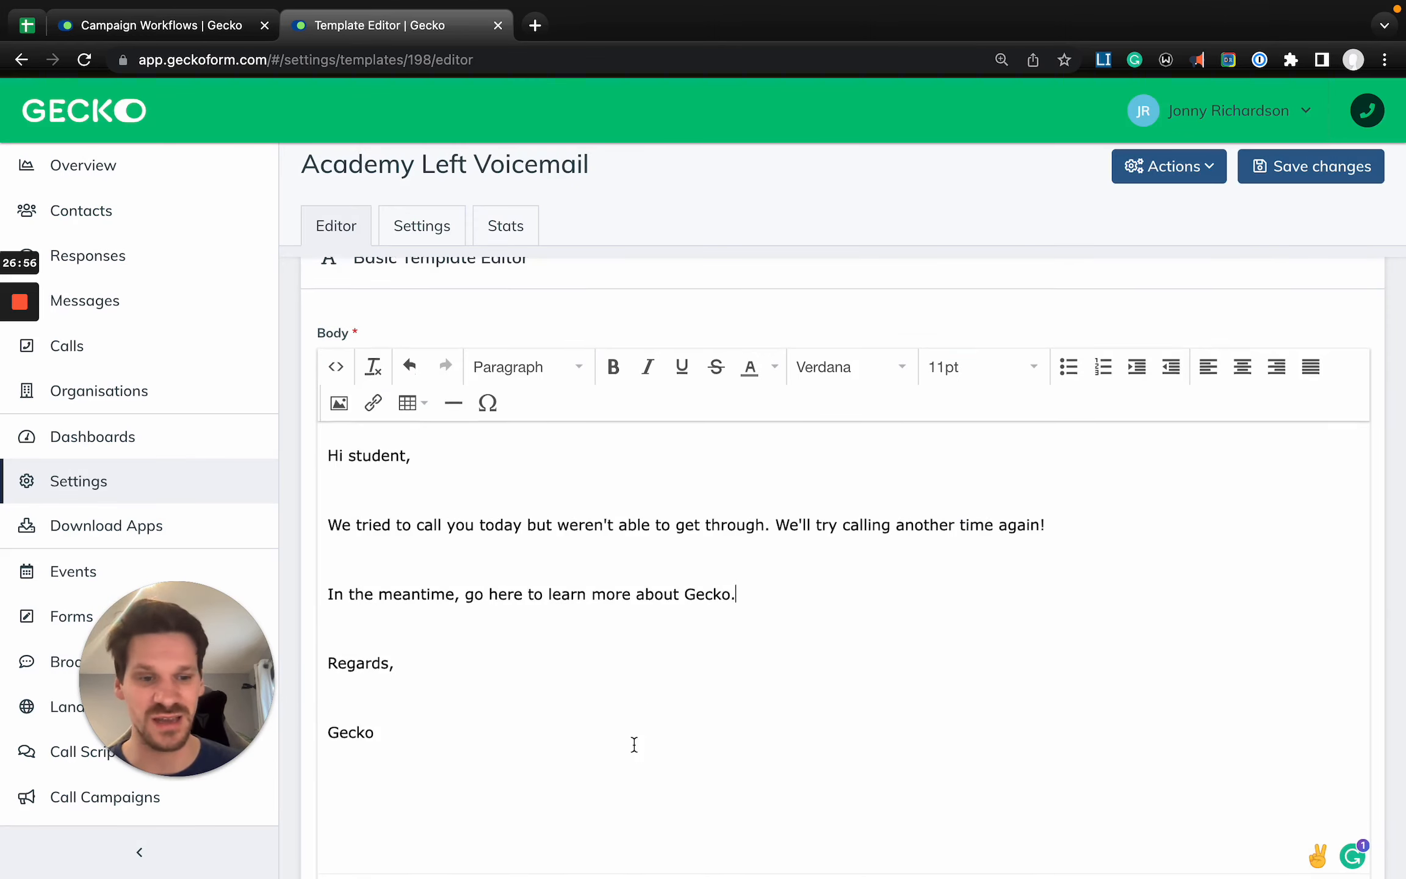
- Join the "In the meantime" paragraph onto the end of the paragraph about the attempted call
scroll(635, 744, "down", 4)
scroll(596, 480, "up", 3)
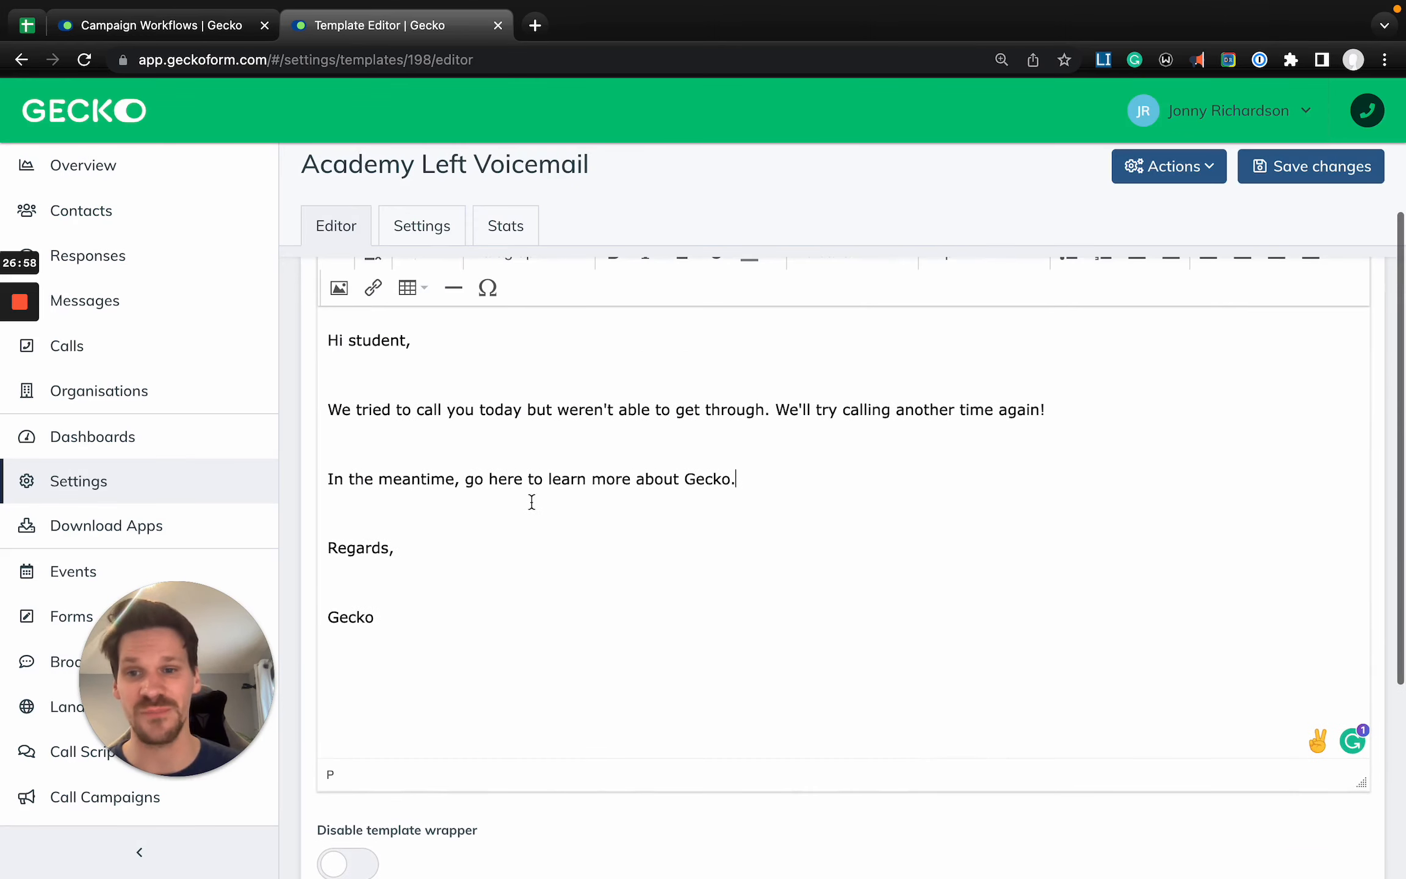
scroll(525, 515, "up", 3)
left_click(509, 539)
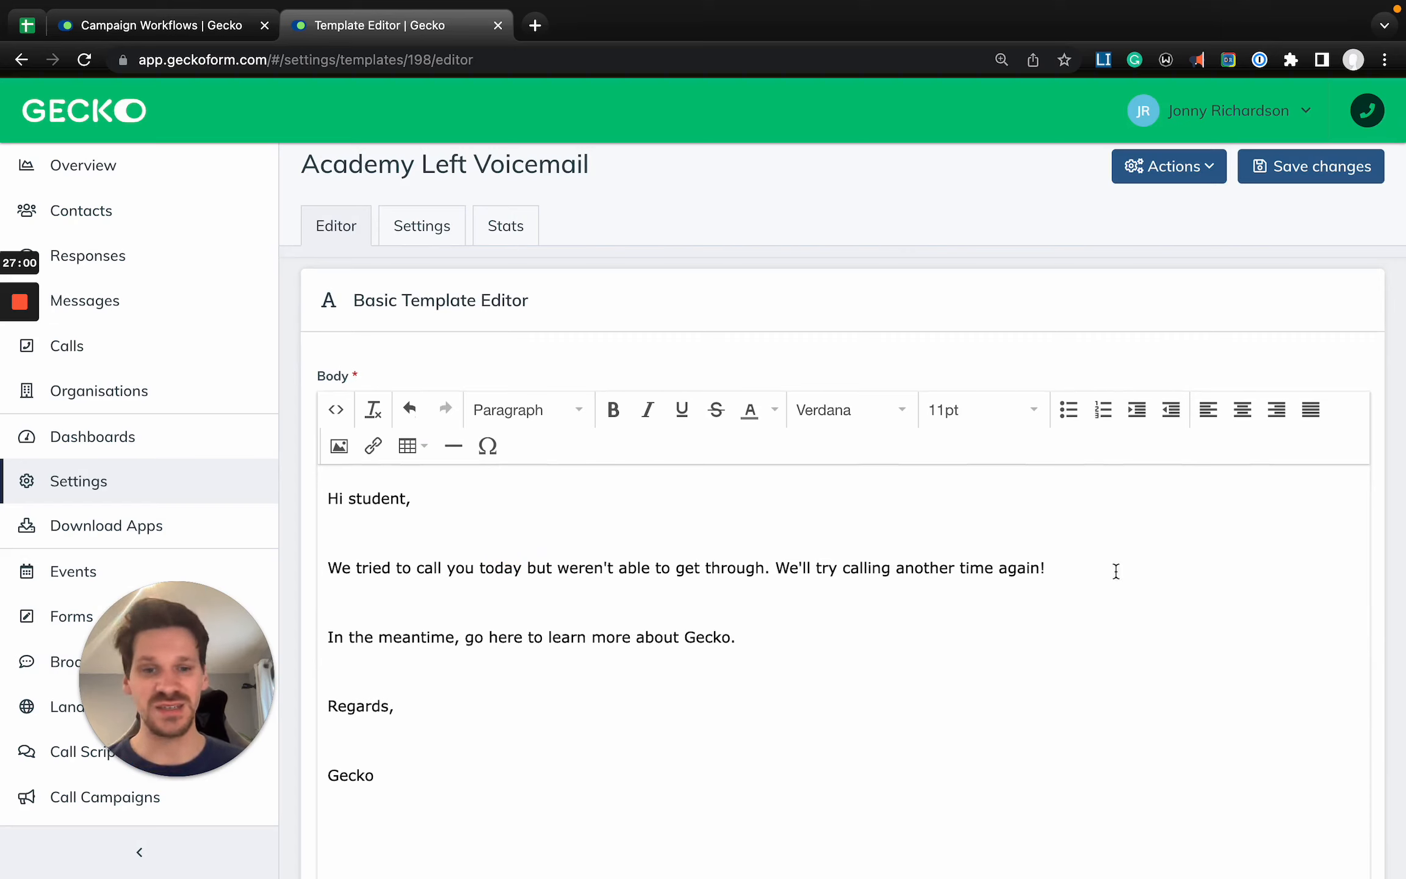
left_click(1114, 549)
left_click(1086, 560)
key("Delete")
key("Delete")
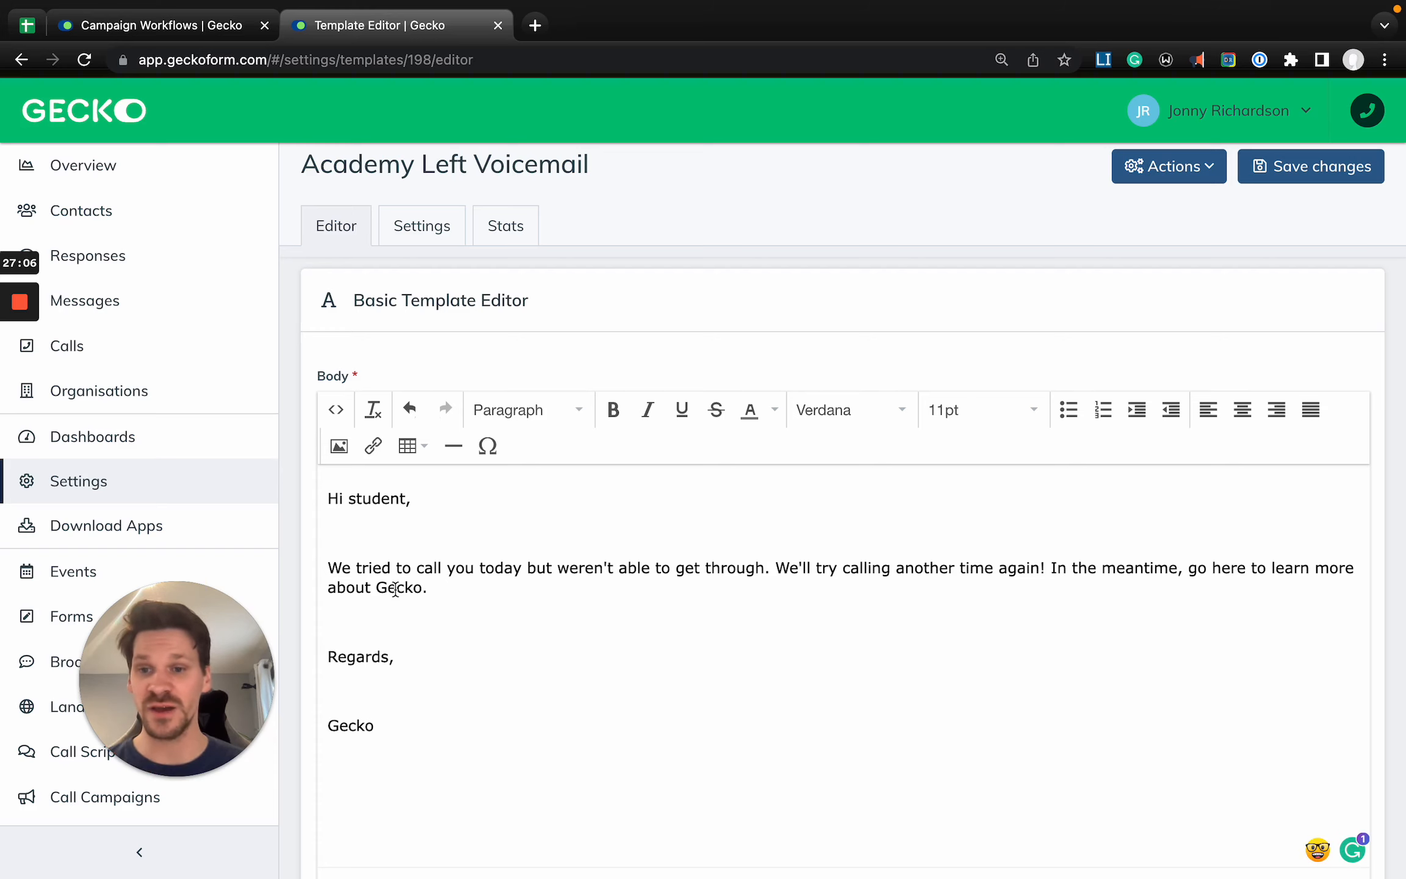
- Delete the word "student" from the greeting, keeping "Hi" and the comma
scroll(394, 588, "down", 1)
double_click(376, 453)
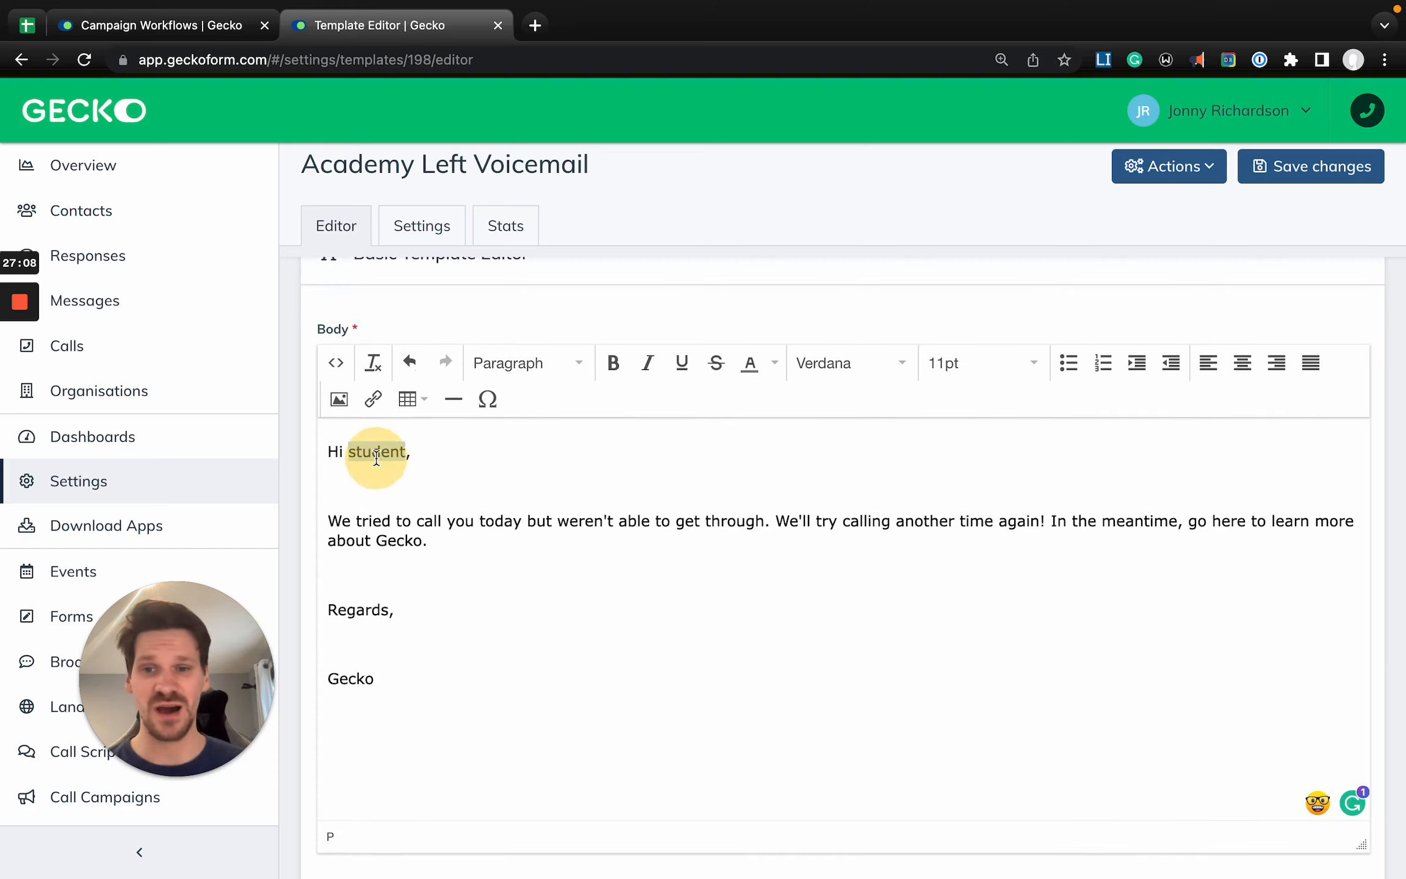
key("BackSpace")
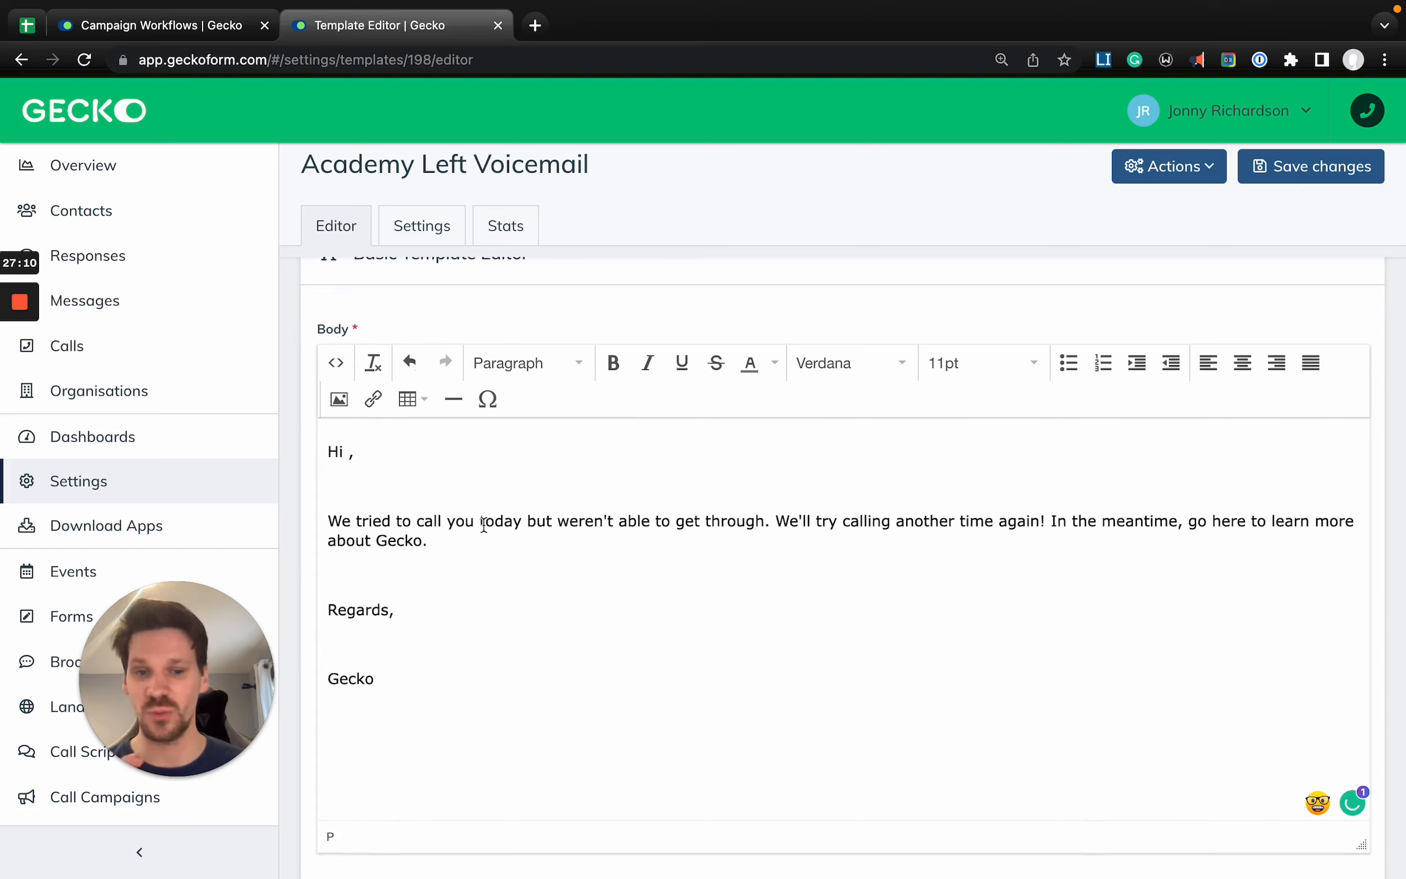
- Choose Contact as the model for the input template tag
scroll(483, 524, "down", 5)
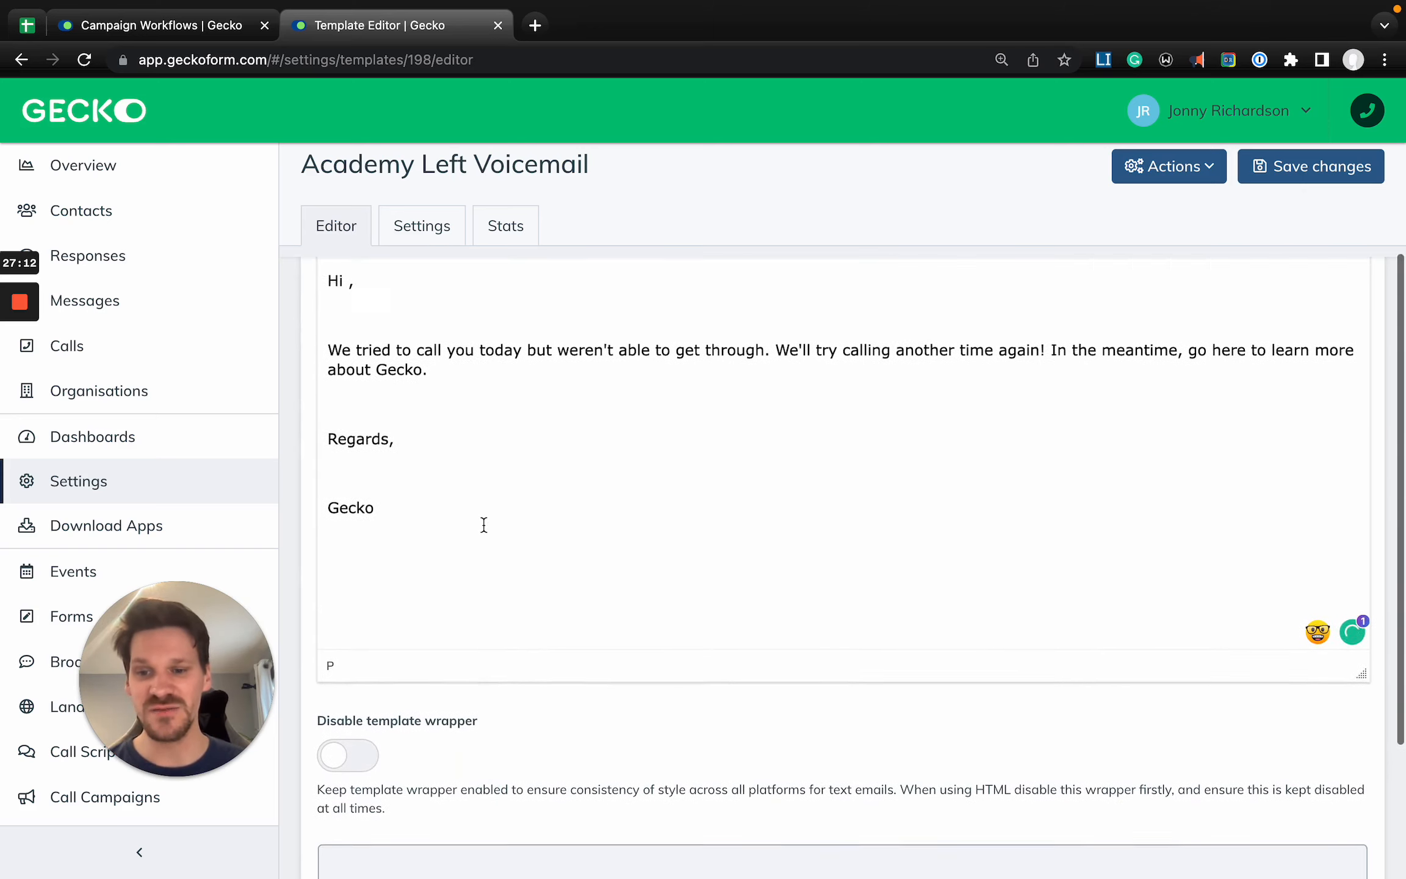
key("super+minus")
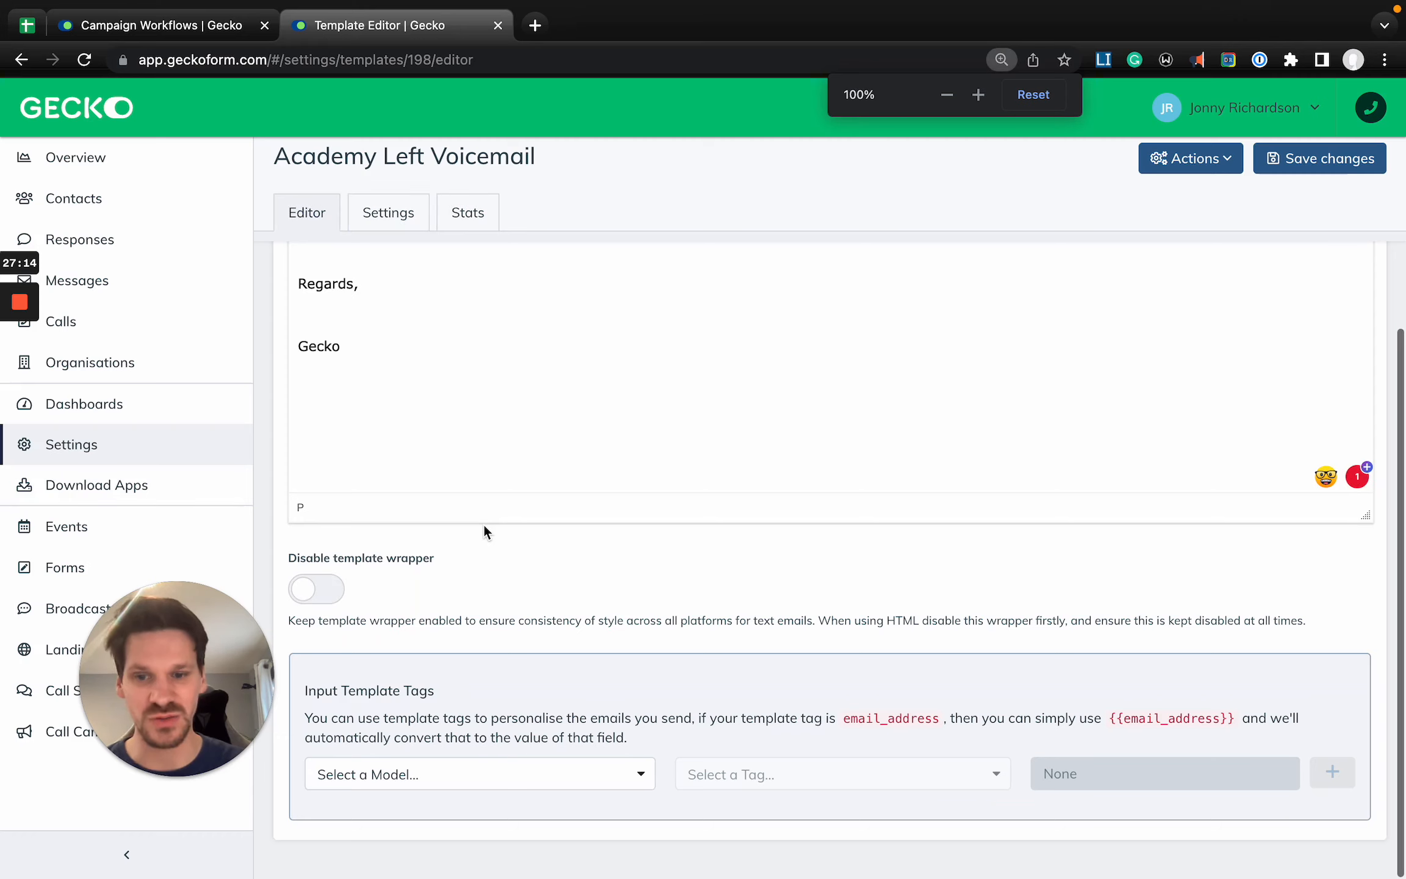
scroll(484, 524, "up", 2)
scroll(484, 525, "down", 2)
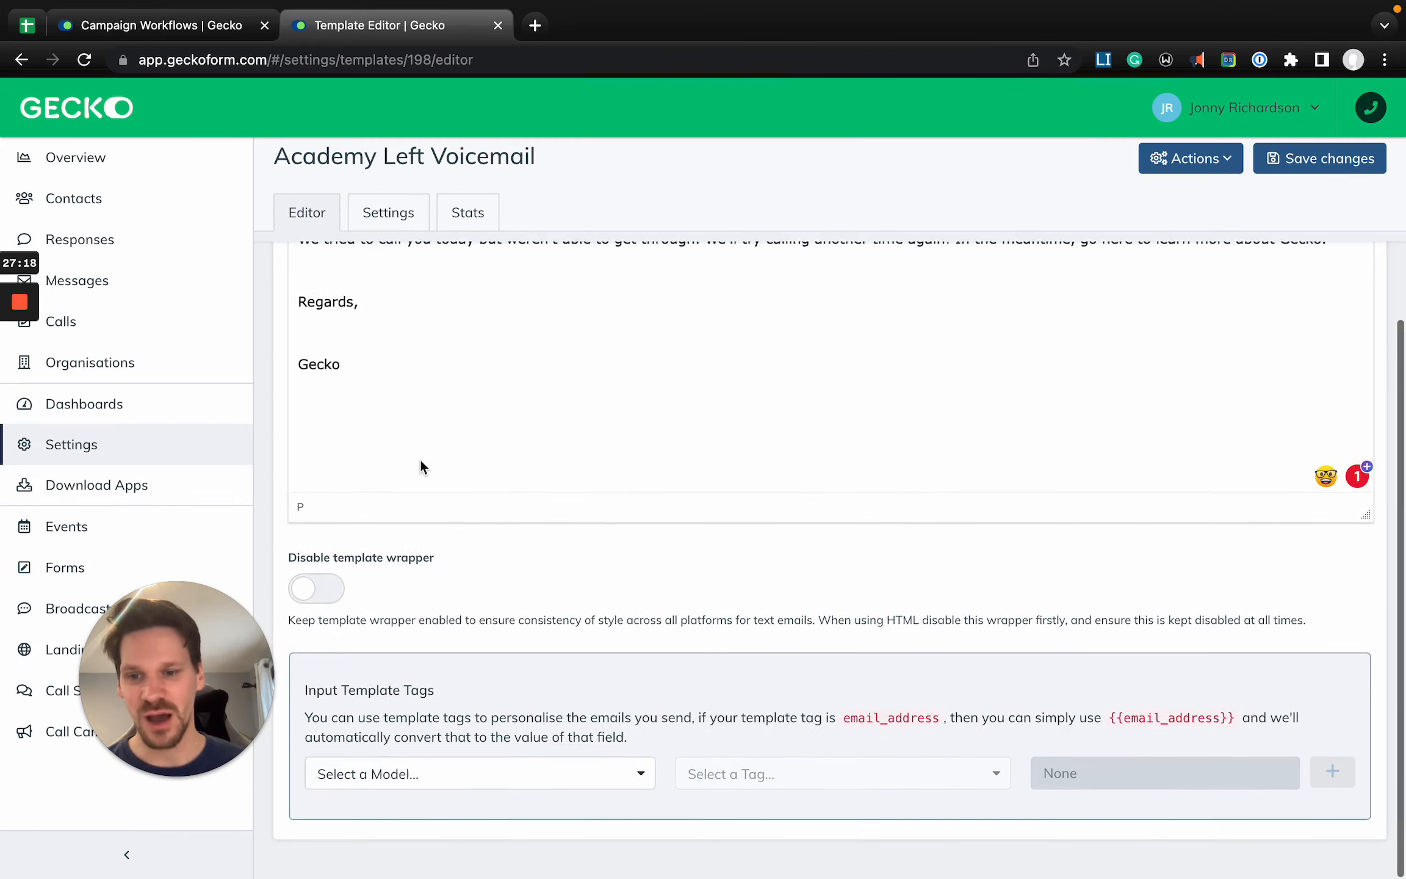
left_click(437, 777)
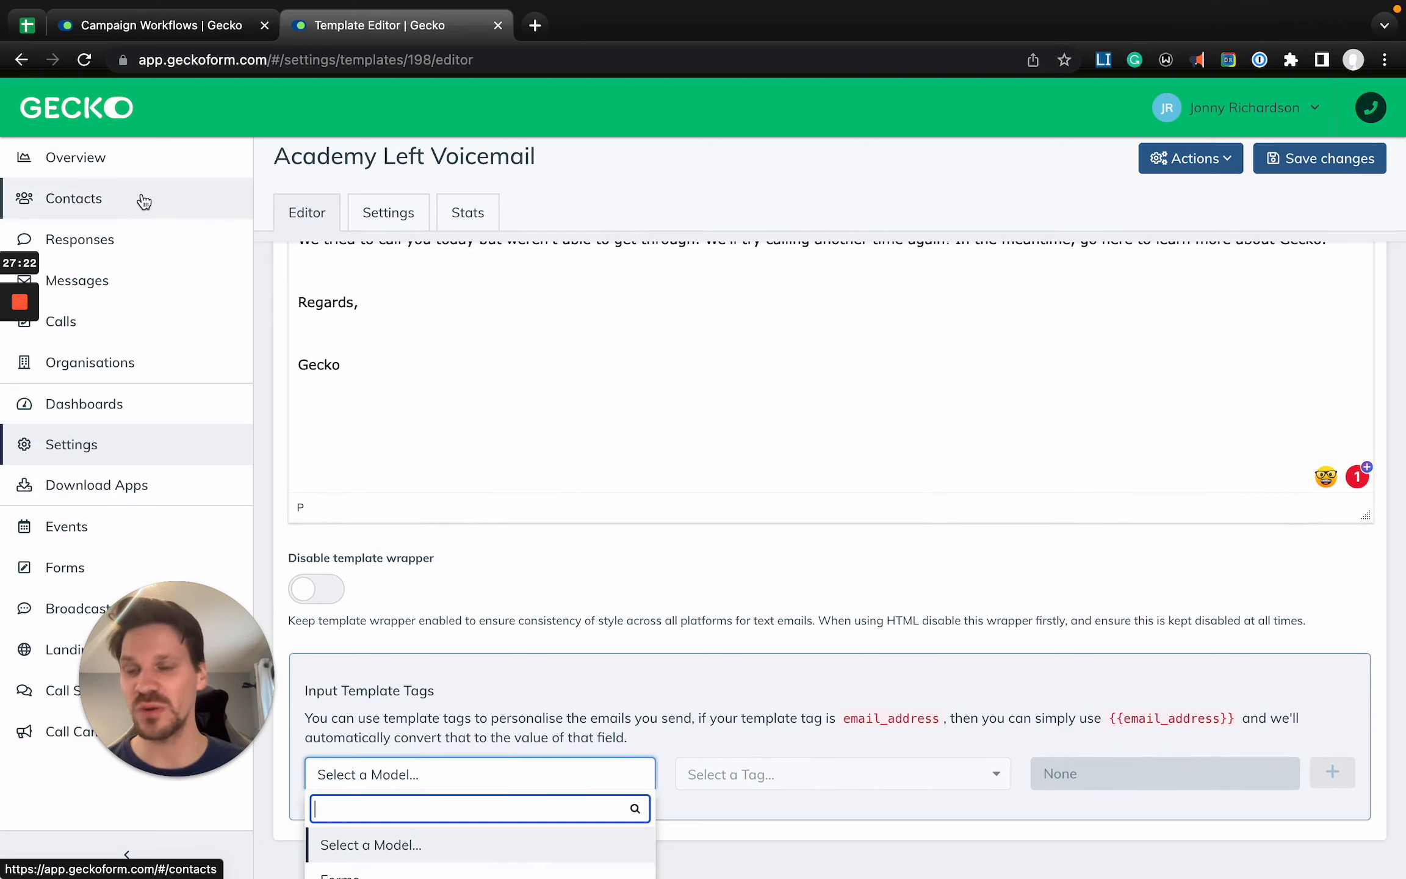
scroll(440, 677, "down", 1)
type("contact")
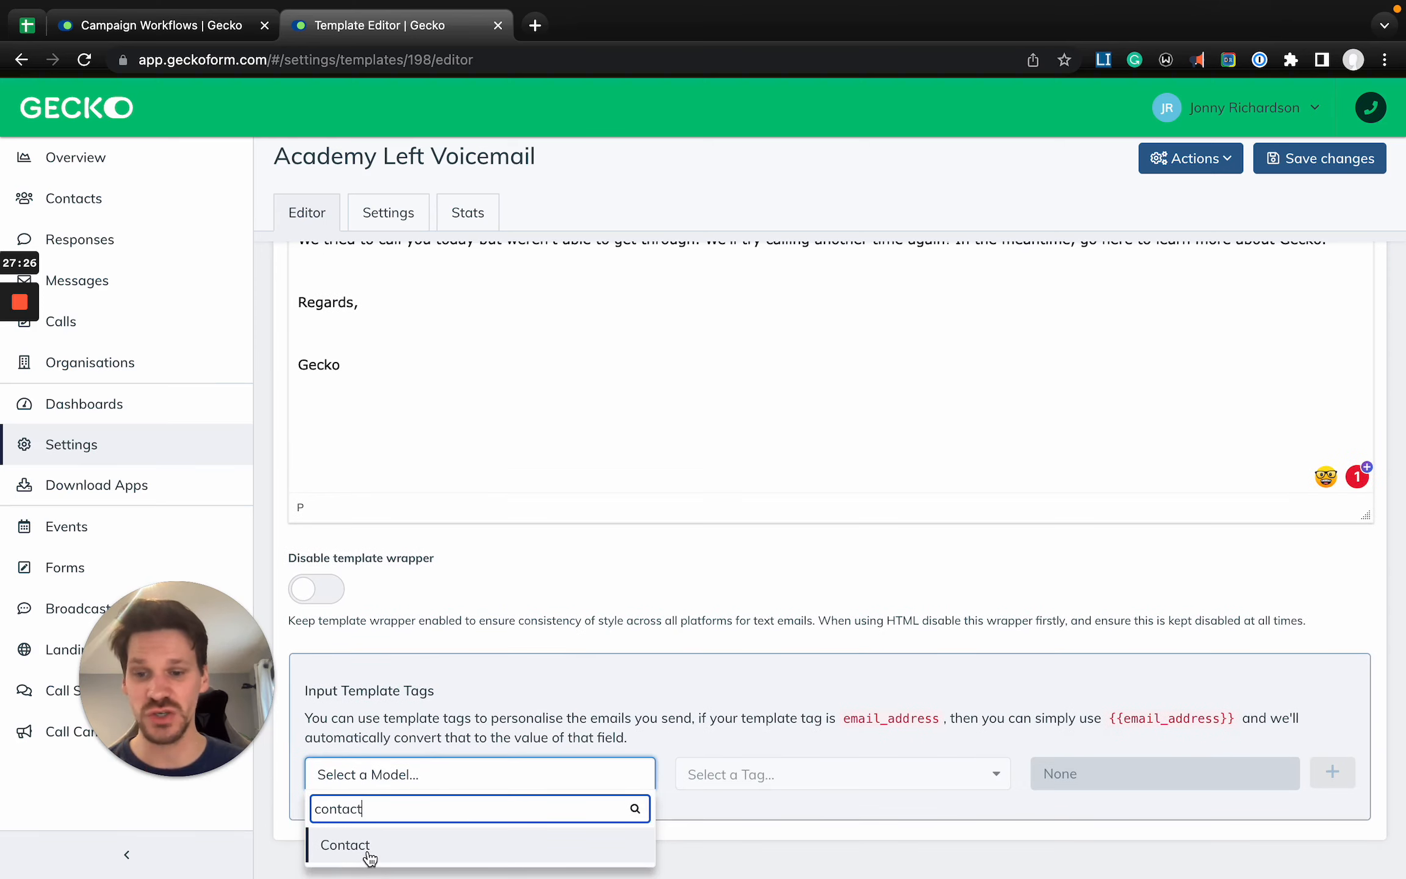
left_click(368, 849)
- Add the contact's full_name tag, limited to First name, between "Hi" and the comma in the greeting
scroll(470, 547, "up", 2)
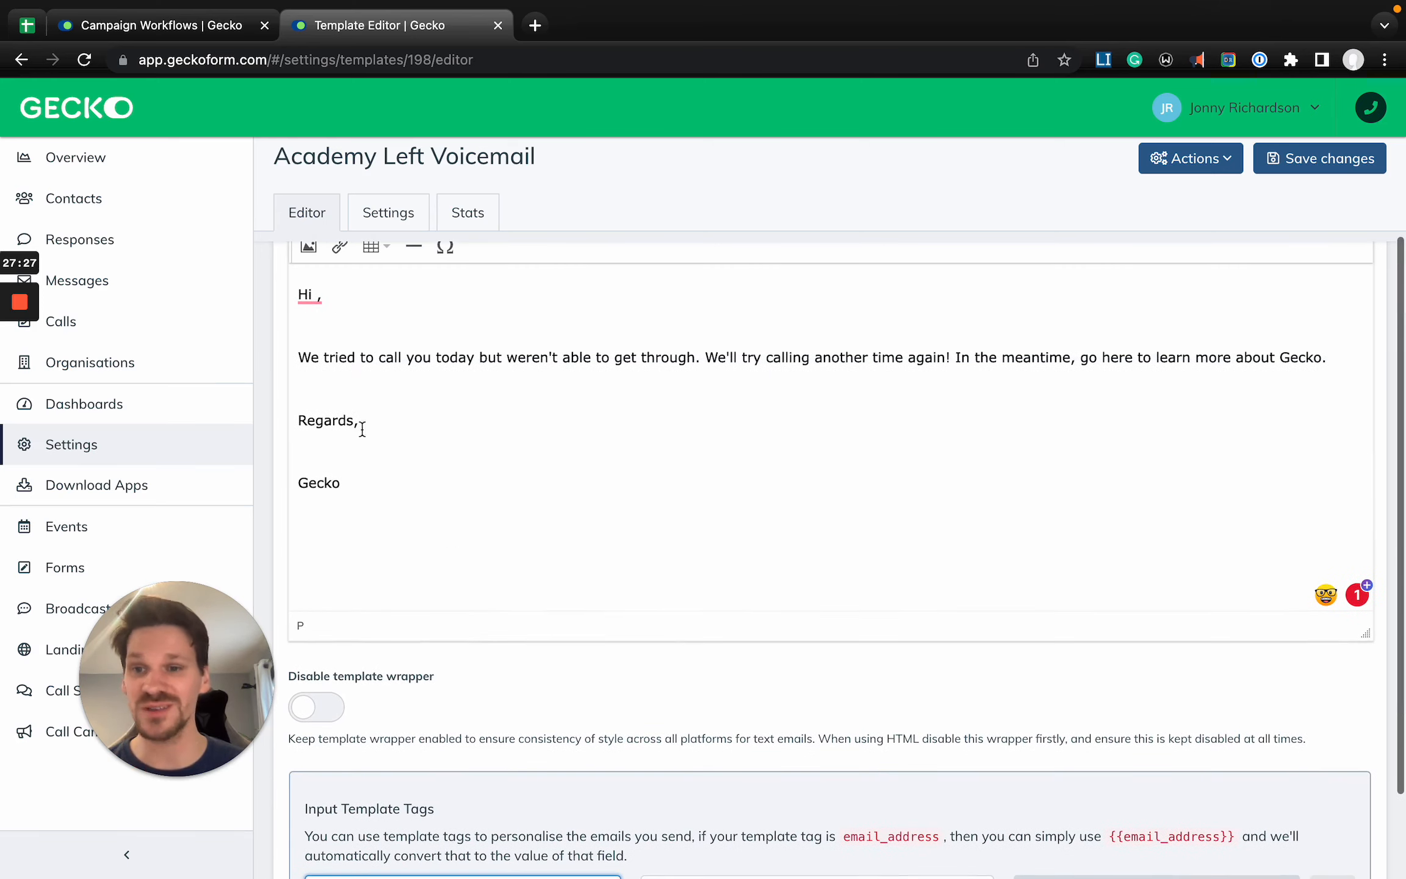
left_click(314, 295)
scroll(545, 509, "down", 2)
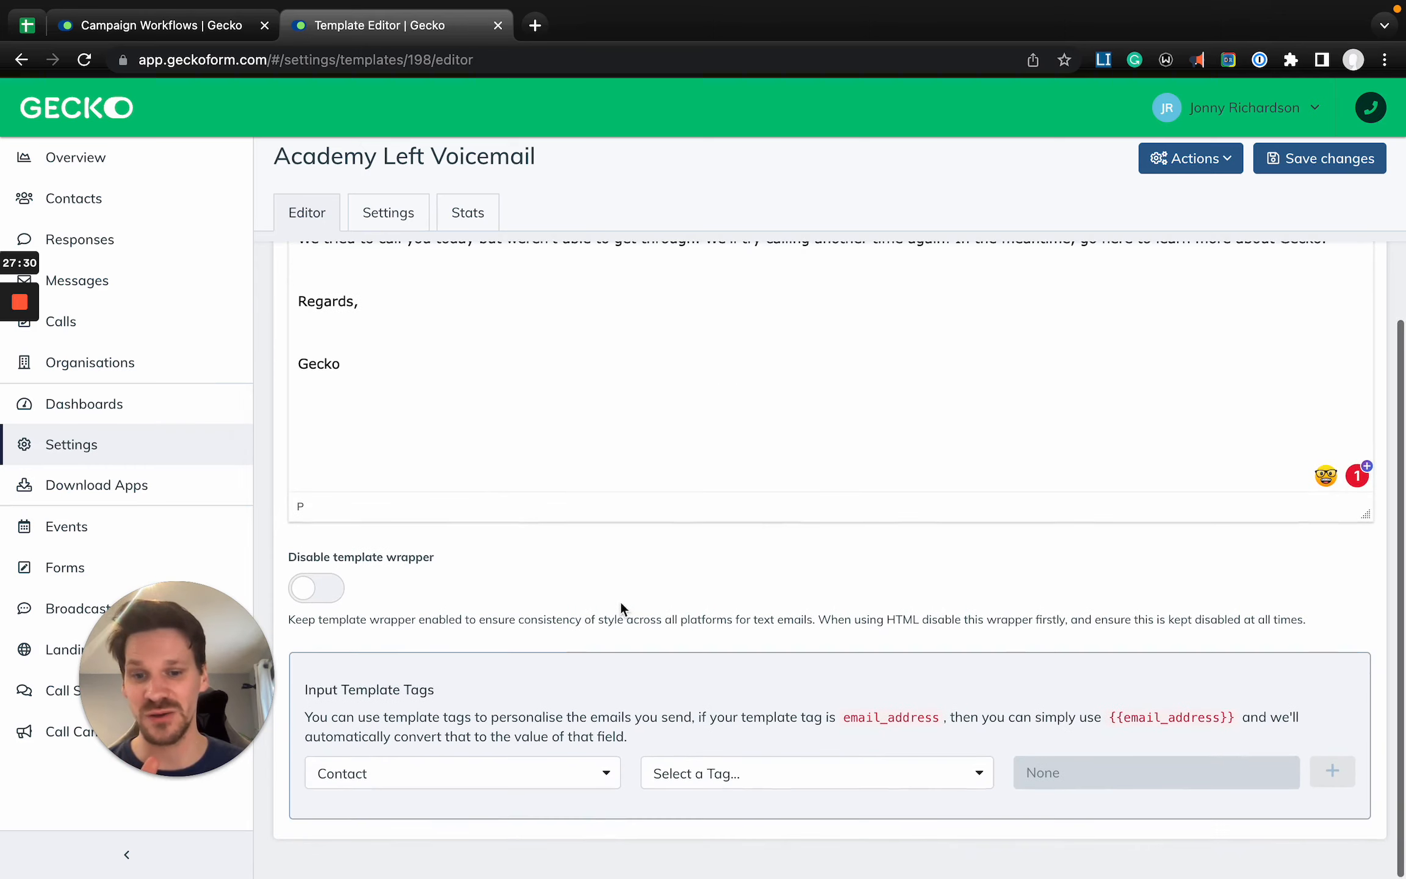
left_click(686, 774)
type("ful")
key("Return")
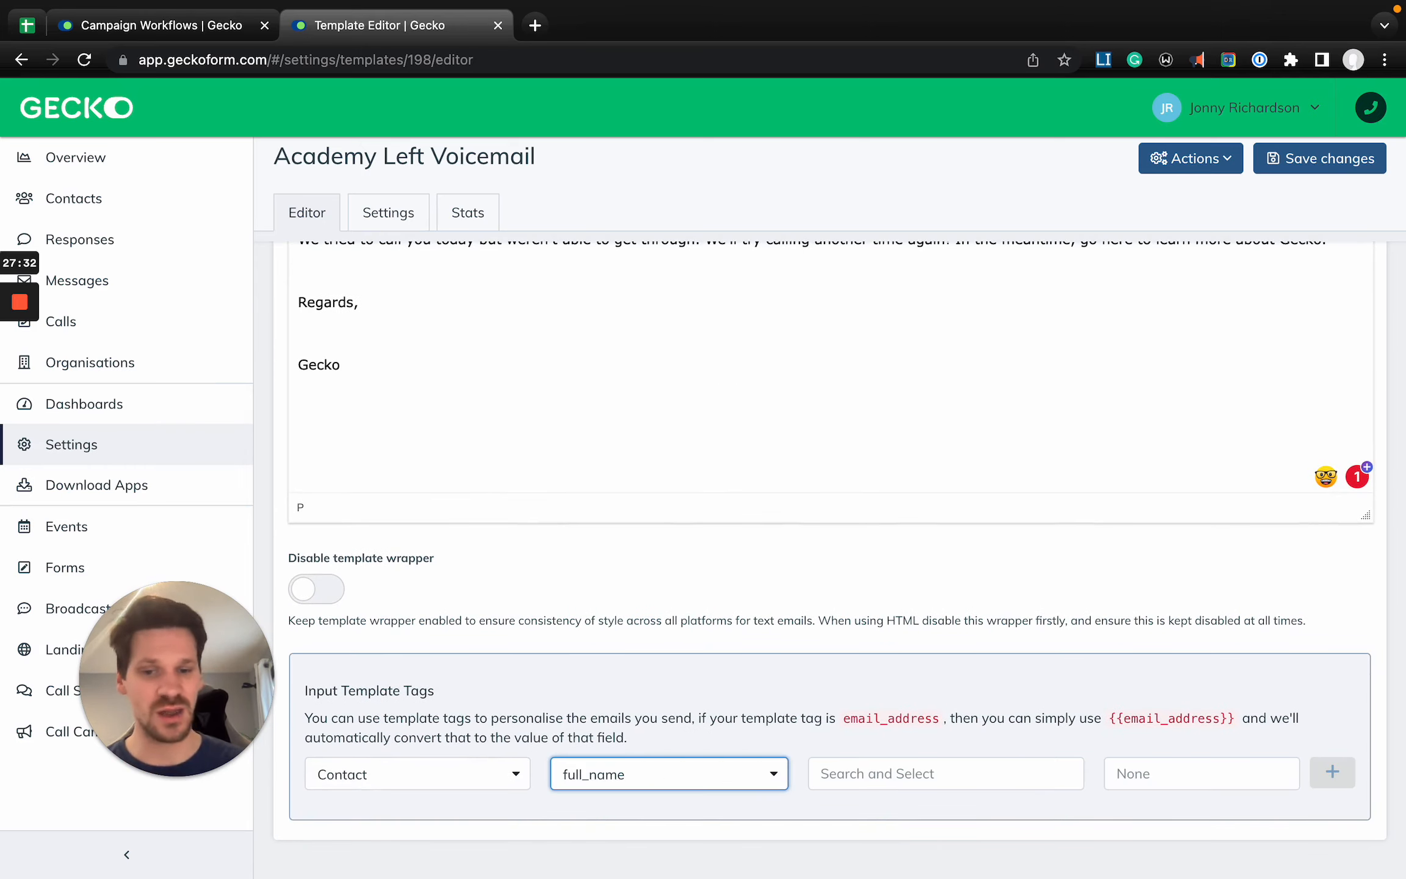
left_click(927, 776)
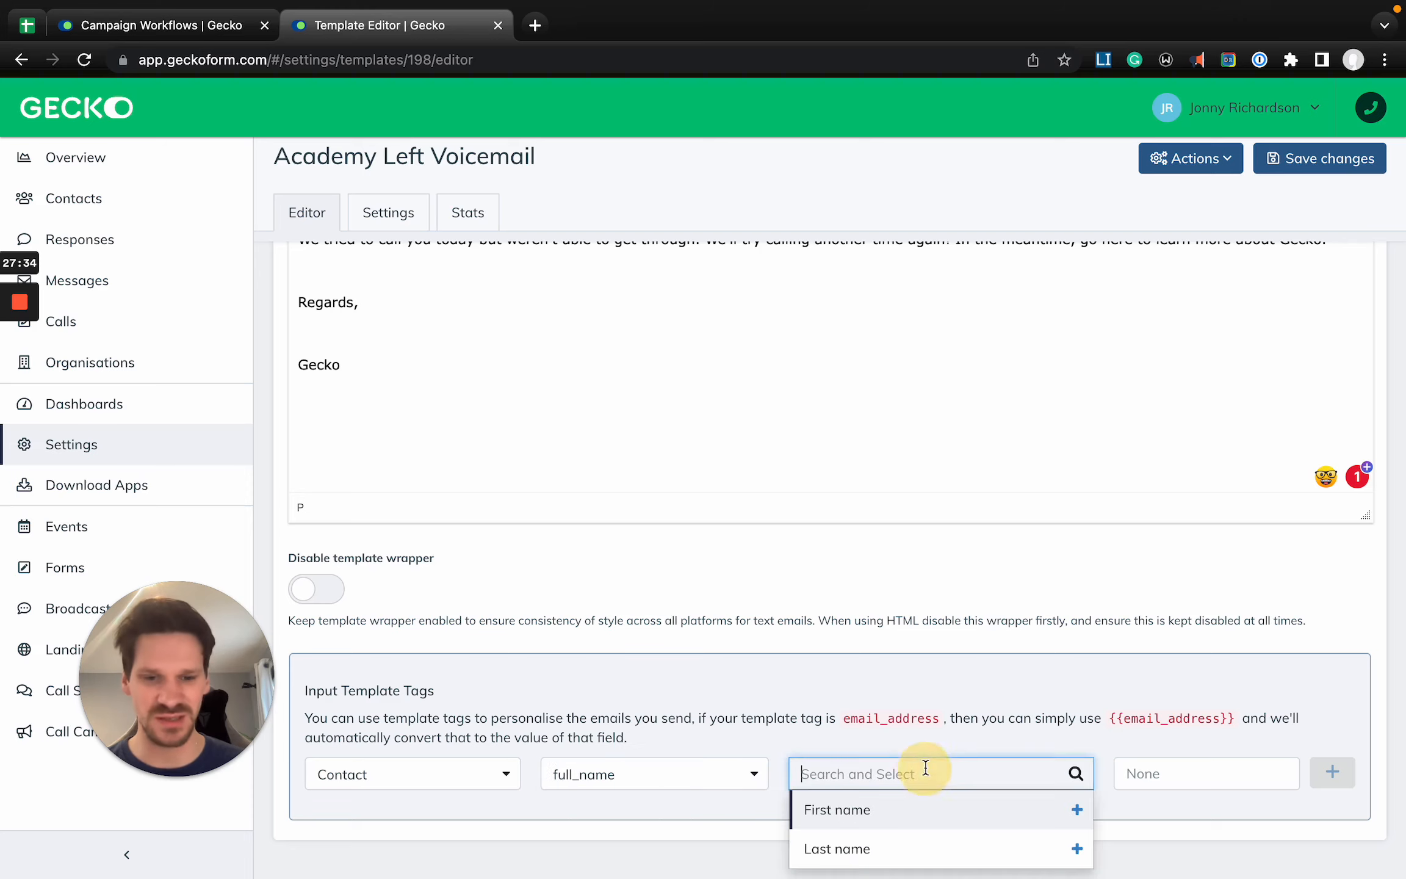
left_click(894, 809)
left_click(1332, 777)
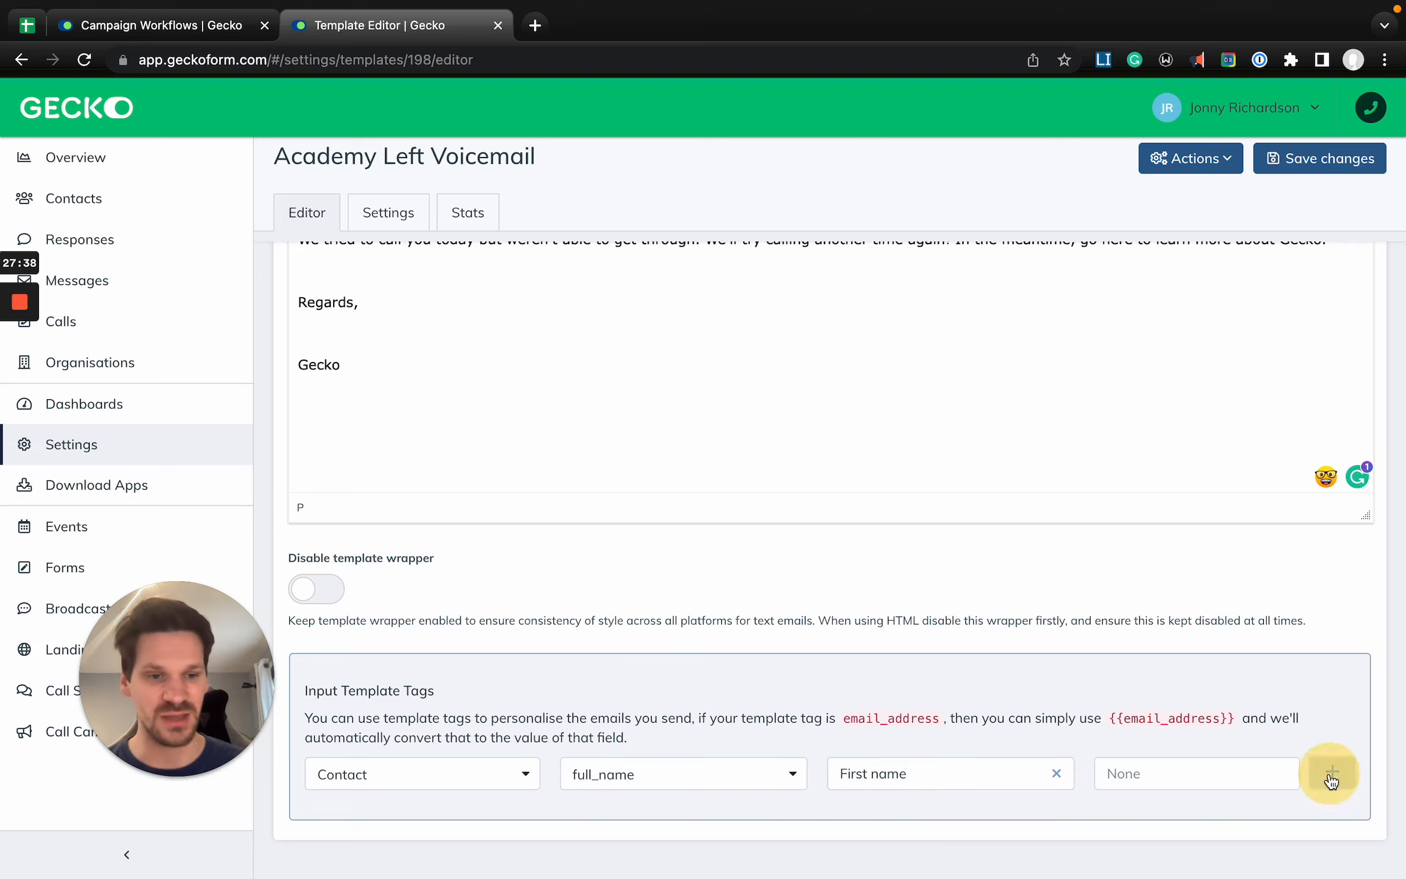
scroll(710, 411, "up", 3)
scroll(458, 455, "up", 3)
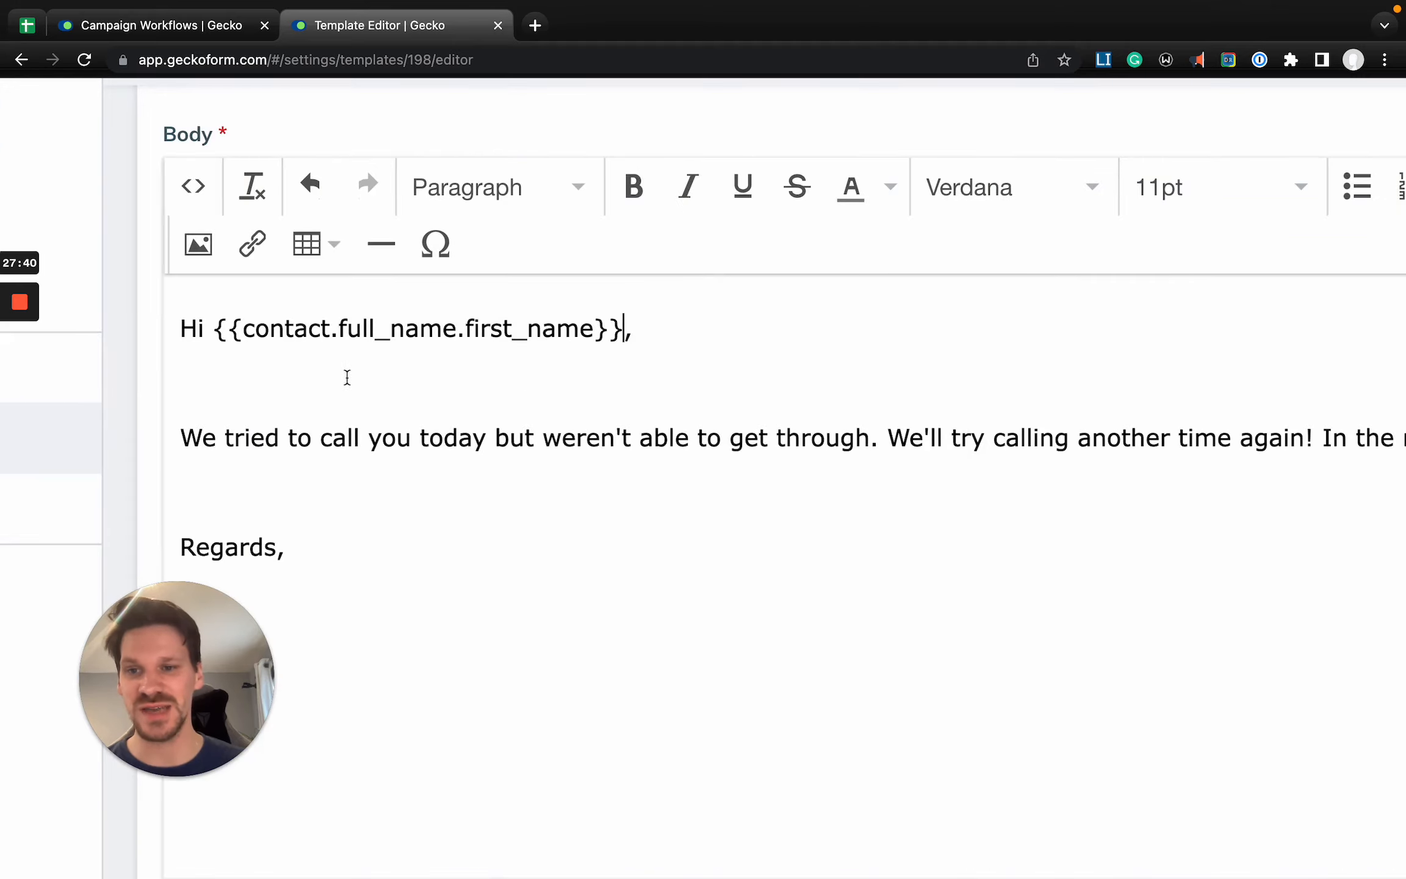
left_click_drag(213, 328, 595, 328)
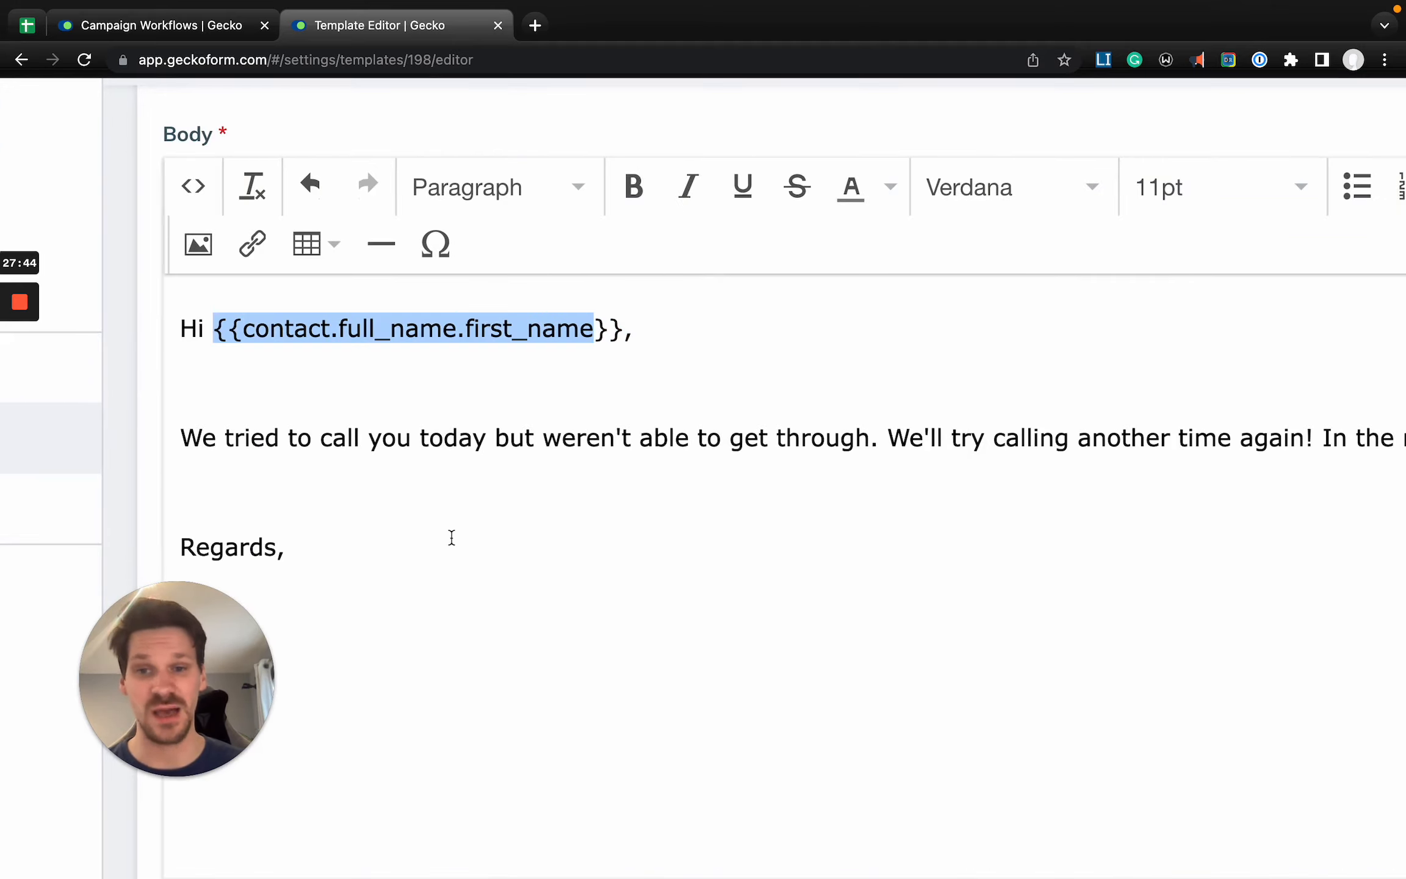
- Choose Calls as the model and started as the tag for the input template tag
scroll(458, 605, "down", 2)
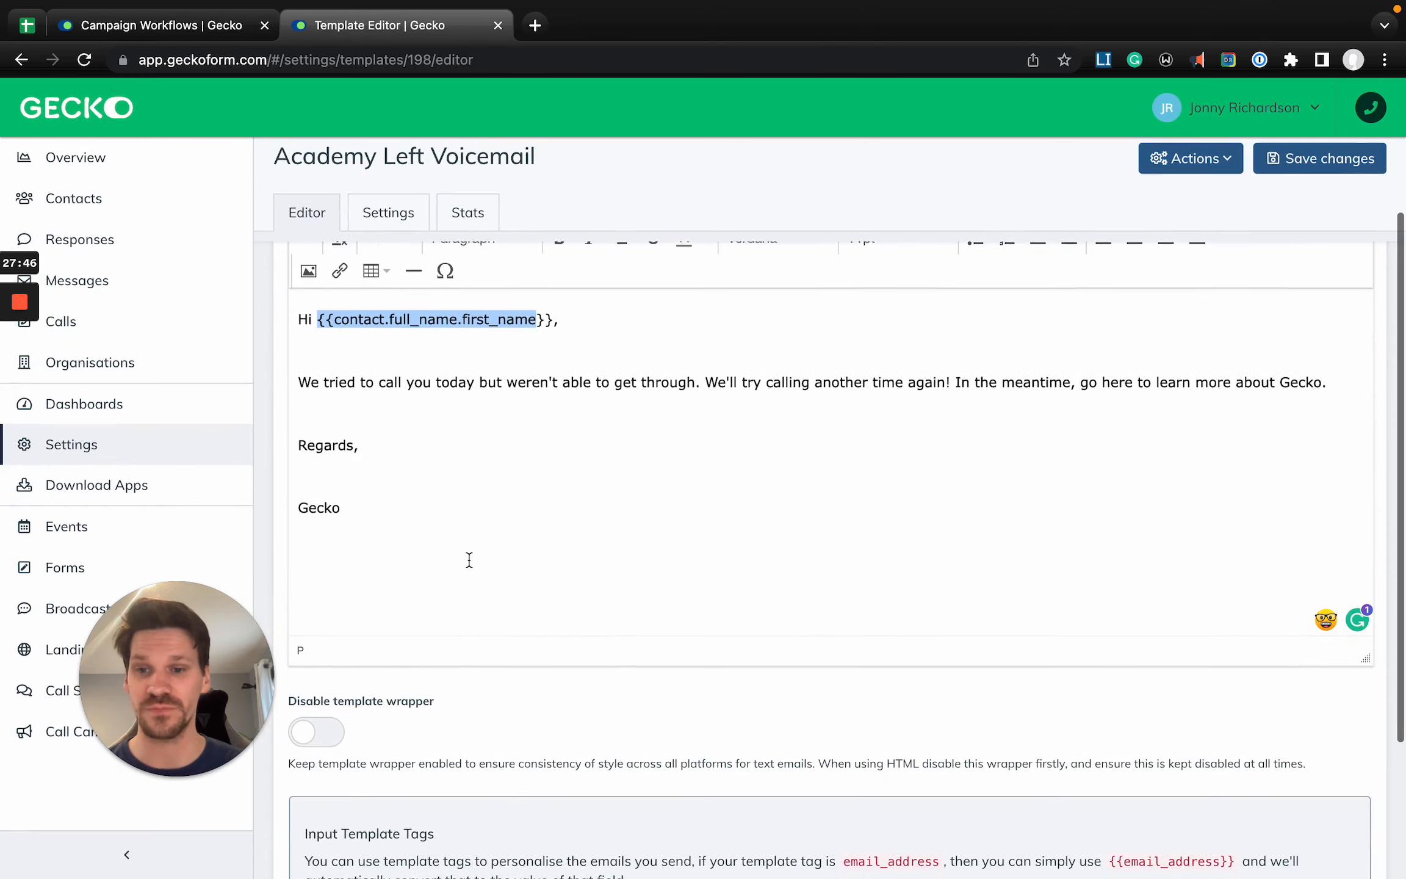
scroll(480, 586, "down", 3)
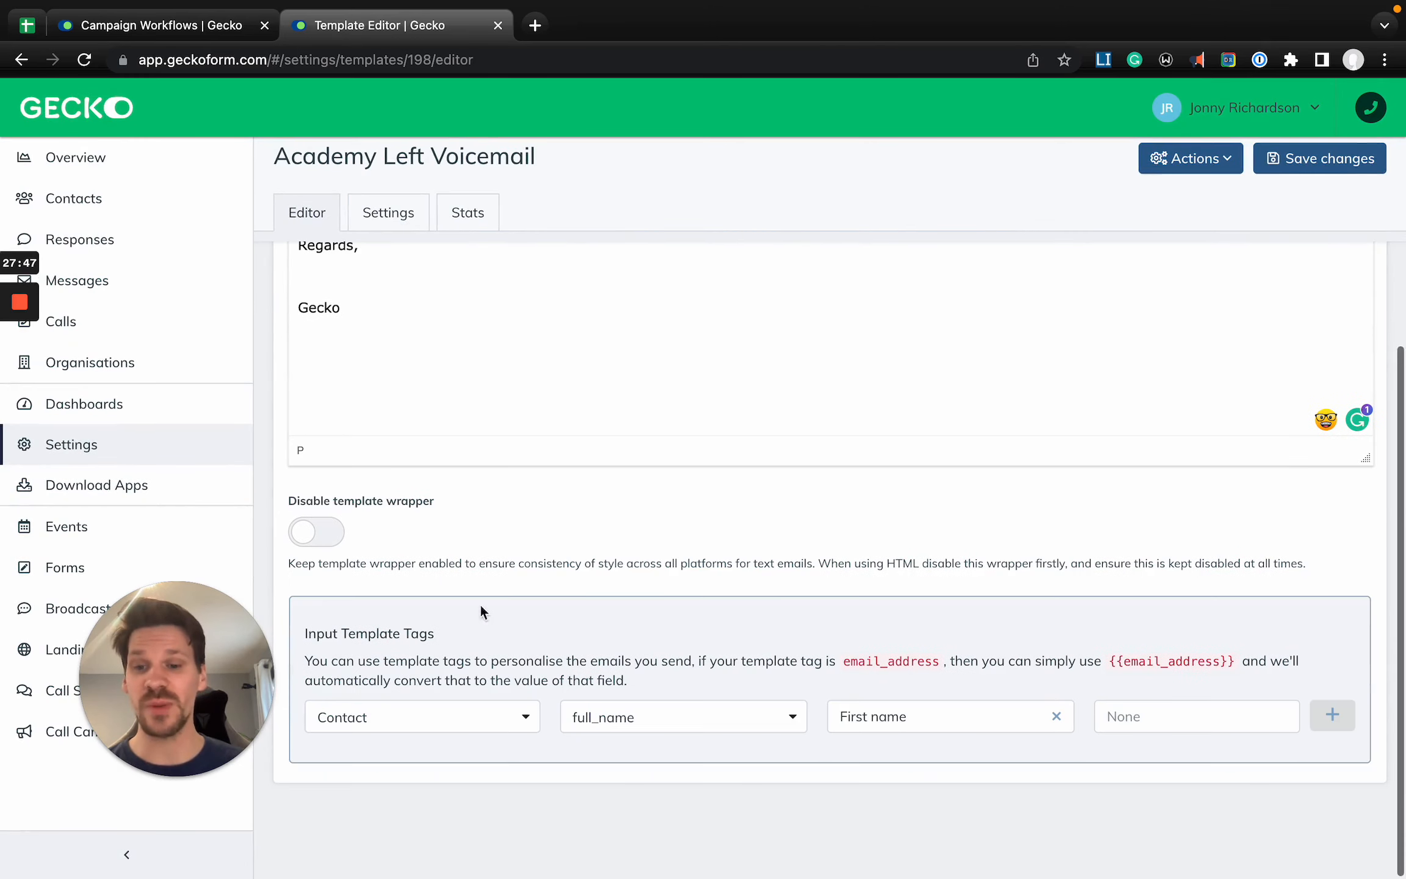
left_click(473, 717)
type("cal")
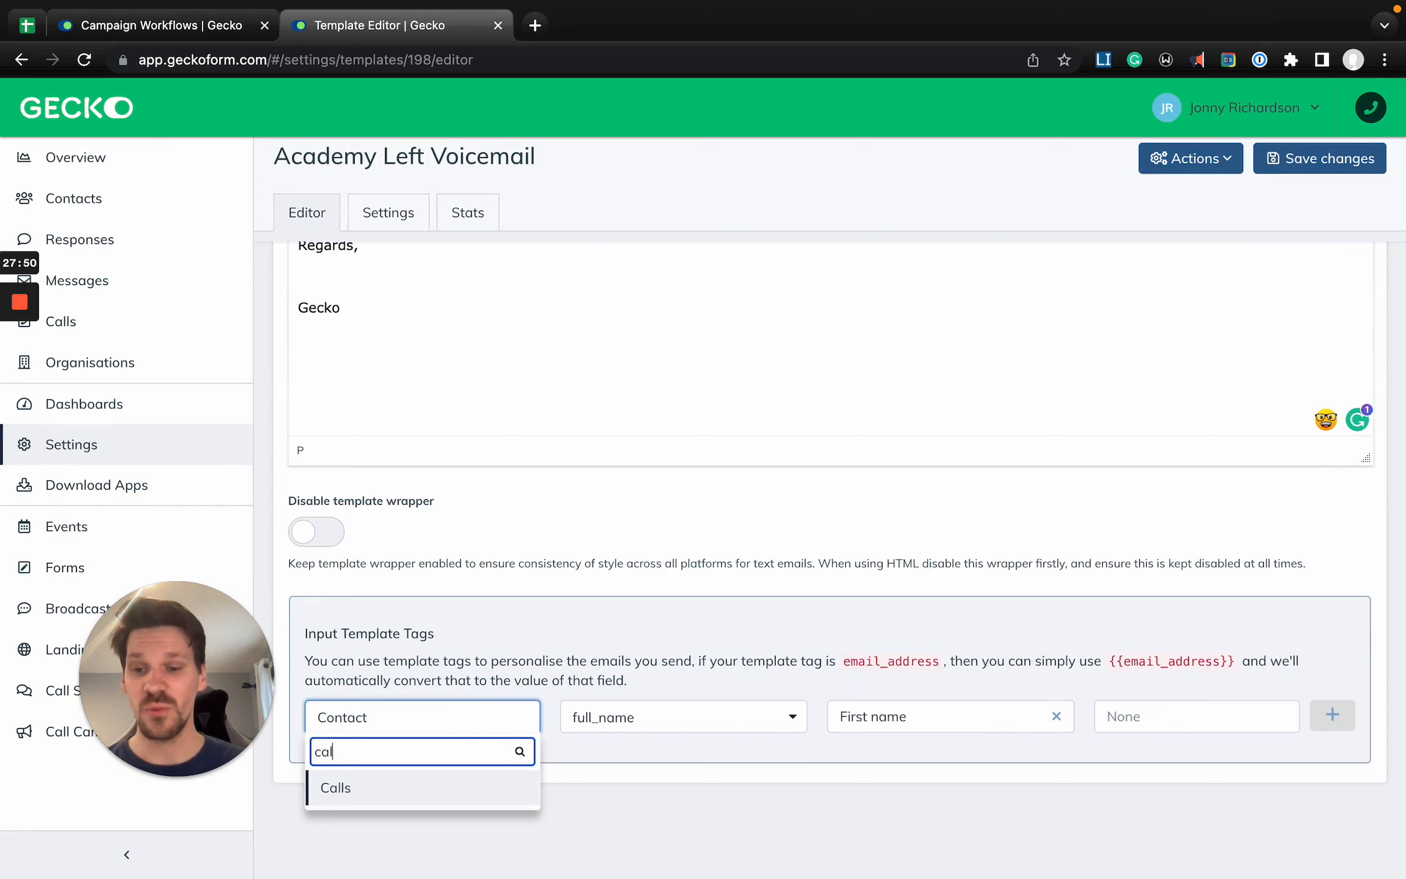
key("Return")
left_click(703, 769)
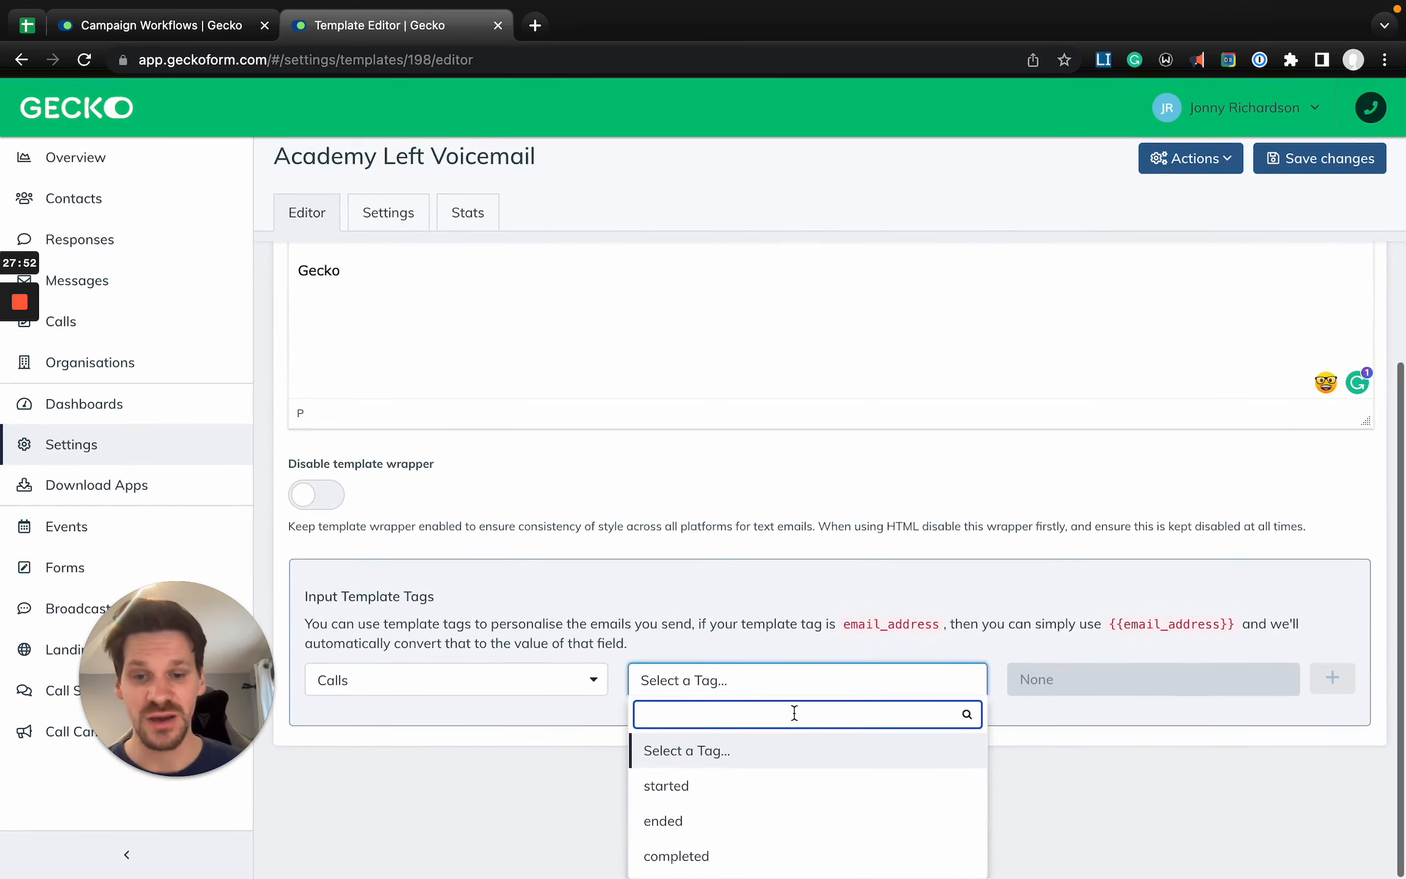
left_click(747, 790)
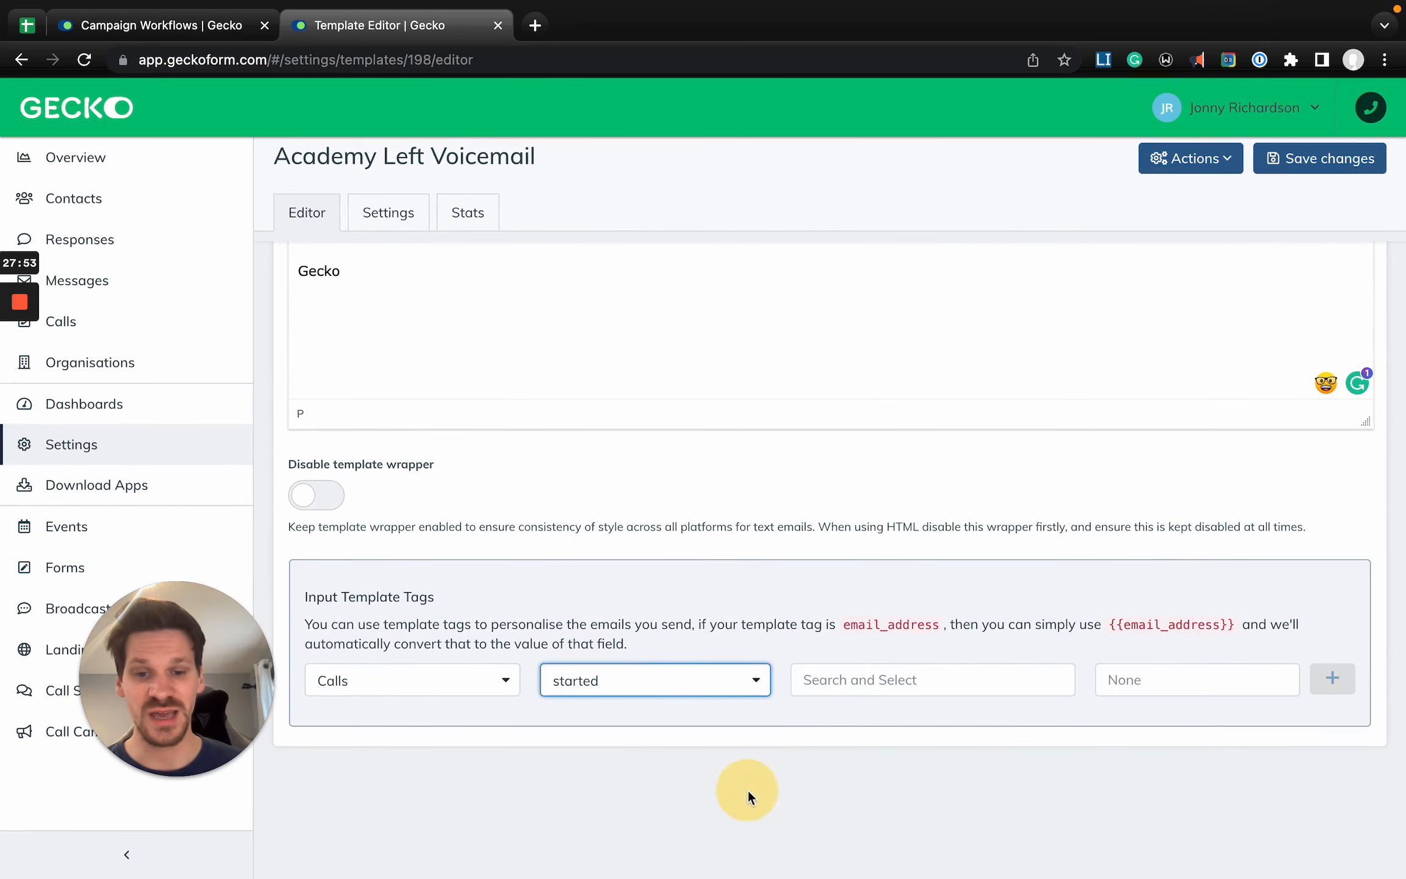
- Add "at" after "today" in the body paragraph, followed by the call's started tag in Time (12hr) format
left_click(885, 680)
scroll(637, 385, "up", 3)
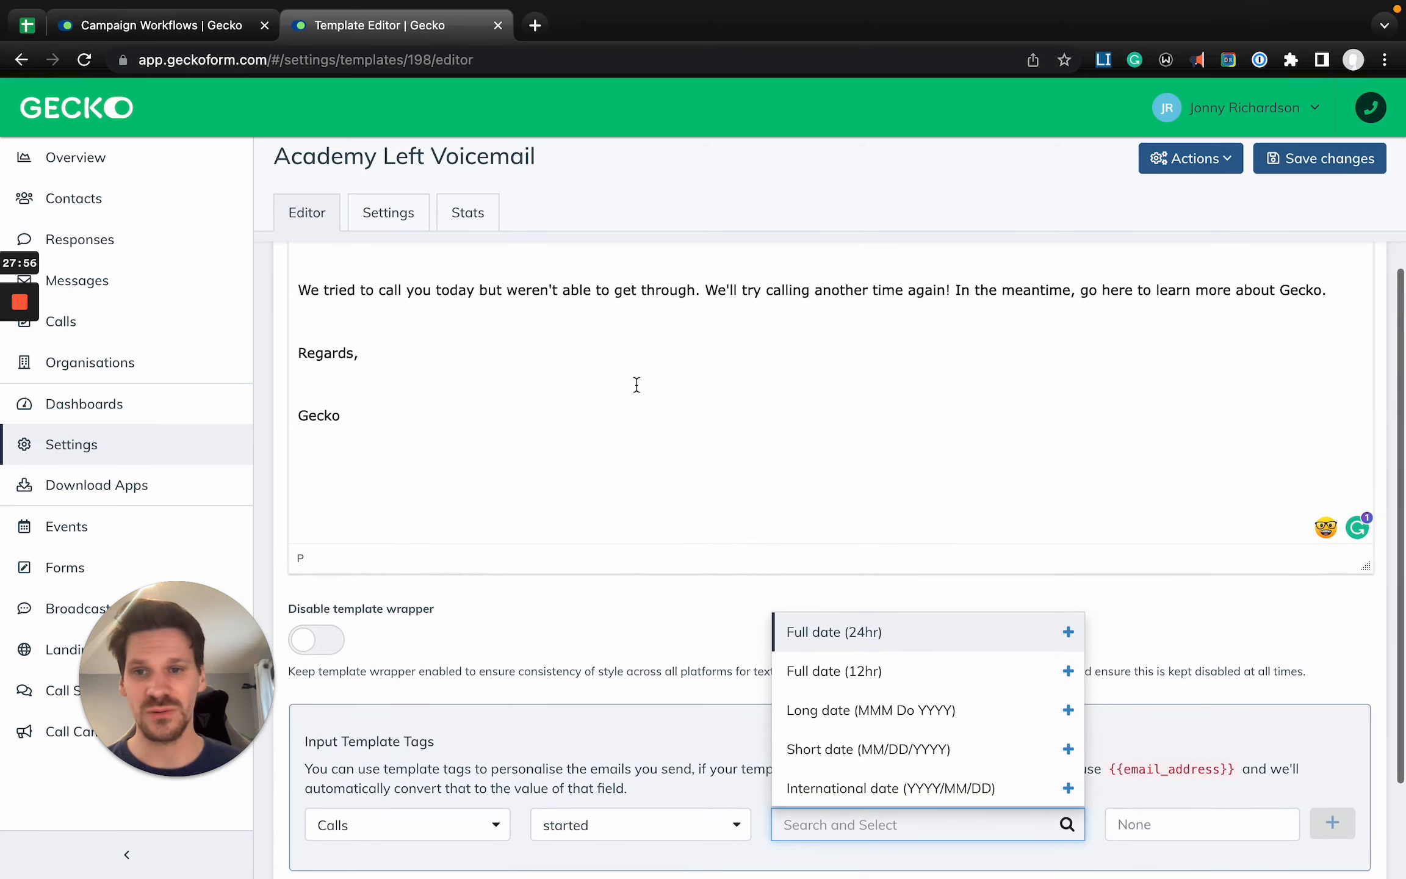
left_click(474, 290)
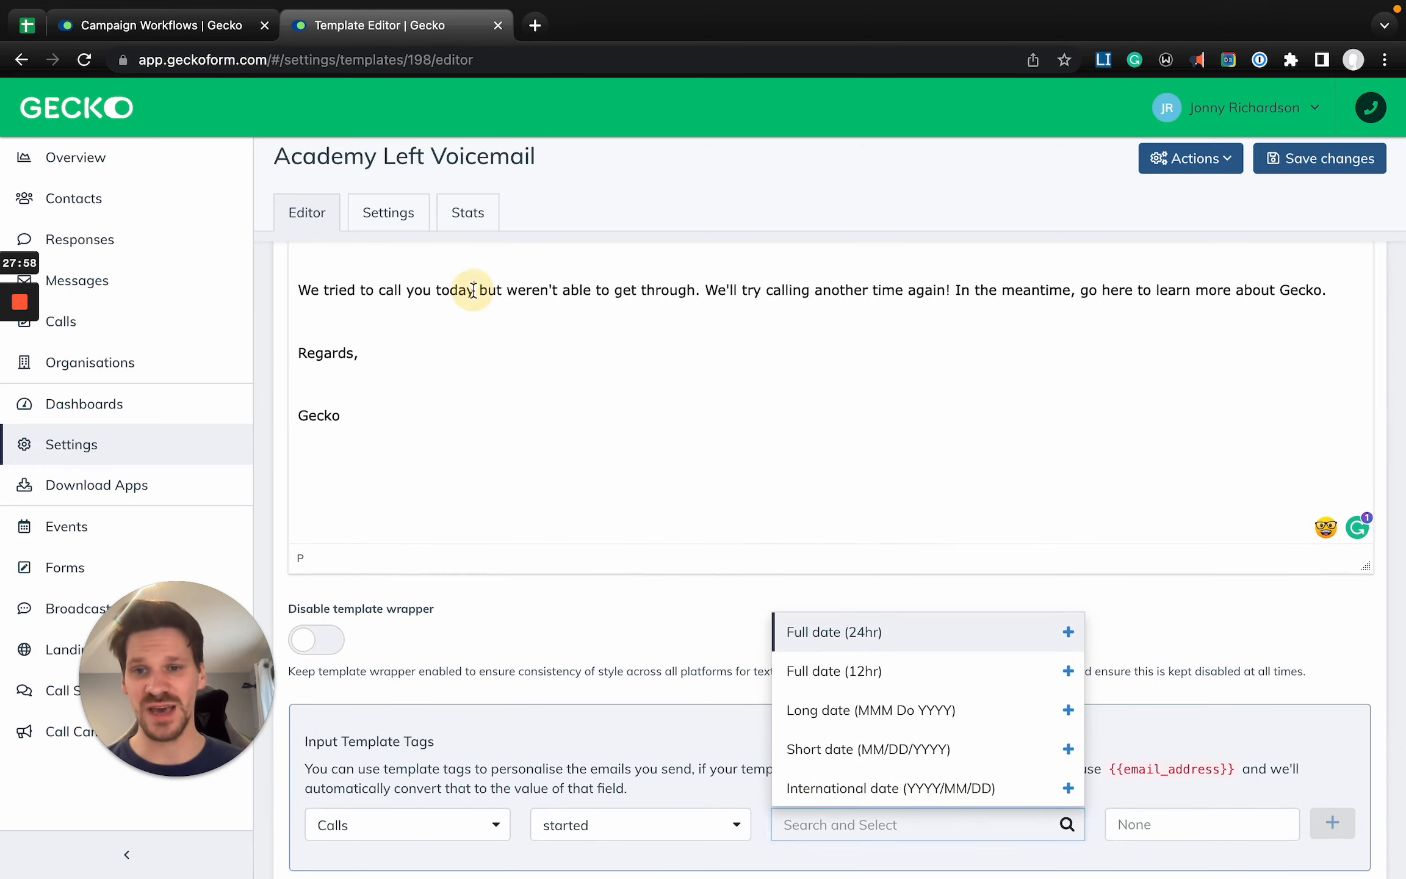
type("at")
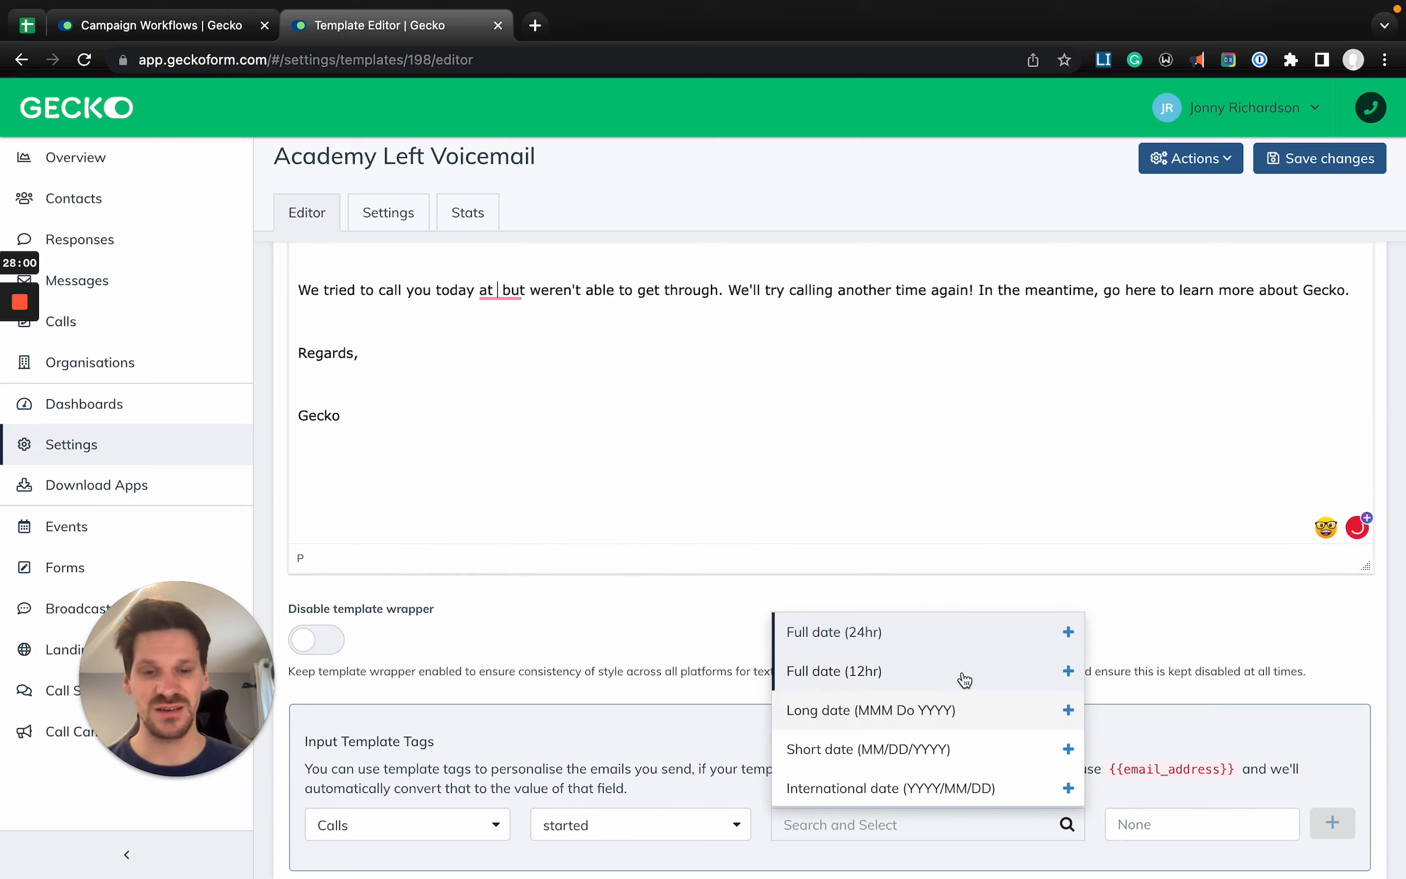
scroll(958, 678, "down", 1)
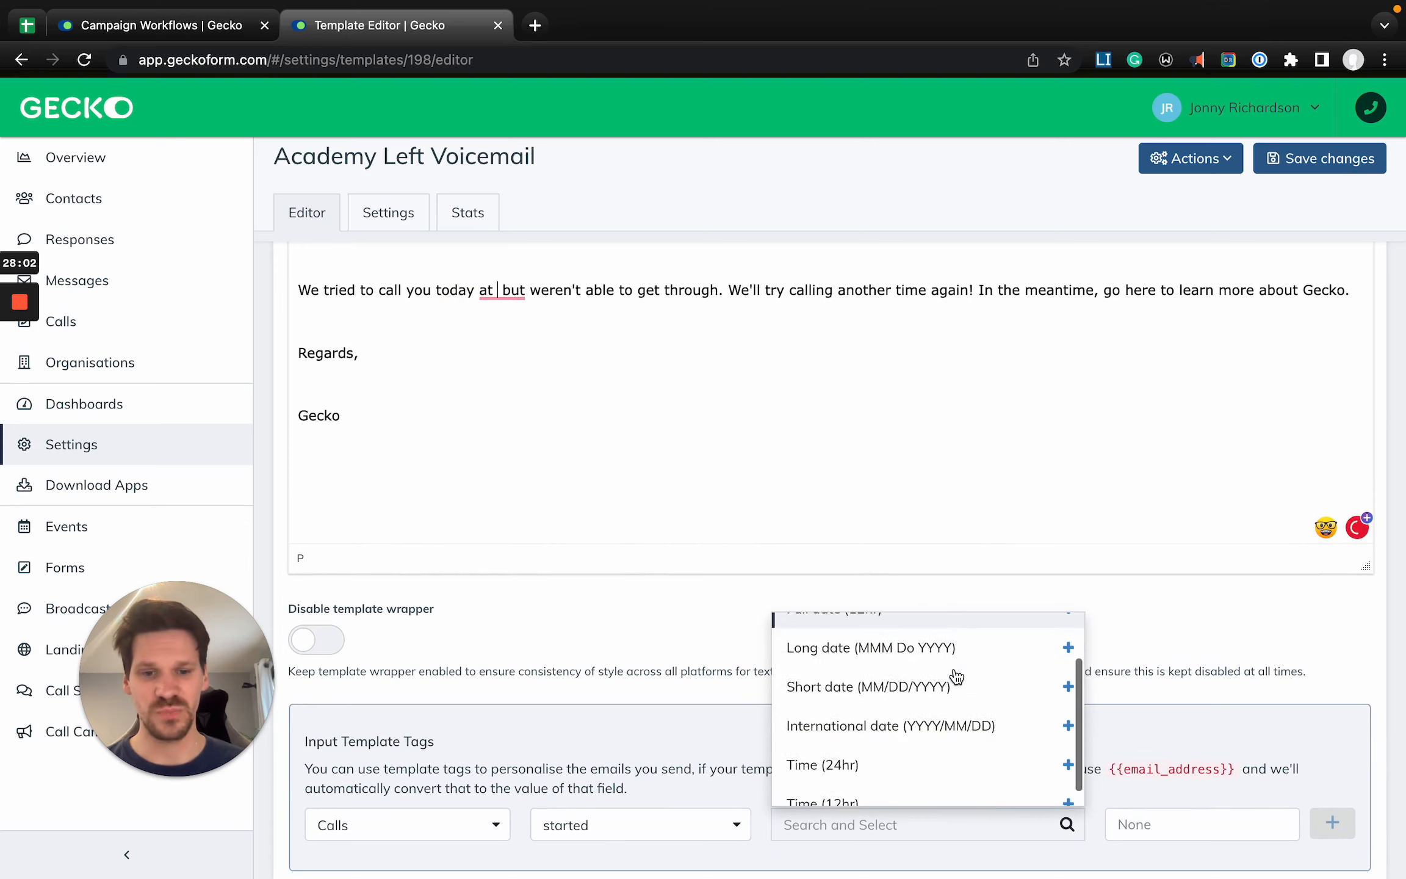
scroll(957, 676, "down", 1)
left_click(901, 755)
left_click(1334, 801)
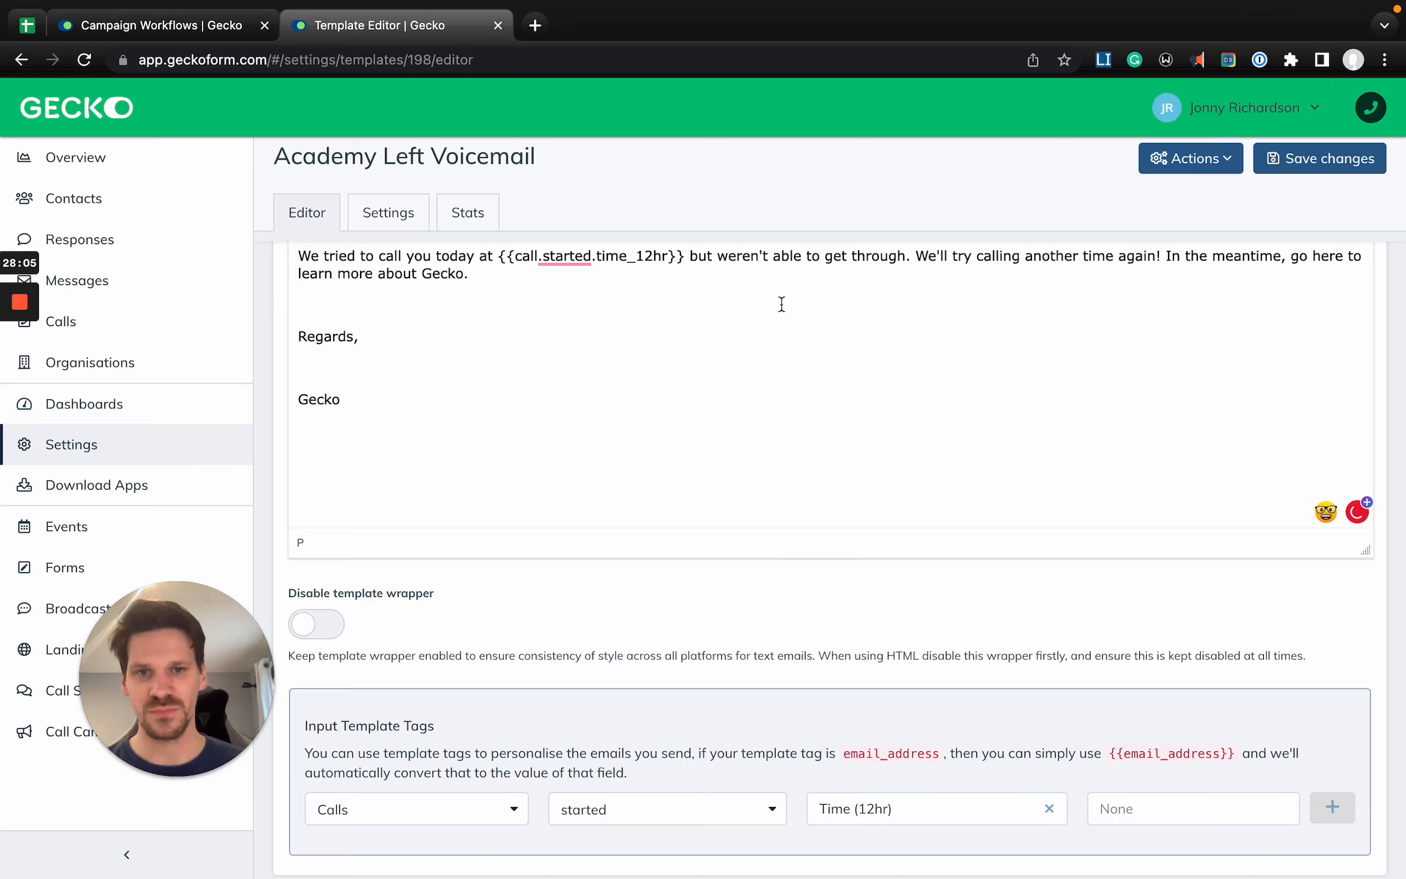
scroll(688, 277, "up", 2)
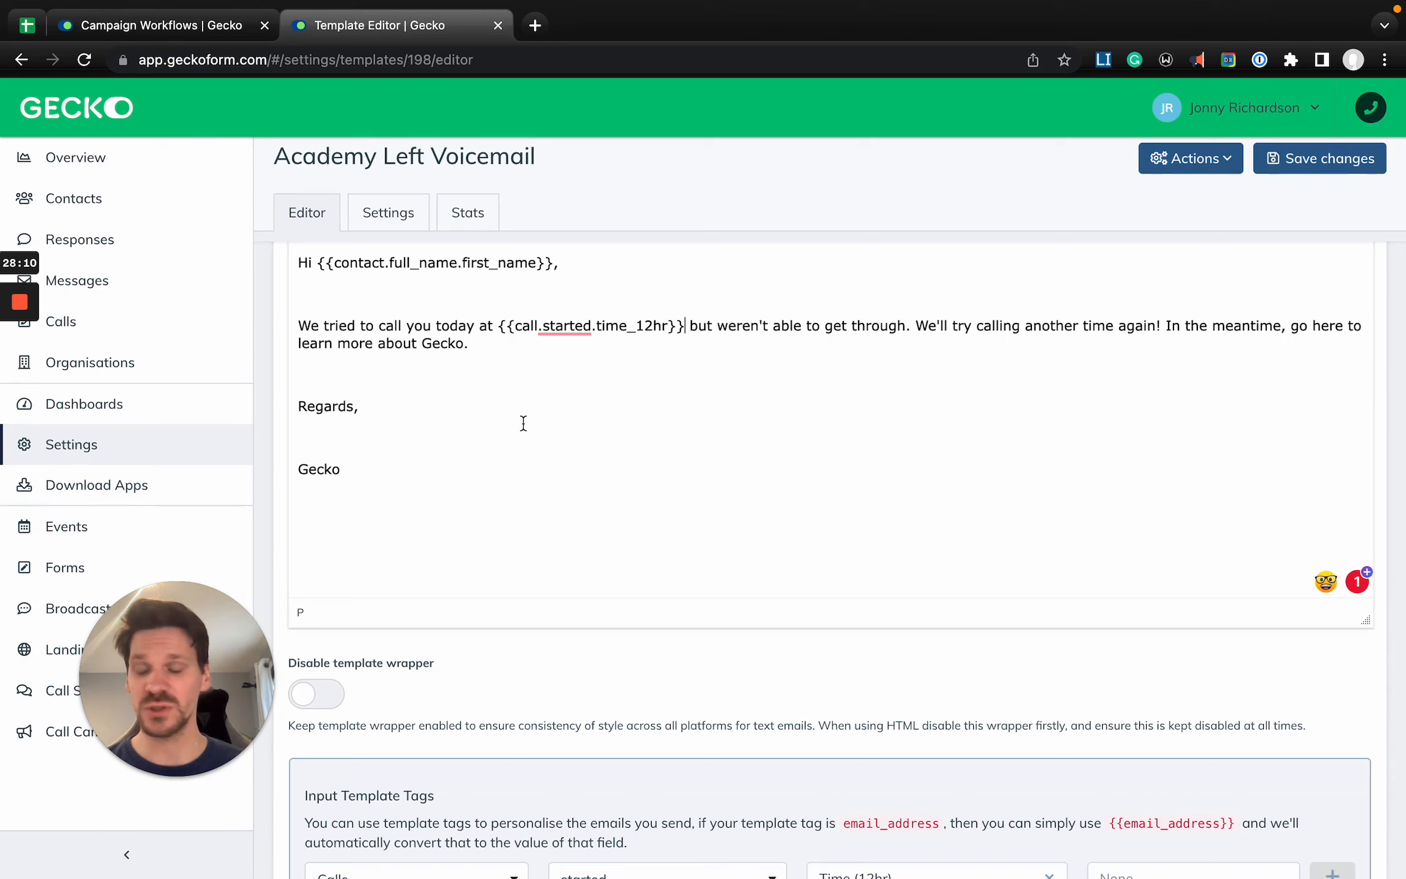
scroll(429, 481, "down", 1)
mouse_move(13, 355)
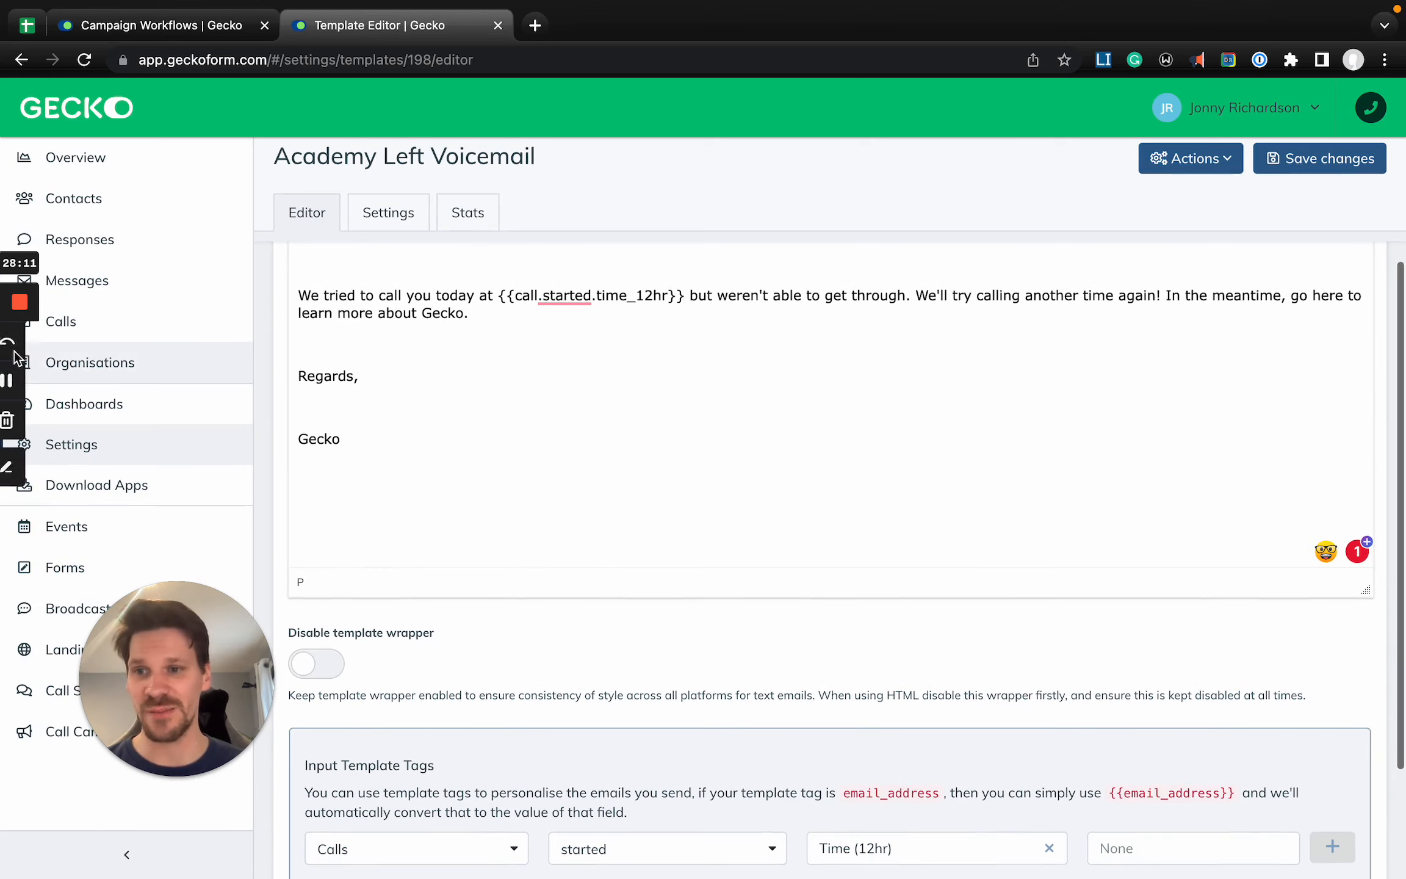
left_click(23, 383)
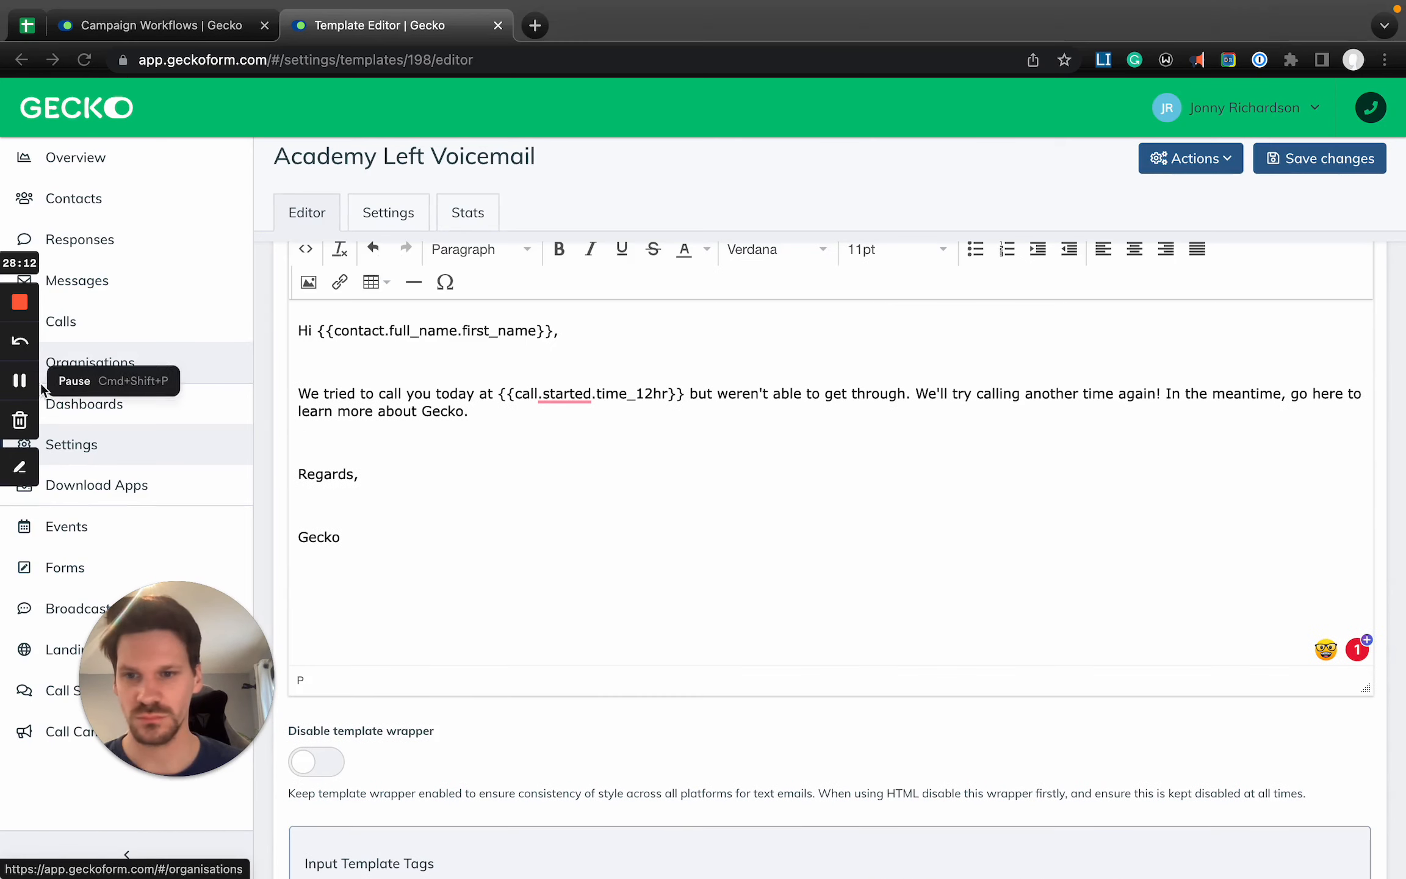
left_click(514, 482)
- Extend "Gecko" to "Gecko University" in the sign-off and at the end of the body paragraph
scroll(514, 482, "up", 2)
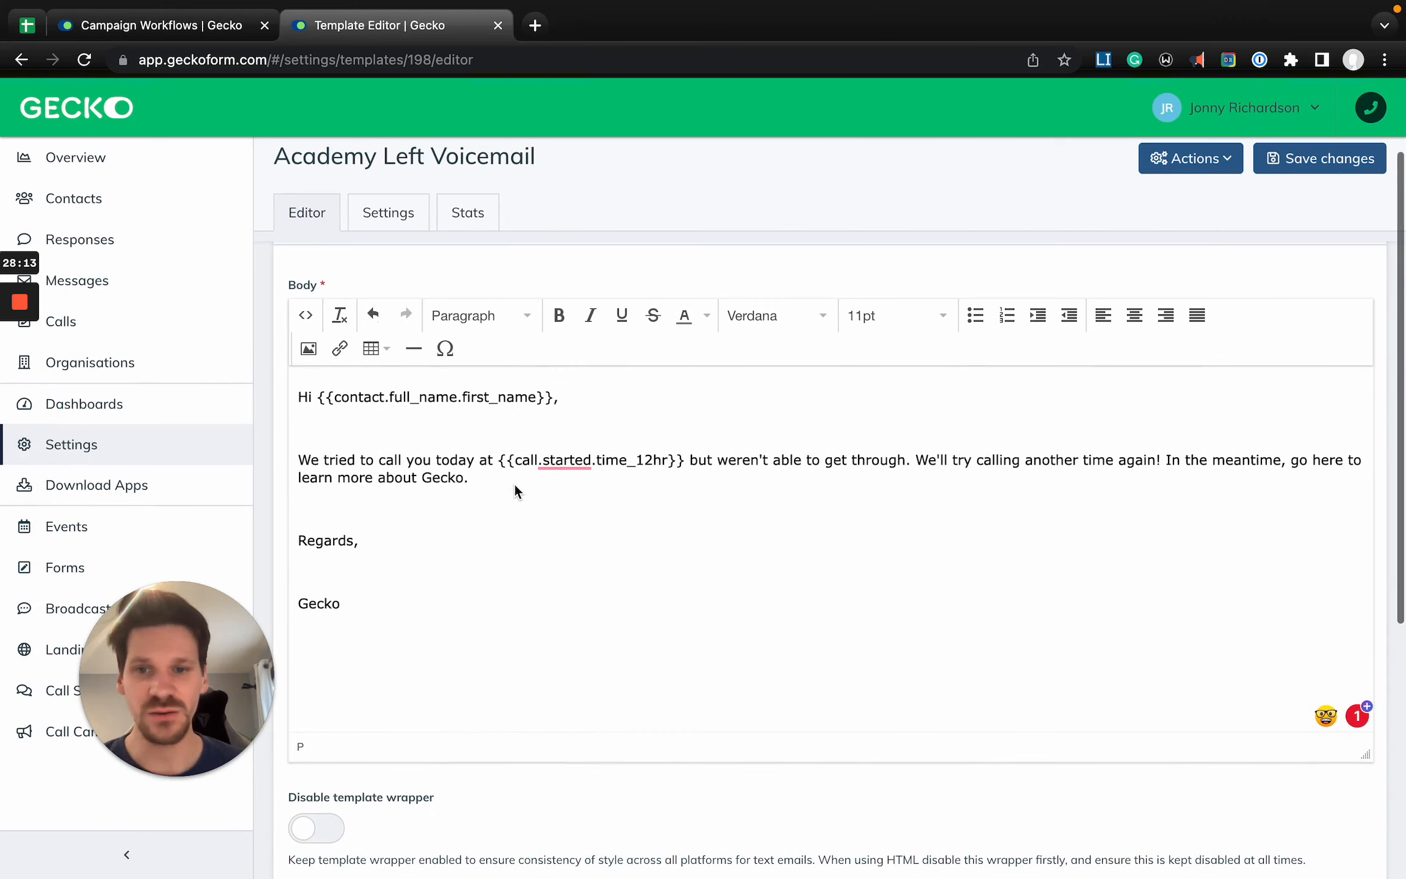
left_click(400, 601)
type("University")
left_click(483, 479)
key("BackSpace")
type("University.")
- Replace the "Gecko University" sign-off below "Regards," with the tag {{user.full_name}}
scroll(458, 678, "up", 5)
scroll(352, 575, "left", 2)
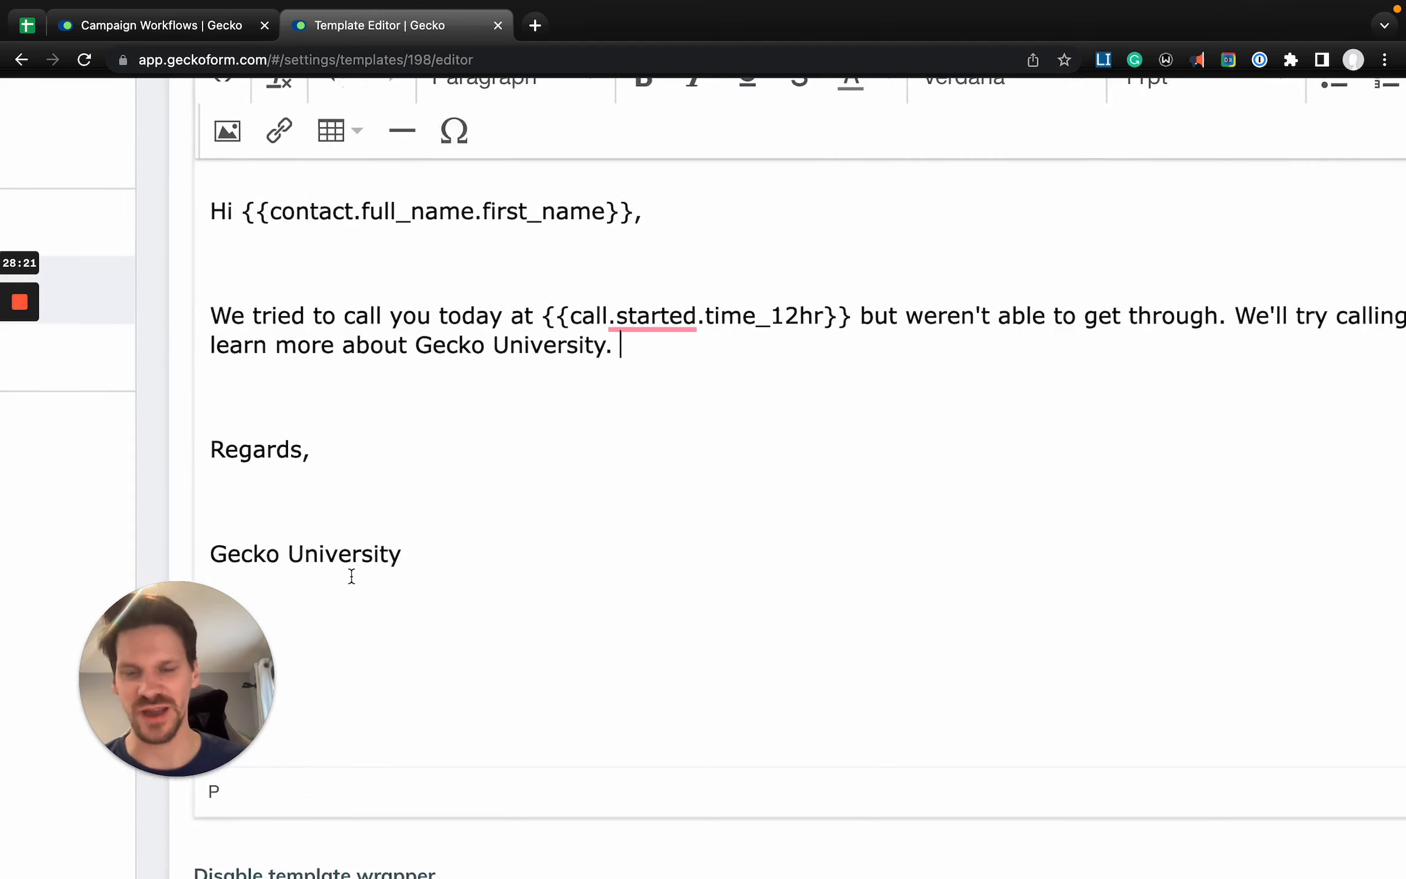
left_click(499, 566)
triple_click(499, 566)
key("BackSpace")
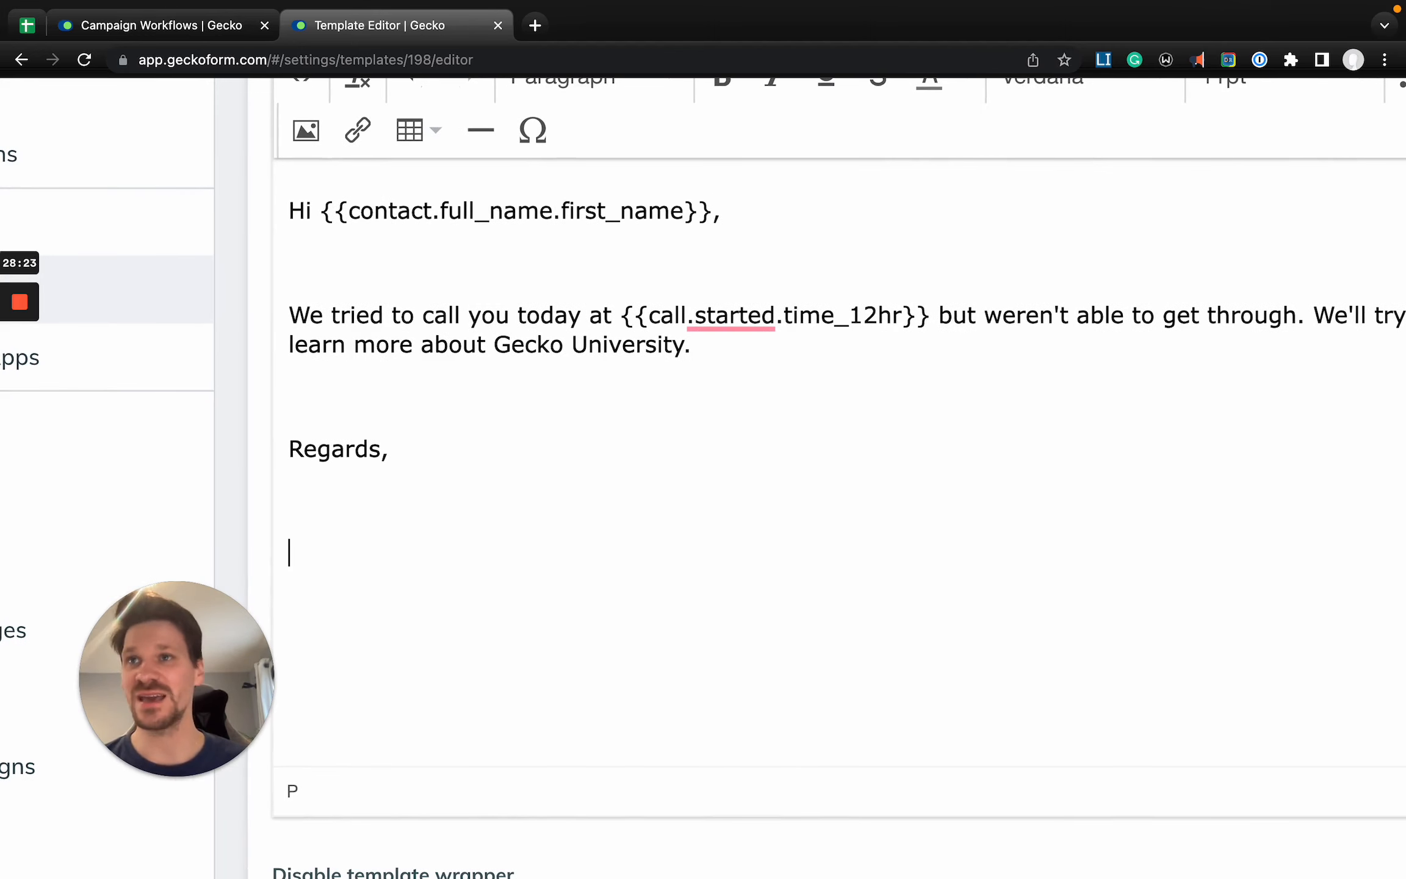
key("BackSpace")
key("Return")
type("{{user.")
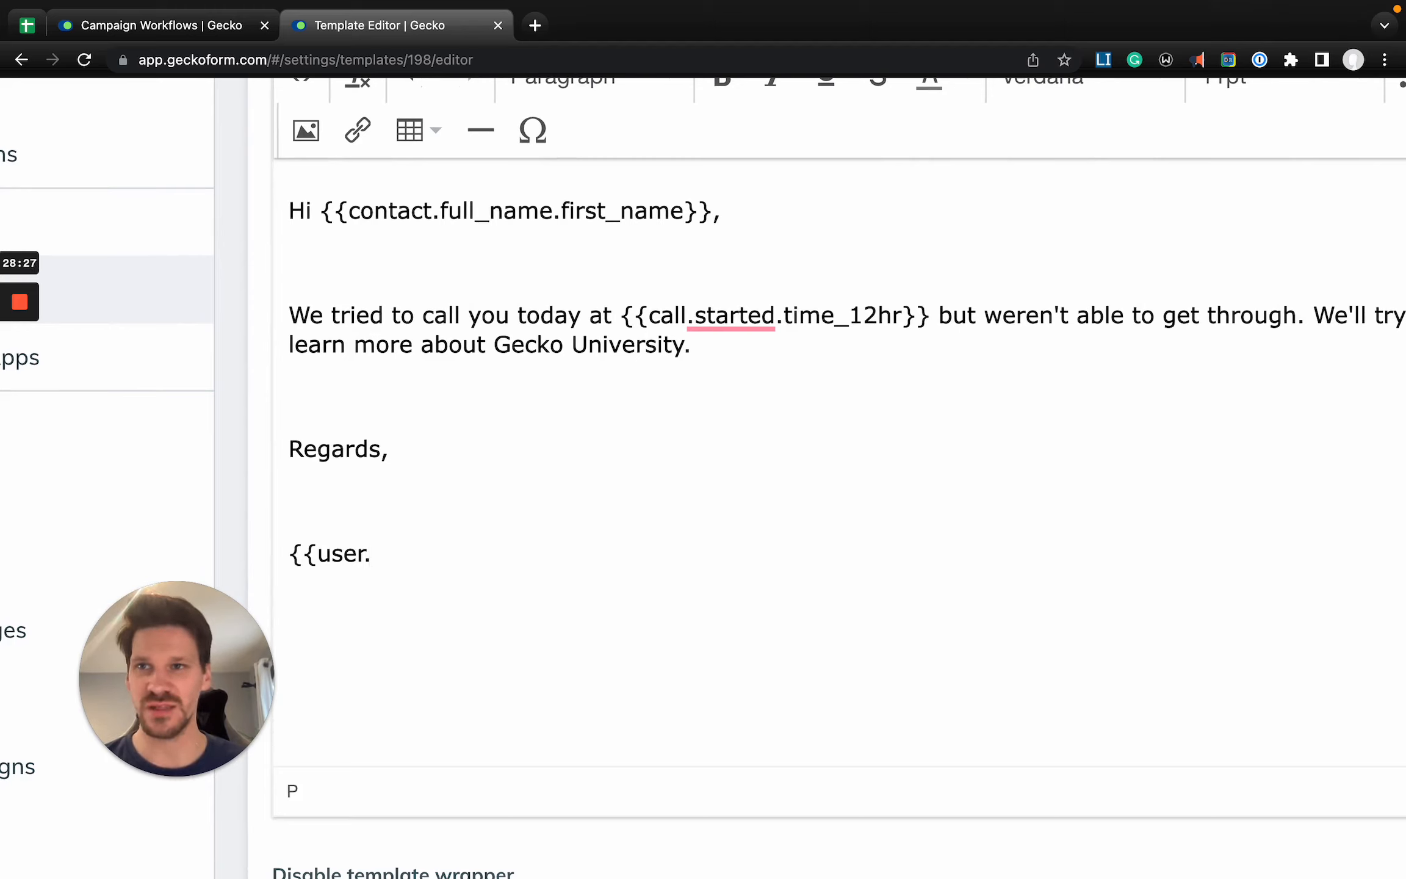
type("full_name}}")
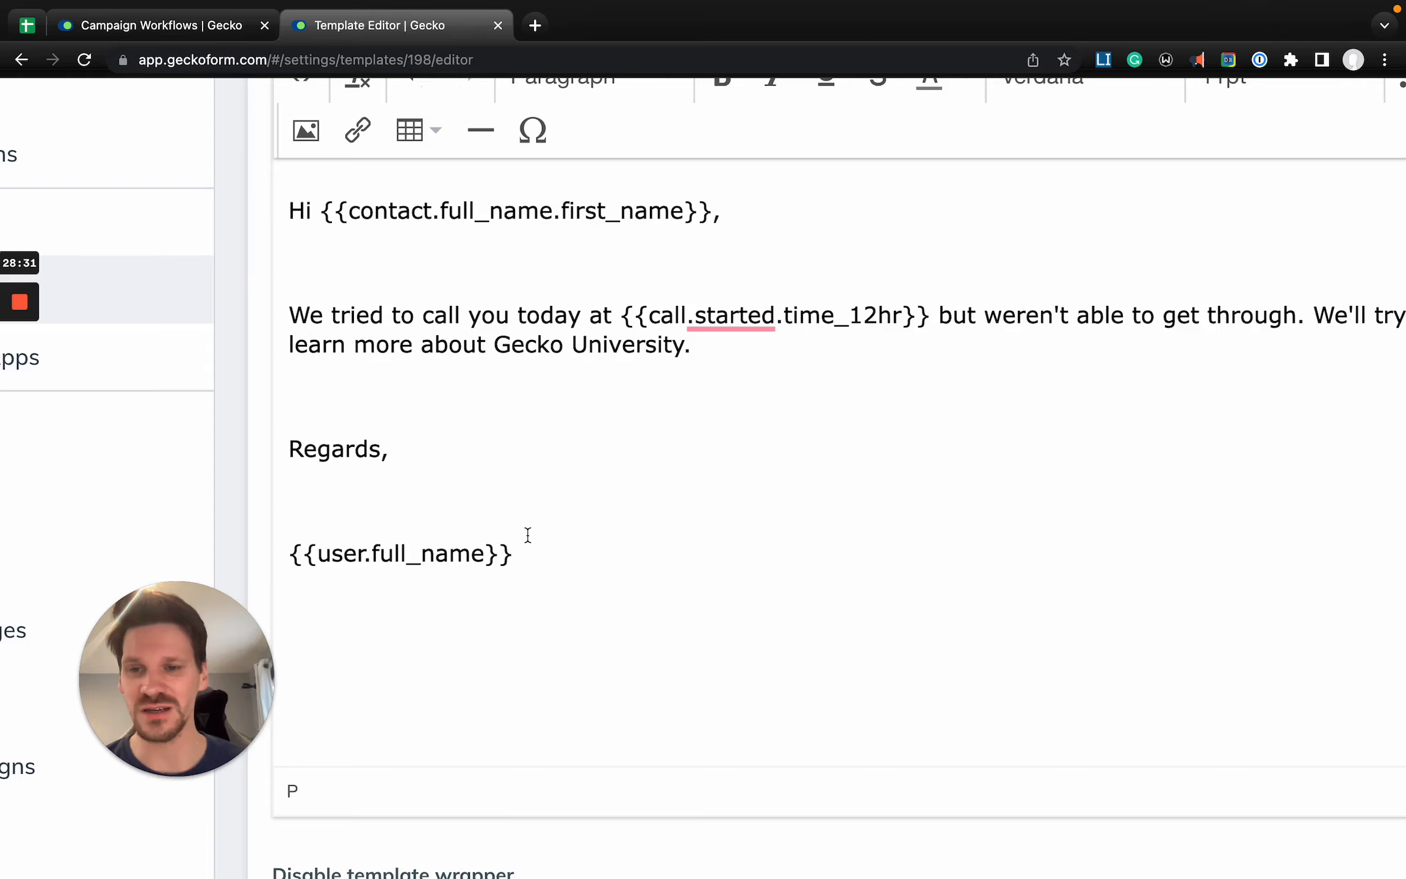
scroll(528, 534, "down", 3)
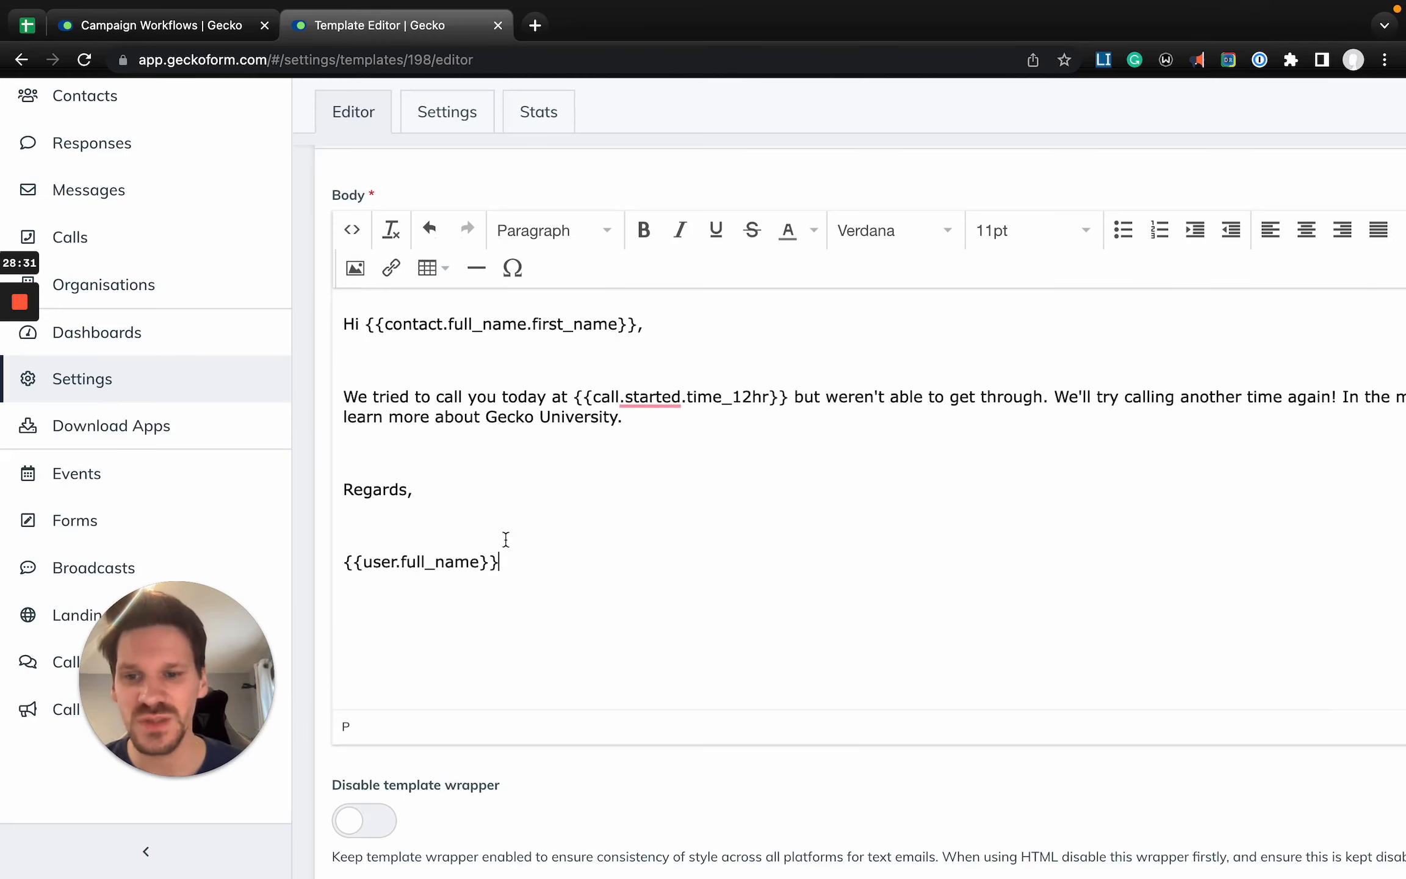
- Add the tag {{user.position}} on a new line below the user's full name tag
left_click_drag(527, 565, 305, 568)
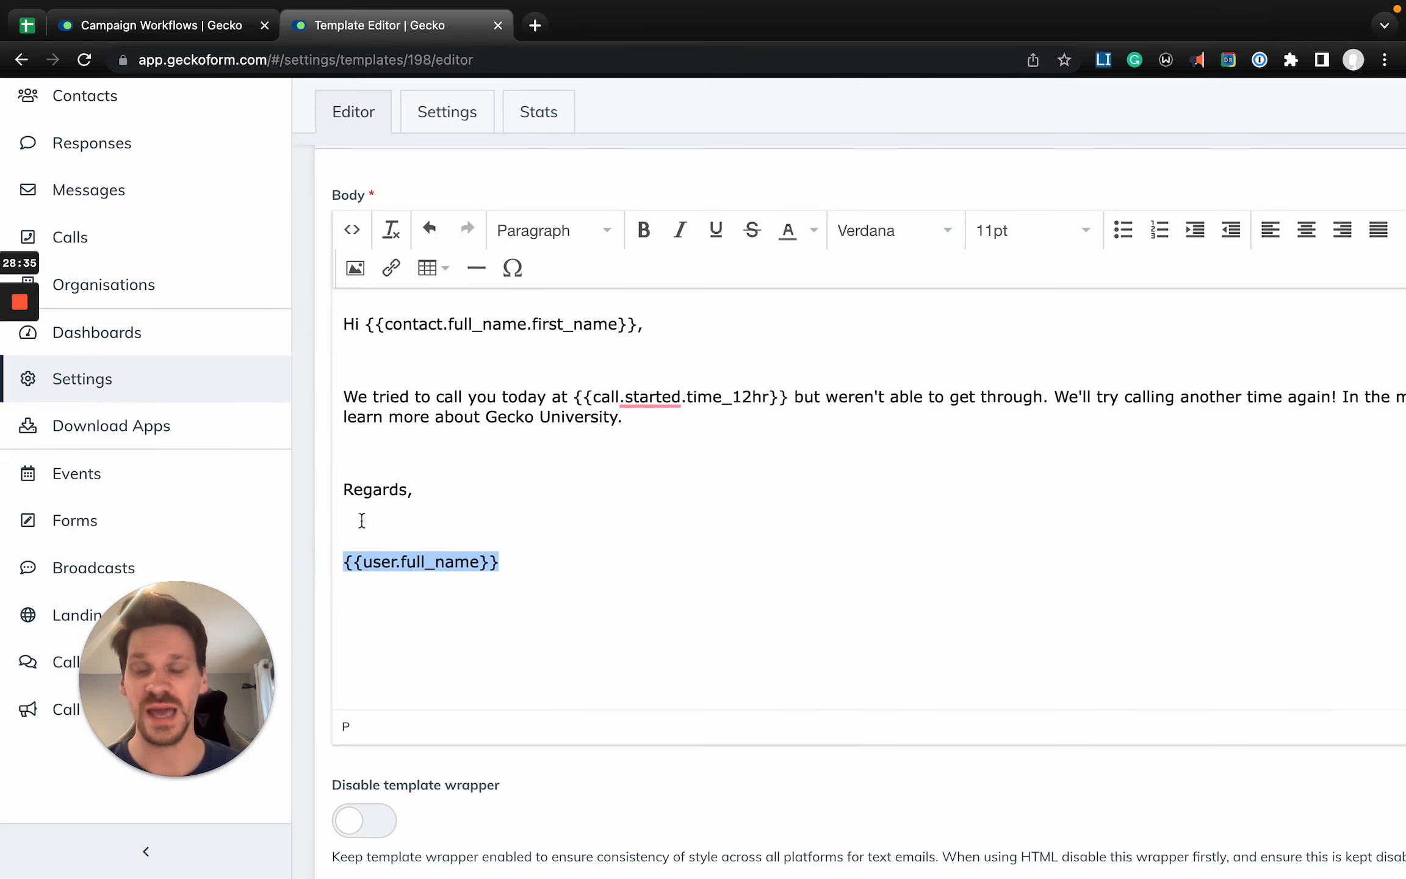
left_click(518, 561)
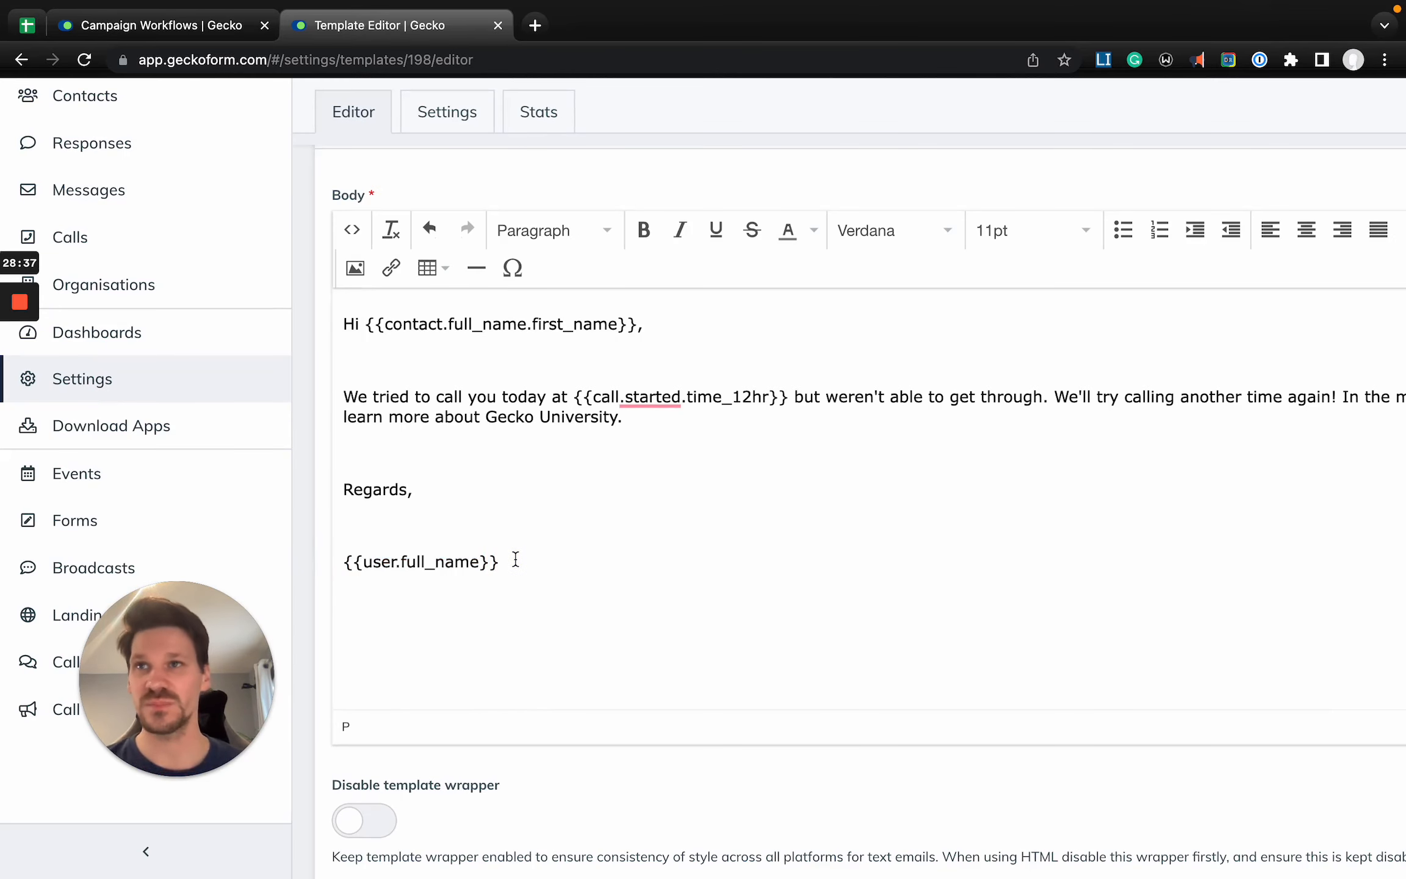
key("Return")
type("{{use")
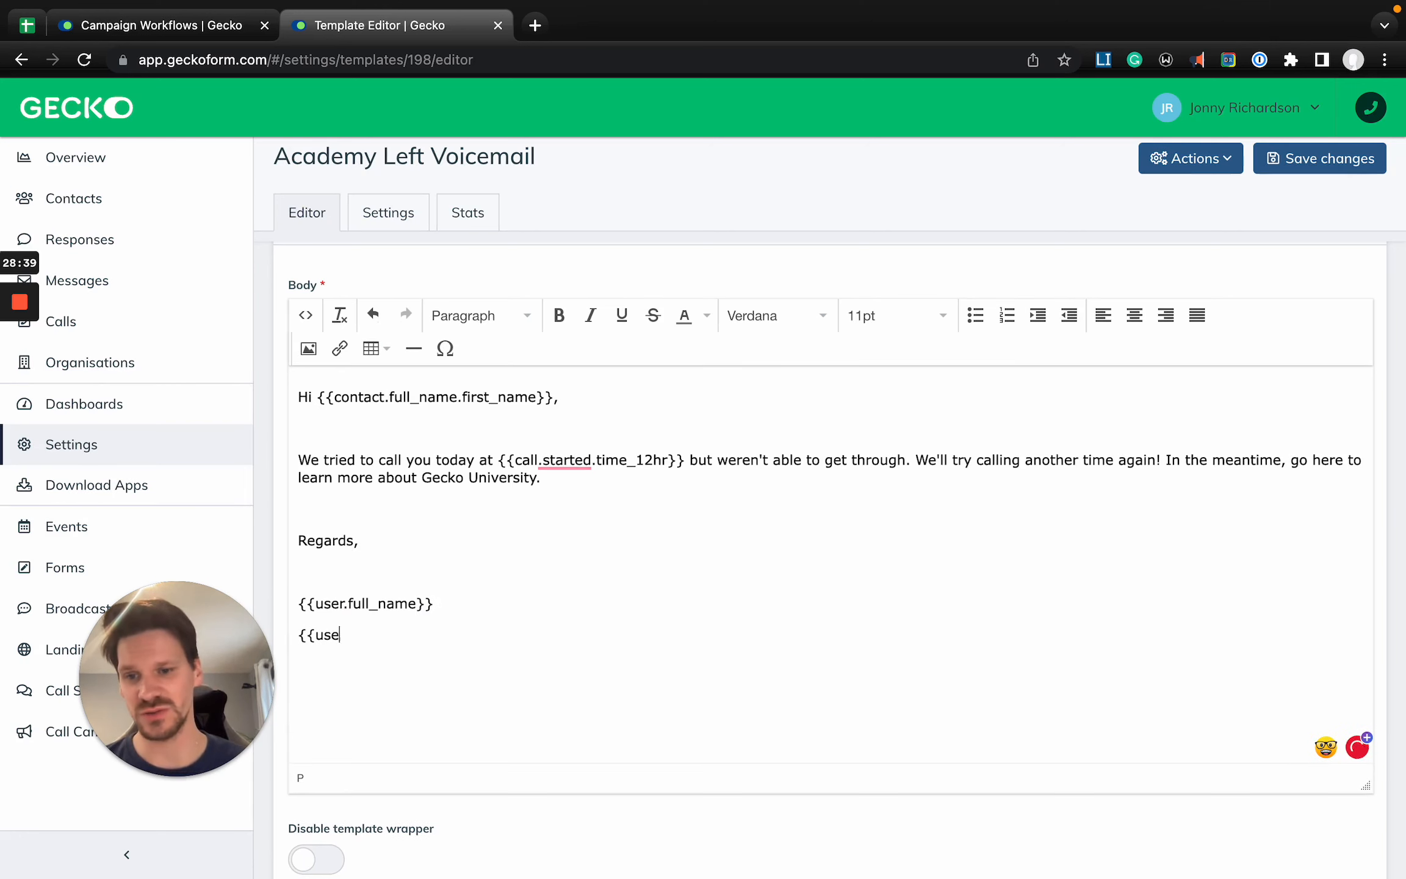
type("r.position}")
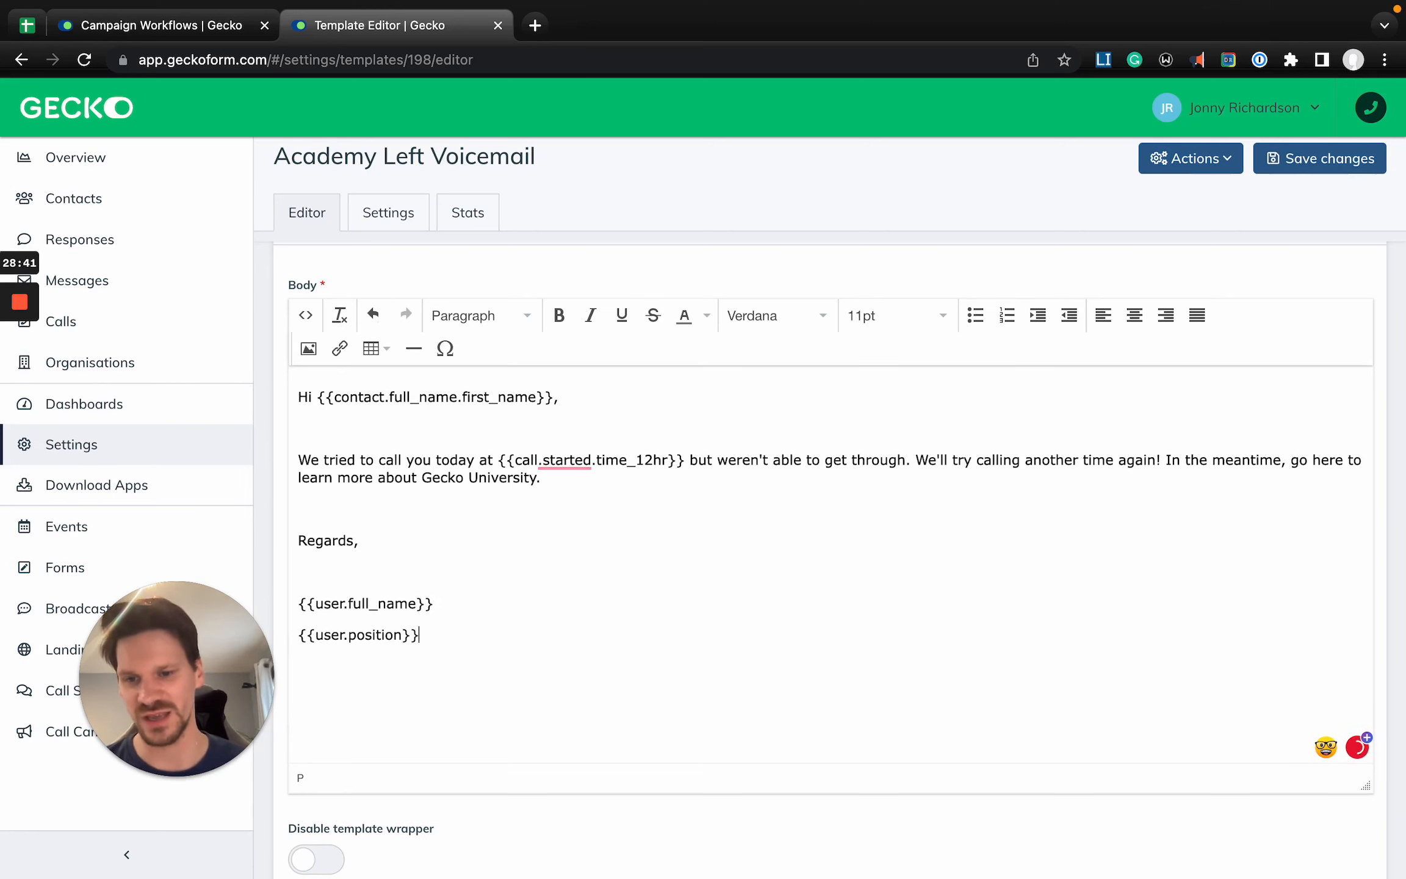
- Make the {{user.full_name}} tag in the sign-off bold and save the template
key("super+Right")
key("super+shift+Left")
key("super+b")
left_click(501, 585)
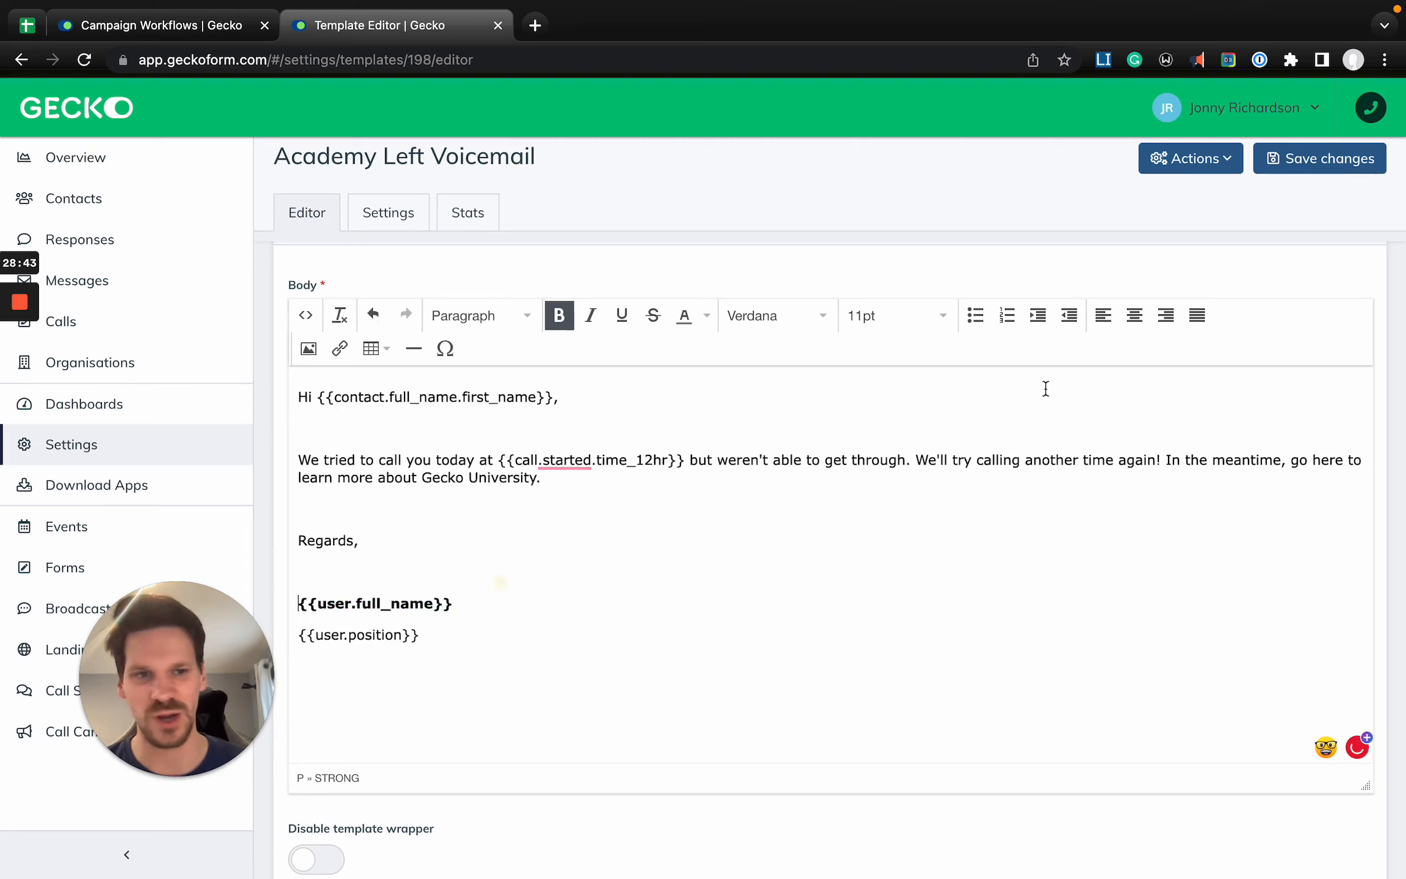
left_click(1300, 160)
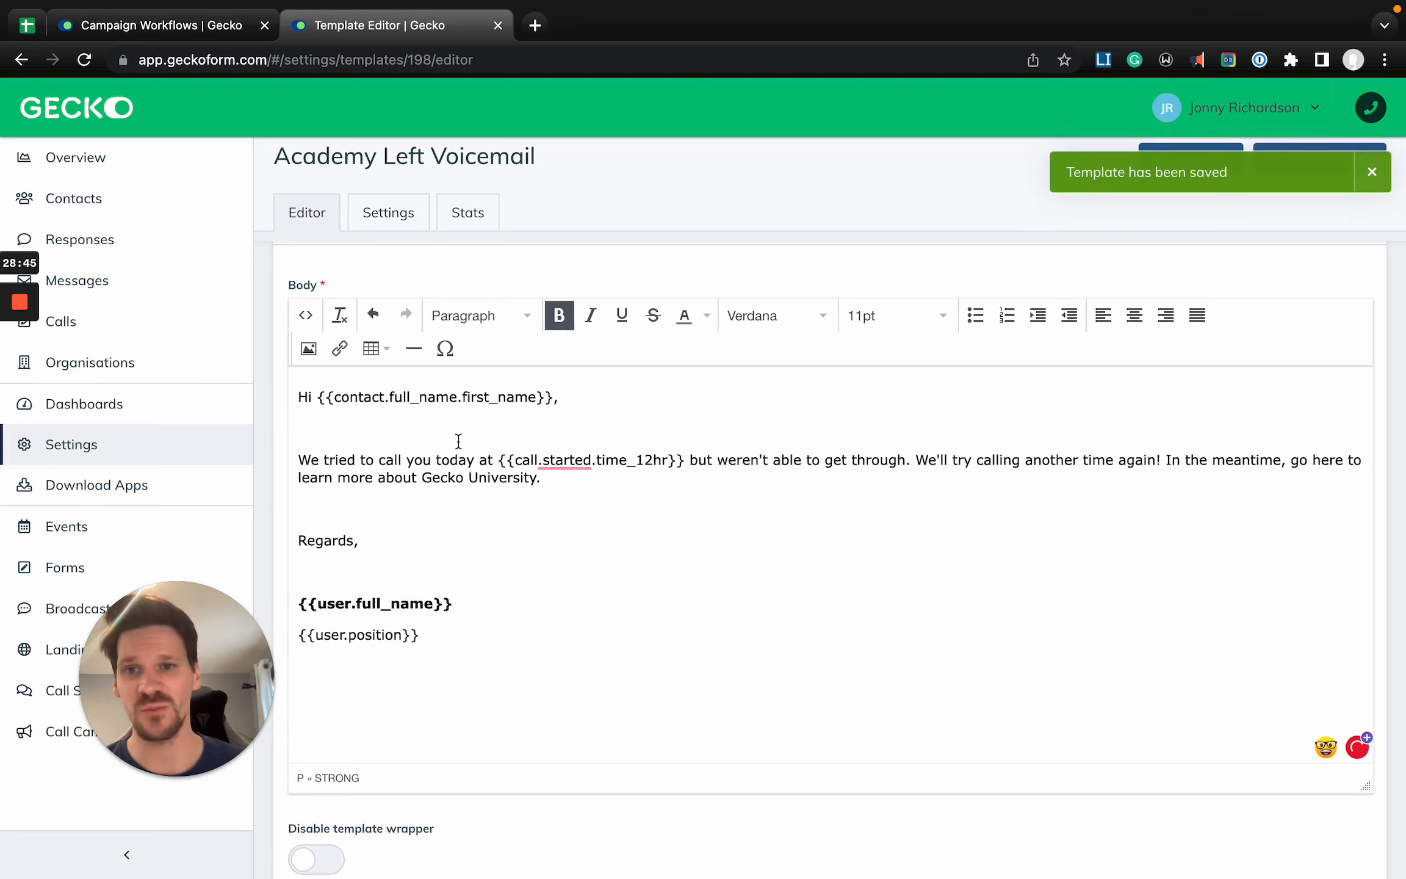
scroll(458, 440, "up", 2)
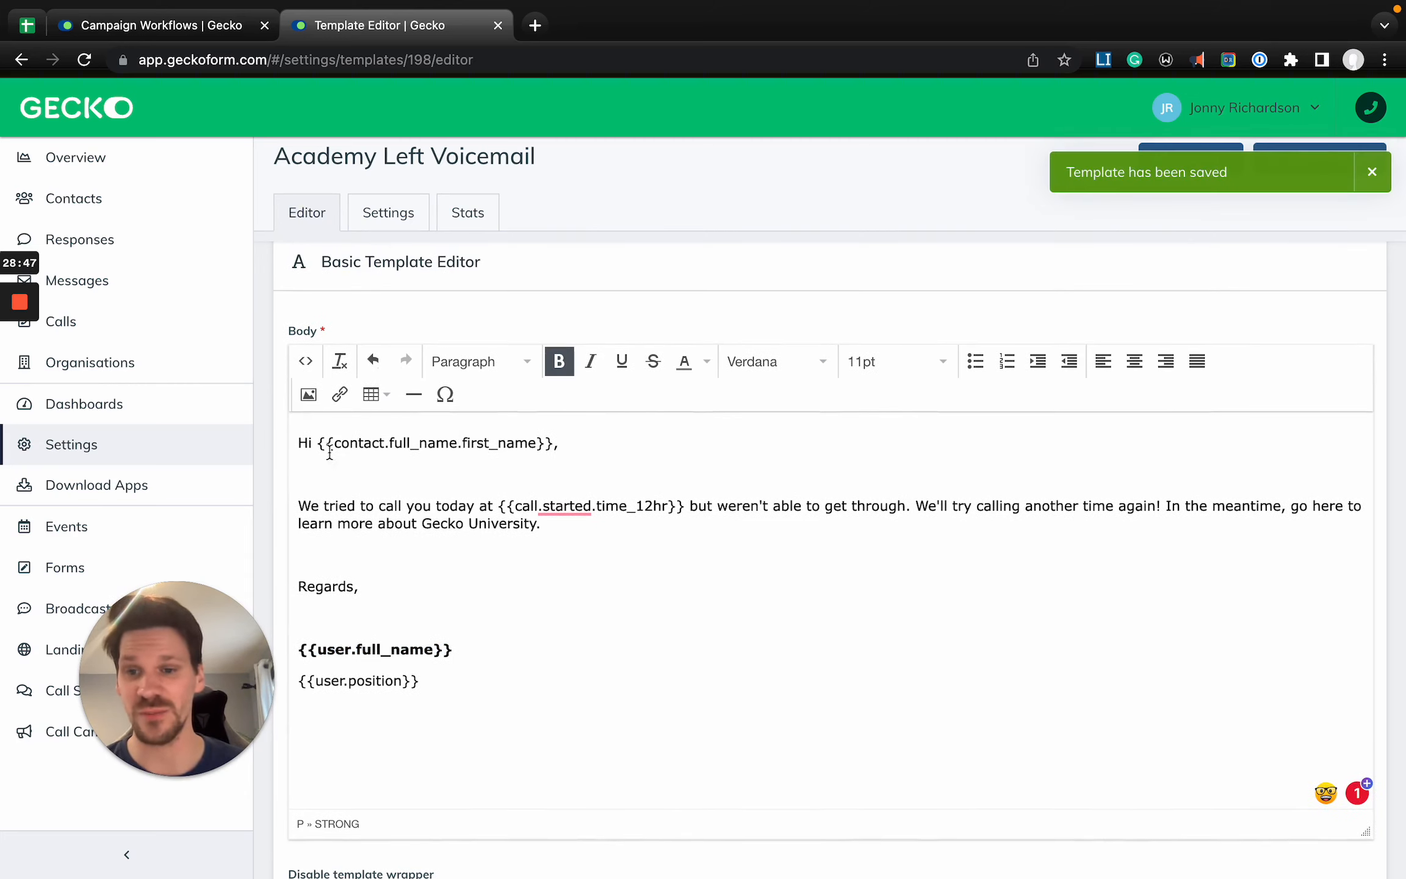
left_click_drag(317, 442, 604, 443)
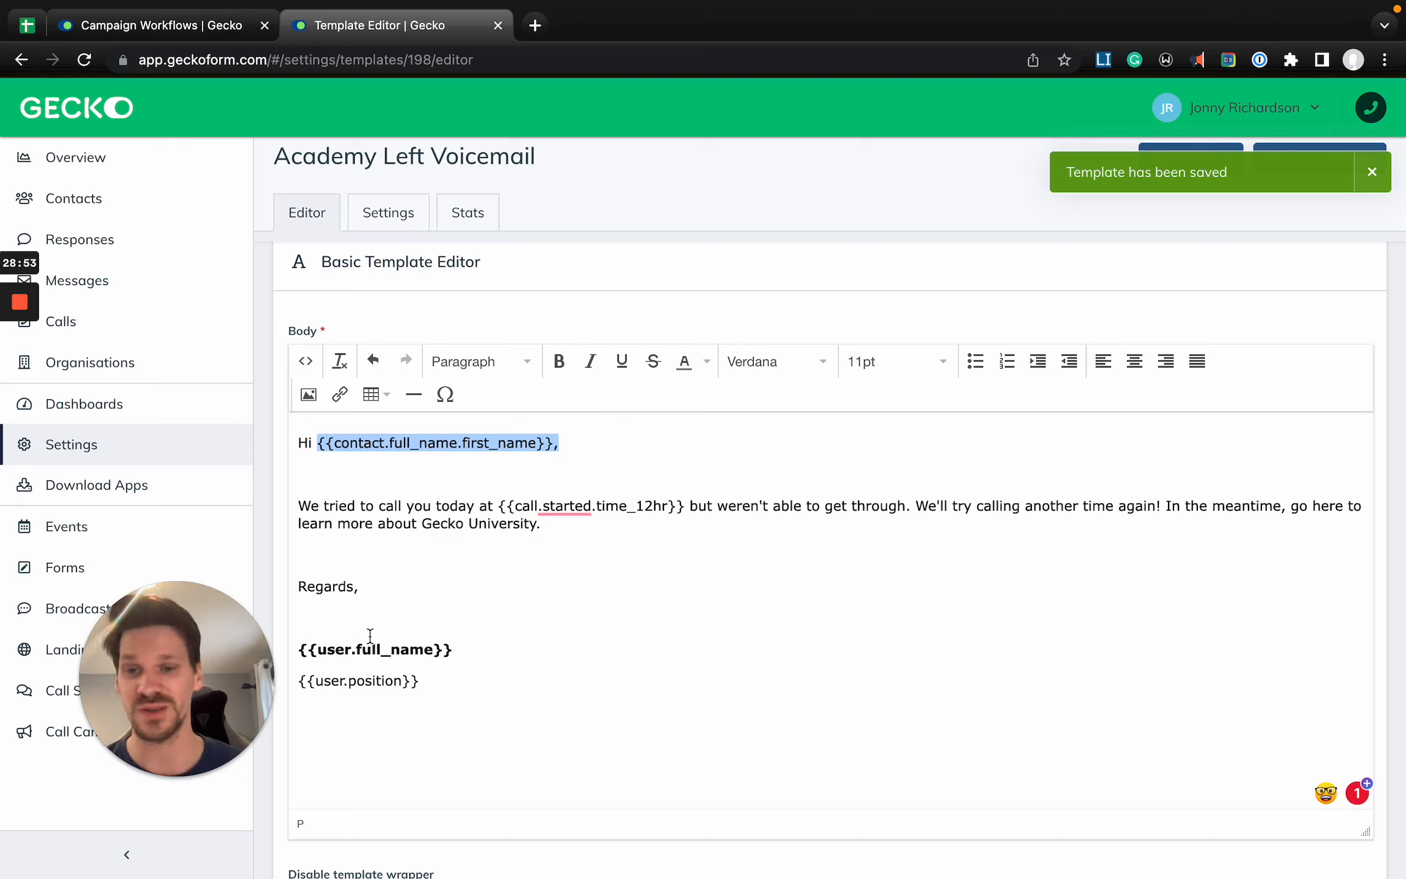
left_click(534, 611)
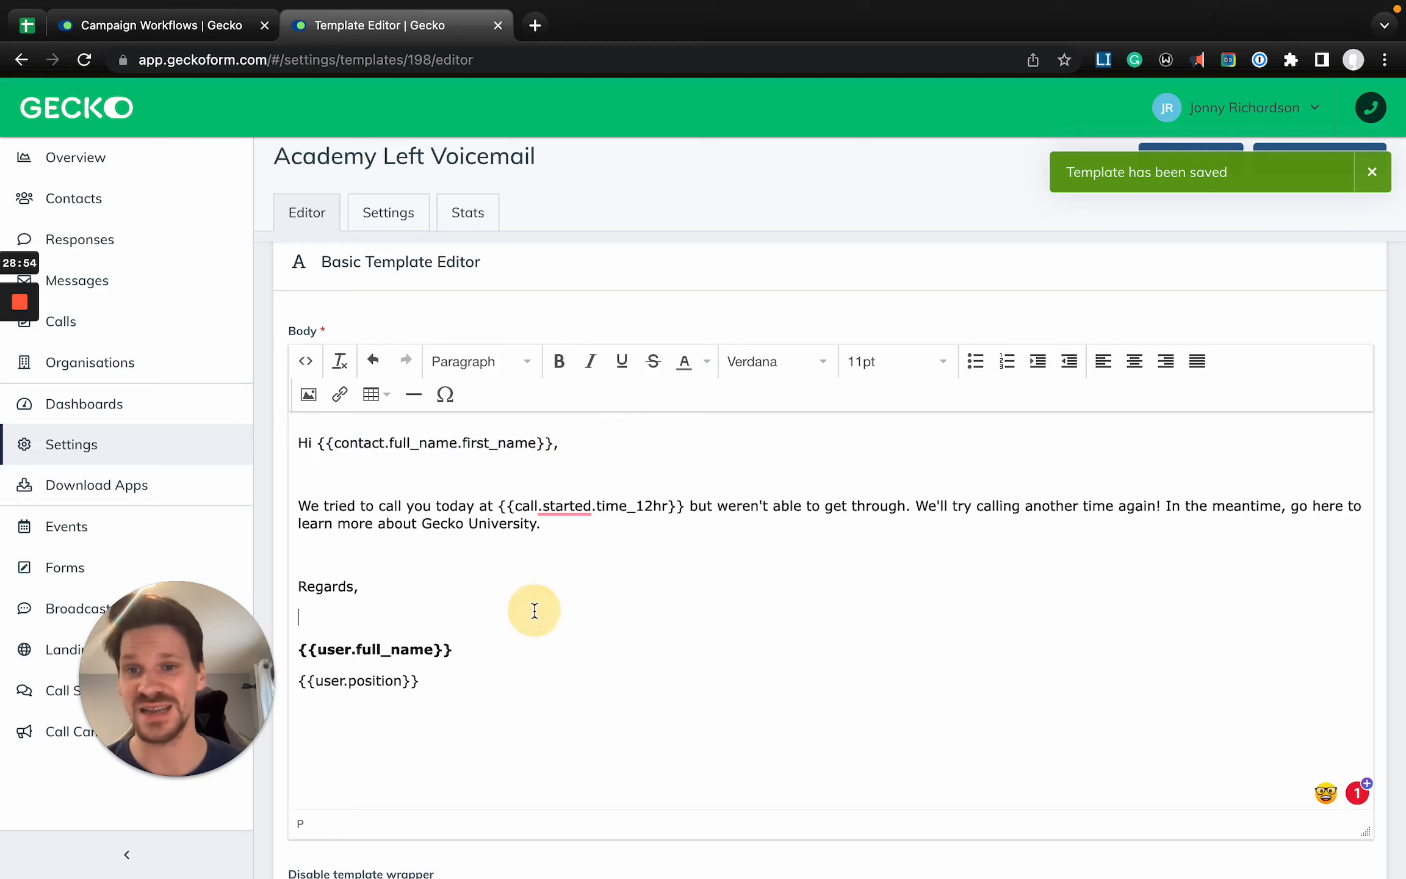
- Start a new template from the Email & SMS Templates settings, with SMS as its type
left_click(208, 440)
left_click(831, 488)
left_click(1319, 173)
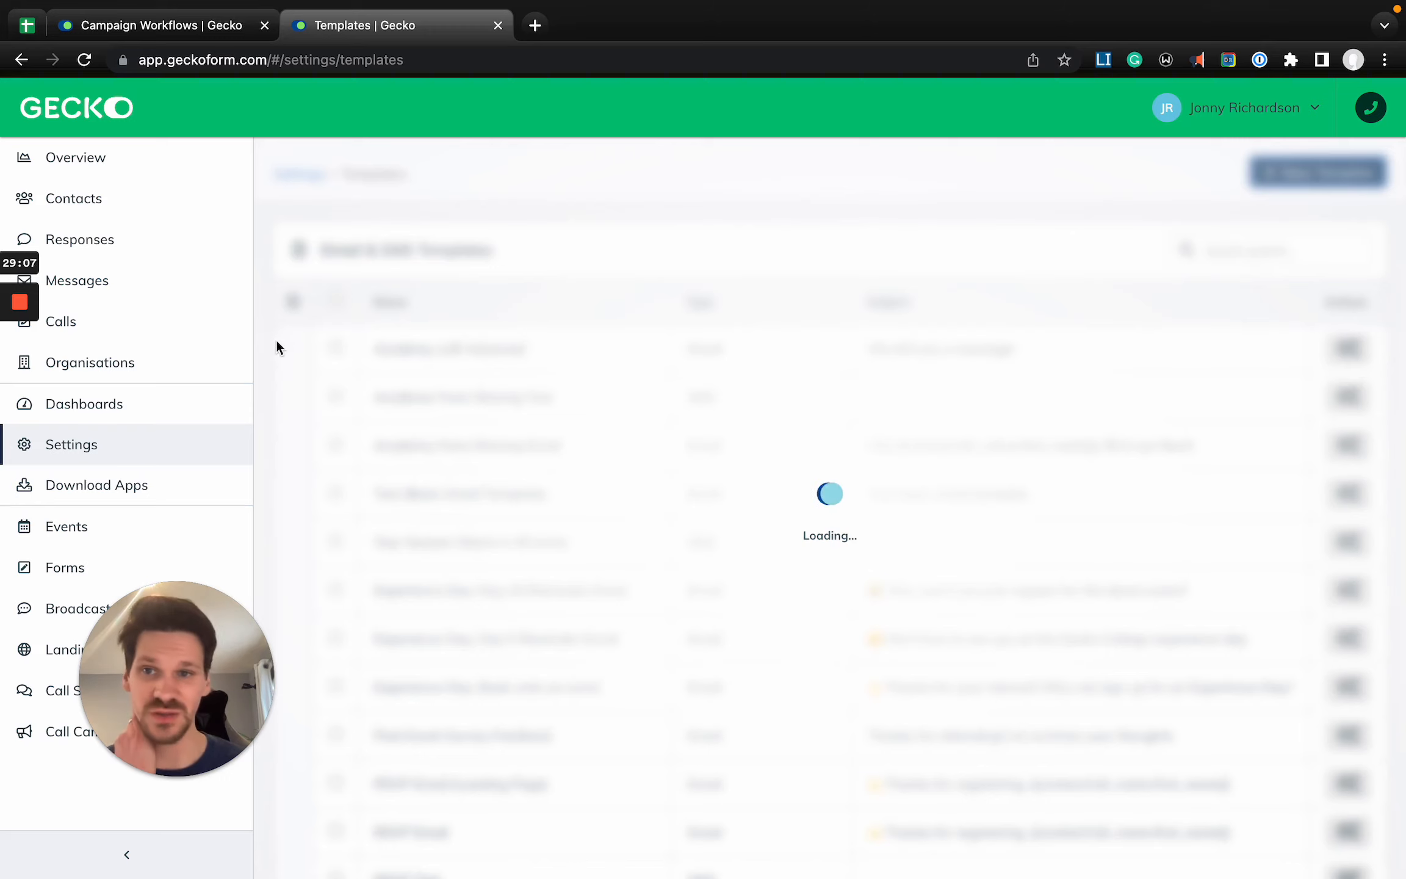
left_click(894, 439)
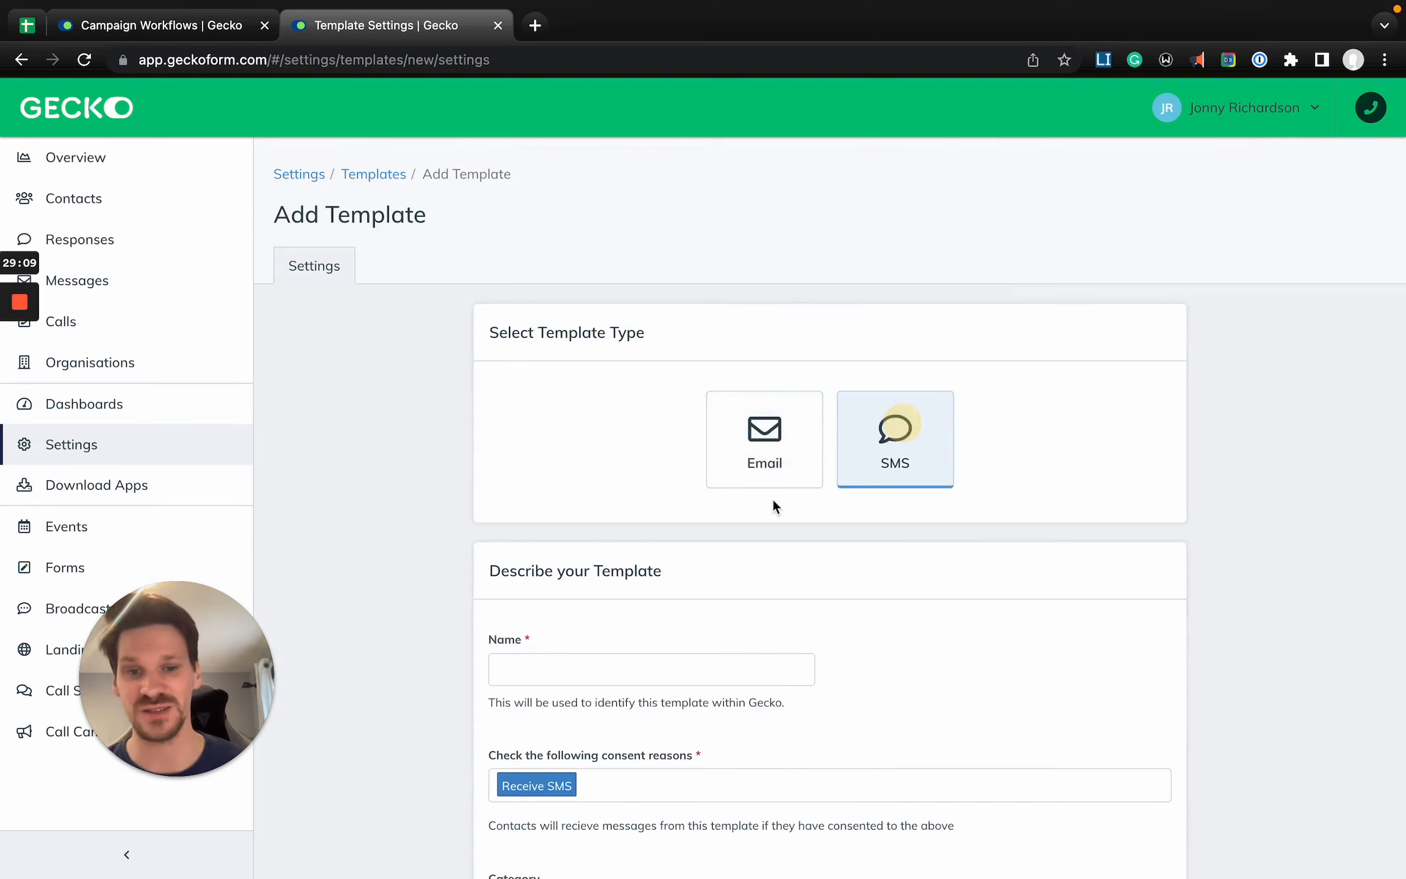
- Name the SMS template "Left Voicemail" and continue to its editor
scroll(702, 550, "down", 3)
left_click(604, 458)
type("Left")
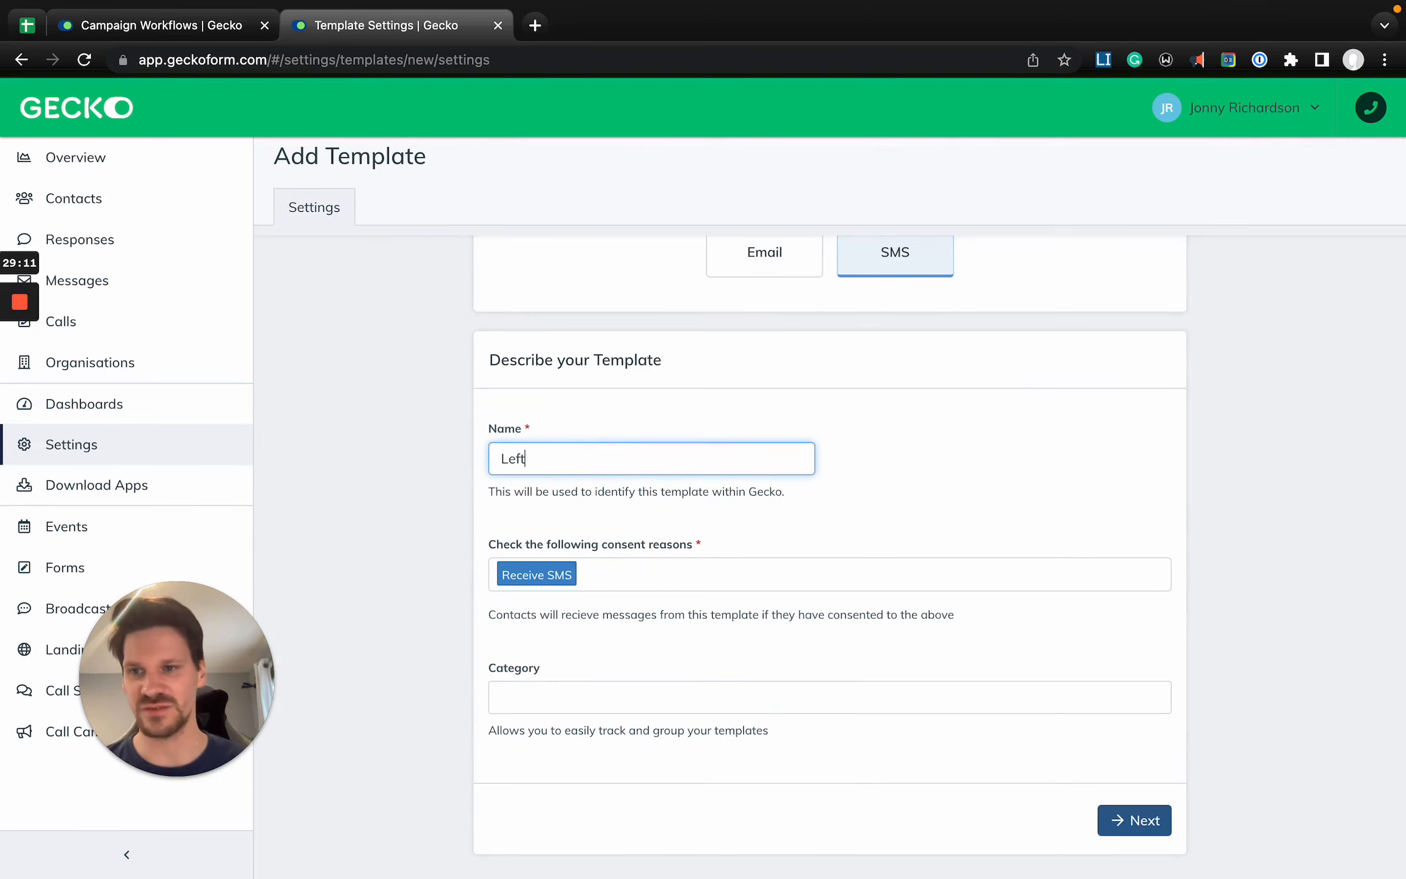
type(" Voicemail")
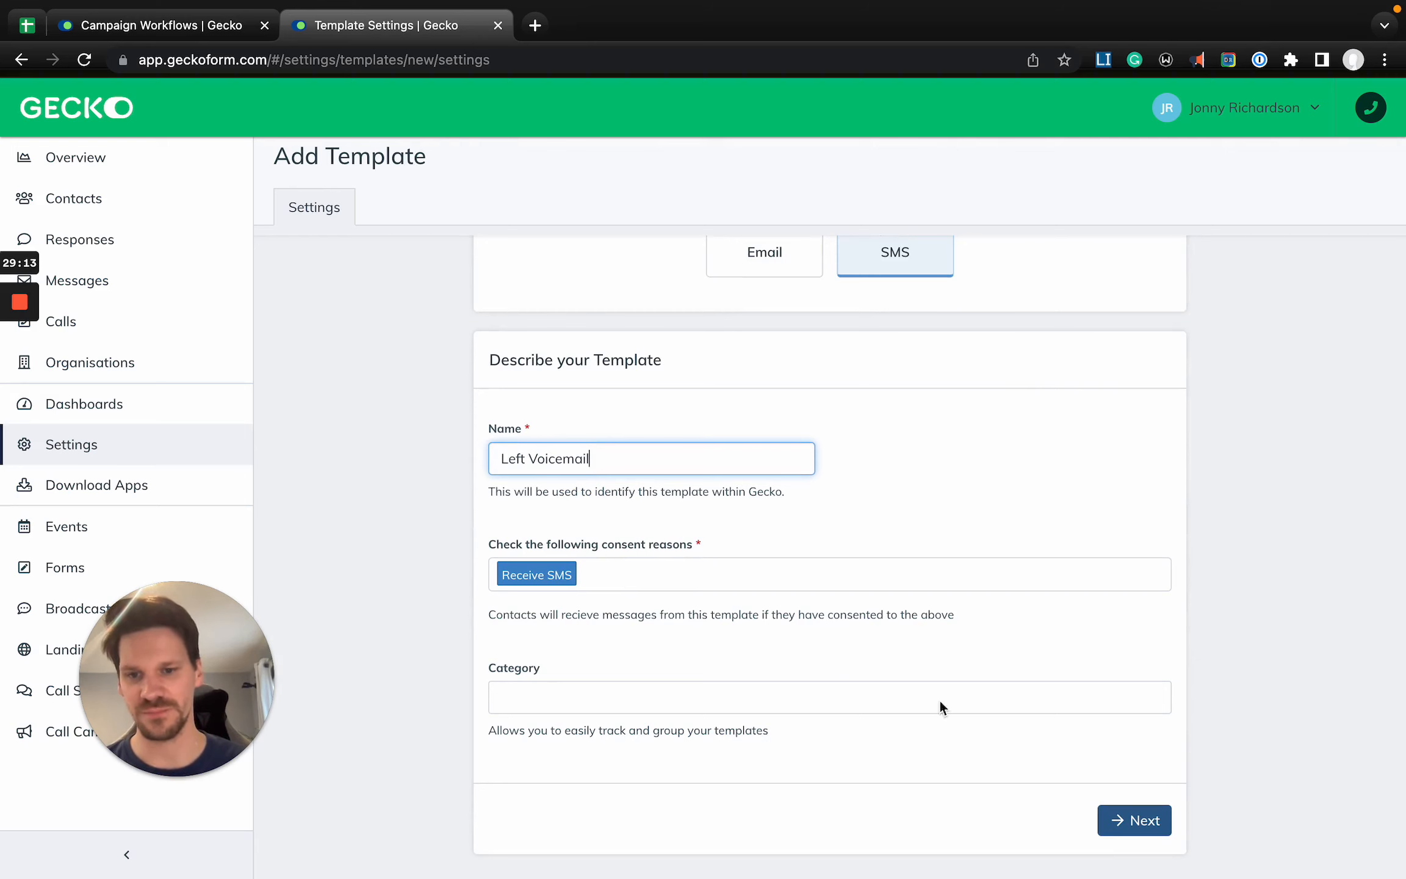
left_click(1156, 819)
- Begin the SMS template's message with the greeting "Hi"
left_click(494, 459)
type("H")
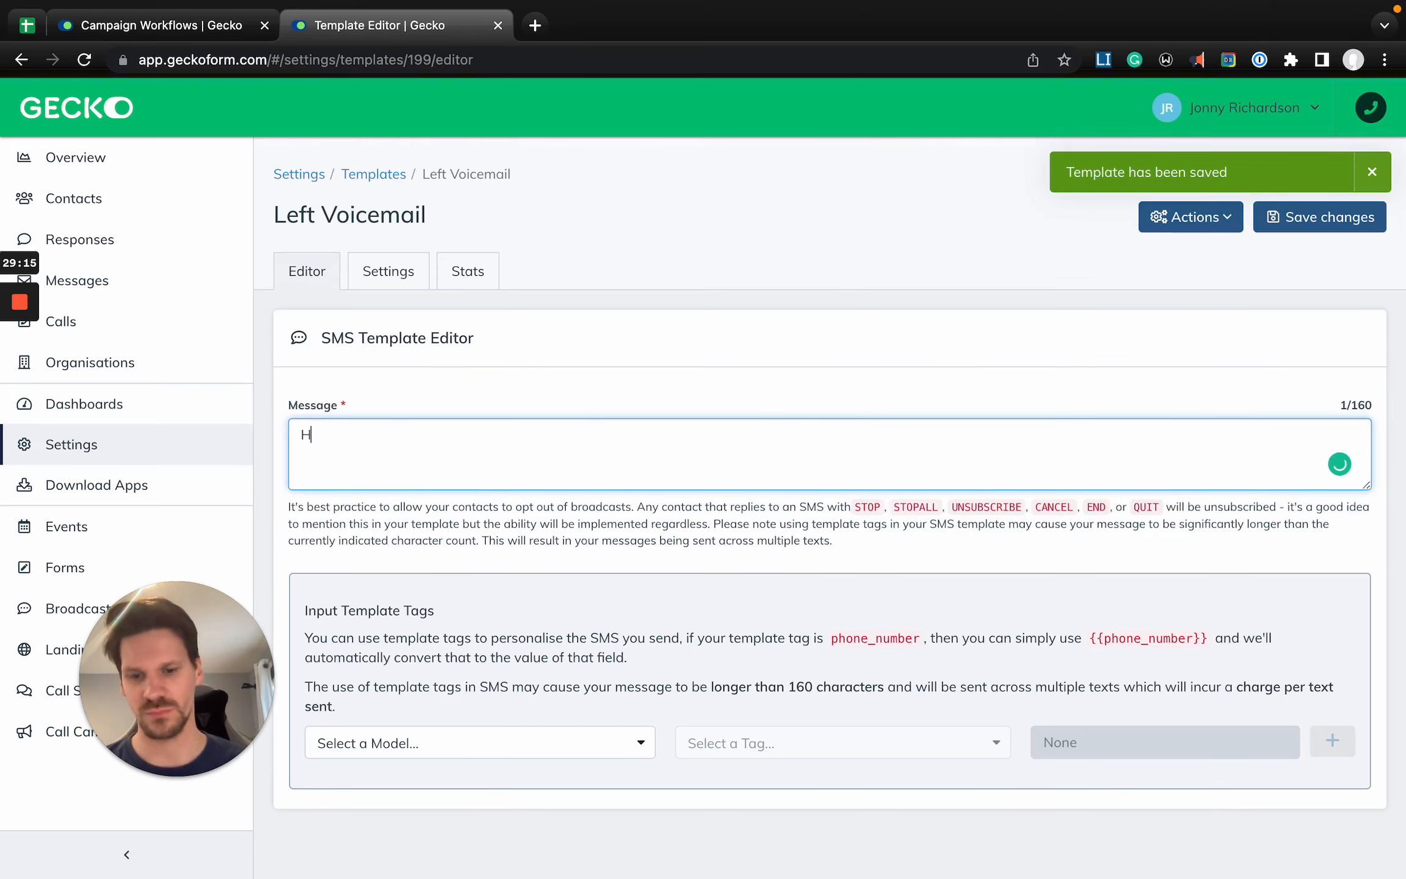
type("o {")
key("BackSpace")
key("BackSpace")
key("BackSpace")
type("i P")
key("BackSpace")
key("BackSpace")
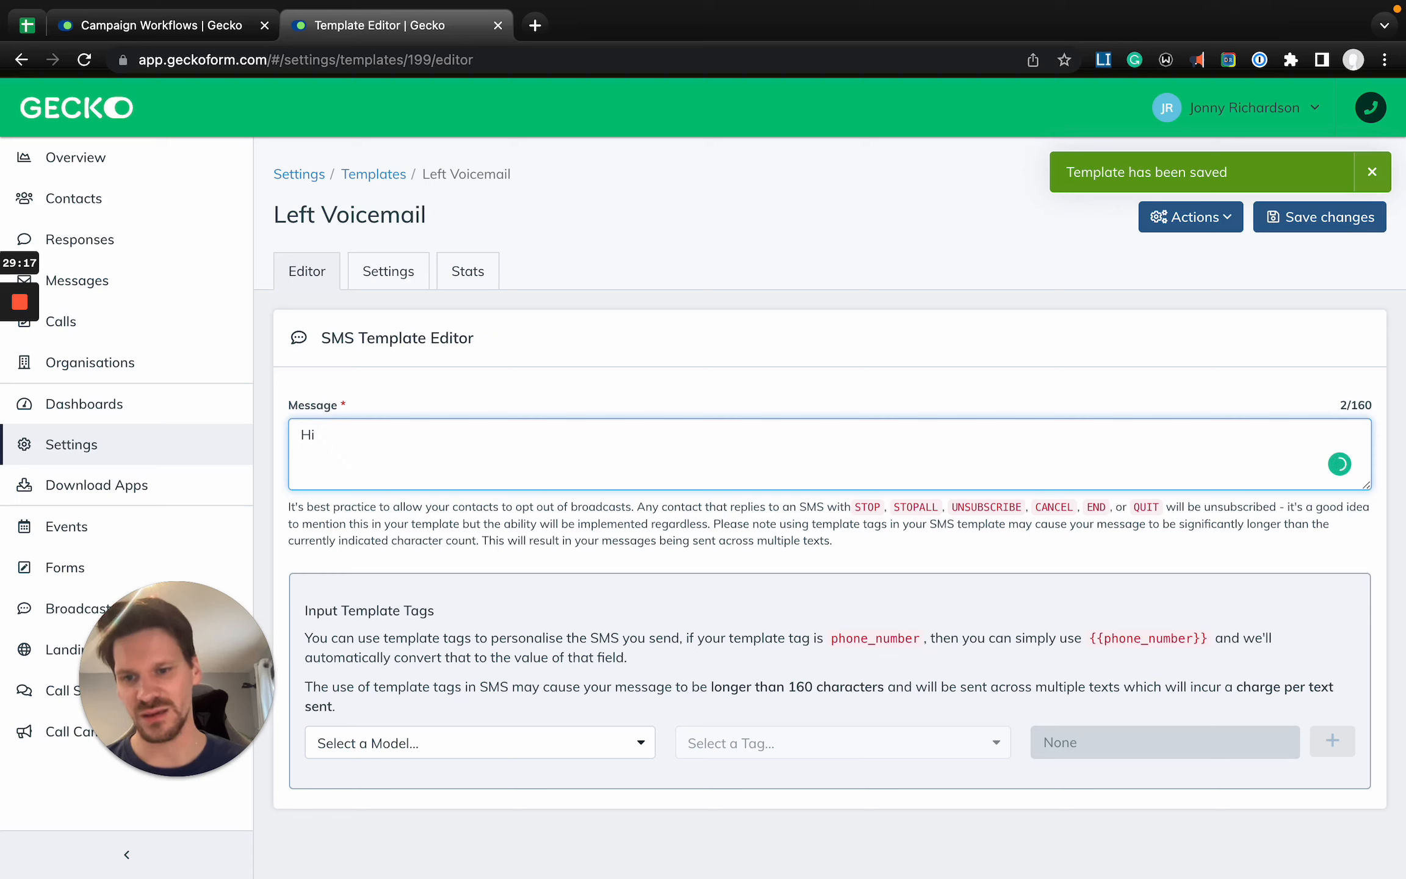
- Insert the Contact full_name tag with its First name part after the greeting
left_click(453, 752)
type("contact")
key("Return")
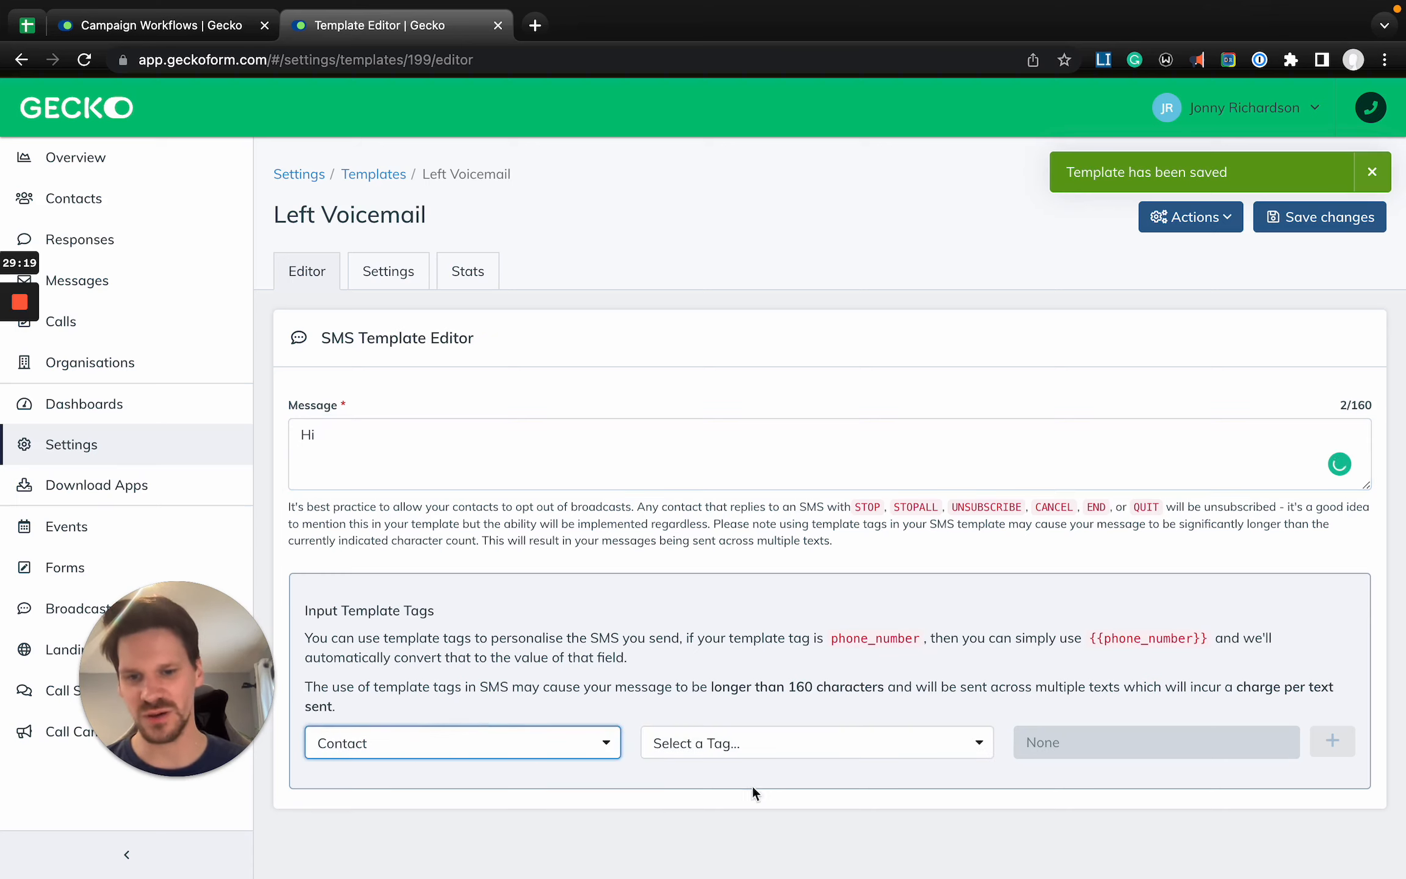
left_click(730, 739)
type("ful")
key("Return")
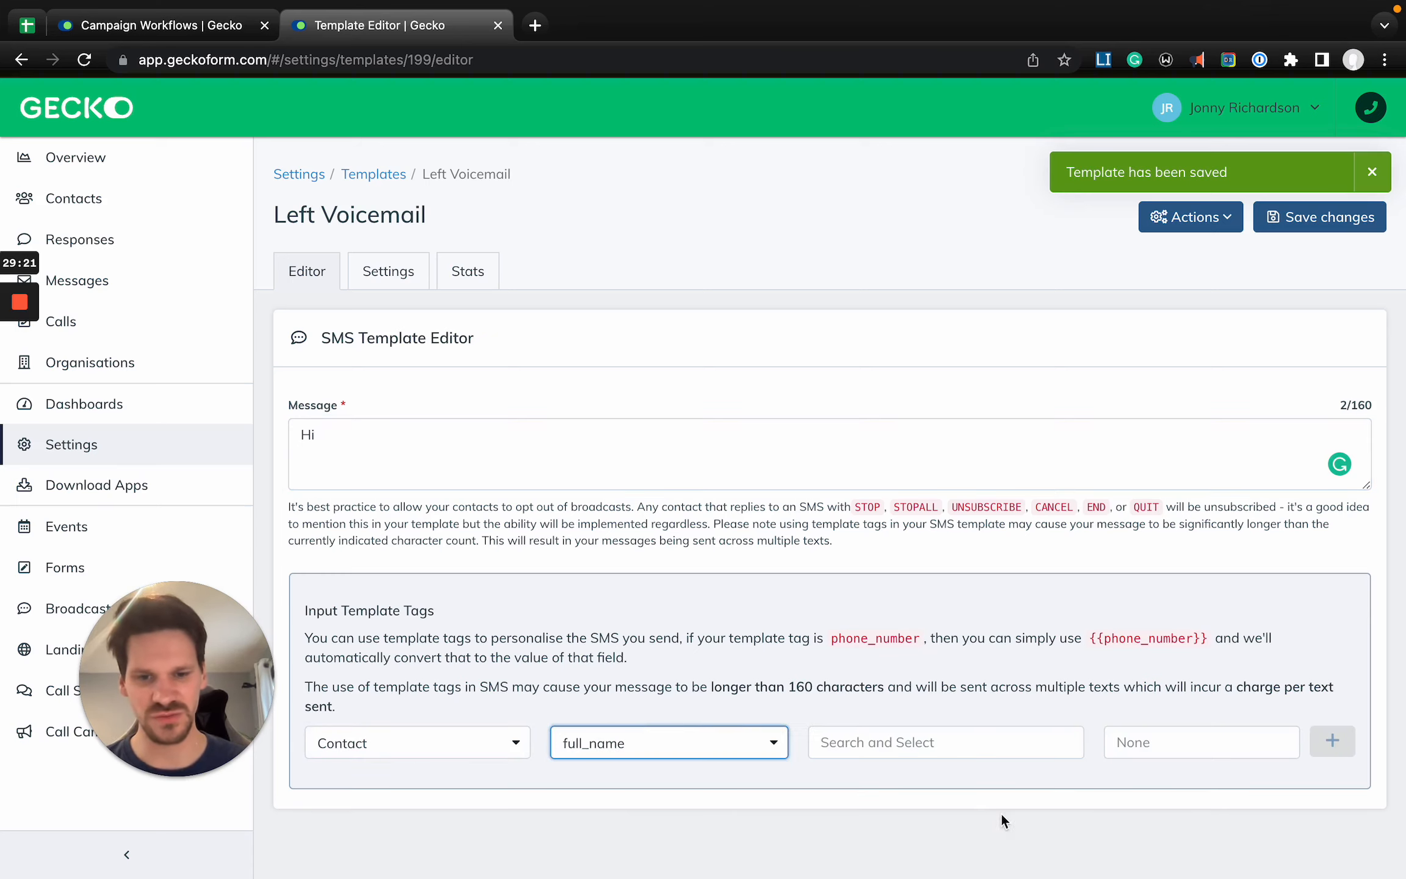
left_click(923, 746)
left_click(916, 784)
left_click(1333, 742)
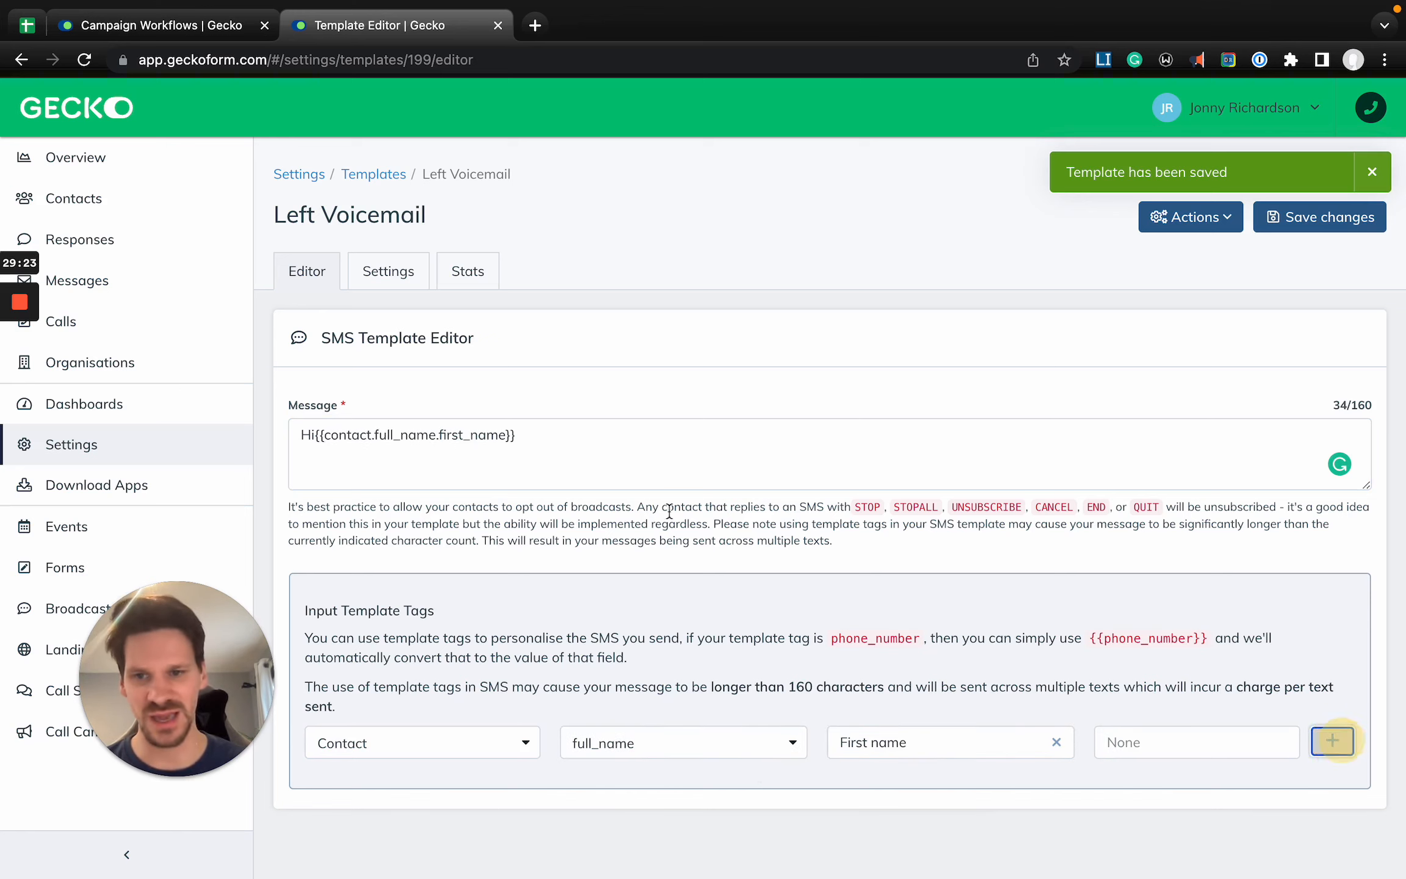
- Complete the message with ", we tried to reach you today but weren't able to get through! We'll try calling again soon." and save the template
left_click(575, 421)
type(", we")
key("BackSpace")
key("BackSpace")
key("BackSpace")
key("BackSpace")
left_click(516, 435)
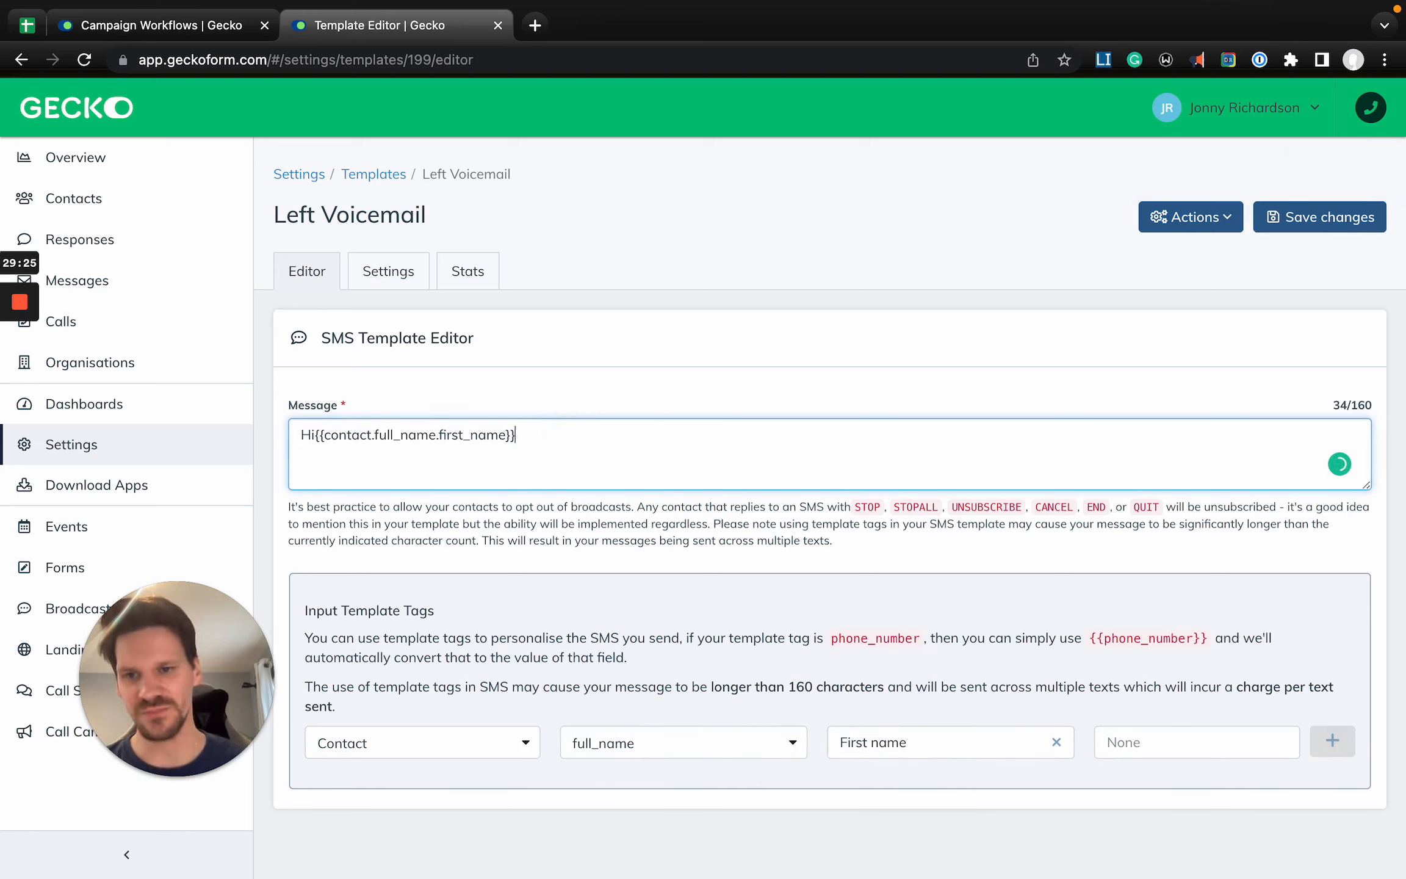
type(", we tried to re")
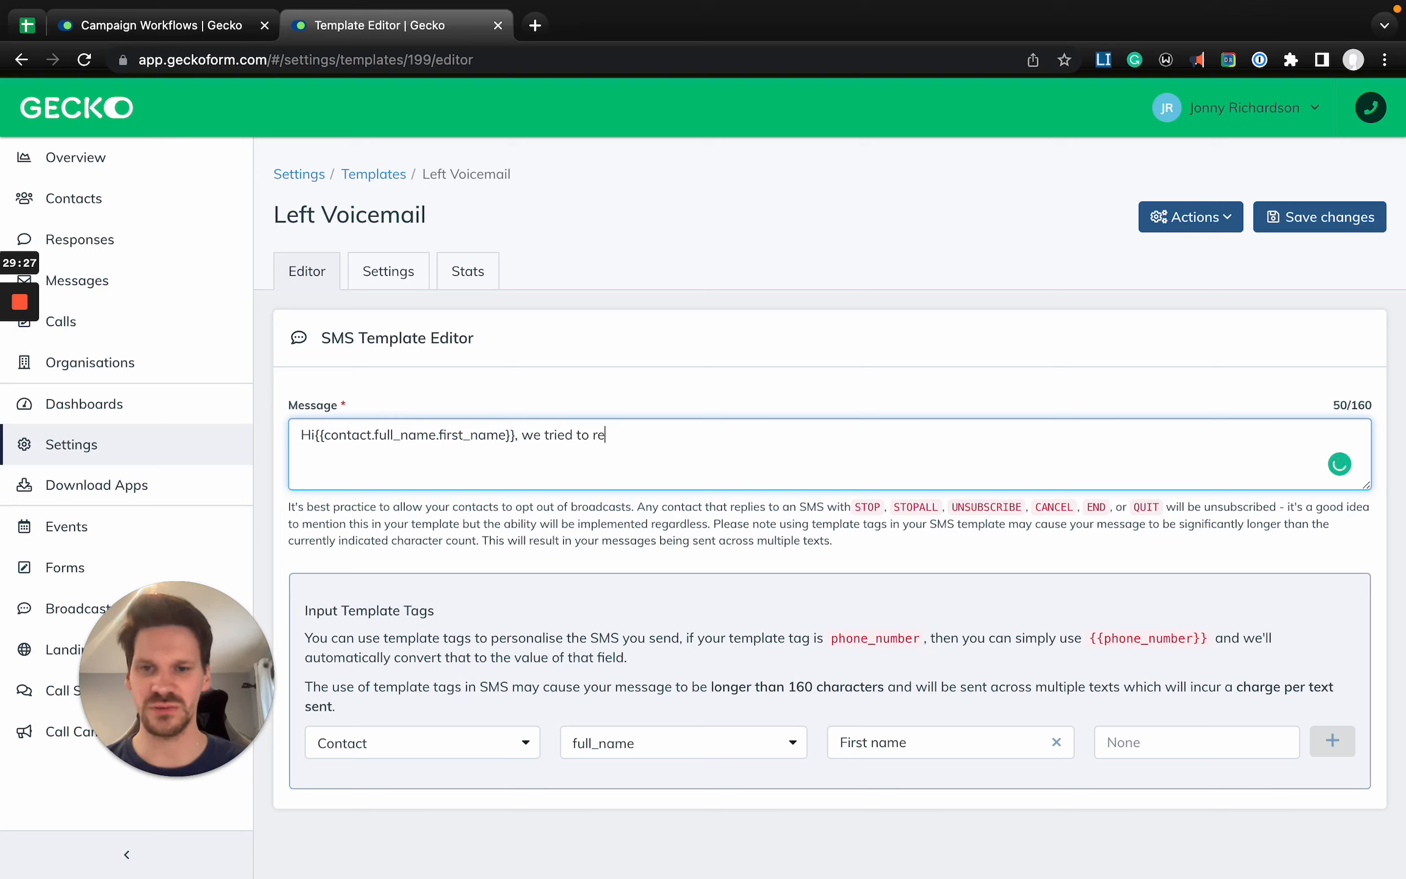
type("ach you today but w")
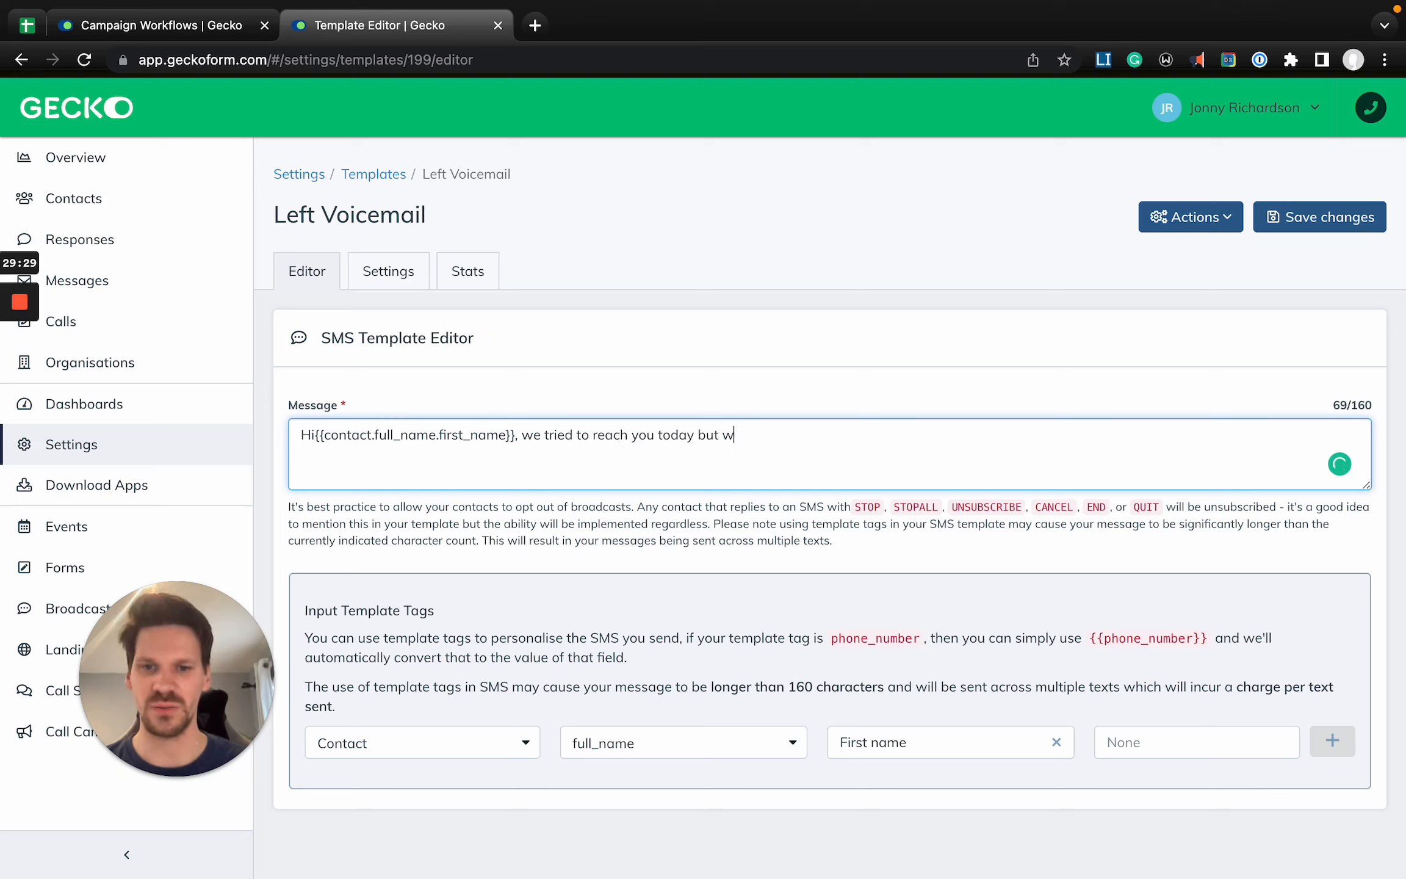
type("eren't able to get thr")
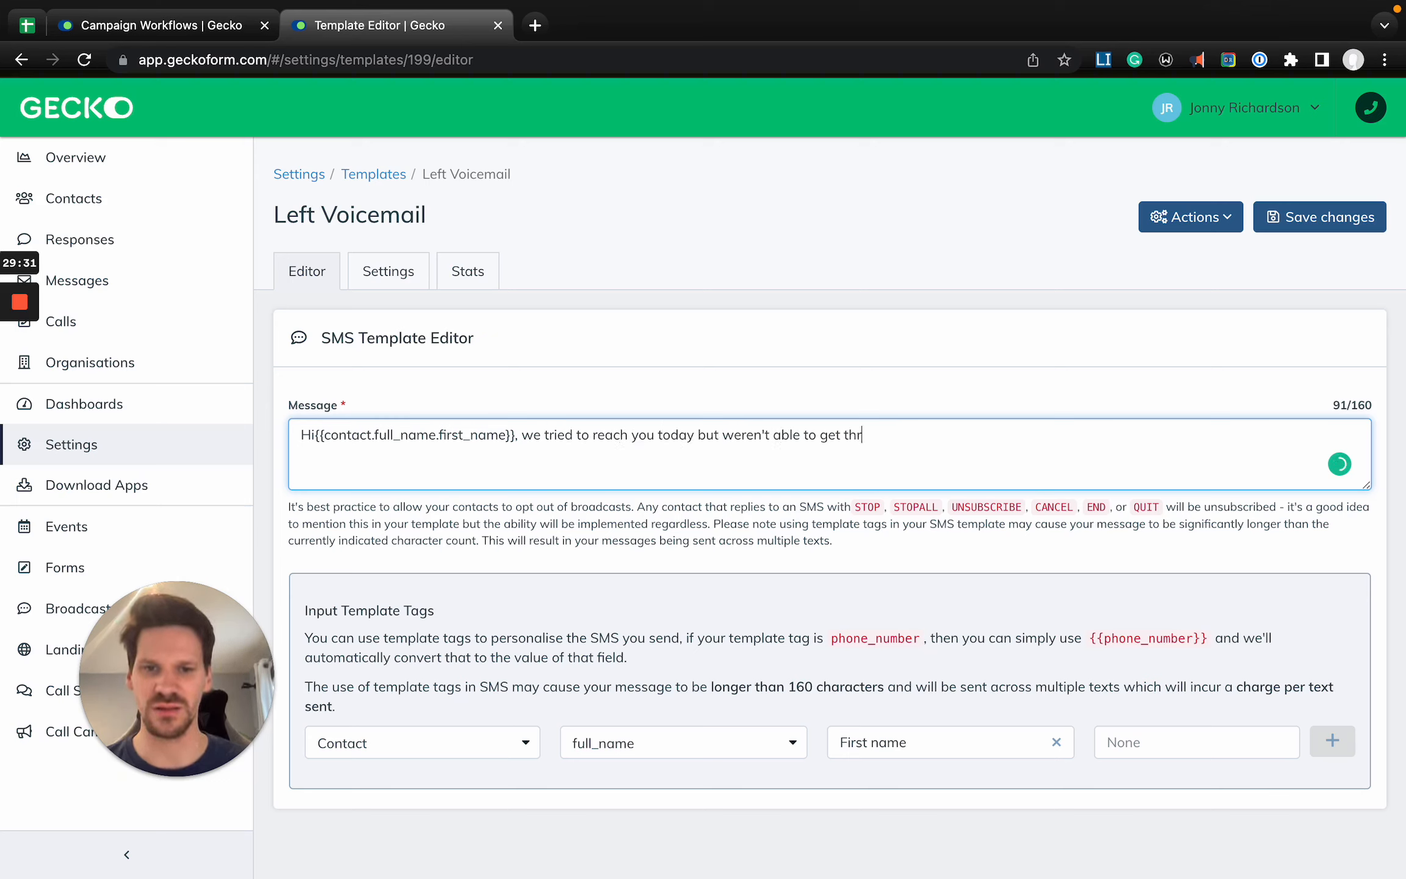
type("ough! We'l")
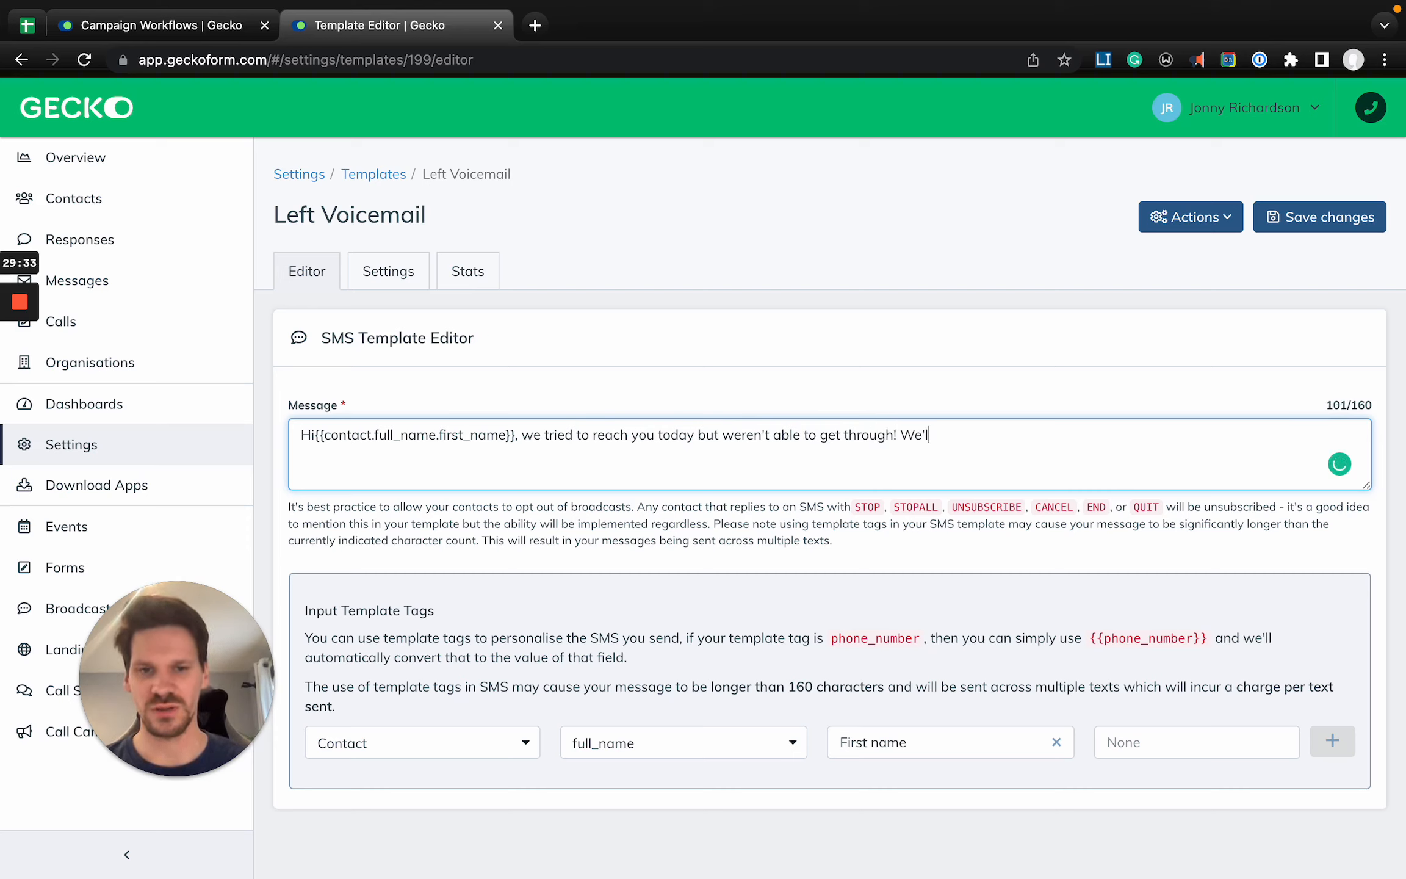
type("l try calling again soon.")
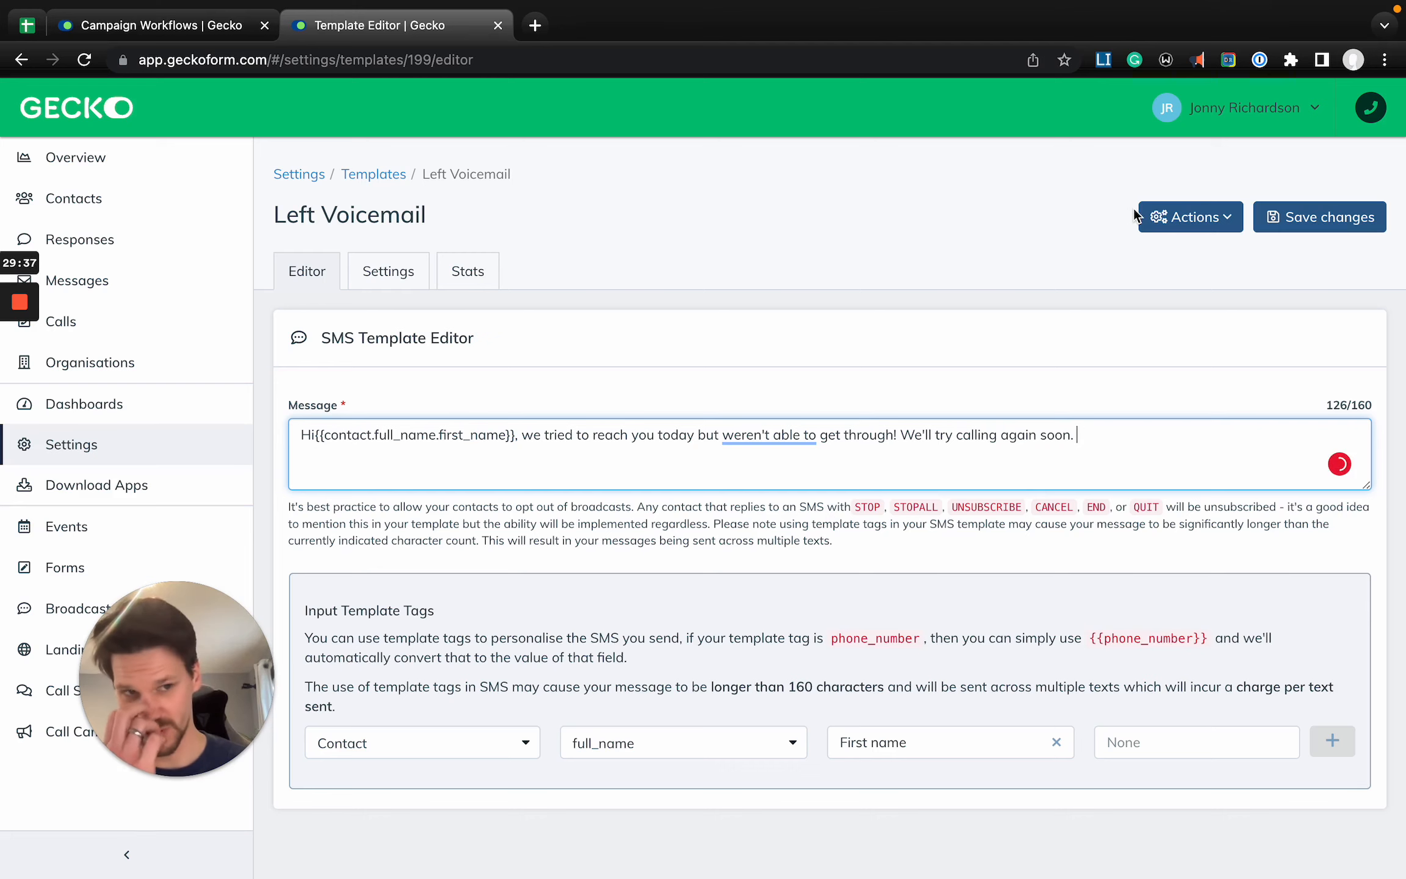
left_click(1321, 217)
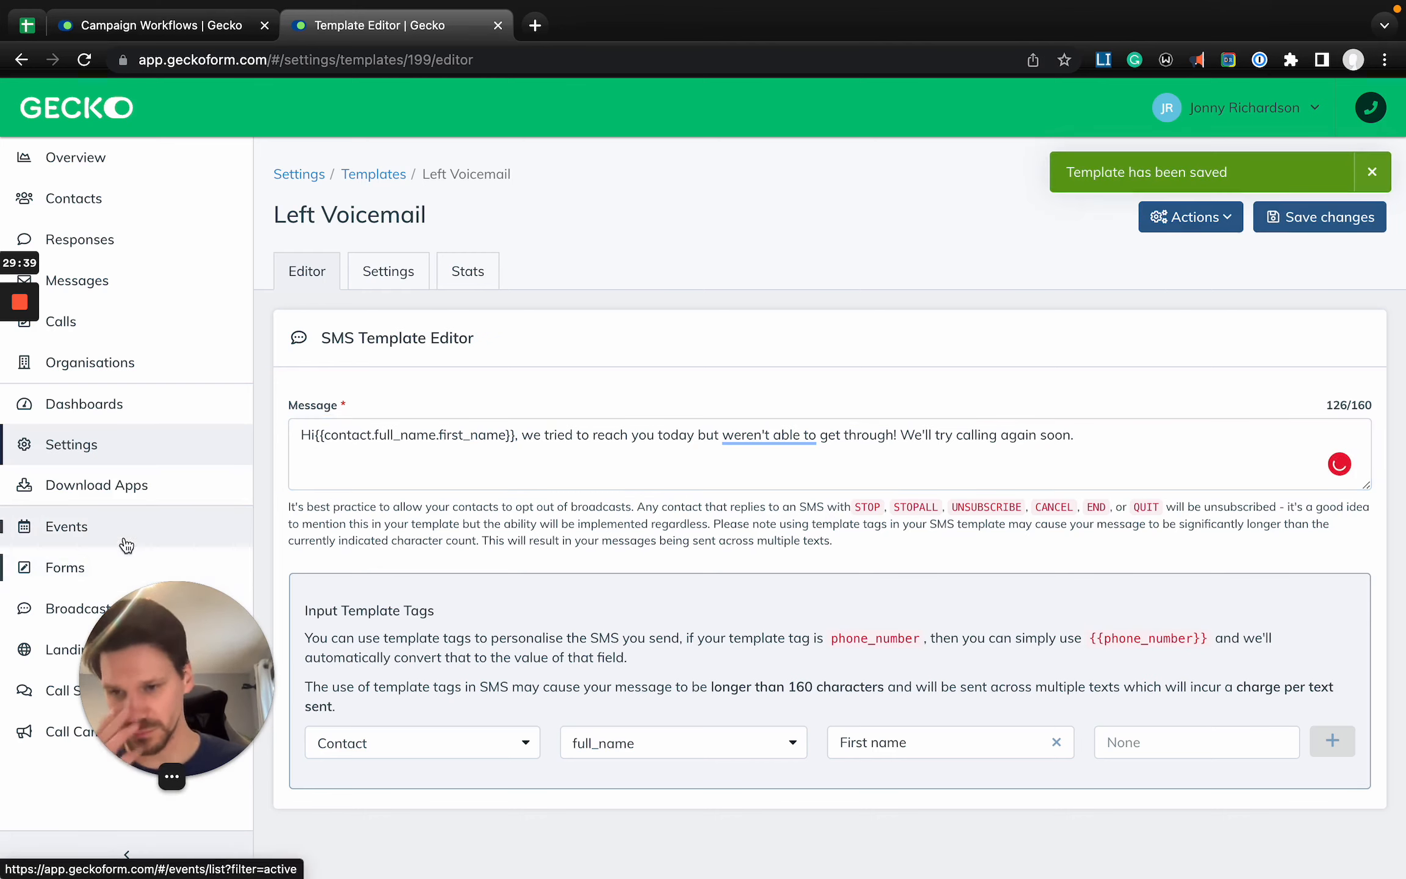
- Return to the main Settings page and look through the list of all settings
left_click(127, 445)
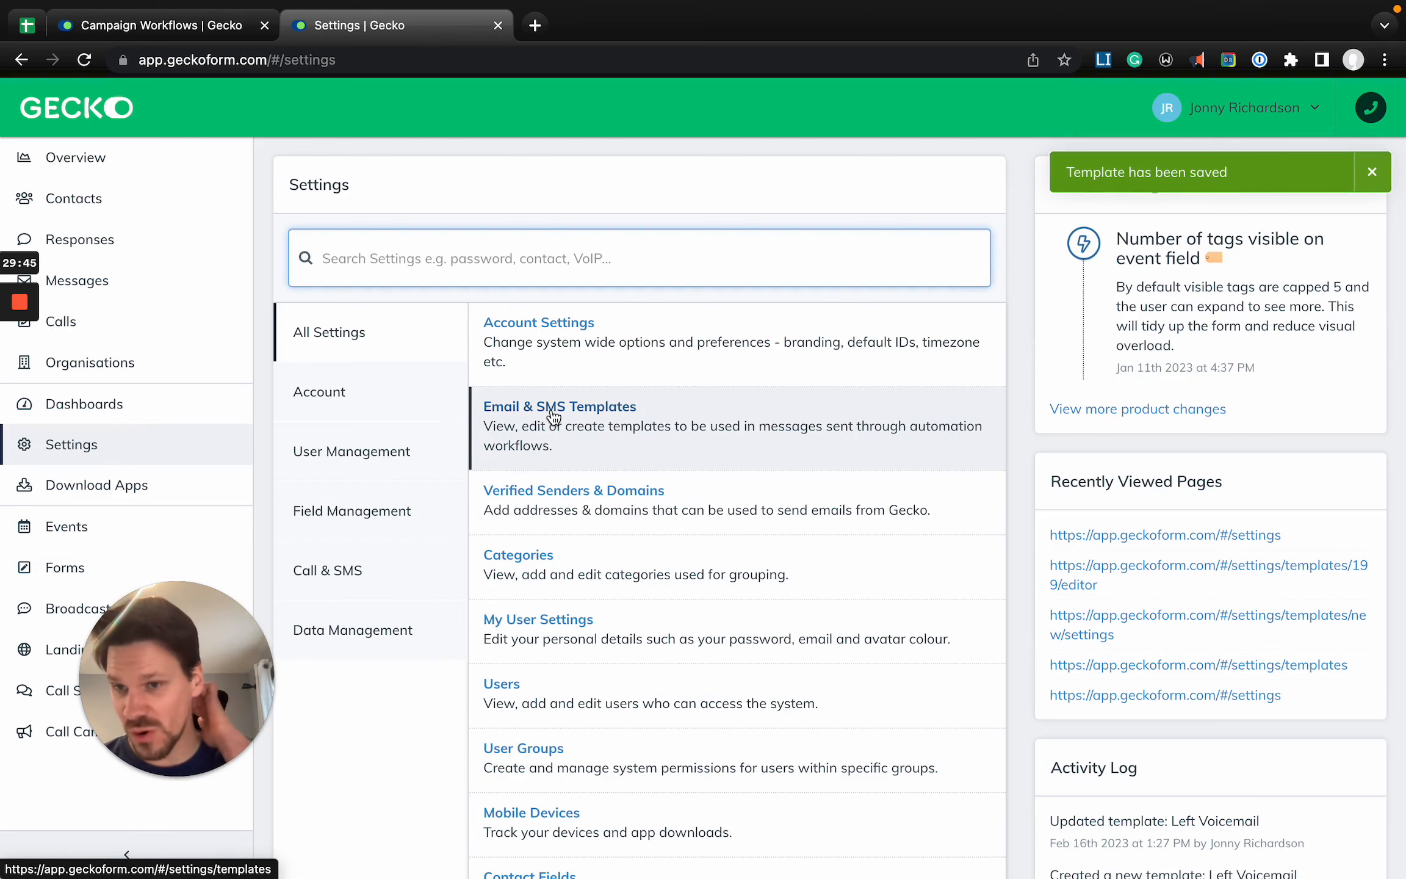
scroll(554, 417, "down", 1)
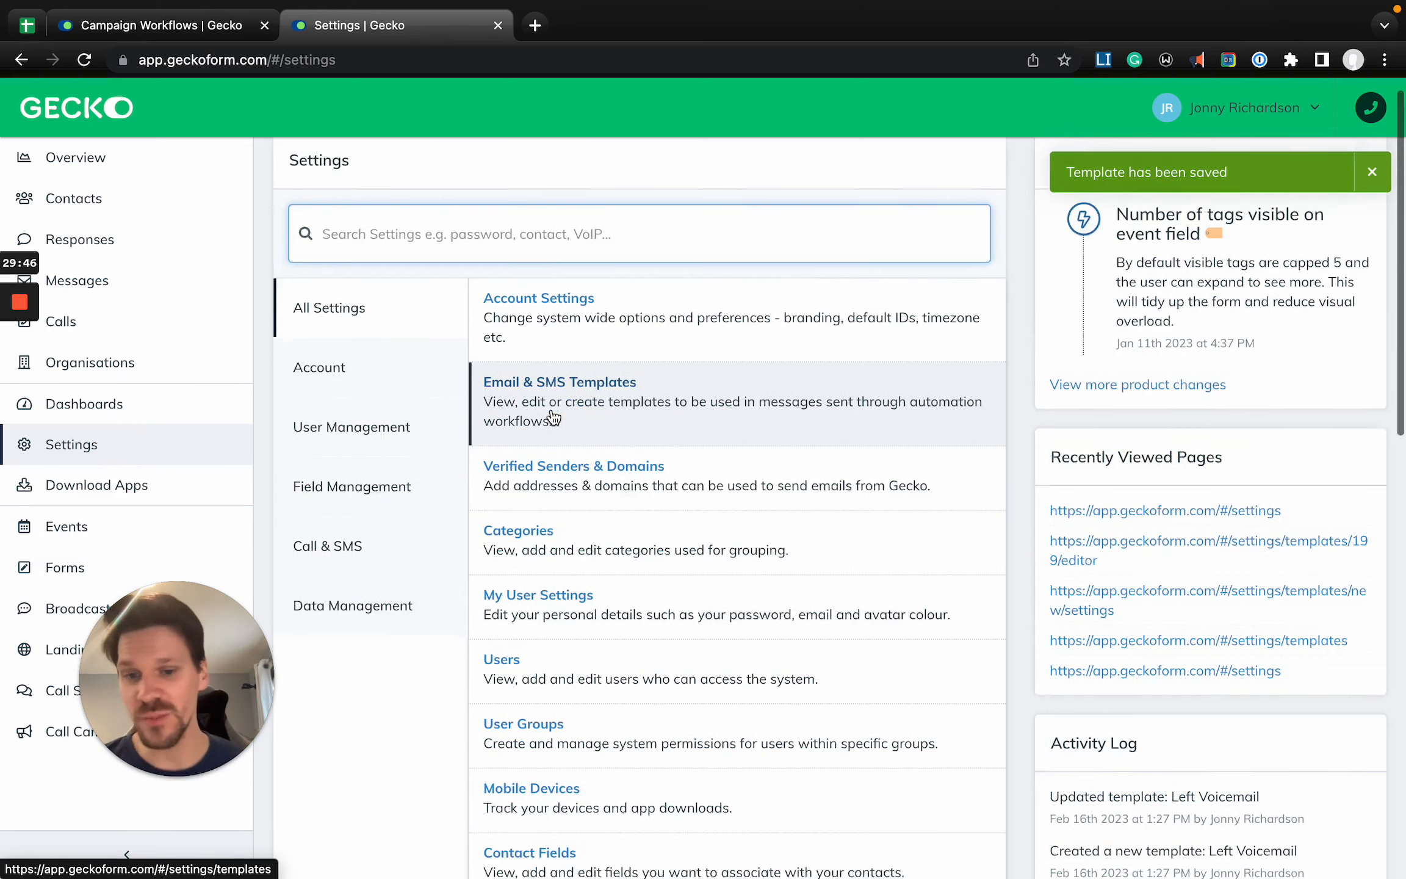
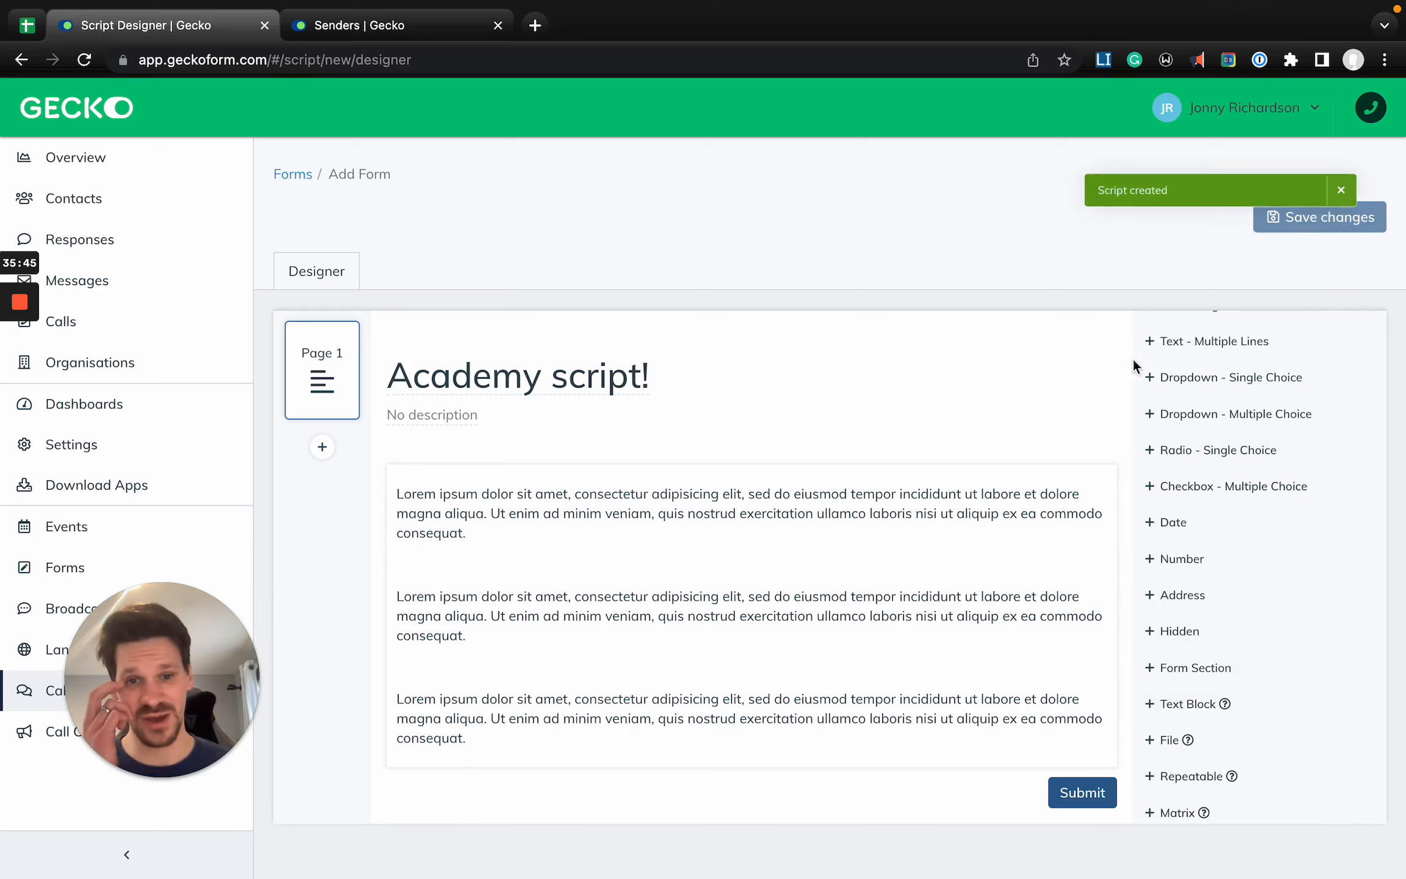
- Replace the first text block's placeholder text with "Hi there, am I speaking with"
left_click(712, 497)
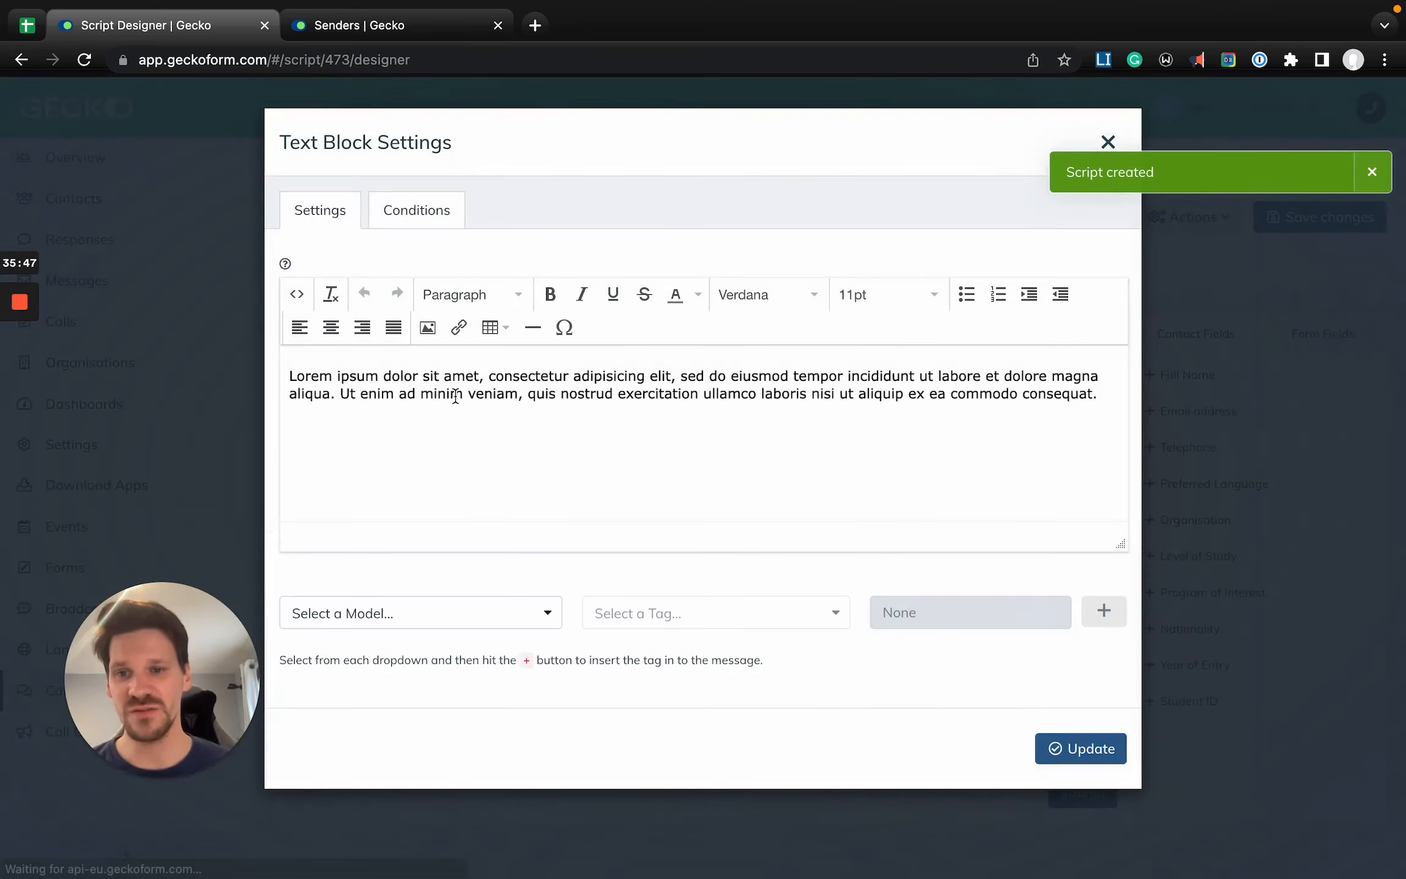
triple_click(458, 395)
type("Hi there, am I speaking with")
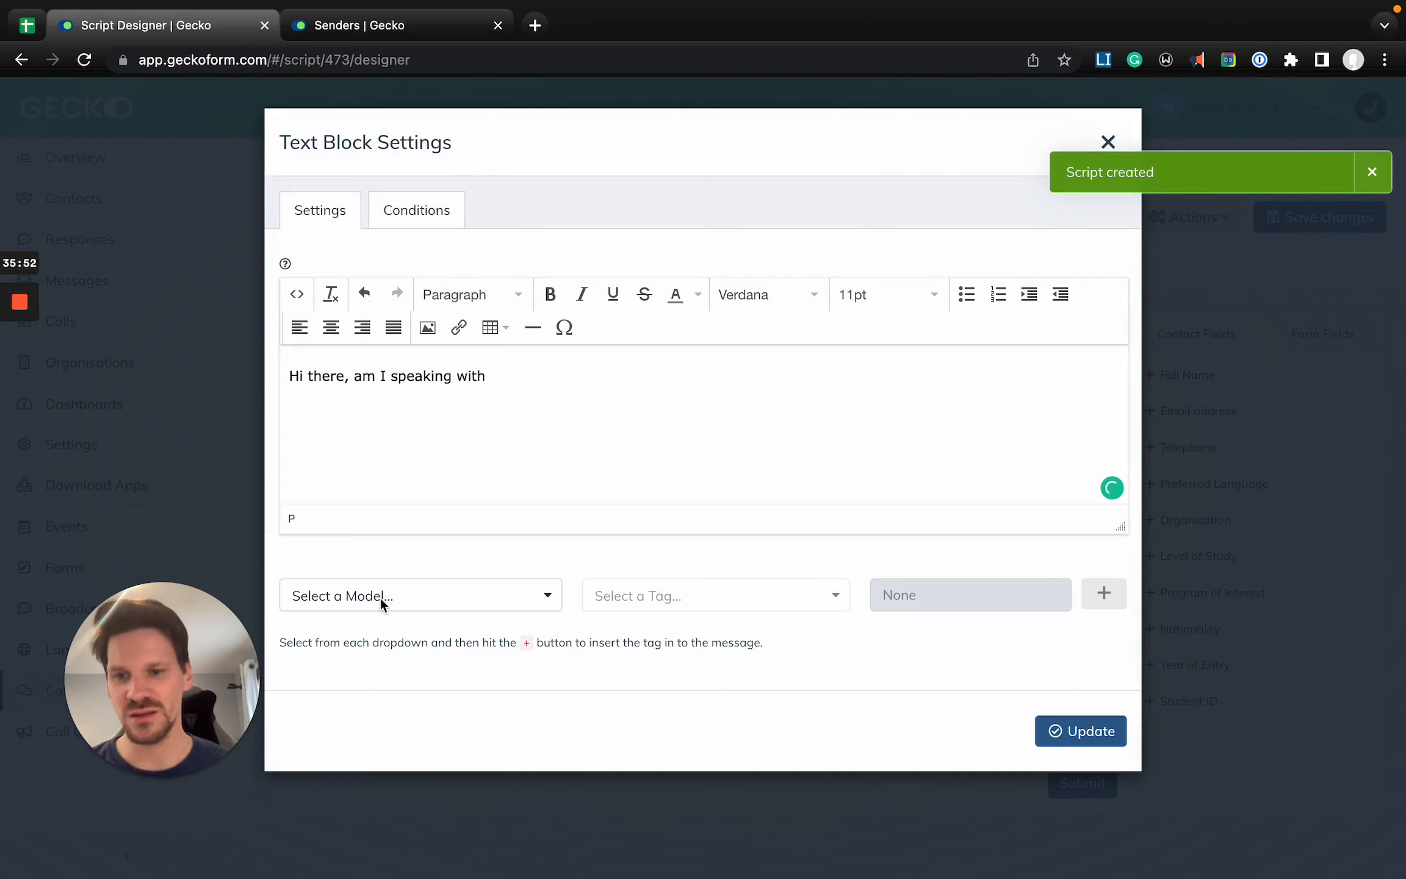
- Insert the Contact full_name tag into the first text block's message
left_click(381, 597)
type("con")
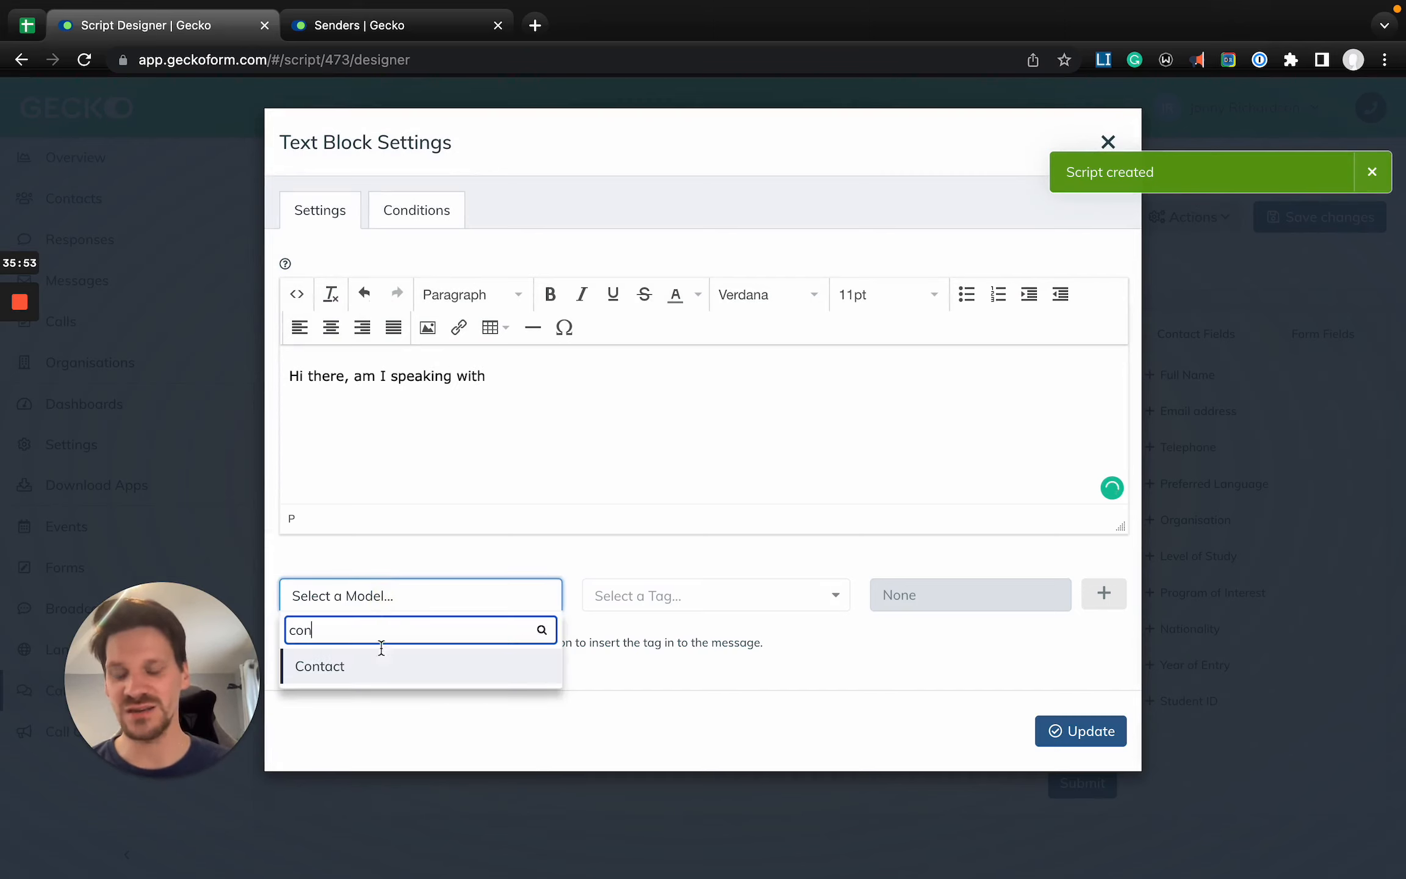
left_click(369, 669)
left_click(651, 601)
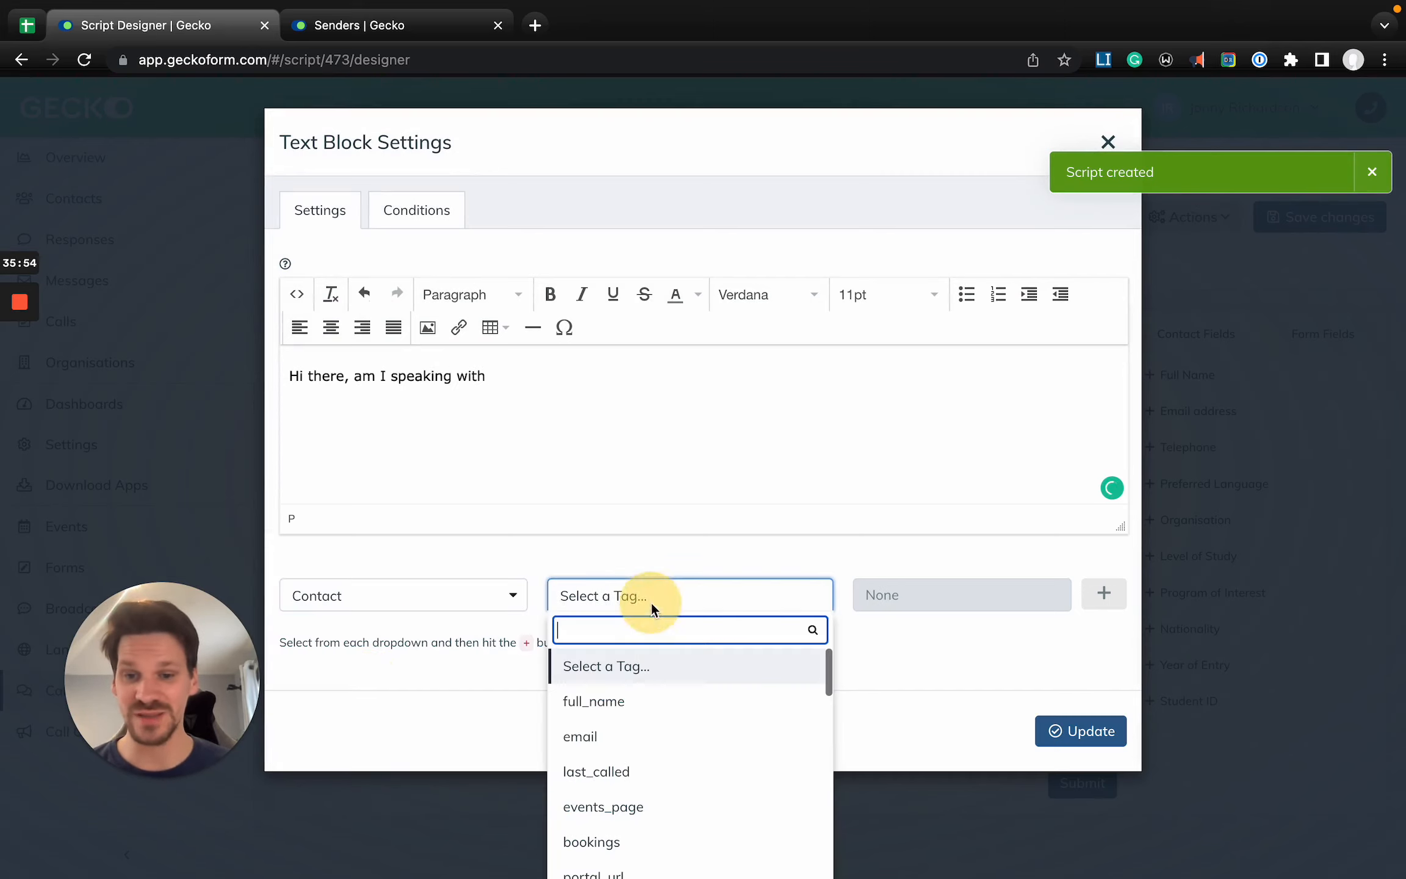
left_click(642, 697)
left_click(1098, 590)
- Join the contact name tag onto the end of the greeting line and make it bold
left_click(494, 374)
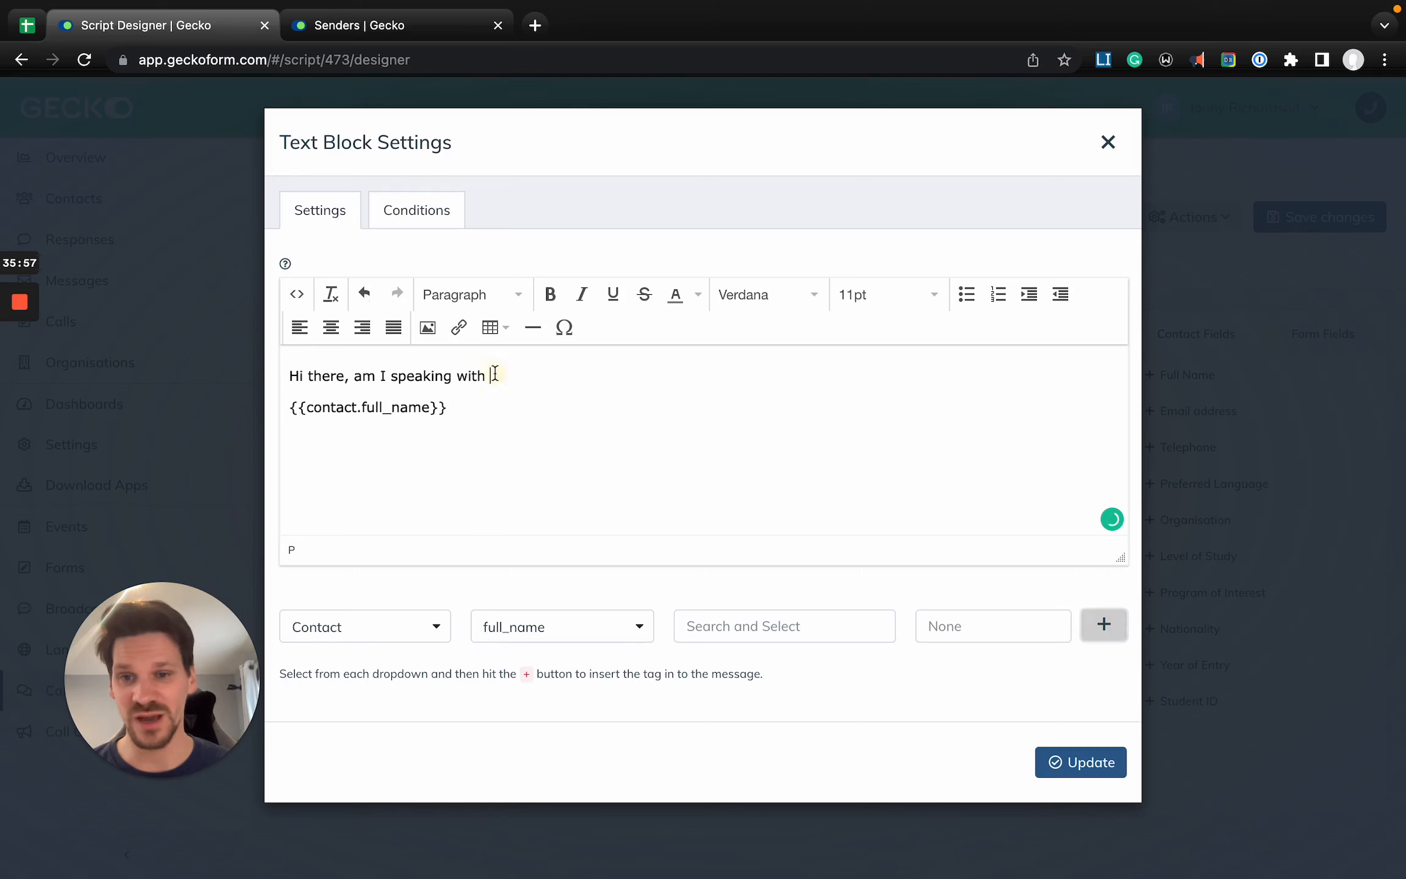
key("Delete")
key("super+shift+Right")
key("super+b")
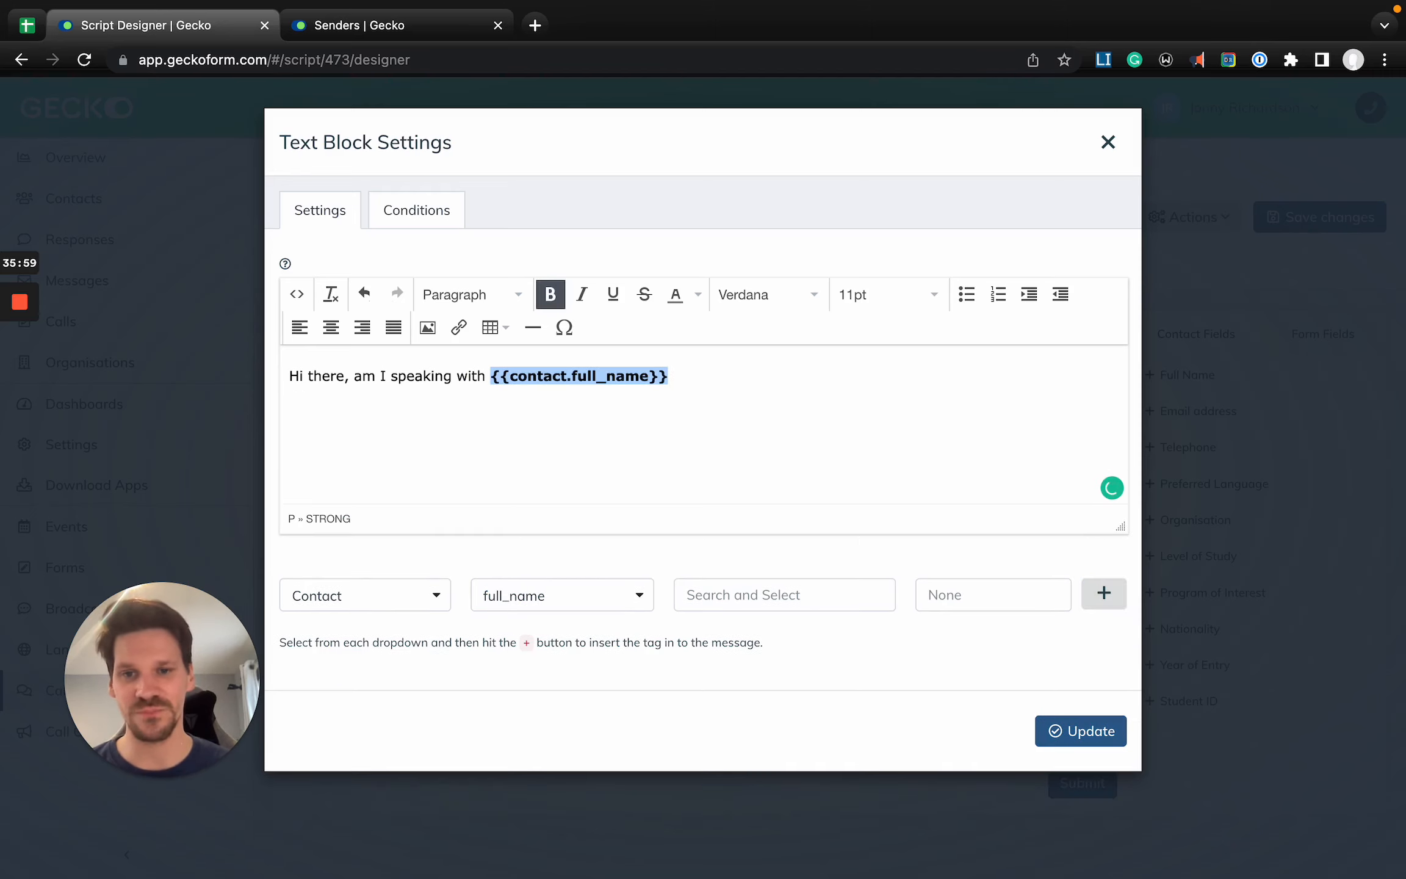
- Complete the greeting with "? This is {{user.full_name}} calling From Gecko!", with the user tag in bold, and save the script
key("Right")
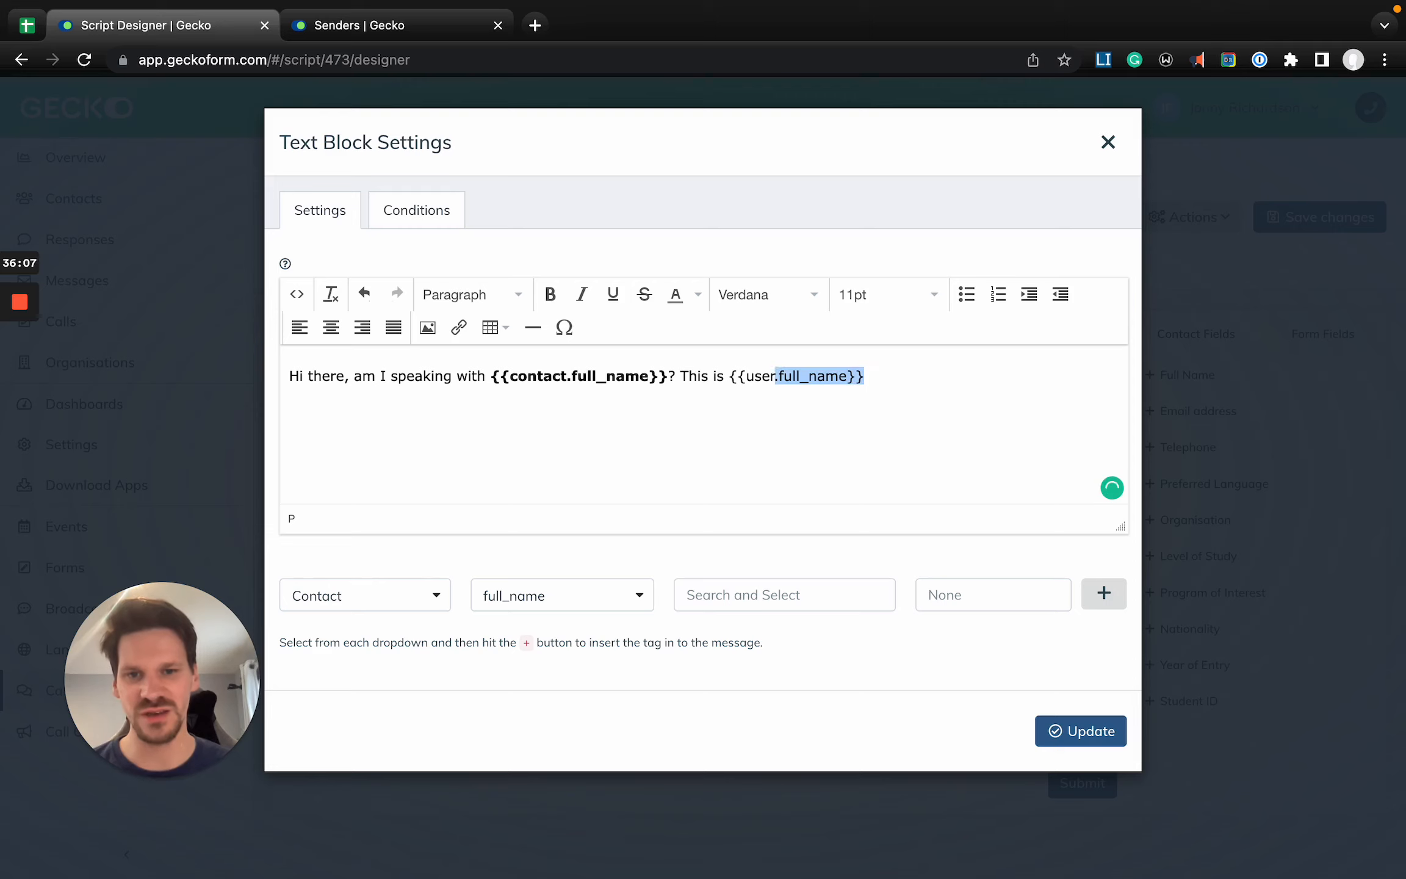
key("super+b")
key("Right")
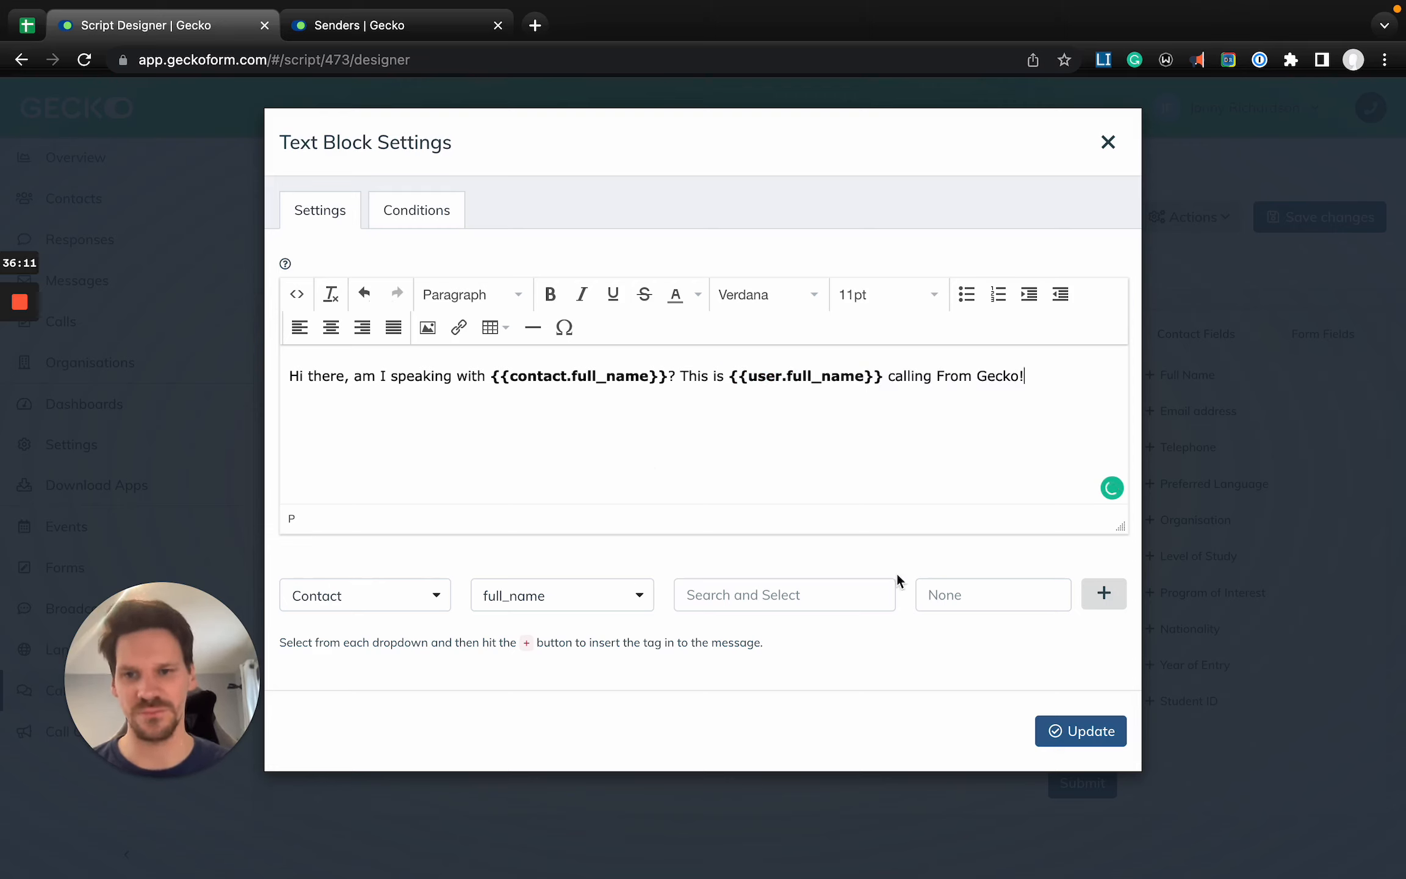
left_click(1077, 730)
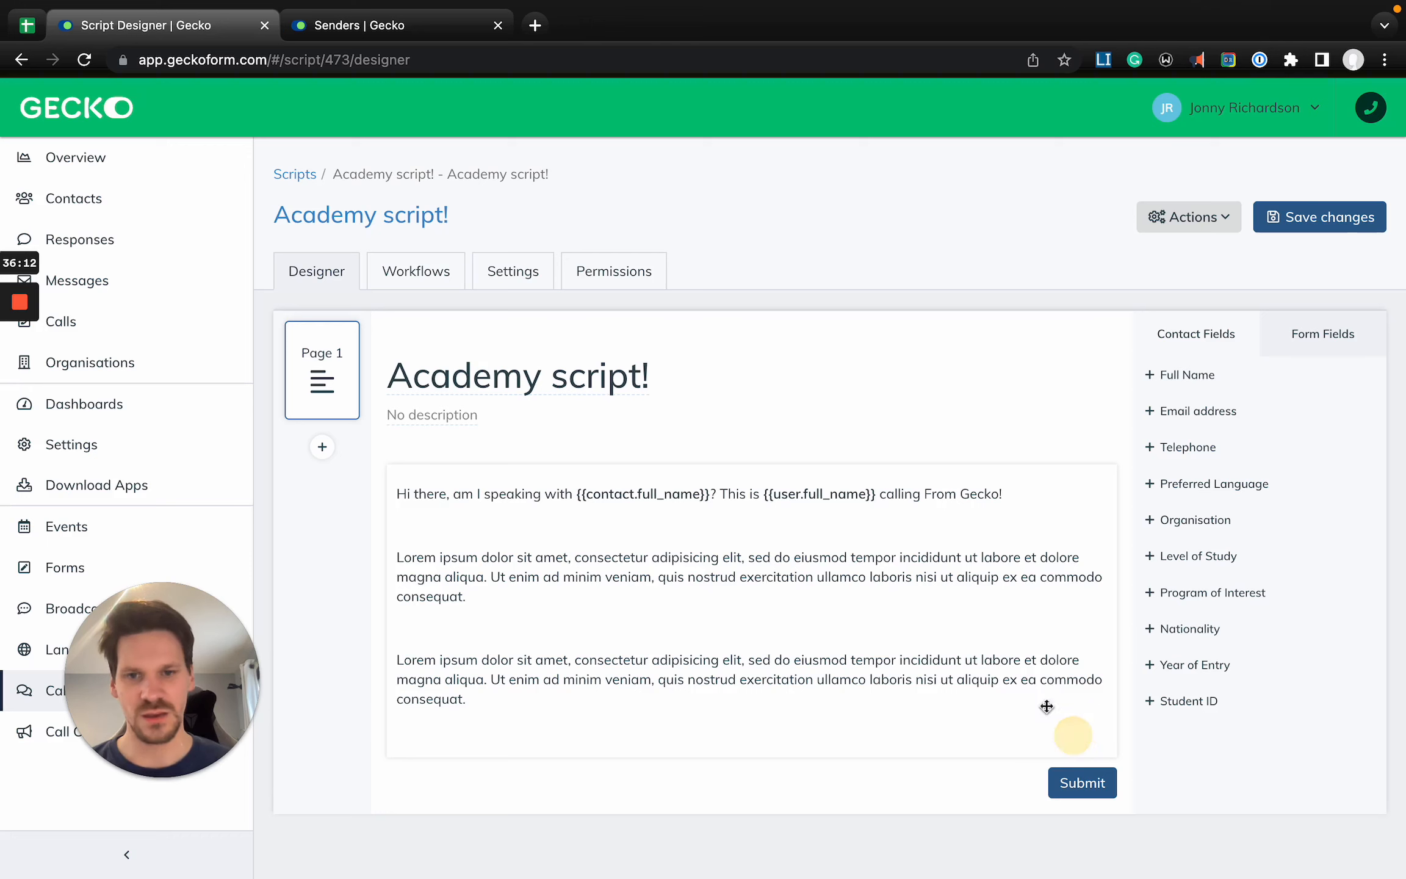
left_click(1355, 227)
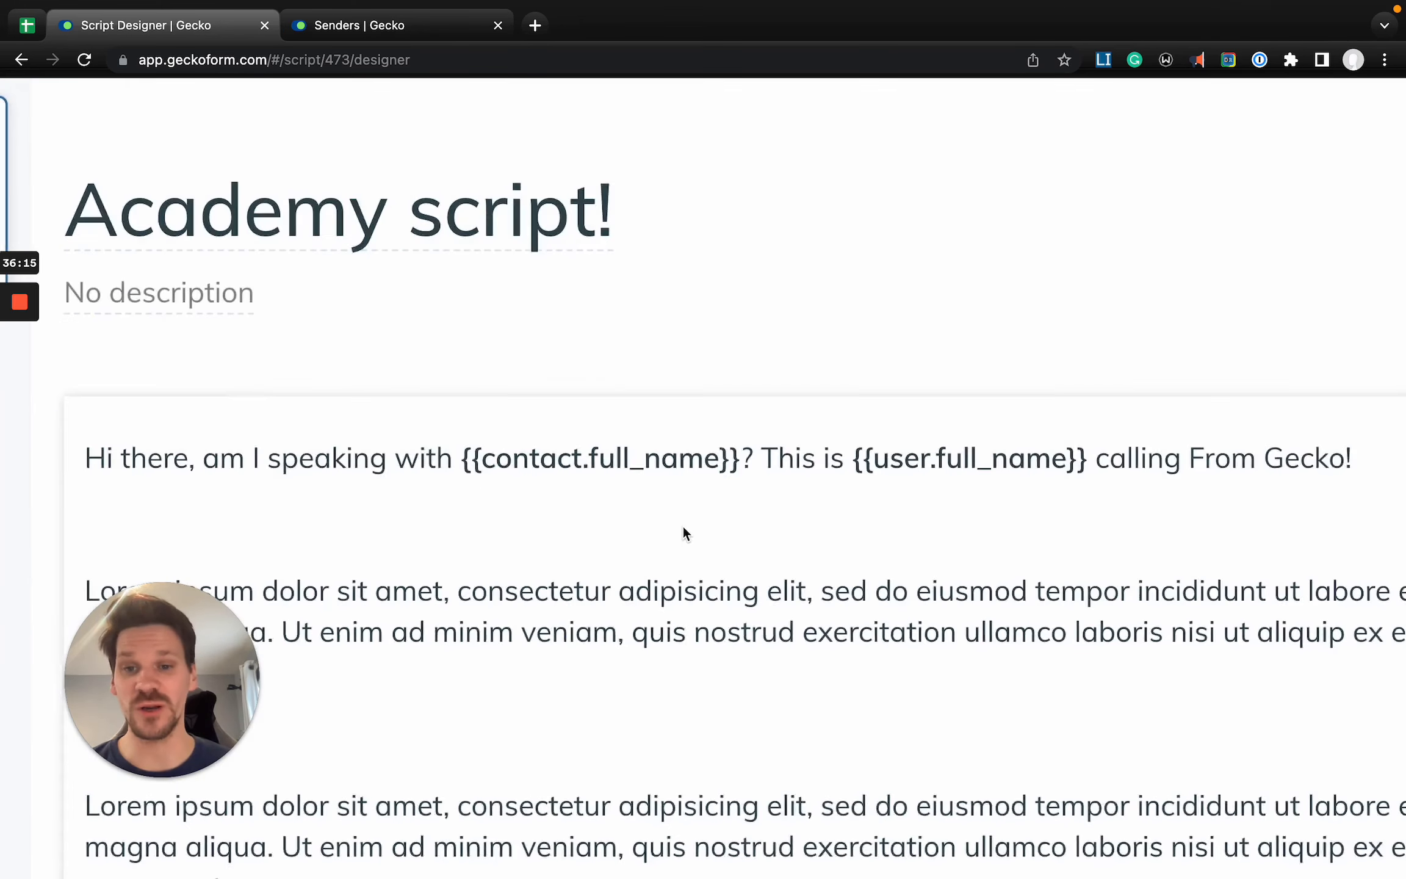
- Add a Radio - Single Choice field below the greeting and label it "Is the student free?"
mouse_move(562, 465)
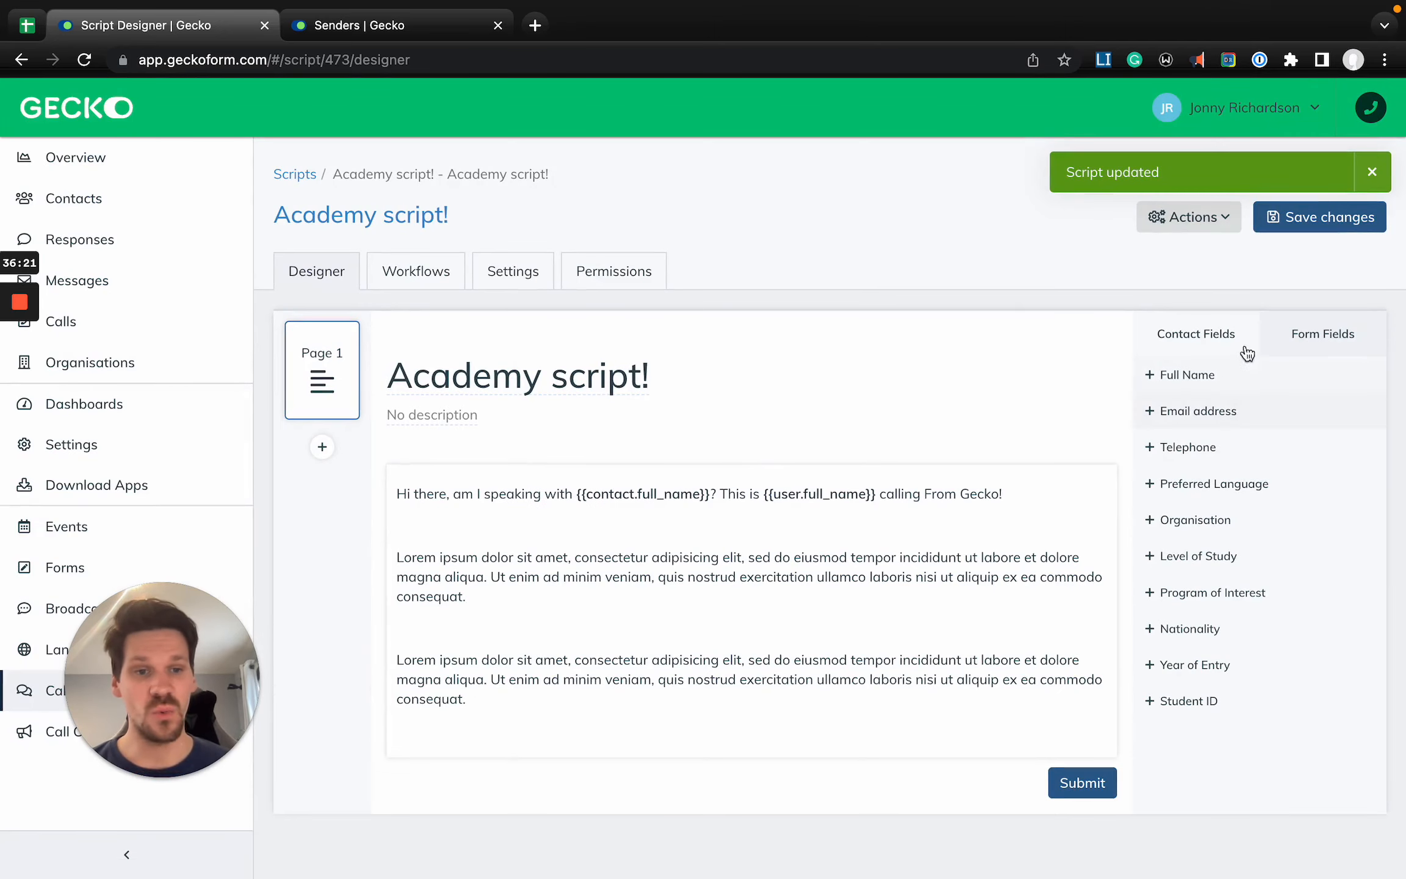
left_click(1339, 346)
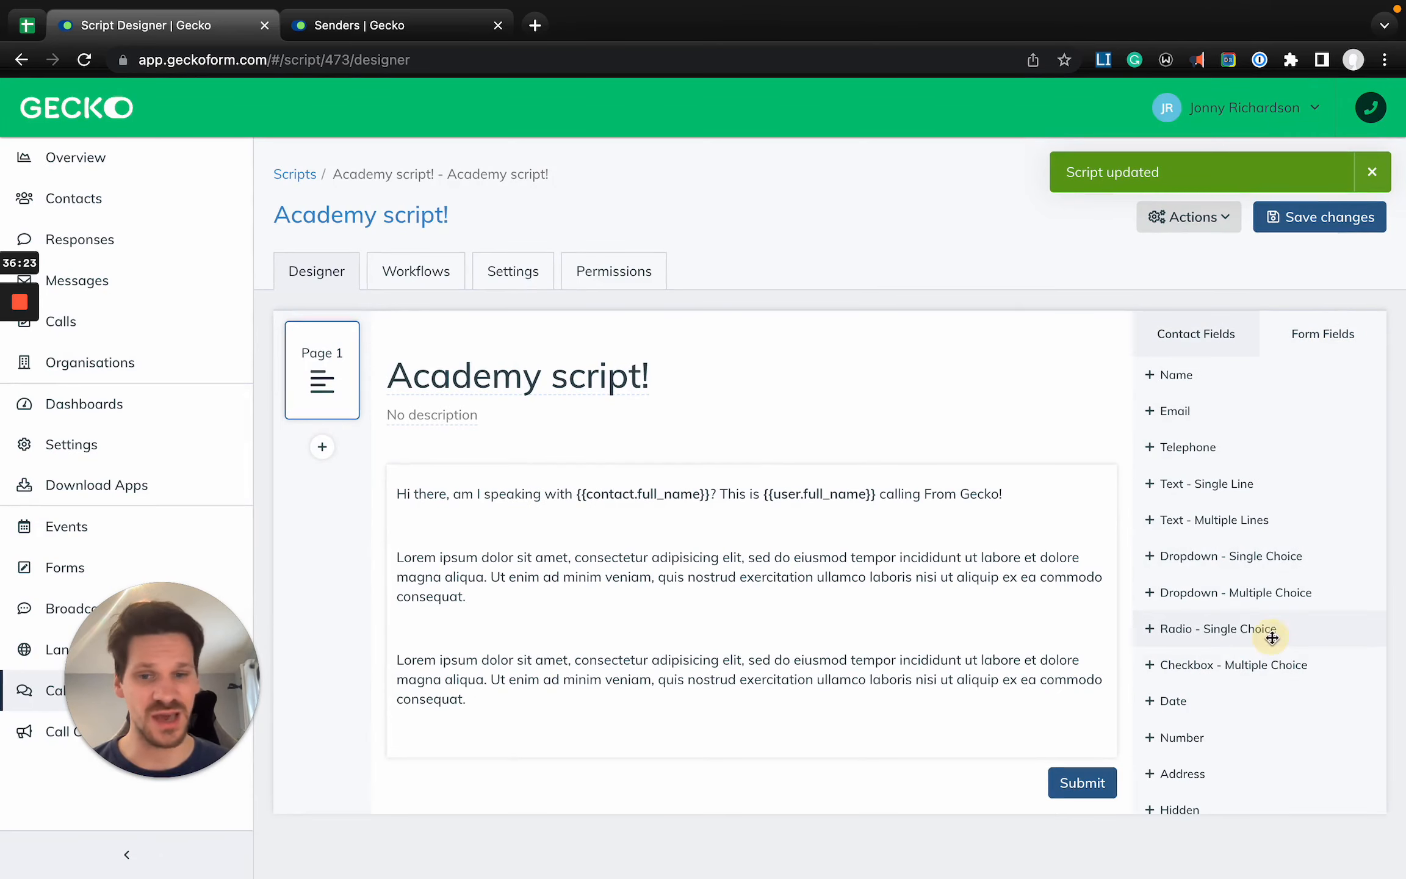
left_click_drag(1273, 637, 666, 555)
left_click(533, 628)
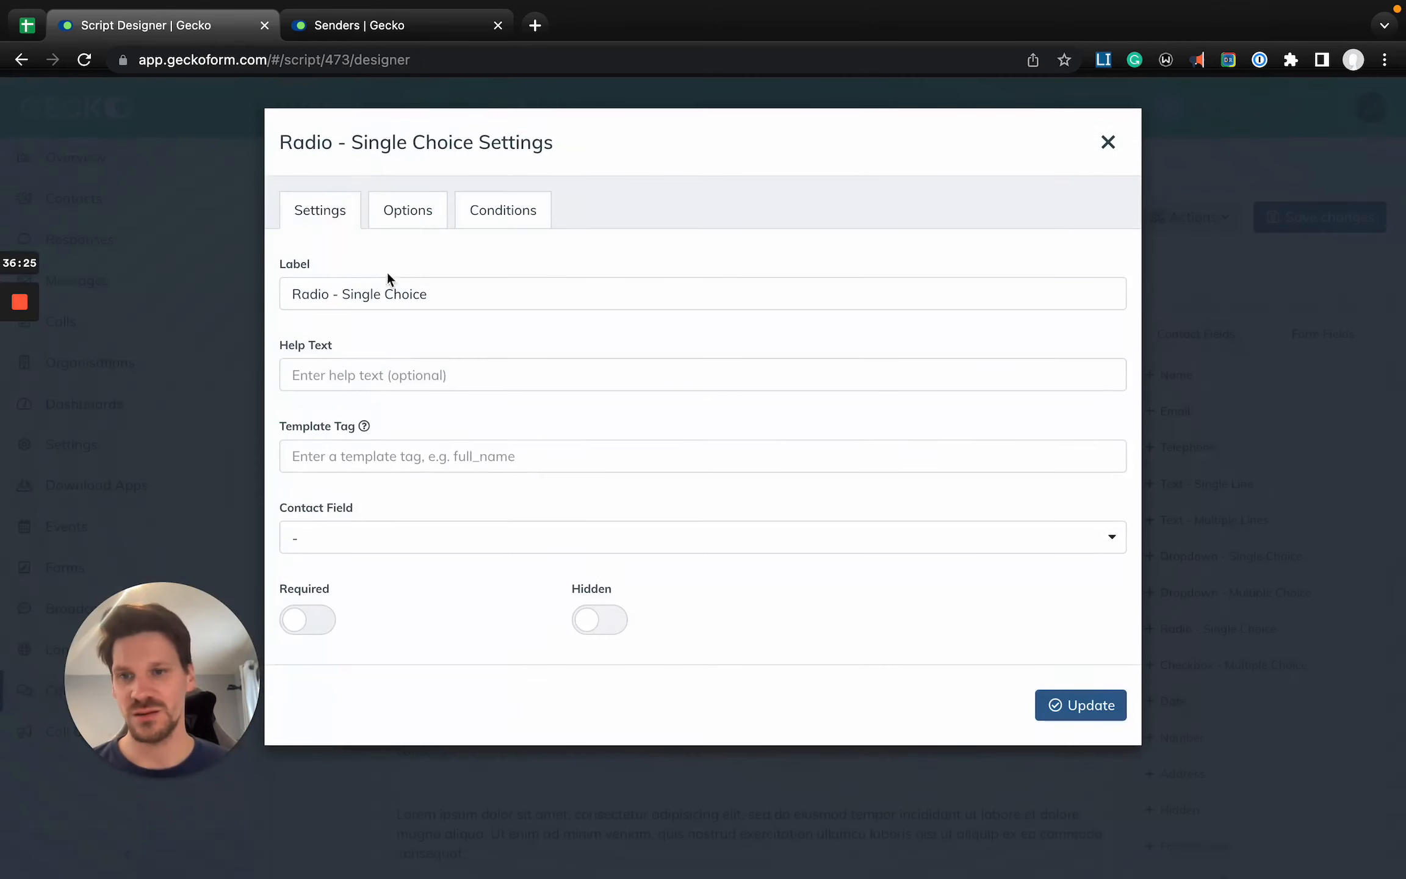
triple_click(380, 287)
type("Ye")
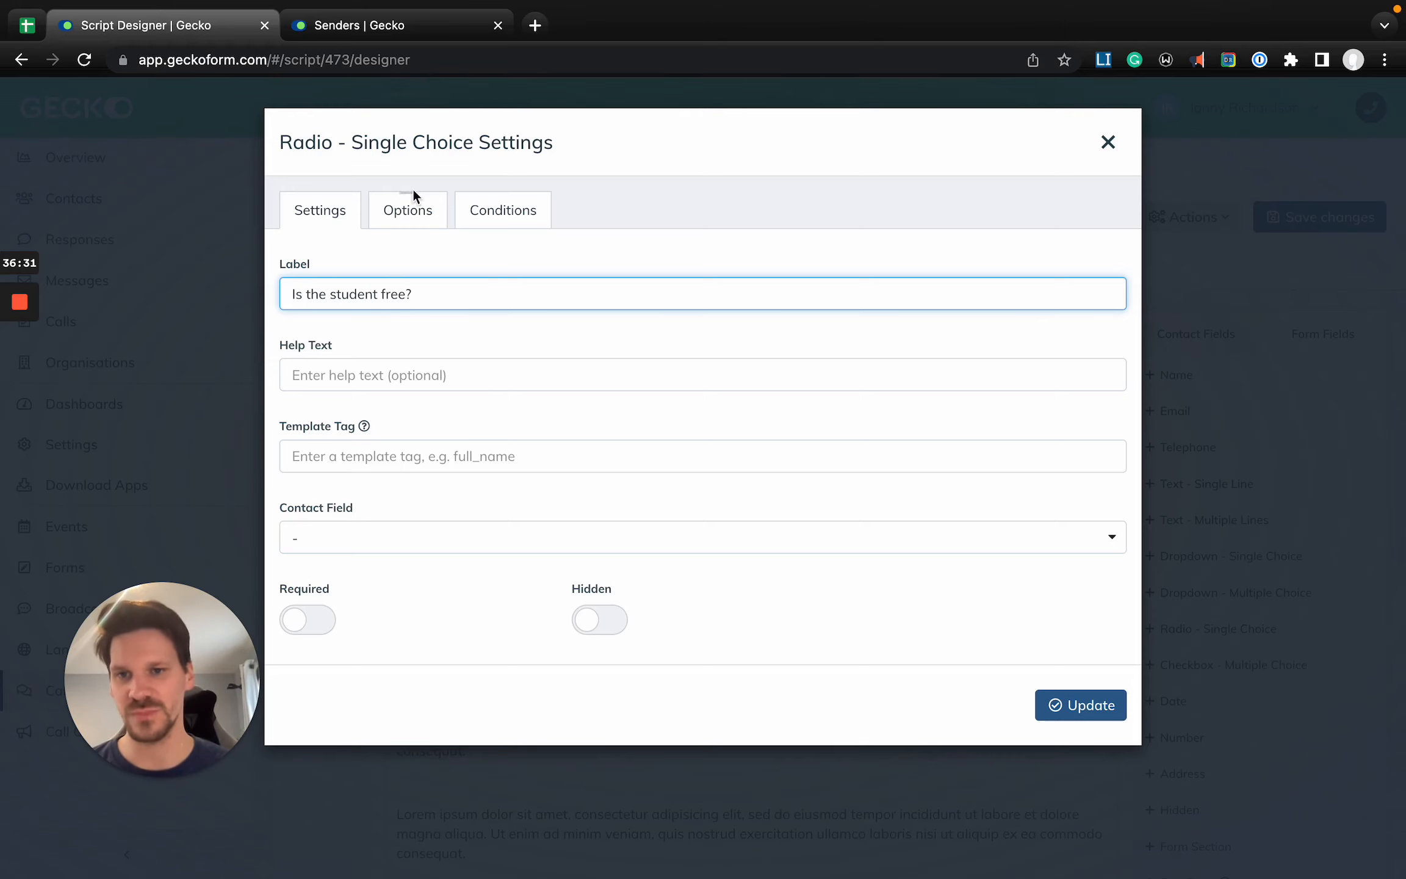
- Give the "Is the student free?" field only the choices Yes and No, and save the script
left_click(402, 213)
triple_click(440, 400)
type("Yes")
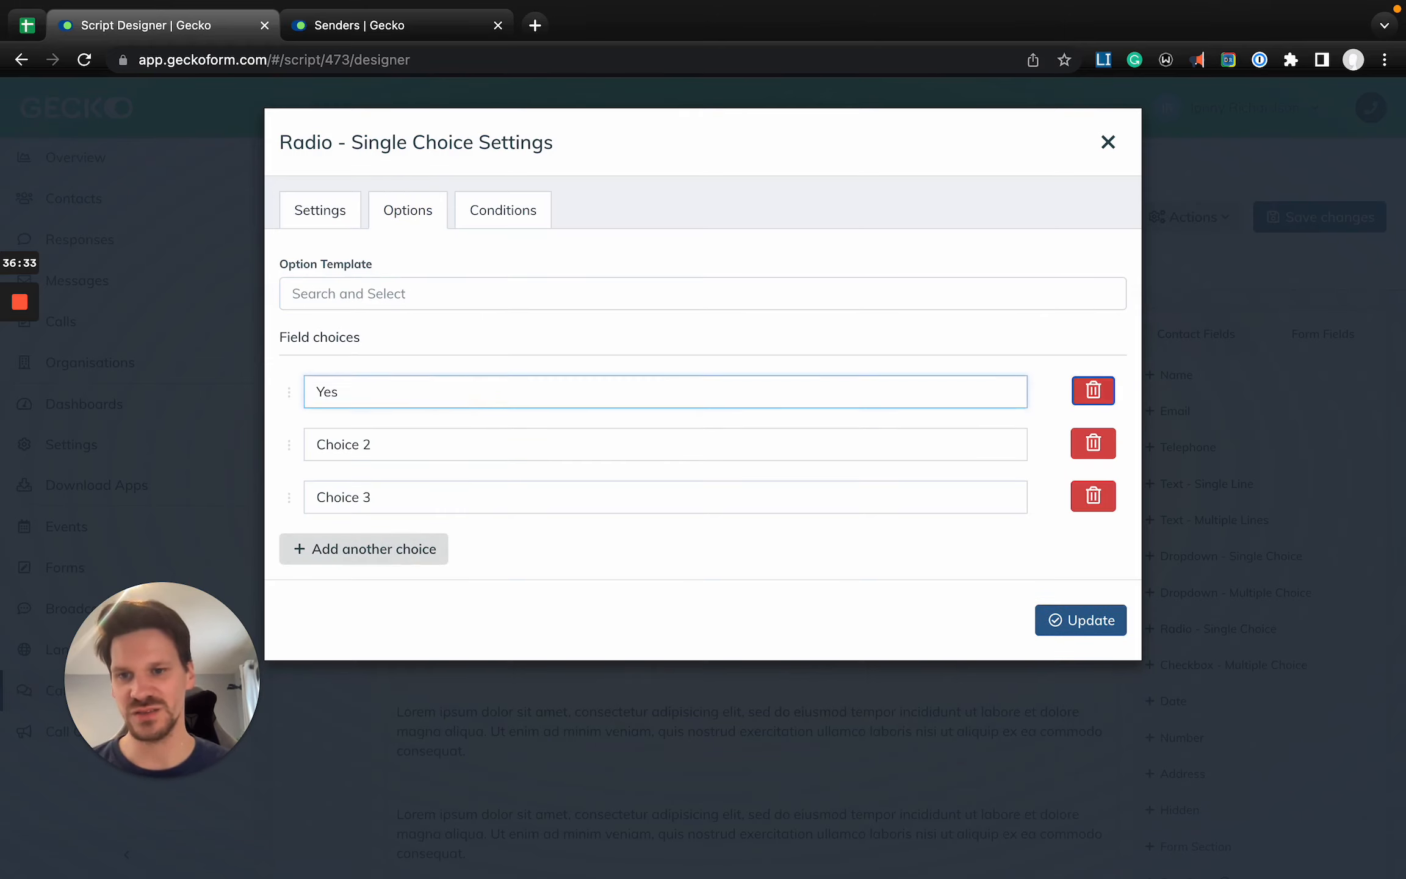
key("Tab")
type("No")
left_click(1093, 496)
left_click(1083, 577)
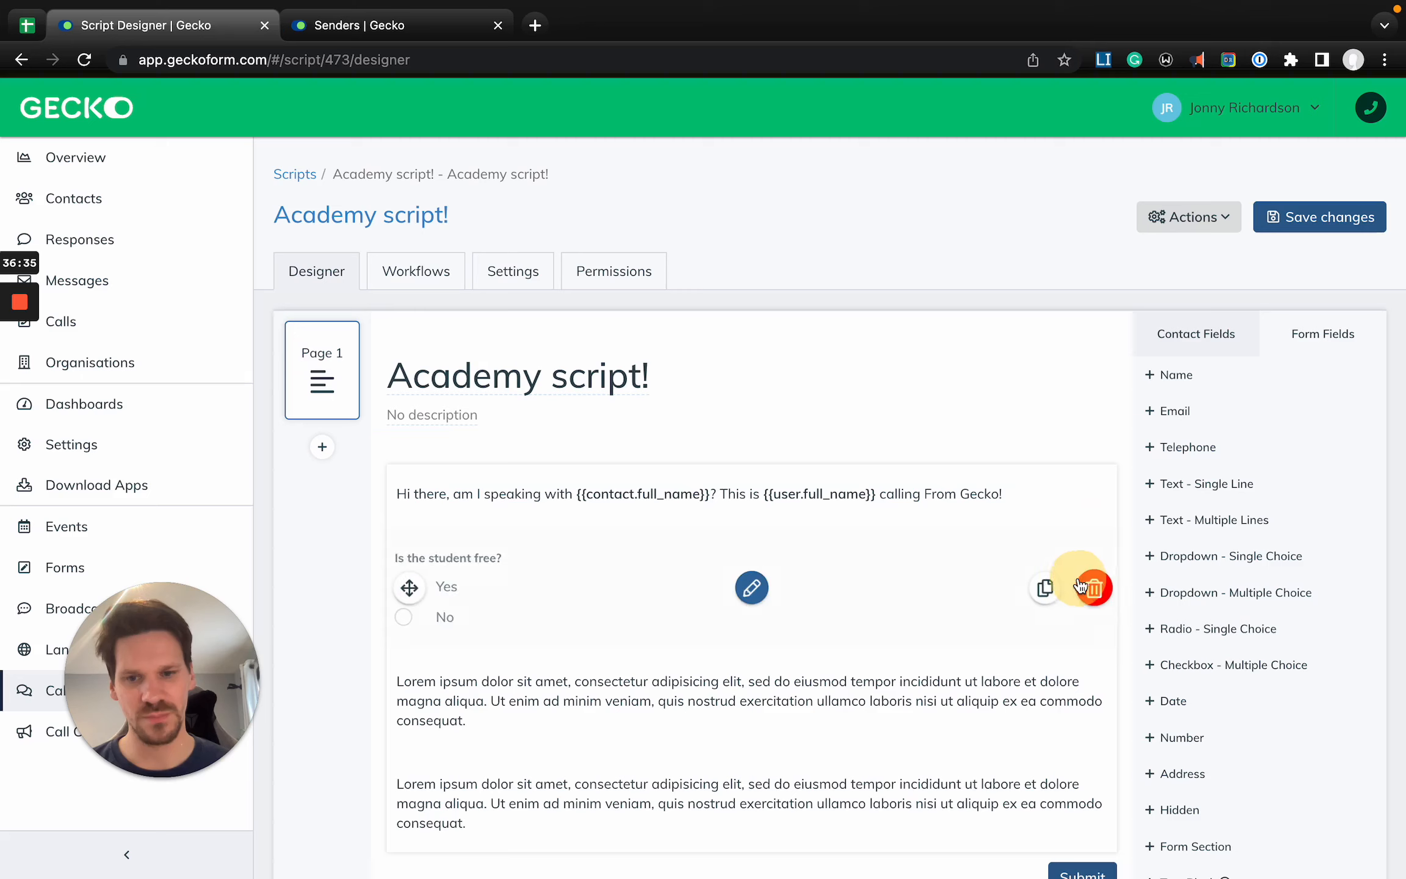
left_click(1334, 222)
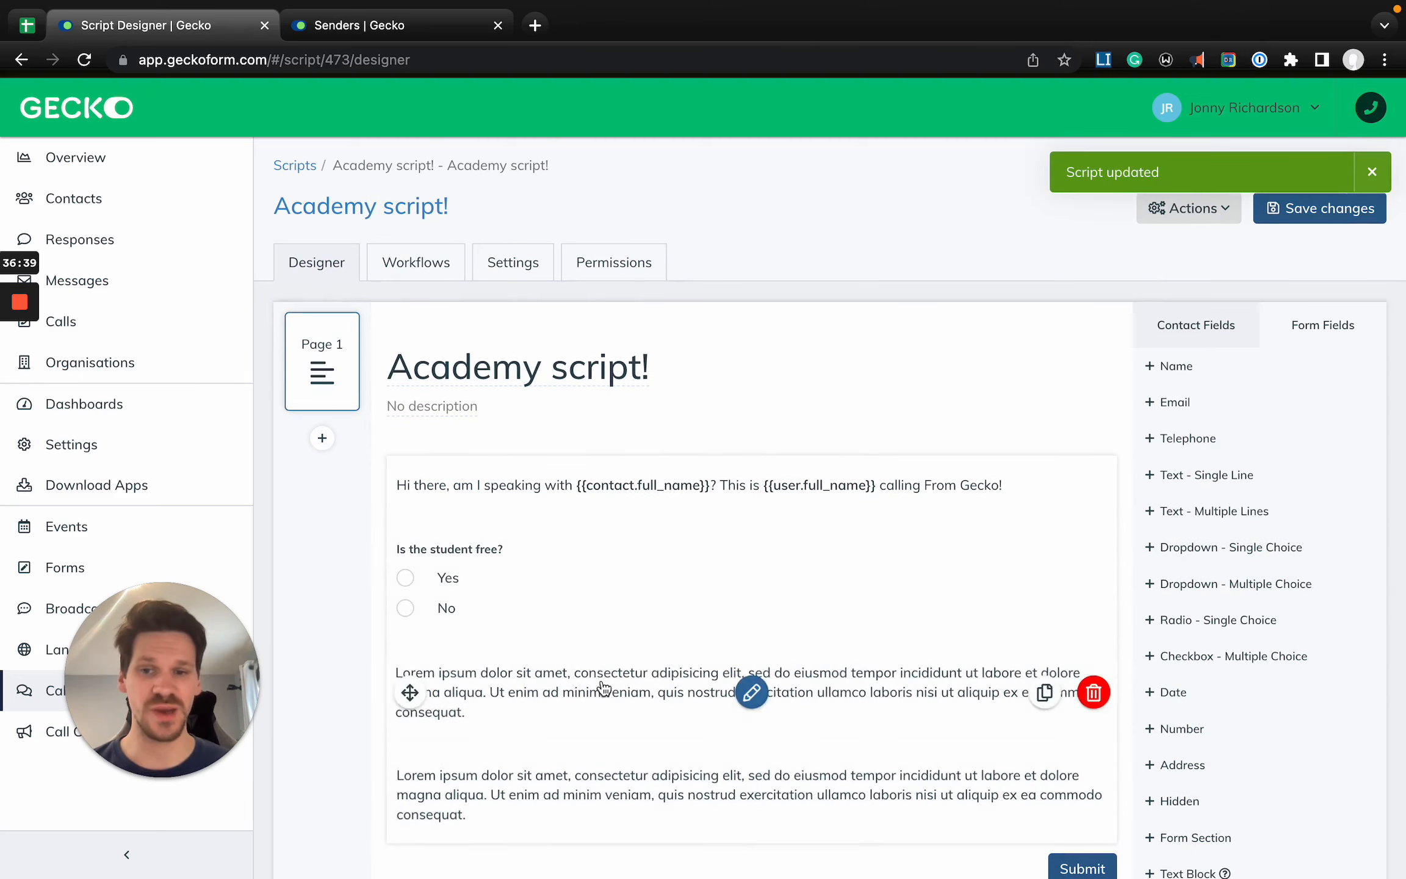
- Make the placeholder text block directly below the radio question orange and bold
left_click(601, 690)
triple_click(504, 393)
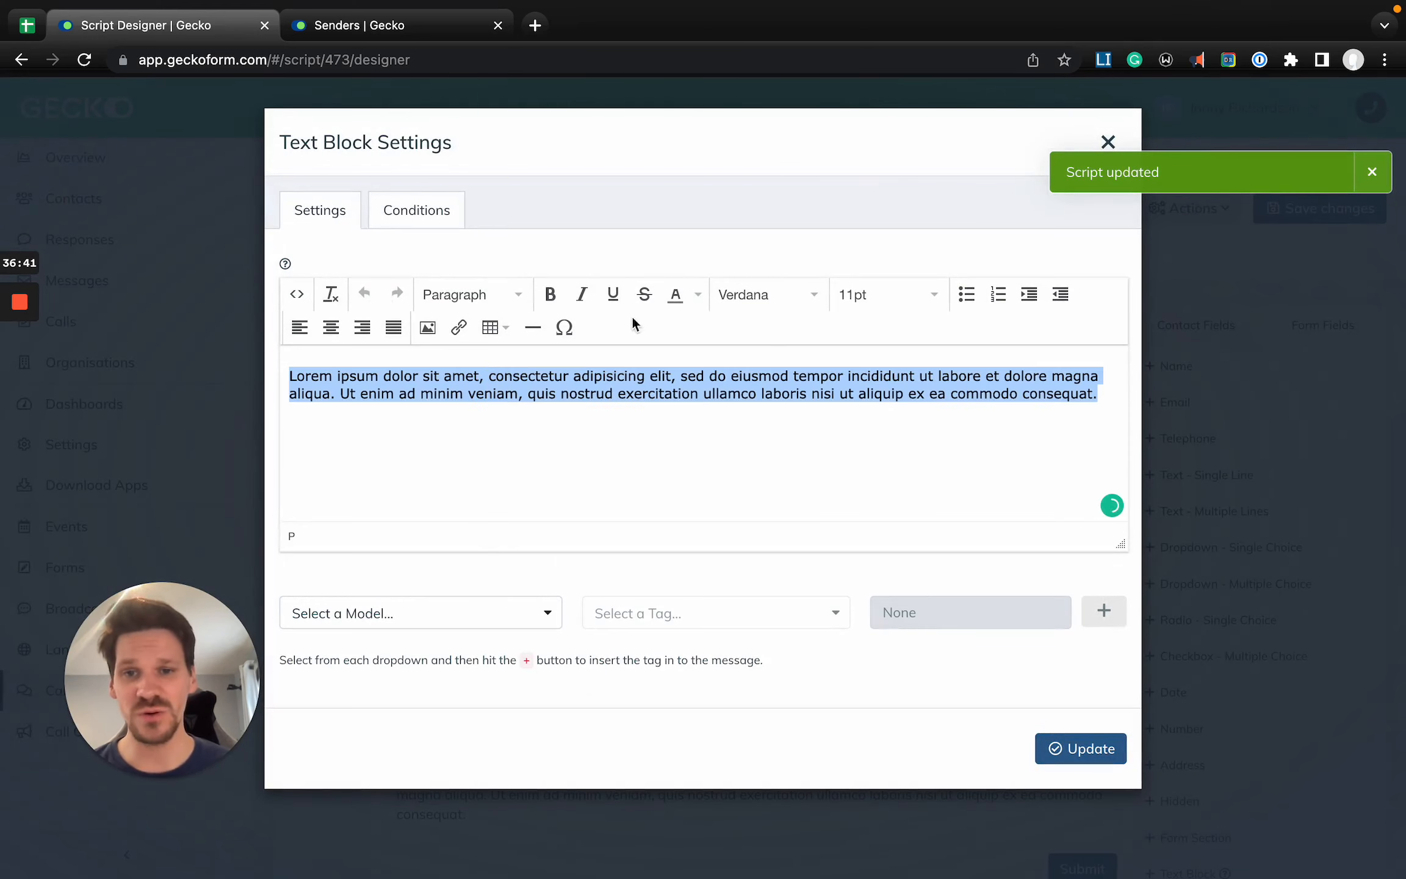
left_click(706, 298)
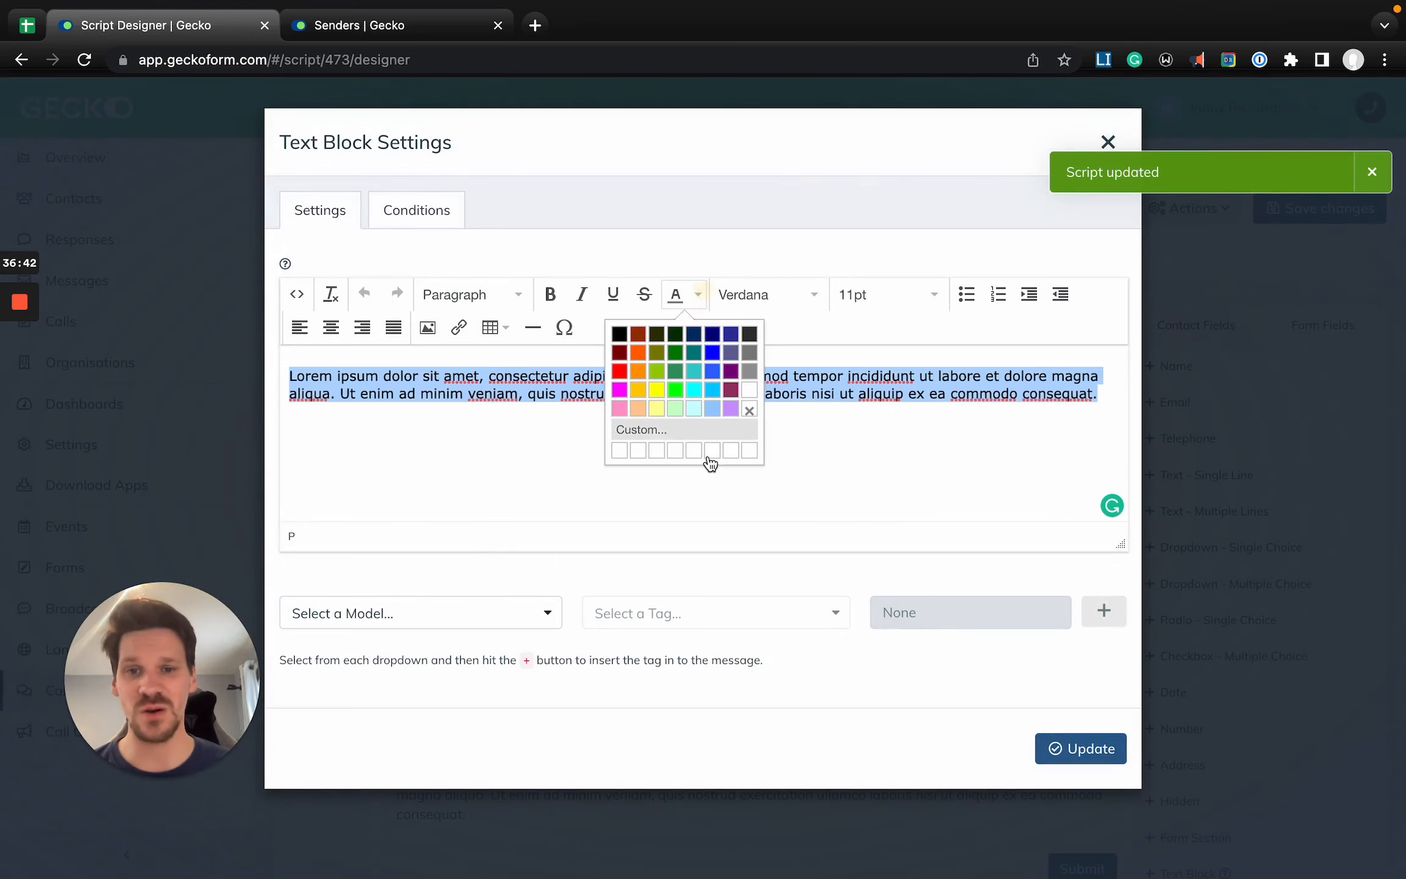
left_click(642, 378)
key("ctrl+b")
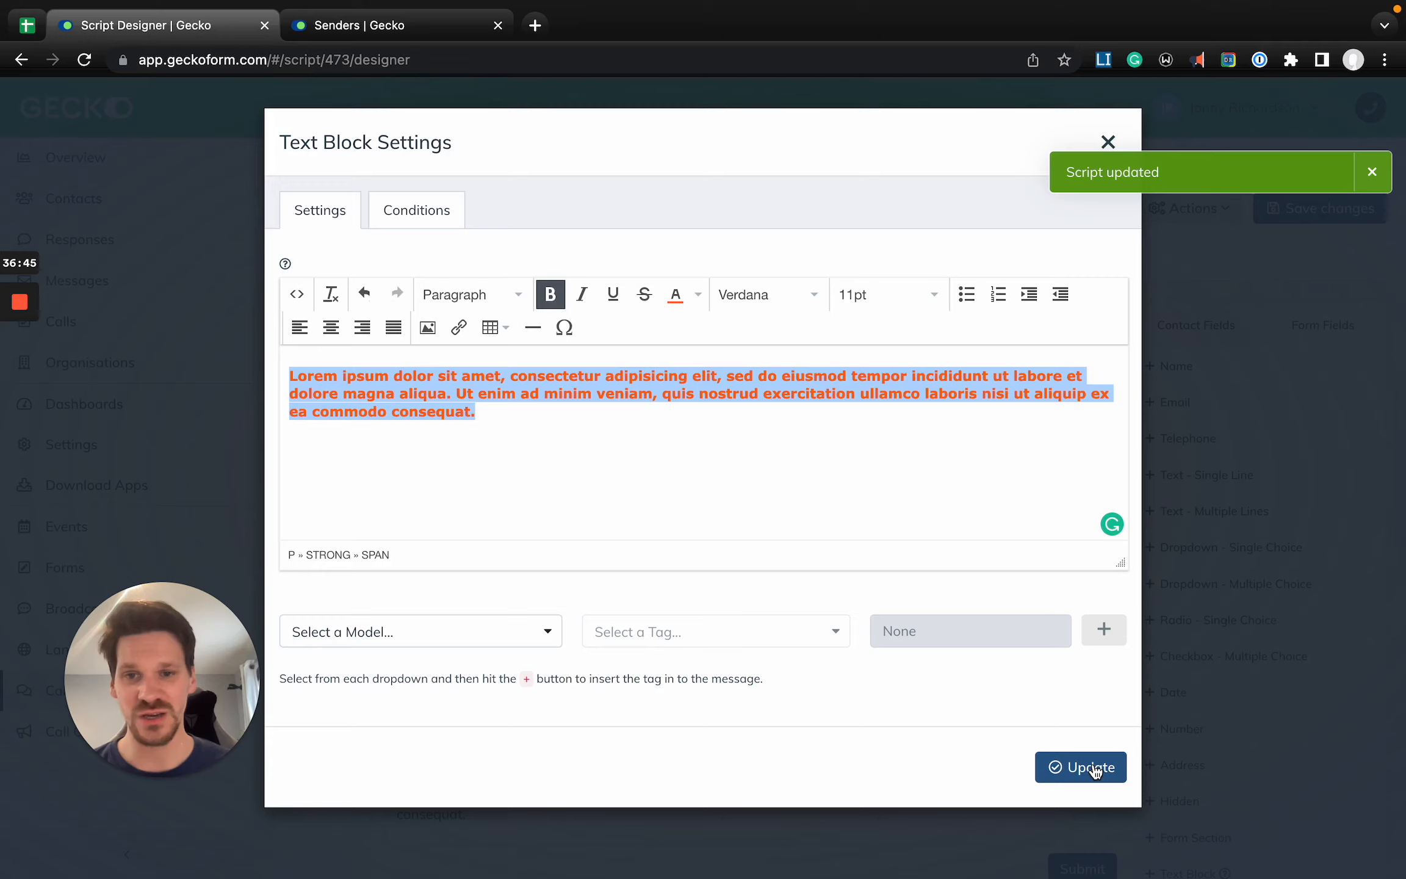
left_click(1098, 776)
- Make the last placeholder text block bold and magenta, and save the script
left_click(542, 796)
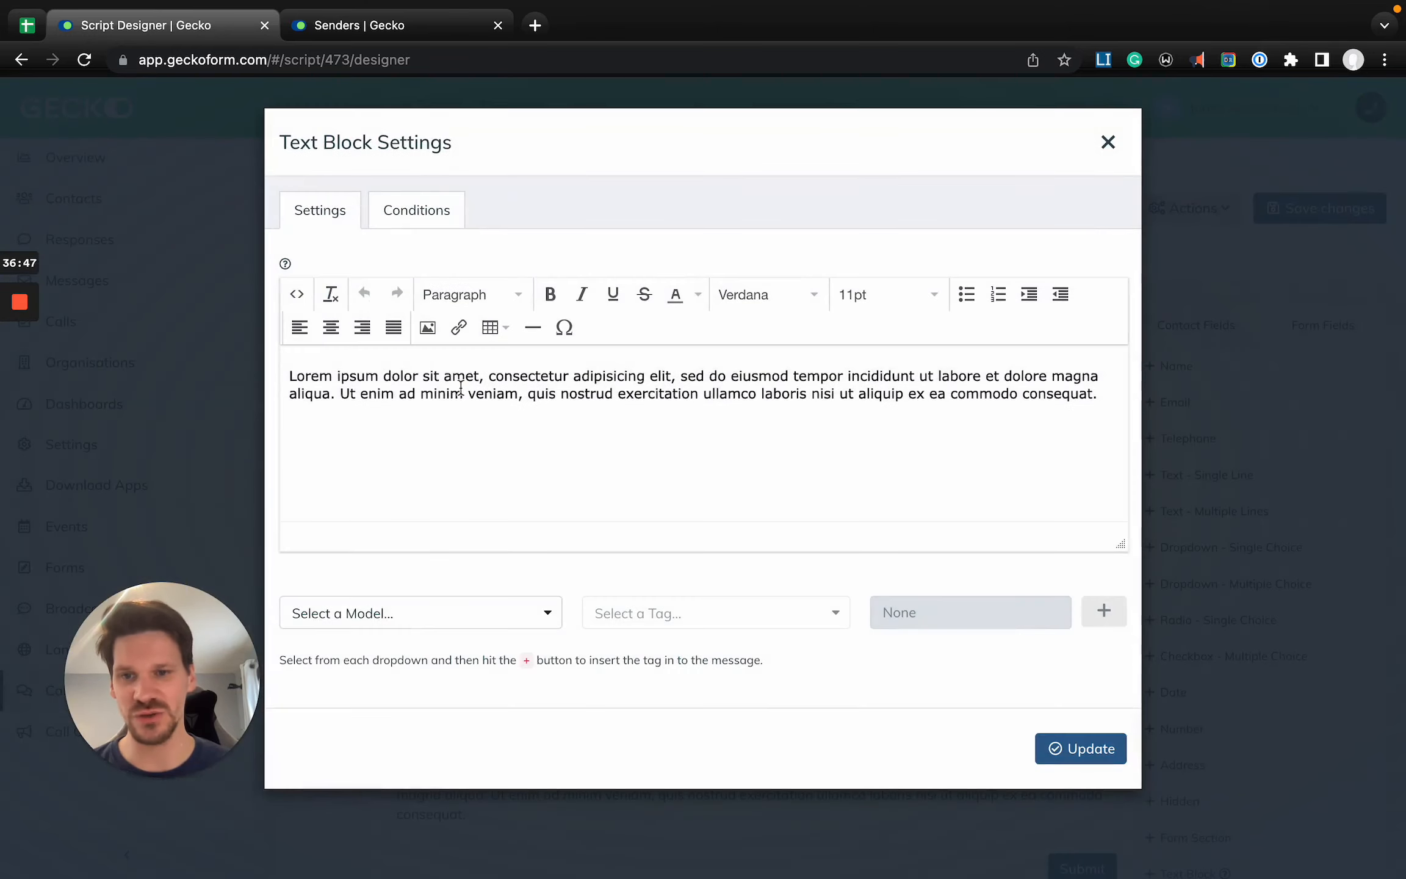
triple_click(457, 380)
key("super+b")
left_click(696, 299)
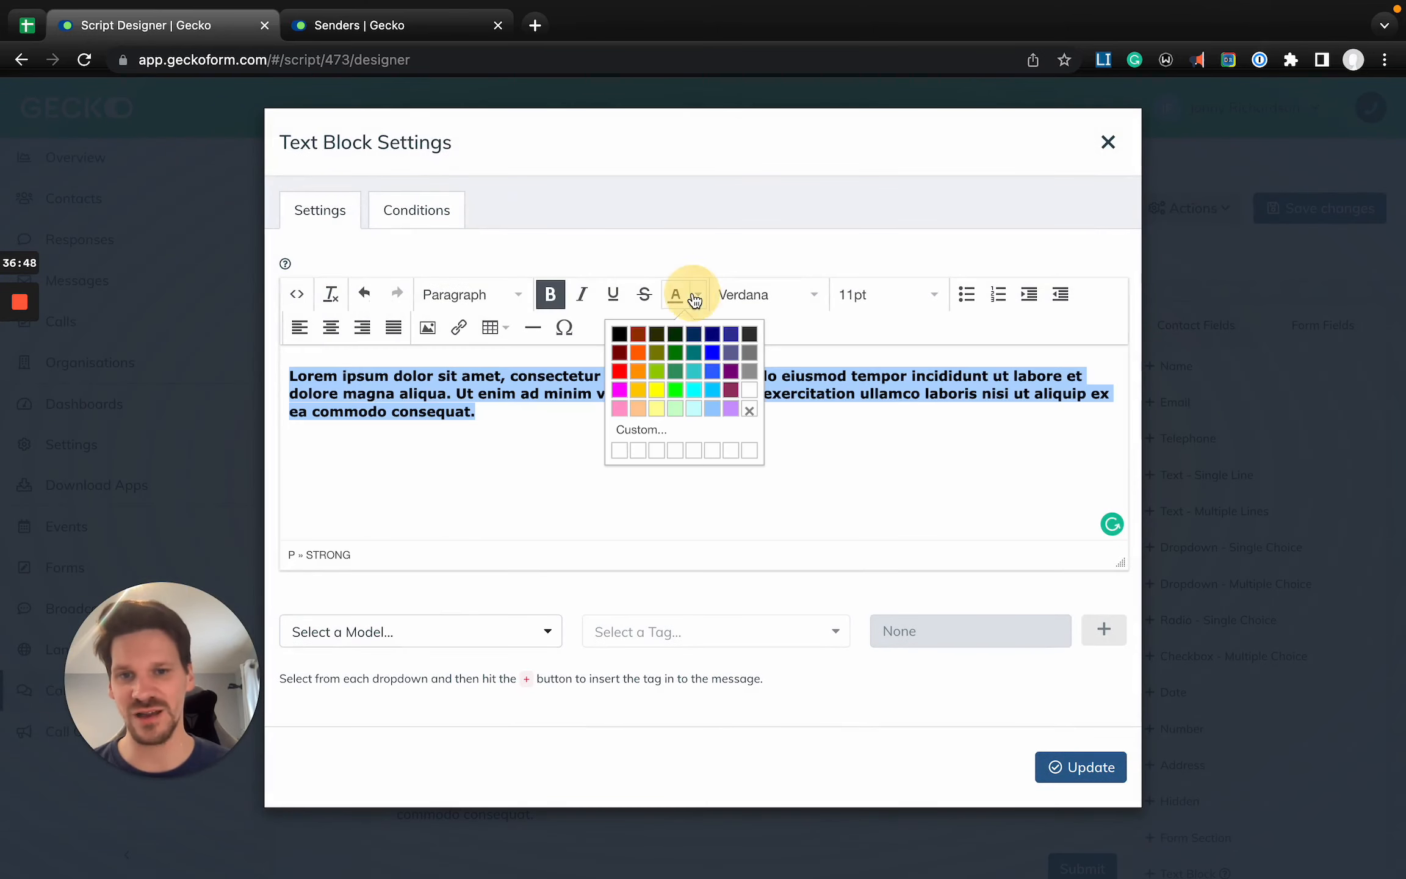
left_click(619, 390)
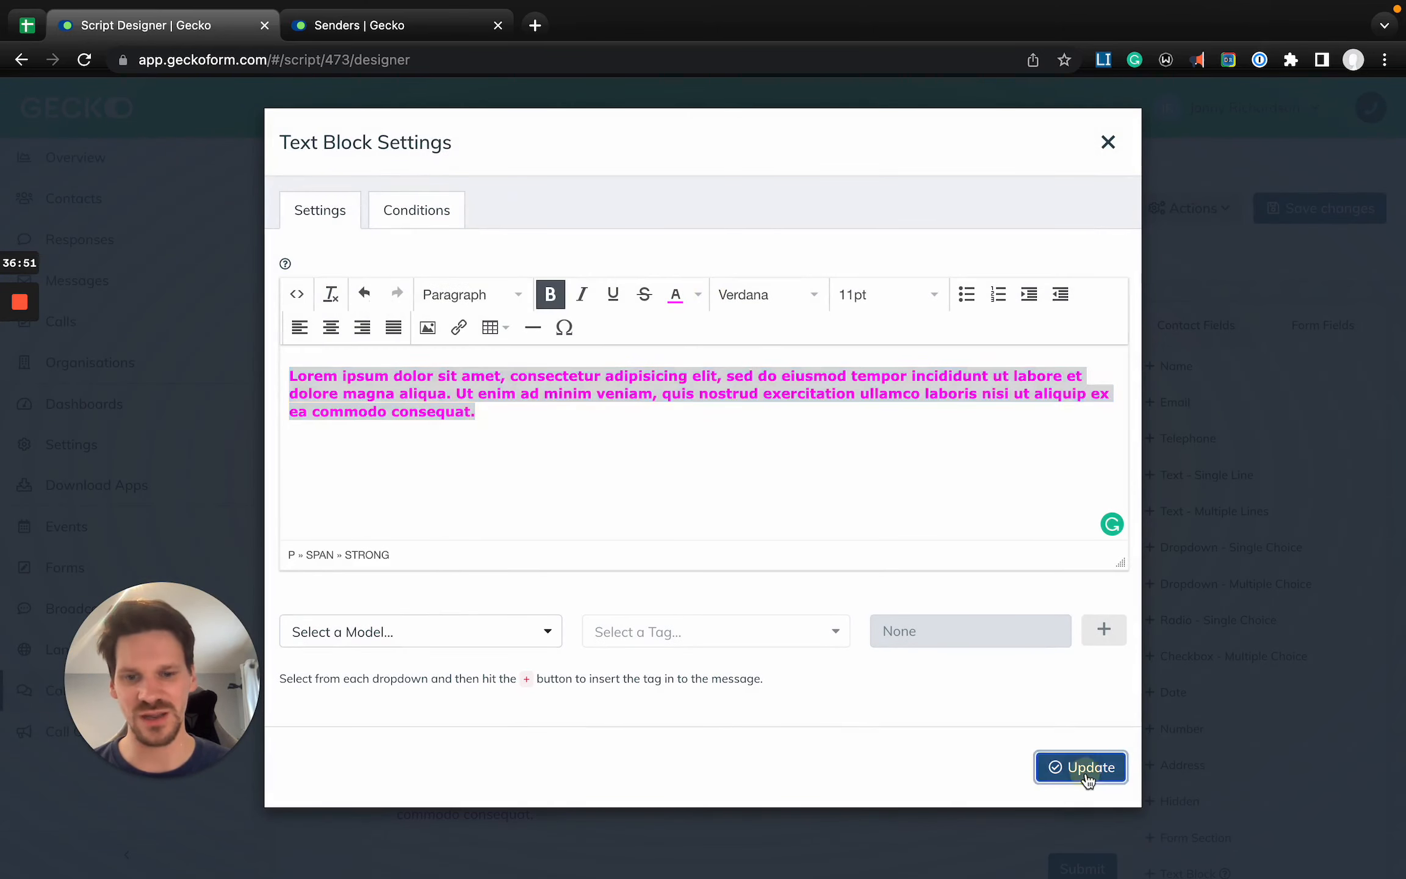
left_click(1083, 770)
left_click(1337, 211)
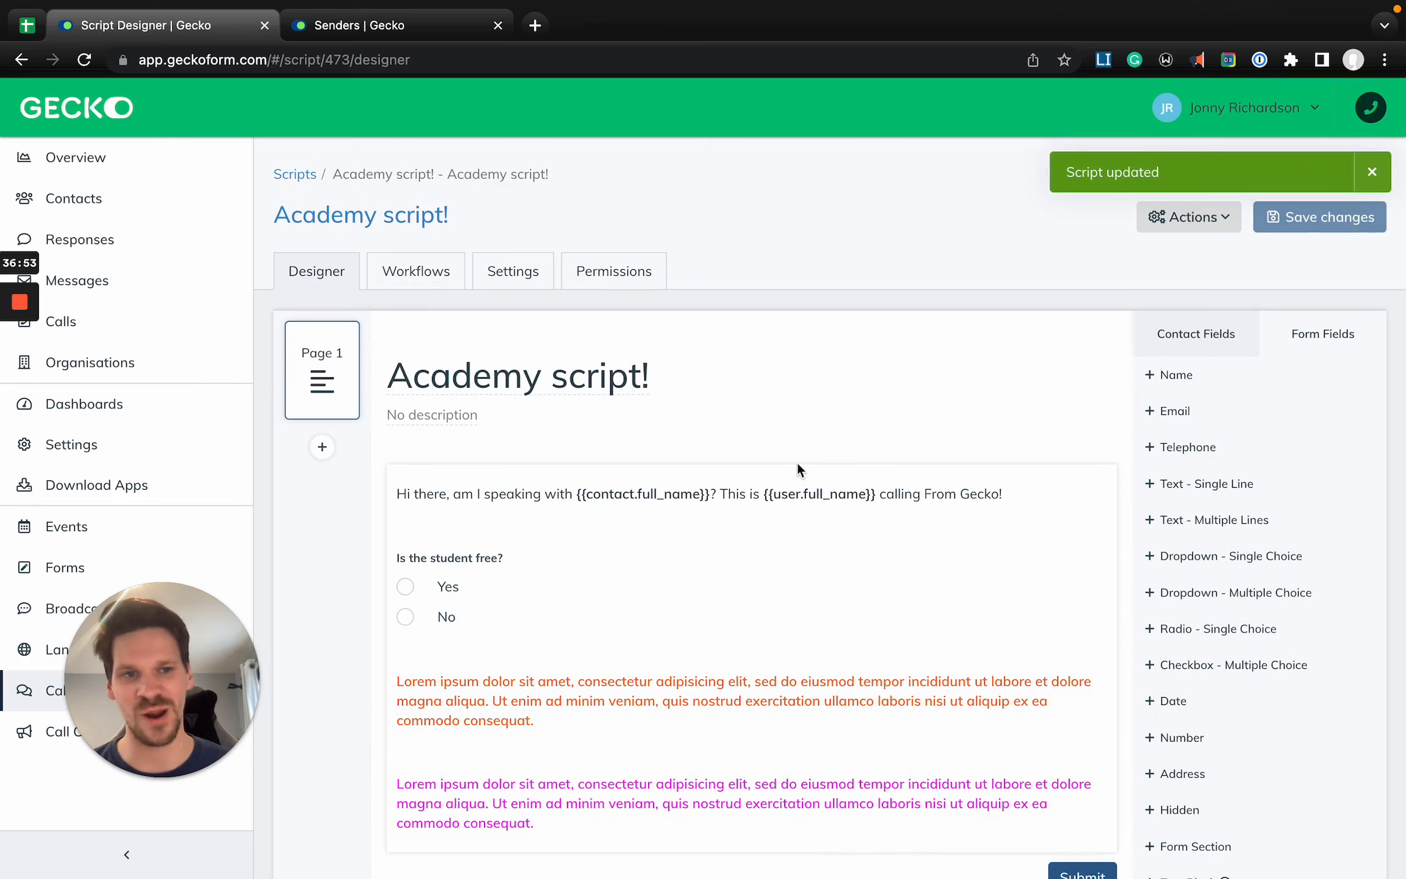
- Add a condition showing the orange text block when "Is the student free?" is Equal to Yes
scroll(798, 463, "down", 1)
left_click(494, 642)
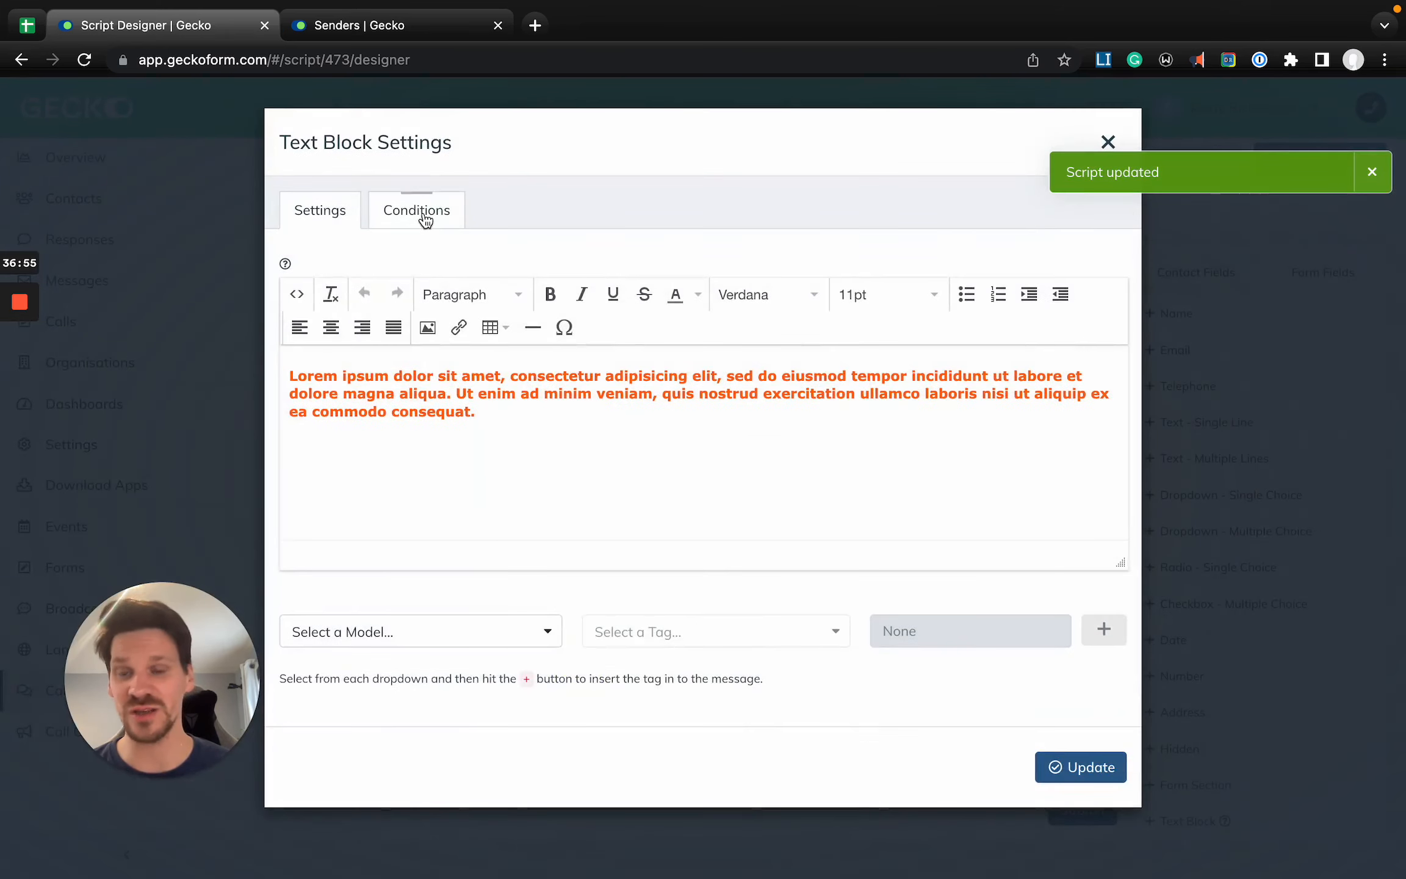
left_click(414, 214)
left_click(722, 338)
left_click(447, 322)
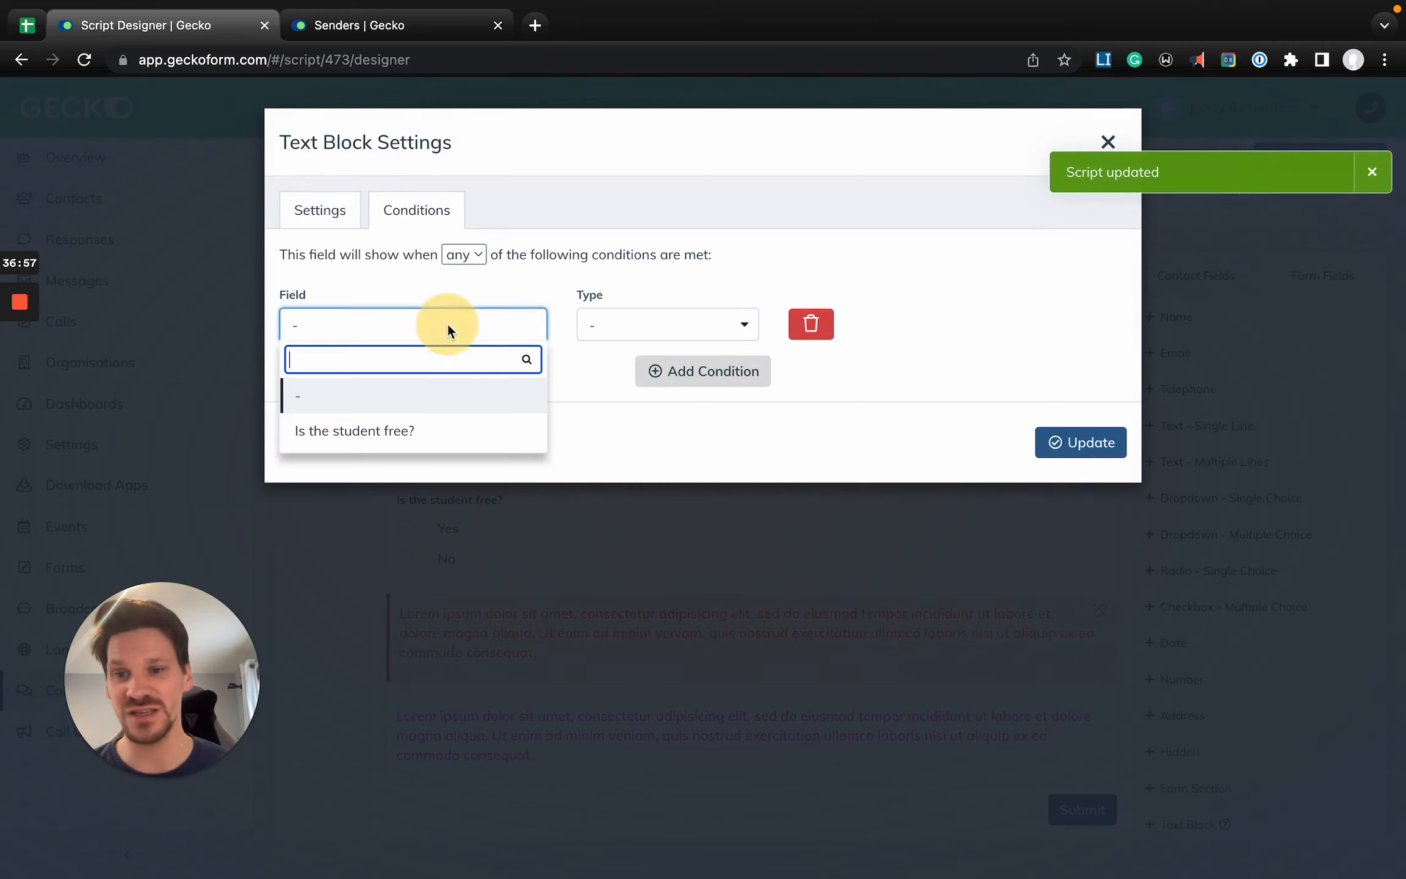
left_click(367, 432)
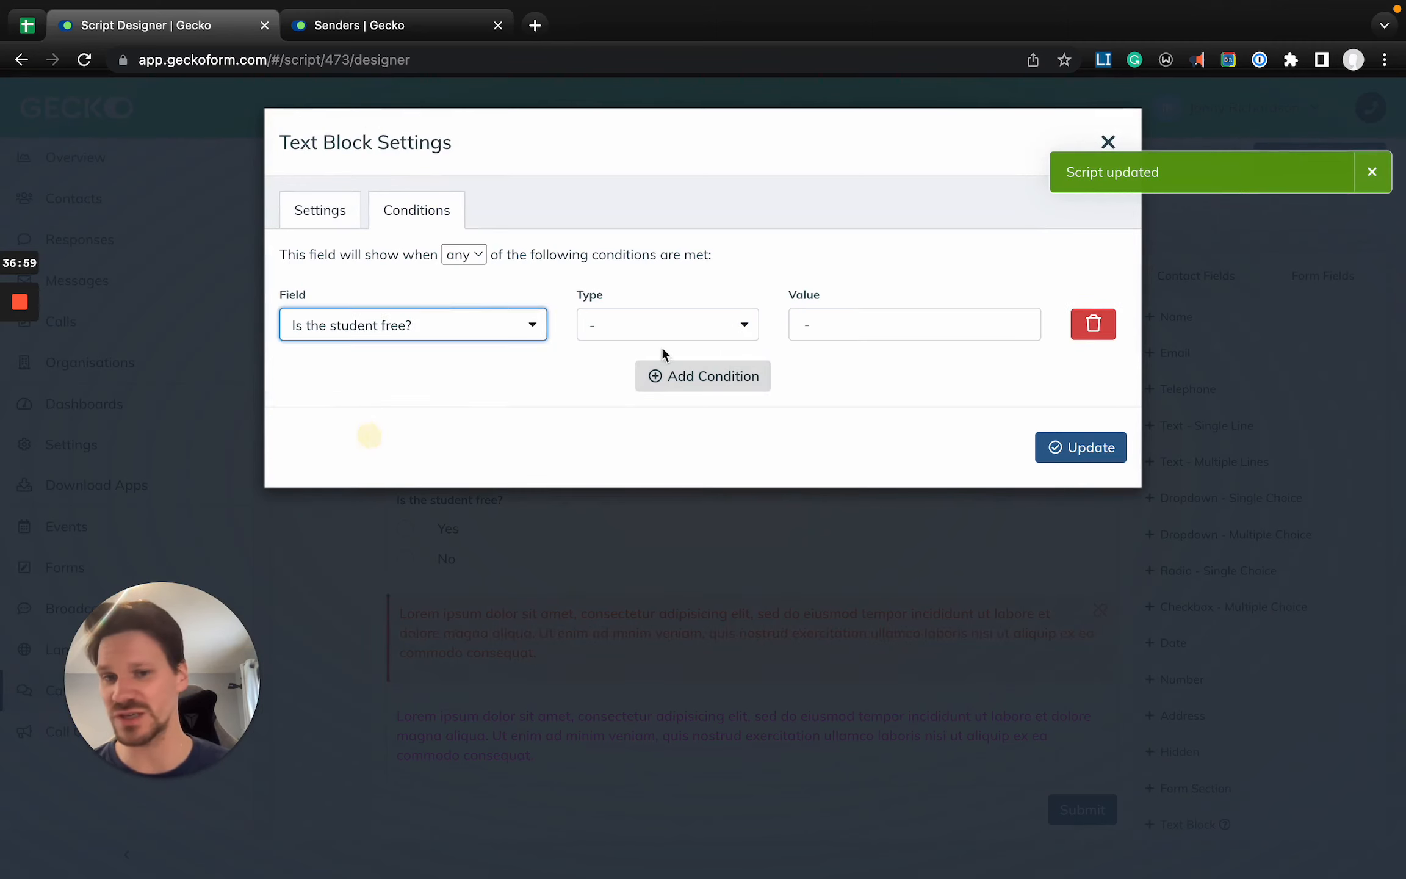
left_click(668, 328)
left_click(626, 502)
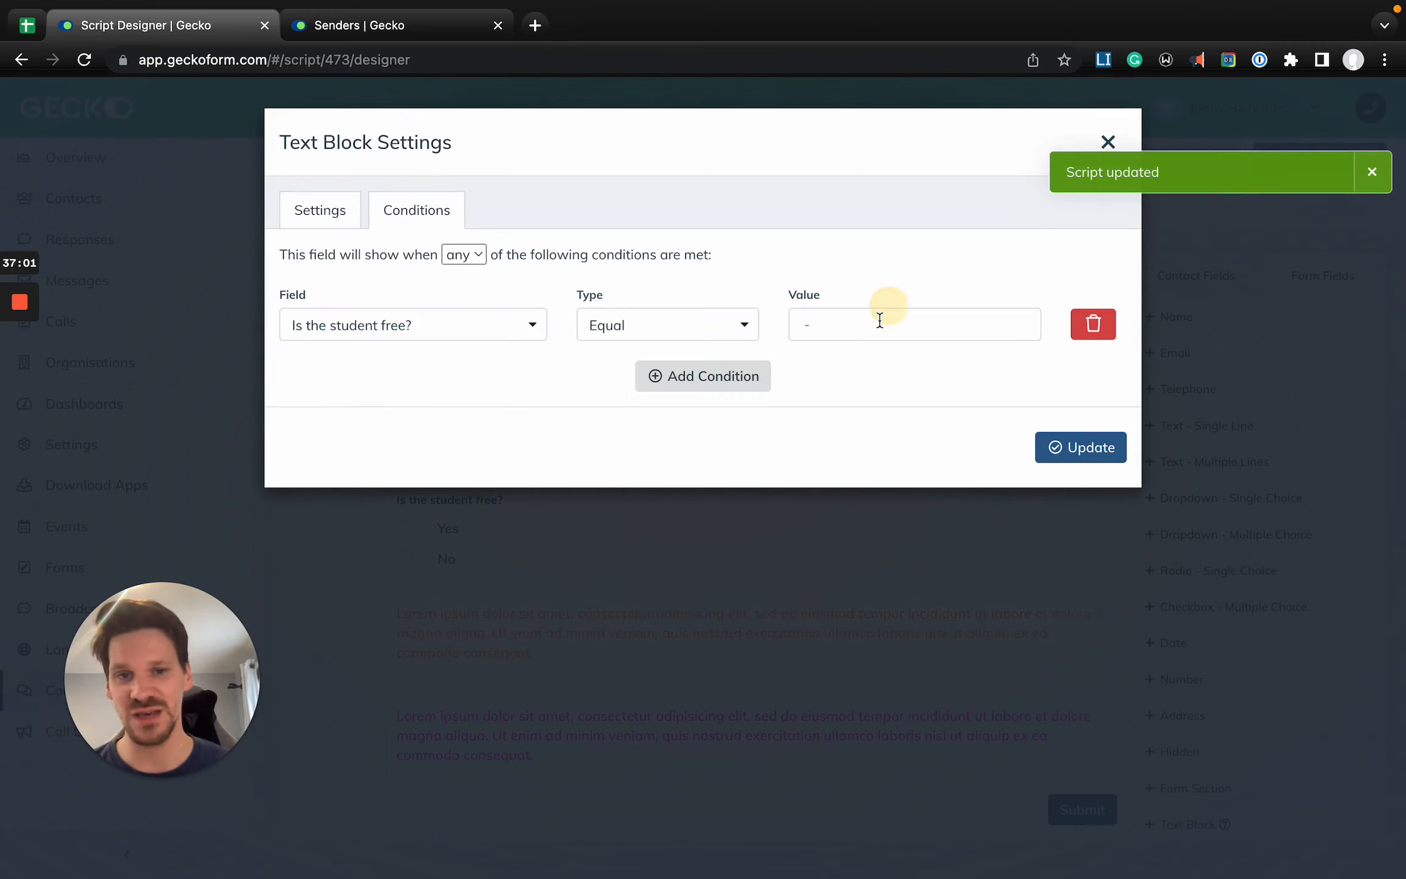
left_click(879, 319)
left_click(847, 395)
left_click(1090, 448)
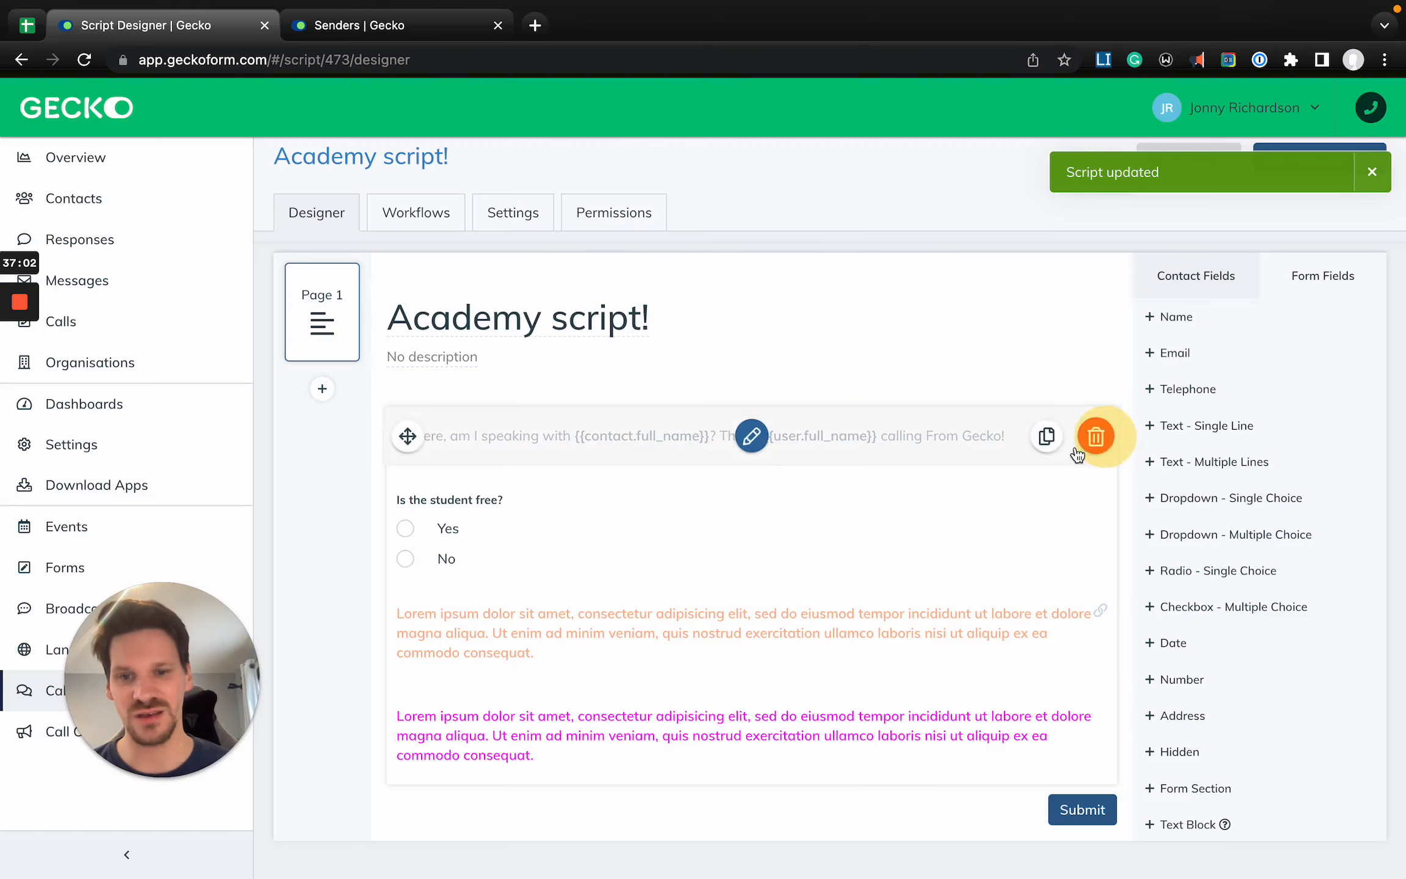
- Add a condition showing the magenta text block when "Is the student free?" is Equal to No, and save the script
left_click(584, 736)
left_click(415, 210)
left_click(706, 332)
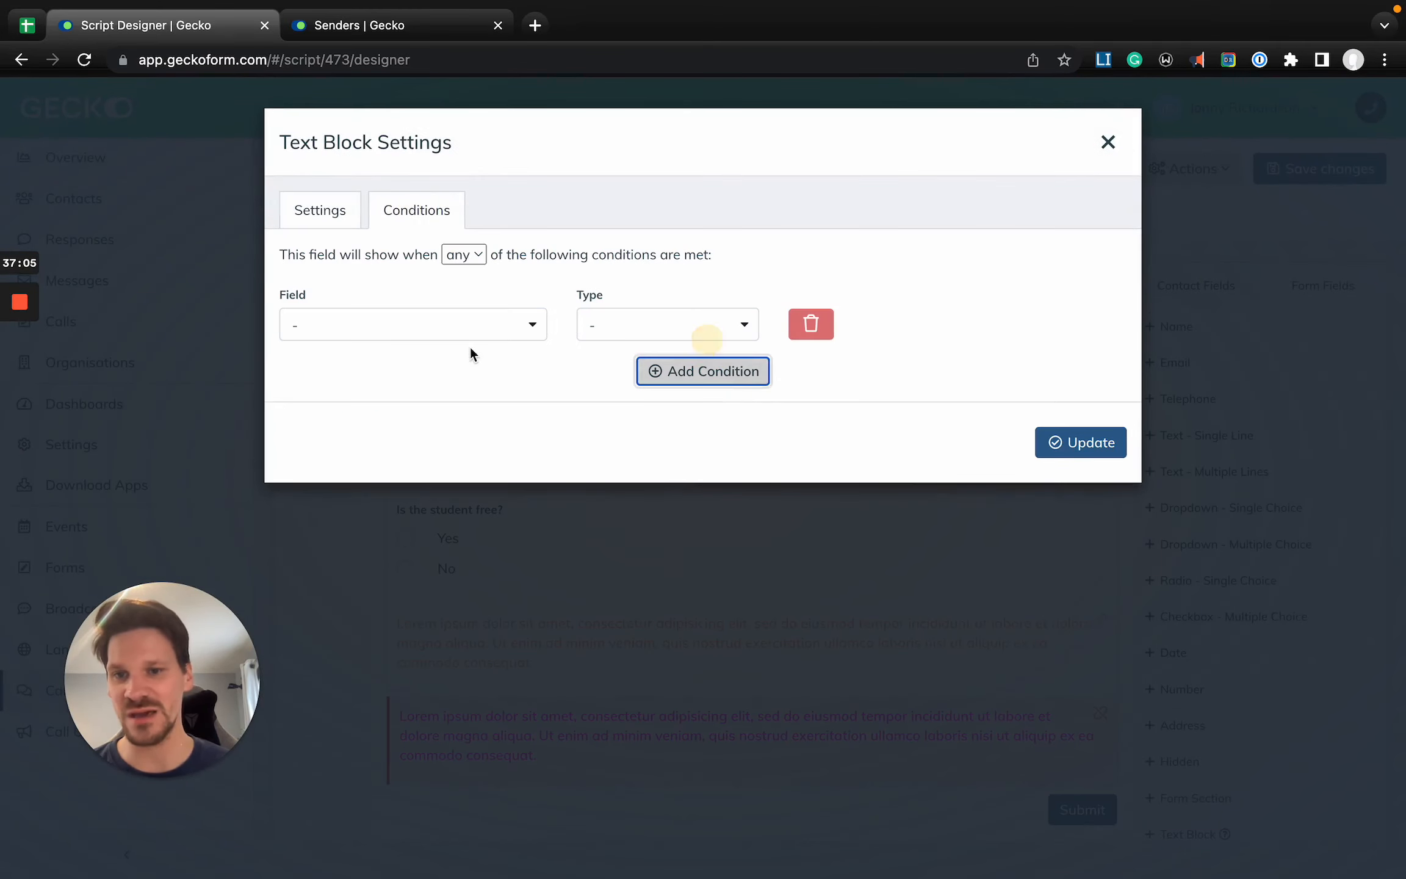
left_click(426, 331)
left_click(379, 431)
left_click(673, 324)
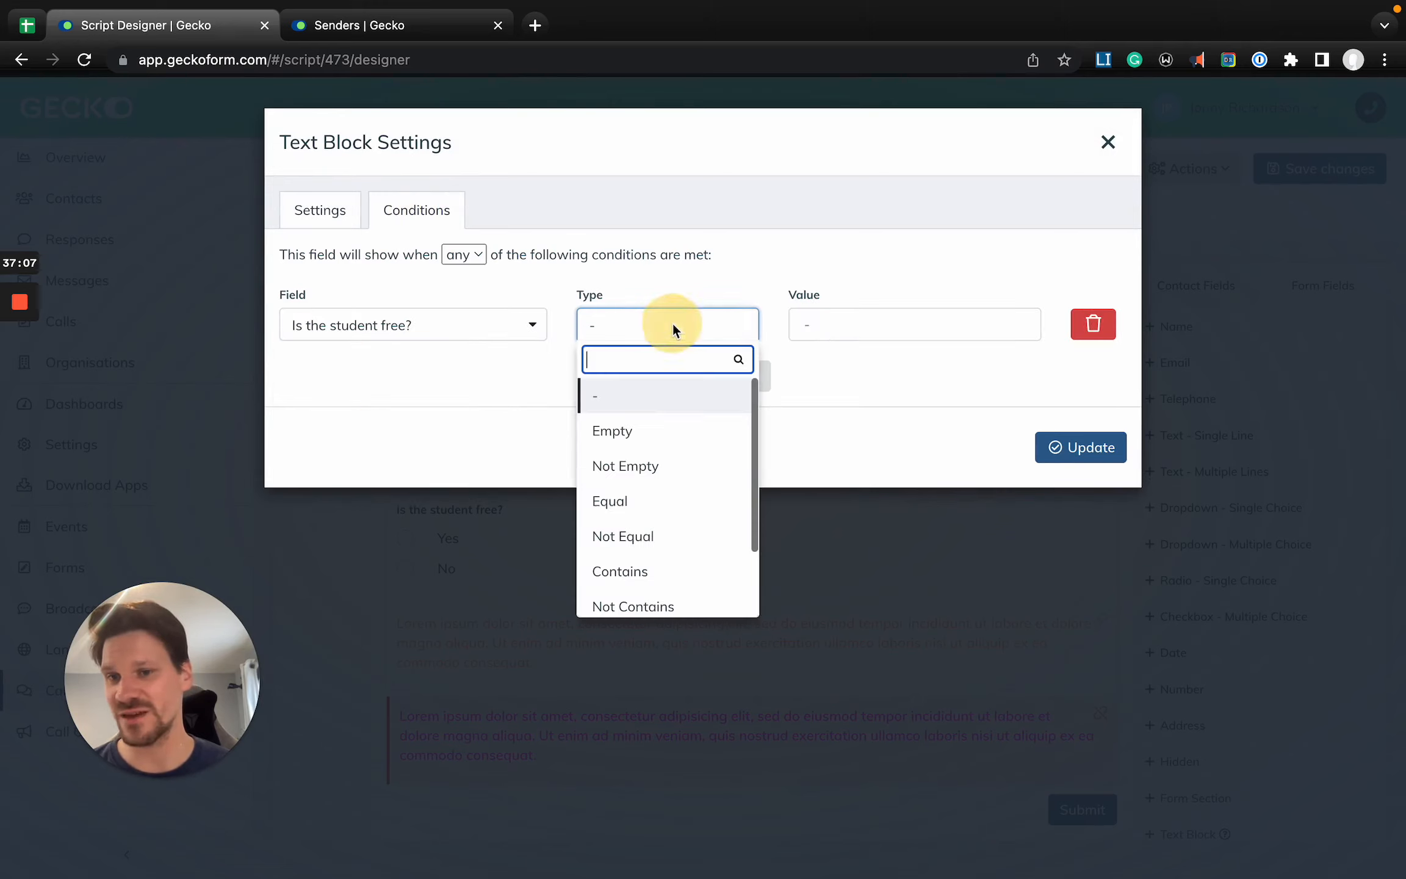
left_click(665, 504)
left_click(850, 320)
left_click(850, 359)
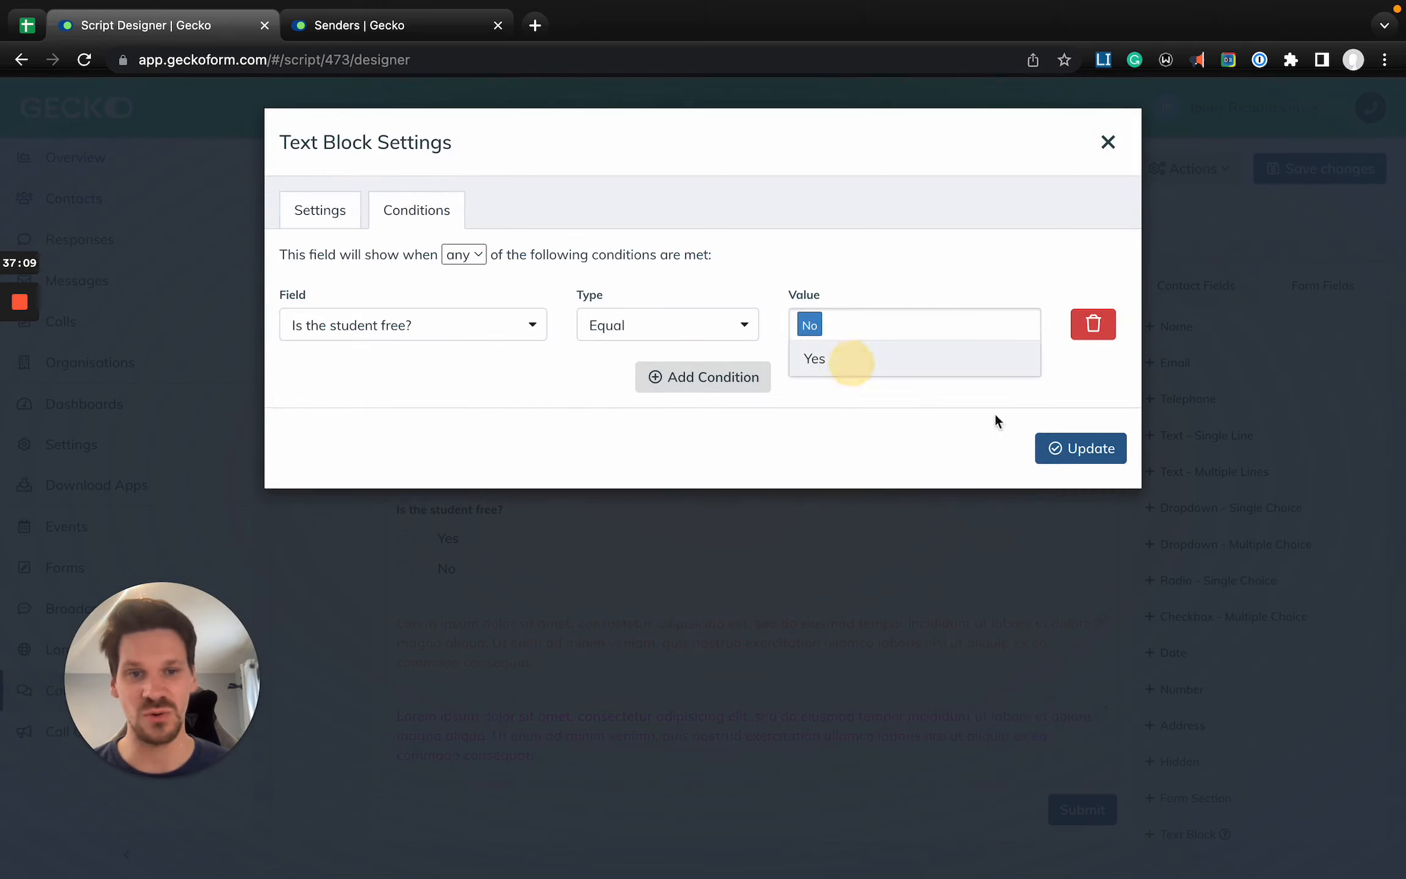
left_click(1080, 449)
left_click(1325, 166)
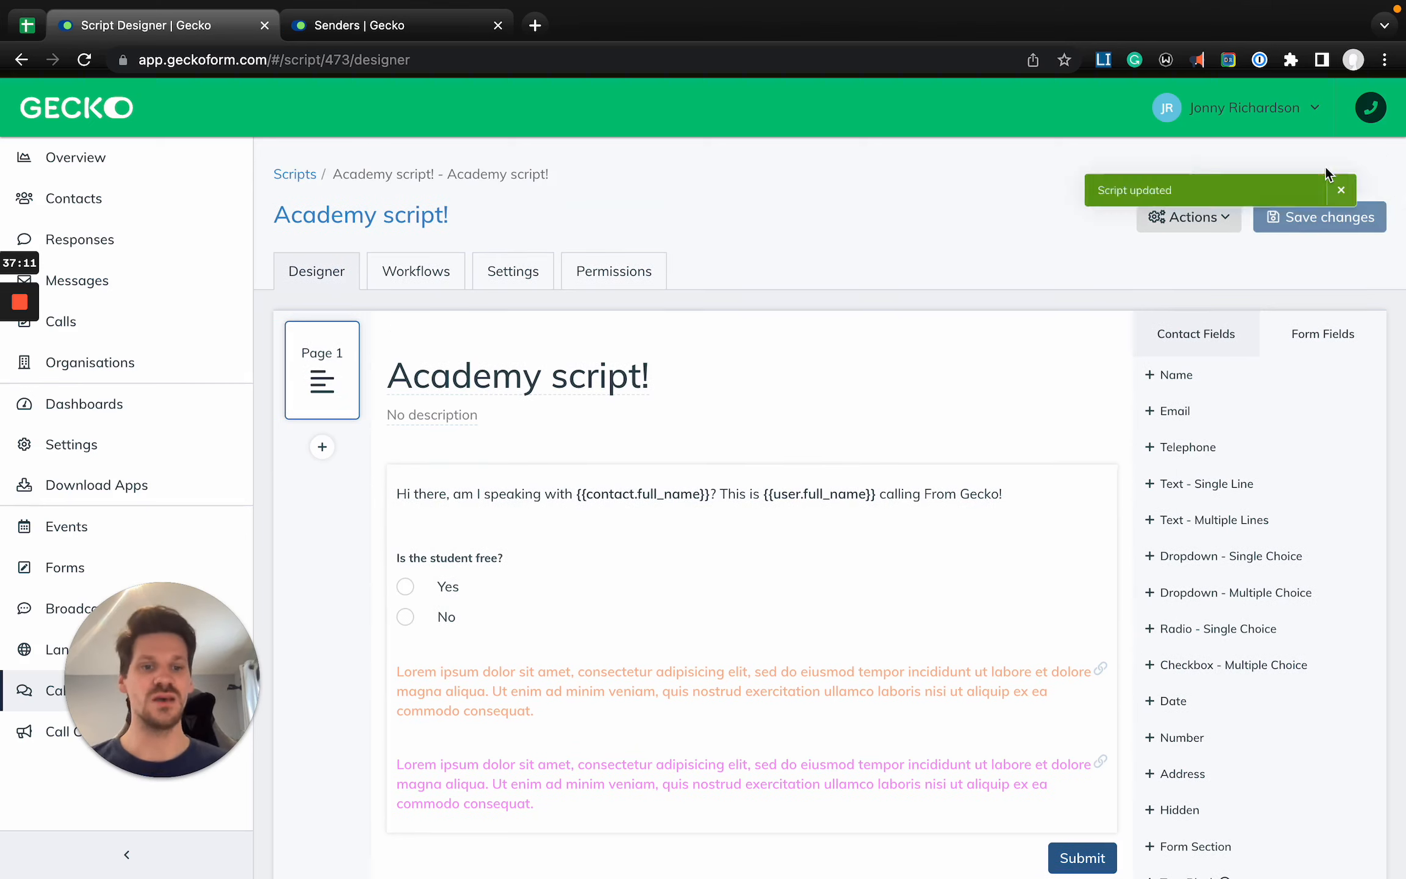
- Preview the Academy script! form and test both the Yes and No answers to "Is the student free?"
left_click(399, 223)
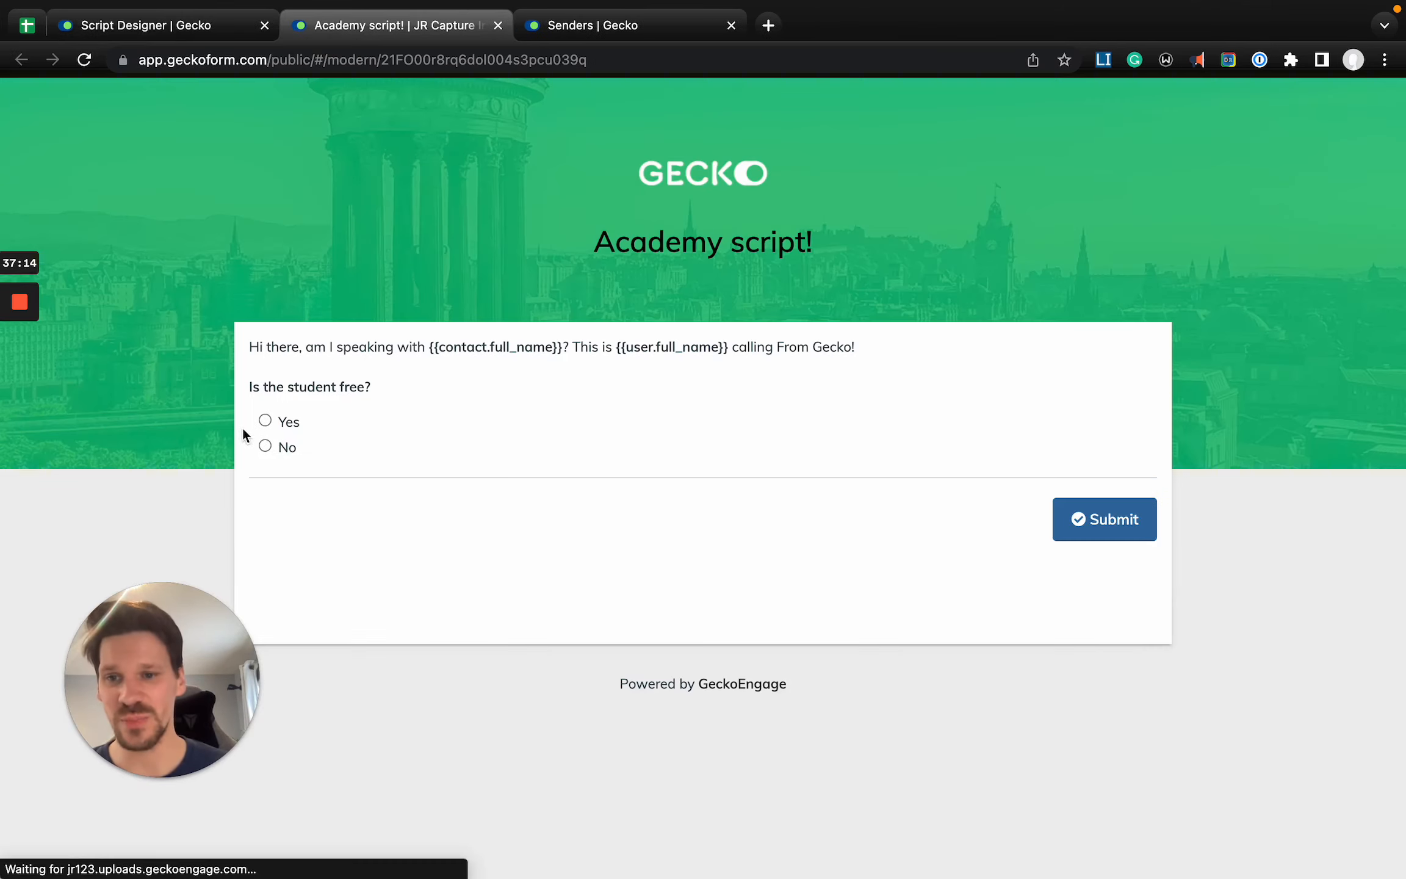
left_click(273, 423)
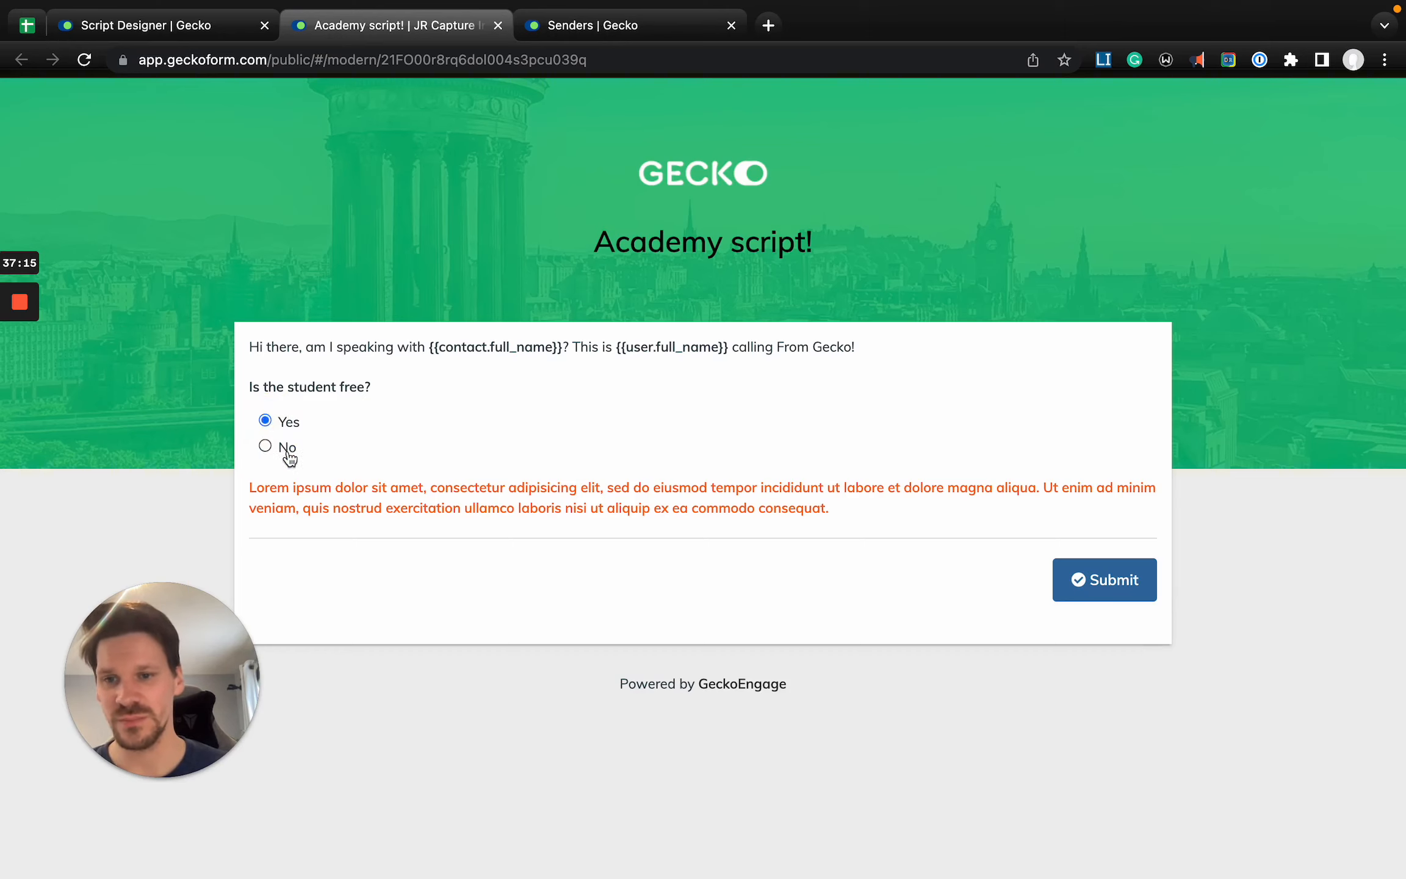
left_click(287, 453)
left_click(280, 421)
left_click(278, 447)
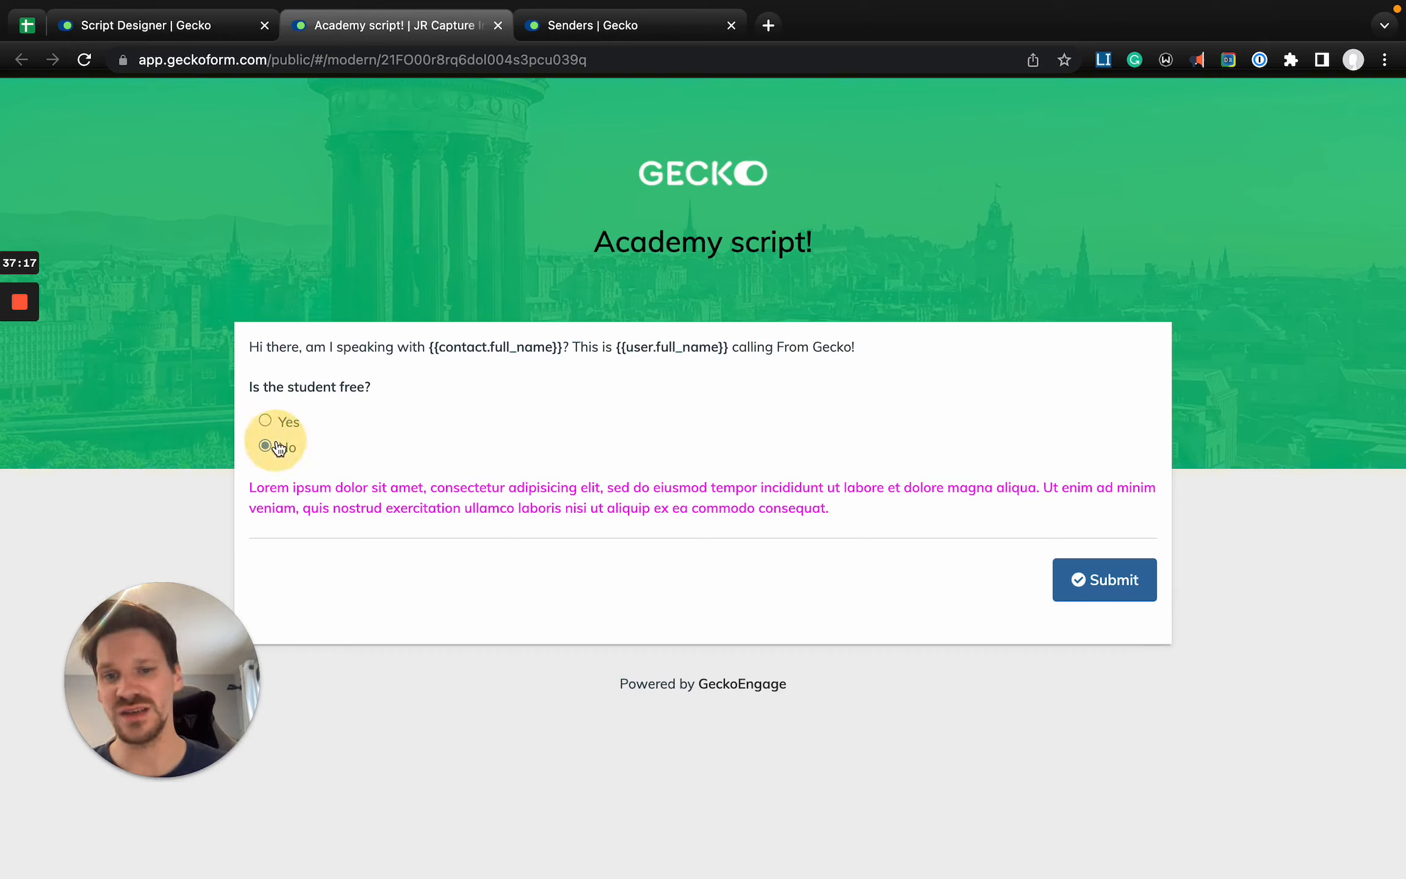
- Open the Enrollment Script from the call scripts list and examine its questions and intro text
left_click(210, 28)
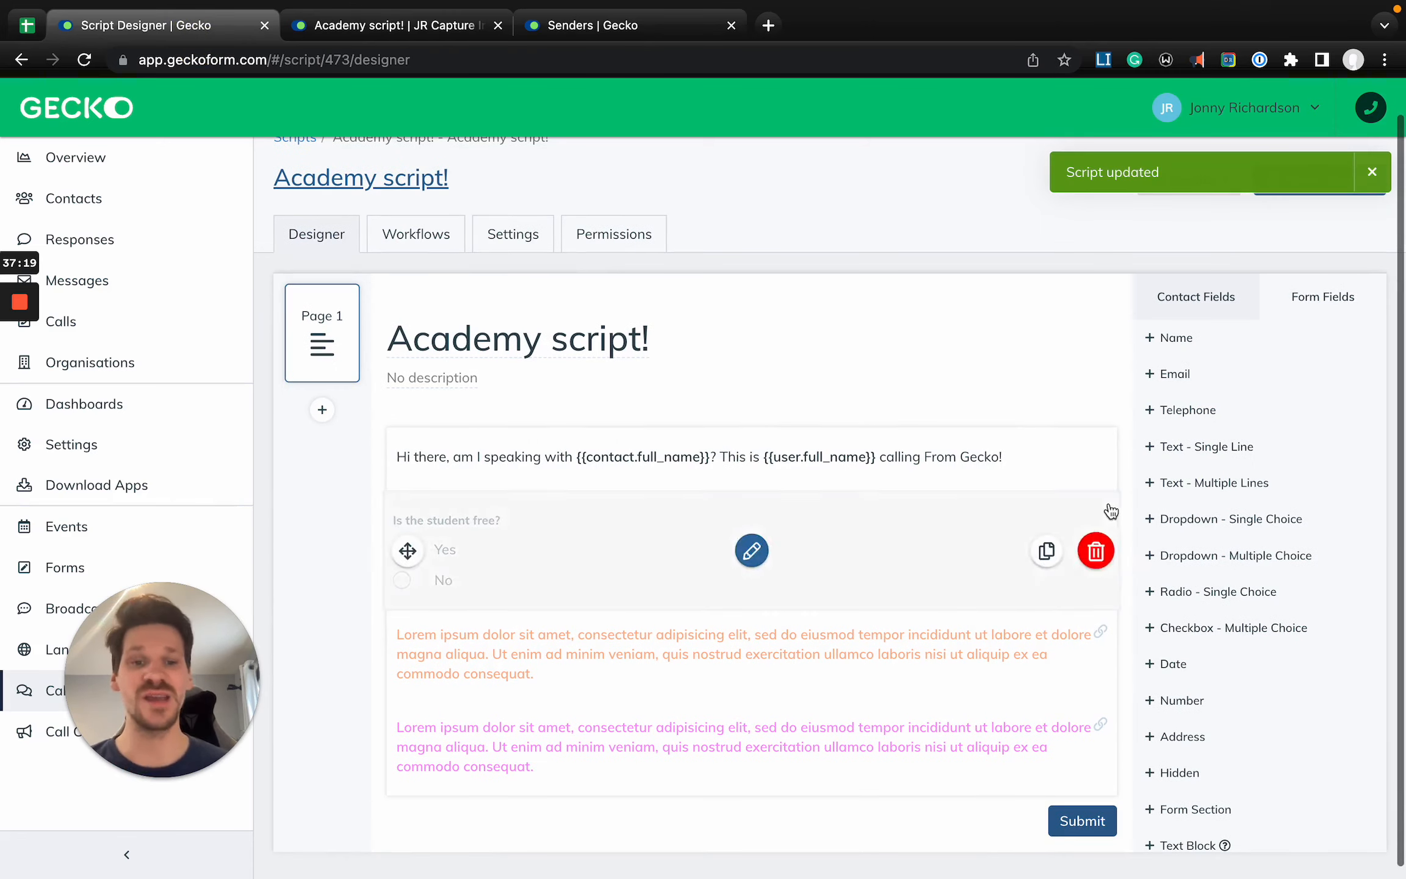
left_click(24, 696)
left_click(720, 384)
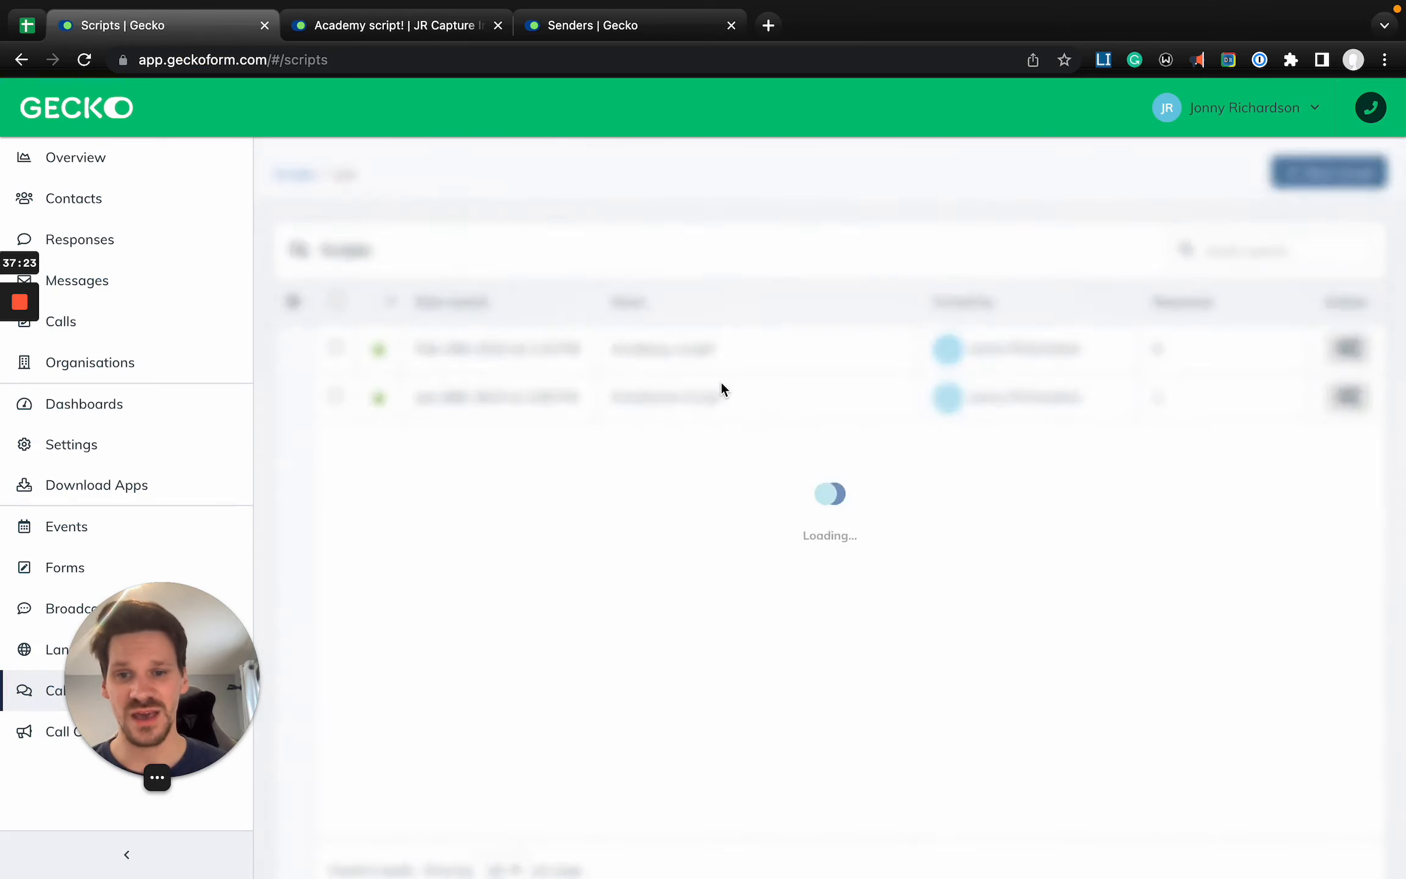
scroll(596, 519, "down", 2)
scroll(597, 519, "up", 3)
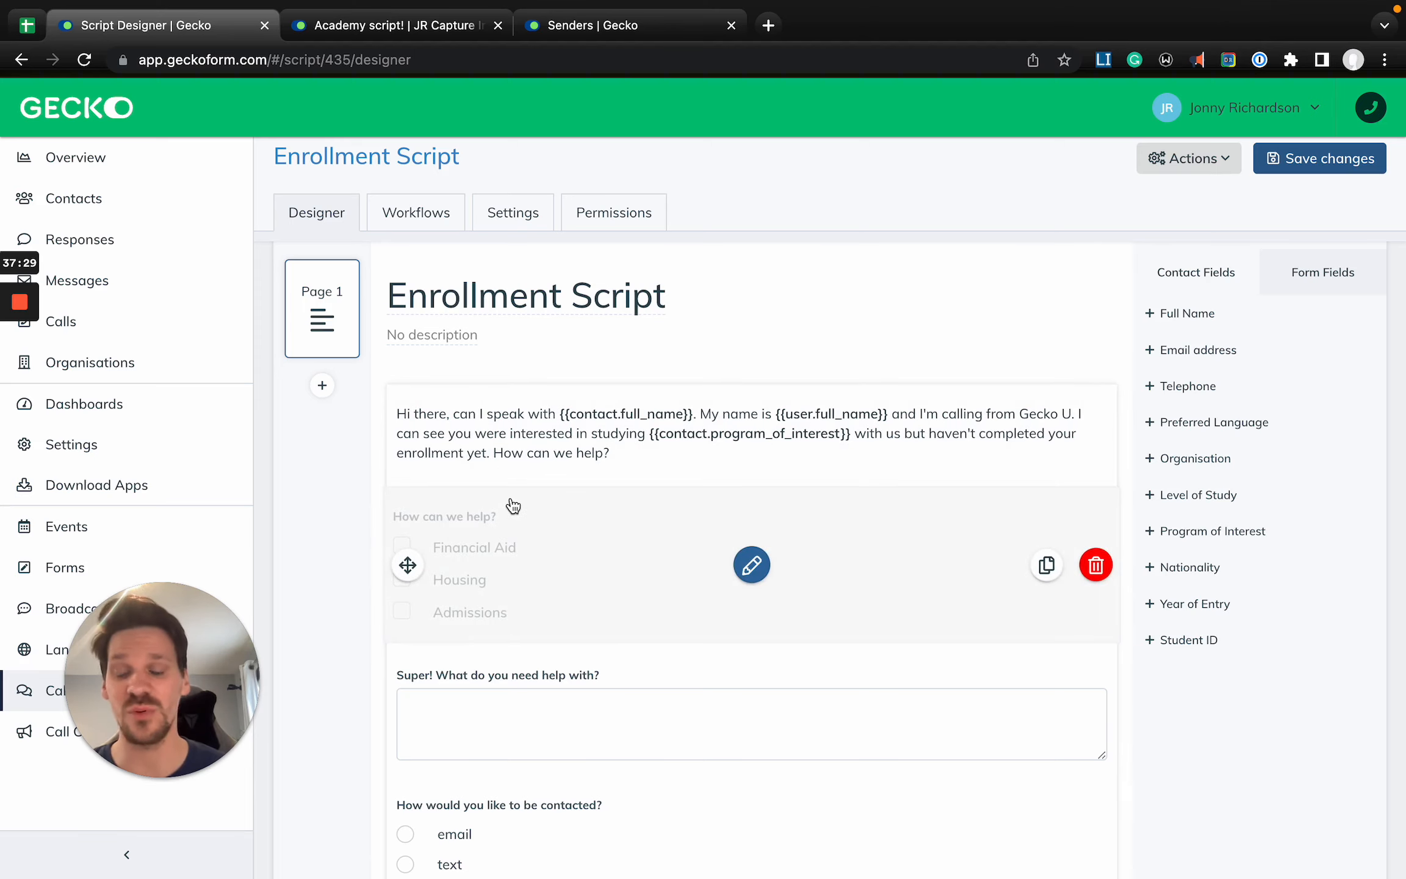
scroll(513, 506, "down", 2)
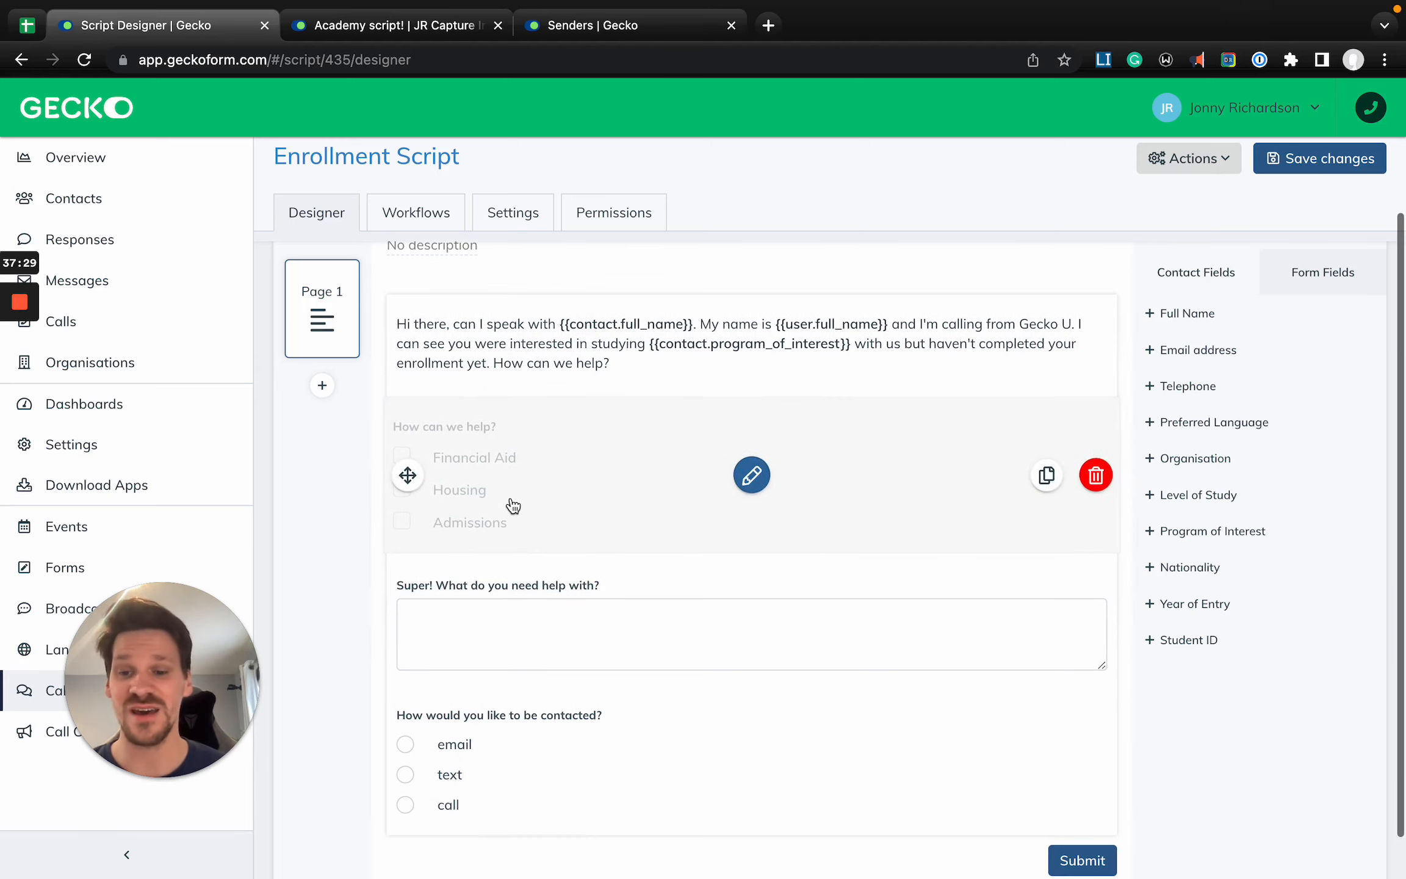
- Examine the conditions and email actions in the Enrollment Script's workflows, and return to its designer
left_click(430, 219)
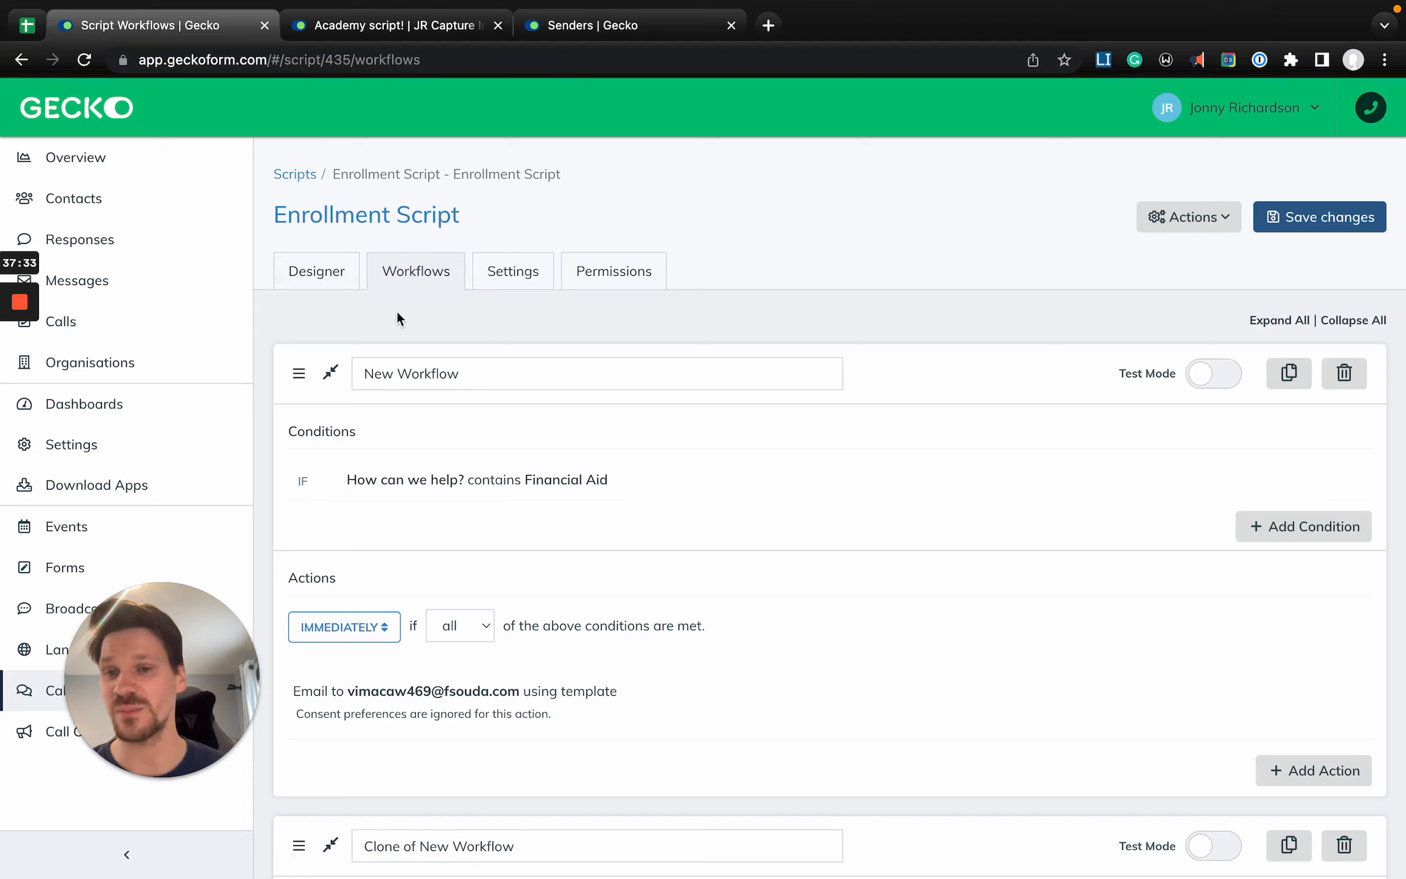
scroll(438, 448, "down", 1)
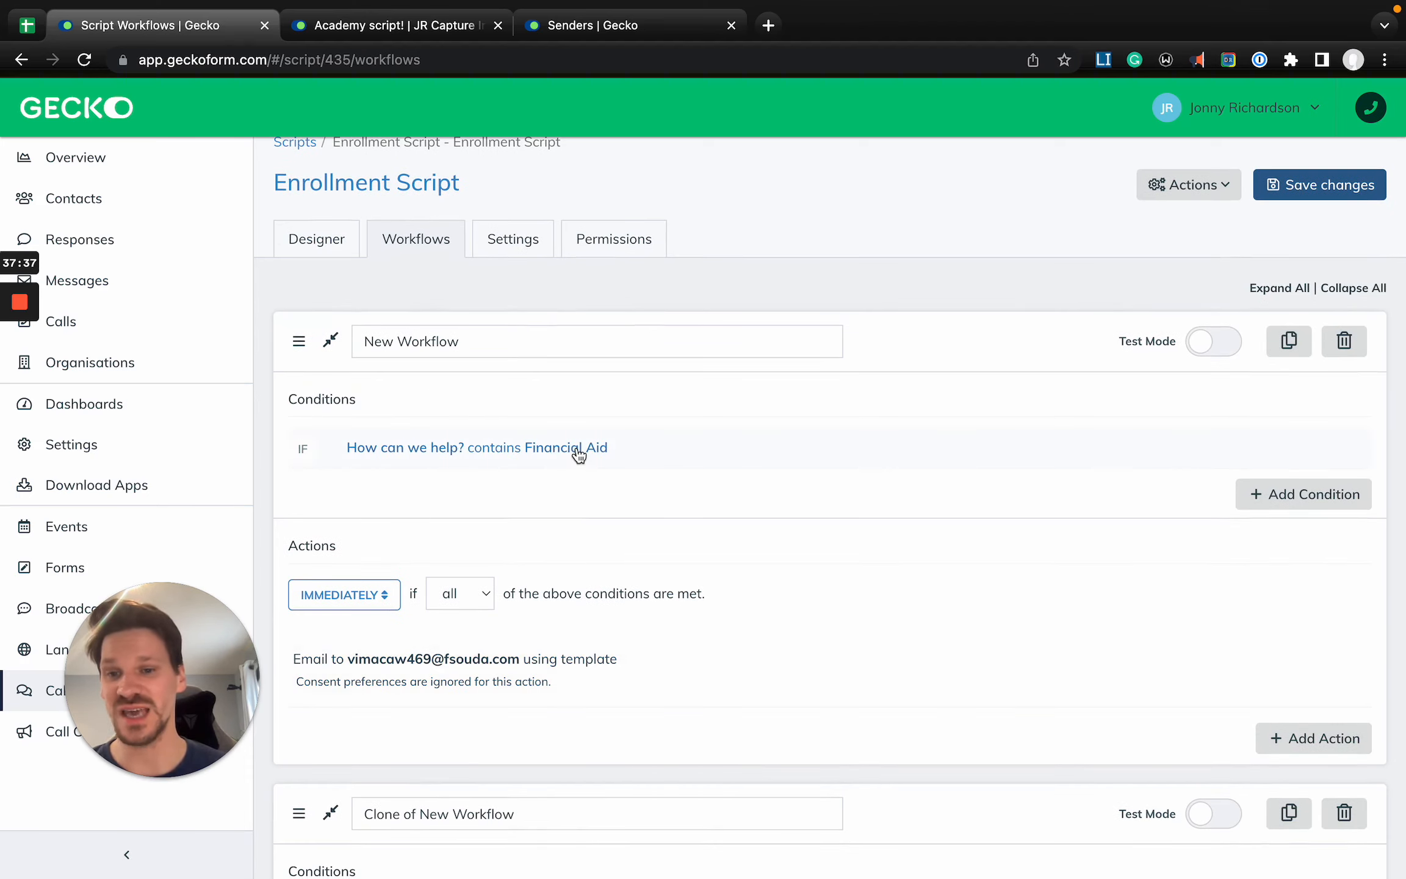
scroll(459, 513, "down", 6)
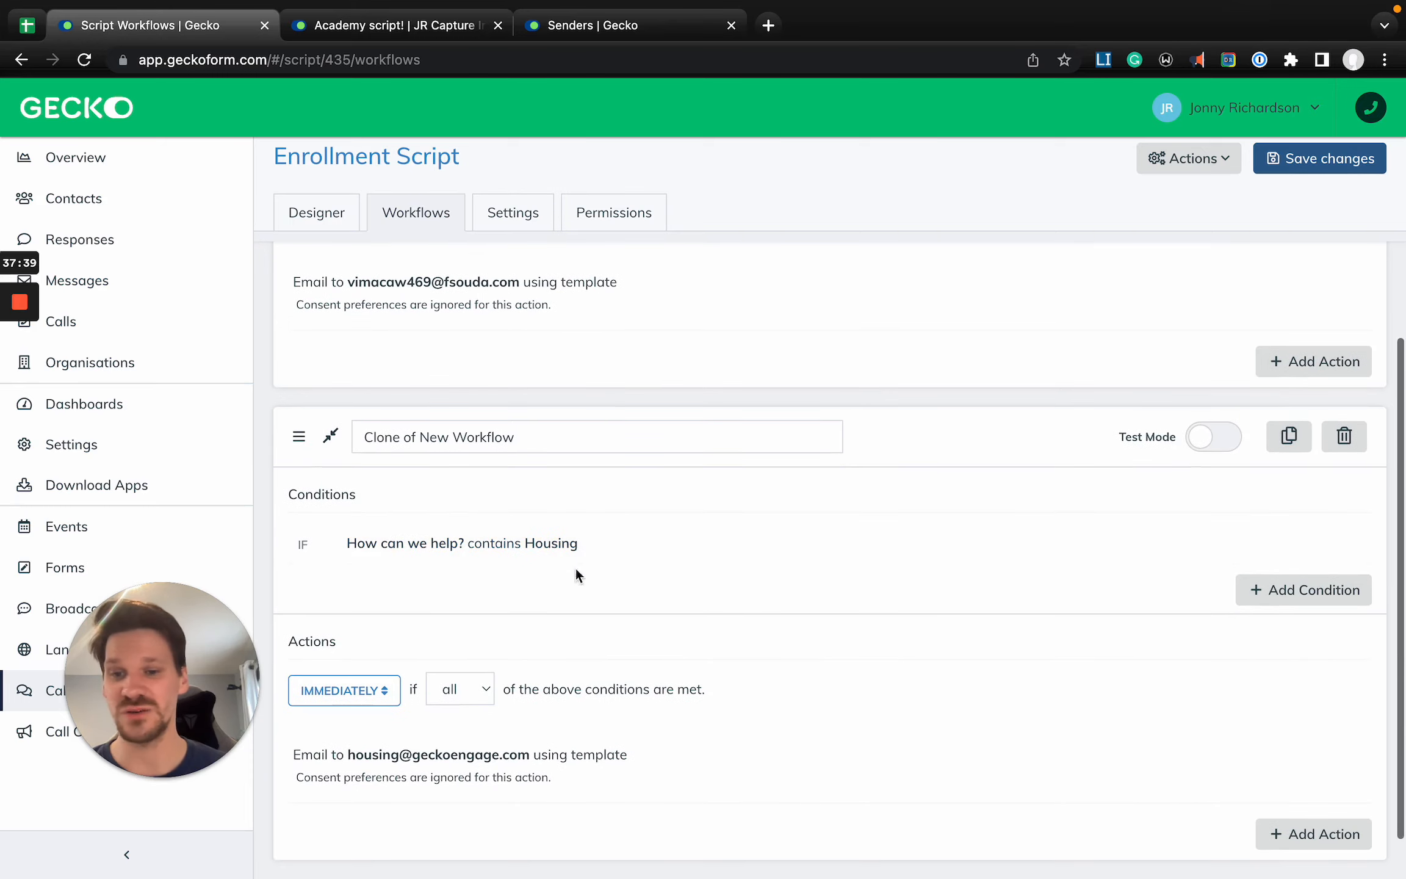
scroll(489, 598, "down", 1)
left_click(323, 220)
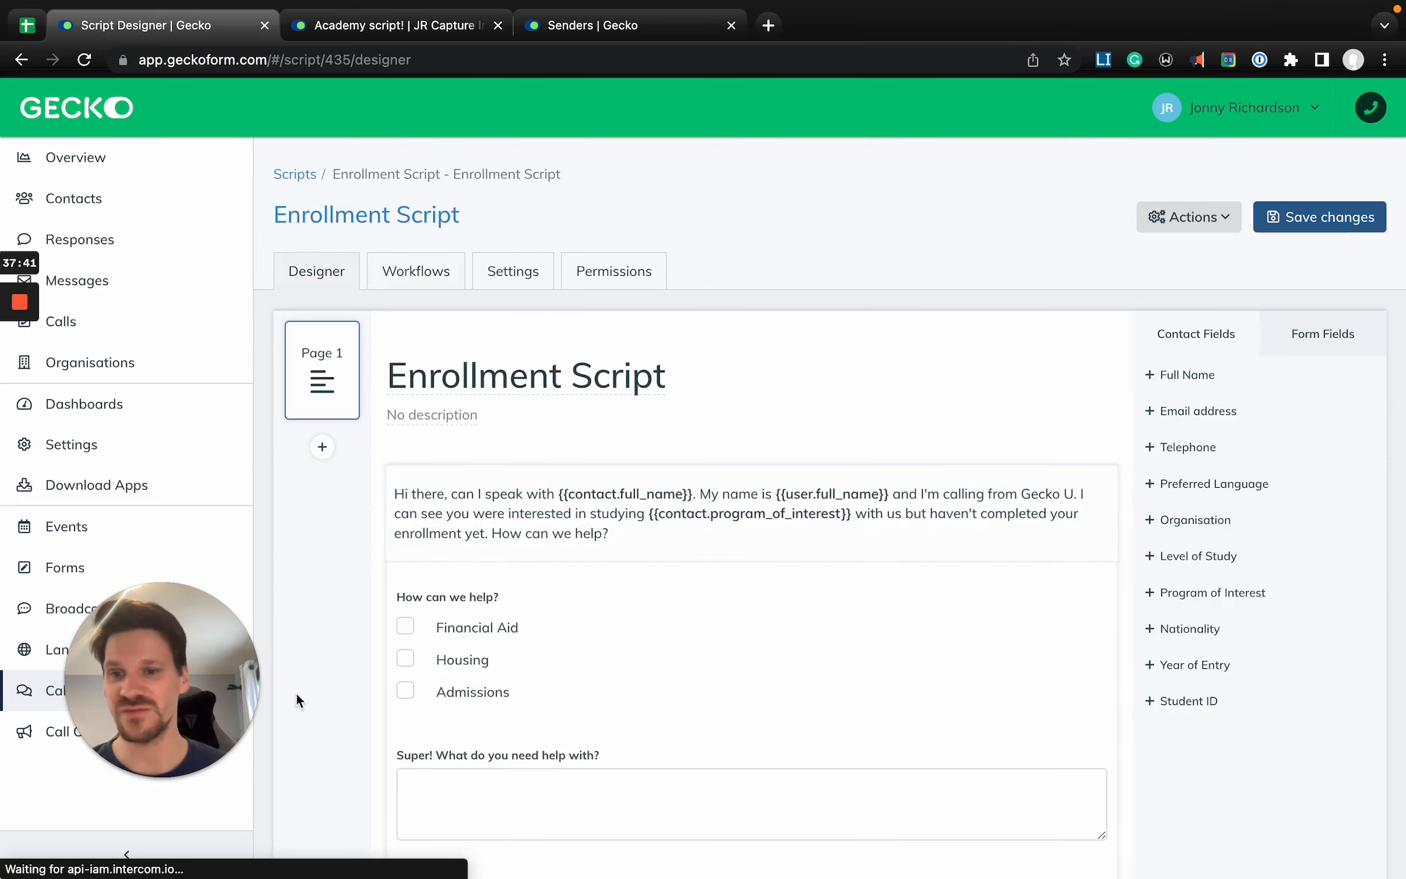
mouse_move(688, 631)
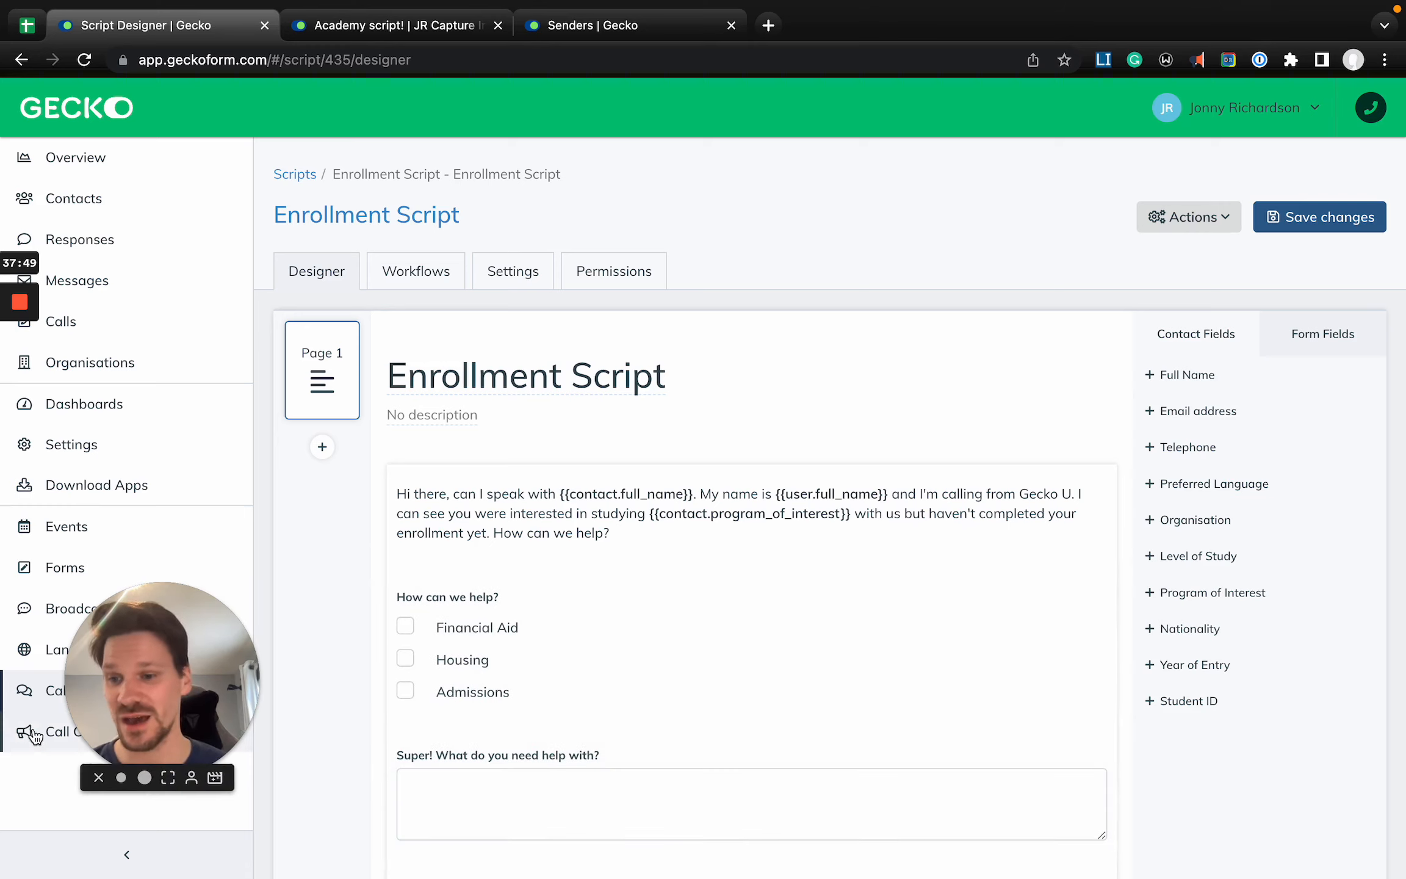
- Reopen Academy script! from the scripts list and look over its layout and available fields
left_click(29, 692)
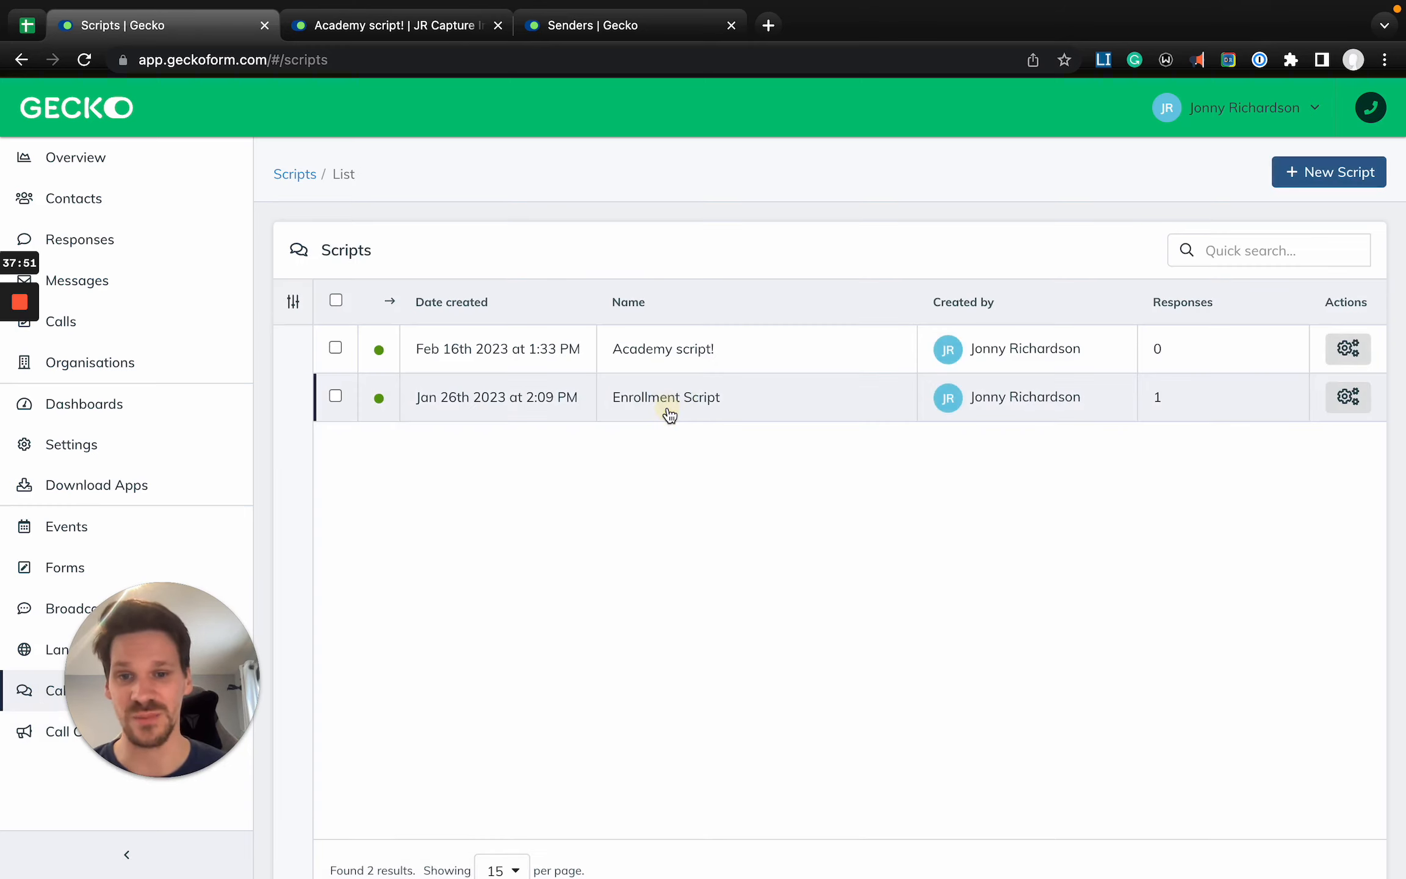
left_click(670, 415)
key("super+bracketleft")
left_click(710, 364)
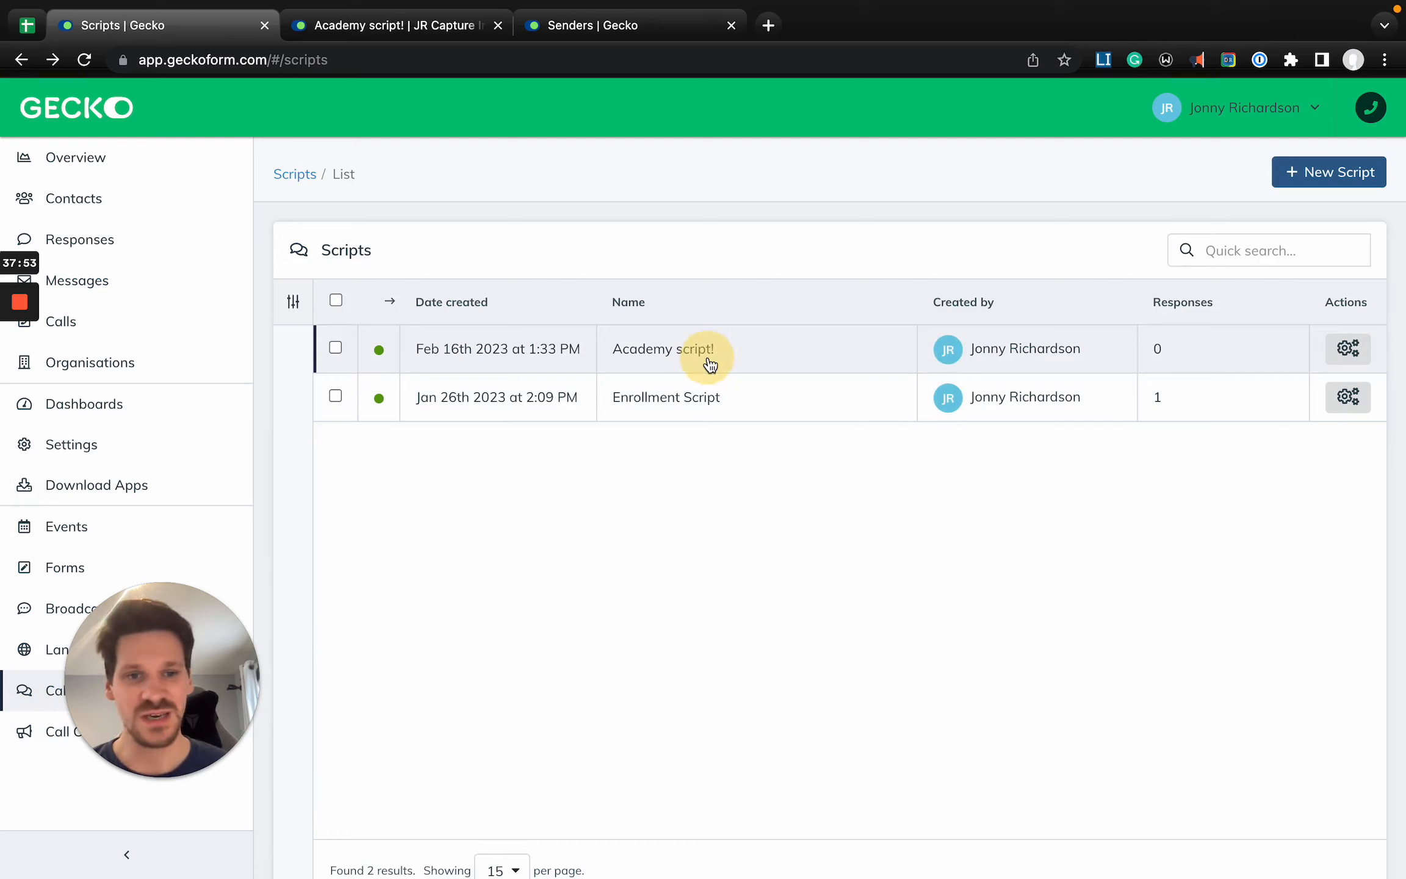
left_click(1310, 316)
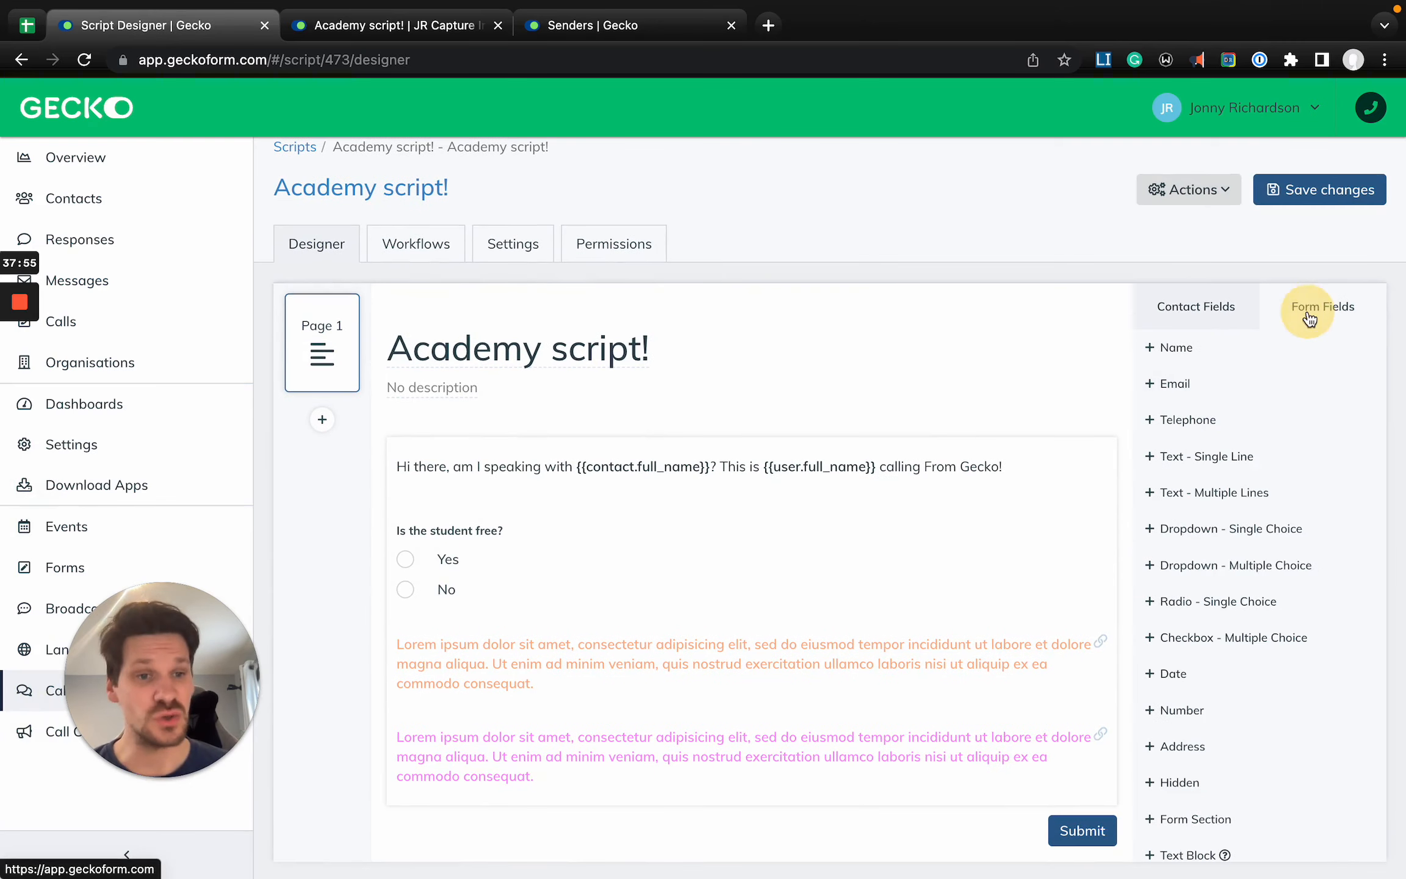
scroll(1252, 775, "down", 3)
scroll(1252, 732, "up", 3)
mouse_move(837, 588)
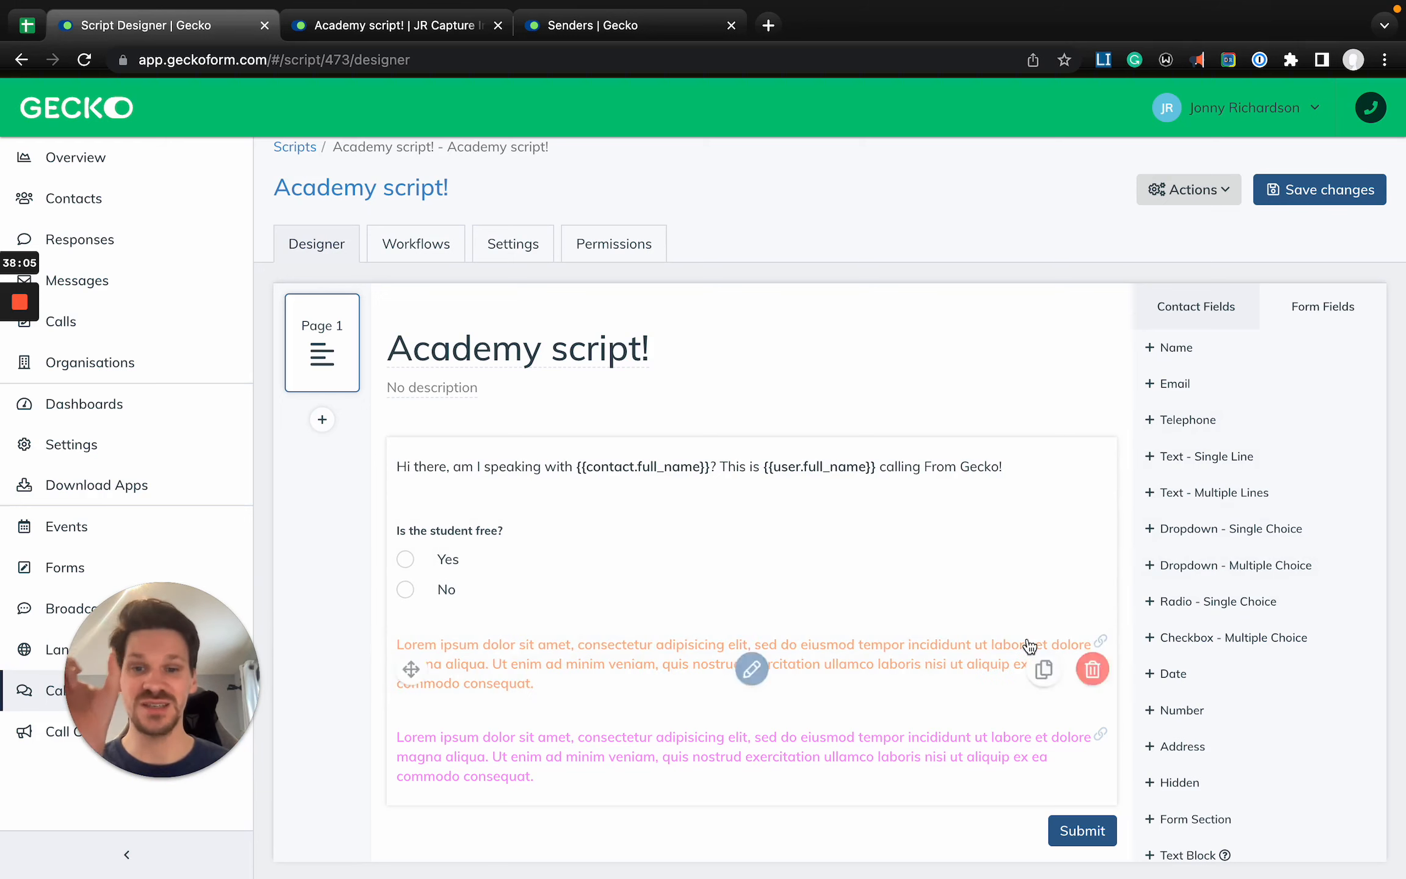
- Add a Dropdown - Single Choice field labelled "Do they want to attend open day?" between the orange and magenta text blocks
scroll(1231, 497, "down", 1)
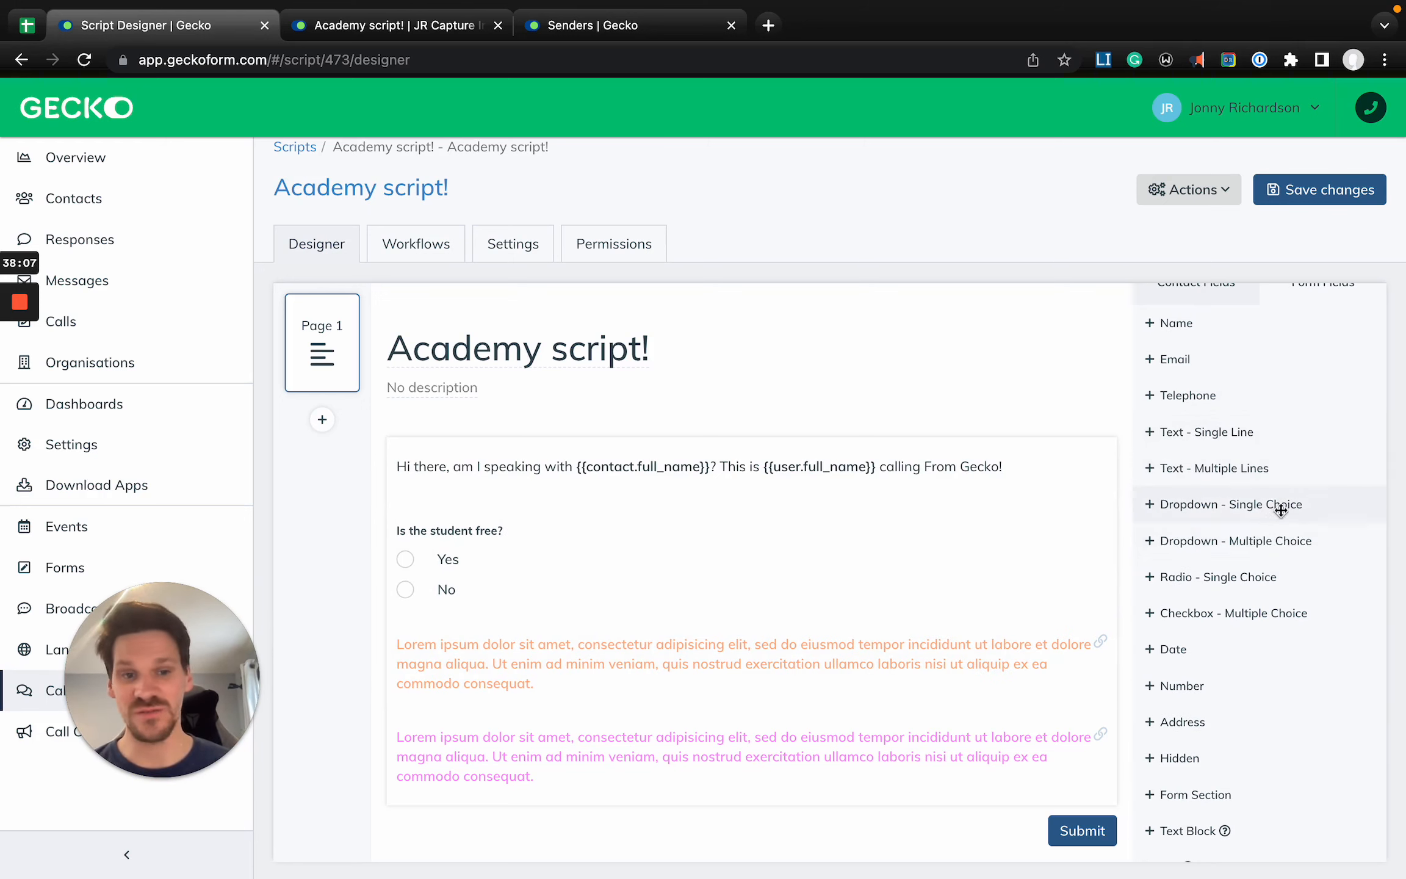
left_click_drag(1275, 505, 647, 763)
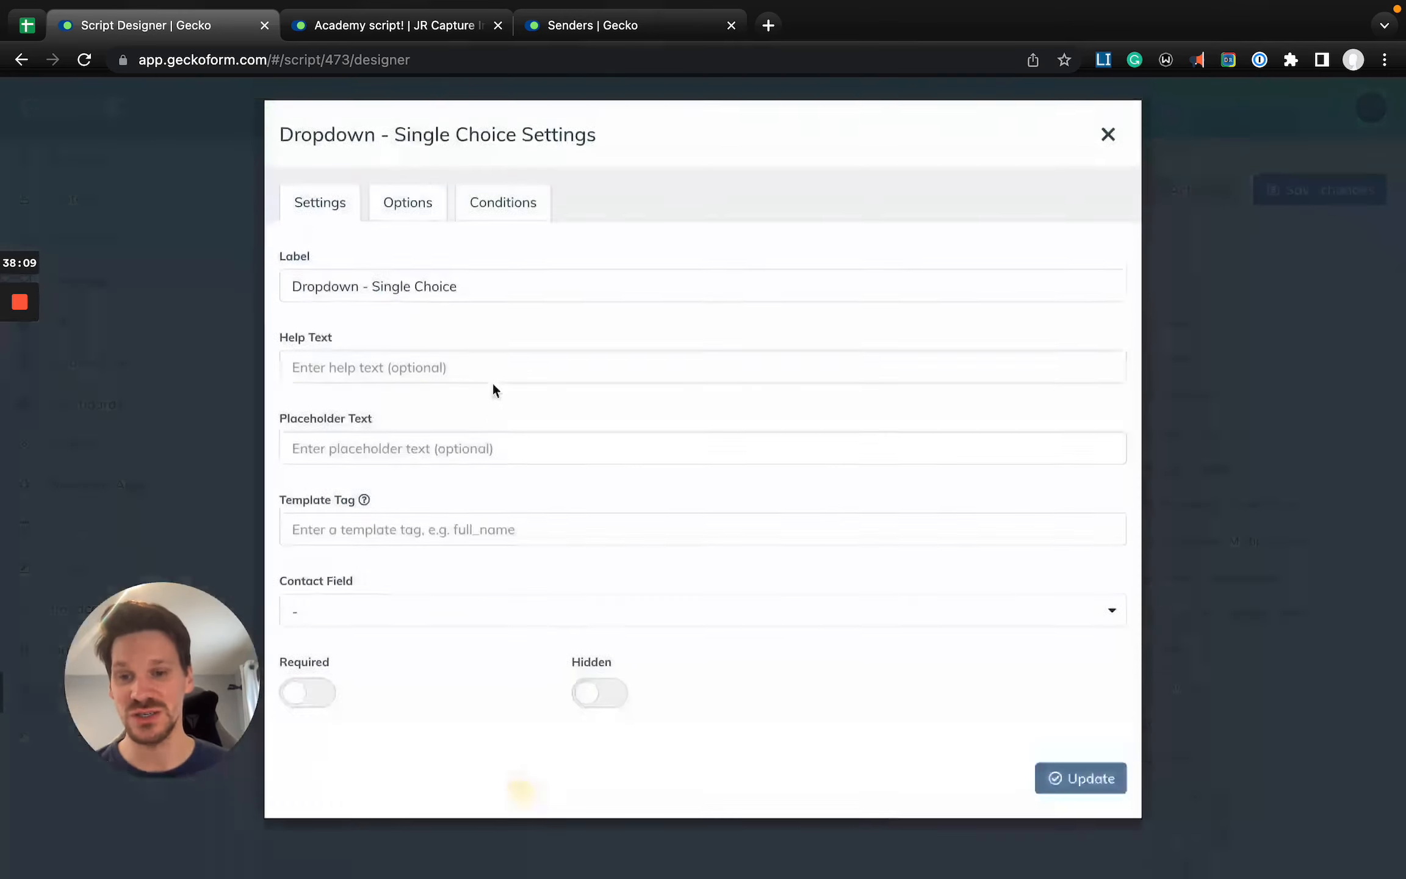
triple_click(443, 292)
type("Do they want to attend open da")
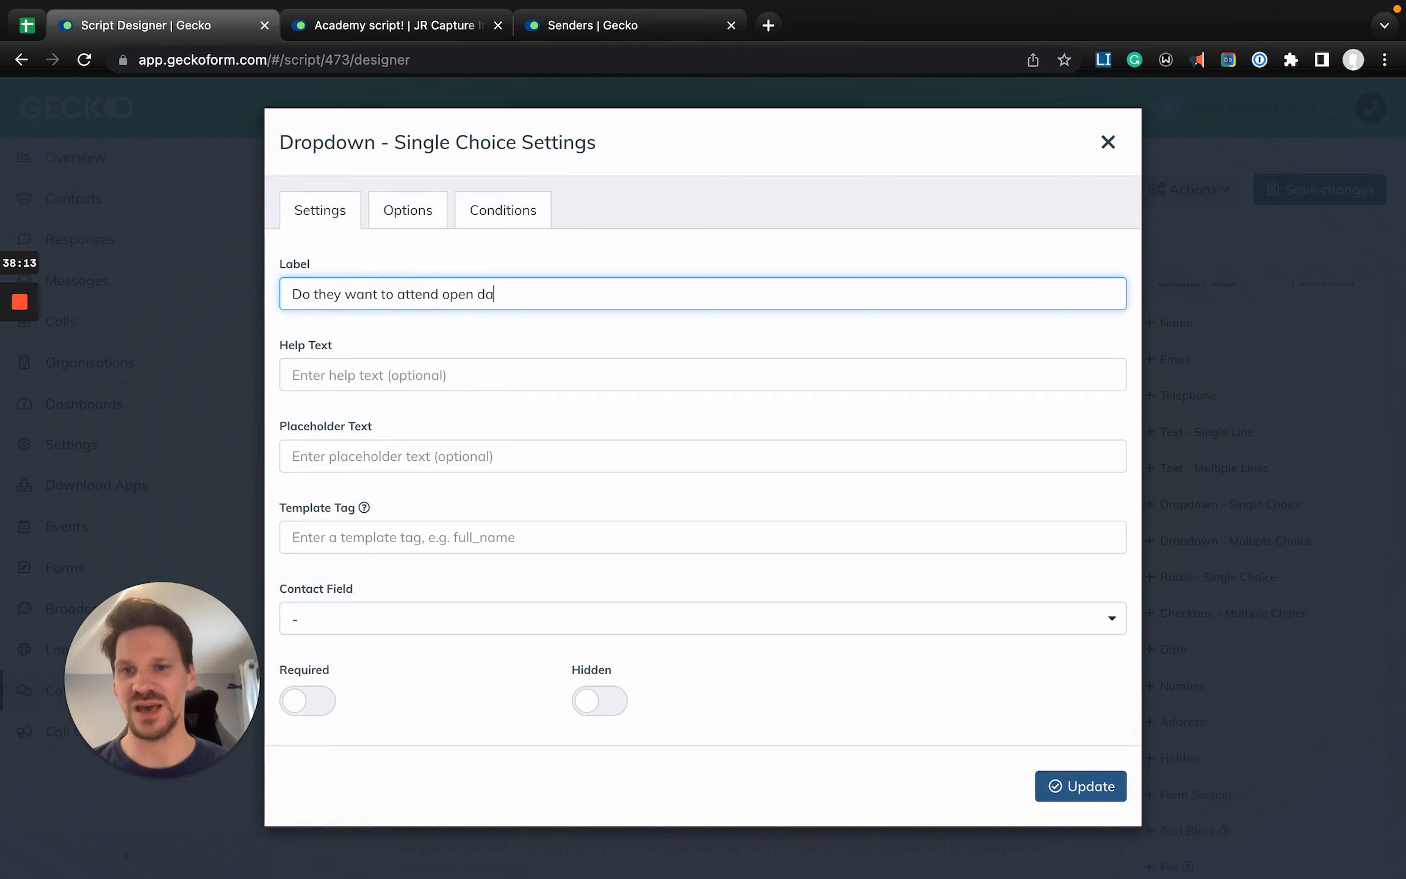
- Set the open day dropdown's first two choices to Yes and No, and close its settings
left_click(421, 210)
triple_click(455, 467)
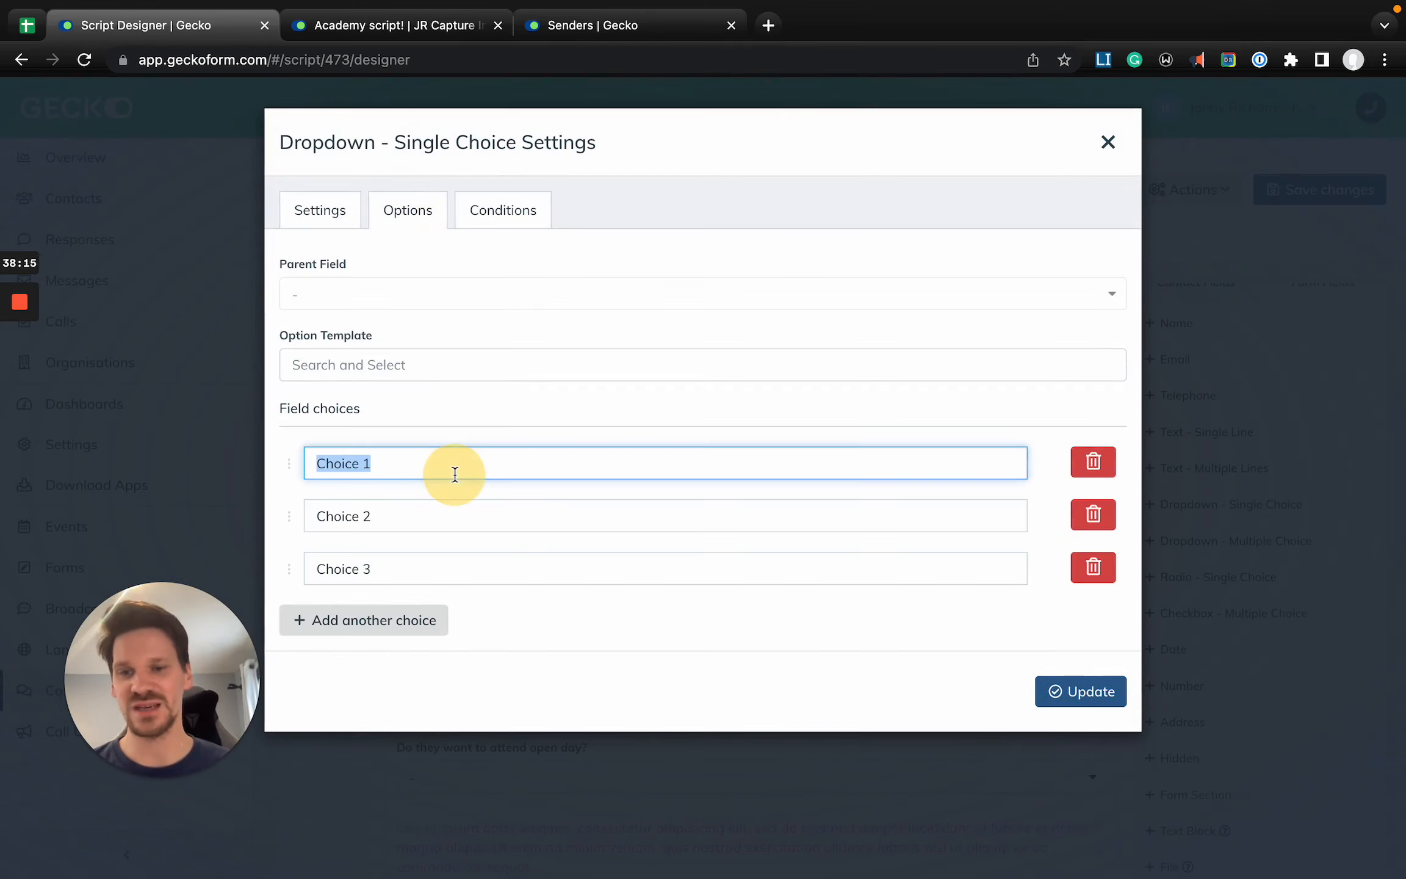
type("Yes")
key("Tab")
type("N")
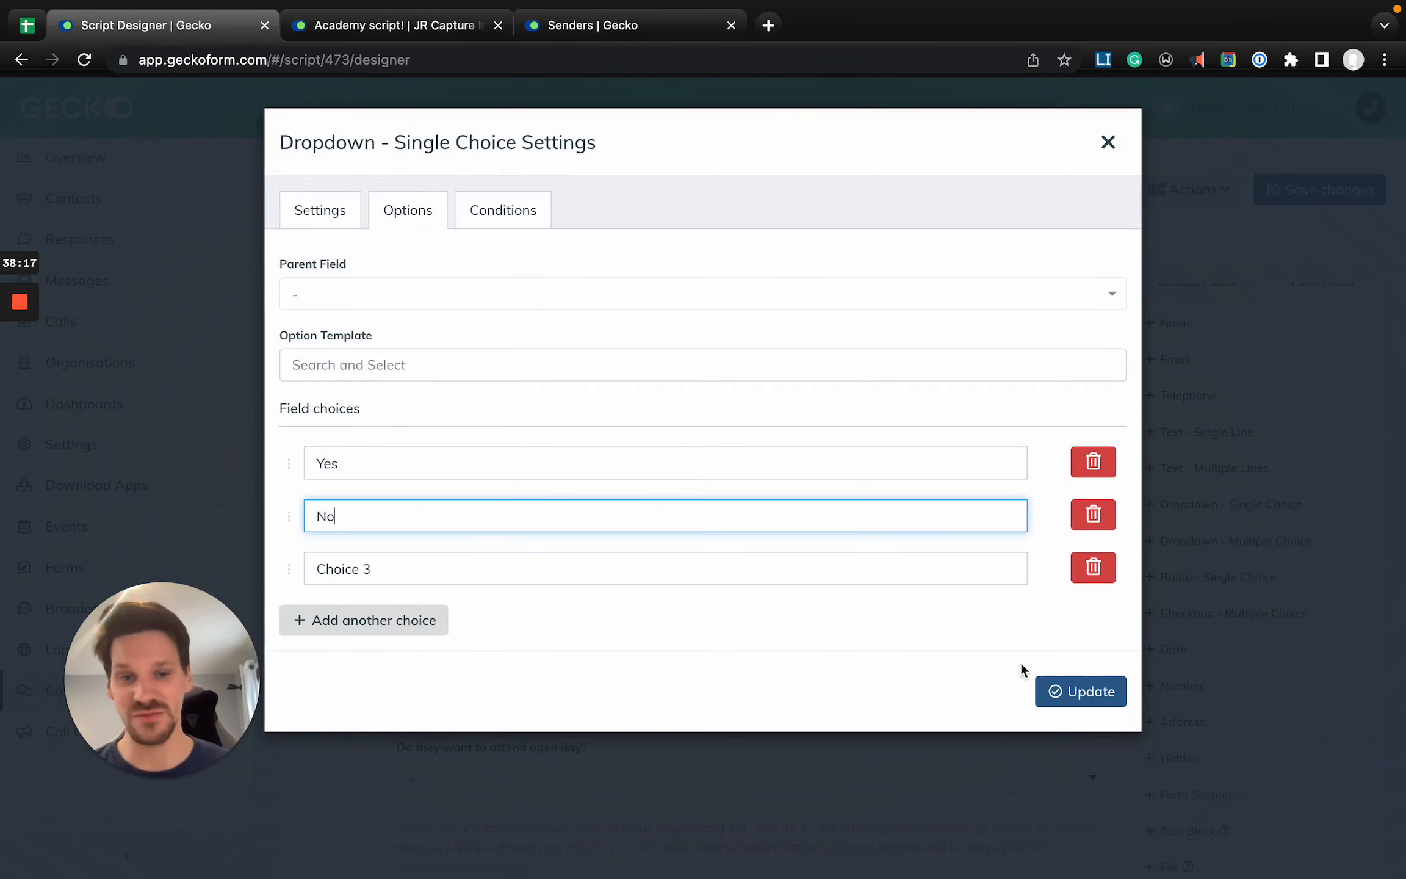
left_click(1108, 145)
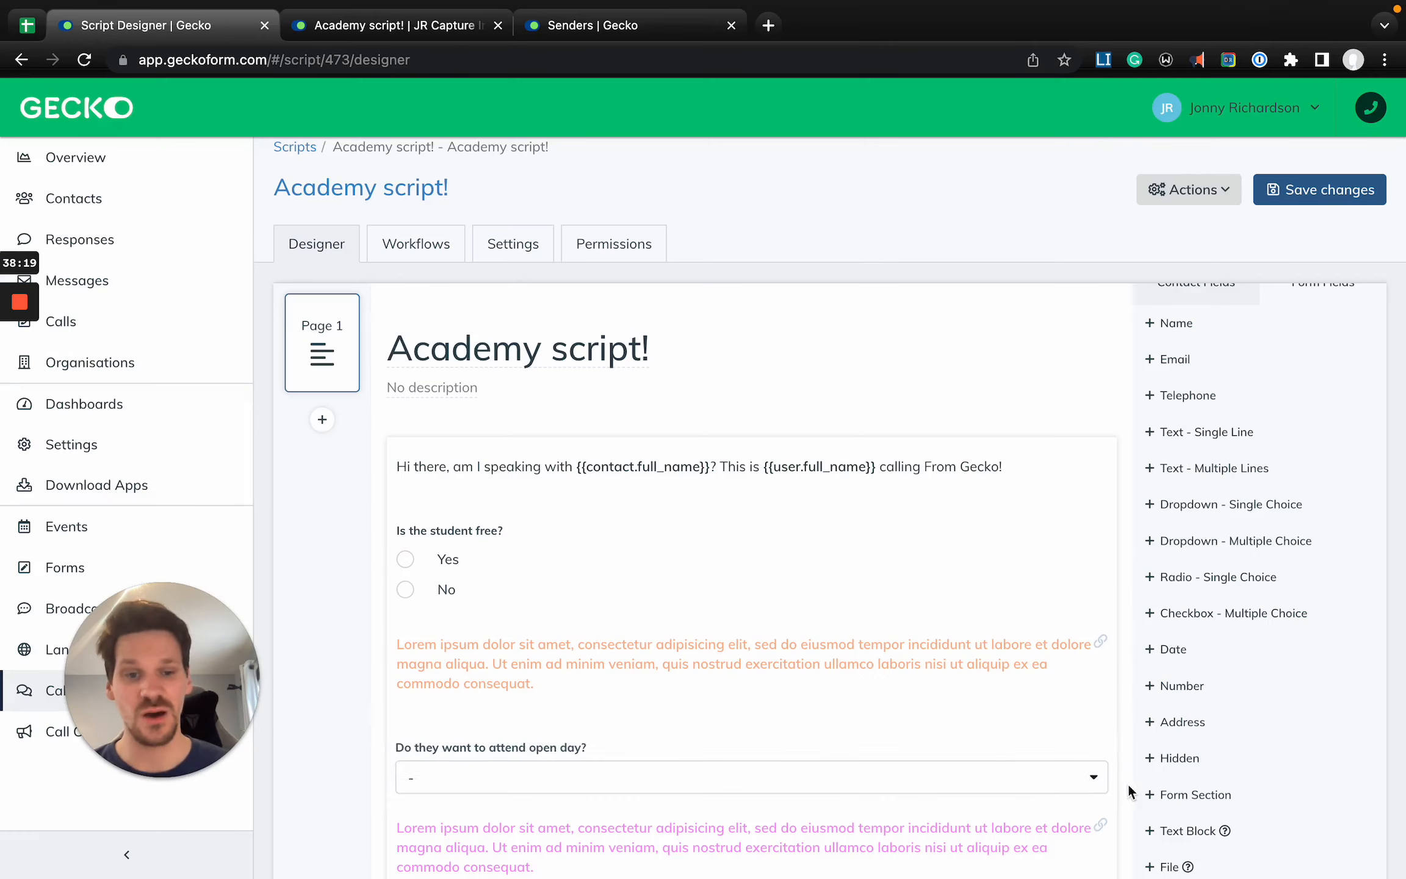
- Delete the open day dropdown from the script and save the script
left_click(1102, 767)
key("Return")
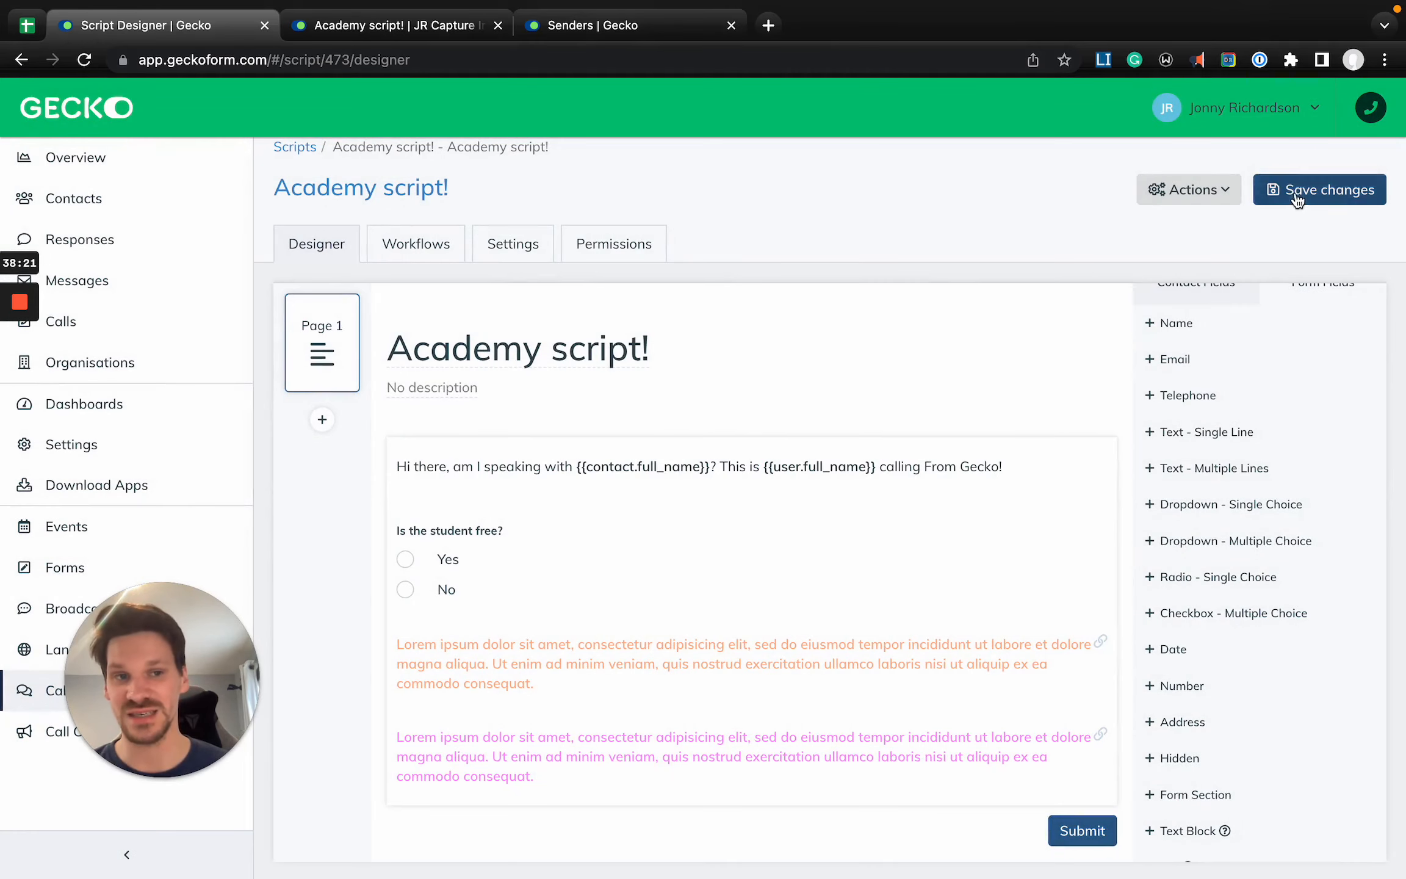
left_click(1297, 195)
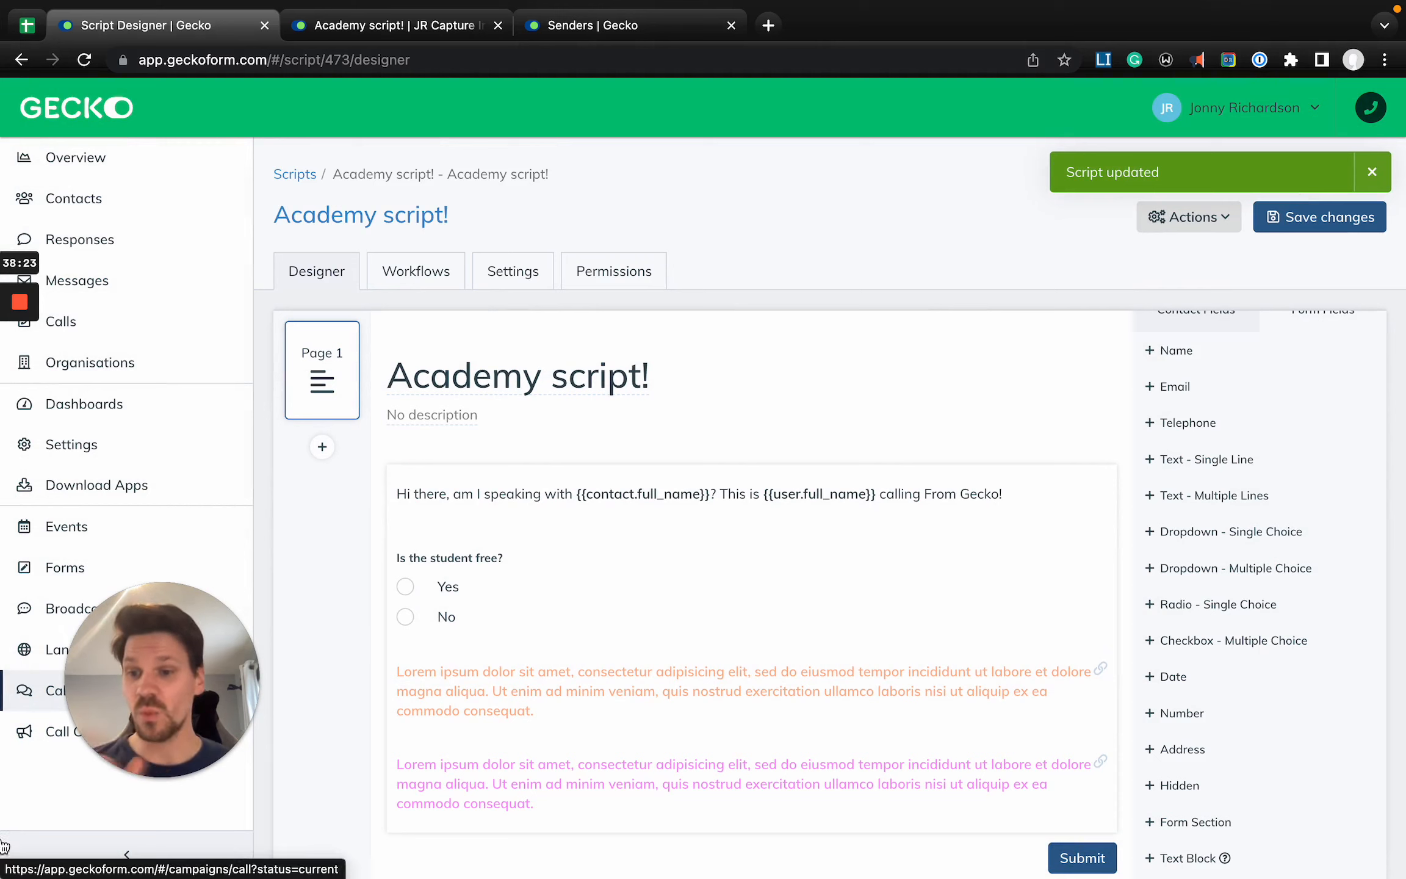
- Assign Academy script! as the script in the Academy Training Campaign's options and save the campaign
left_click(1159, 218)
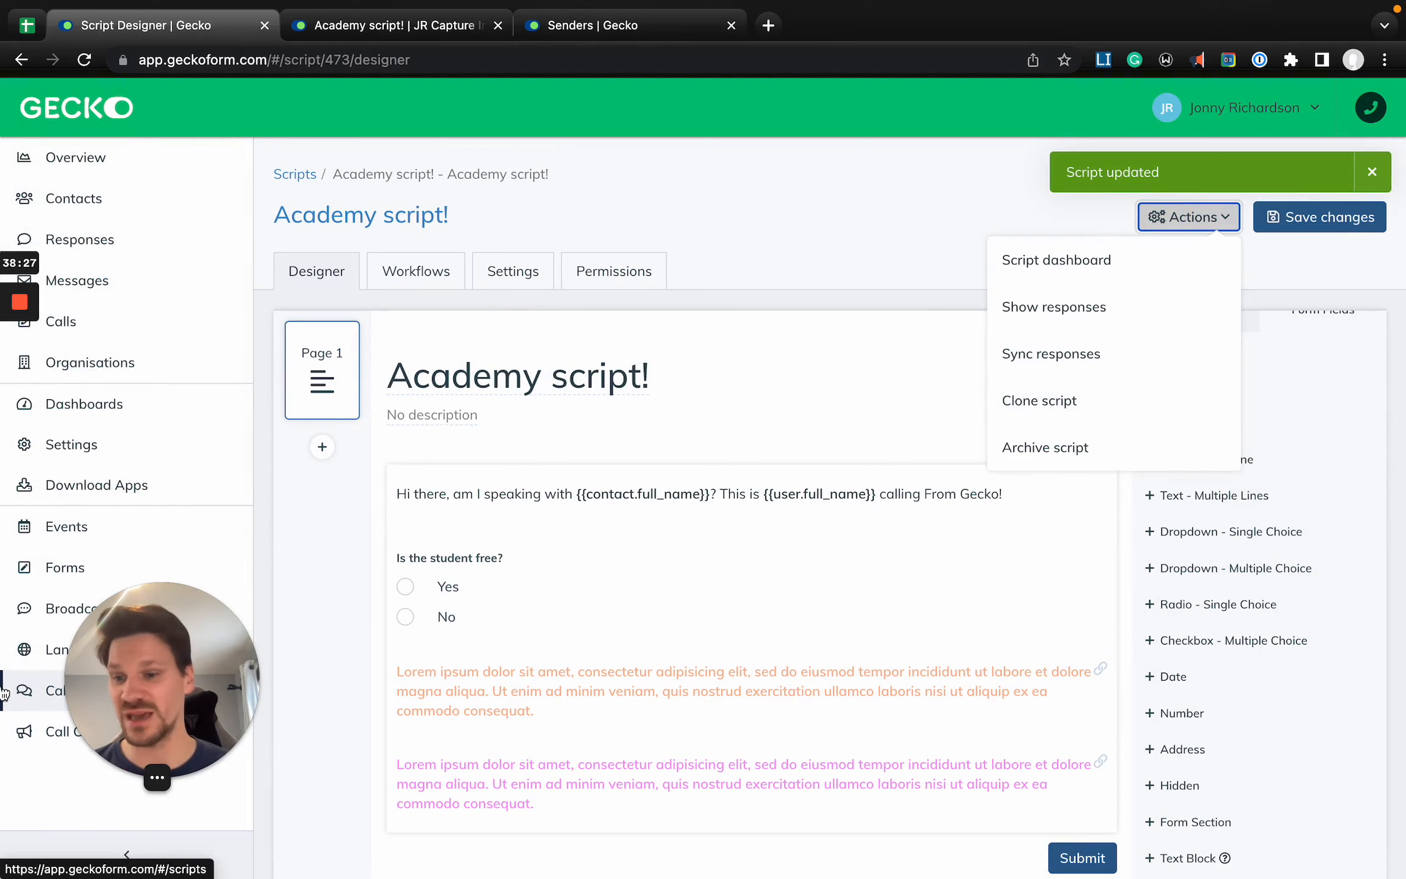
left_click(30, 730)
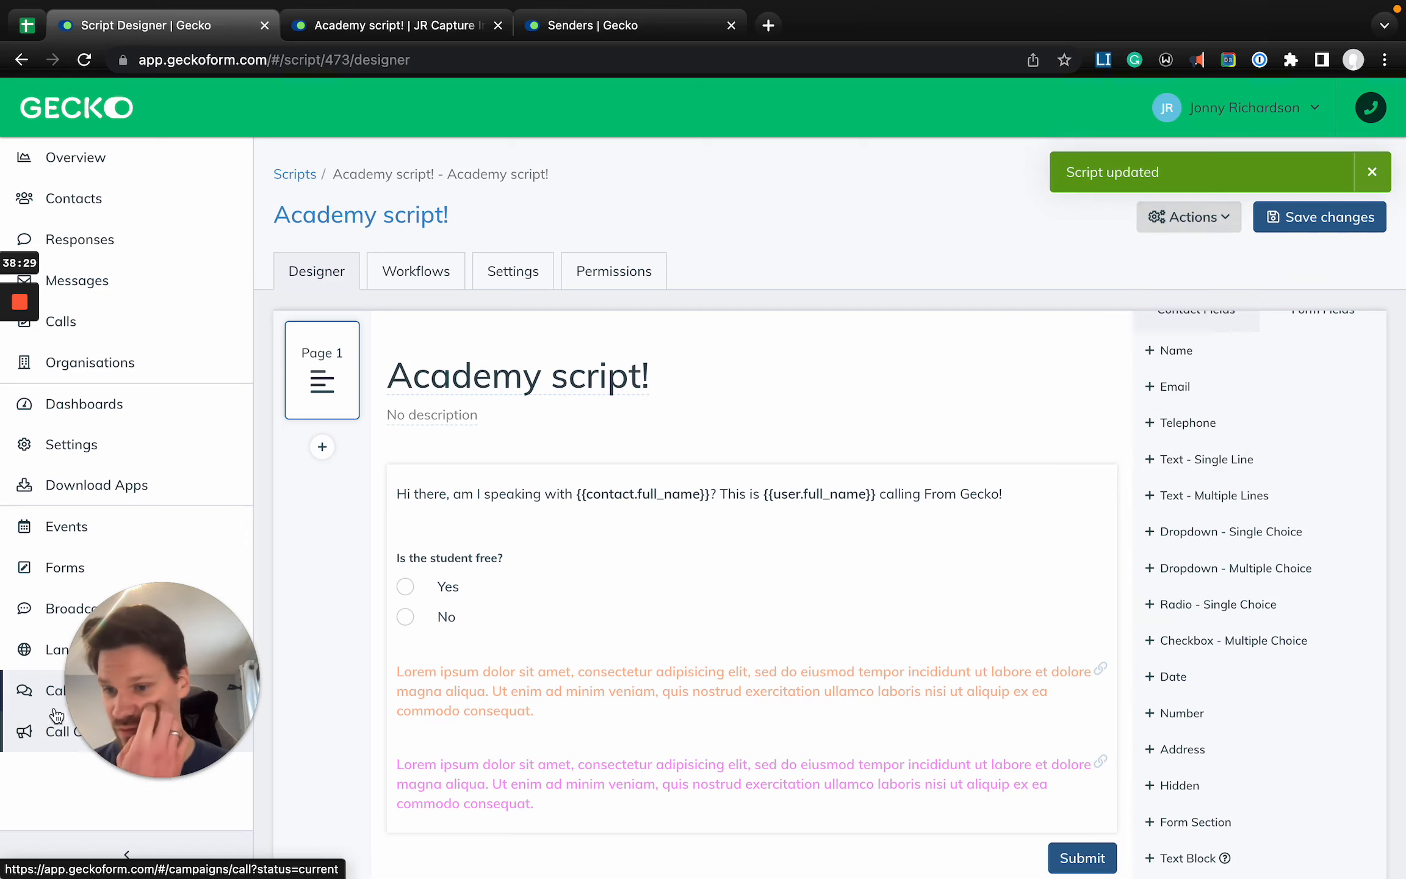
left_click(610, 372)
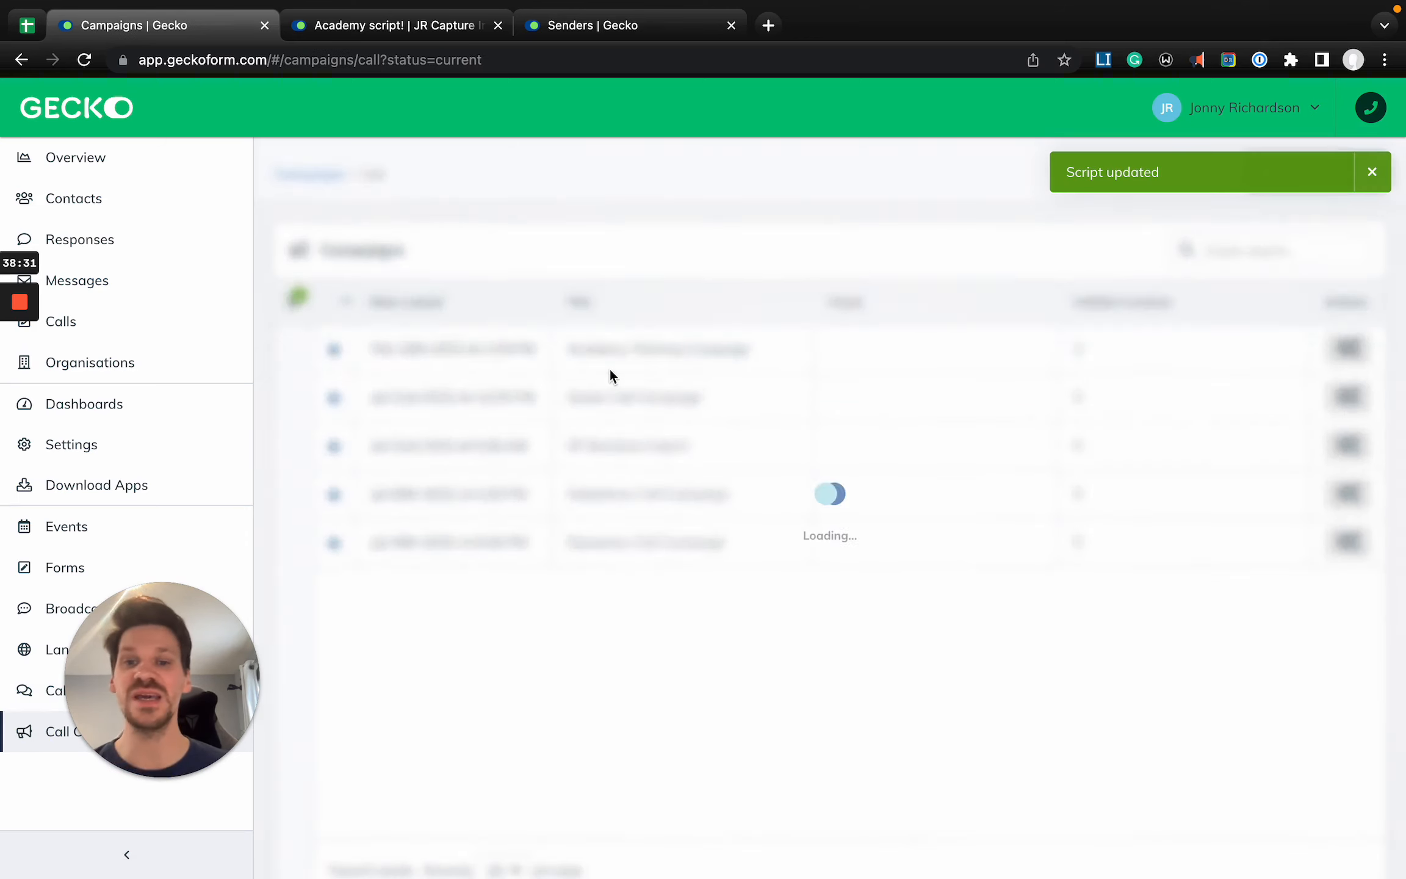
left_click(412, 297)
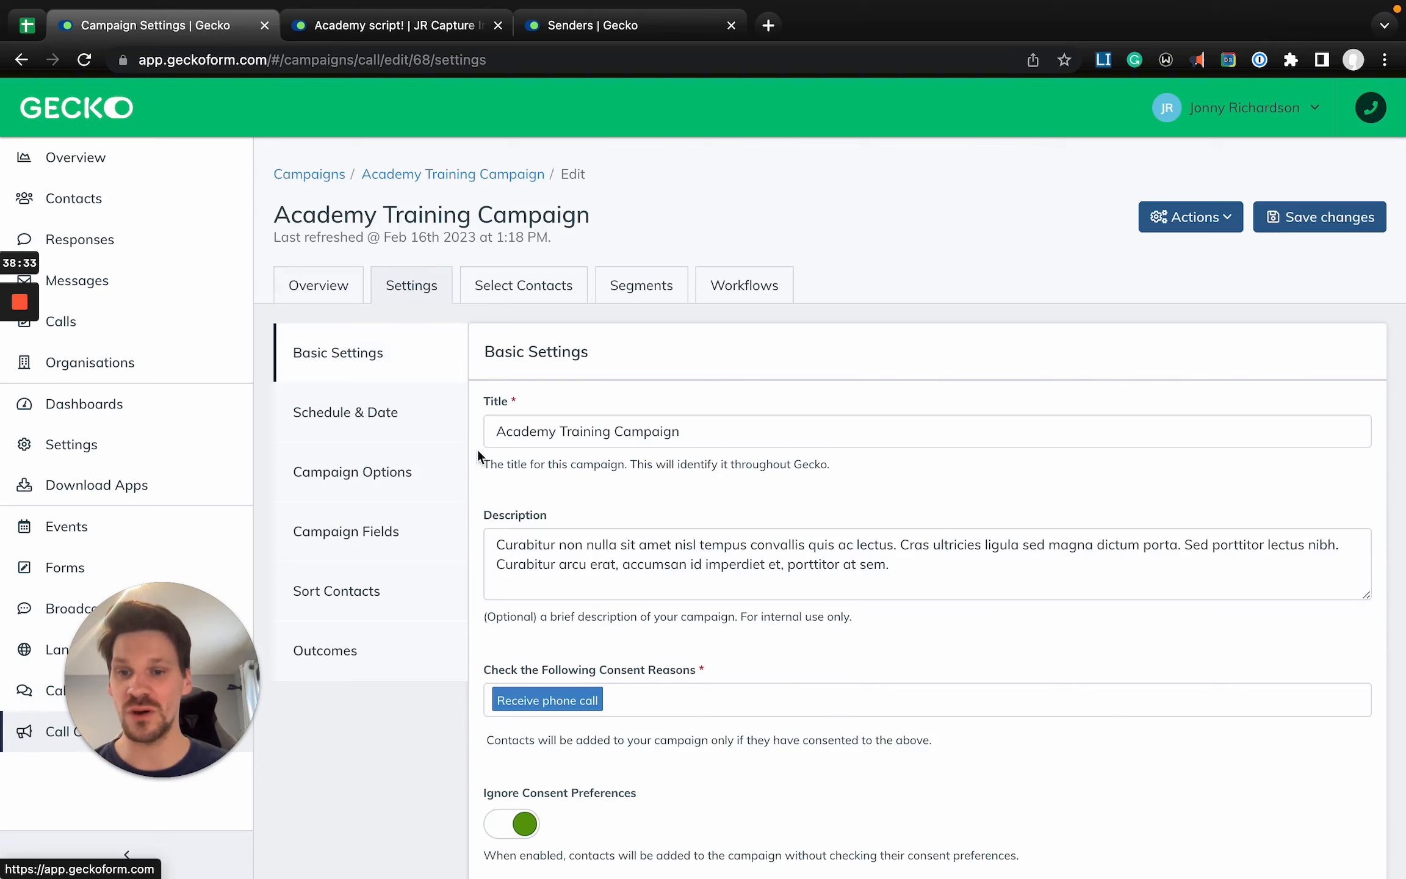
left_click(390, 417)
left_click(377, 470)
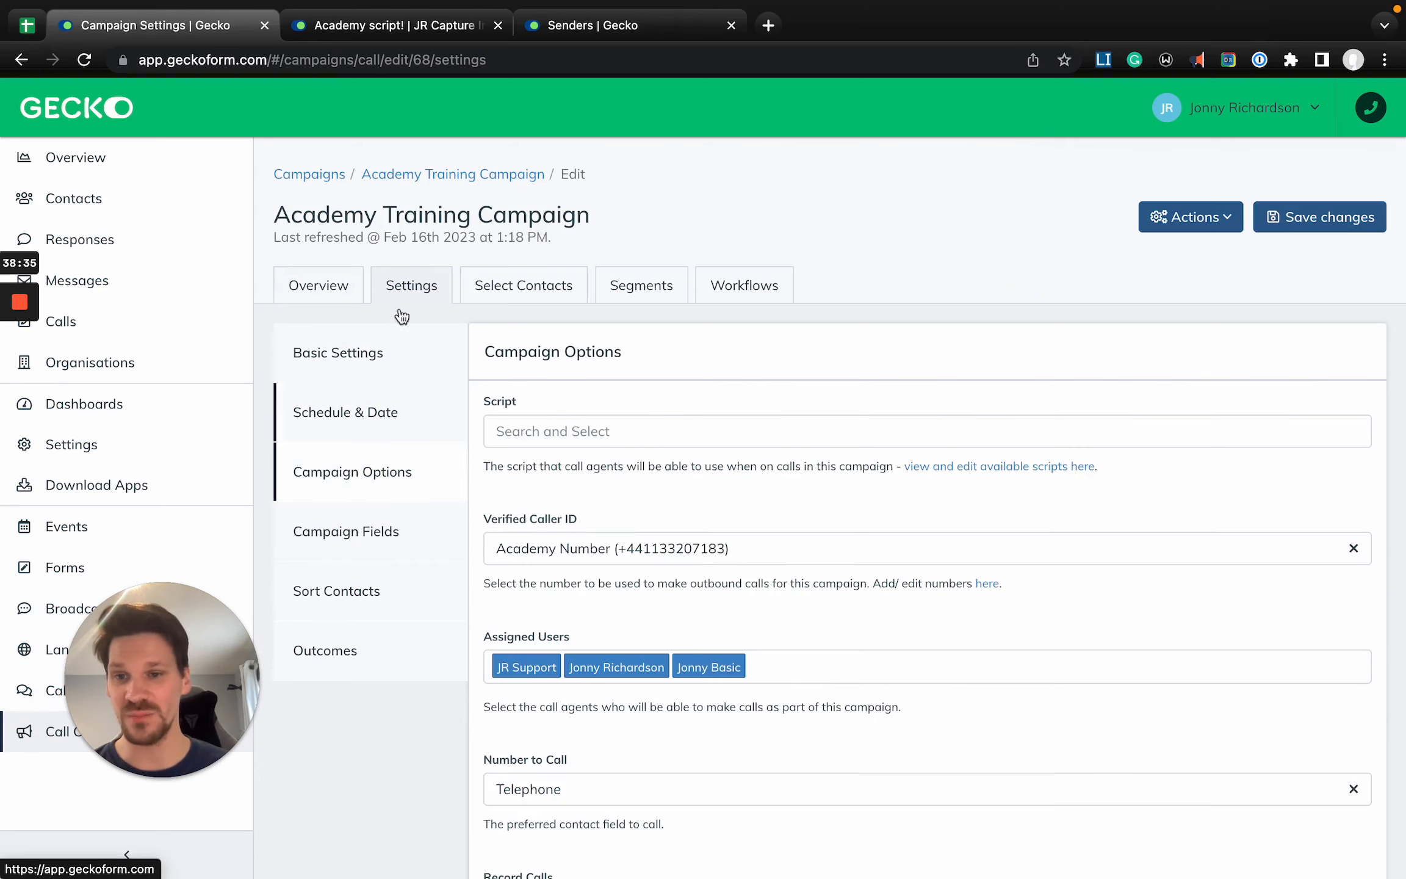
left_click(557, 432)
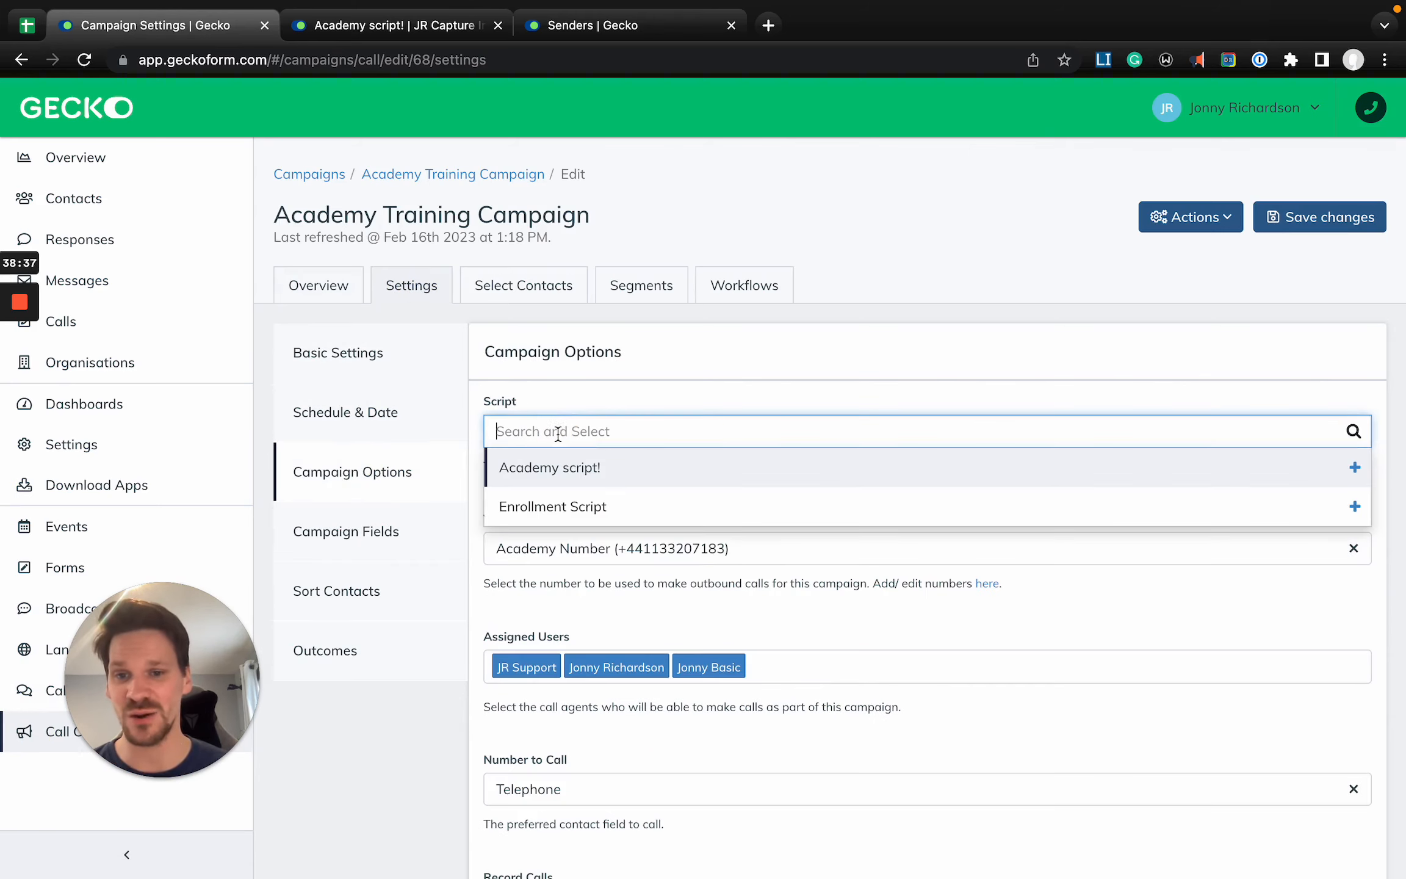
left_click(567, 470)
left_click(836, 368)
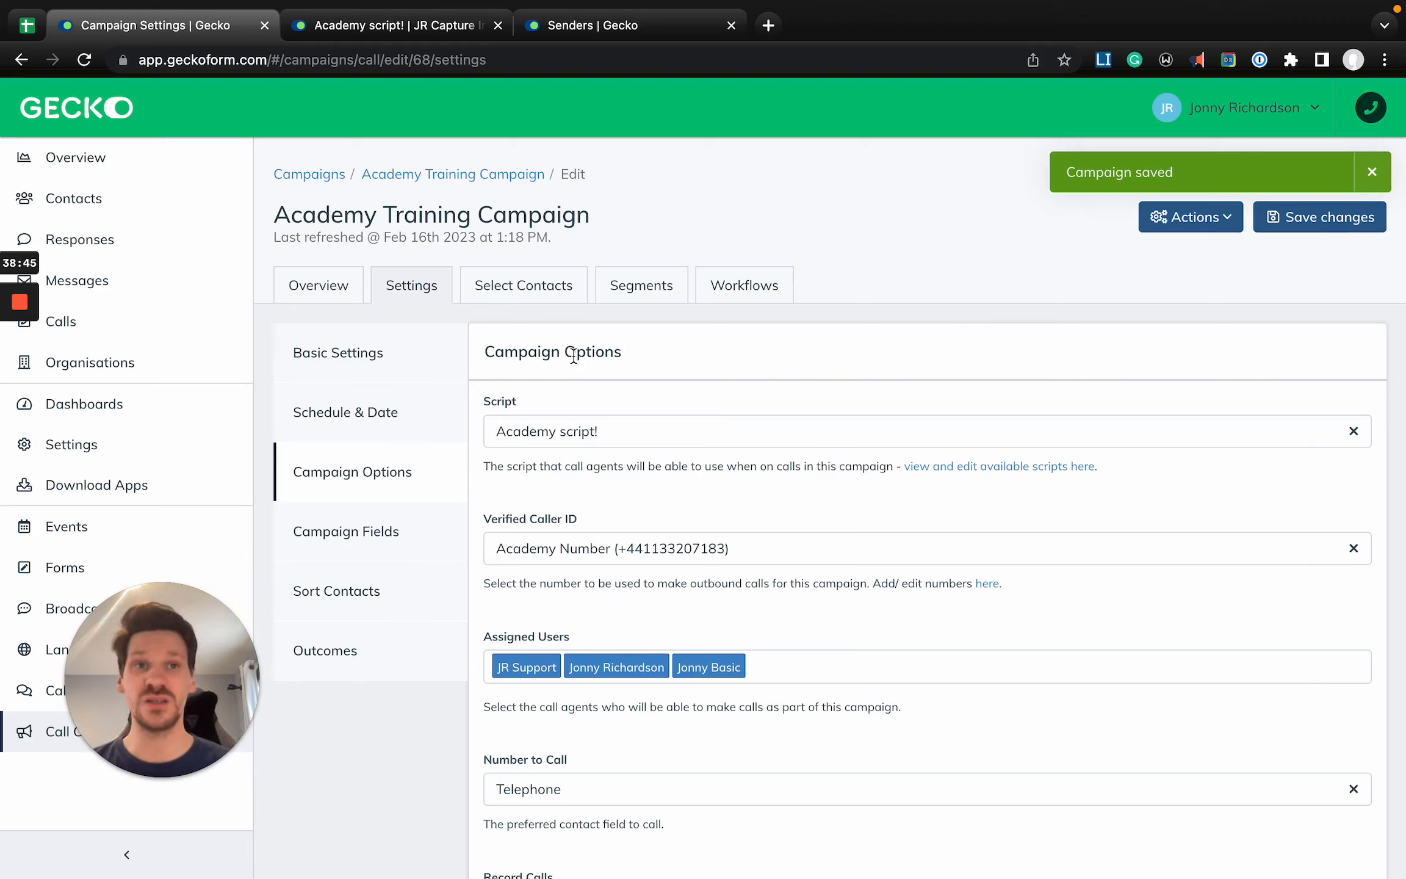
- Review the Academy Training Campaign's overview, basic settings and selected contacts
left_click(339, 290)
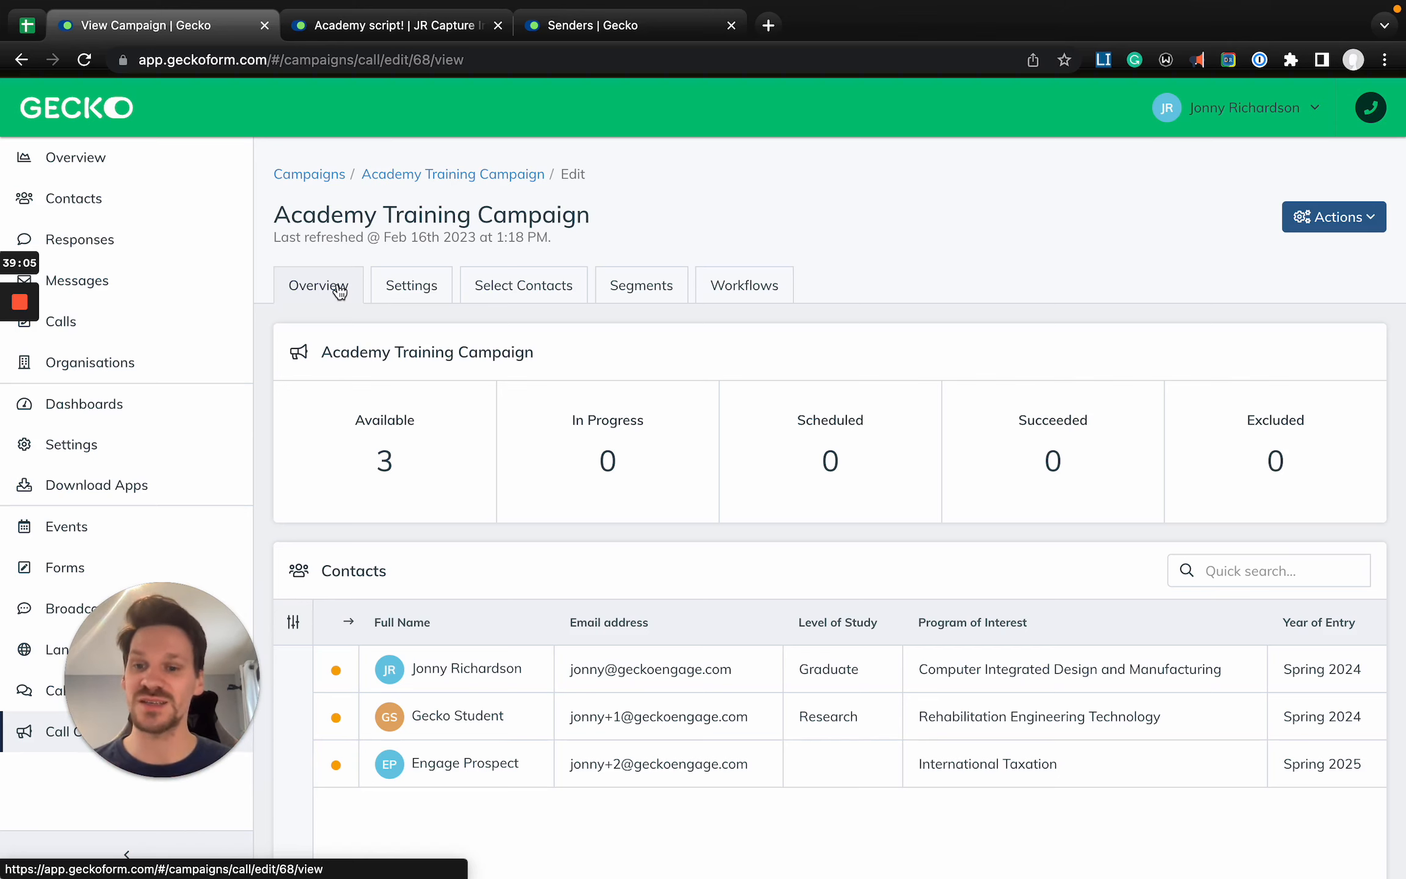
left_click(447, 290)
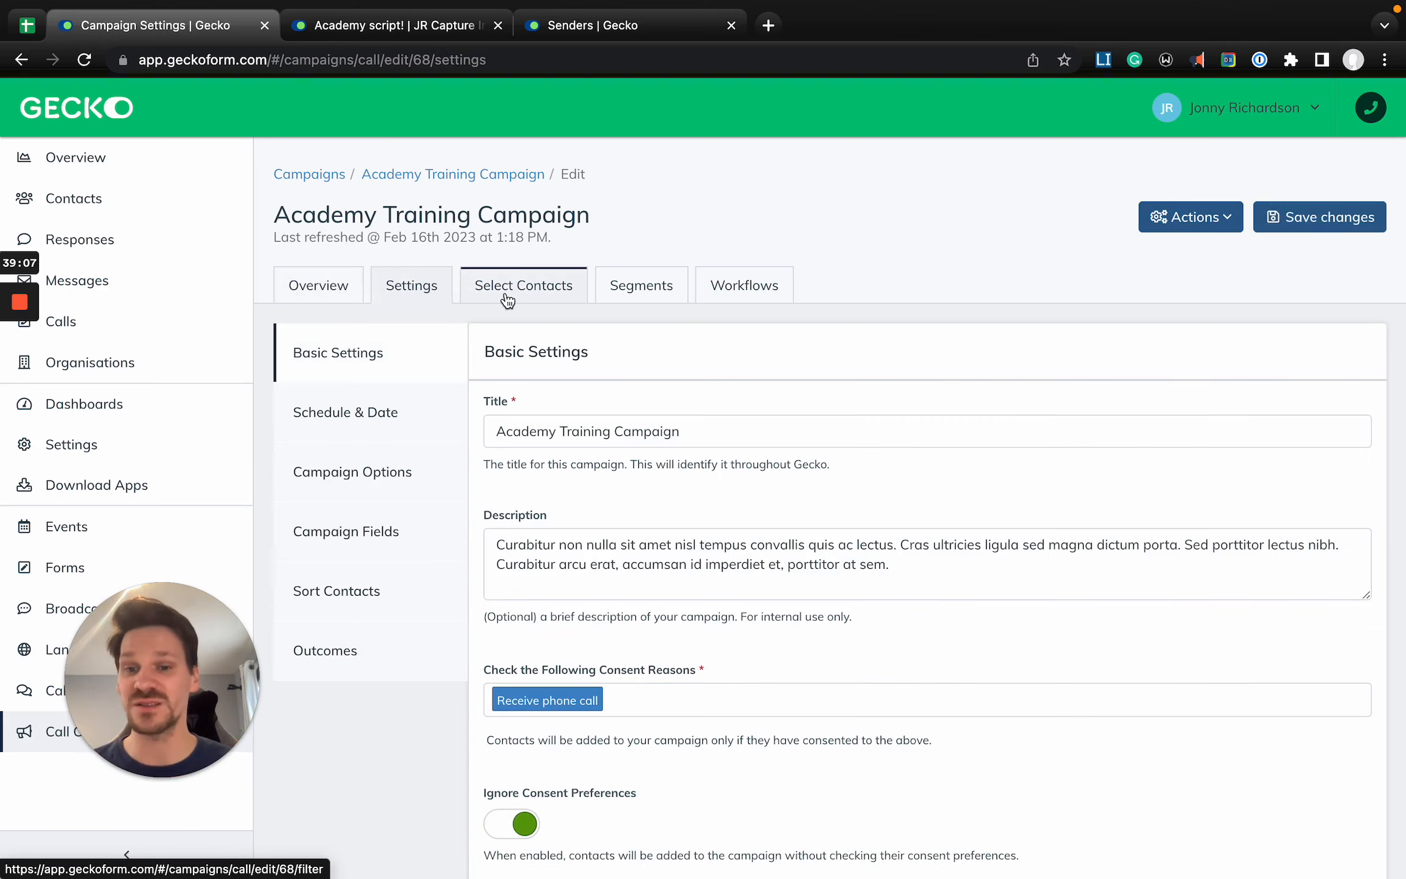
left_click(507, 298)
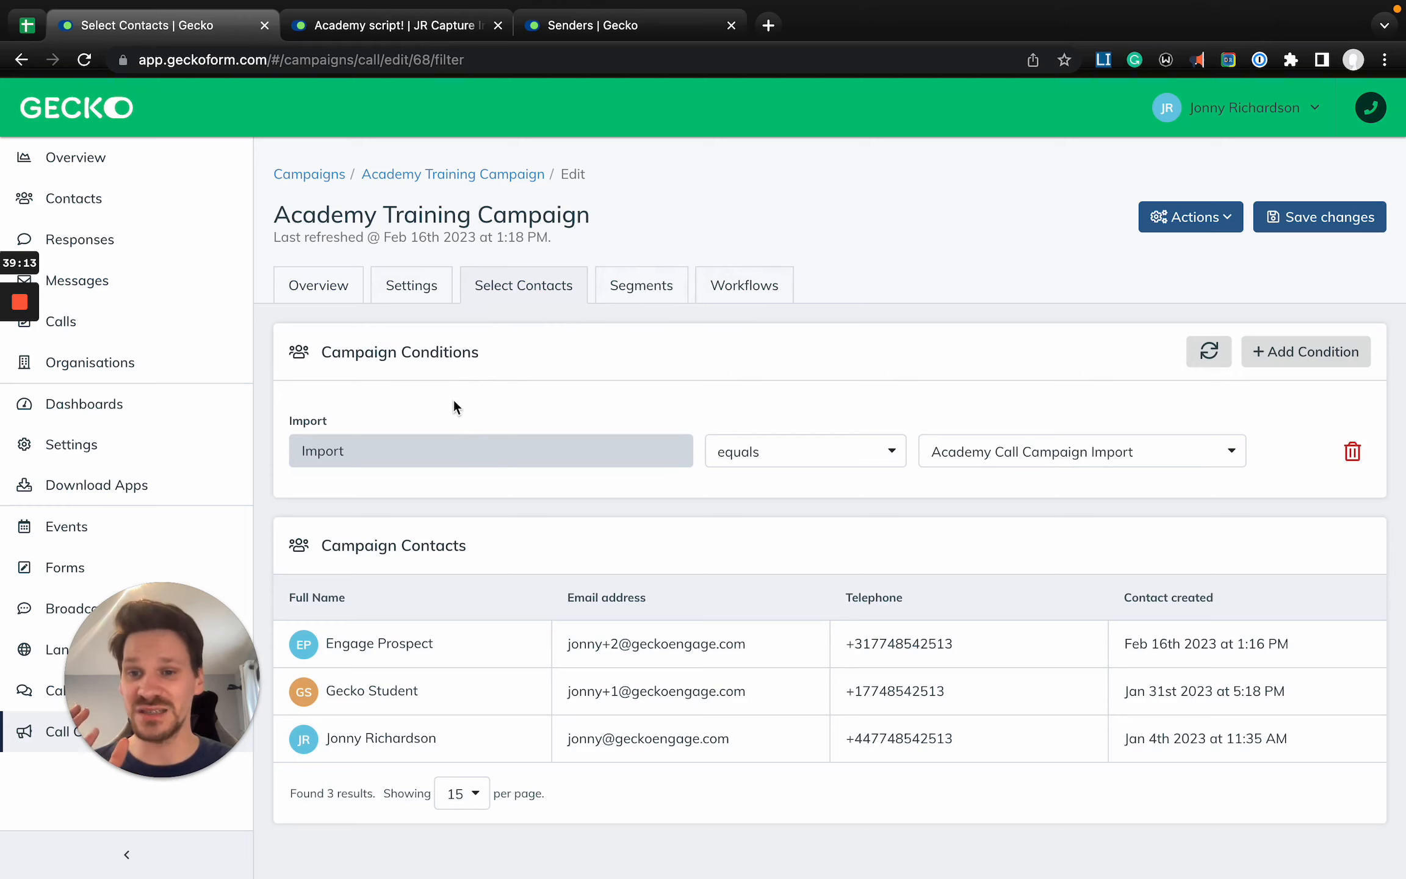
left_click(415, 300)
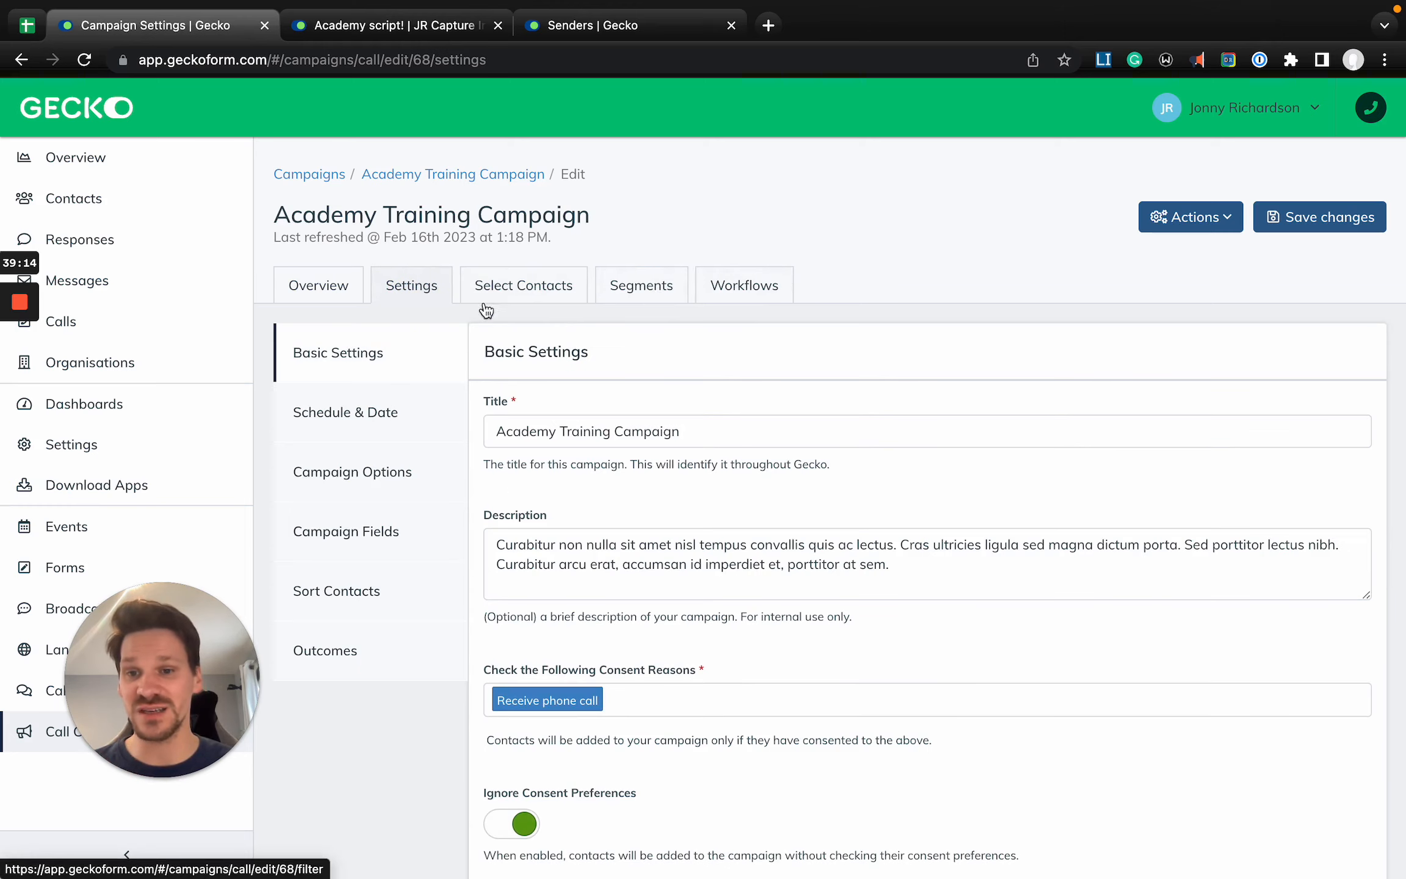
- Review the condition and the SMS and email actions of the Academy Training Campaign's Left voicemail workflow
left_click(745, 294)
scroll(640, 465, "down", 2)
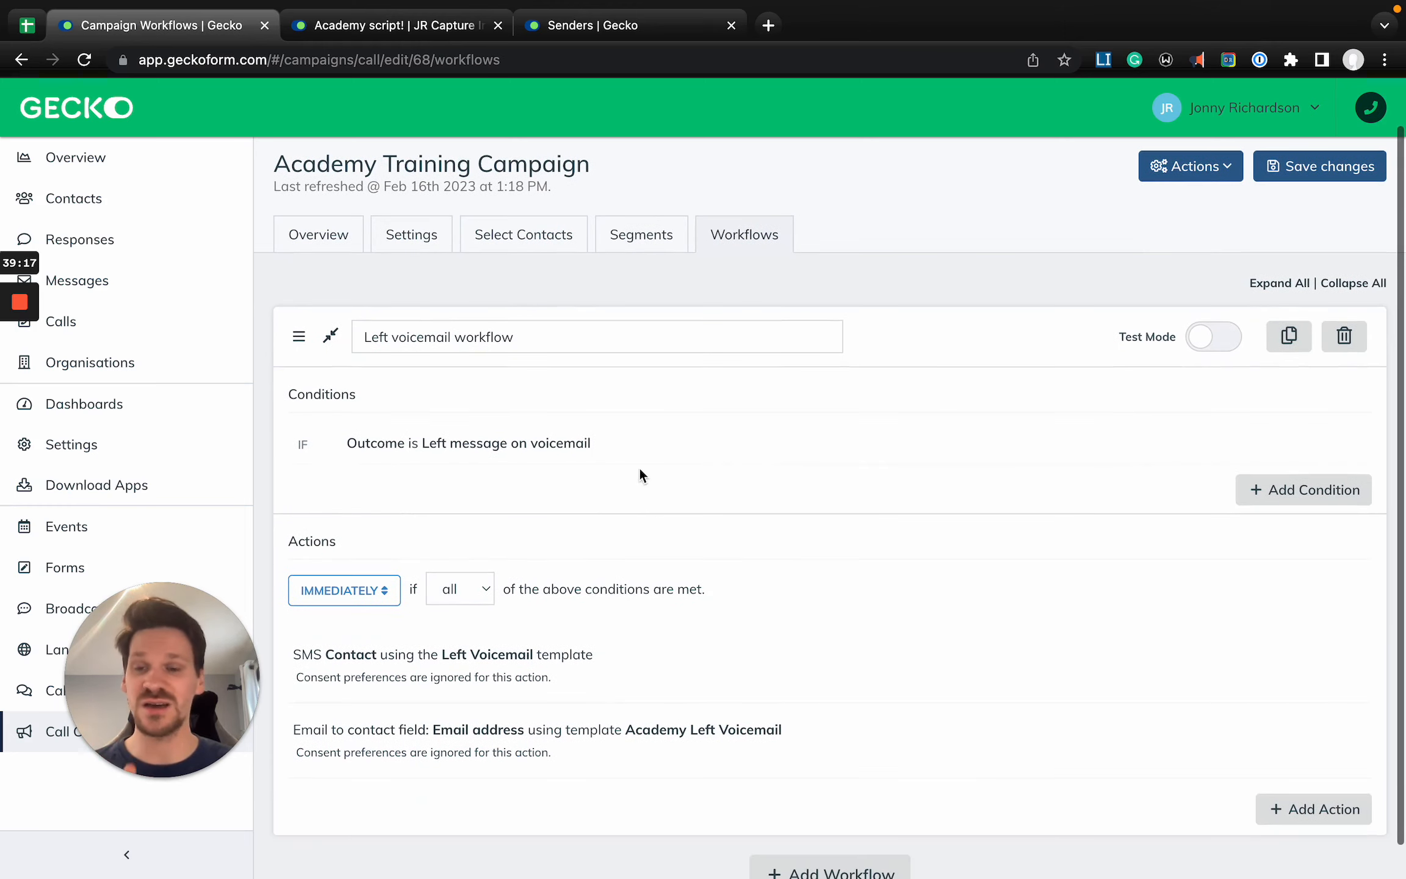
scroll(466, 362, "up", 2)
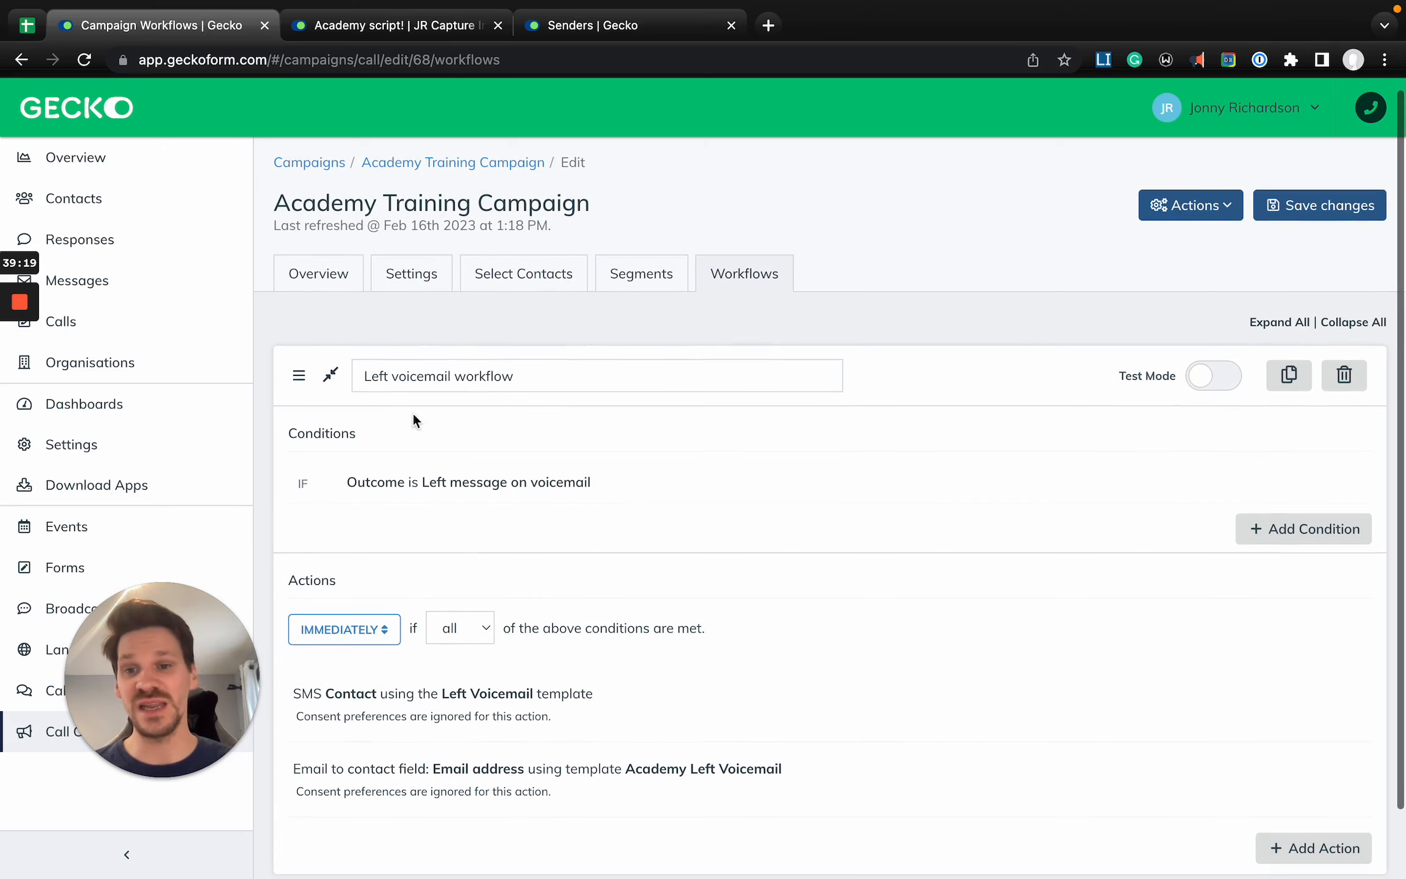
scroll(465, 435, "down", 2)
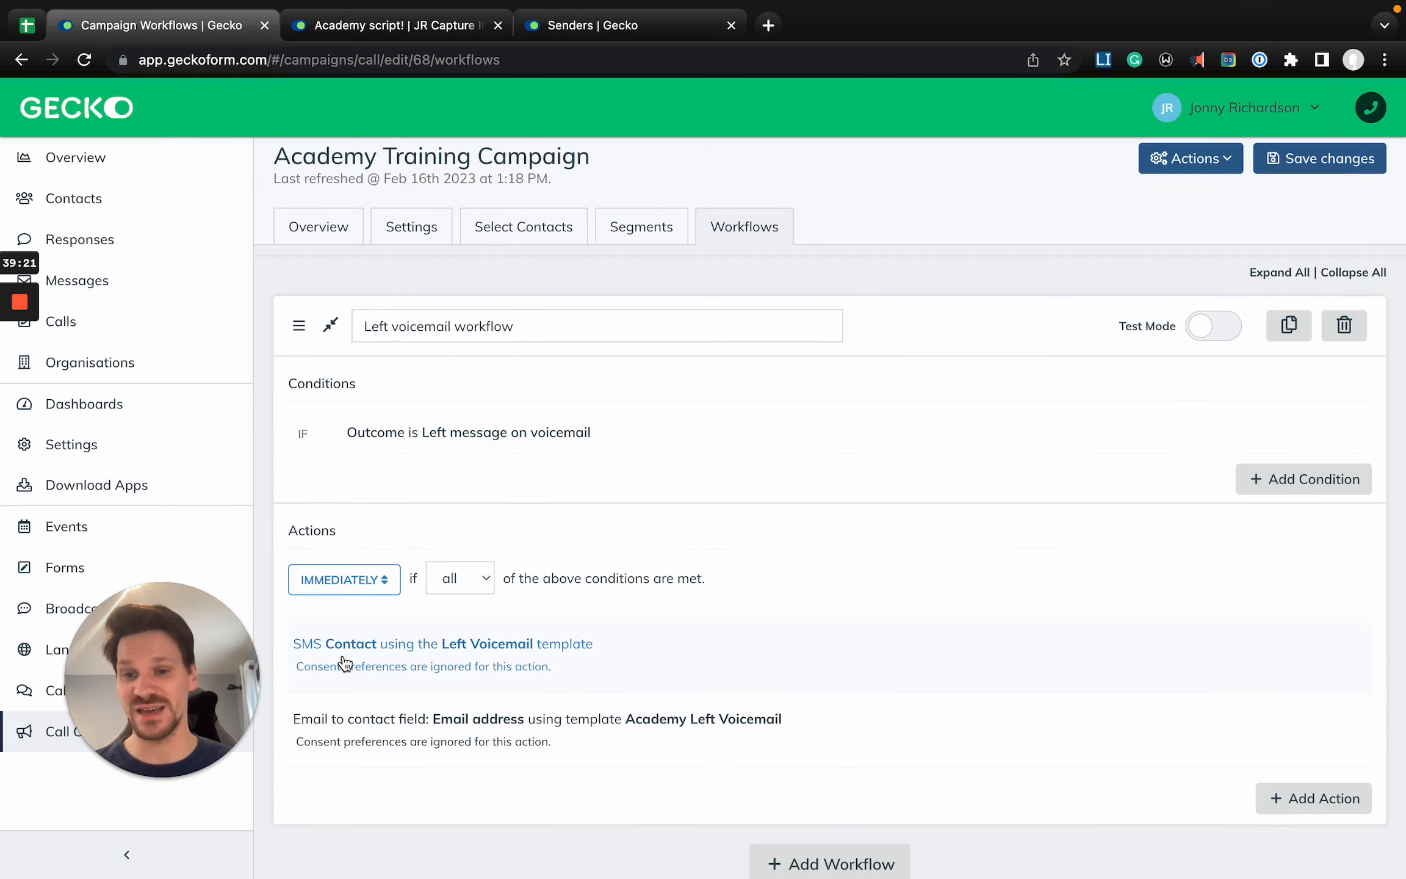
scroll(550, 427, "up", 2)
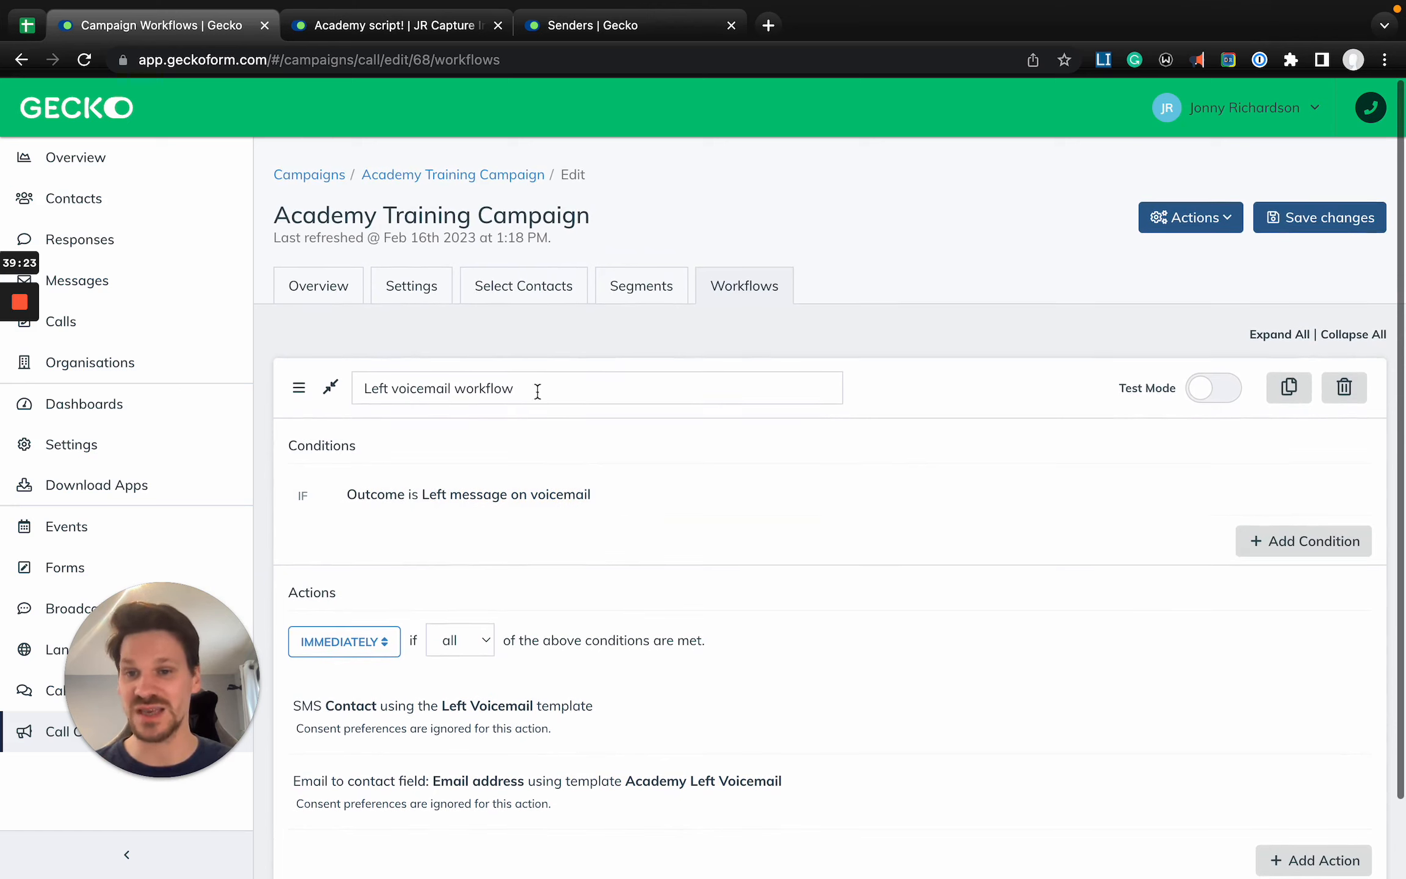
- Review the Academy Training Campaign's overview with its contact list and the available status filters
left_click(335, 299)
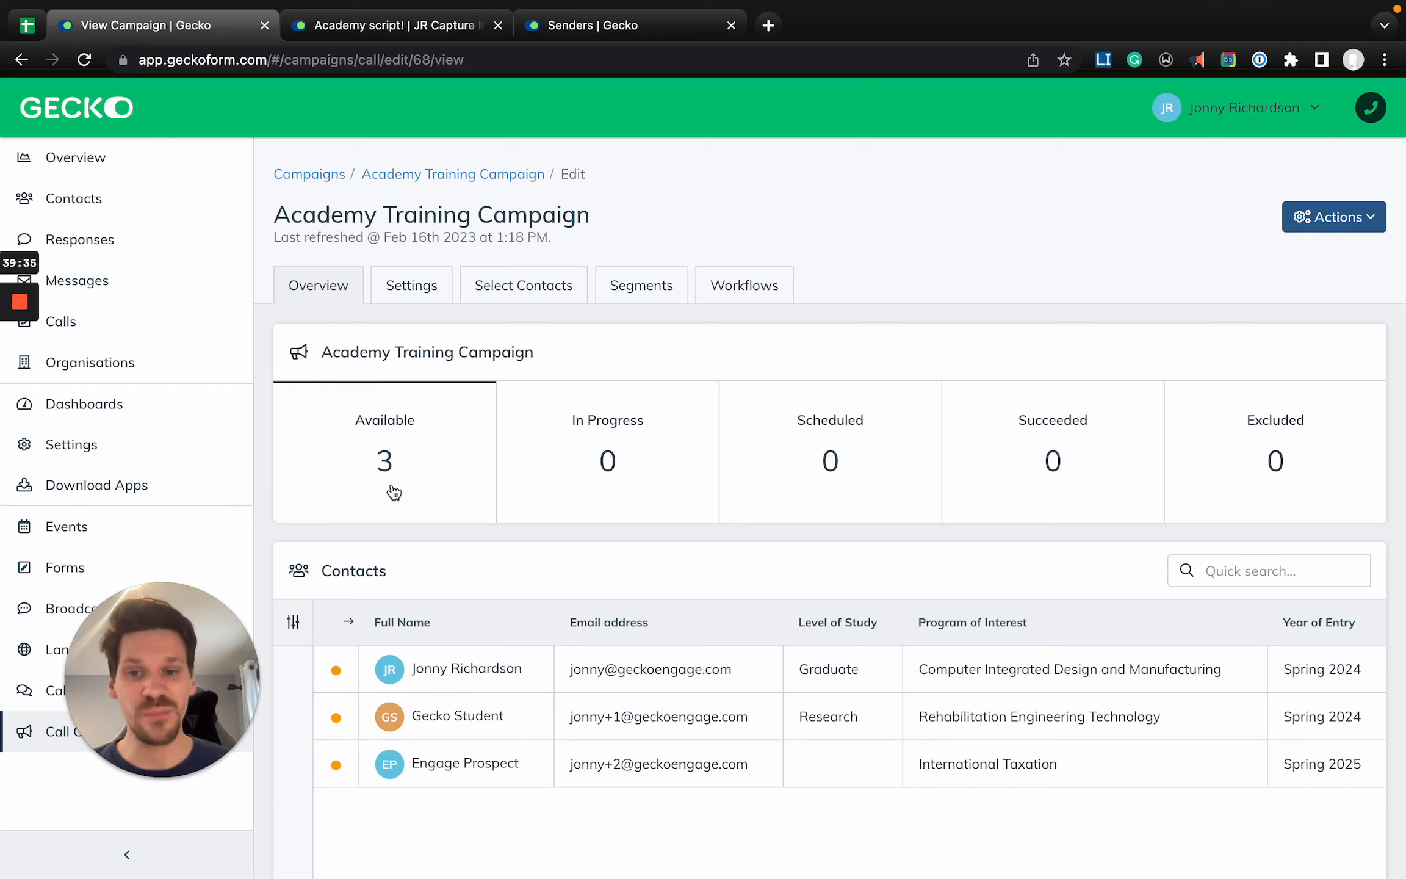
scroll(399, 499, "down", 1)
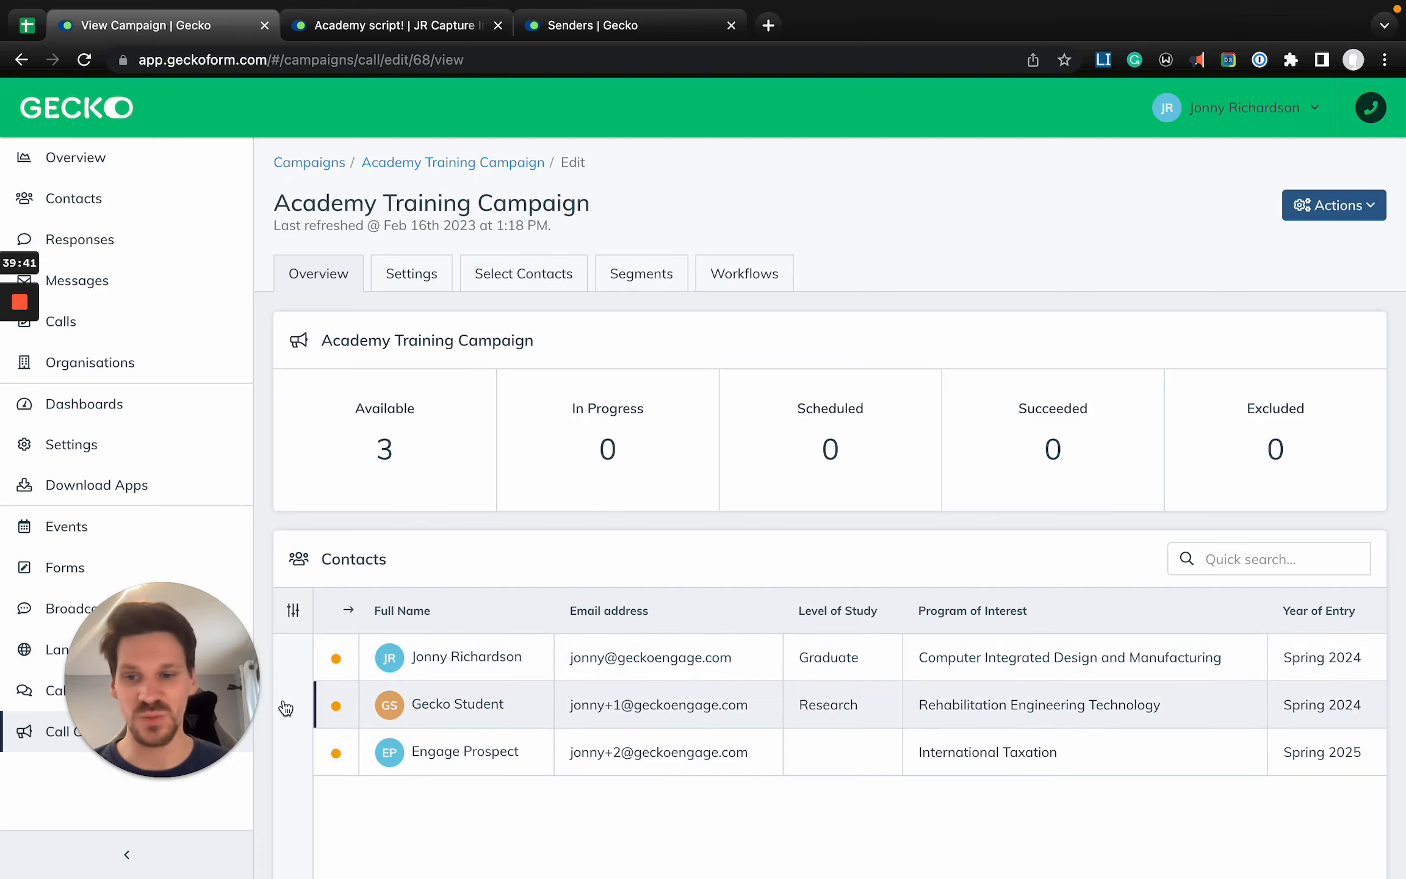
left_click(294, 612)
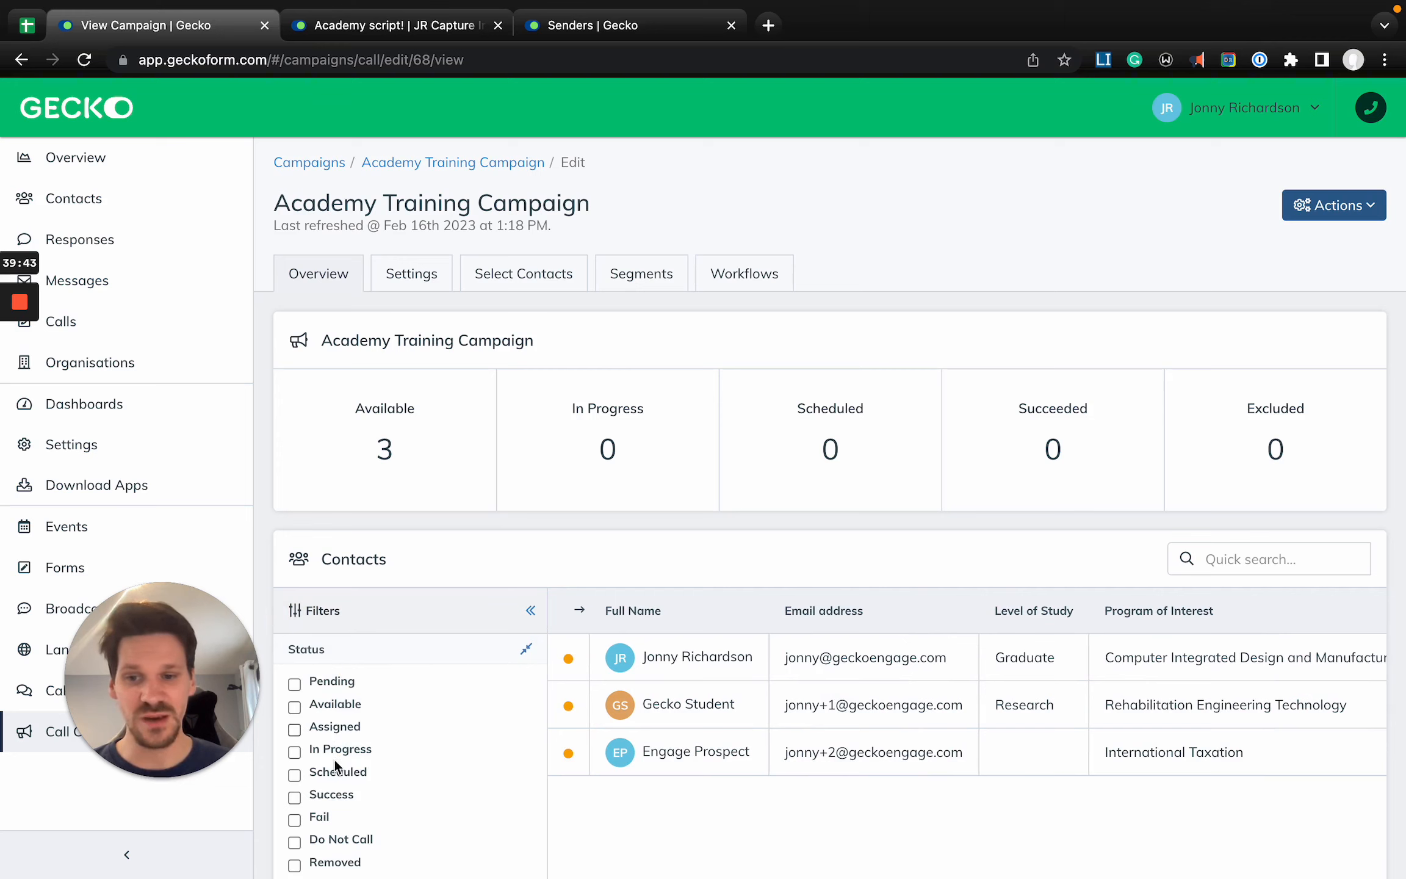
left_click(359, 656)
left_click(371, 618)
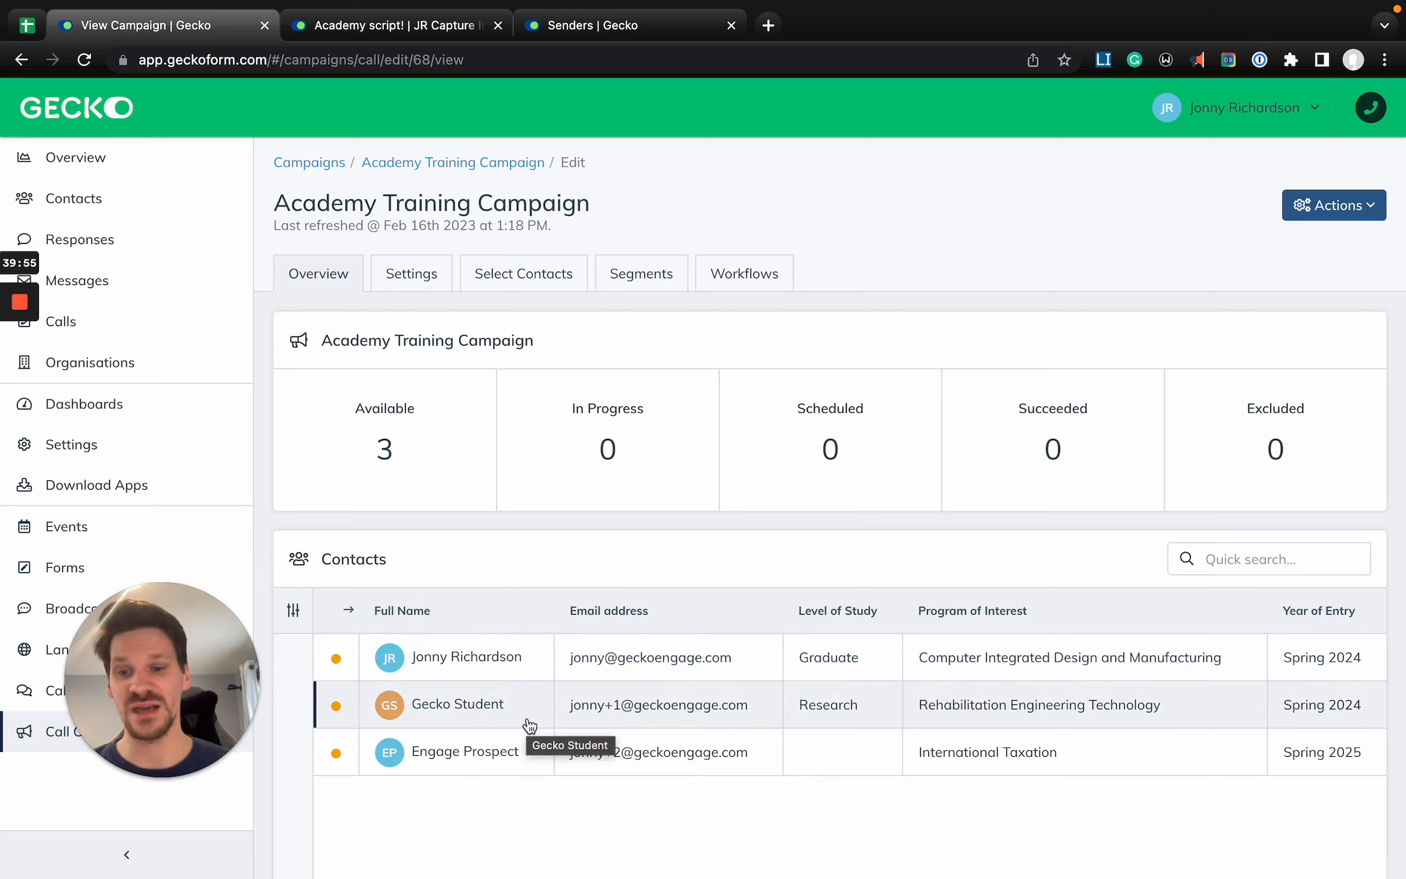
- Open the campaign contact whose level of study is Research and preview the latest email sent to them, closing the preview when done
left_click(462, 720)
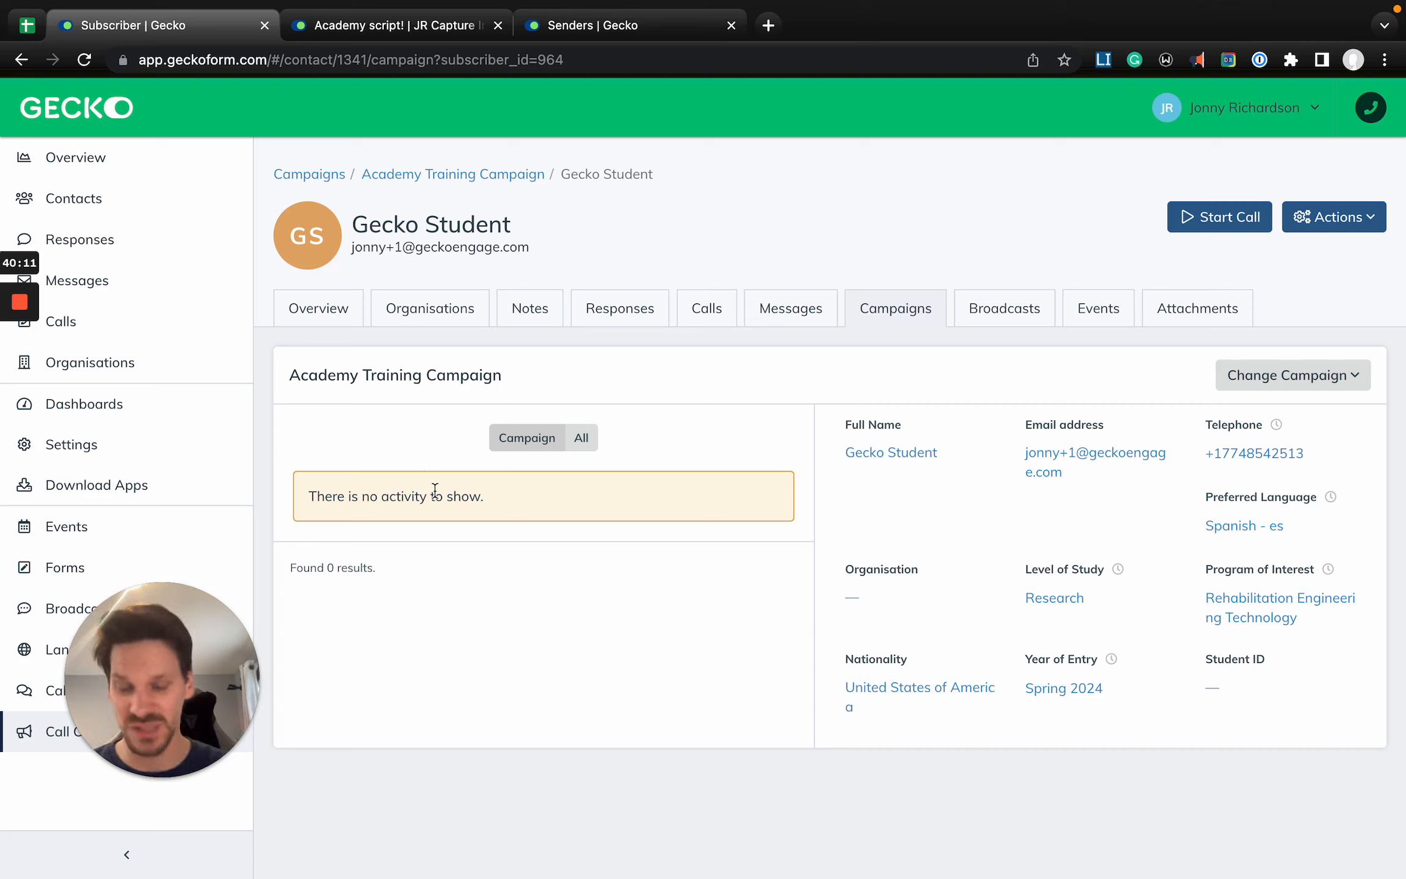
left_click(792, 311)
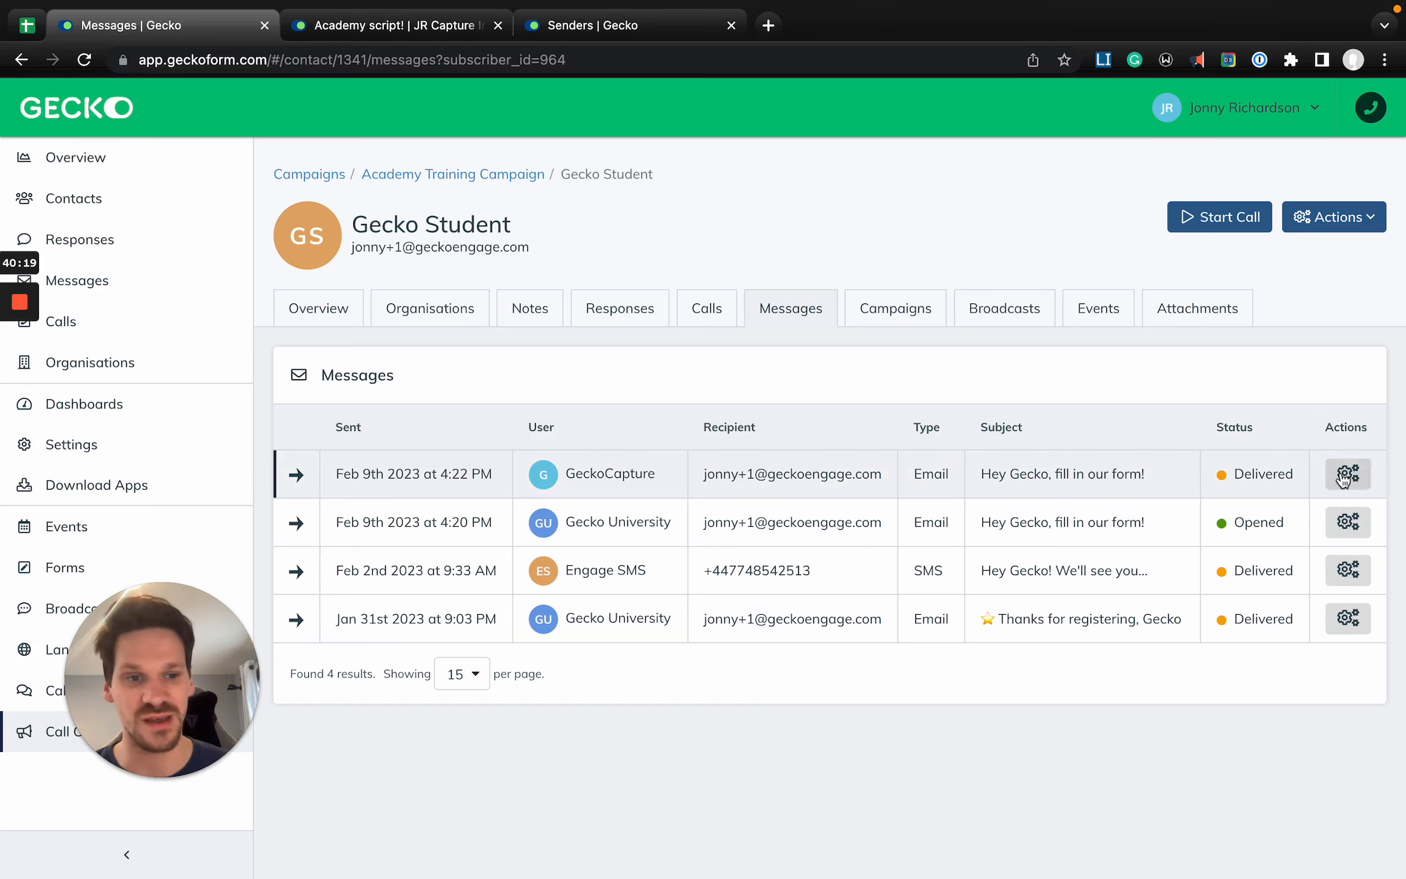
left_click(1363, 476)
left_click(1264, 512)
scroll(919, 458, "down", 2)
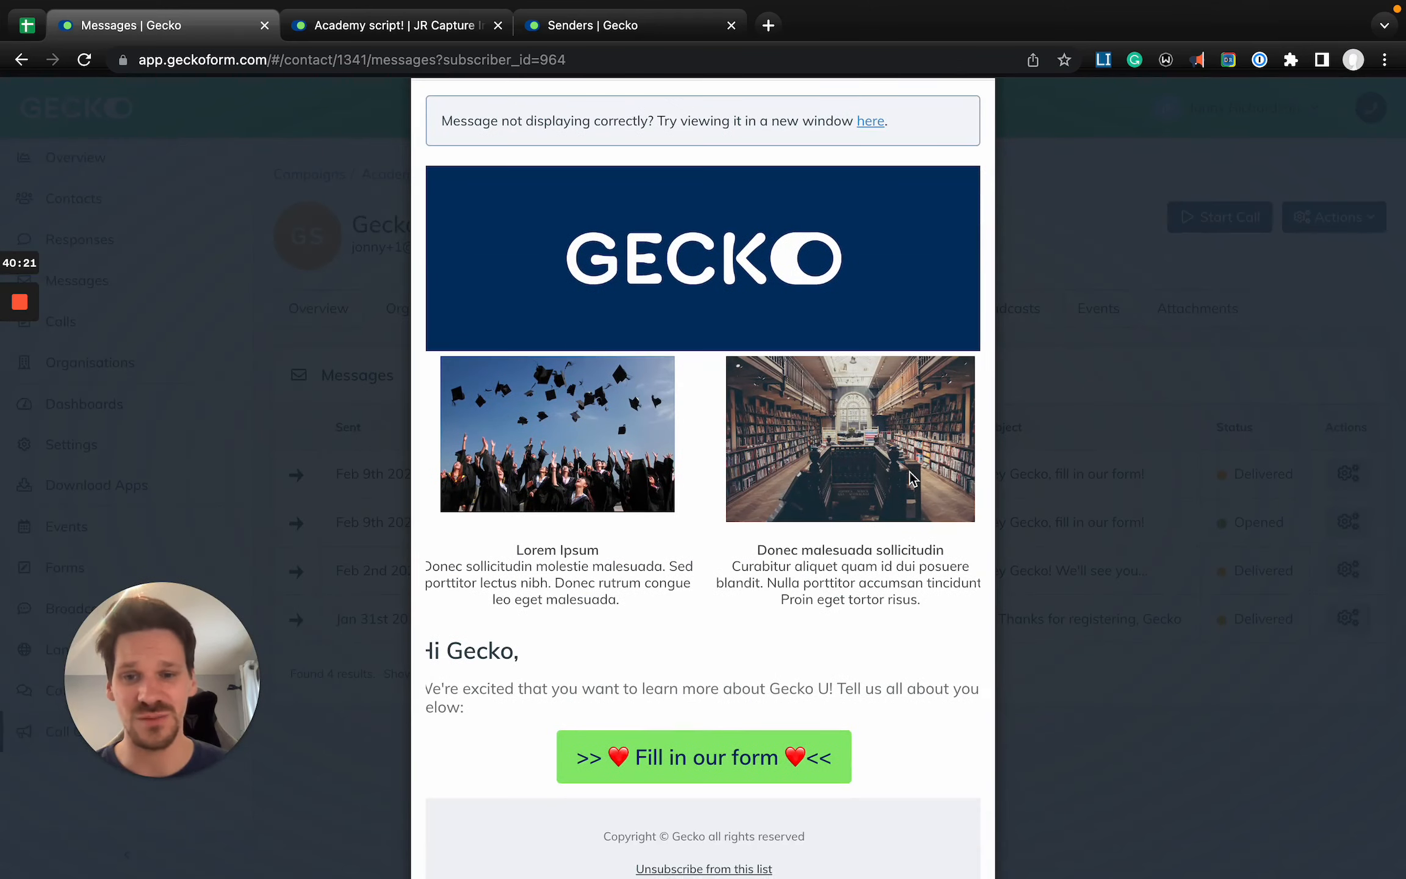
scroll(574, 688, "down", 2)
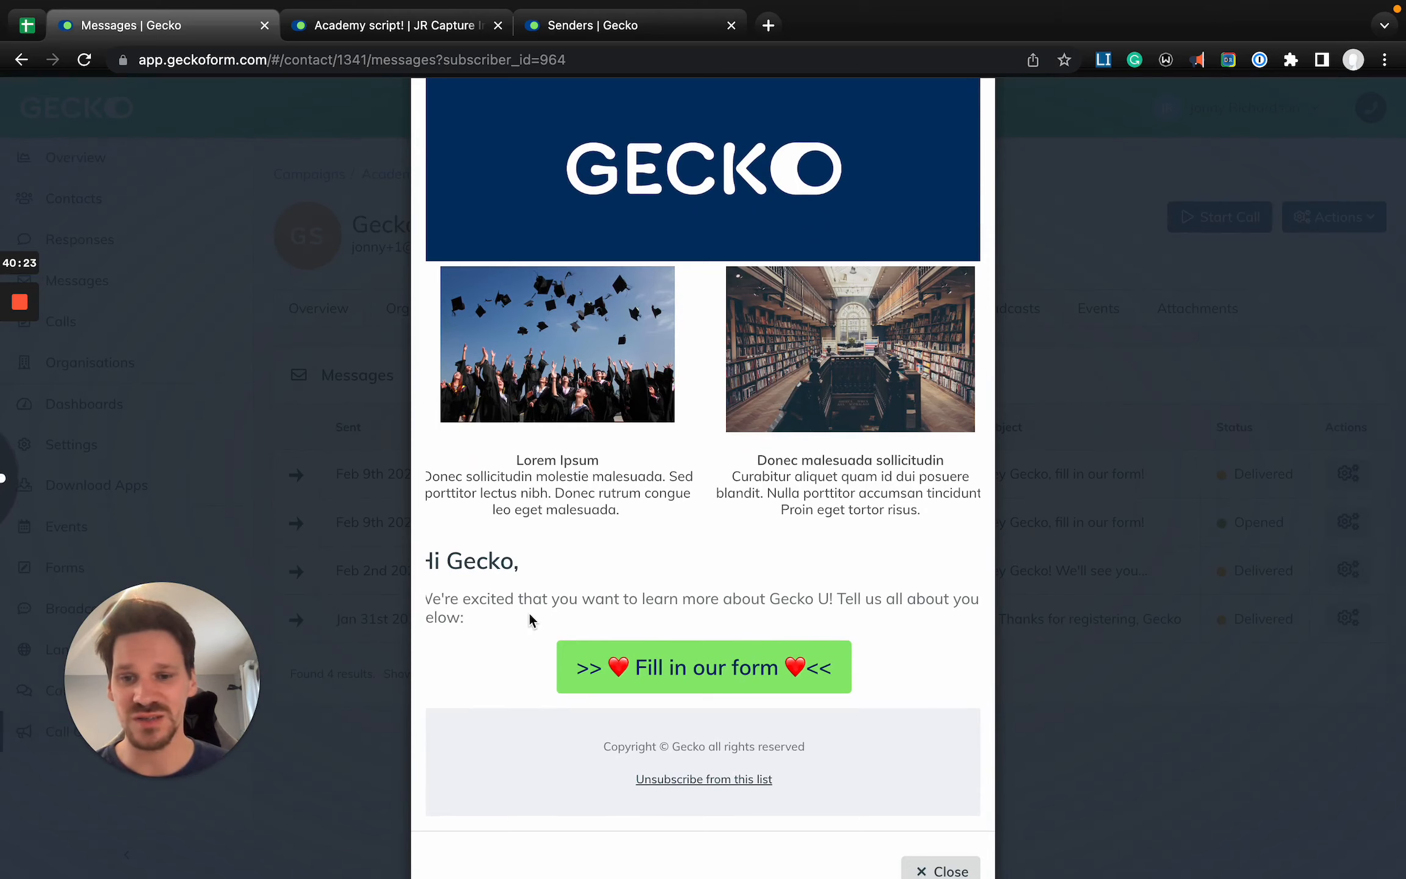
scroll(688, 527, "up", 4)
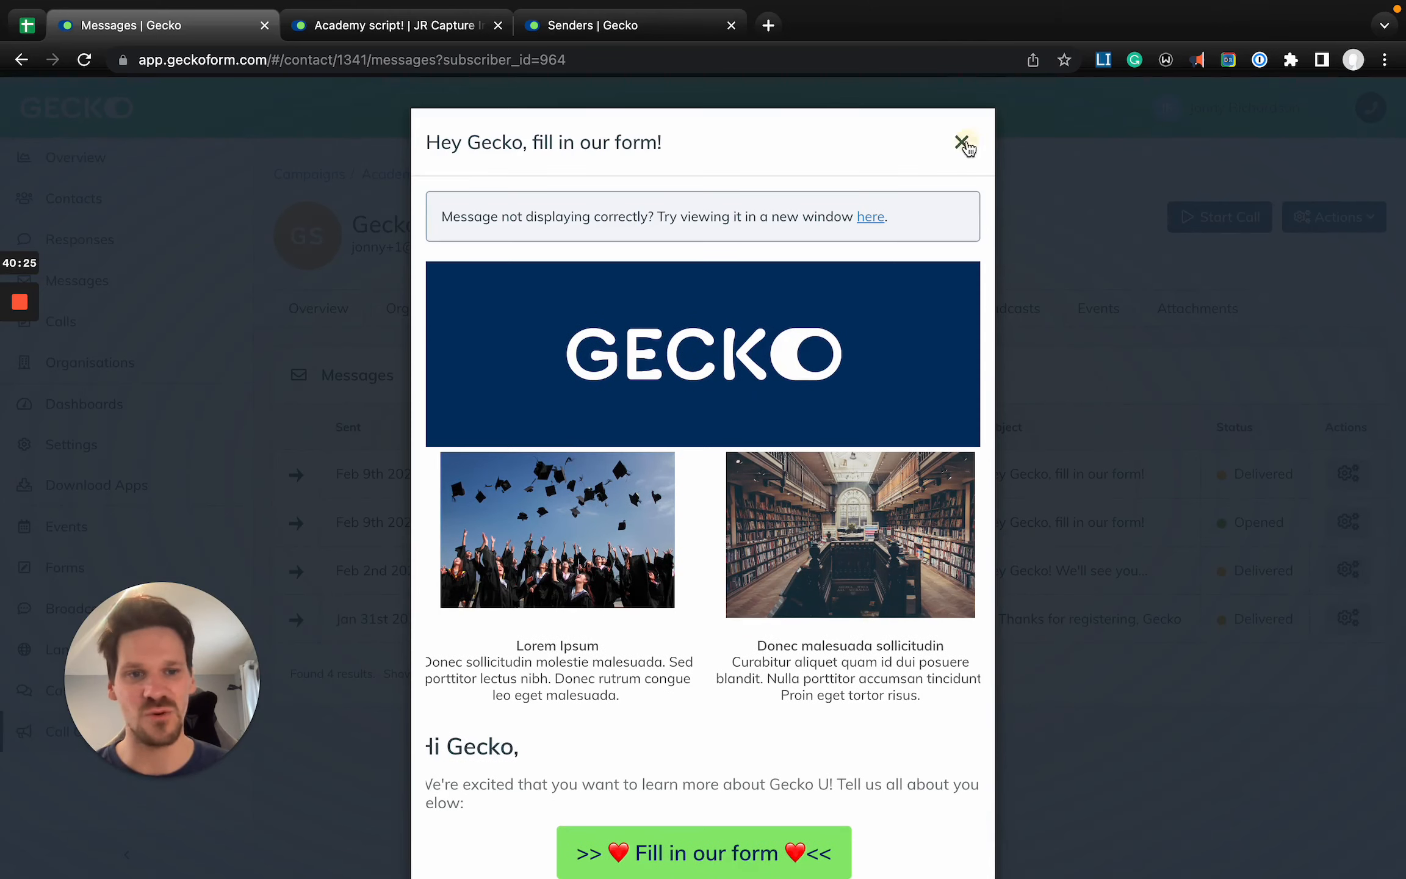
left_click(963, 143)
- Check the contact's responses, calls, events and campaigns, and return to their Academy Training Campaign record
left_click(635, 321)
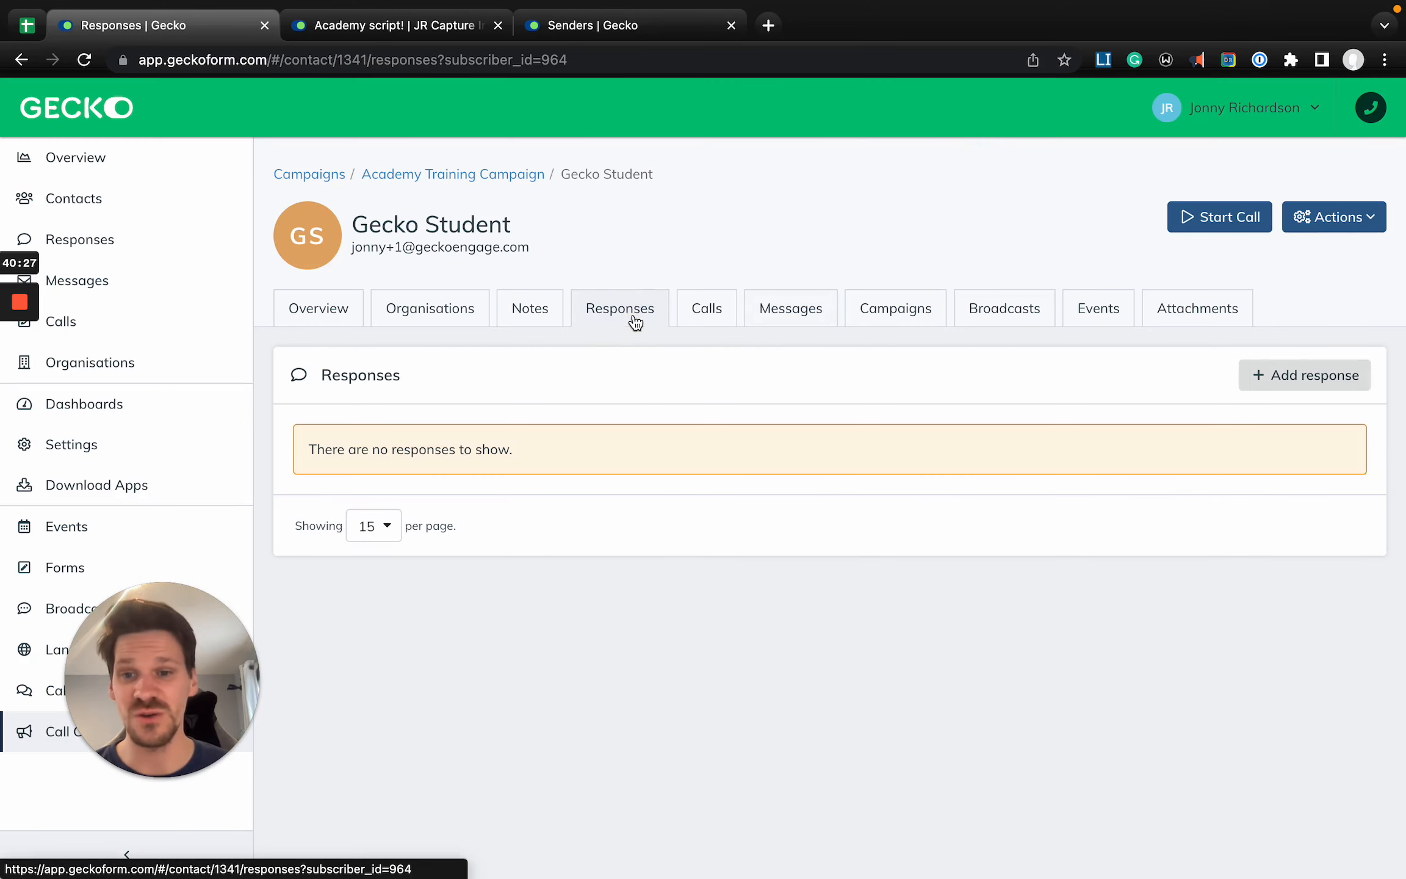
left_click(709, 321)
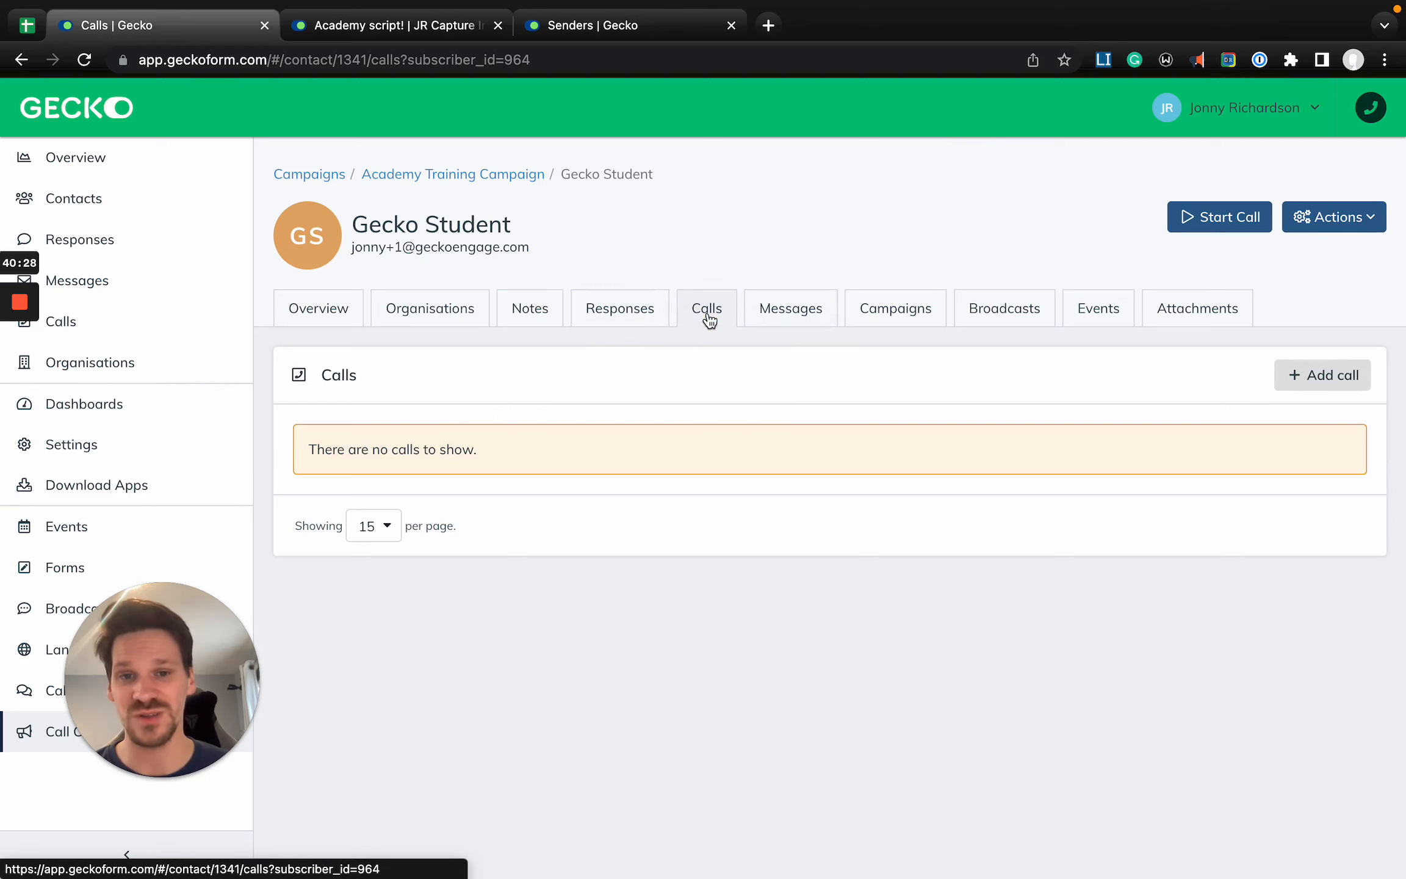
left_click(908, 315)
left_click(1091, 316)
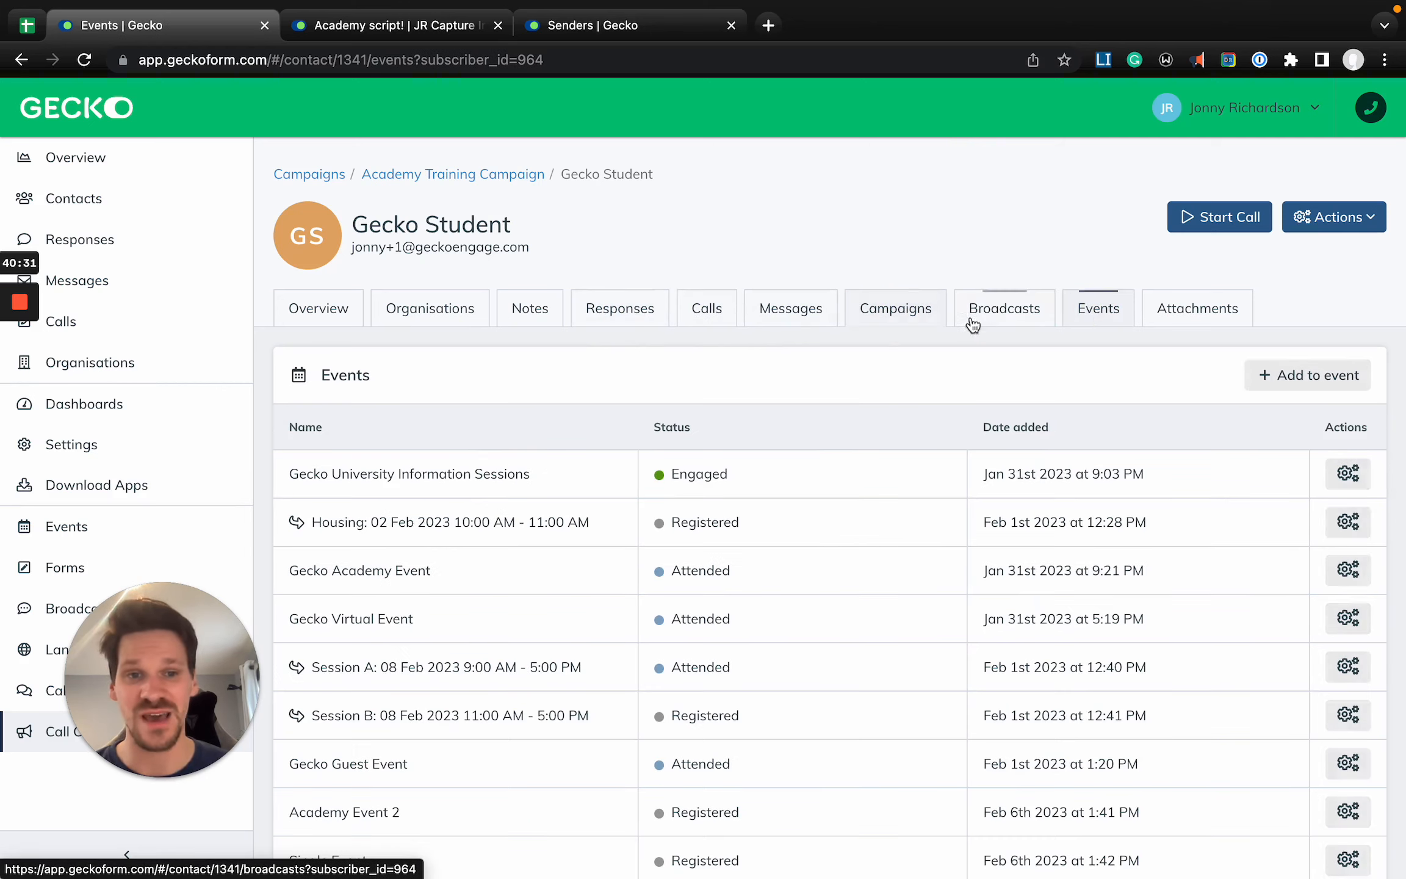
left_click(910, 320)
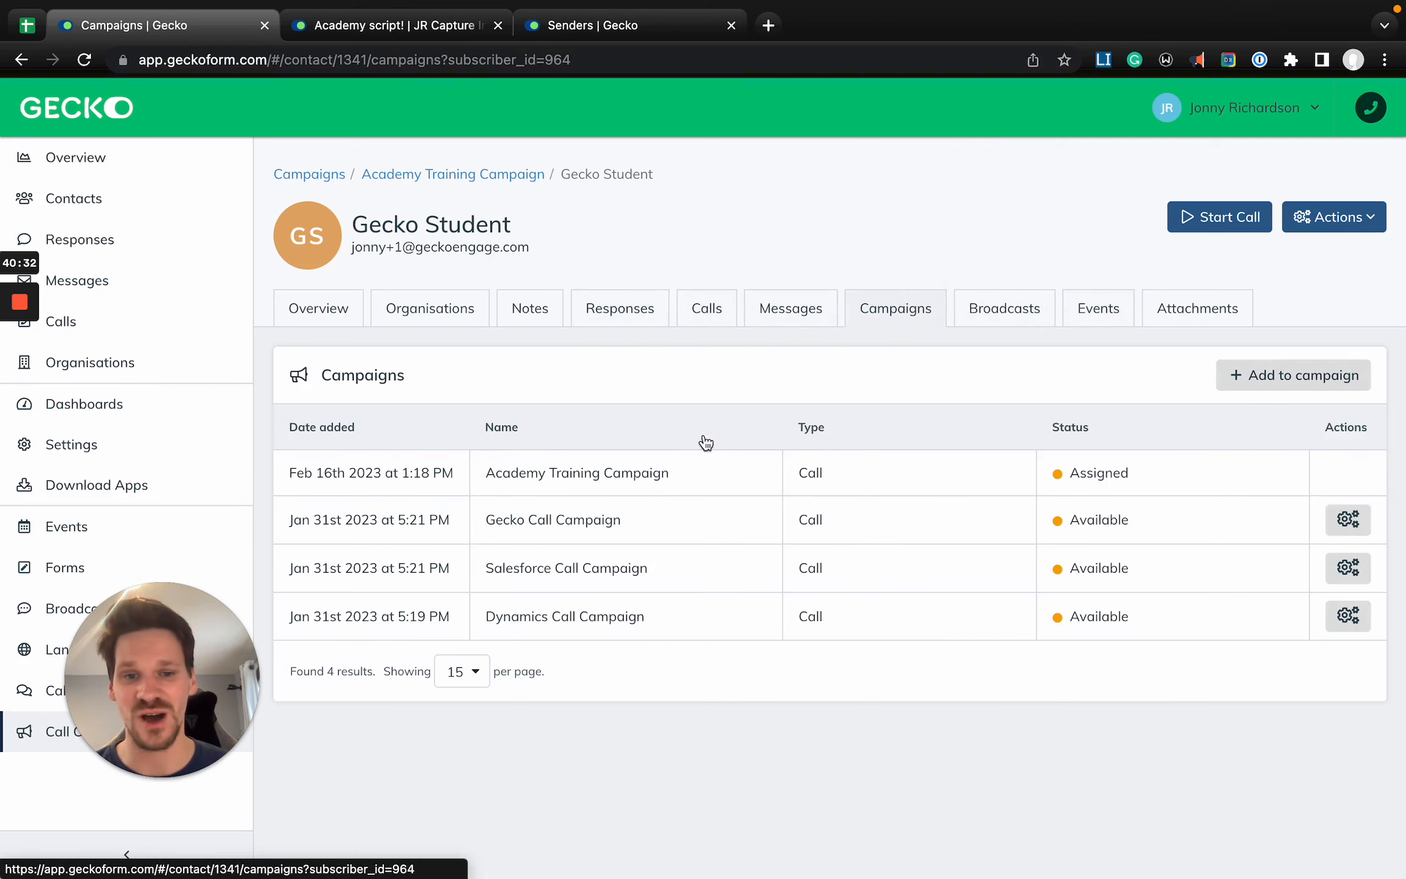
left_click(666, 478)
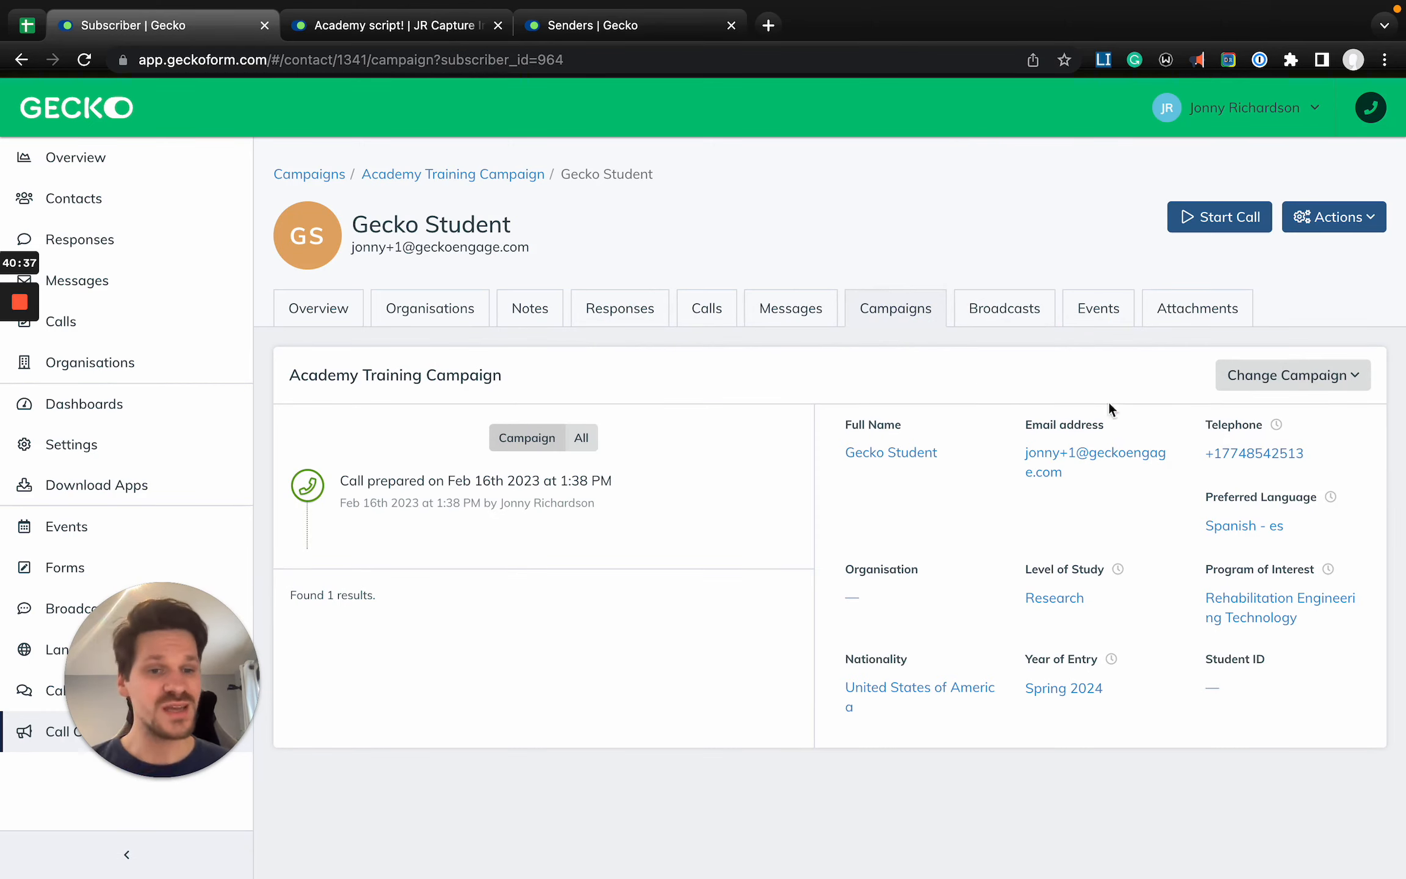
- Place a call to the contact's telephone number from the Academy Training Campaign and end it after a few seconds
left_click(1224, 225)
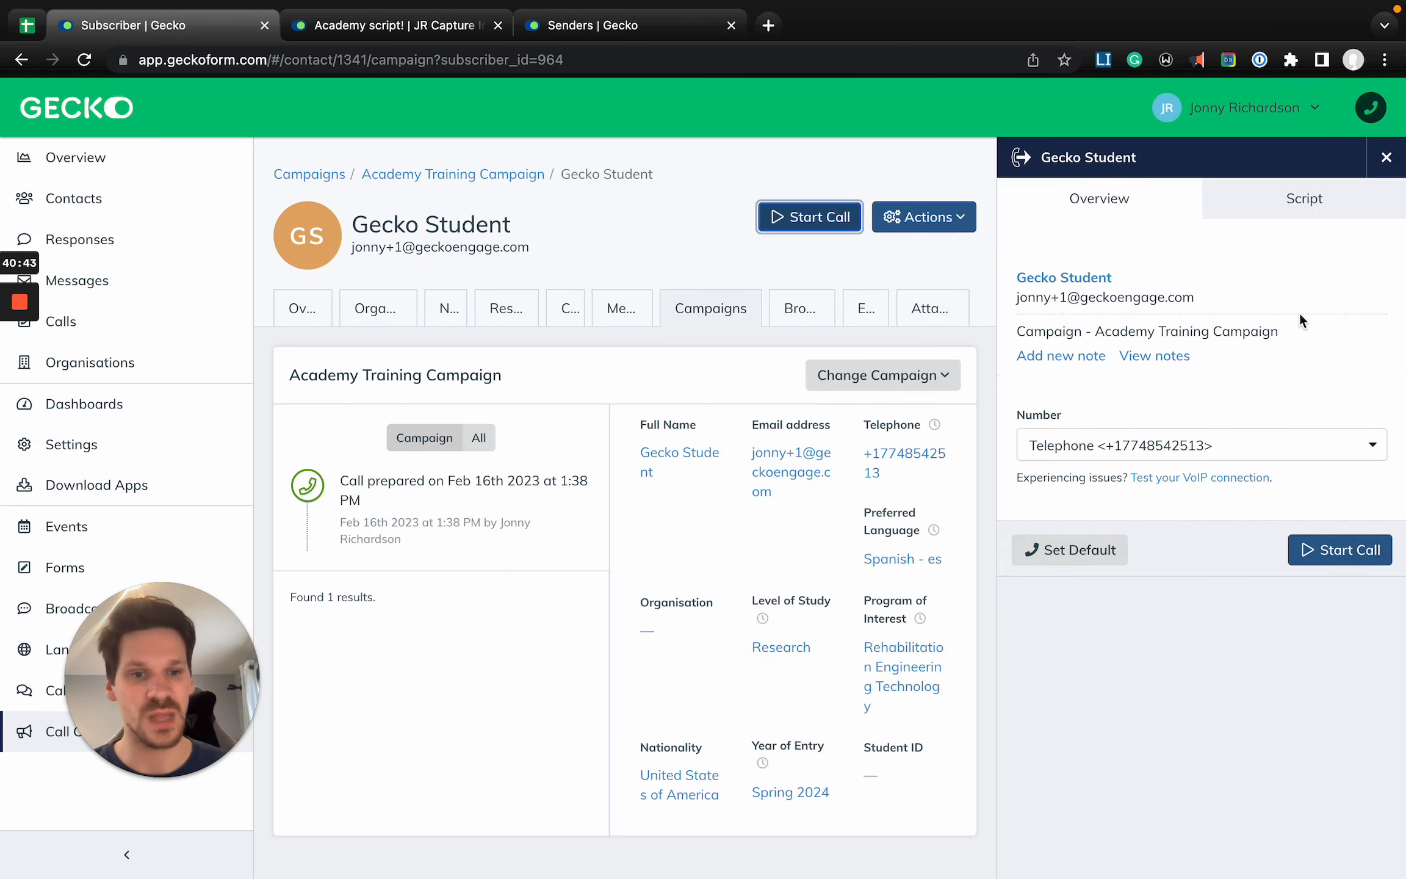
left_click(1330, 563)
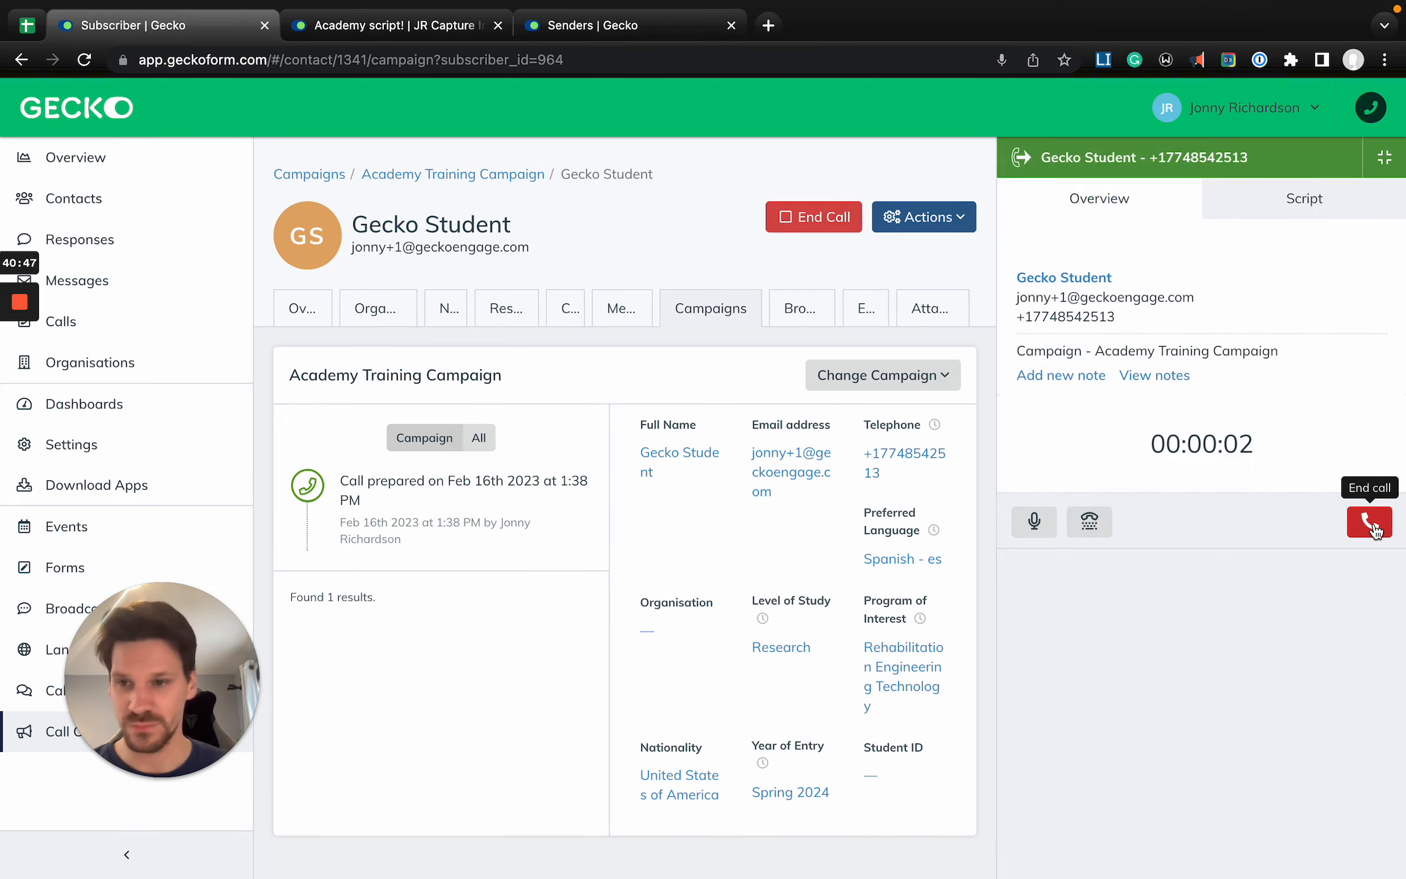
left_click(1372, 525)
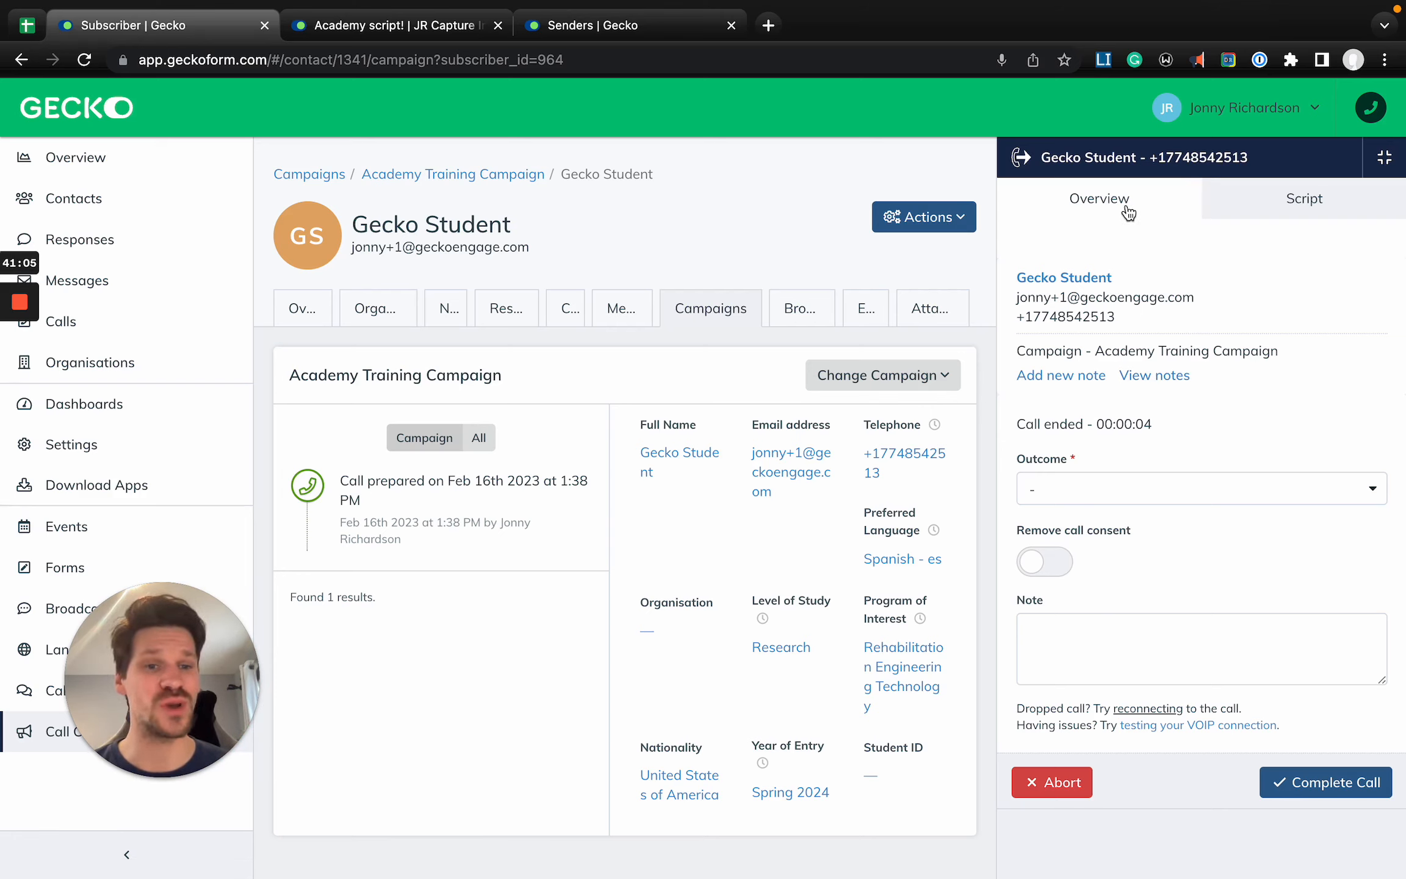
- View the call script and examine the personalised contact name in its greeting
left_click(1263, 212)
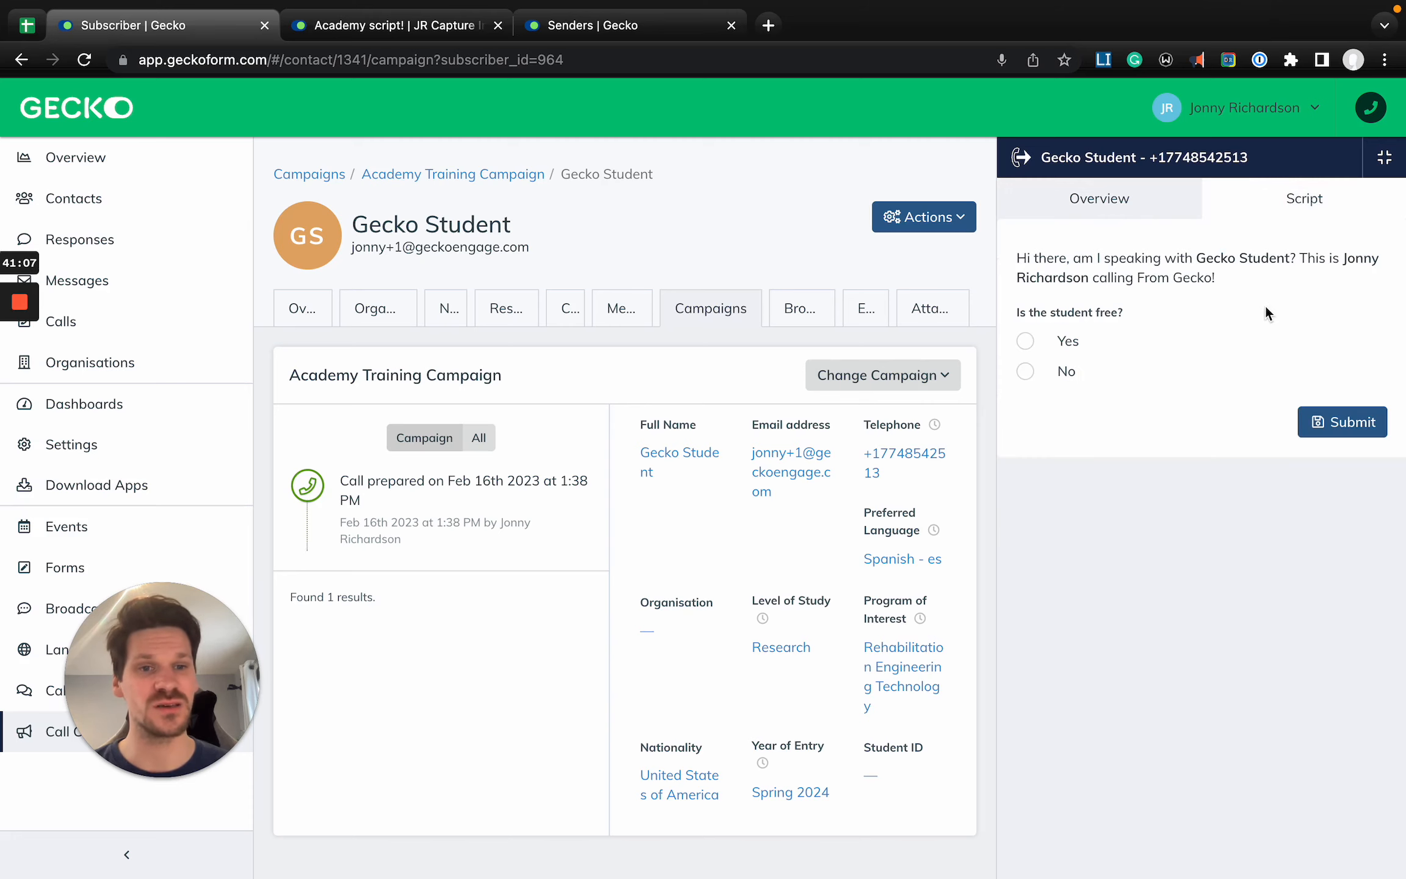
scroll(1266, 307, "up", 5)
scroll(1266, 306, "right", 2)
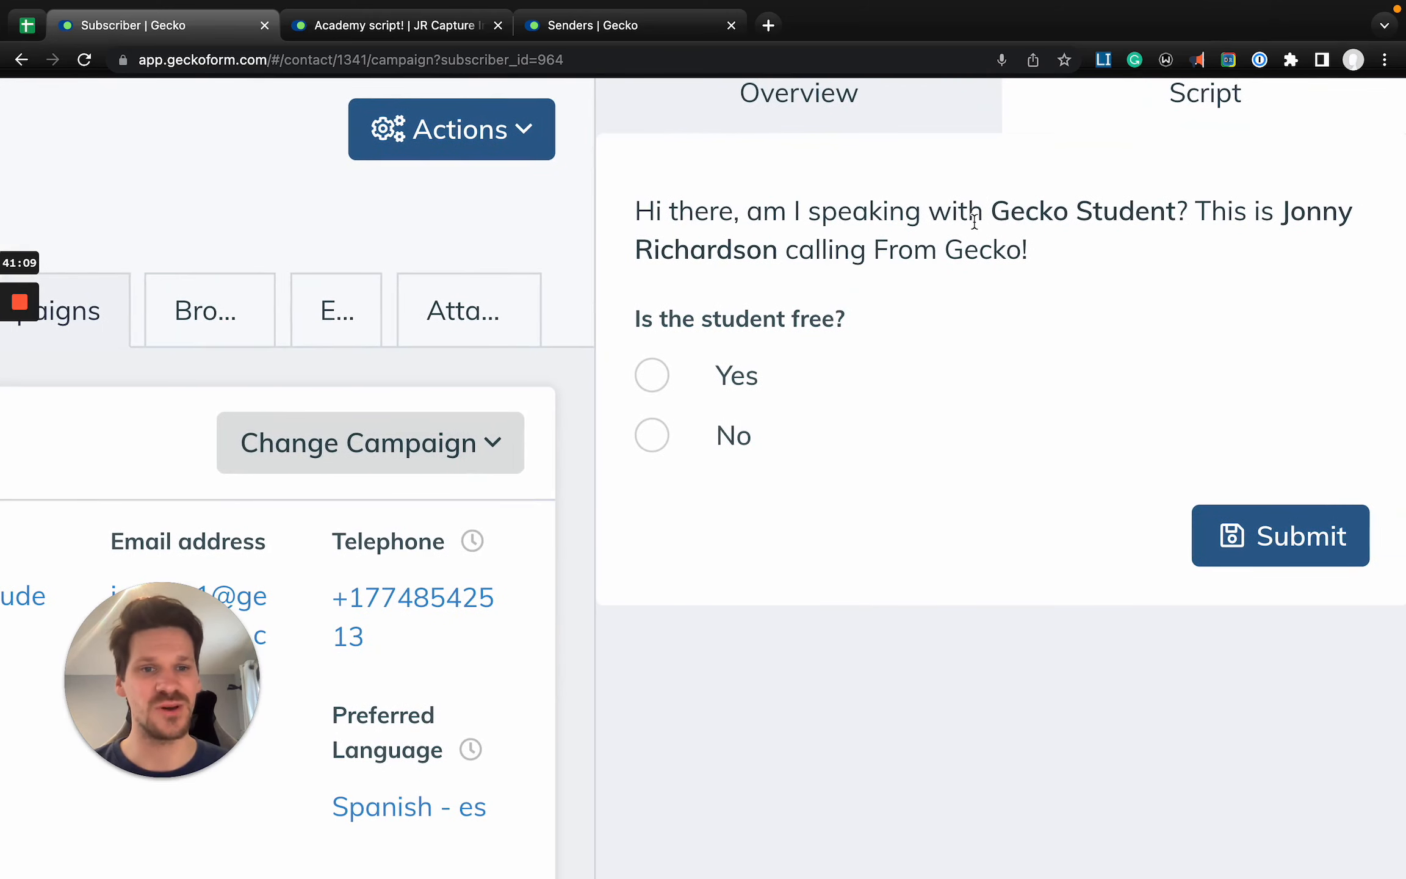
left_click_drag(984, 217, 1092, 217)
scroll(692, 340, "down", 5)
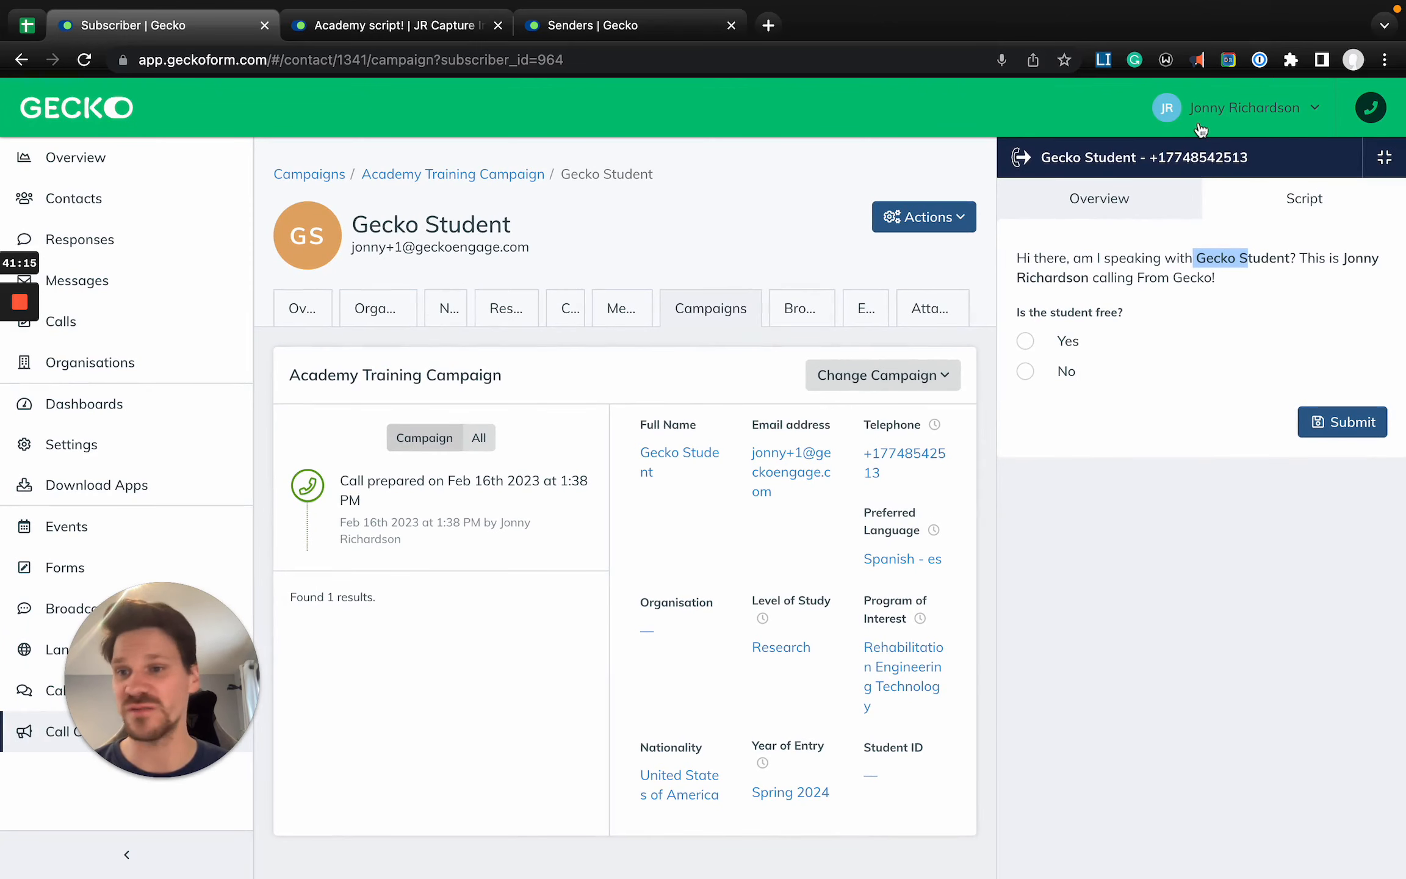
- Compare the conditional text for Yes and No under "Is the student free?" and submit the script with Yes
left_click(1028, 341)
left_click(1027, 373)
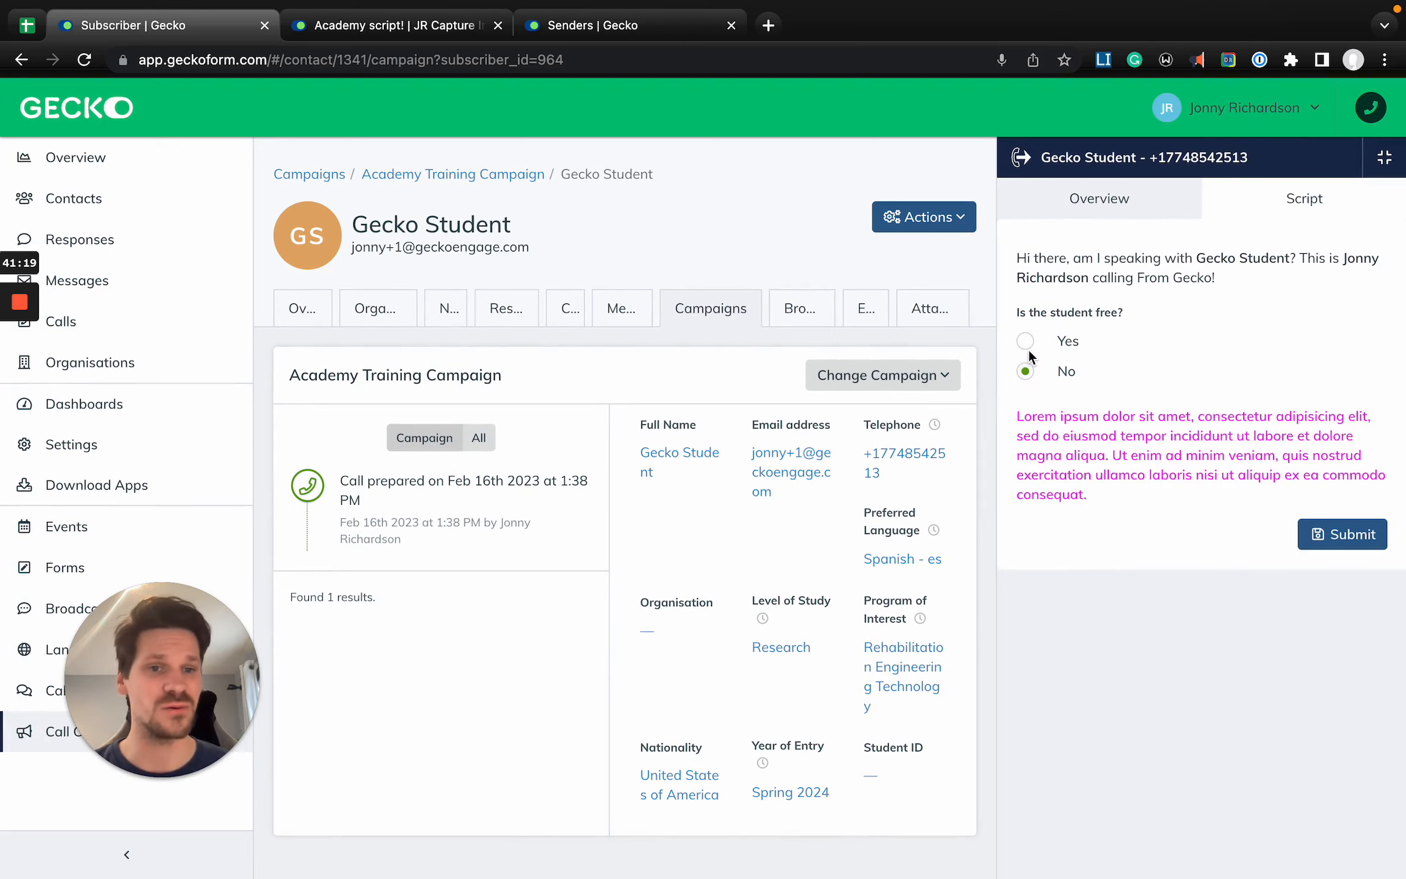
left_click(1028, 347)
left_click(1029, 380)
left_click(1027, 342)
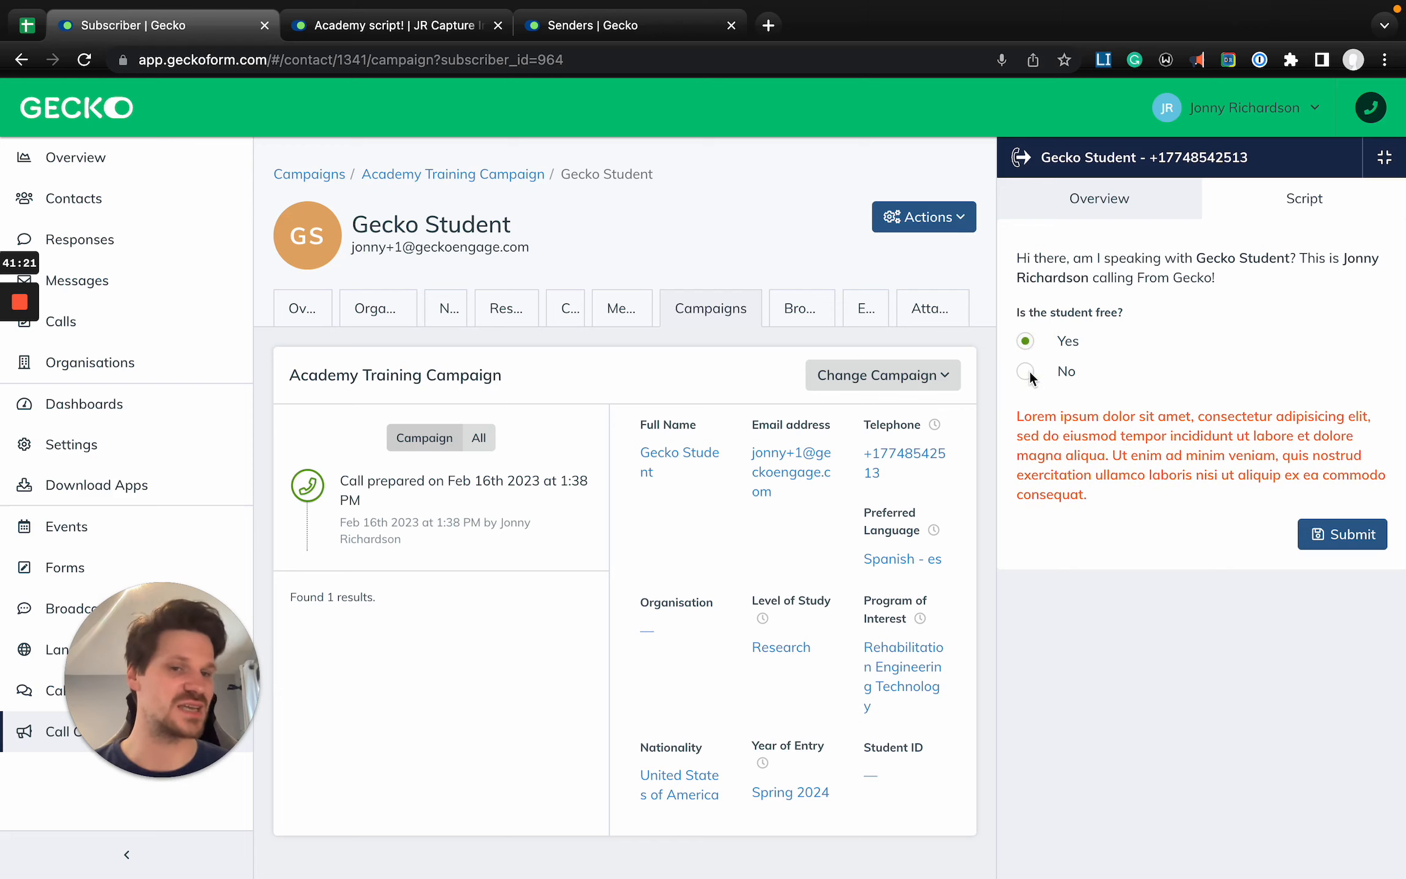
left_click(1028, 373)
left_click(1028, 341)
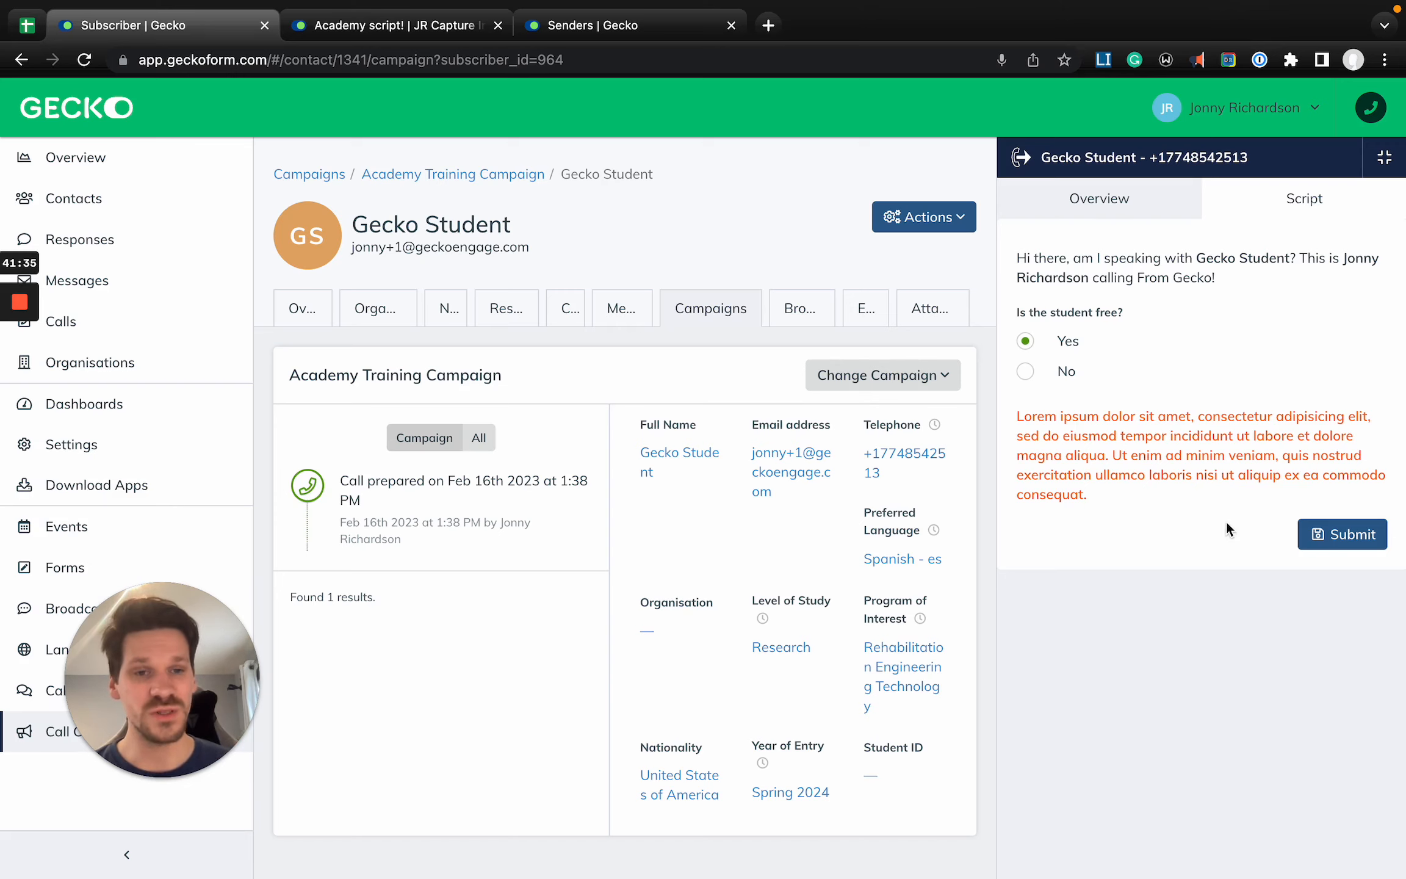
left_click(1342, 534)
- Set the call outcome to Left message on voicemail, leave the note empty and complete the call
left_click(1097, 215)
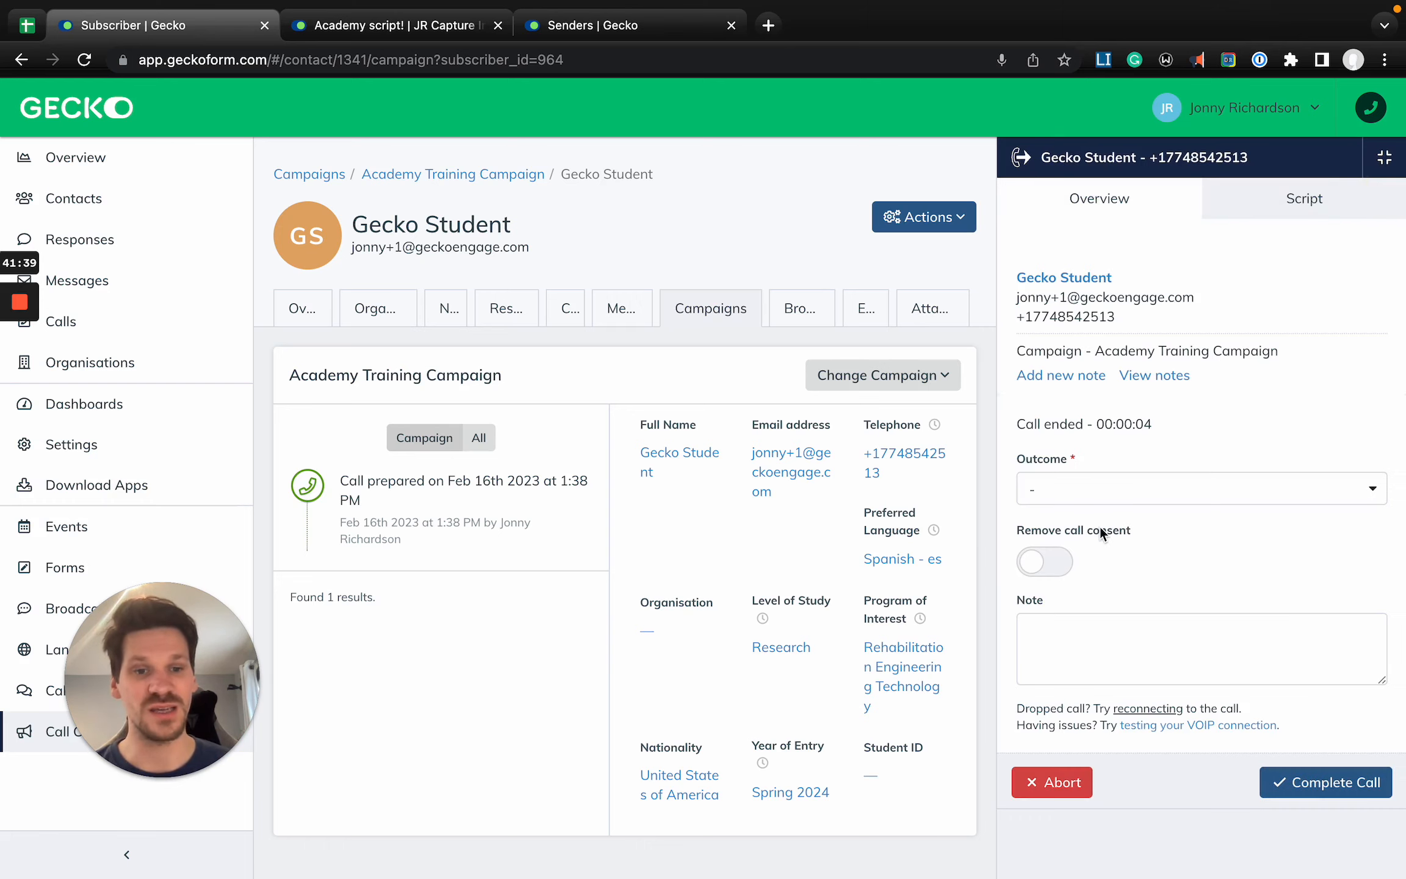
left_click(1080, 479)
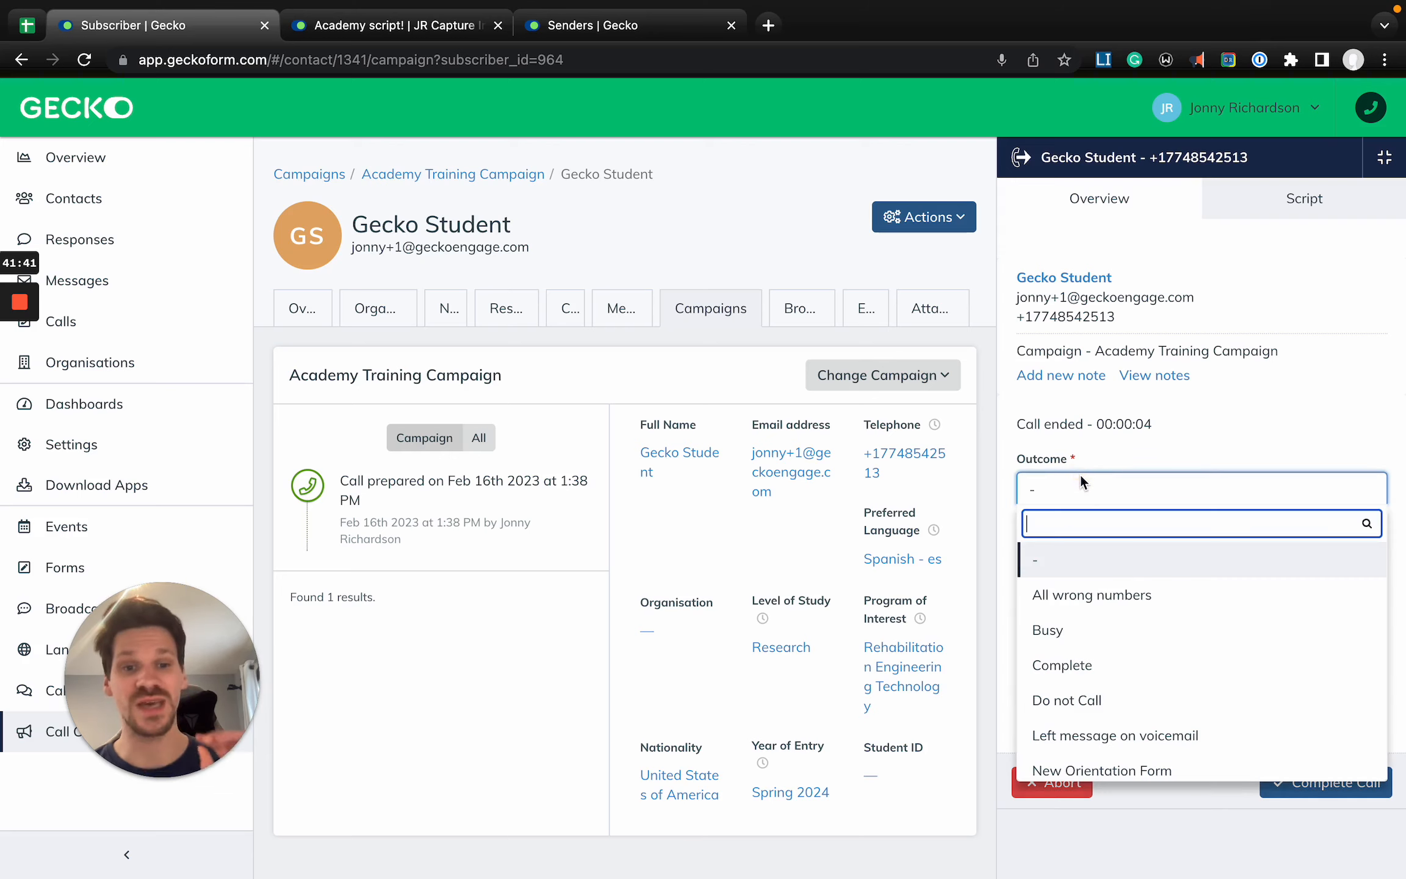
scroll(1129, 598, "down", 2)
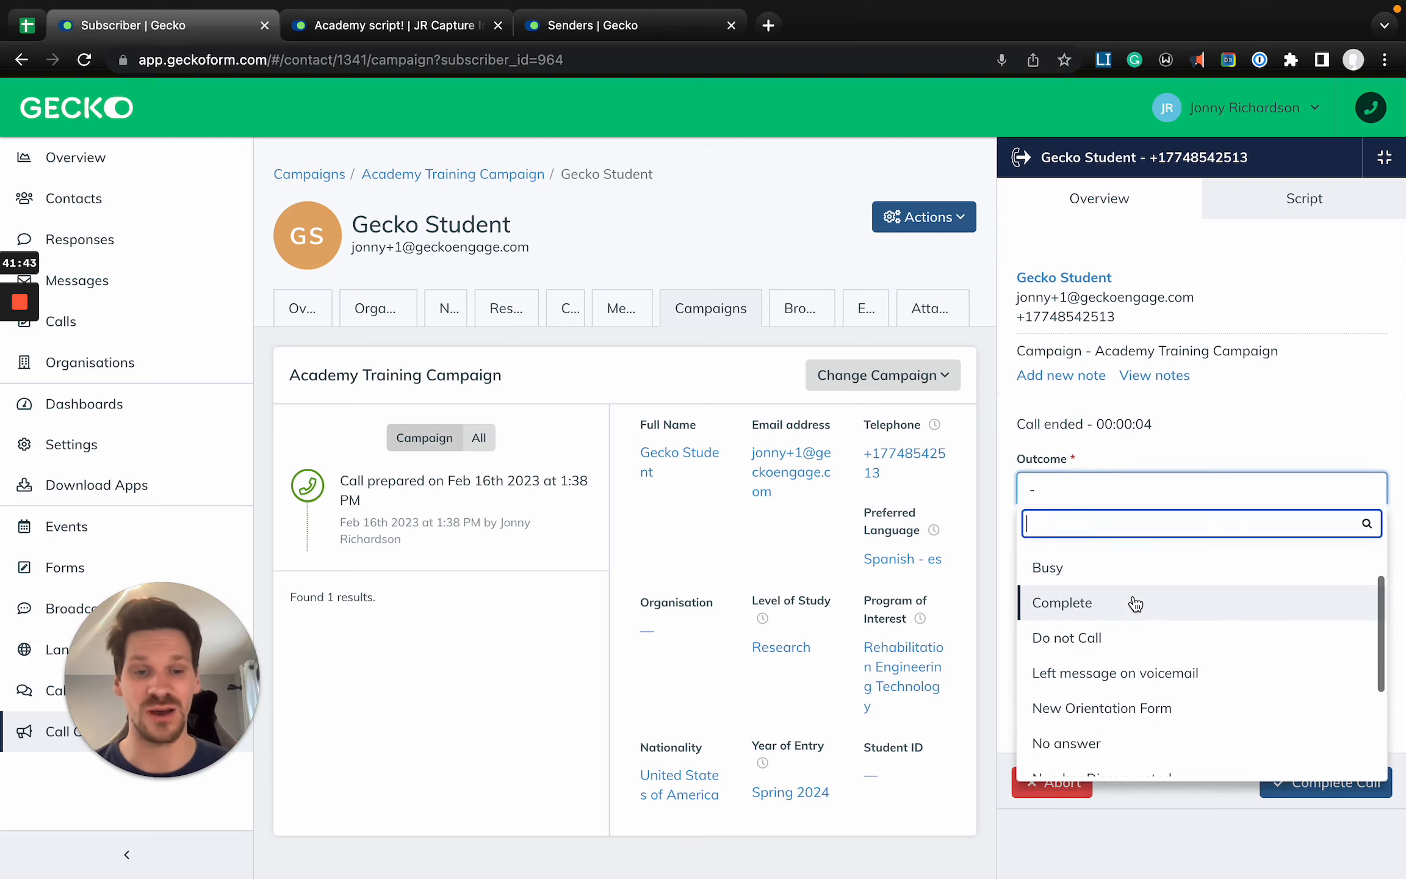
left_click(1099, 673)
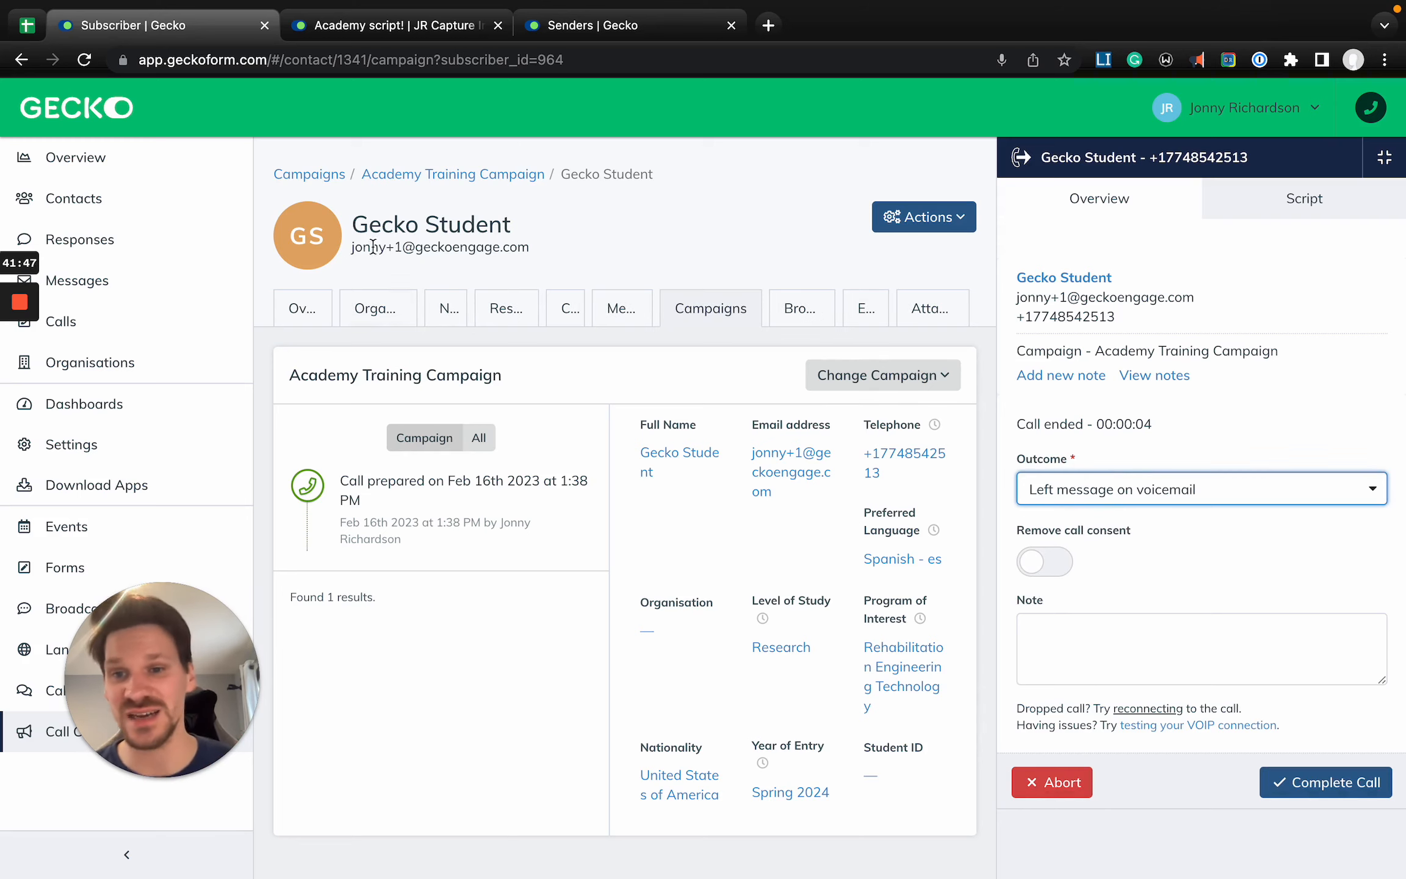
left_click(1106, 633)
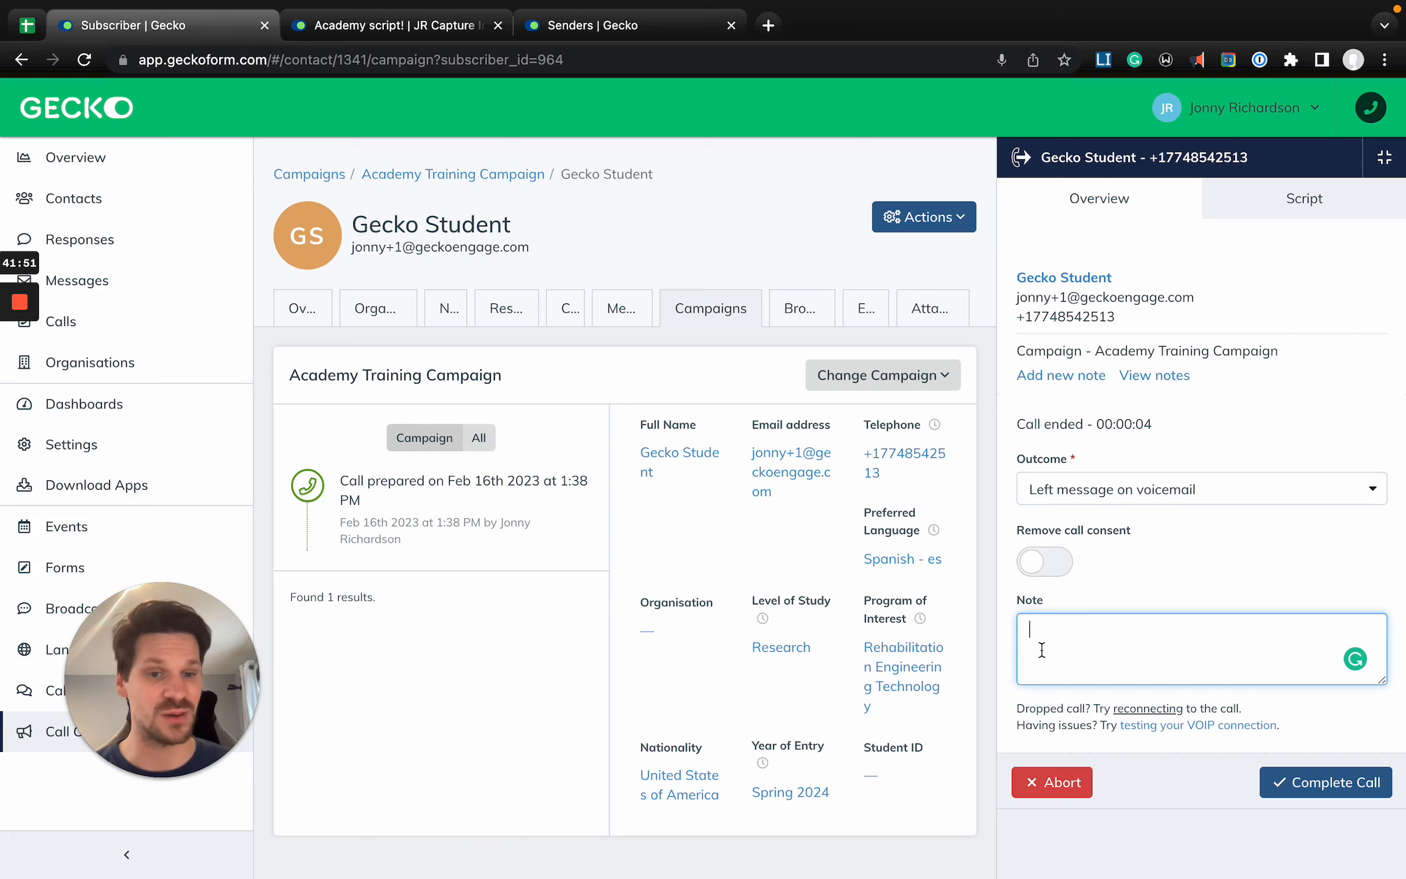
left_click(1322, 788)
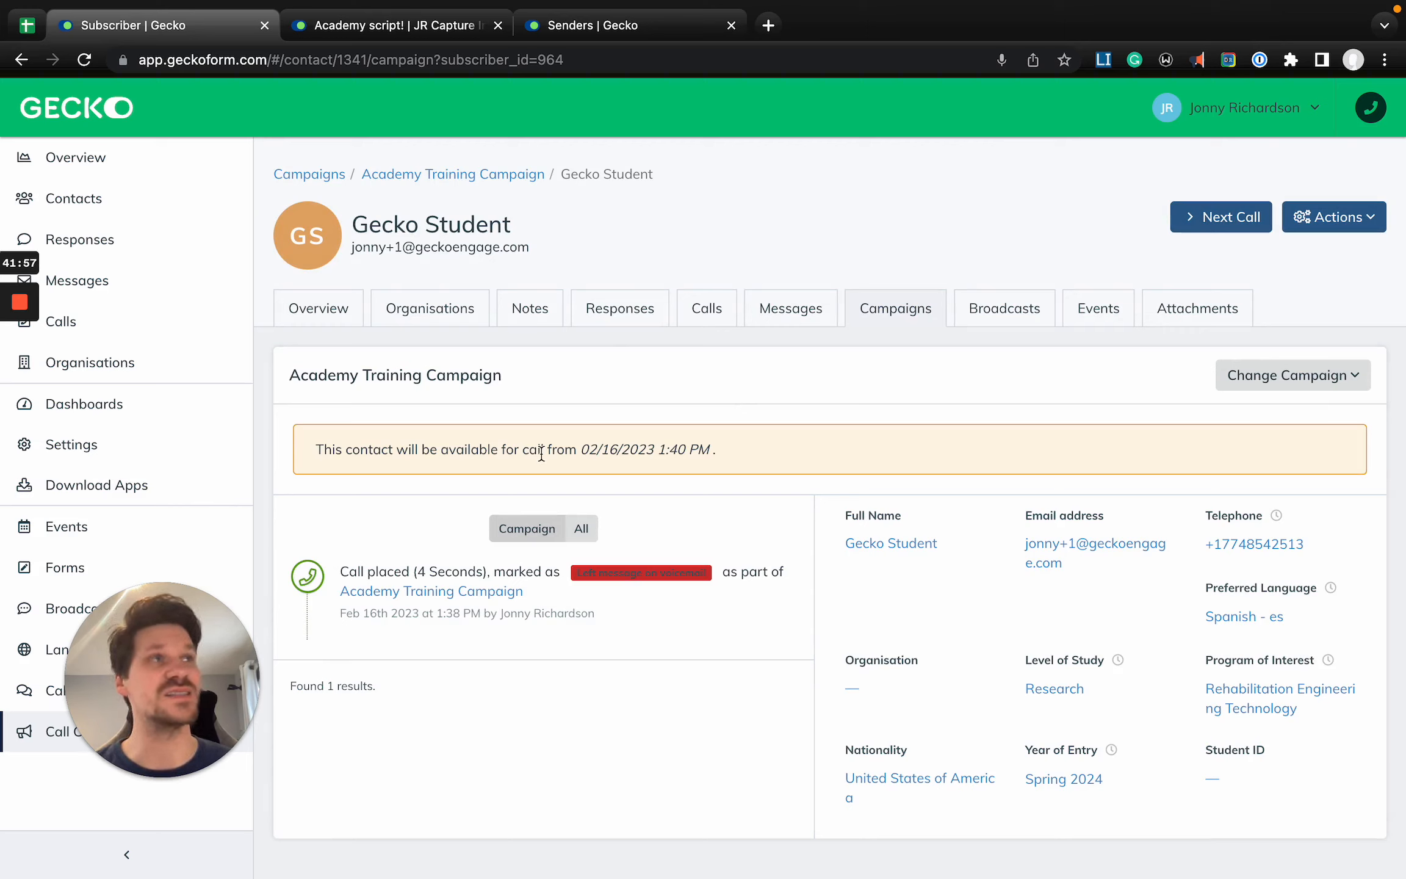
- Check when the contact can be called again and move on to the campaign's next call
left_click_drag(600, 452, 708, 452)
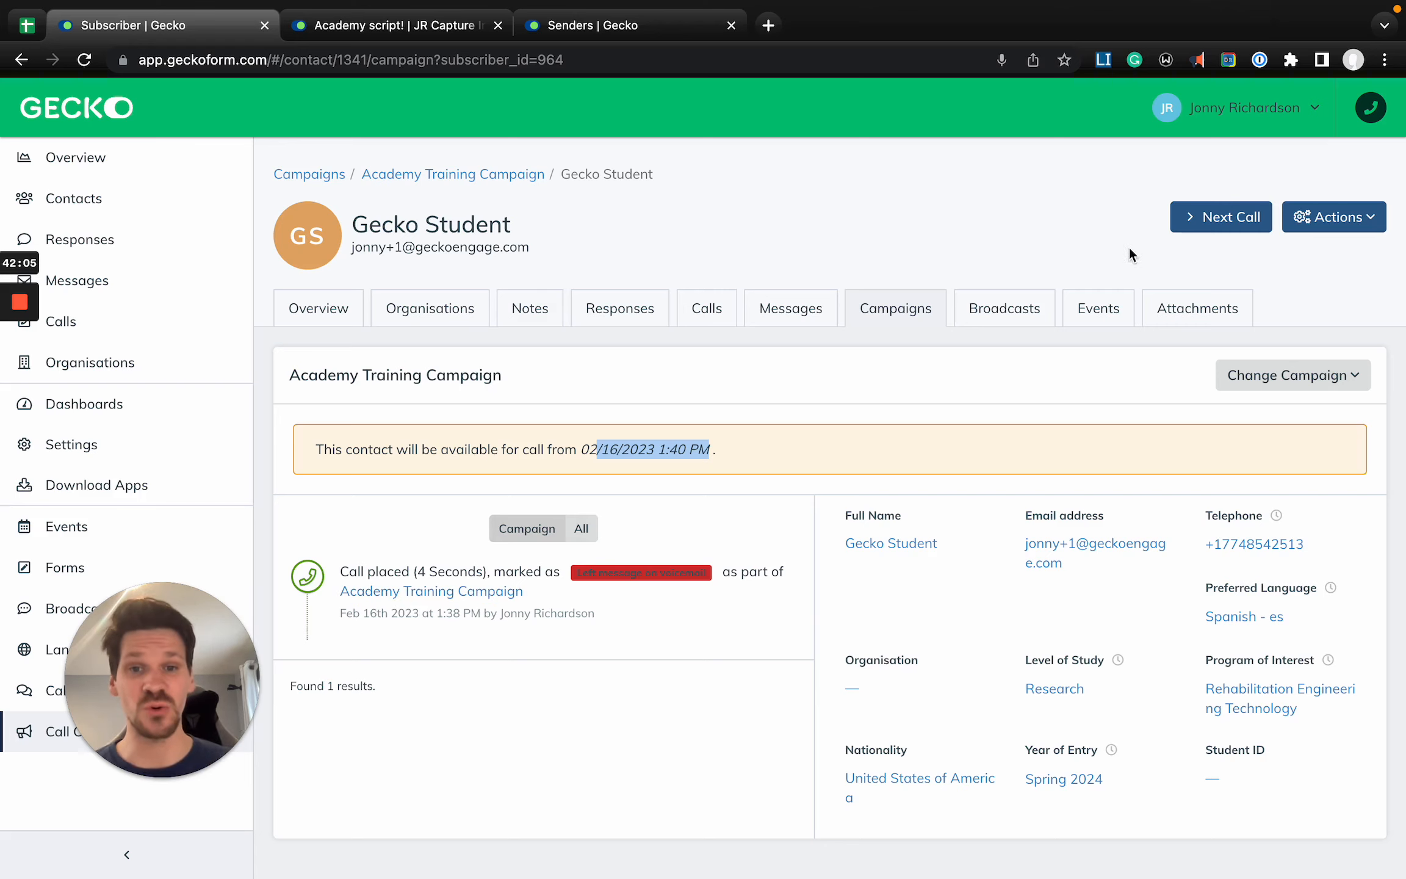
left_click(1221, 236)
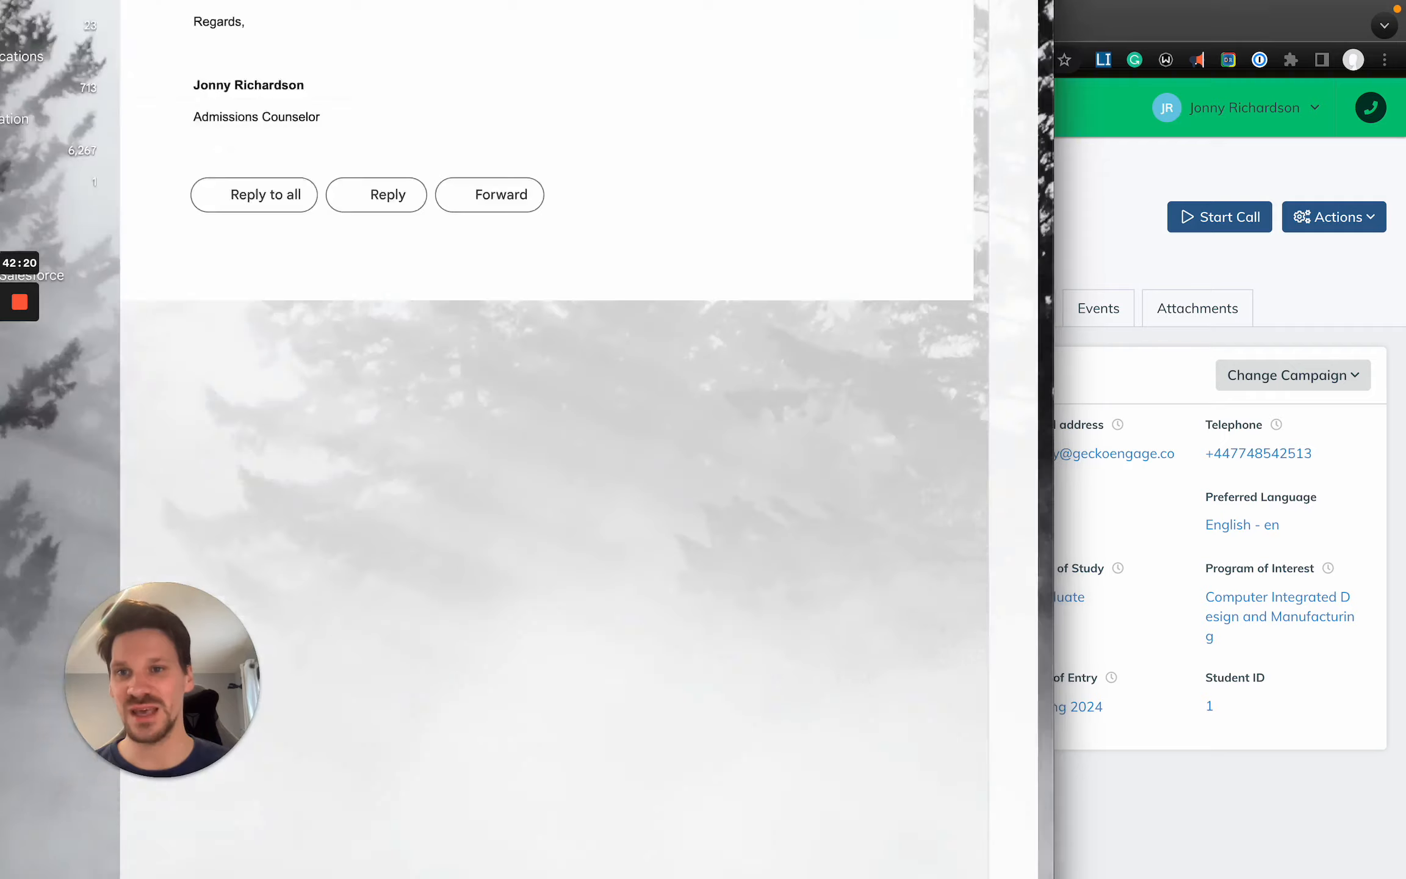
- Bring up the "We left you a message!" email in Gmail and check its personalised name, call time and sender signature
left_click_drag(268, 1, 147, 30)
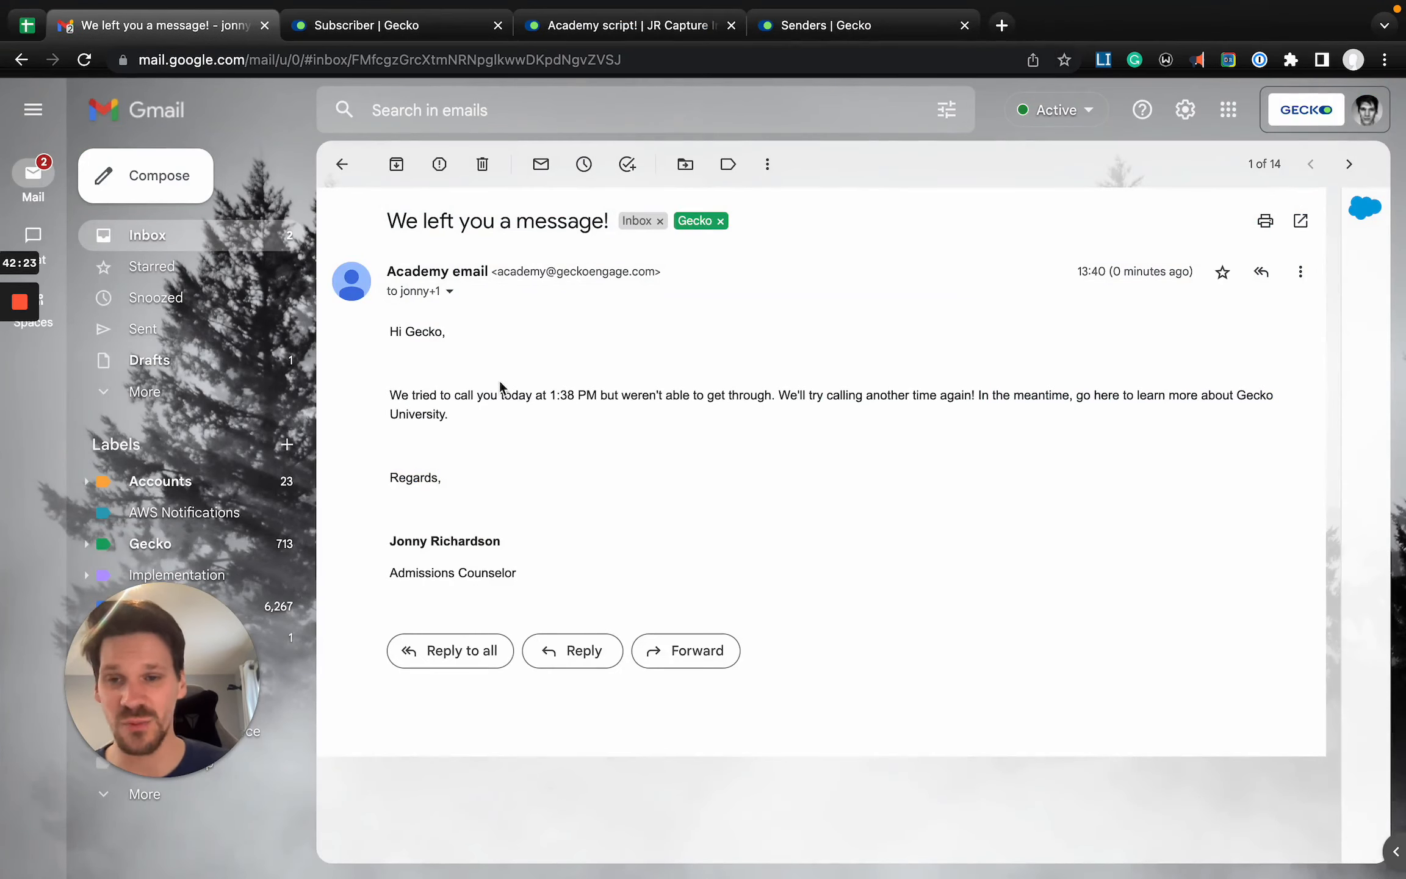
scroll(499, 386, "up", 5)
scroll(498, 387, "up", 2)
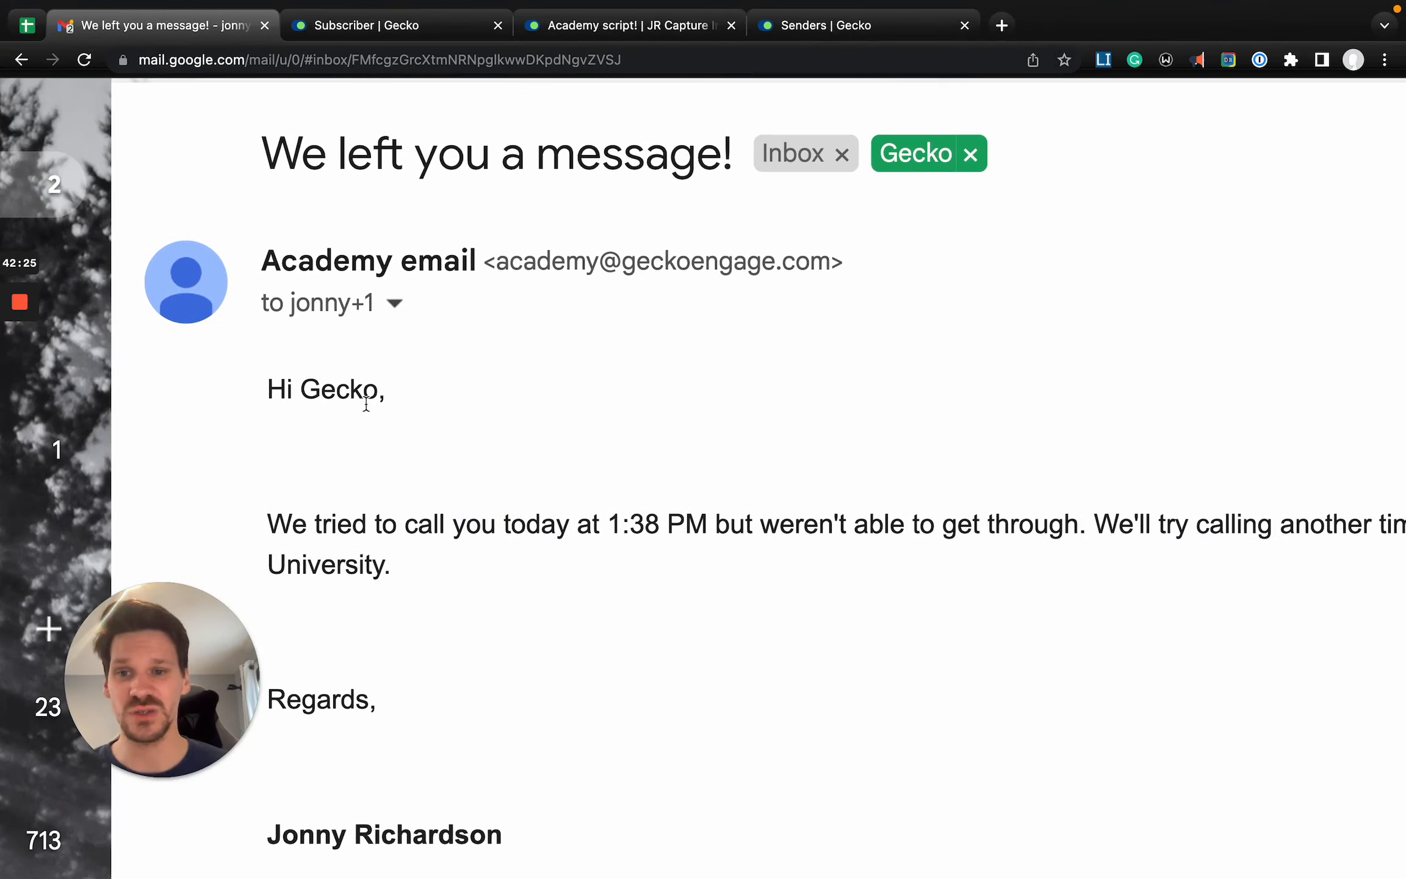
double_click(334, 388)
scroll(335, 388, "down", 5)
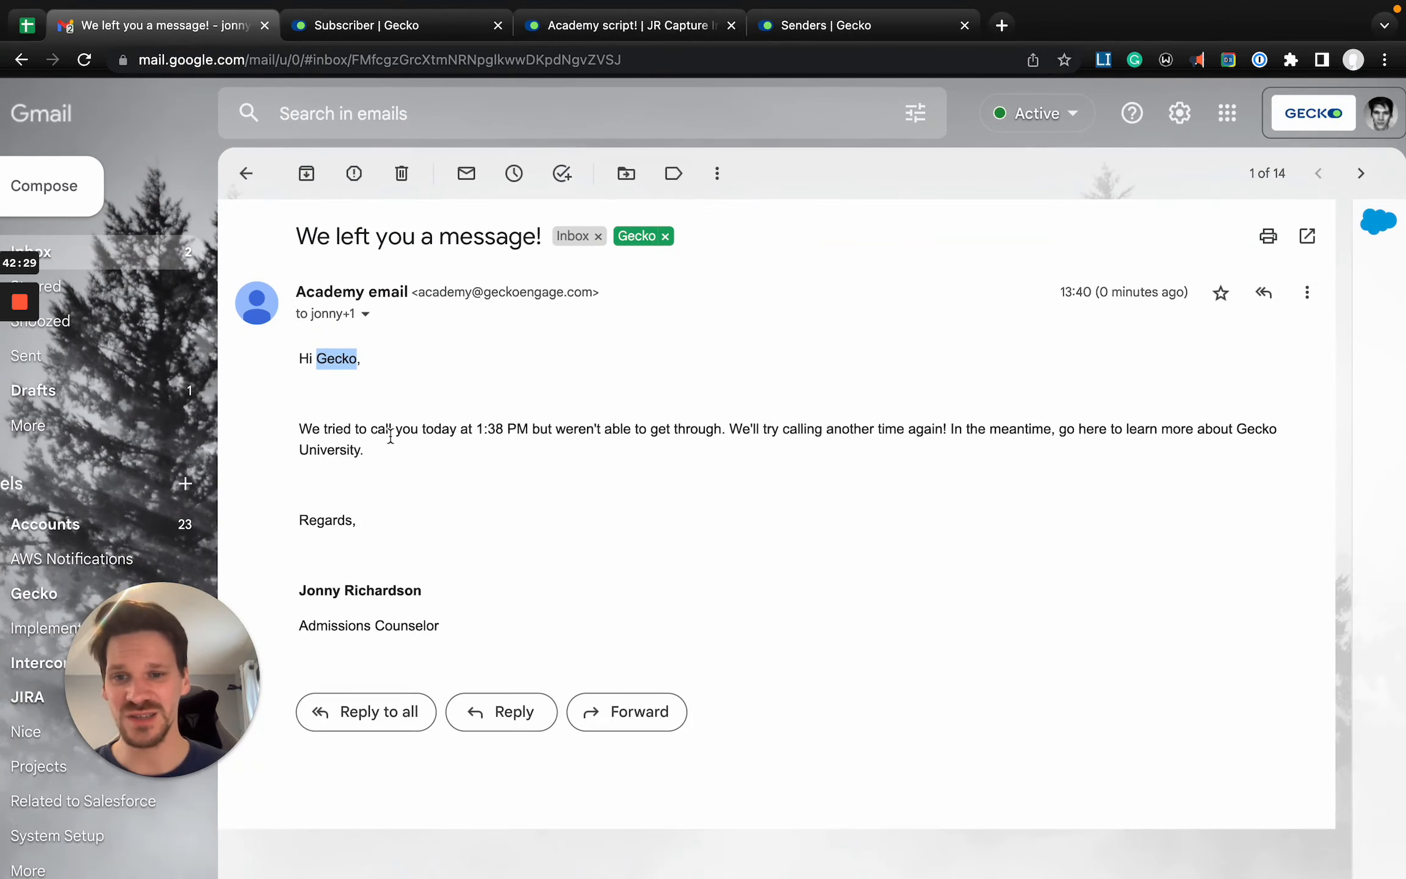
left_click_drag(474, 429, 533, 429)
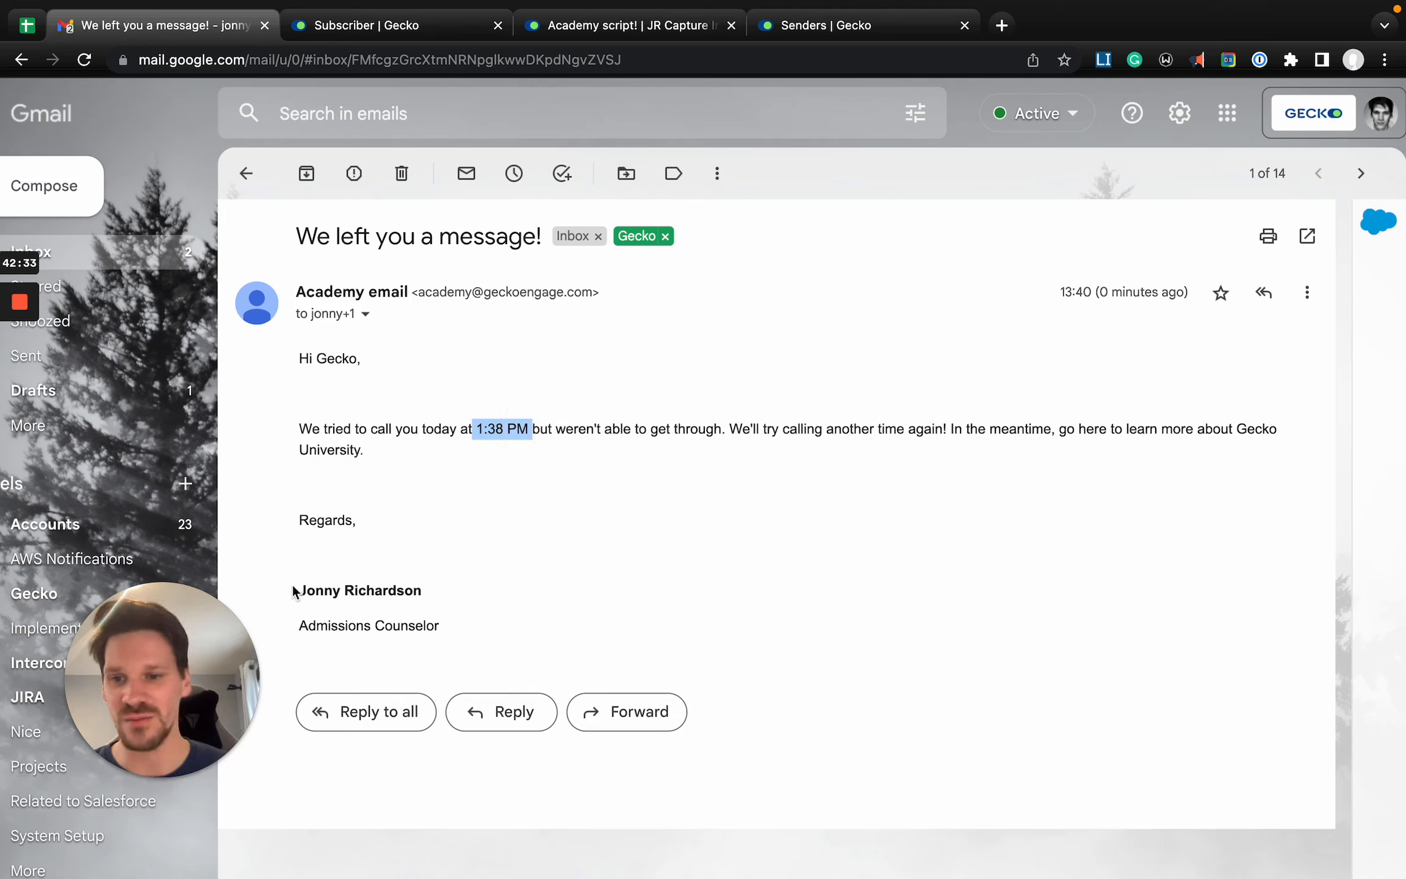
triple_click(439, 587)
double_click(359, 587)
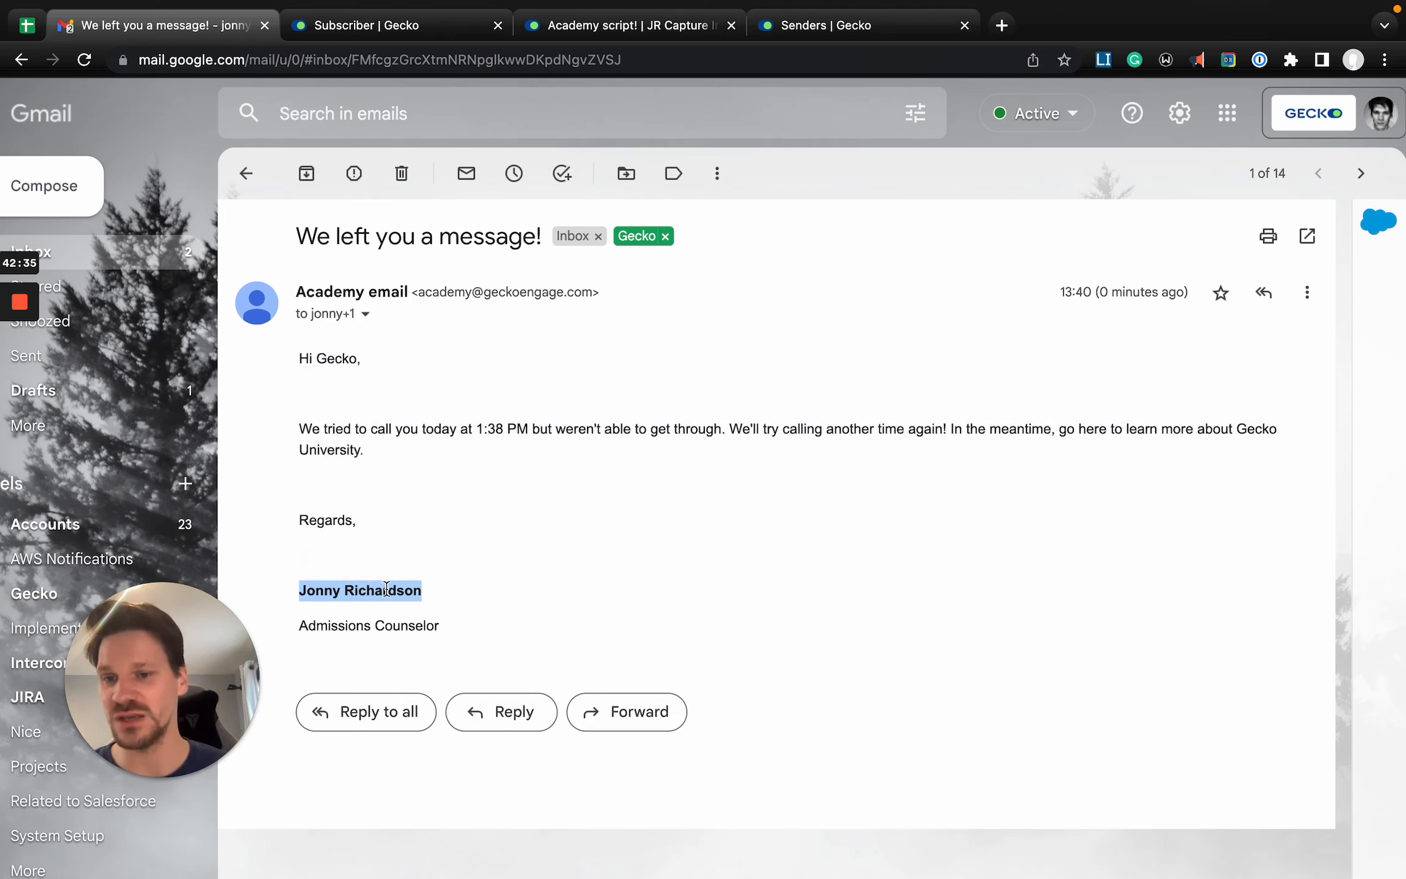
triple_click(355, 619)
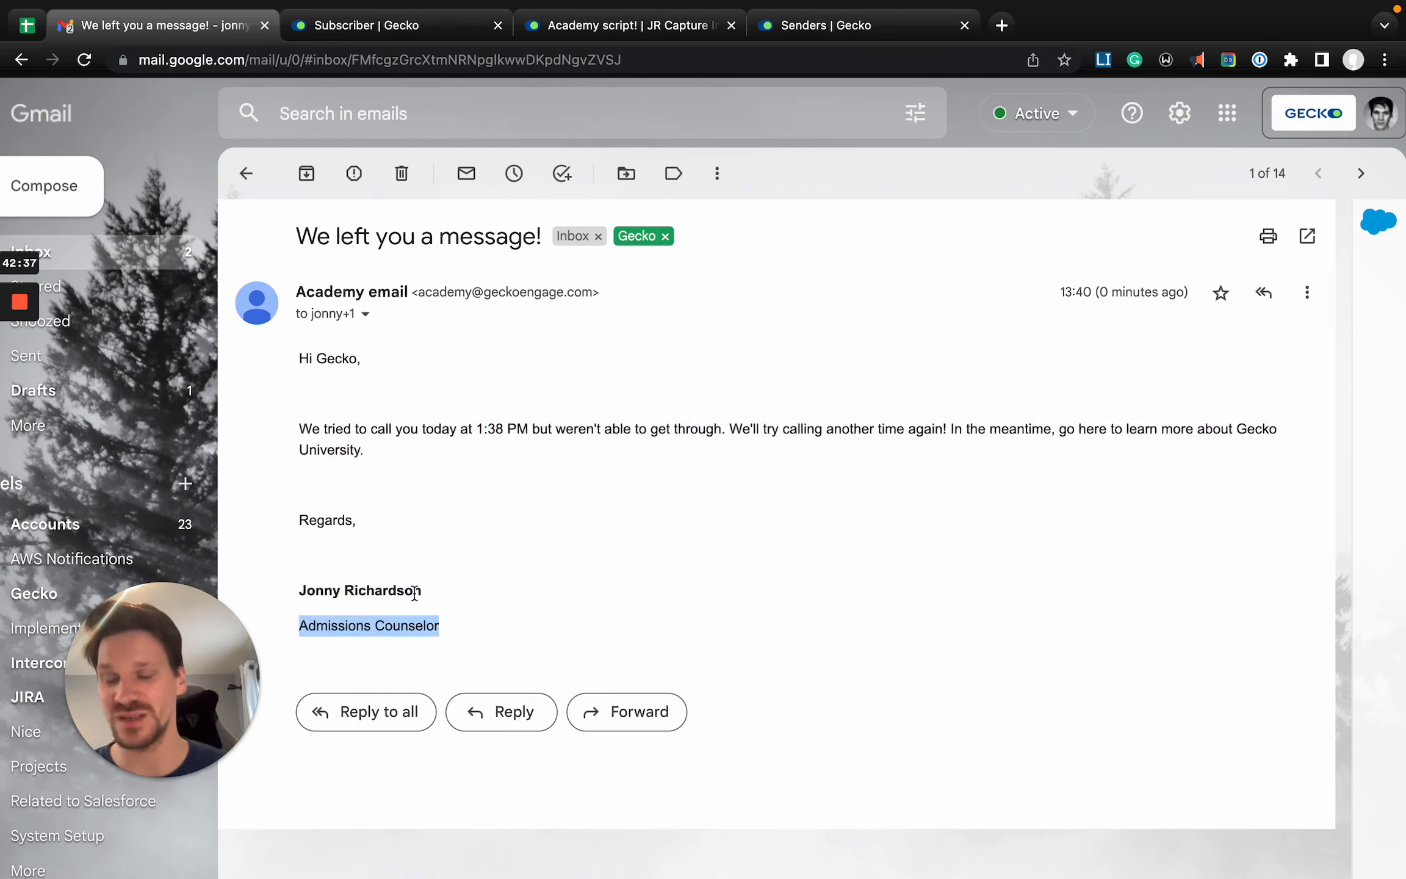
key("super+minus")
- Switch back to Gecko, check the Position field in your own user settings and return to the campaign contact
left_click(360, 30)
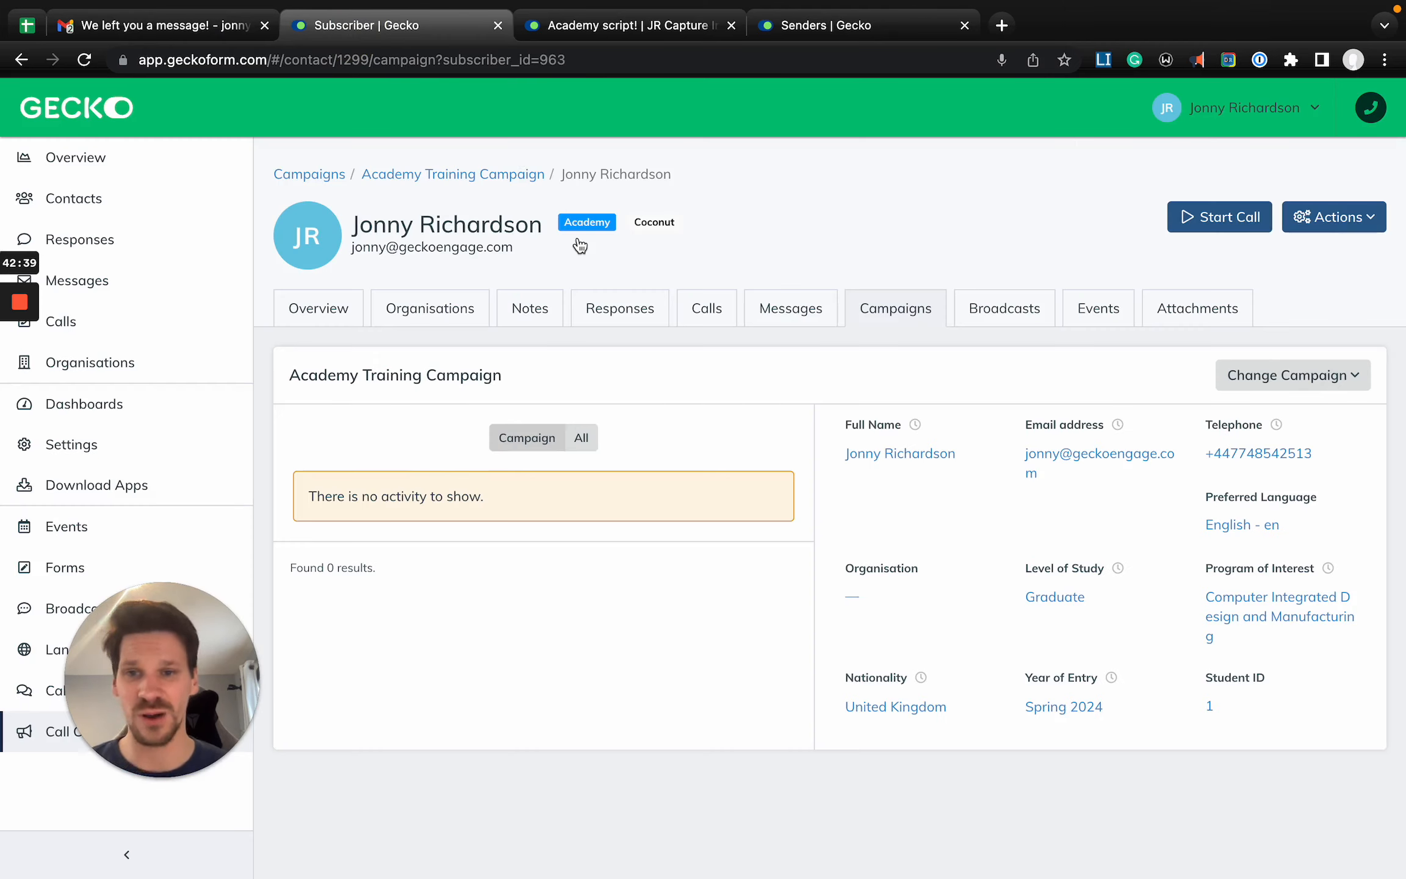
left_click(1234, 116)
left_click(1143, 389)
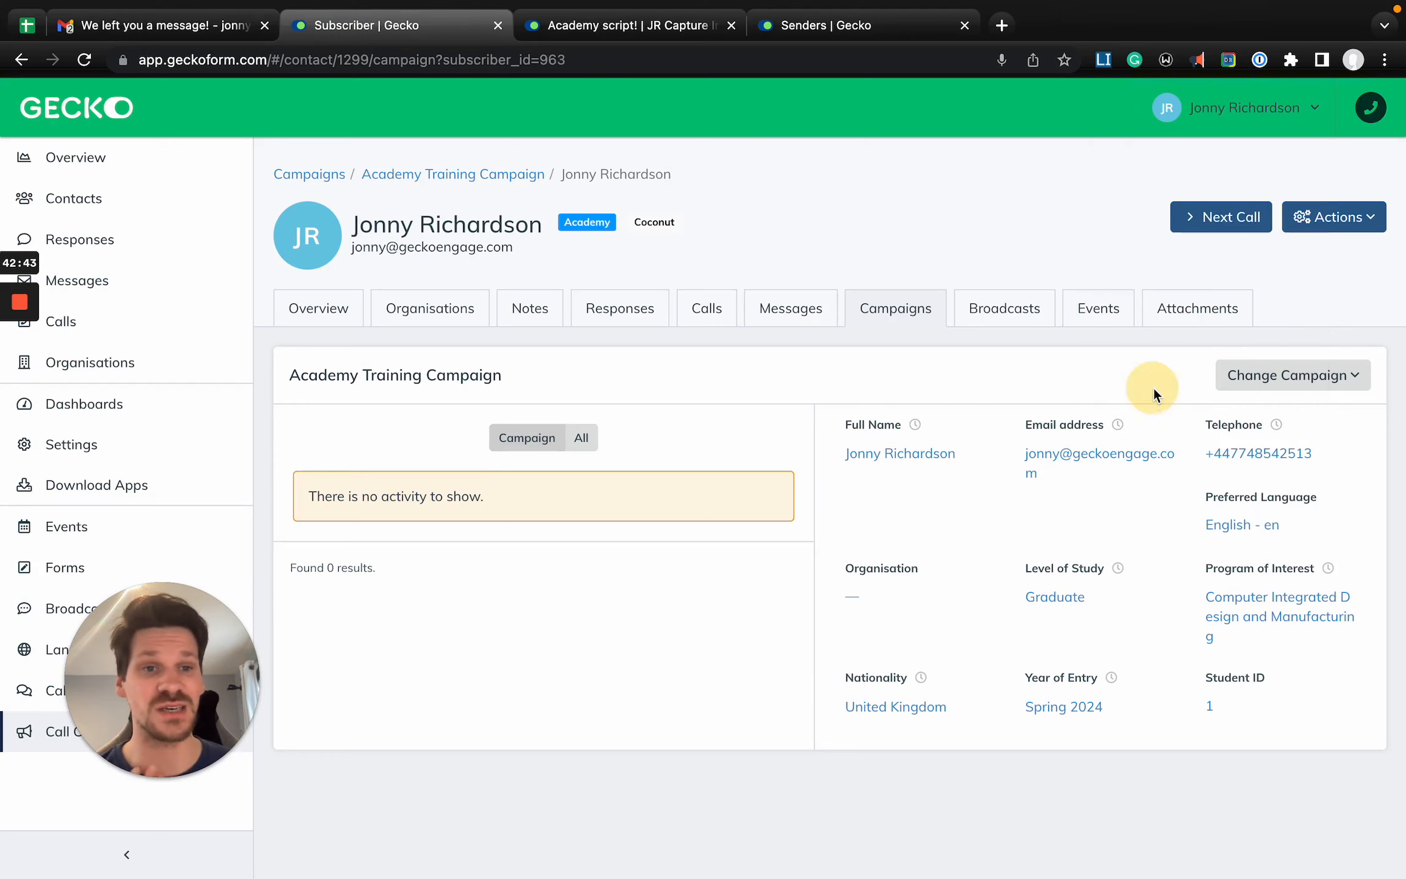
scroll(568, 512, "down", 5)
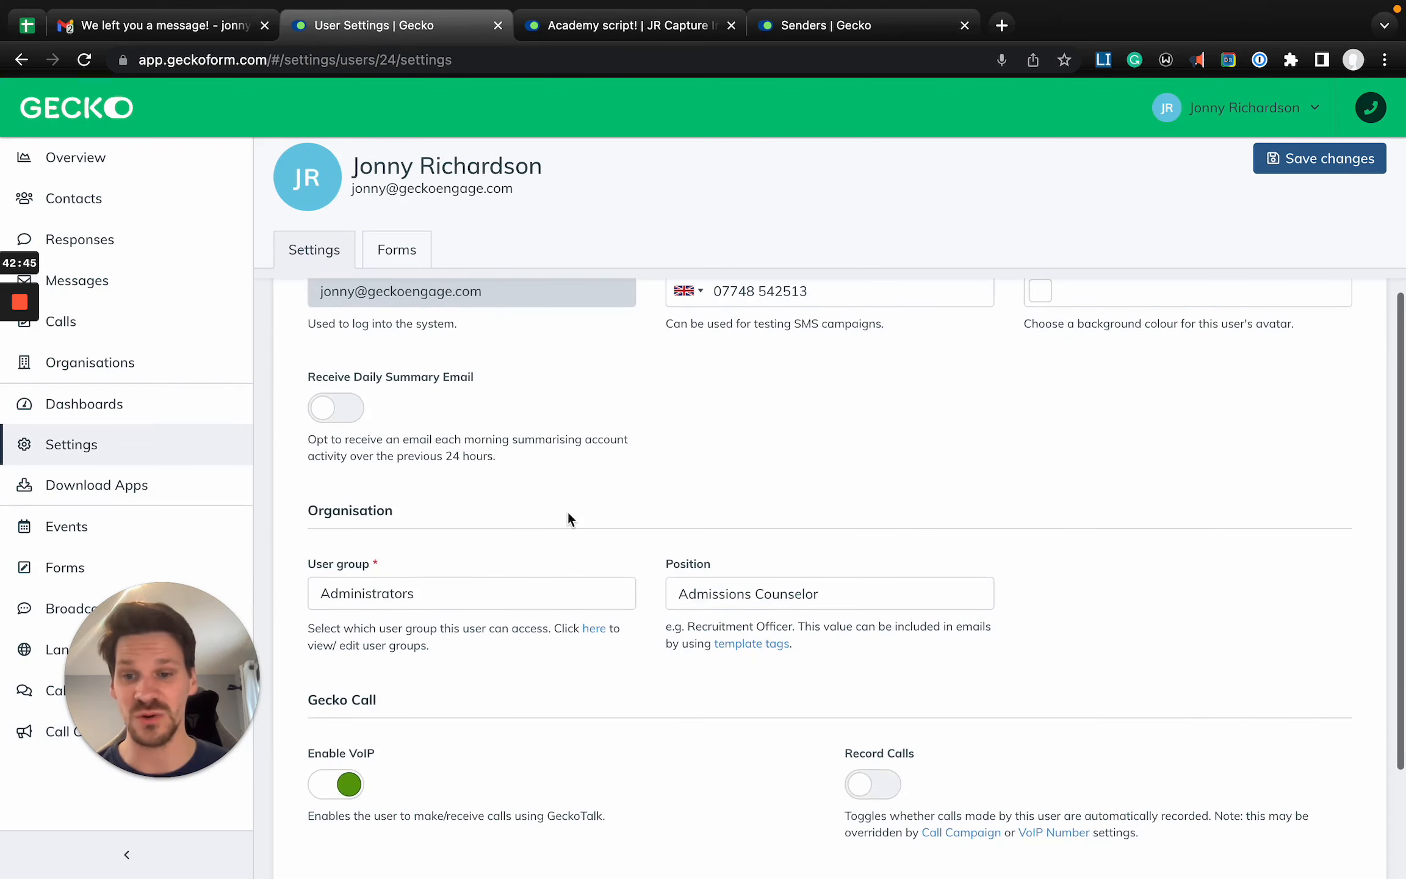
scroll(567, 512, "up", 3)
scroll(567, 510, "down", 2)
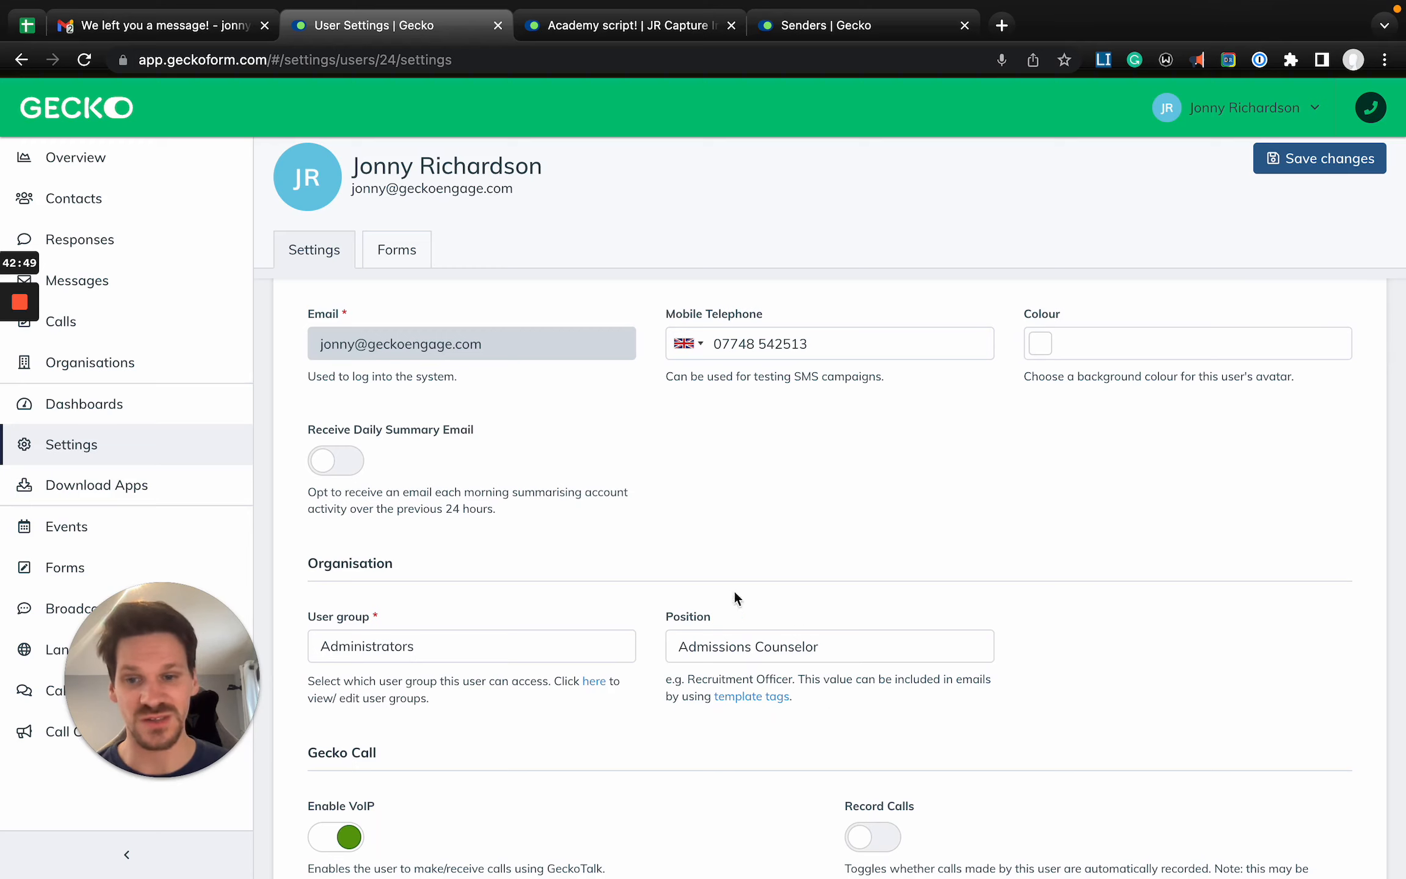
scroll(456, 229, "left", 5)
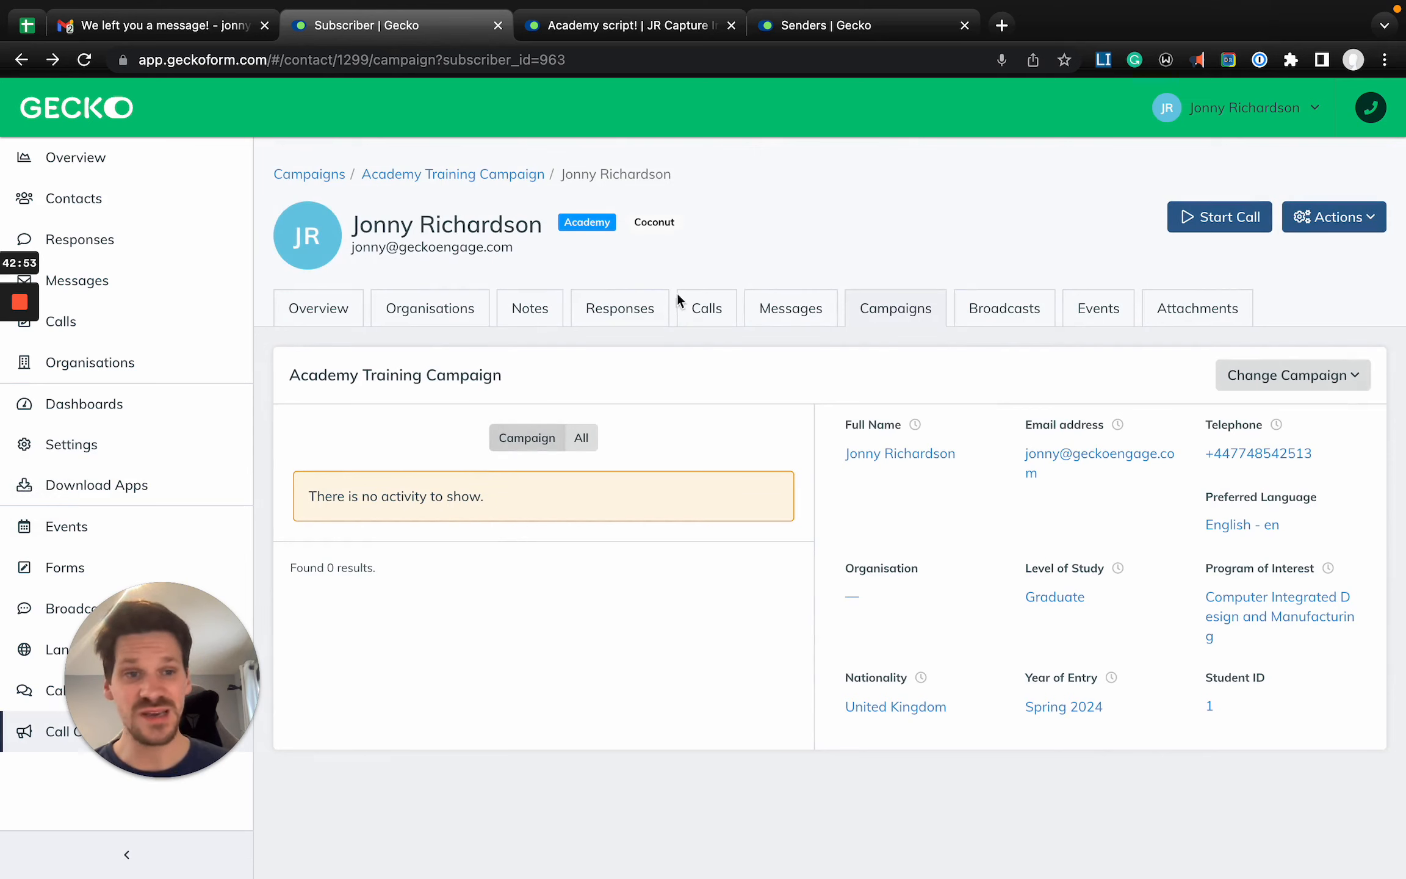
- Prepare the campaign call to the current contact and look at its call script
left_click(1259, 216)
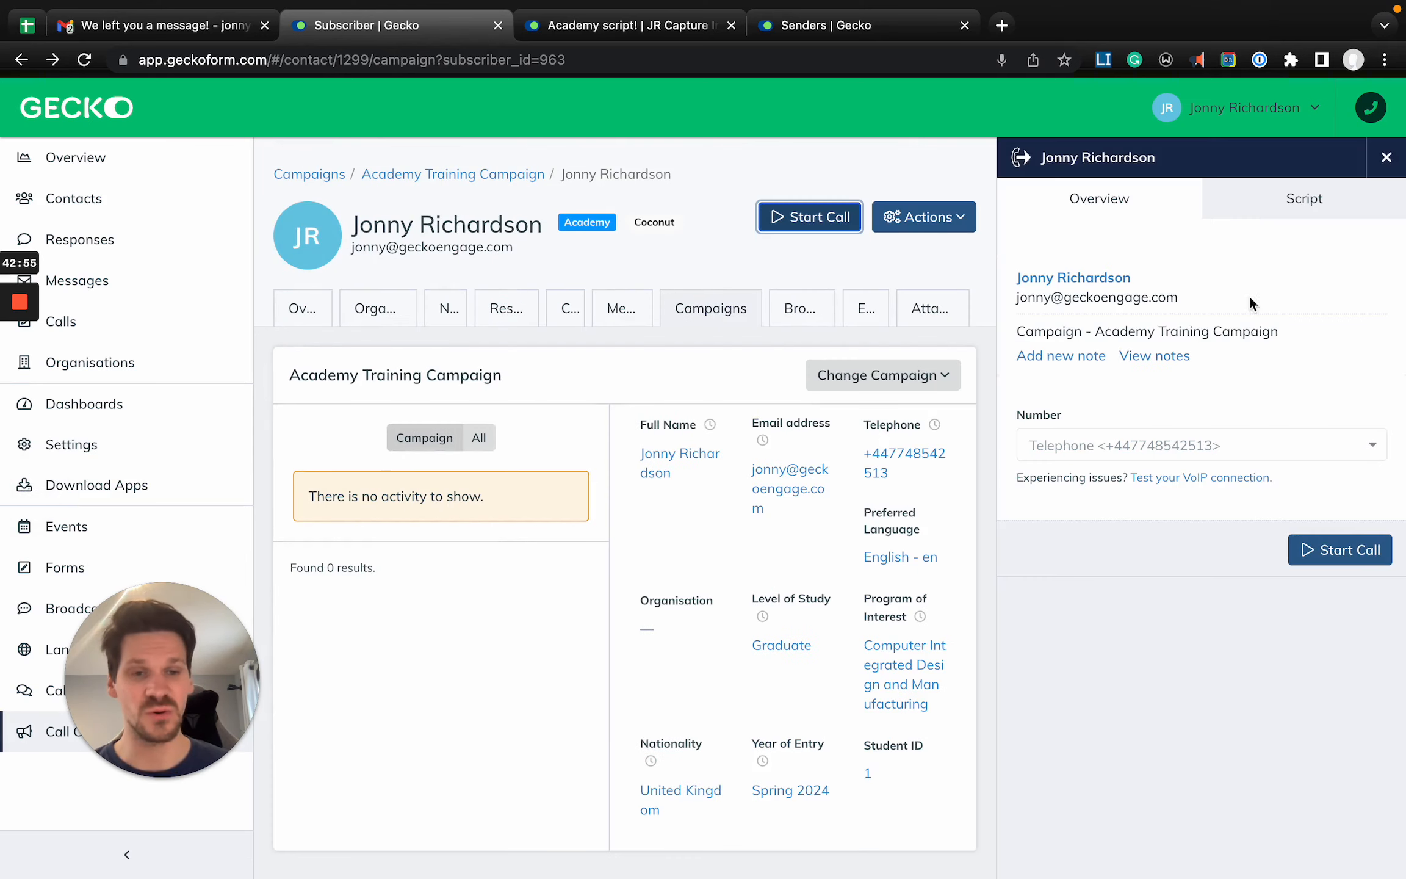
left_click(1261, 207)
left_click(1120, 208)
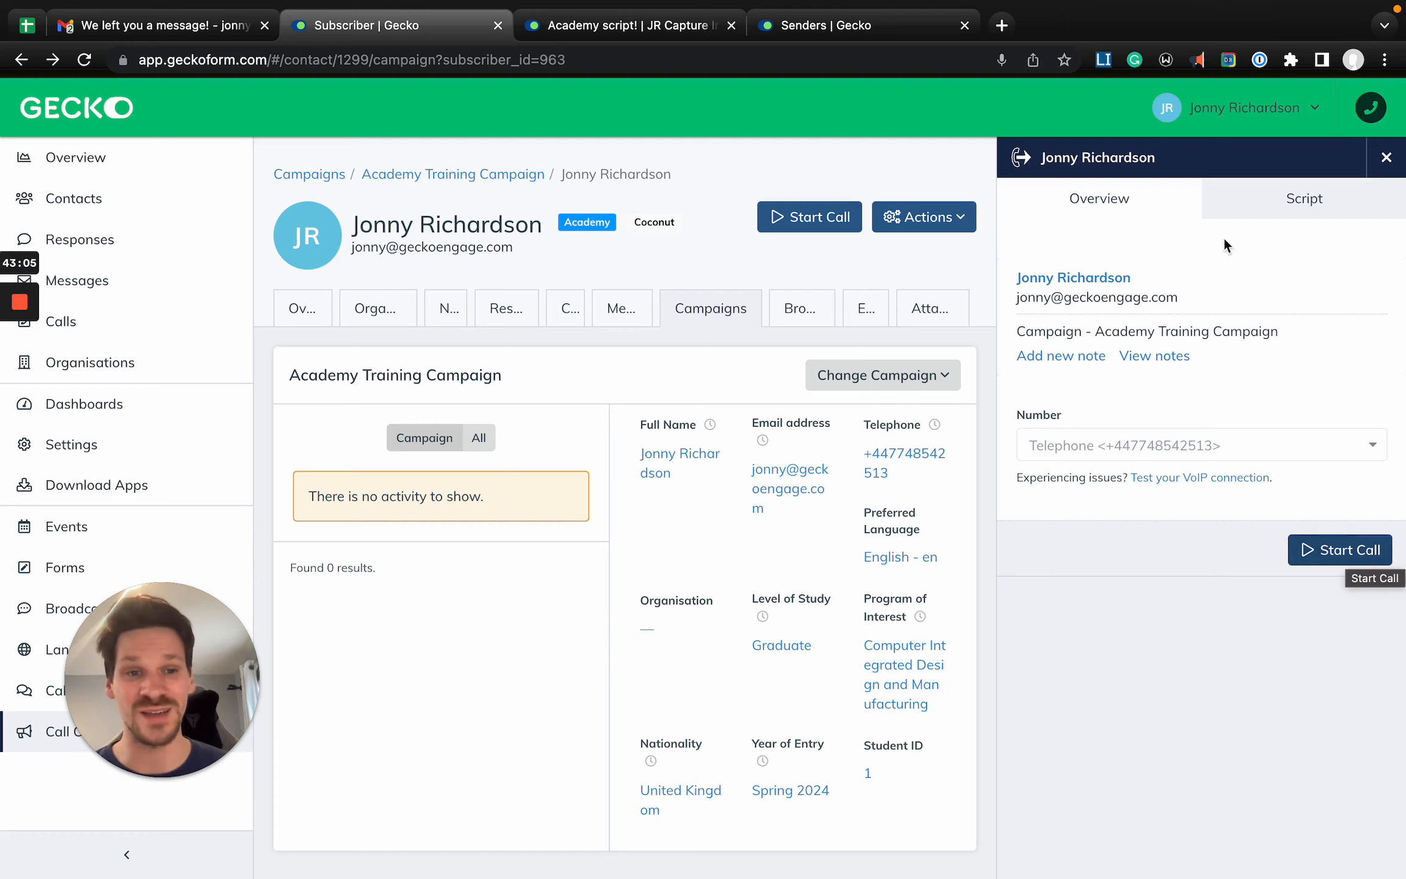
- Start the call to the contact and try the mute and number pad controls
left_click(1331, 552)
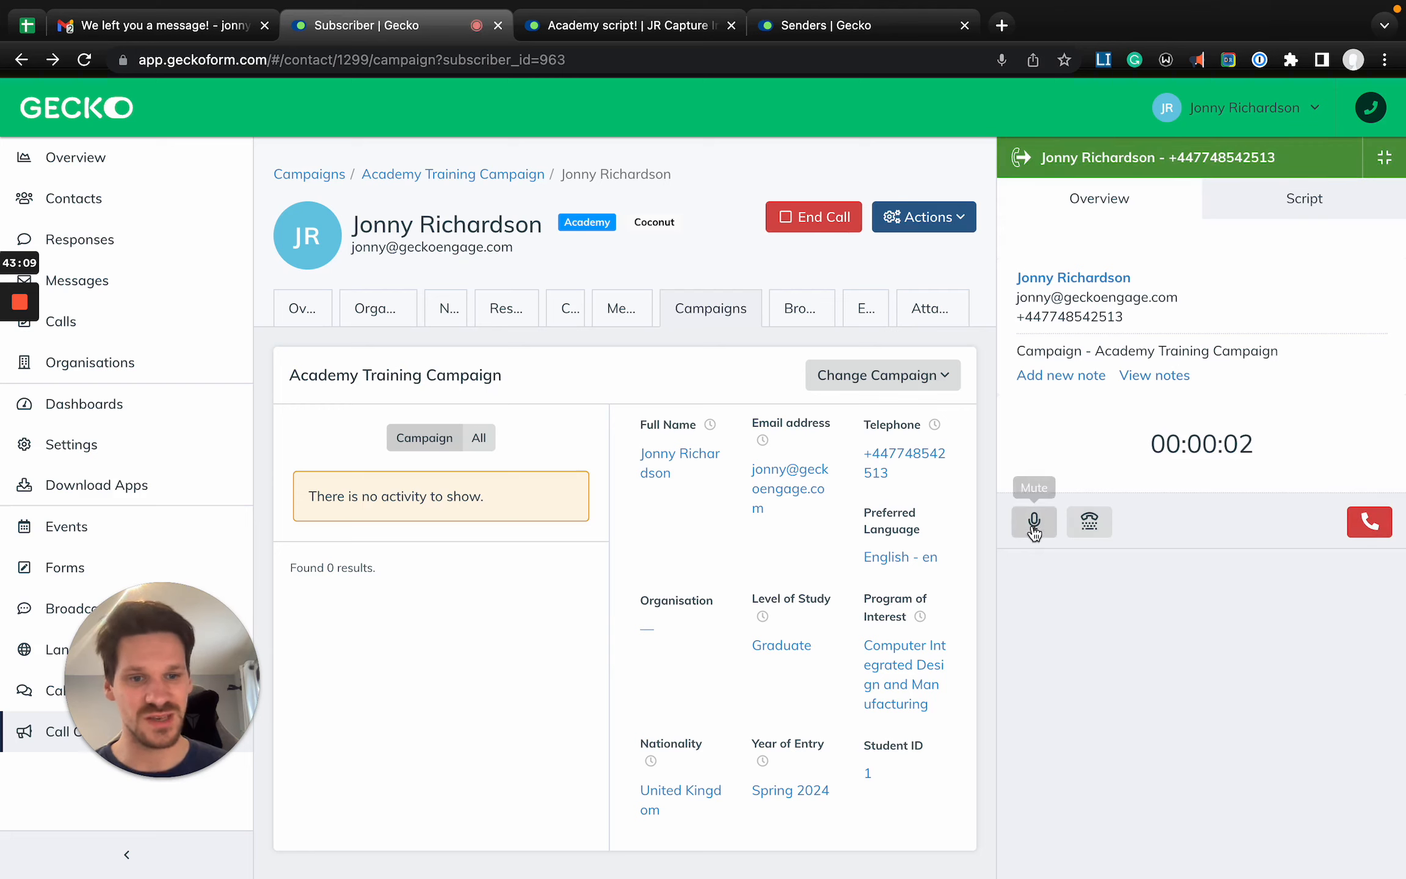
left_click(1036, 528)
left_click(1090, 521)
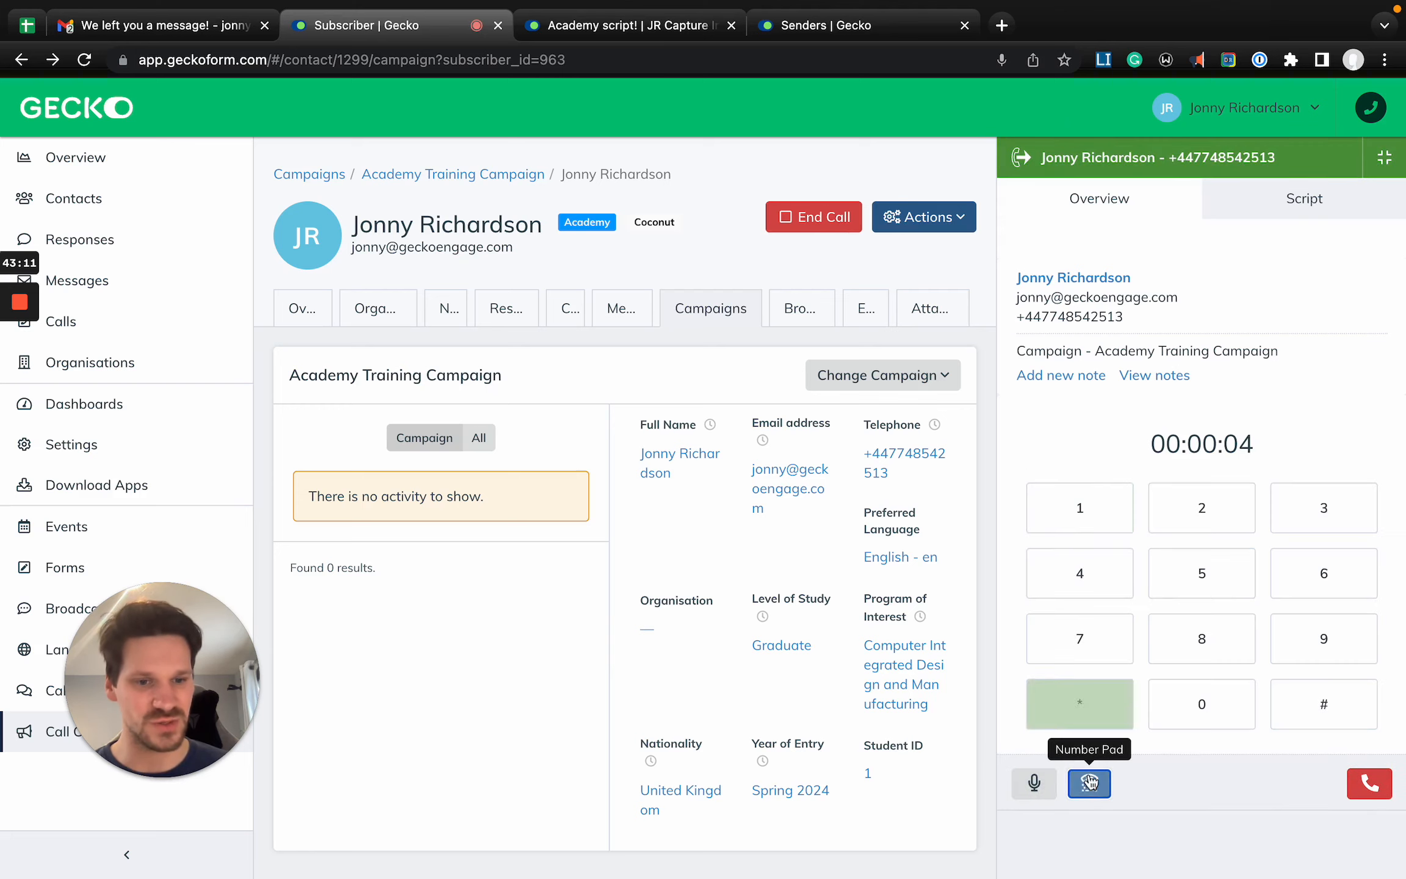
left_click(1089, 783)
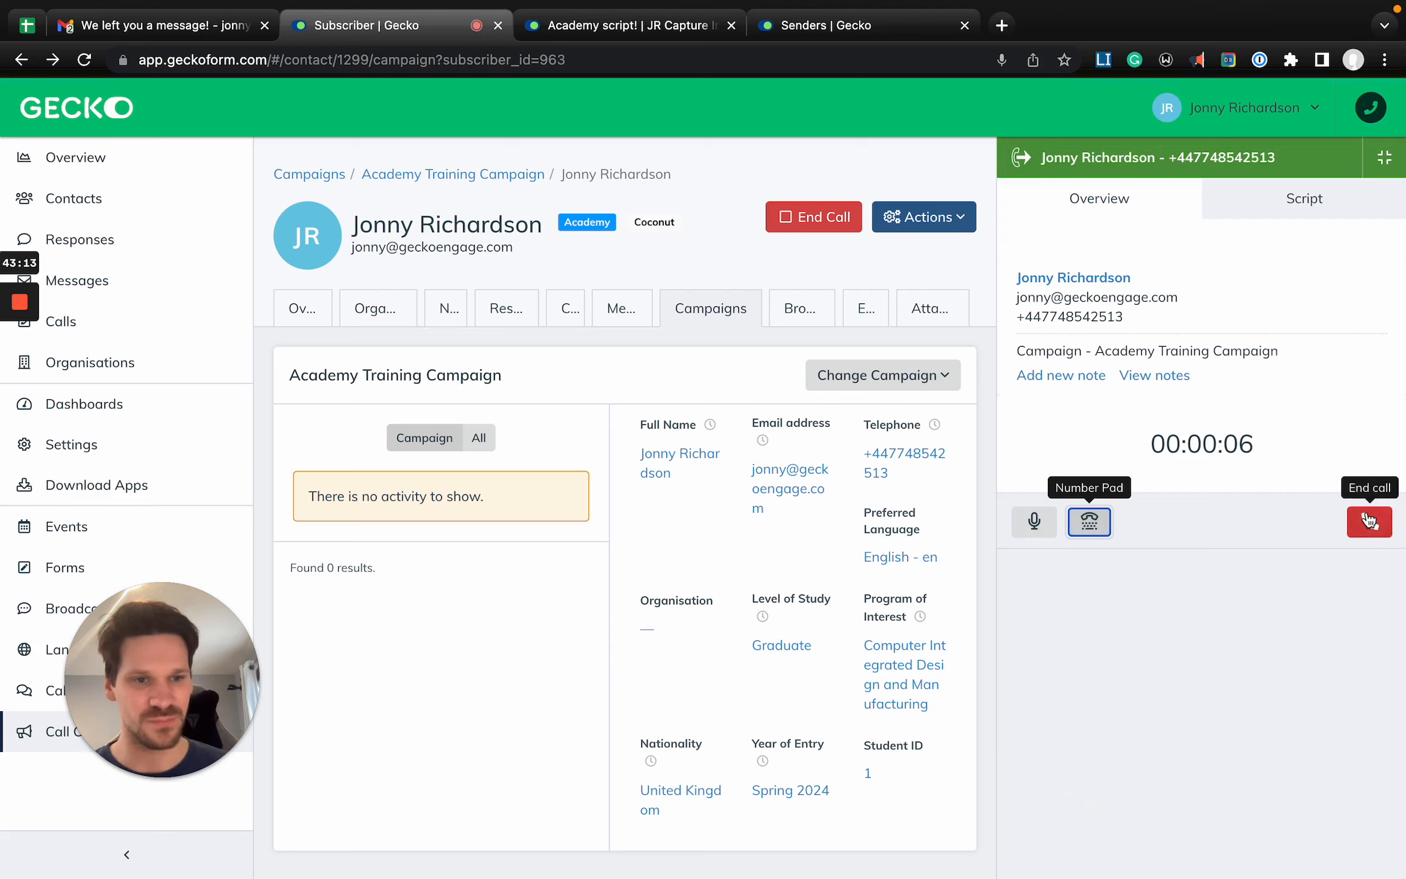
- End the call, set its outcome to Complete and complete the call without a note
left_click(1370, 520)
left_click(1167, 487)
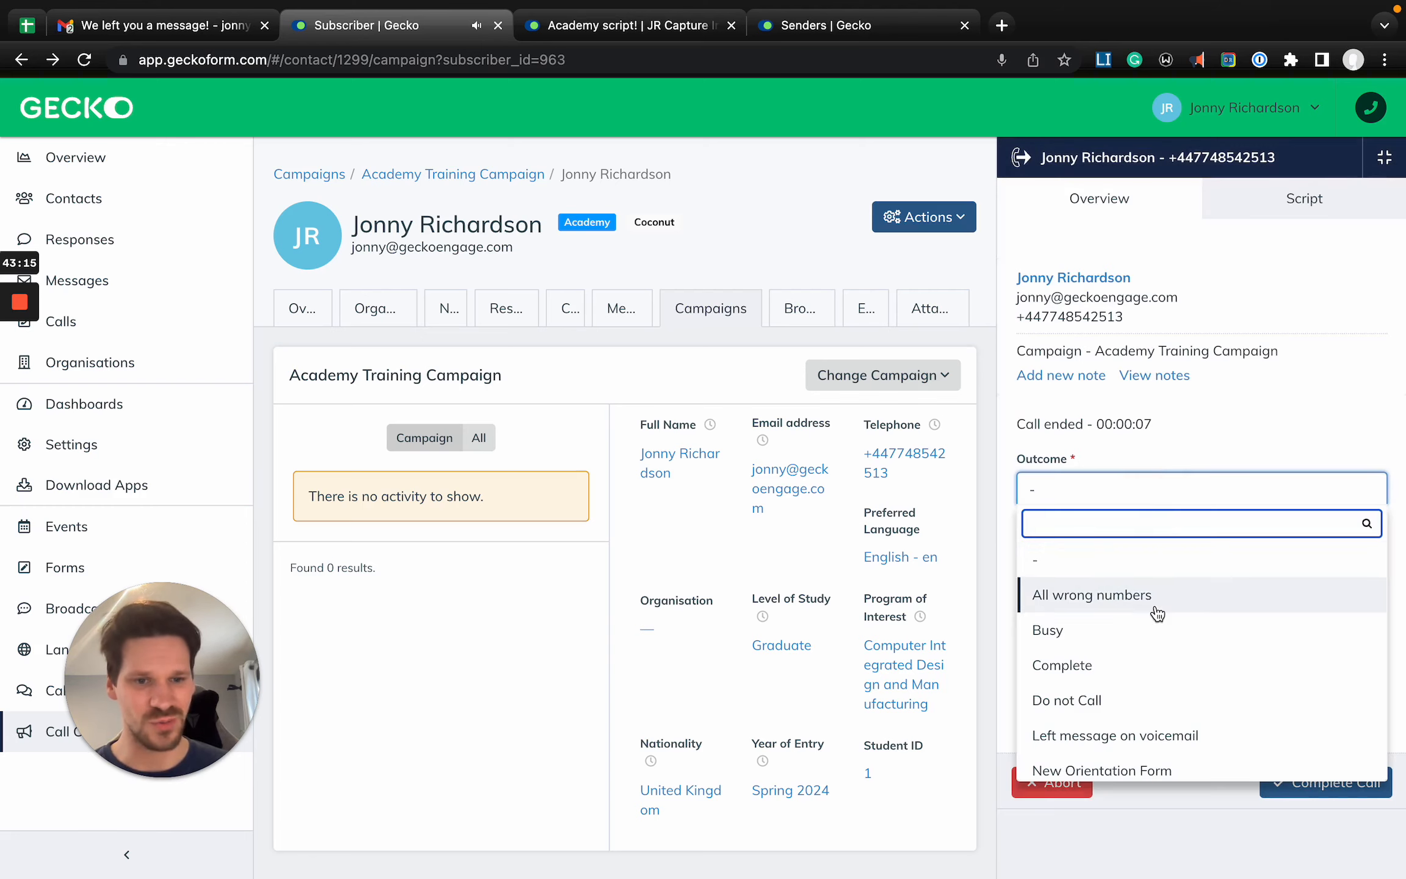
scroll(1153, 616, "down", 1)
left_click(1136, 618)
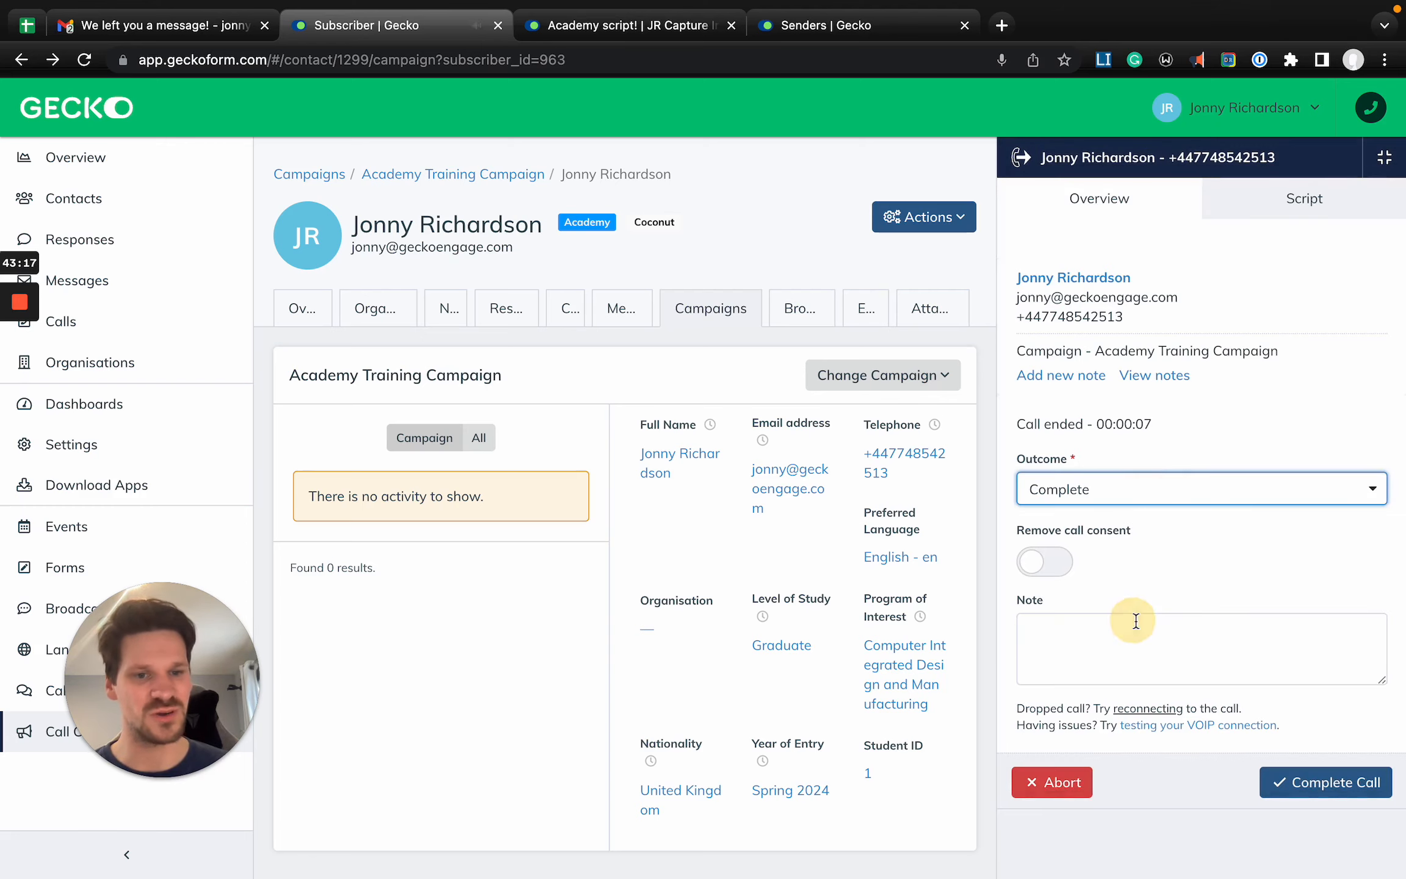
left_click(1307, 794)
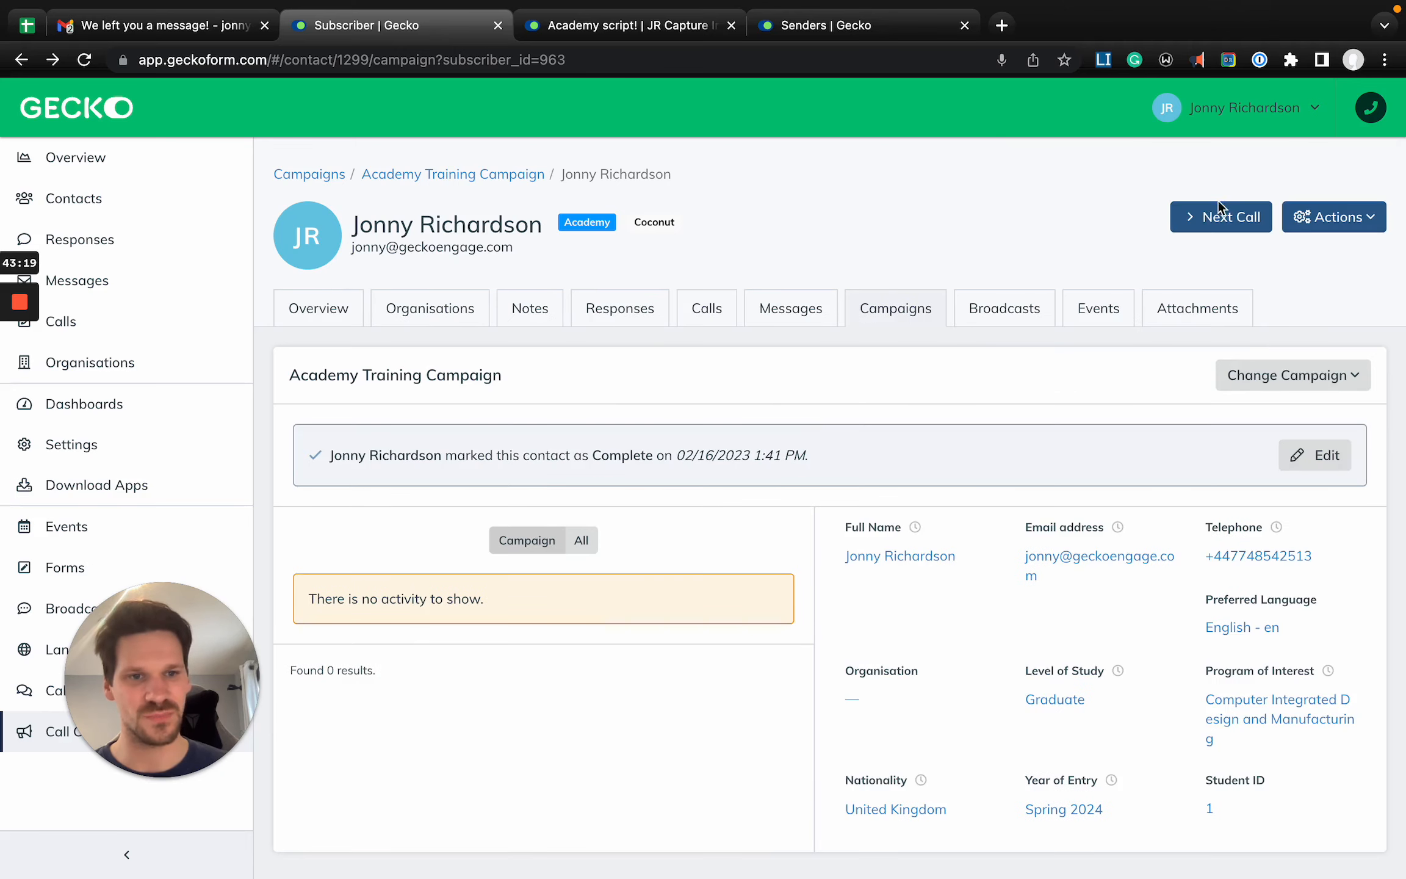
- Move on to the campaign's next contact, place a call to them and end it
left_click(1213, 223)
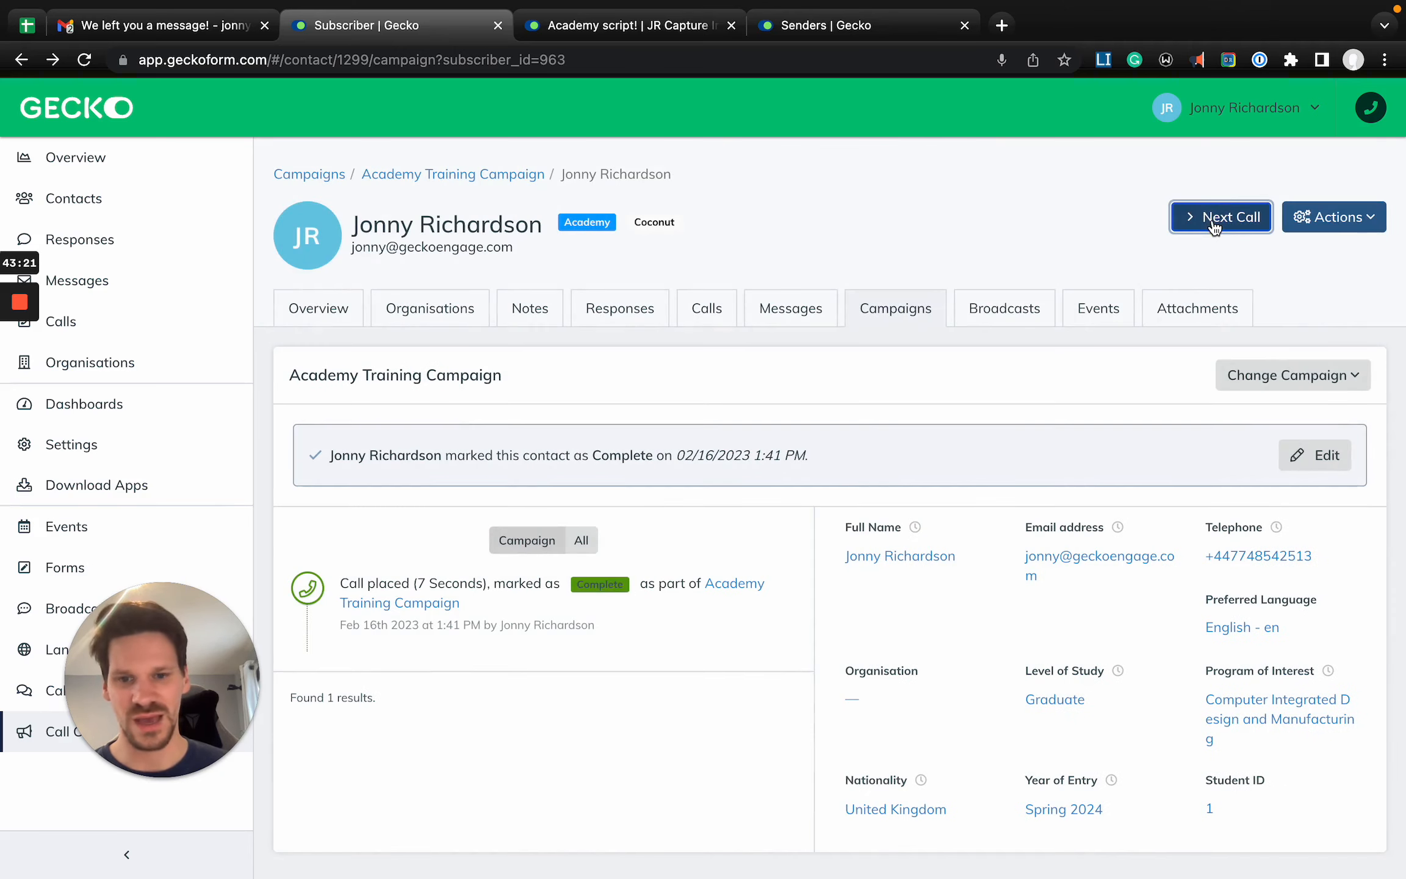
left_click(1213, 220)
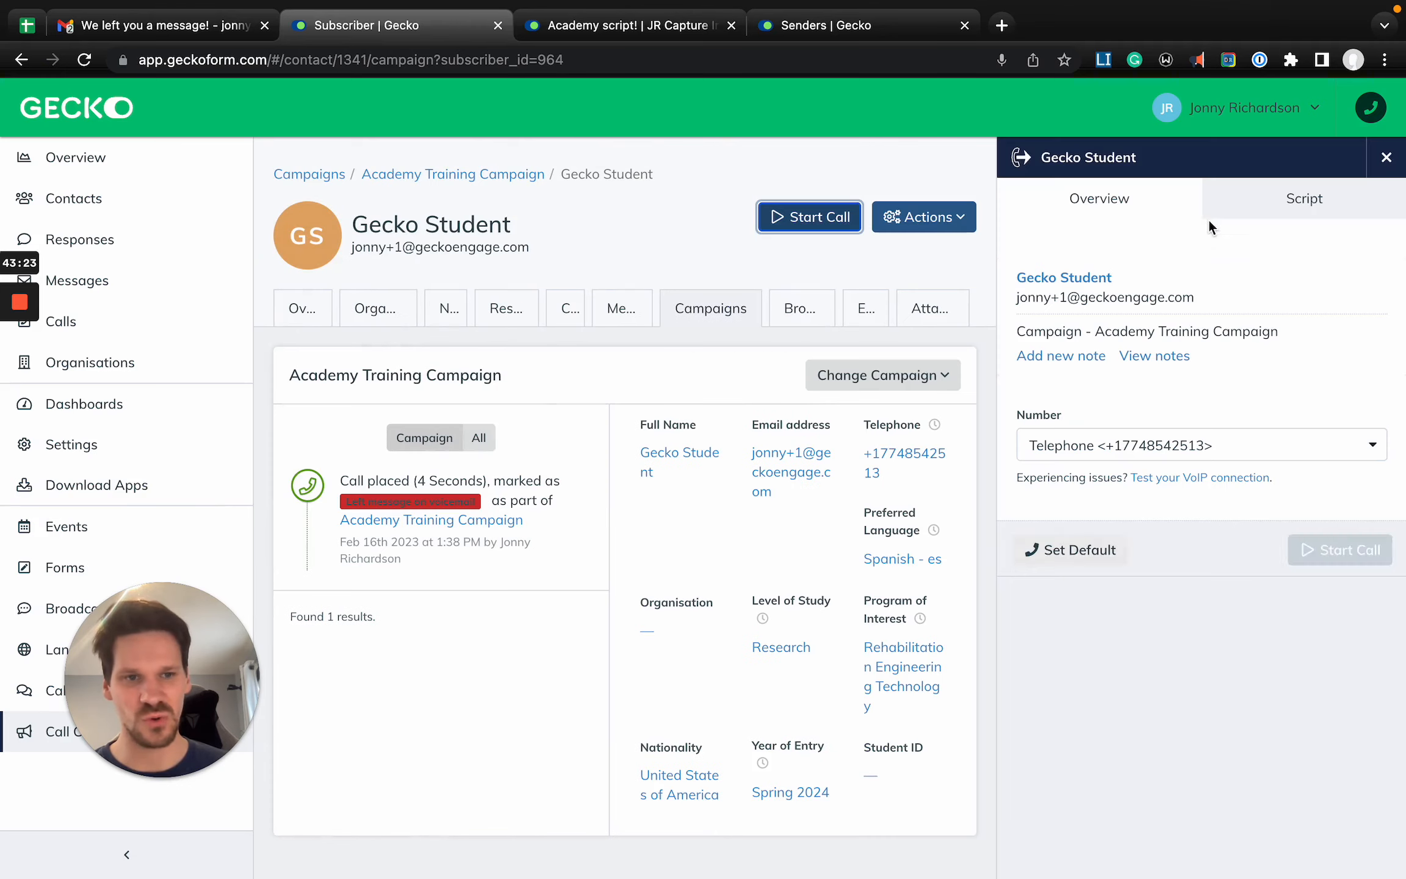
left_click(1295, 554)
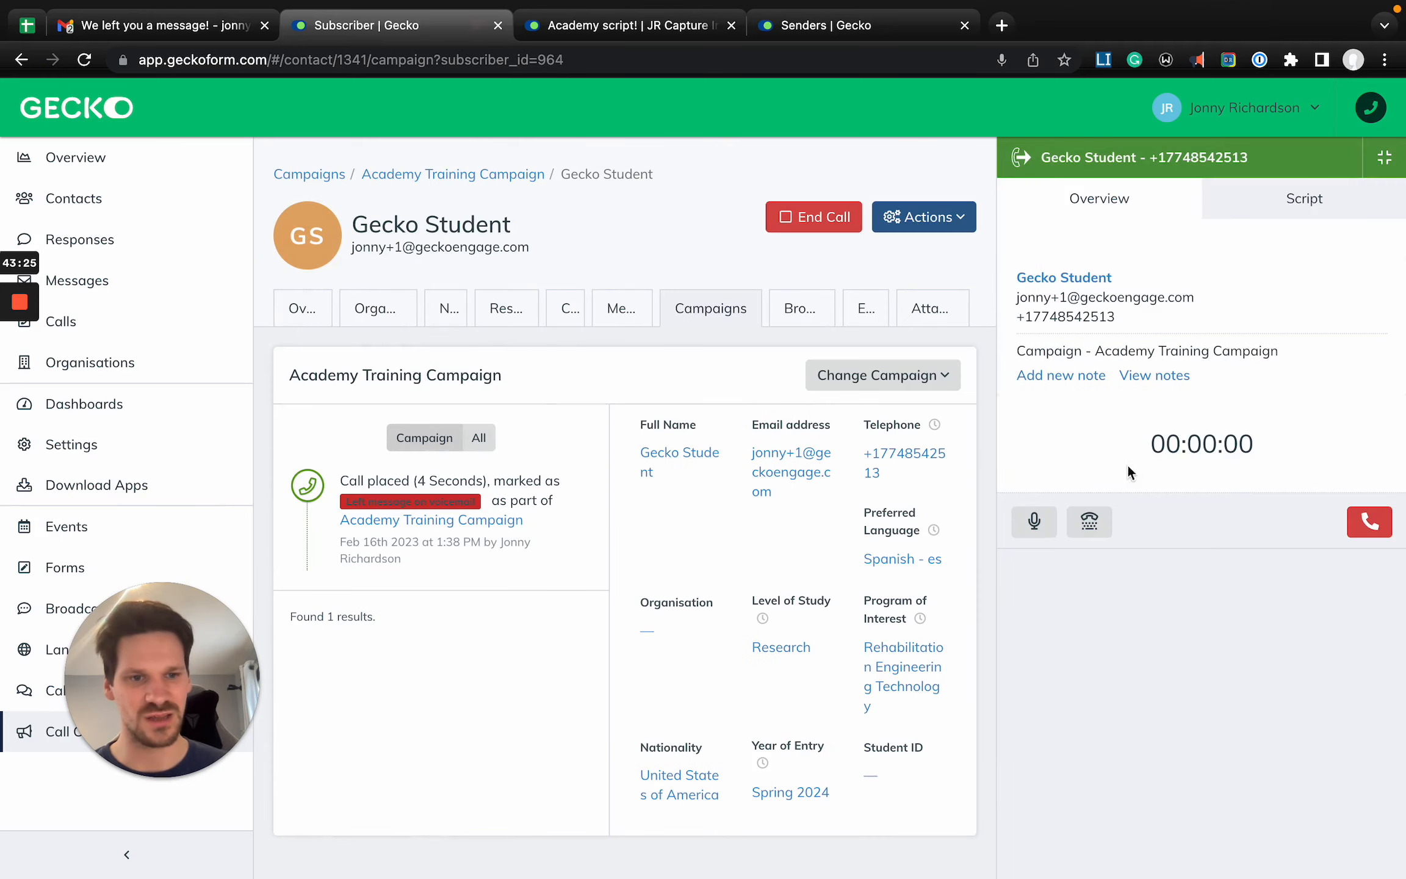
left_click(1370, 523)
- Review the call script, set the call outcome to Wrong Number and complete the call
left_click(1296, 199)
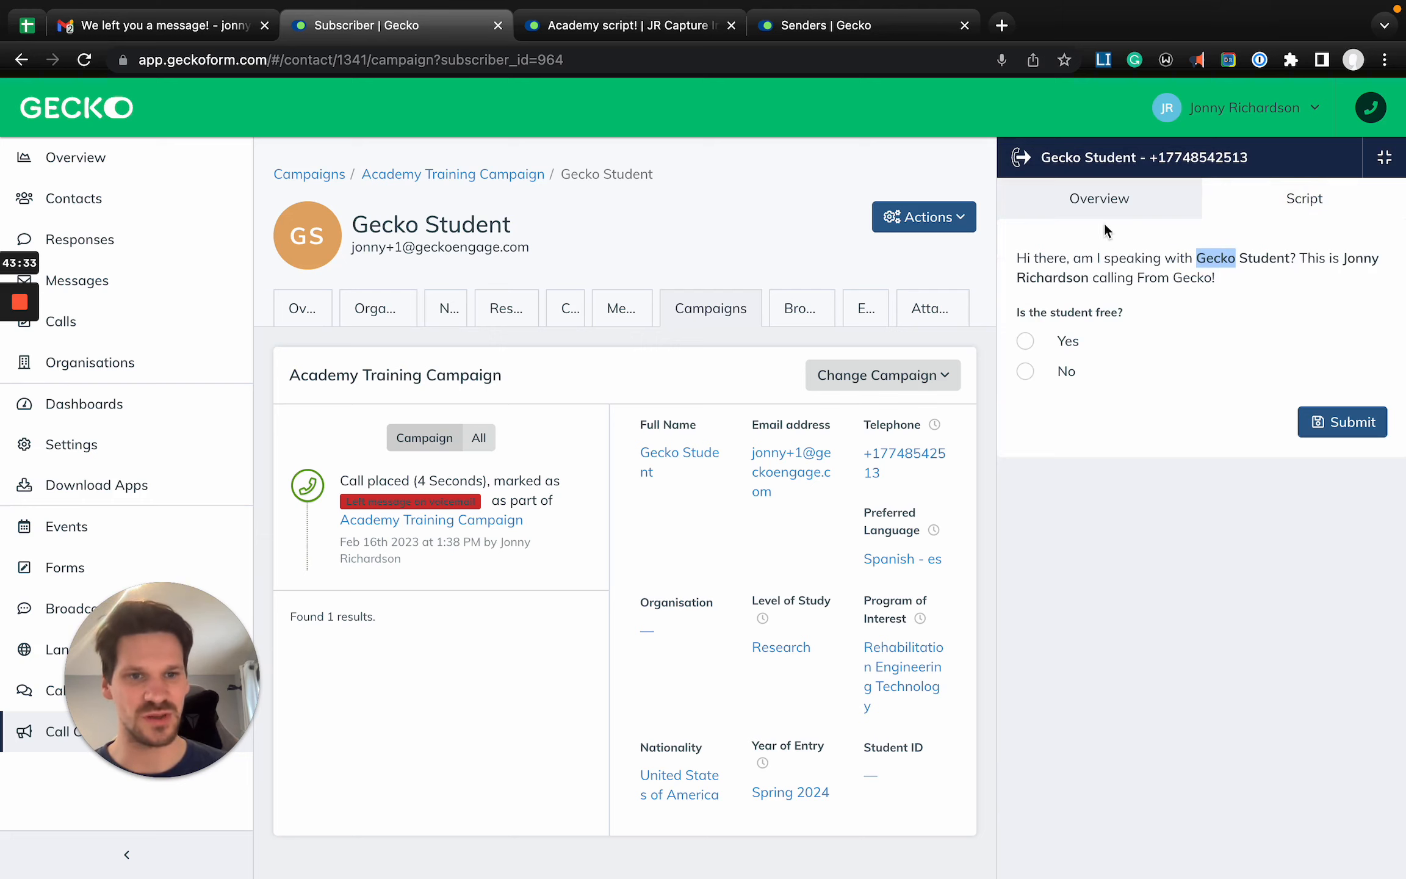
left_click(1106, 203)
left_click(1133, 491)
scroll(1131, 645, "down", 3)
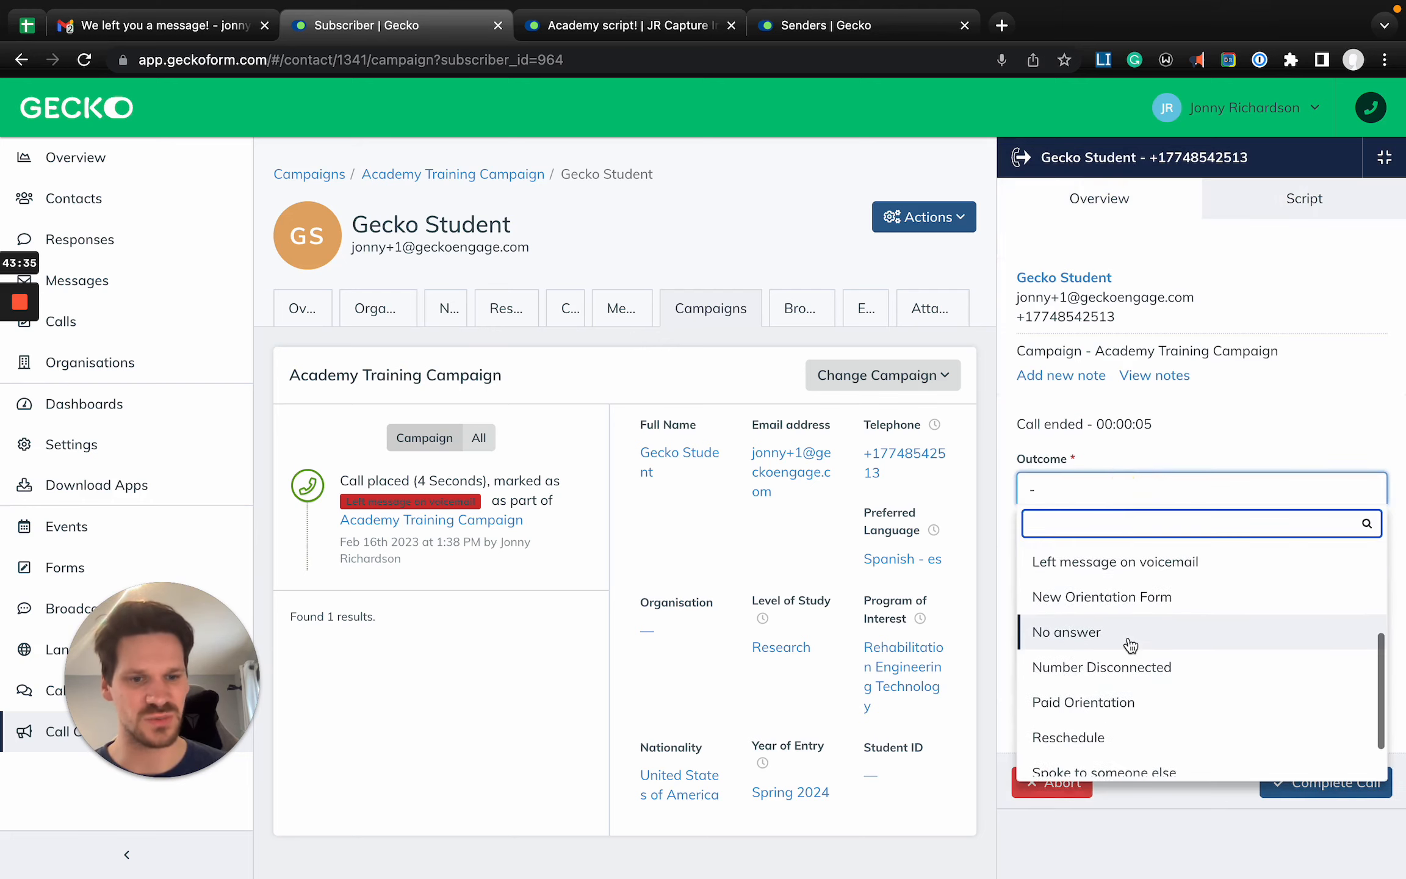
scroll(1131, 645, "down", 2)
left_click(1114, 758)
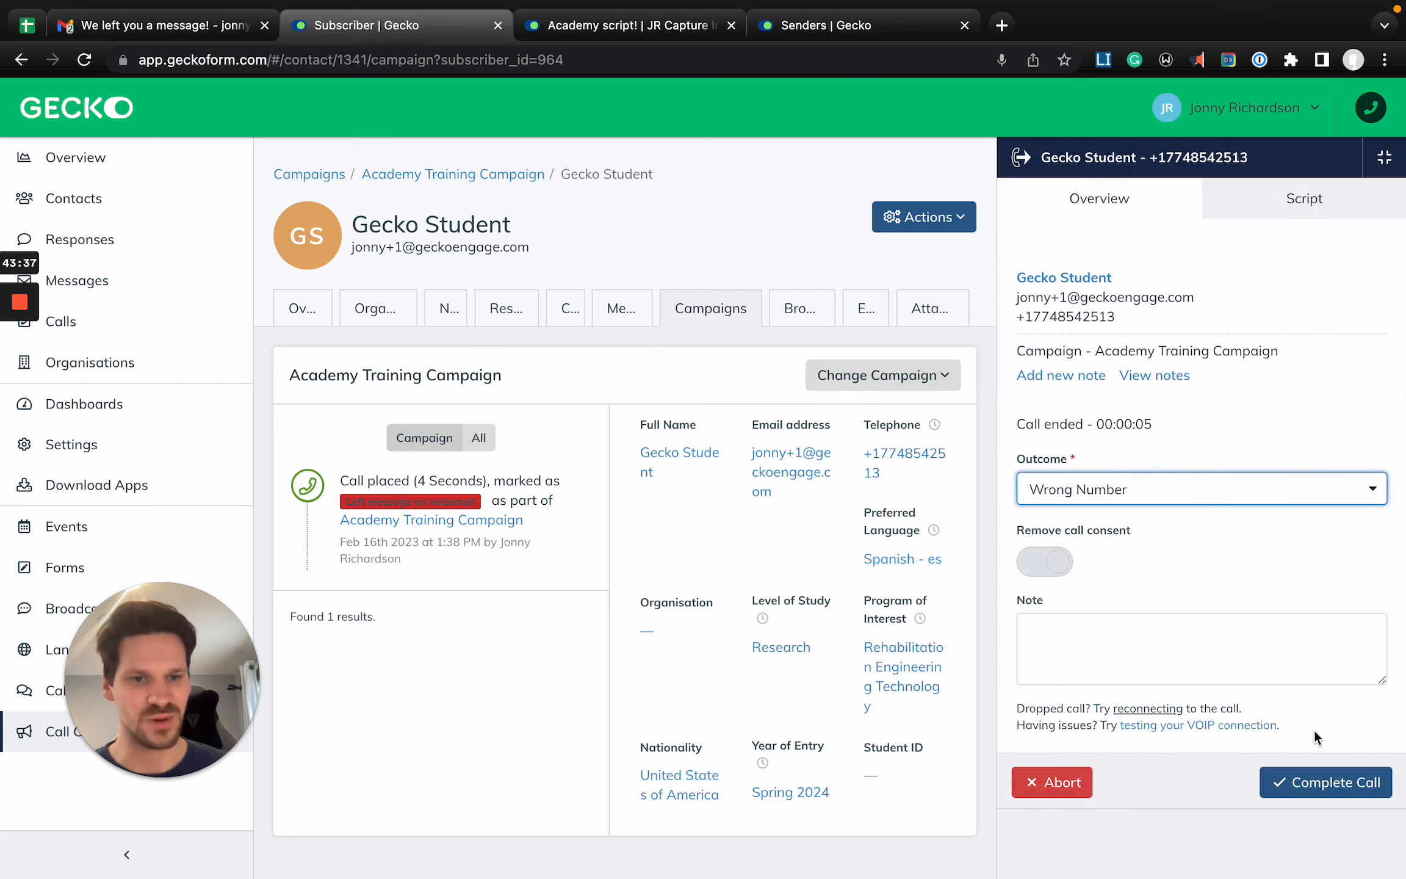
left_click(1331, 781)
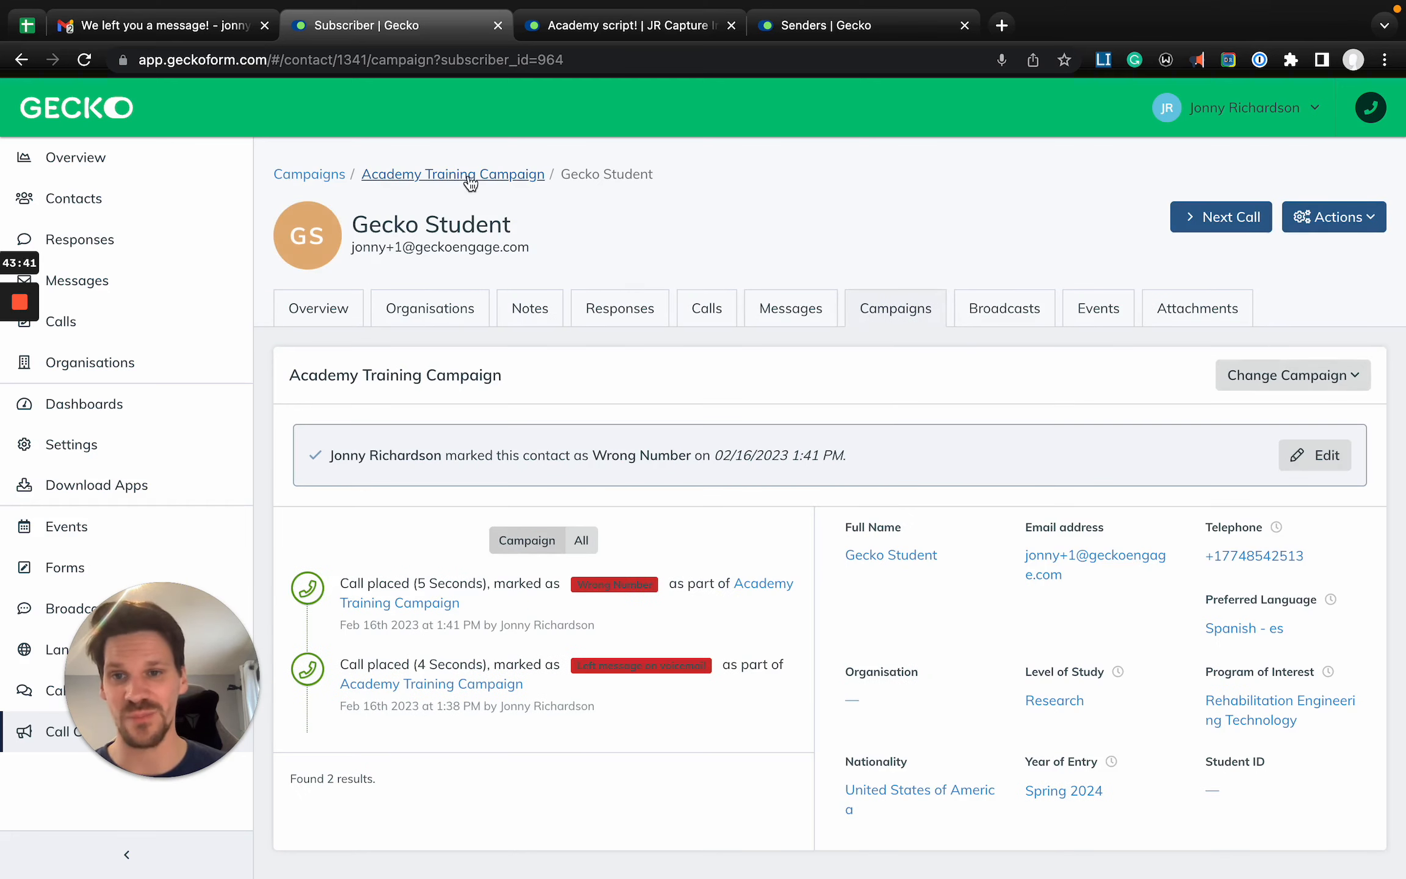
- Open the Academy Training Campaign overview, reload it and view its Succeeded contacts
left_click(462, 177)
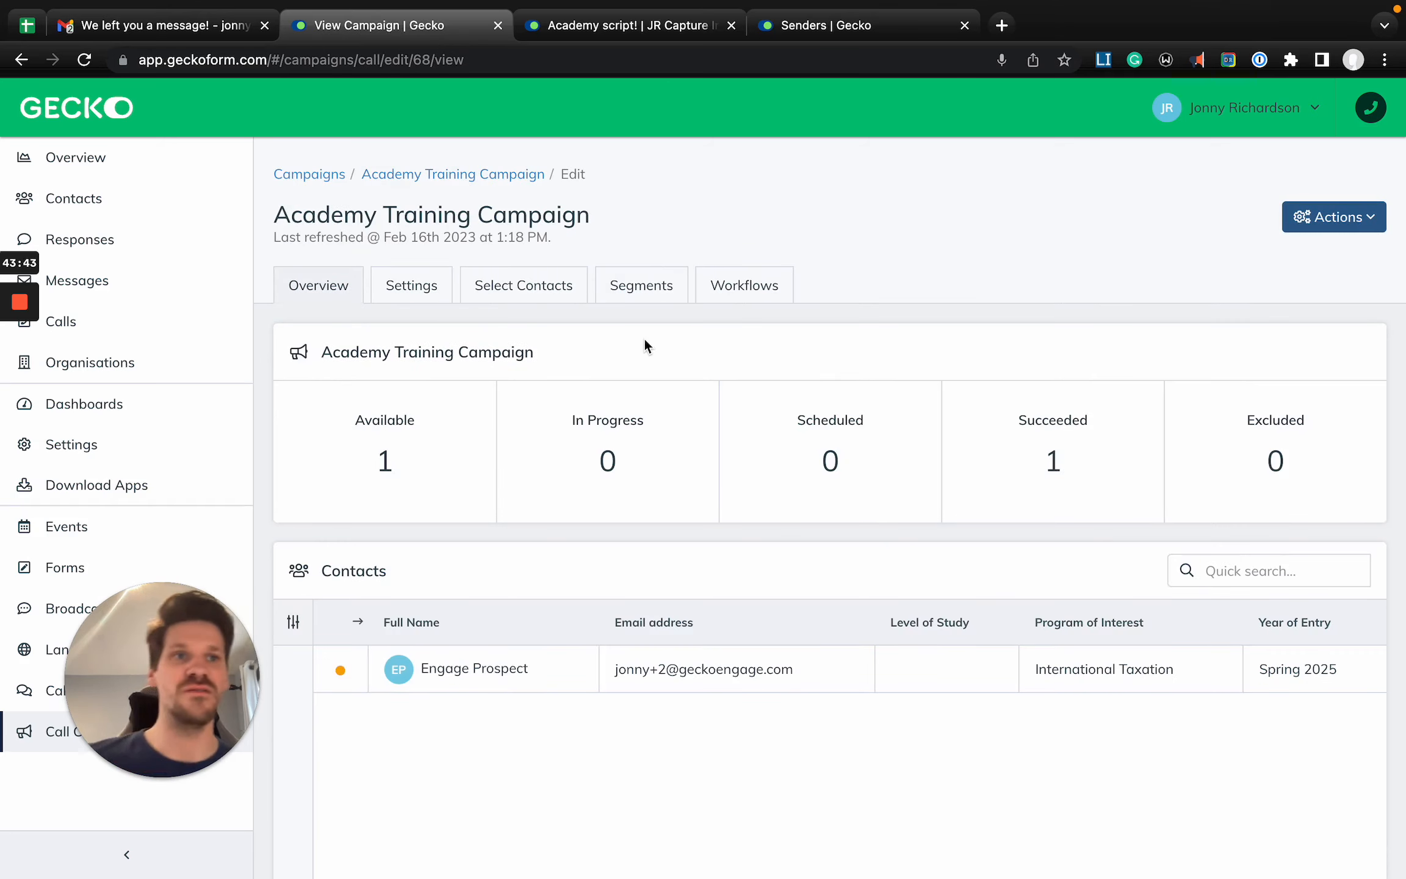
key("super+r")
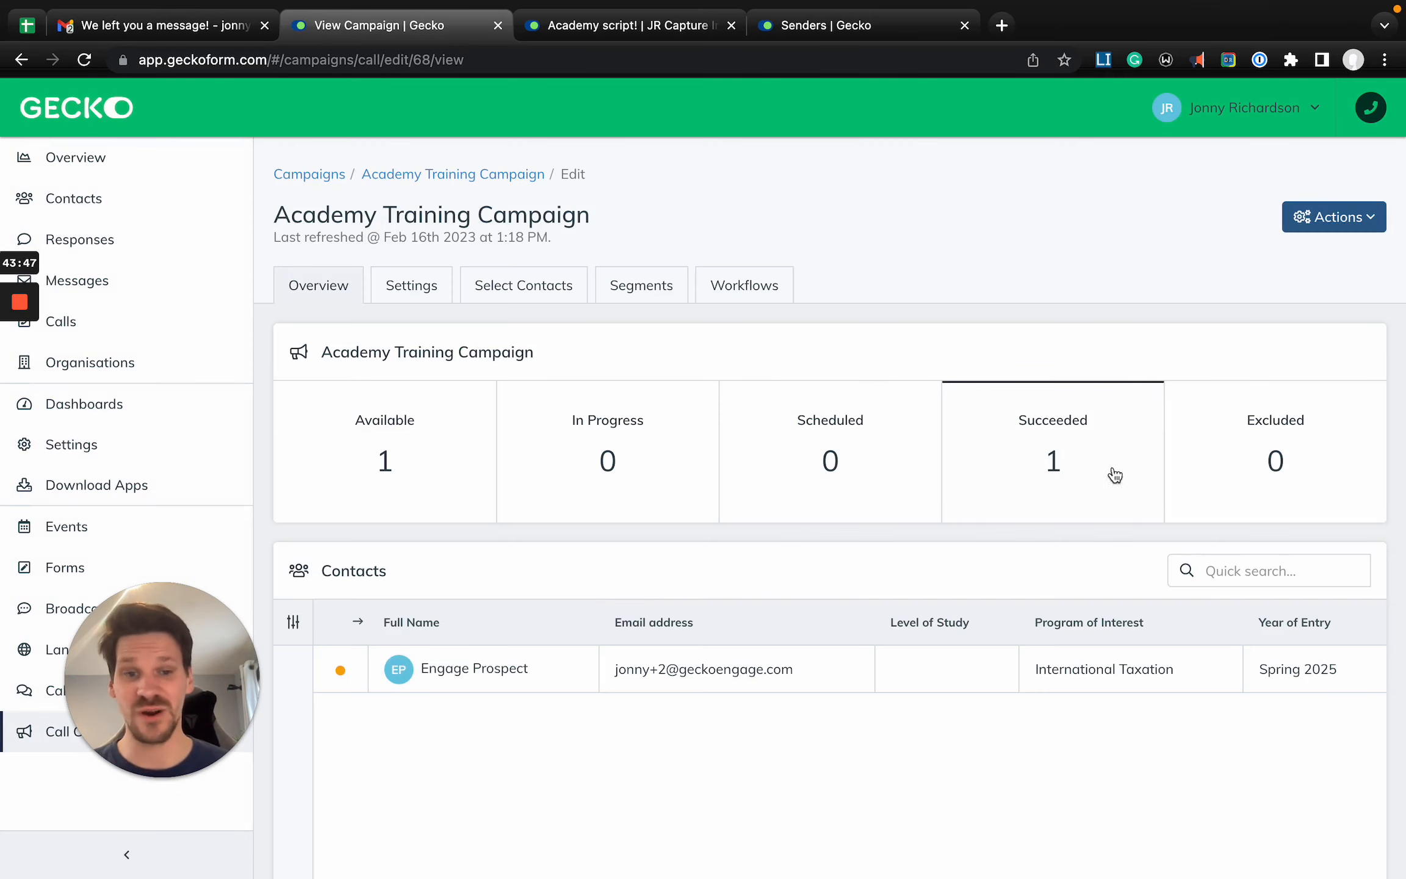
left_click(1048, 487)
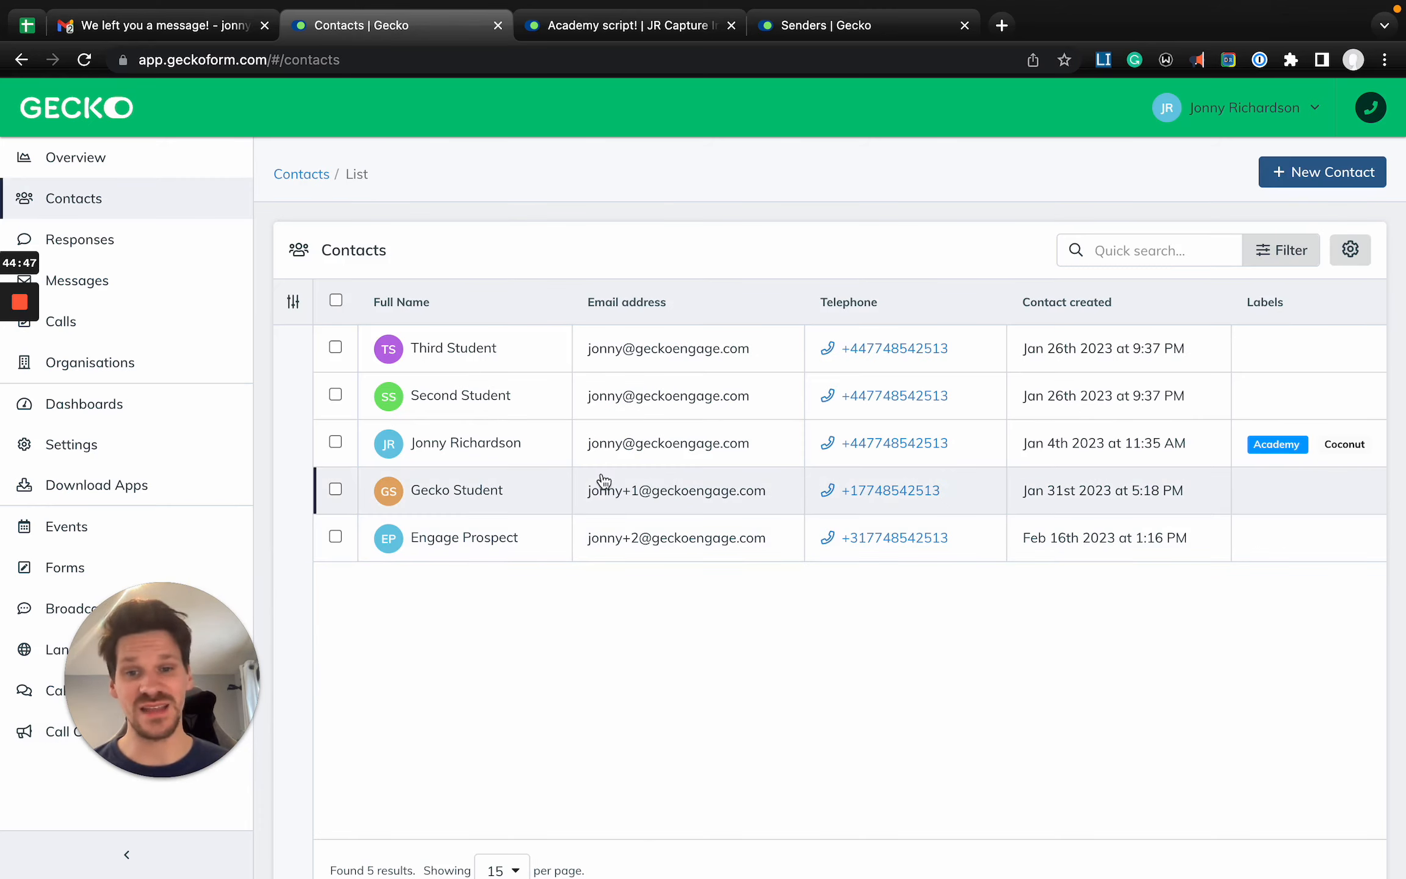
- In the Academy-labelled contact's call history, open the outcome of the Academy Training Campaign call for editing
left_click(589, 462)
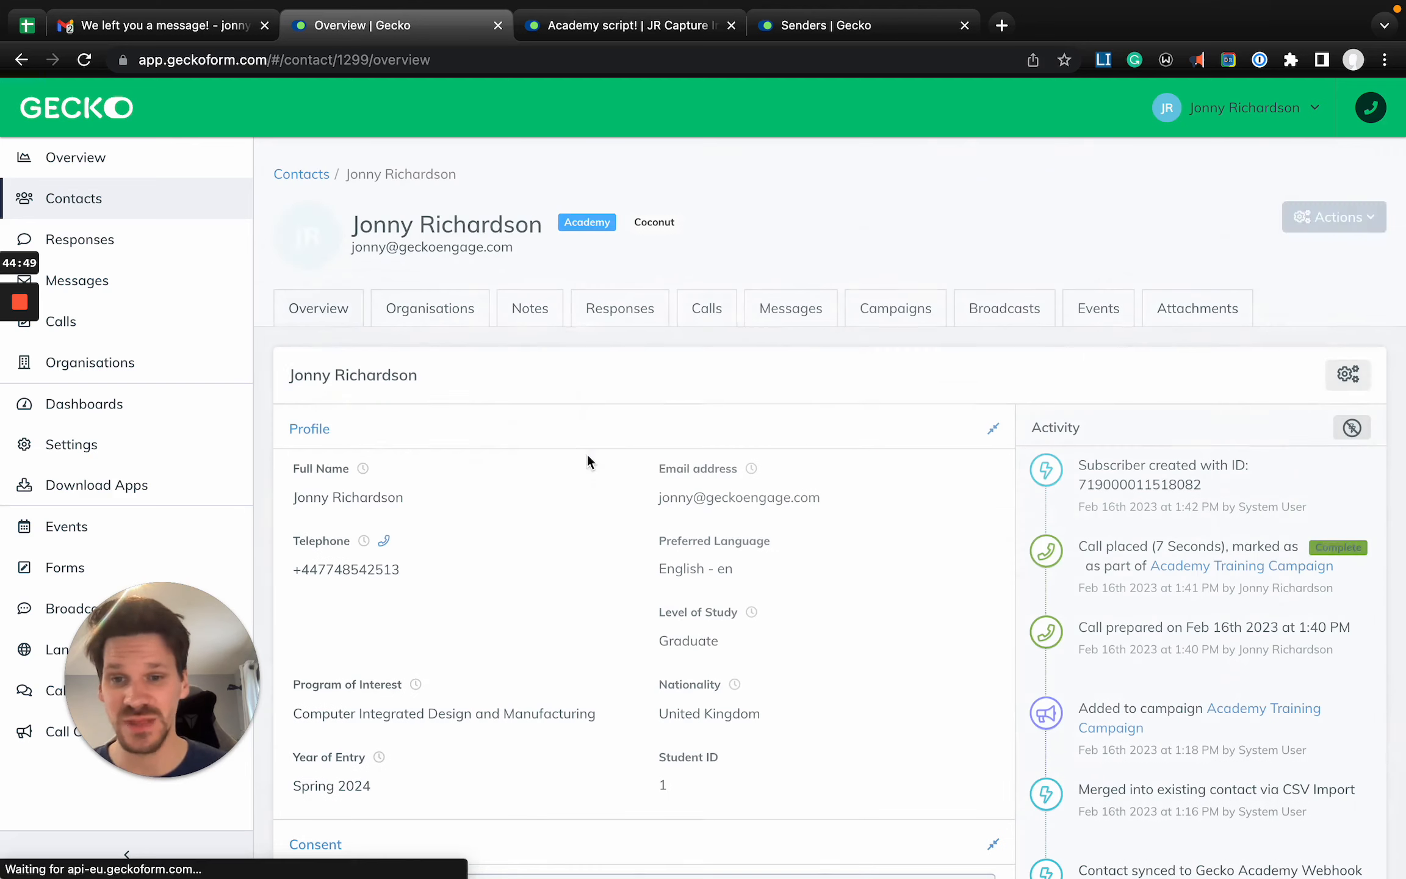
left_click(707, 307)
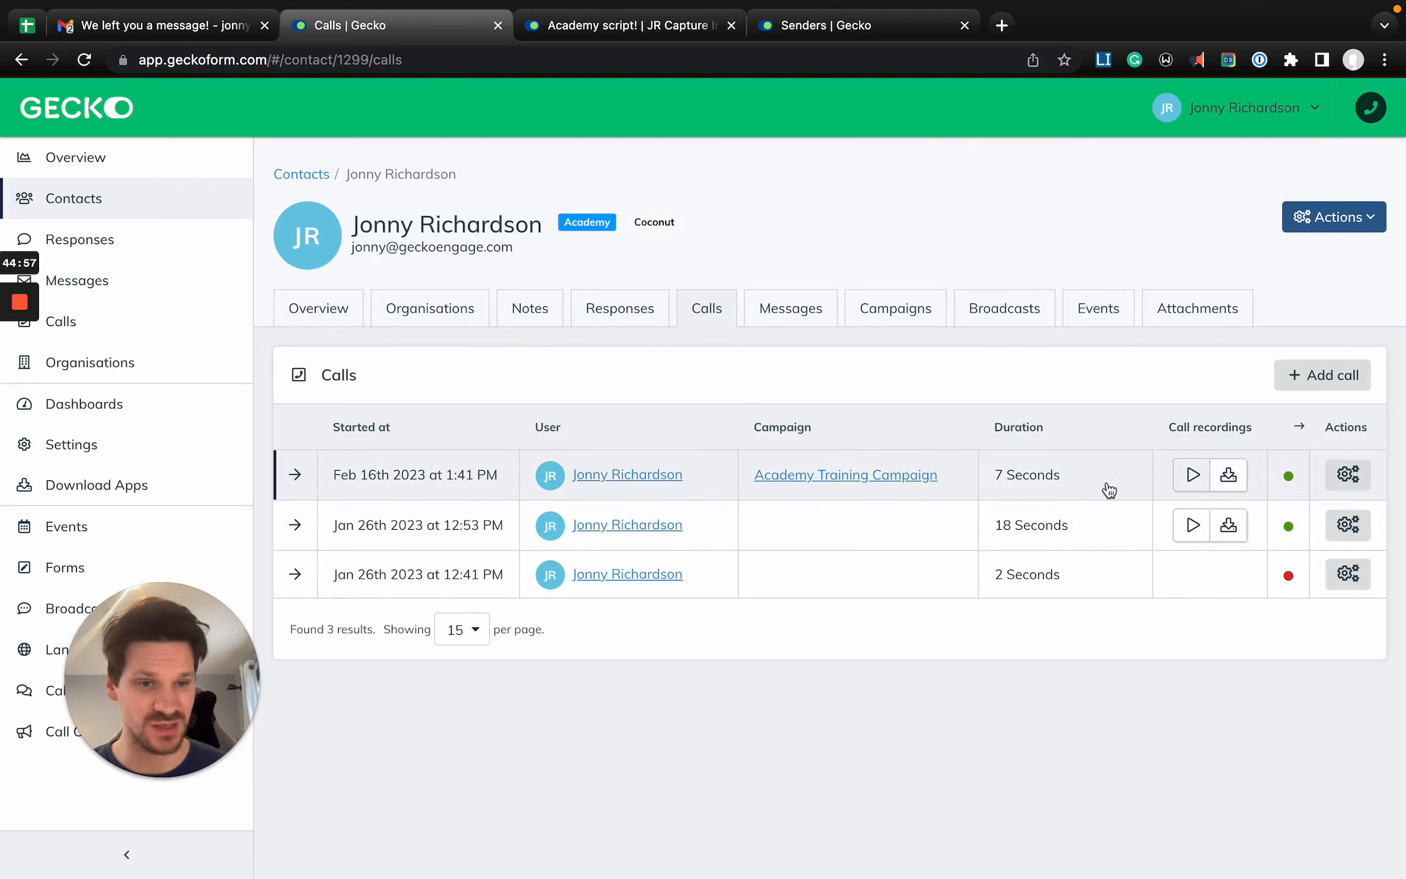
left_click(1349, 475)
left_click(1263, 527)
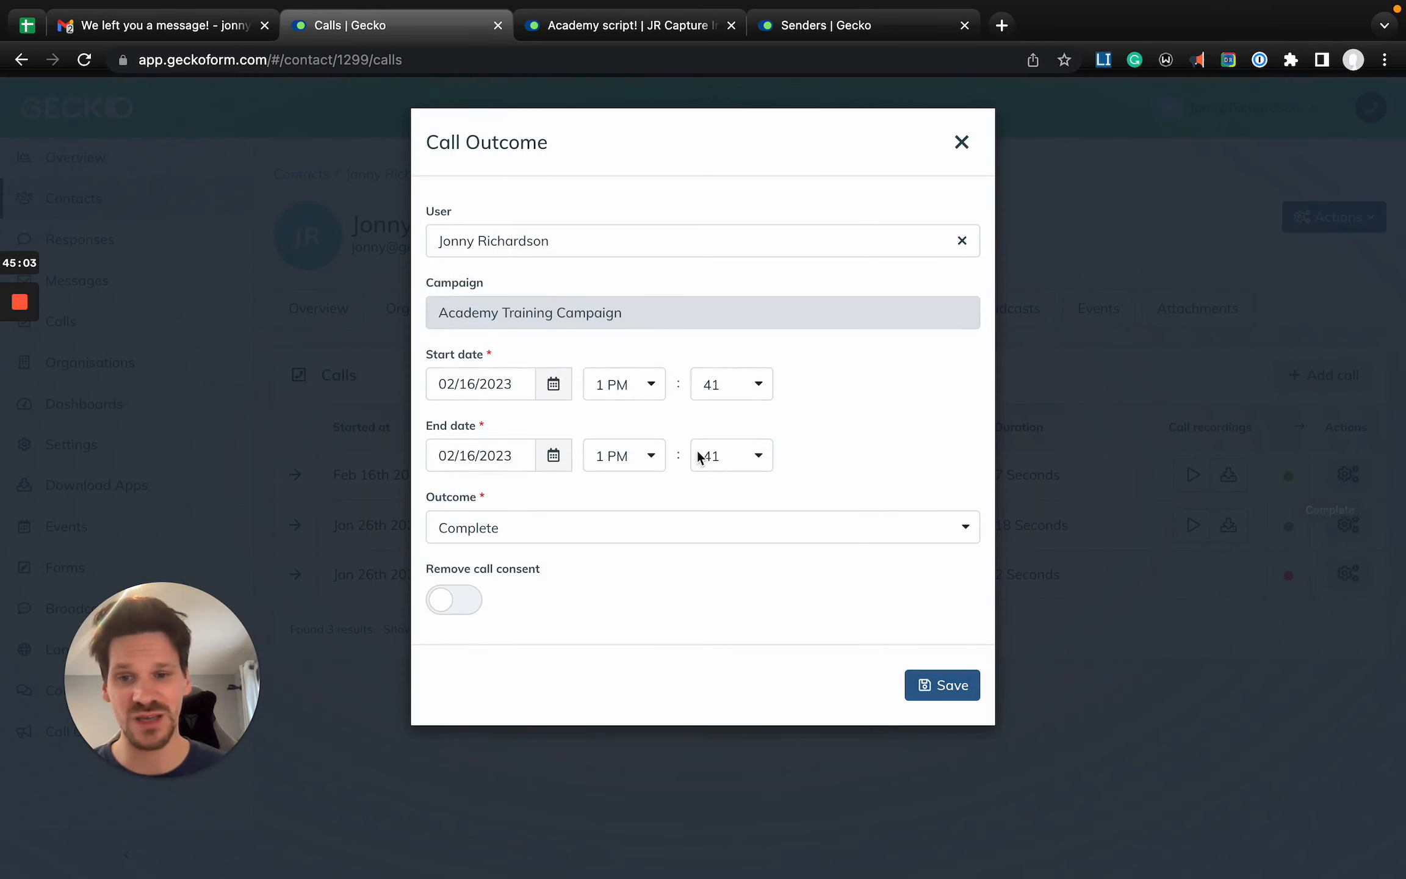
- Look through the available call outcomes and close the Call Outcome dialog without saving
left_click(493, 531)
scroll(659, 654, "up", 3)
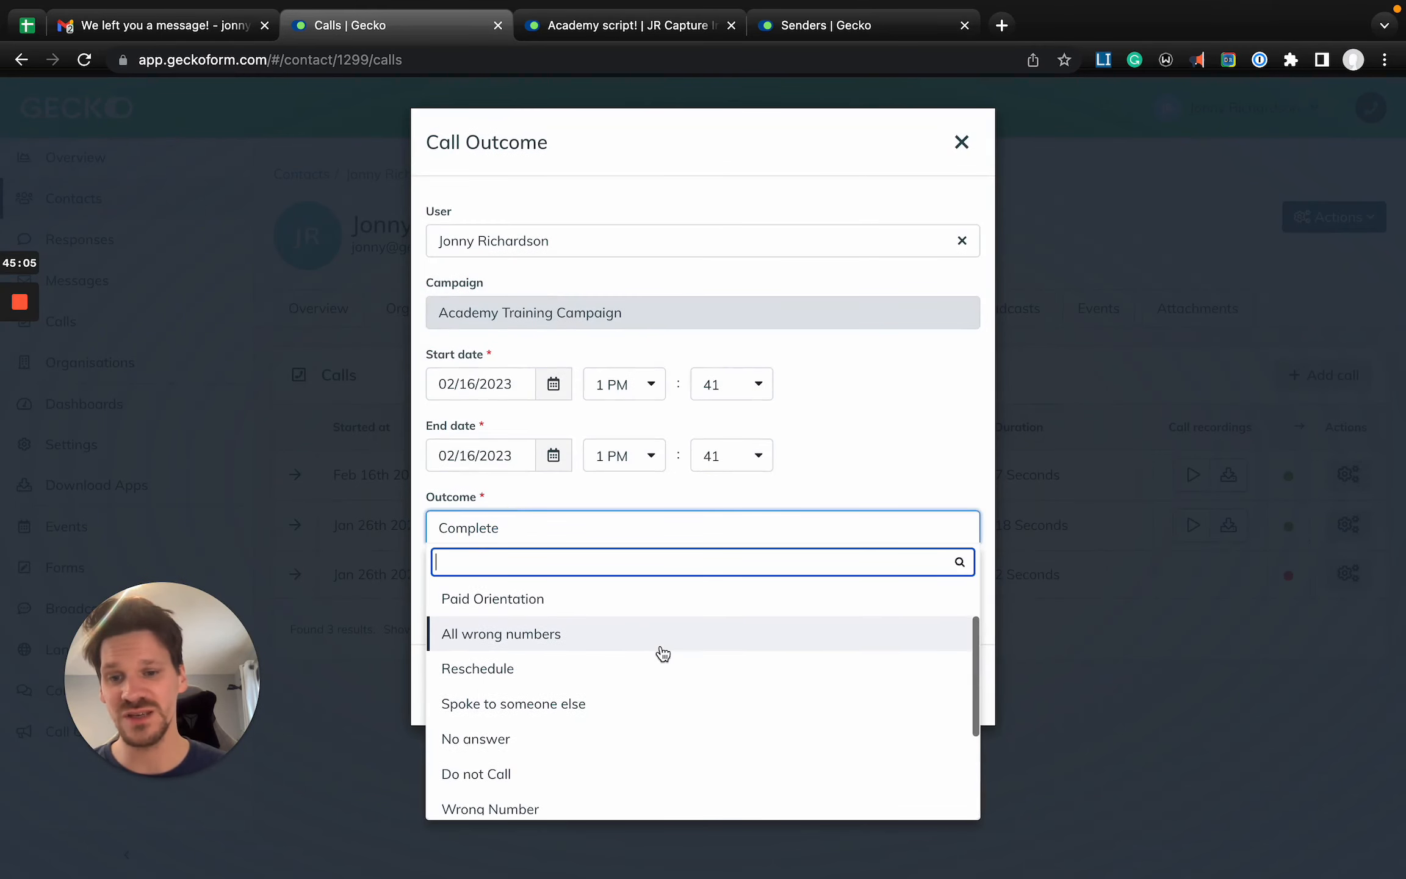
scroll(664, 655, "down", 3)
scroll(659, 653, "up", 5)
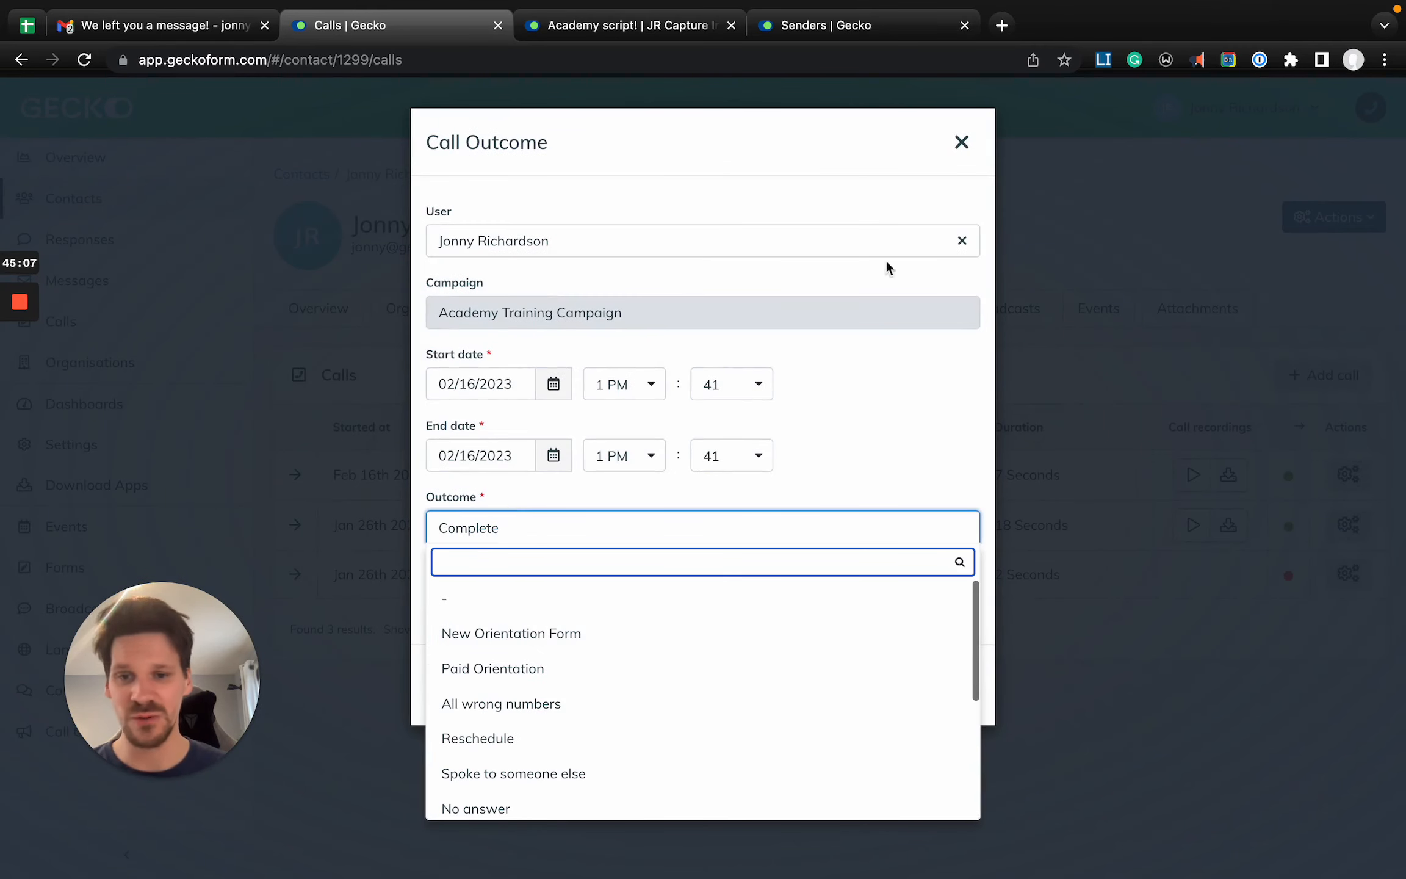
left_click(963, 145)
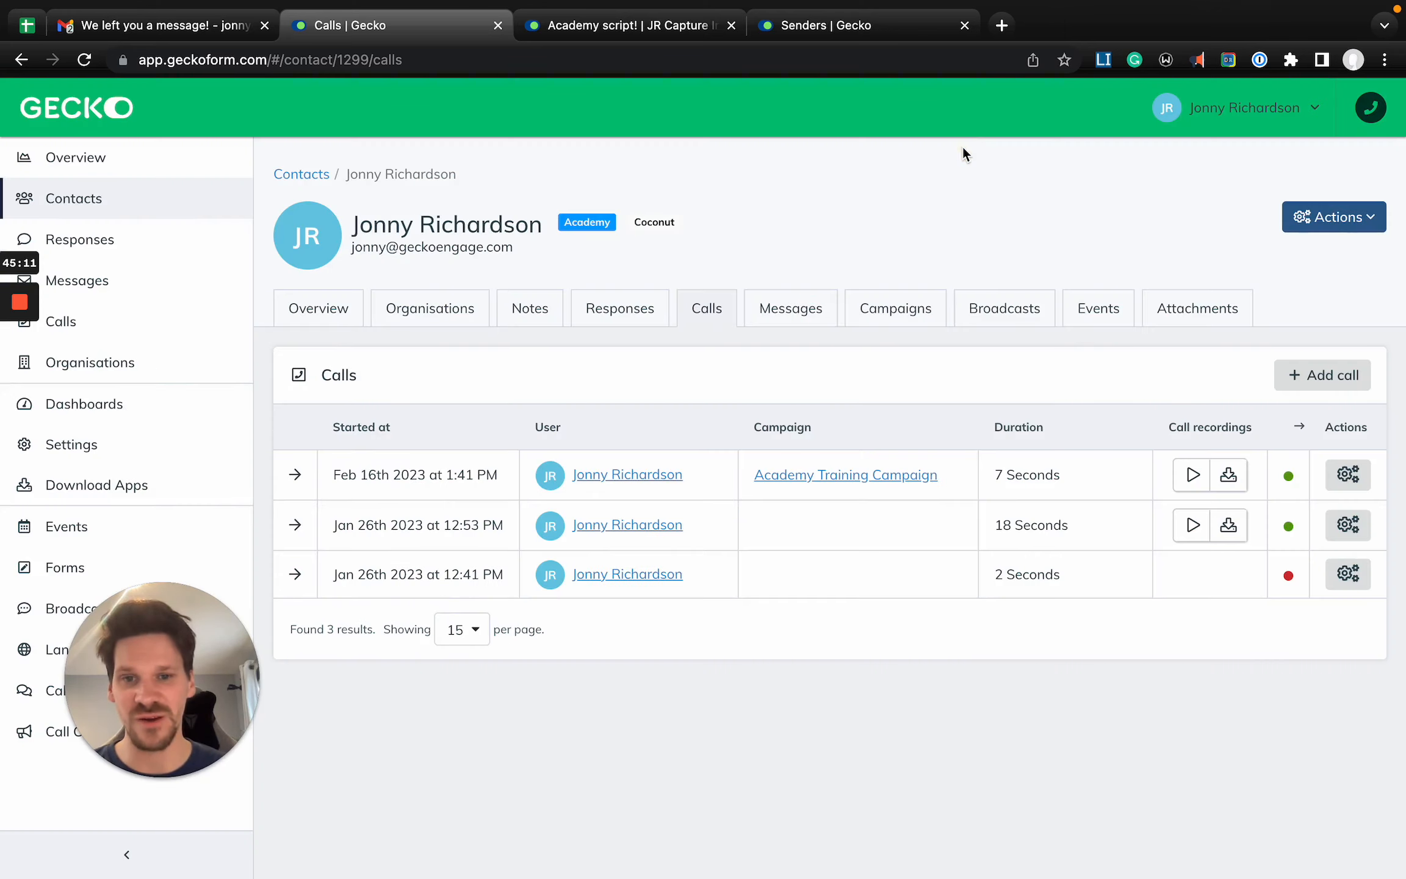
- Check the contact's responses and open the Academy Training Campaign overview with its contact filters collapsed
left_click(613, 330)
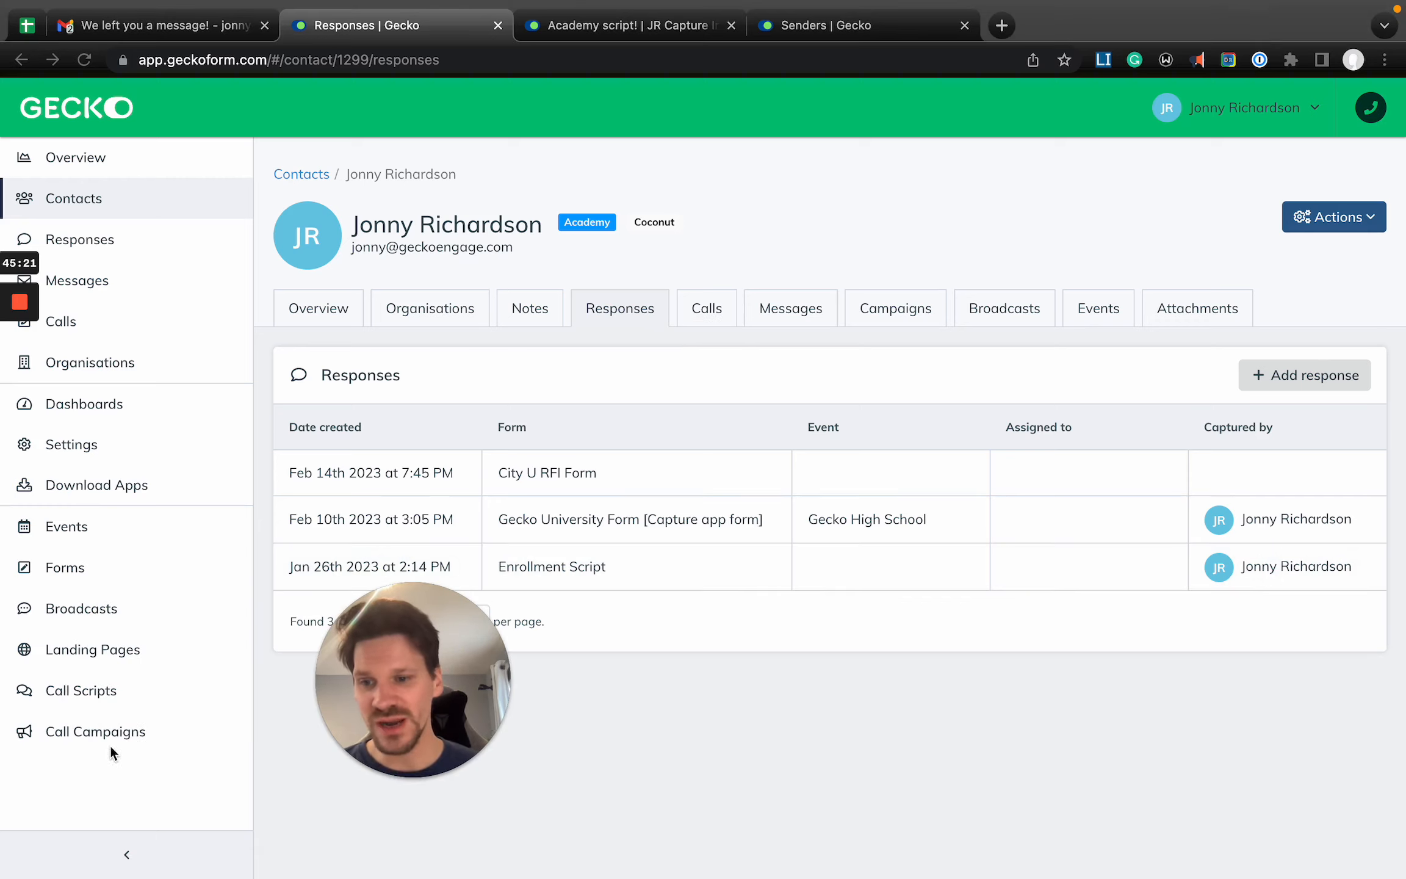
left_click(134, 740)
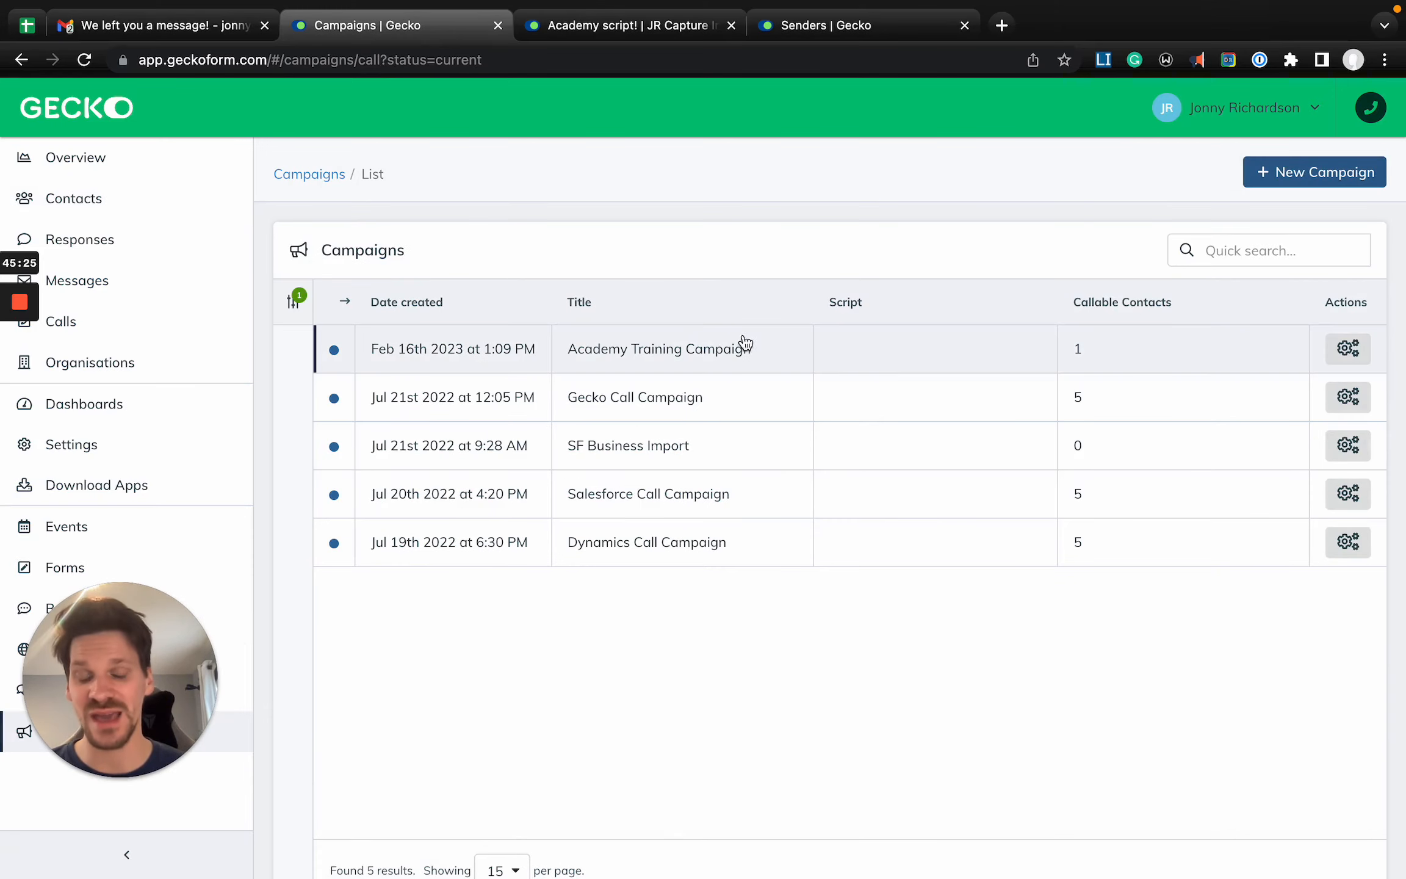
left_click(849, 348)
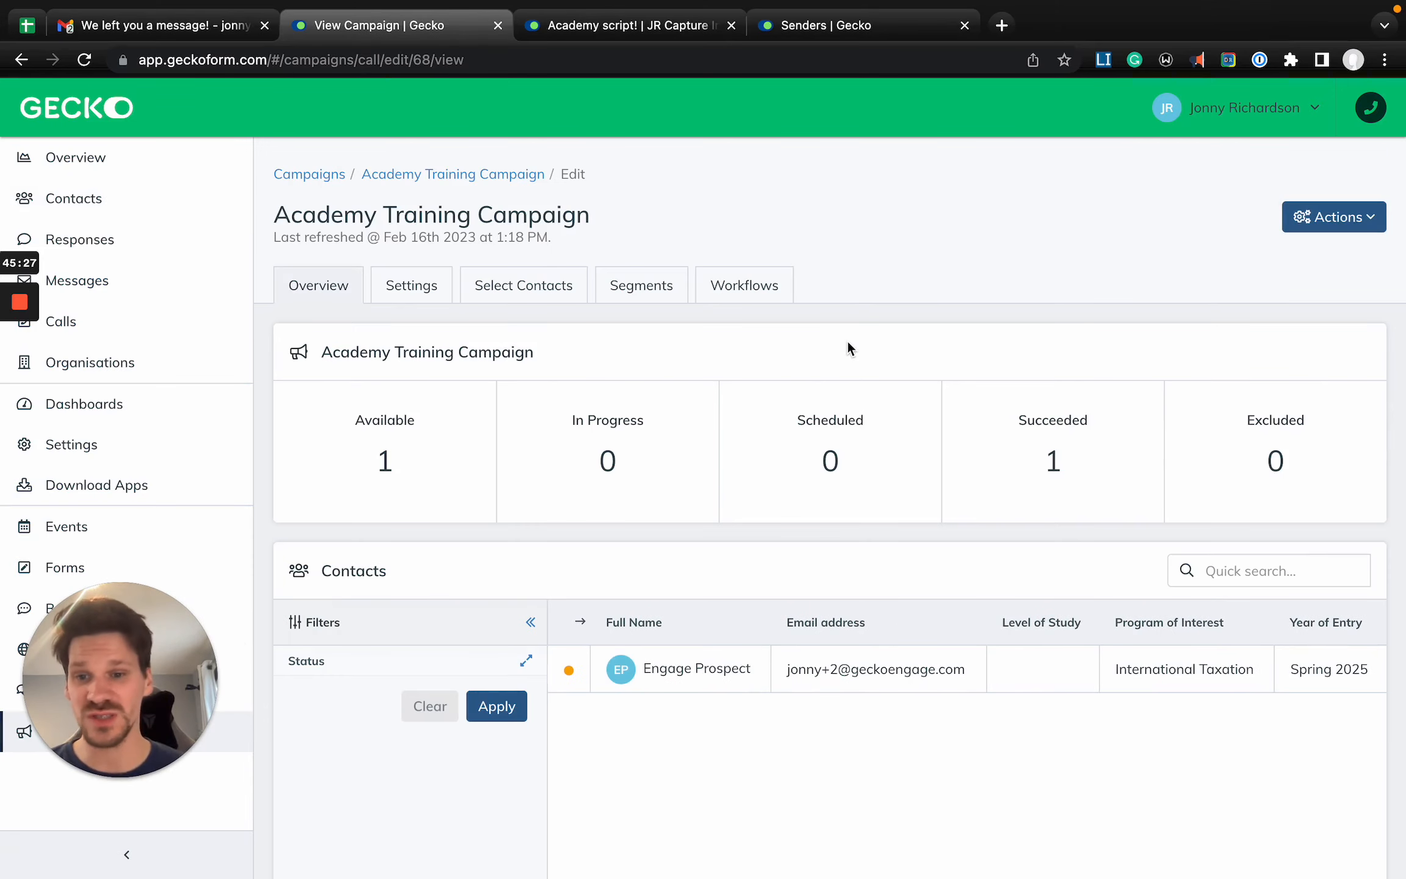
left_click(424, 626)
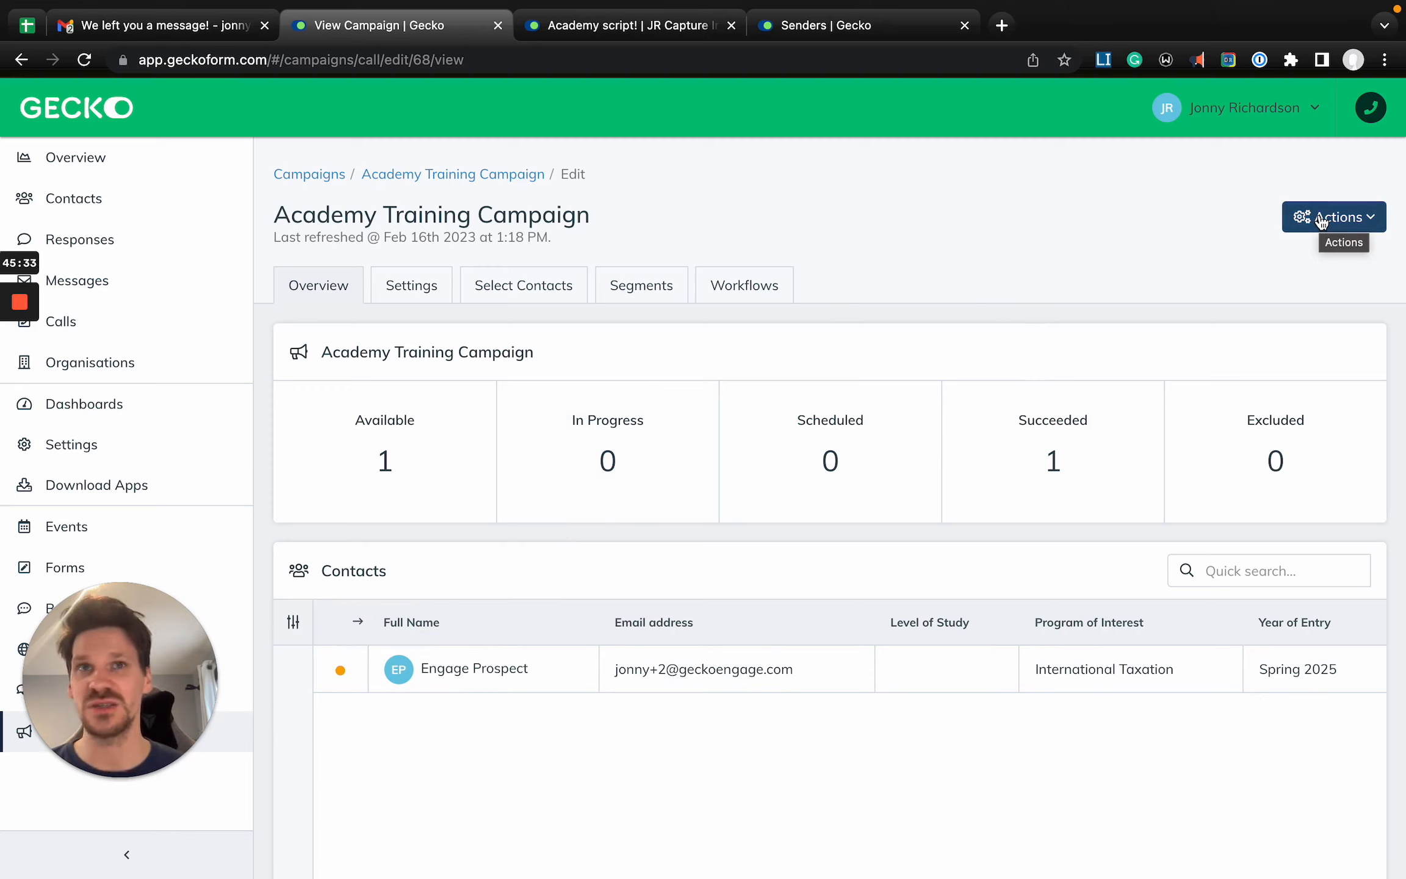
- Close the browser page with the voicemail e-mail and open the Academy Training Campaign's live report
left_click(265, 25)
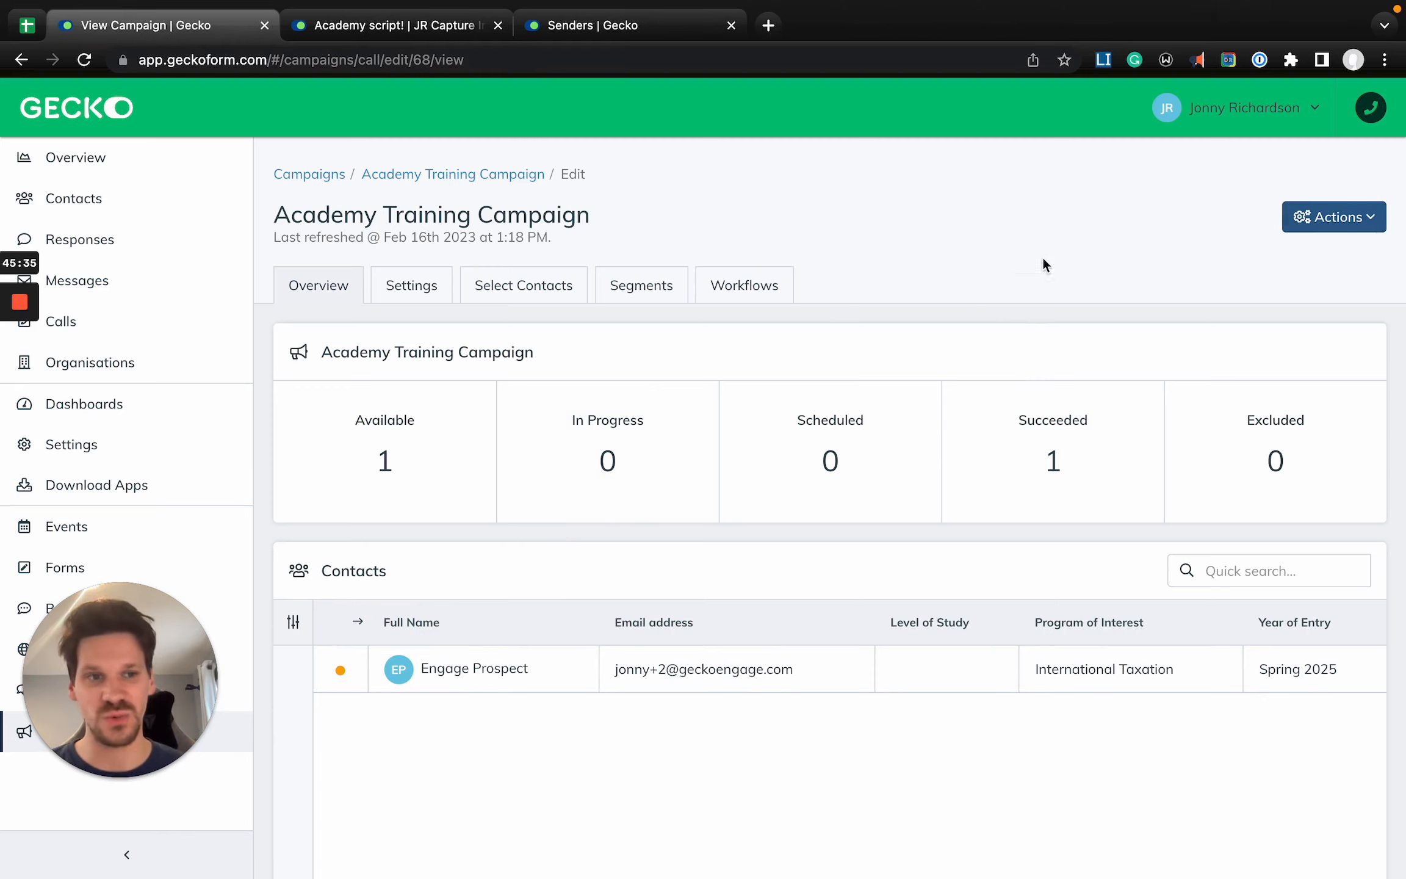
left_click(1067, 215)
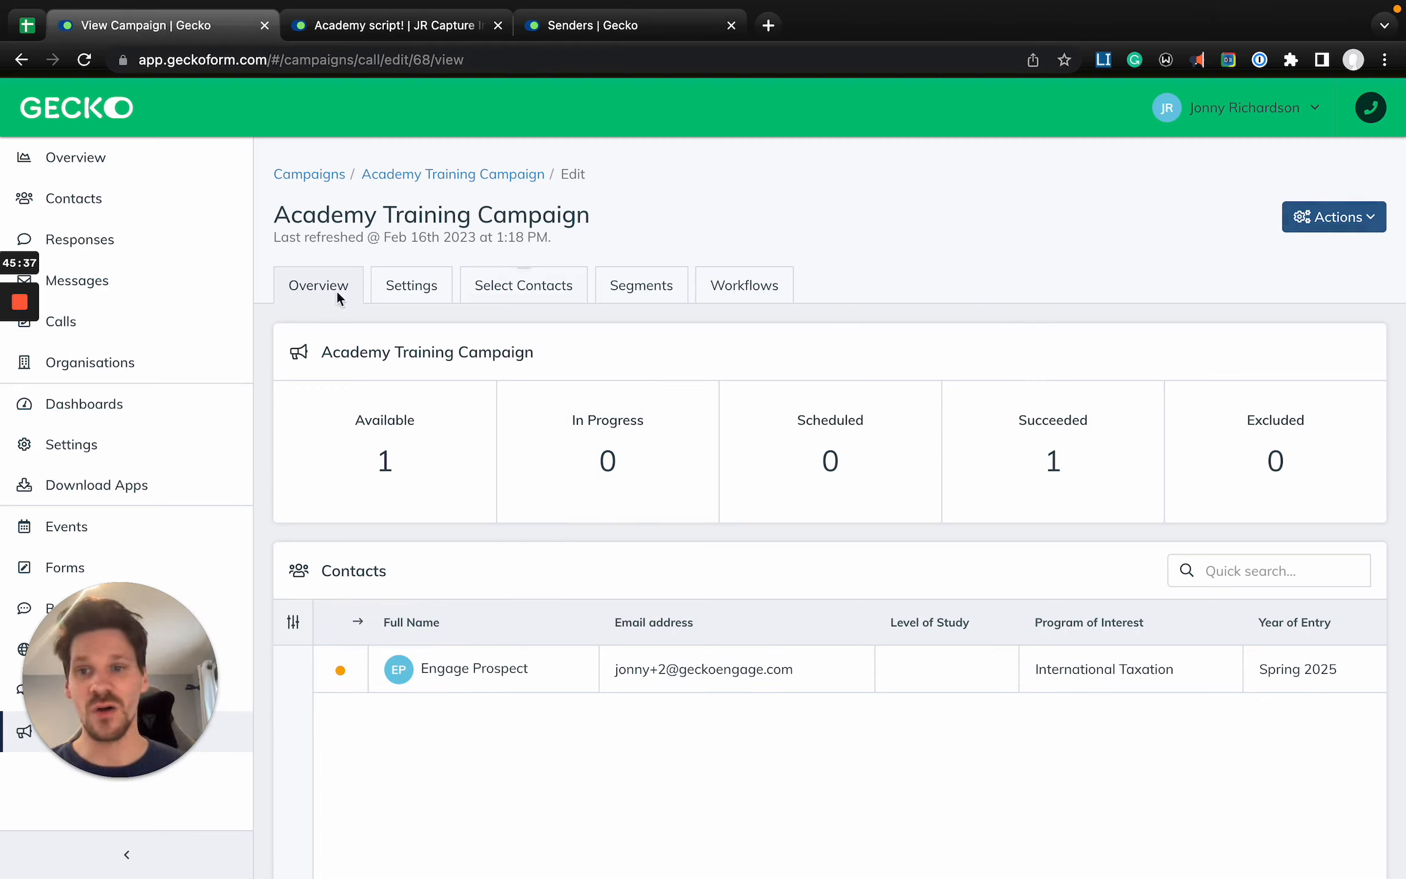
left_click(1338, 226)
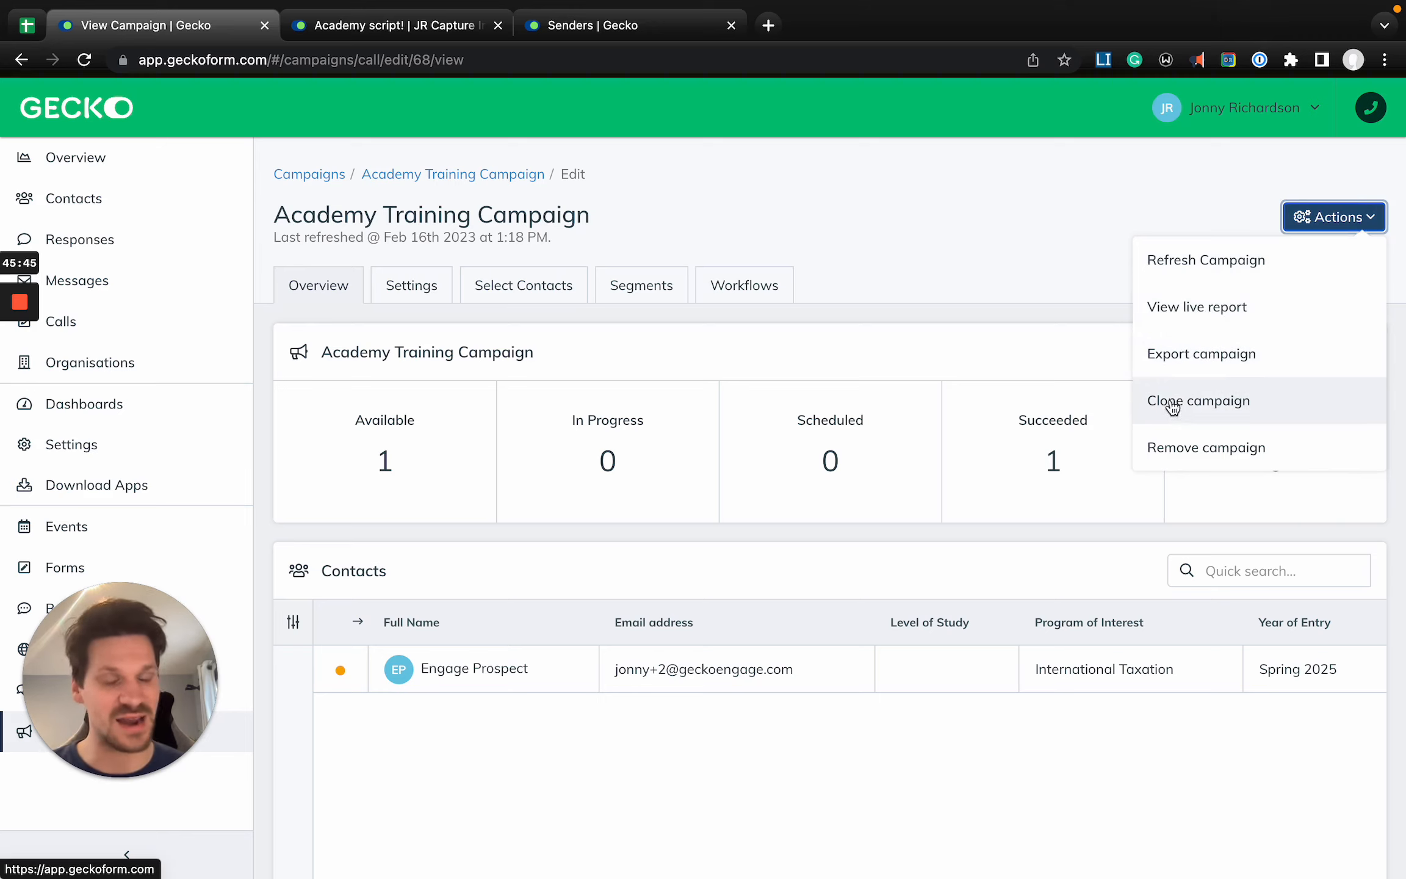
left_click(1217, 314)
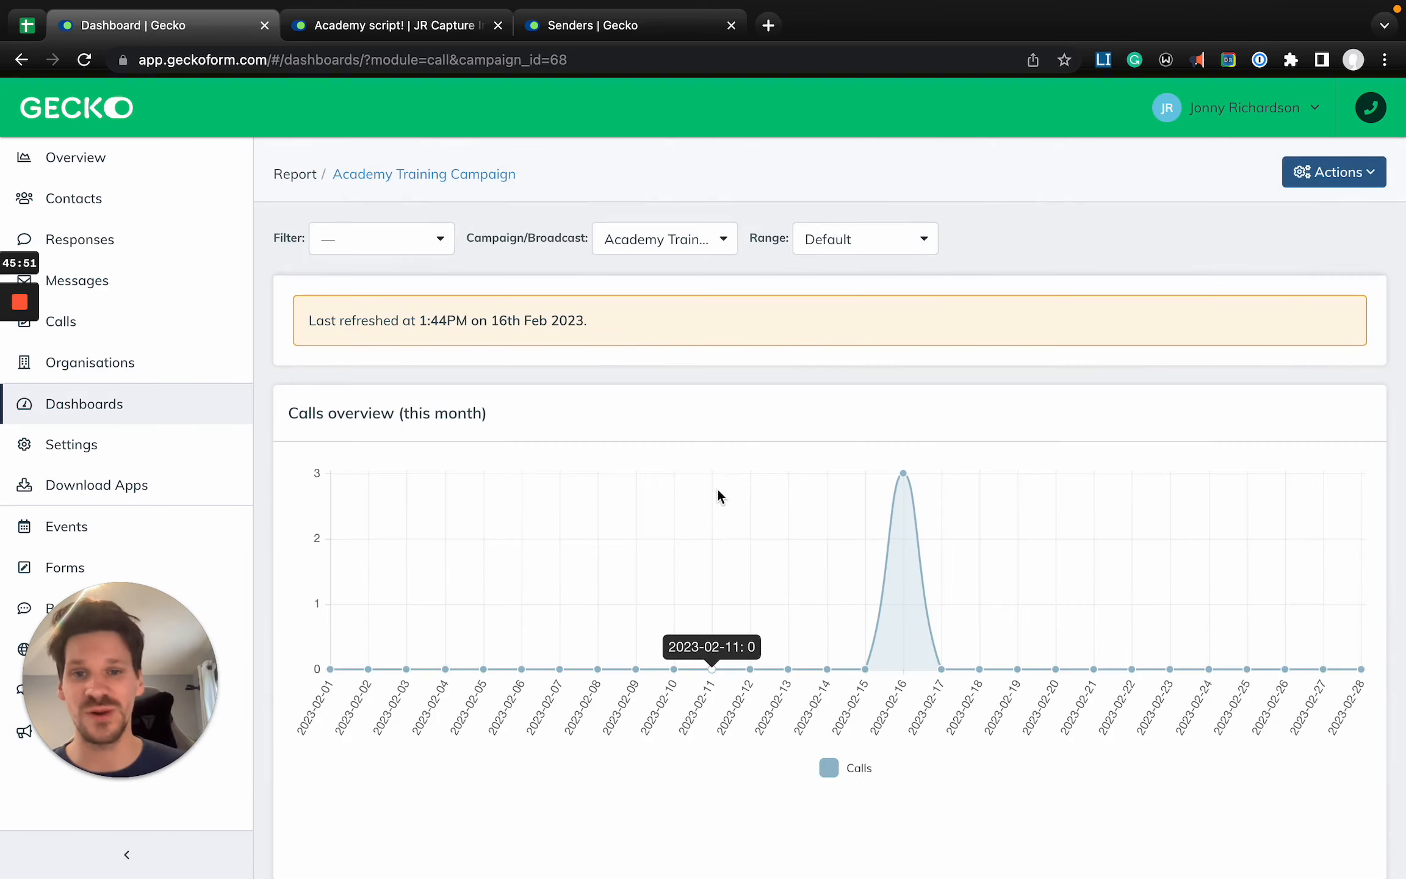
- Look through the report's filter and date range options and examine the calls by user and calls by outcome charts
left_click(417, 174)
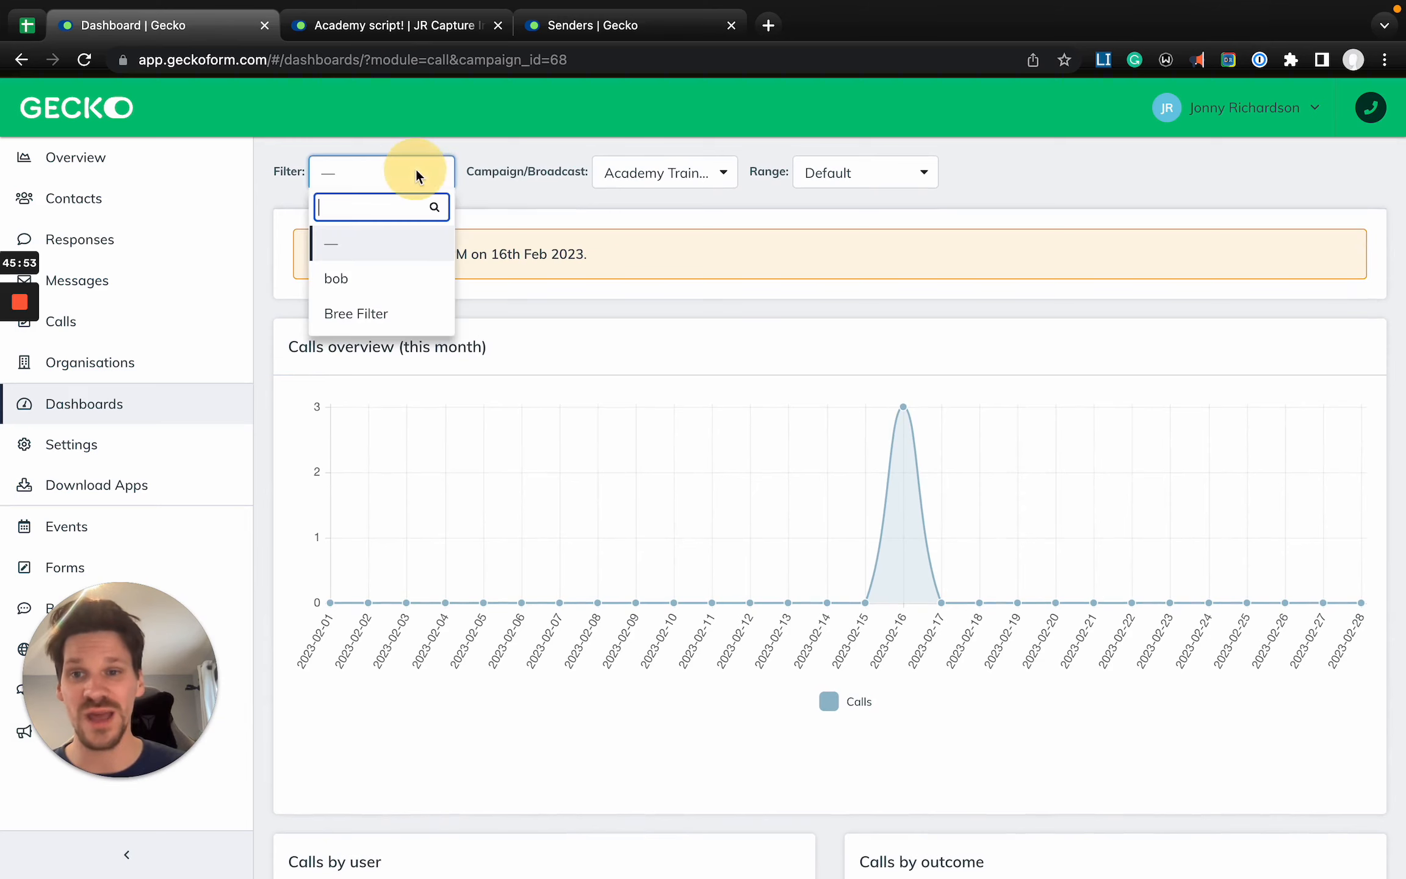
left_click(500, 199)
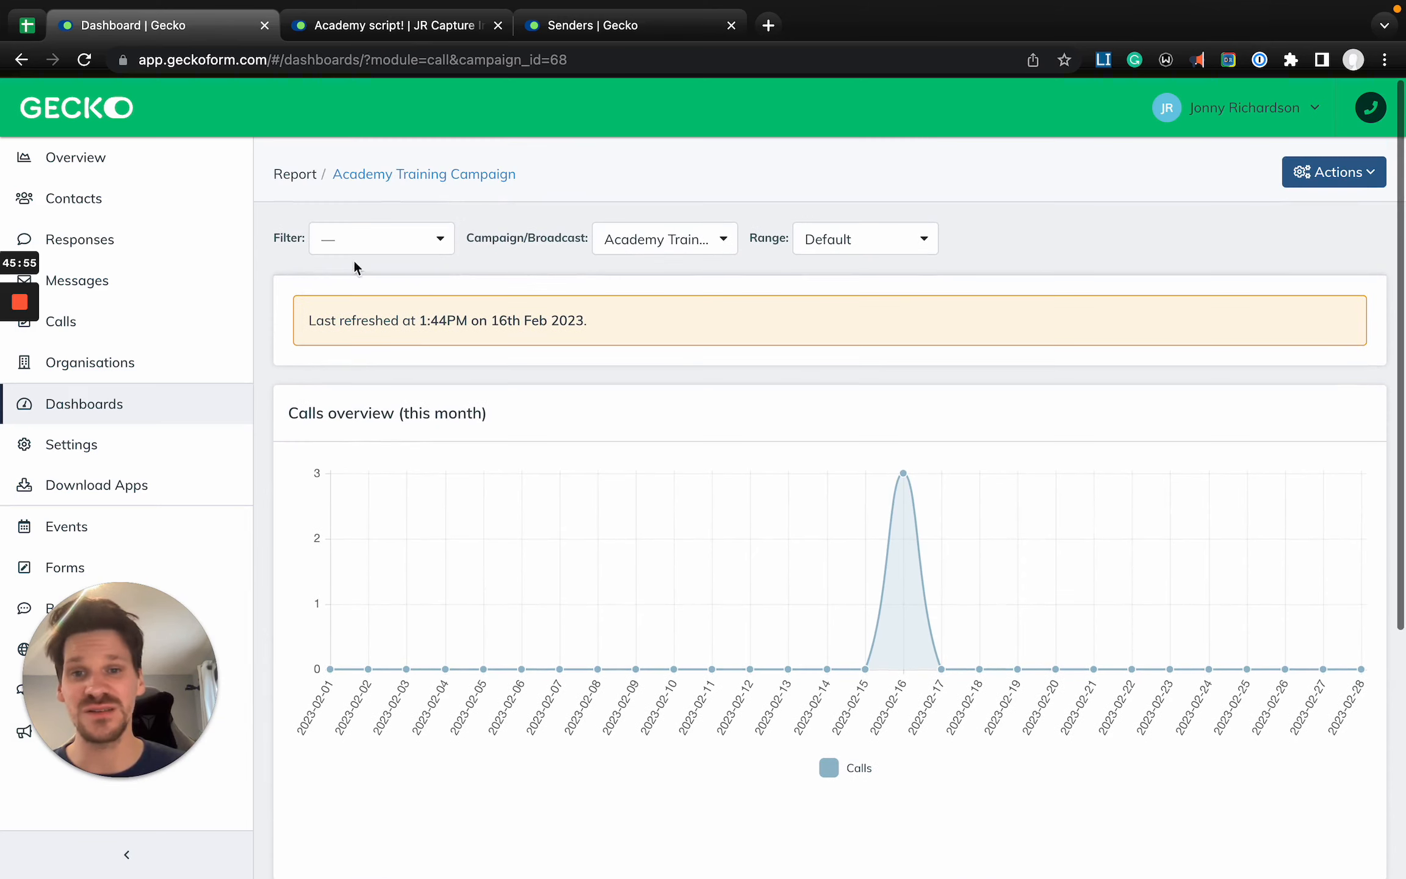
left_click(874, 238)
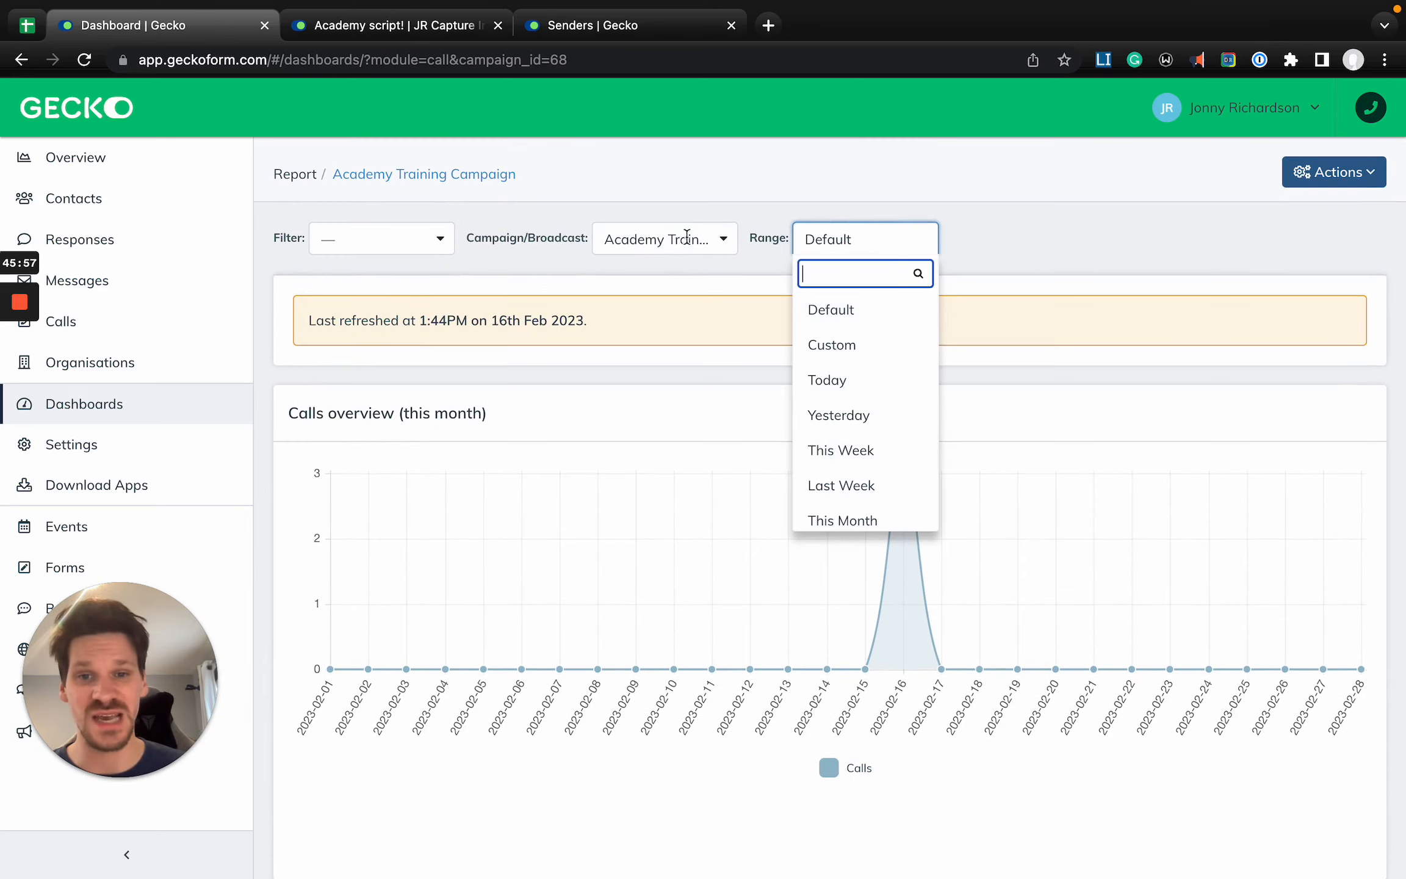
left_click(720, 247)
left_click(1019, 299)
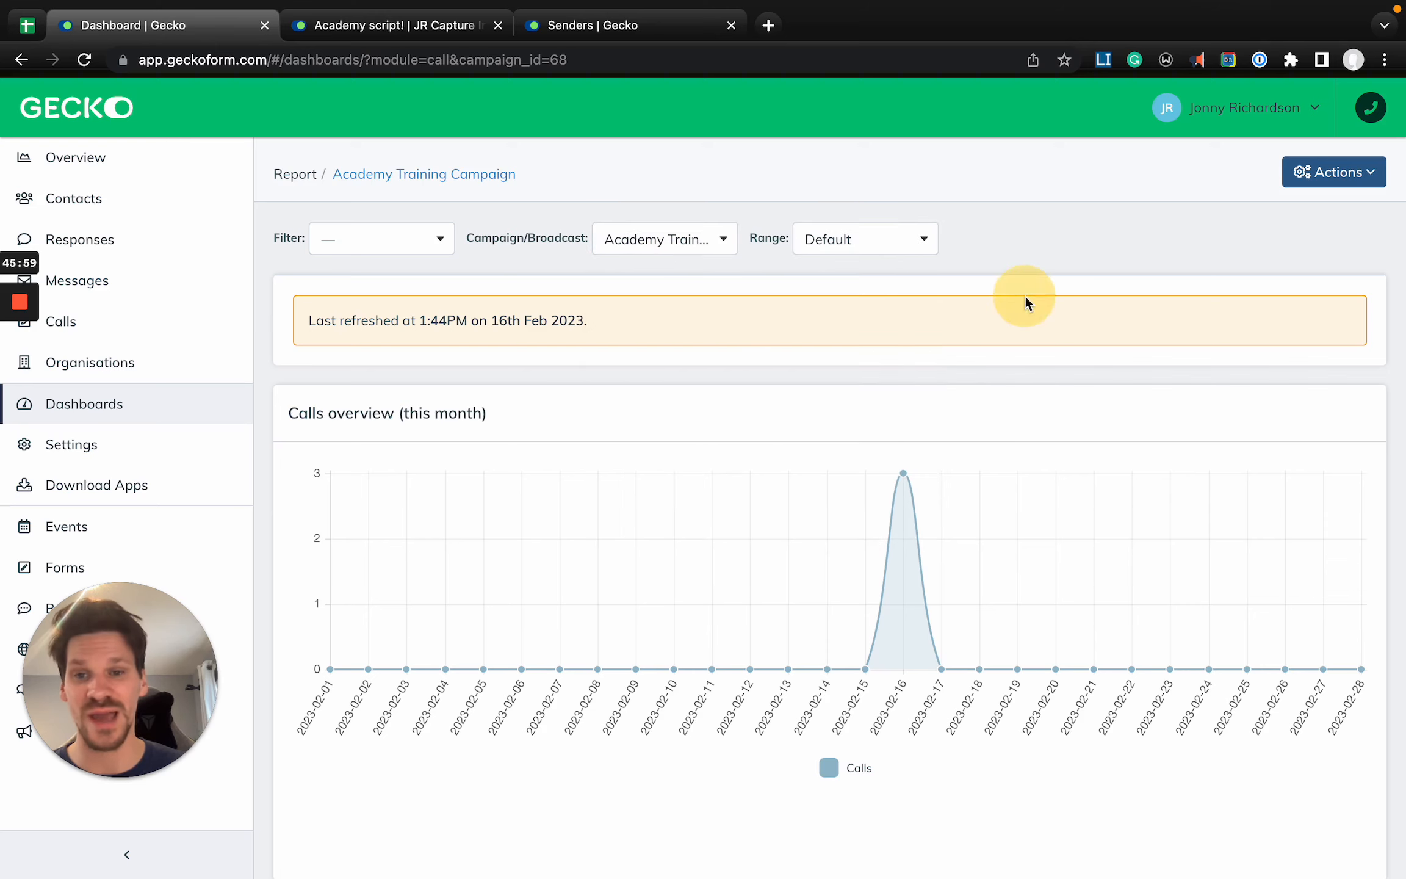
scroll(1007, 352, "down", 3)
scroll(1006, 349, "down", 3)
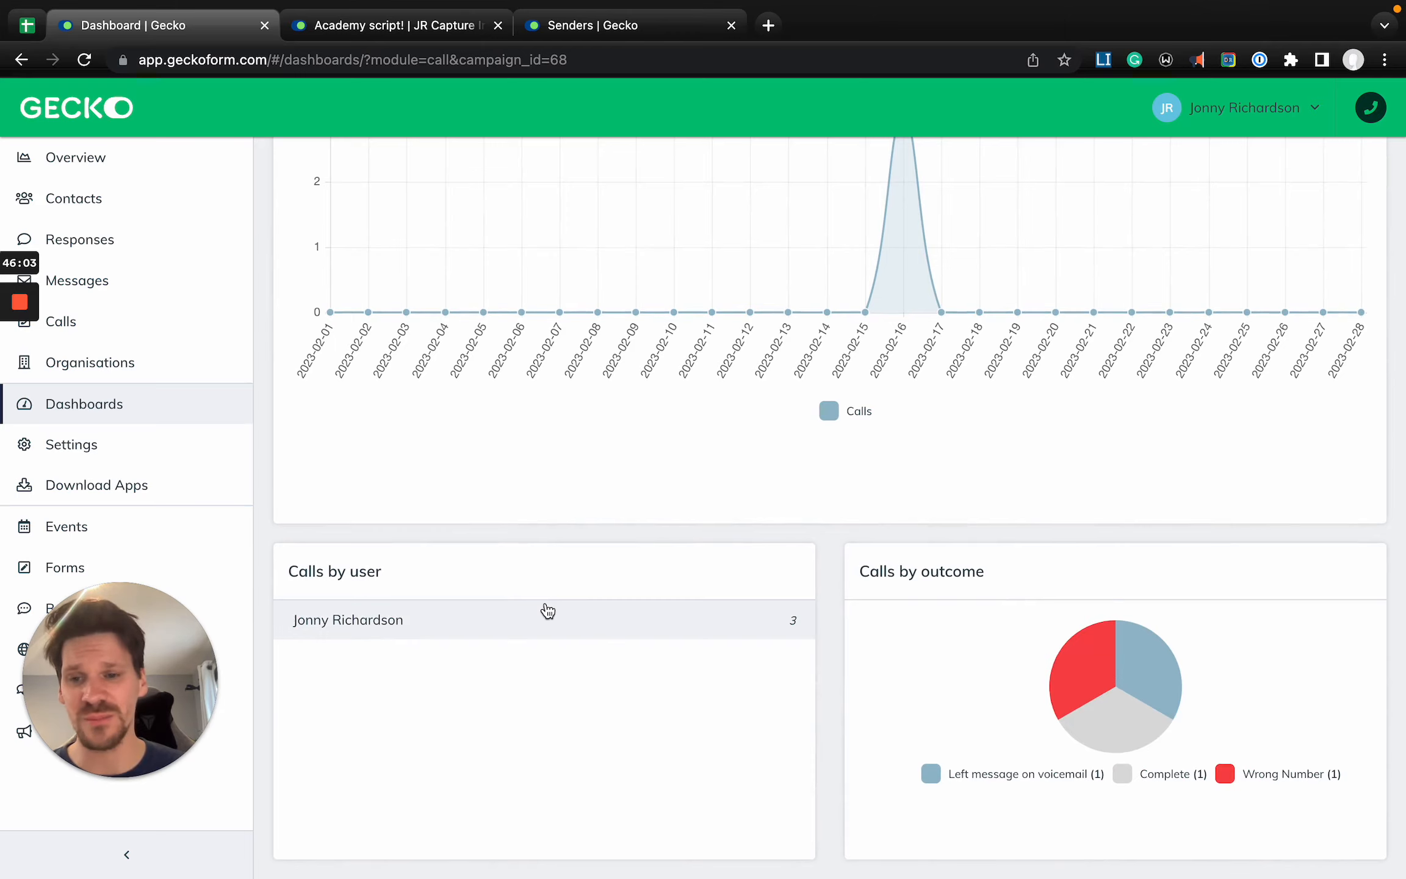
- Browse the widget templates available for the campaign report and close the Widget Template dialog without adding one
scroll(1008, 373, "up", 6)
left_click(1331, 173)
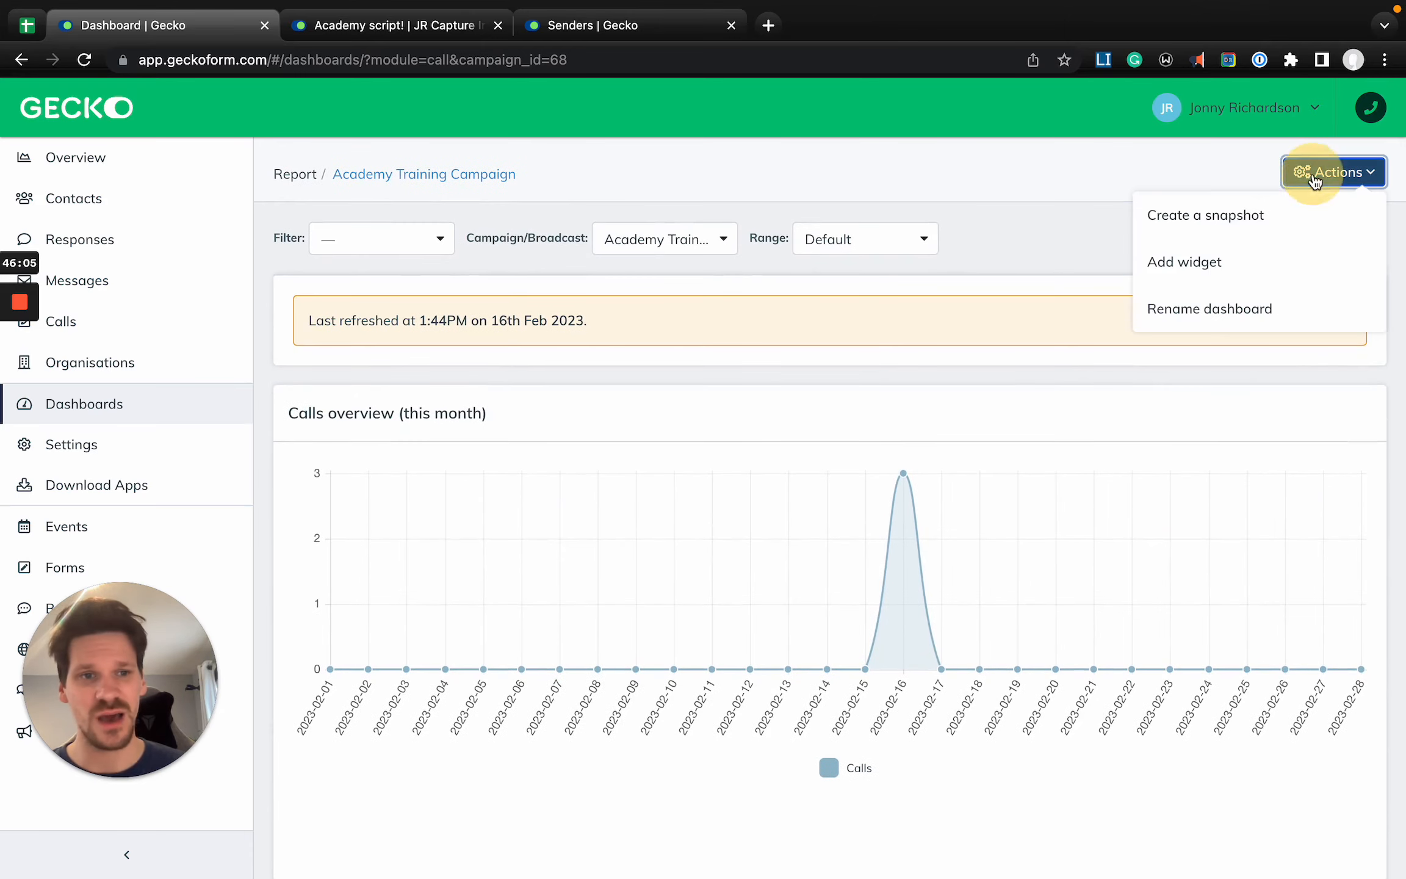
left_click(1208, 261)
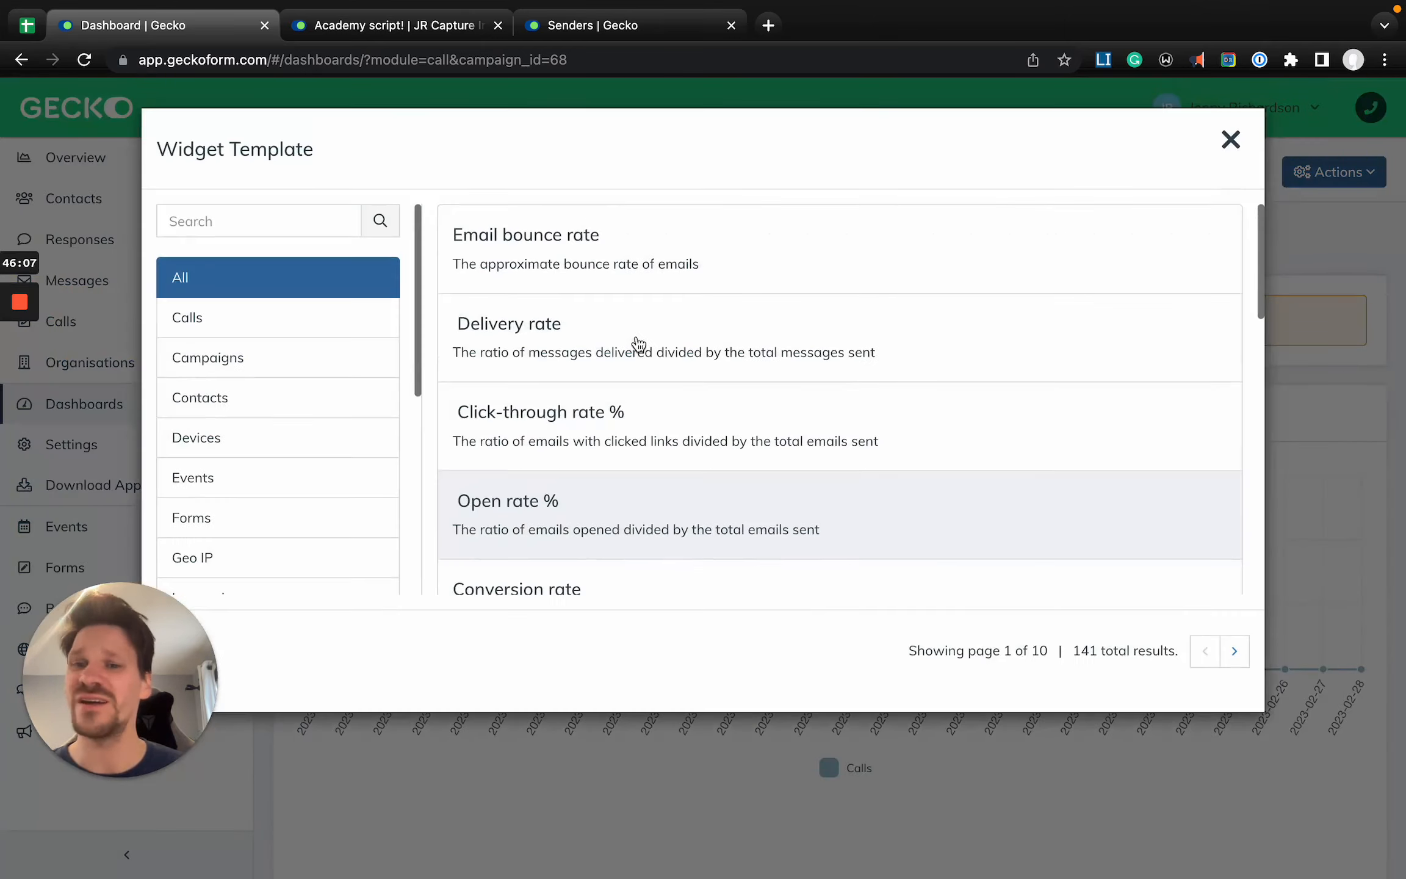
scroll(307, 408, "down", 10)
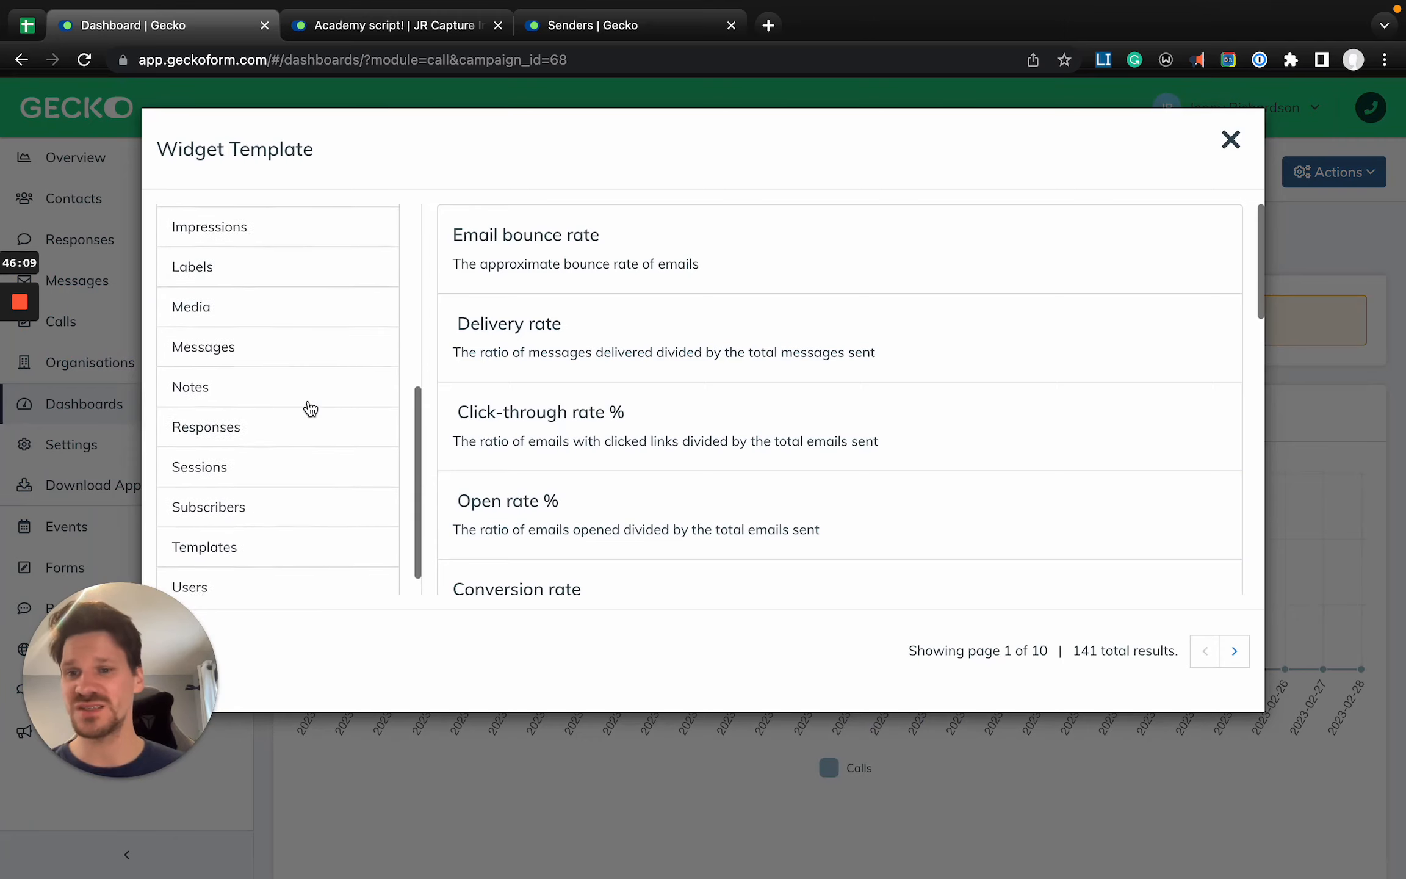
scroll(308, 408, "up", 10)
left_click(1230, 140)
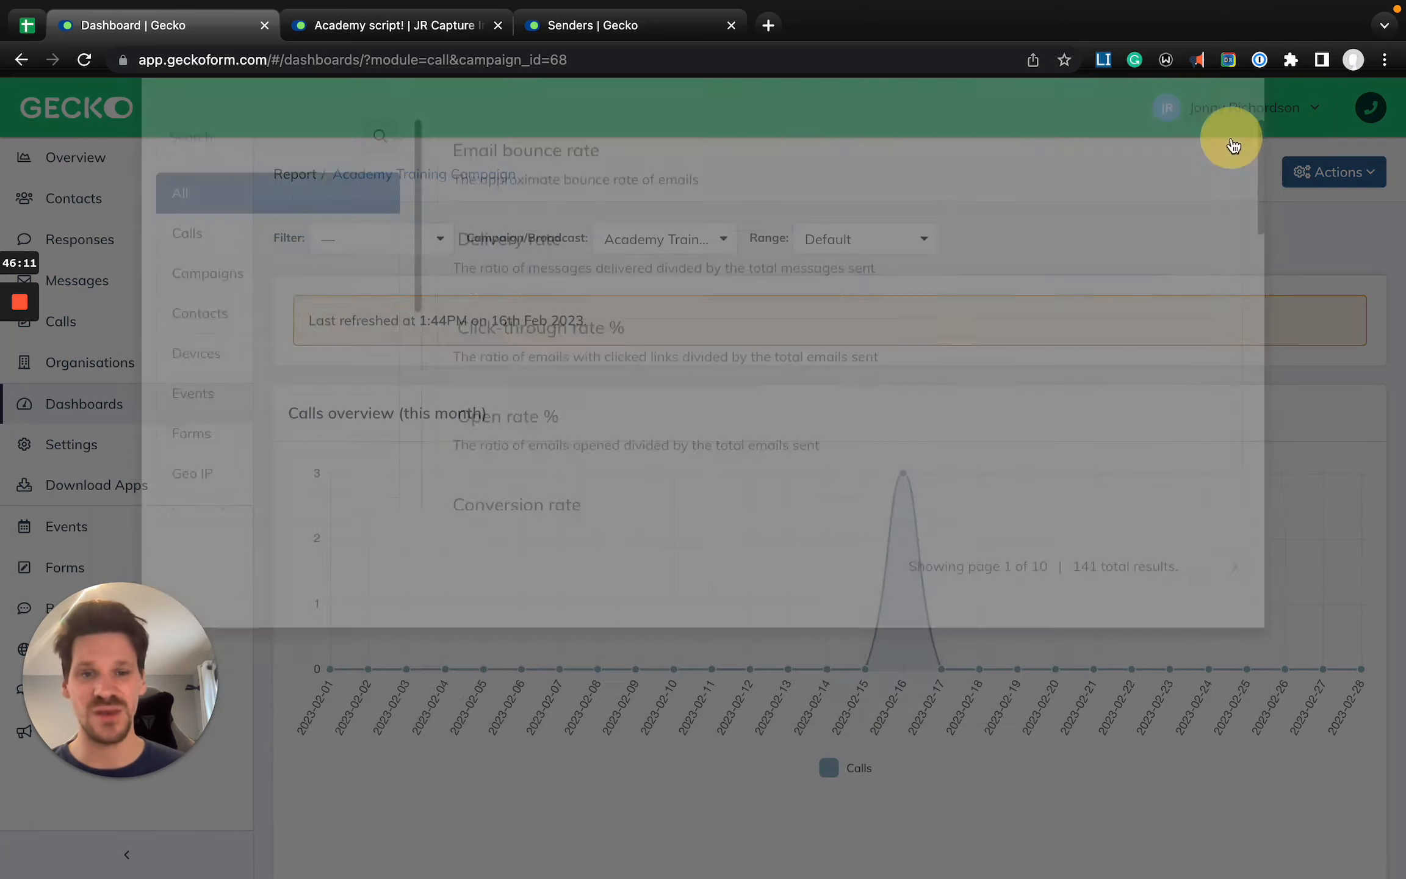
scroll(832, 672, "down", 6)
scroll(702, 586, "up", 6)
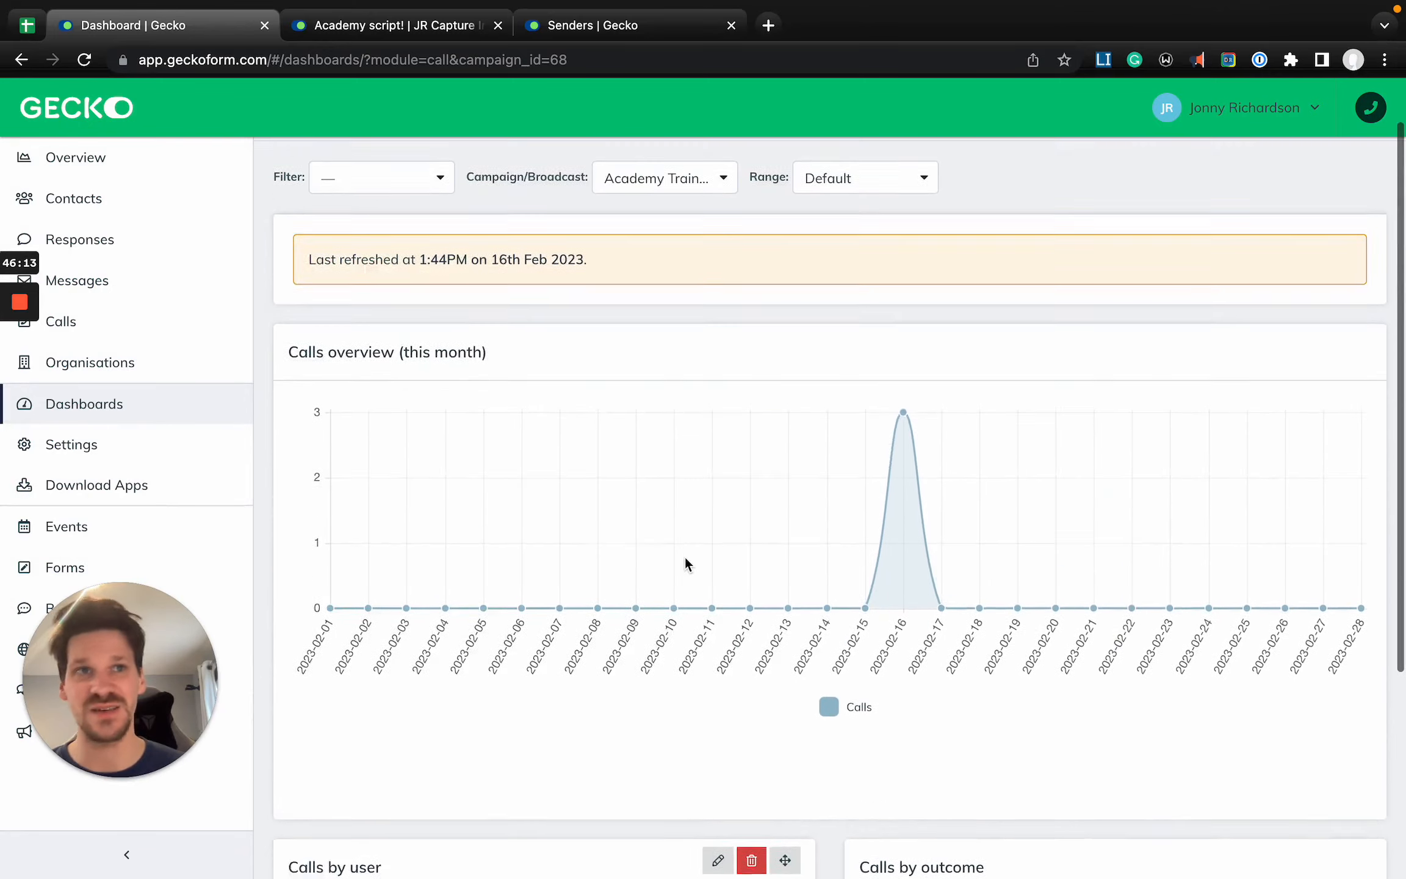
- Open the Calls overview and review the call statistics and the feed of recent calls
left_click_drag(111, 654, 402, 658)
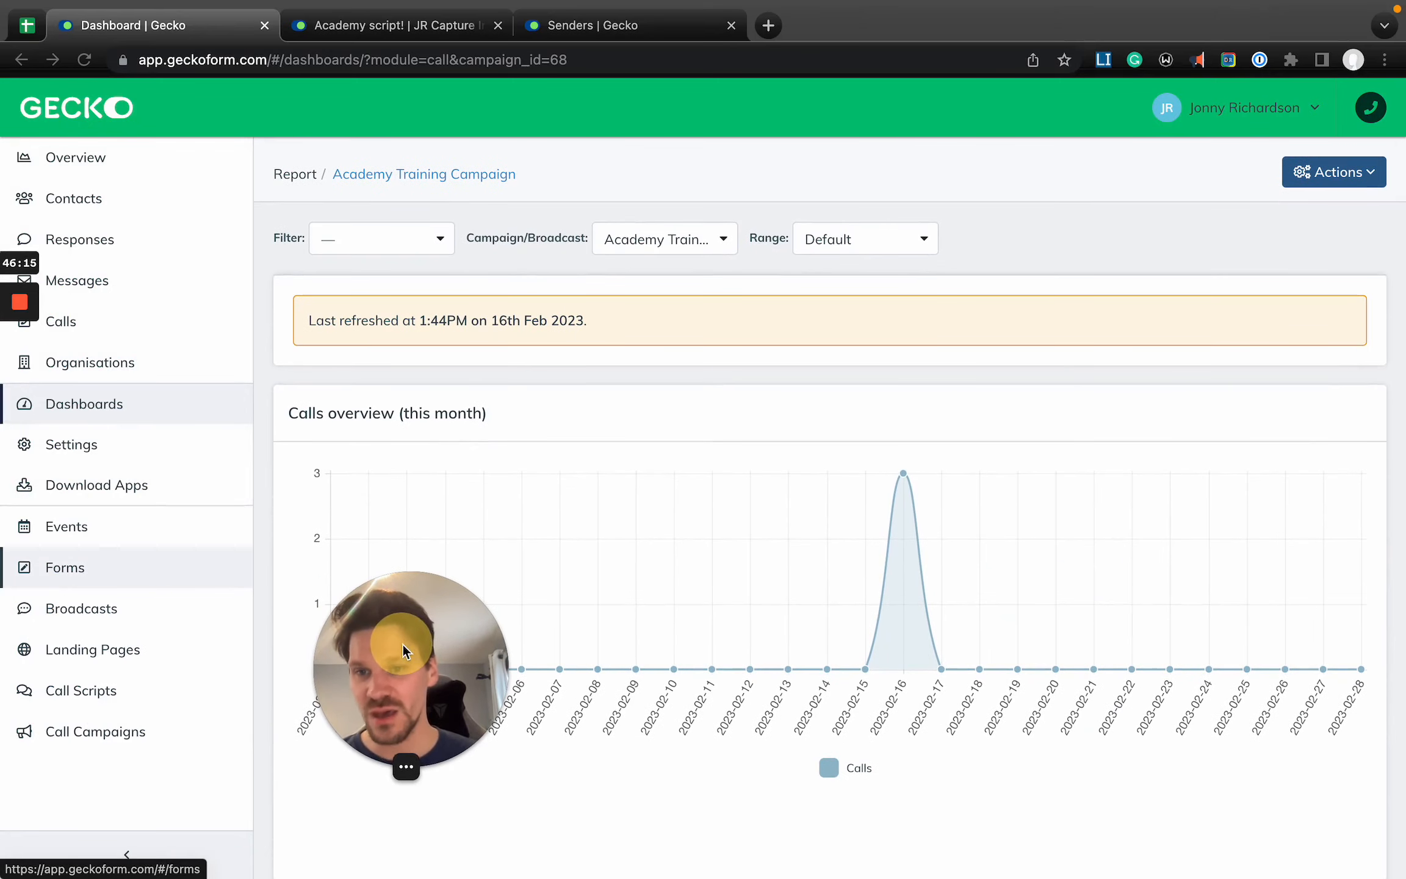
left_click(124, 322)
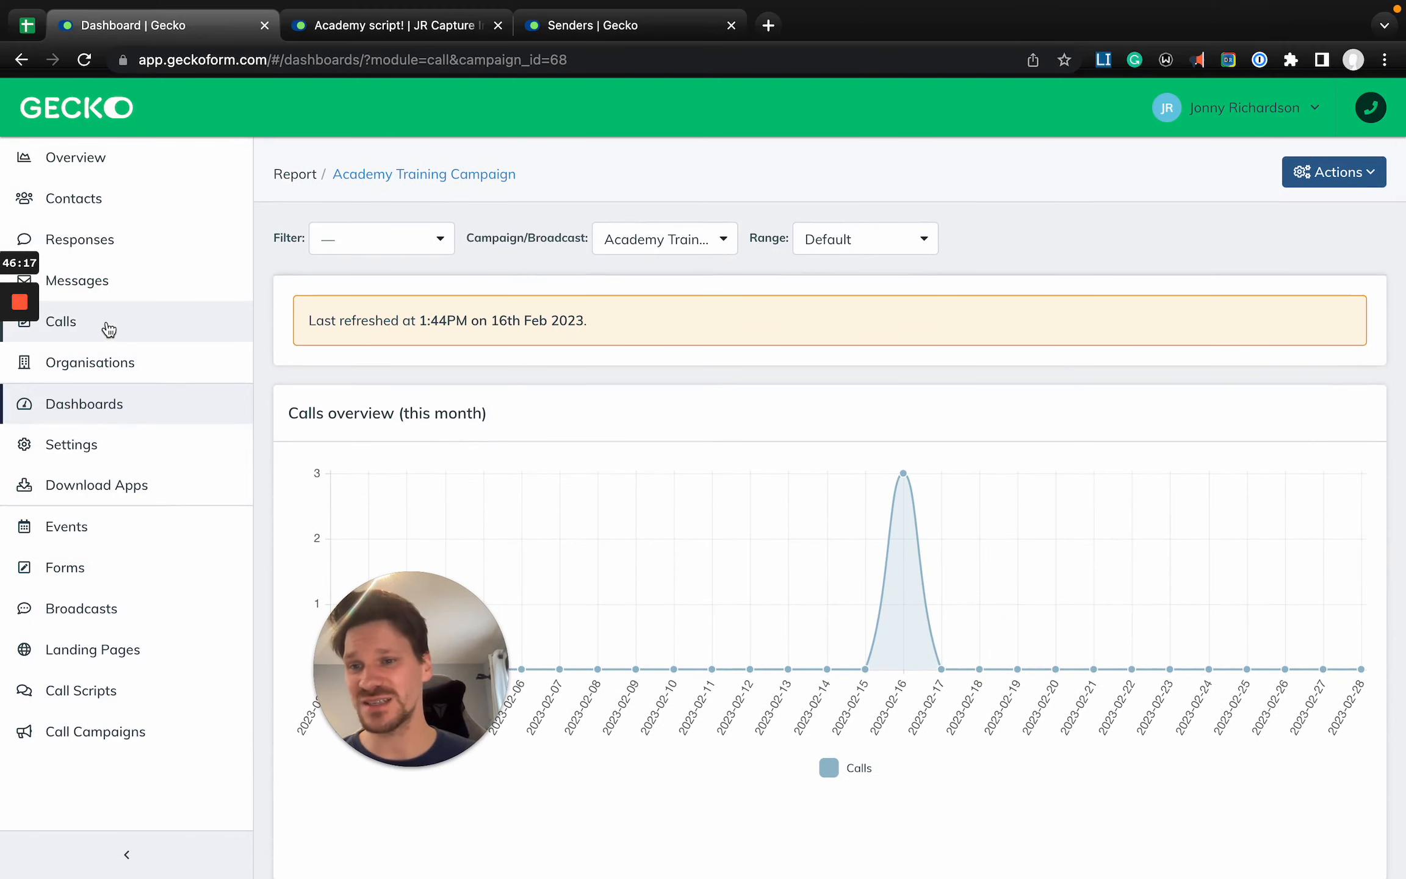
left_click(107, 322)
left_click_drag(415, 638, 147, 640)
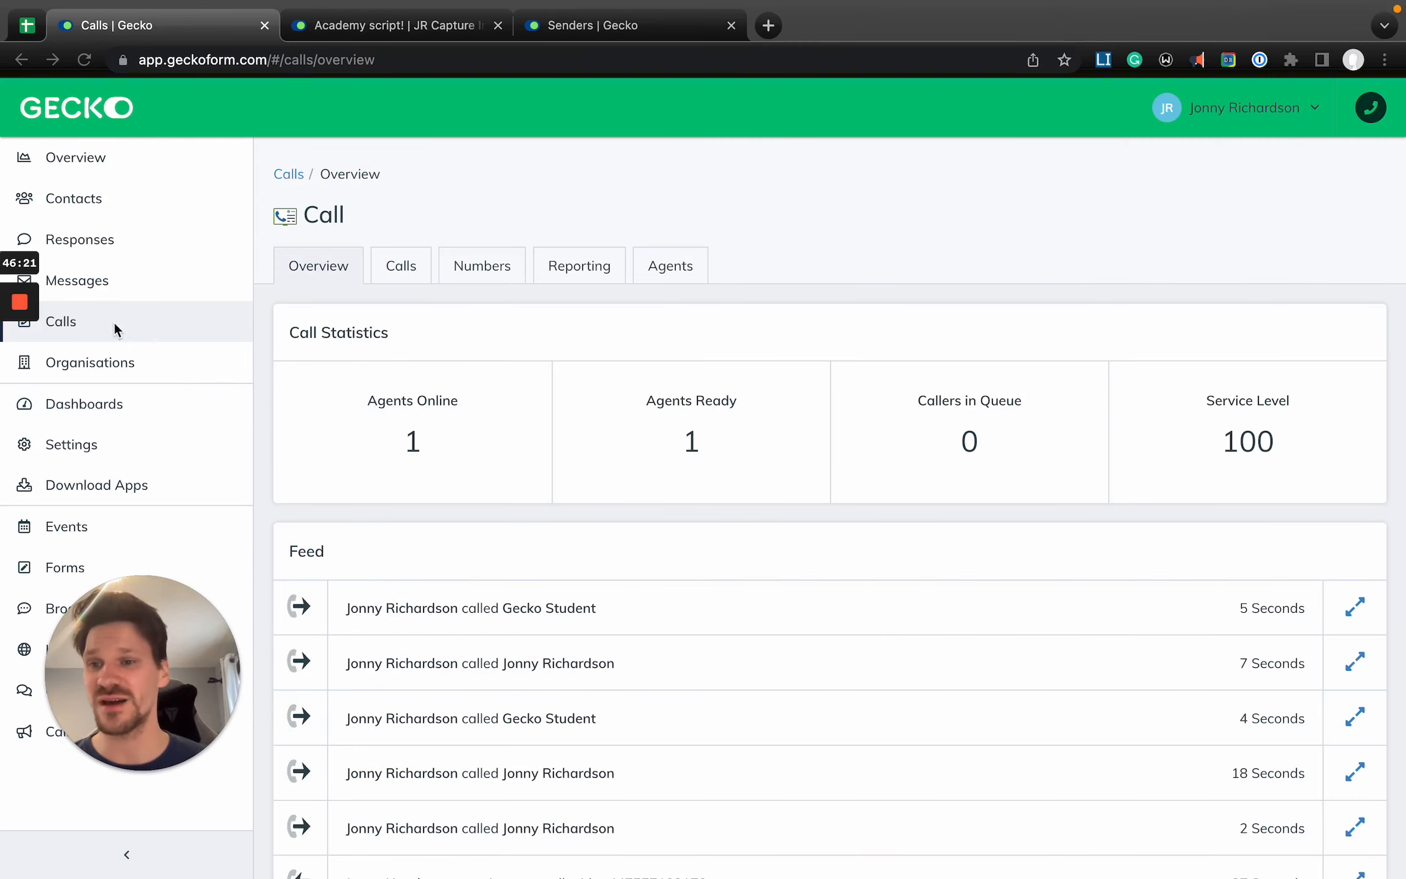
left_click(481, 224)
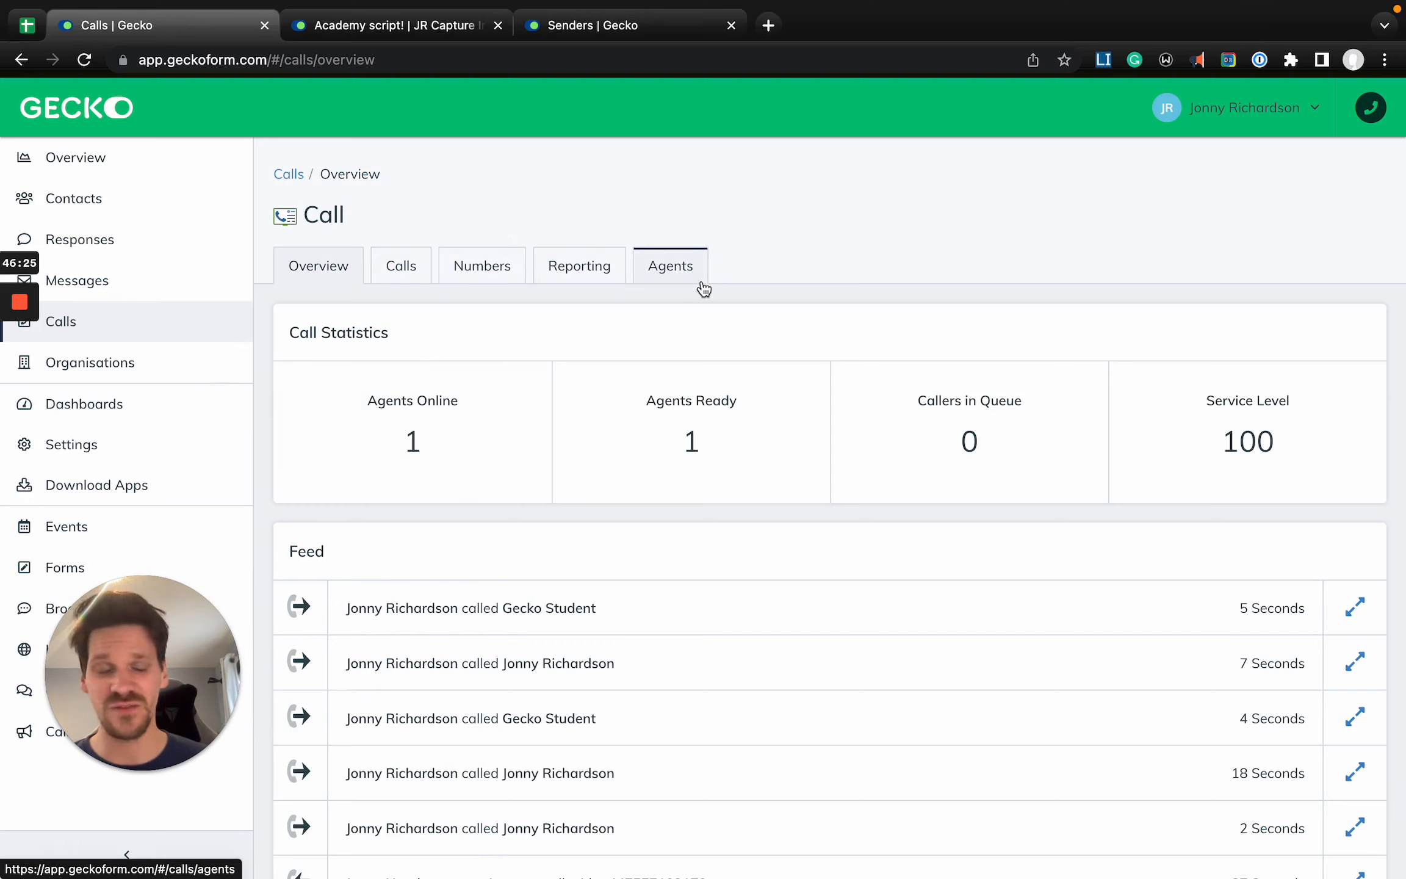
scroll(646, 524, "down", 3)
scroll(647, 523, "up", 3)
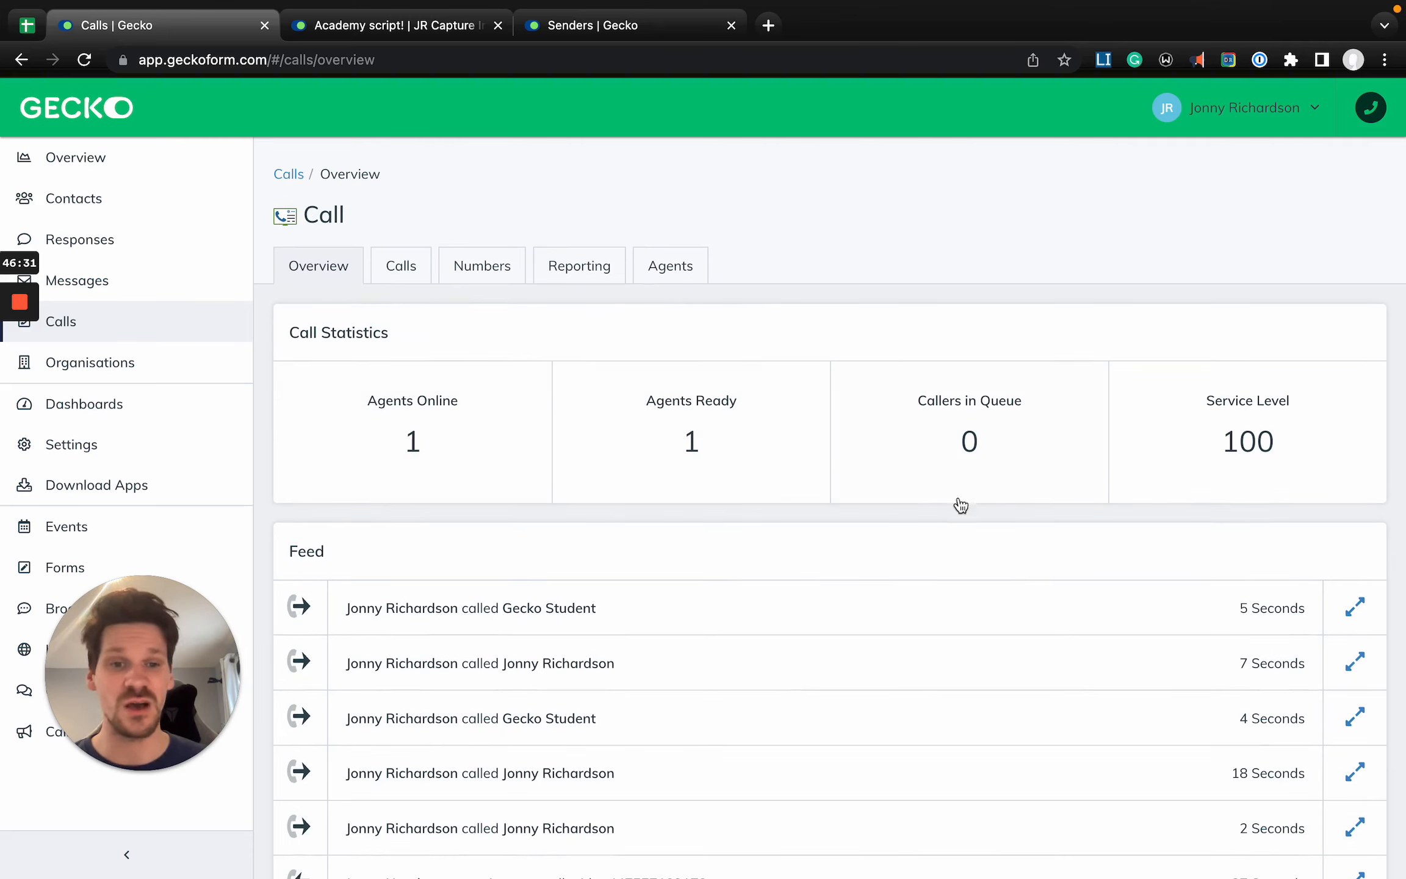
- Expand the three most recent calls in the feed to examine their status, contact, campaign and duration
left_click(1355, 606)
scroll(1281, 604, "down", 2)
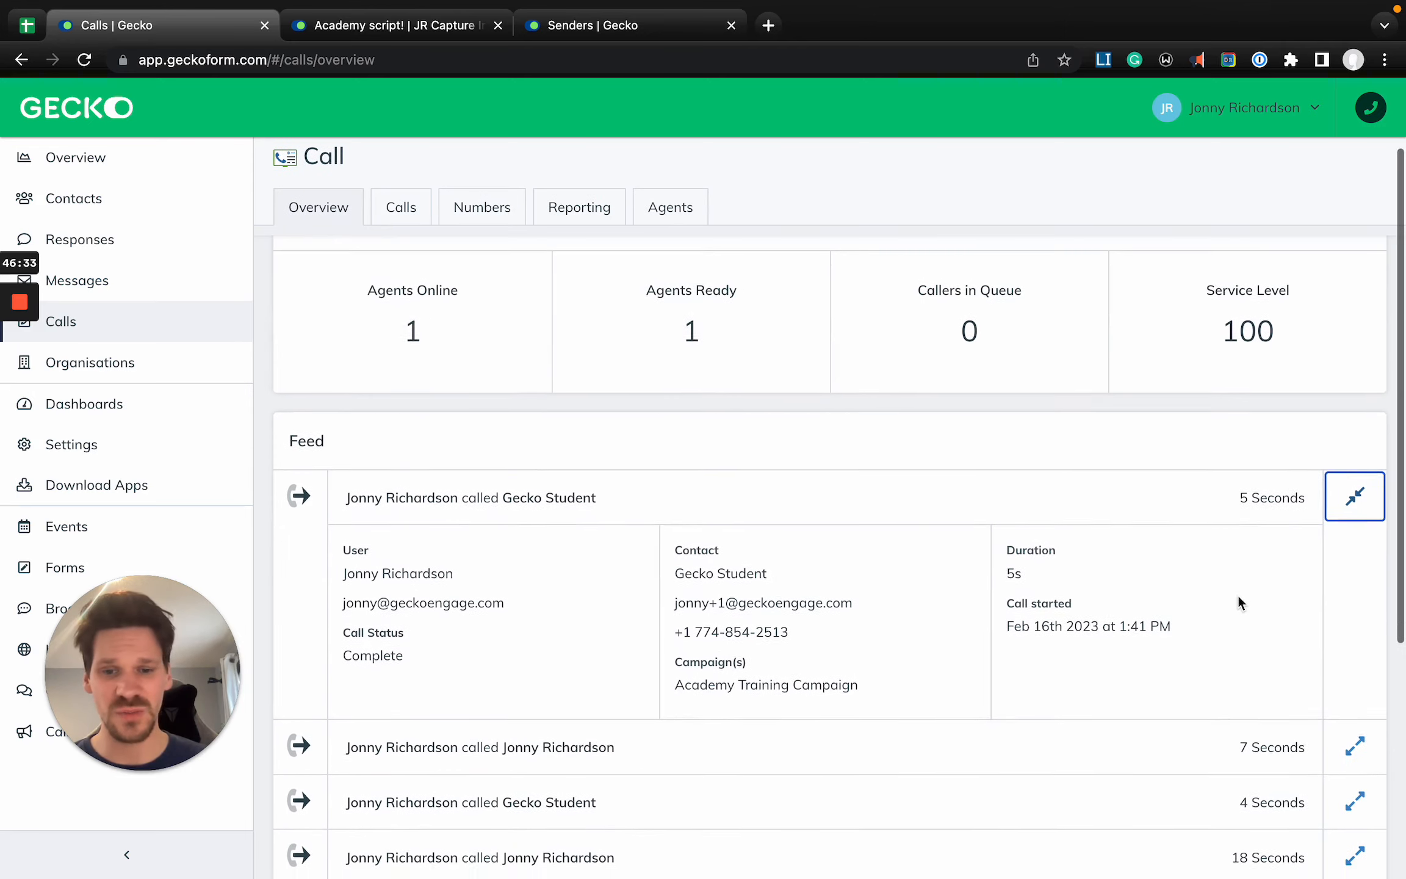
left_click(1356, 744)
scroll(1291, 659, "down", 4)
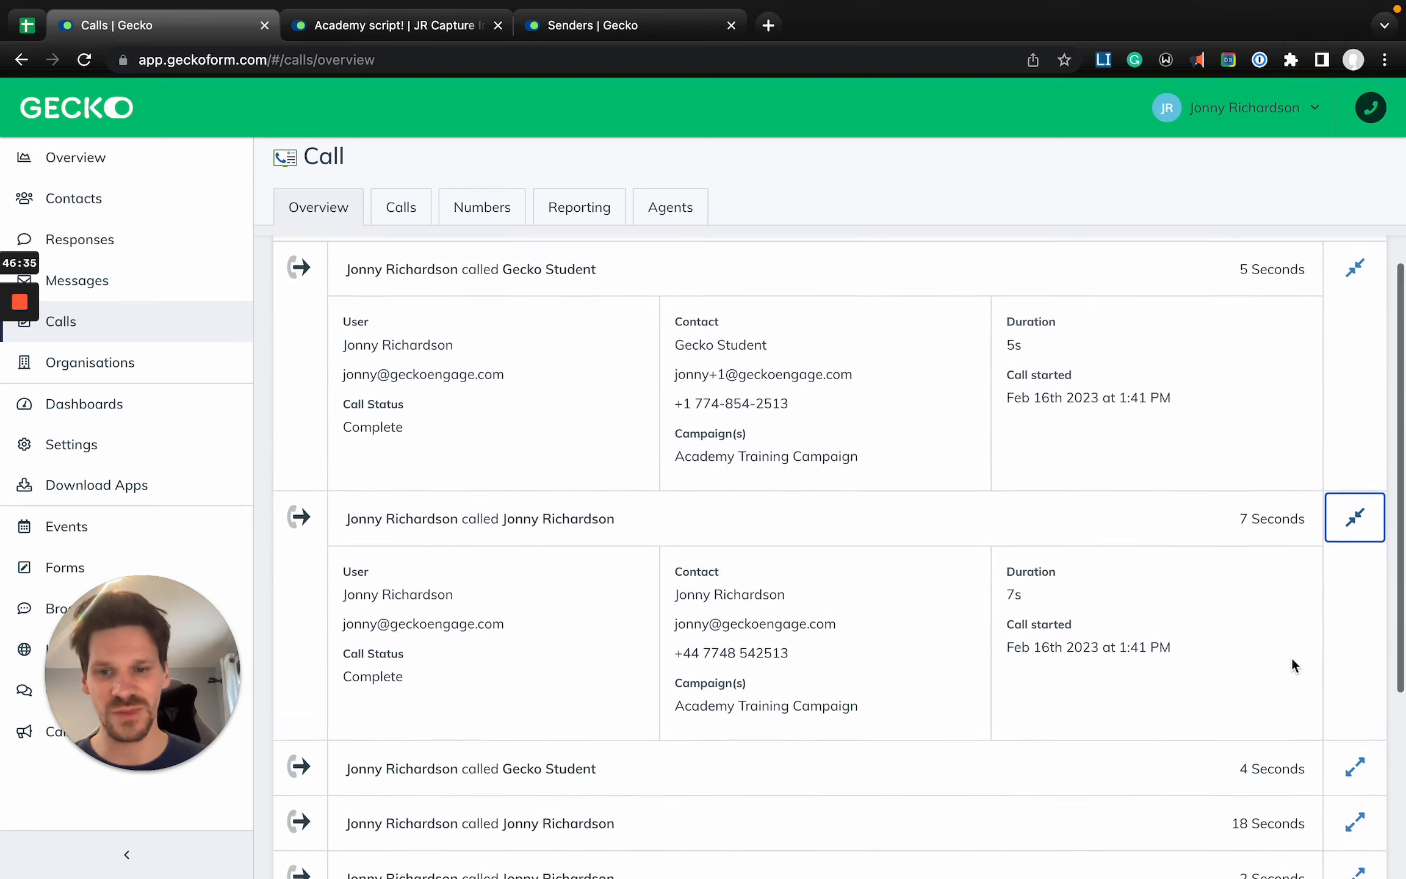
left_click(1356, 748)
scroll(1220, 677, "down", 4)
scroll(1221, 677, "up", 10)
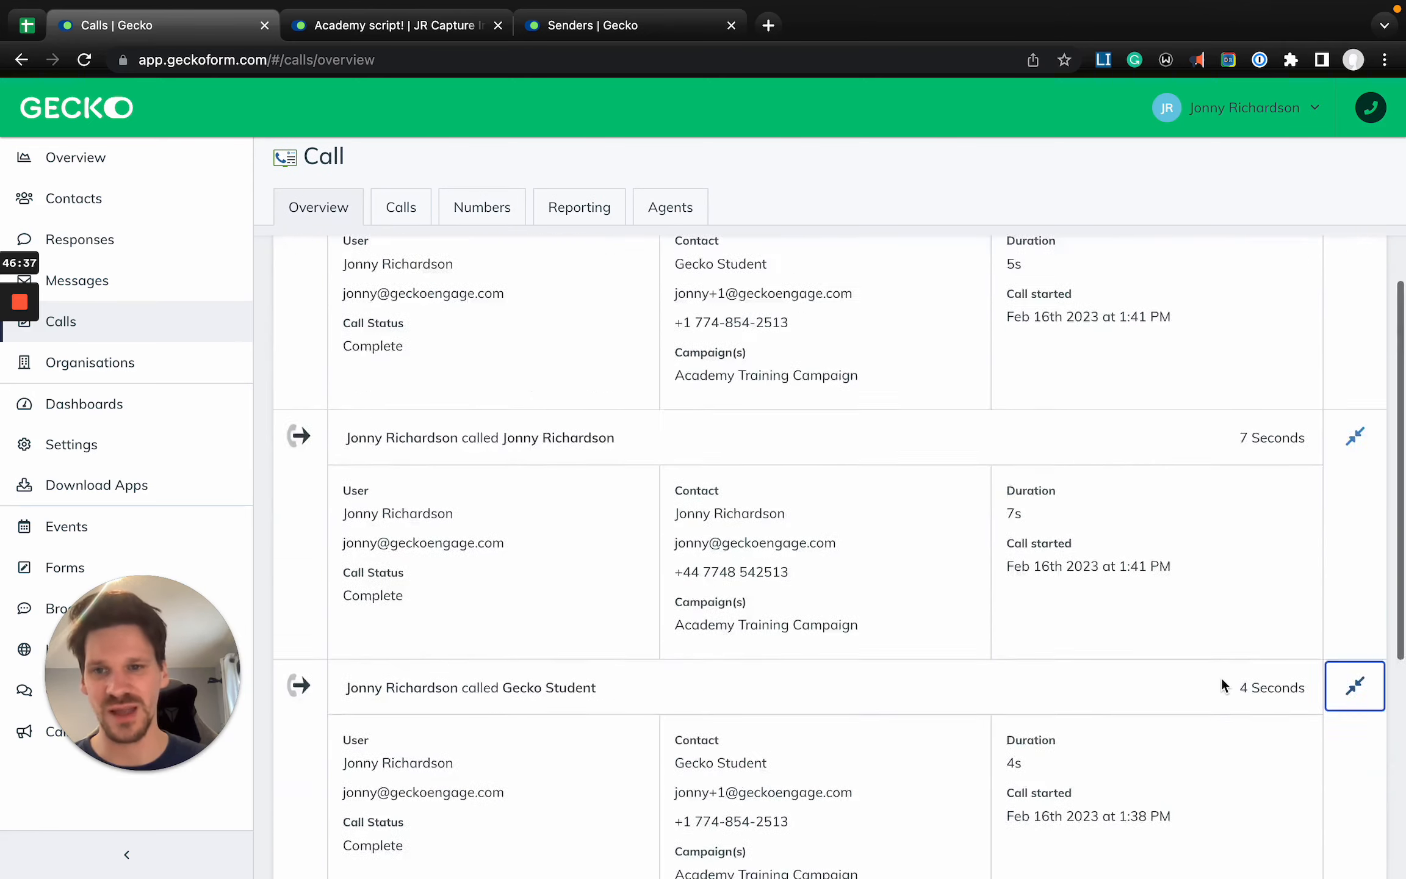
- Open the full list of calls and expand its Users and Campaigns filters
left_click(400, 266)
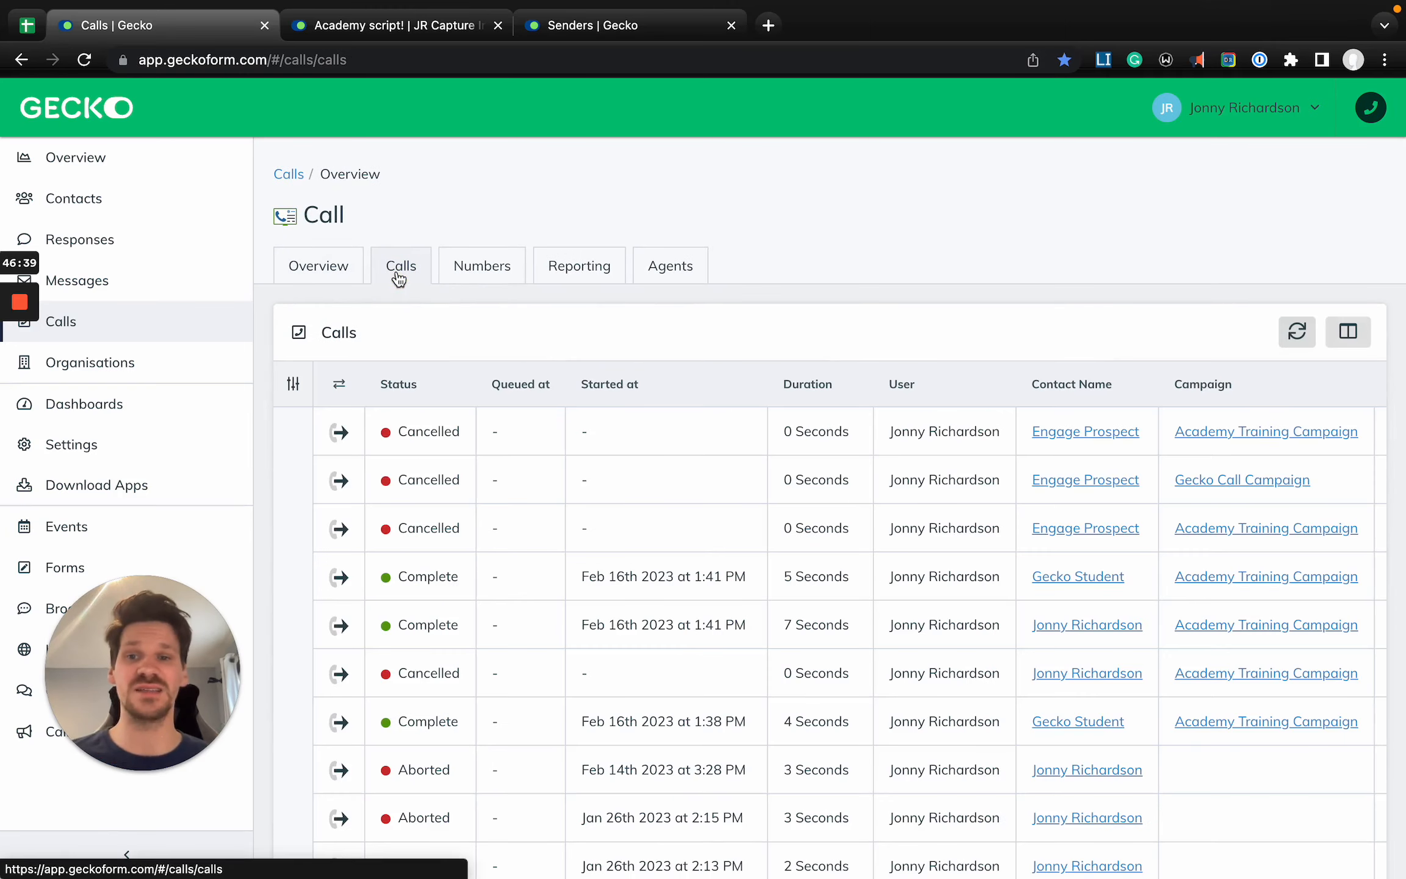
left_click(291, 383)
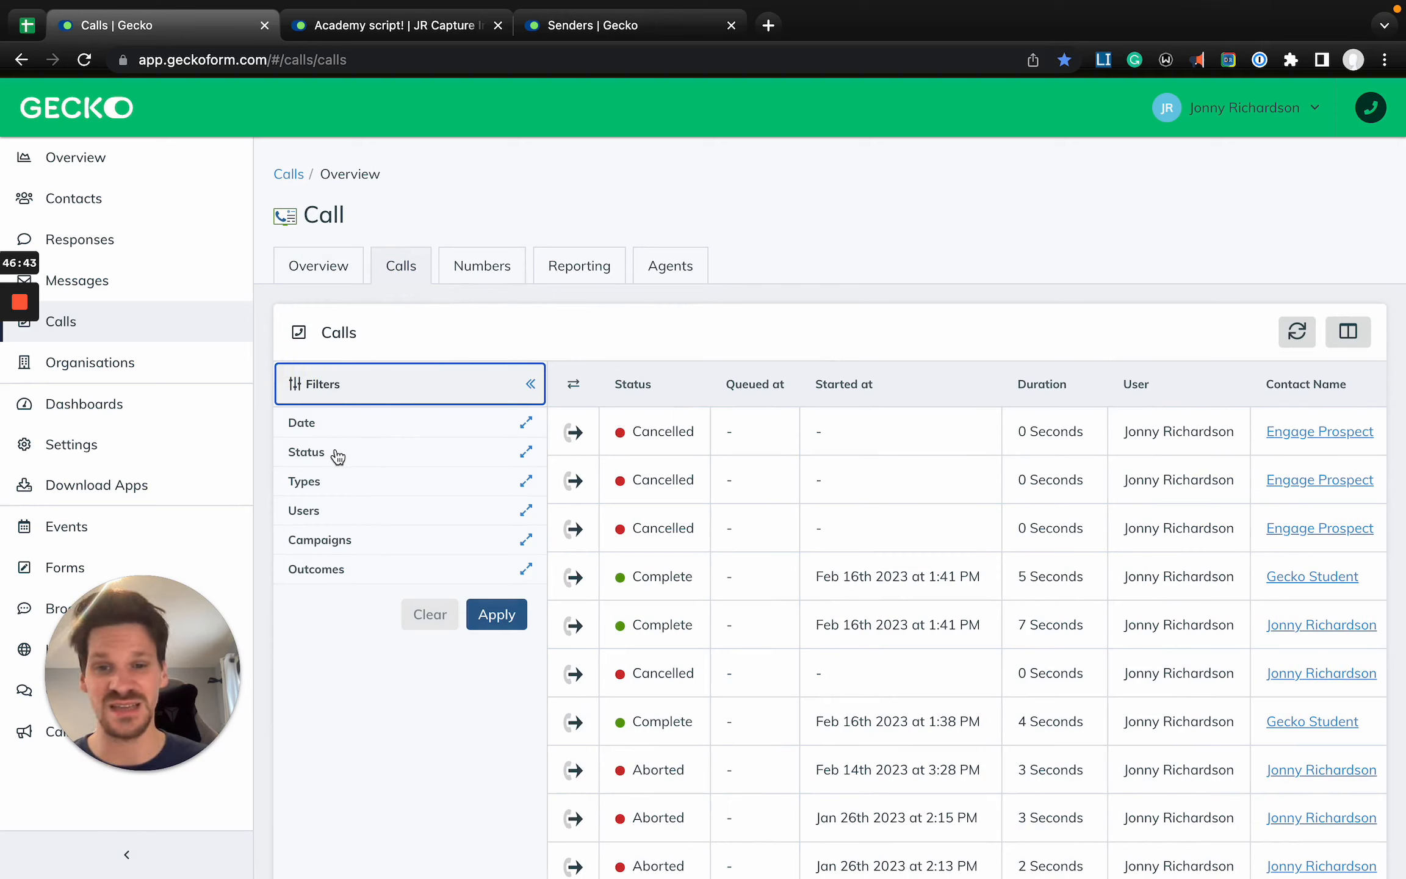
left_click(338, 524)
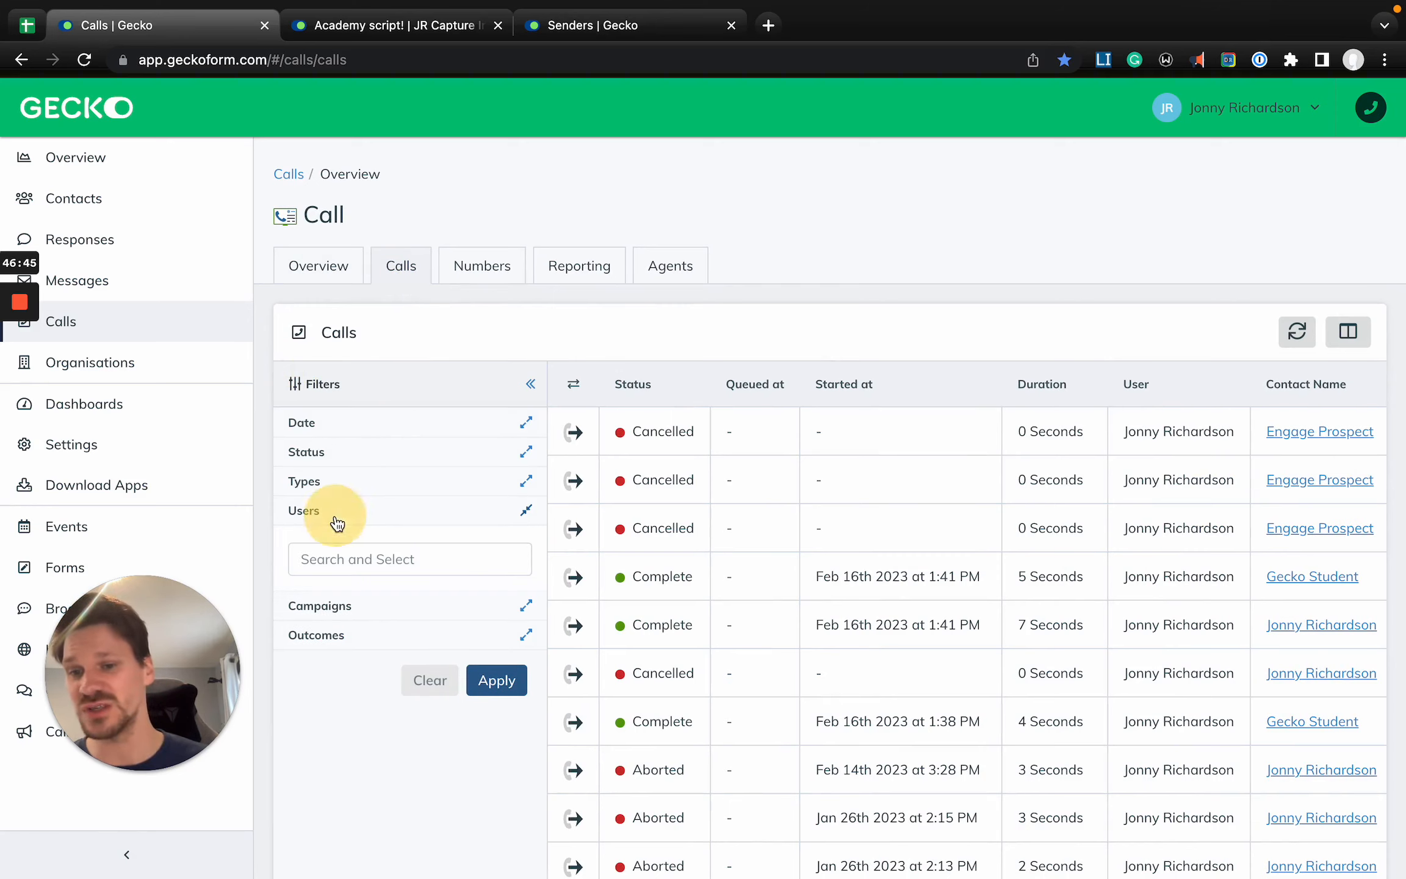
left_click(345, 616)
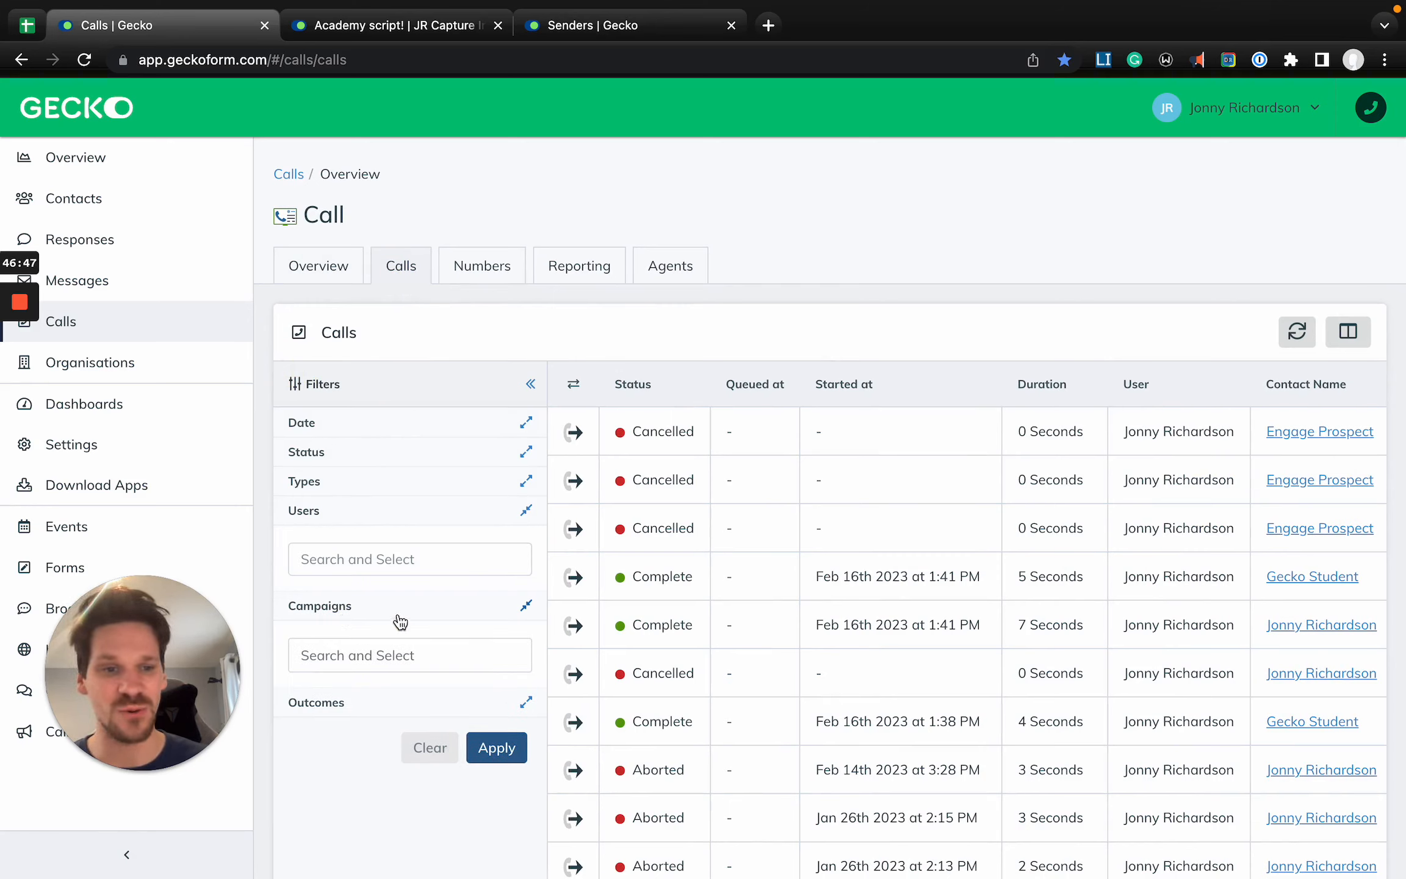
- Look through the columns available for the calls list and close the column selection without changes
left_click(1350, 334)
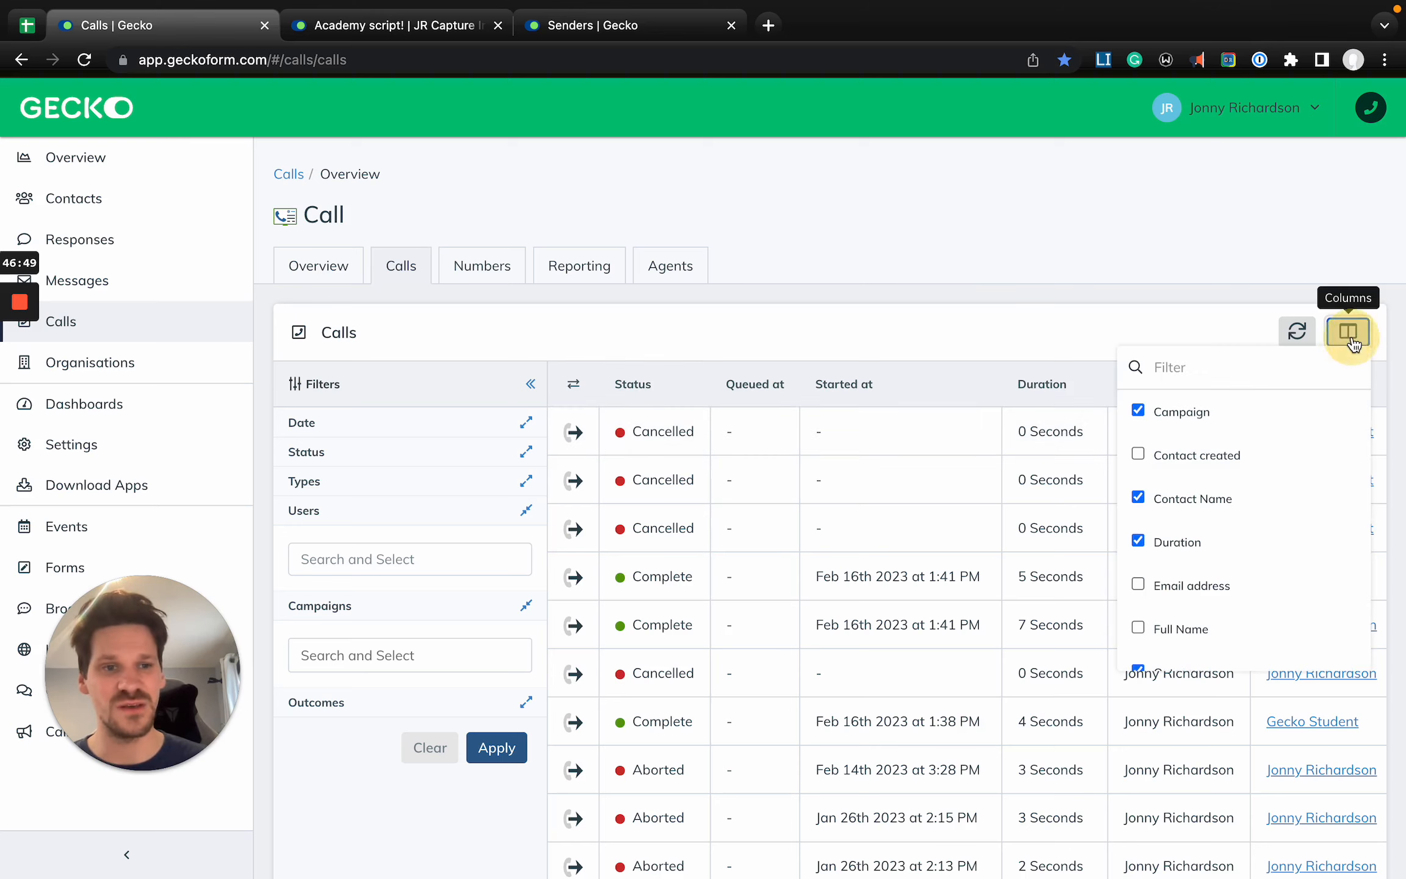
scroll(1261, 518, "down", 3)
scroll(1262, 518, "up", 3)
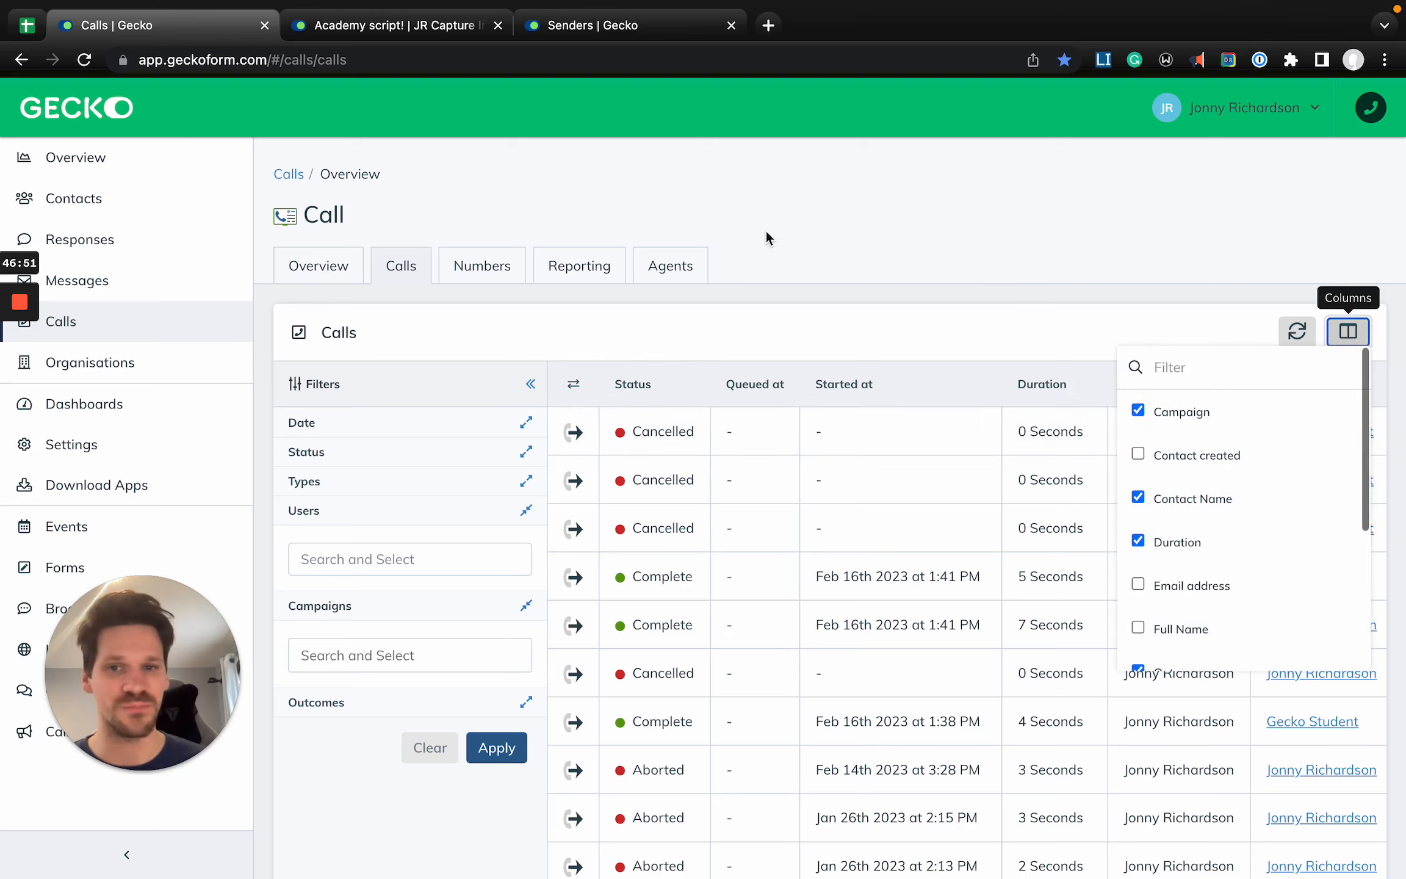
left_click(828, 281)
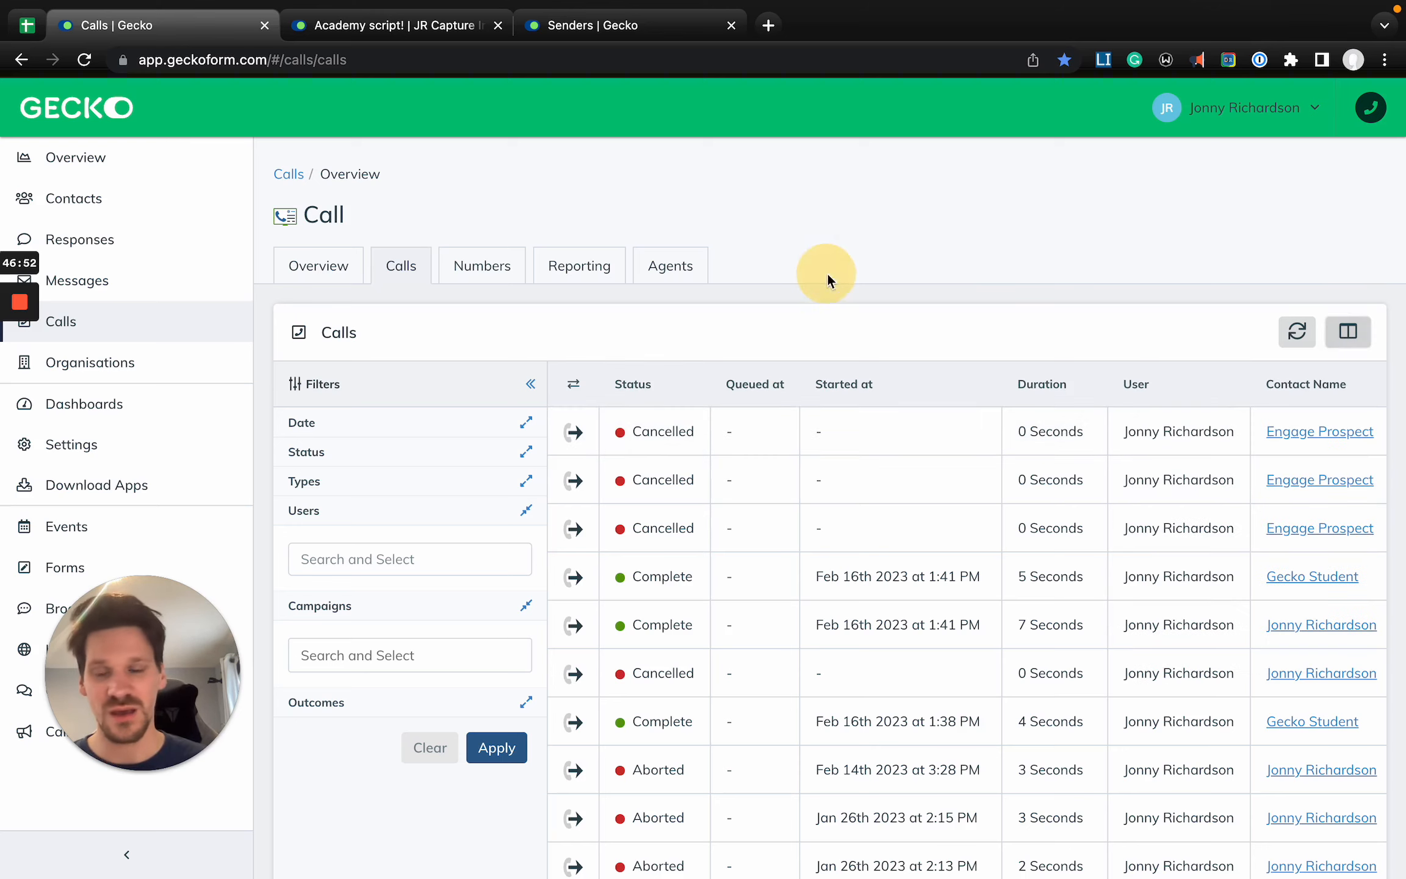
- Open the call reporting, show its filters and expand the Increments filter
left_click(584, 274)
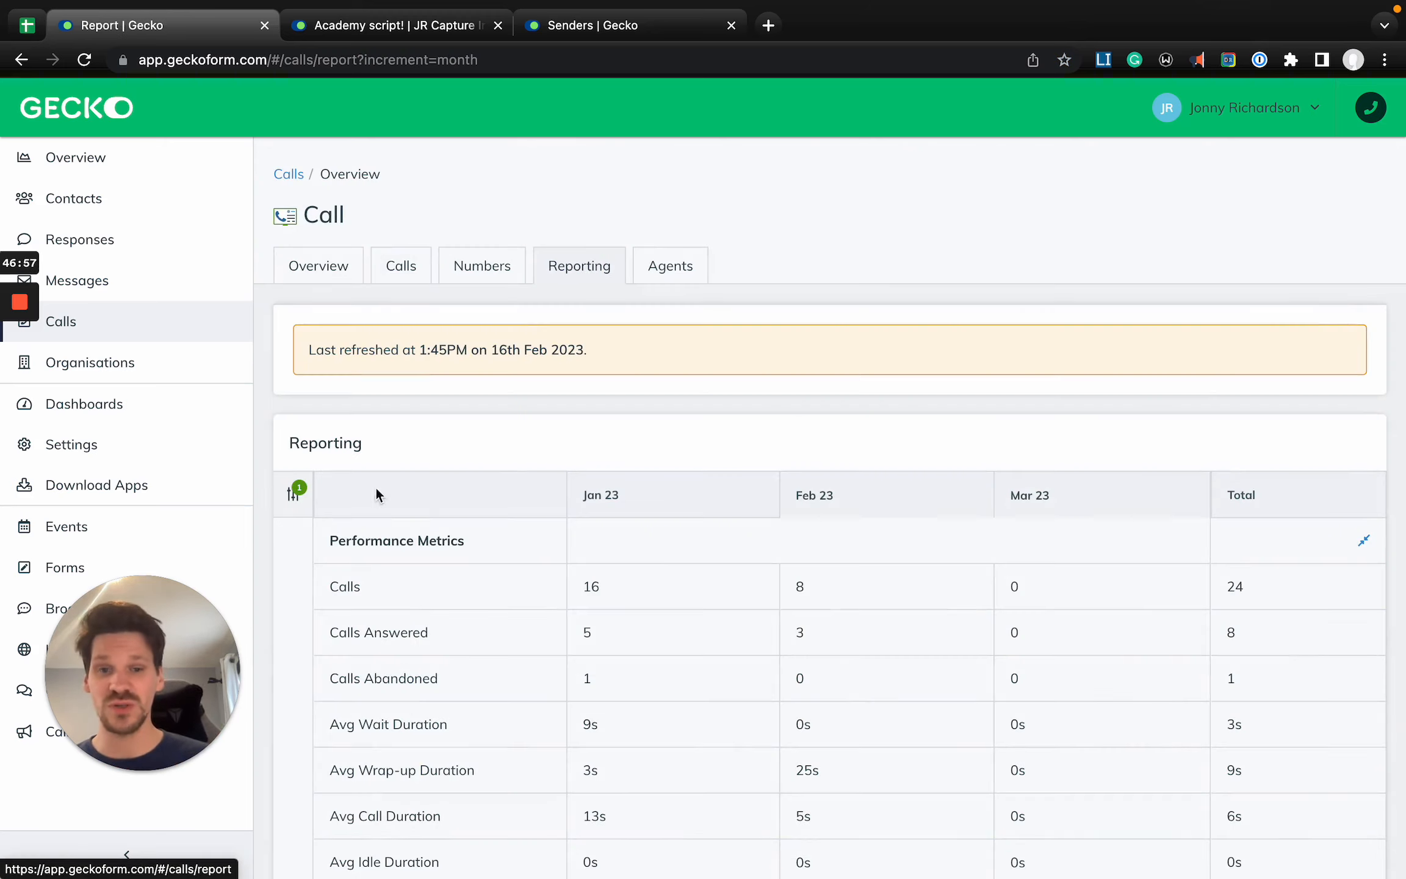
scroll(718, 525, "down", 3)
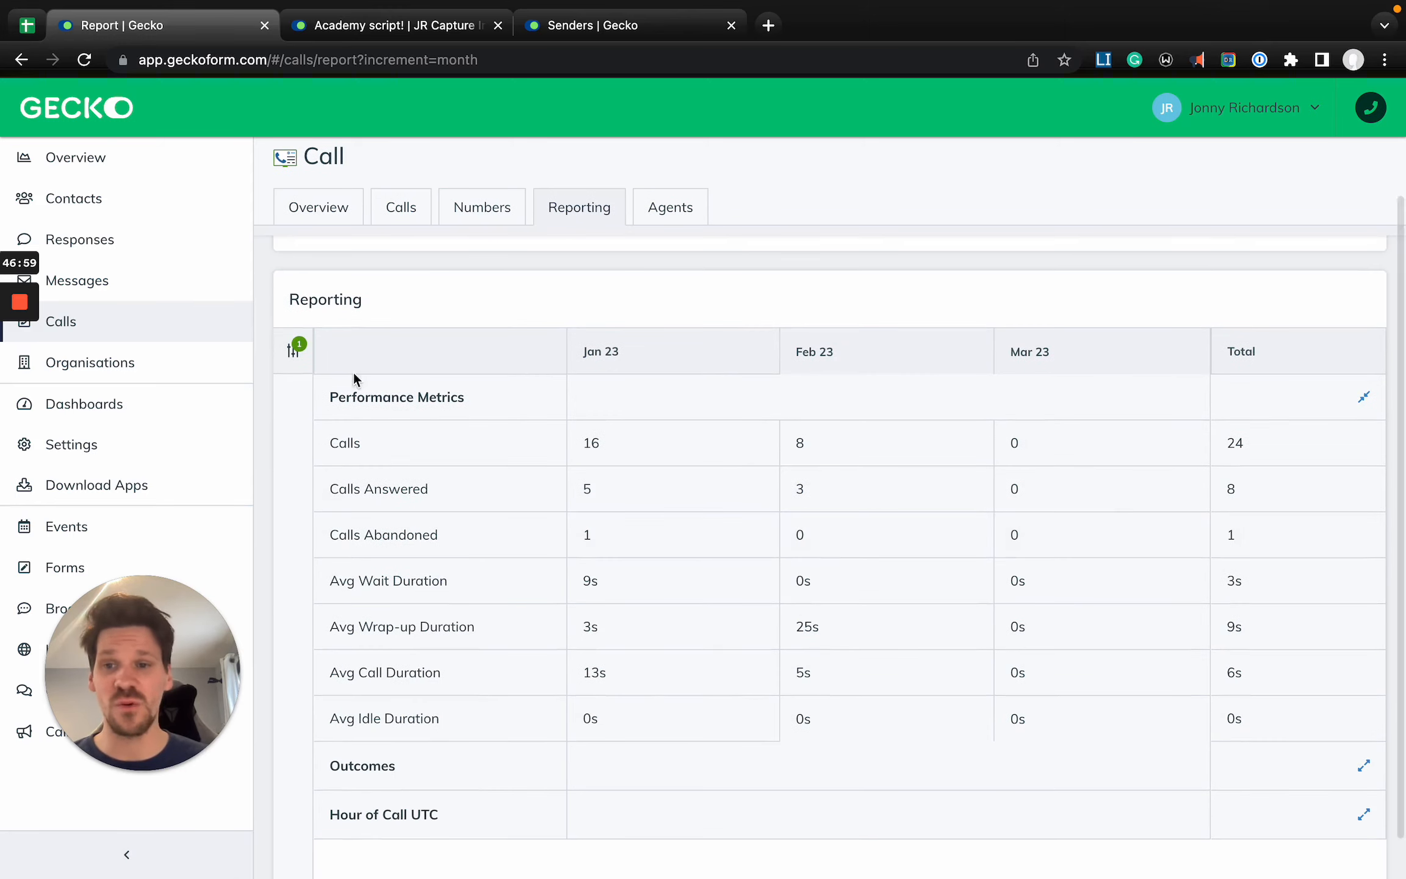
left_click(300, 352)
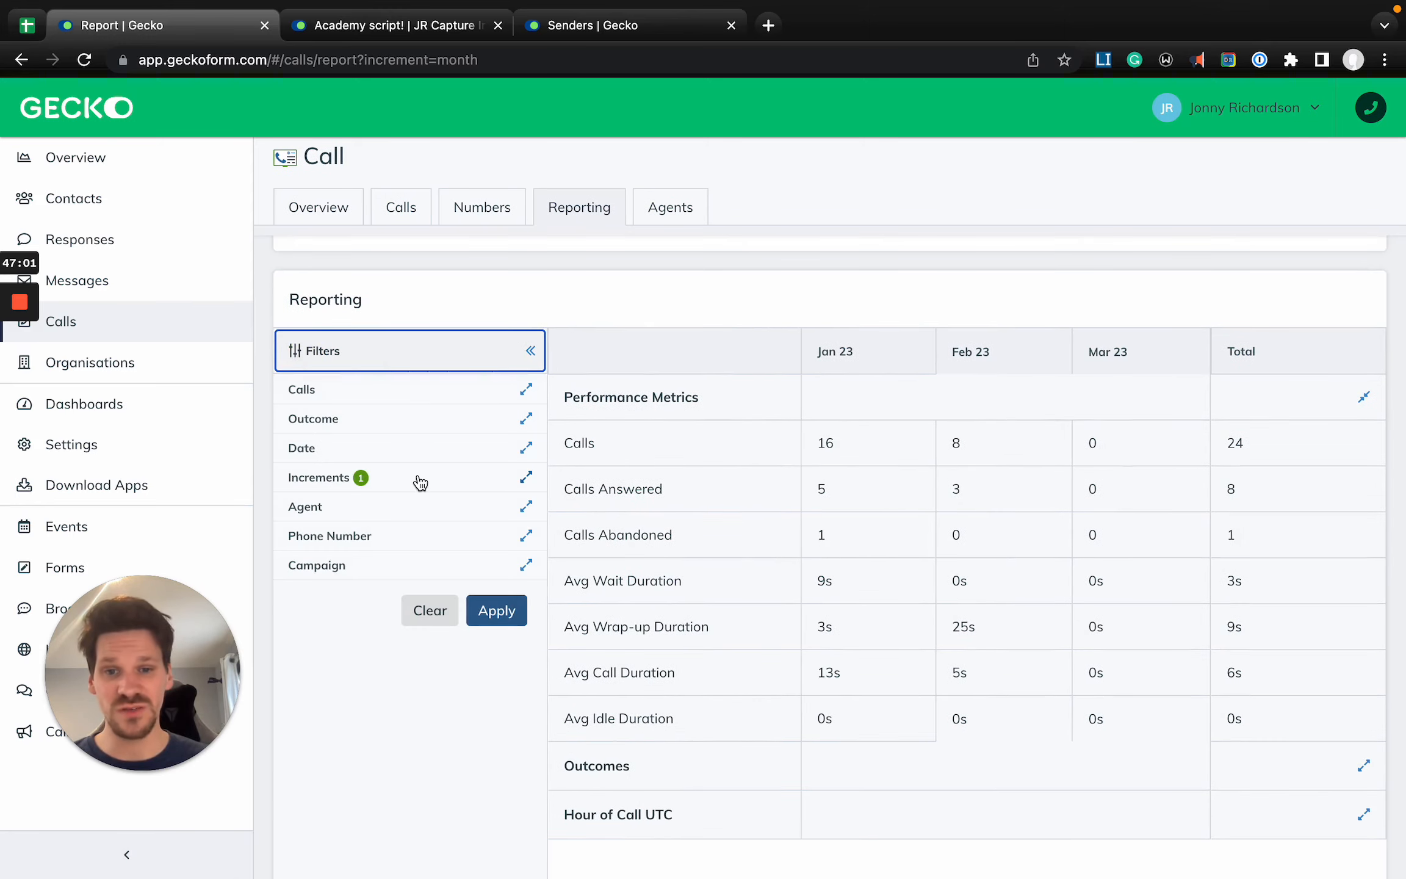
left_click(420, 484)
scroll(690, 435, "down", 1)
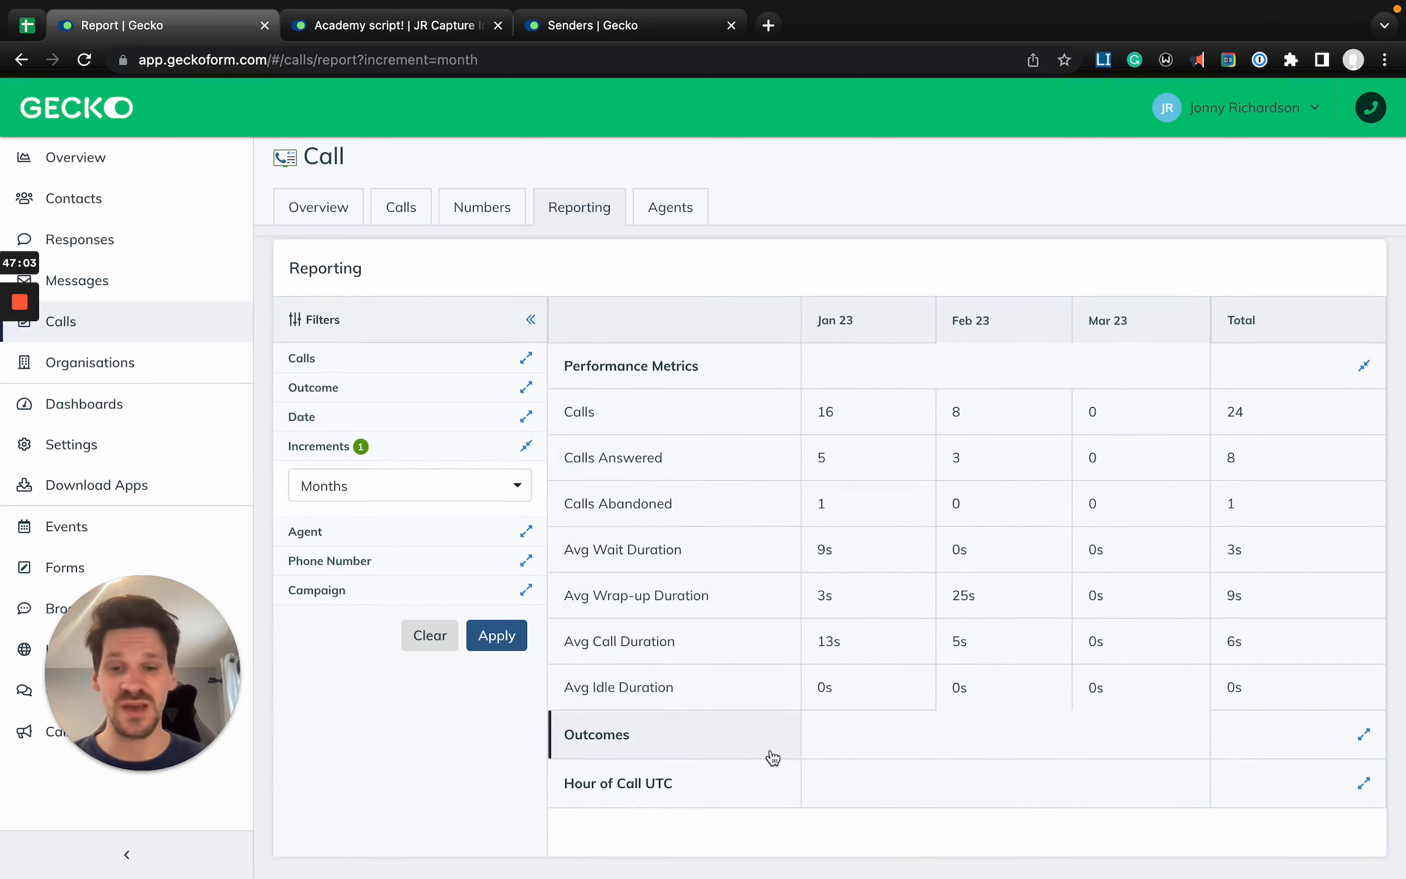
- Expand the Hour of Call UTC section and review the hourly breakdown alongside the performance metrics
left_click(1363, 783)
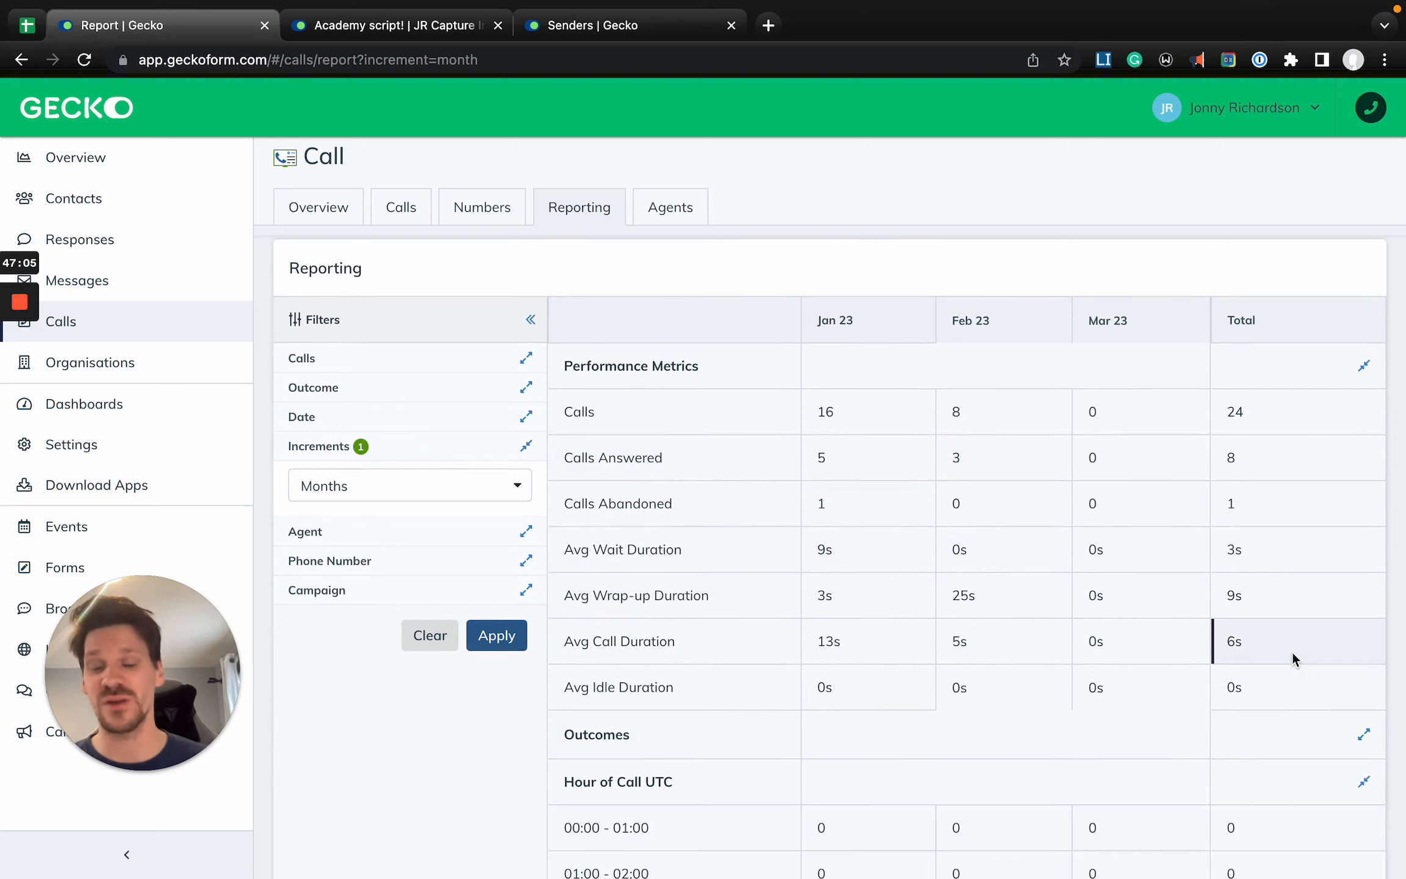
scroll(1293, 659, "down", 2)
scroll(824, 666, "down", 4)
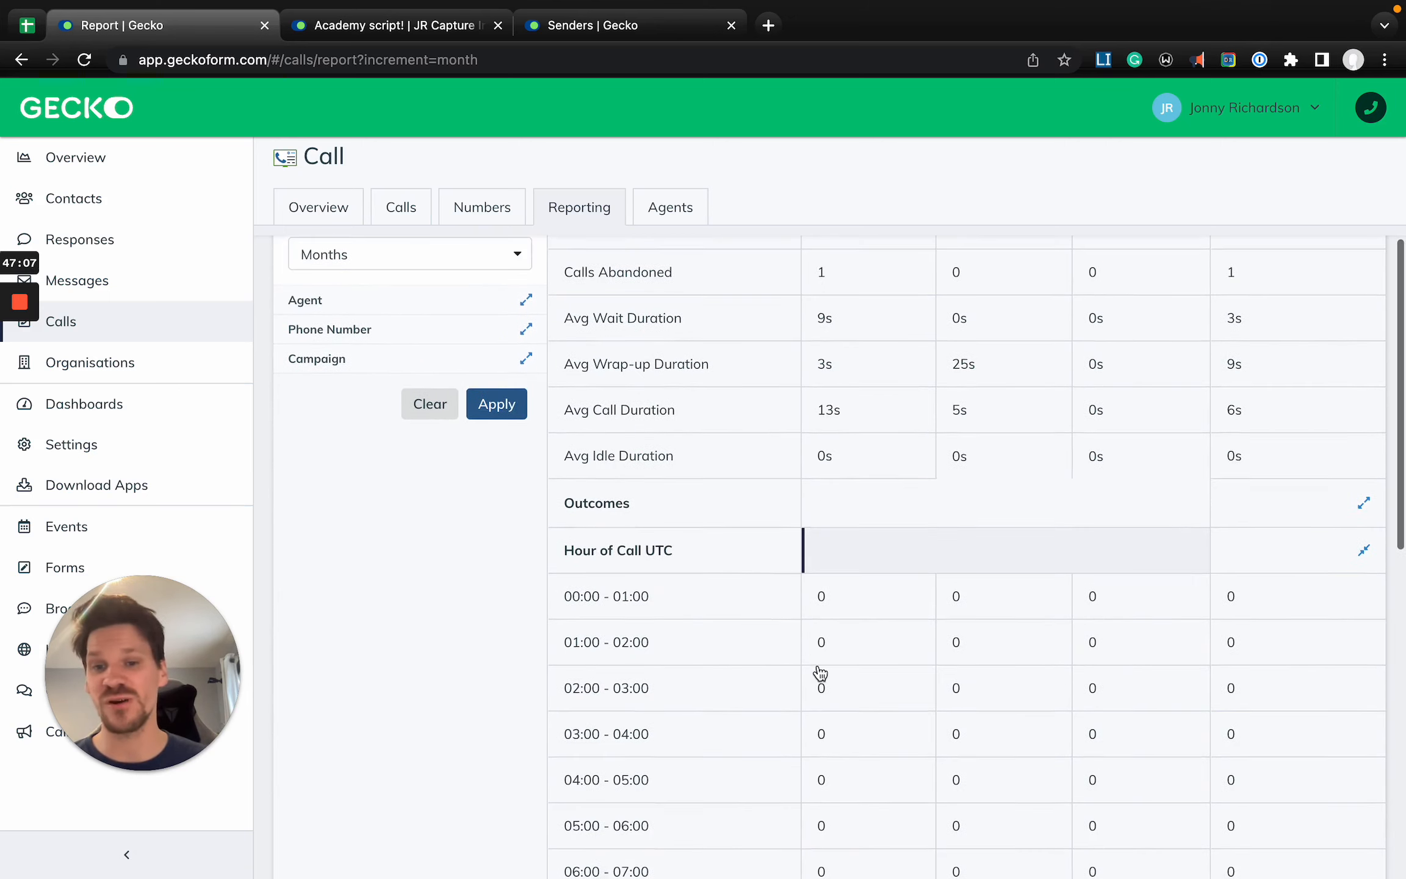
scroll(819, 671, "up", 5)
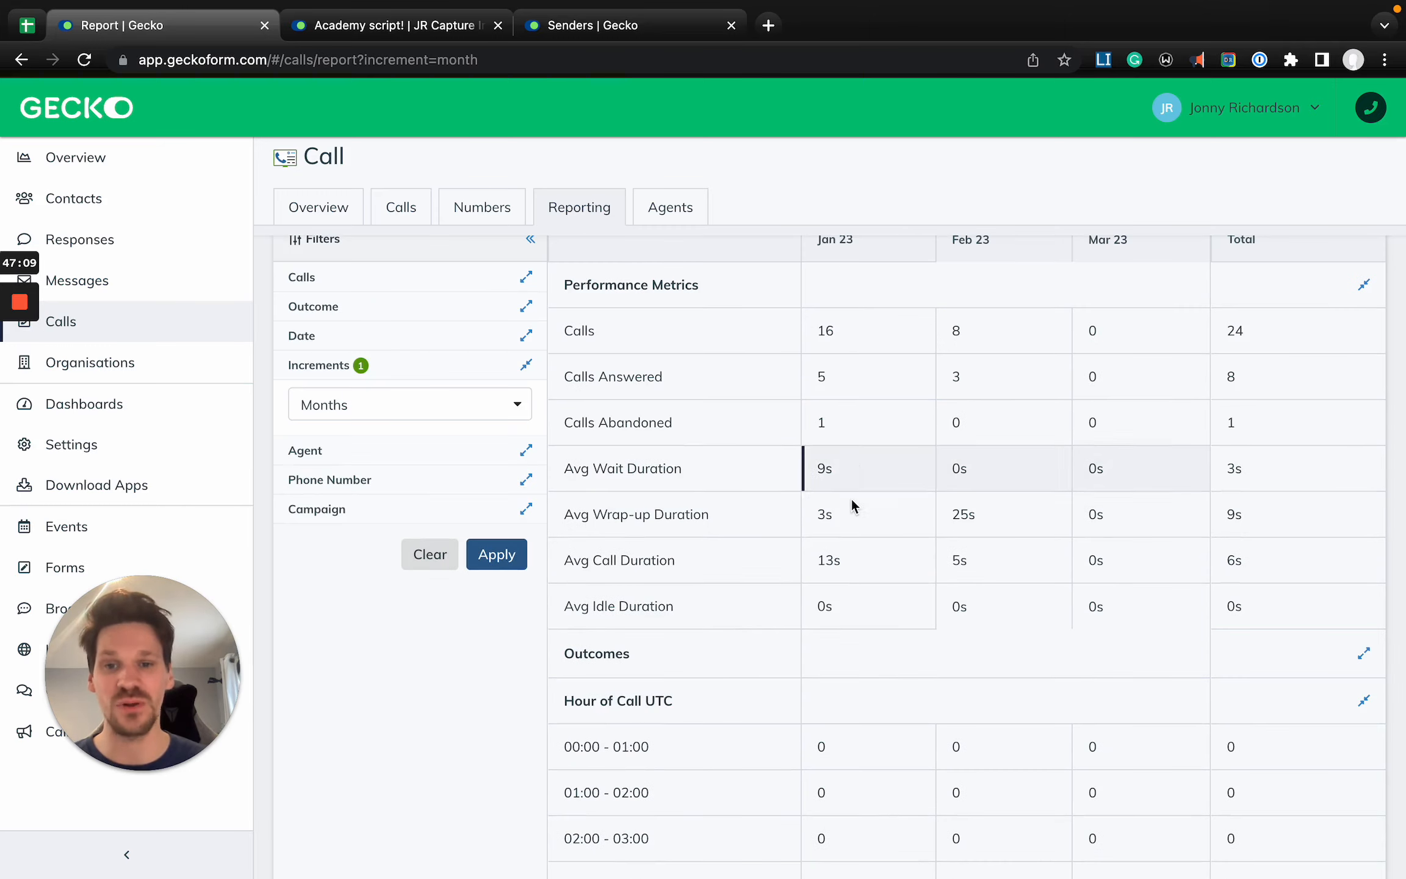
scroll(852, 504, "down", 5)
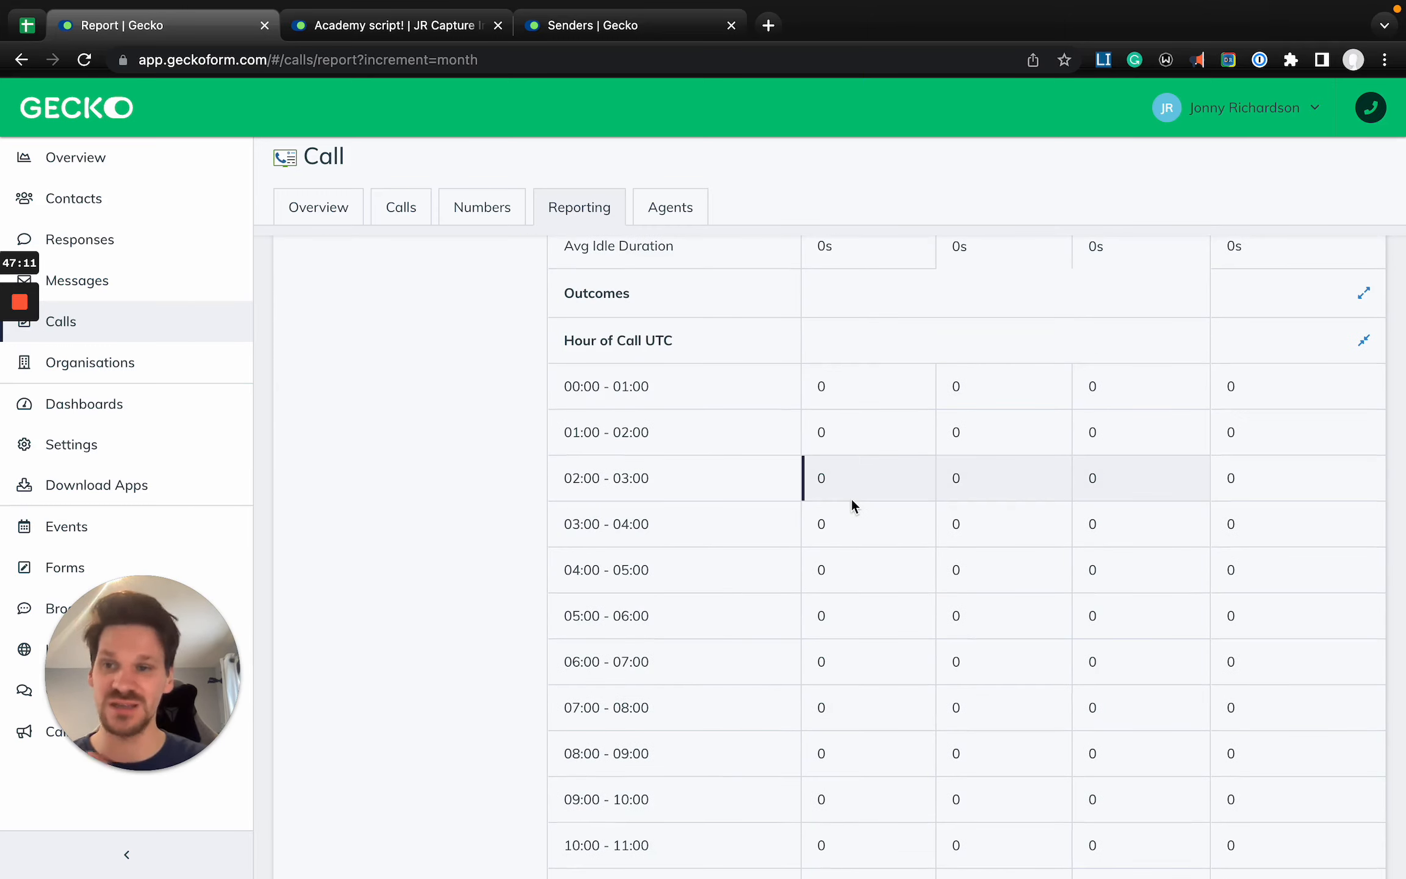
scroll(852, 504, "up", 7)
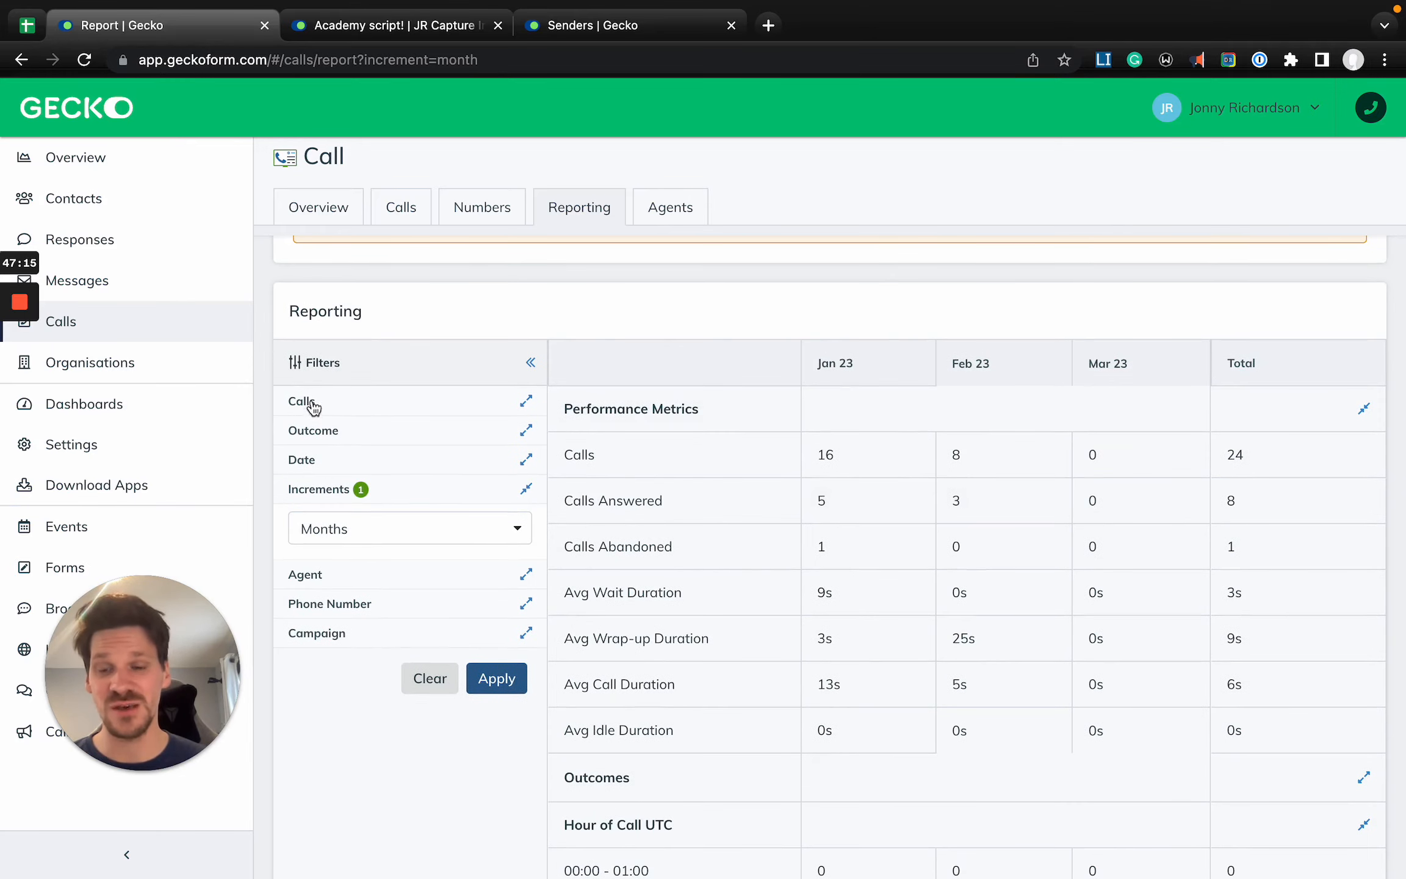
- Expand the Calls and Outcome filters of the report and look through their options without choosing any
left_click(327, 403)
left_click(384, 437)
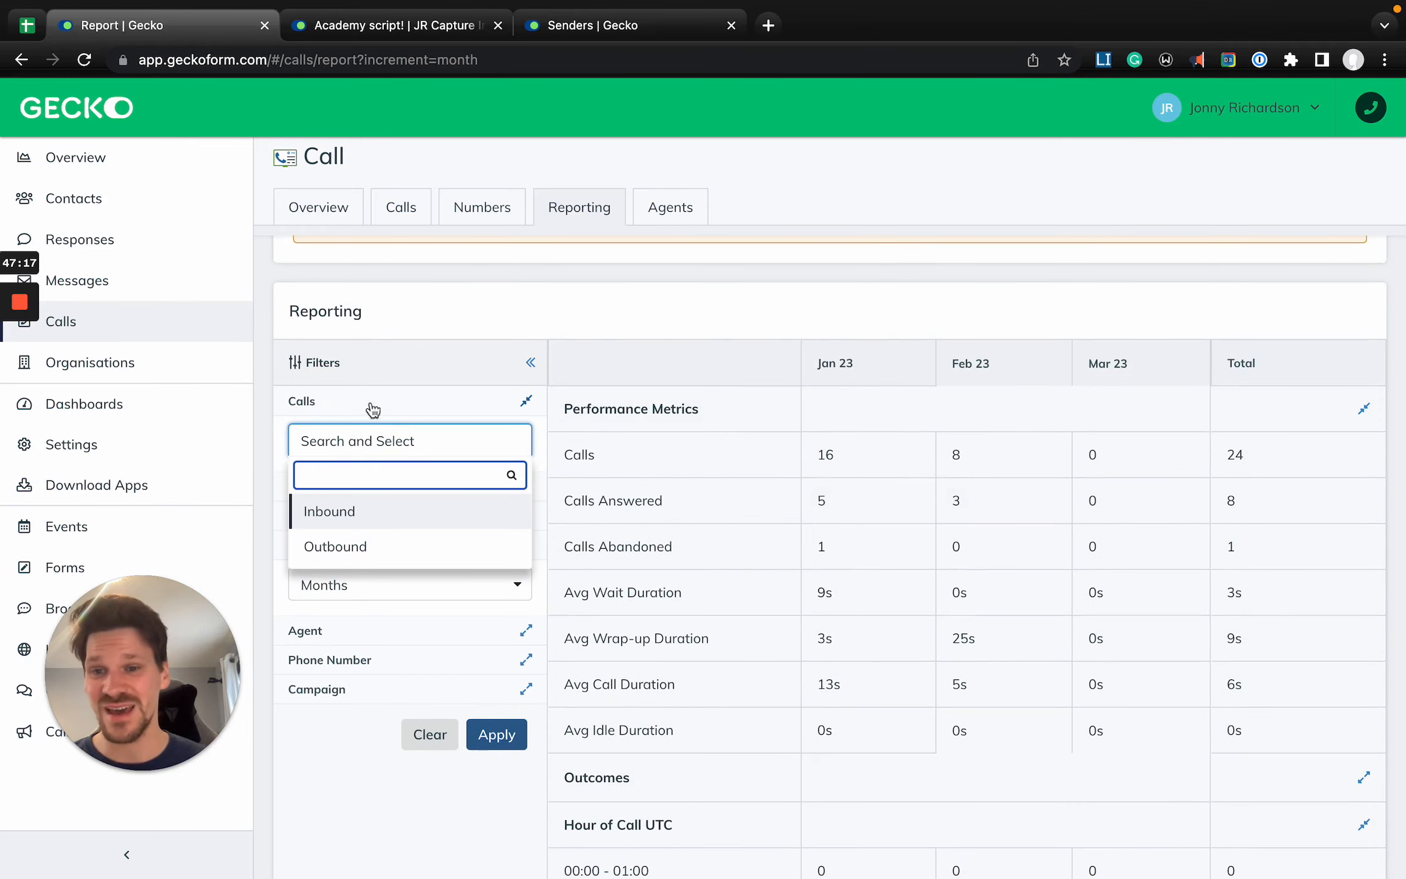
left_click(430, 312)
scroll(455, 522, "down", 2)
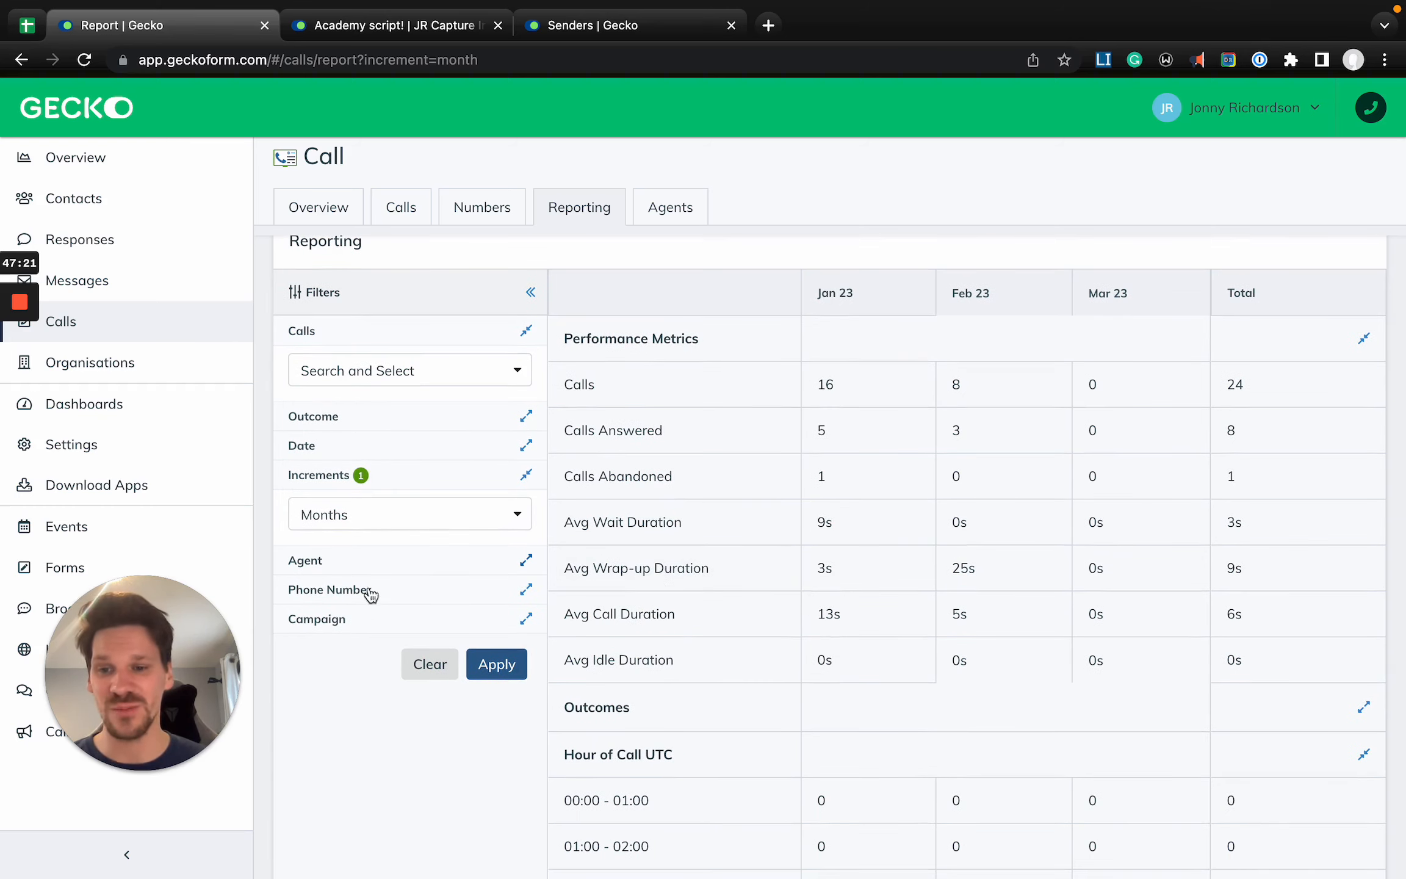
left_click(336, 417)
left_click(330, 464)
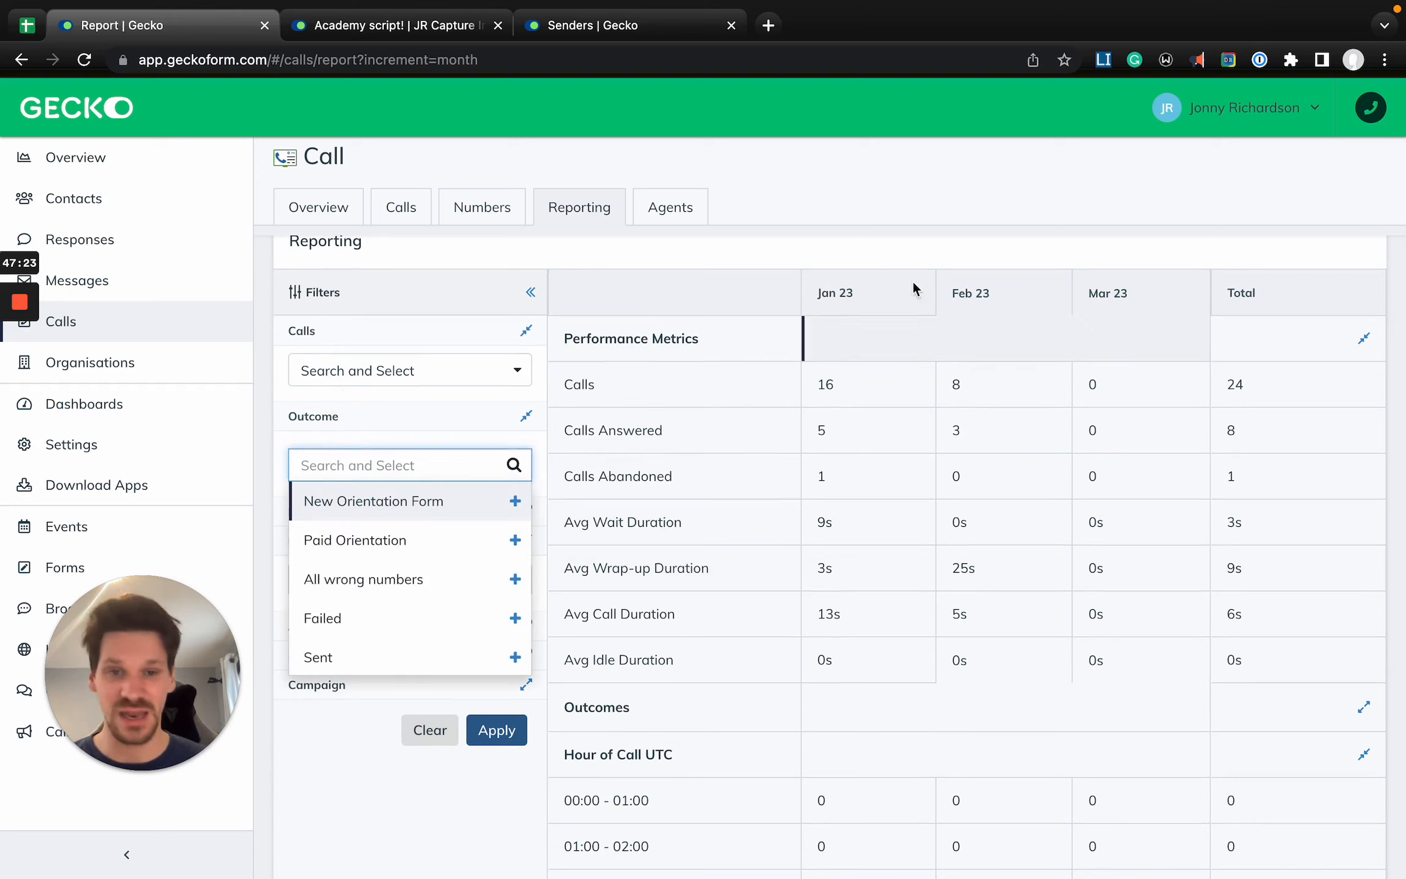
left_click(966, 249)
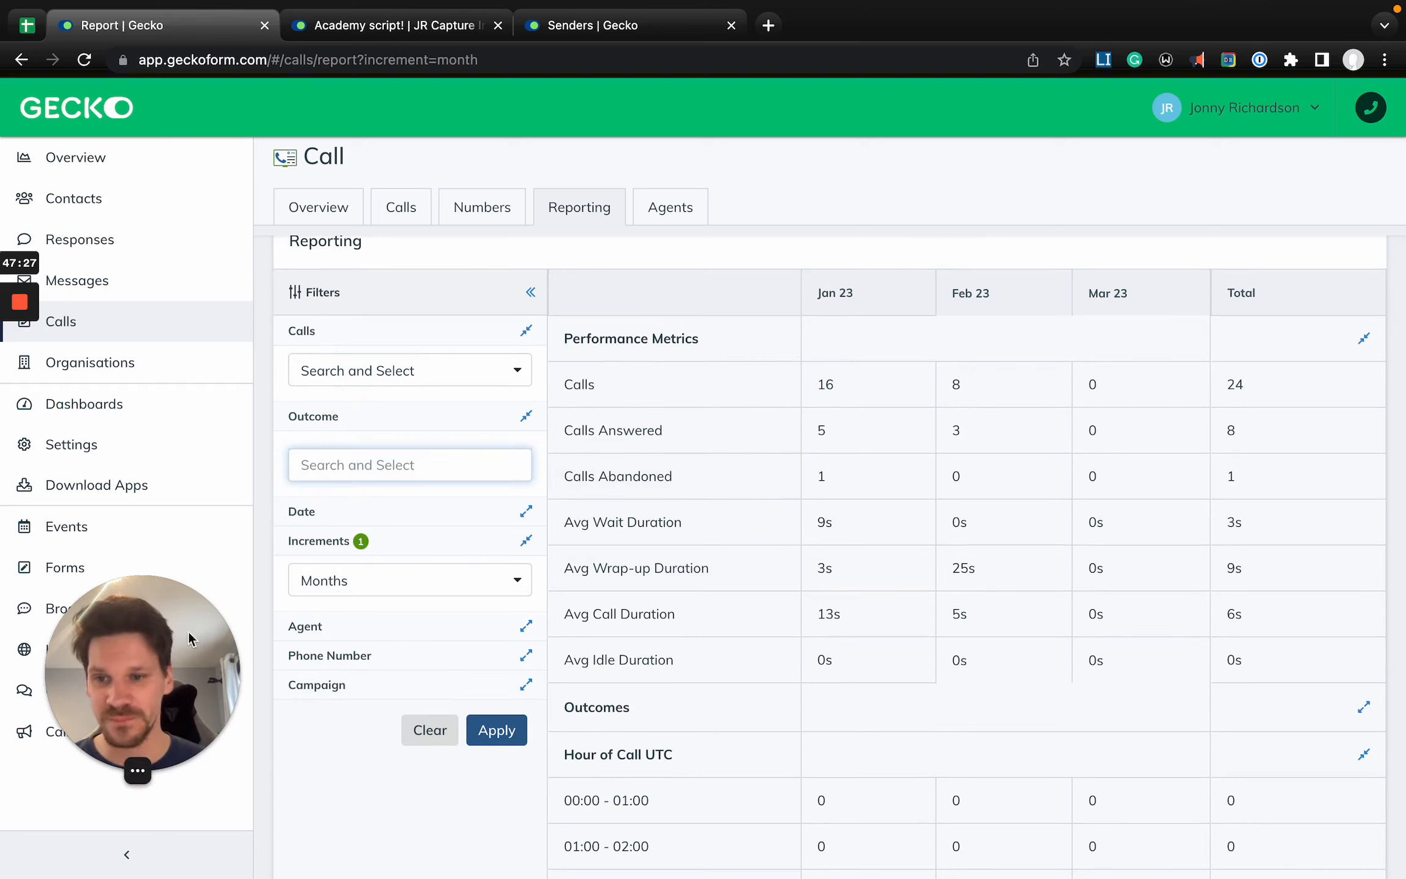
- Open the Settings page and look through the available settings
left_click_drag(168, 666, 291, 671)
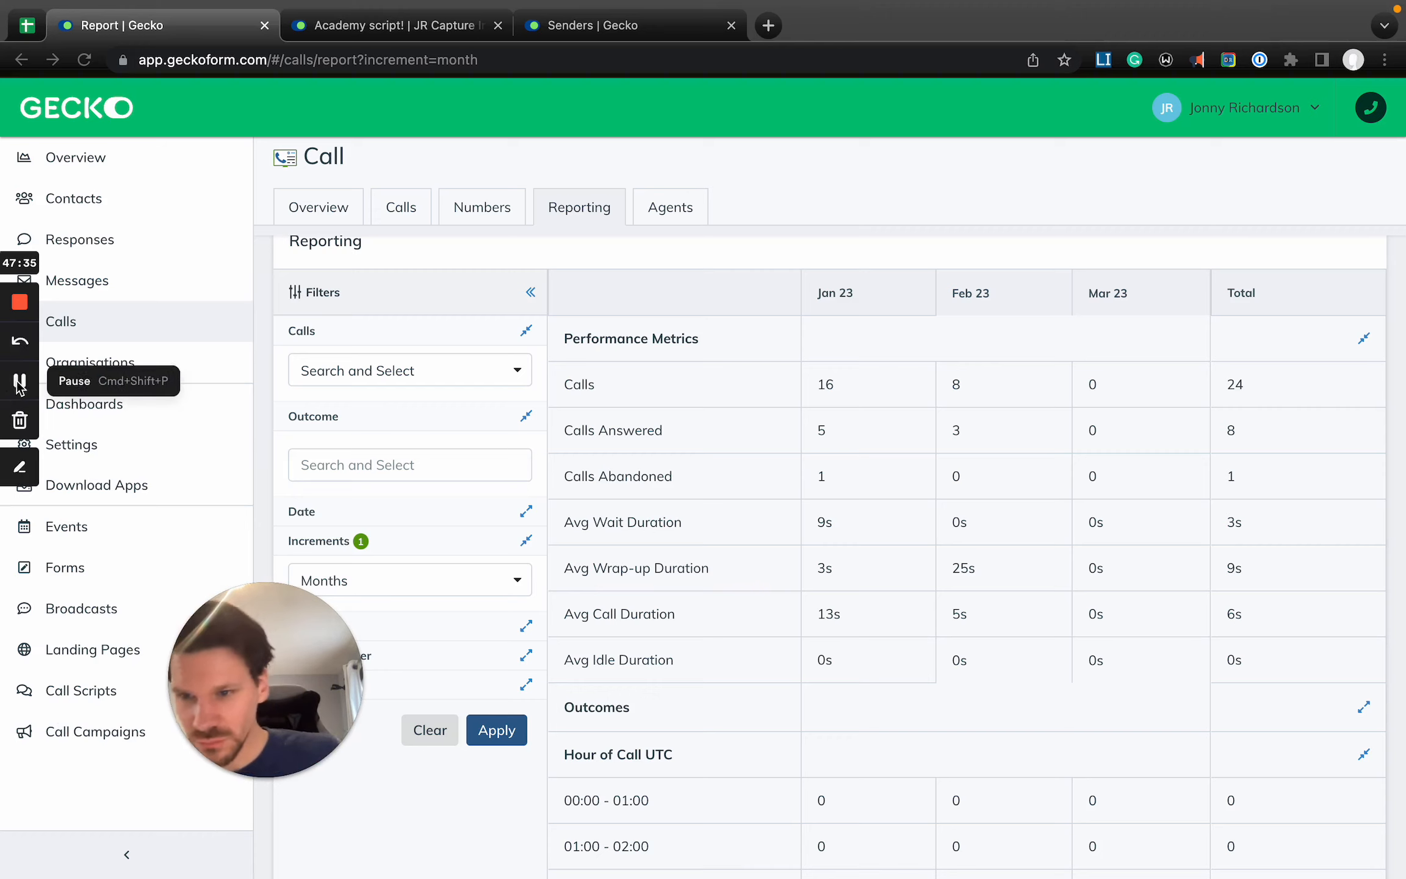
left_click_drag(287, 722, 278, 680)
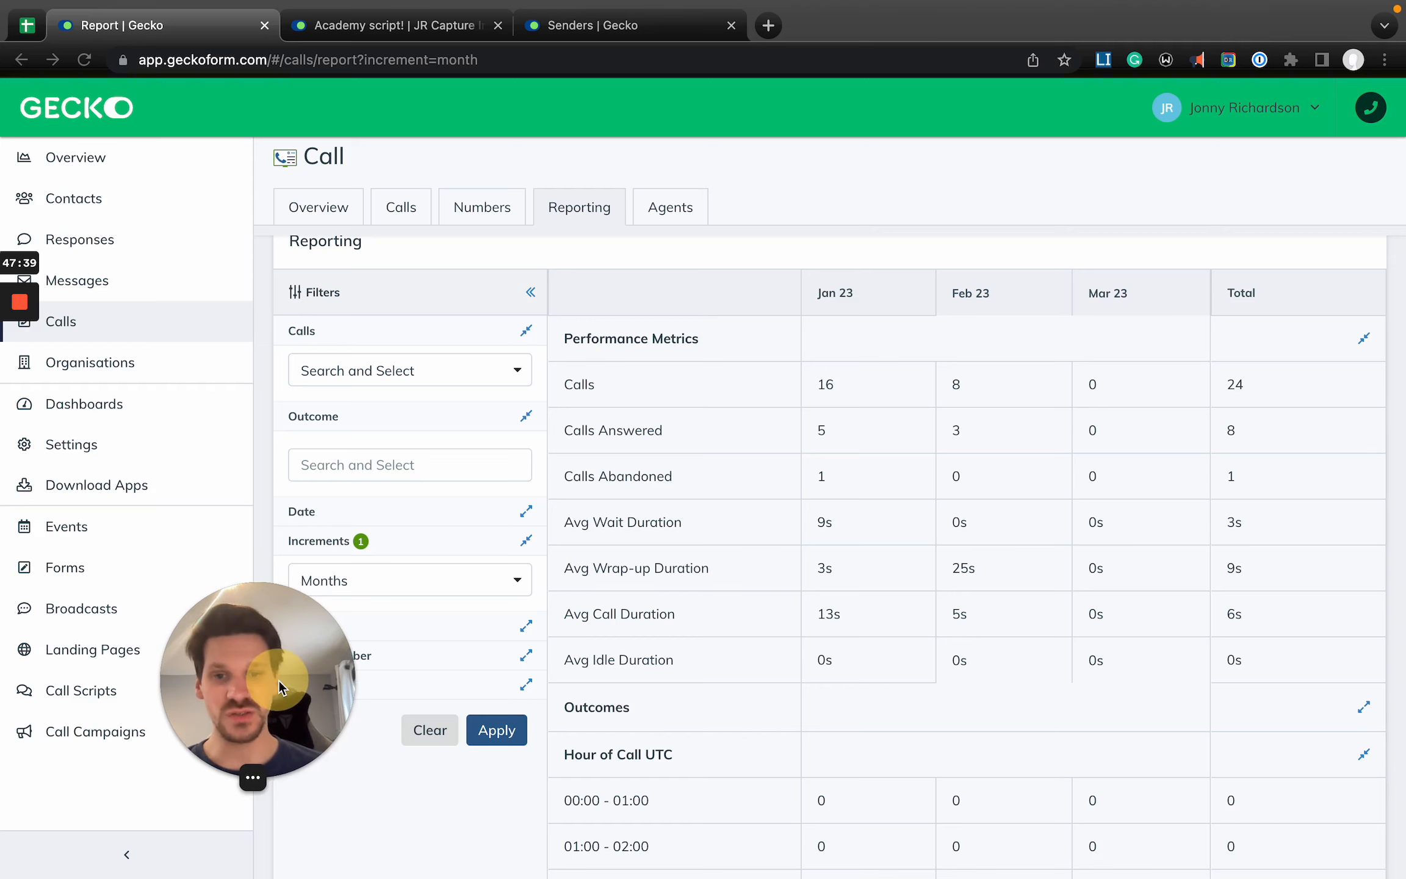
left_click(149, 449)
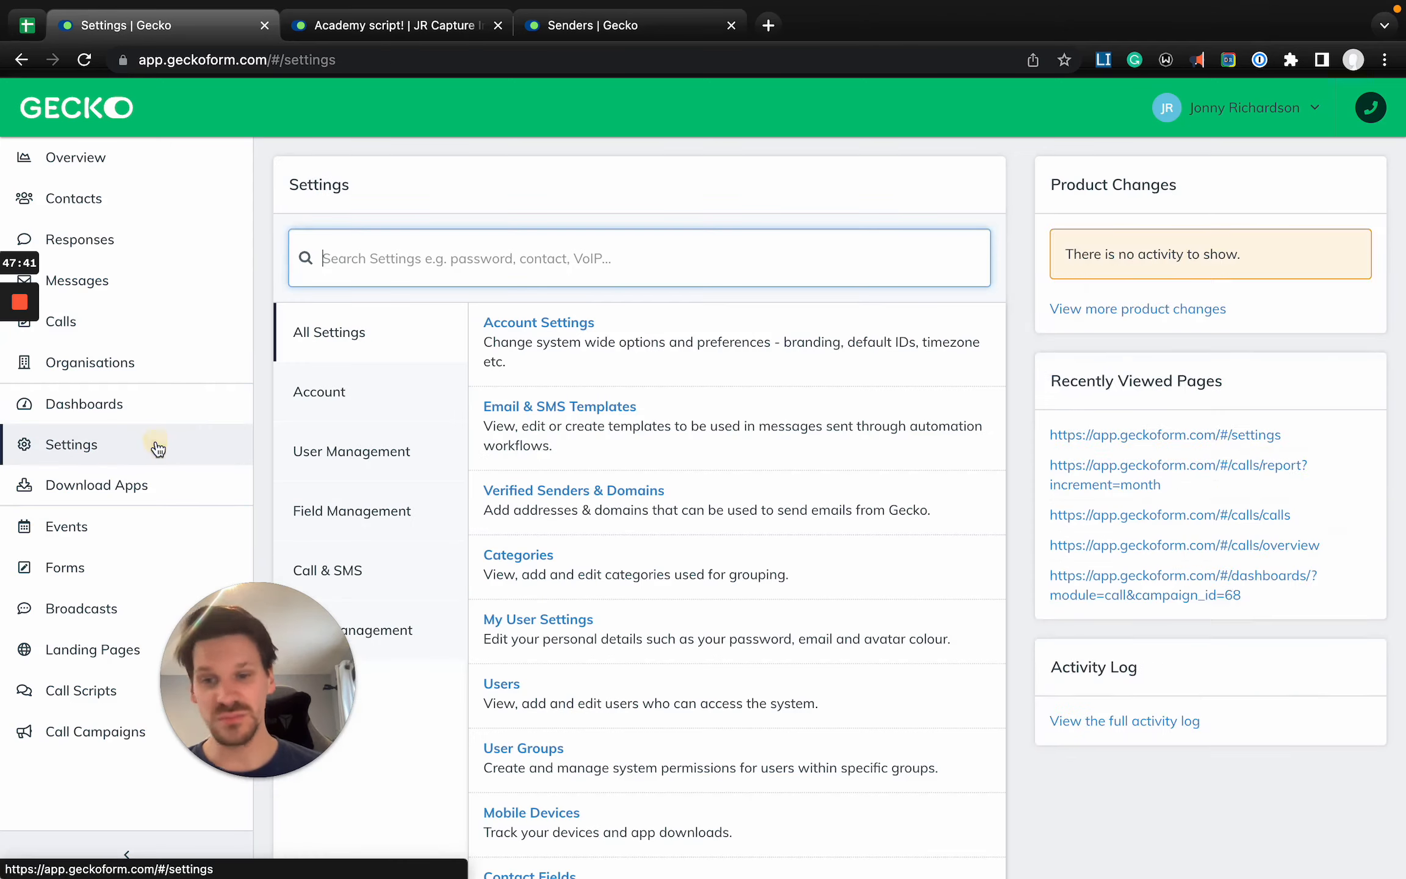
left_click_drag(283, 674, 109, 700)
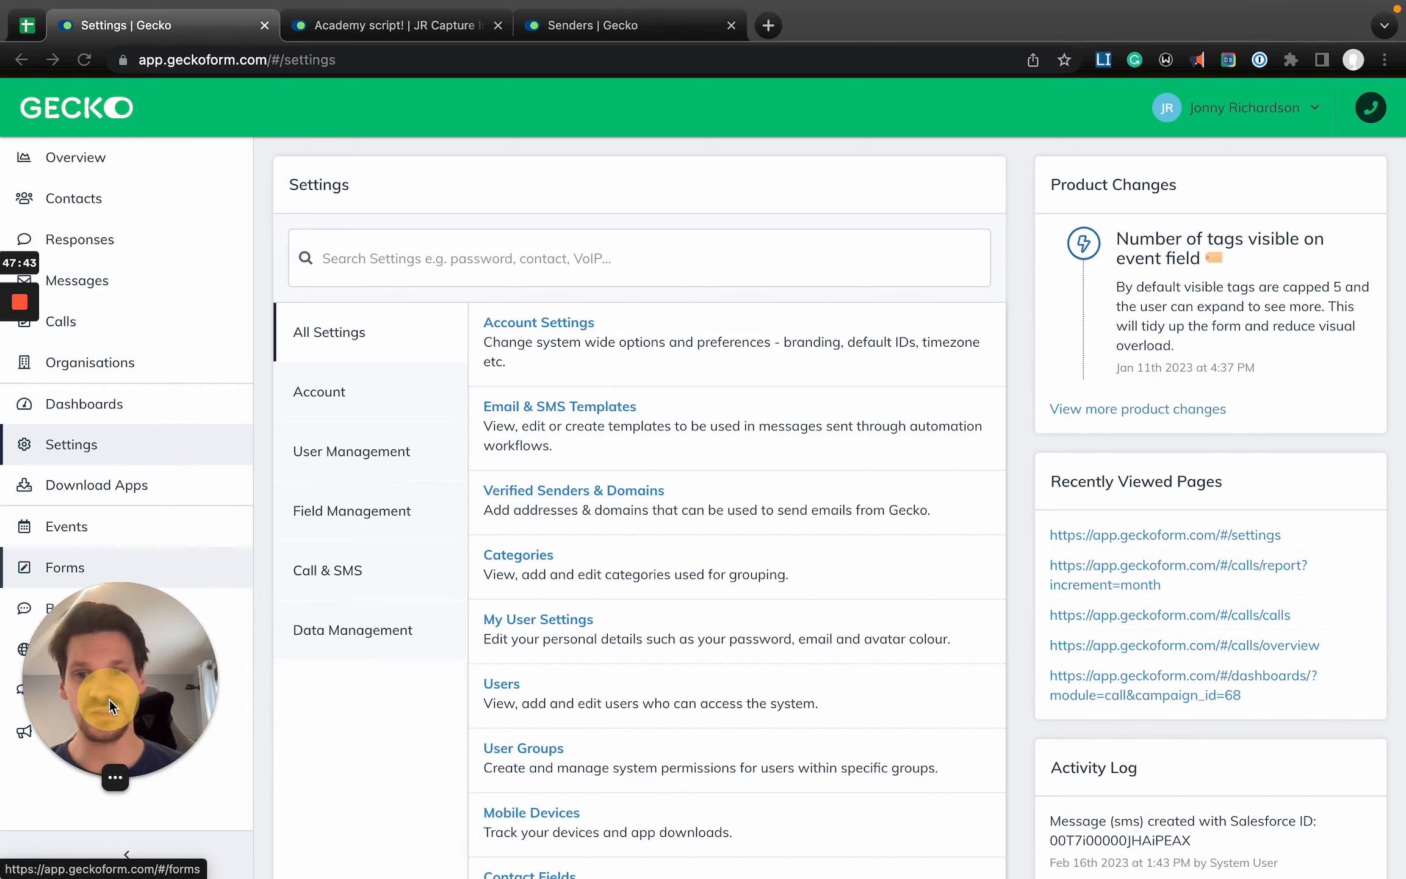
left_click(503, 262)
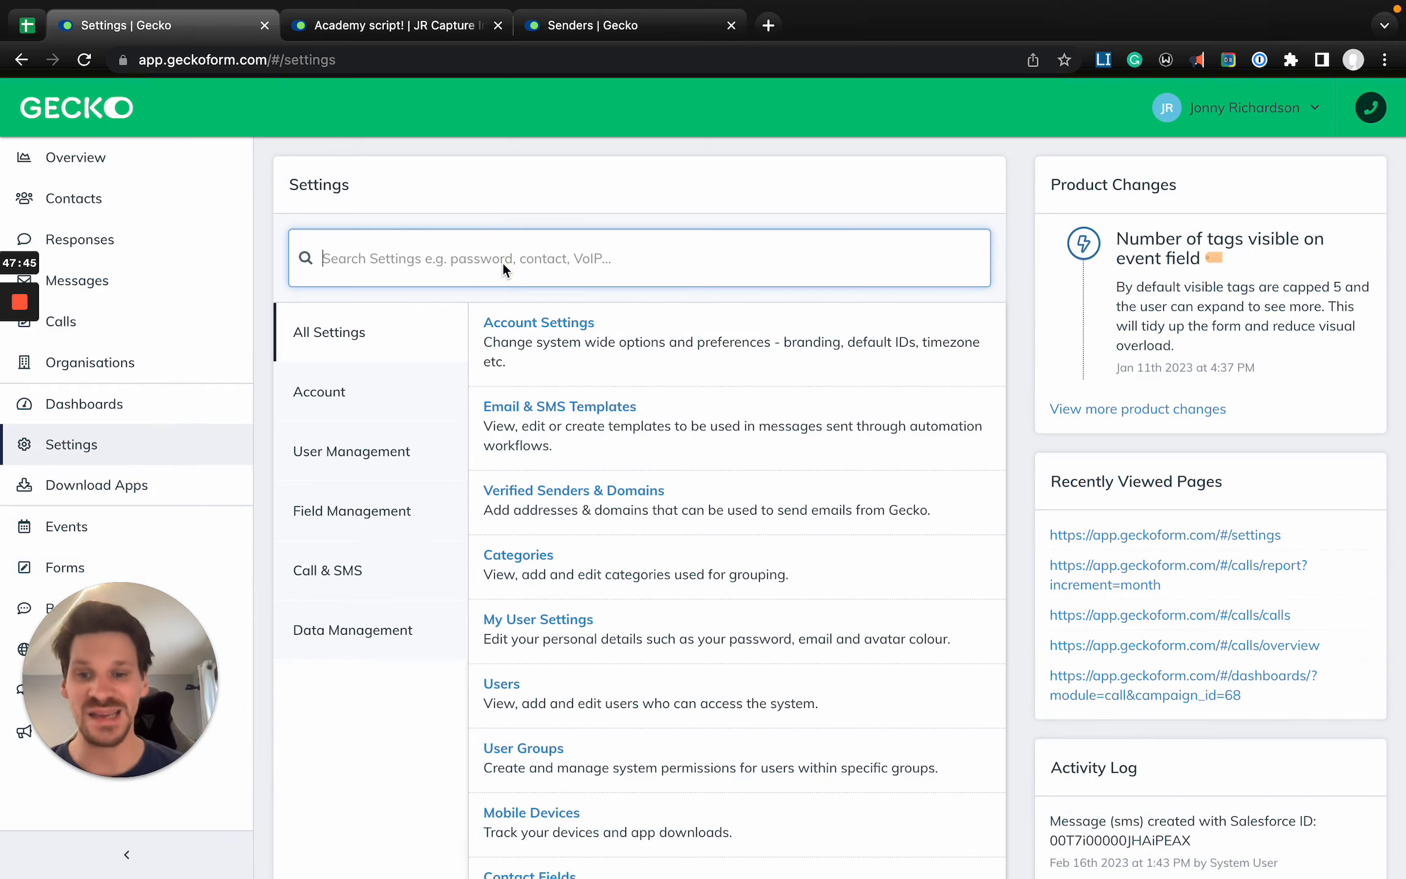
scroll(364, 605, "down", 2)
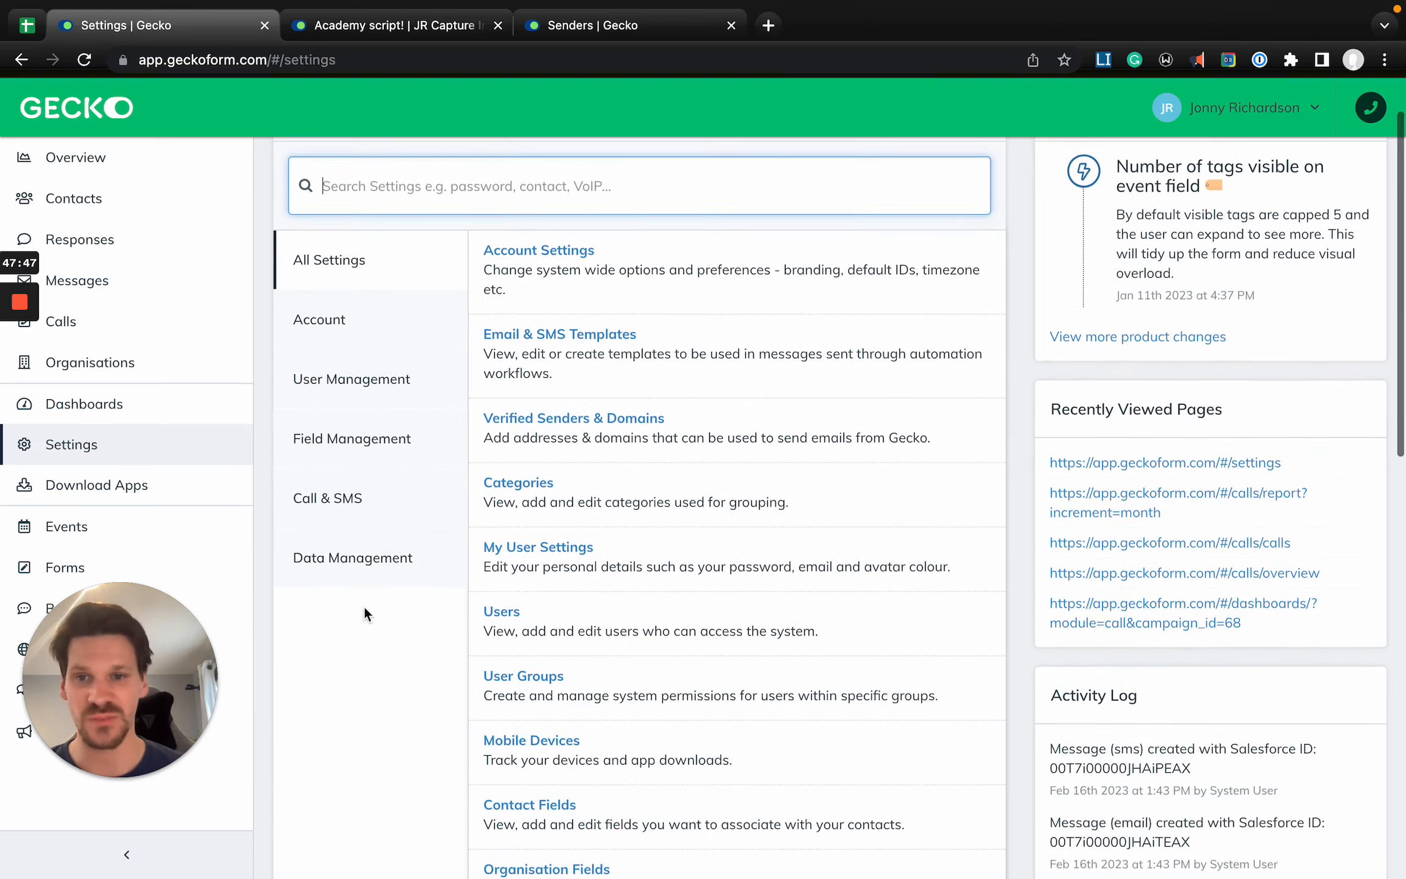
scroll(364, 613, "up", 2)
left_click_drag(122, 691, 294, 693)
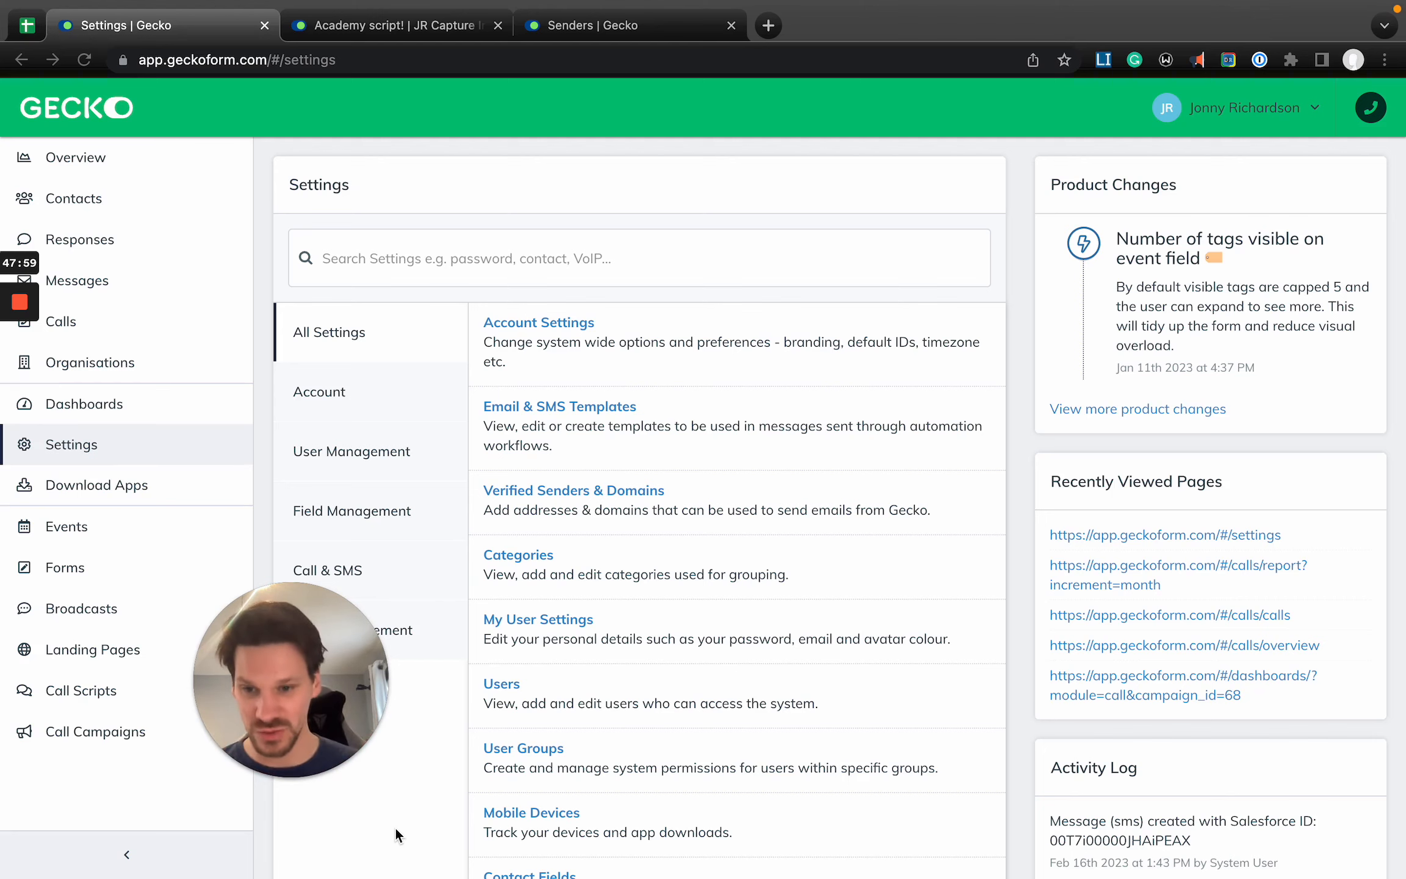
- Search the settings for "users", open the Users list and check its Status filter options
left_click(128, 443)
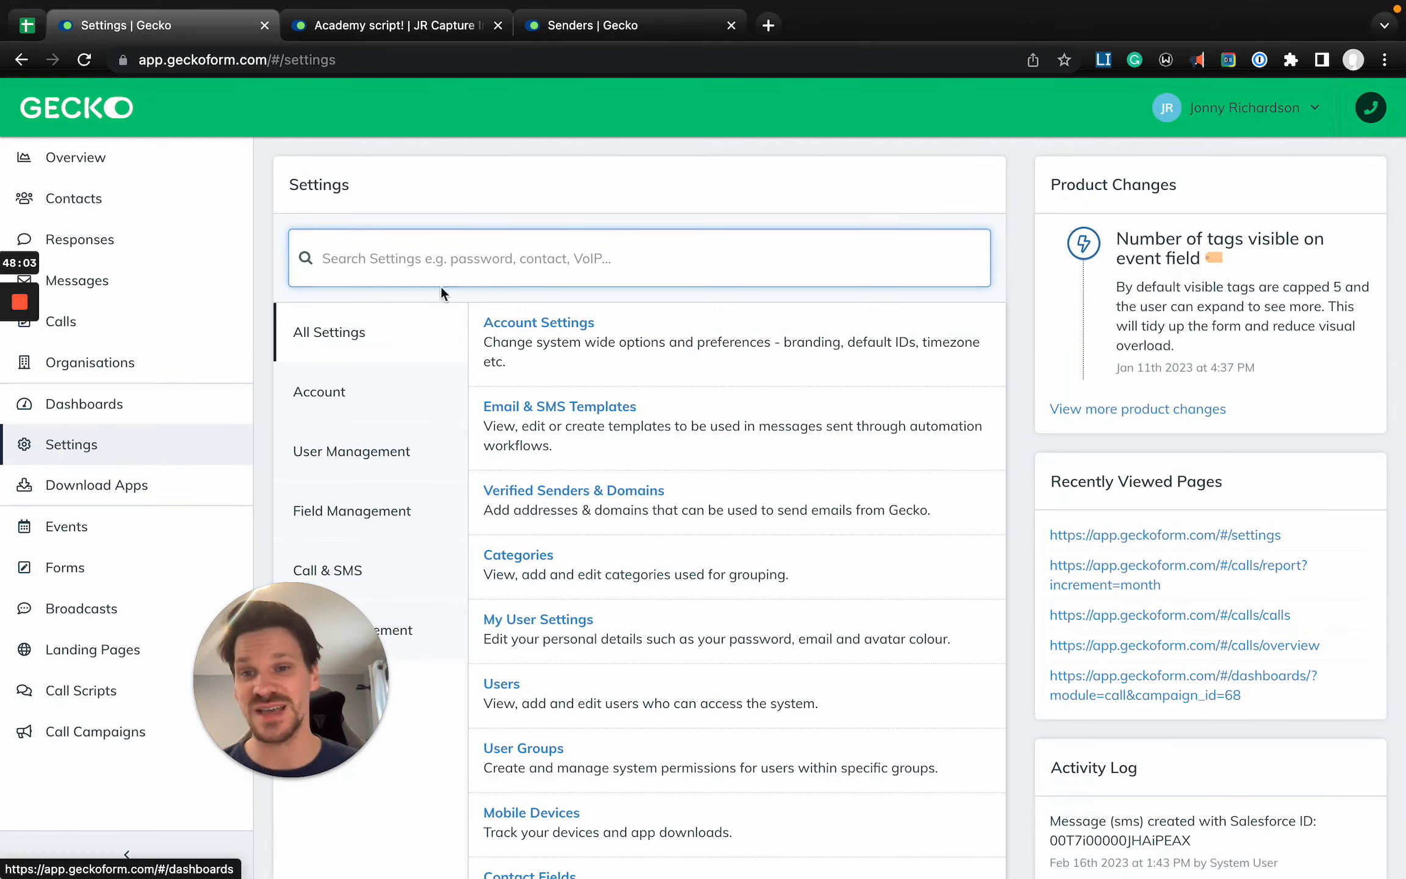
type("users")
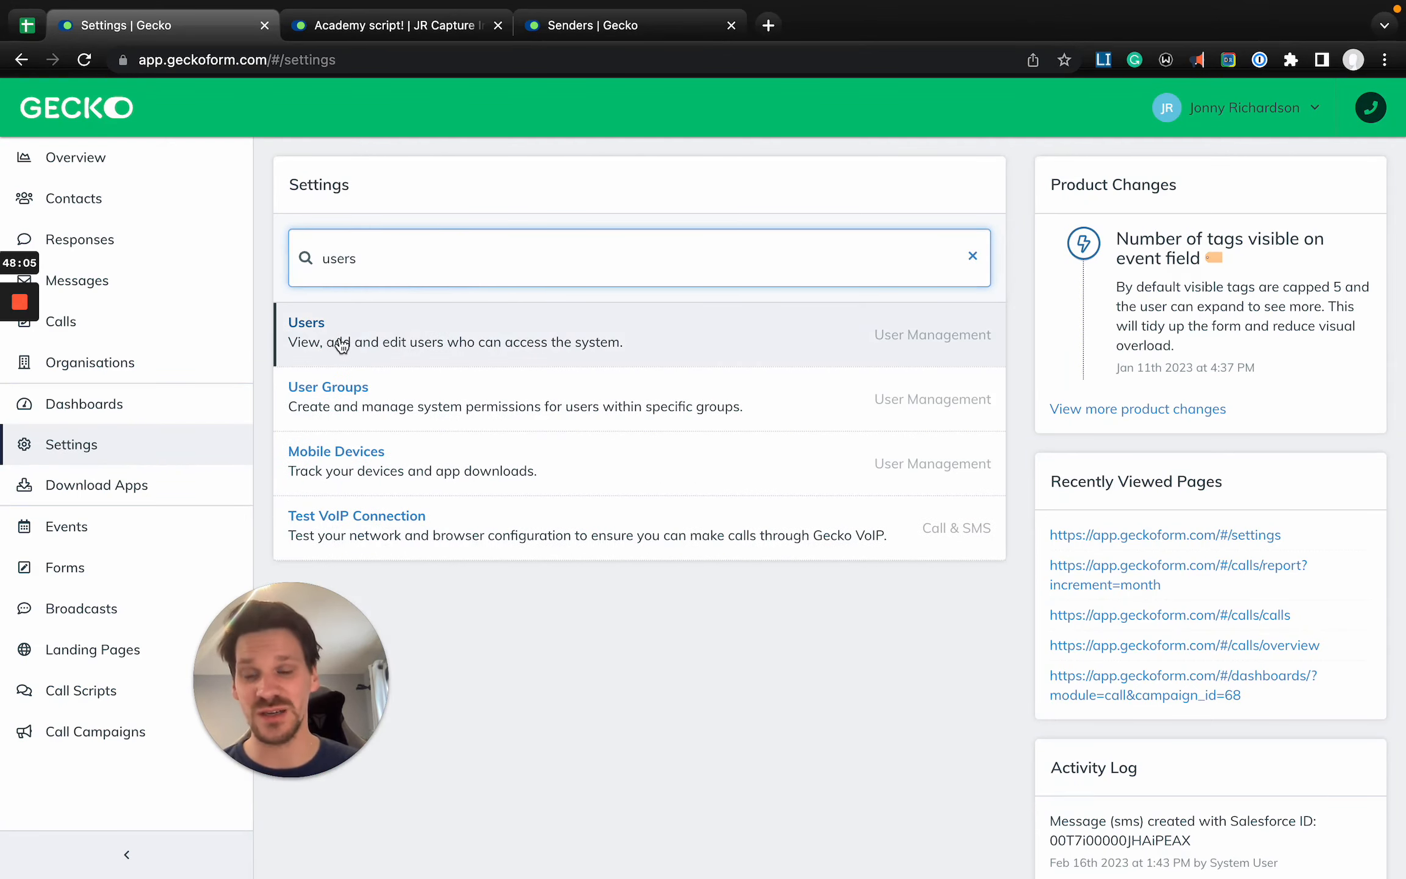
left_click(340, 344)
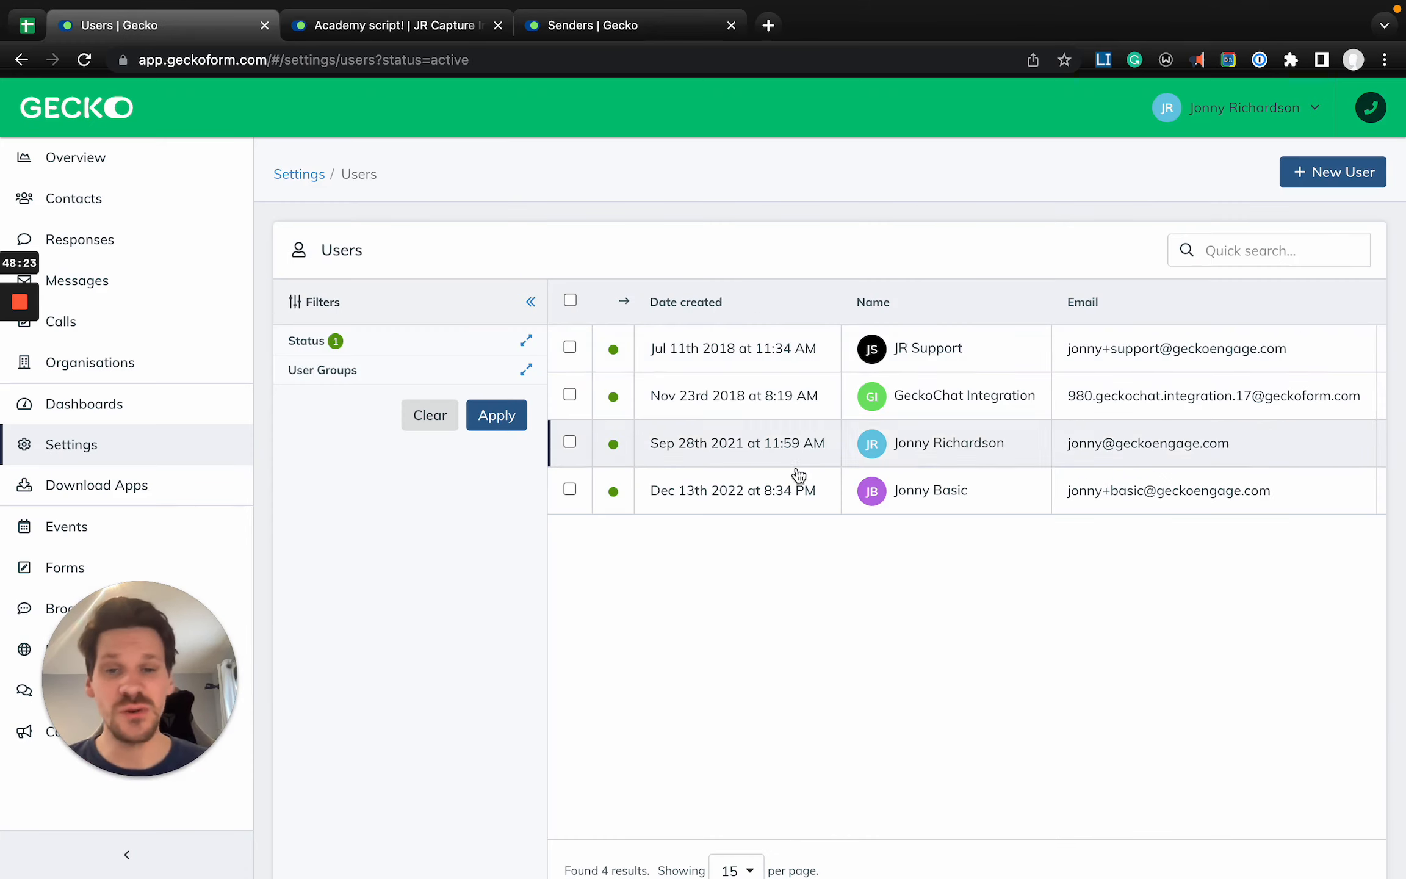
left_click(371, 344)
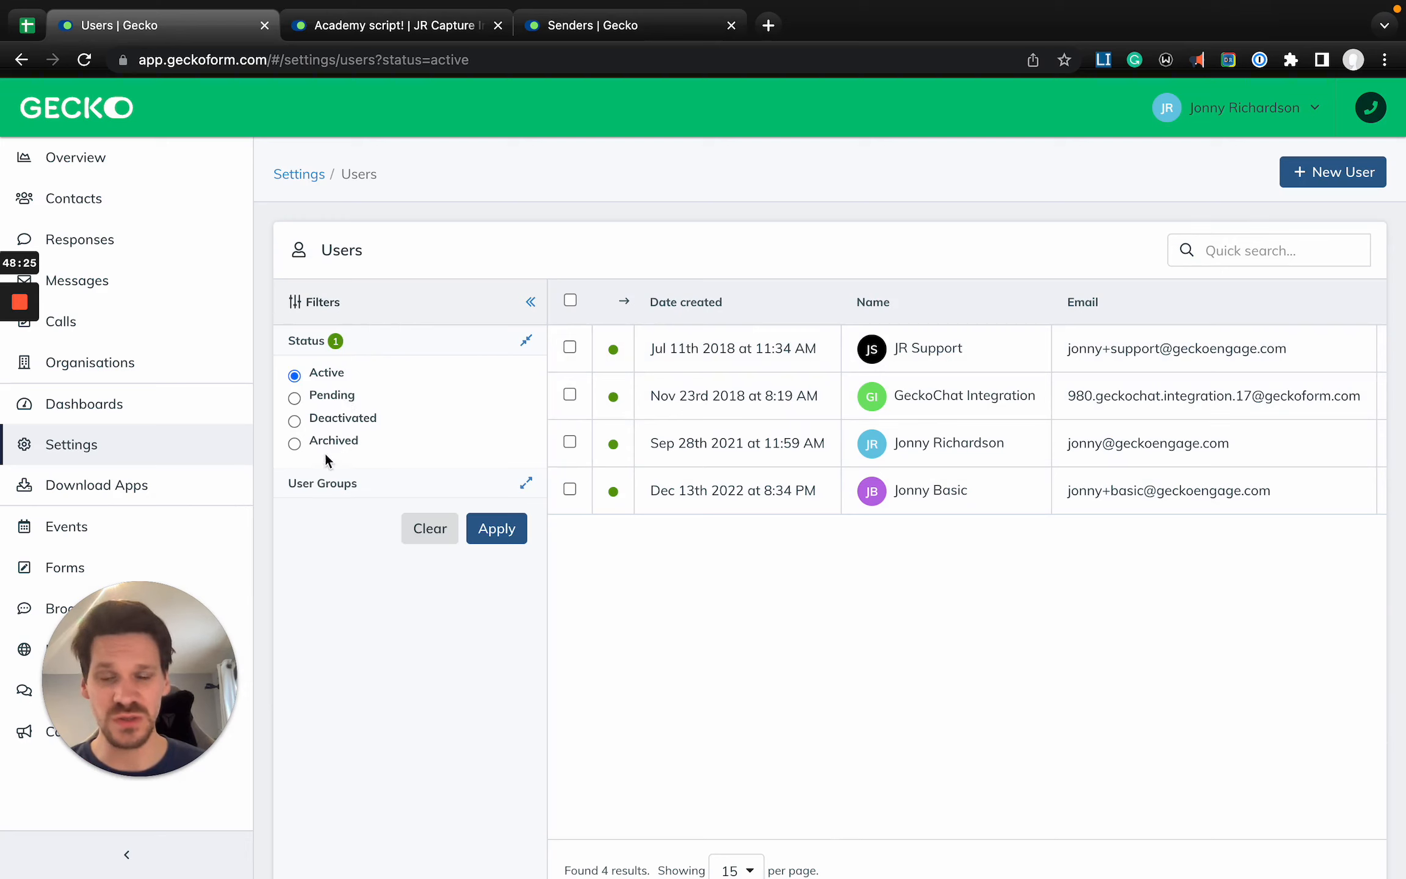
left_click(385, 302)
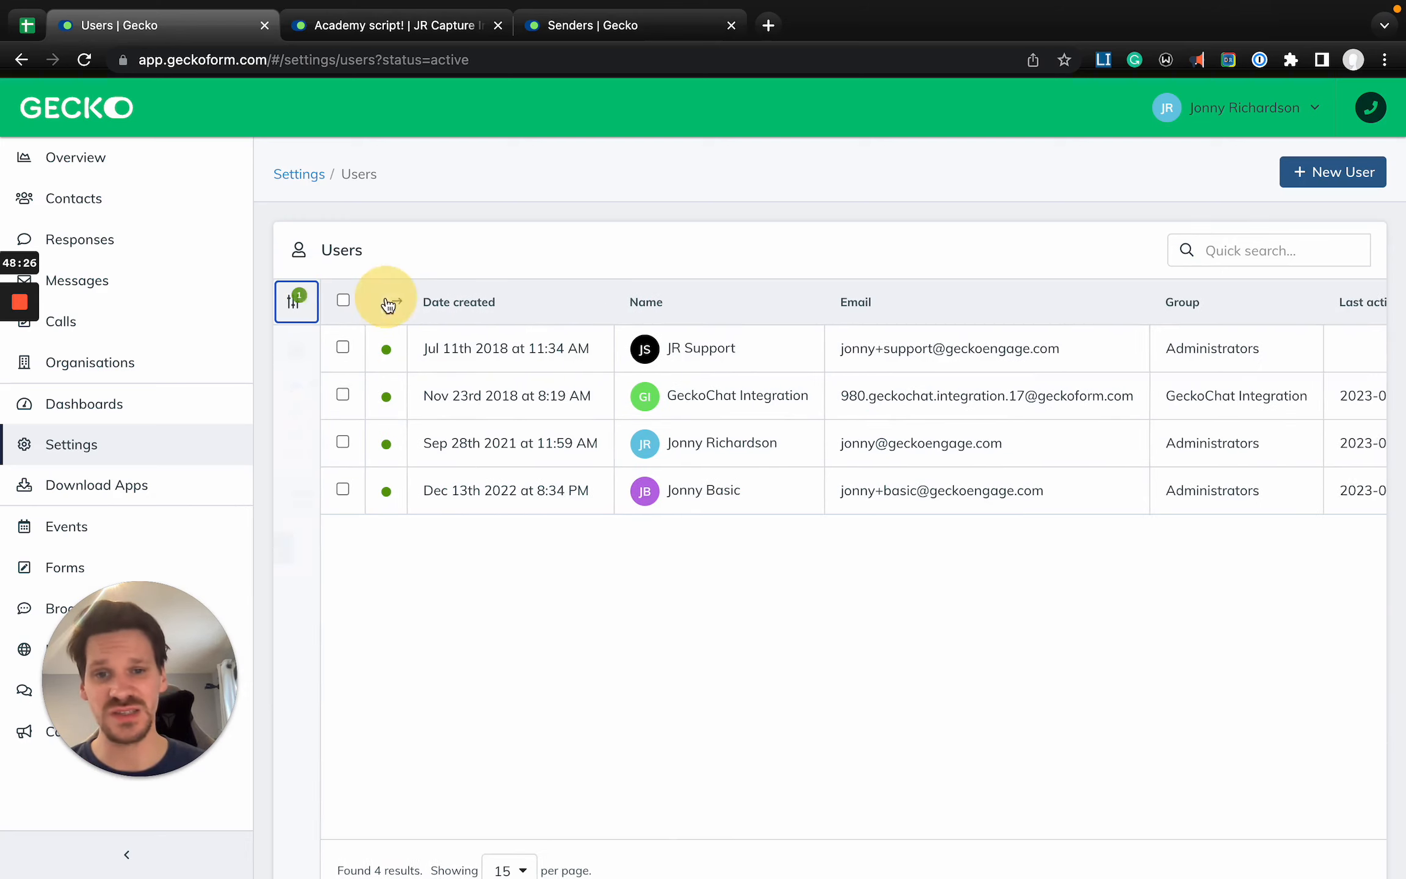
- Start a new user and examine the email, mobile telephone and user group fields, including the selectable groups
left_click(1352, 174)
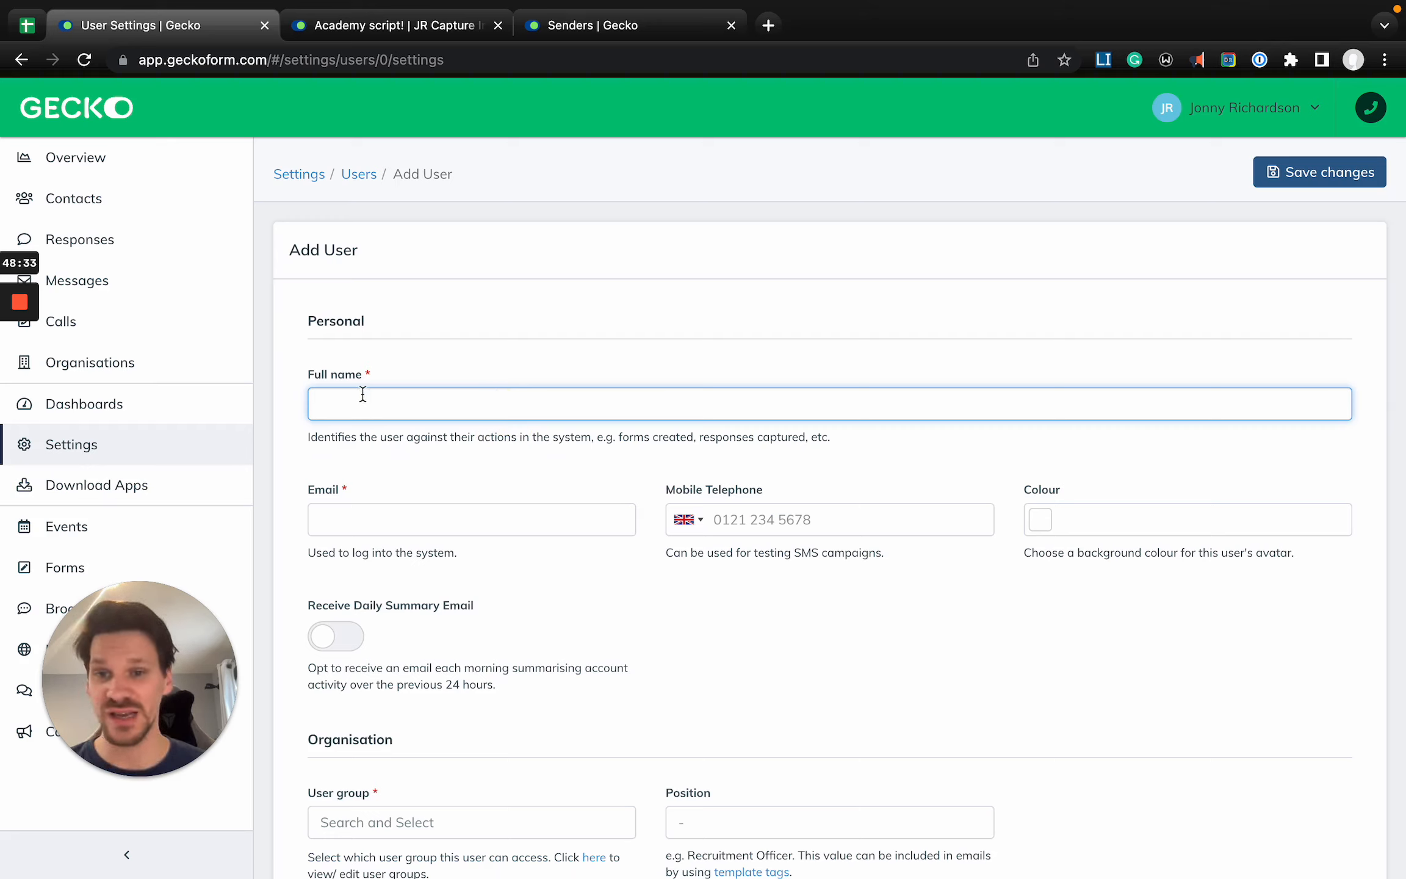
left_click(328, 527)
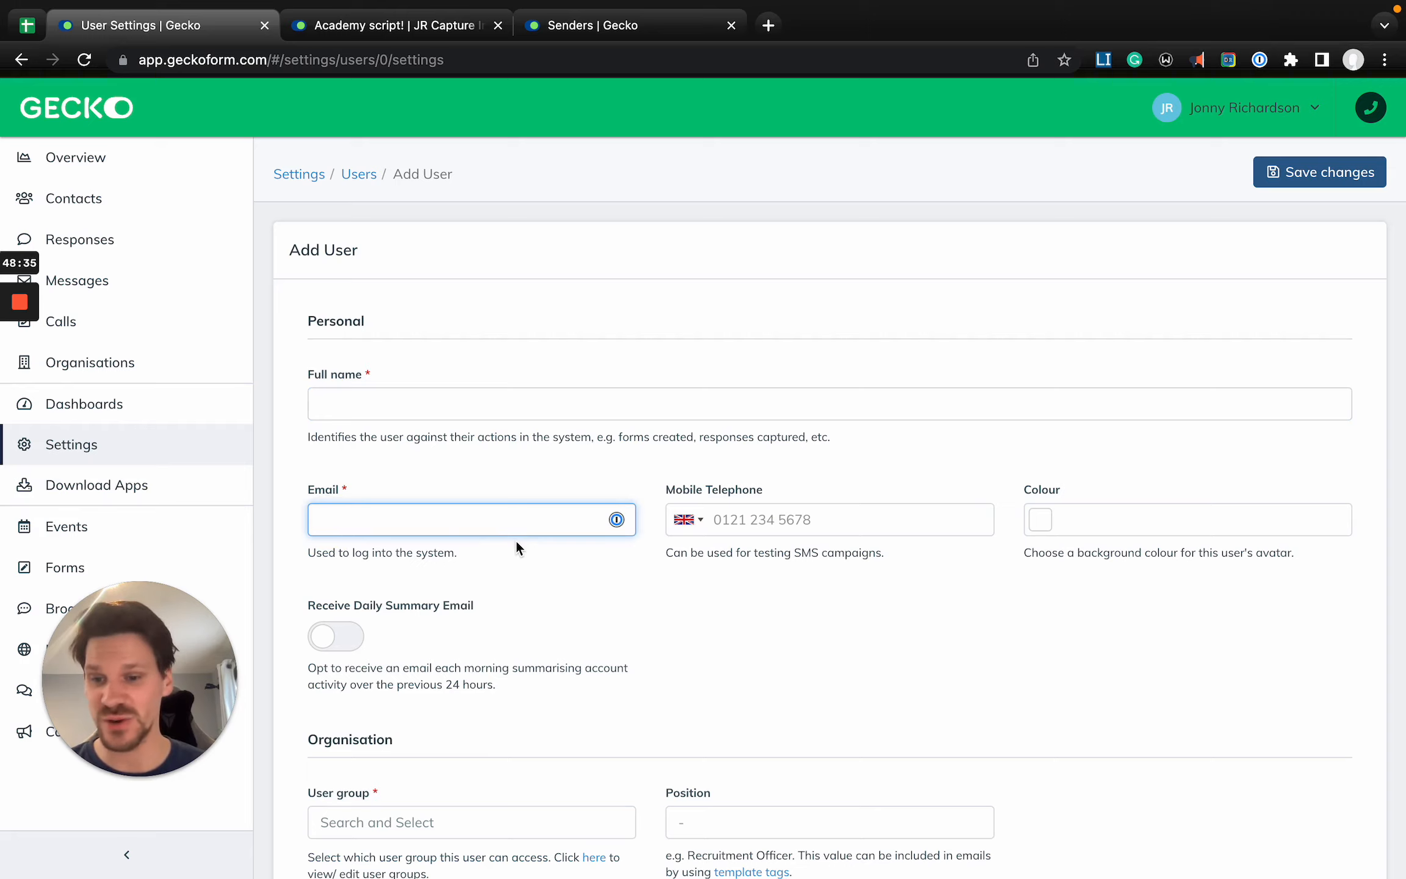
scroll(515, 540, "down", 3)
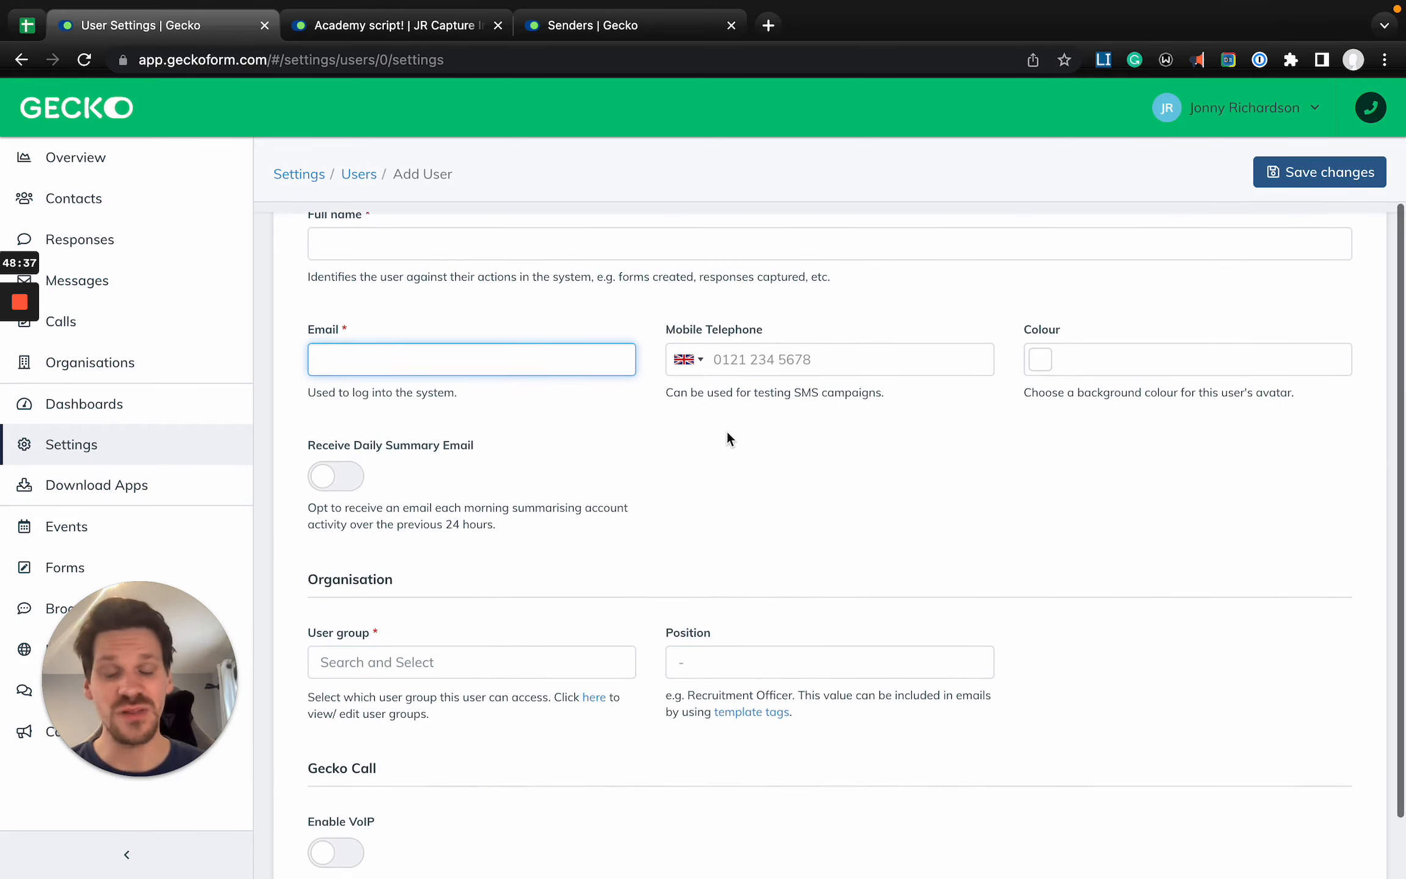
left_click(729, 365)
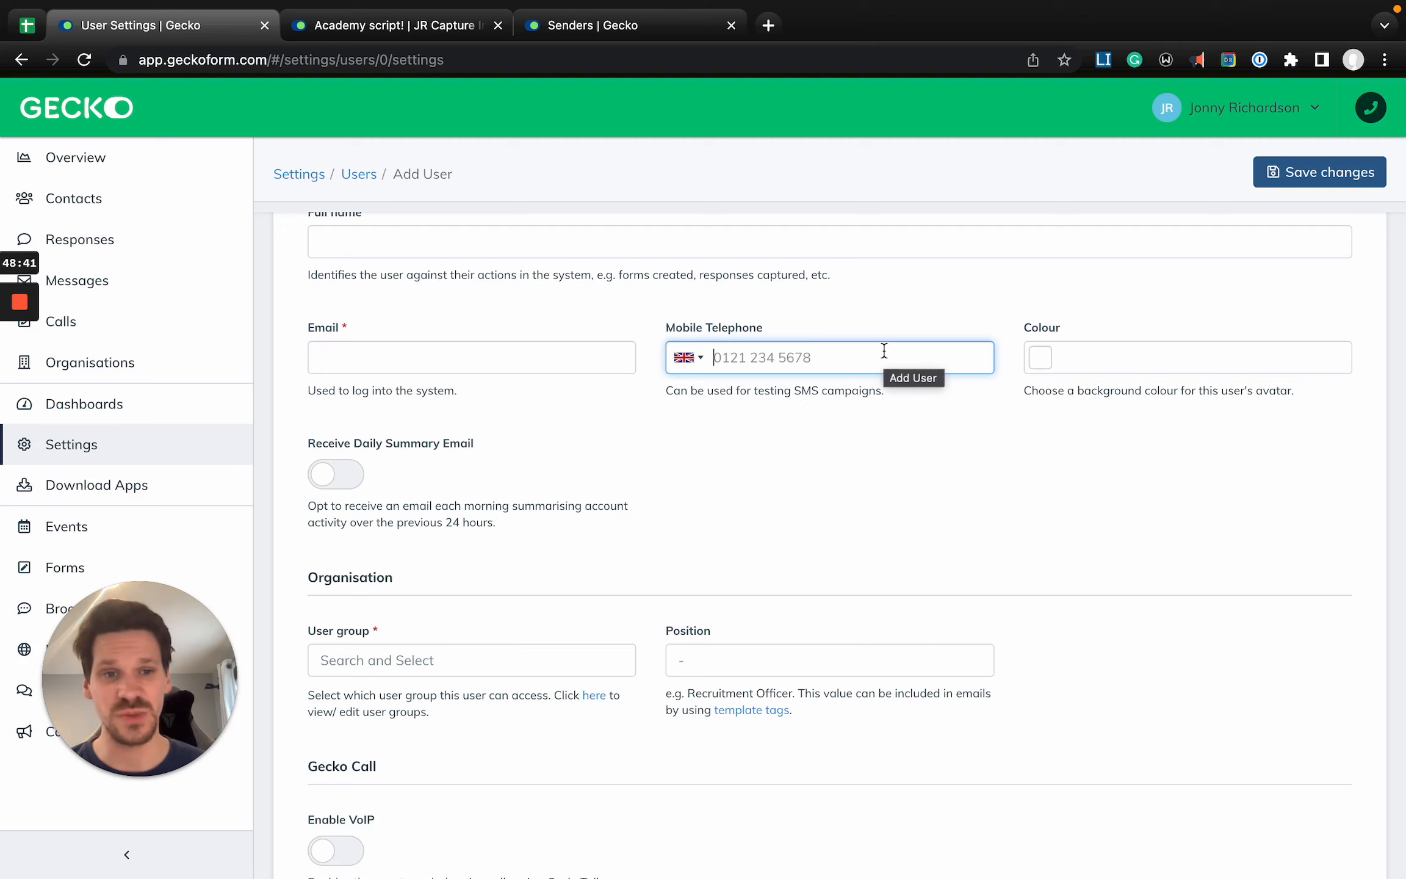
left_click(422, 675)
scroll(522, 602, "down", 1)
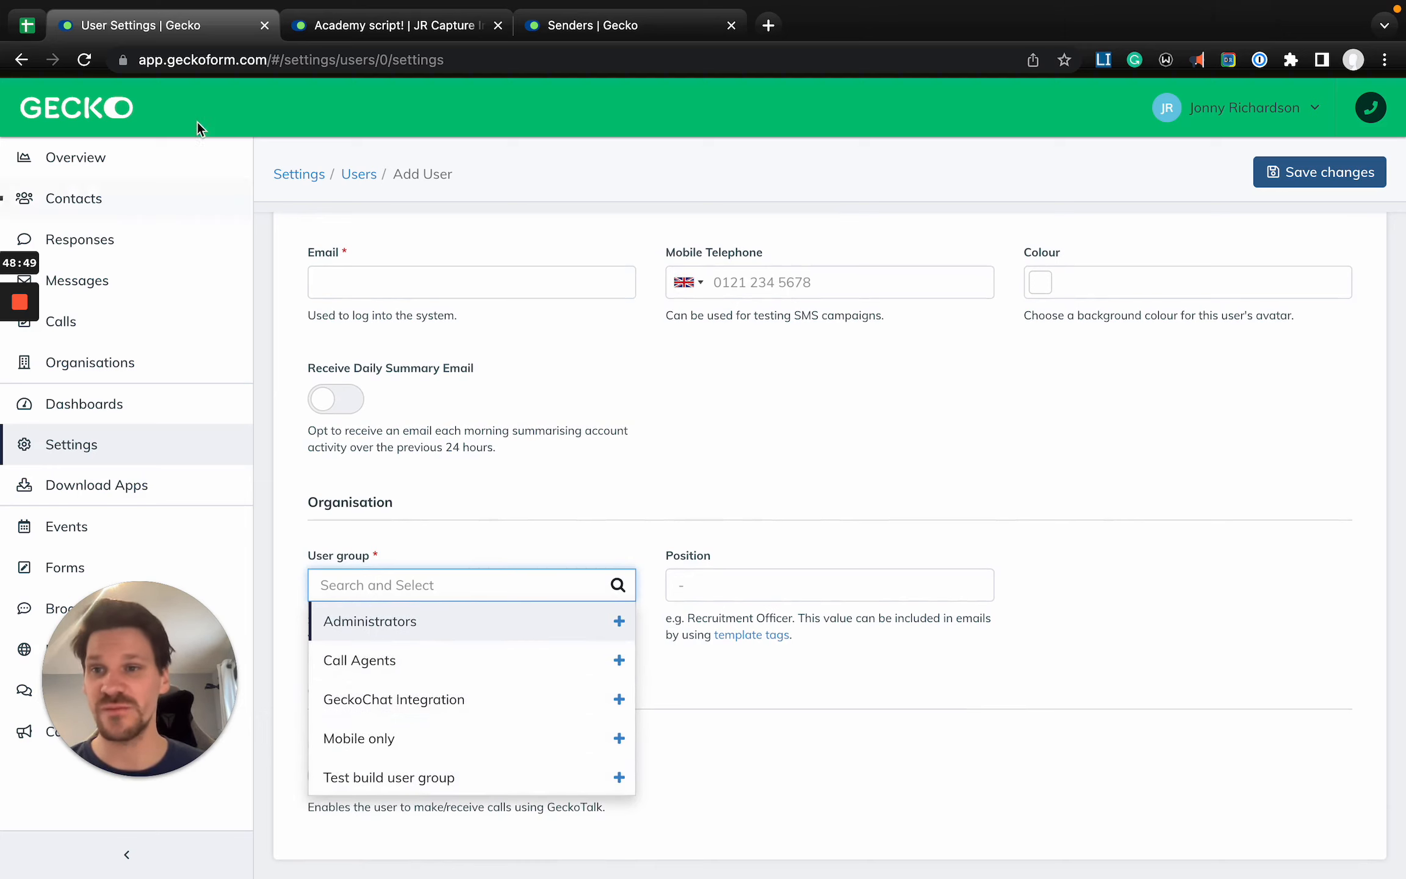
- In a duplicate browser tab, search the settings for "users", open User Groups and start a new user group
right_click(148, 21)
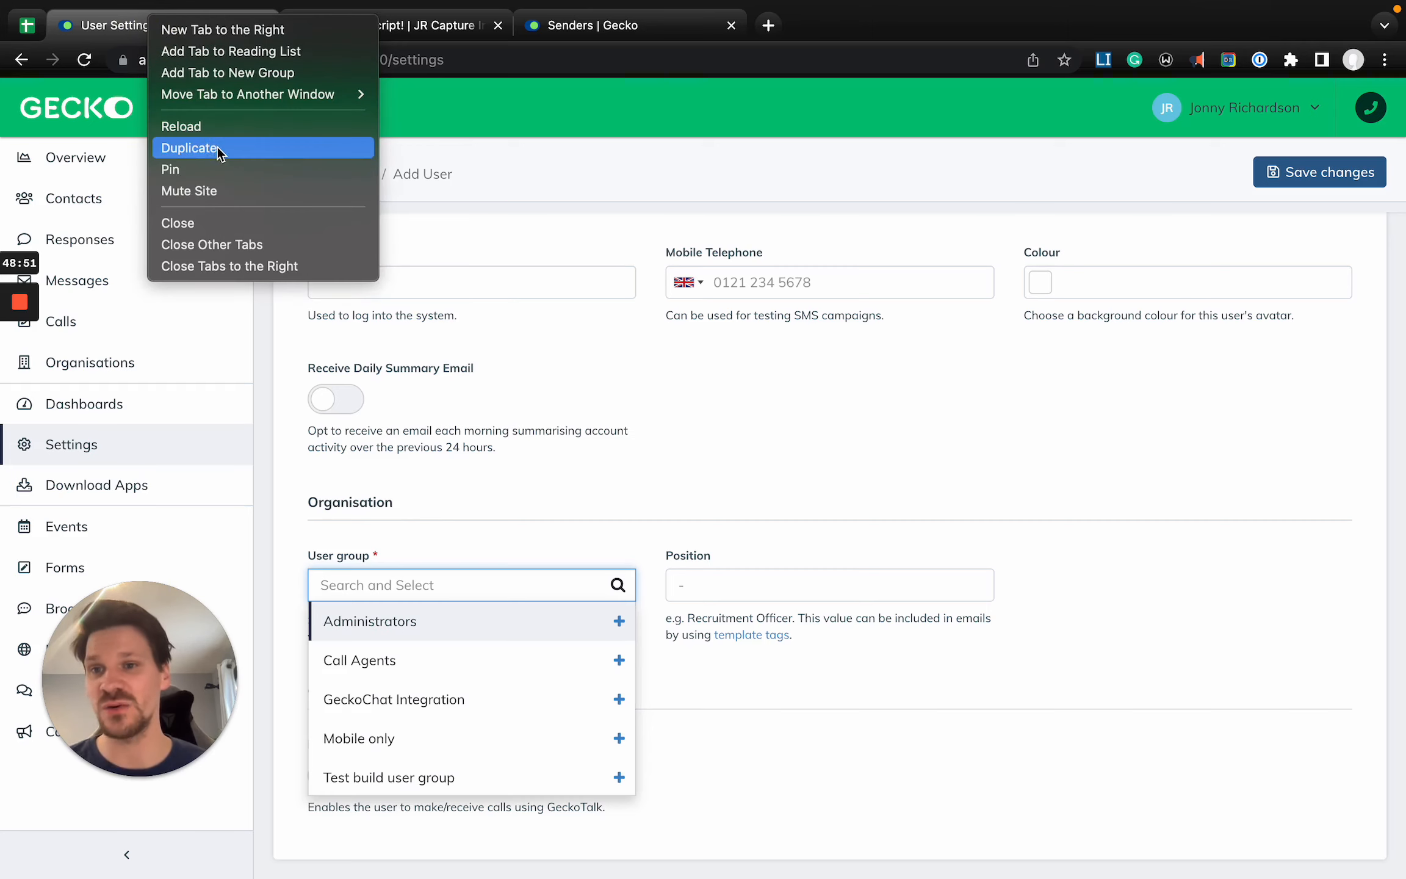
key("Escape")
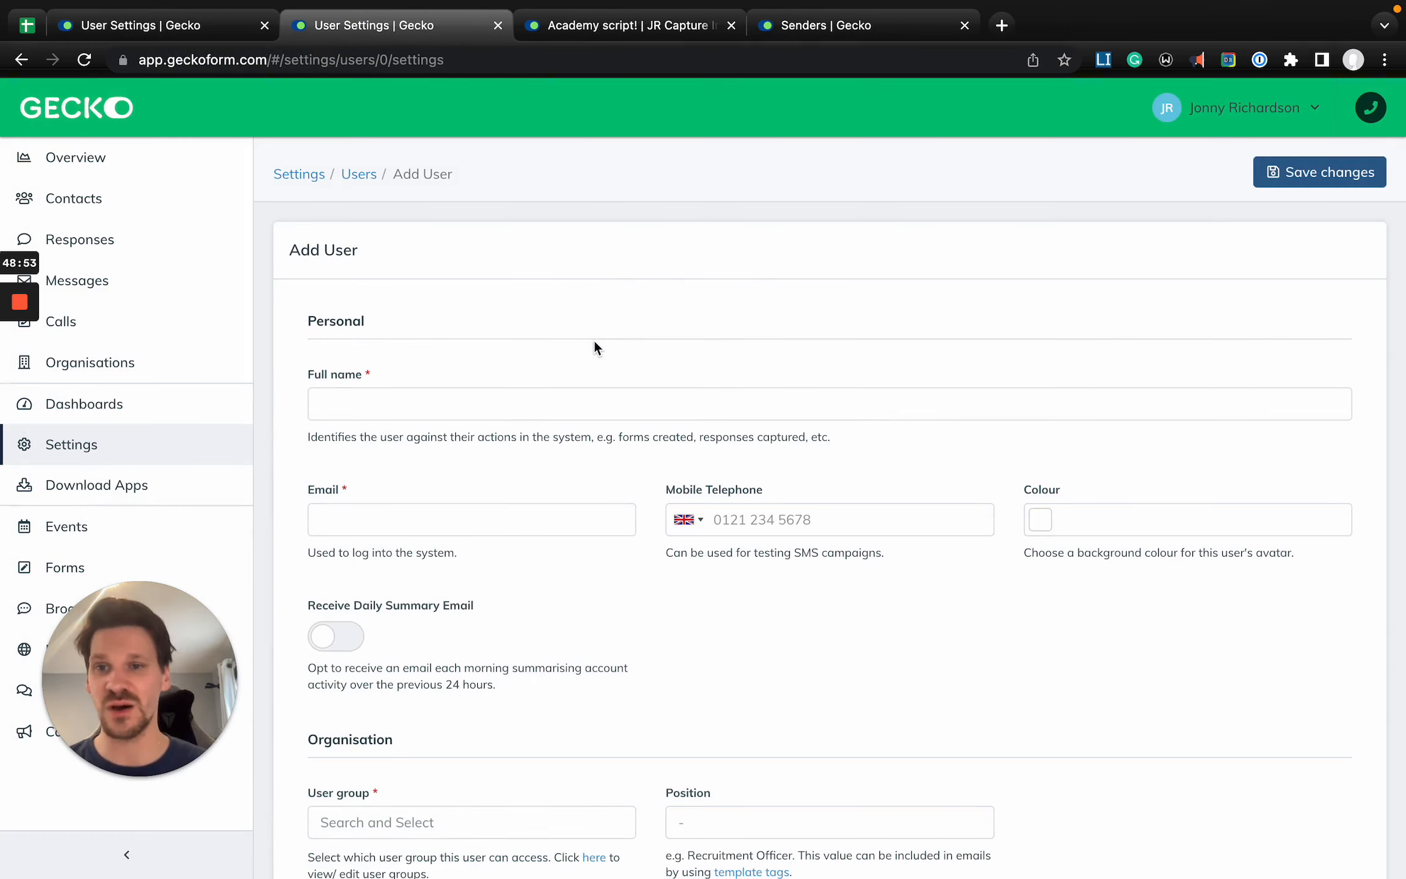
left_click(299, 175)
type("users")
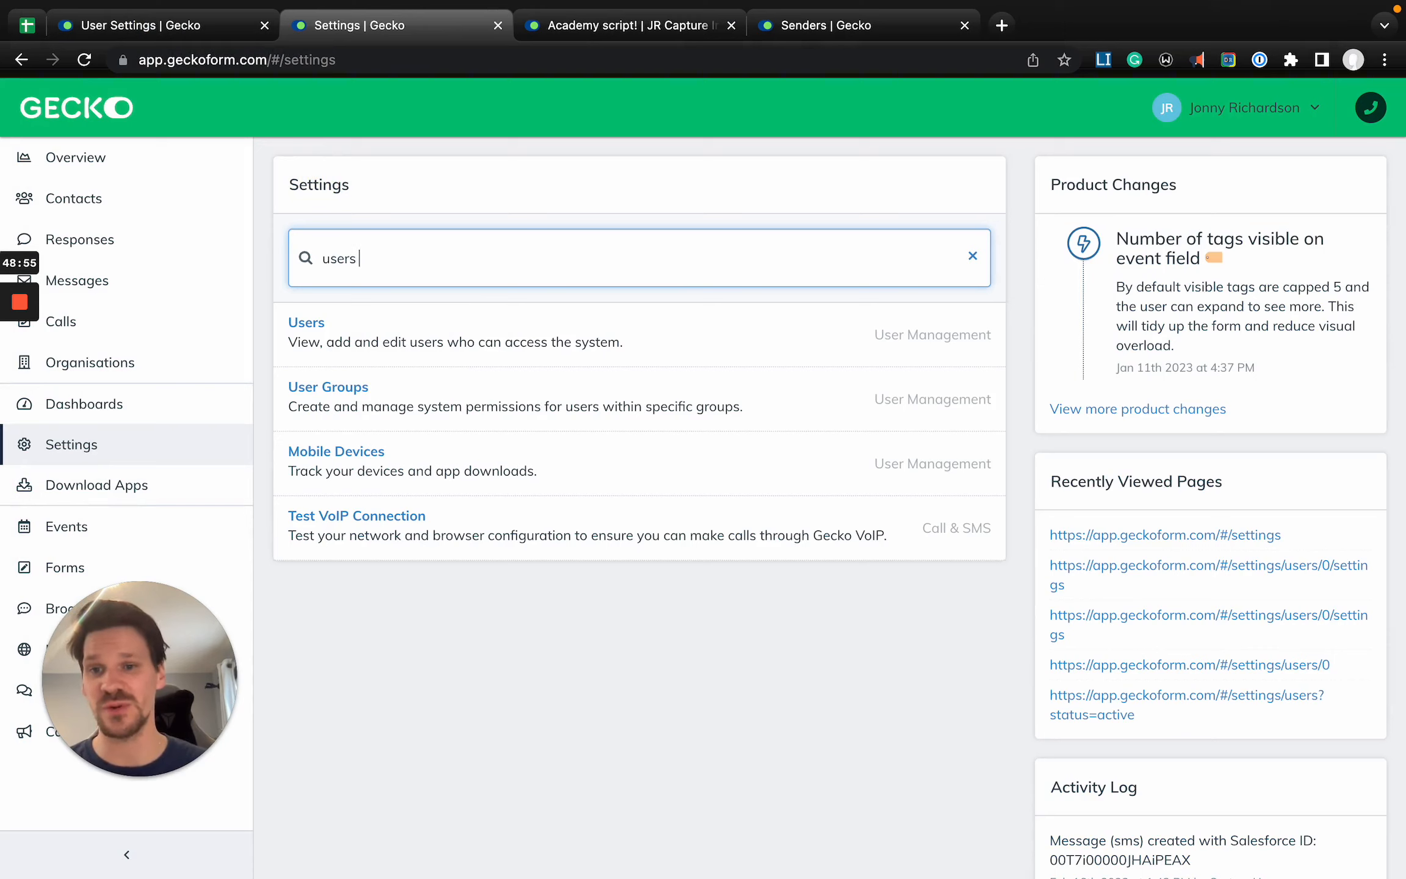
key("Down")
key("Return")
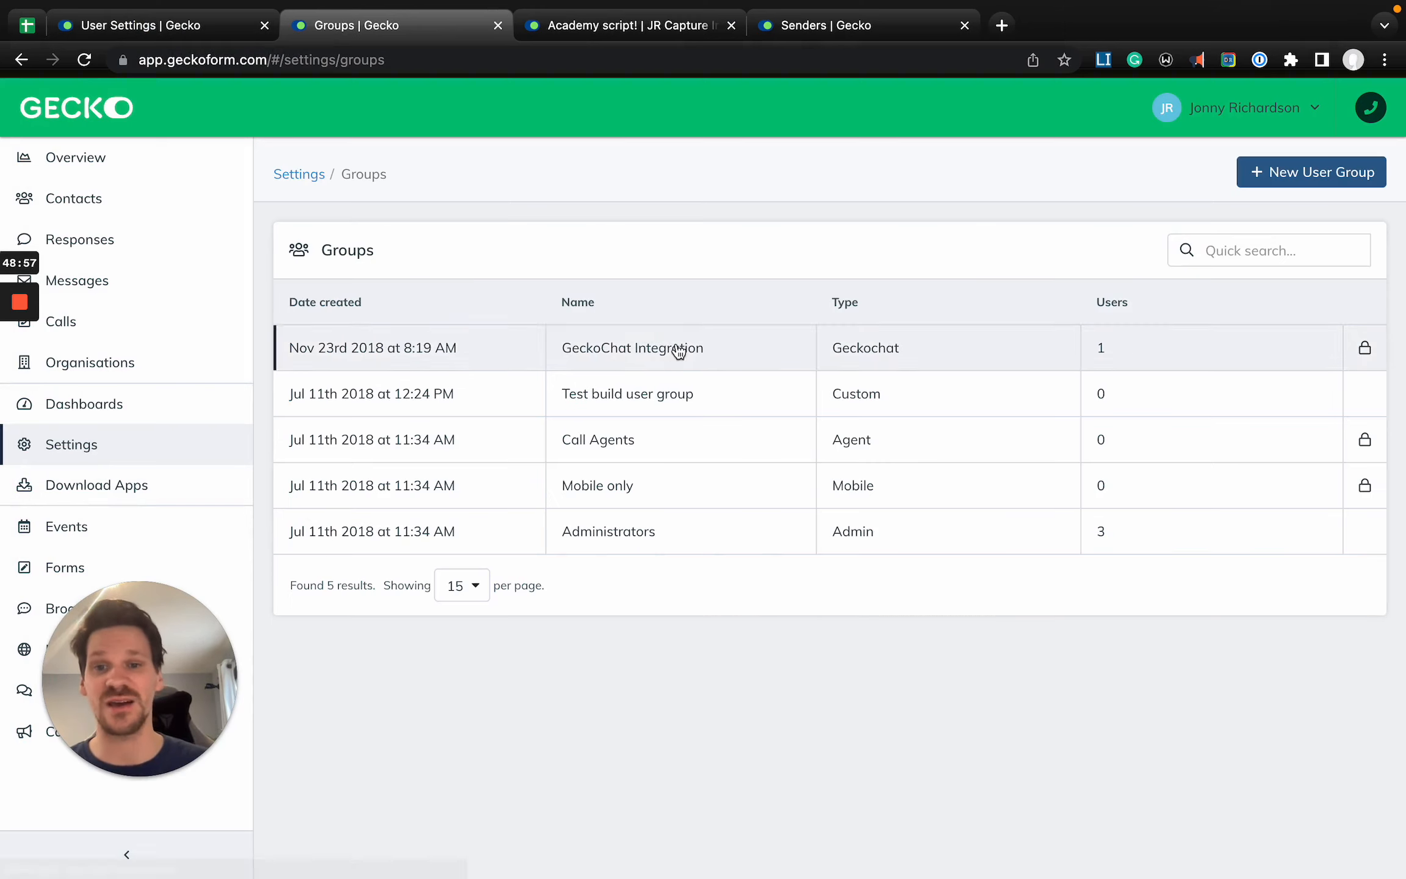
left_click(1329, 176)
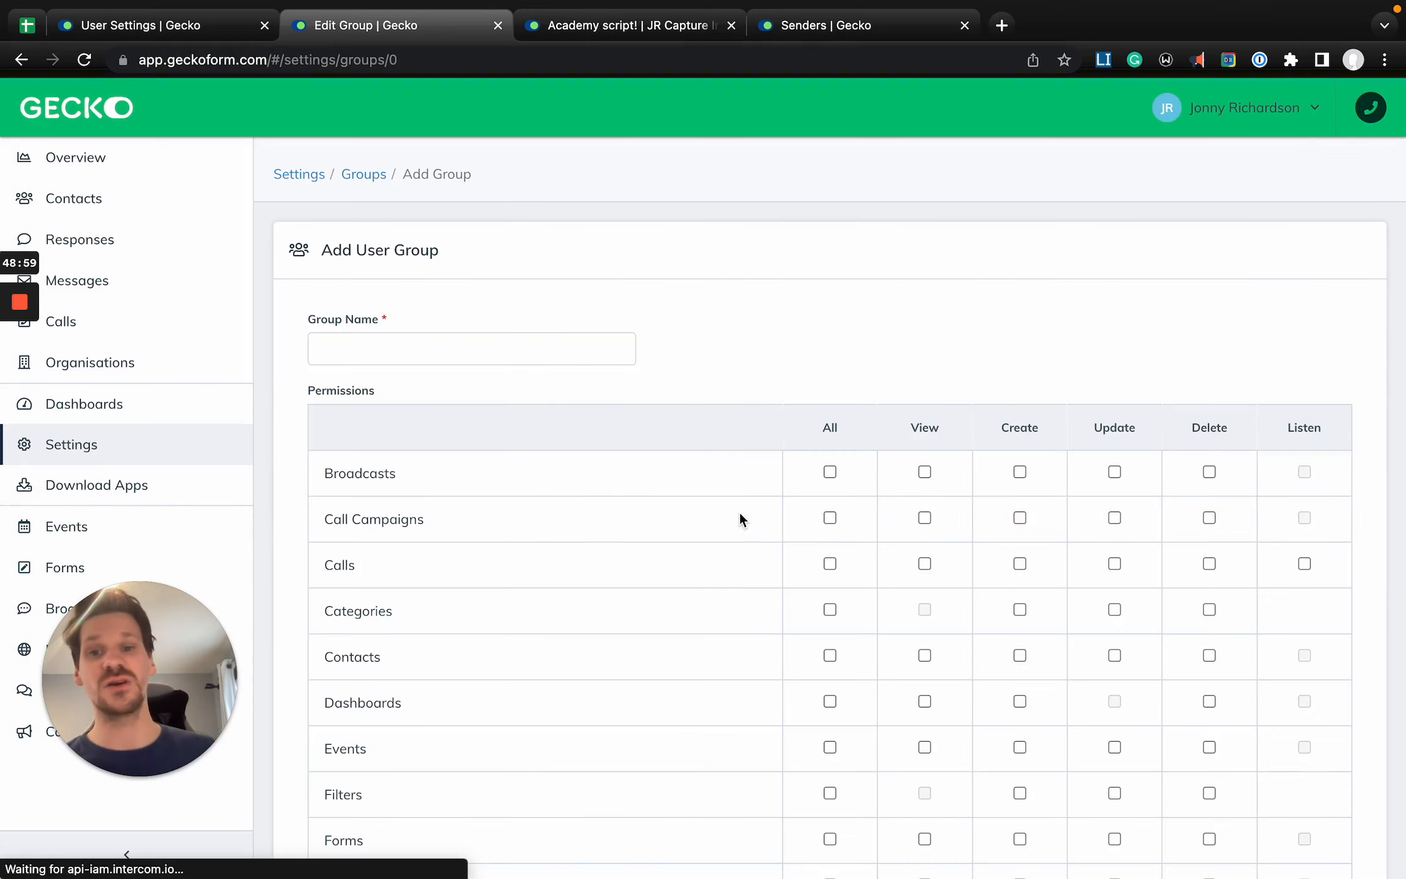
- Grant the new user group all Calls permissions: View, Create, Update, Delete and Listen
scroll(740, 514, "down", 2)
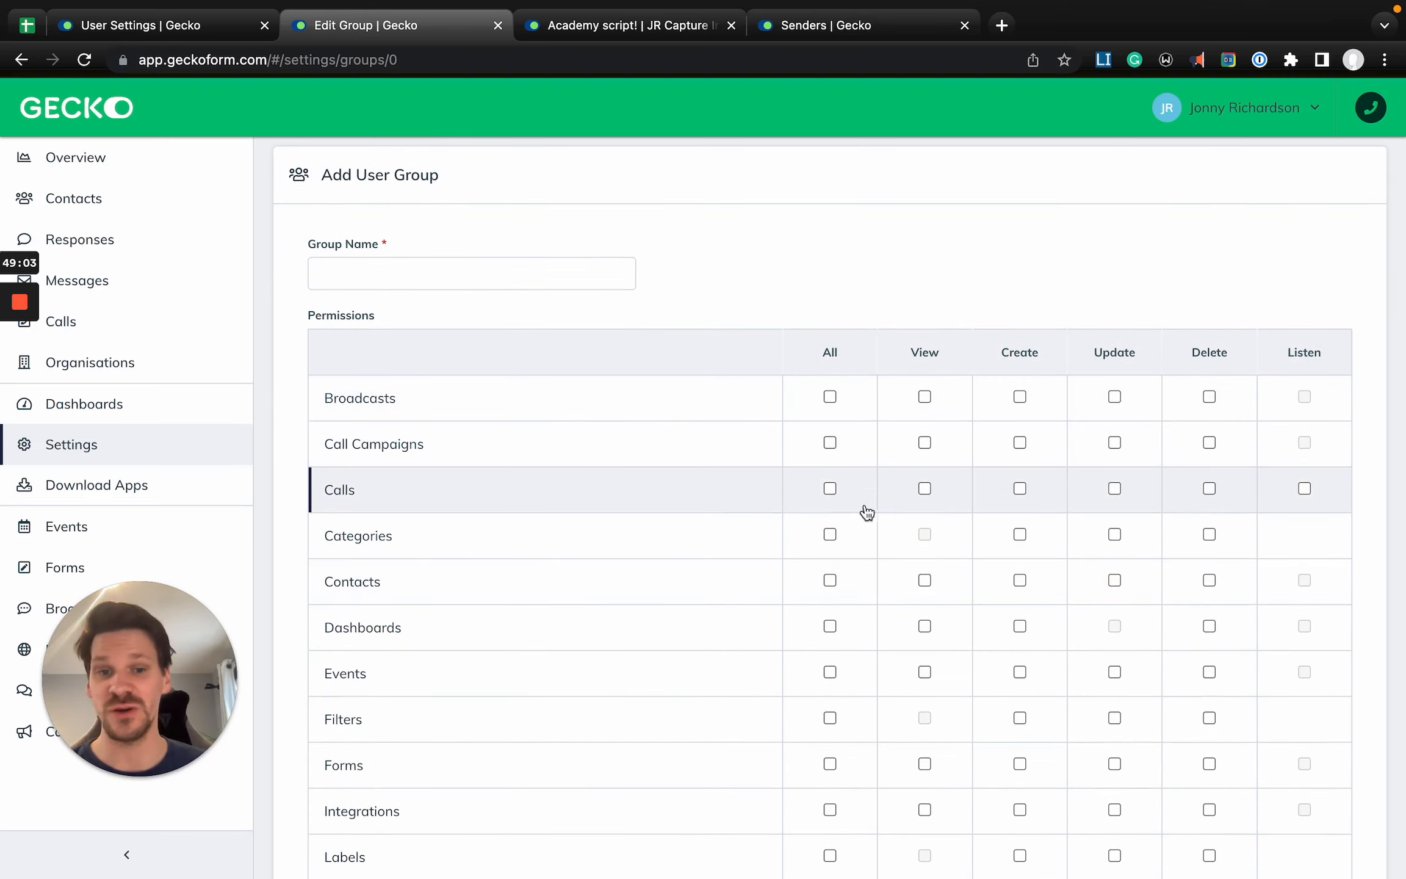
left_click(925, 488)
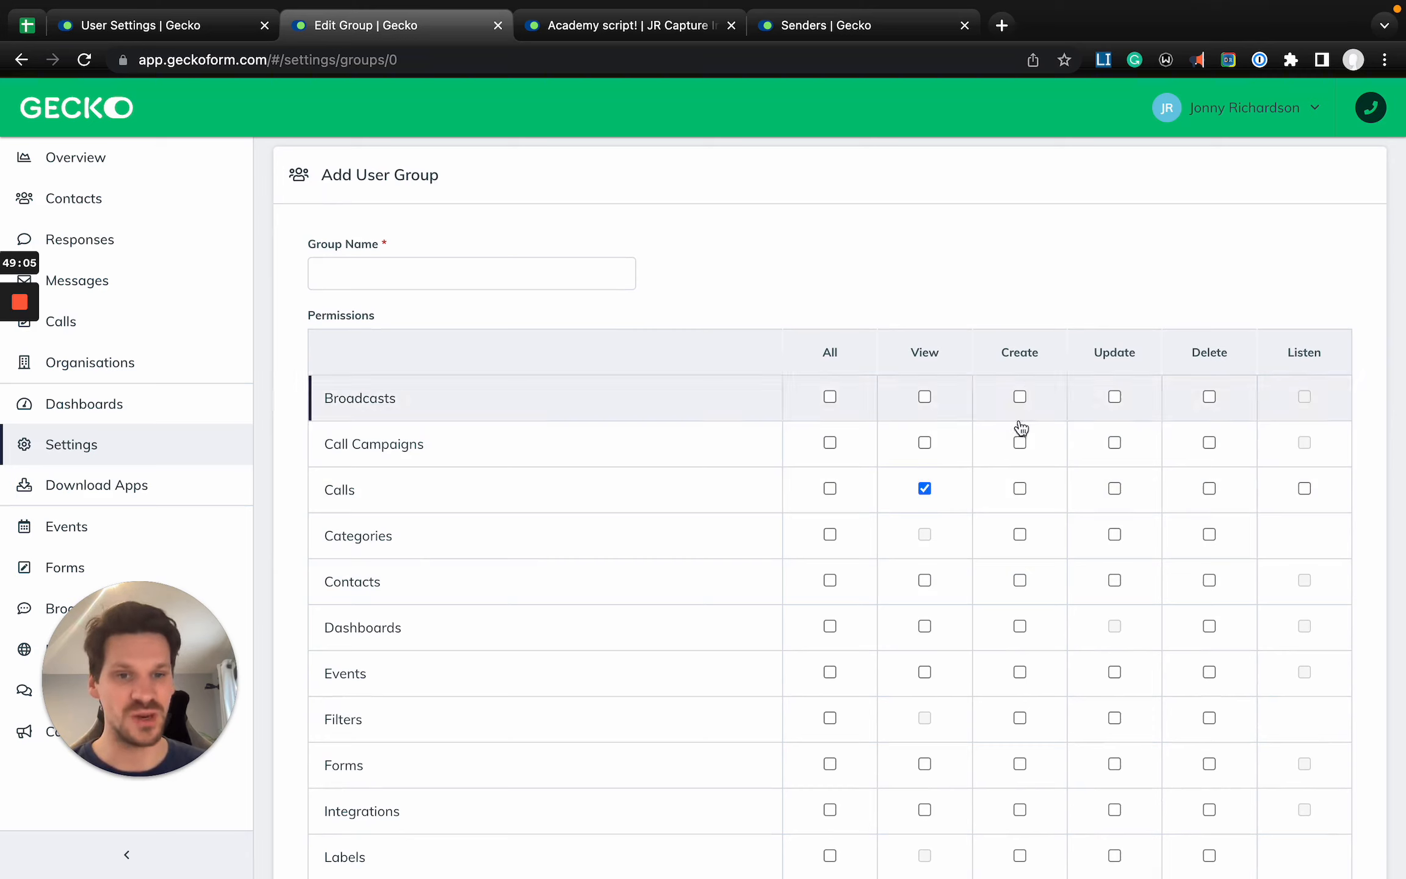
left_click(1019, 489)
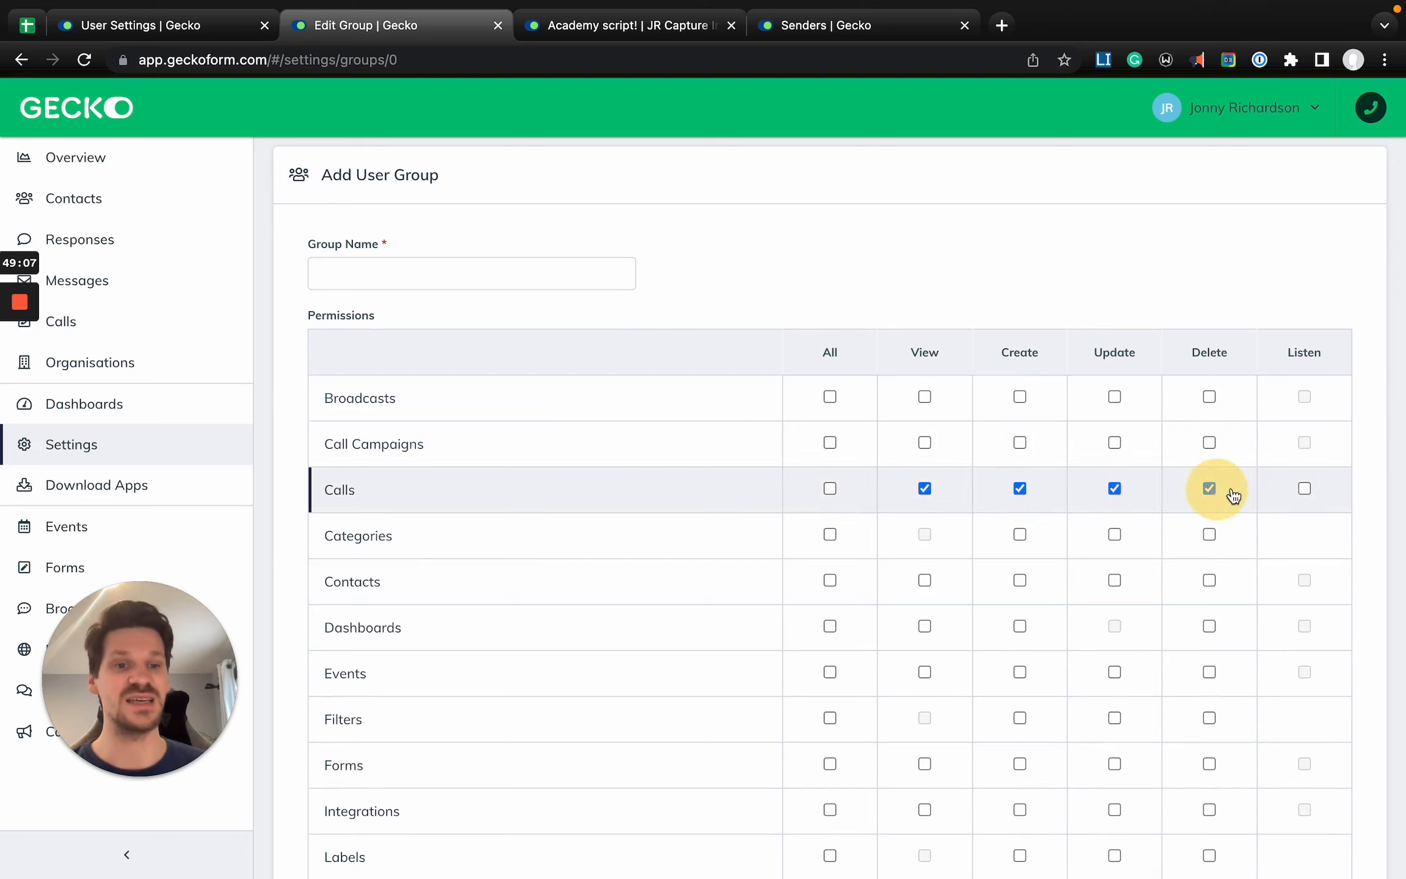
left_click(1306, 491)
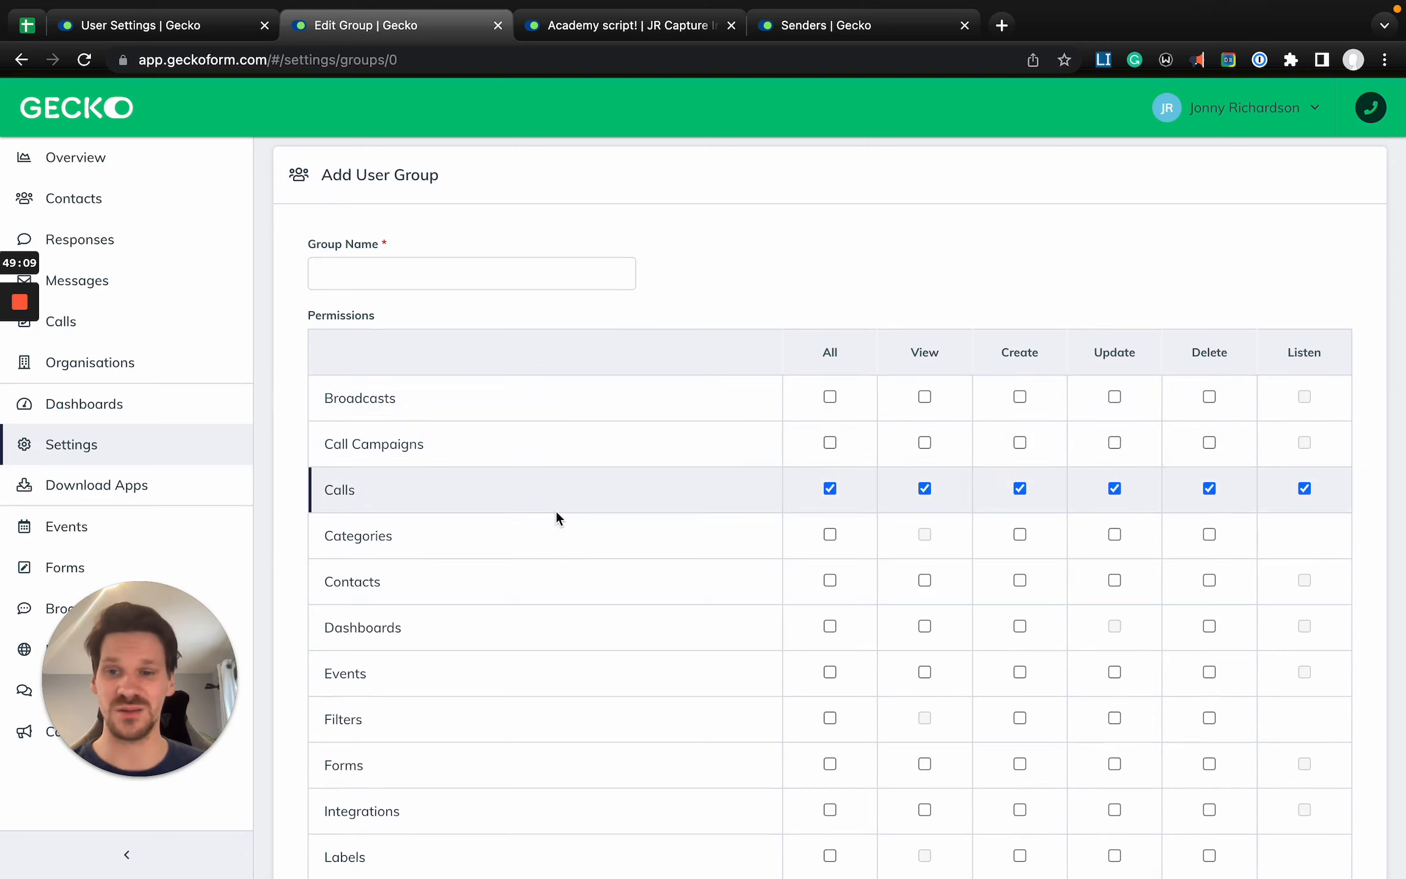
- Grant the new user group View, Create and Update permissions for Contacts
scroll(556, 509, "down", 1)
scroll(556, 509, "down", 1)
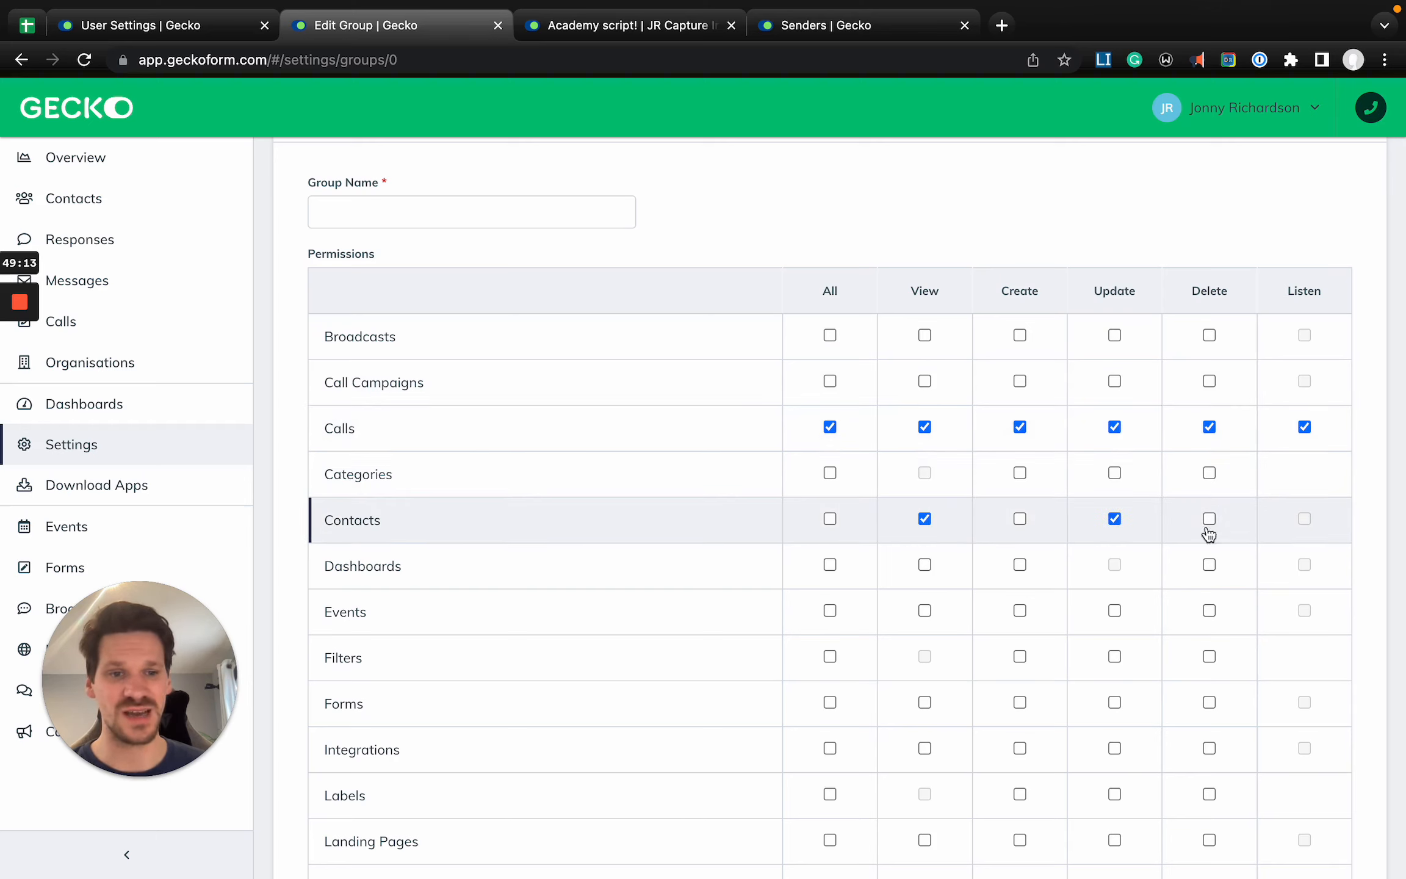
left_click(1020, 519)
scroll(1215, 540, "down", 5)
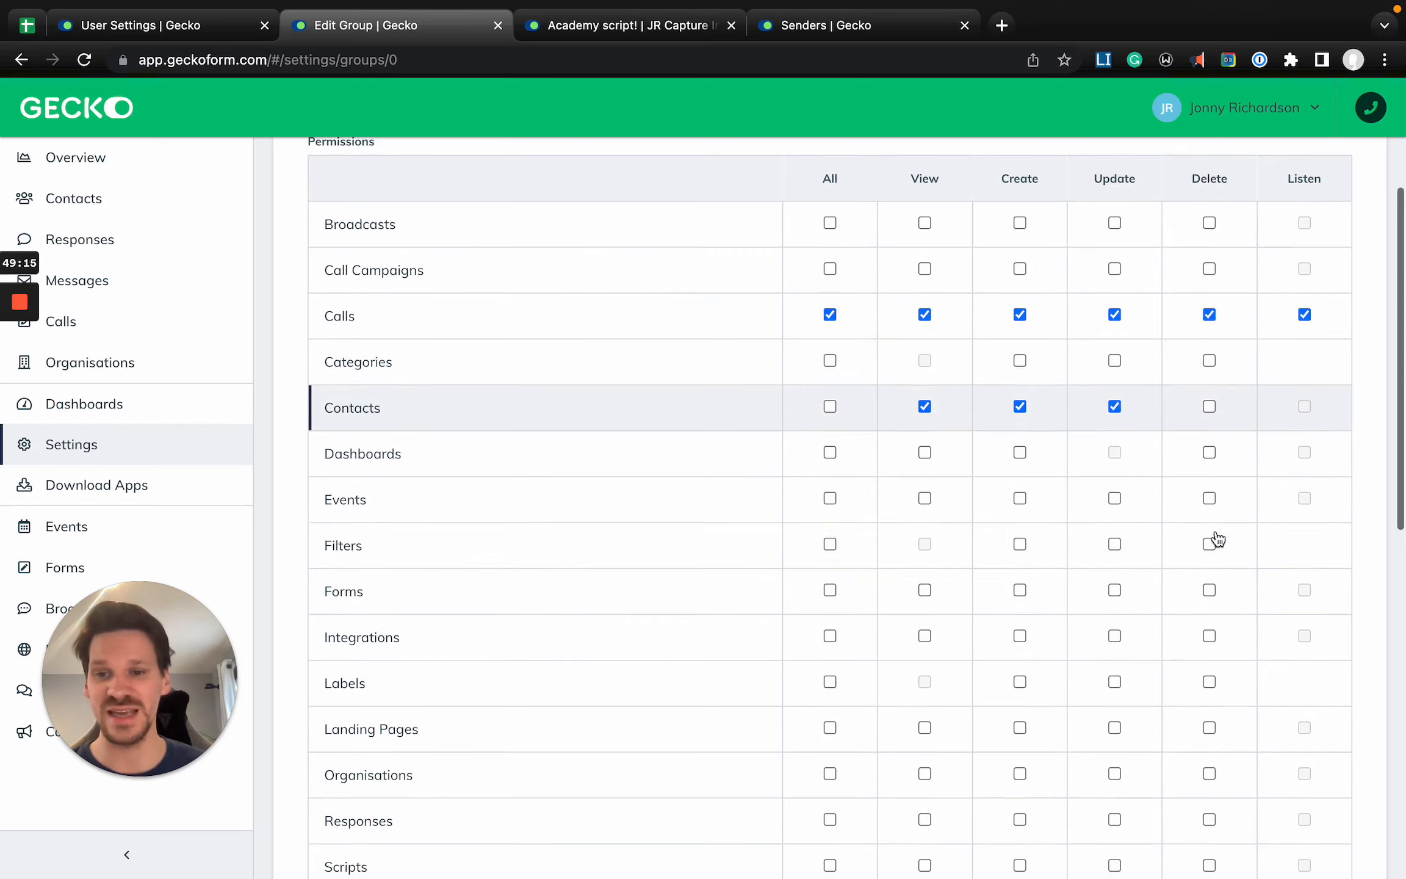
- Enable Imports for the new user group, below the permissions table
scroll(794, 488, "down", 5)
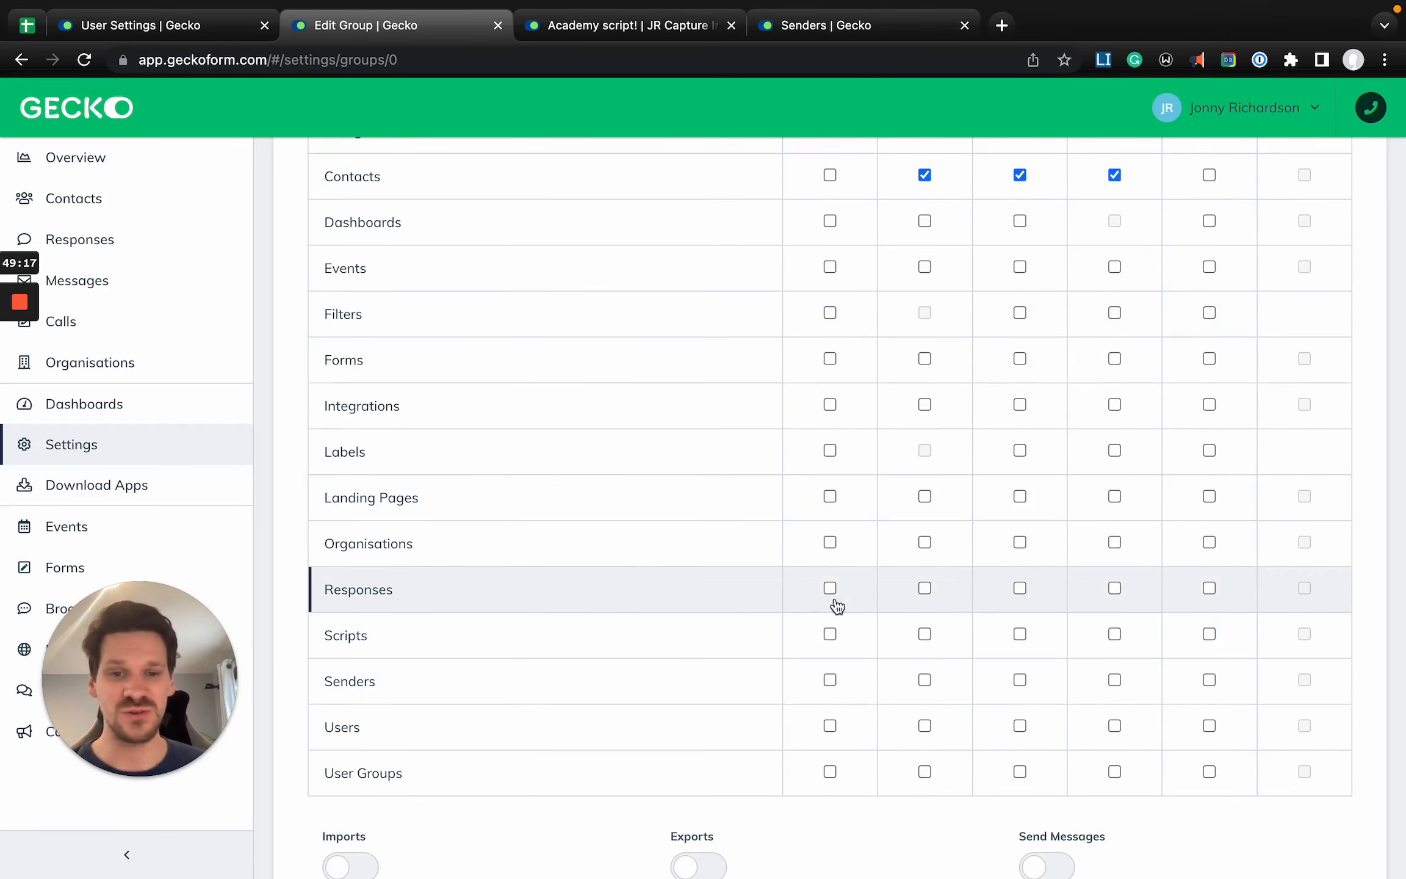
scroll(944, 588, "down", 7)
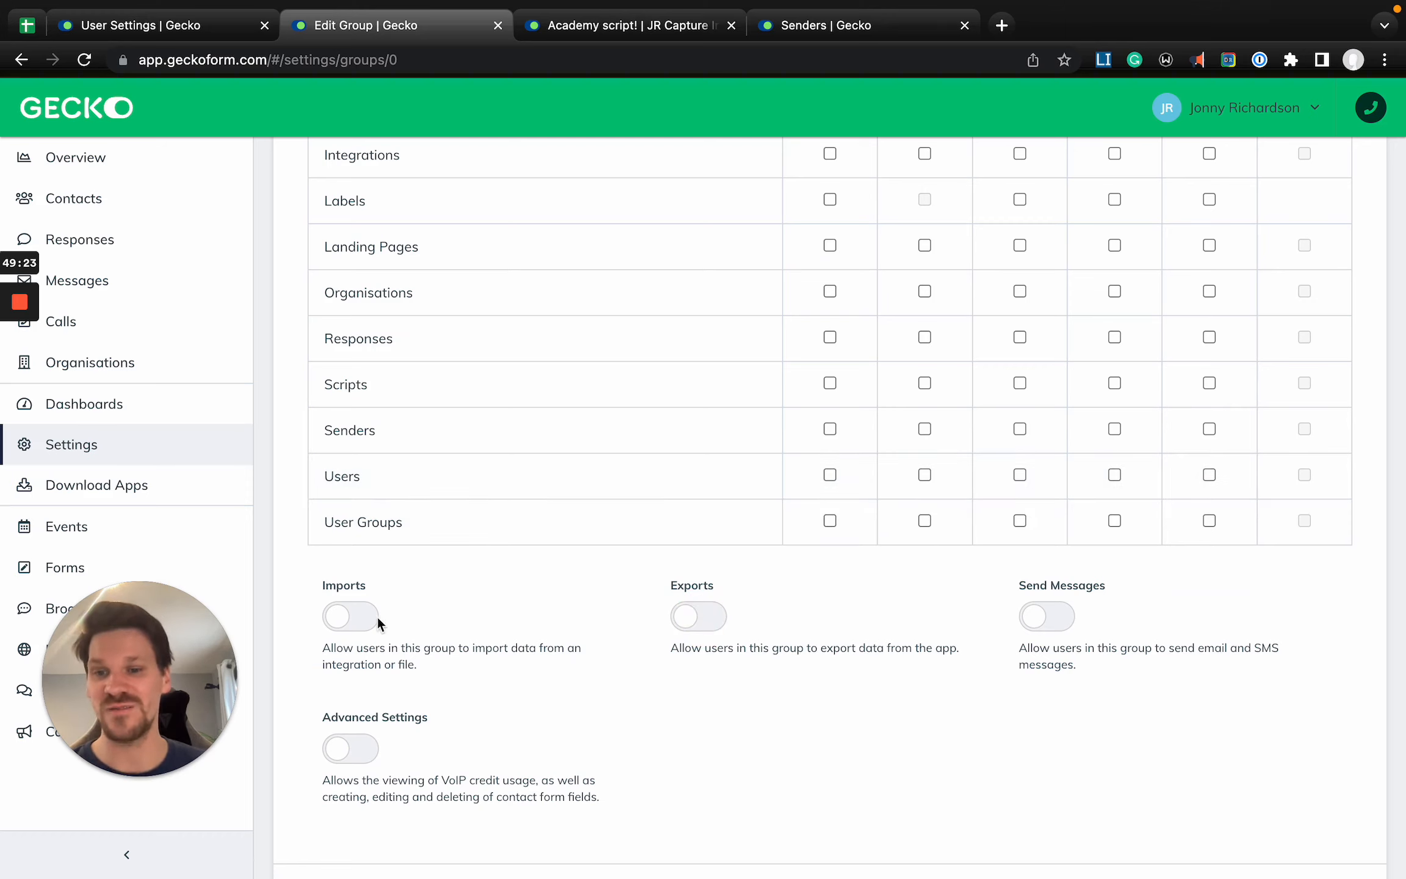
scroll(520, 690, "down", 2)
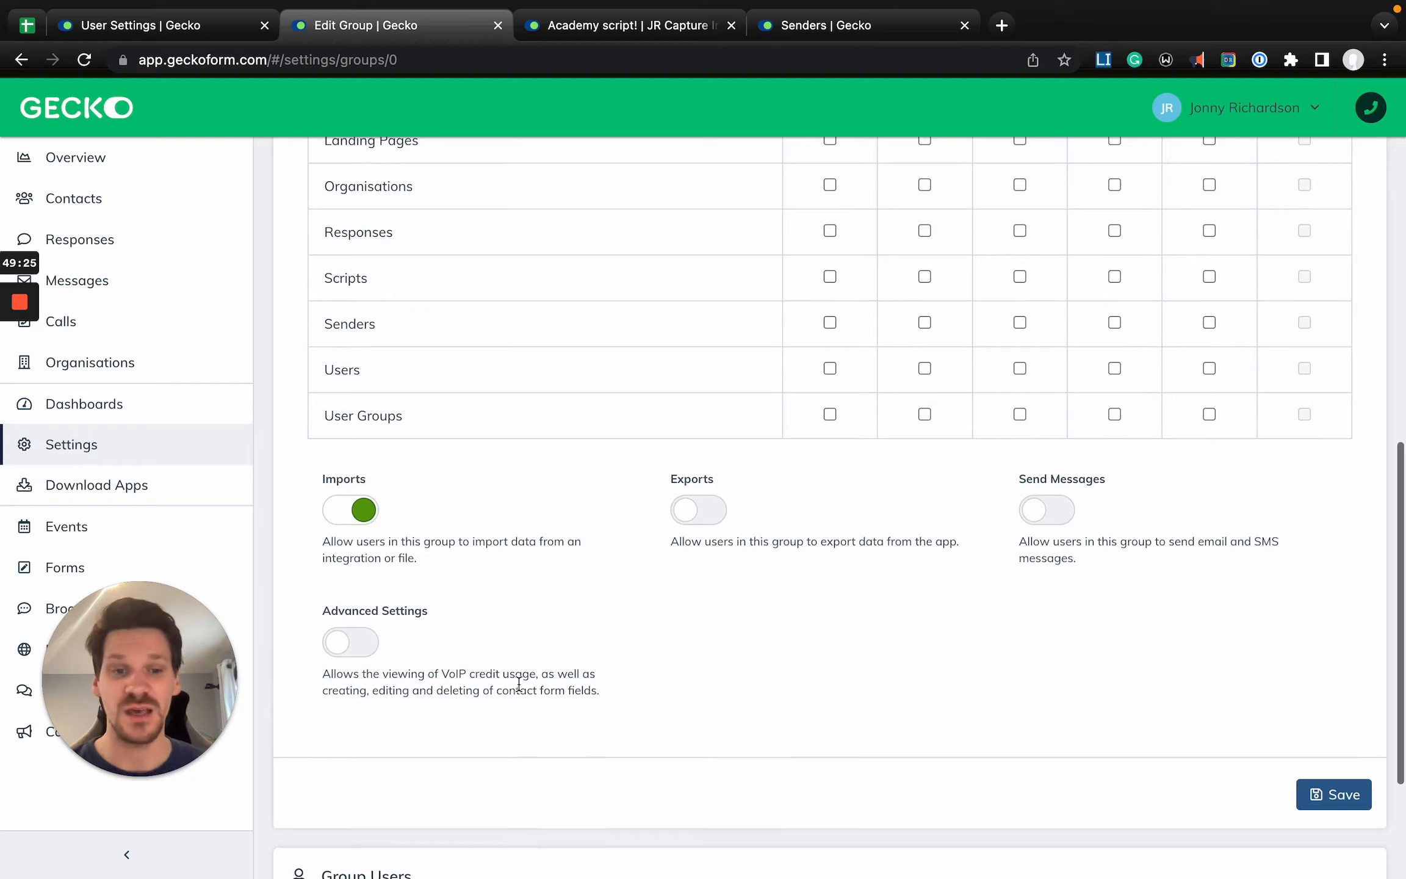
- Leave the new user group unsaved and open the existing Call Agents group from the Groups list
scroll(520, 690, "up", 15)
scroll(519, 684, "up", 2)
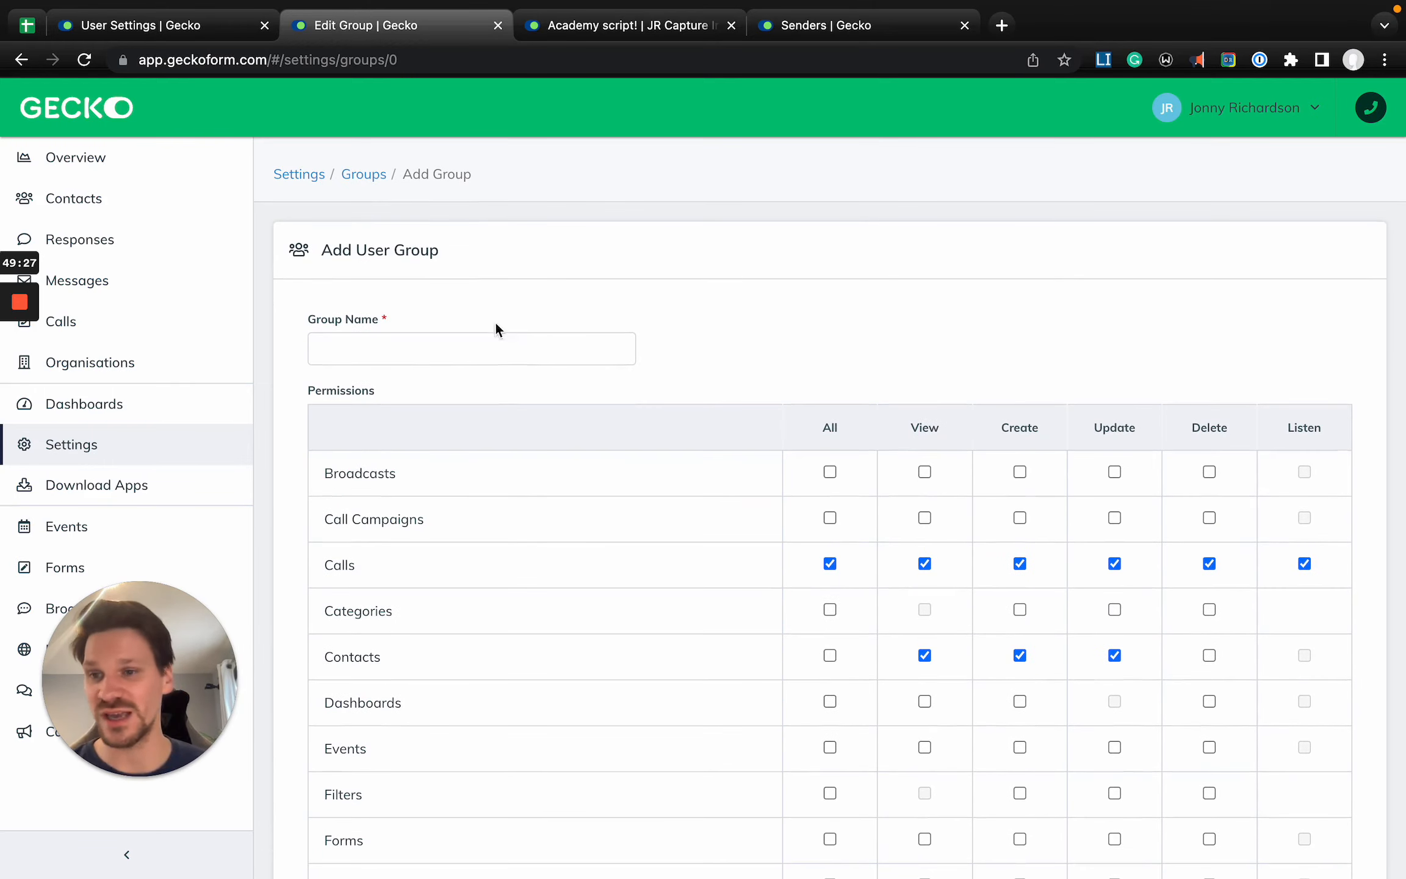
left_click(364, 175)
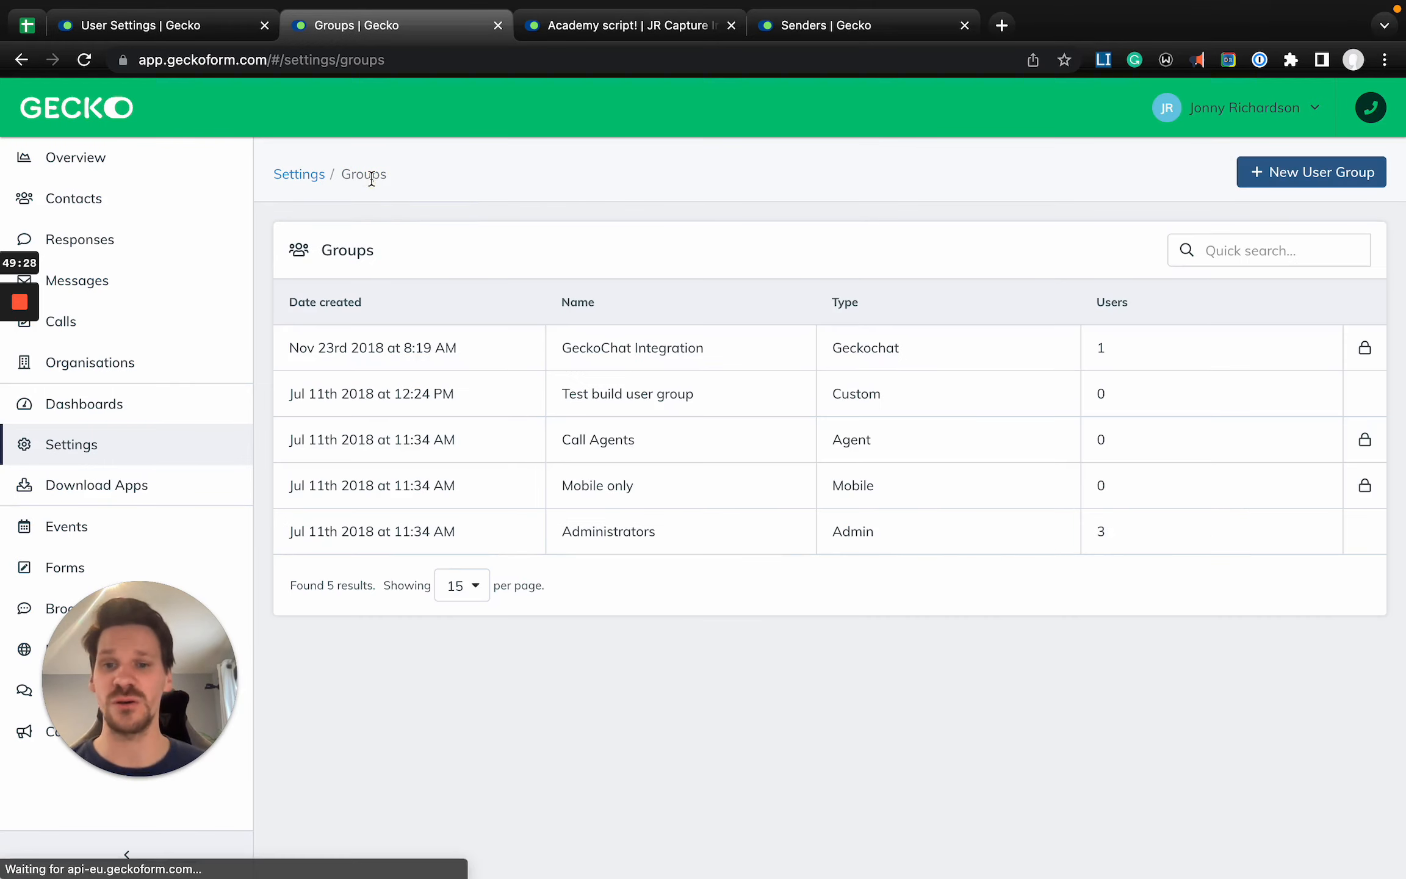
left_click(679, 451)
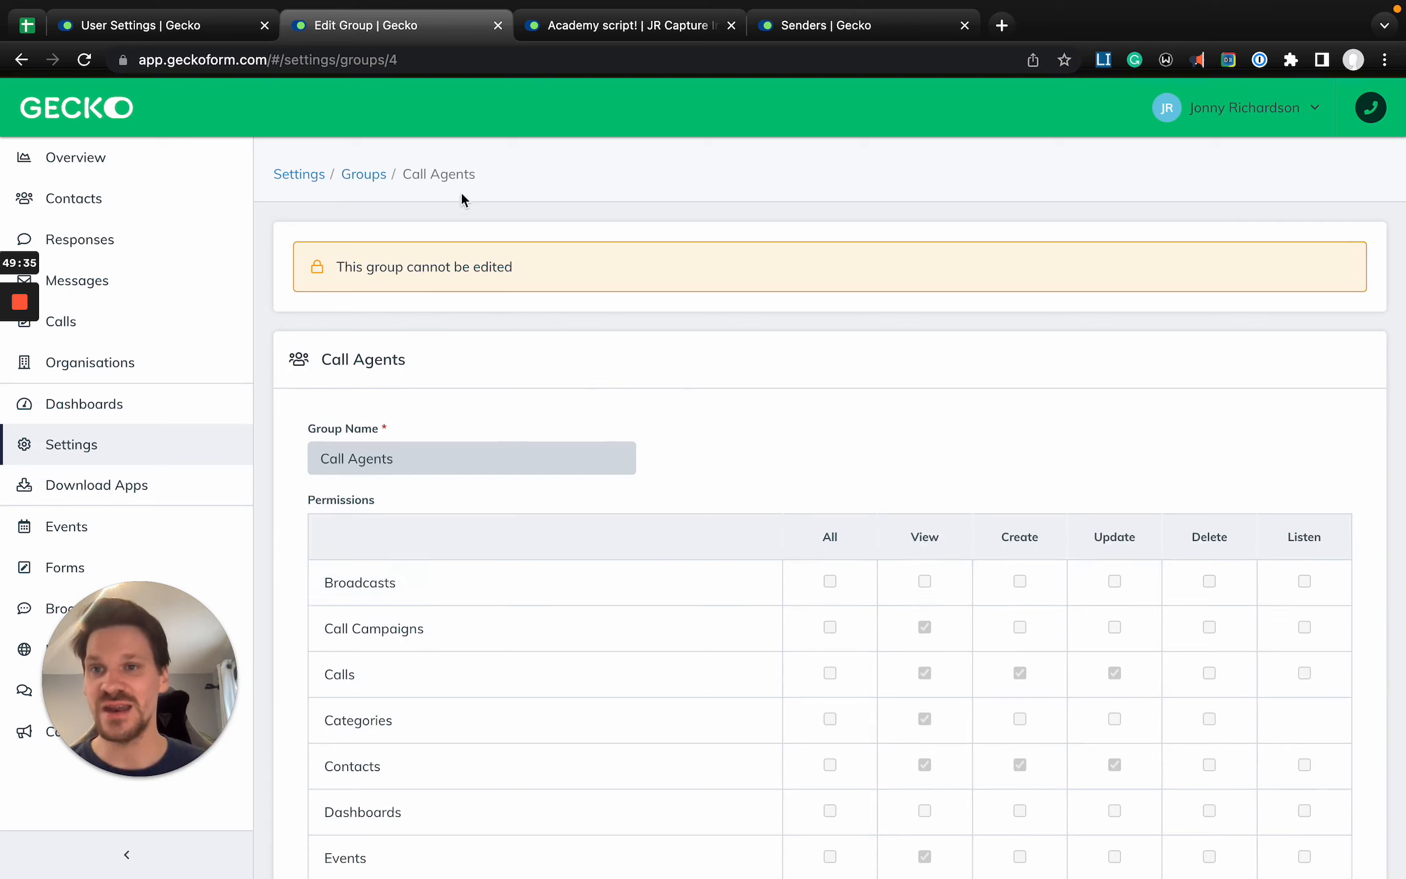
- Assign the new user on the Add User form to the Call Agents user group
left_click(173, 18)
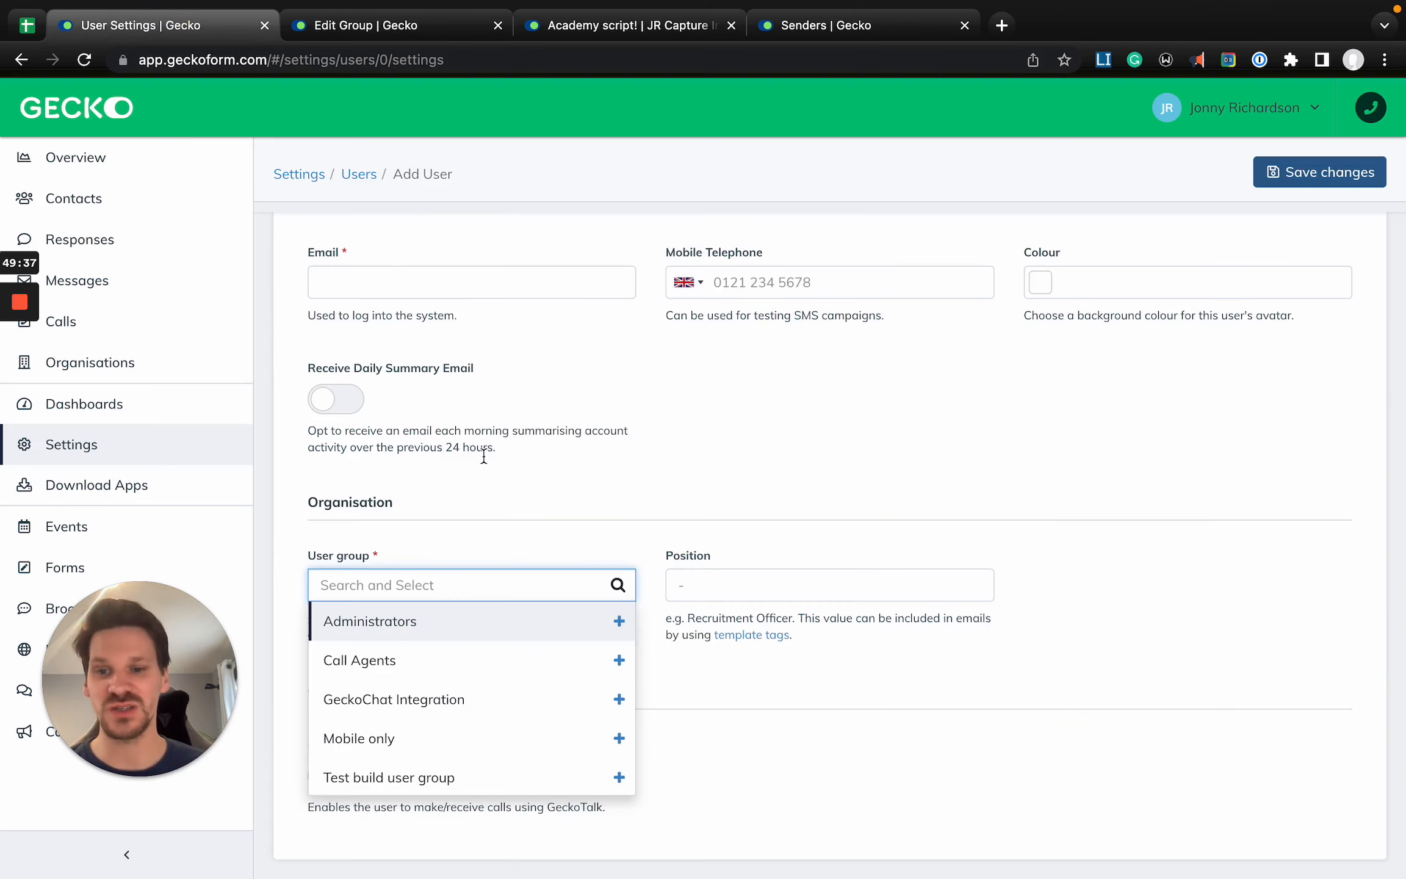
left_click(426, 678)
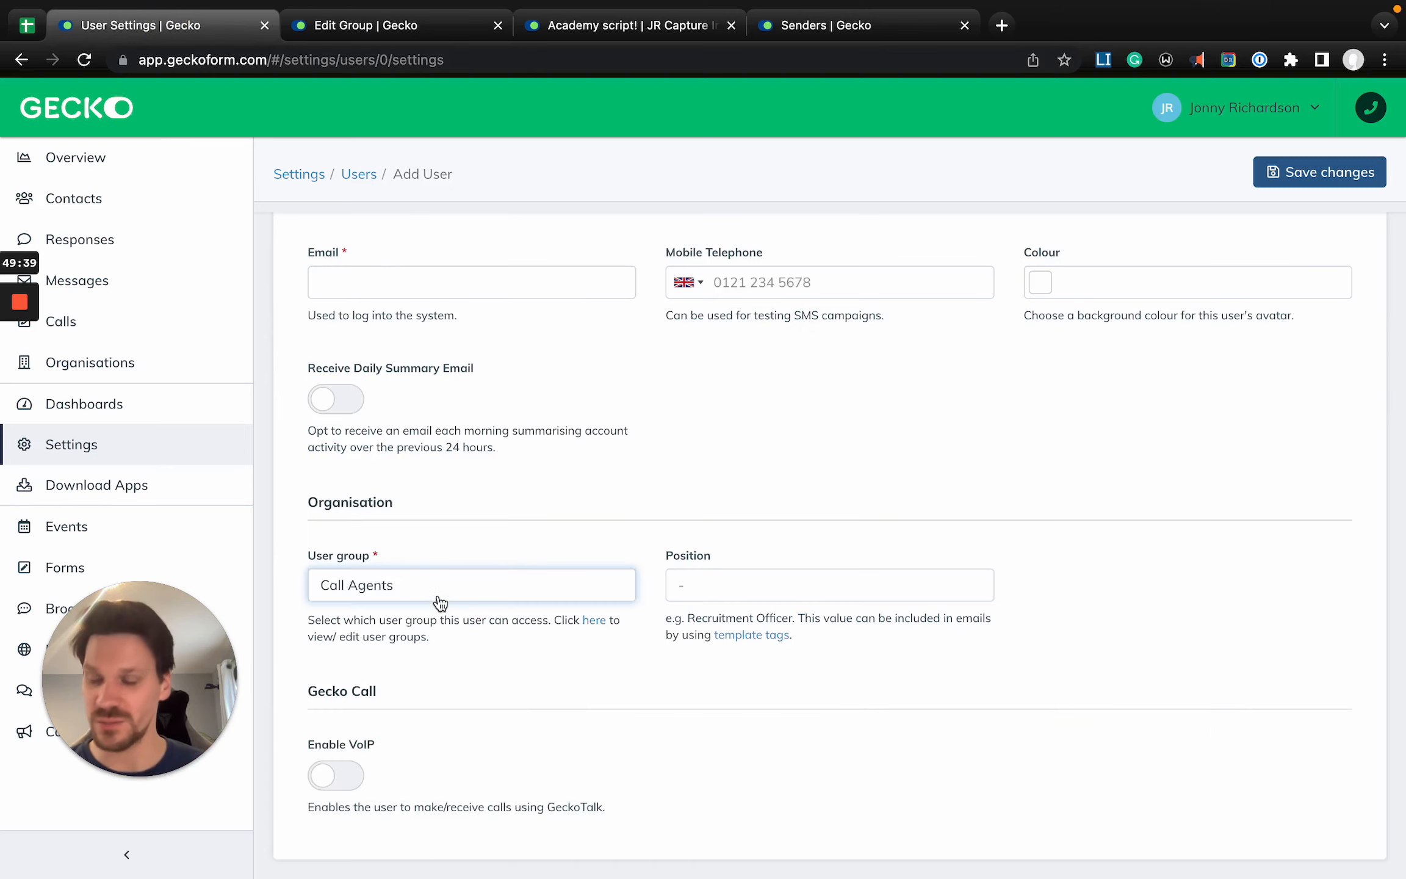
- Review the Call Agents group's permissions and open the Call Campaigns list
left_click(366, 25)
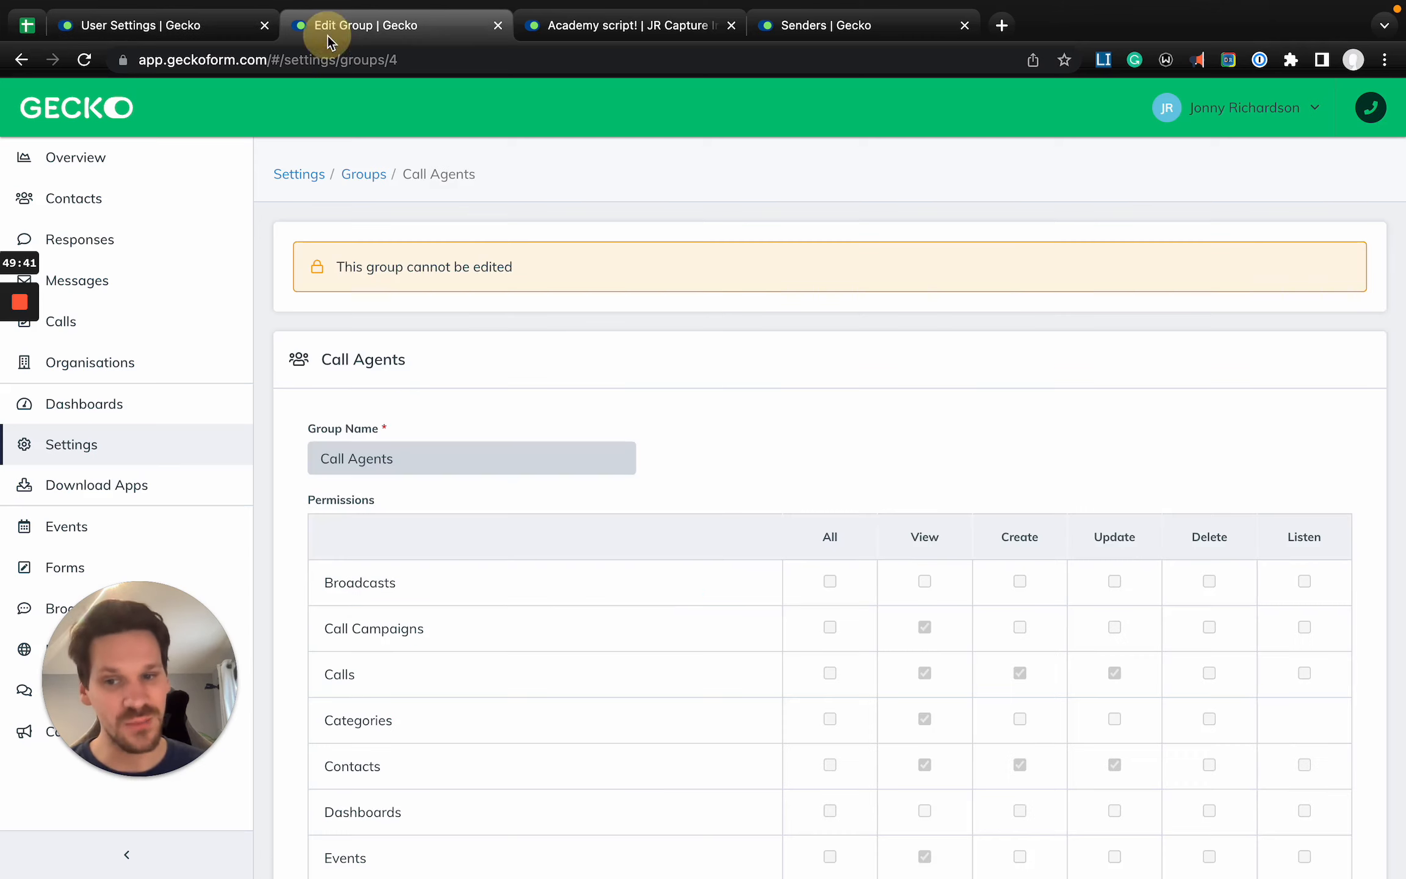
scroll(552, 464, "down", 3)
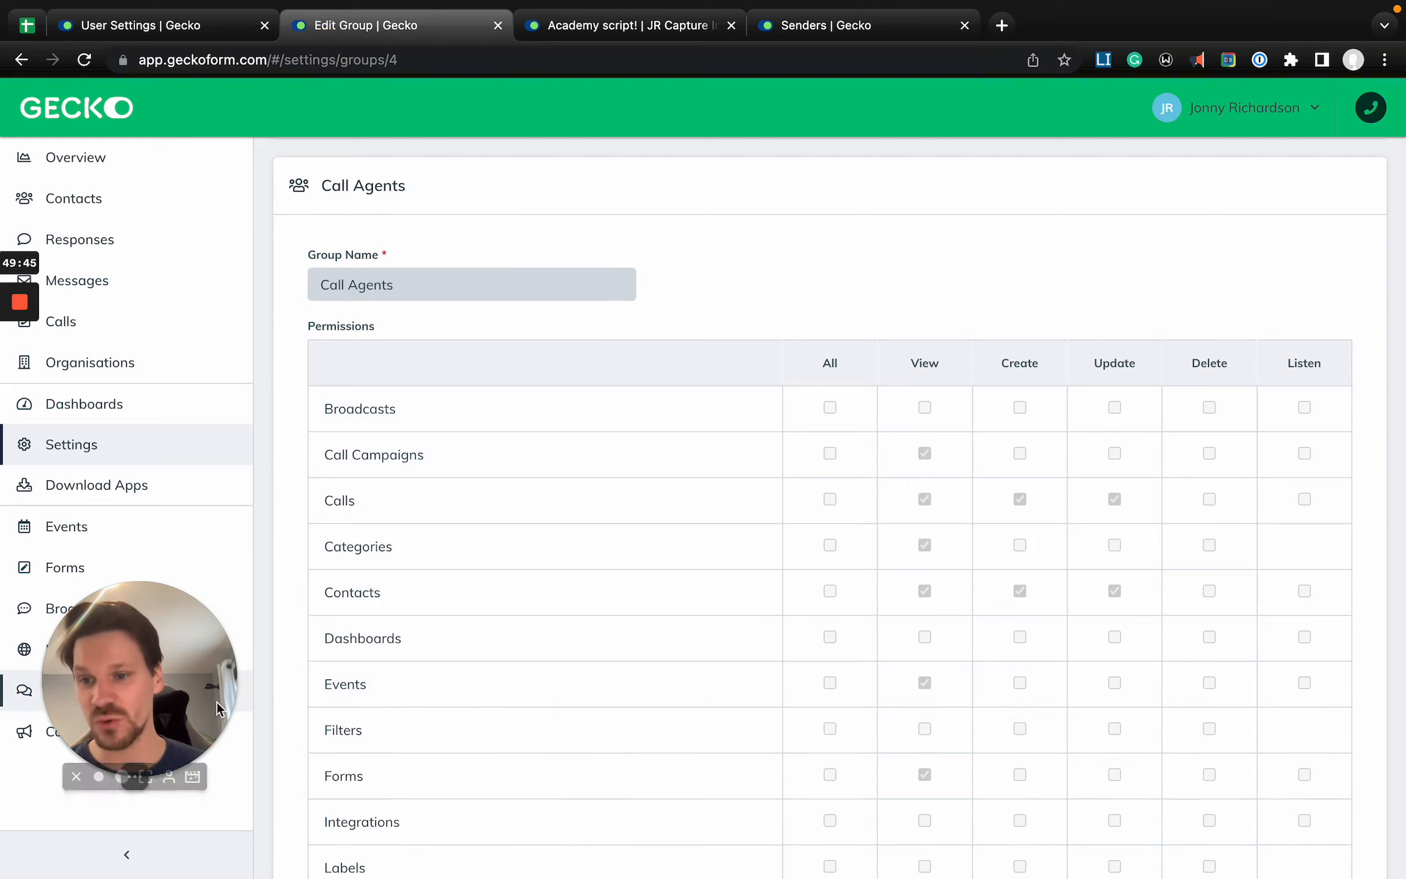
left_click_drag(217, 702, 525, 661)
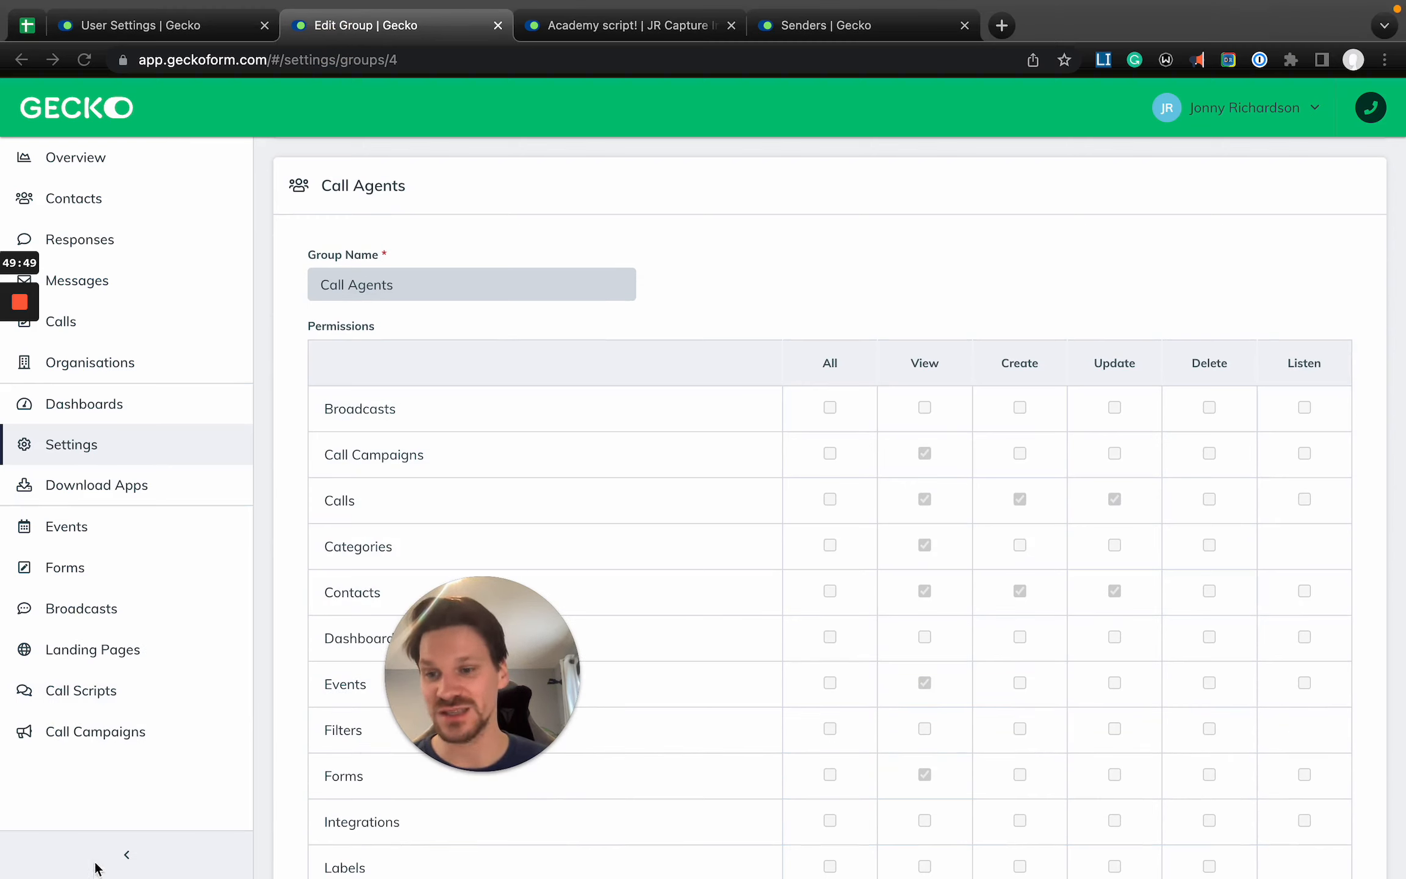
left_click(117, 720)
left_click(98, 732)
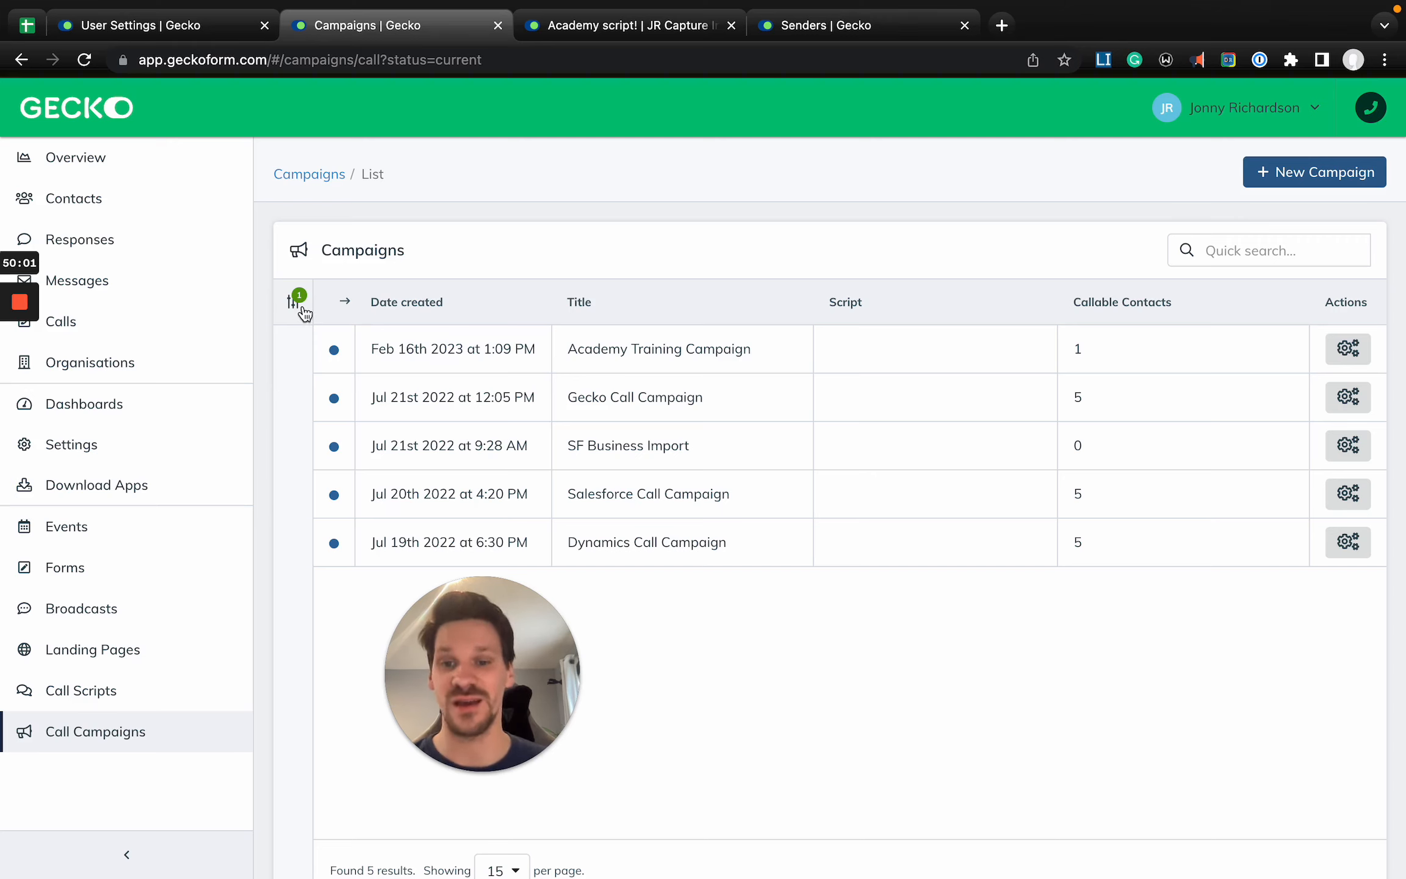
- Return to the Add User form and examine the new user's Mobile Telephone and Position fields
left_click(174, 25)
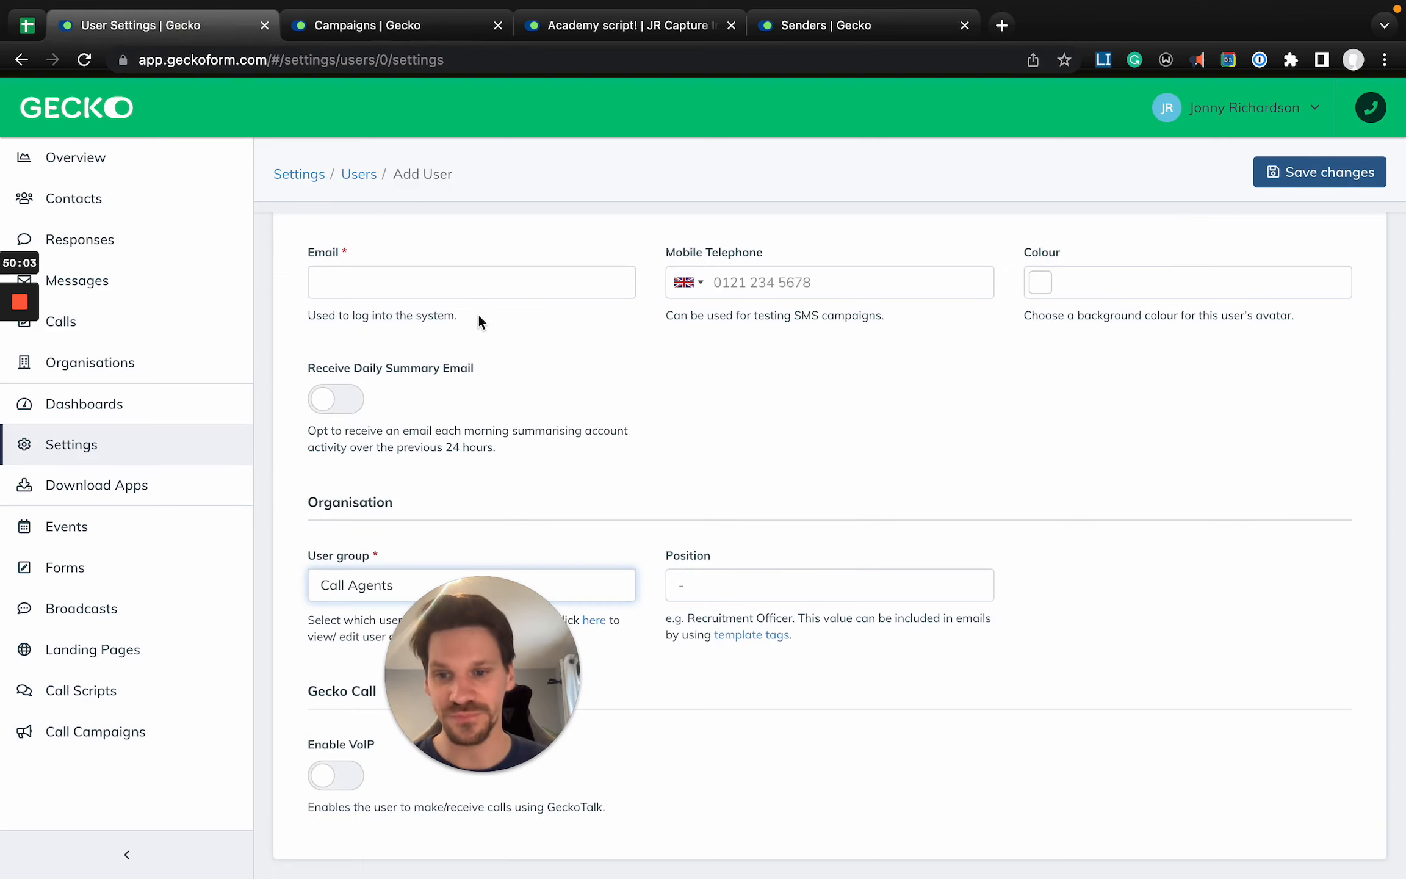
left_click_drag(485, 700, 180, 712)
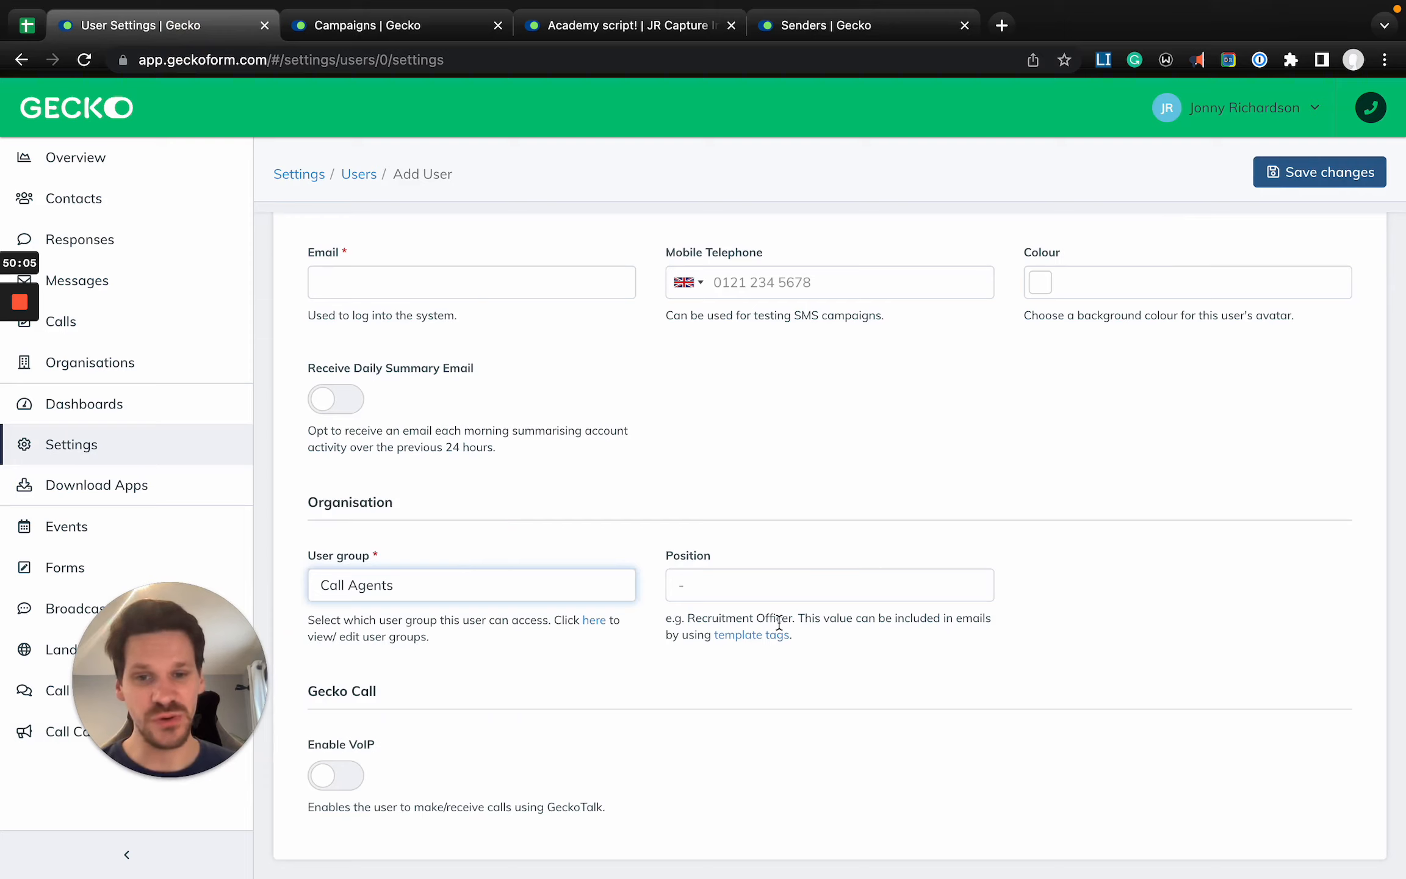
left_click(756, 585)
scroll(756, 584, "up", 3)
left_click(753, 498)
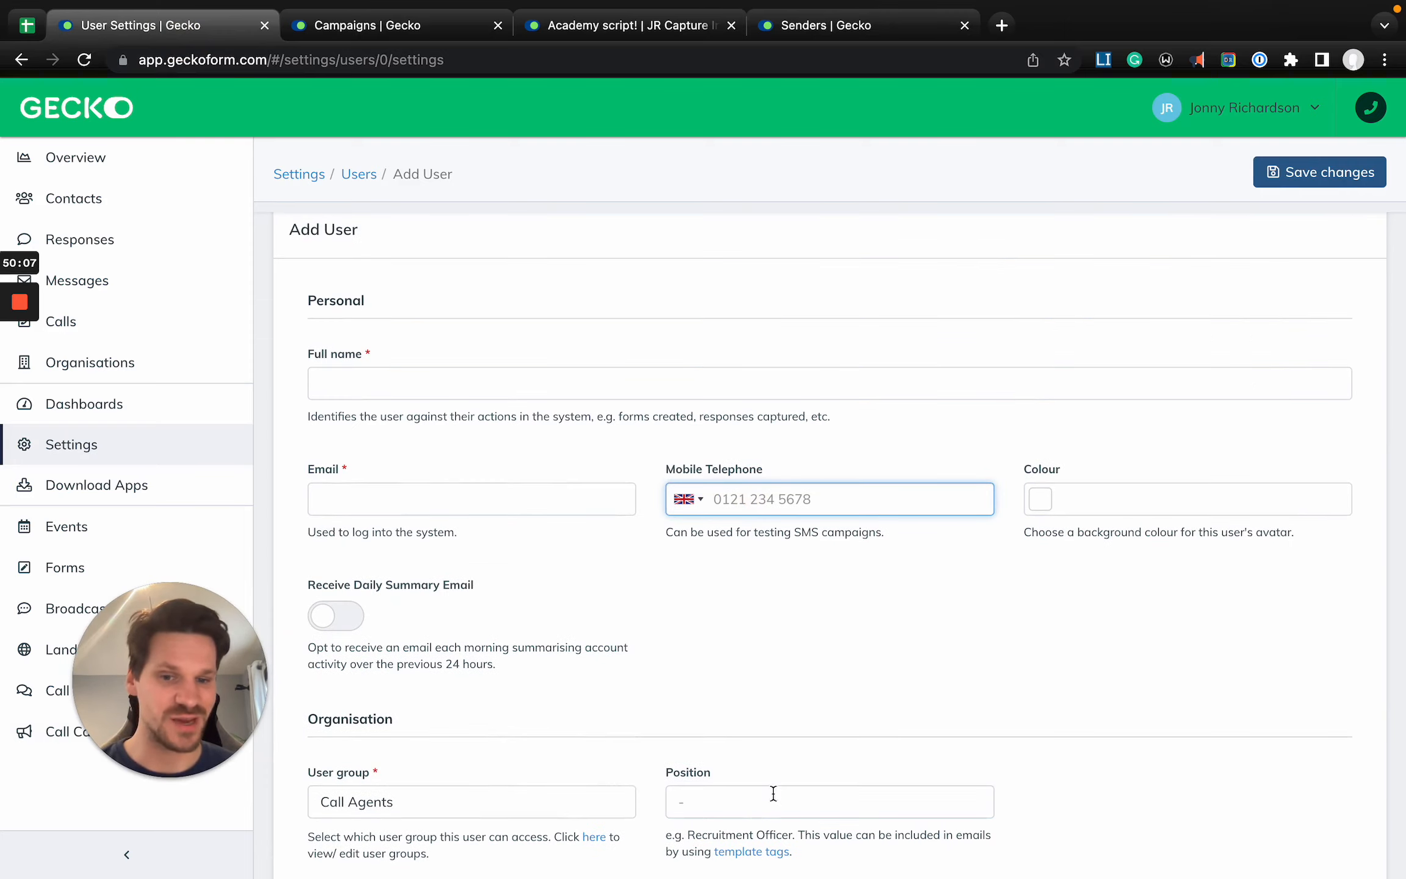
left_click(753, 804)
scroll(754, 805, "down", 3)
scroll(748, 789, "down", 2)
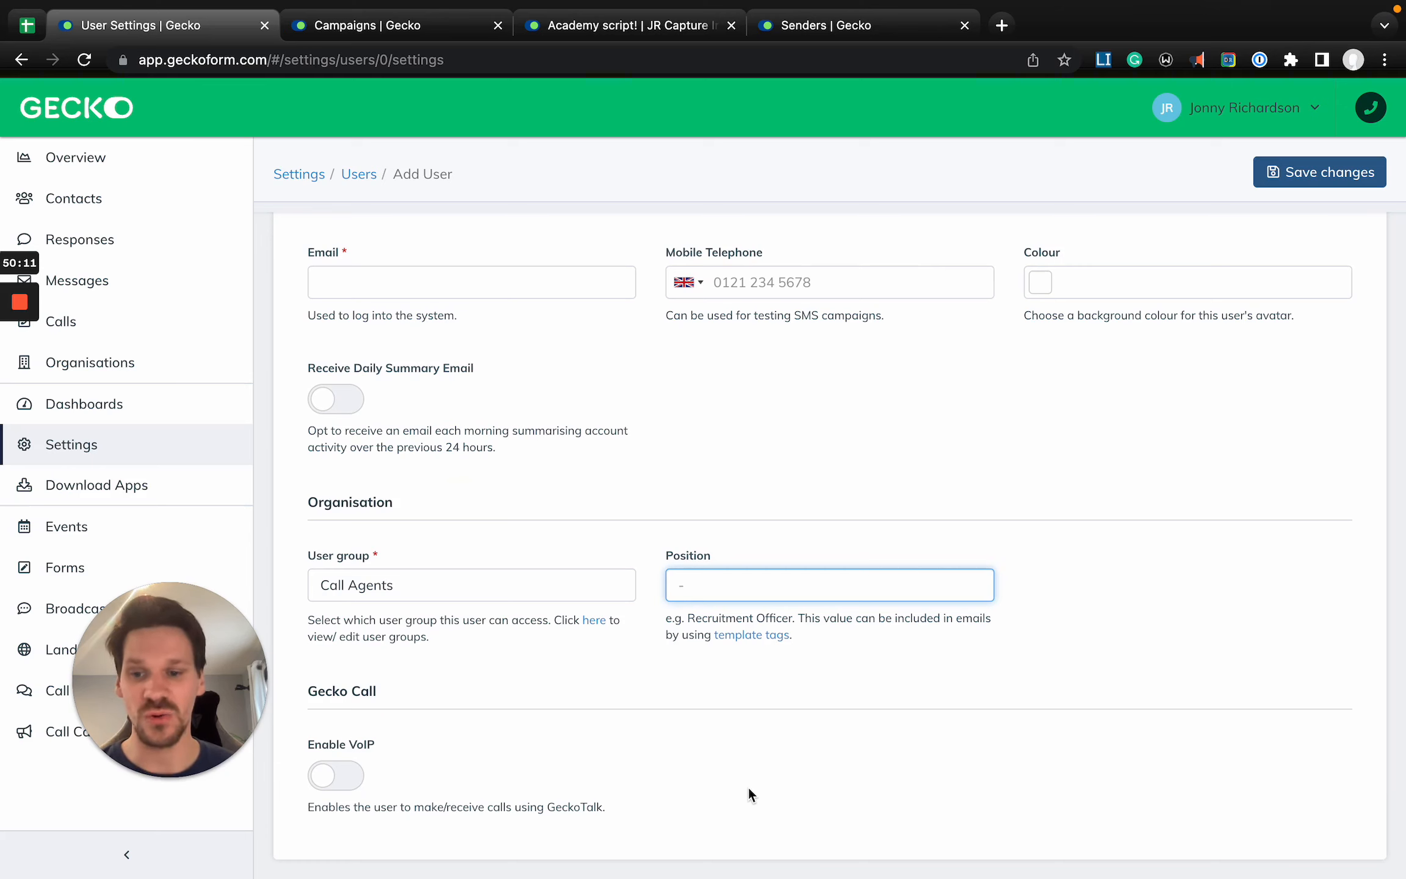
- Enable VoIP for the new user, set the default caller ID to Academy Number and try the Record Calls option
left_click(336, 776)
scroll(530, 729, "down", 1)
scroll(532, 733, "down", 3)
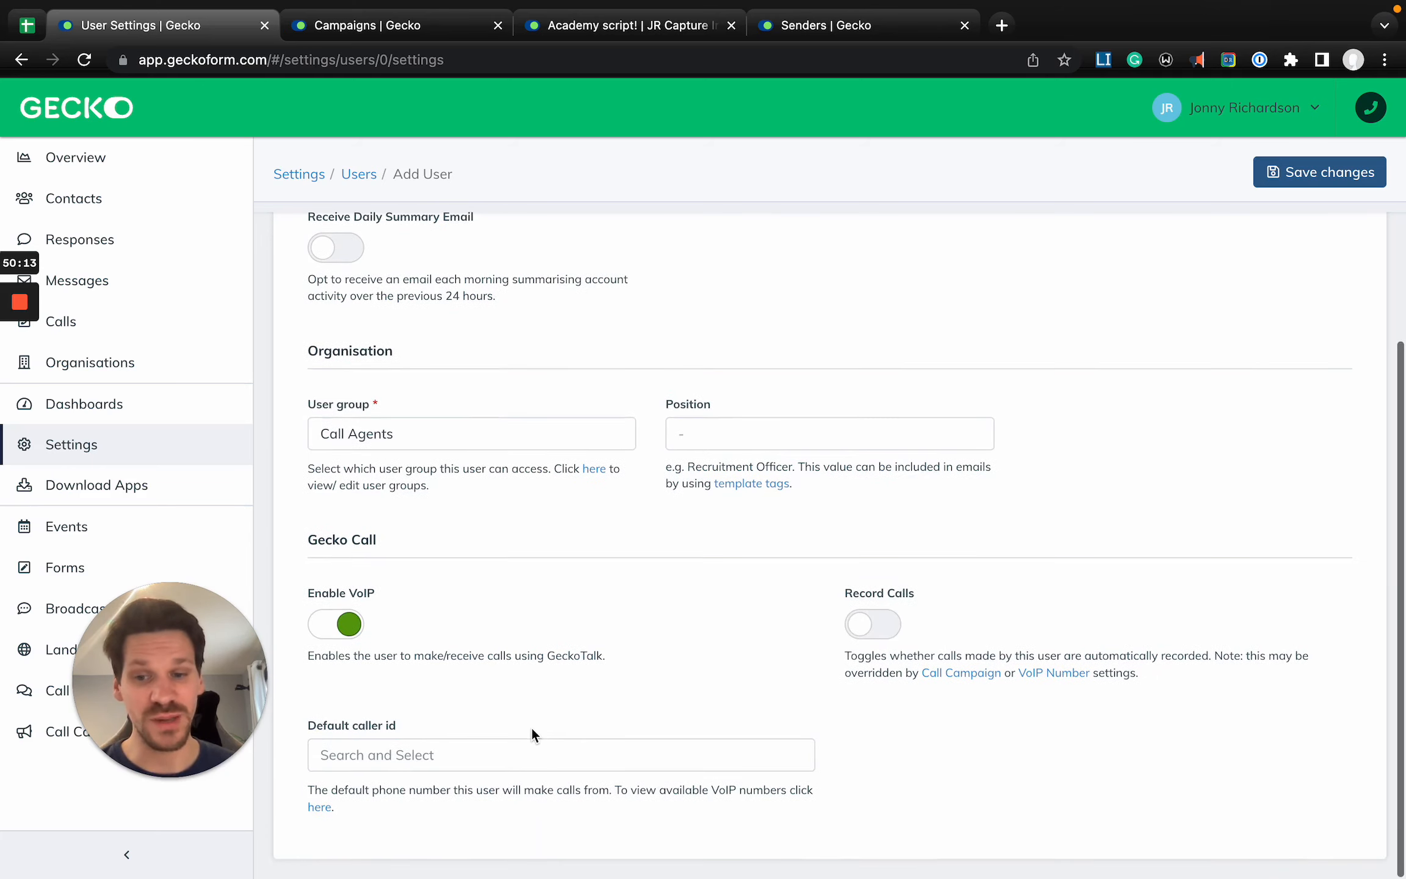
left_click(445, 758)
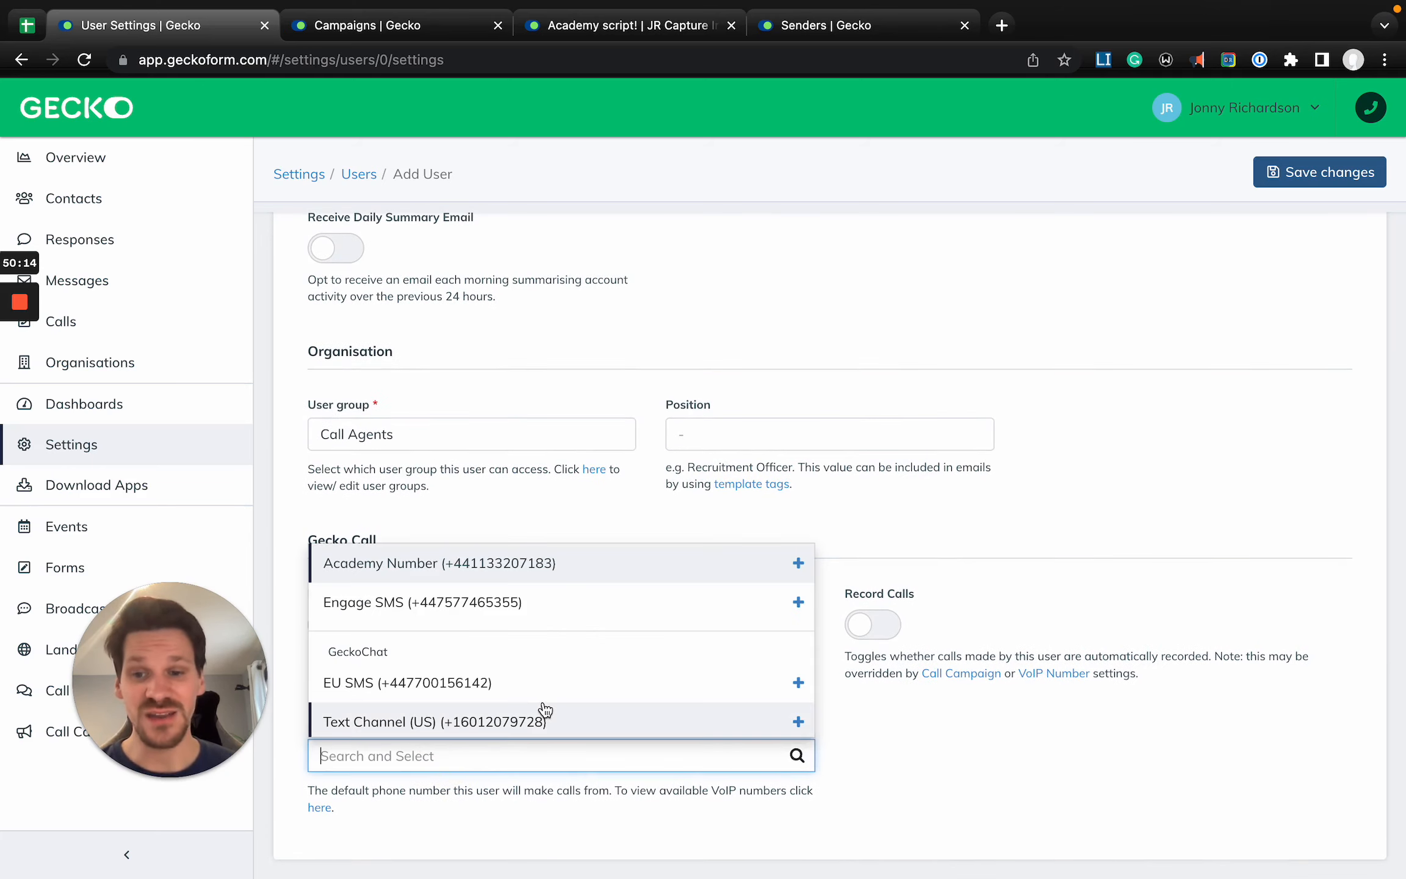
left_click(397, 574)
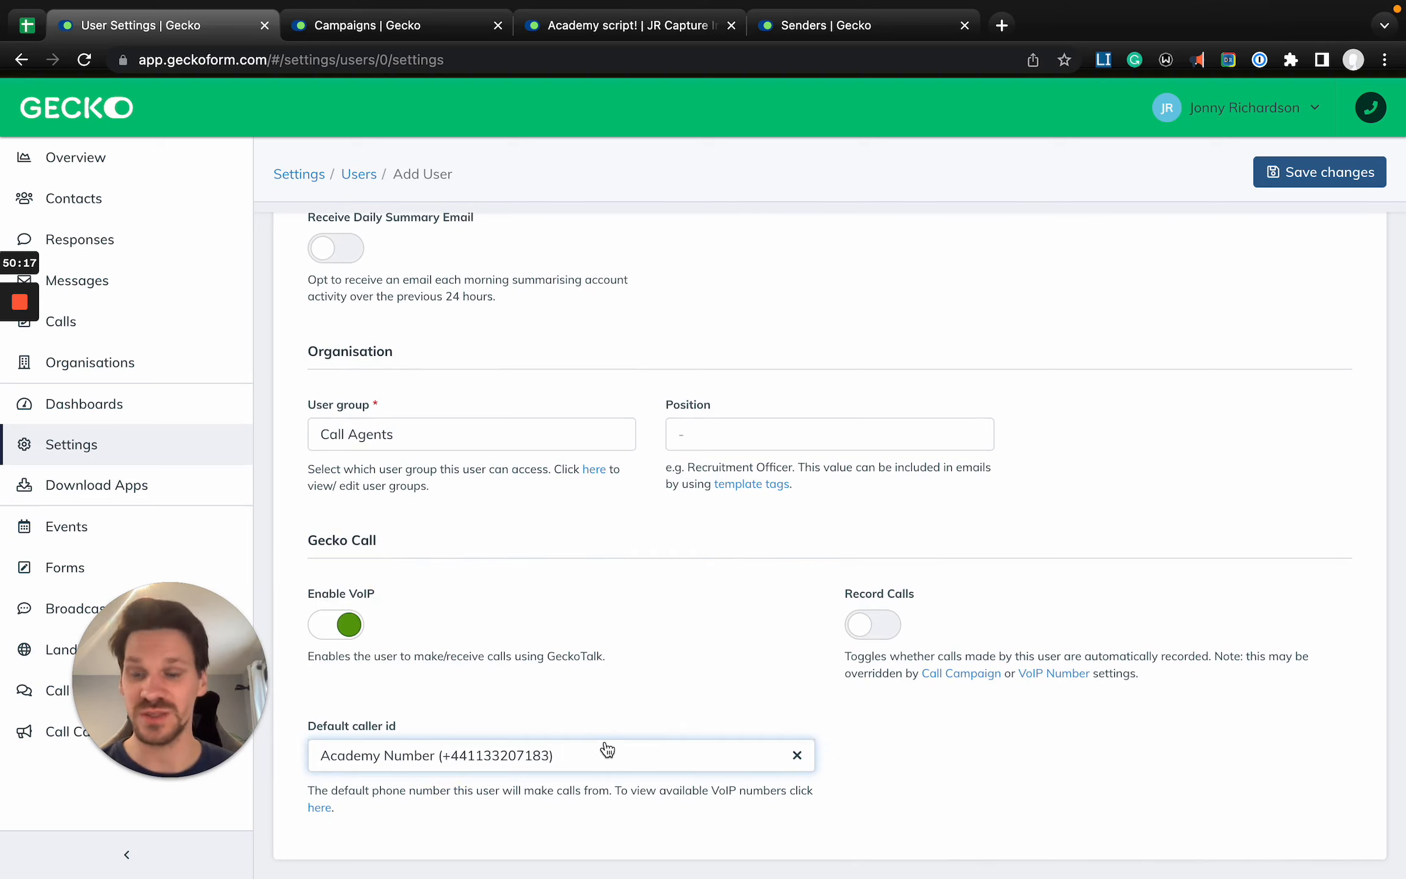
left_click(884, 625)
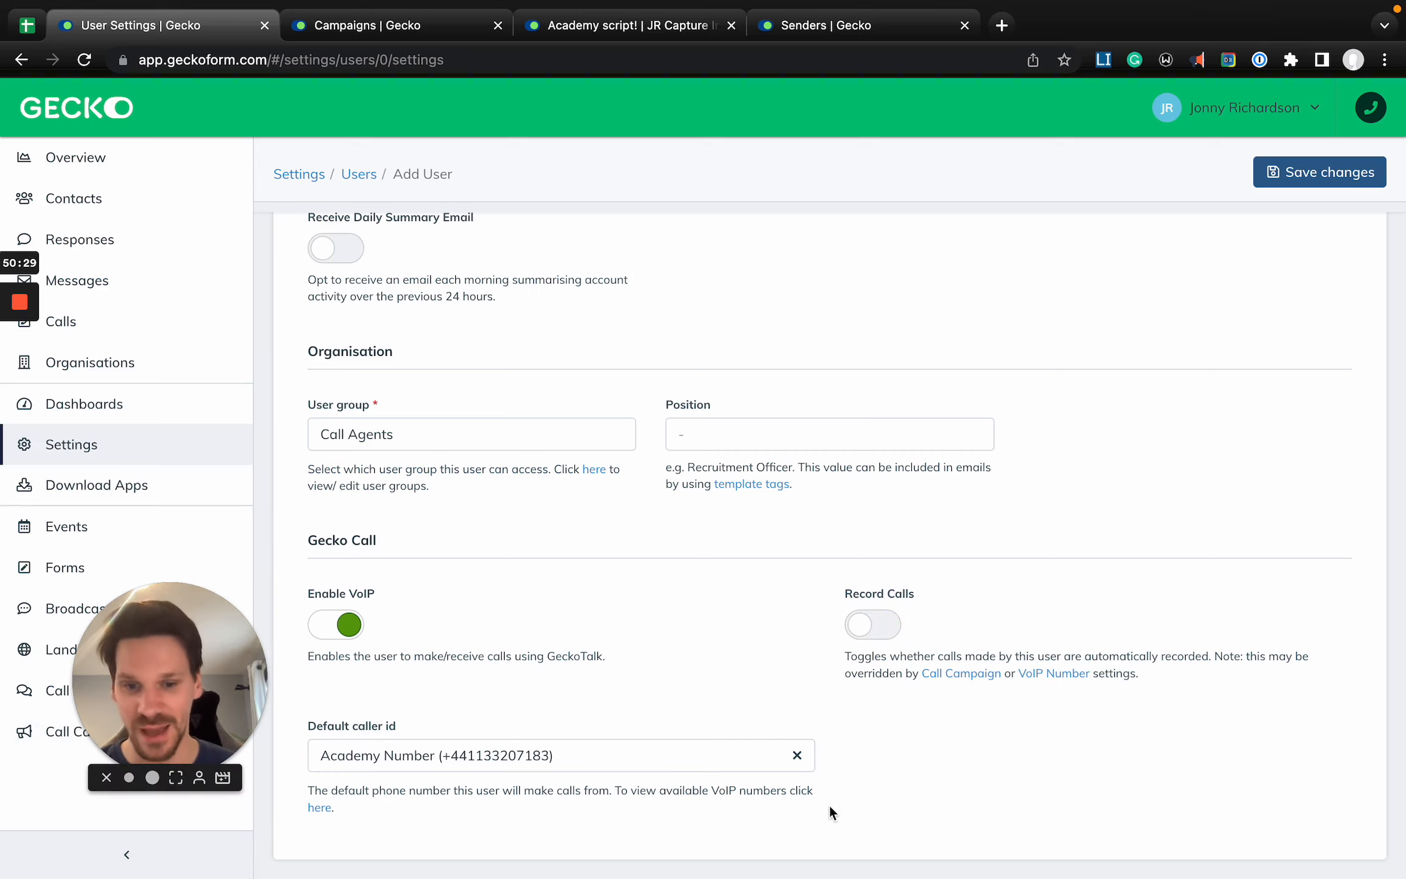
- Clear the default caller ID and return to the Users list, discarding the new user's unsaved changes
left_click(800, 757)
scroll(817, 578, "up", 6)
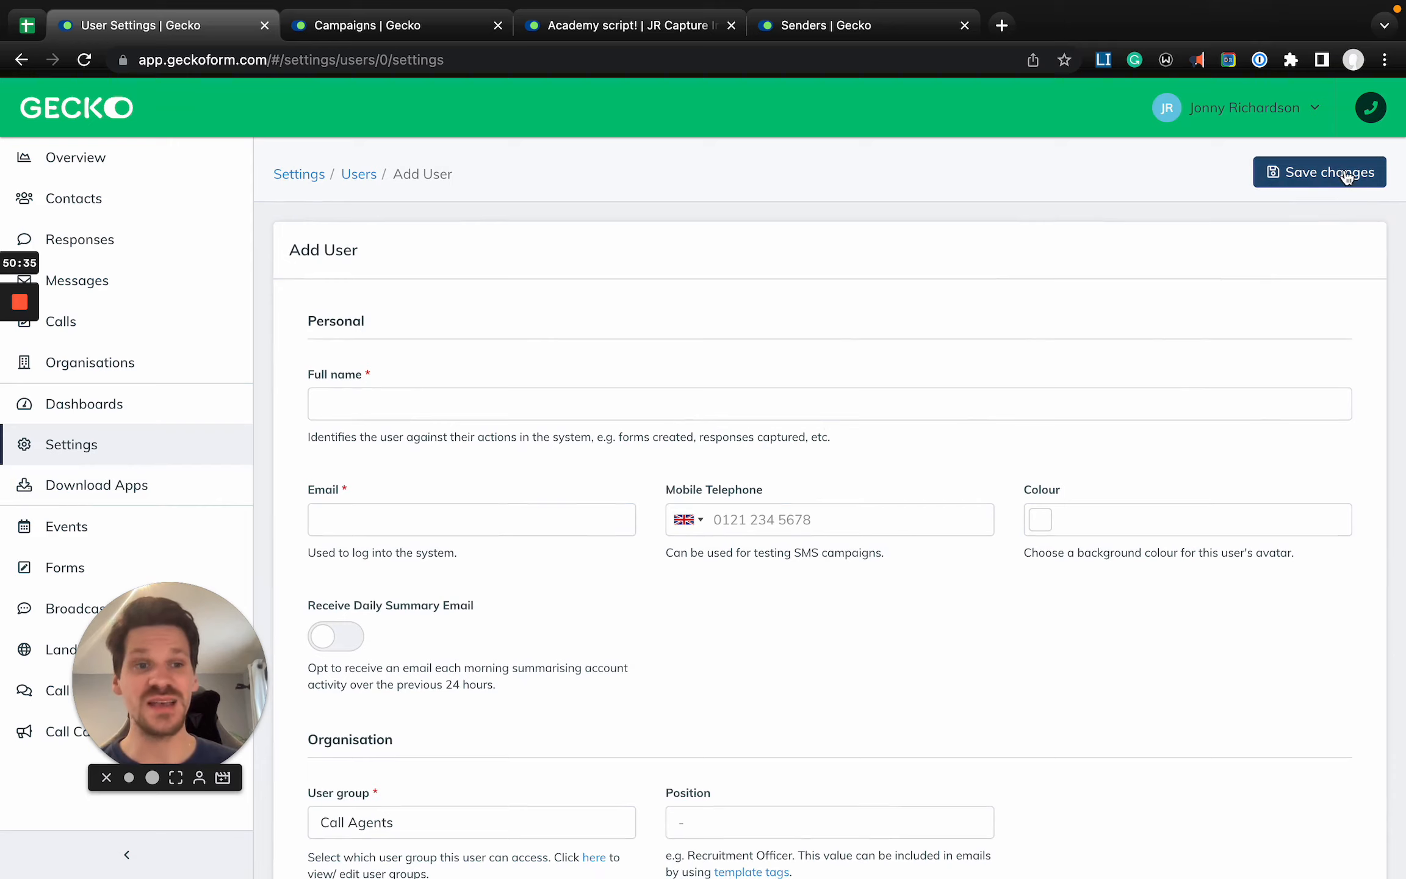
left_click(358, 178)
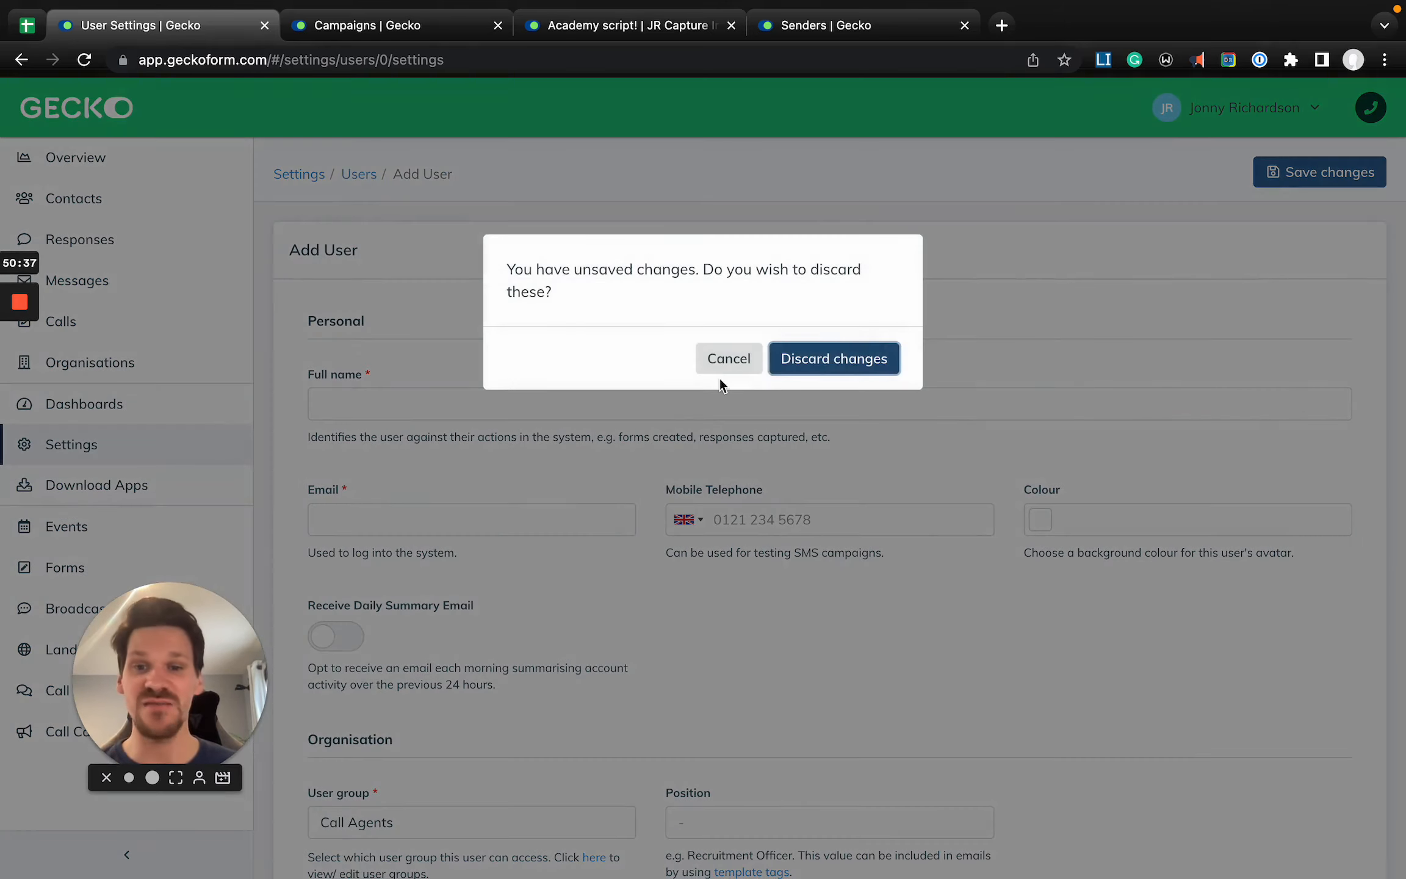
left_click(836, 360)
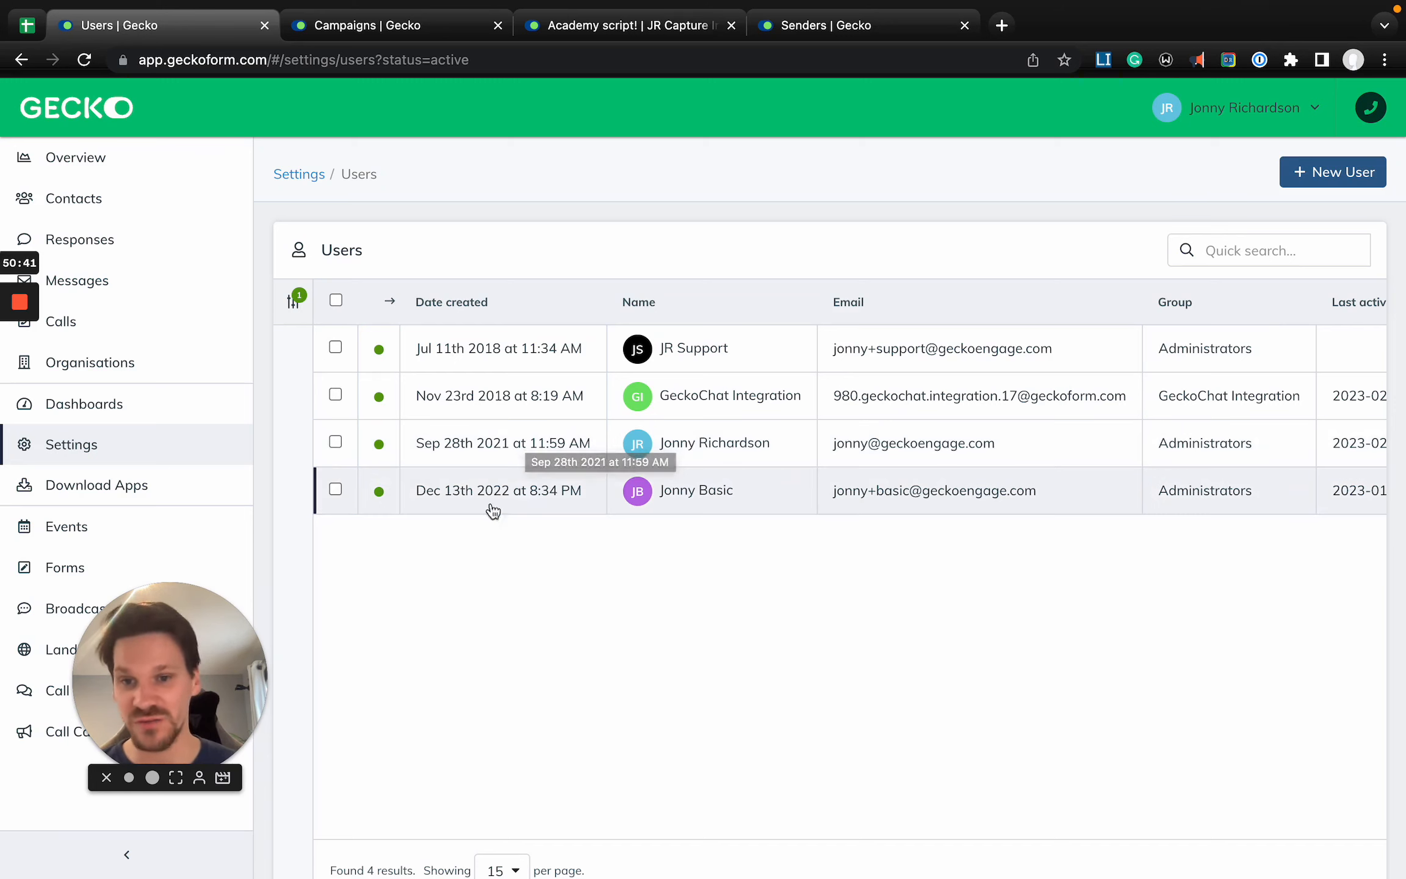
- Open Settings, search for "integ" and clear the search
left_click(196, 447)
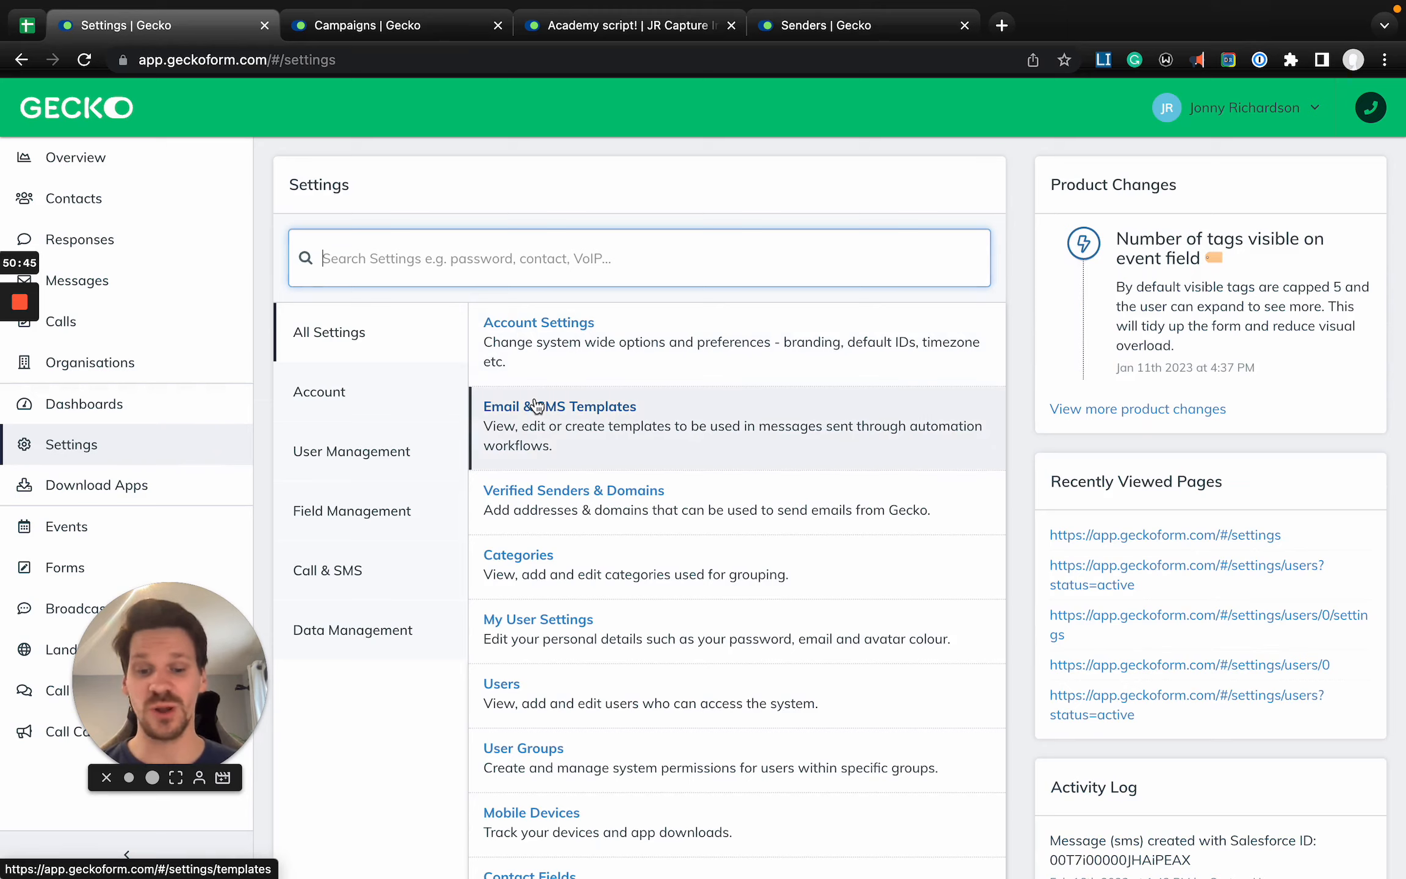
type("integ")
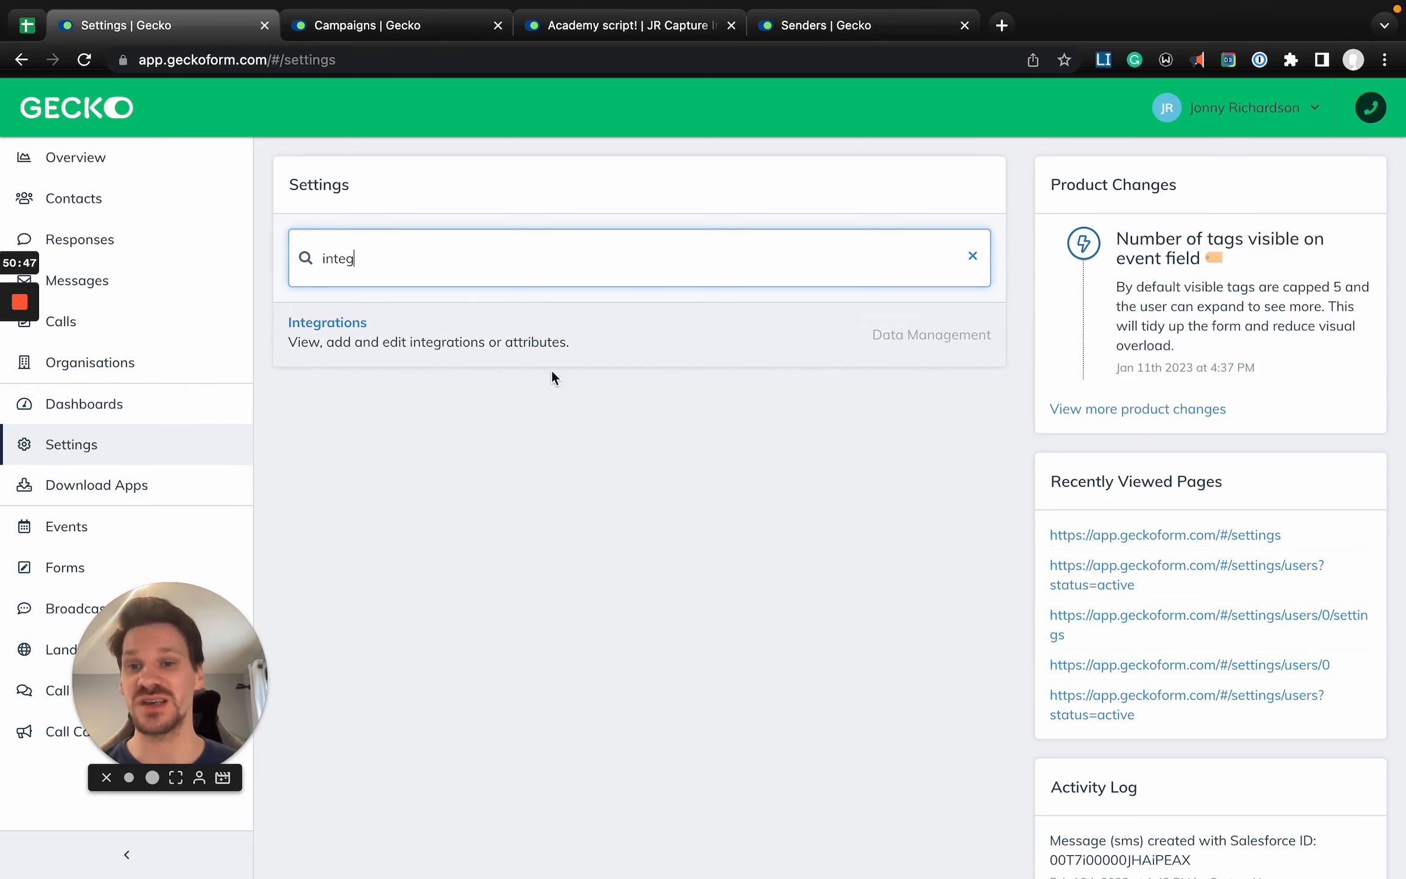
key("BackSpace")
key("BackSpace")
key("BackSpace")
key("BackSpace")
key("BackSpace")
left_click(589, 191)
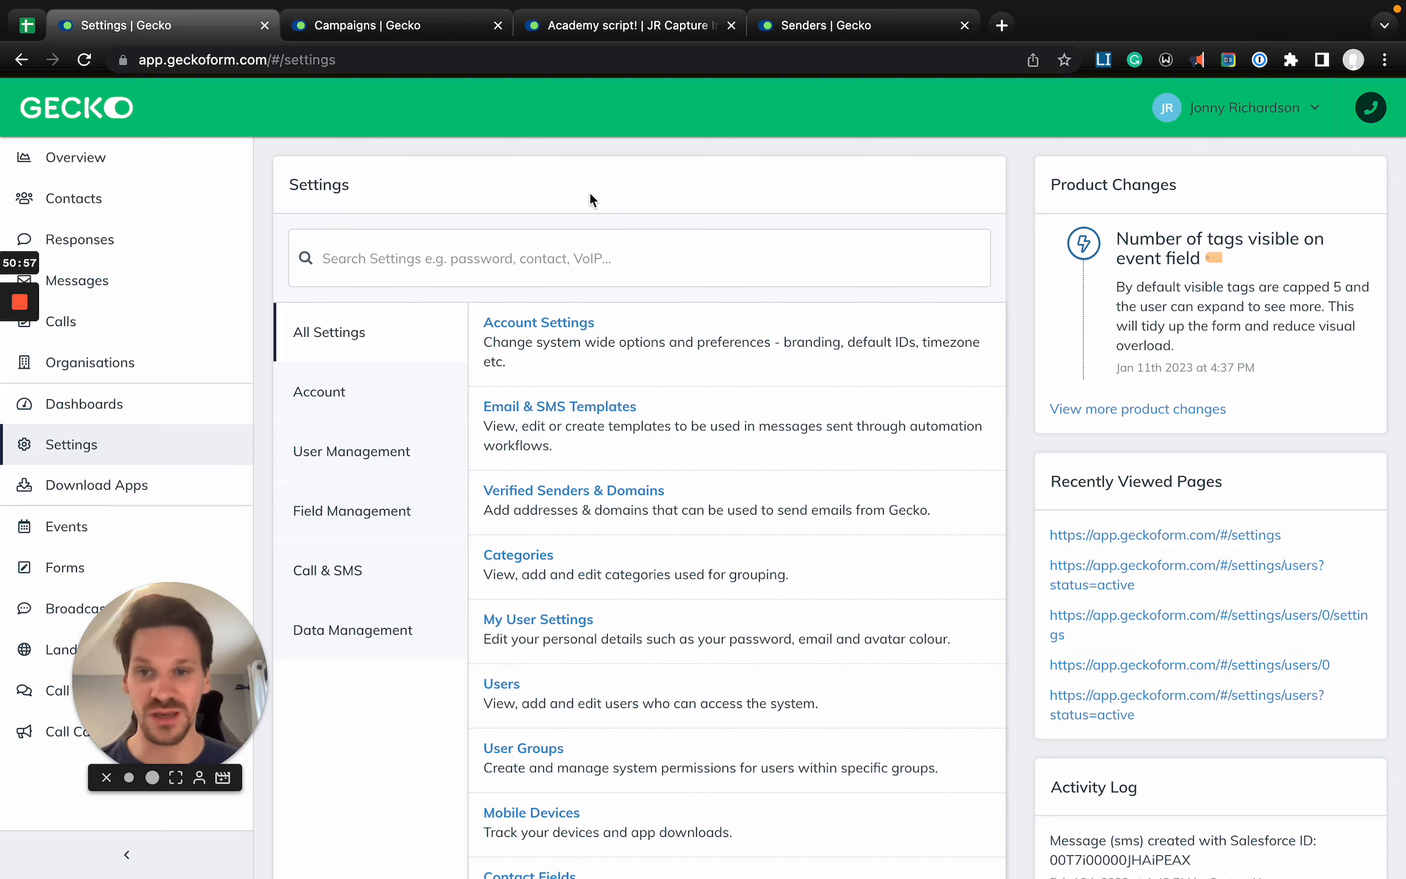
- Open Integrations by searching the settings for "integ", and start a new integration to view the available integration types
left_click(492, 244)
type("integ")
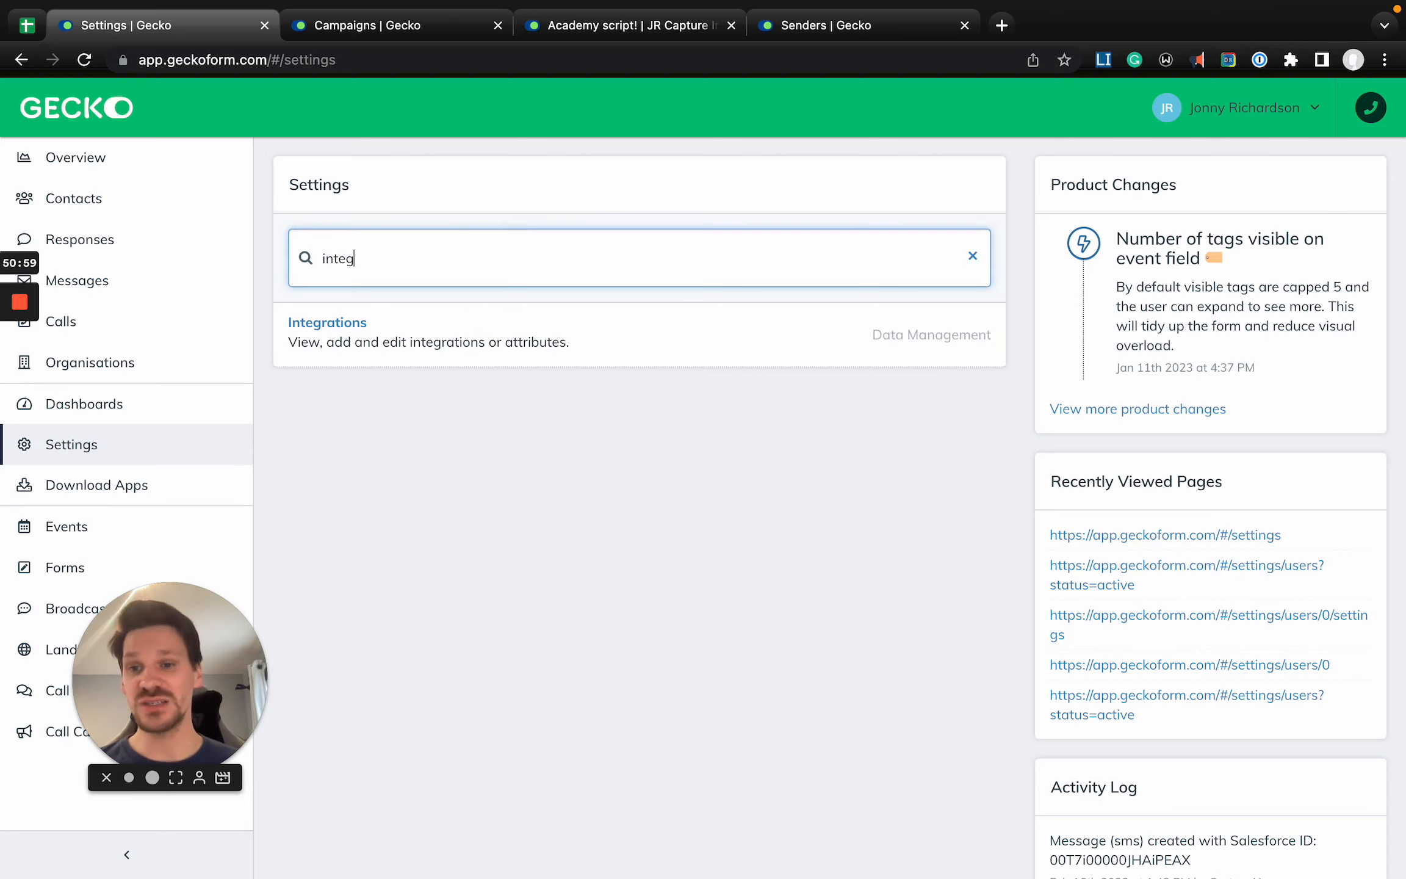
left_click(635, 334)
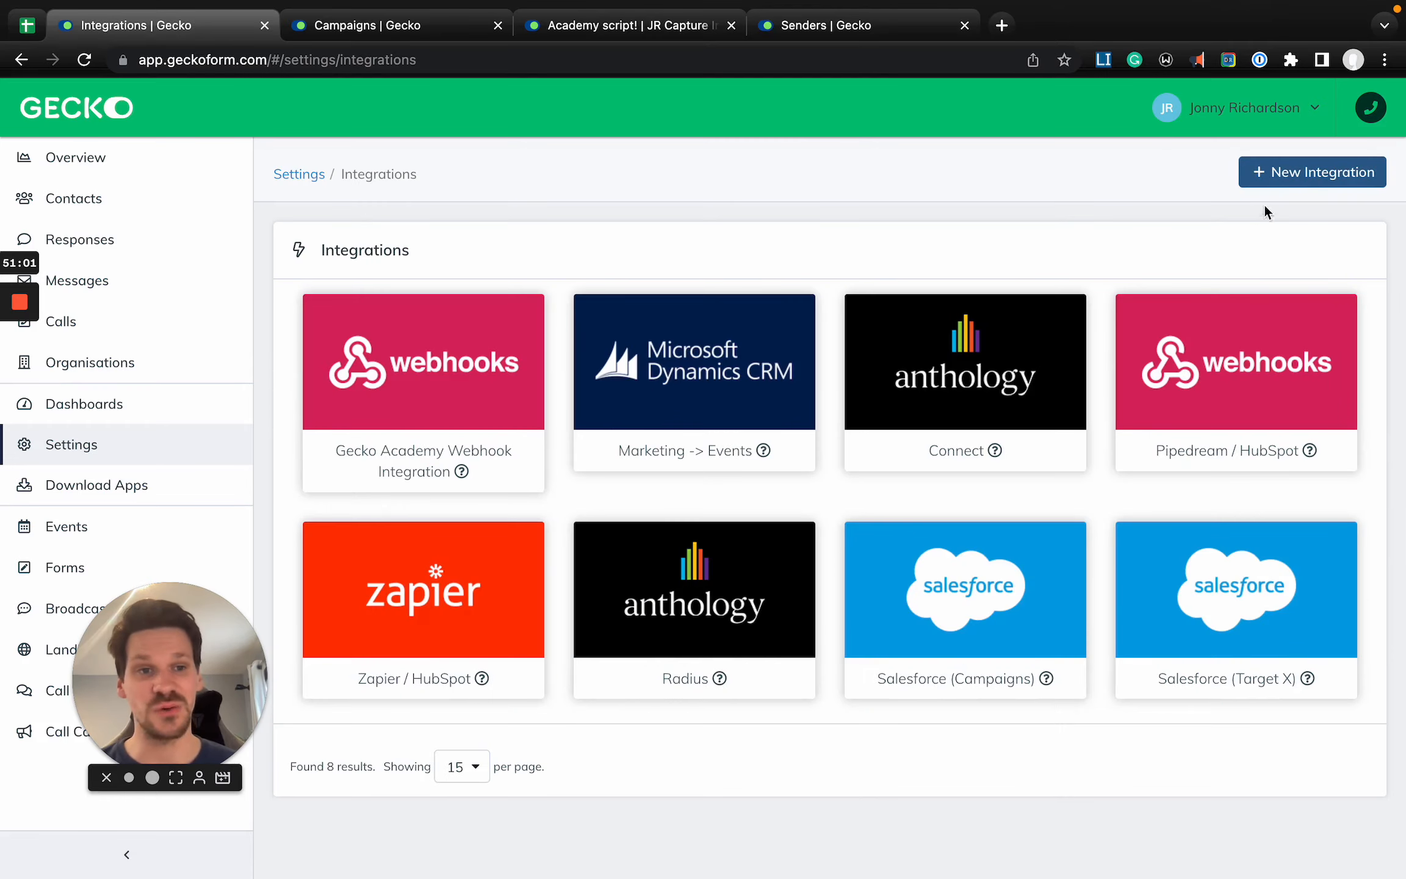
left_click(1299, 178)
scroll(1164, 543, "down", 2)
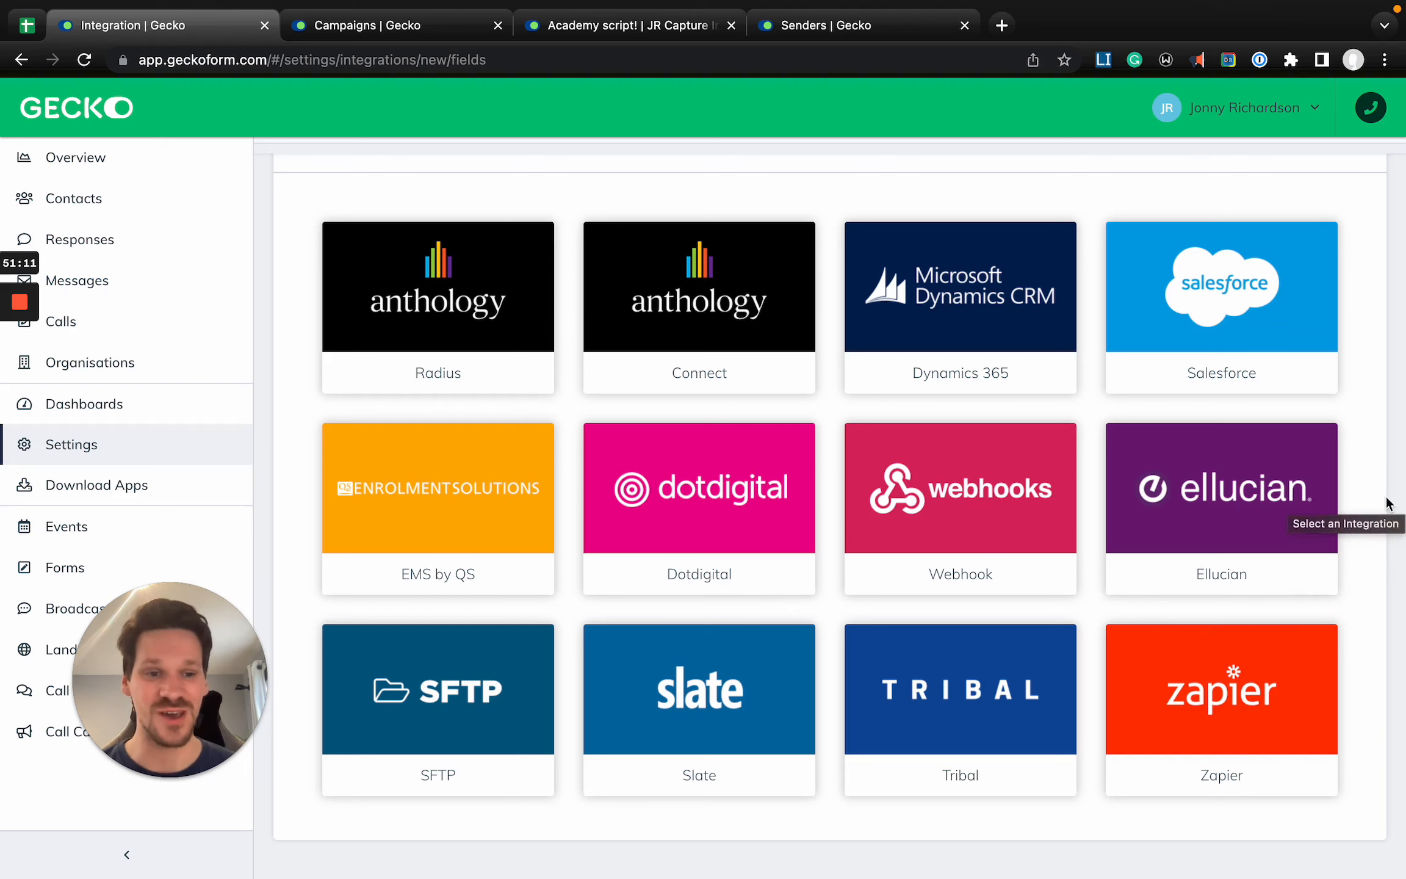
- Look over the available integration types, and return to the main Settings page to browse its list of settings
scroll(1389, 503, "up", 3)
scroll(1388, 503, "down", 2)
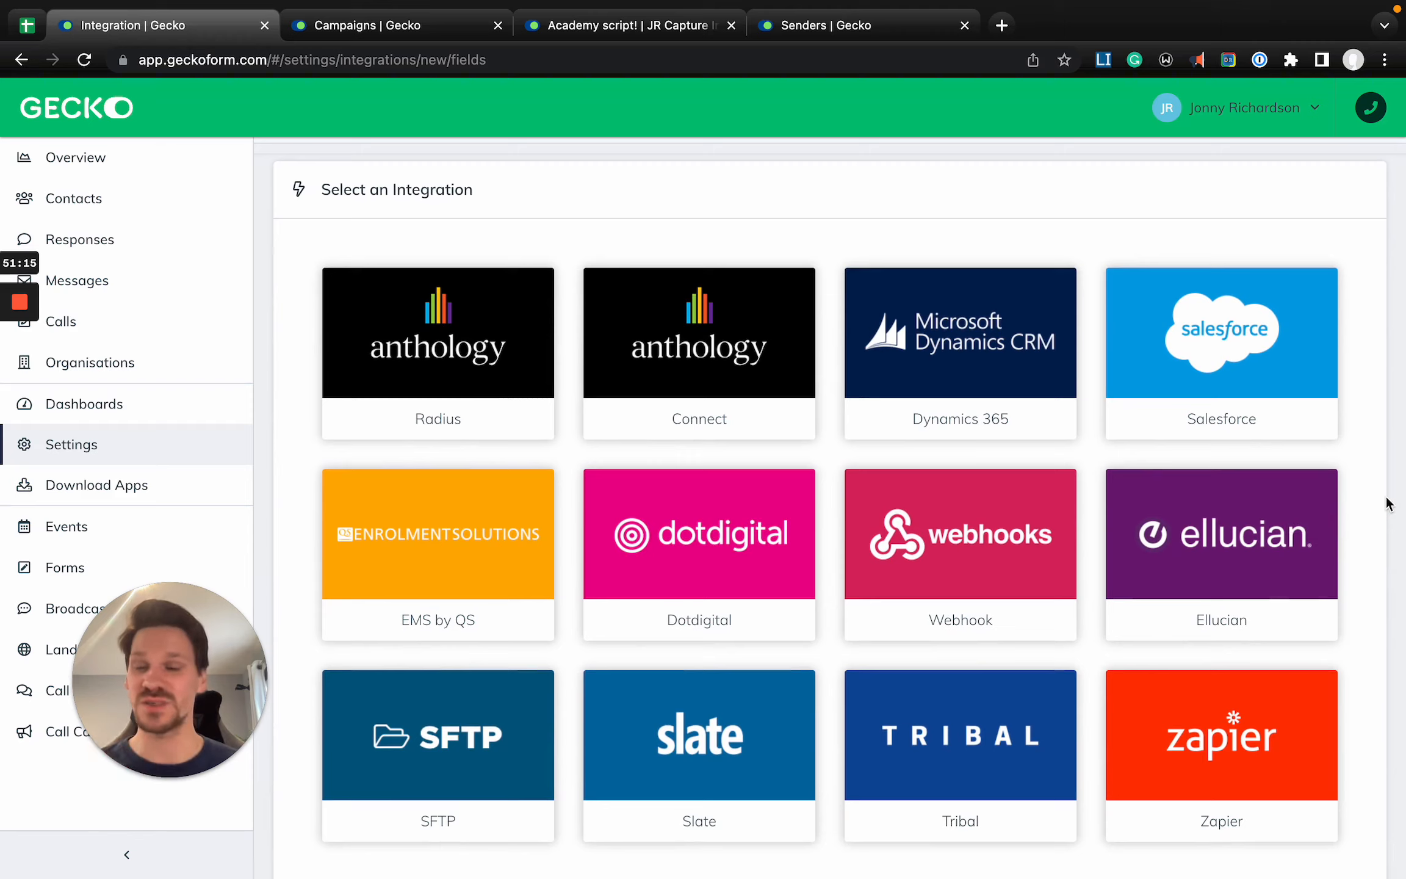
scroll(1126, 355, "left", 5)
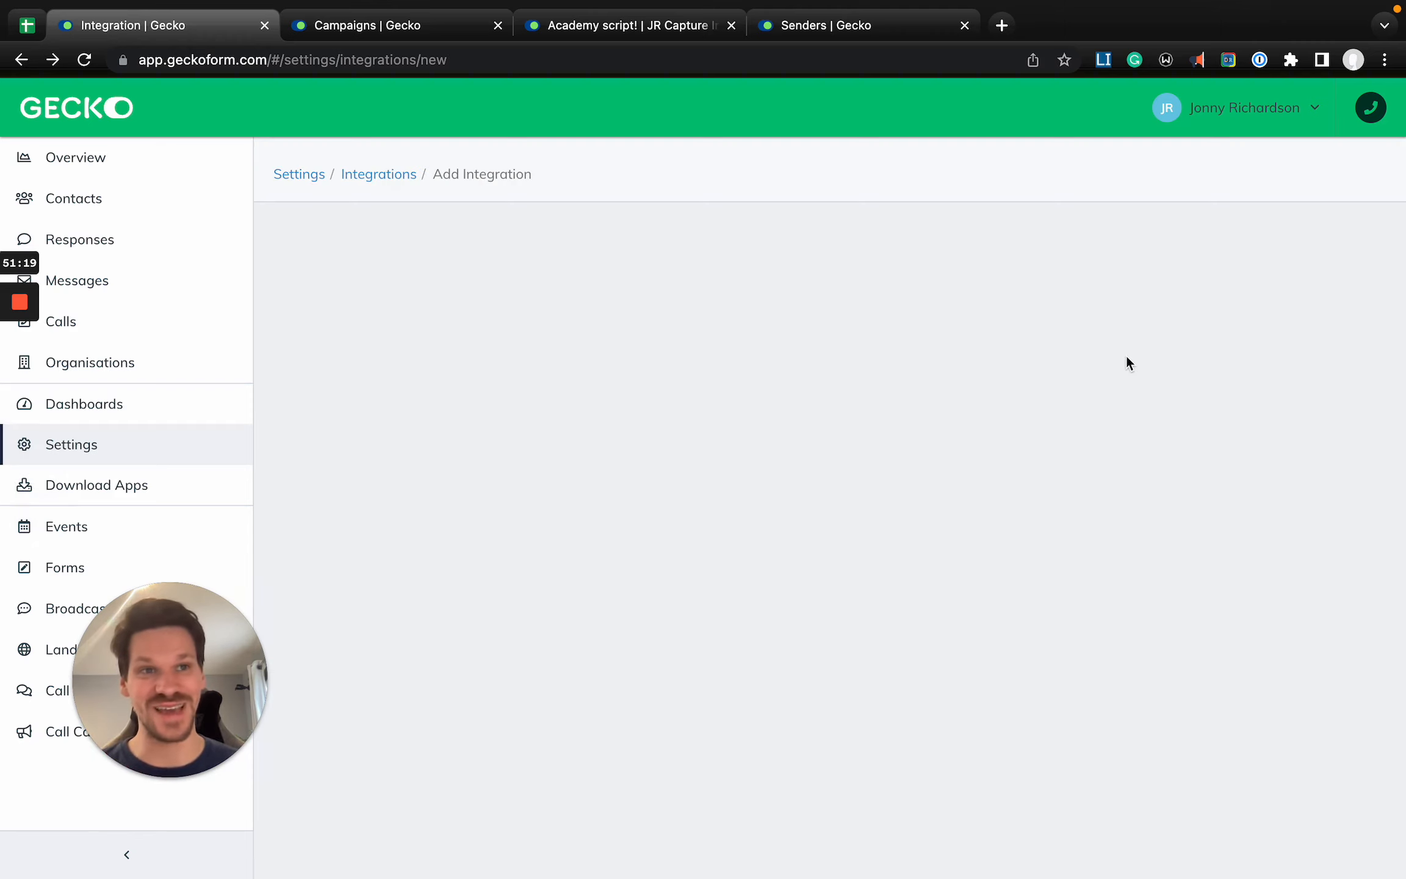
left_click(296, 177)
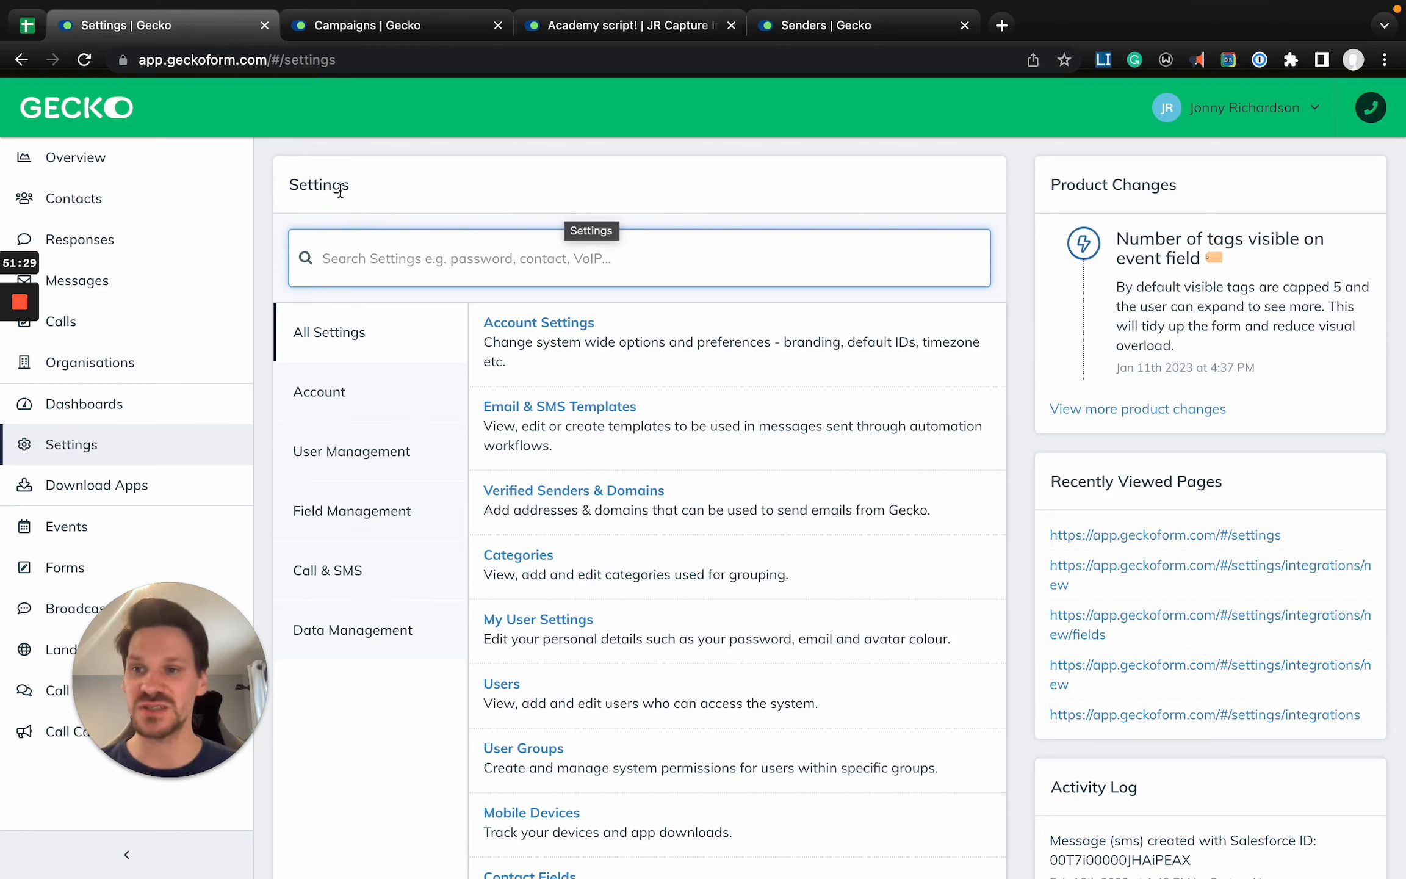
scroll(434, 366, "down", 3)
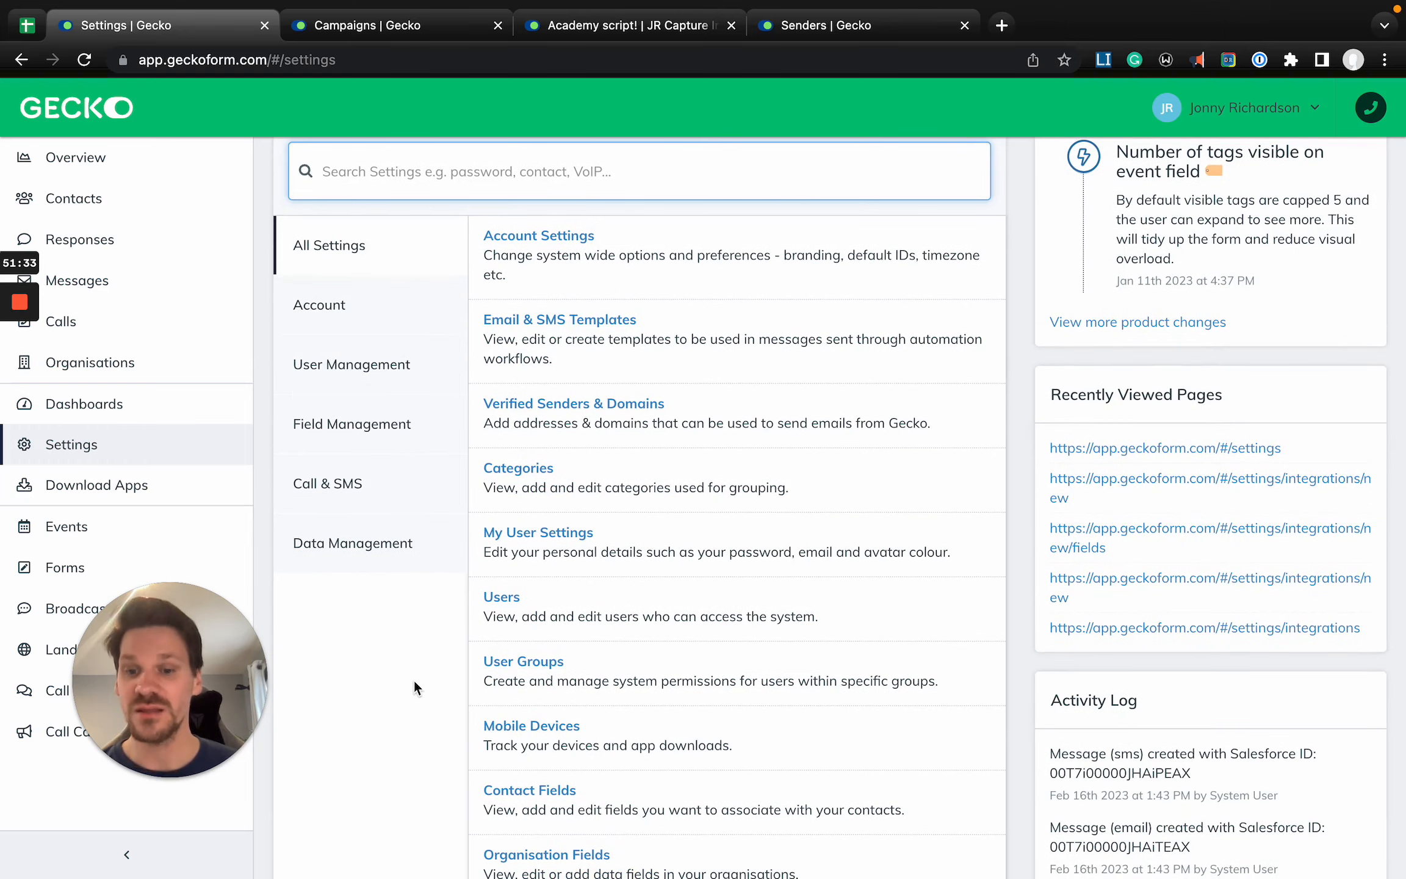
scroll(413, 683, "down", 2)
scroll(413, 679, "up", 5)
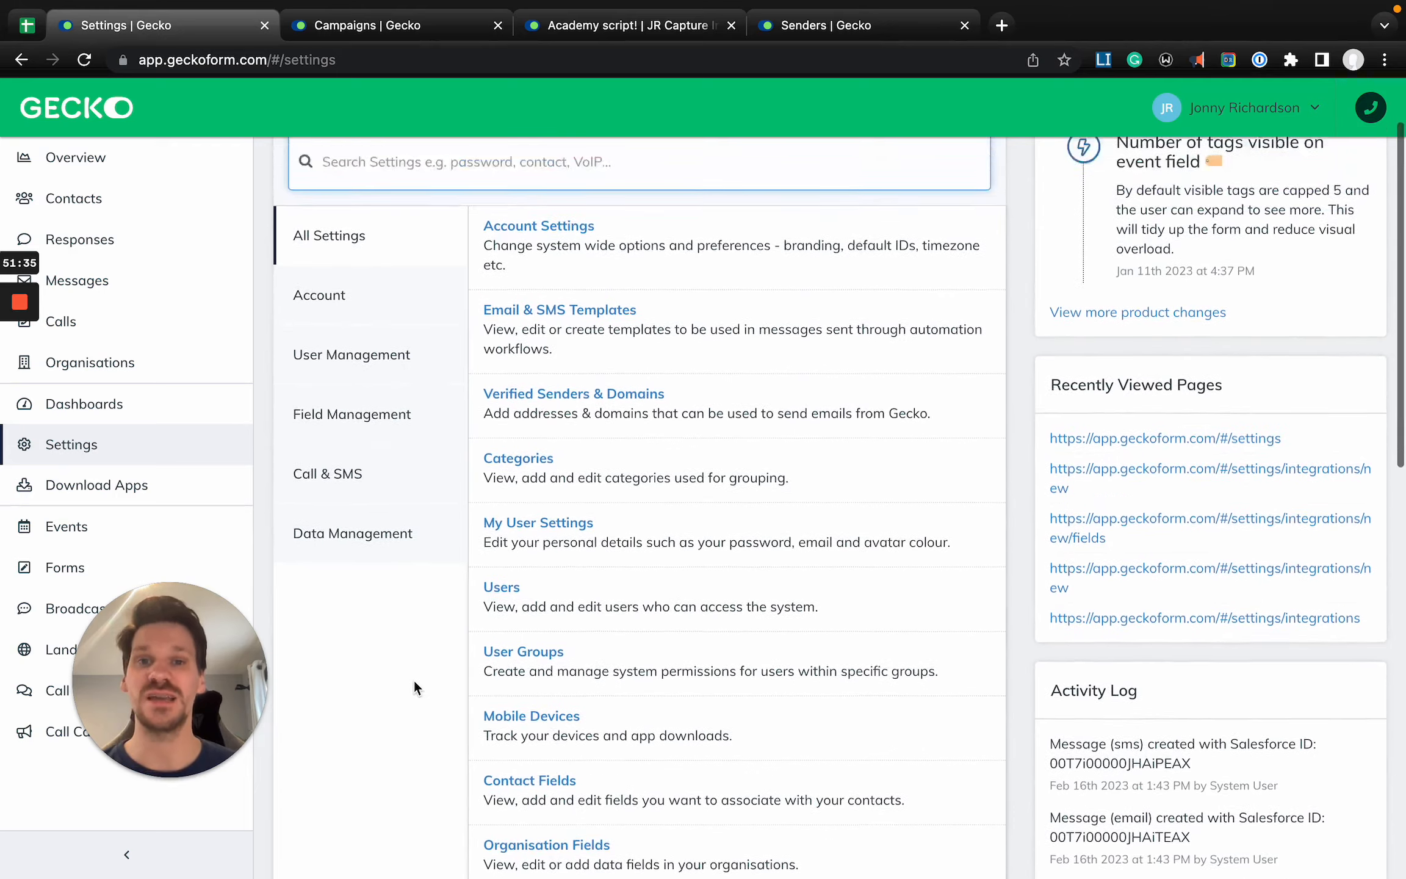
- Close the Academy script and Senders browser tabs, and view the options in the account menu before dismissing it
left_click(733, 27)
left_click(735, 29)
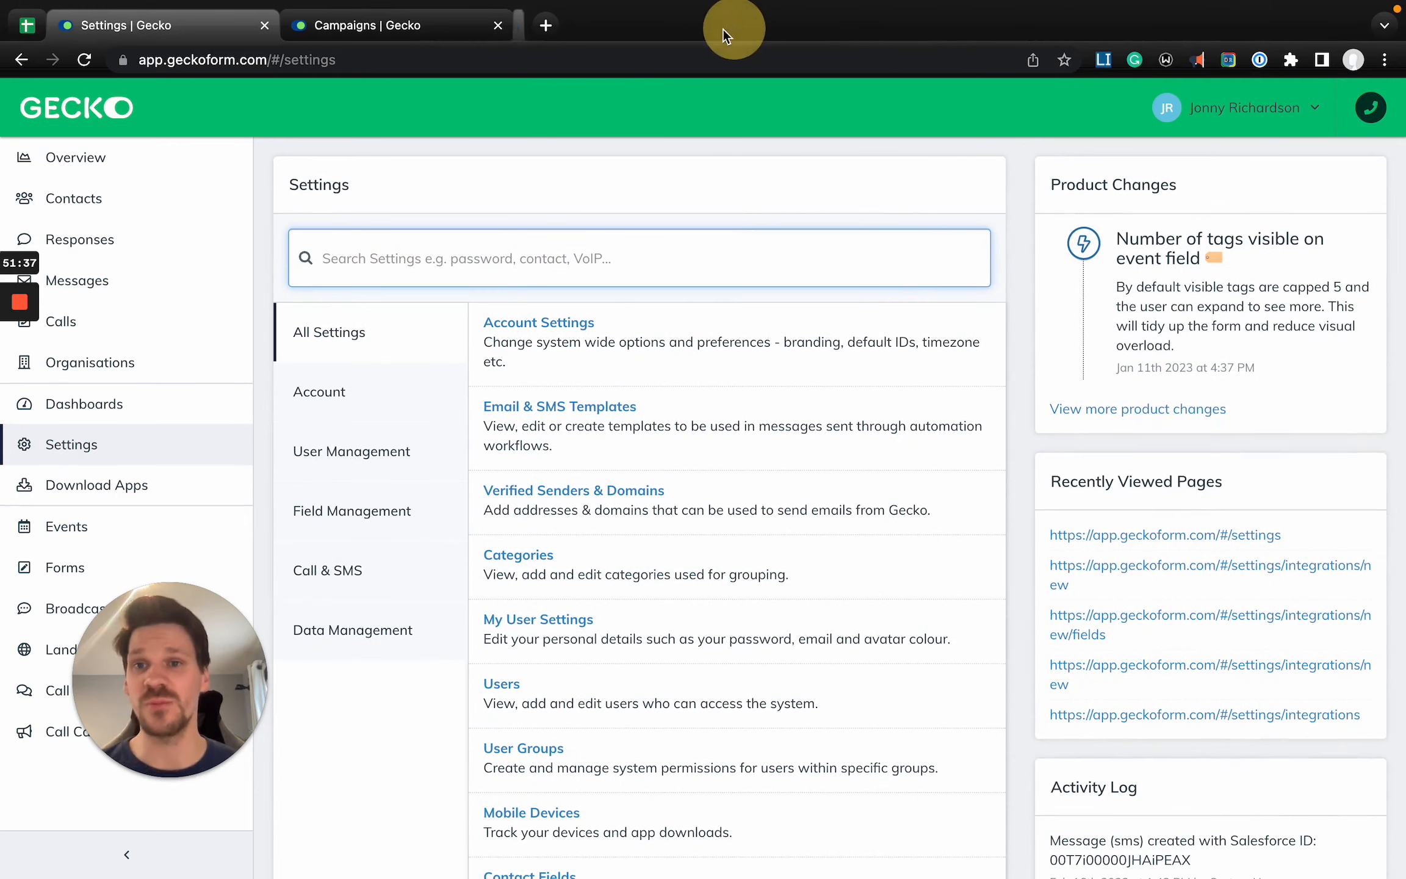
left_click(1251, 123)
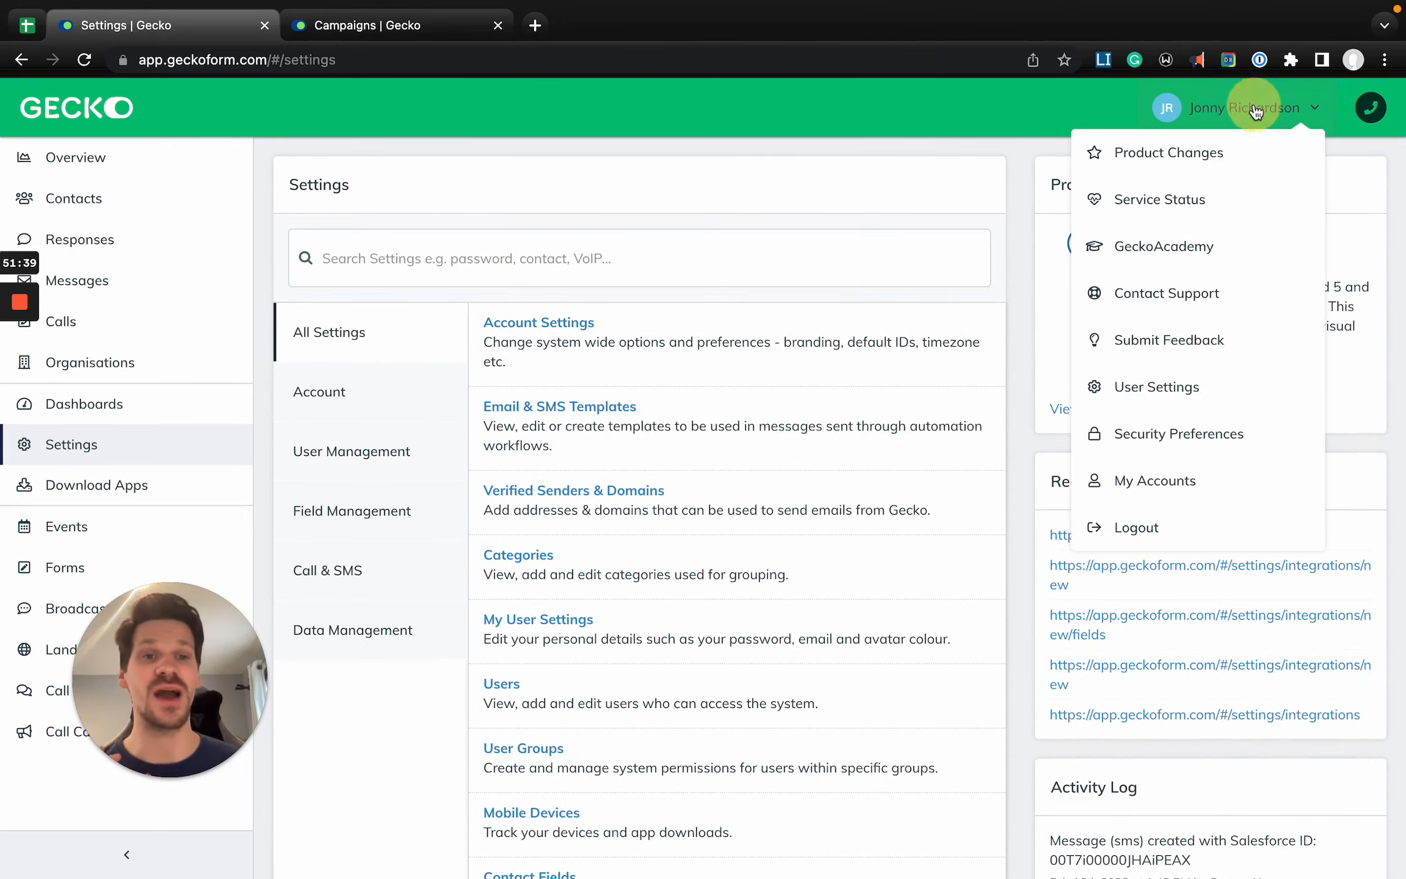
left_click(698, 199)
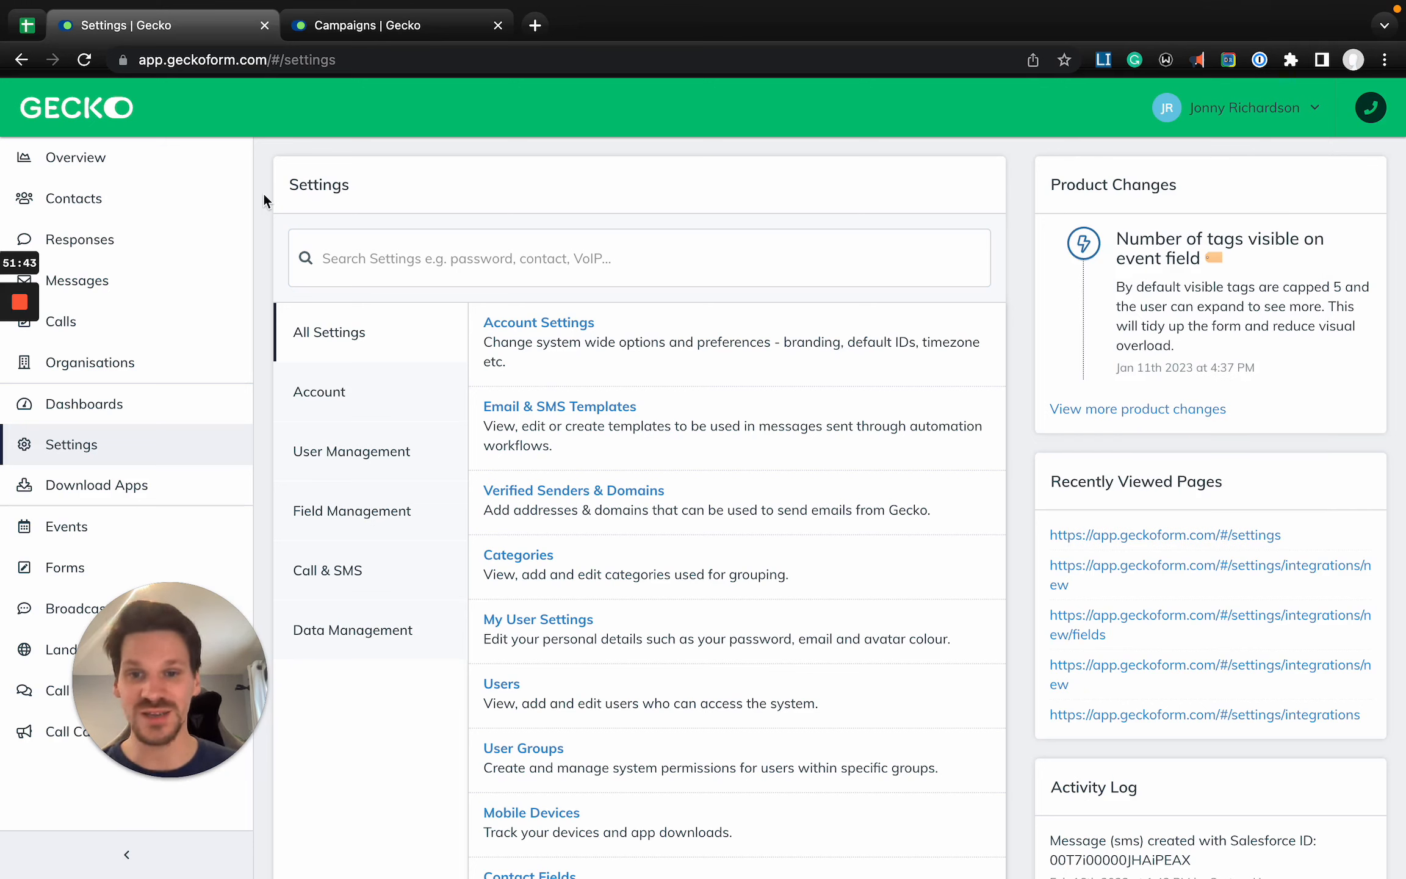